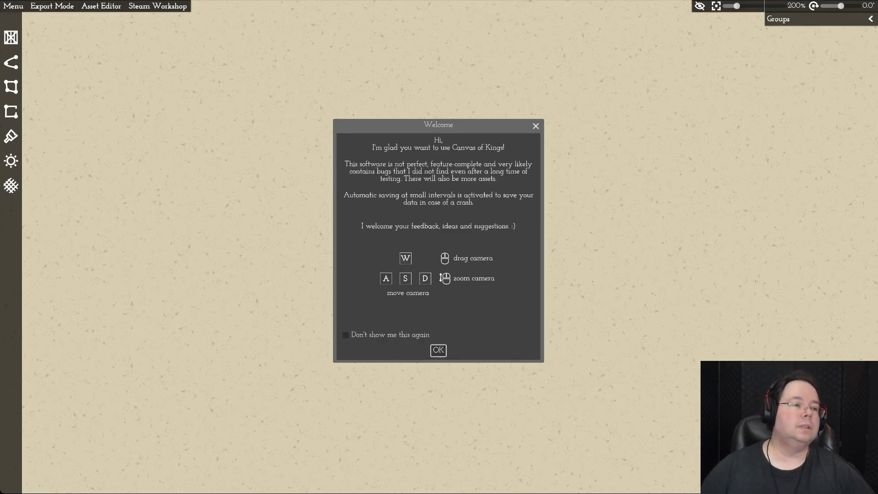
Step: Dismiss the welcome message, then open the recent map "Settellment 1 Episode 1" and save it
click(438, 350)
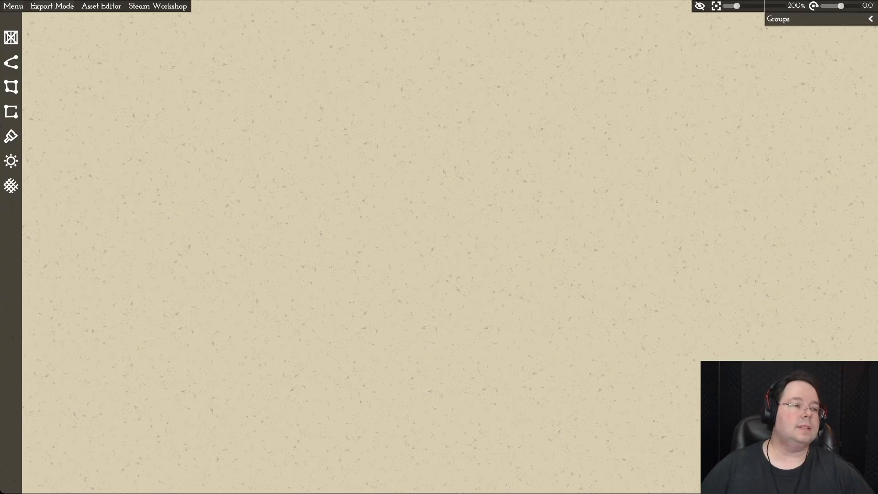
click(13, 6)
mouse_move(28, 19)
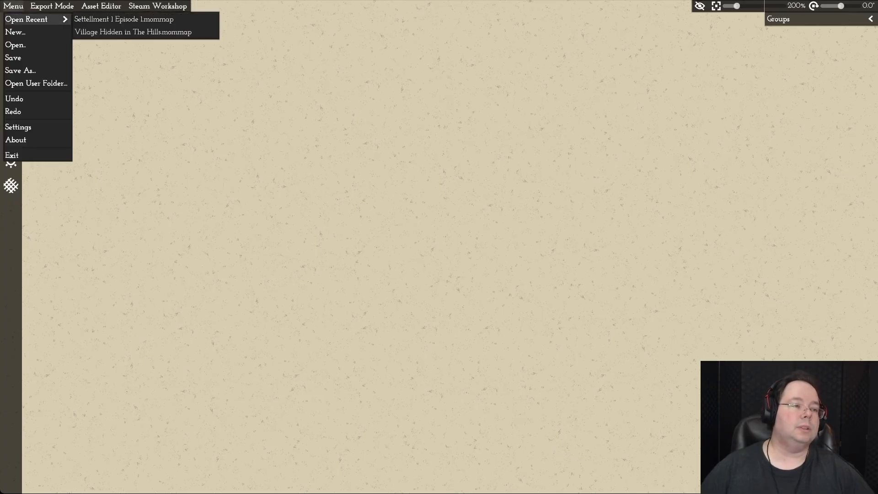
click(123, 19)
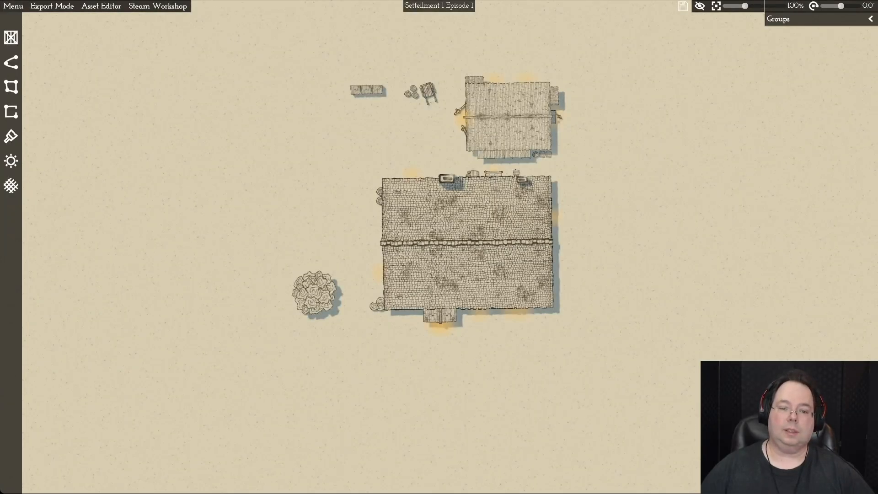
scroll(439, 247, up, 6)
scroll(439, 247, down, 12)
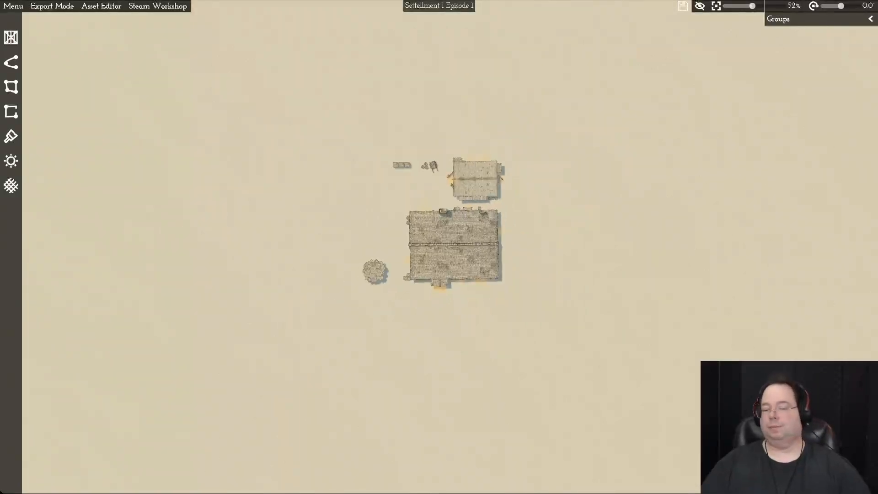
scroll(439, 224, up, 1)
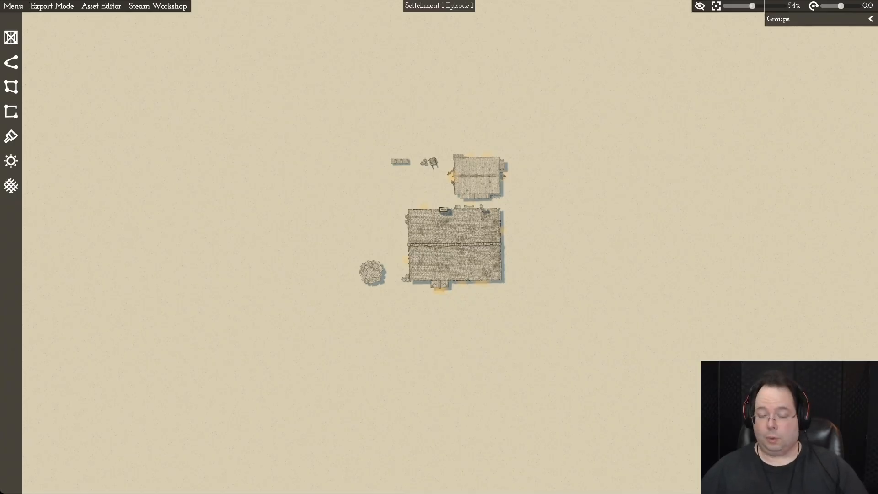
key(ctrl+s)
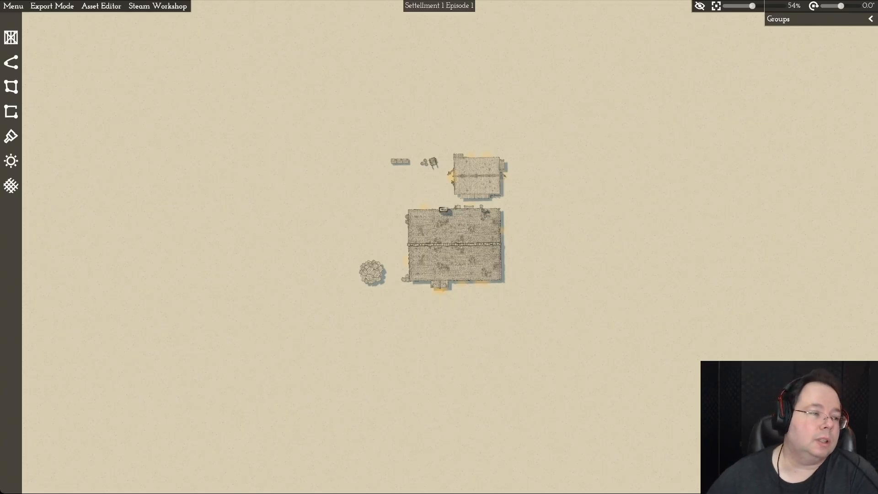
Step: Draw a thin, horizontal Hallway room with the Room Tool in the empty area southwest of the large building
click(11, 87)
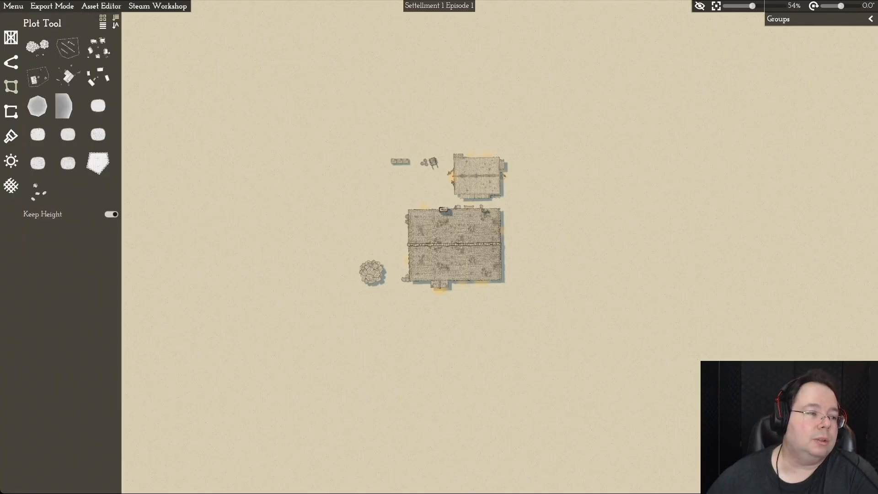
click(11, 111)
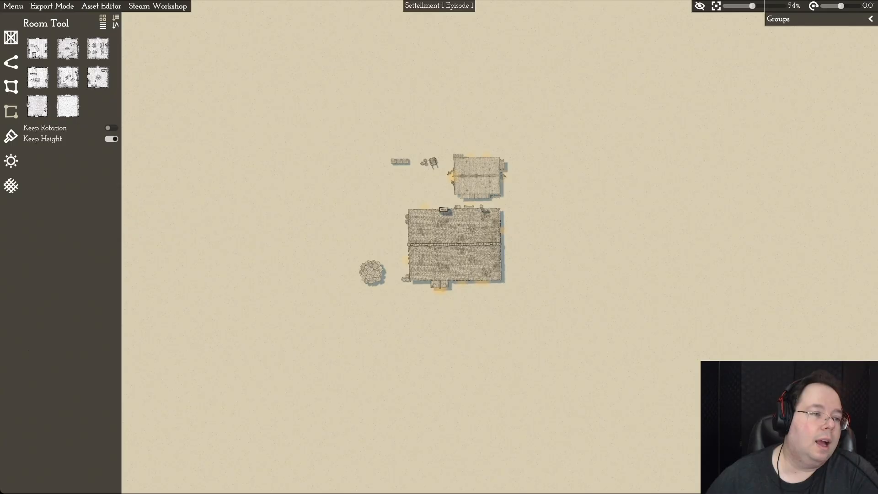
mouse_move(67, 48)
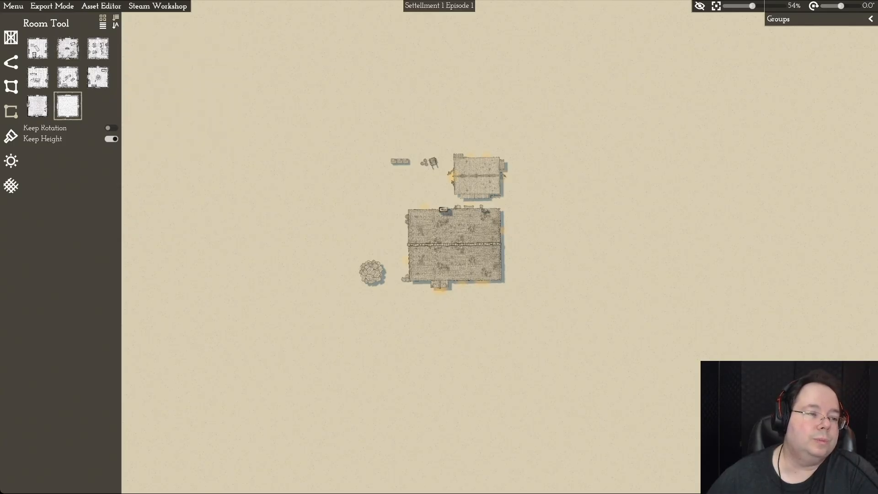
mouse_move(67, 106)
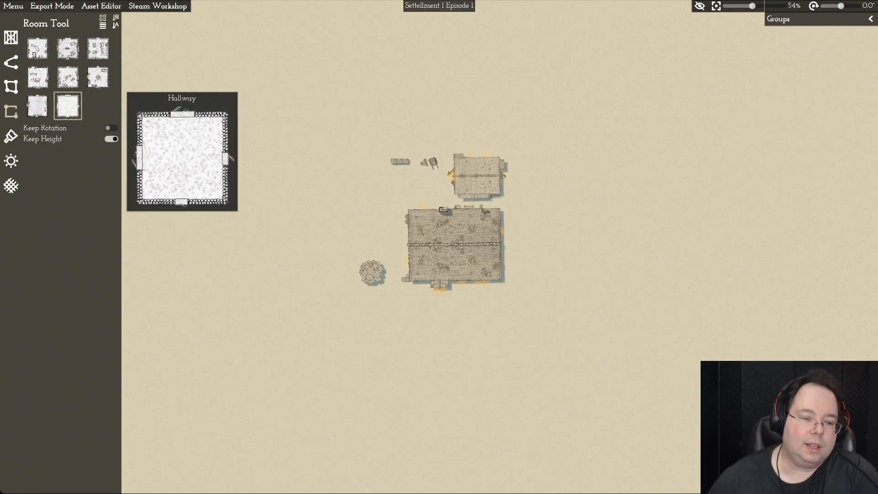
click(68, 105)
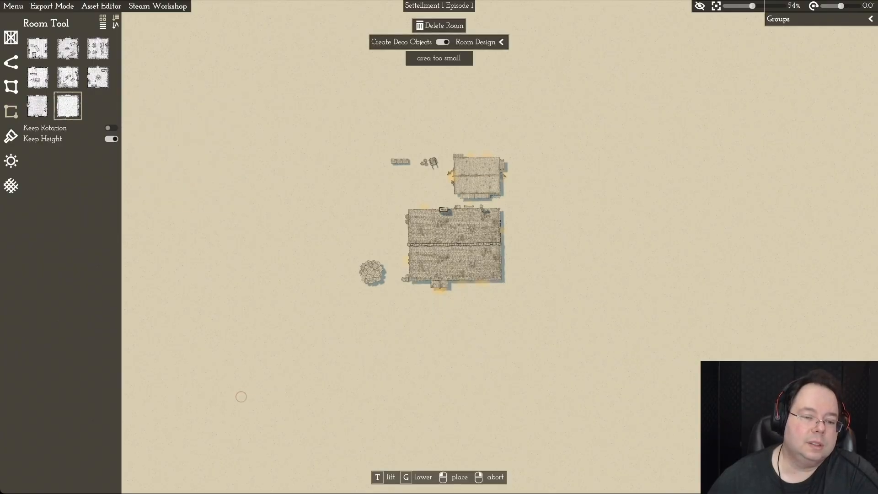
drag(241, 396, 385, 394)
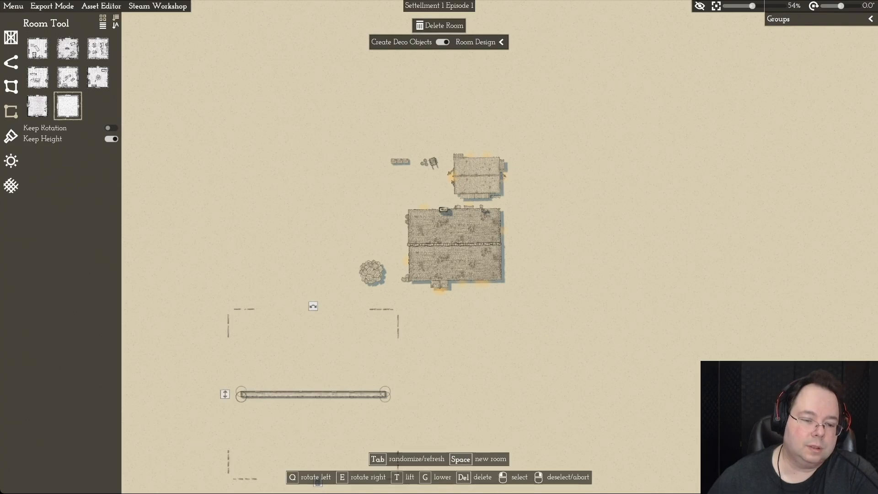
Step: Reposition the hallway's corner points to widen the thin strip into a four-cornered rectangular outline
drag(225, 394, 242, 335)
drag(385, 396, 386, 436)
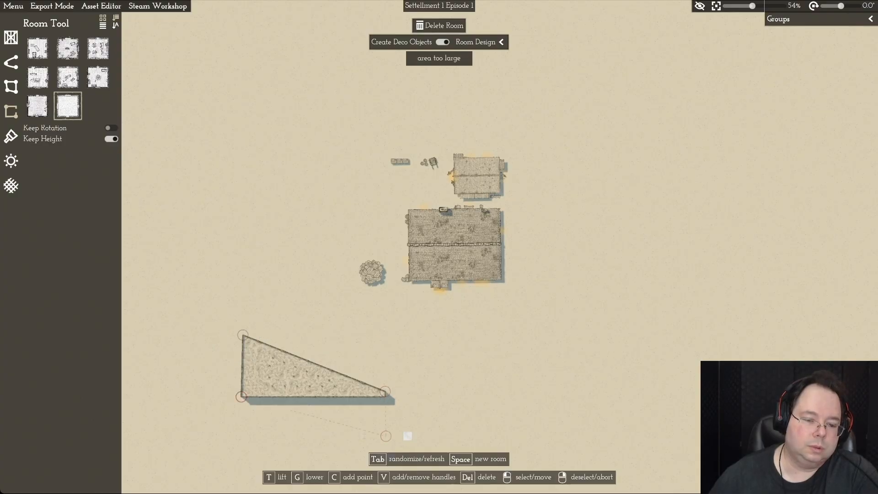
right_click(386, 437)
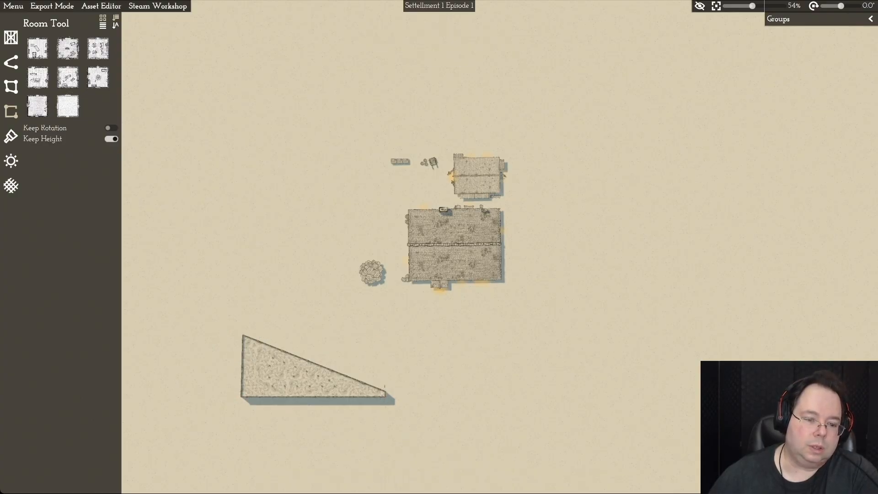
click(386, 366)
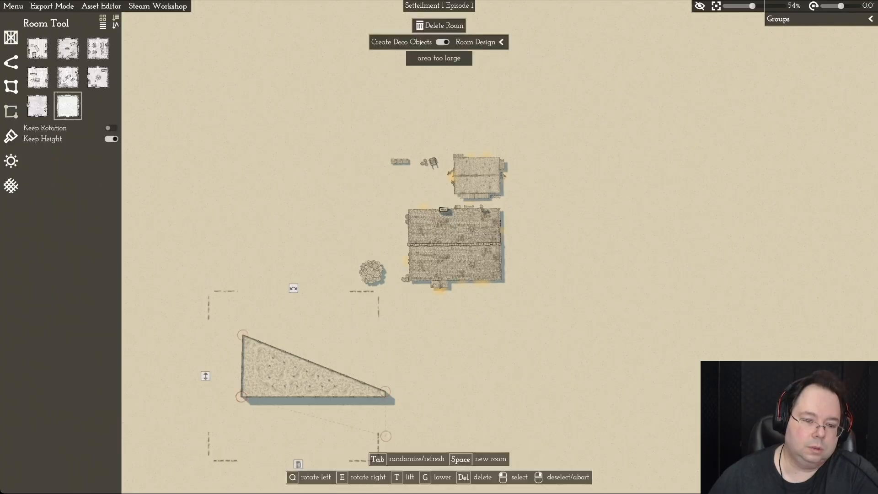
drag(385, 391, 384, 337)
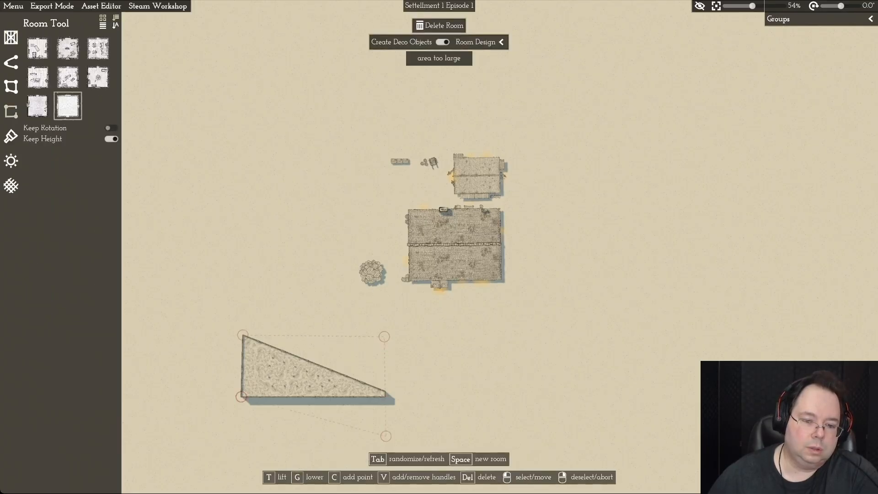
drag(386, 436, 386, 396)
Step: Move the hallway farther southwest and delete its lower-right corner point
drag(293, 375, 242, 407)
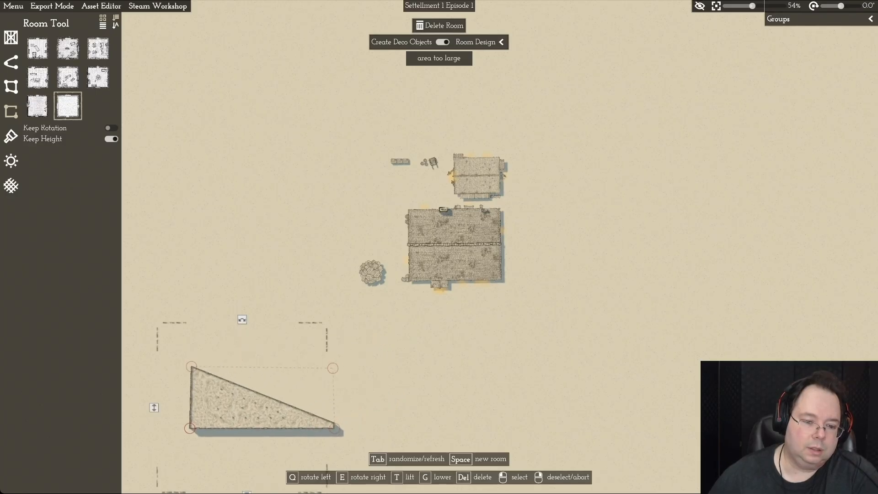
right_click(242, 407)
right_click(277, 426)
click(242, 408)
drag(335, 428, 316, 428)
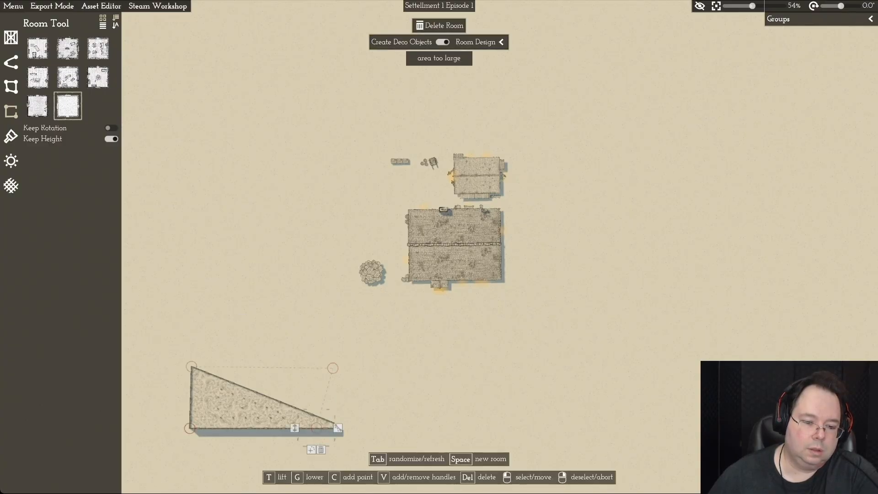
click(321, 450)
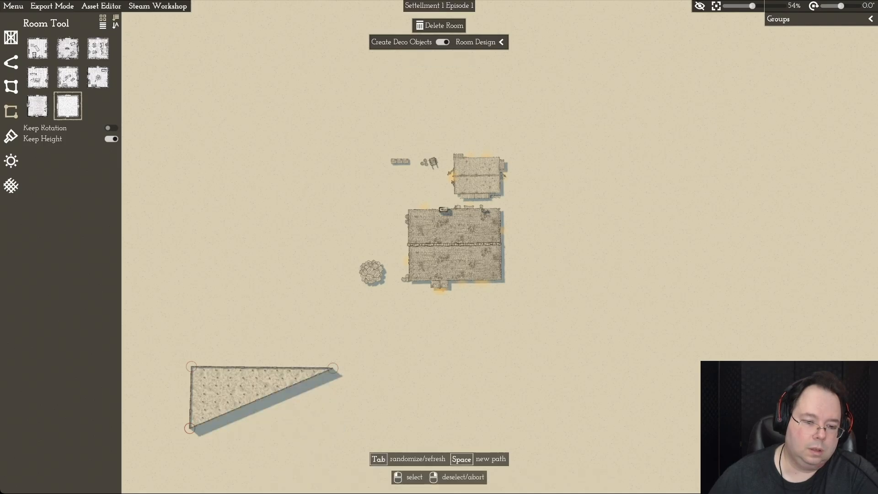
Step: Add a point on the hallway's diagonal edge and move it out to form a new lower-right corner
click(247, 388)
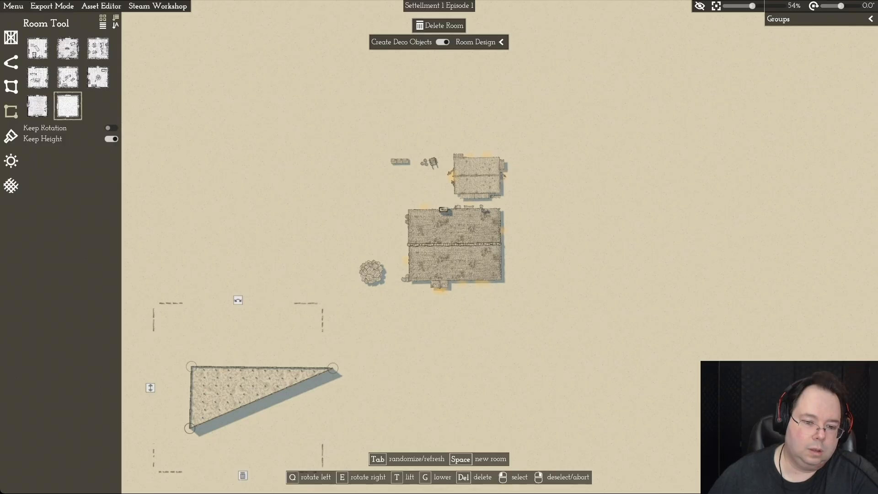
click(333, 368)
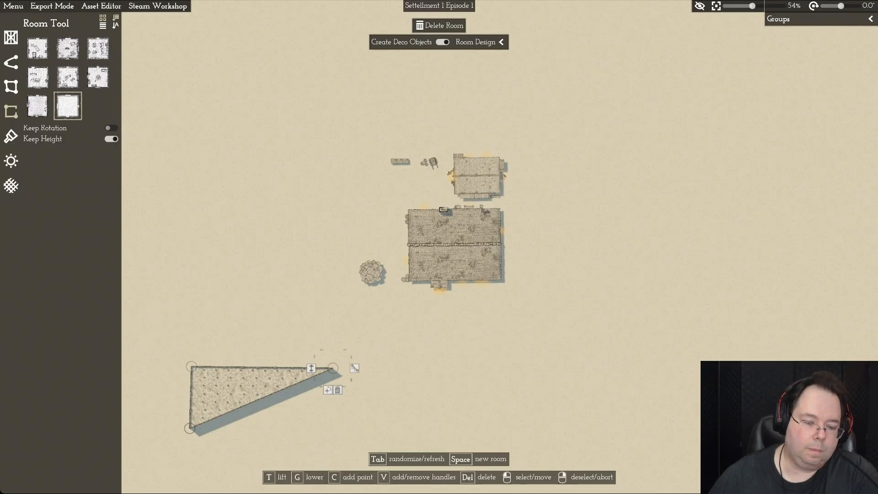
key(c)
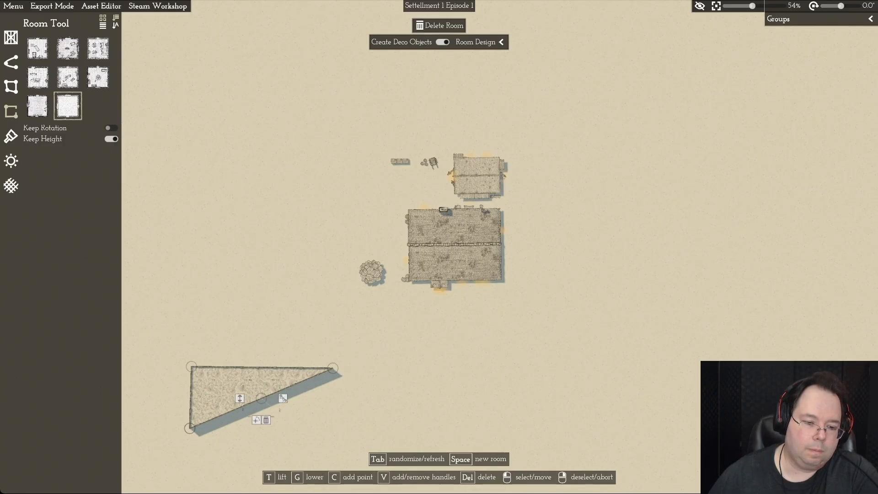
drag(261, 398, 332, 430)
right_click(331, 430)
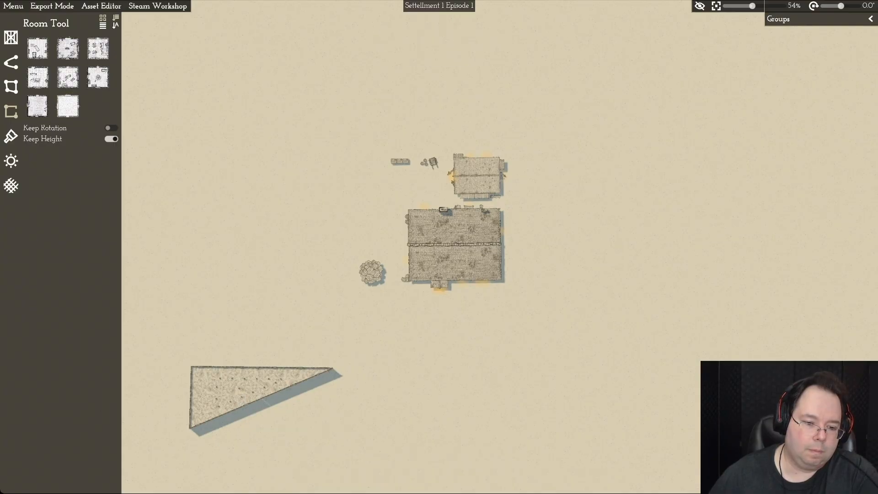
Step: Shift the hallway slightly upward and add curve handles to its lower-right corner point
click(256, 387)
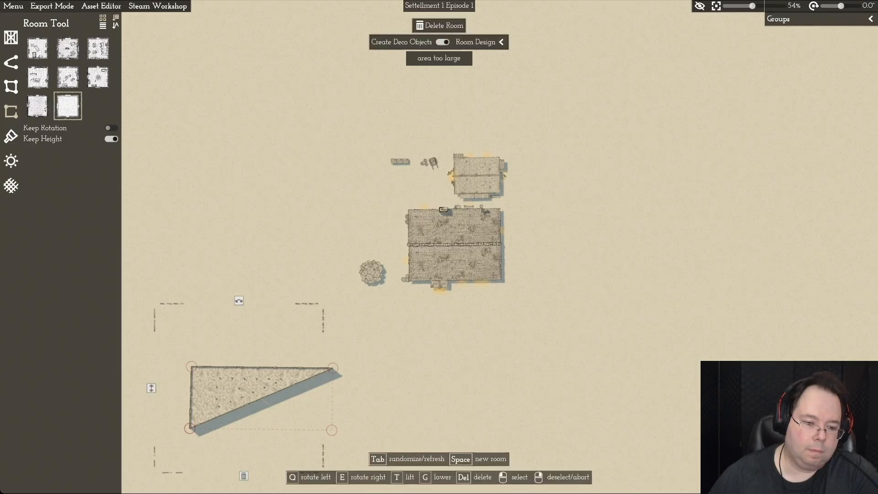
drag(257, 386, 259, 374)
right_click(258, 375)
click(334, 418)
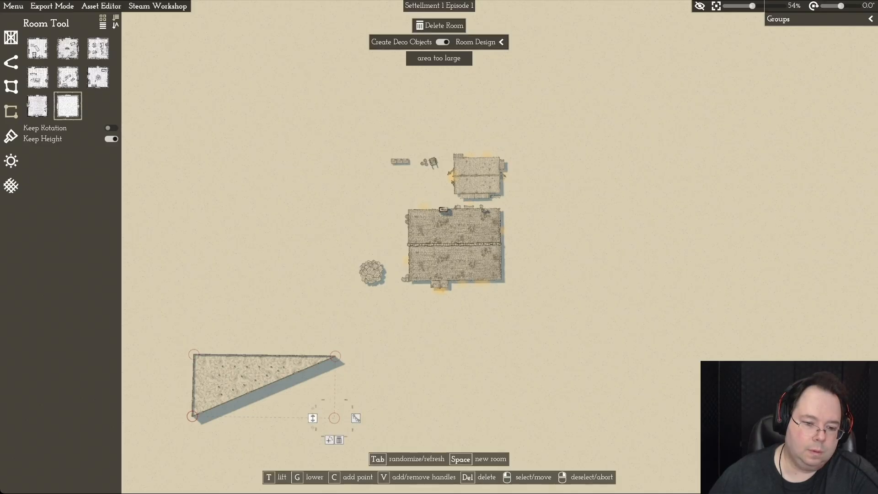
mouse_move(313, 418)
mouse_down()
mouse_move(313, 403)
mouse_move(313, 415)
mouse_up()
key(v)
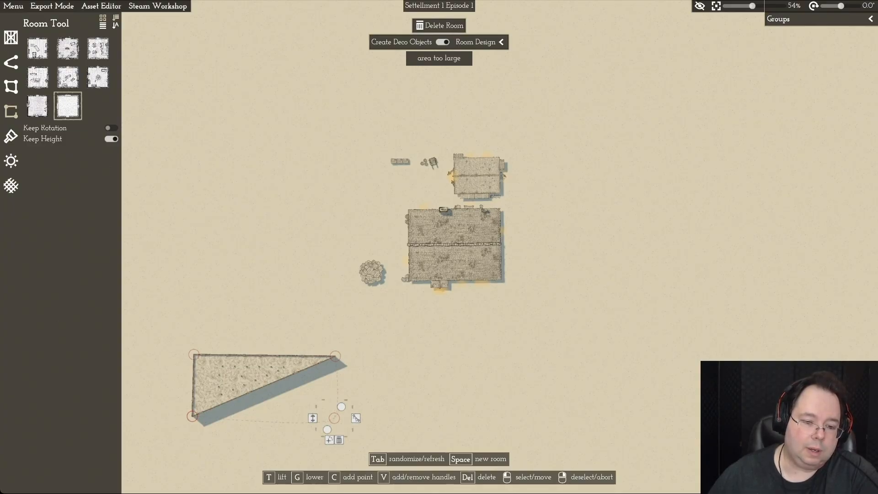
Step: Move the hallway's upper-right corner point slightly upward
key(Escape)
click(262, 371)
right_click(264, 369)
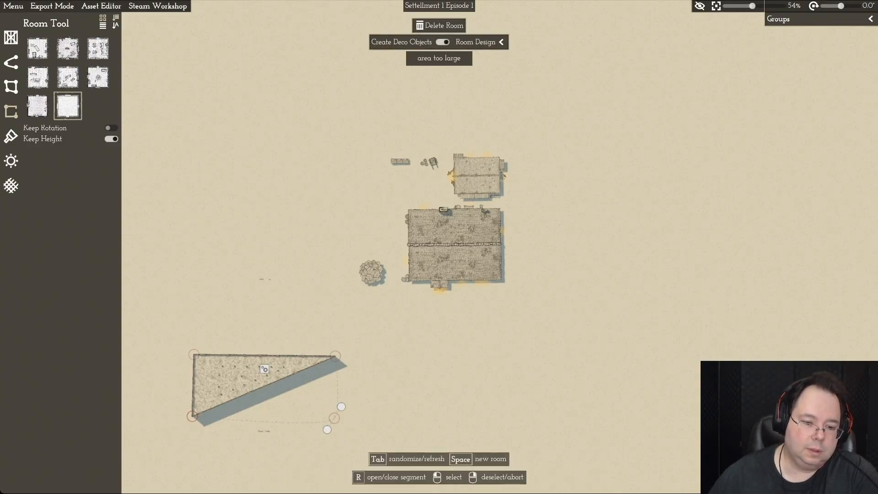
click(335, 356)
mouse_move(335, 356)
mouse_down()
mouse_move(313, 357)
mouse_move(356, 356)
mouse_move(335, 345)
mouse_up()
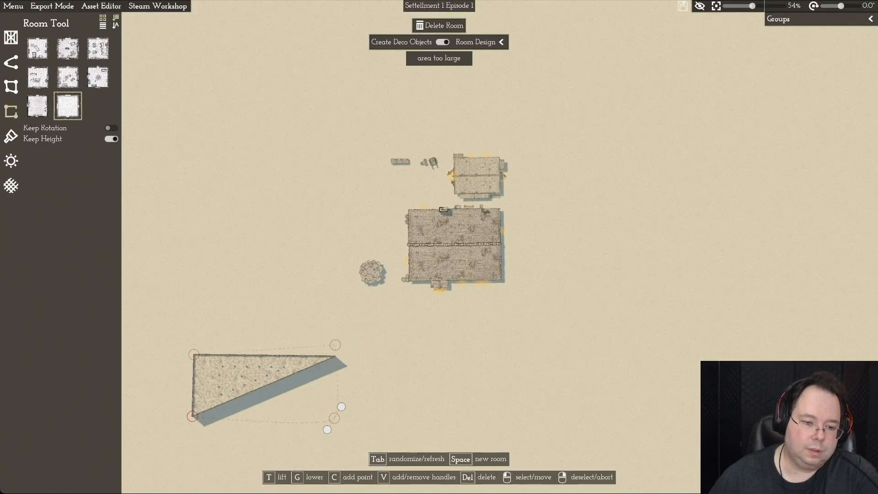
key(Escape)
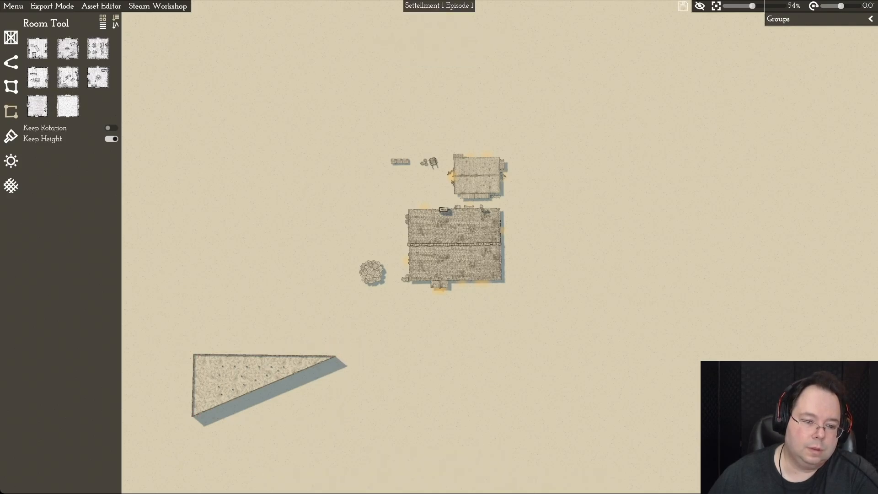
Step: Nudge the hallway slightly northeast and extend the lower-right corner's curve handles to round that corner more
click(219, 390)
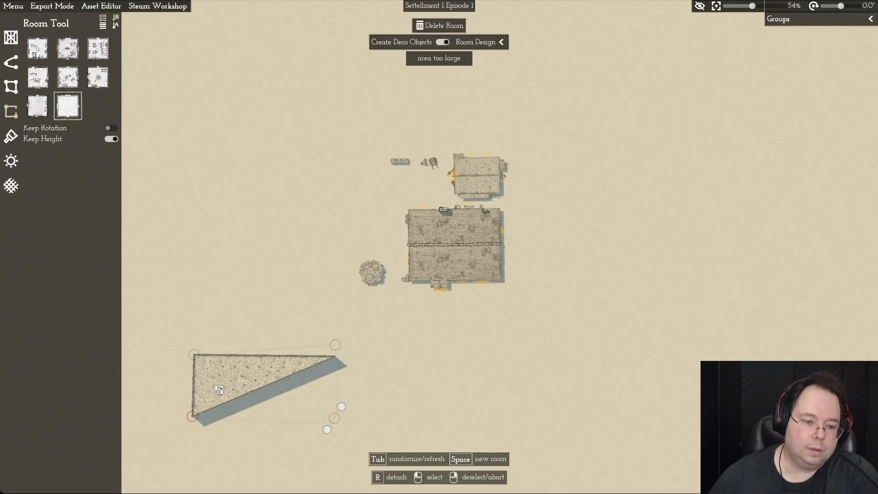
click(219, 390)
mouse_move(220, 389)
mouse_down()
mouse_move(239, 405)
mouse_move(223, 387)
mouse_up()
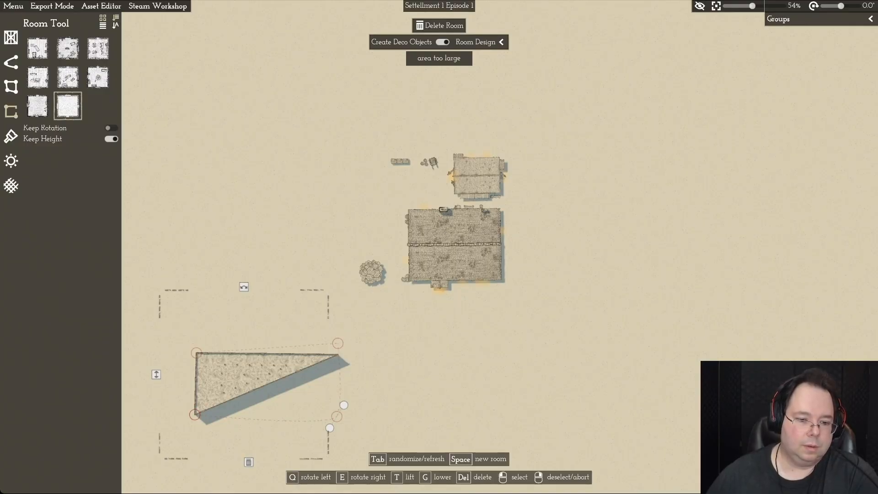
mouse_move(344, 405)
mouse_down()
mouse_move(357, 417)
mouse_move(337, 448)
mouse_move(359, 394)
mouse_move(378, 405)
mouse_move(358, 402)
mouse_up()
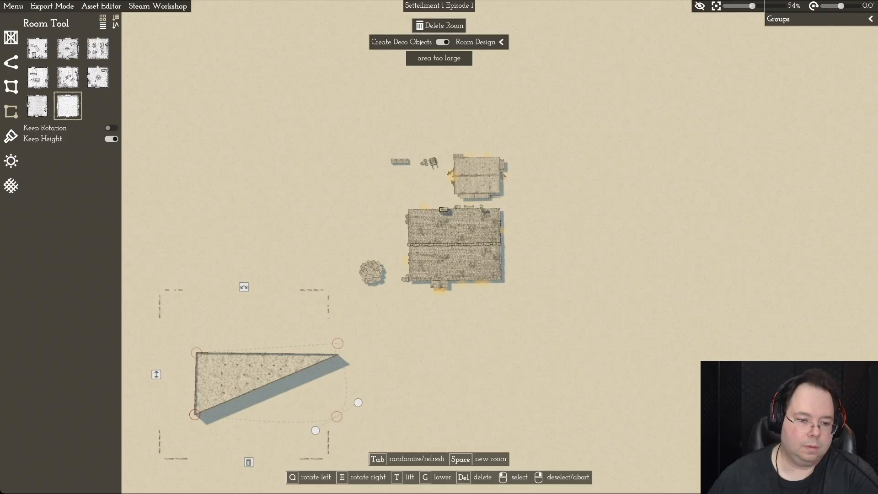
click(196, 352)
click(218, 352)
key(Escape)
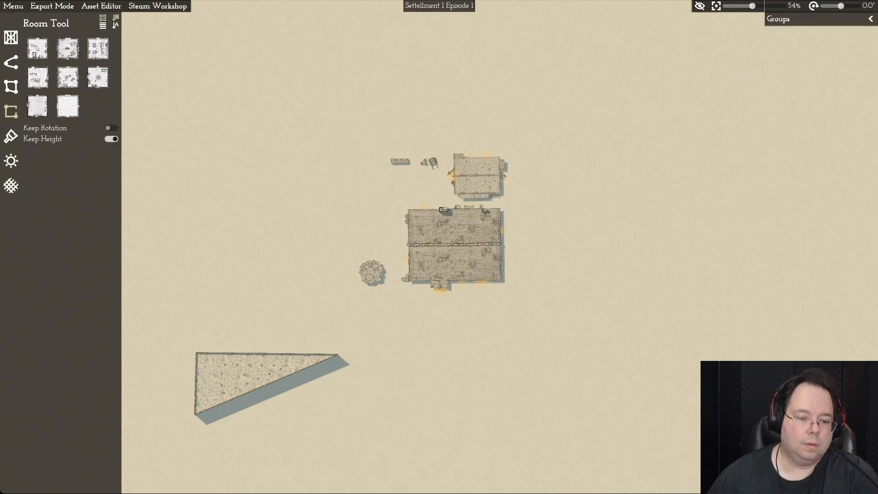
click(228, 374)
key(Escape)
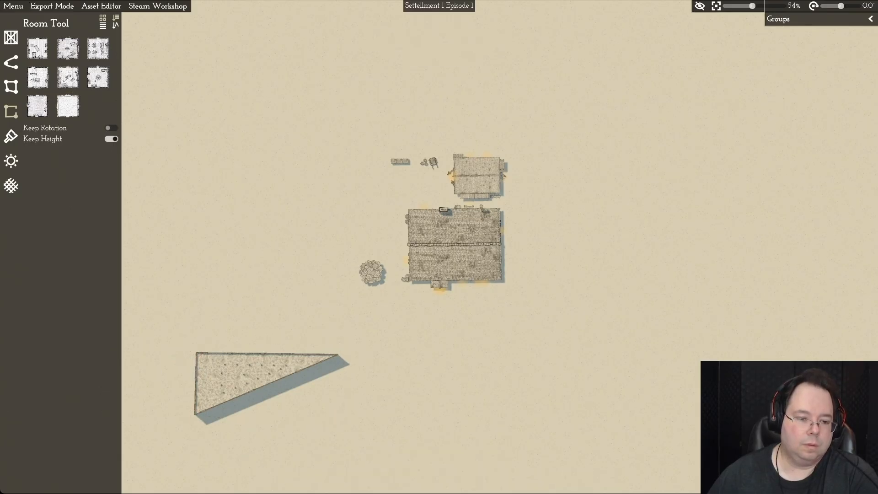
click(231, 374)
key(Escape)
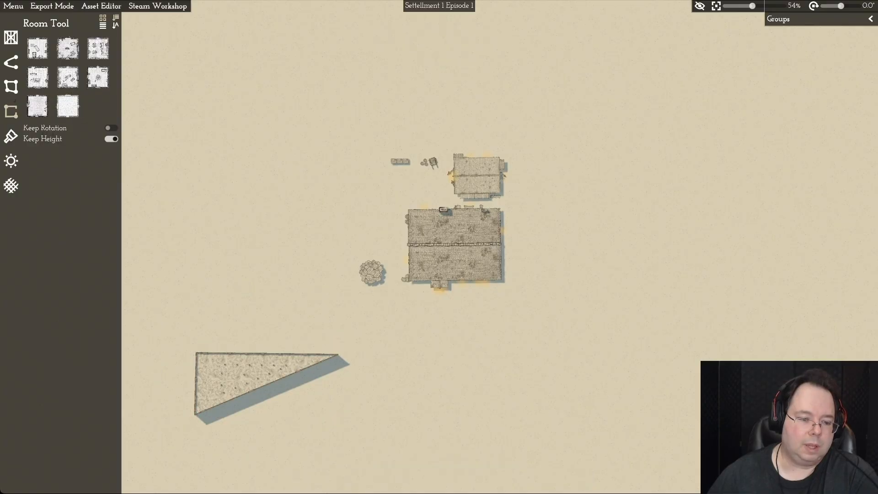
Step: Try adding a point on the hallway's left edge and pulling it outward, and delete that point
click(231, 377)
click(195, 415)
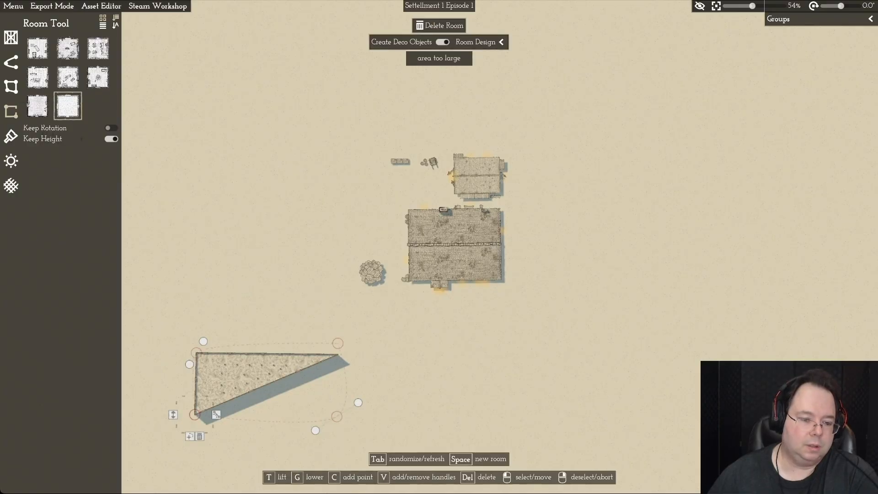
click(190, 436)
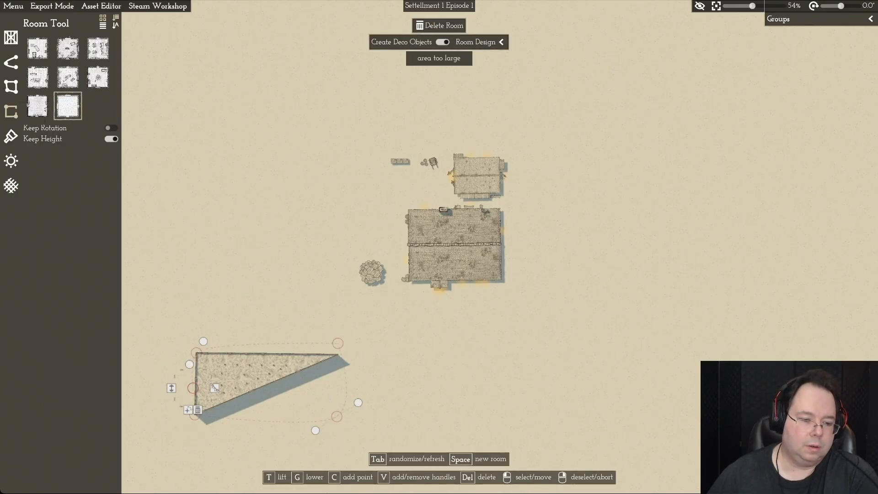
right_click(190, 436)
click(221, 399)
drag(194, 389, 161, 390)
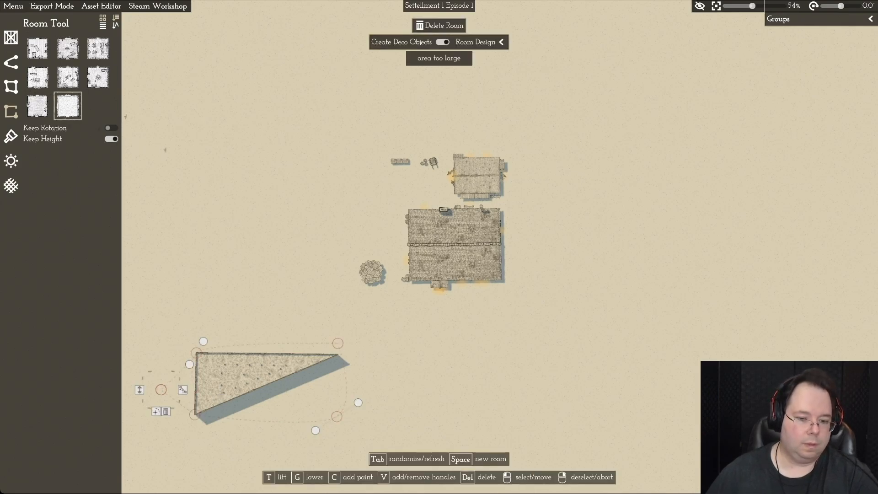
key(Delete)
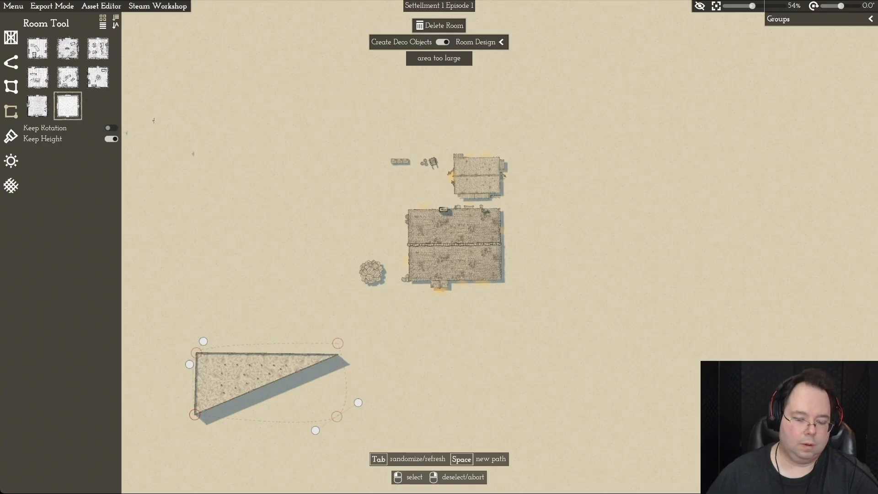
Step: Draw a small square room south of the large building and move its upper-right corner outward
right_click(160, 121)
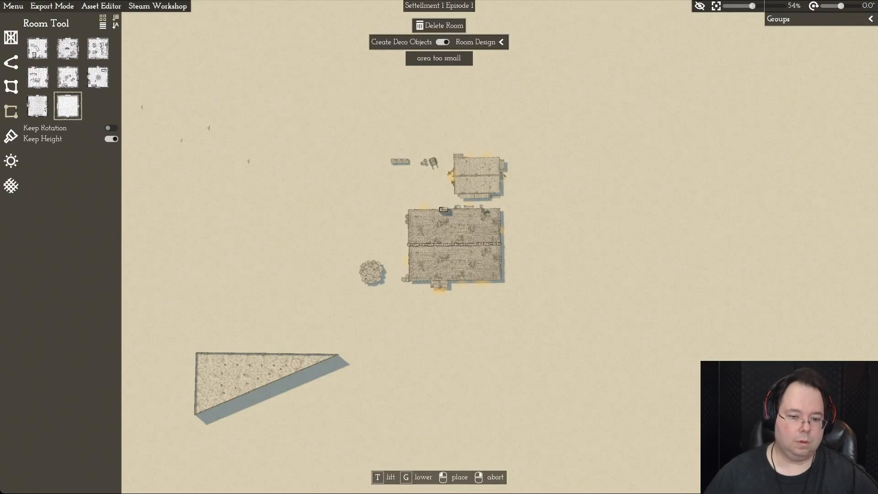
drag(431, 386, 432, 430)
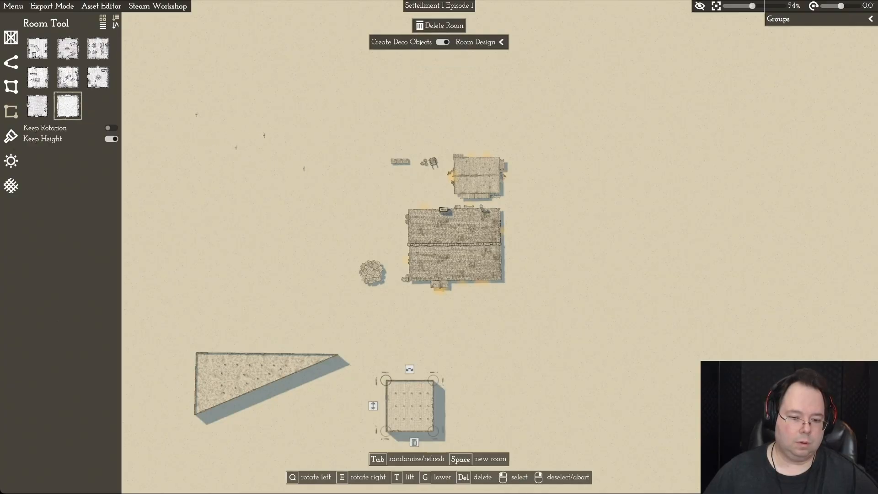
drag(433, 380, 449, 366)
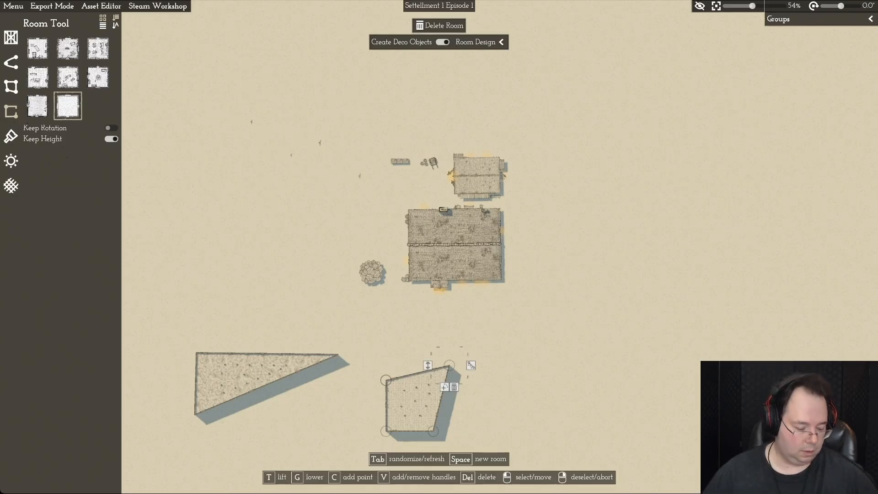
Step: Delete the triangular hallway and the small four-sided room south of the large building
click(242, 375)
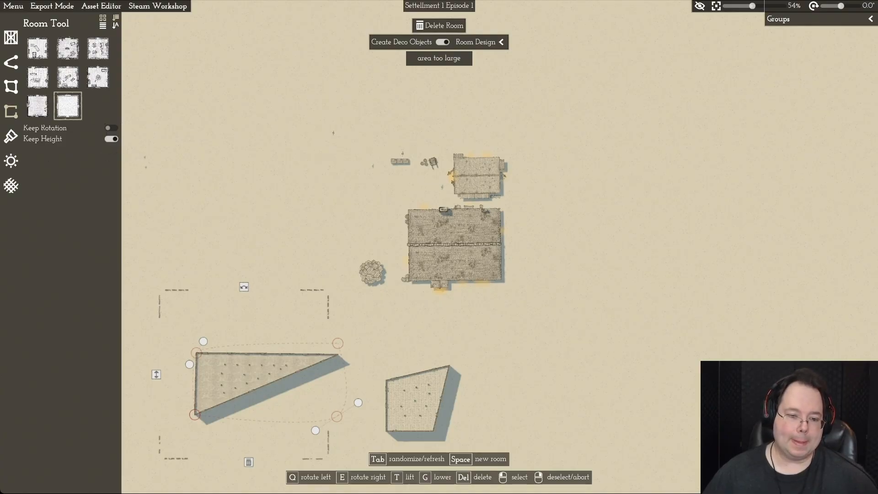
click(249, 461)
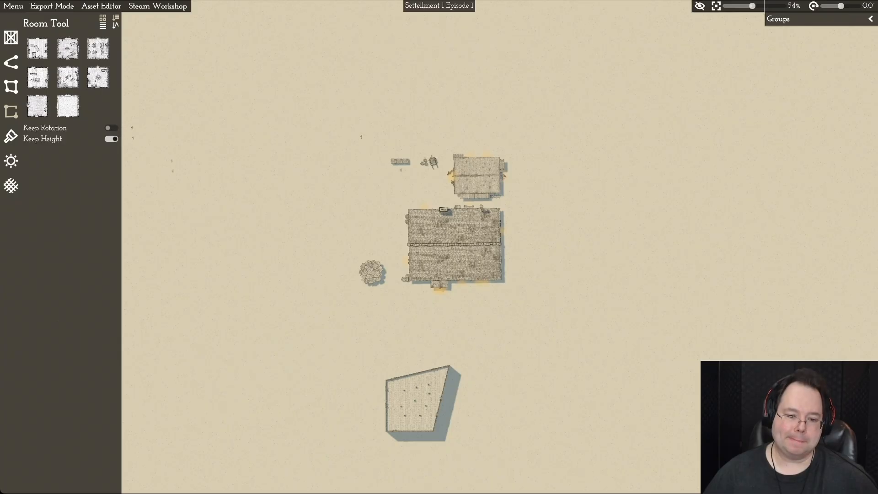
click(414, 380)
key(Delete)
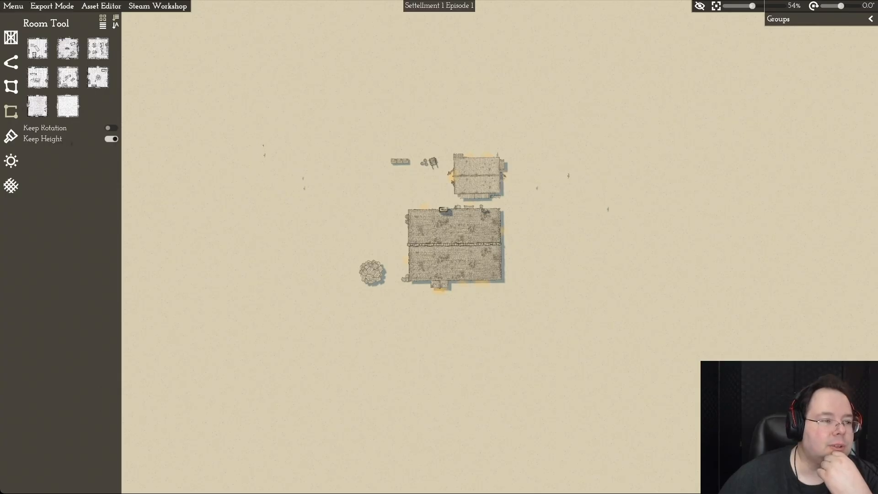
click(67, 106)
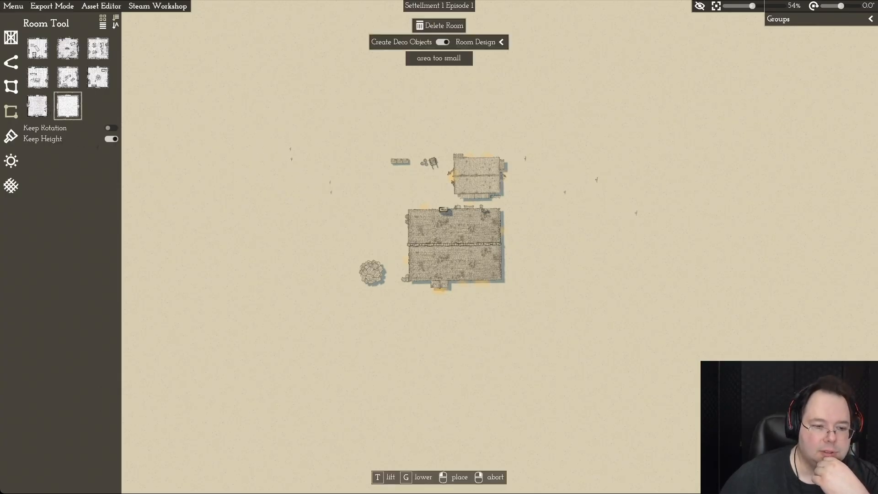
drag(178, 349, 302, 426)
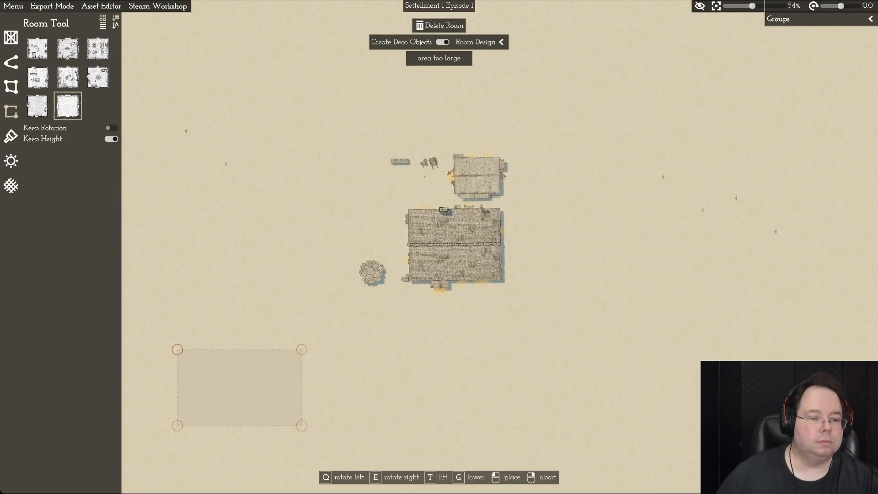
right_click(302, 426)
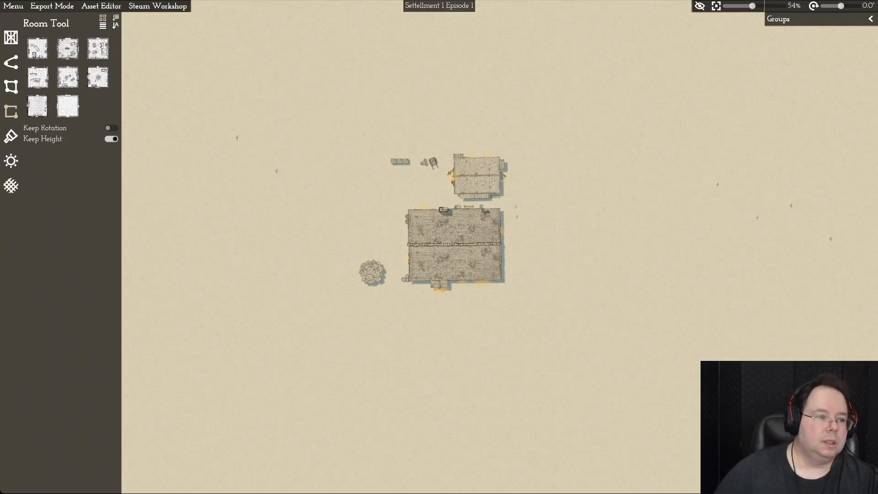
click(68, 106)
drag(224, 370, 326, 428)
right_click(327, 427)
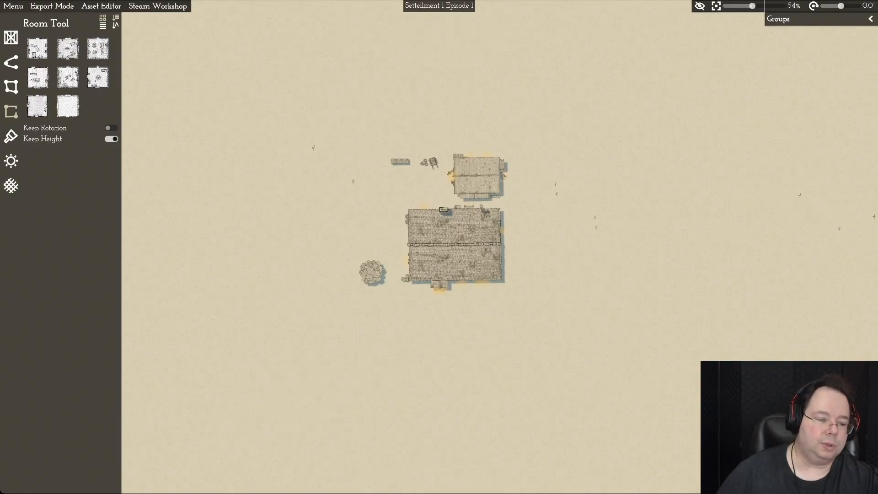
Step: Draw a narrow room southwest of the buildings and pull two of its corners right to form a rectangle
click(68, 106)
drag(168, 369, 168, 418)
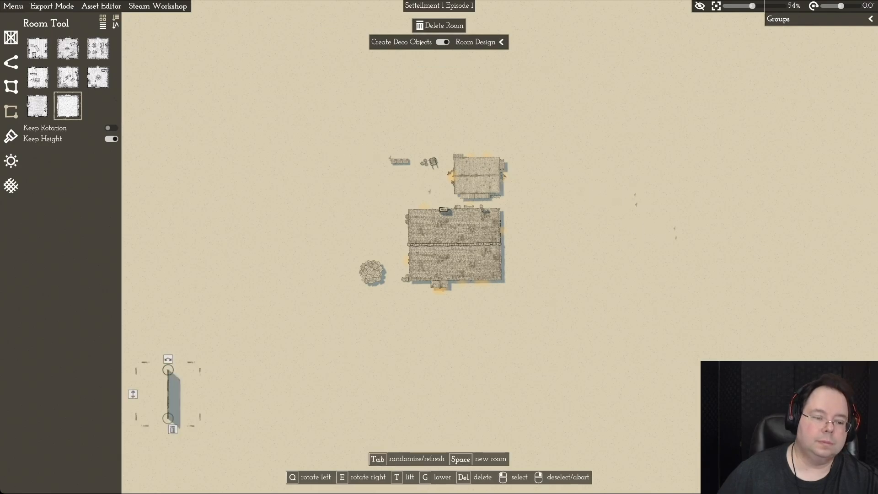
drag(168, 417, 253, 415)
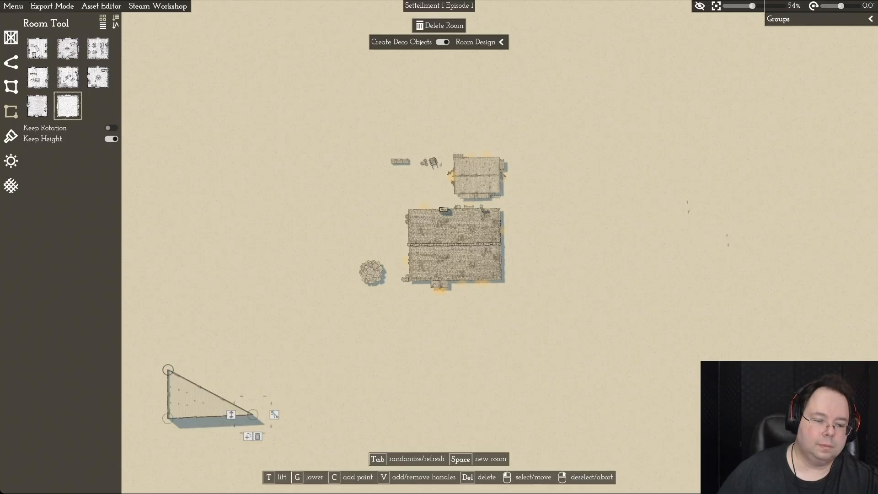
drag(168, 369, 257, 366)
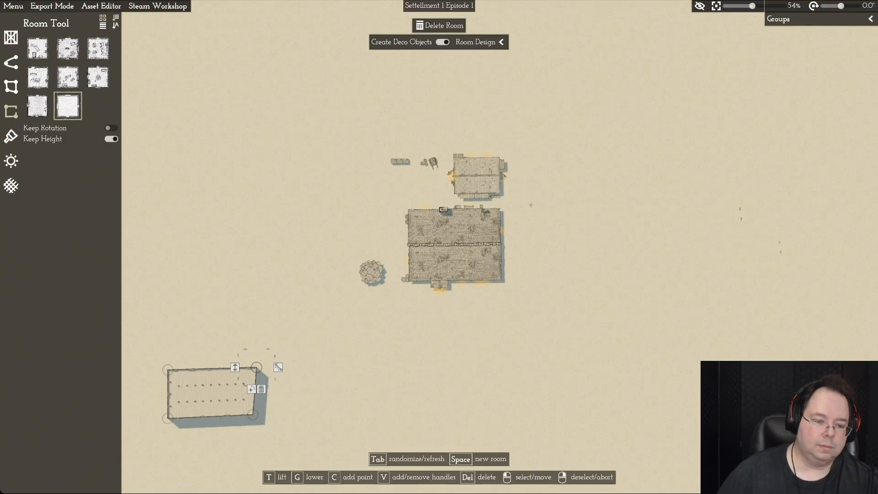
Step: Move the room's lower-right corner outward so that its right side slants
right_click(256, 367)
click(247, 393)
drag(253, 414, 300, 414)
drag(253, 357, 240, 303)
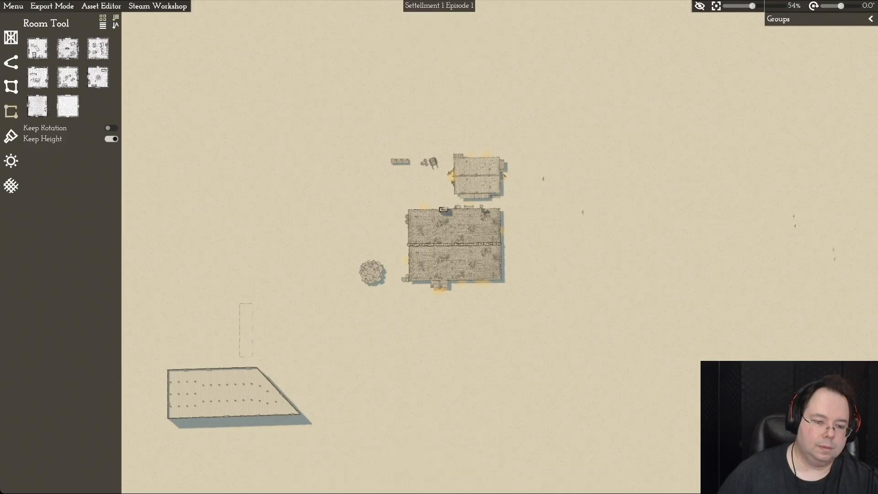
Step: Add curve handles to the room's upper-right corner point and lower it slightly to round that corner
click(247, 385)
mouse_move(257, 367)
mouse_down()
mouse_move(249, 331)
mouse_move(256, 365)
mouse_up()
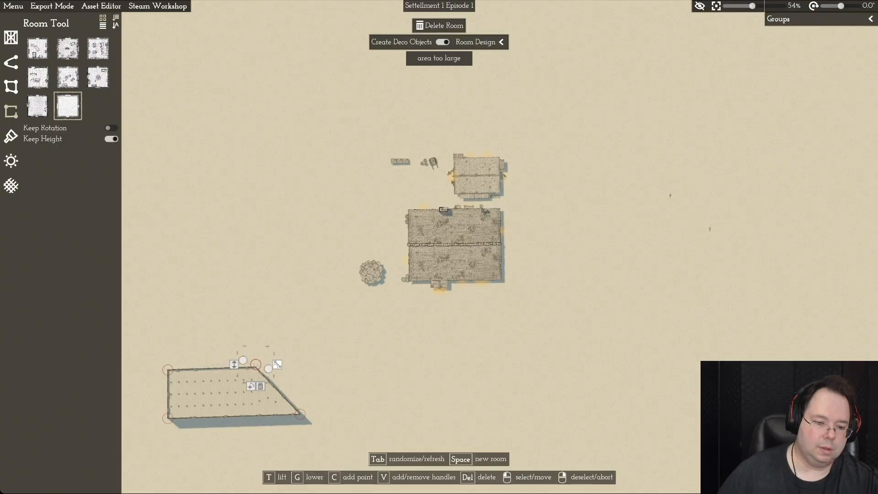
scroll(255, 365, up, 1)
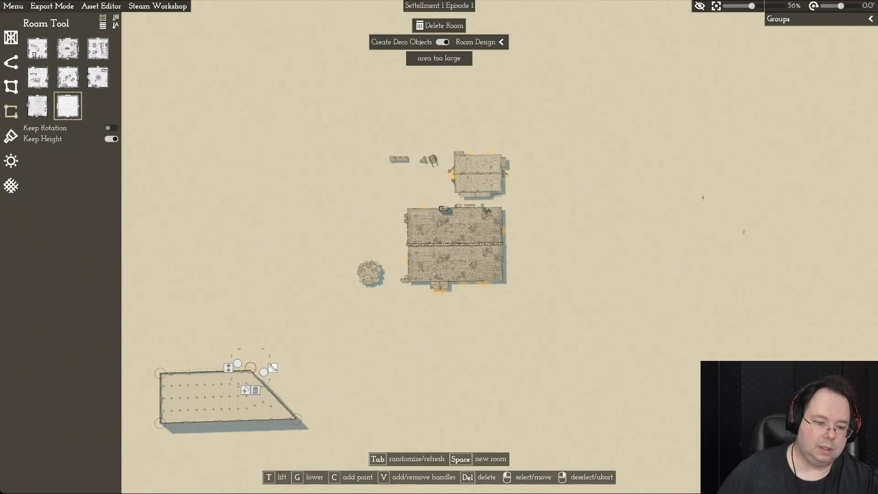
drag(251, 369, 250, 374)
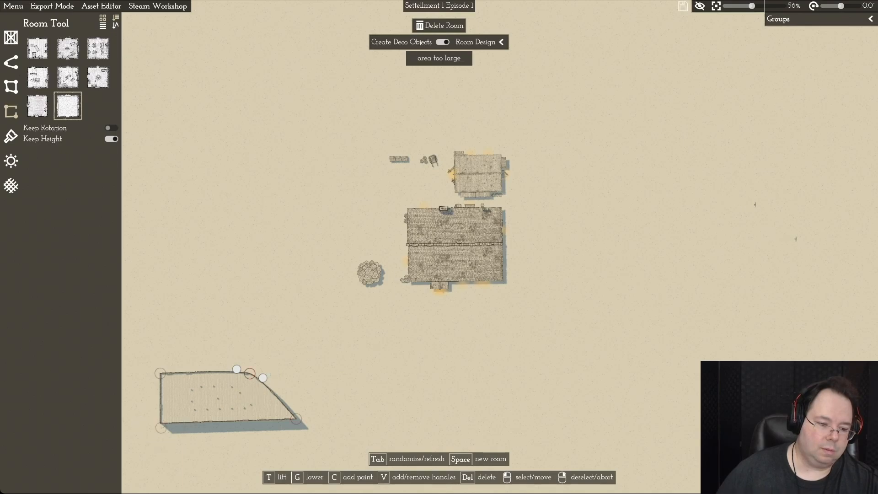
Step: Reshape the room by moving both lower corners inward and its upper-left corner far upward
drag(162, 435, 172, 413)
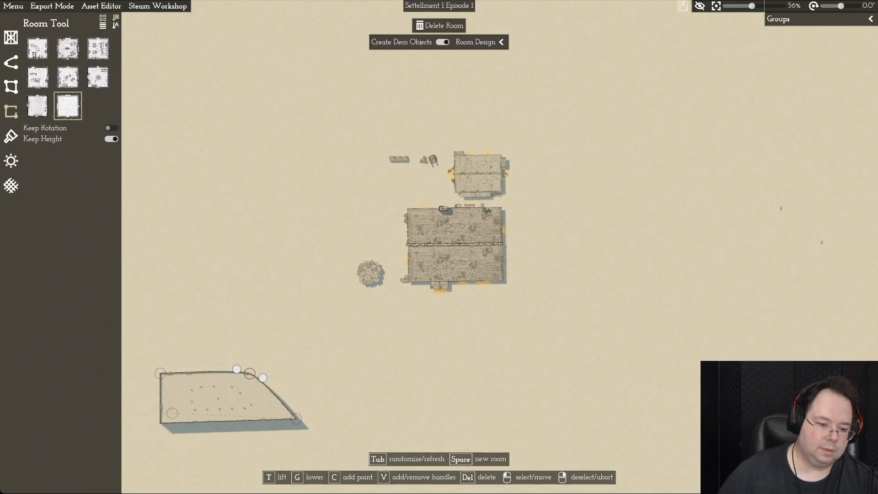
drag(296, 418, 246, 401)
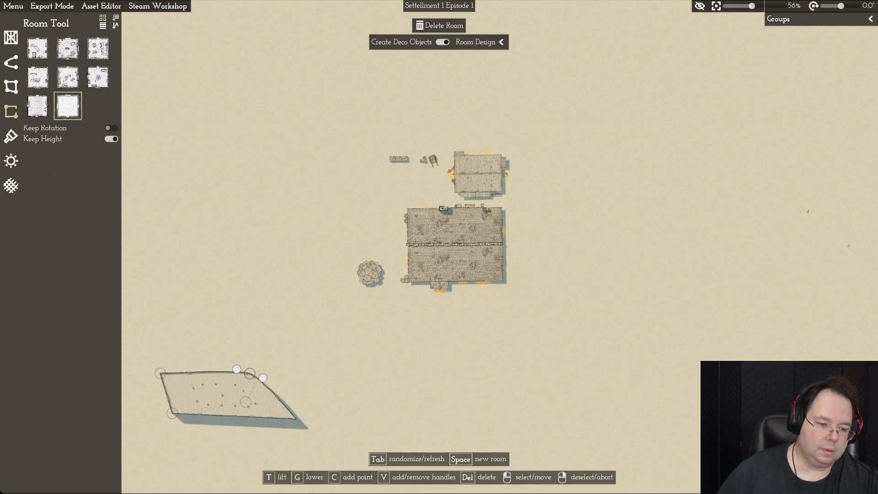
drag(160, 374, 176, 299)
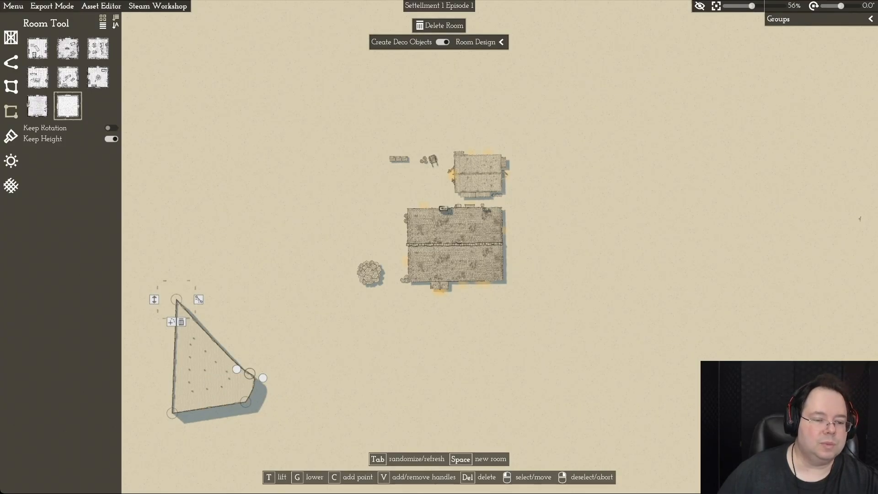
Step: Move the room's lower-right corner slightly right and extend the curve handles of the rounded corner above it
drag(237, 368, 256, 400)
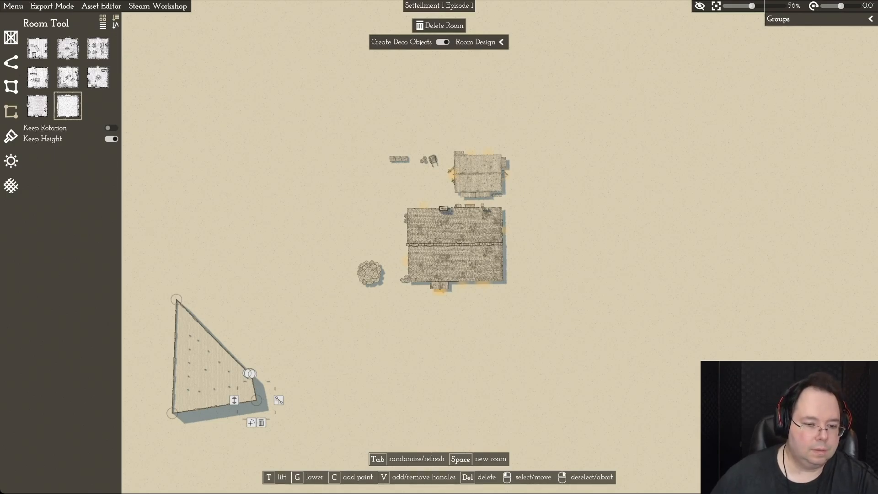
drag(251, 374, 228, 336)
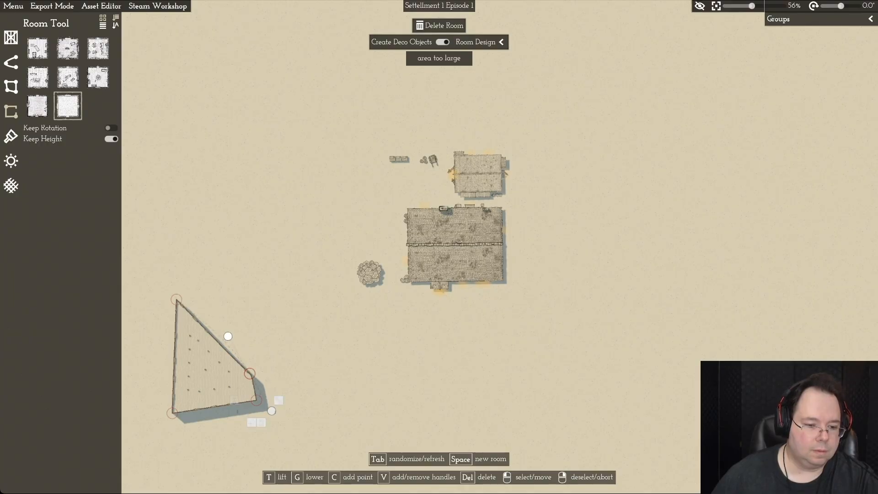
right_click(228, 336)
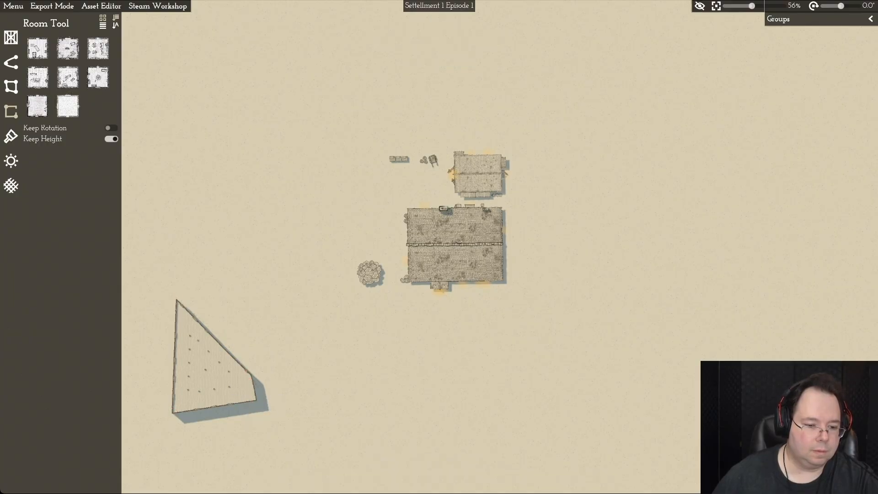
Step: Delete the reshaped triangular room southwest of the buildings
click(250, 373)
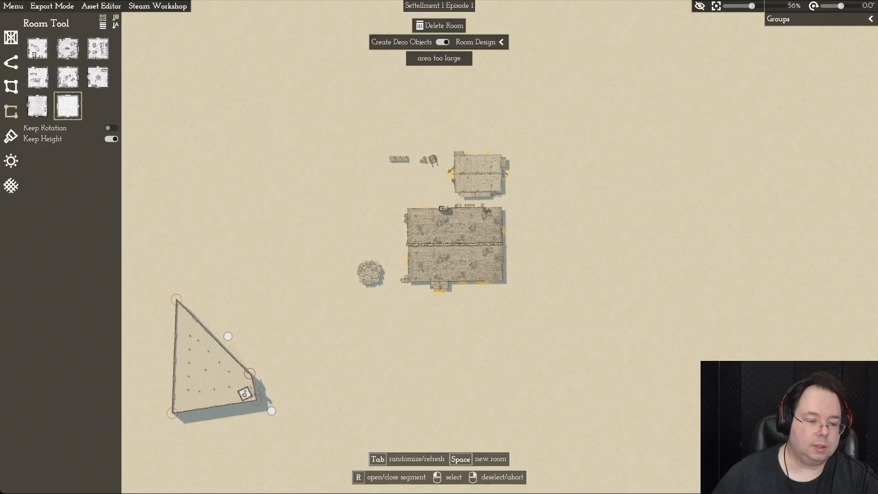
click(245, 393)
click(210, 440)
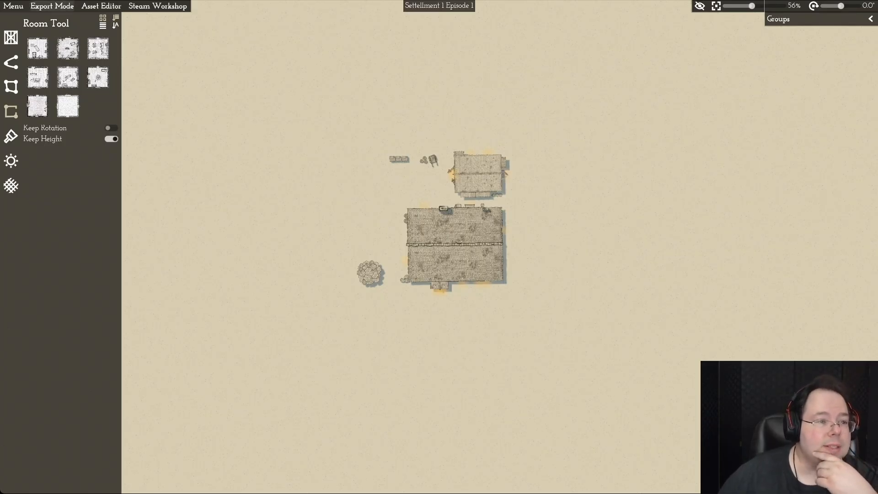
Step: Look into the Object Editor and the Plot Editor, returning to the map after each
click(101, 6)
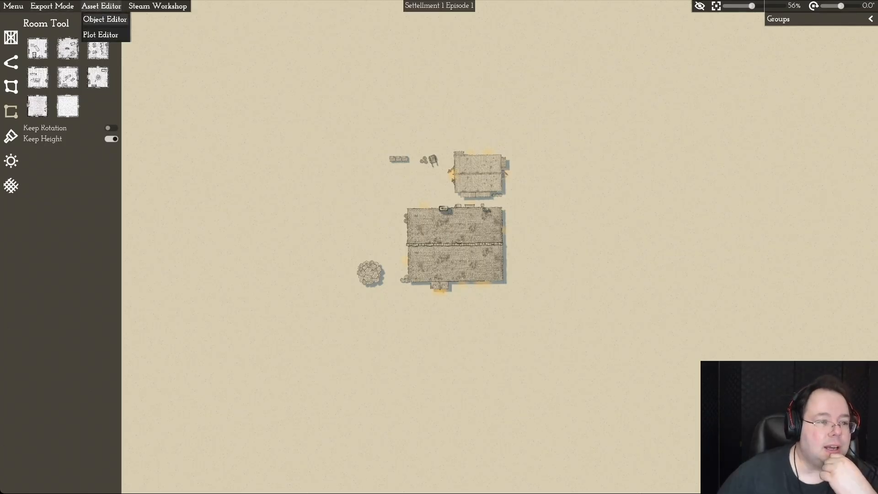
click(105, 20)
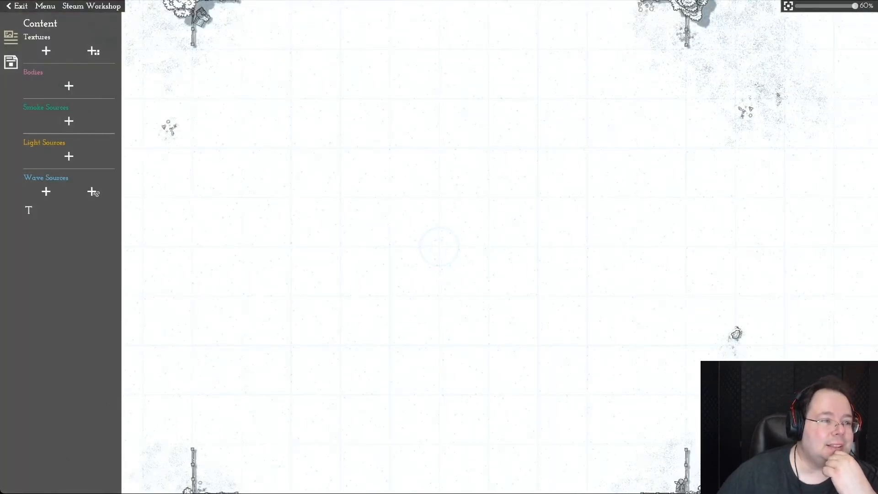
click(17, 6)
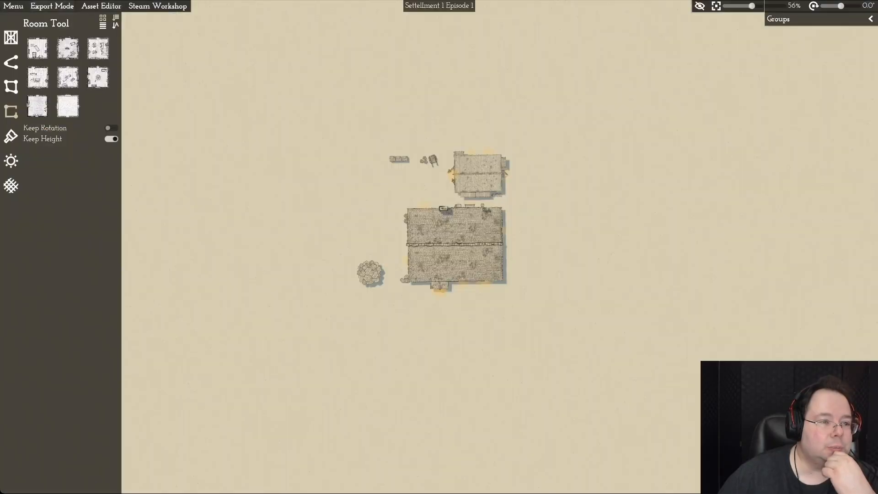
click(101, 6)
click(105, 34)
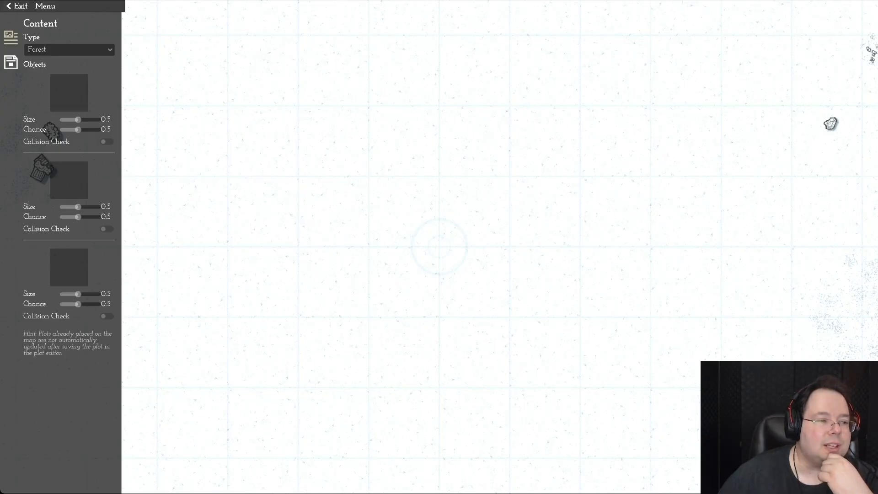
click(17, 6)
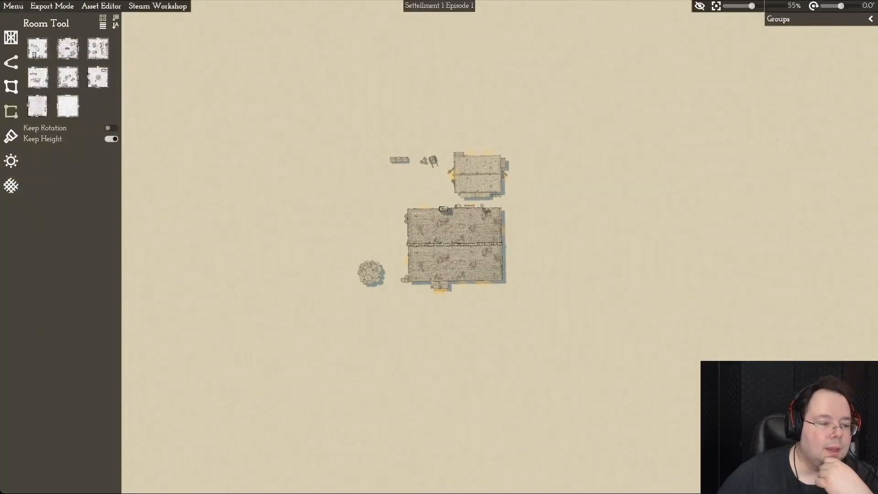
click(11, 38)
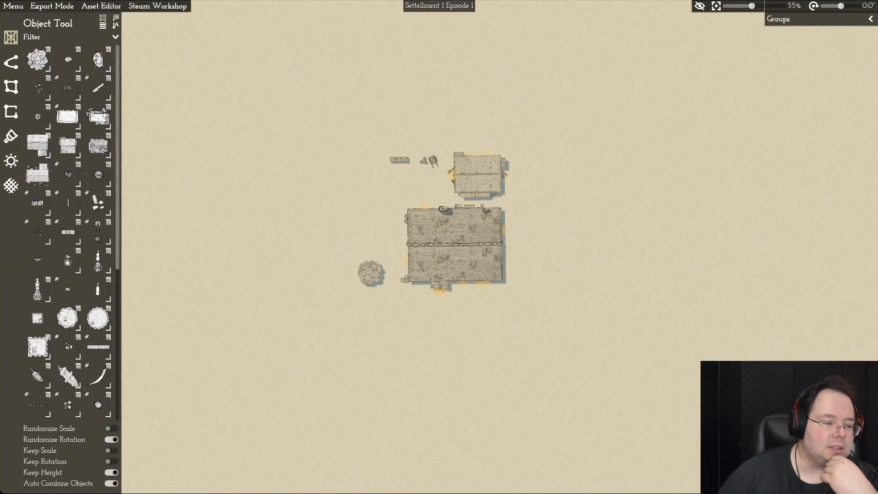
scroll(69, 228, down, 6)
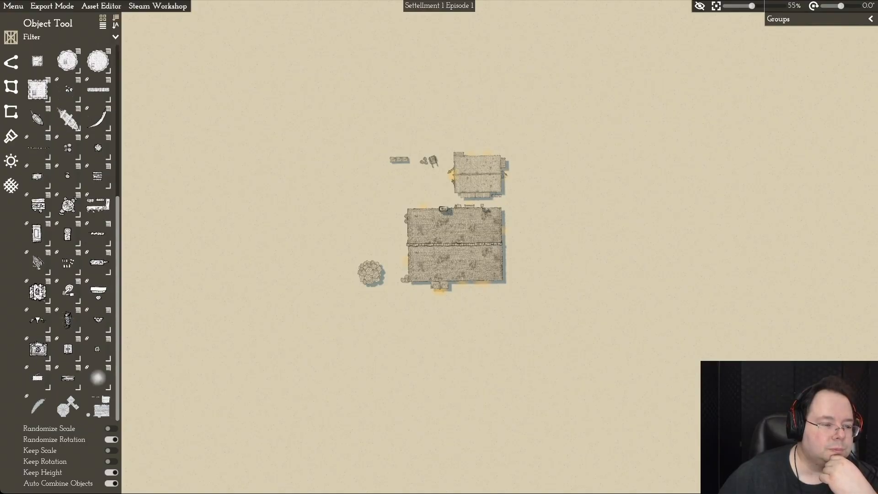
scroll(68, 229, up, 6)
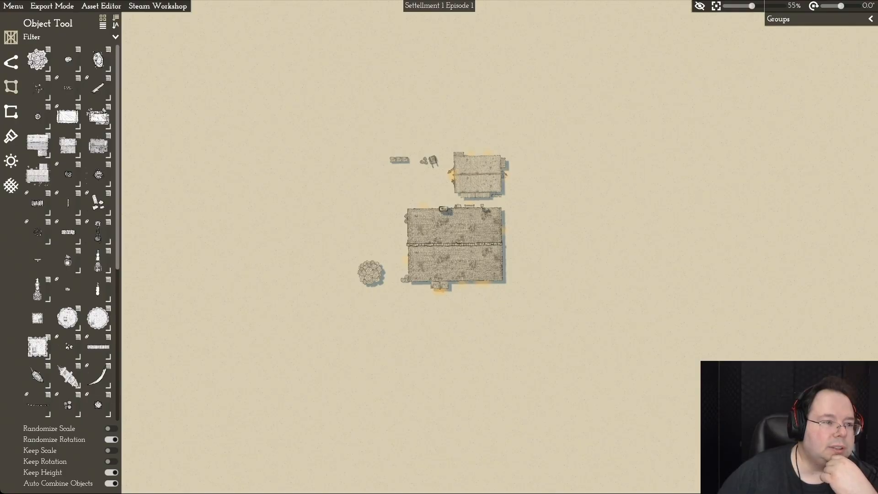
Step: Draw a five-cornered Logging camp plot southwest of the buildings and pull its northeast corner inward
click(11, 87)
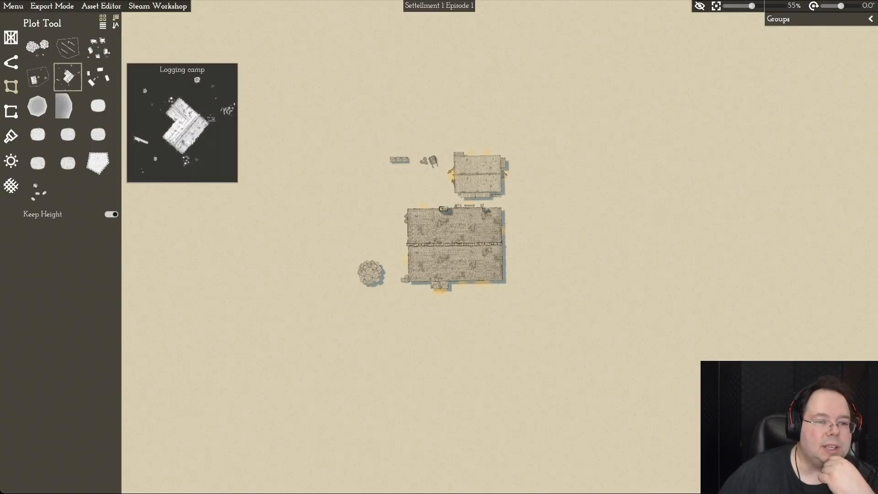
click(68, 77)
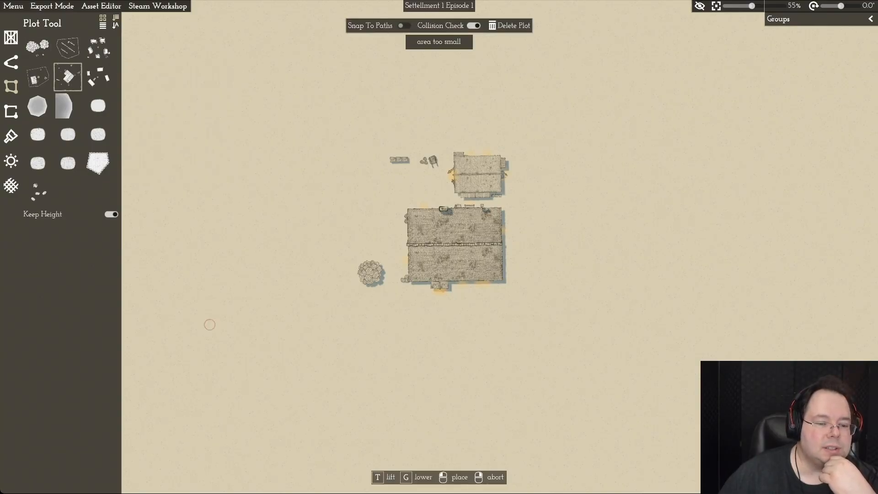
click(197, 379)
click(403, 358)
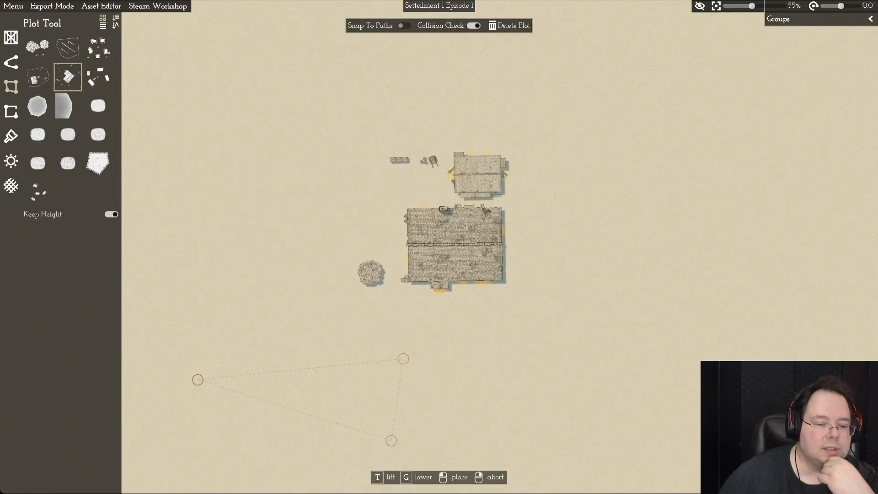
click(391, 440)
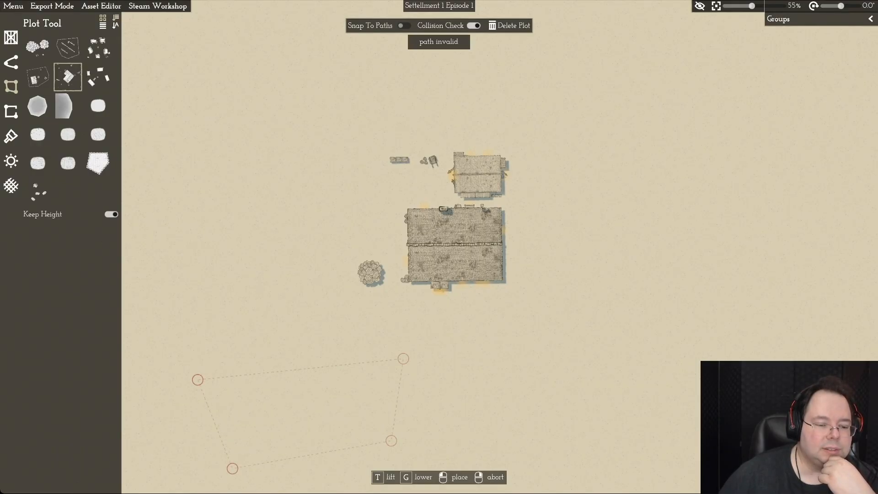
click(232, 468)
click(194, 436)
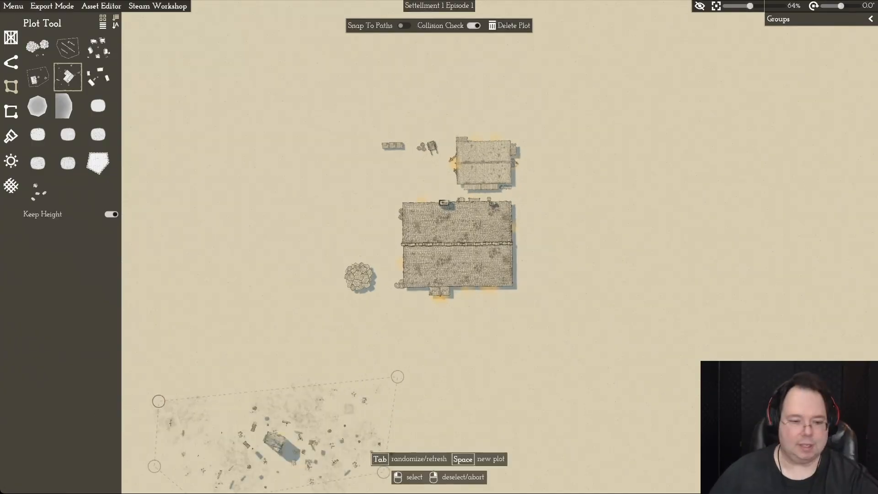
scroll(438, 248, down, 5)
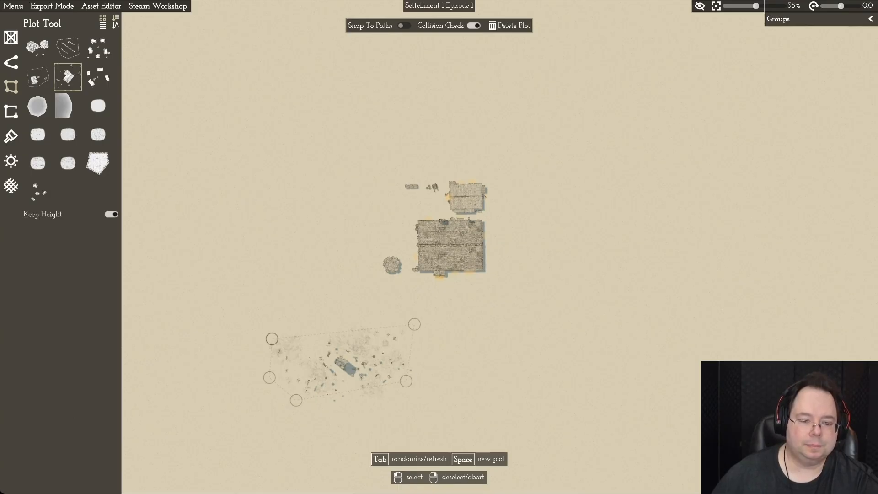
drag(415, 324, 377, 333)
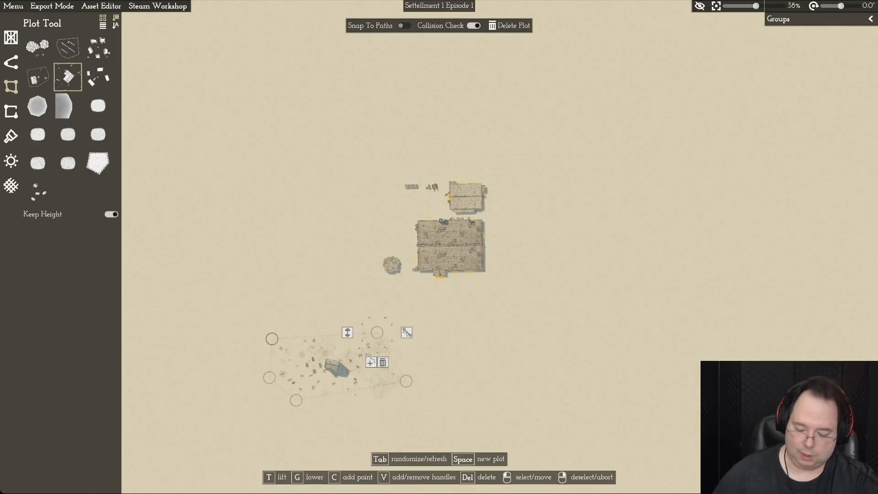
Step: Examine the logging camp's hut and scattered props up close, and select the wooden prop near the plot's western edge
scroll(439, 248, up, 8)
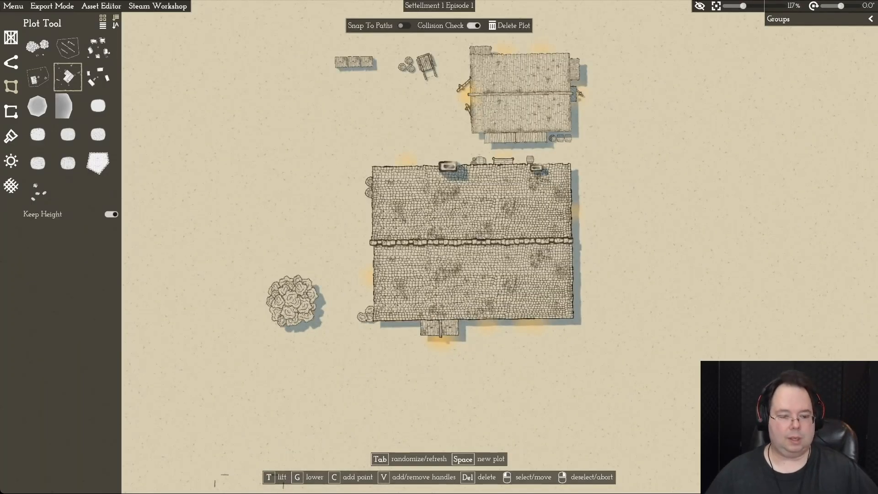
key(s)
key(a)
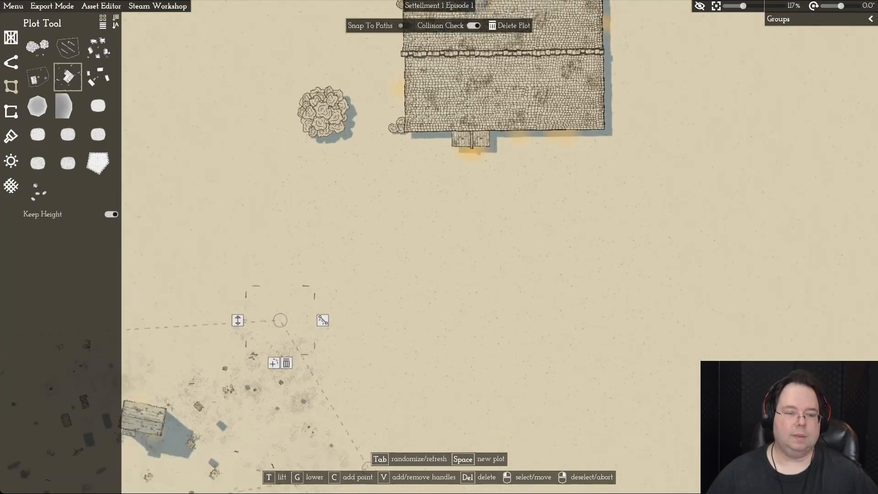
key(s)
key(a)
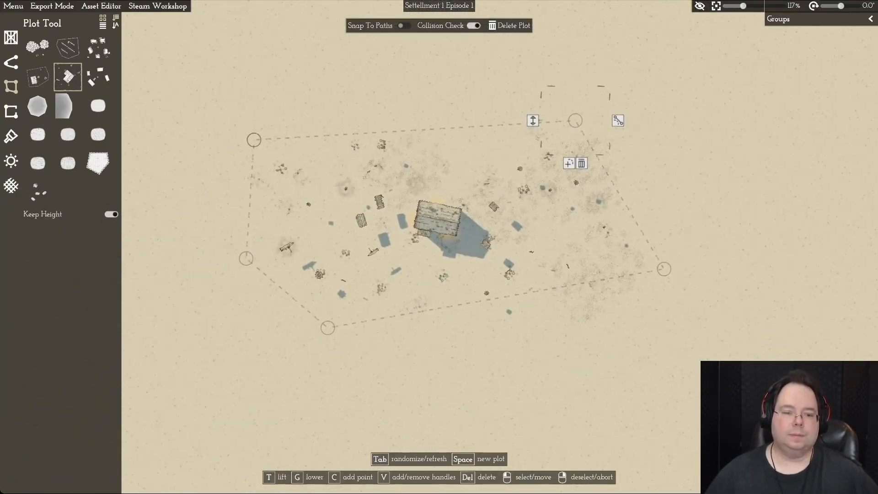
scroll(448, 256, up, 10)
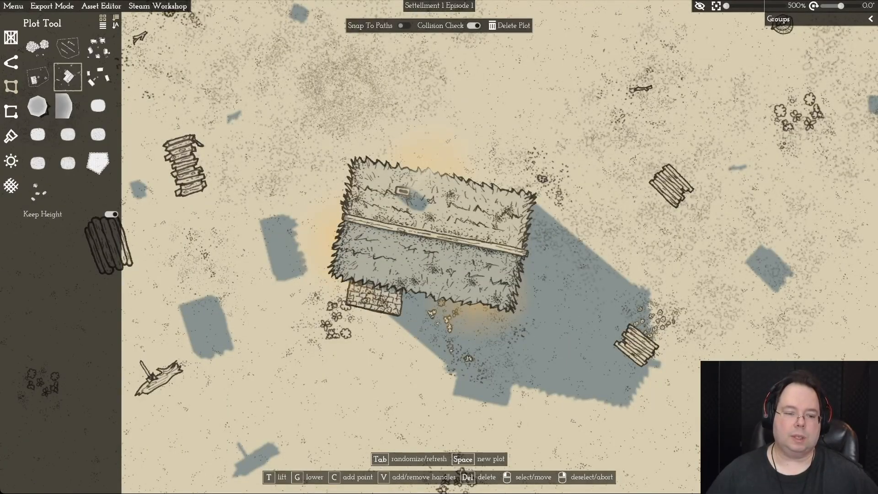
scroll(439, 247, down, 8)
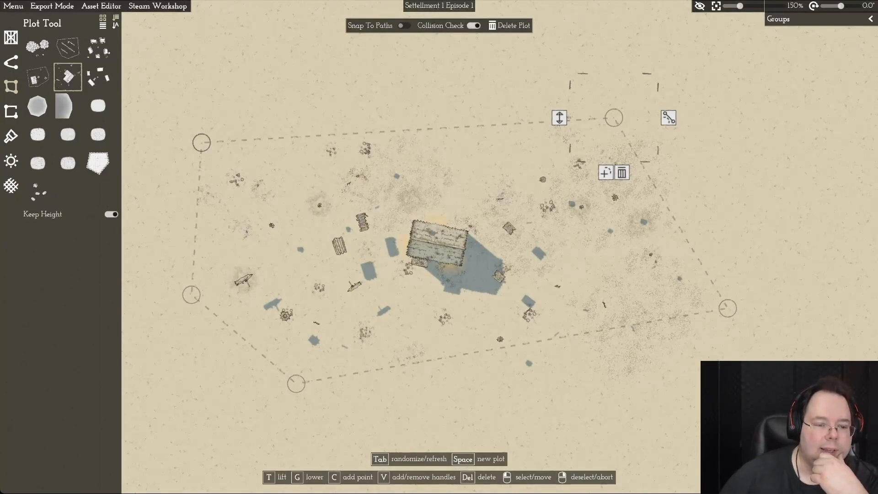
click(243, 280)
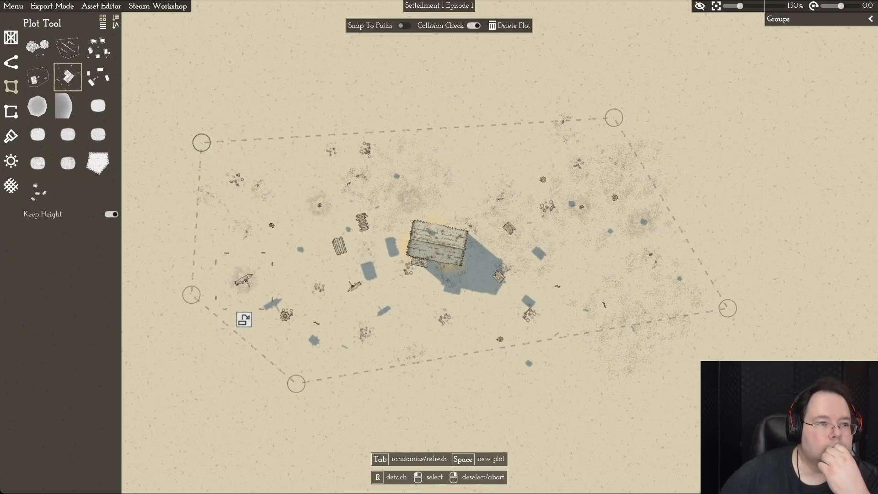
Step: Look through the objects that can fill the first slot of a Forest plot in the Plot Editor, and return to the map
click(101, 5)
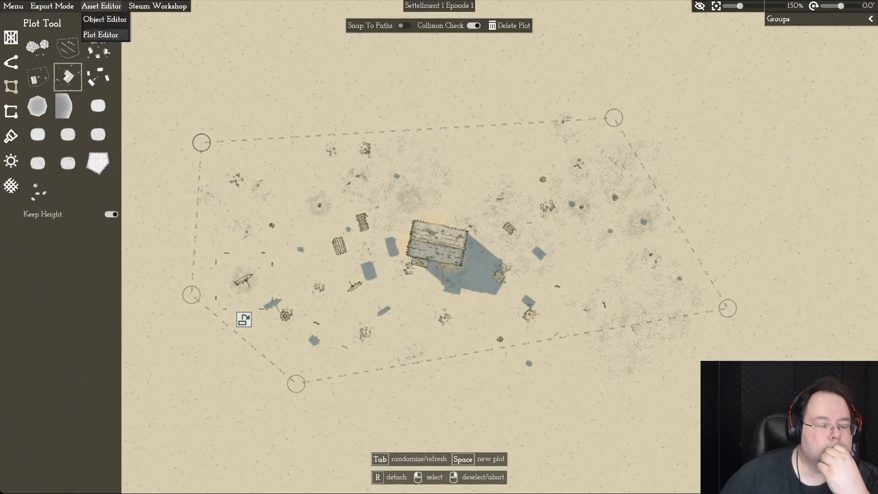
click(100, 35)
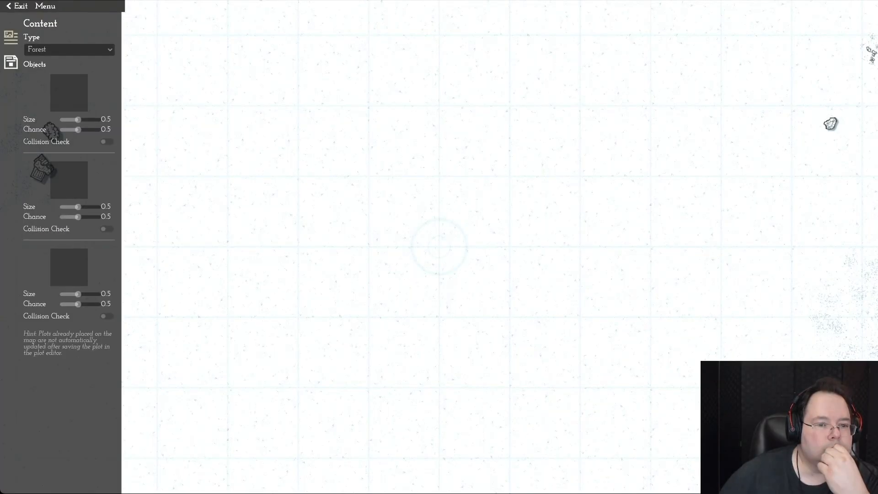
click(68, 93)
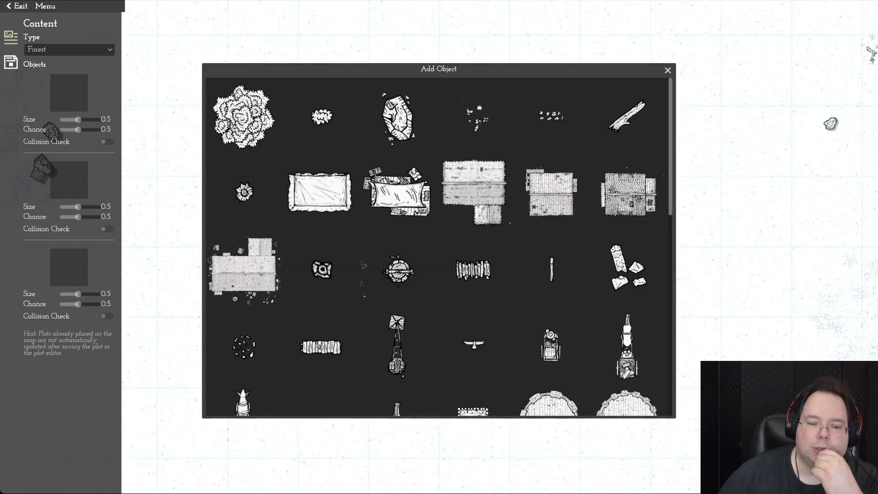
scroll(439, 247, down, 10)
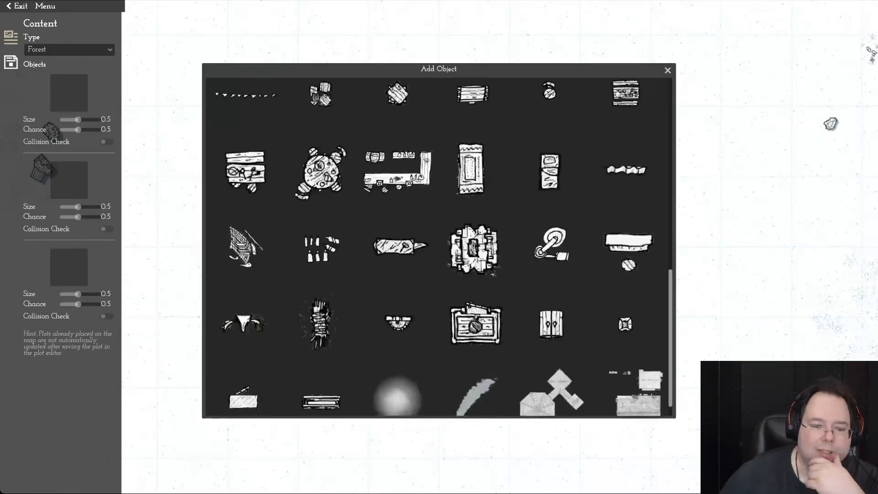
scroll(439, 247, down, 1)
scroll(439, 246, up, 10)
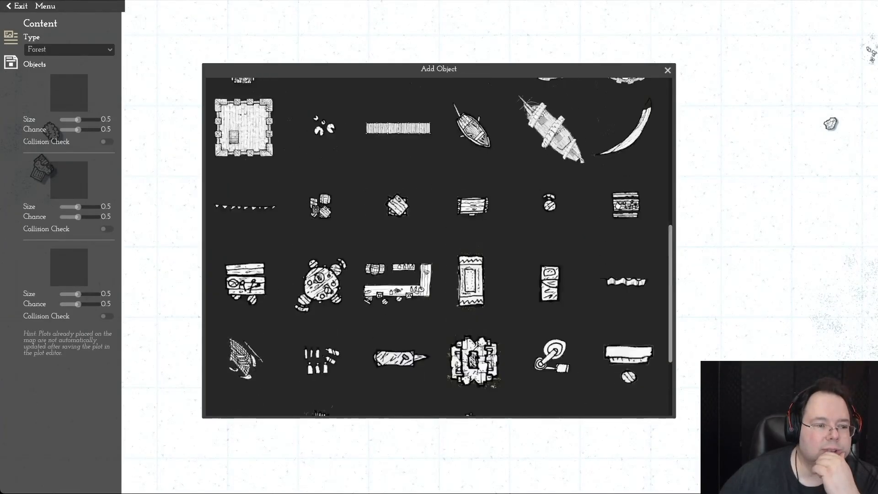
scroll(439, 247, up, 1)
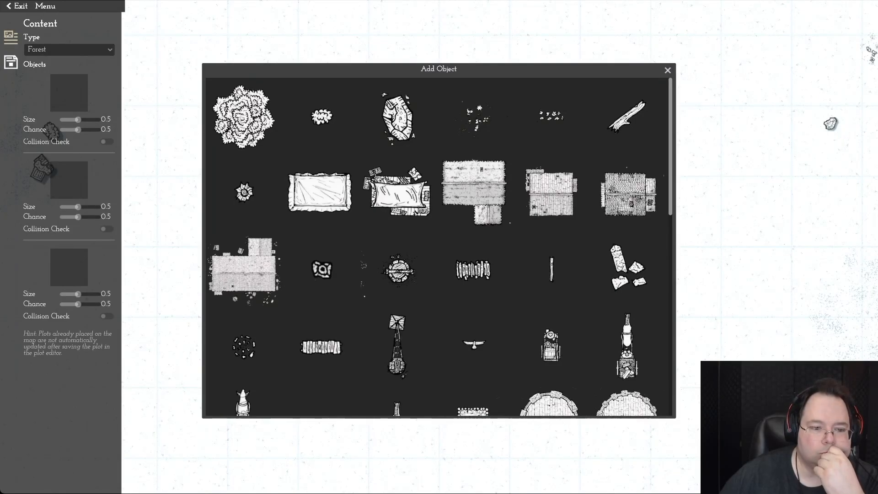
scroll(439, 247, down, 2)
scroll(439, 247, down, 10)
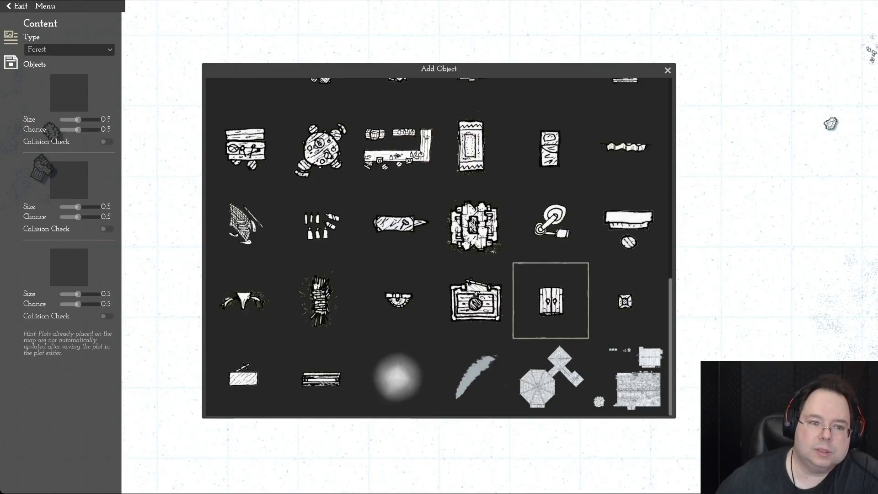
scroll(550, 366, up, 2)
scroll(550, 384, up, 5)
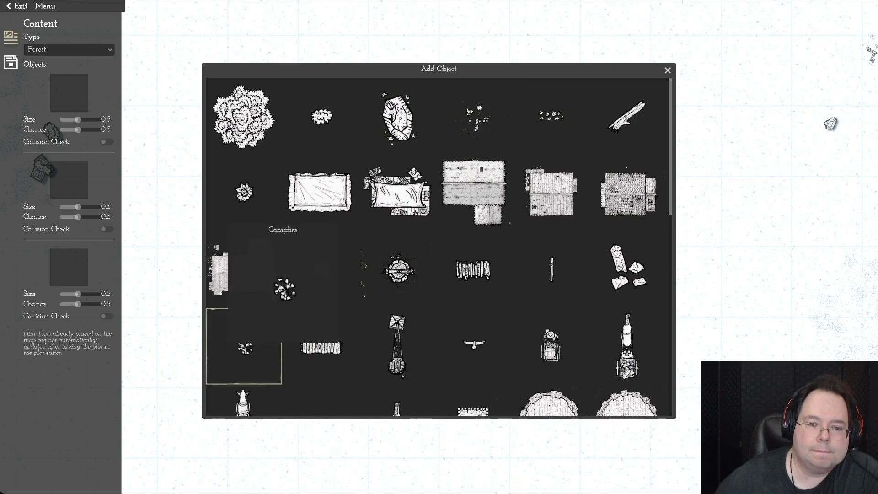
scroll(474, 270, down, 10)
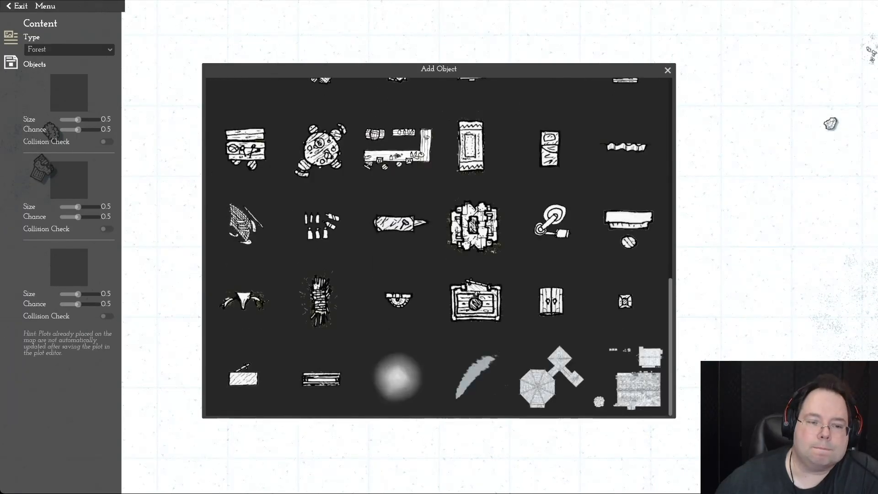
scroll(474, 269, up, 10)
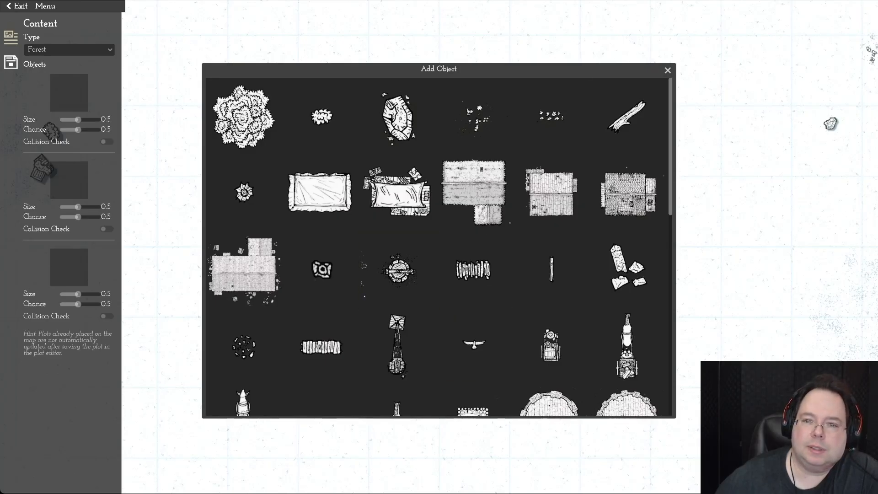
key(Escape)
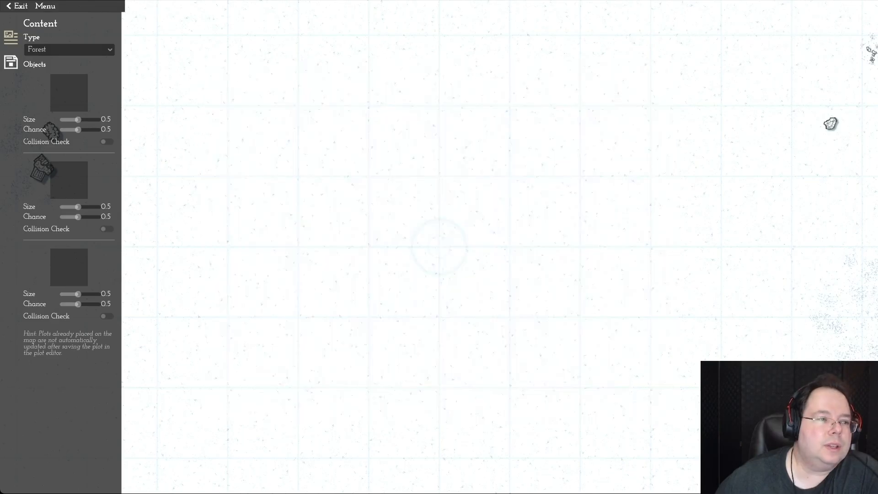
click(17, 6)
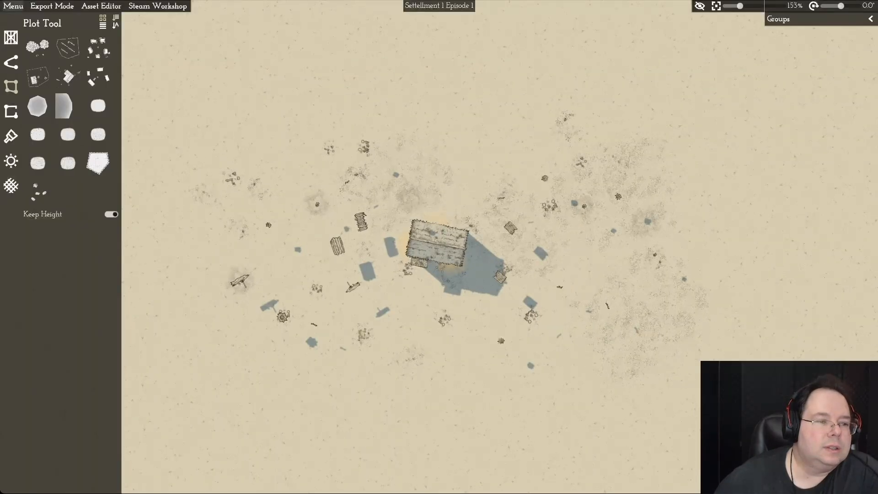
Step: Draw a three-point roof path south of the logging camp, running straight east and bending slightly upward at its eastern end
click(11, 62)
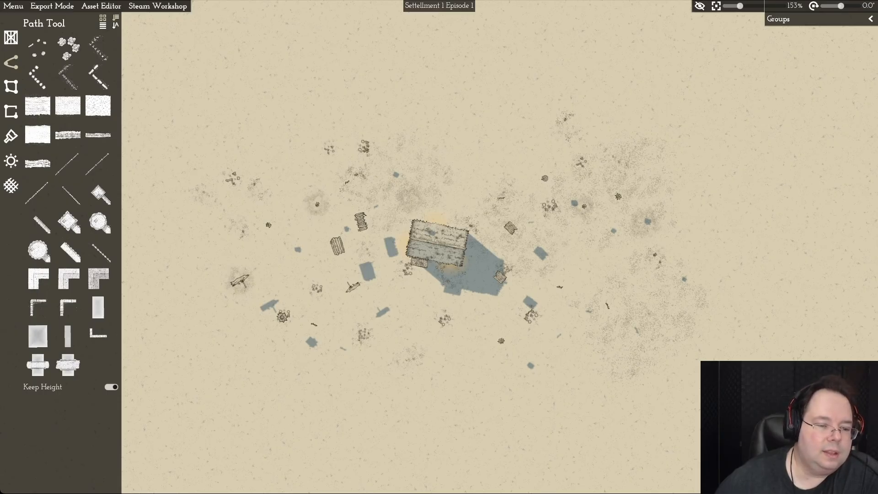
click(98, 279)
click(202, 399)
click(385, 399)
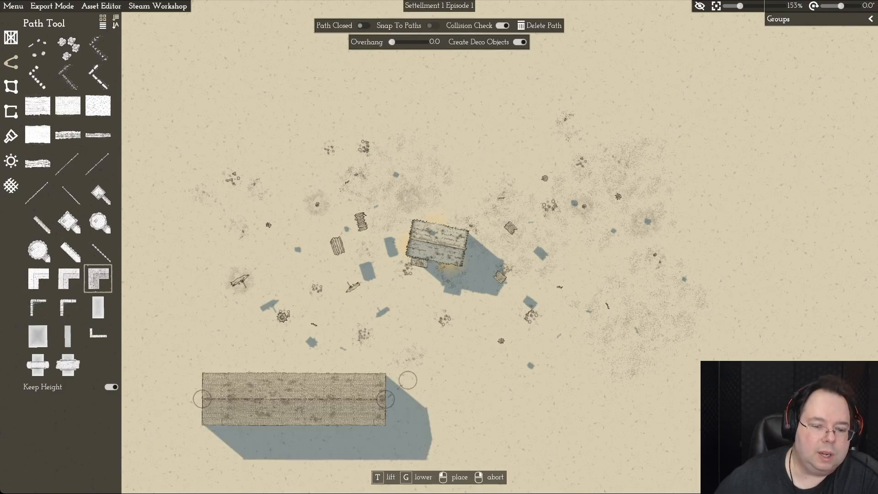
click(451, 358)
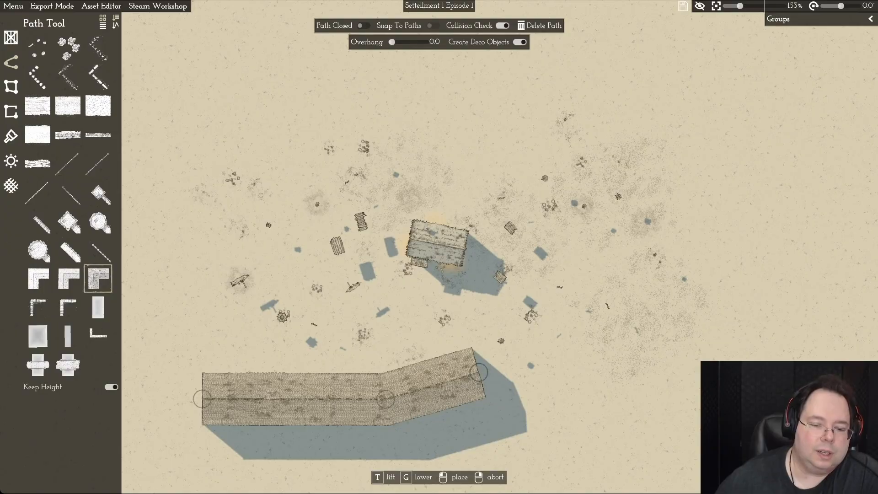
click(478, 372)
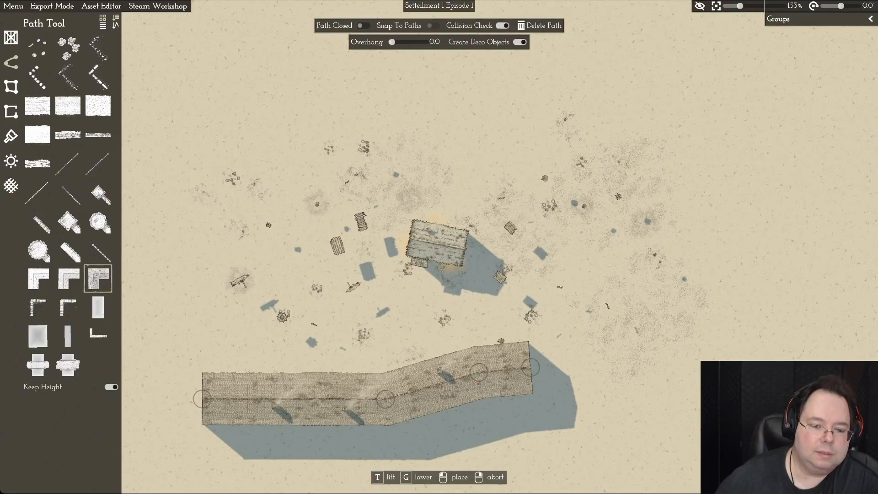
right_click(531, 367)
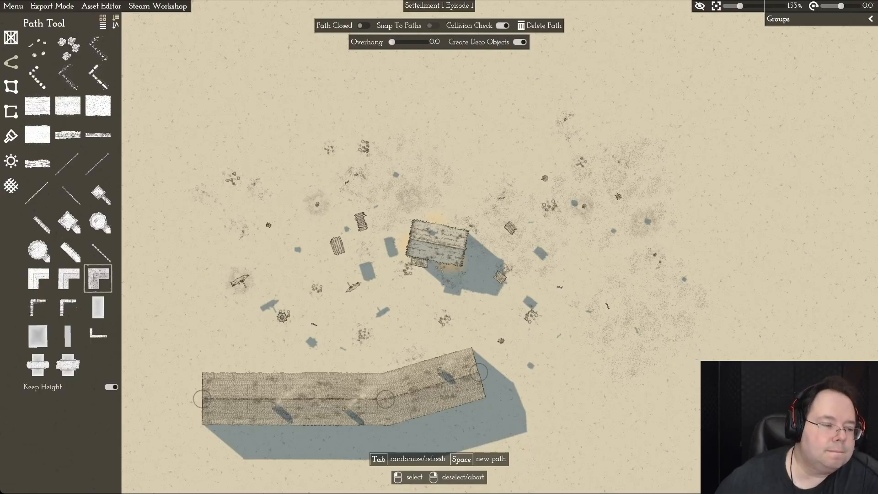
Step: Draw a four-point wooden plank path southeast of the logging camp, running east, angling northeast and ending straight north
click(68, 306)
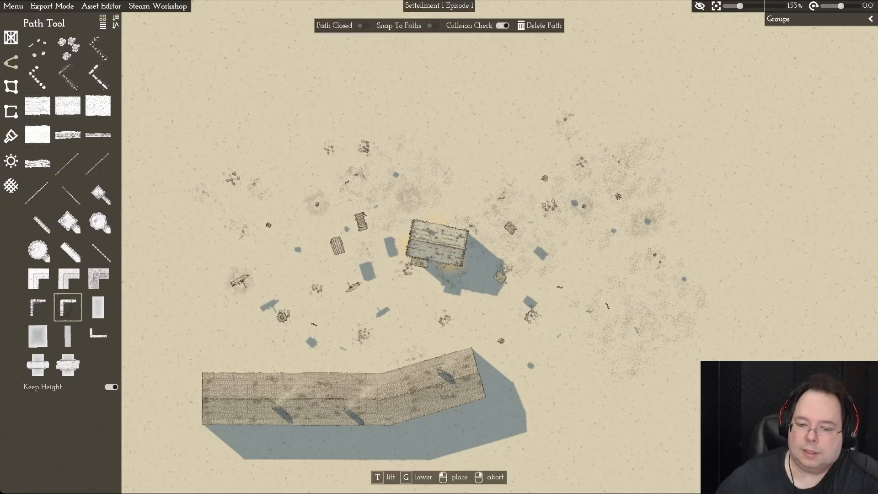
click(581, 431)
click(696, 431)
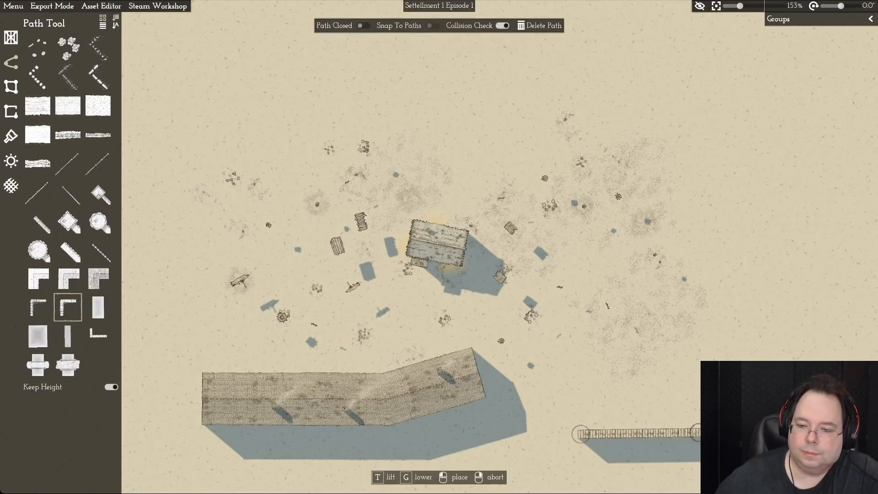
click(745, 357)
click(743, 275)
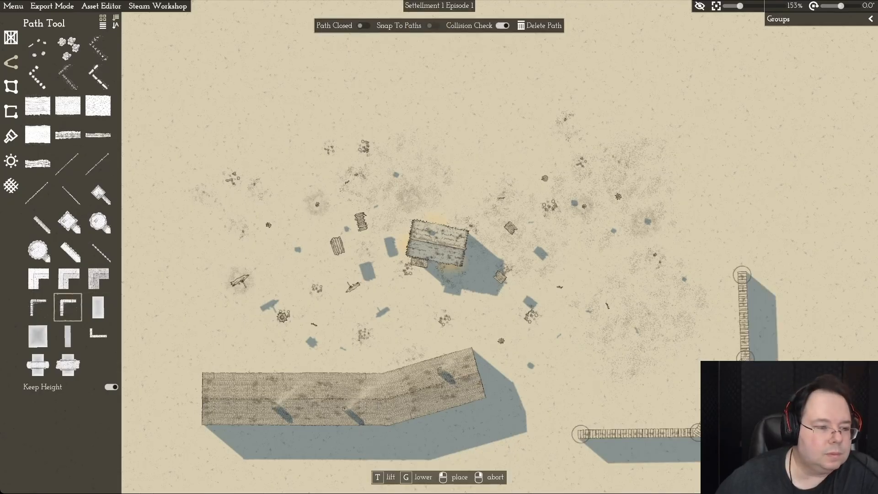
key(Escape)
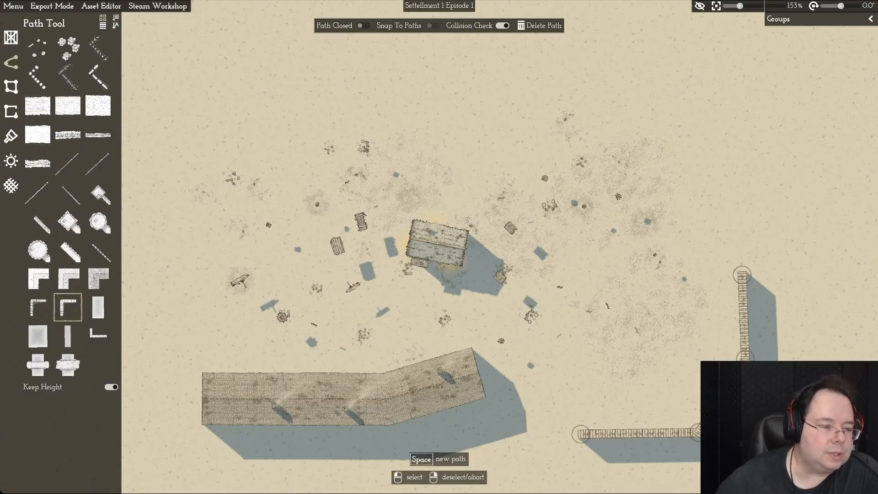
mouse_move(38, 307)
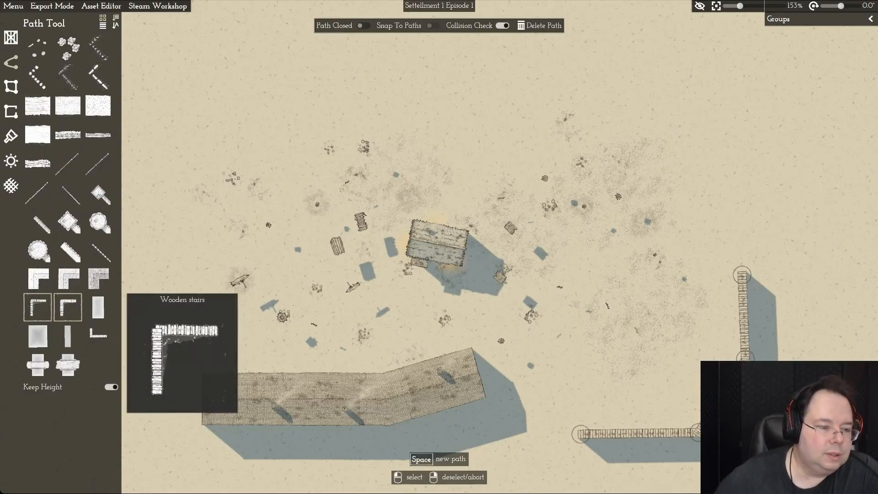
mouse_move(67, 307)
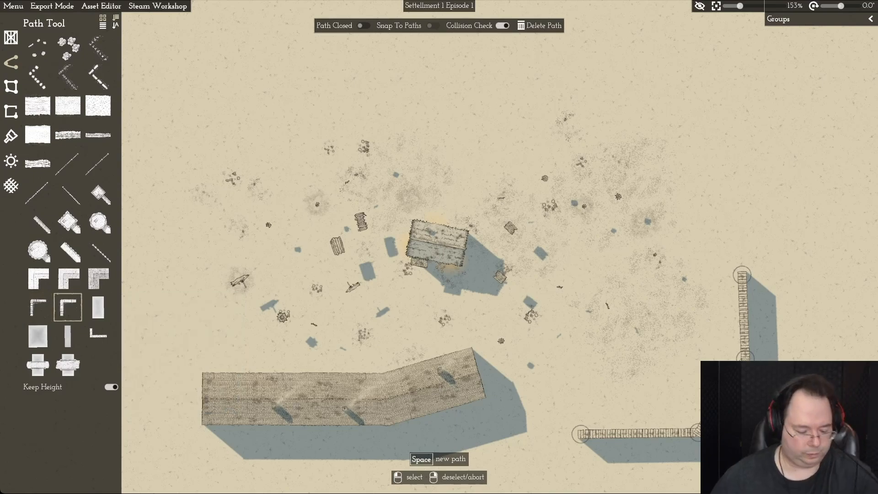
Step: Examine the new plank path and the neighbouring roof path up close
scroll(439, 247, up, 5)
key(s)
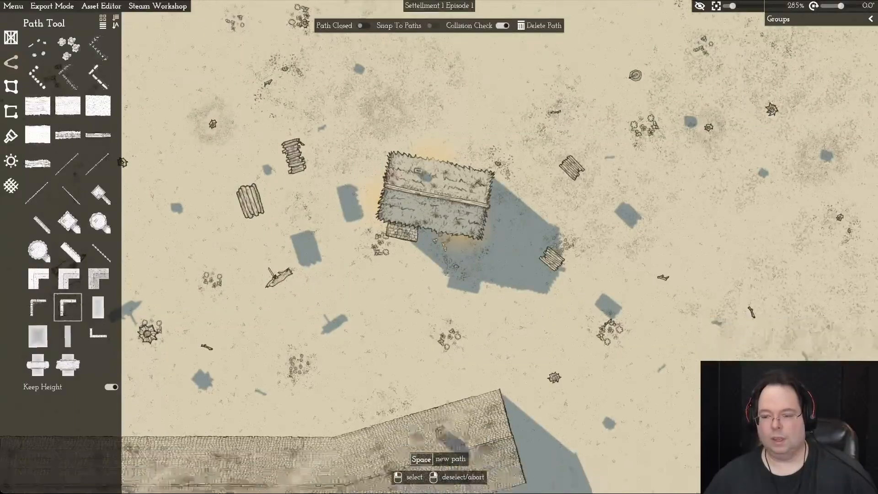
key(d)
key(d)
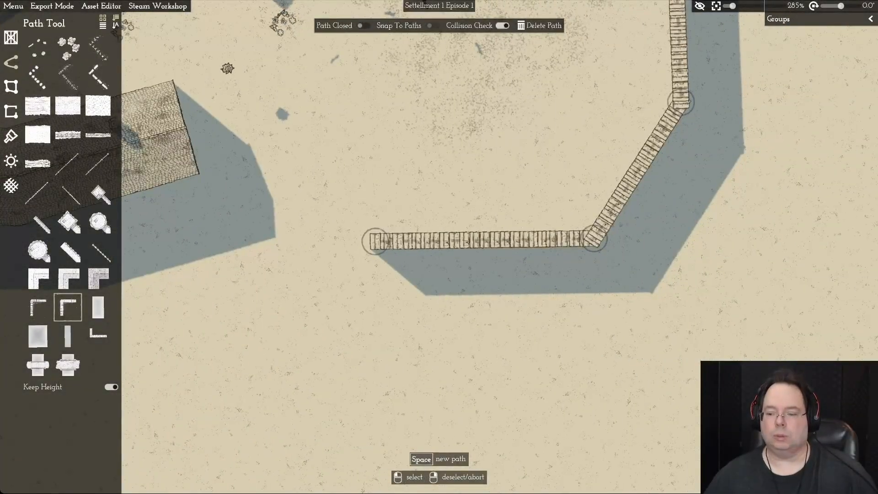
key(w)
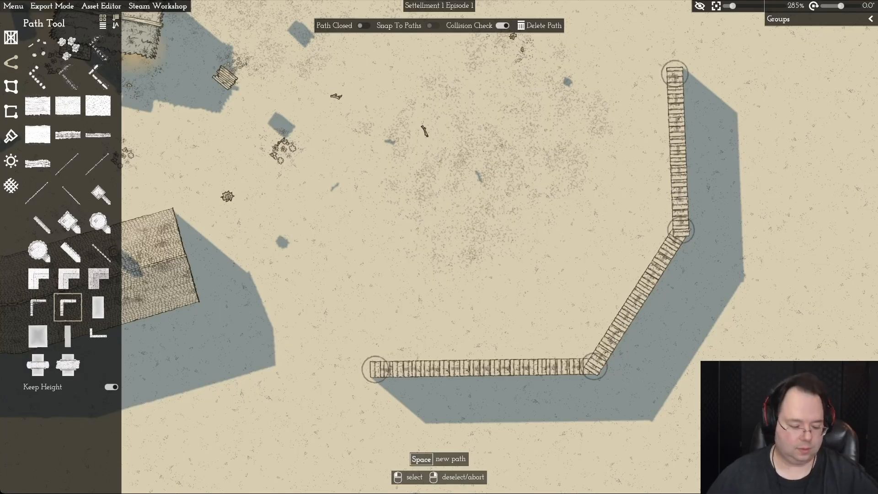
key(a)
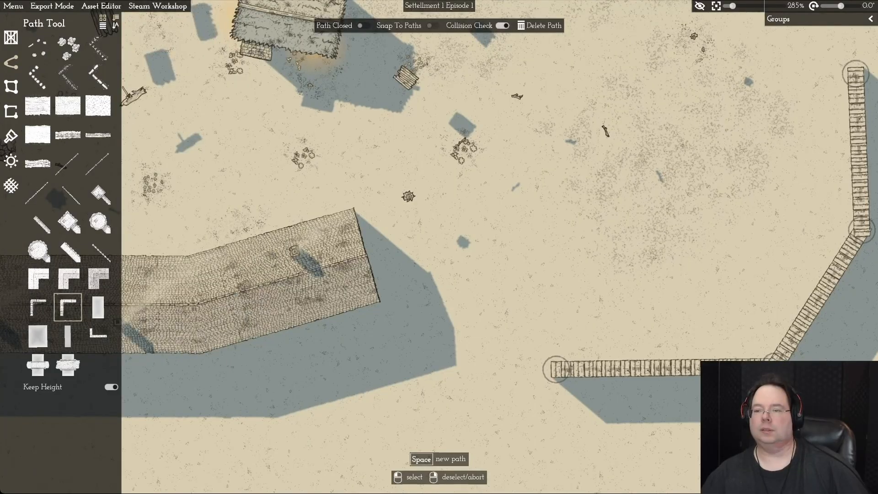
key(s)
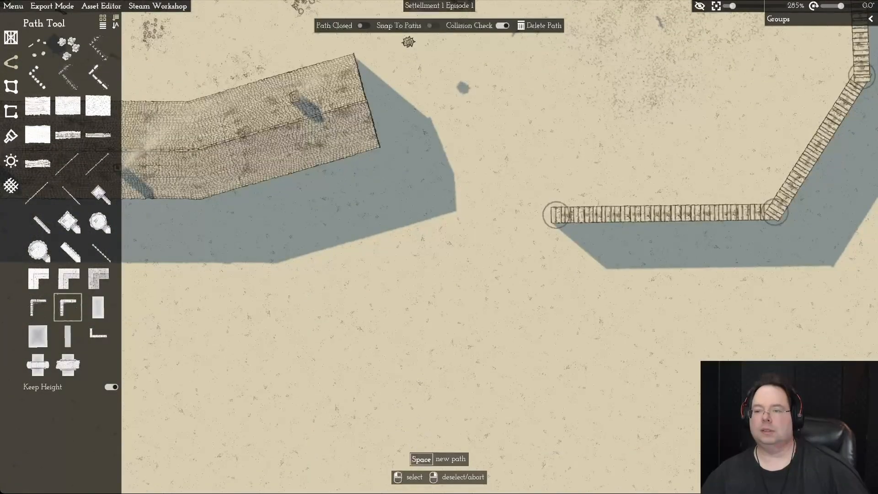
key(d)
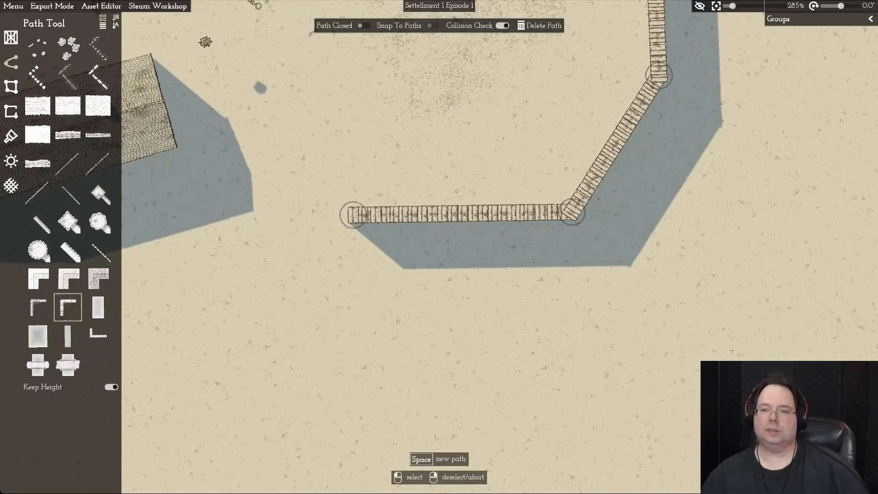
key(a)
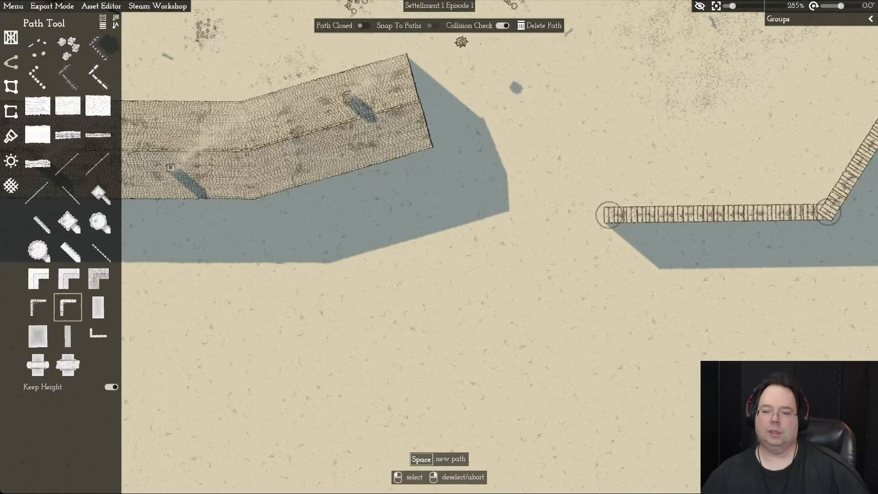
key(d)
key(d)
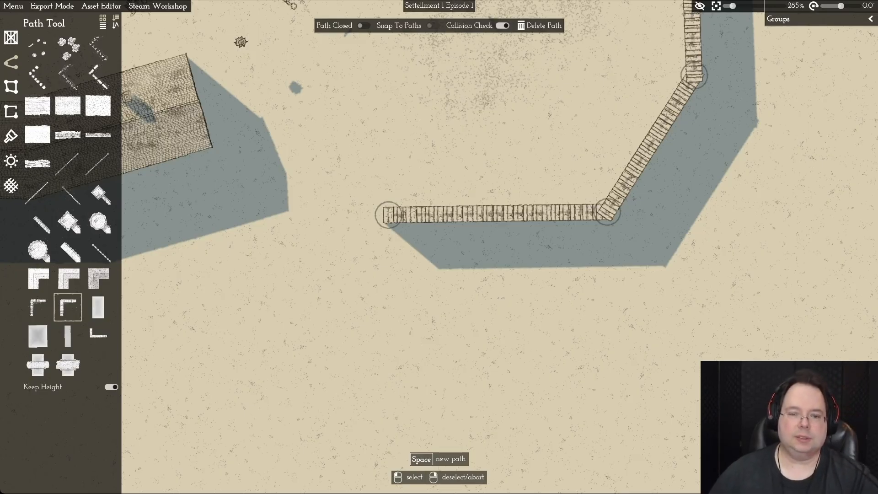
Step: Delete the plank path, the roof path and the logging camp plot from the map
scroll(438, 245, down, 5)
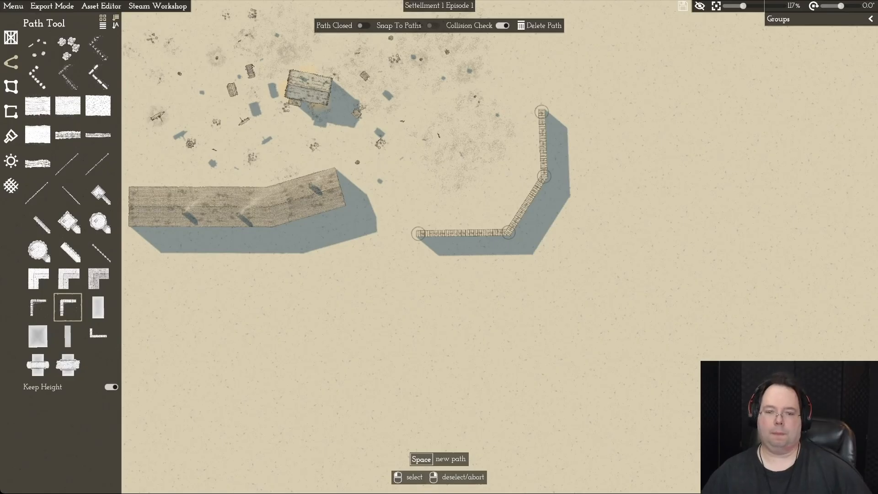
key(w)
key(a)
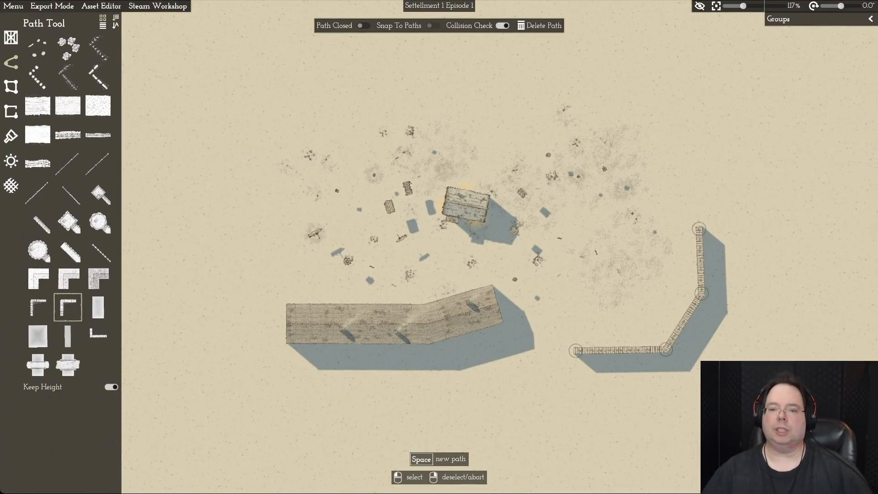
click(543, 26)
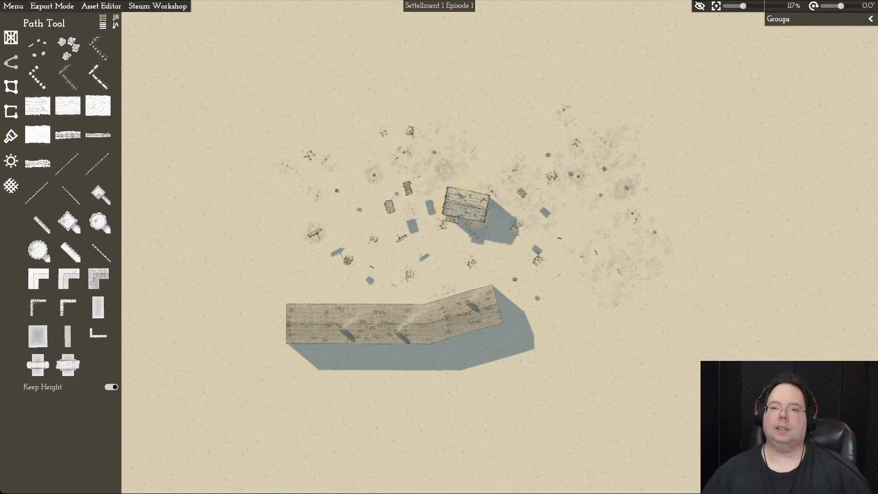
click(462, 315)
click(543, 26)
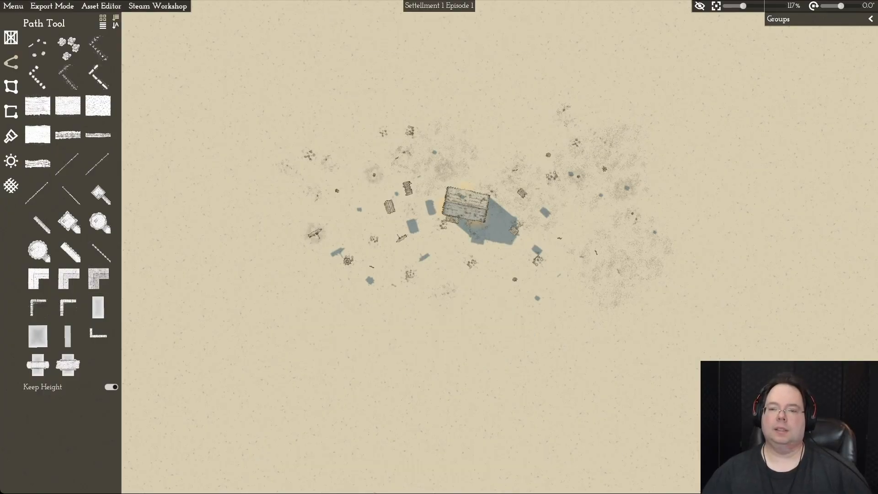
click(466, 242)
click(510, 25)
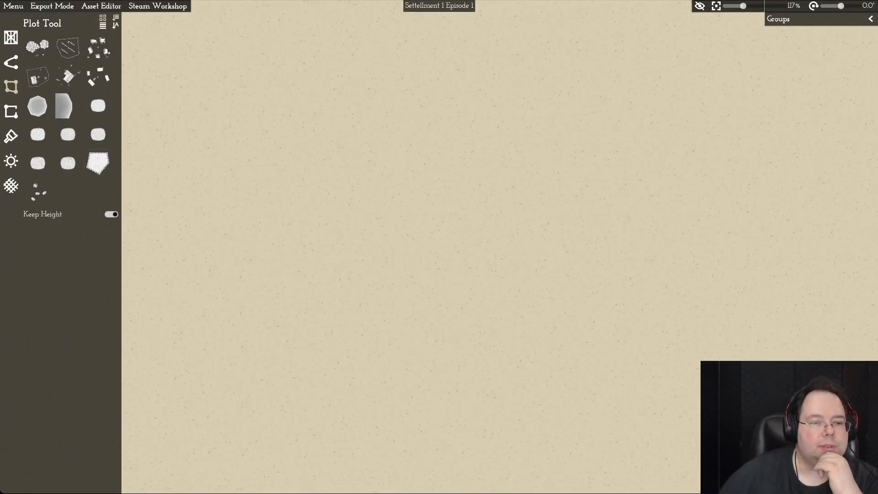
Step: Try out a five-cornered plot with a floor and bordering wall on the empty map, and delete it
click(97, 163)
click(238, 159)
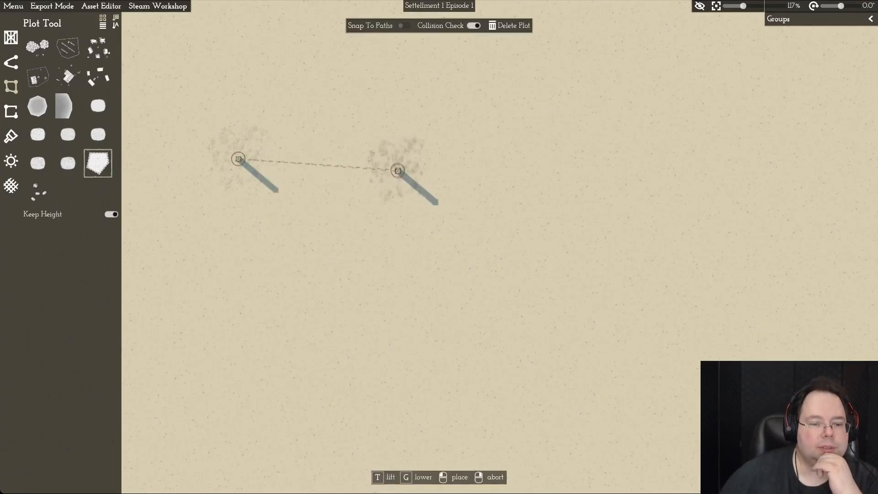
click(398, 170)
click(405, 300)
click(280, 355)
click(182, 278)
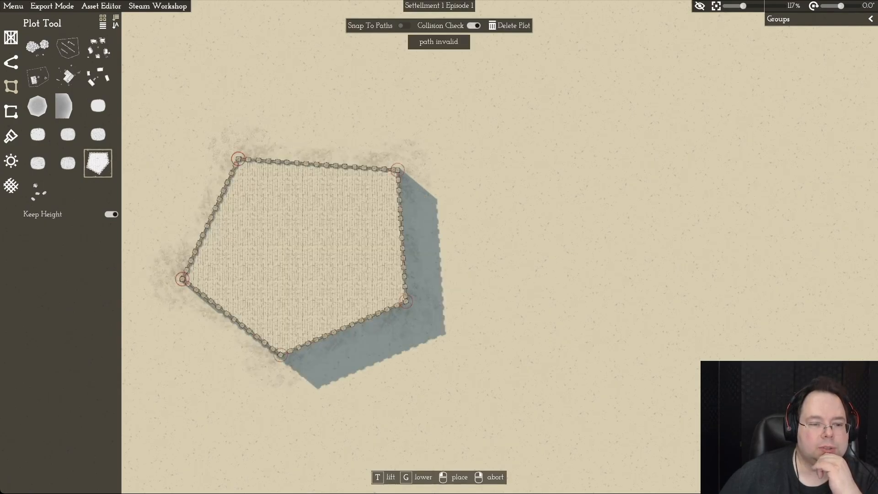
click(181, 216)
right_click(181, 216)
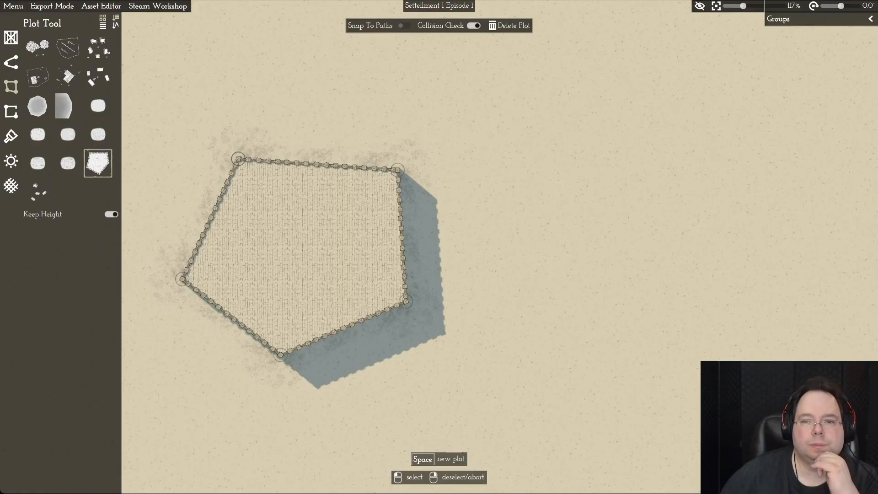
click(509, 26)
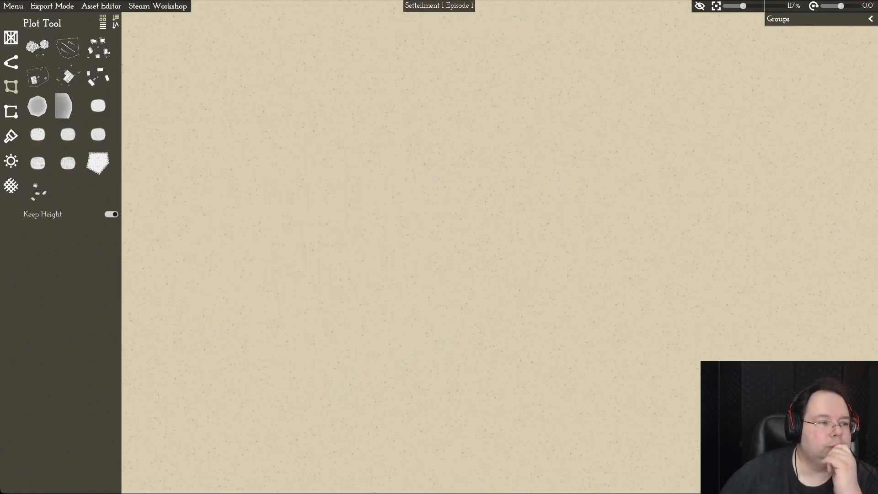
Step: Try to draw a rectangular room using the third room design
click(11, 62)
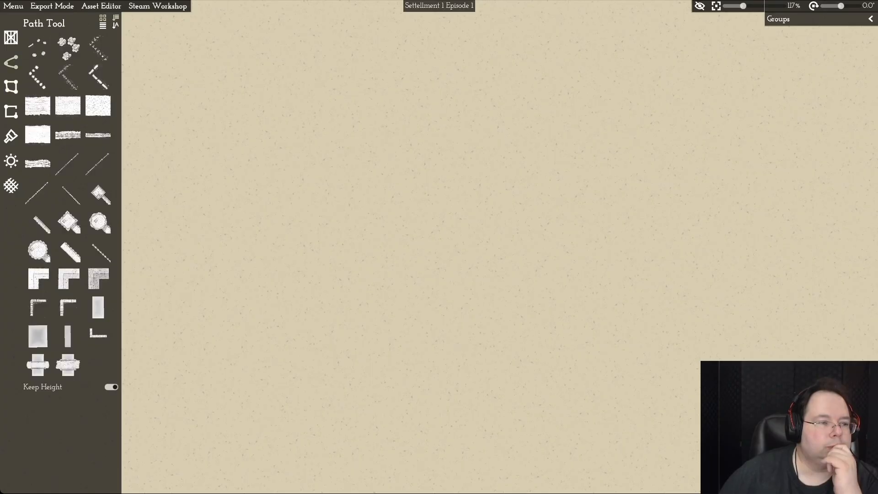
click(11, 111)
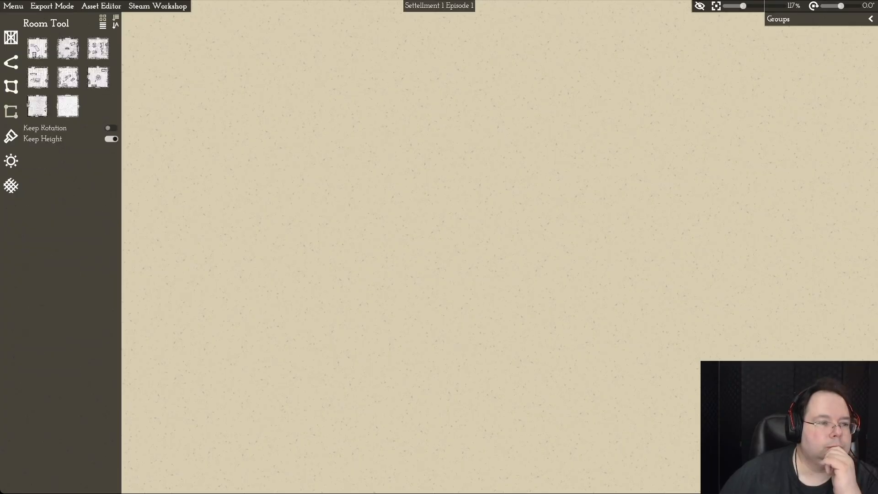
click(98, 48)
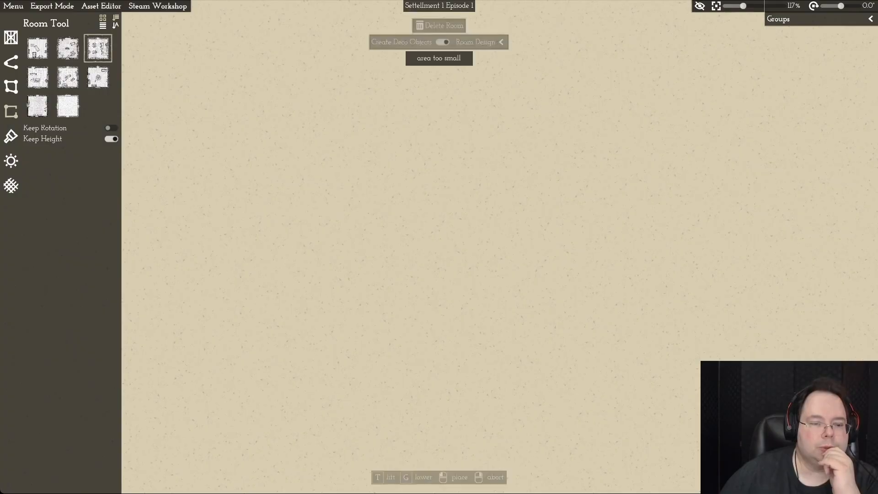
drag(197, 202, 384, 339)
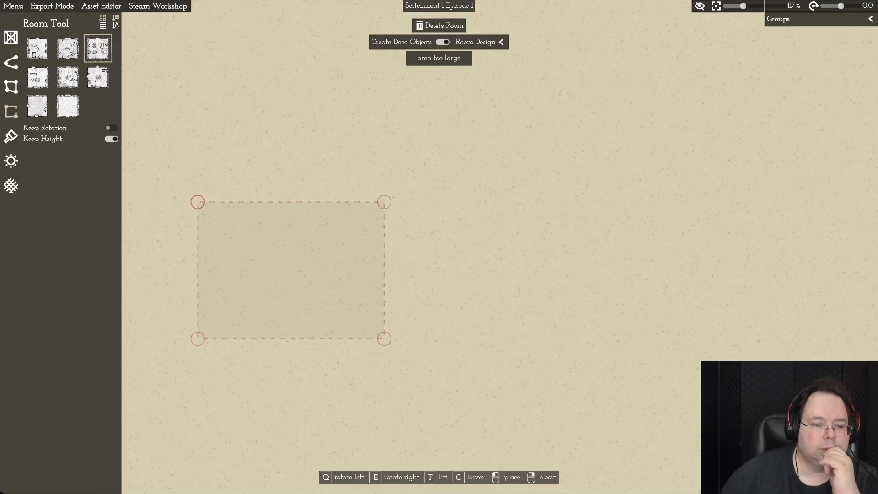
drag(384, 339, 356, 328)
right_click(355, 328)
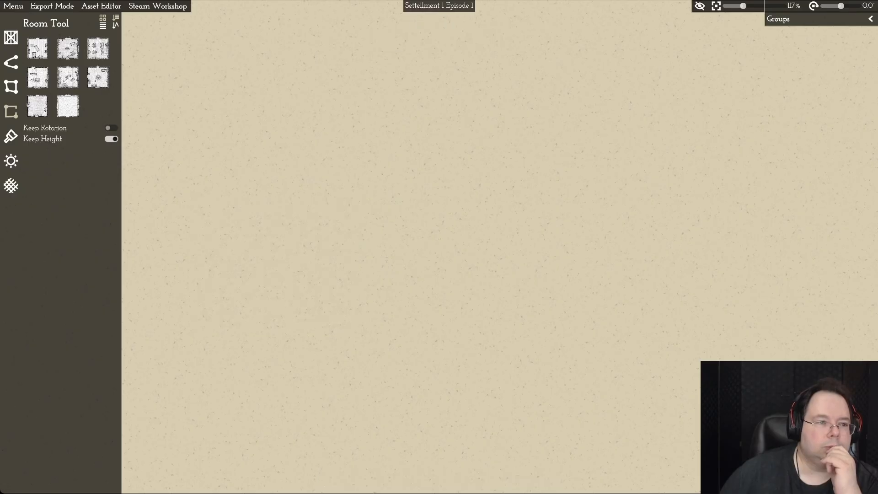
Step: Draw a nearly square furnished room on the empty map using the second room design
click(68, 49)
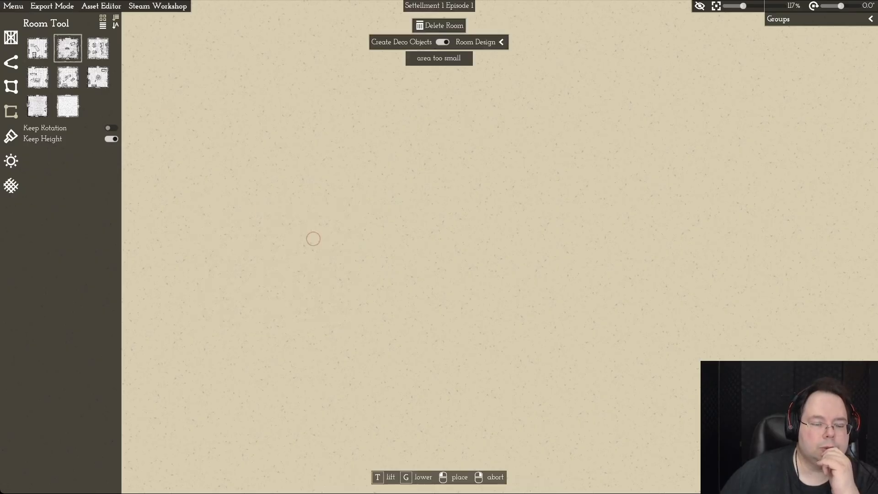
drag(230, 196, 394, 342)
scroll(394, 343, down, 1)
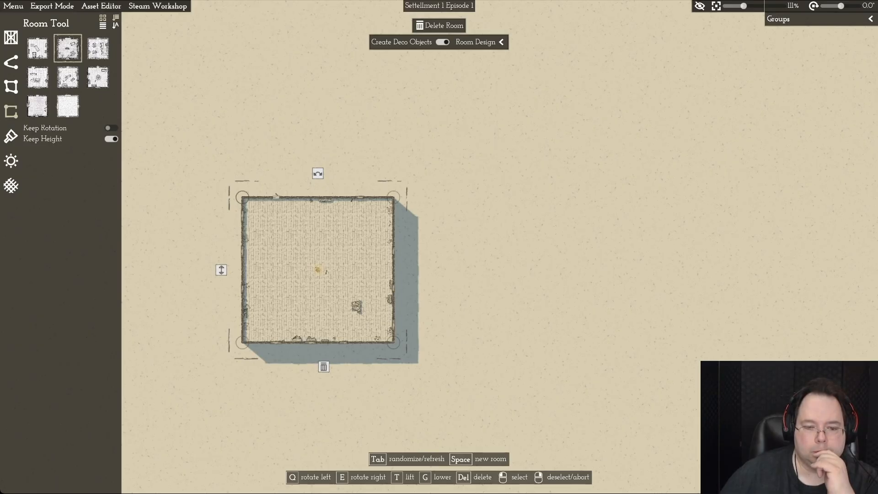
Step: Add curve handles to the room's southeast corner and pull them outward to round that corner widely
click(393, 342)
click(433, 342)
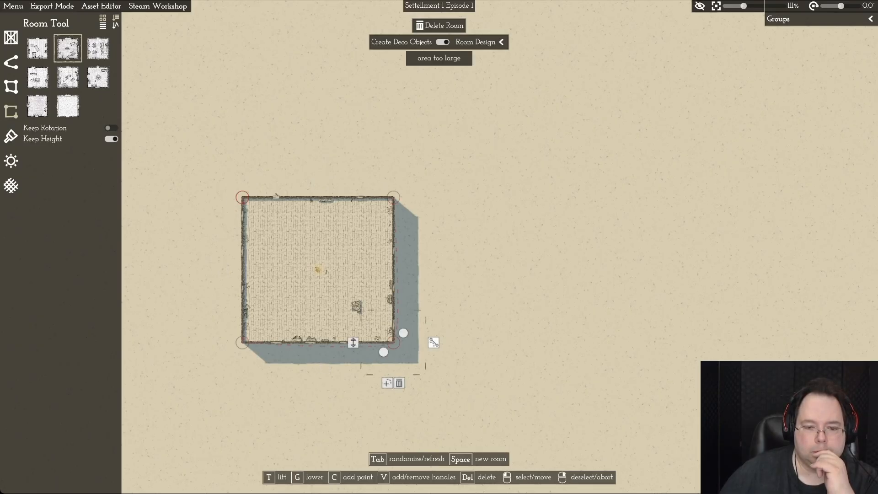
drag(393, 342, 422, 310)
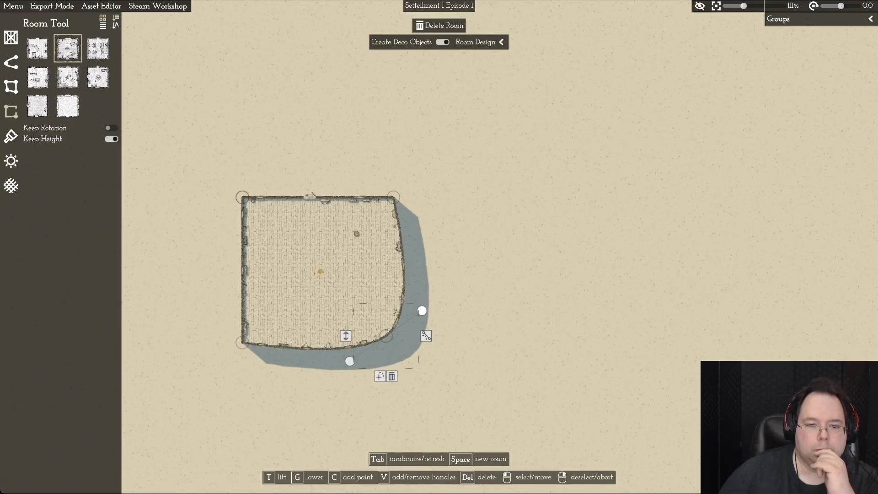
Step: Round the room's northeast corner with curve handles, randomize the furnishings and stretch the handles to bulge the north wall outward
click(393, 197)
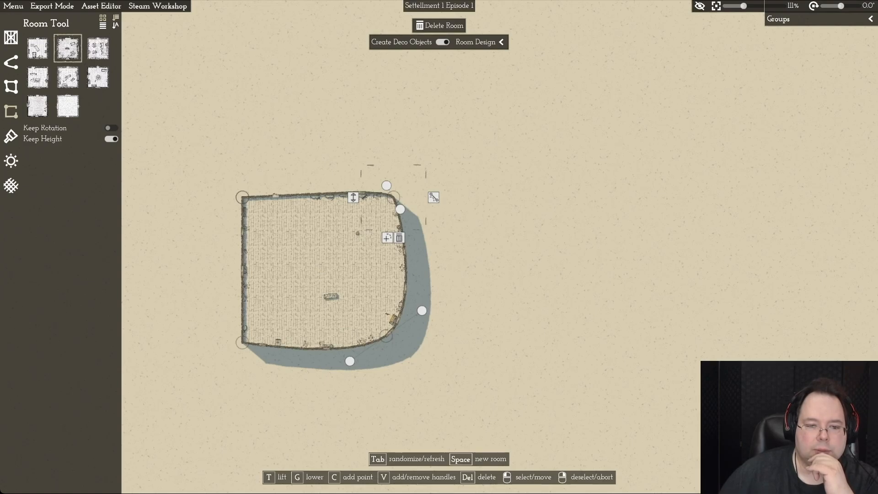
click(320, 196)
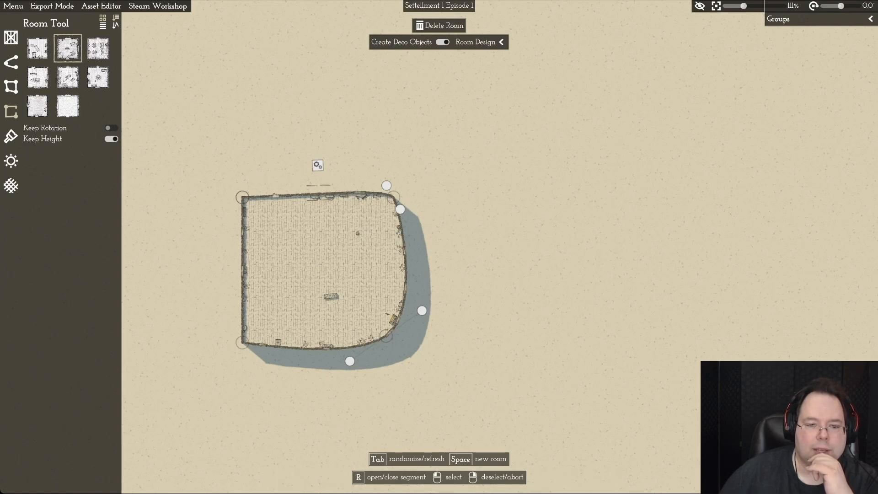
key(Tab)
drag(385, 185, 377, 173)
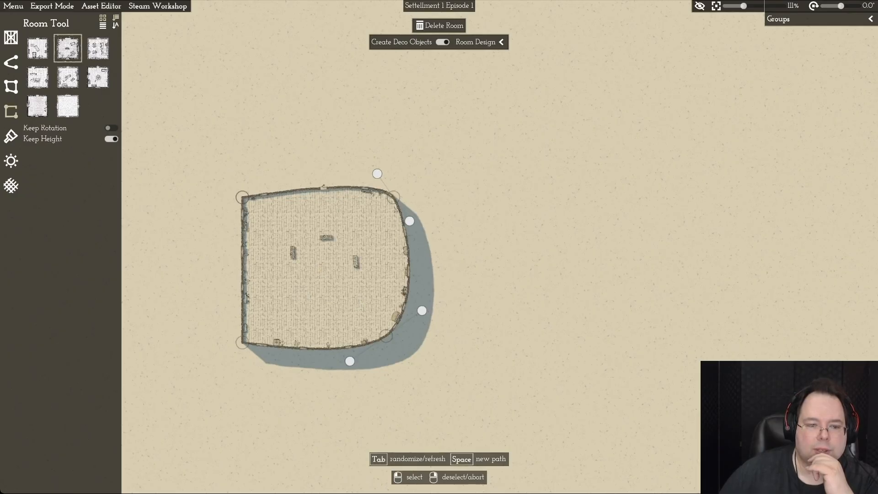
Step: Add curve handles to the room's northwest and southwest corners and move both corners inward to round the outline
click(242, 197)
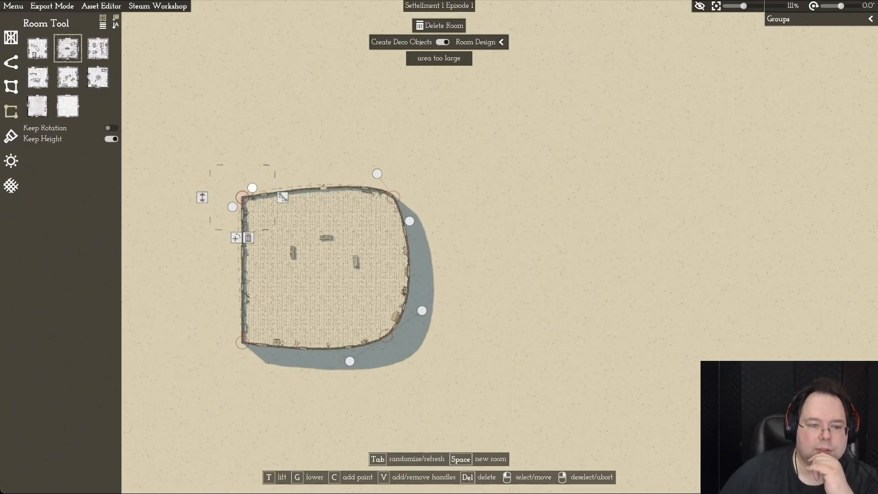
key(v)
drag(257, 189, 270, 217)
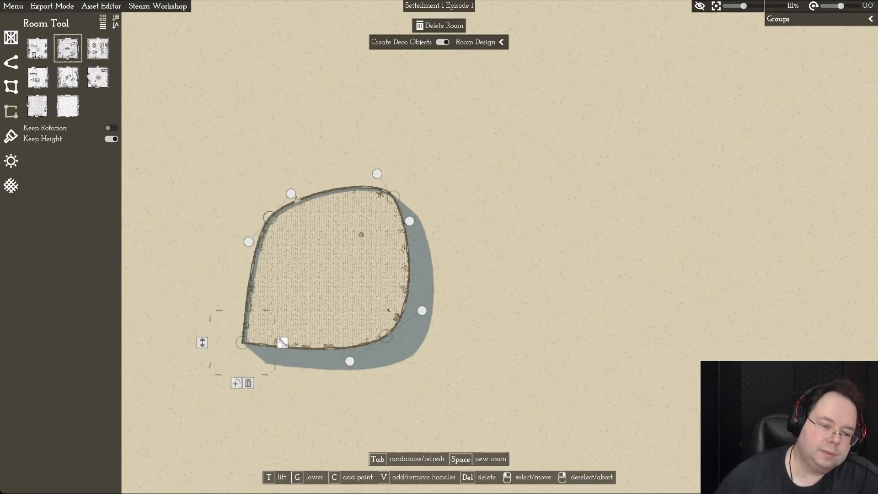
key(v)
drag(242, 343, 284, 369)
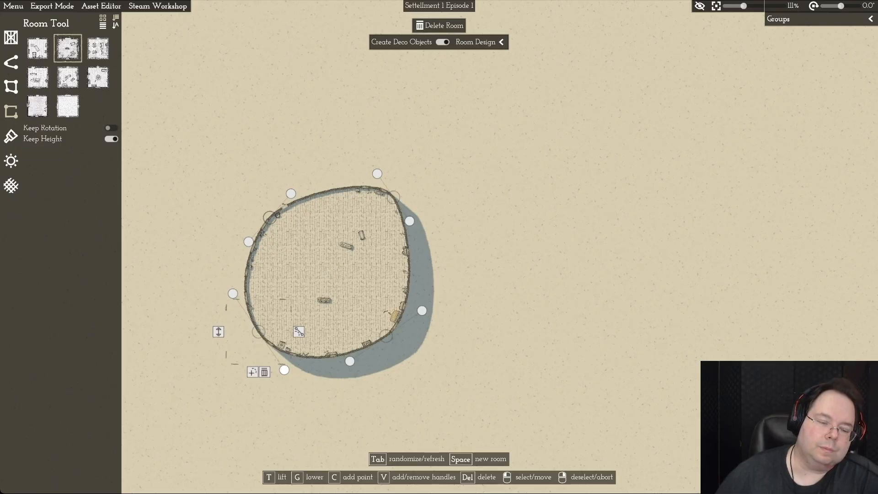
scroll(439, 247, up, 4)
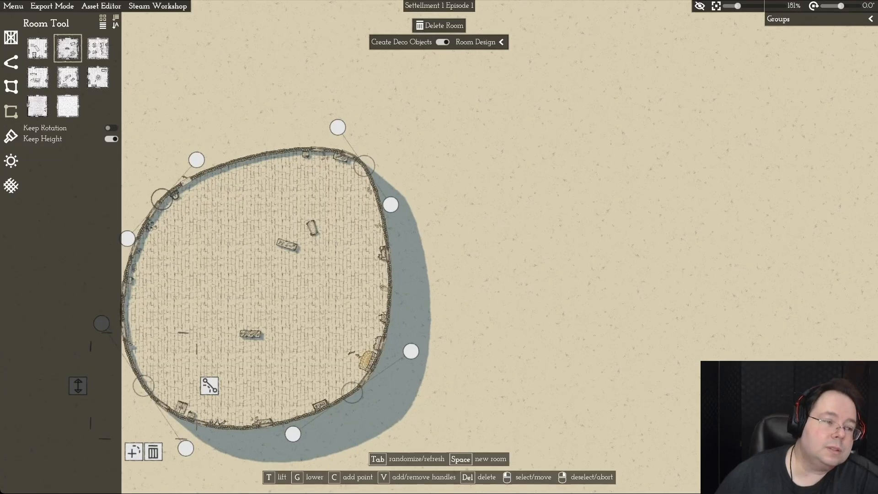
scroll(439, 247, down, 5)
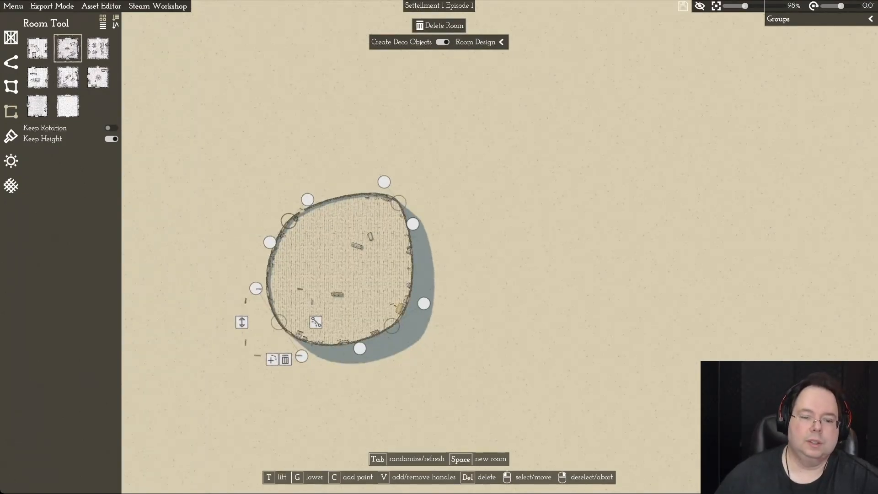
Step: Remove the room's southwest corner point and randomize the furnishings of the three-cornered room twice
click(285, 359)
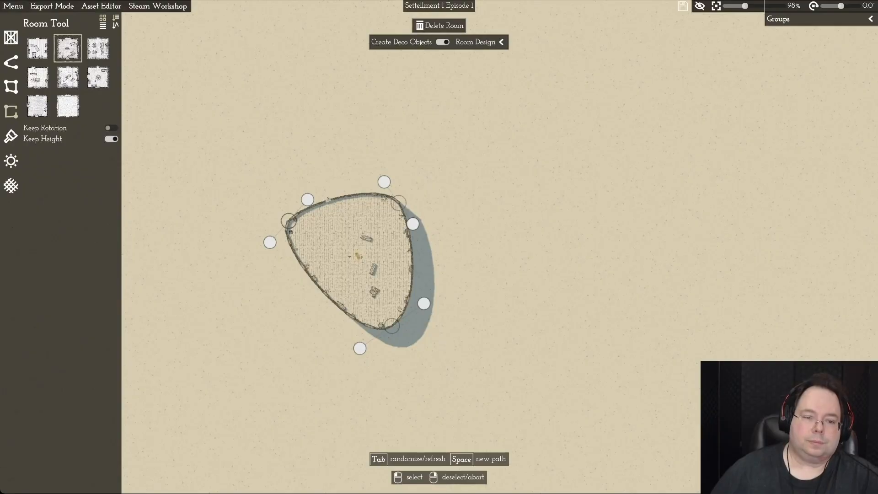
click(392, 325)
right_click(392, 325)
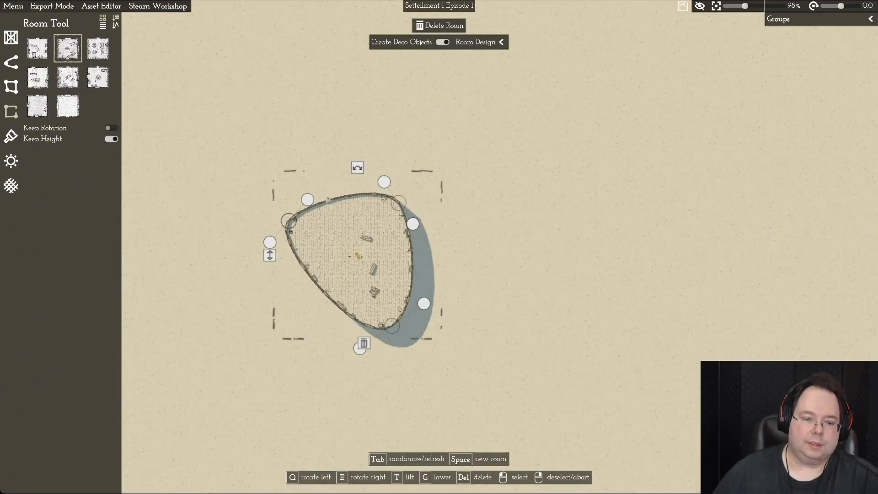
key(Tab)
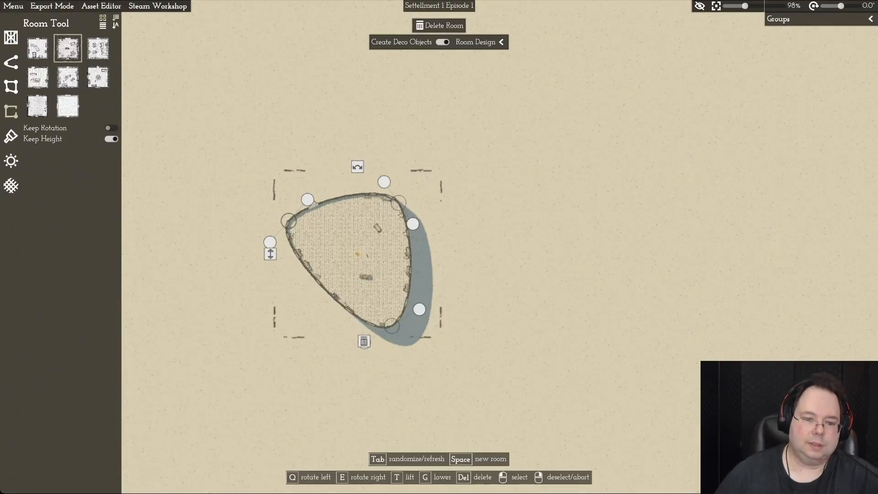
key(Tab)
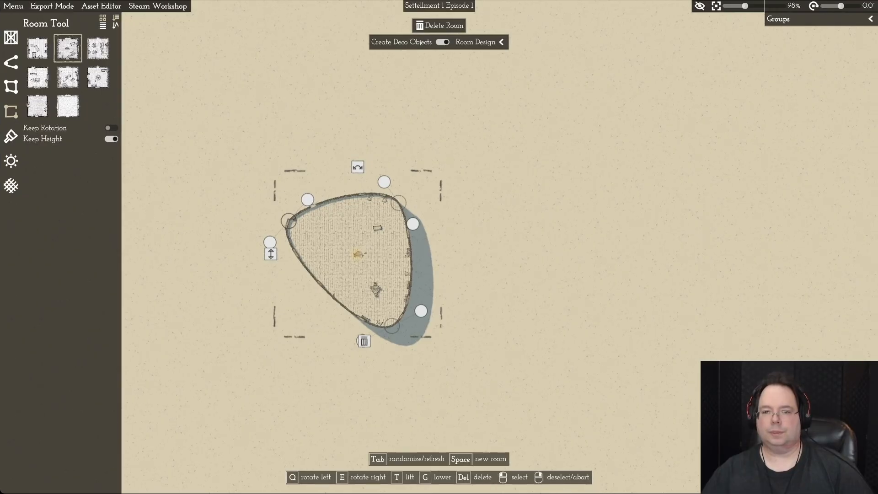
Step: Delete the whole curved three-cornered room from the map
key(Delete)
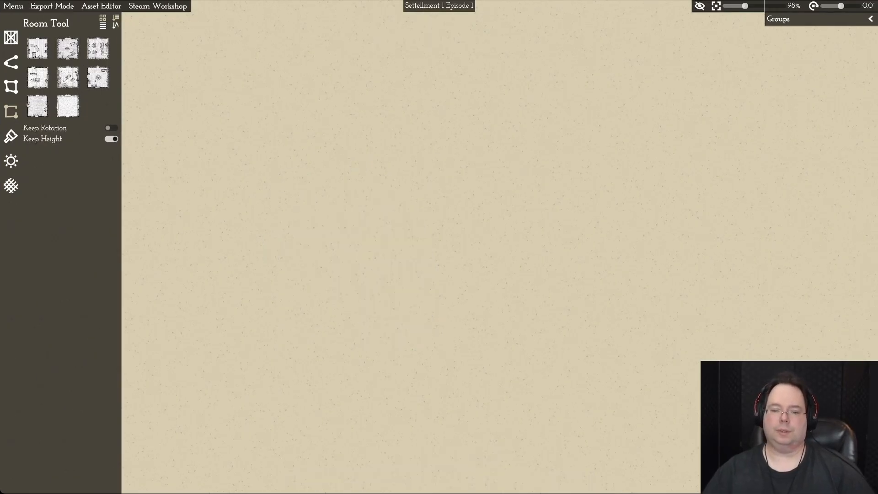
scroll(457, 224, up, 8)
scroll(457, 224, down, 11)
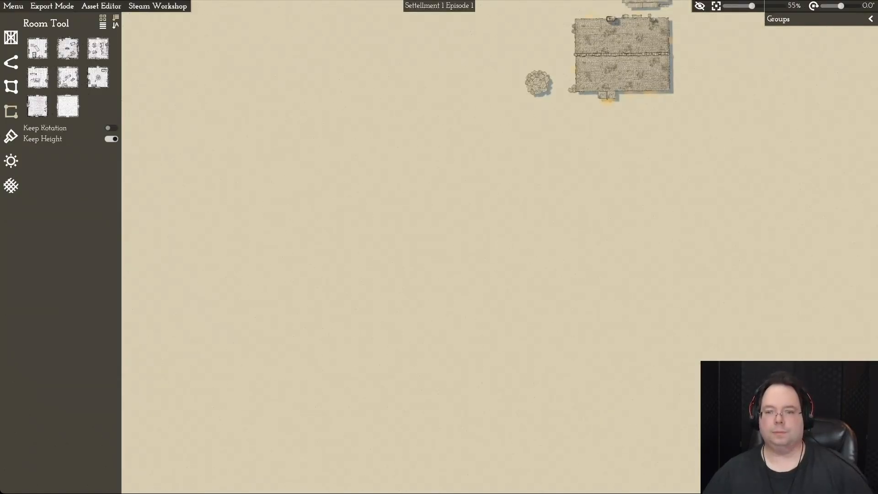
key(w)
key(d)
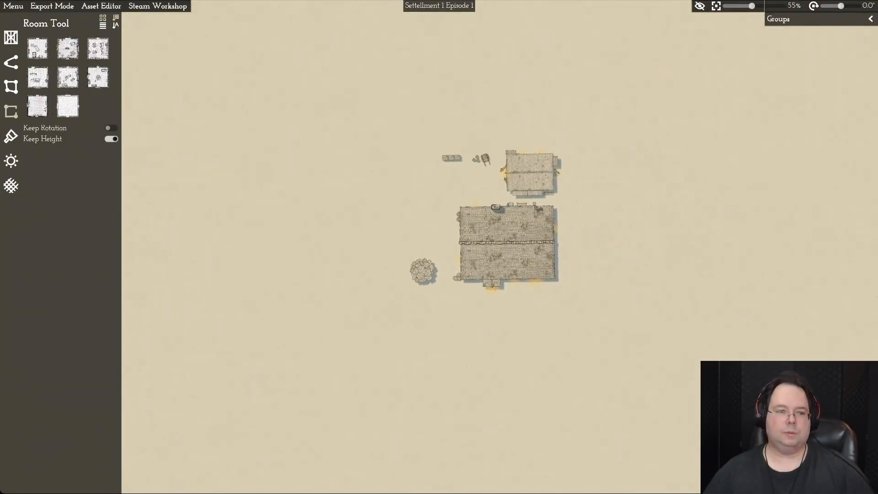
key(a)
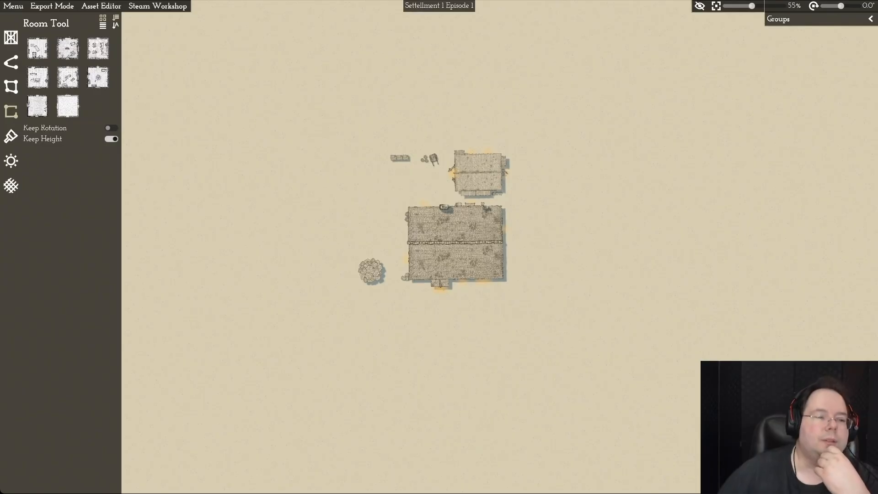
Step: Place four small ground decoration objects in a loose cluster on the empty ground southwest of the houses
click(11, 38)
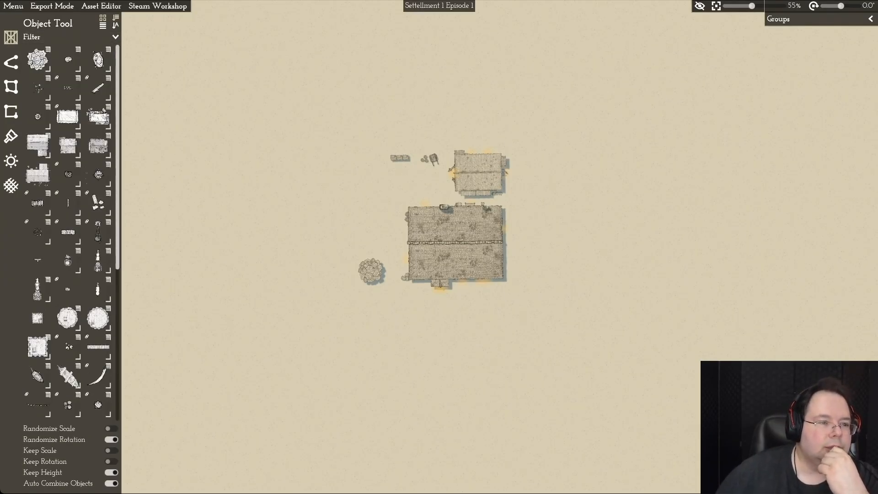
scroll(69, 228, down, 9)
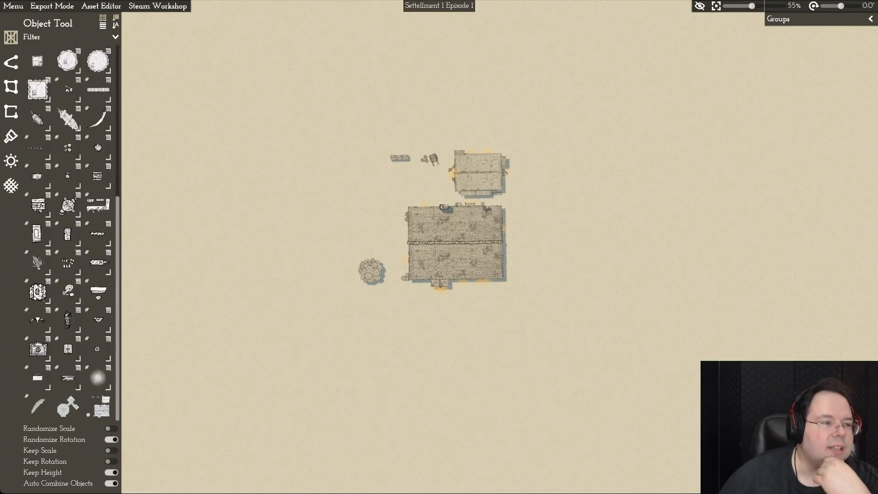
scroll(69, 229, up, 9)
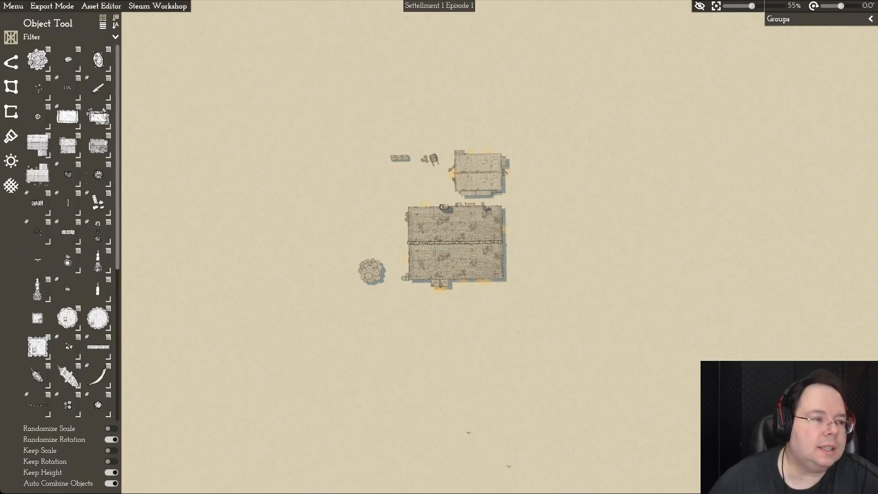
click(67, 88)
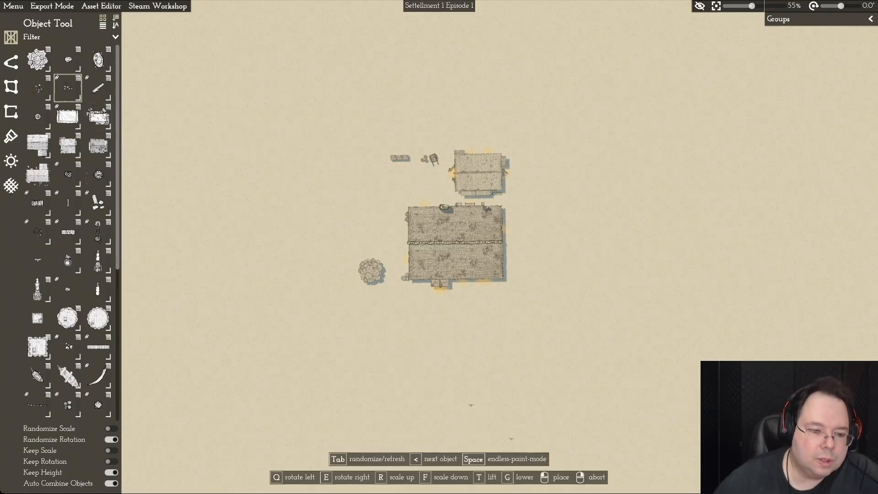
click(262, 383)
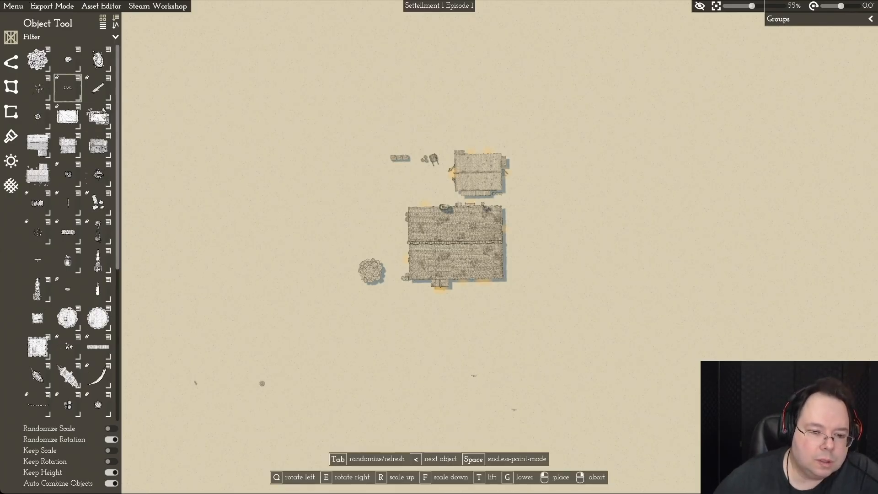
click(224, 354)
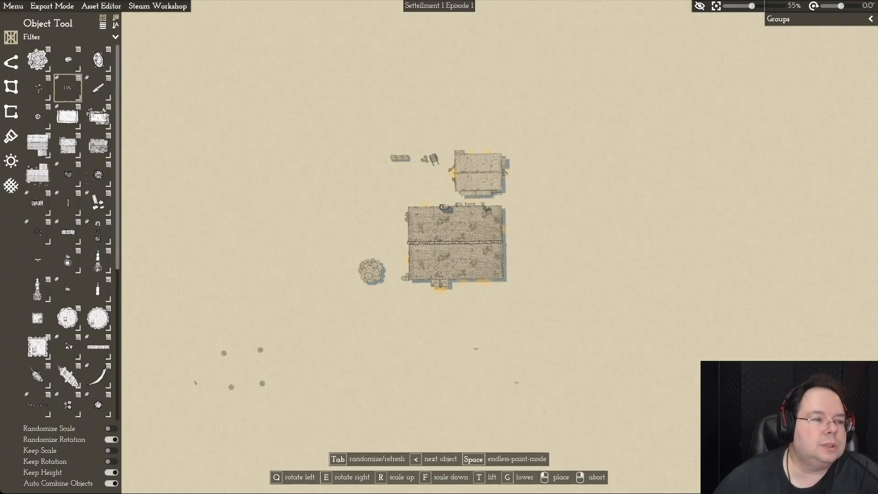
right_click(235, 378)
scroll(235, 377, down, 1)
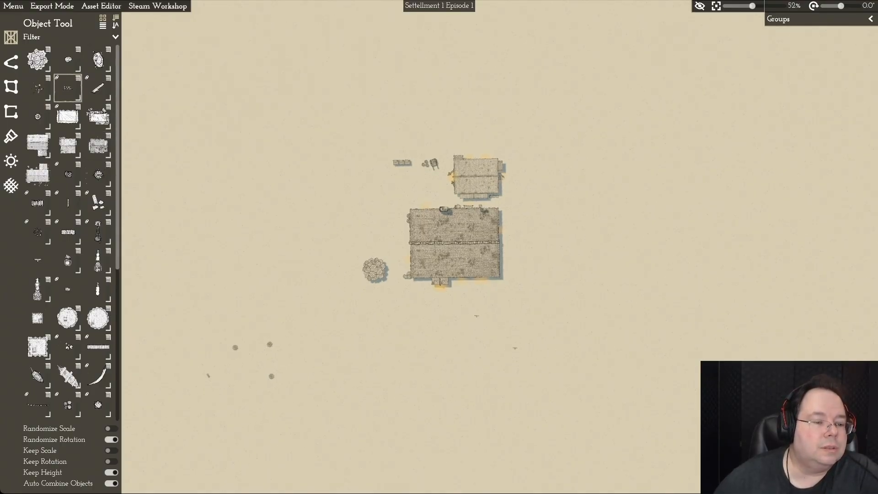
Step: Delete the four small decoration objects southwest of the houses one by one
mouse_move(67, 88)
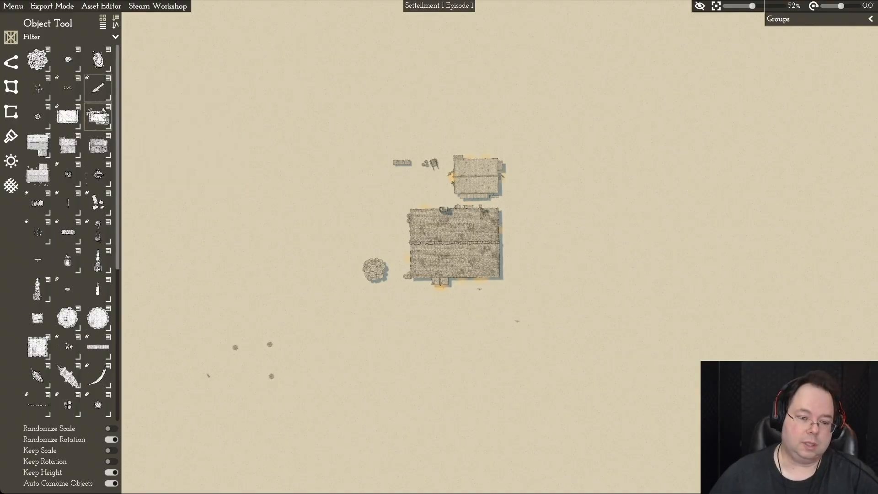
click(270, 345)
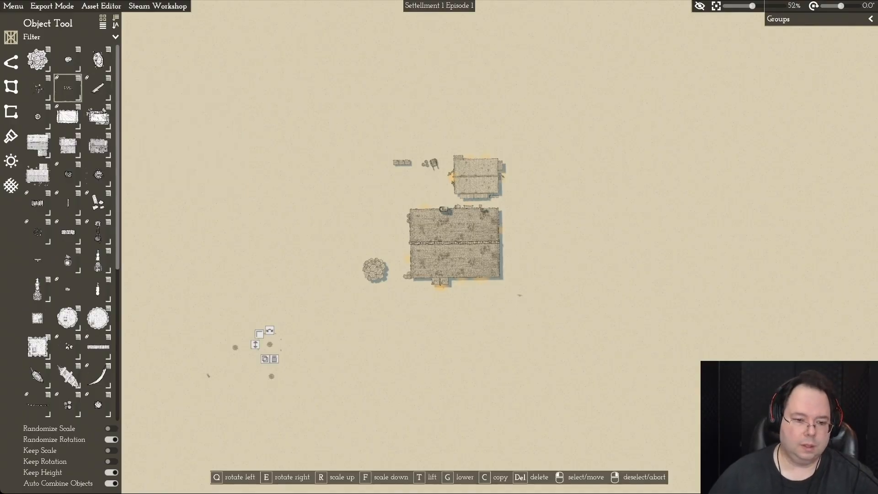
click(275, 359)
click(272, 376)
key(Delete)
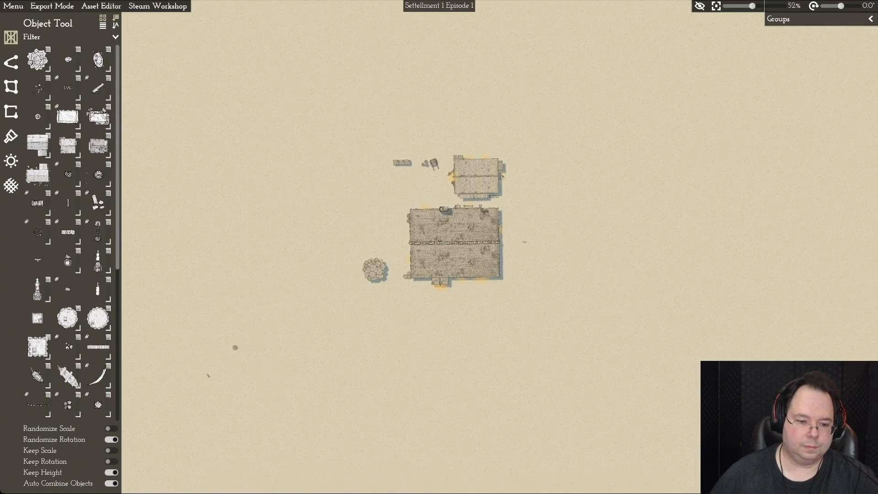
click(235, 348)
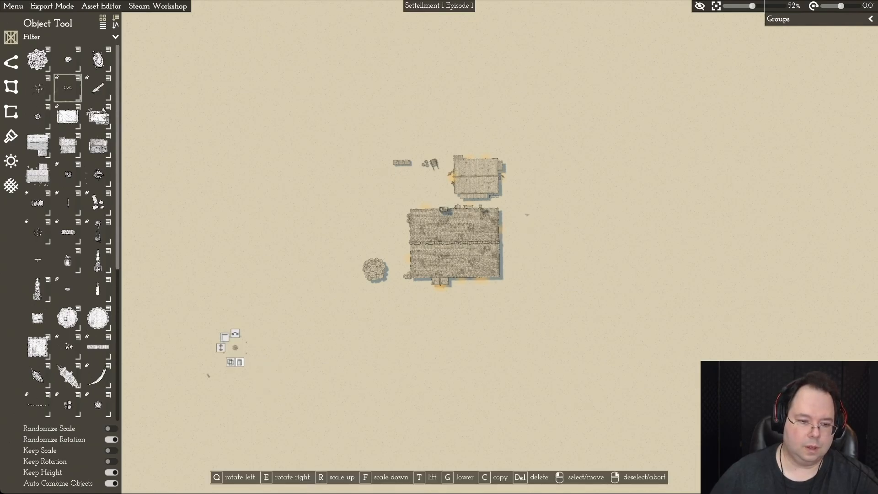
key(Delete)
click(206, 374)
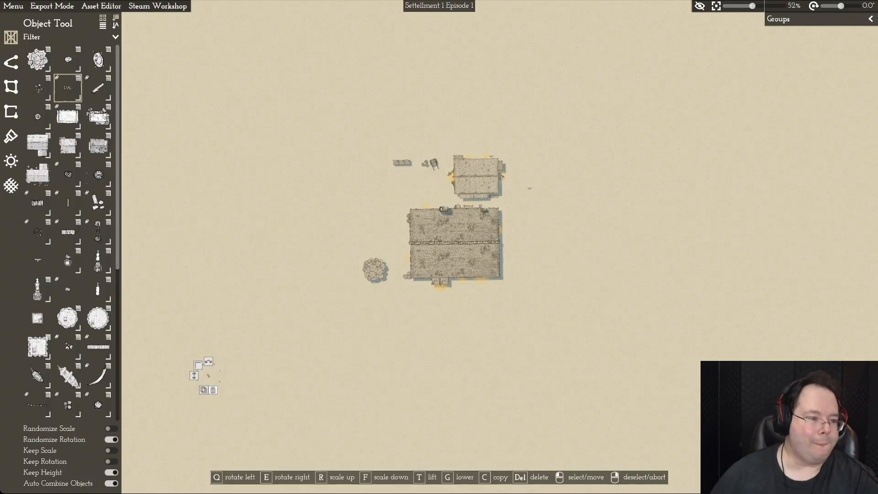
key(Delete)
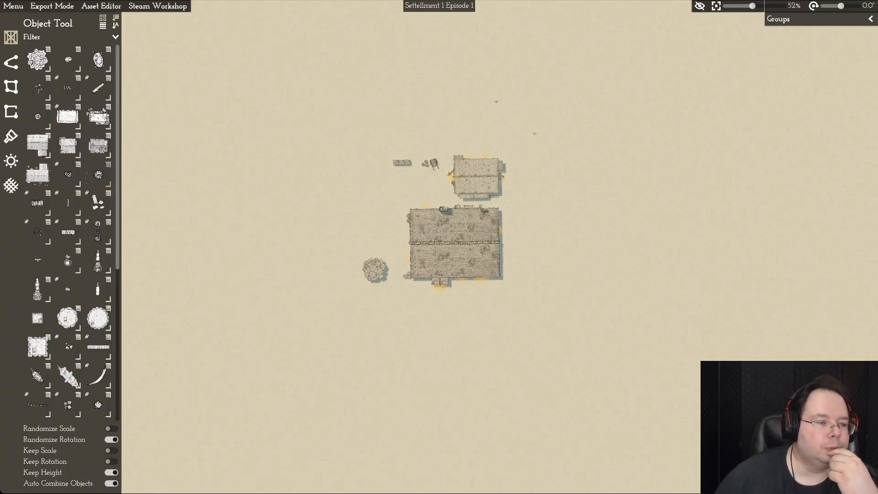
Step: Look through the object and path assets and compare the available fence and small wall types
scroll(68, 228, down, 5)
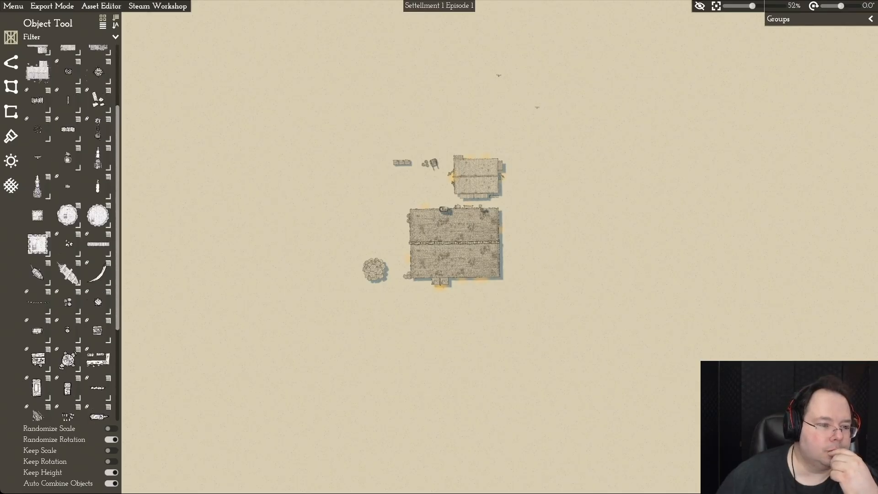
mouse_move(38, 271)
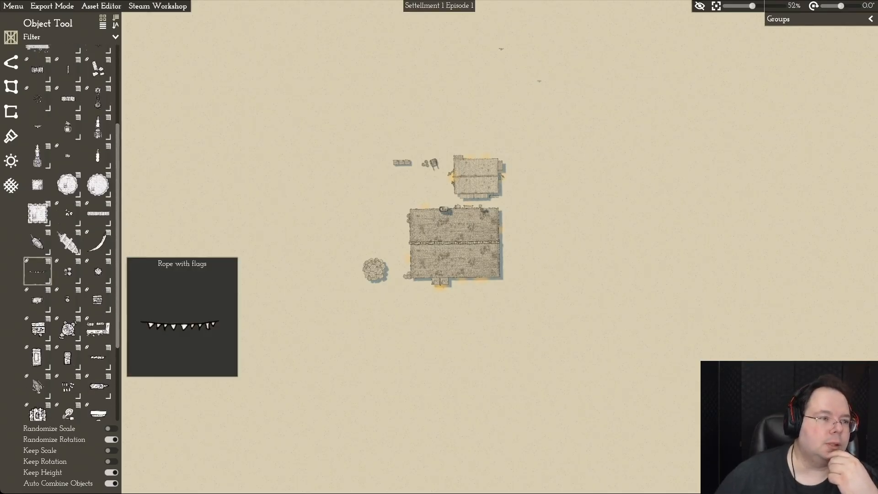
click(11, 63)
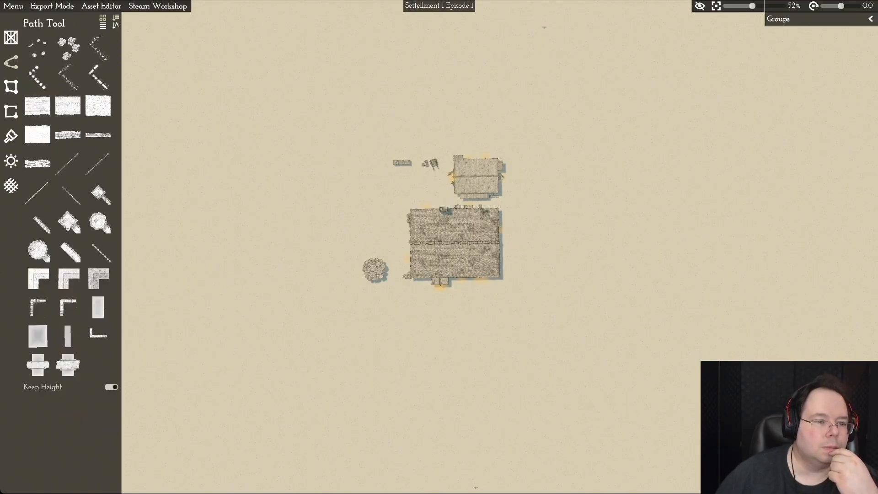
mouse_move(98, 163)
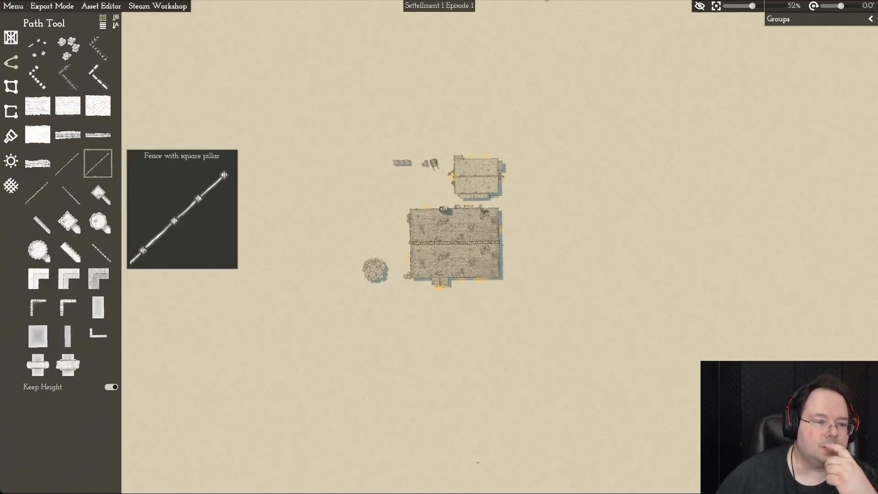
mouse_move(68, 163)
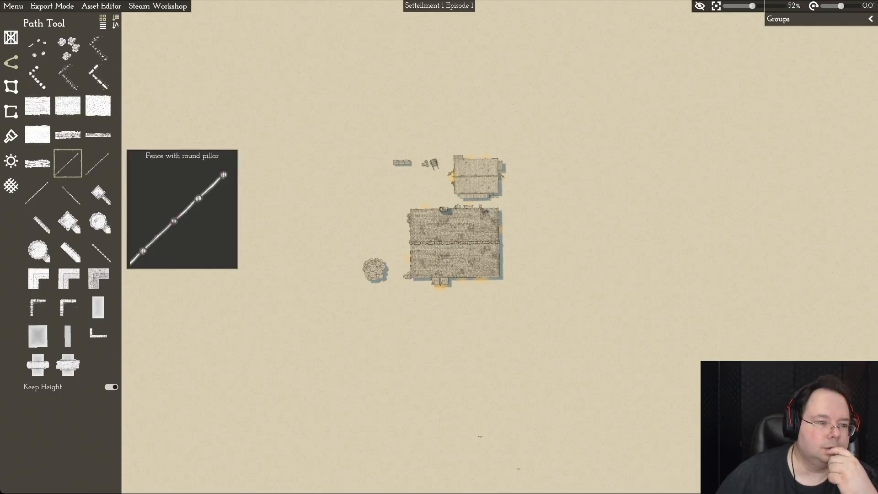
mouse_move(38, 192)
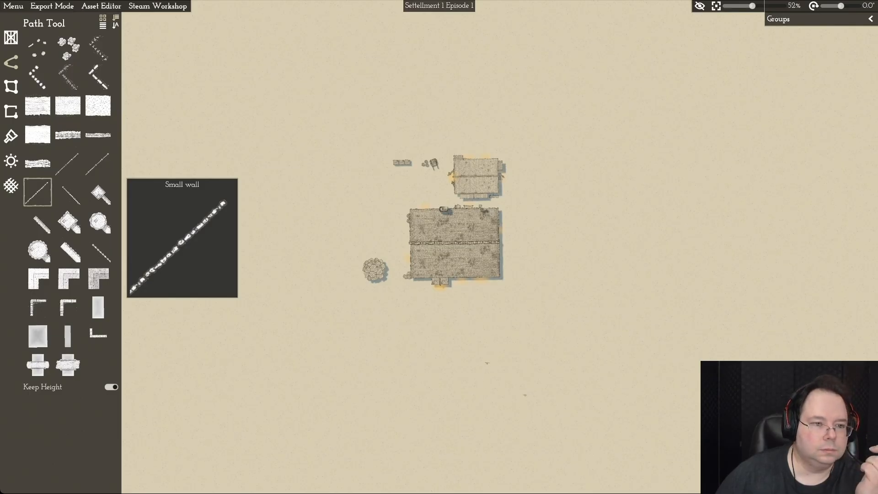
mouse_move(68, 192)
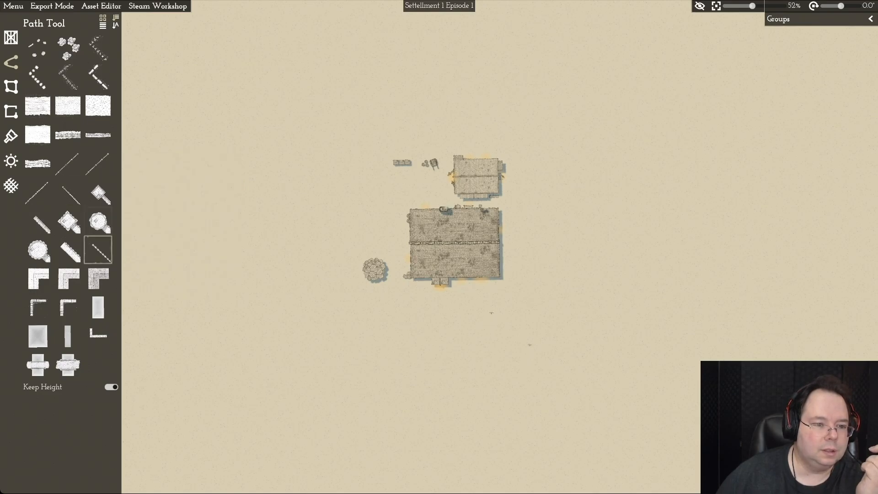
mouse_move(98, 249)
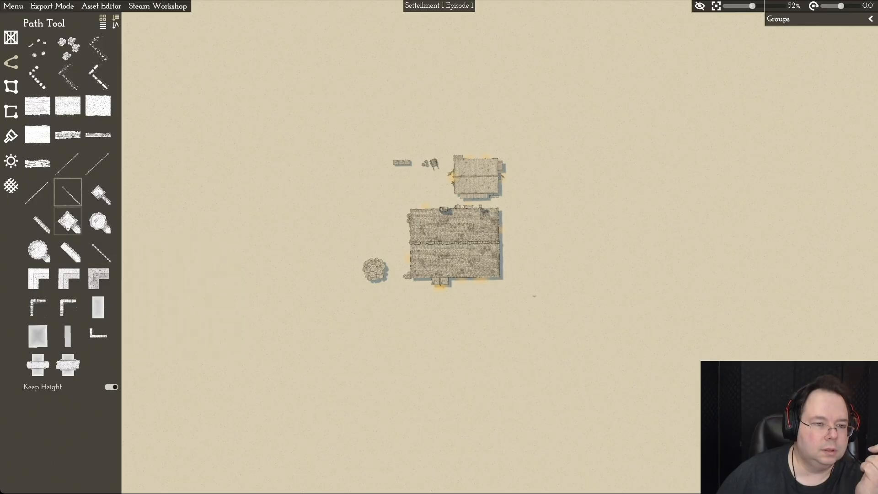
Step: Draw a short straight fence with round pillars between the small house's west wall and the cart, and toggle its end segment
click(68, 163)
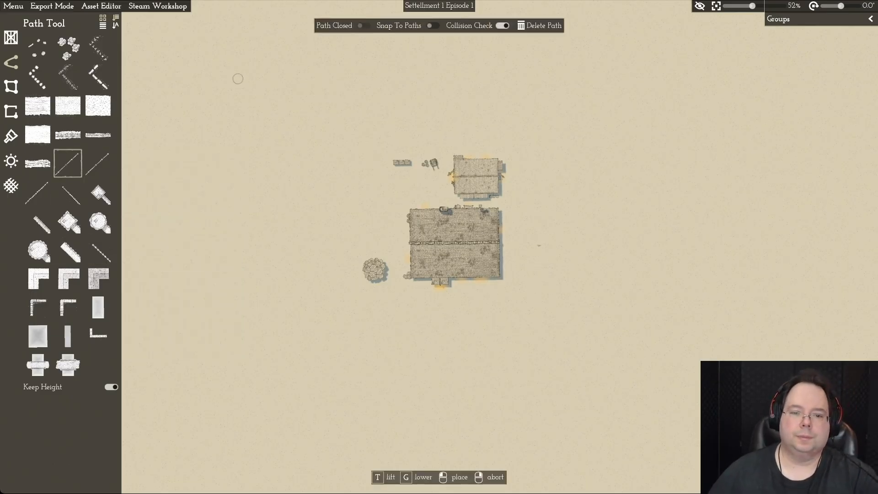
scroll(424, 181, up, 2)
scroll(424, 181, up, 5)
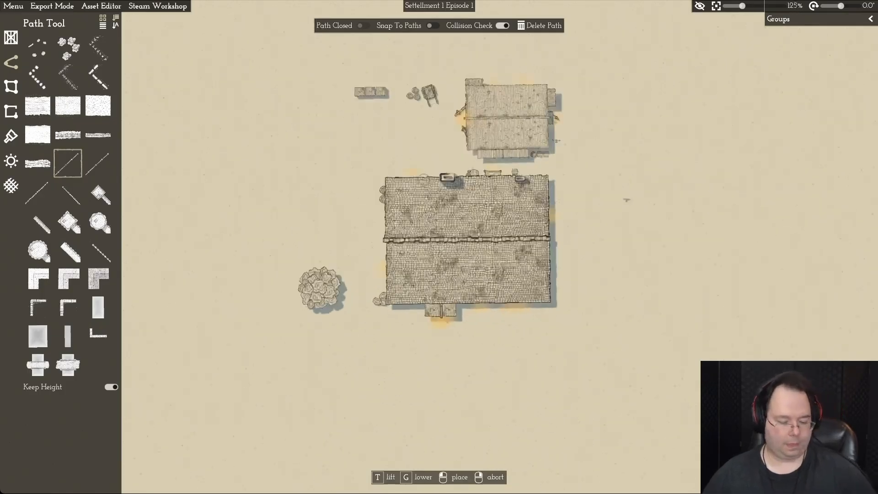
key(w)
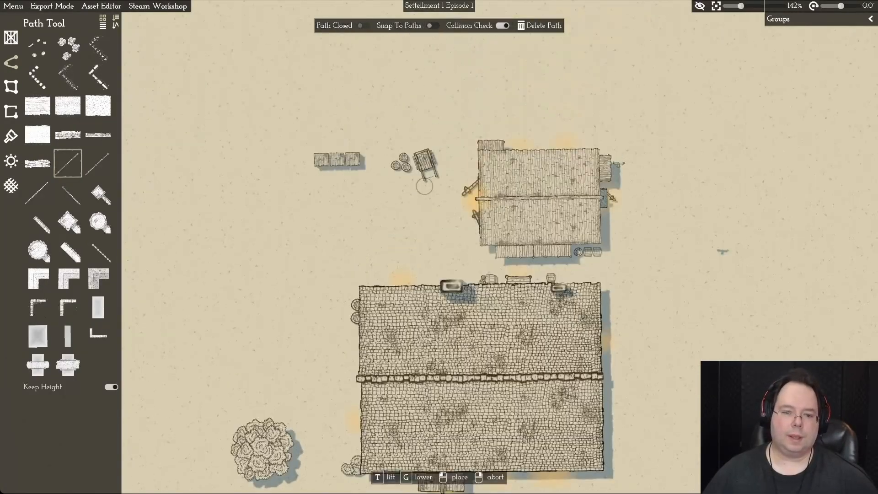
key(d)
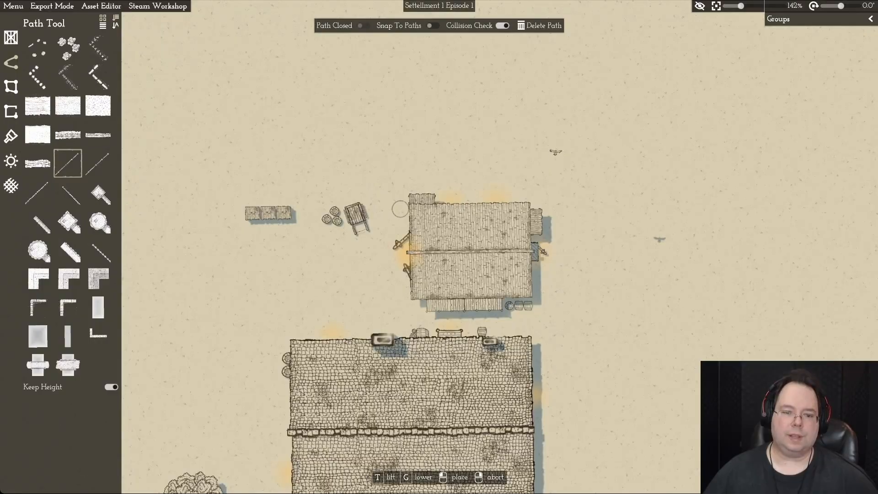
click(400, 208)
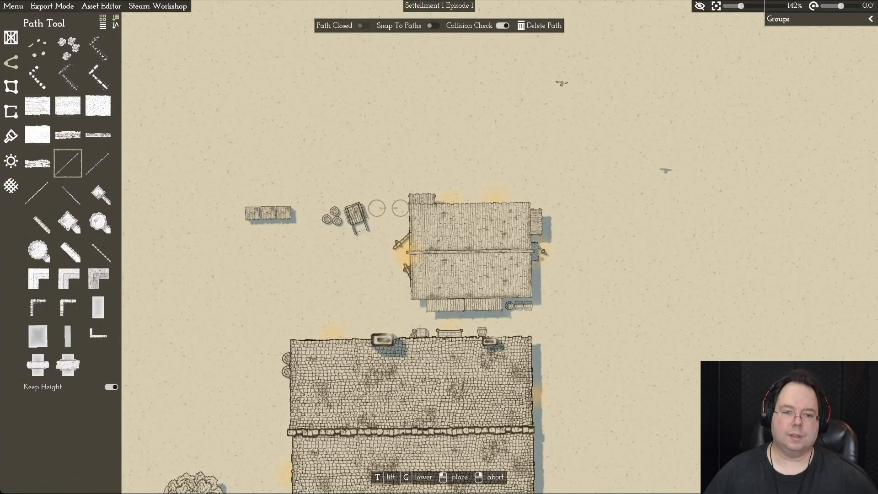
click(375, 209)
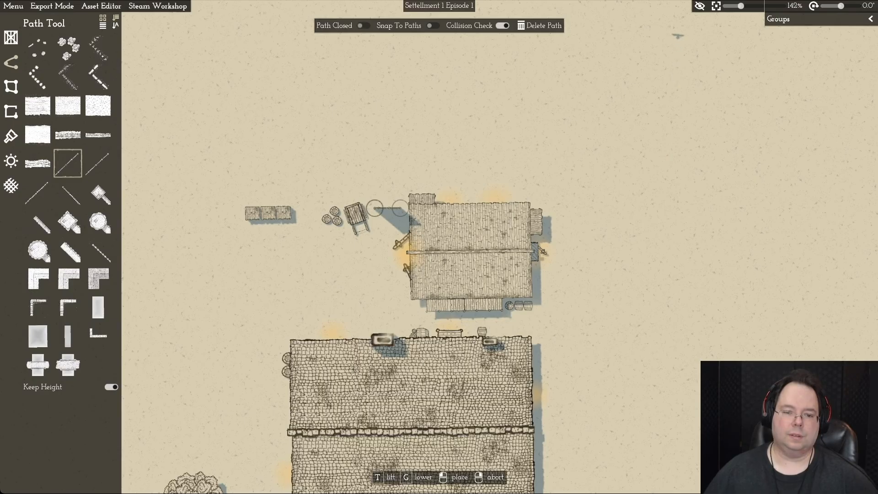
right_click(375, 208)
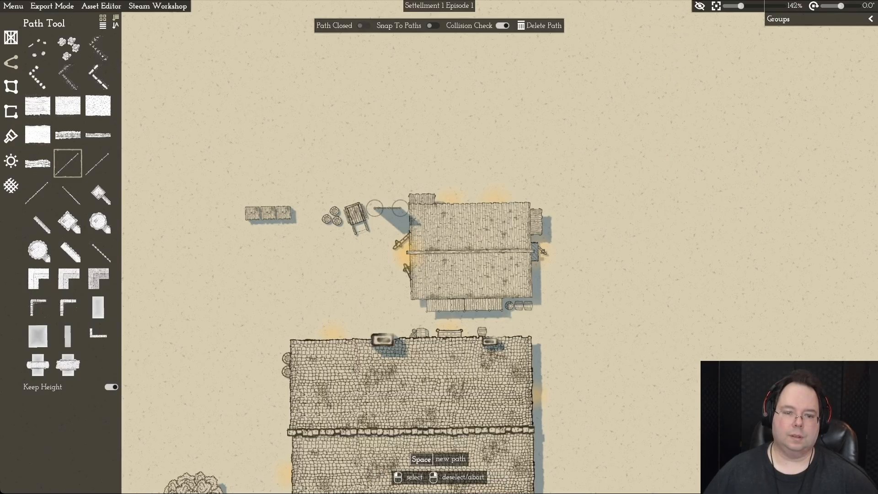
click(375, 209)
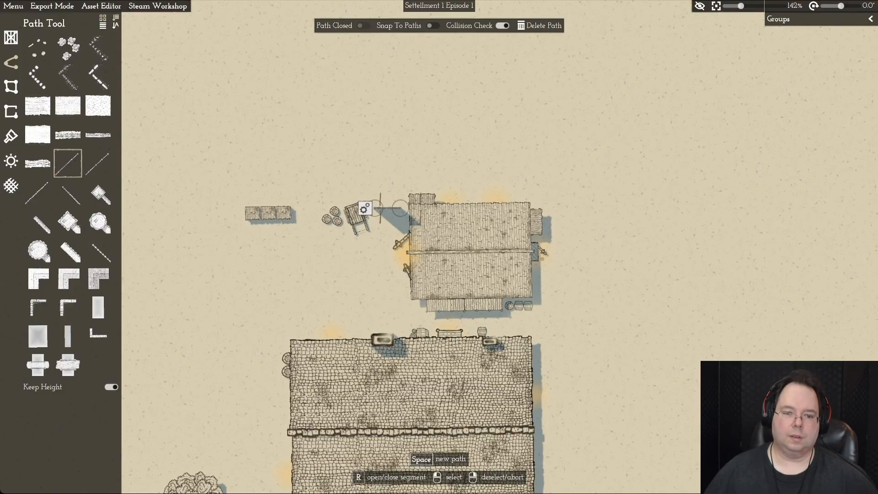
key(r)
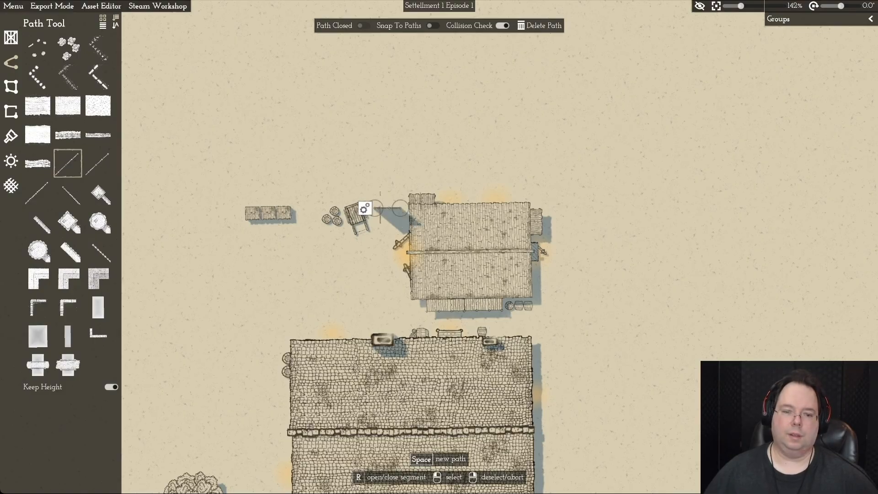
Step: Move the combined houses and props east, clear of the short fence, and lower the fence towards the ground
click(11, 37)
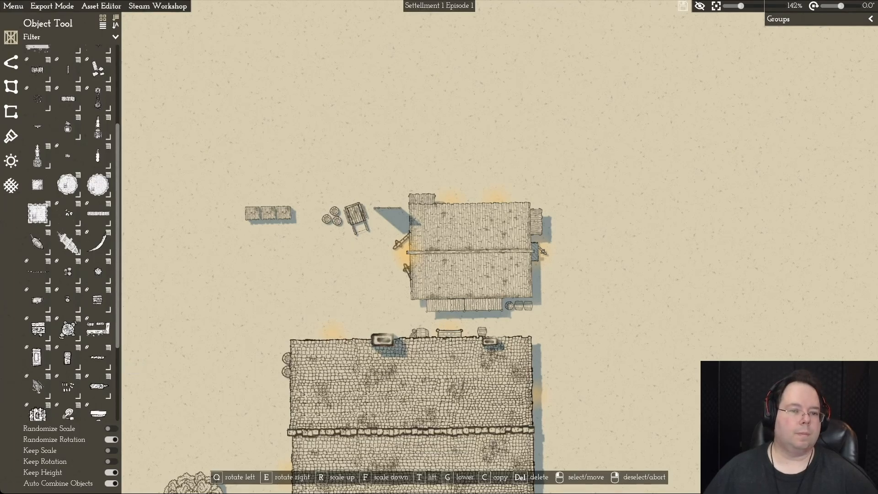
click(11, 62)
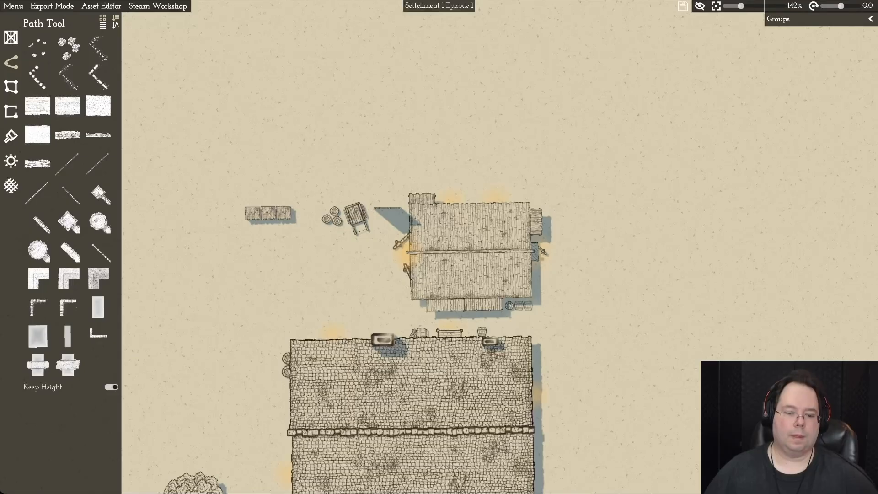
click(11, 37)
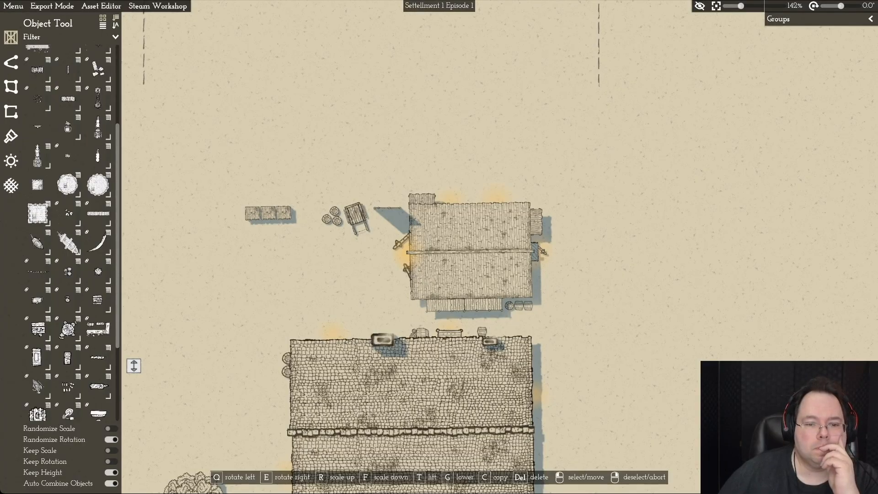
middle_drag(388, 208, 618, 210)
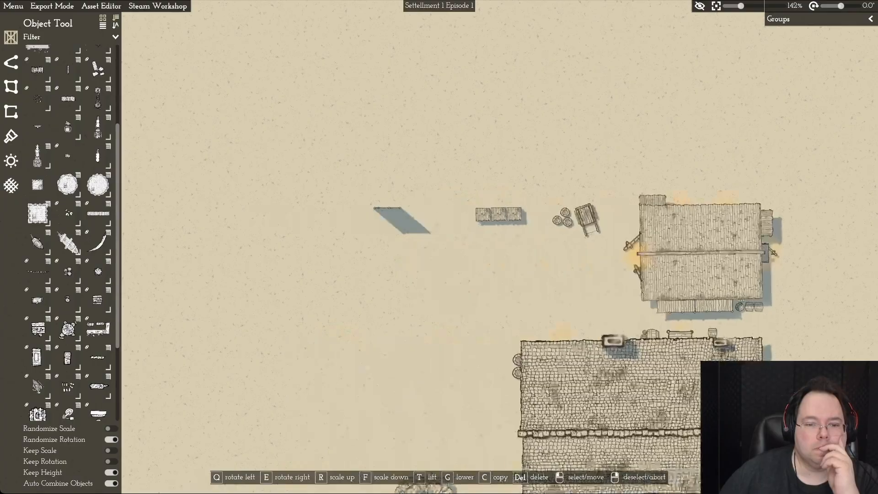
middle_drag(388, 209, 417, 209)
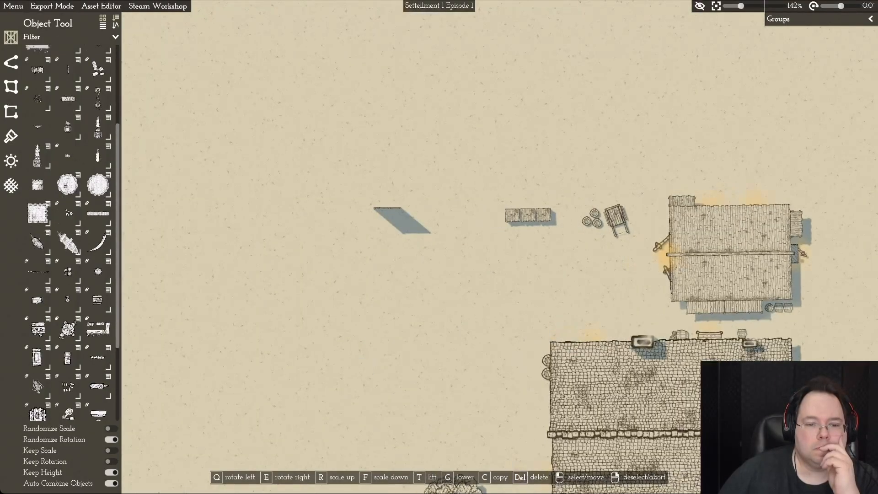
middle_drag(393, 366, 406, 367)
click(383, 208)
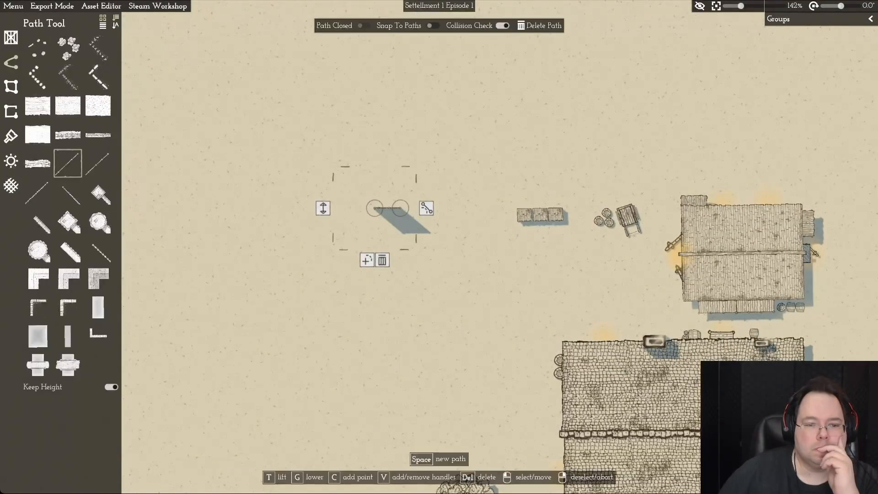
drag(322, 208, 323, 234)
Step: Move the combined houses and props back west so the fence sits between the cart and the small house
click(388, 208)
middle_drag(388, 208, 110, 207)
scroll(445, 256, up, 1)
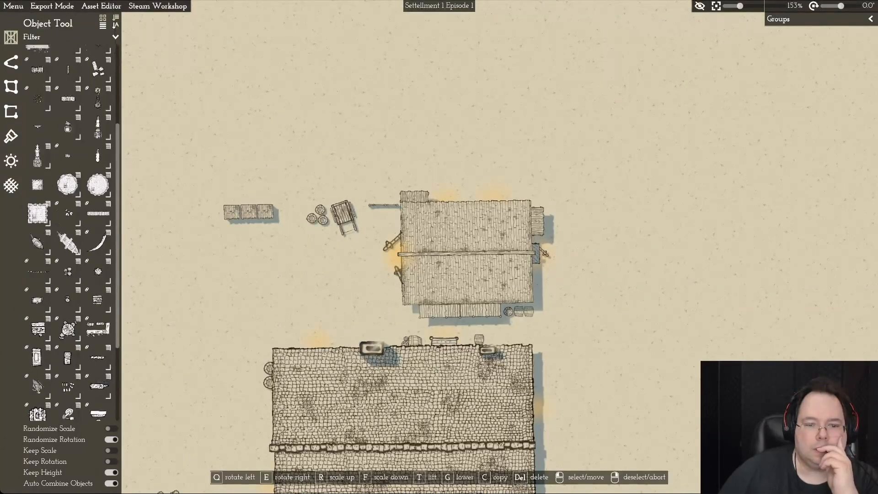
middle_drag(384, 206, 388, 206)
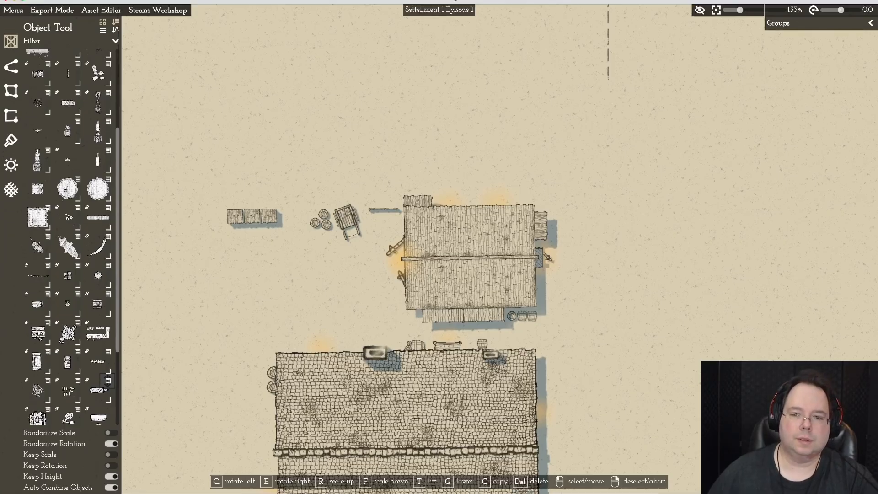
scroll(438, 246, up, 3)
scroll(439, 247, up, 5)
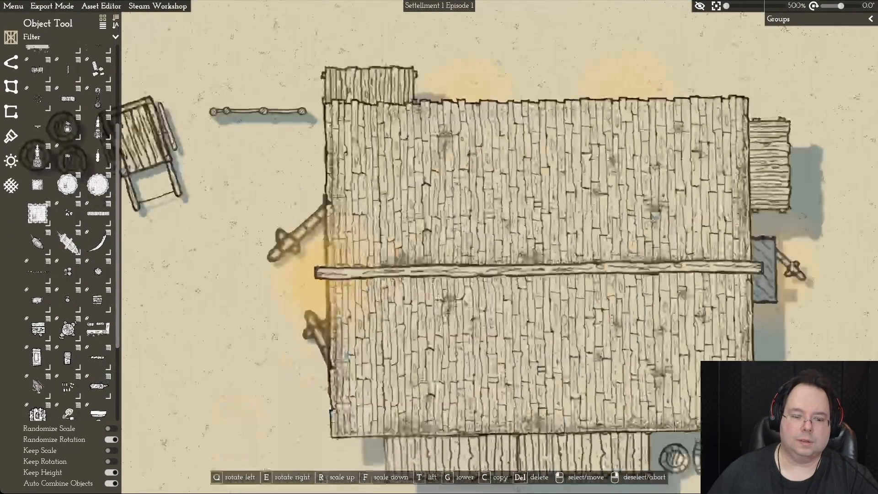
scroll(439, 247, down, 10)
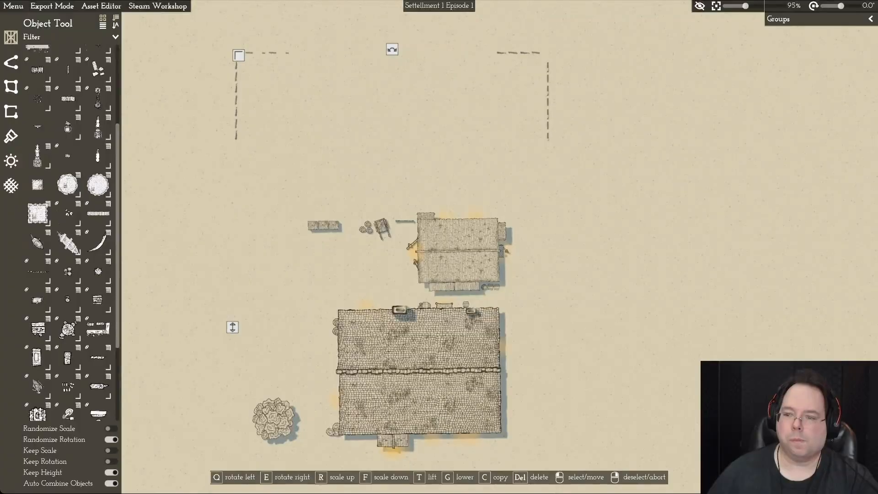
scroll(408, 237, up, 2)
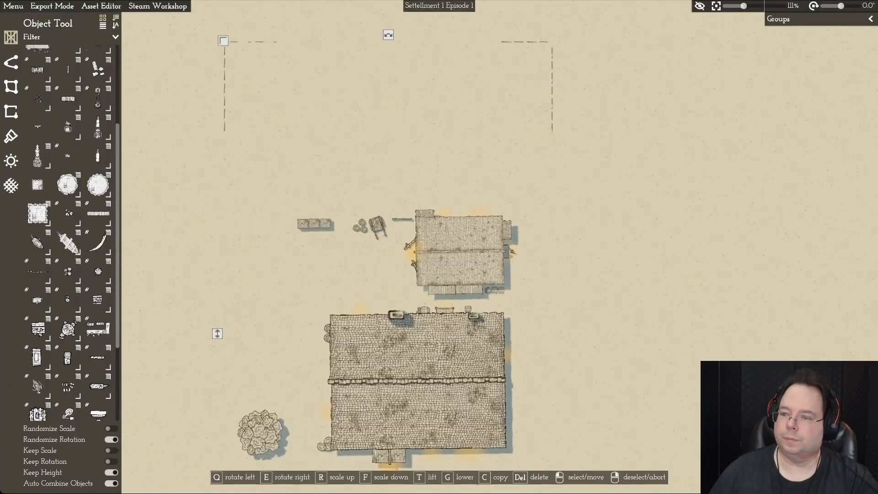
Step: Turn on Add New Object To Group, create a new group and make it the selected group
click(870, 19)
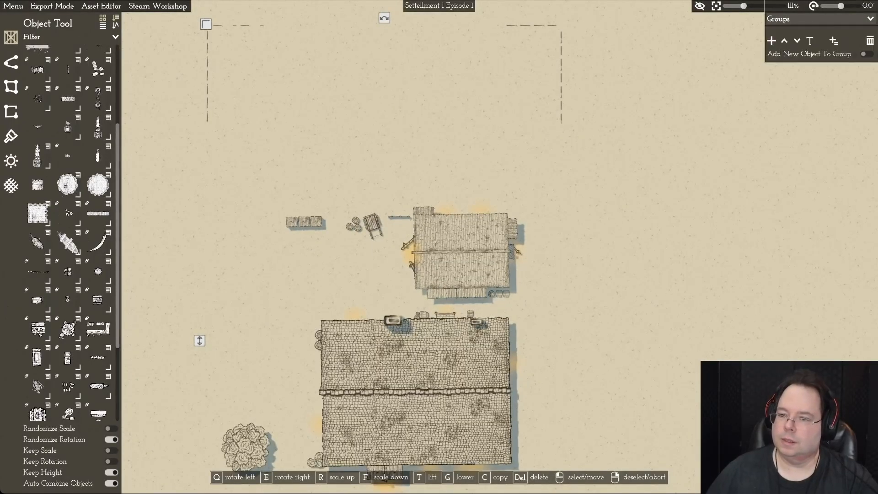
scroll(439, 247, down, 1)
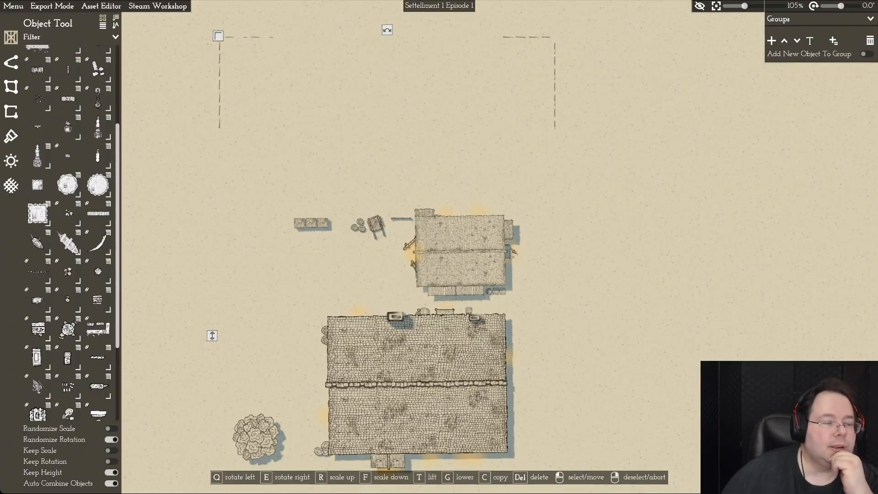
scroll(68, 229, up, 3)
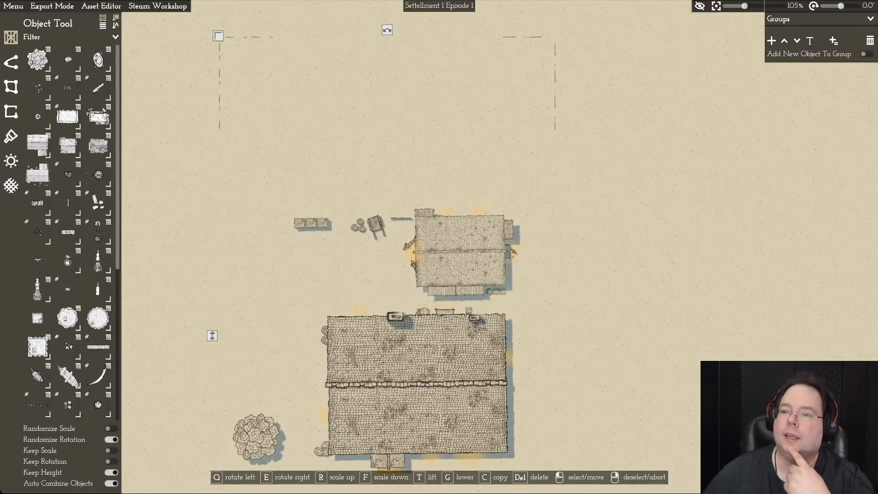
click(866, 54)
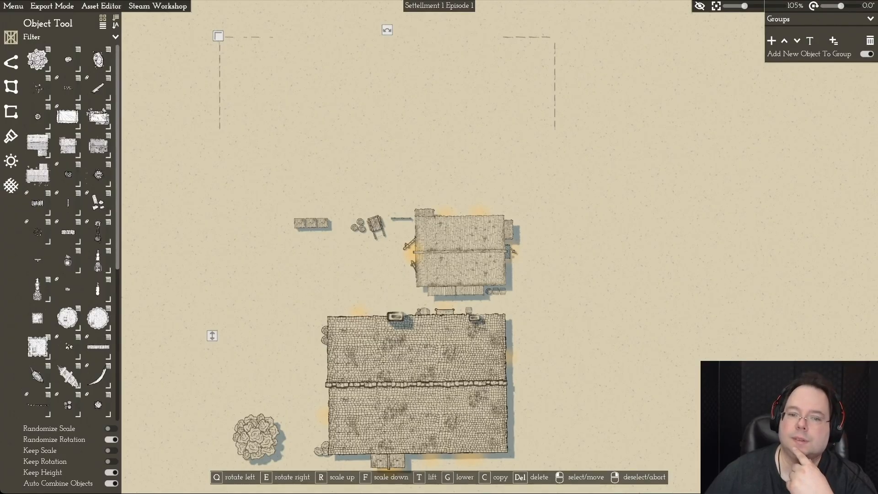
click(772, 41)
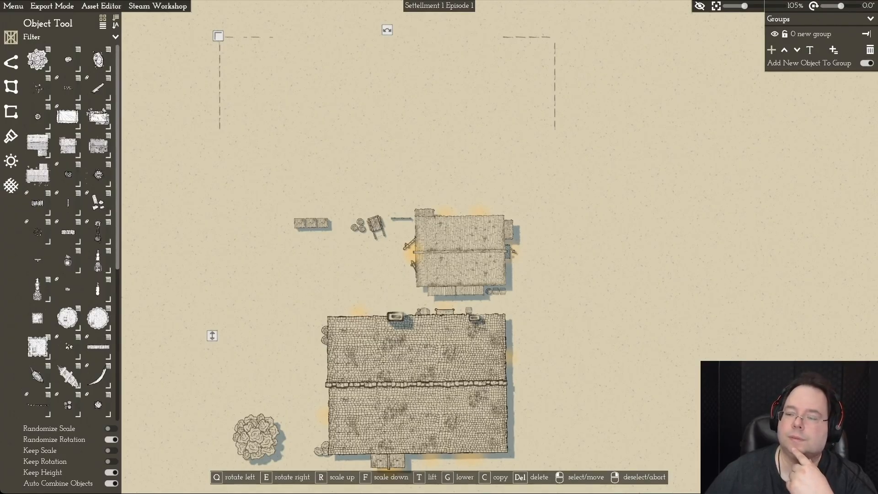
click(811, 34)
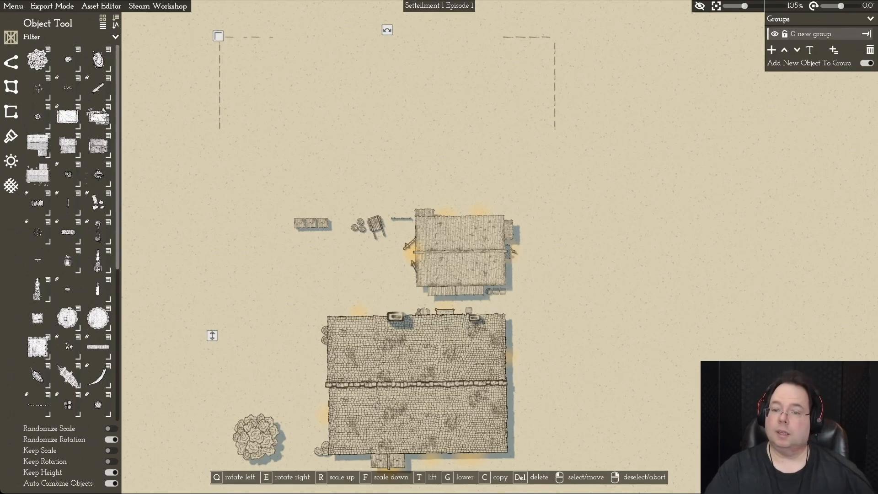
Step: Switch off the map's grid display
key(ctrl+g)
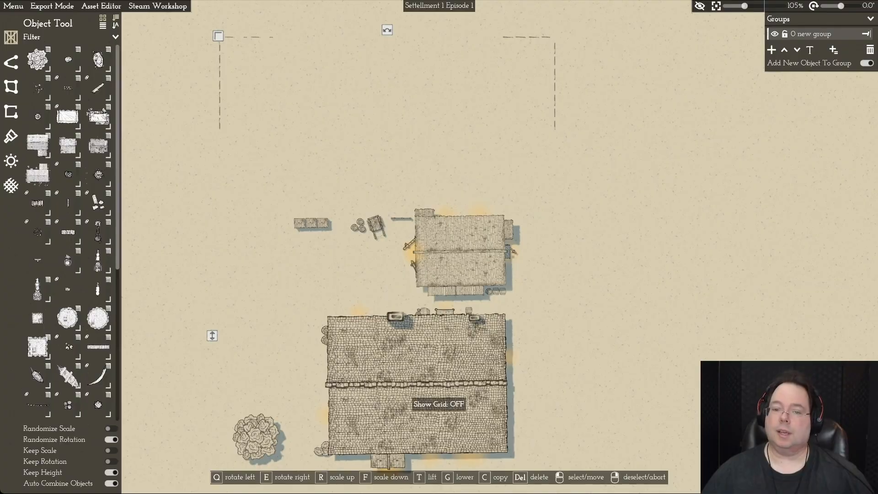
Step: Rename the new group as INN
click(810, 50)
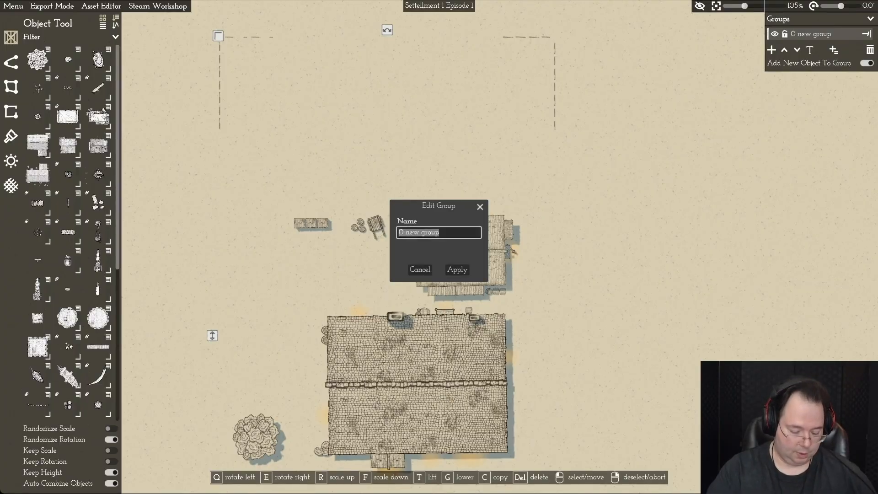
text(INN)
key(Return)
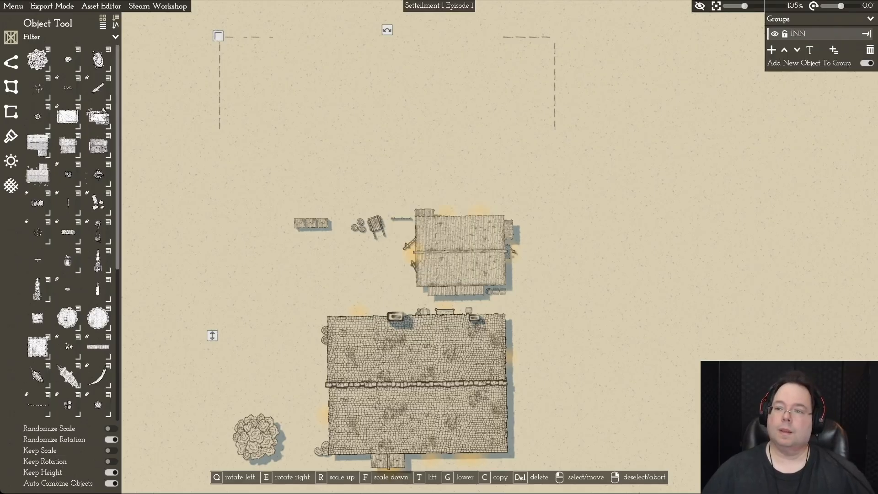
Step: Lock the INN group, hide it and show it again
click(784, 34)
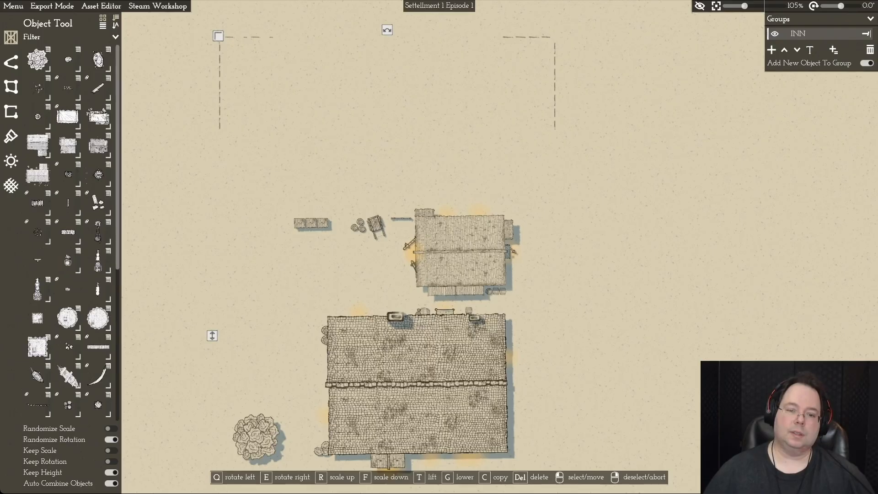
key(Escape)
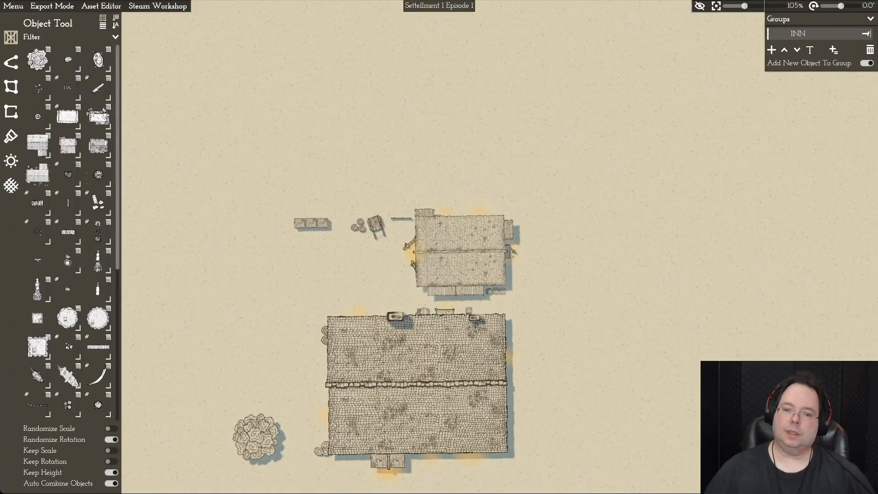
click(865, 34)
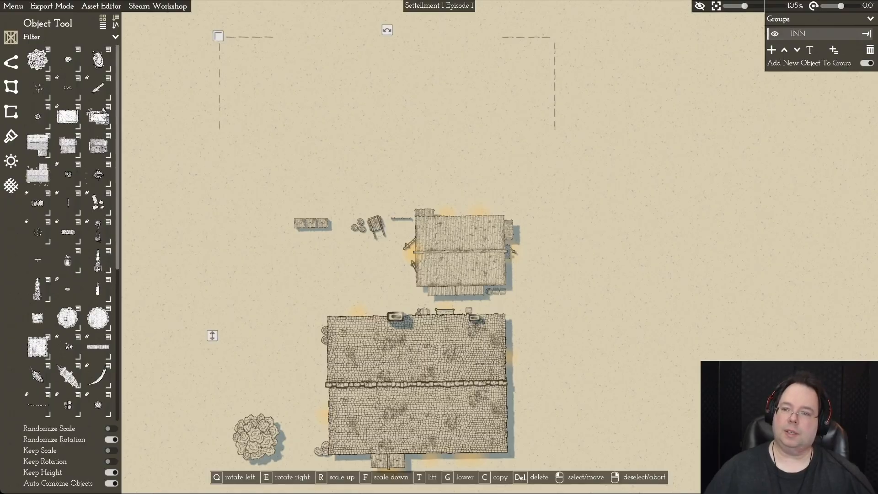
Step: Create a second group beneath INN and delete it again
click(772, 50)
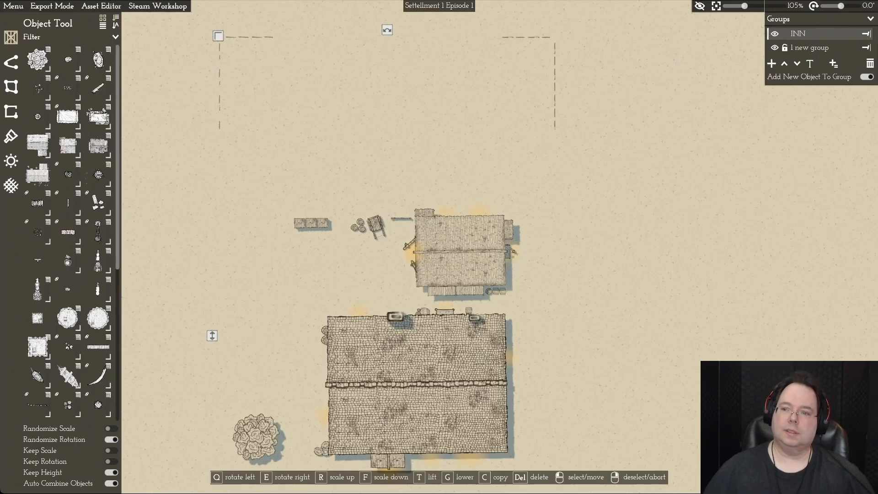
scroll(439, 246, up, 3)
scroll(439, 247, down, 4)
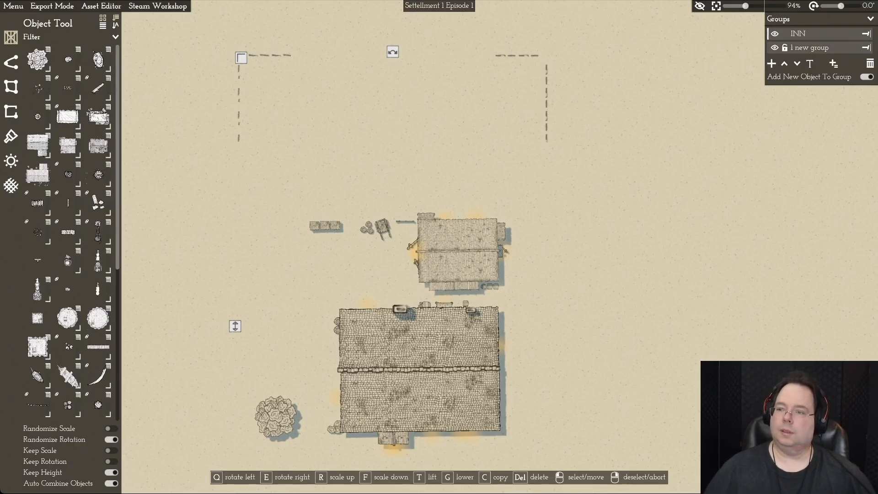
click(818, 48)
click(870, 63)
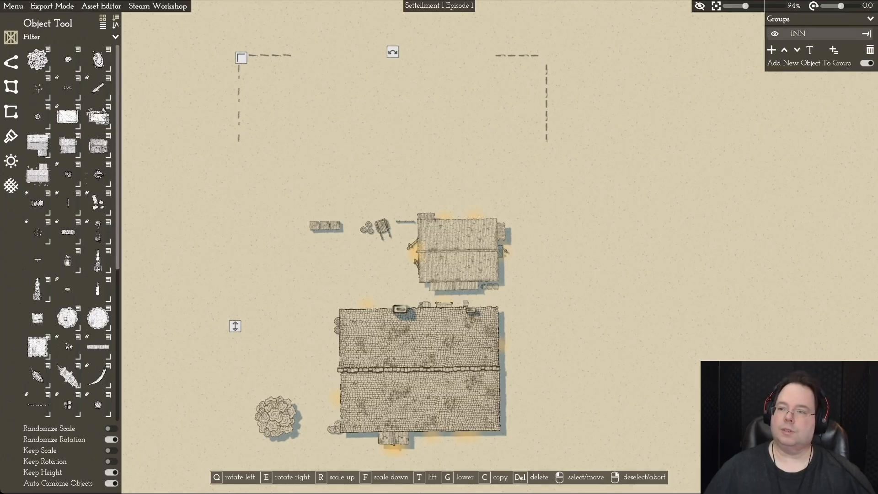
Step: Add the combined houses and props to the INN group and lock the group
click(866, 34)
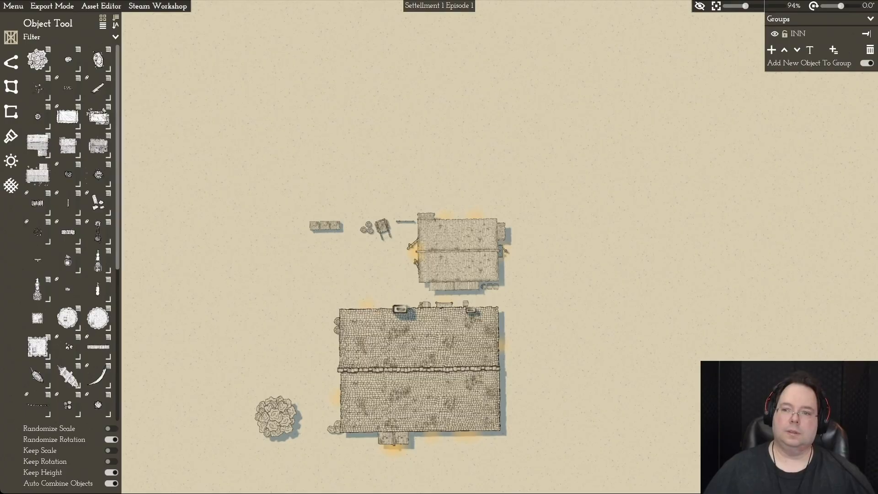
mouse_move(417, 370)
mouse_down()
mouse_move(440, 371)
mouse_move(417, 370)
mouse_up()
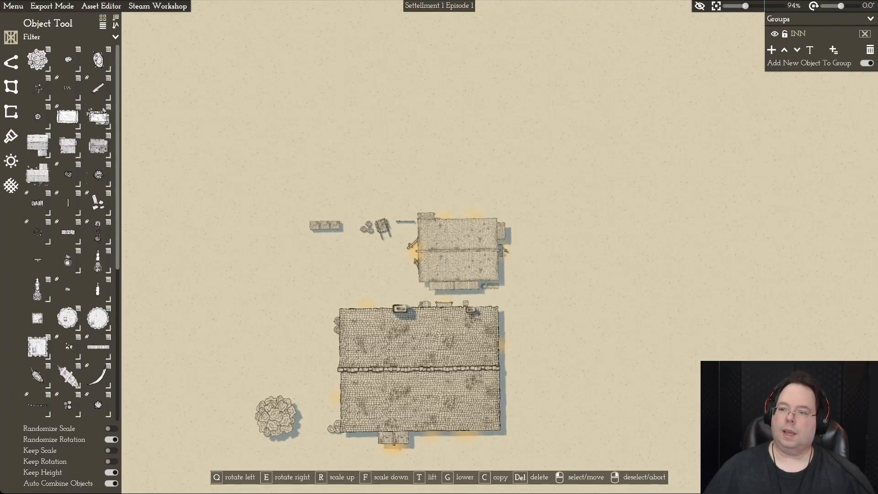
right_click(417, 371)
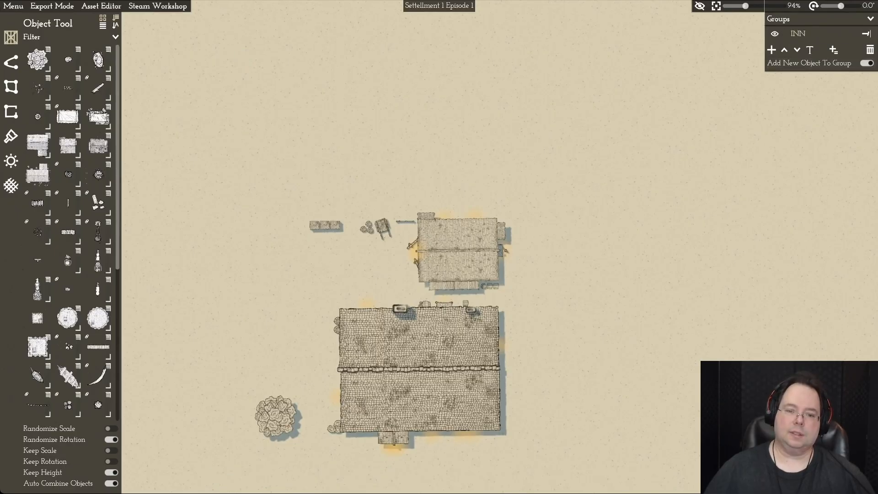
Step: Open the Small Village Inn.momast asset in the Asset Editor
click(404, 222)
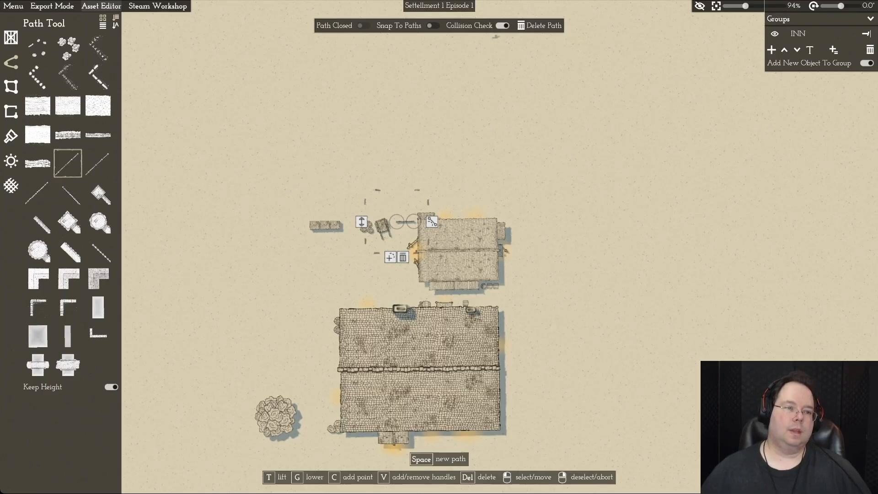
click(101, 7)
click(105, 19)
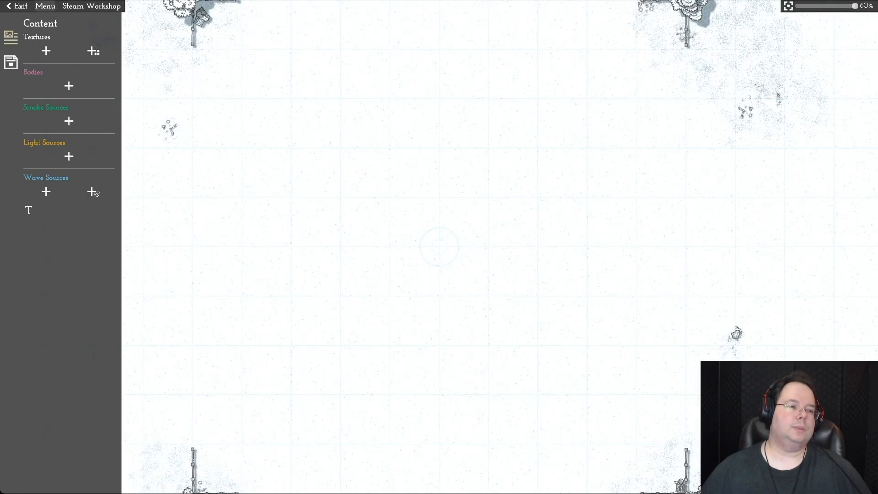
click(44, 6)
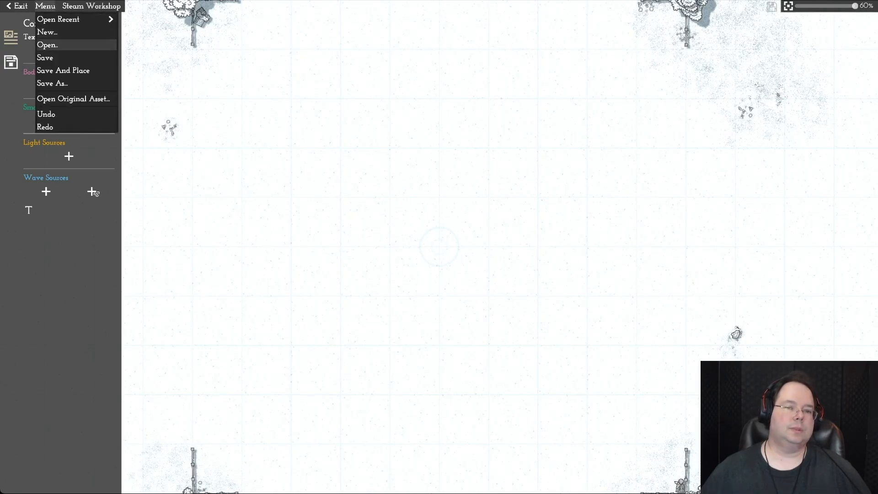
click(47, 45)
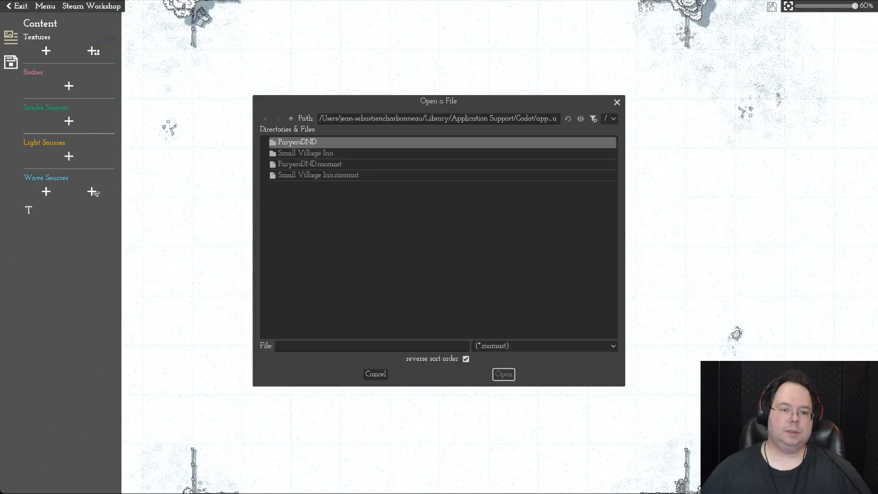
click(318, 176)
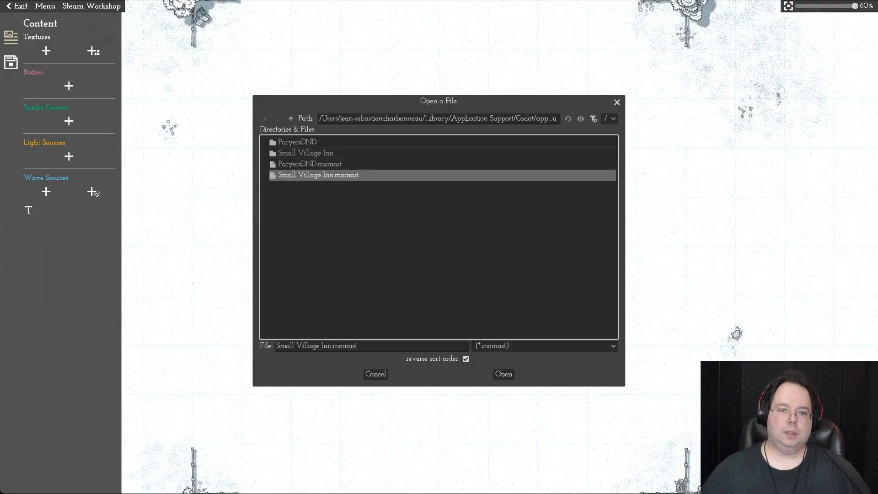
click(503, 375)
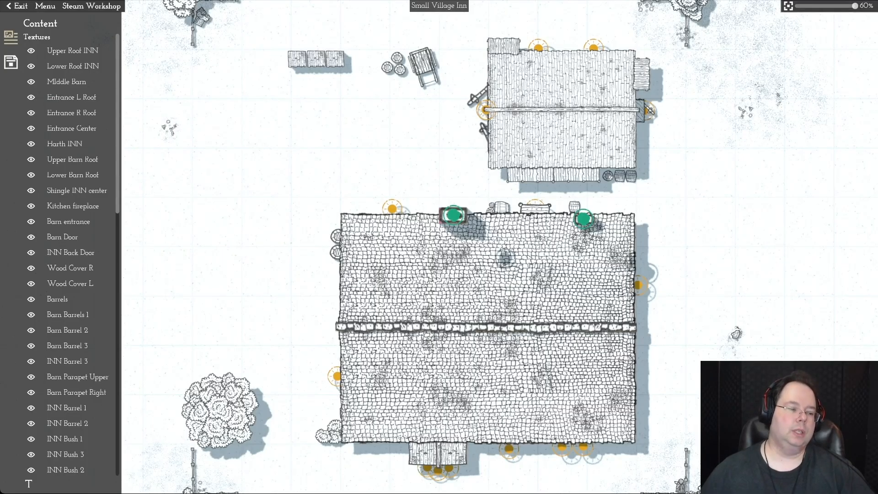
Step: Save a copy of the Small Village Inn asset under the file name Barn For INN
scroll(95, 467, down, 15)
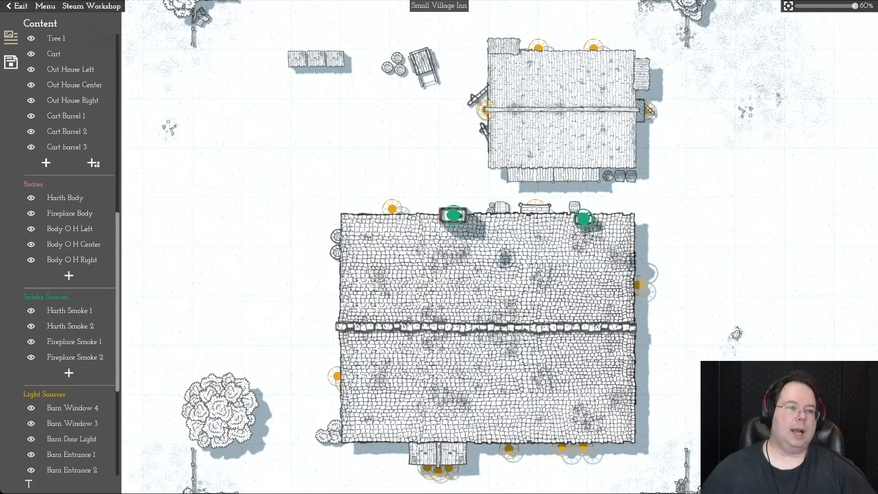
scroll(94, 467, up, 20)
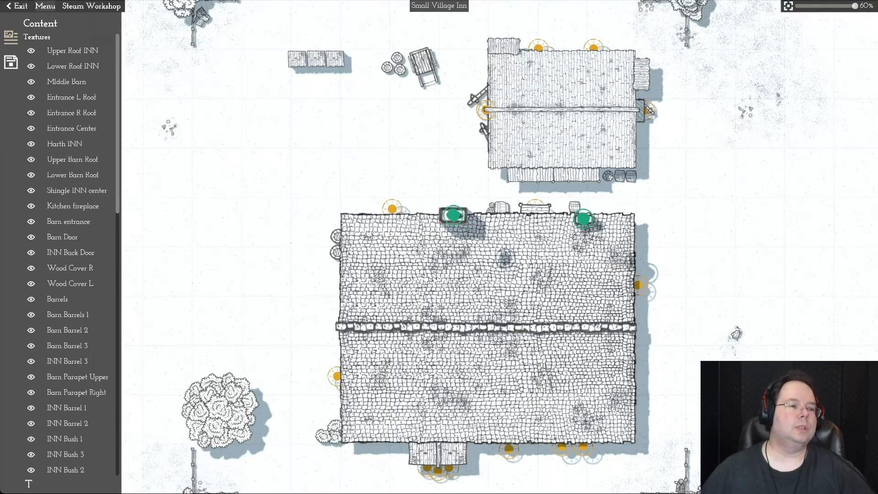
click(45, 6)
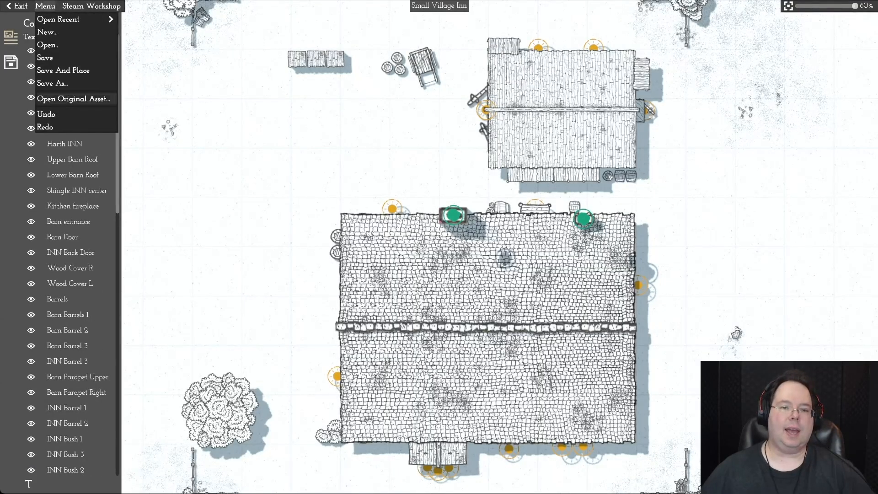
click(53, 85)
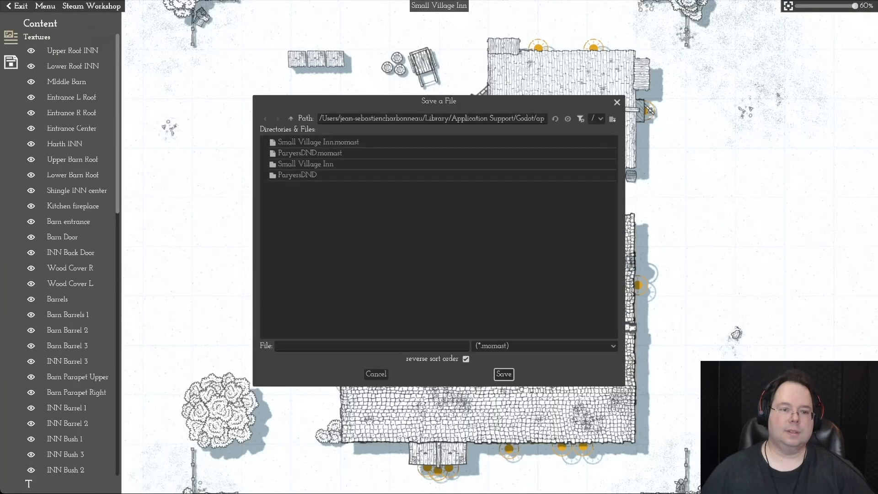
click(372, 346)
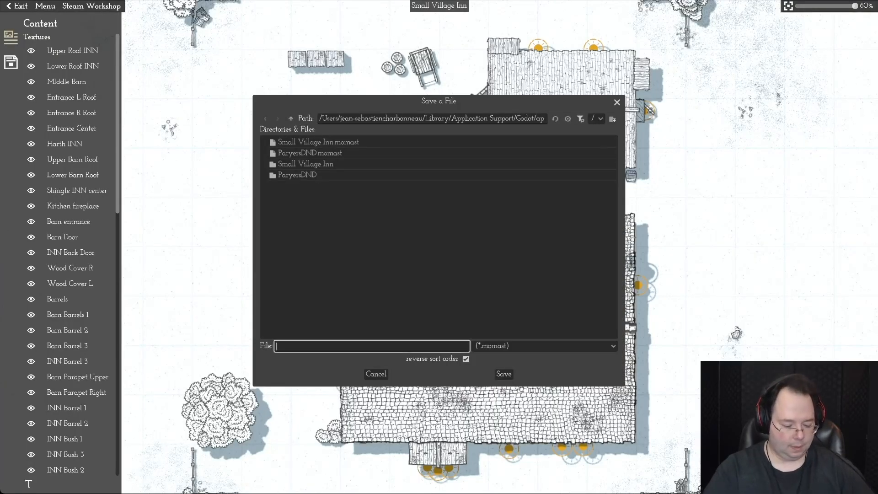
text(Barn Small)
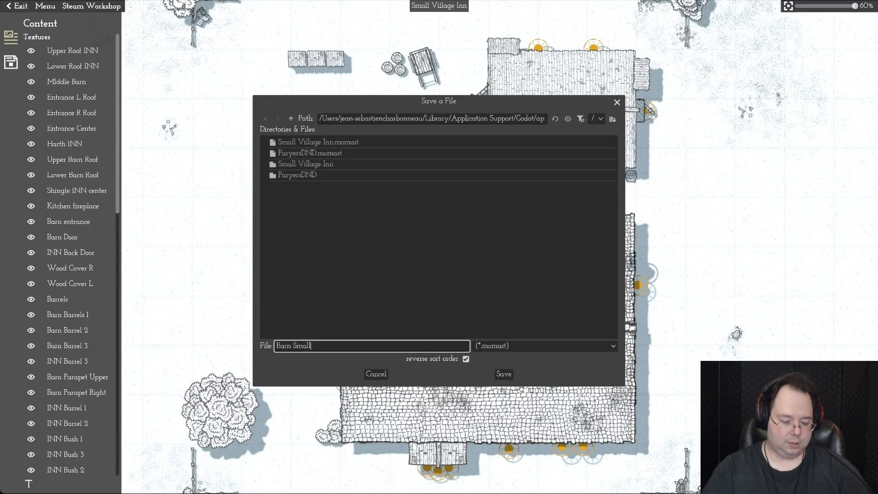
text( INN)
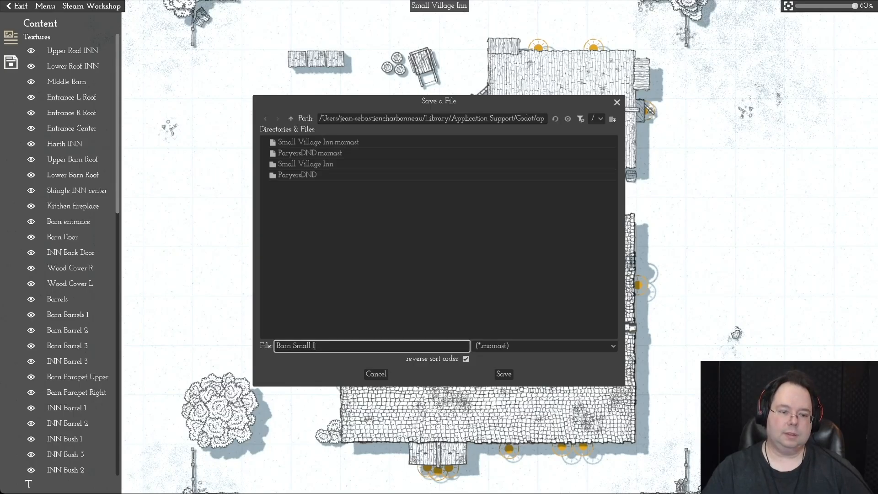
key(BackSpace)
key(BackSpace)
key(BackSpace)
key(BackSpace)
key(BackSpace)
key(BackSpace)
key(BackSpace)
key(BackSpace)
key(BackSpace)
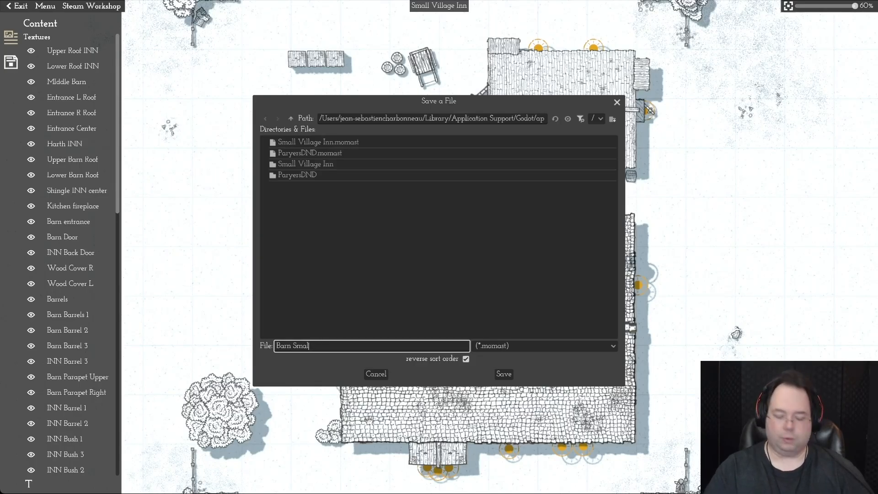
text(For INN)
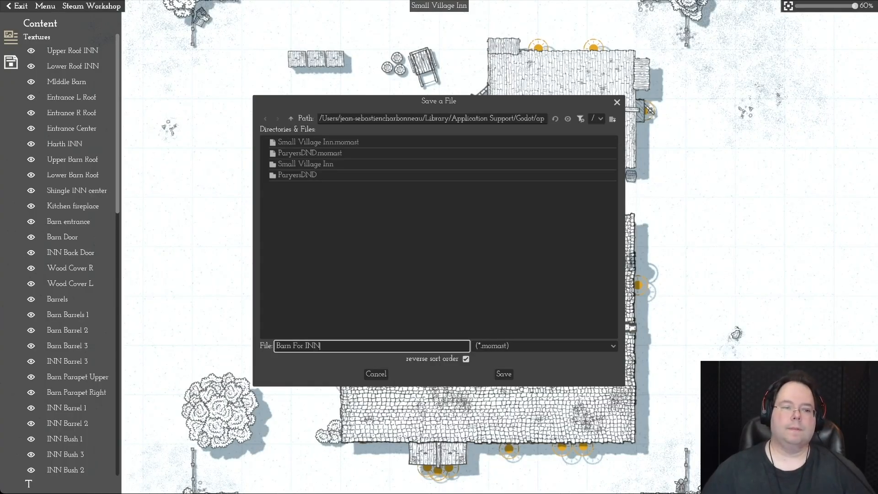
key(Return)
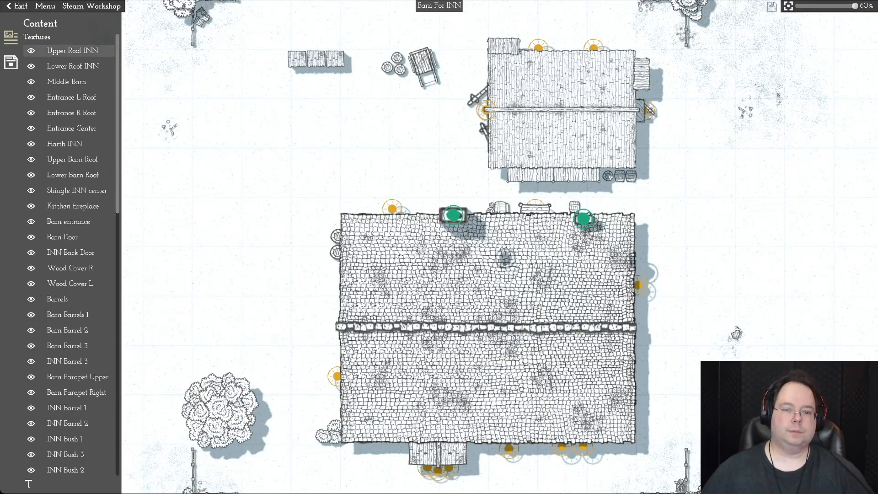
Step: Hide the Upper Roof INN, Lower Roof INN, Entrance L Roof, Entrance R Roof, Entrance Center and Harth INN textures
click(31, 50)
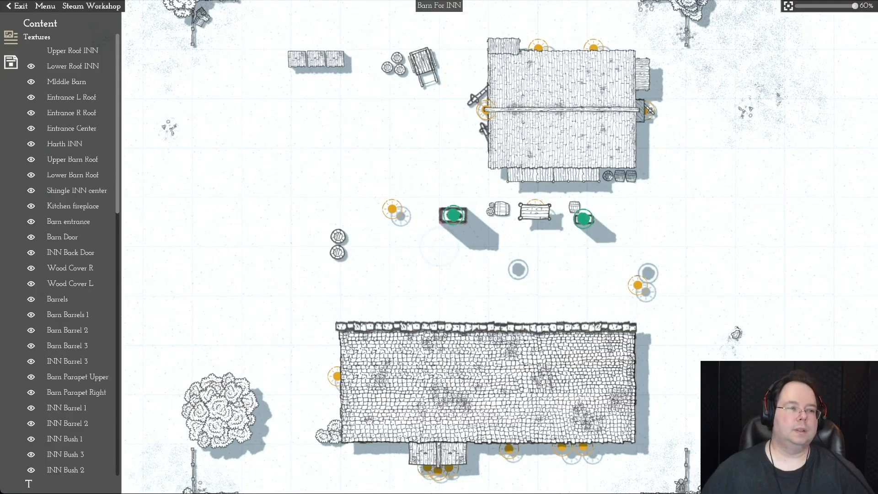
click(31, 66)
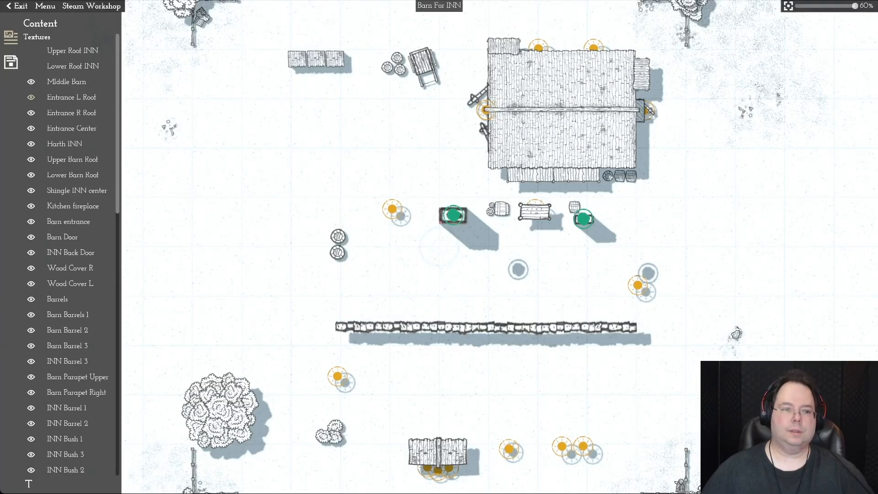
click(31, 97)
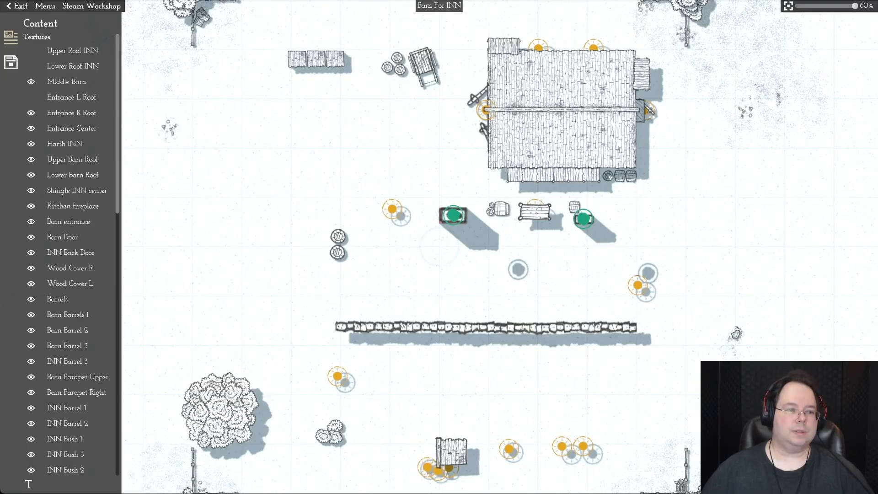
click(31, 112)
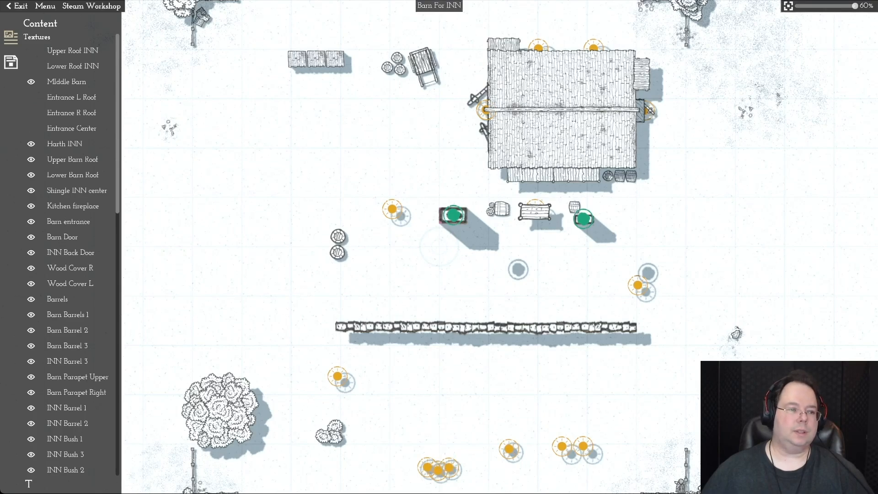
click(31, 128)
click(32, 143)
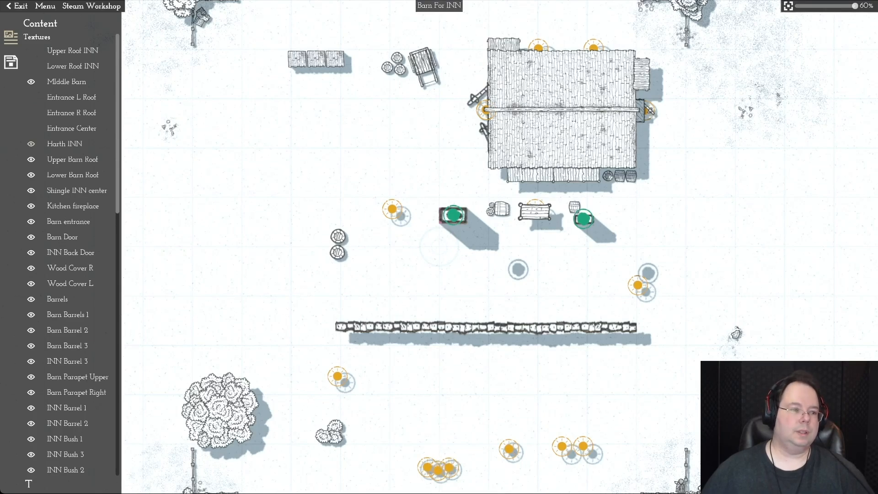
Step: Hide the Shingle INN center and Kitchen fireplace textures of the inn
click(31, 159)
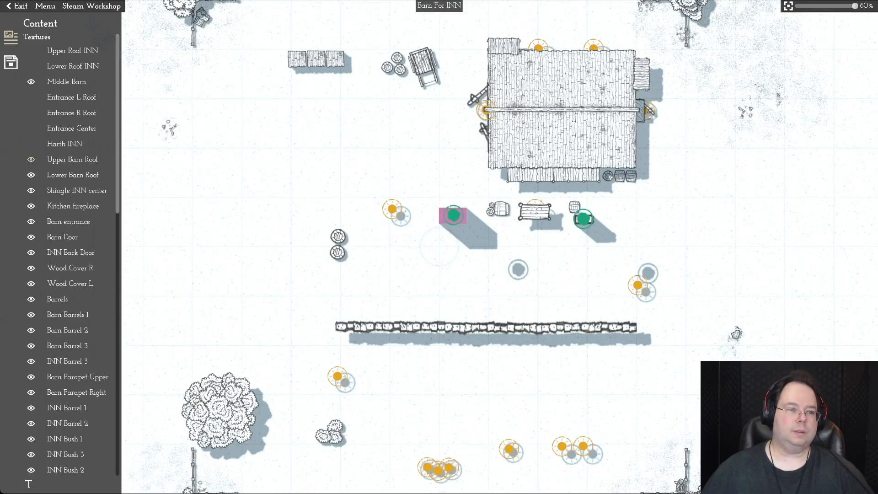
click(31, 159)
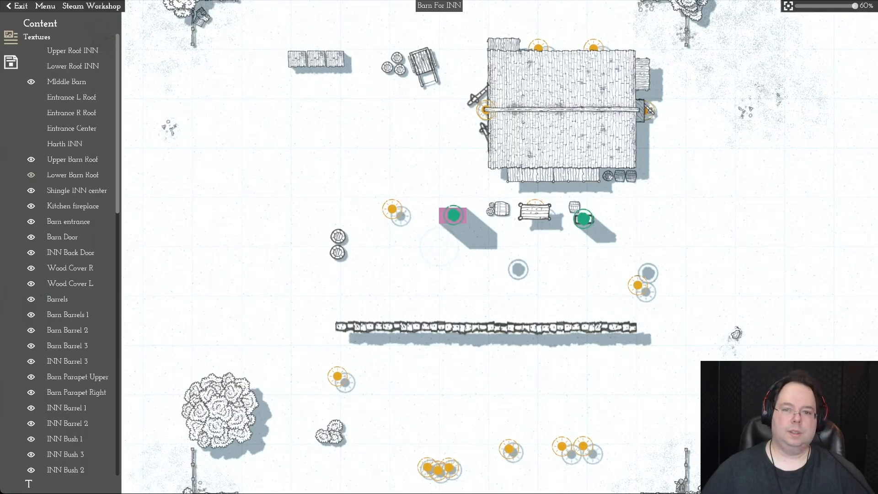
click(31, 190)
click(31, 191)
click(31, 190)
click(31, 205)
click(32, 221)
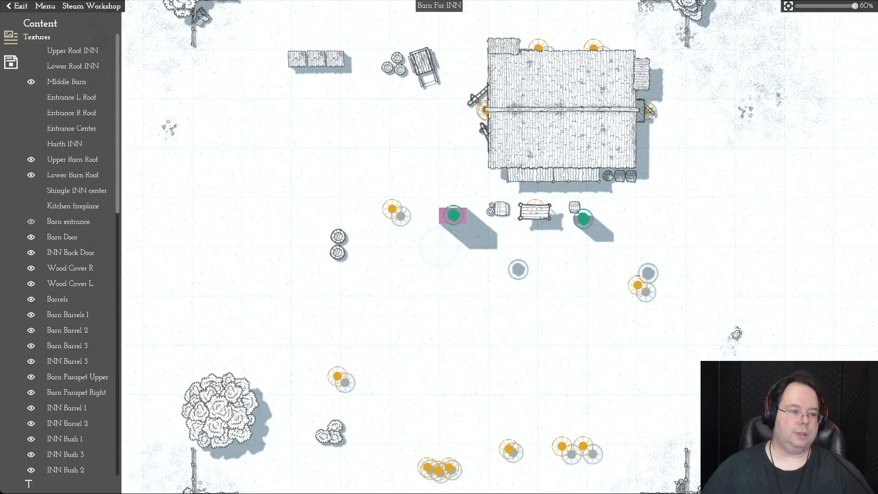
Step: Hide the INN Back Door, Barrels and INN Barrel 3 textures
click(32, 252)
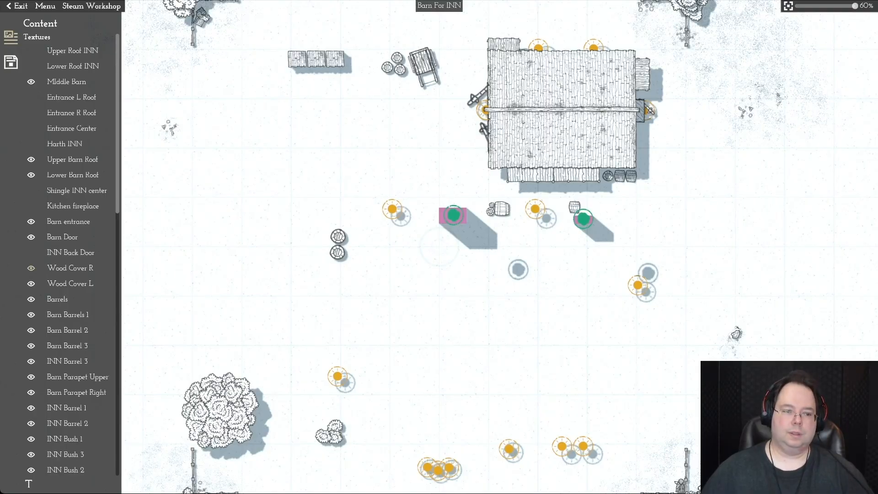
click(31, 269)
click(31, 268)
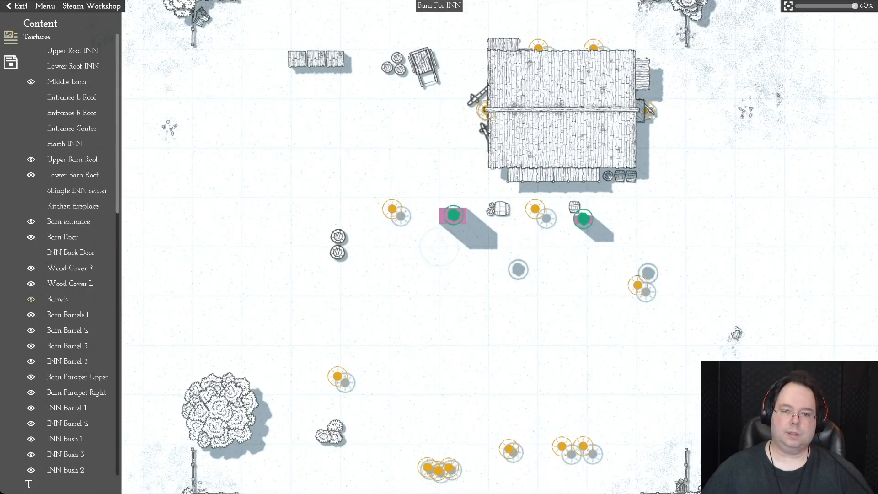
click(31, 299)
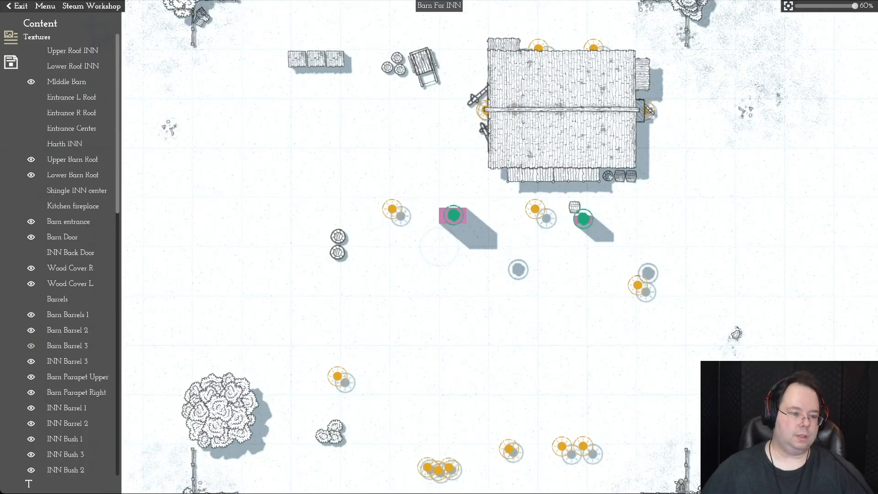
click(31, 362)
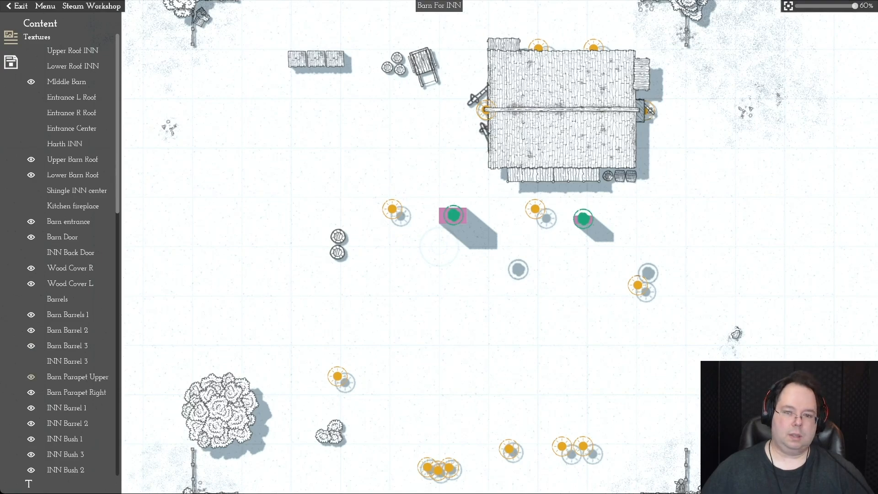
Step: Hide the INN Barrel 1, INN Barrel 2, INN Bush 1, INN Bush 2, INN Bush 3 and Tree 1 textures
click(31, 407)
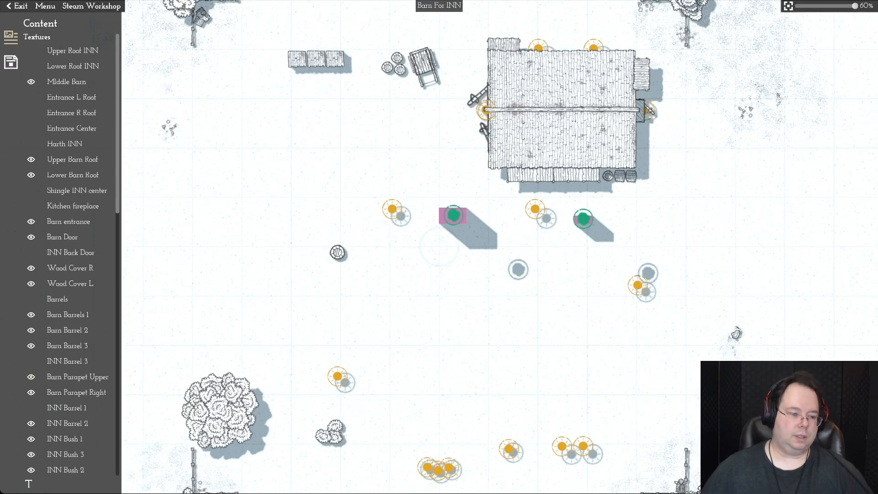
click(31, 423)
click(31, 438)
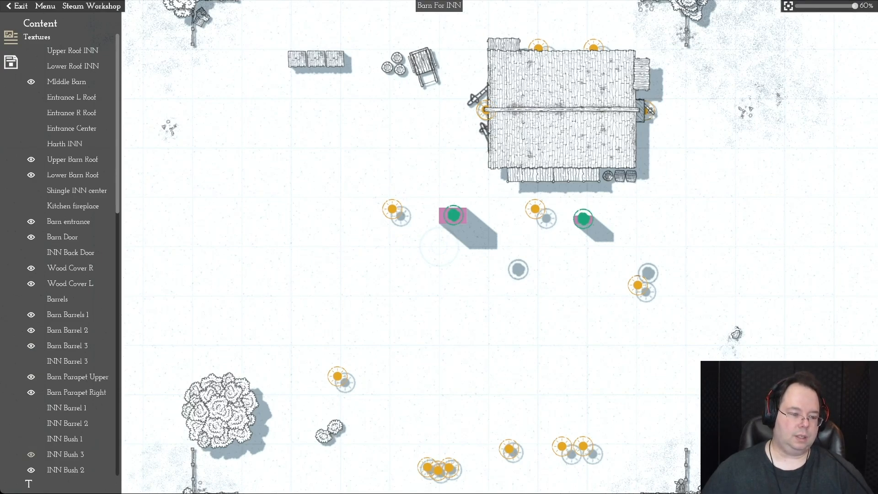
click(31, 455)
click(31, 466)
scroll(68, 449, down, 1)
scroll(69, 256, down, 1)
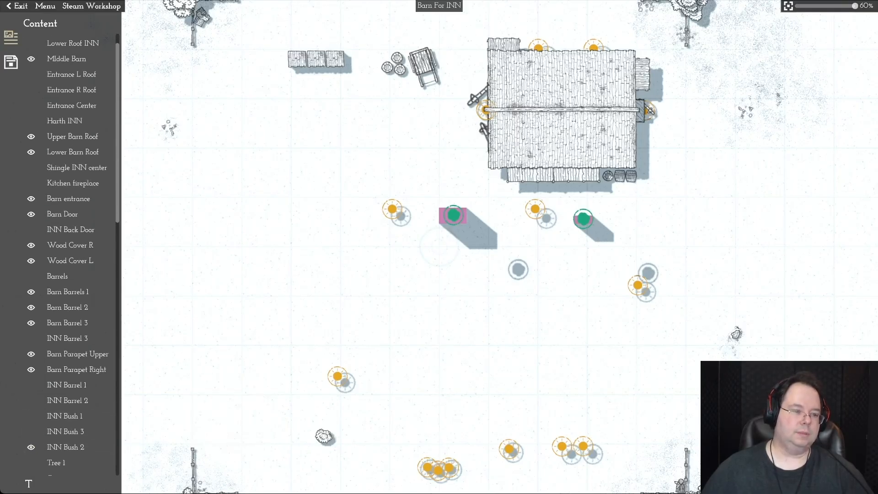
scroll(69, 369, down, 10)
scroll(69, 370, up, 2)
scroll(68, 256, up, 10)
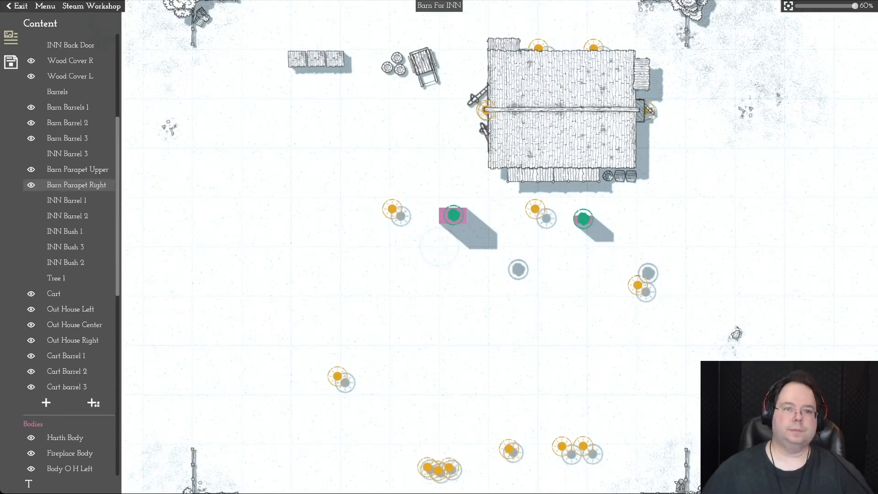
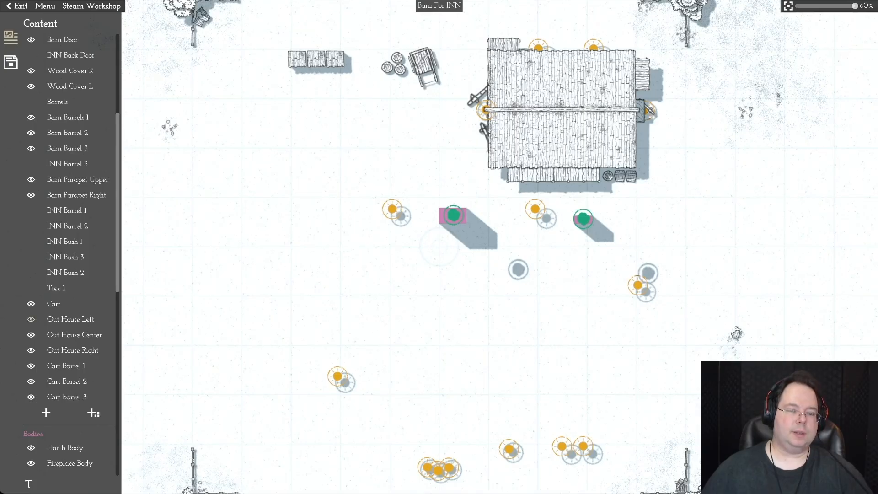
Step: Hide the Out House Left, Out House Center and Out House Right textures
click(30, 319)
click(31, 318)
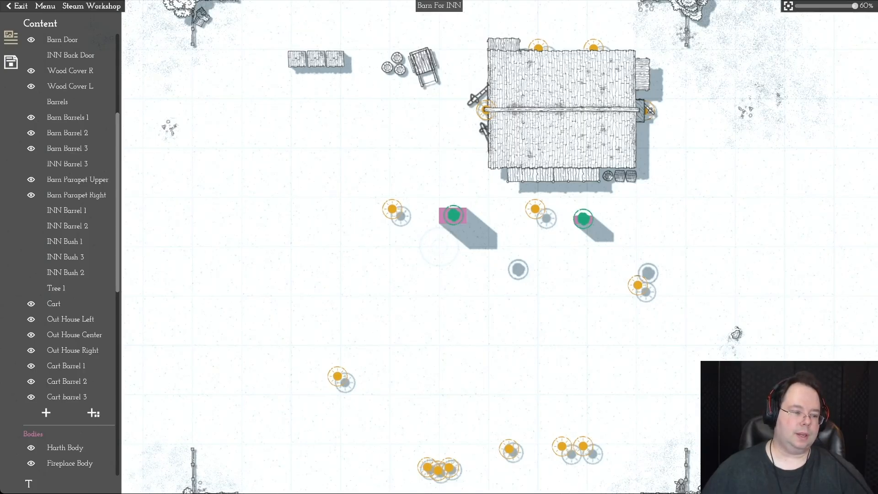
click(31, 319)
click(31, 335)
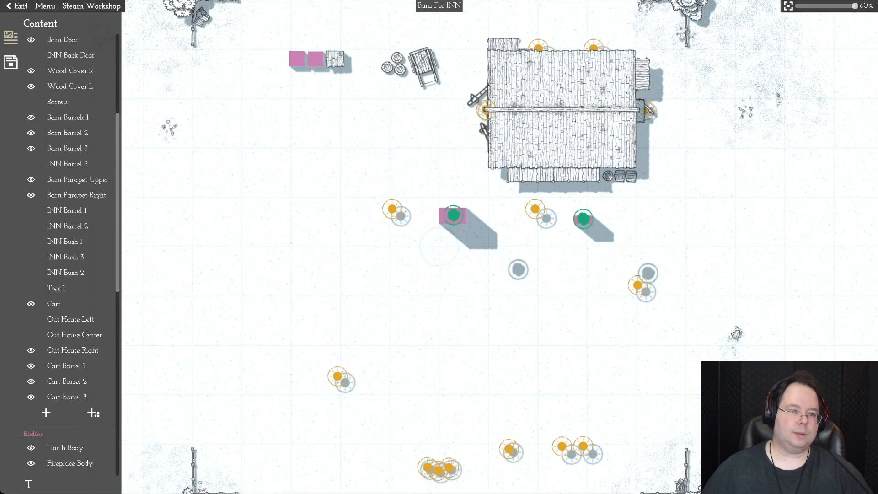
click(31, 350)
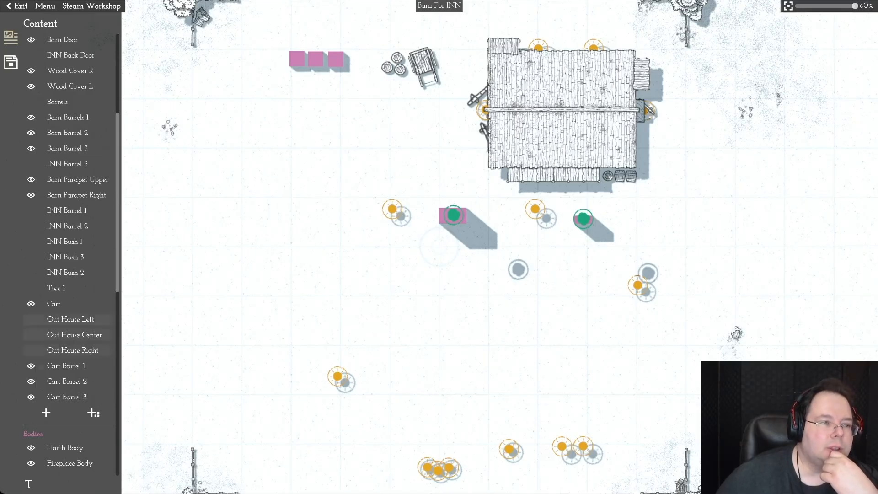
Step: Unhide and delete the Upper Roof INN and Lower Roof INN textures
drag(117, 202, 118, 123)
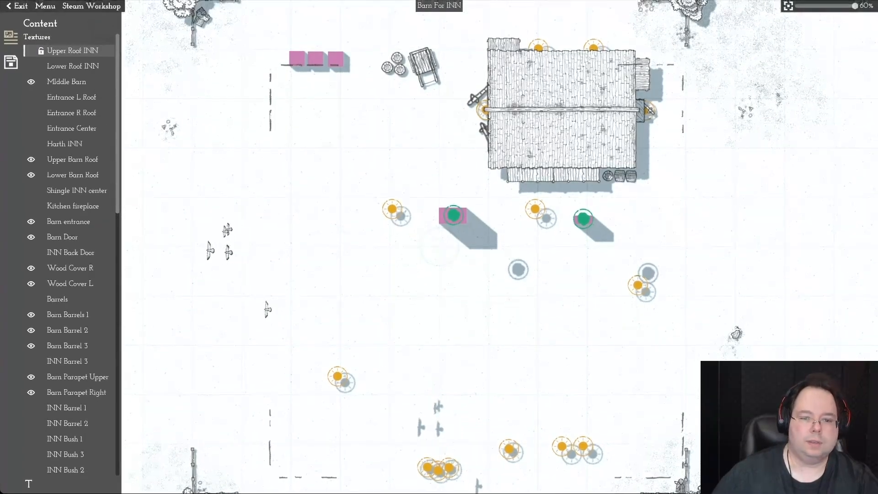
click(32, 51)
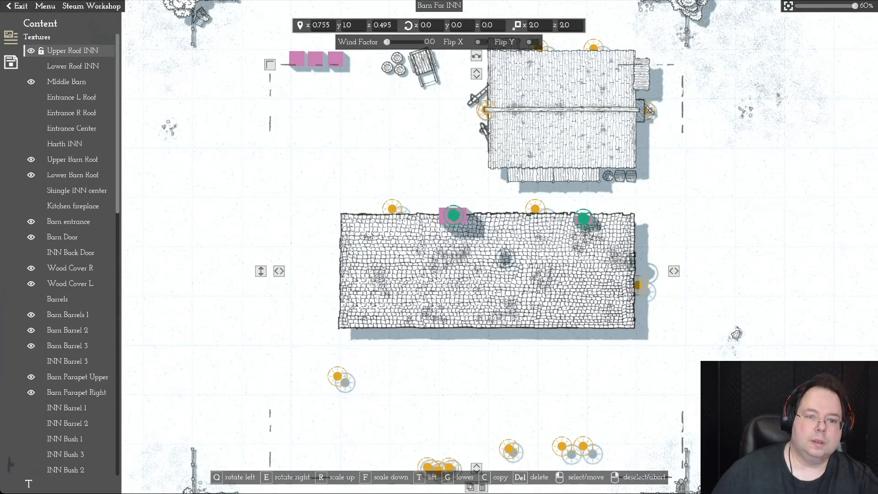
key(Delete)
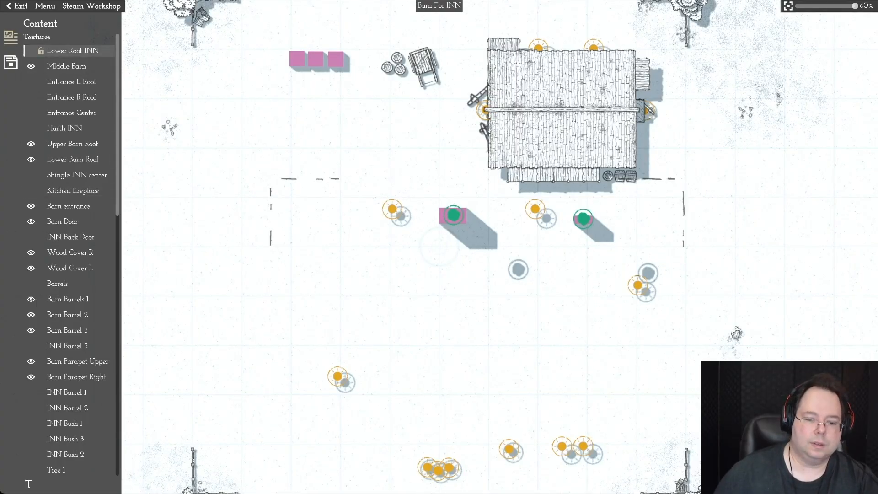
click(73, 51)
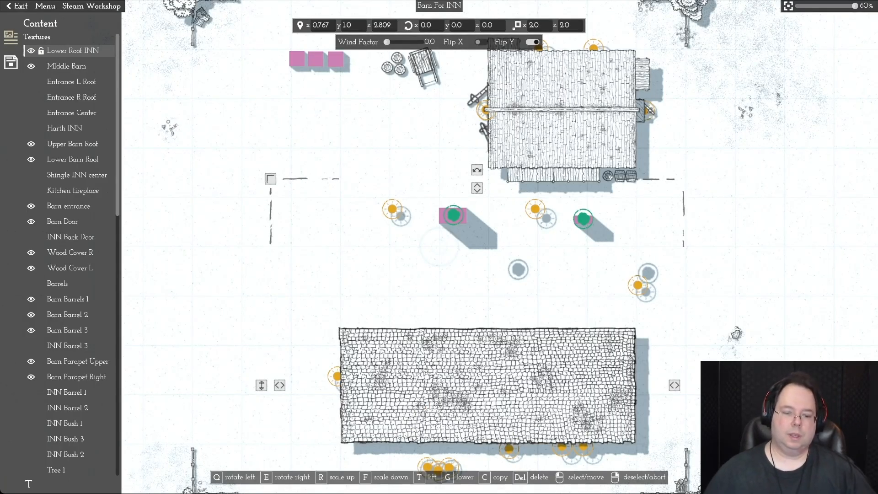
key(s)
key(Delete)
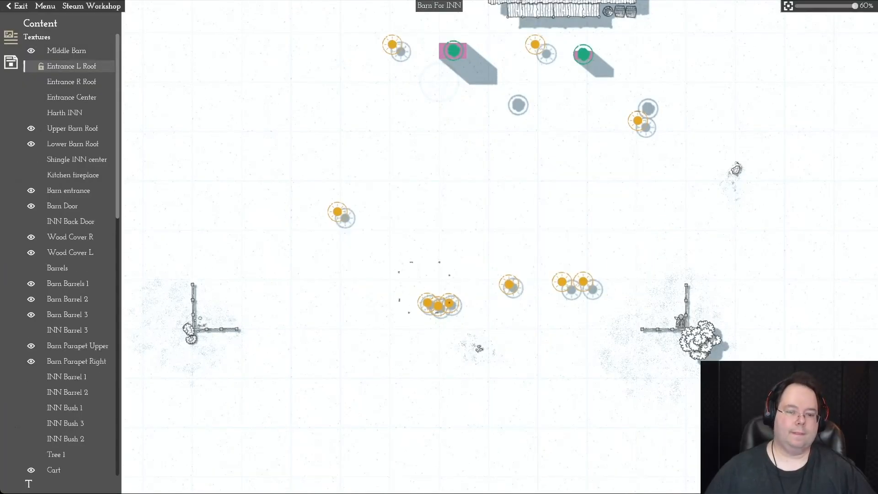
Step: Unhide and delete the Entrance L Roof and Entrance R Roof textures
click(31, 66)
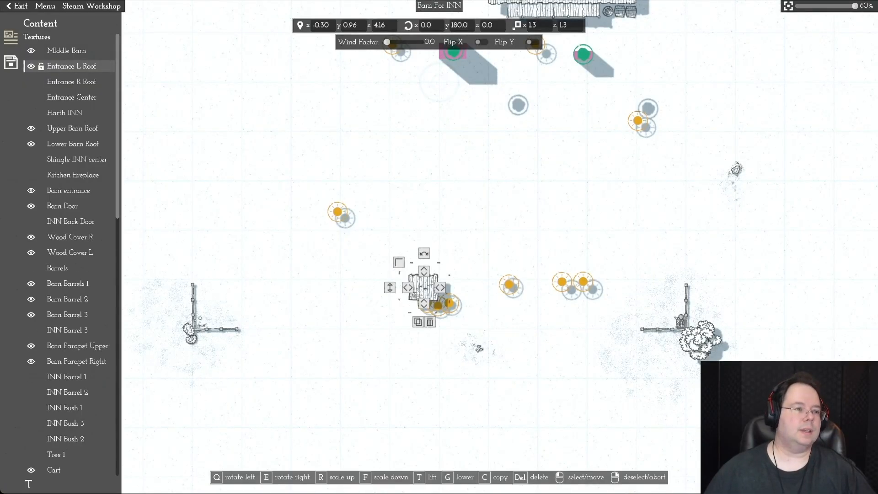
key(Delete)
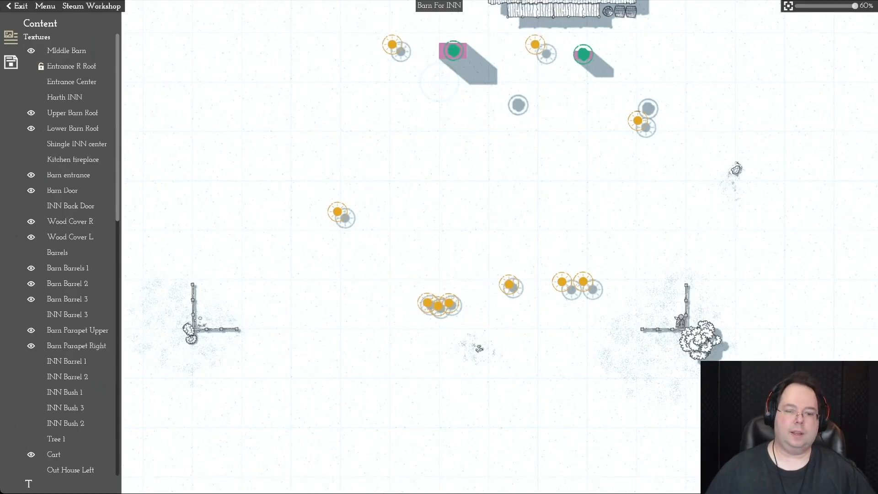
click(31, 67)
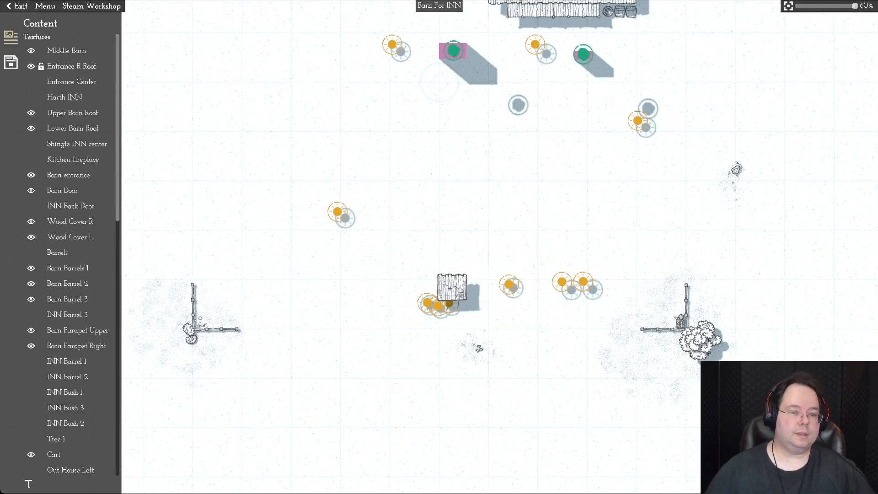
click(72, 66)
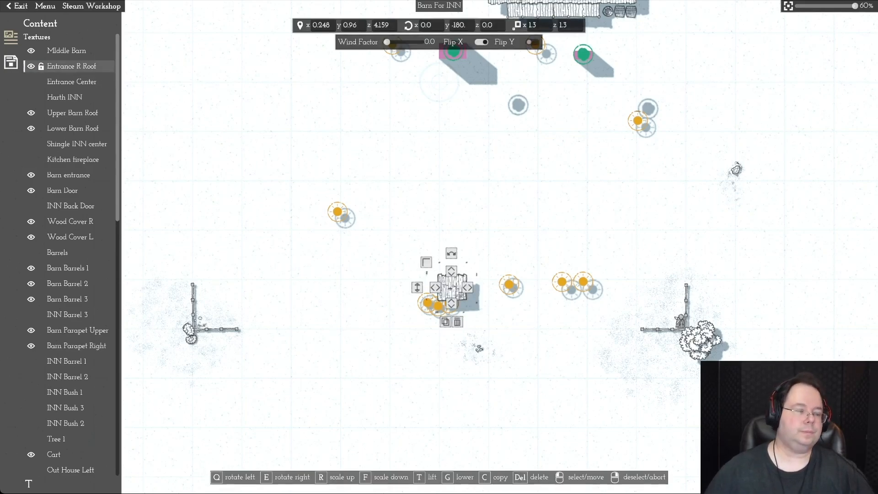
click(457, 321)
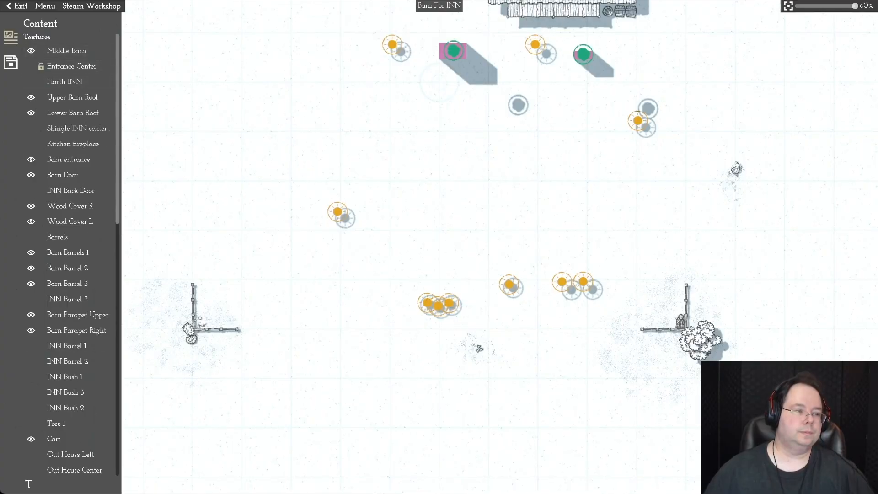
Step: Make the Entrance Center, Harth INN, Shingle INN center, Kitchen fireplace and INN Back Door textures visible again
click(31, 66)
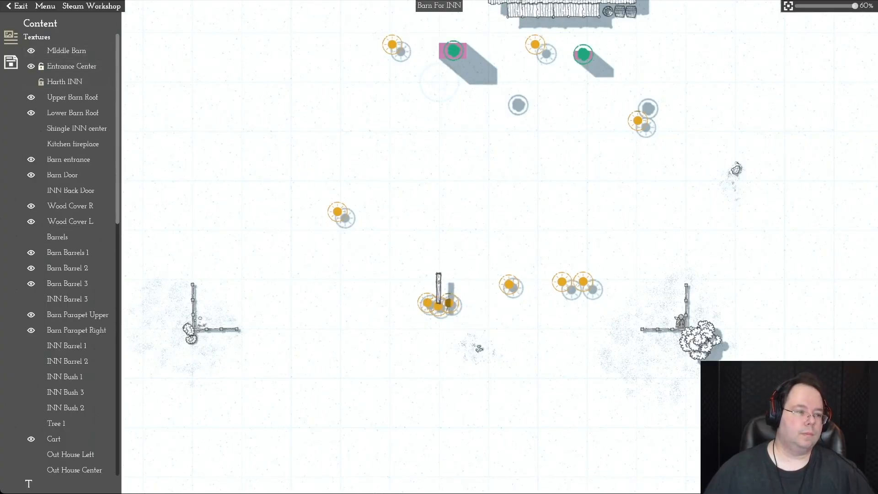
click(31, 81)
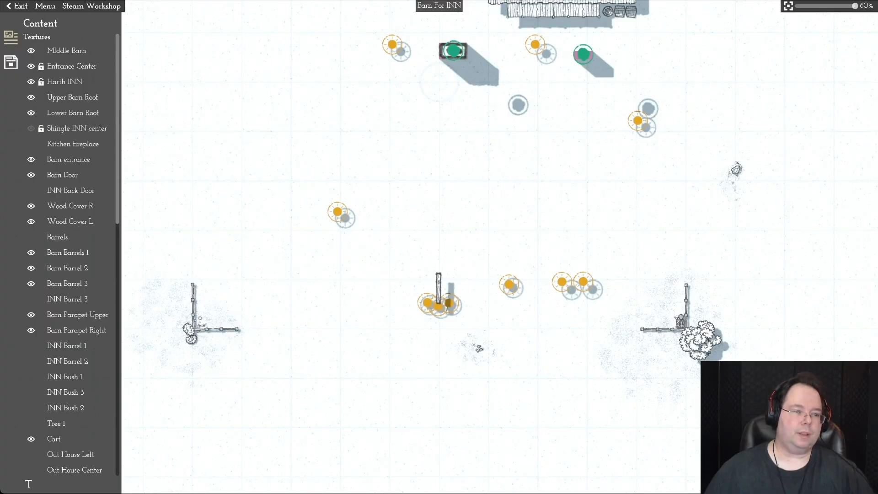
click(31, 128)
click(31, 144)
click(31, 190)
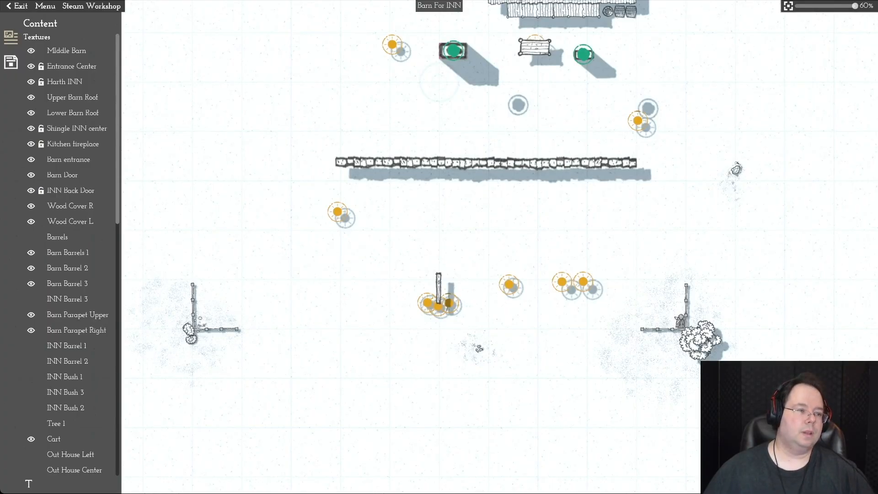
Step: Delete the Entrance Center and Harth INN textures from the asset
click(69, 67)
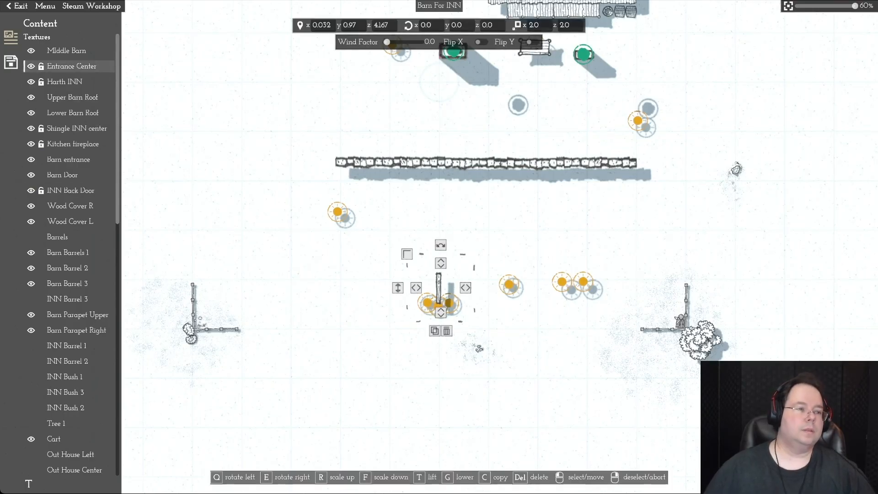
click(447, 331)
click(68, 66)
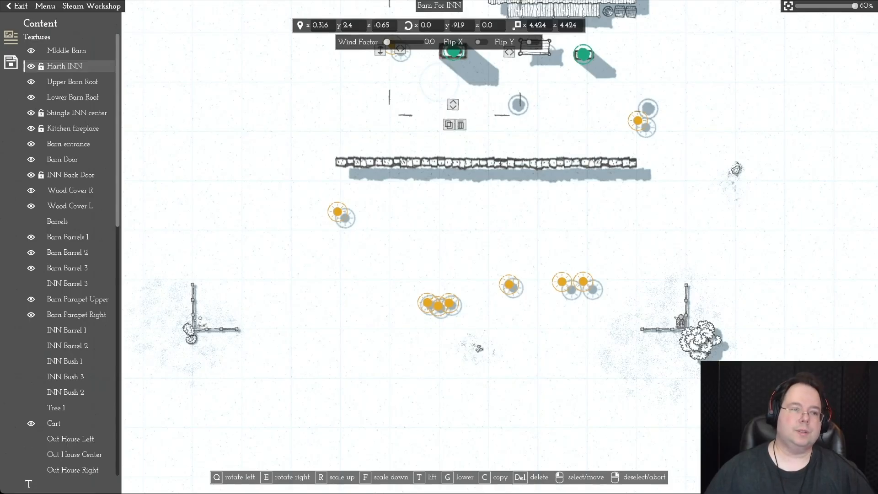
click(460, 124)
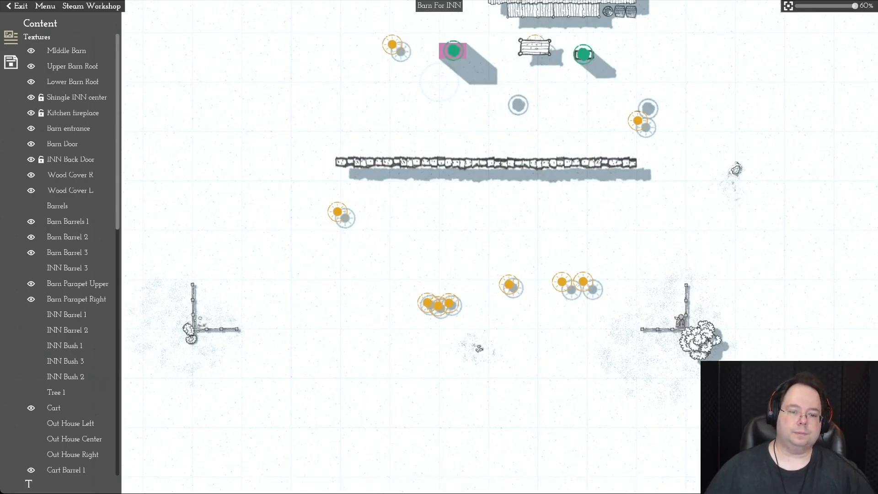
Step: Move the Shingle INN center texture up towards the barn, to about x 0.972 and z 0.048
click(77, 97)
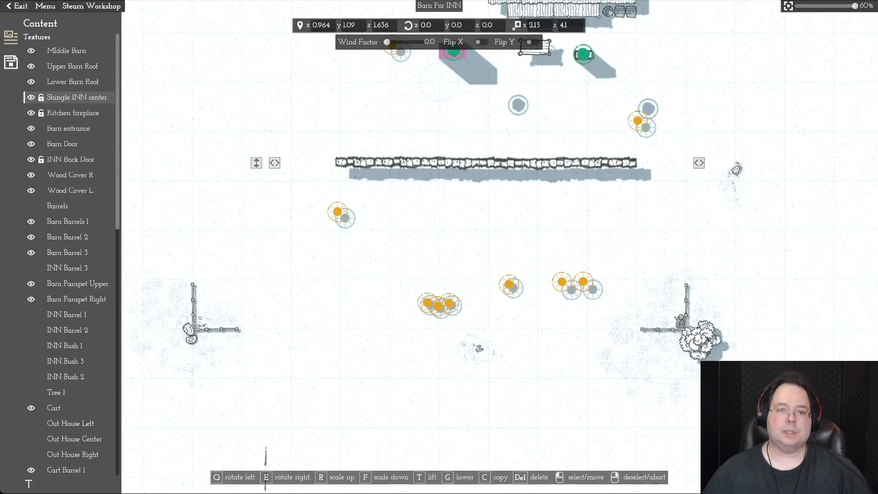
key(w)
key(w)
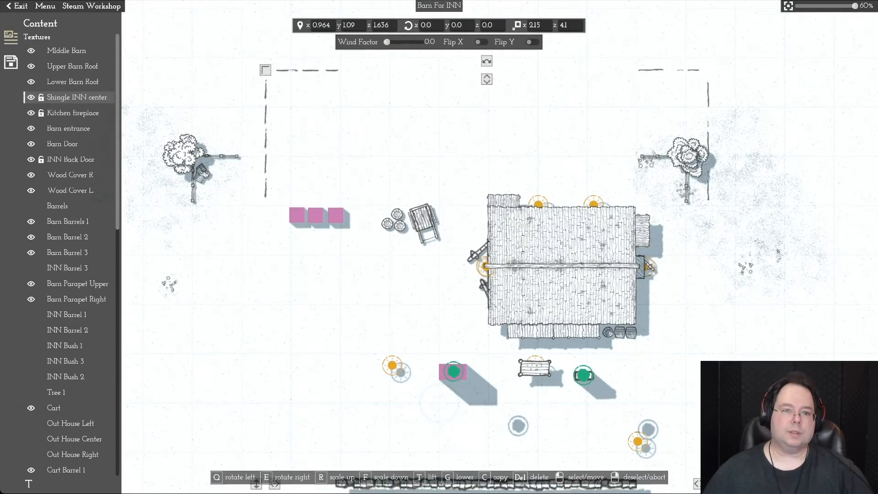
key(d)
key(w)
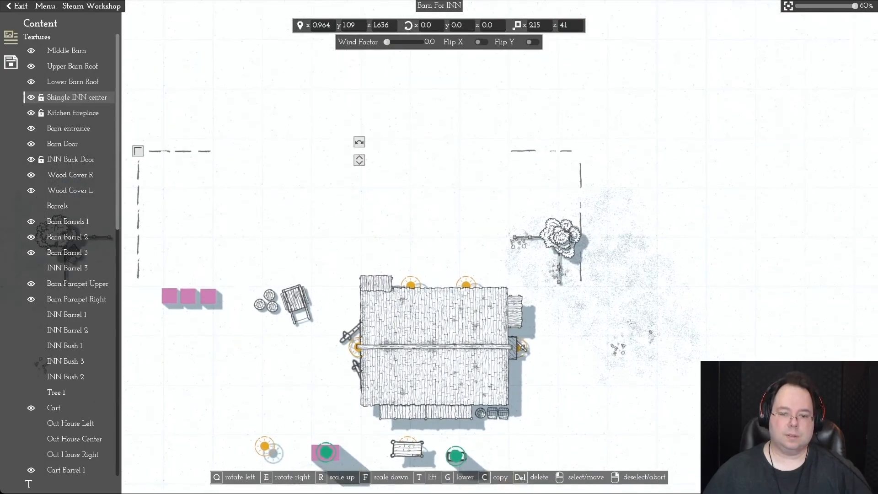
key(s)
key(s)
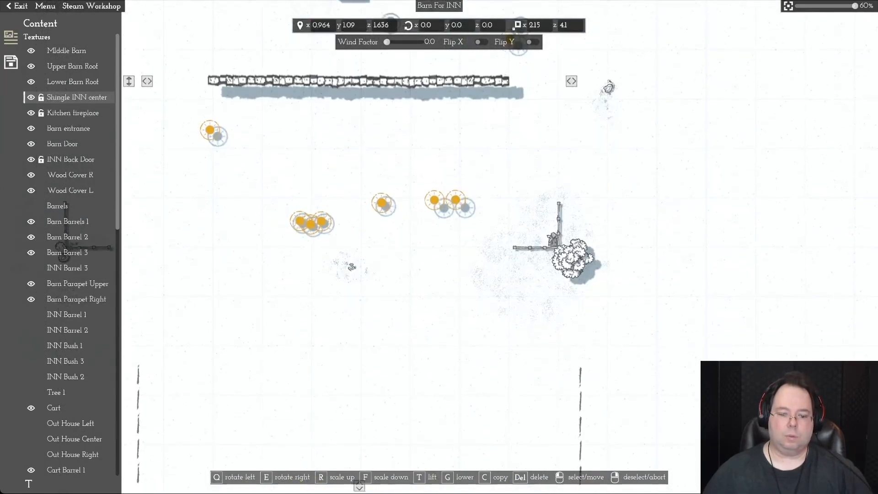
key(a)
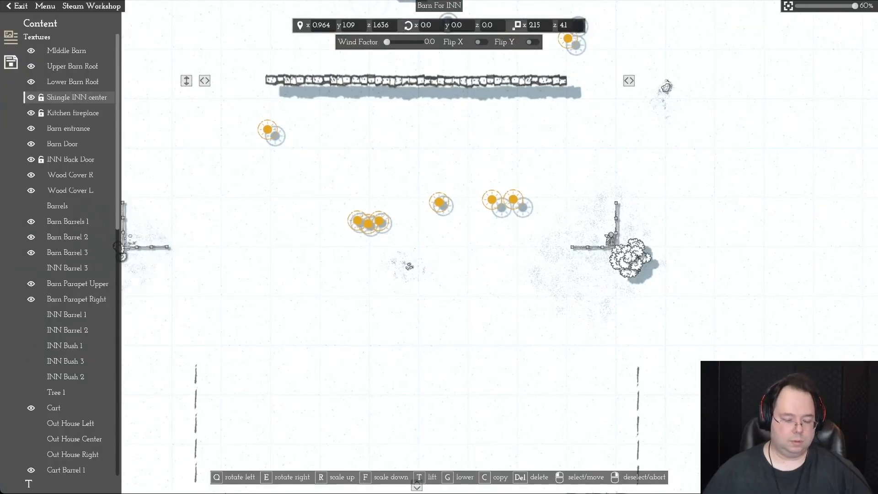
drag(416, 257, 417, 178)
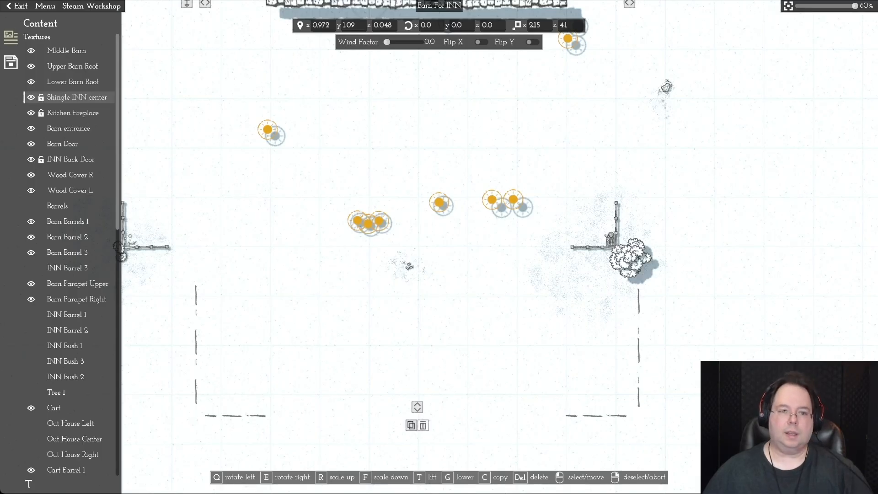
key(w)
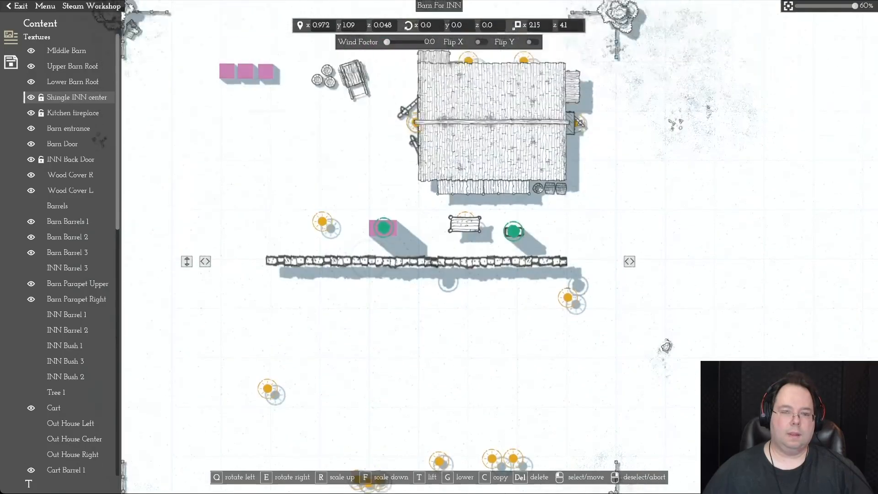
Step: Delete the Shingle INN center, Kitchen fireplace and INN Back Door textures from the asset
key(s)
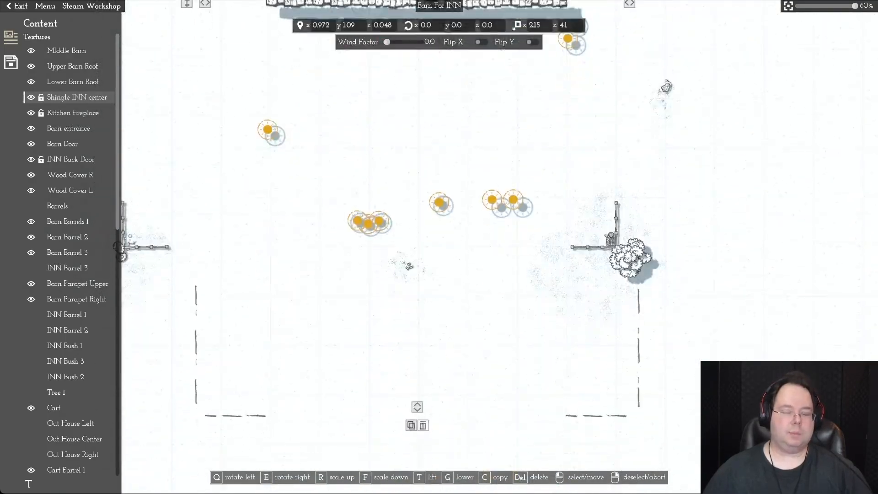
key(Delete)
scroll(439, 247, up, 1)
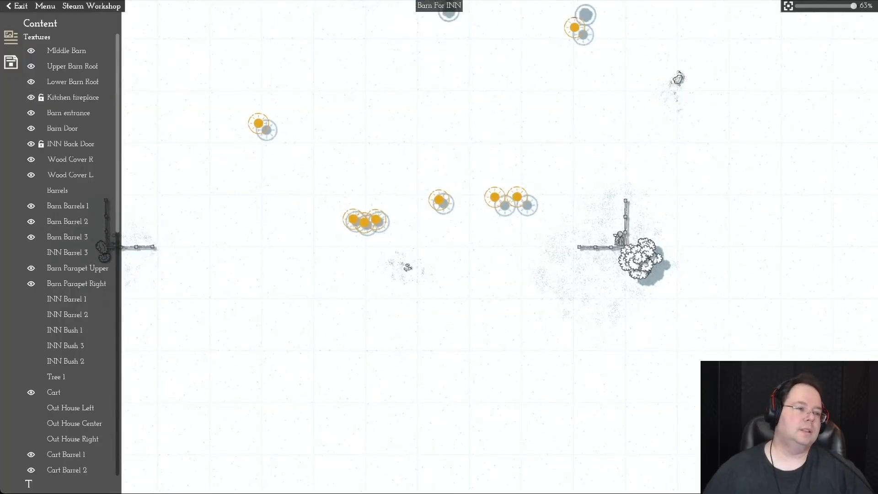
click(73, 97)
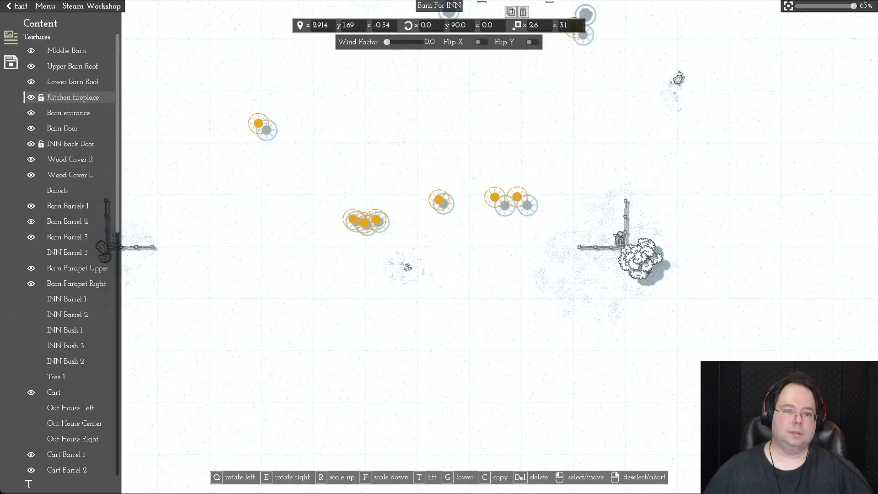
key(w)
key(s)
key(Delete)
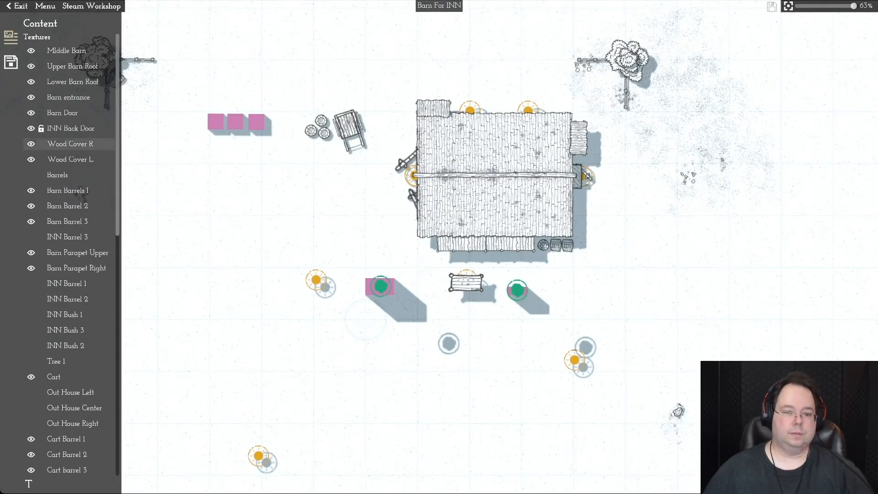
click(69, 129)
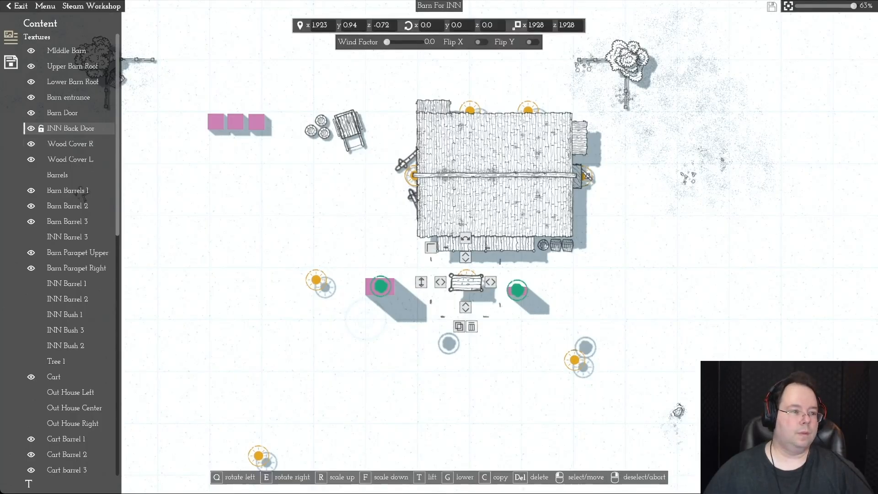
click(472, 326)
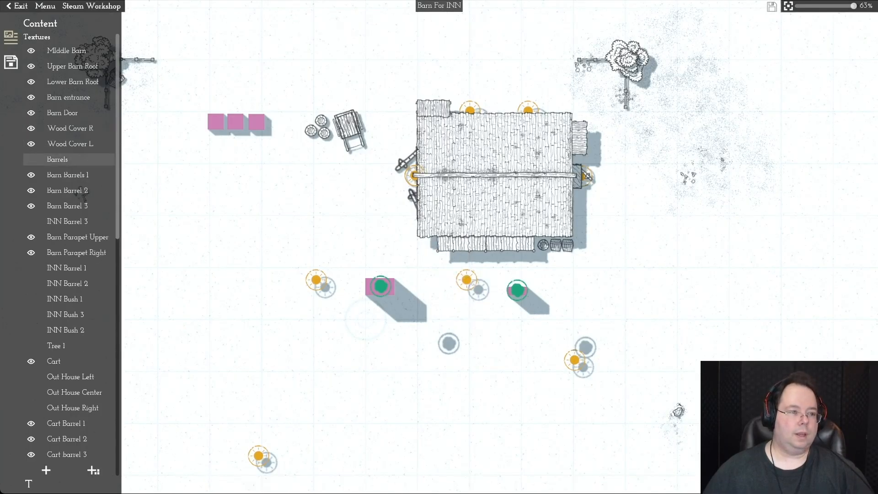
Step: Unhide and delete the Barrels and INN Barrel 3 textures
mouse_move(41, 160)
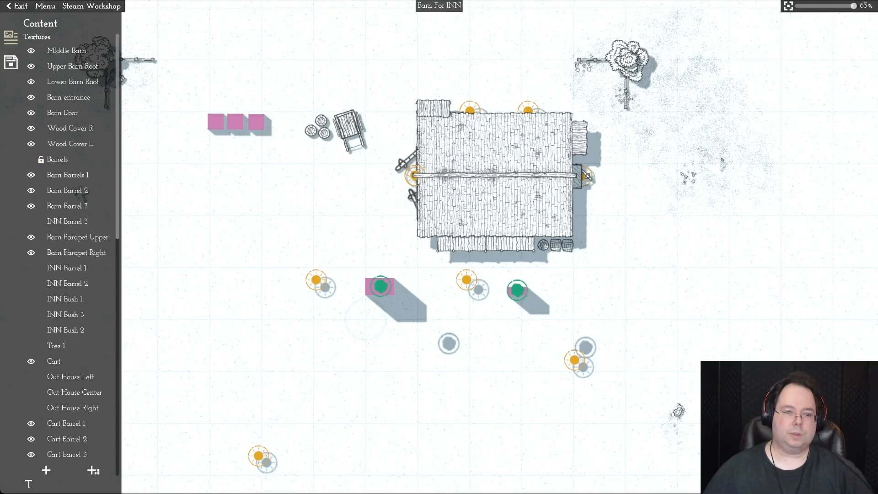
click(31, 159)
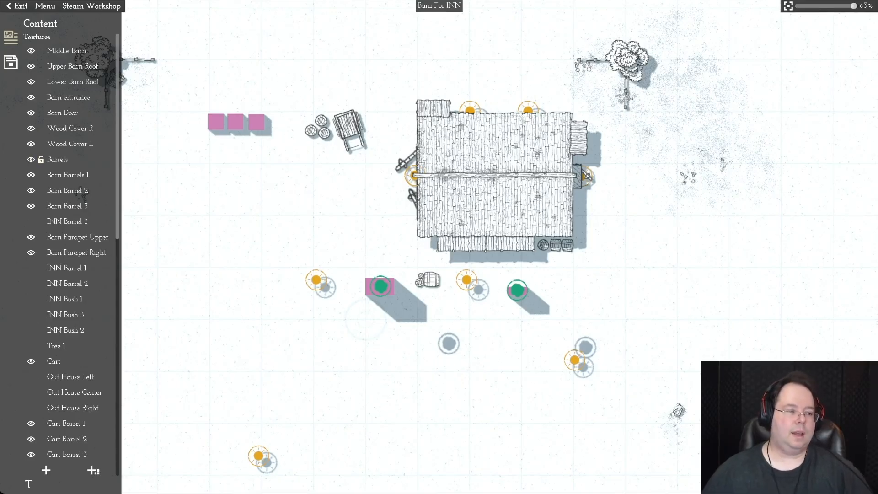
click(58, 159)
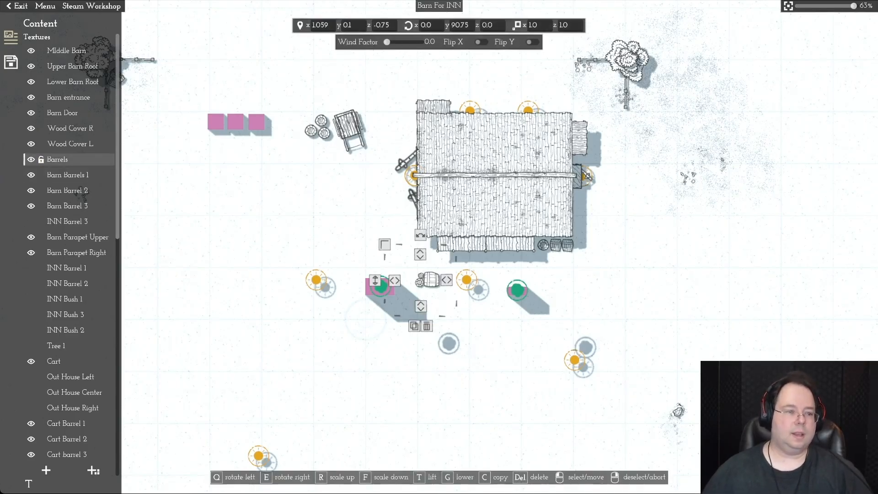
key(Delete)
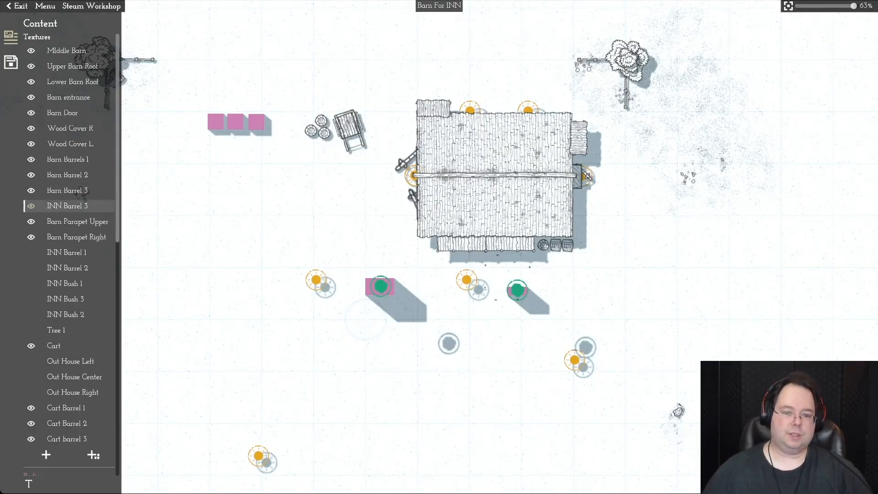
click(66, 206)
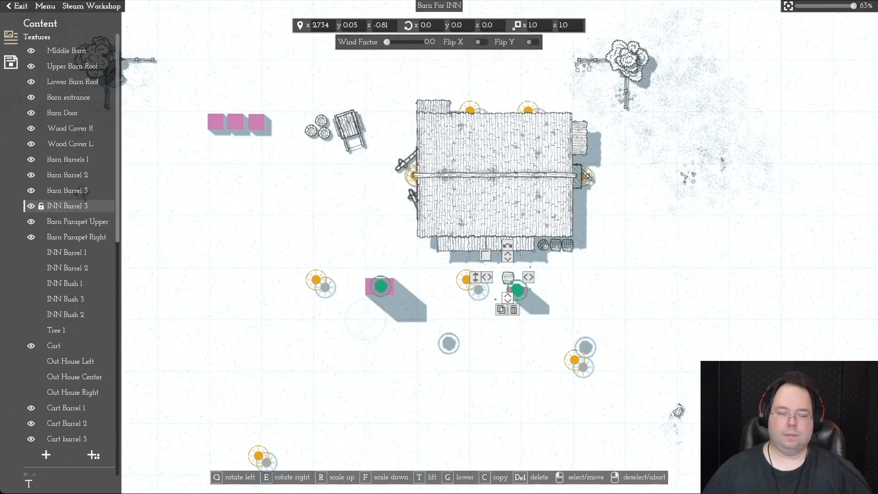
key(Delete)
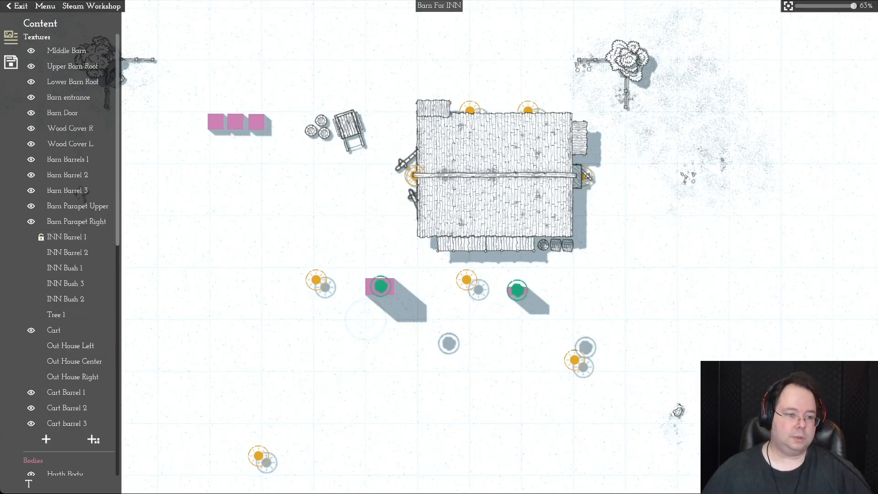
Step: Unhide and delete the INN Barrel 1 and INN Barrel 2 textures
click(32, 237)
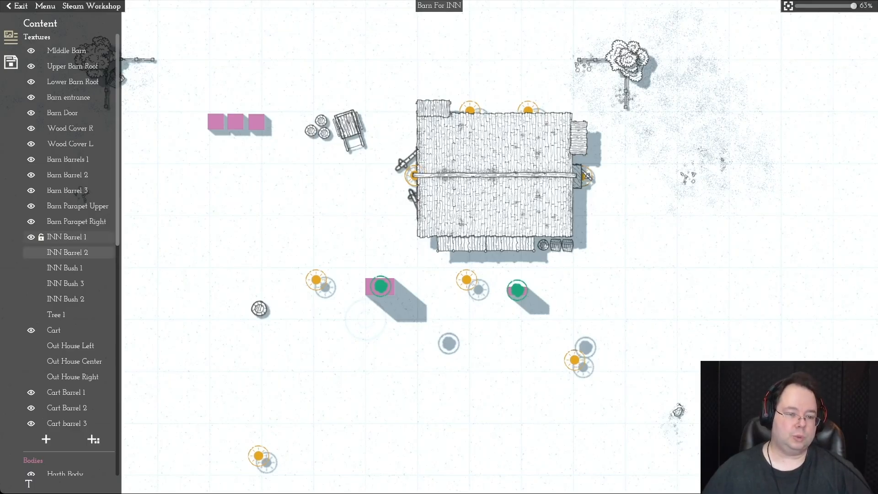
click(67, 237)
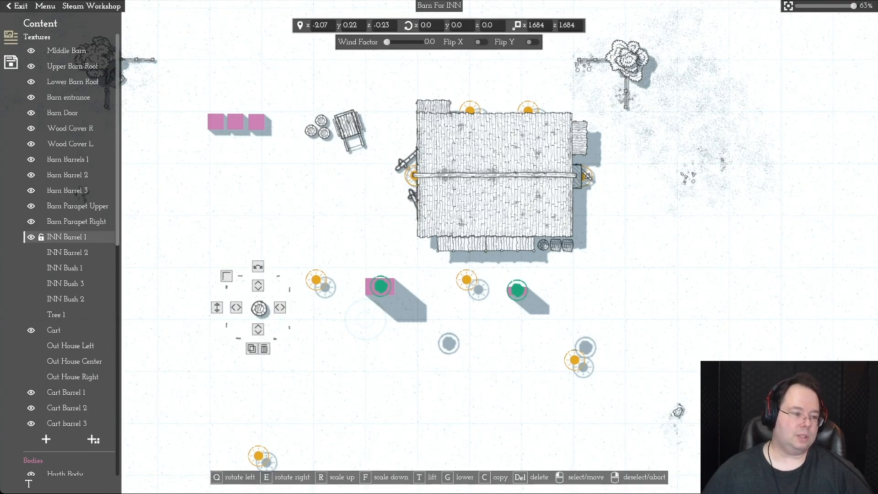
click(264, 348)
click(31, 237)
click(67, 237)
click(263, 365)
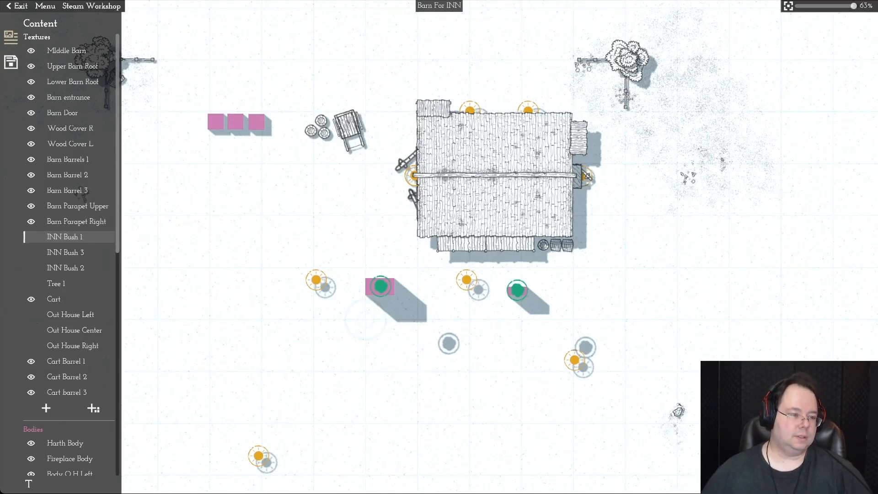
Step: Make the INN Bush 1 texture visible and delete it from the asset
click(41, 237)
click(31, 237)
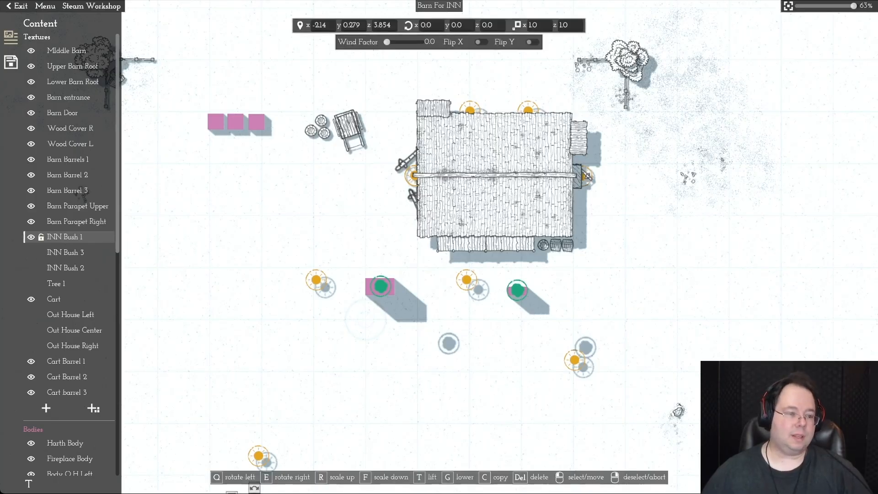
right_click(65, 237)
click(65, 237)
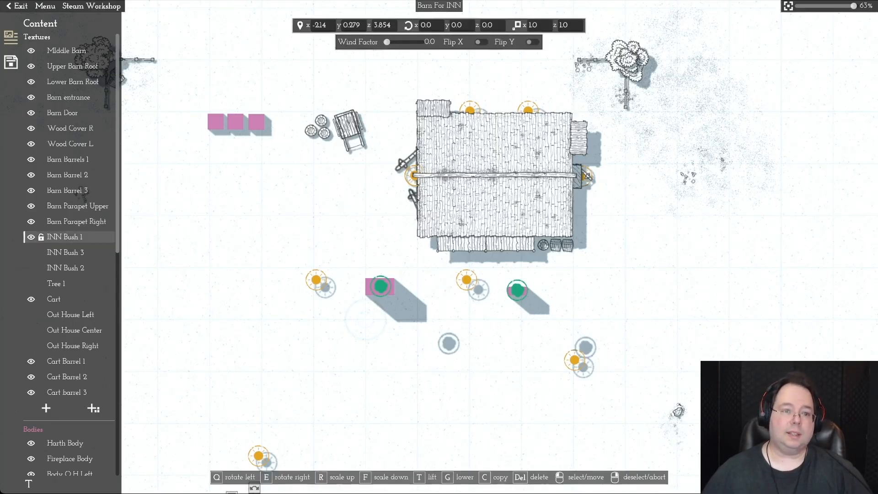
key(s)
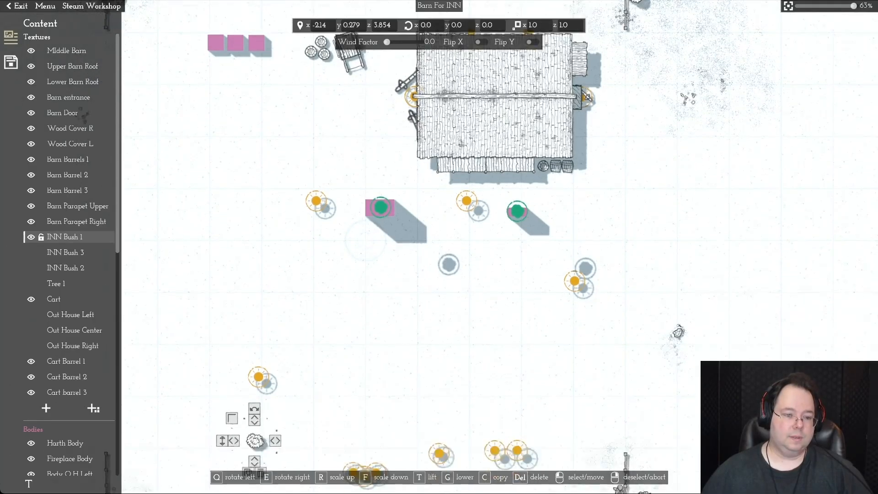
key(Delete)
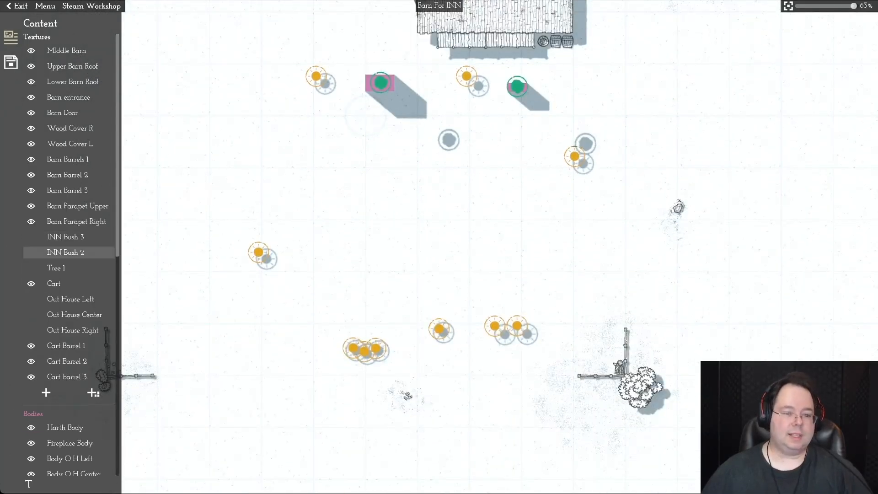
Step: Unhide and delete the INN Bush 3 and INN Bush 2 textures
scroll(69, 220, down, 1)
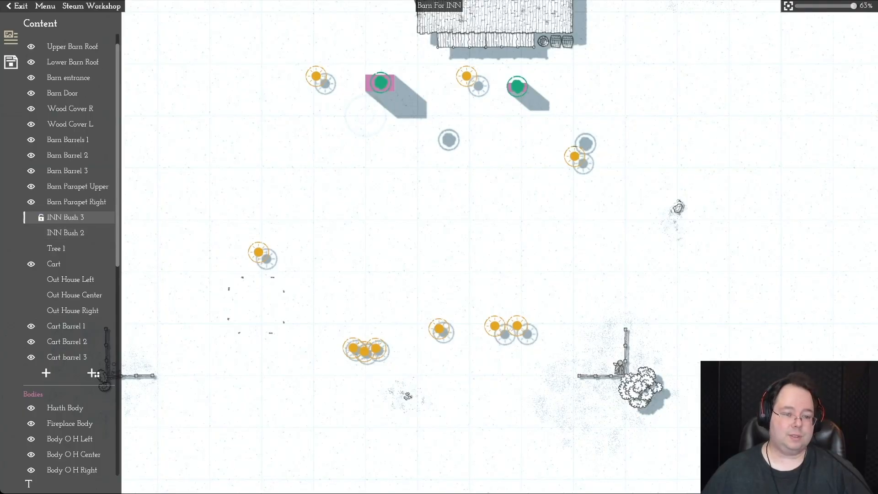
click(31, 217)
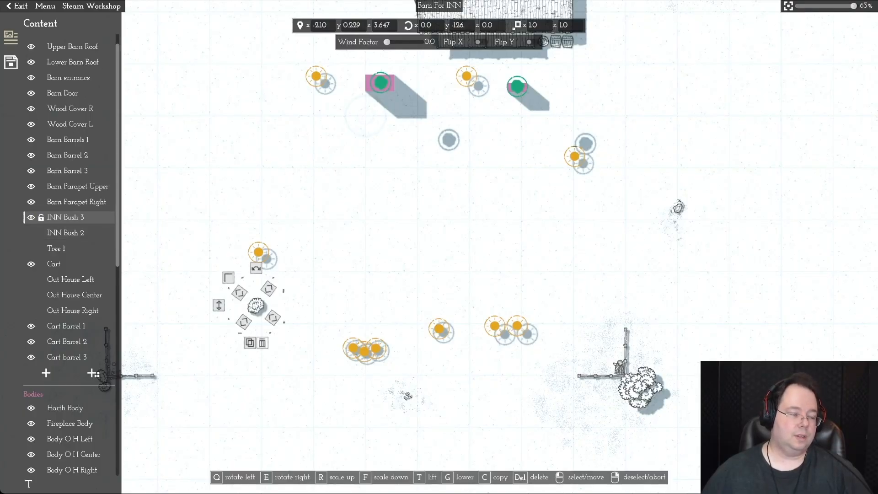
click(262, 342)
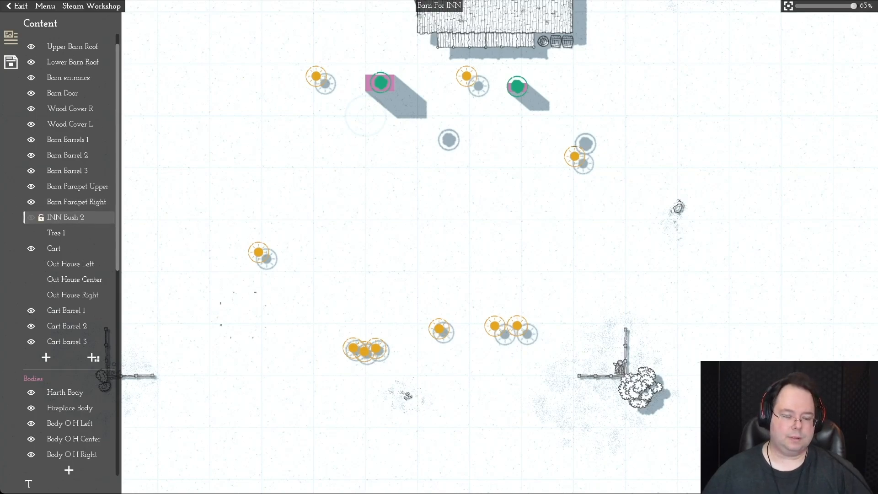
click(31, 217)
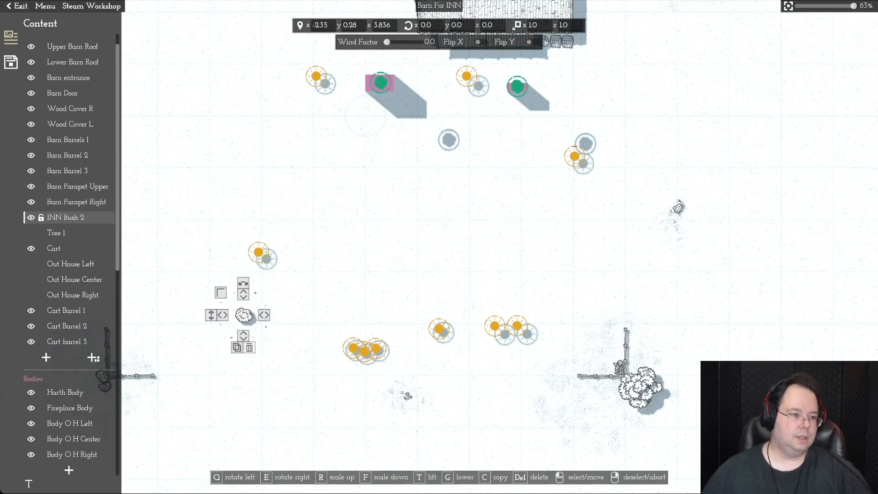
click(249, 348)
Step: Make the Tree 1 texture visible and delete it from the asset
click(56, 217)
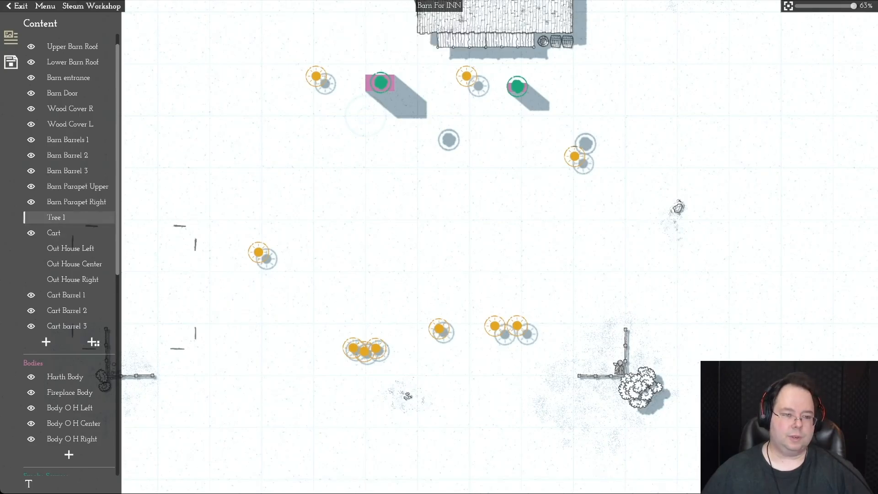
key(a)
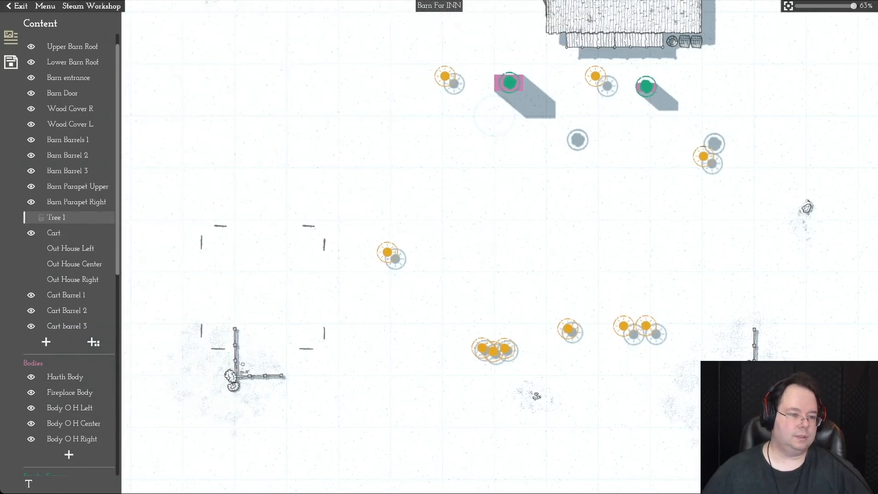
click(31, 217)
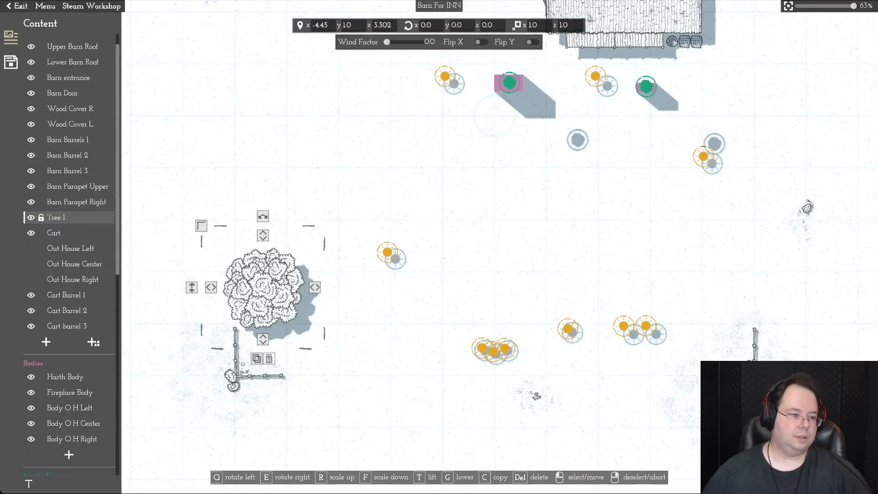
click(269, 359)
Step: Make the Out House Left texture visible and delete it from the asset
click(70, 233)
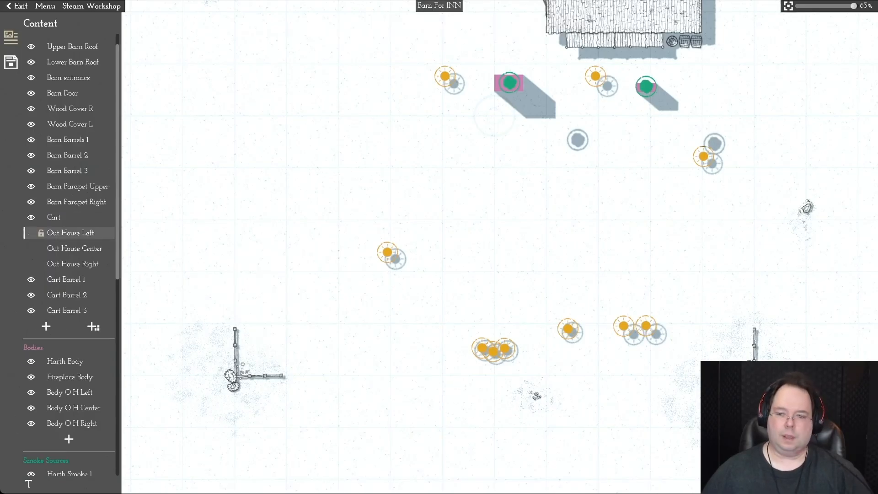
click(31, 233)
key(d)
key(w)
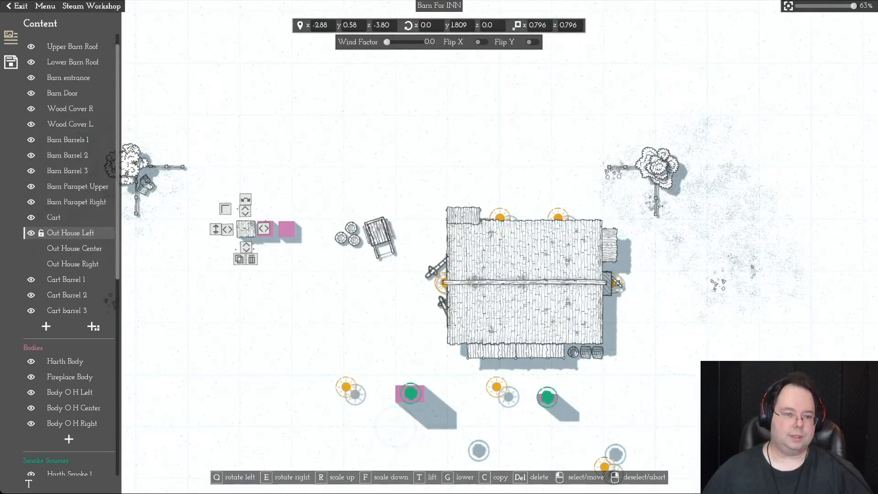
key(a)
key(s)
click(281, 243)
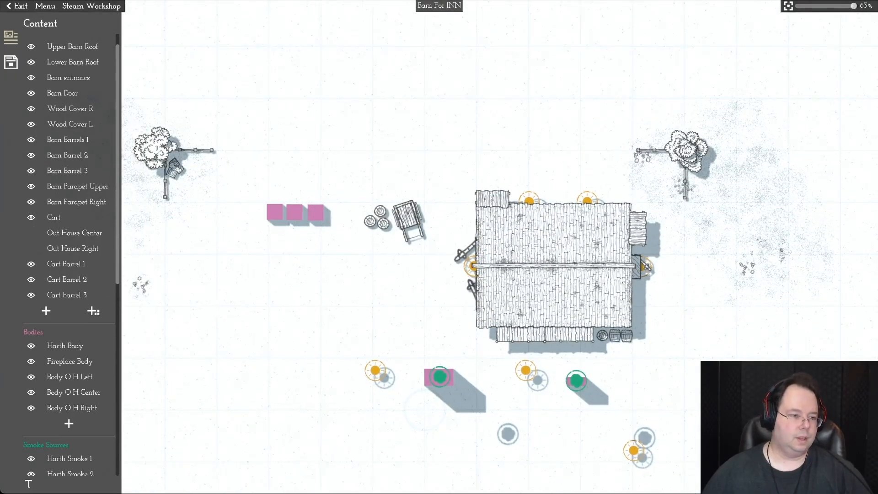
Step: Unhide and delete the Out House Center and Out House Right textures
click(74, 233)
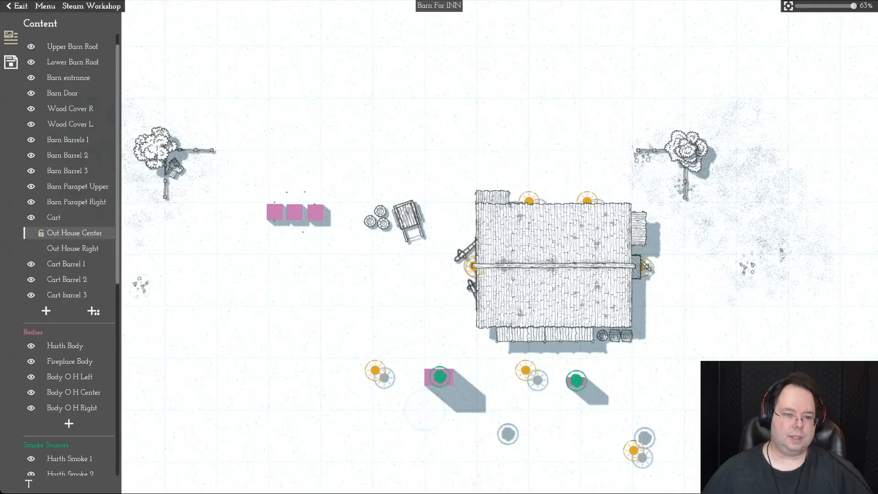
key(Delete)
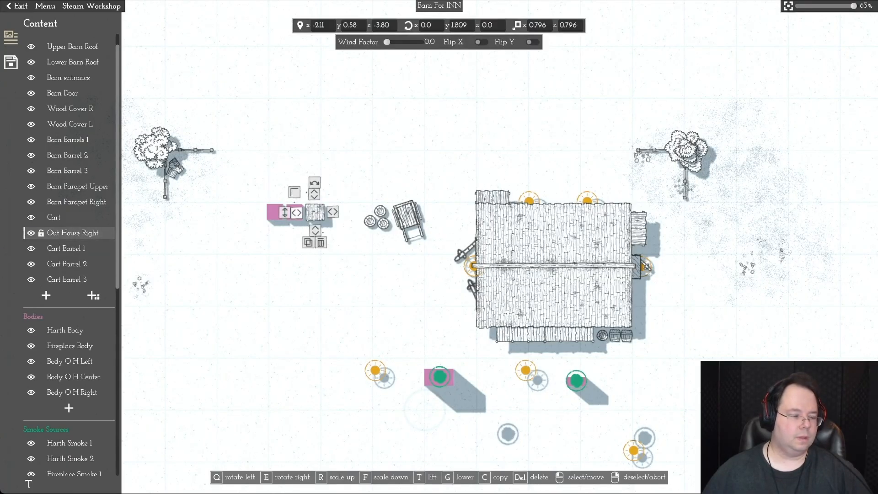
key(Delete)
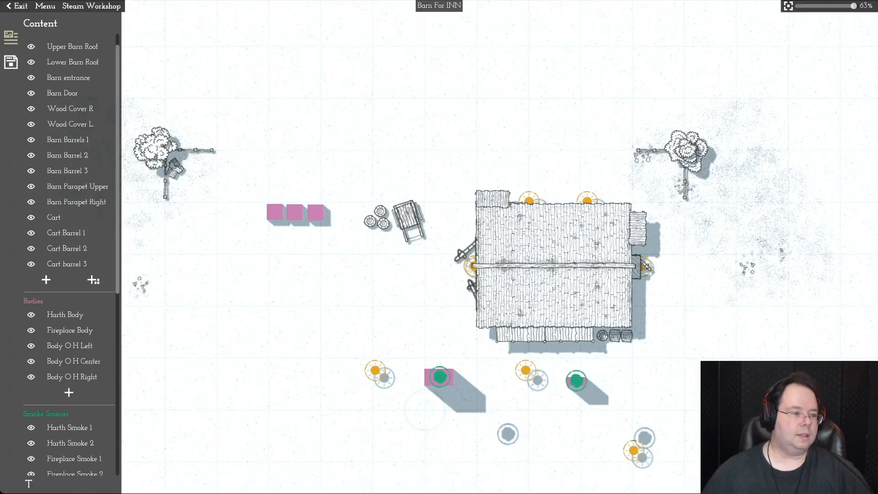
Step: Delete the Body O H Left body that belonged to the removed outhouse
scroll(69, 256, down, 6)
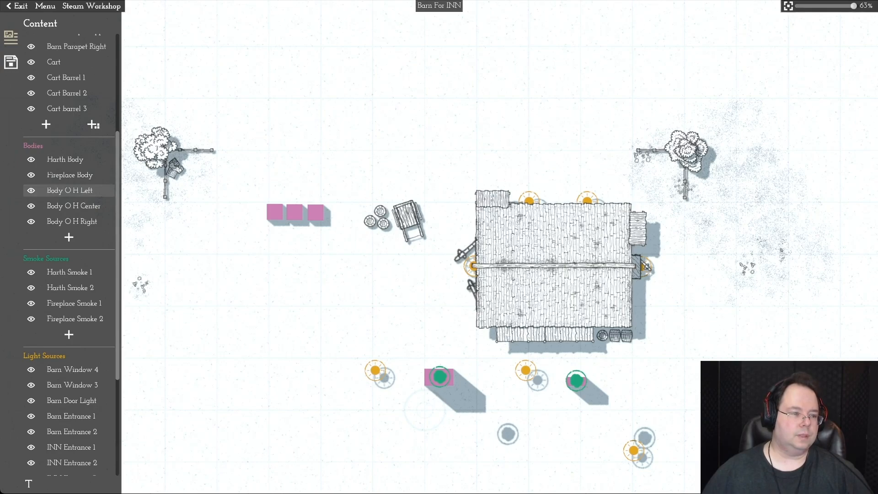
click(68, 191)
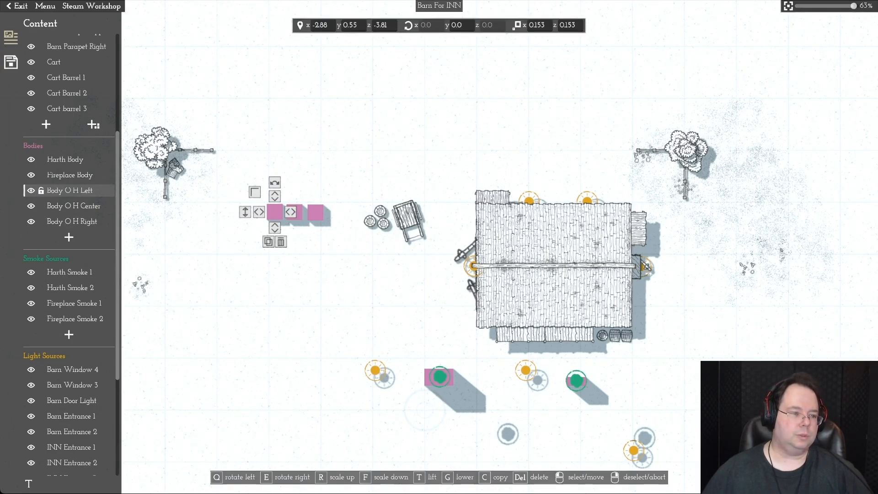
click(281, 242)
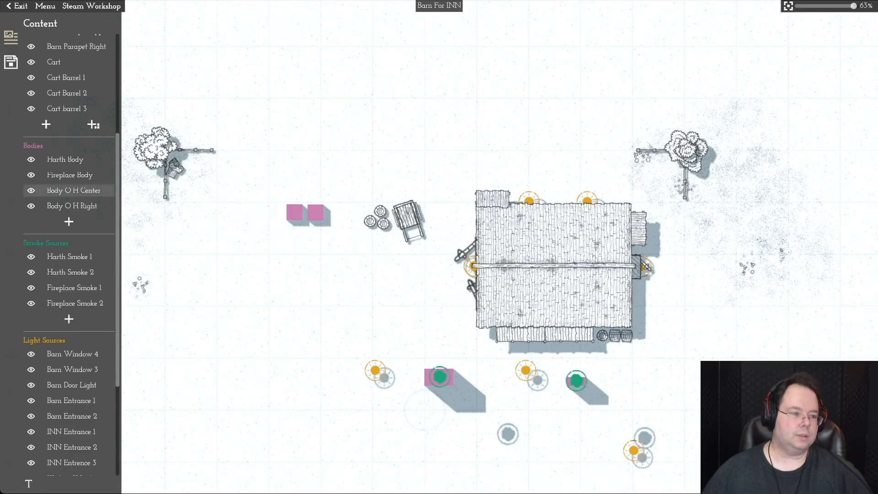
Step: Delete the Body O H Center and Body O H Right bodies from the asset
click(69, 190)
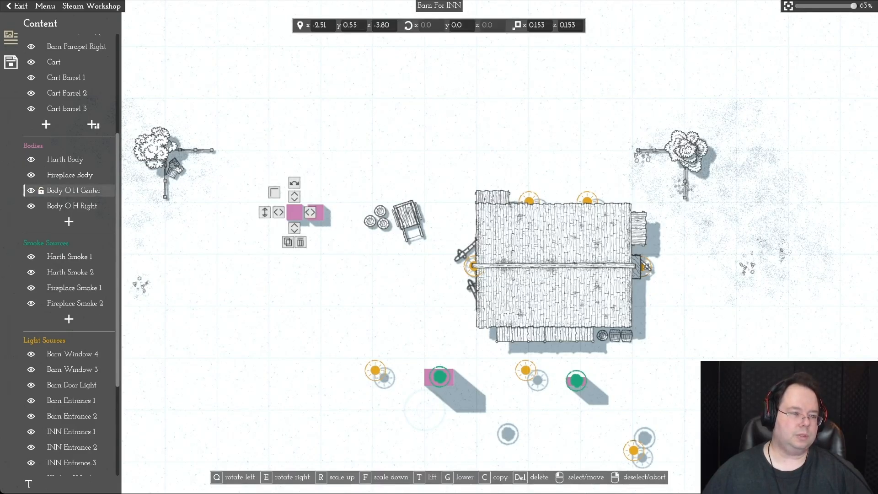
click(300, 242)
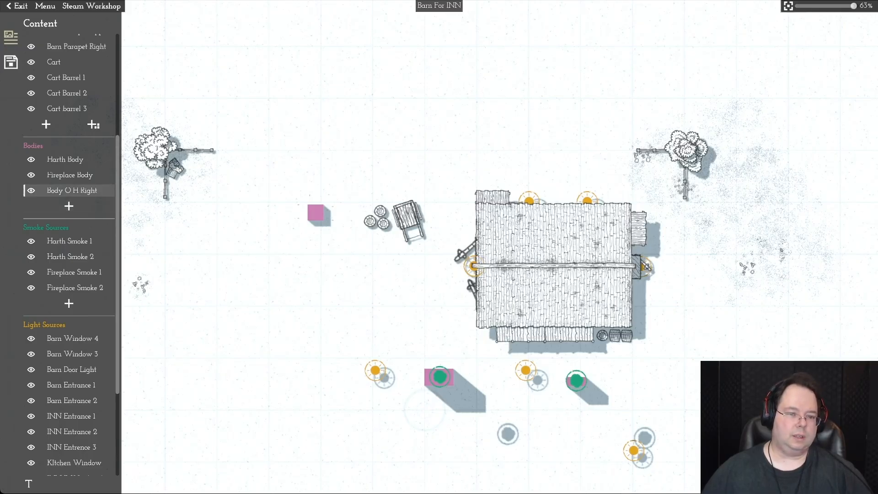
click(68, 190)
click(321, 242)
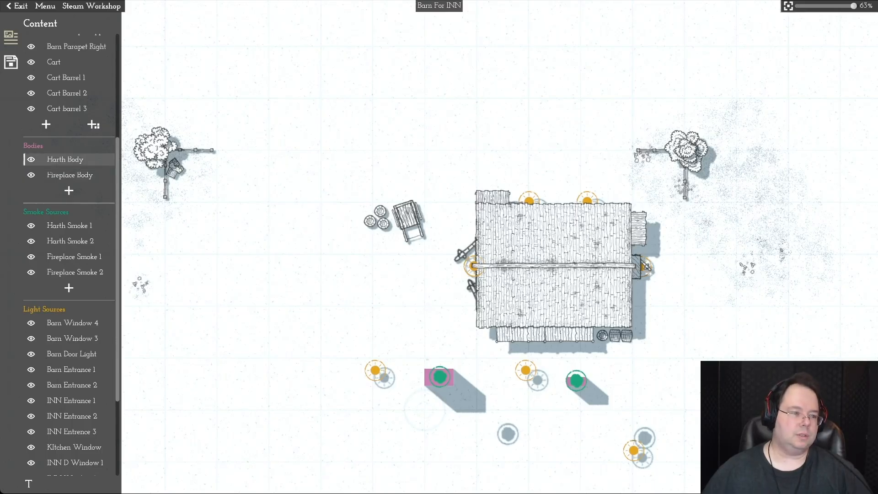
Step: Delete the Harth Body and Fireplace Body from the asset
click(65, 160)
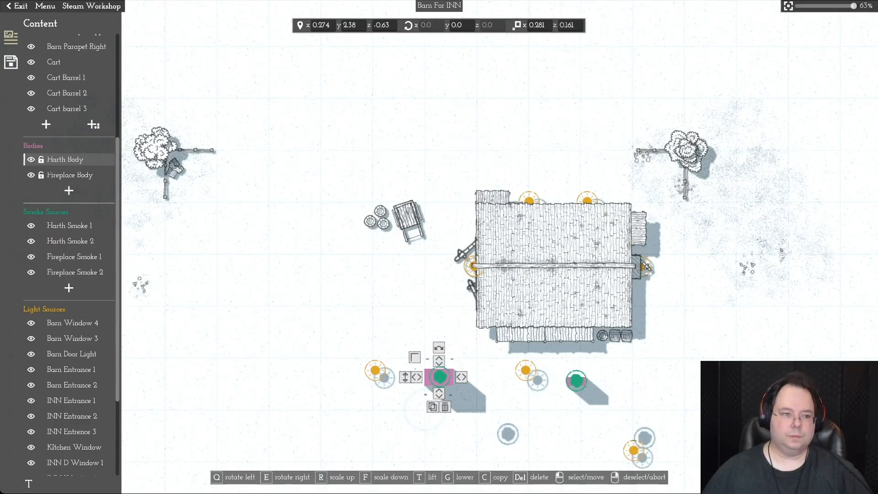
click(445, 406)
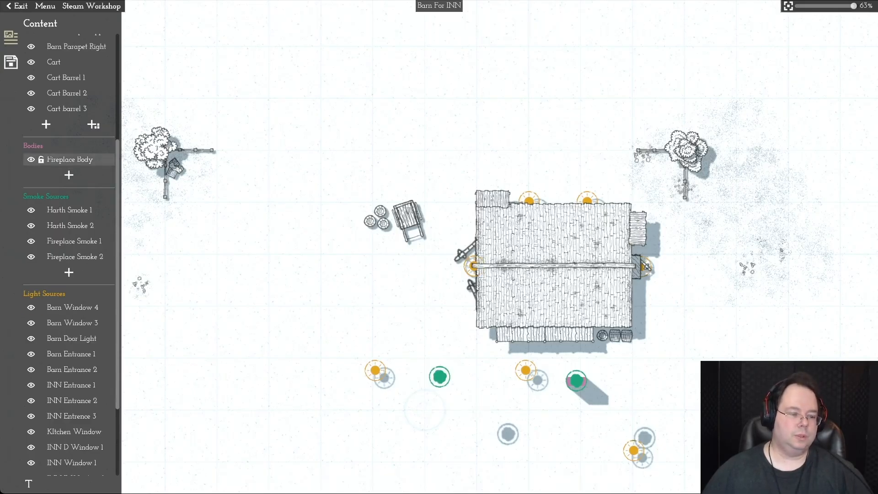
click(69, 159)
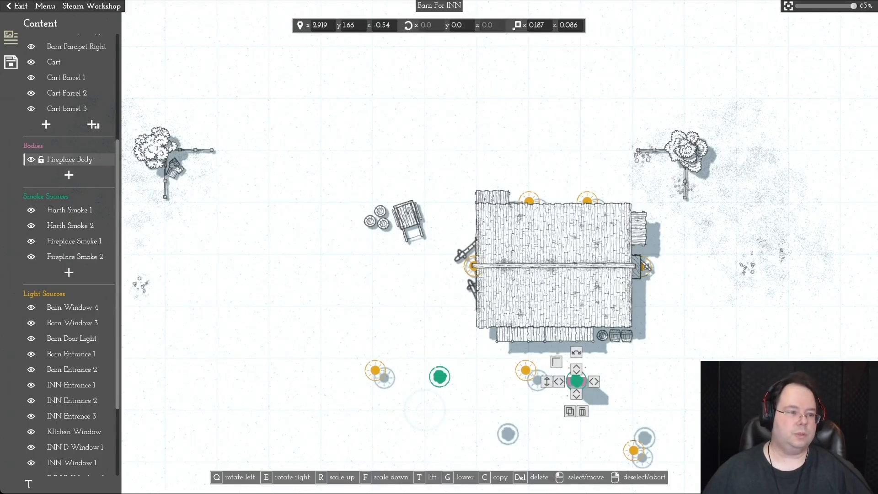
click(582, 411)
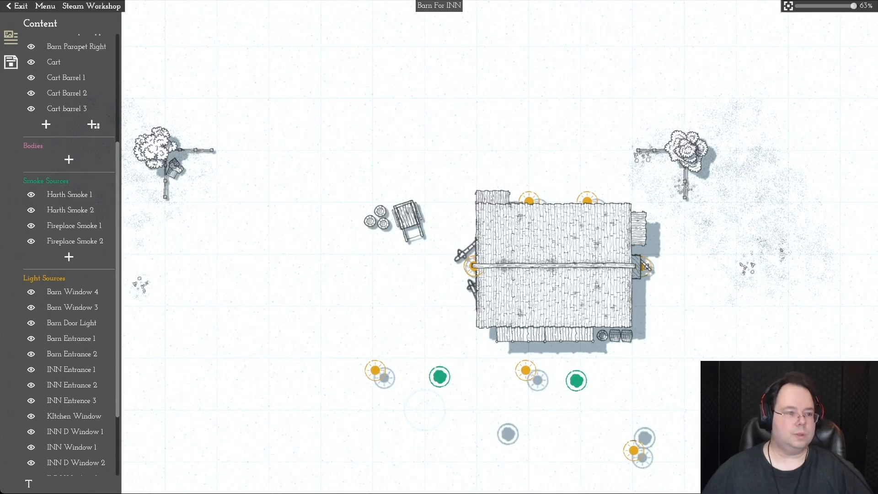
Step: Select Harth Smoke 1 and 2 and Fireplace Smoke 1 and 2 together and delete these four smoke sources
scroll(69, 256, down, 3)
drag(118, 321, 118, 325)
click(41, 137)
click(41, 152)
click(41, 168)
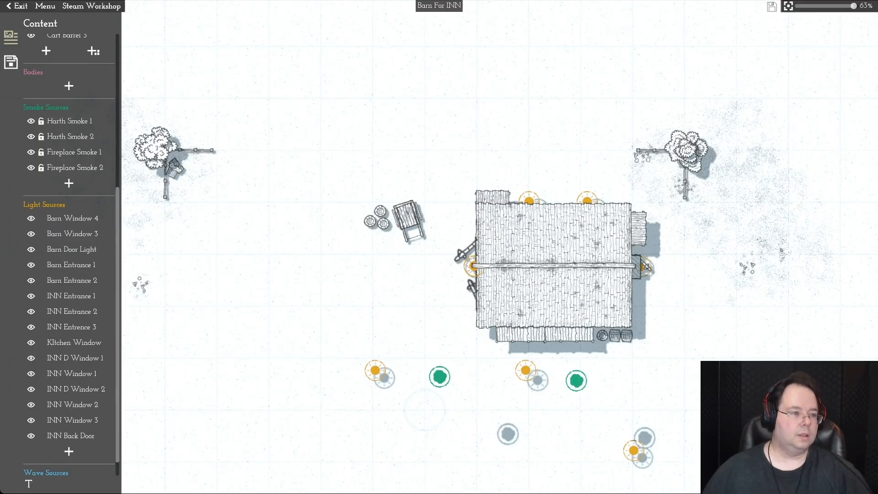
click(70, 122)
shift+click(71, 137)
shift+click(73, 152)
shift+click(75, 168)
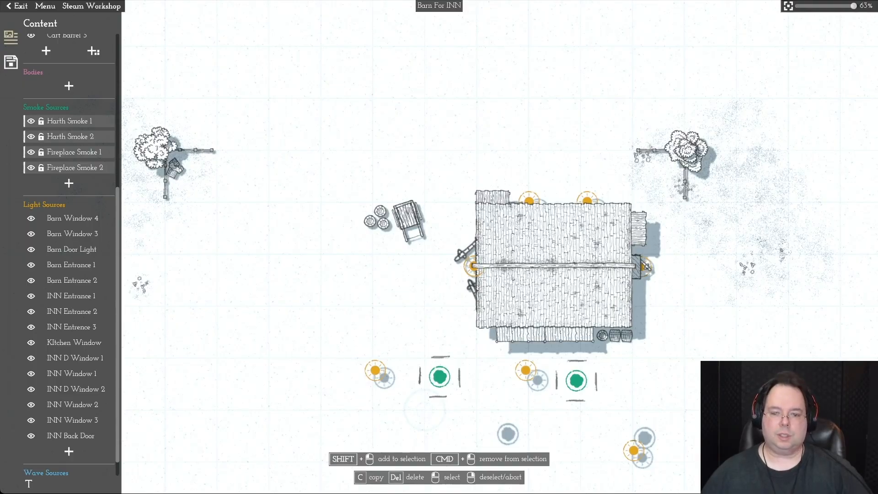
key(s)
key(d)
key(w)
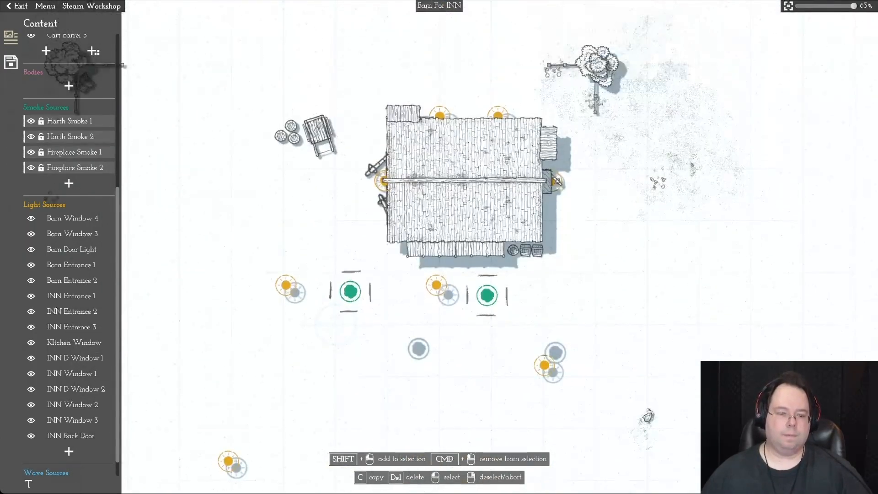
key(s)
mouse_move(351, 317)
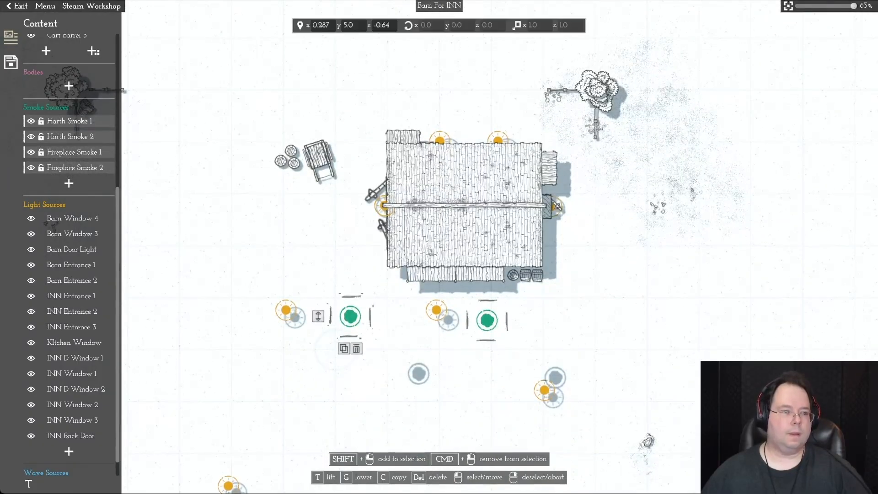
key(Delete)
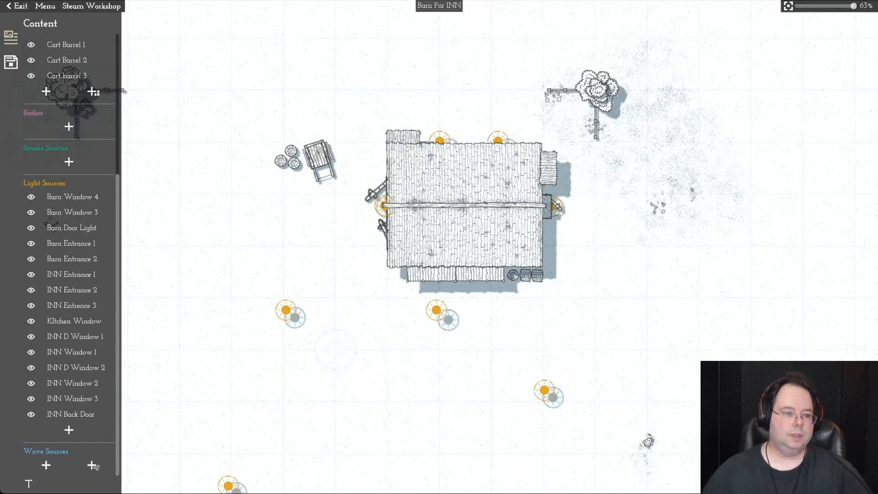
Step: Delete the three inn entrance light sources: INN Entrance 1, INN Entrance 2 and INN Entrence 3
key(s)
key(a)
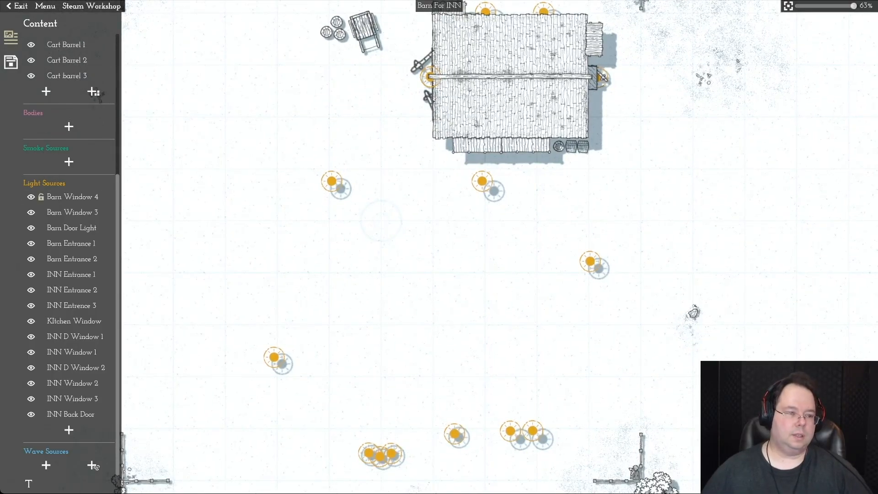
click(71, 275)
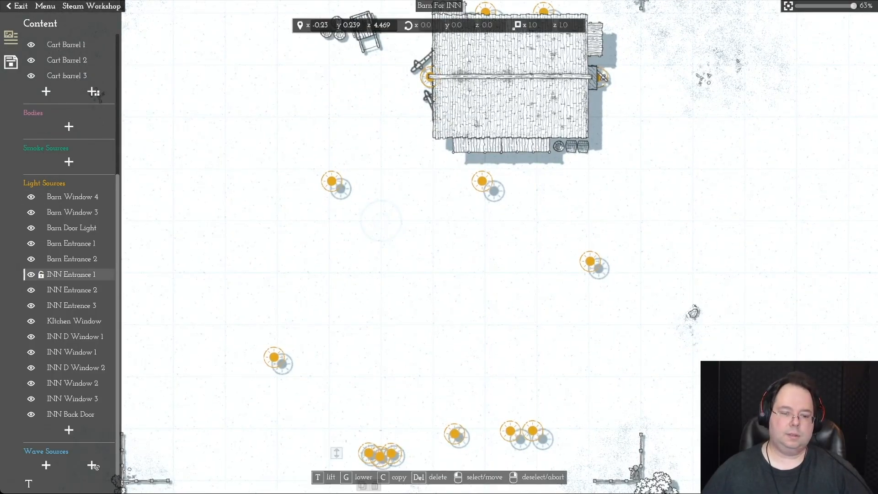
key(s)
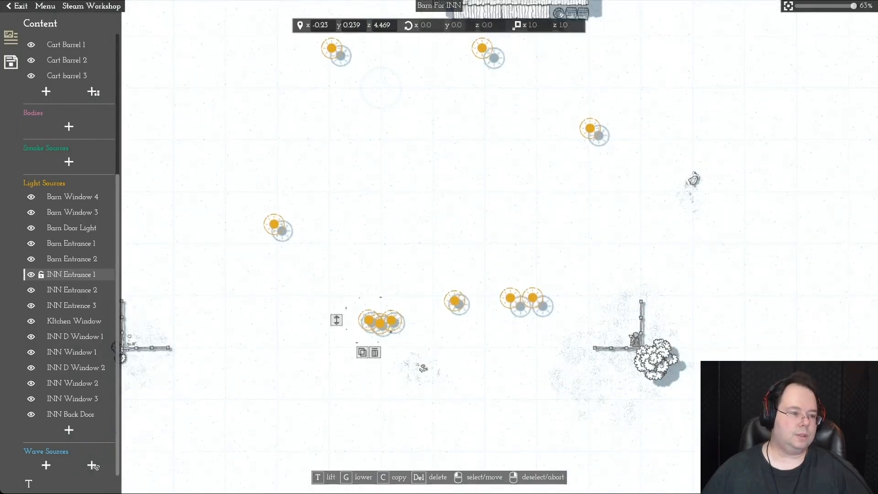
click(375, 352)
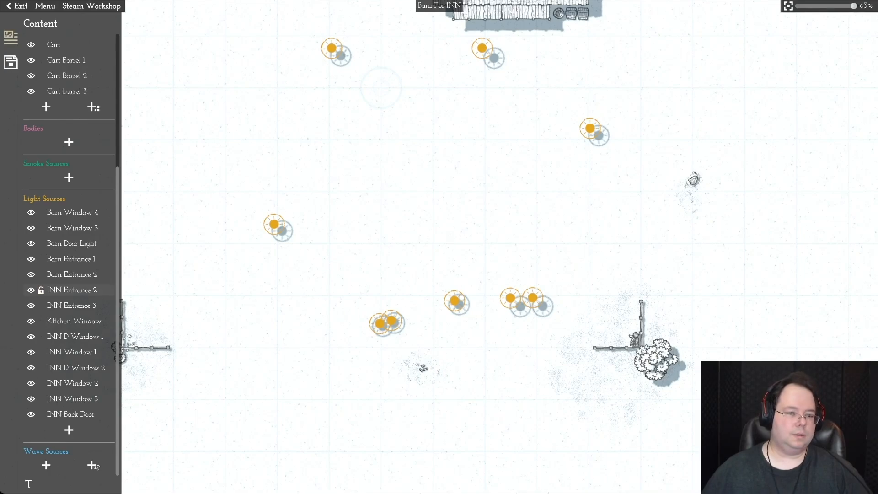
click(69, 290)
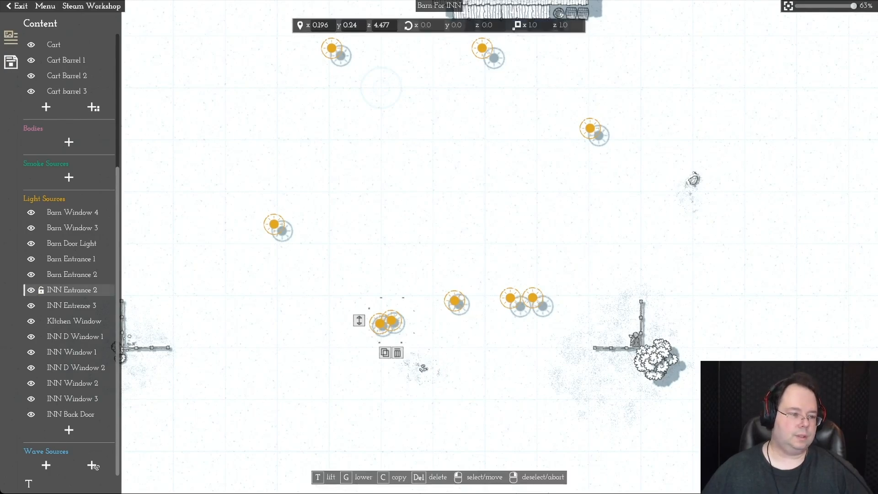
key(Delete)
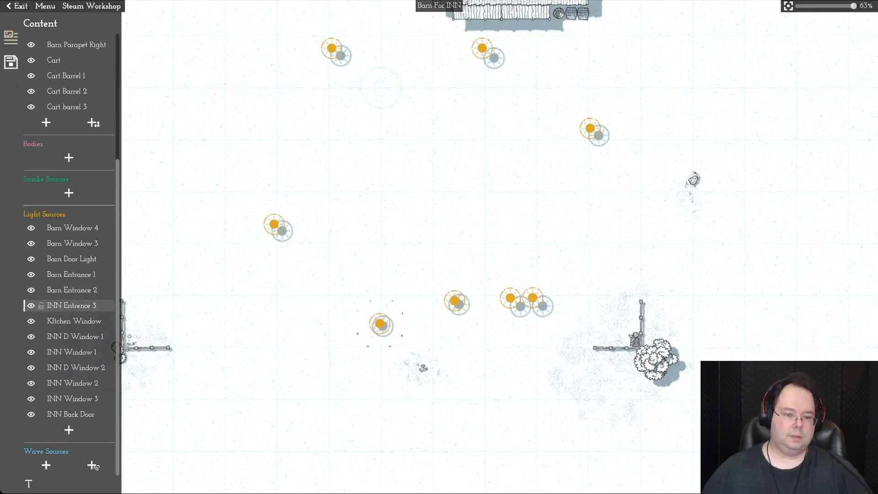
click(69, 306)
key(Delete)
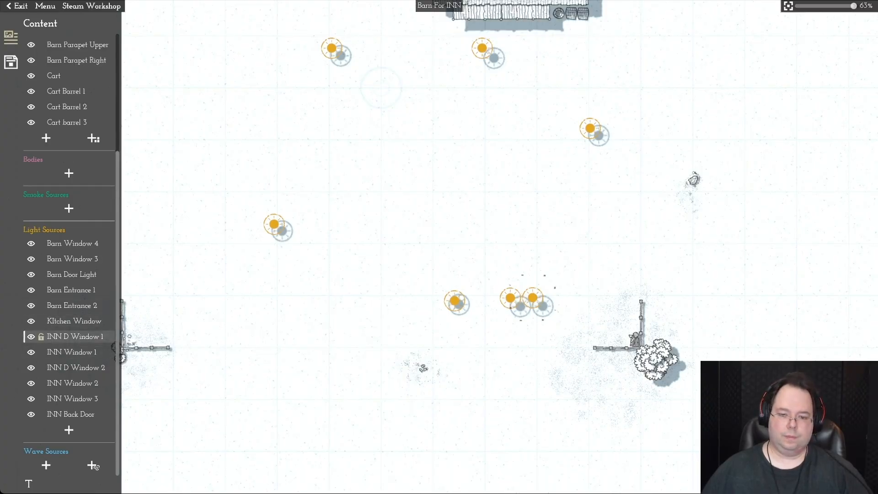
Step: Delete the INN D Window 1, INN Window 1 and INN D Window 2 light sources
click(69, 336)
key(Delete)
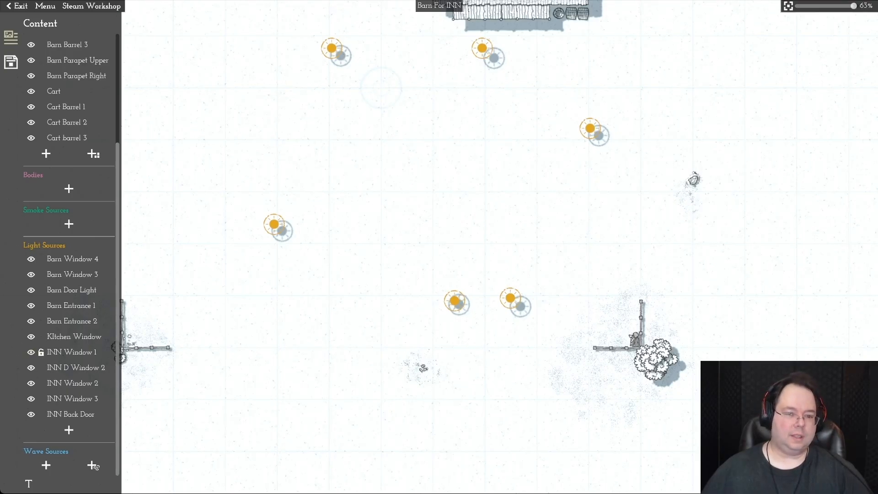
click(72, 352)
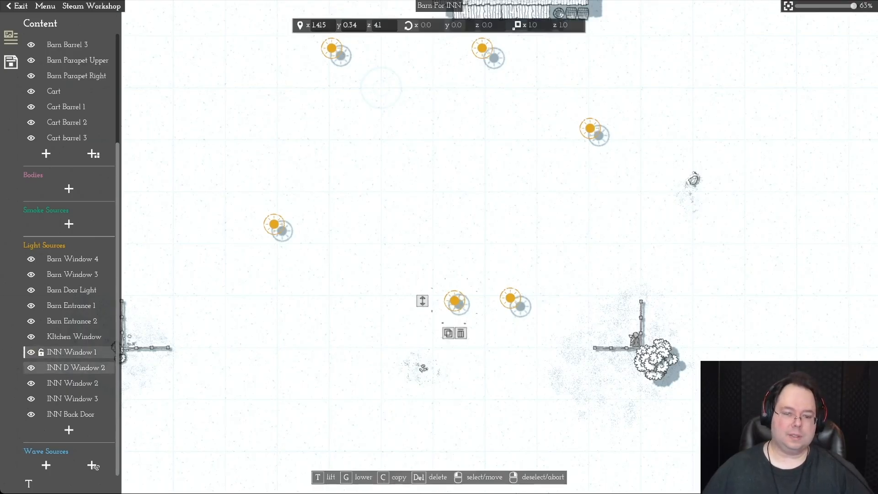
key(Delete)
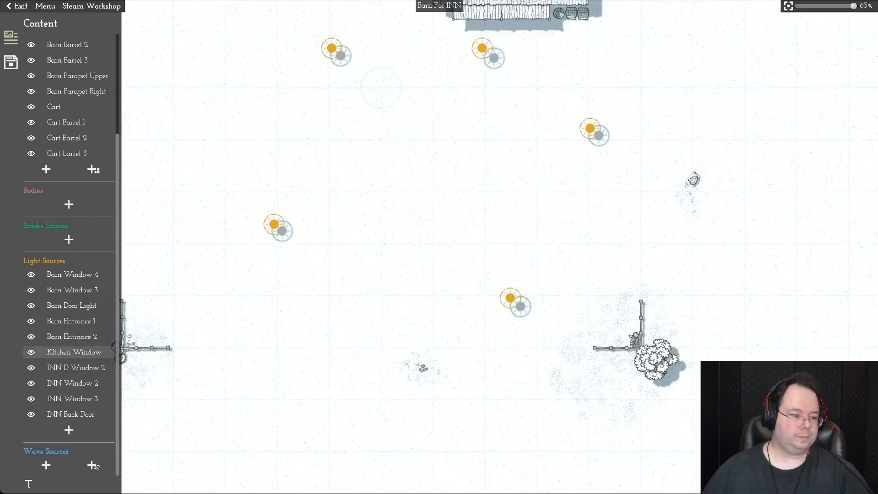
click(73, 368)
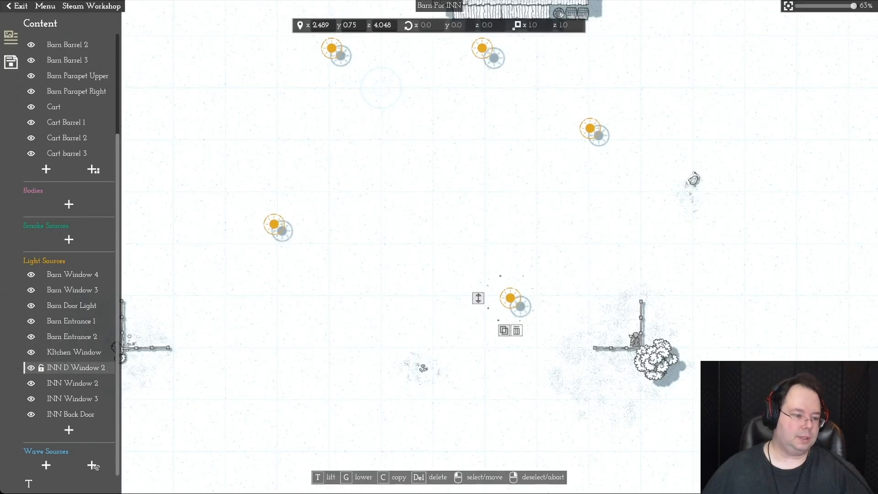
key(Delete)
Step: Delete the KItchen Window and INN Window 2 light sources
click(73, 368)
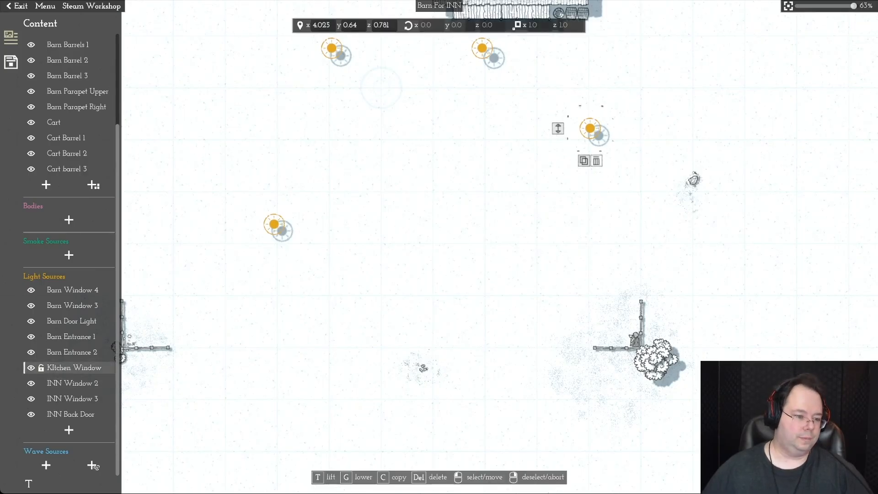
click(597, 161)
click(73, 384)
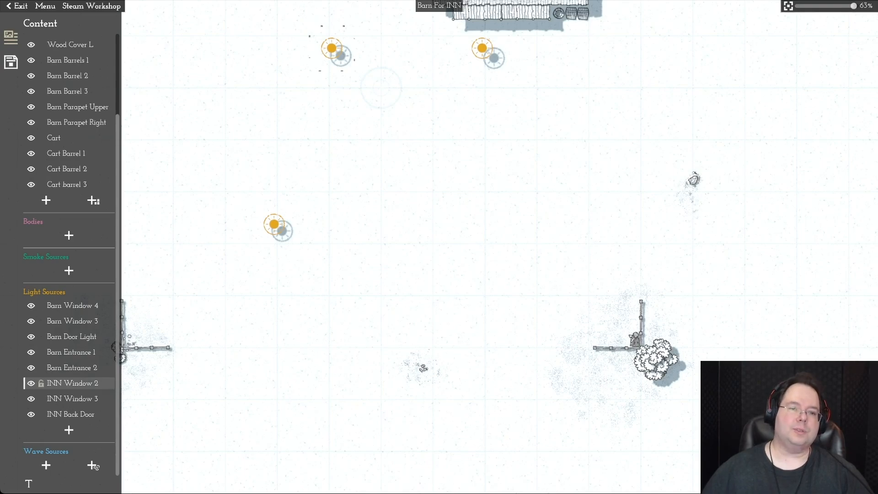
click(338, 80)
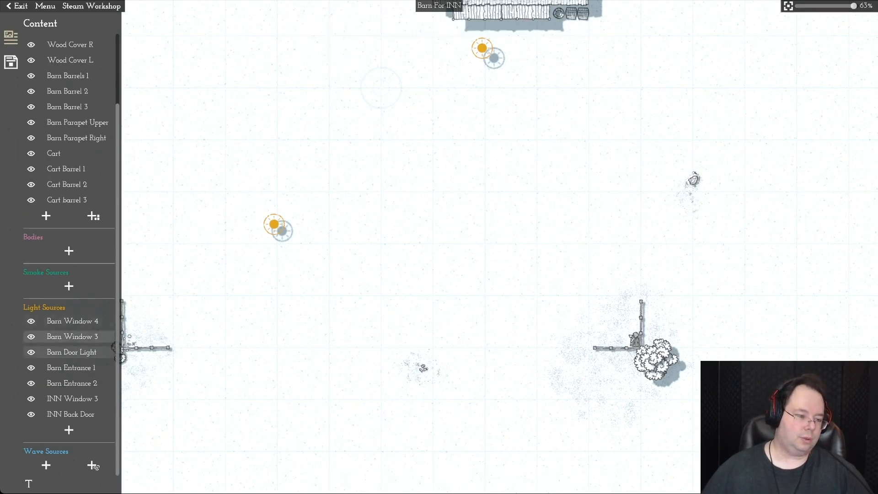
Step: Delete the INN Window 3 and INN Back Door light sources
click(73, 399)
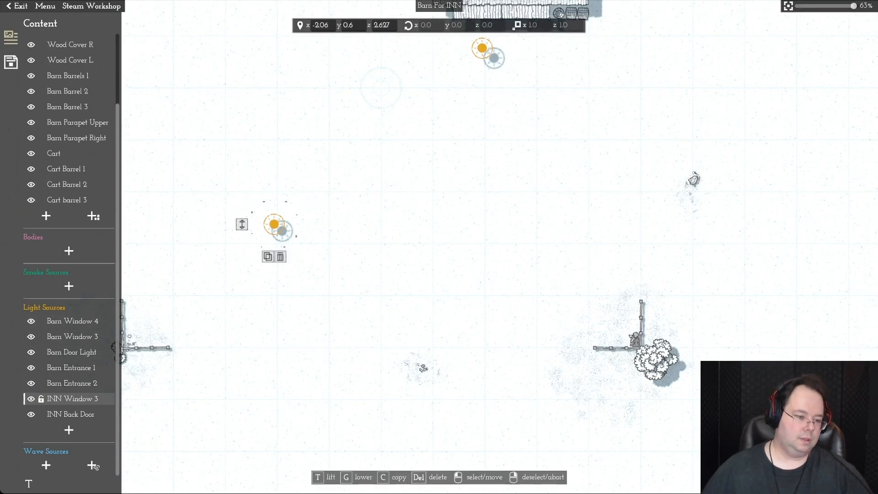
click(279, 257)
click(71, 414)
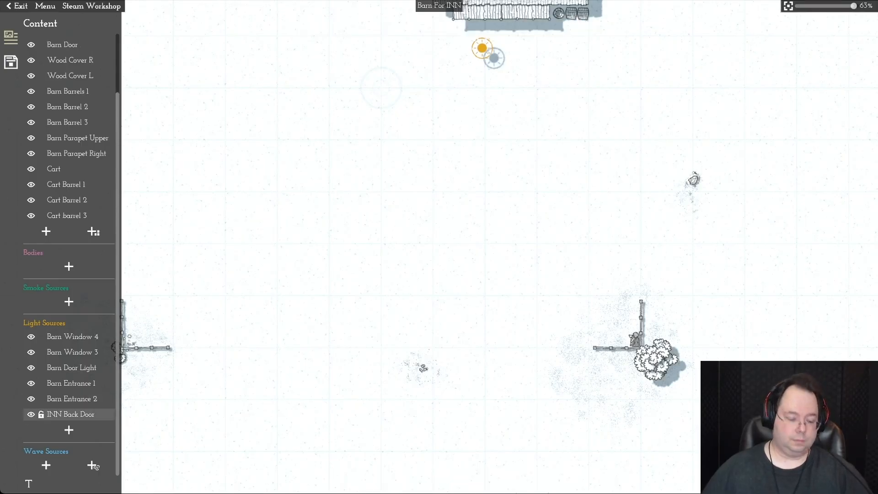
key(w)
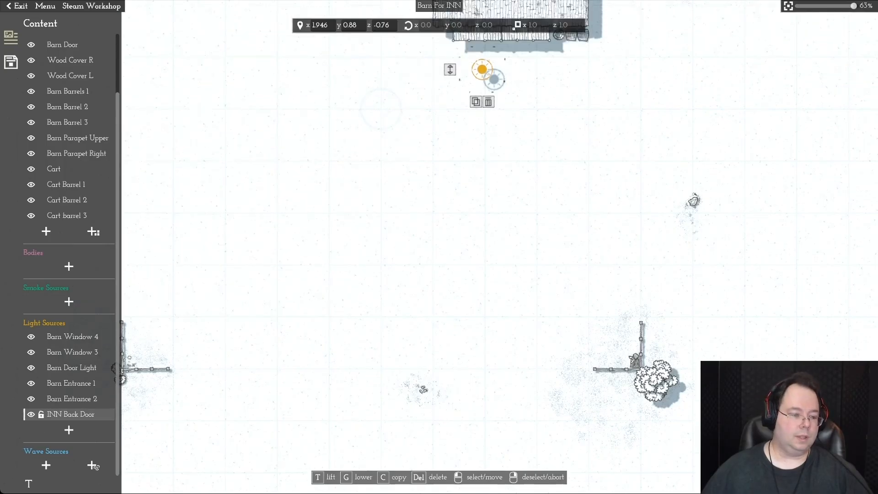
key(w)
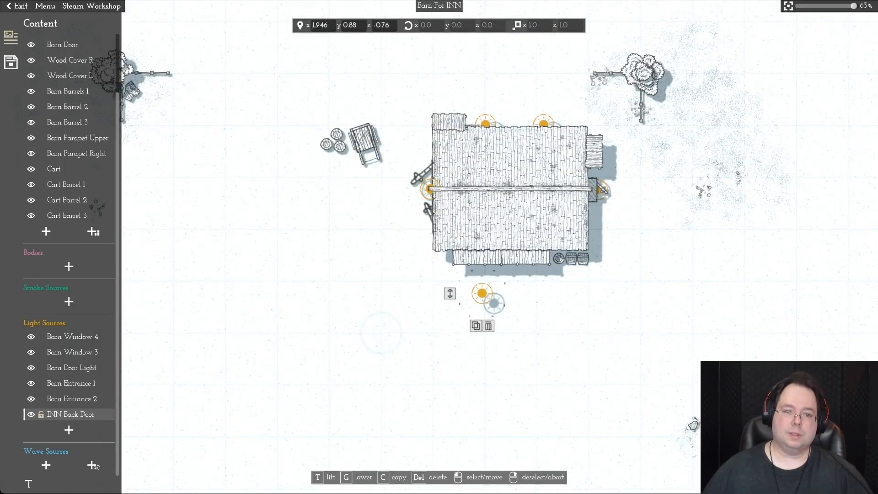
key(Delete)
key(w)
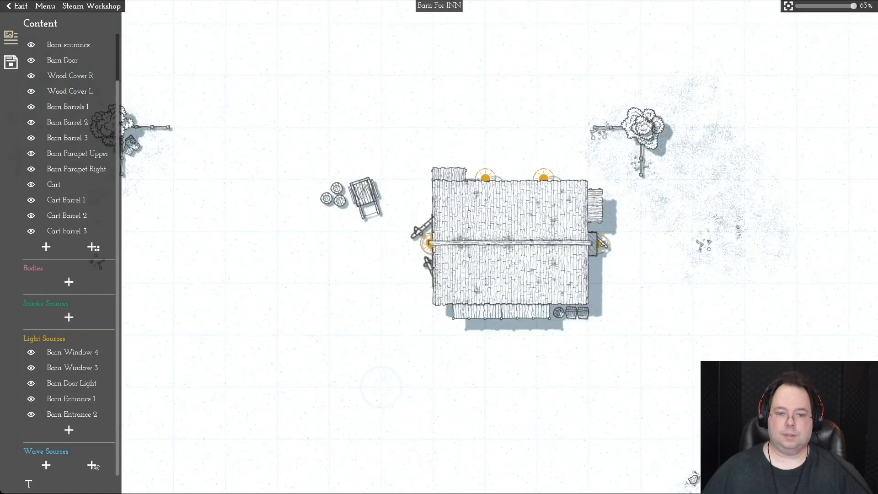
key(a)
key(d)
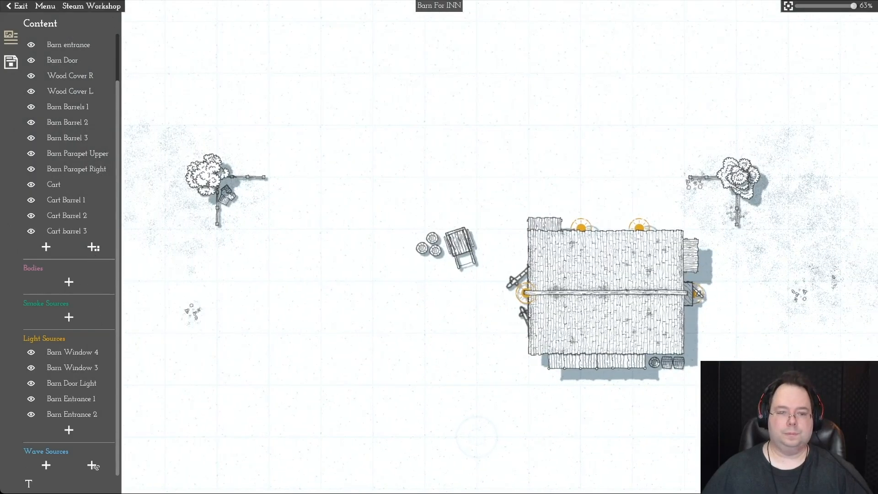
key(s)
key(d)
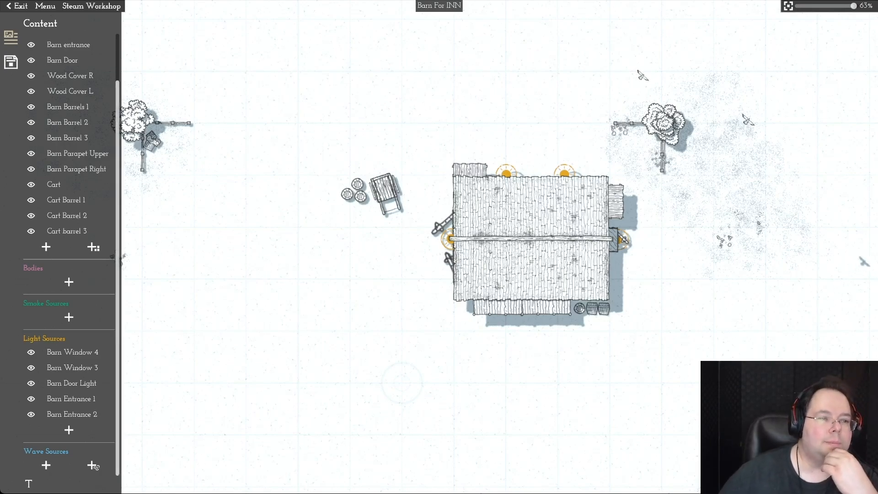
Step: View the library of original textures that can be added to the asset, and close it without adding any
scroll(69, 251, up, 2)
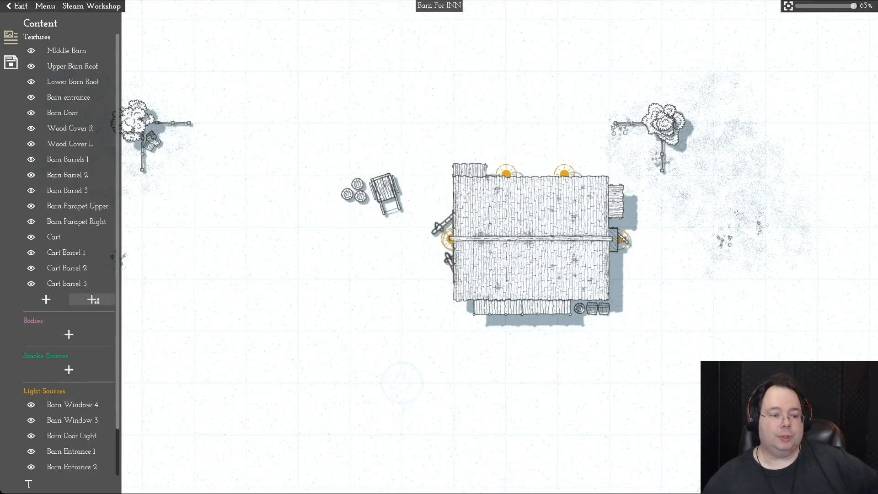
click(93, 300)
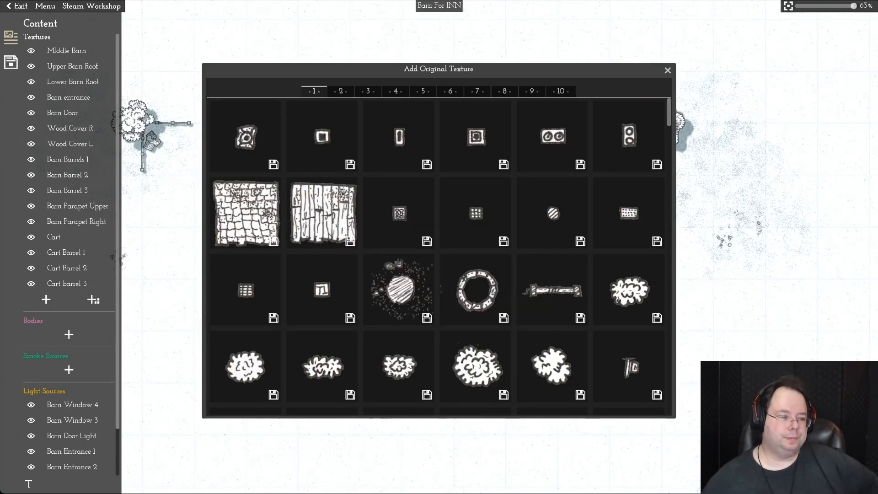
key(Escape)
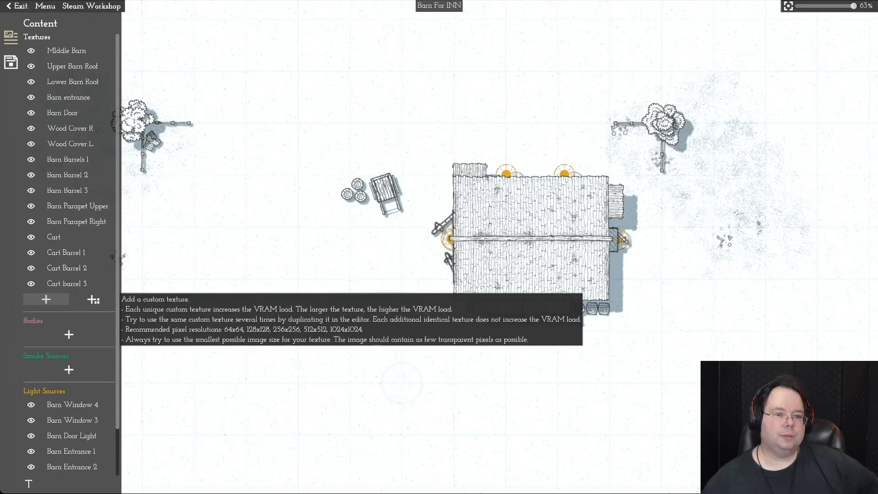
click(45, 299)
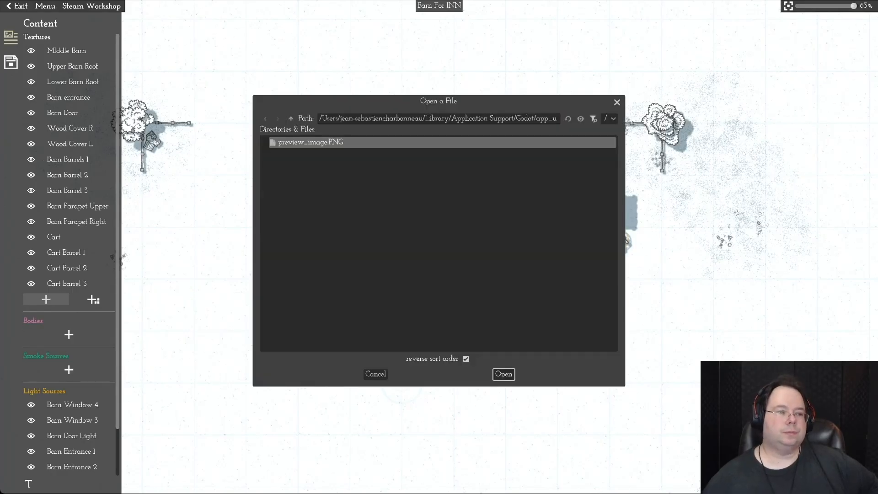
key(Escape)
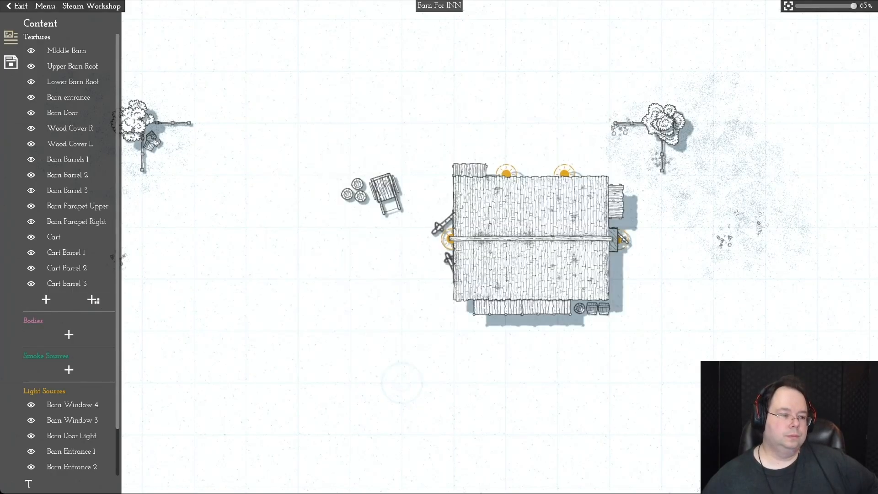
scroll(95, 466, down, 1)
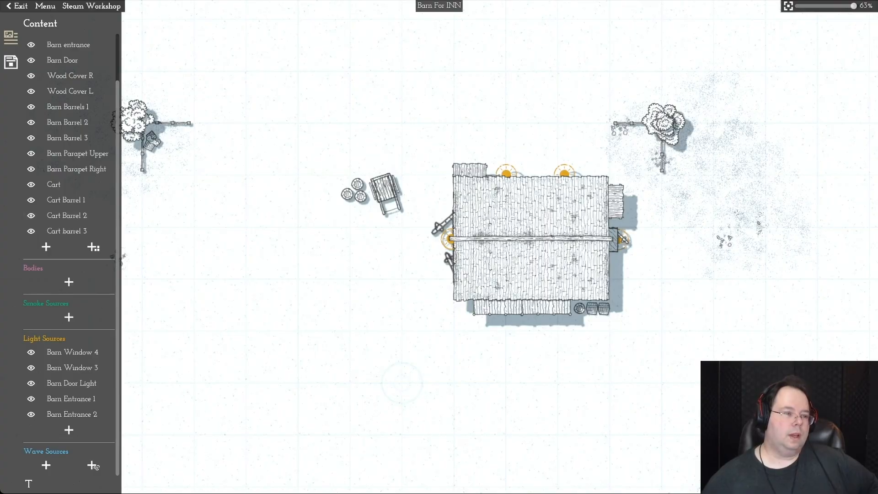
scroll(95, 467, up, 1)
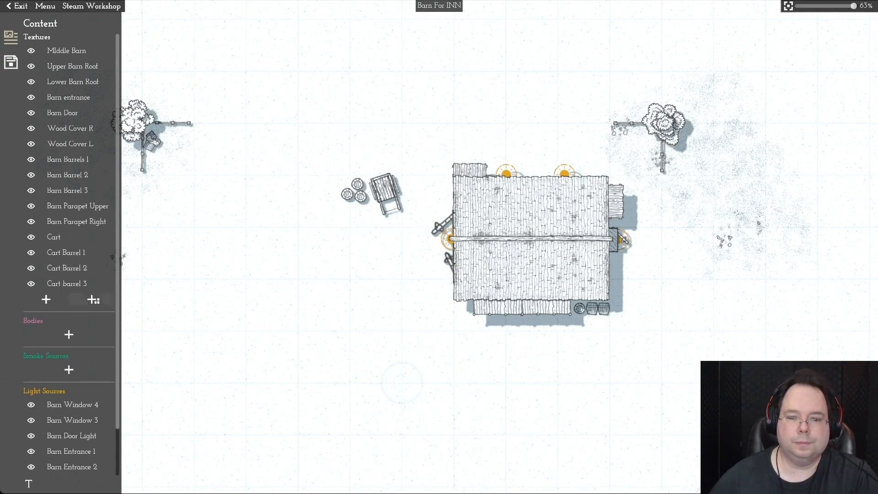
Step: Browse page 1 of the original texture library for pieces usable in the barn asset
click(93, 299)
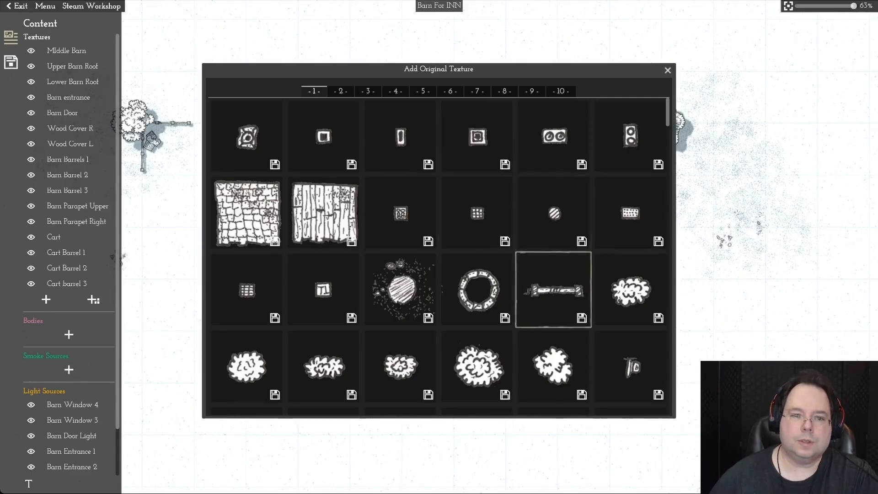
scroll(667, 114, down, 3)
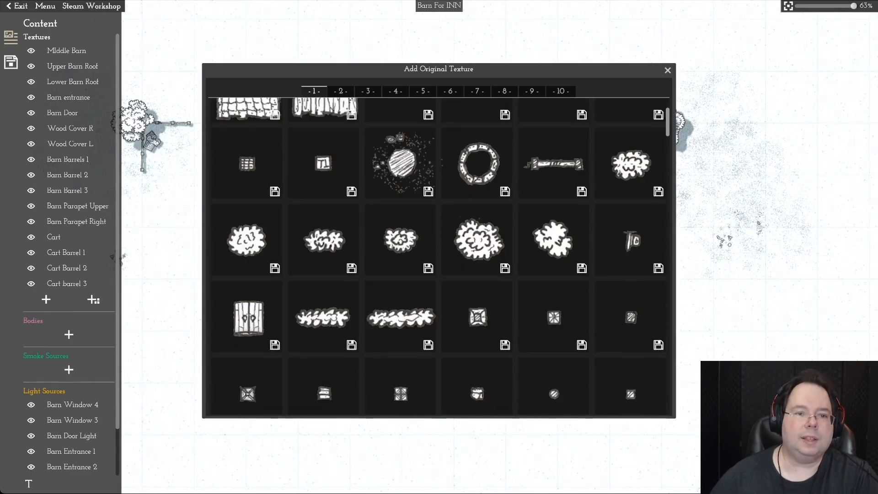
drag(668, 120, 668, 117)
drag(485, 69, 415, 129)
scroll(584, 192, down, 1)
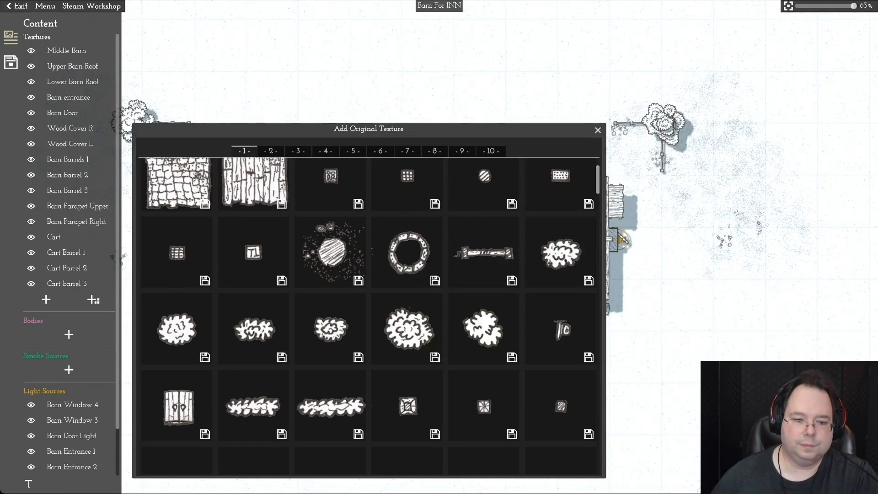
scroll(368, 315, down, 5)
scroll(368, 315, down, 2)
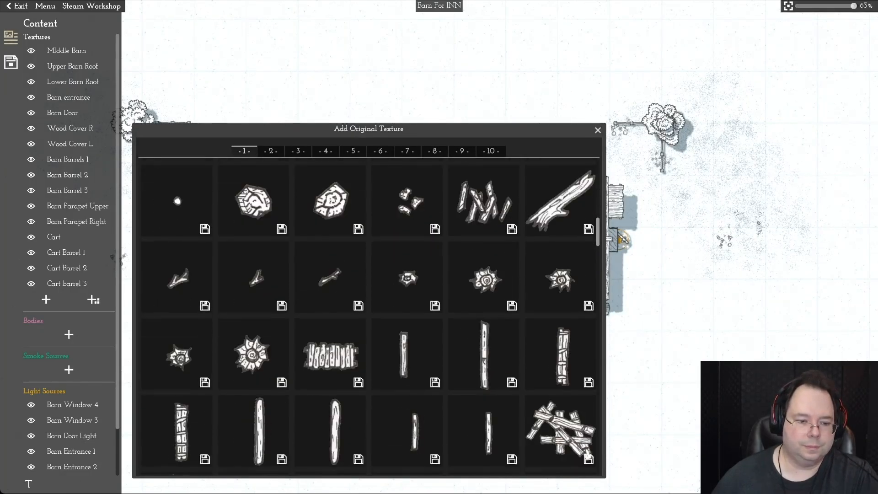
scroll(369, 316, down, 3)
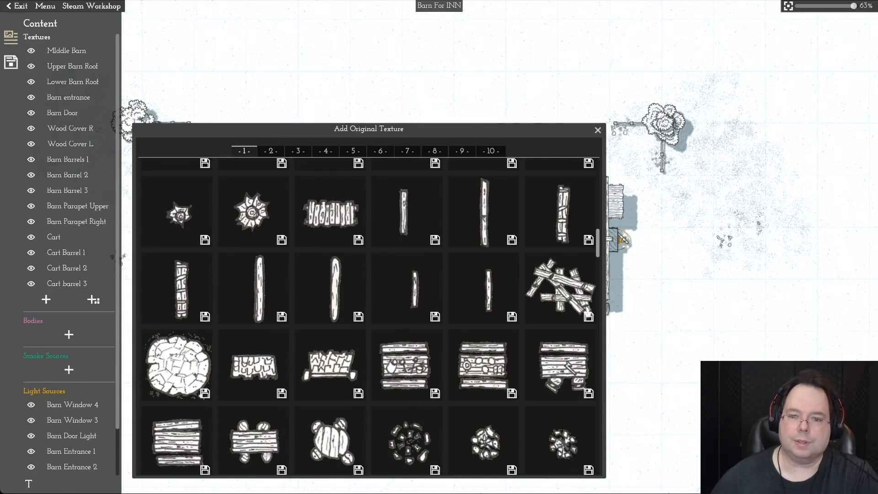
mouse_move(559, 214)
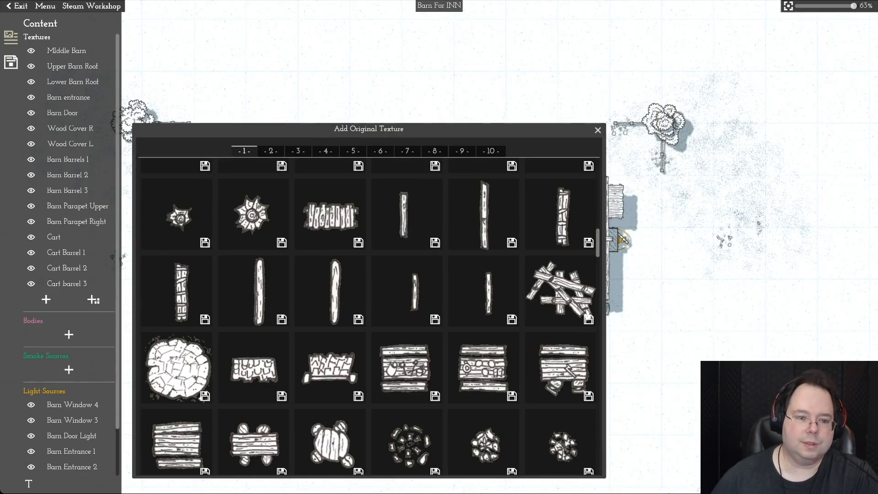
scroll(572, 315, down, 8)
scroll(572, 316, up, 3)
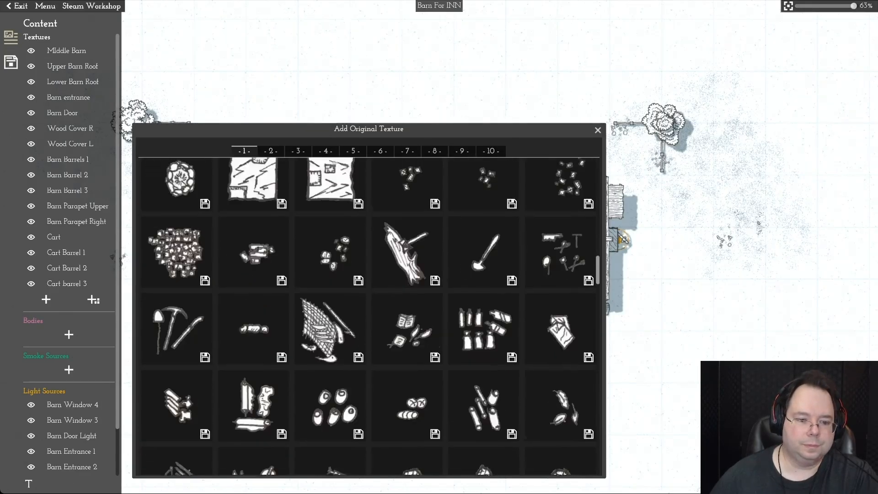
scroll(571, 316, down, 10)
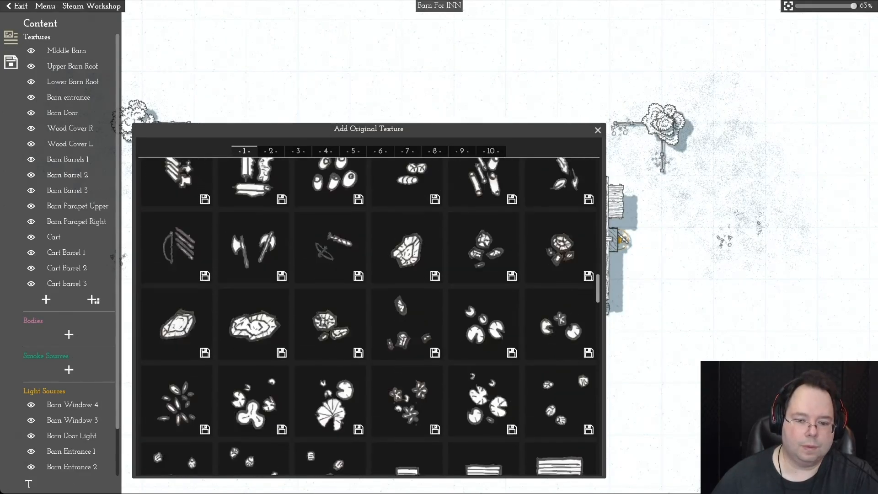
scroll(572, 316, down, 5)
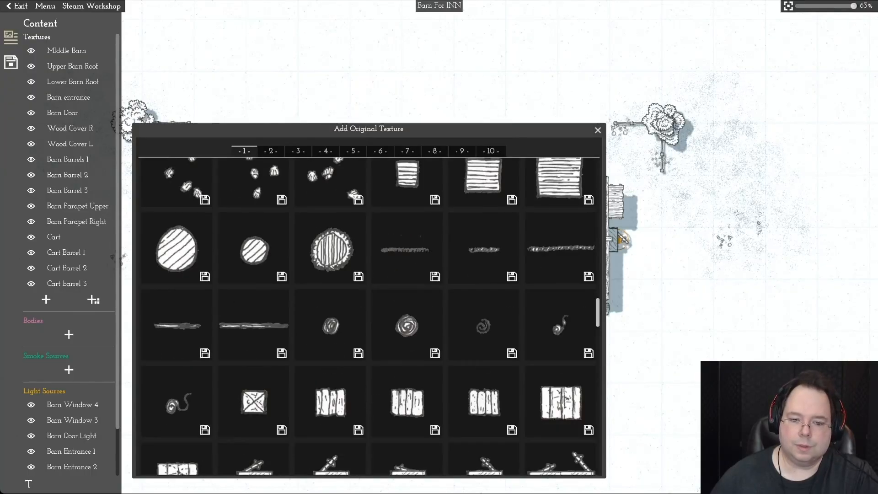
mouse_move(556, 268)
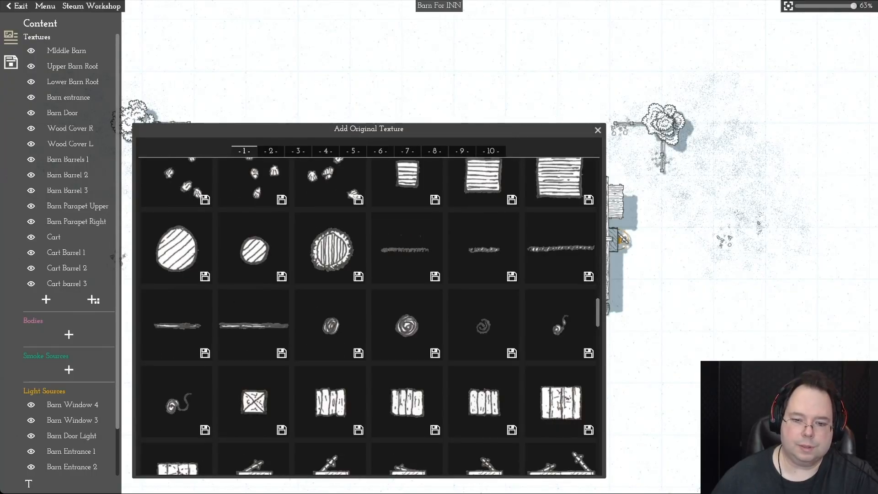
scroll(560, 324, down, 7)
scroll(368, 315, down, 5)
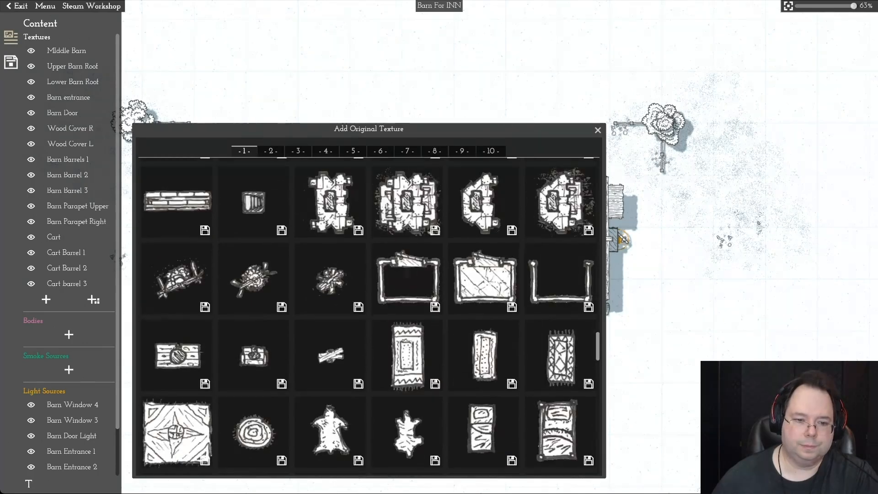
scroll(368, 316, down, 8)
scroll(369, 316, down, 7)
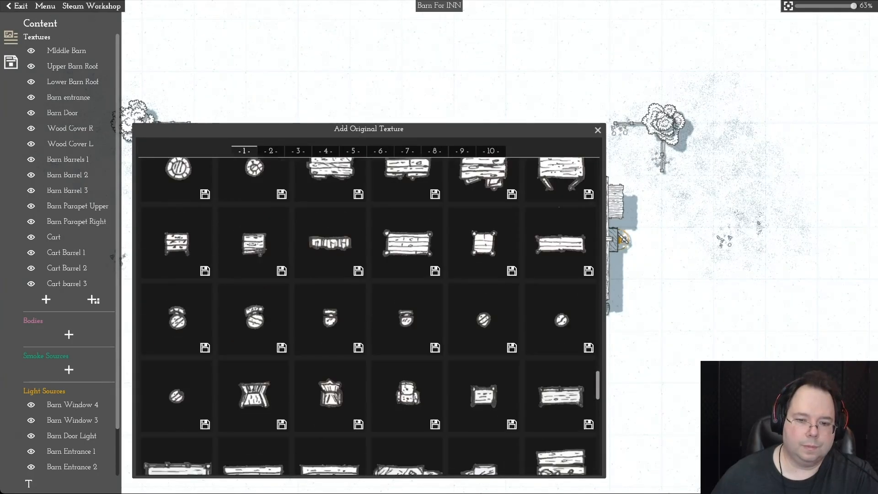
scroll(369, 316, down, 15)
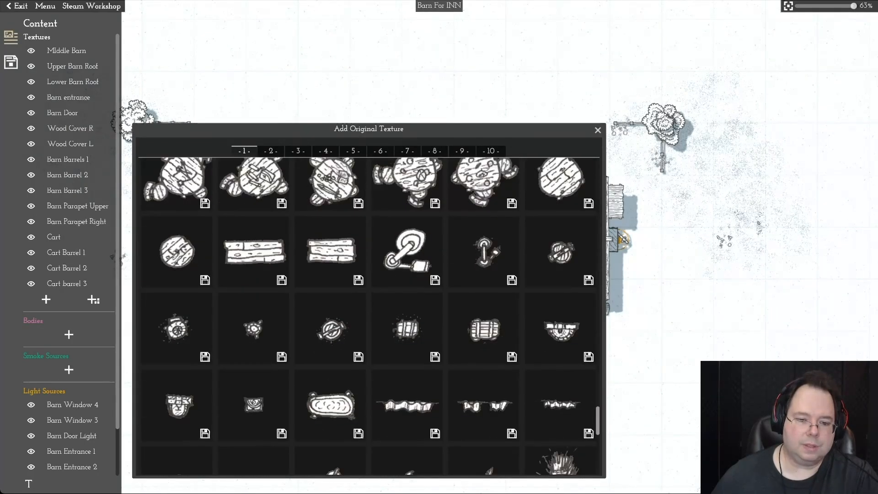
scroll(369, 316, down, 12)
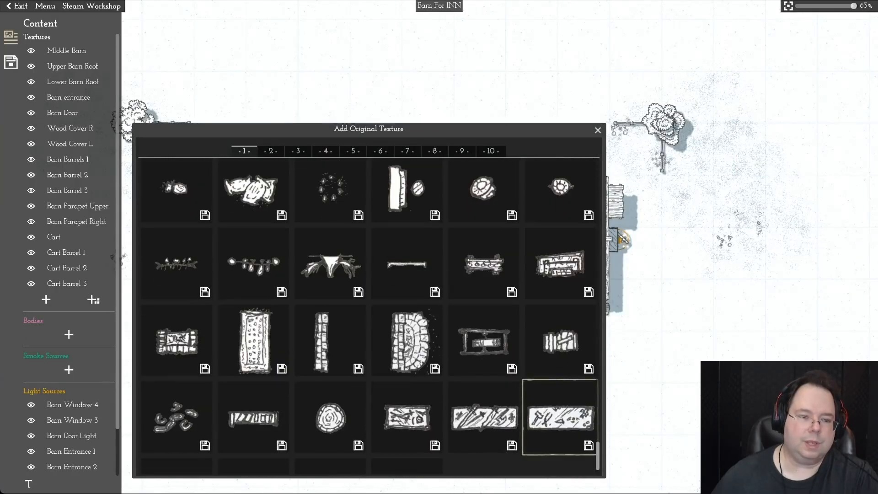
scroll(368, 316, up, 20)
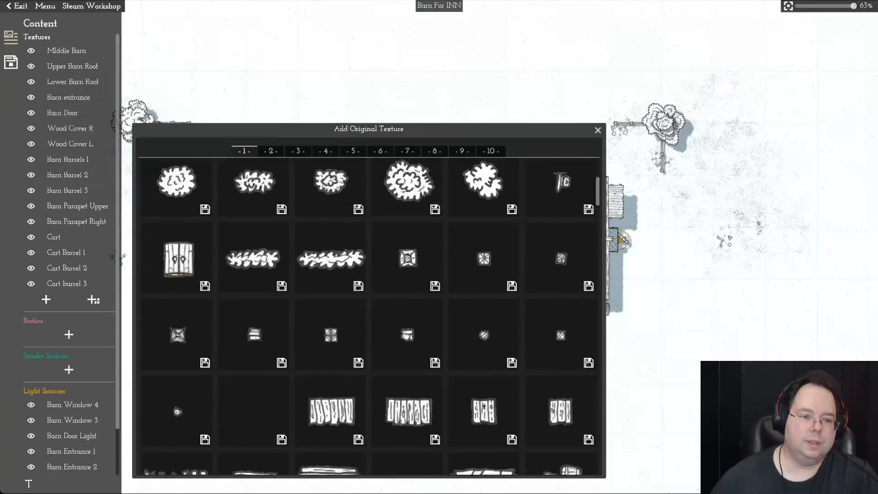
Step: Try adding a four-legged animal texture from page 2 of the original textures, and delete it from the asset
click(270, 152)
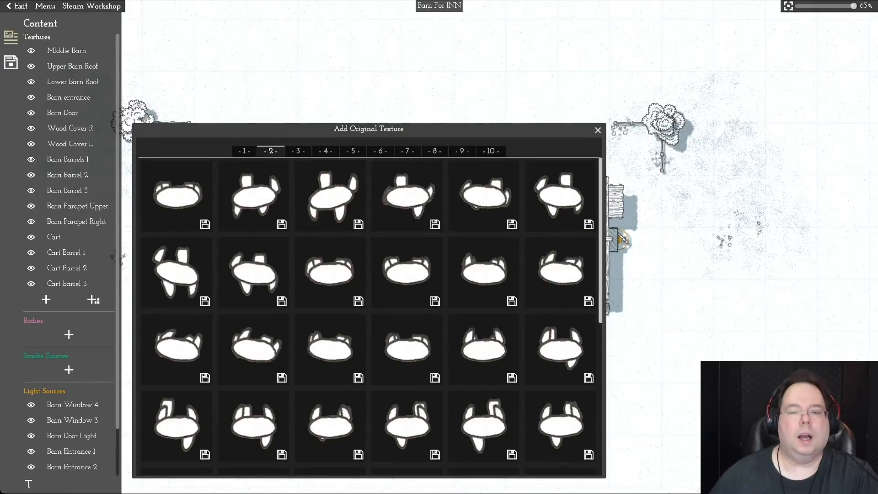
click(570, 201)
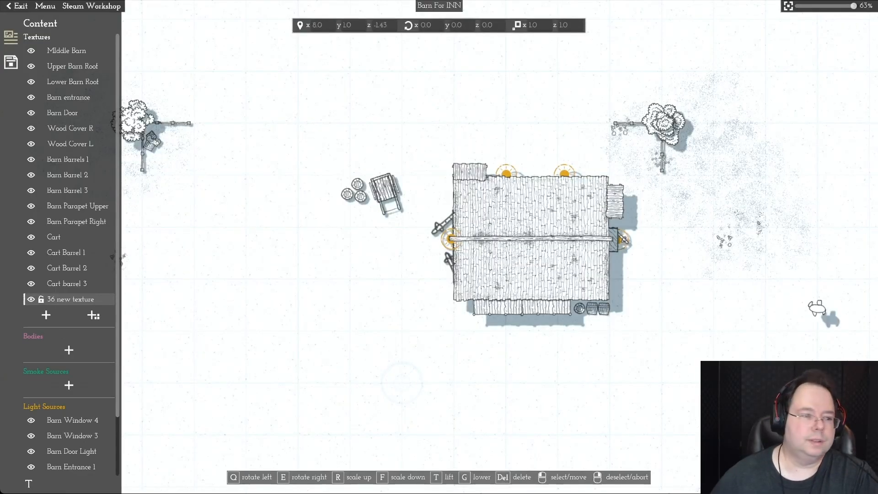
key(Delete)
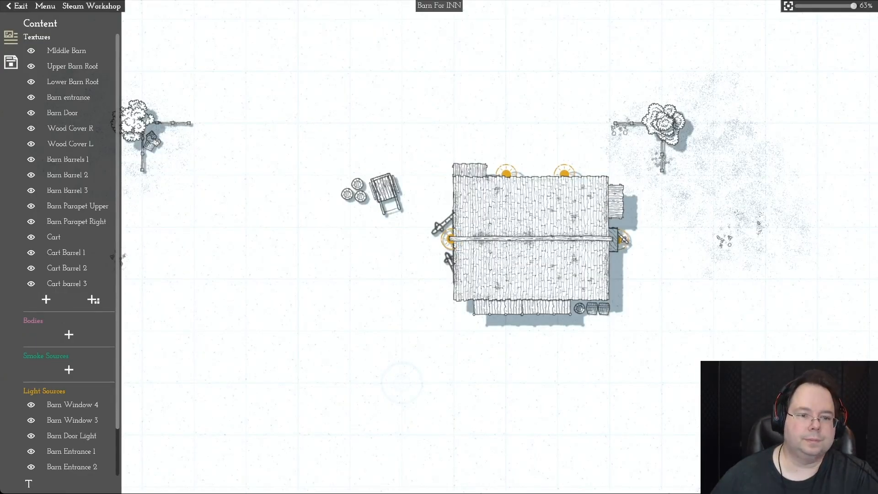
Step: Examine the original textures on pages 2 and 3, including the preview of the square dotted outline
click(93, 300)
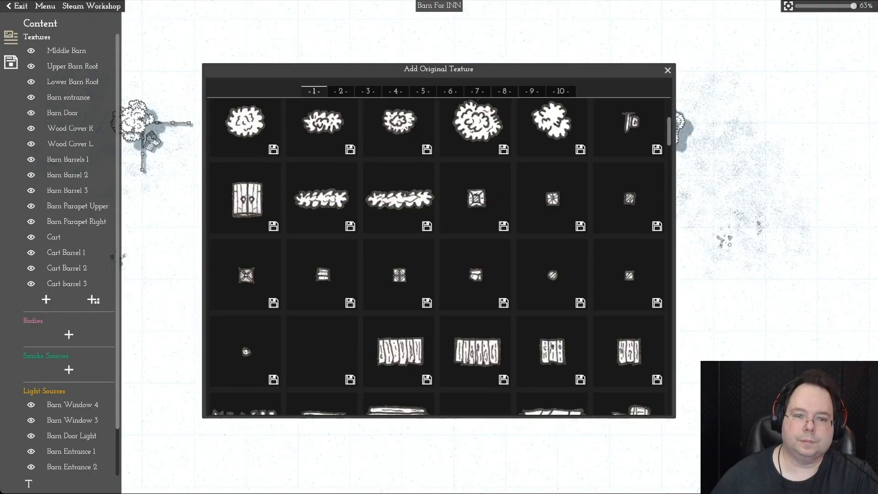
click(341, 91)
scroll(476, 146, down, 5)
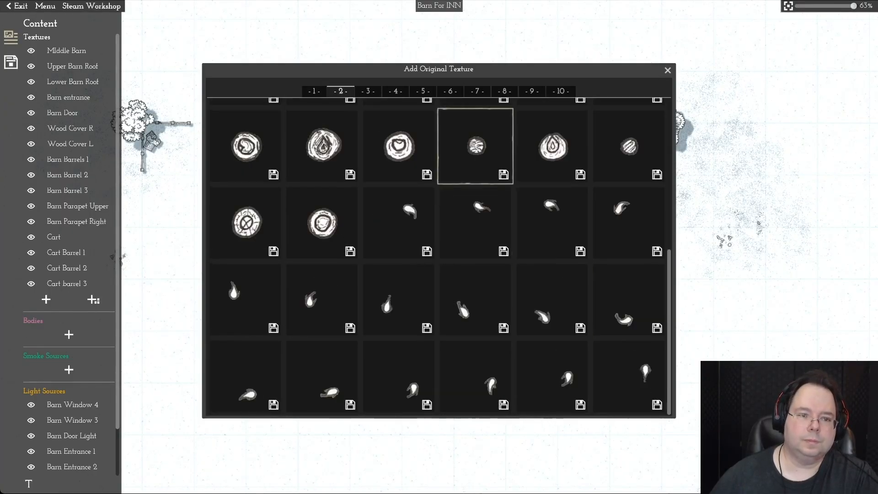
click(368, 91)
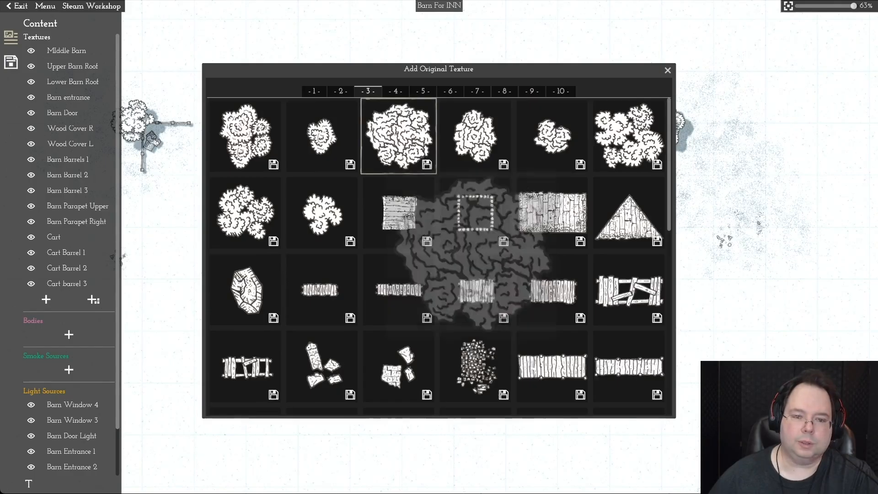
scroll(399, 137, down, 3)
scroll(399, 138, up, 3)
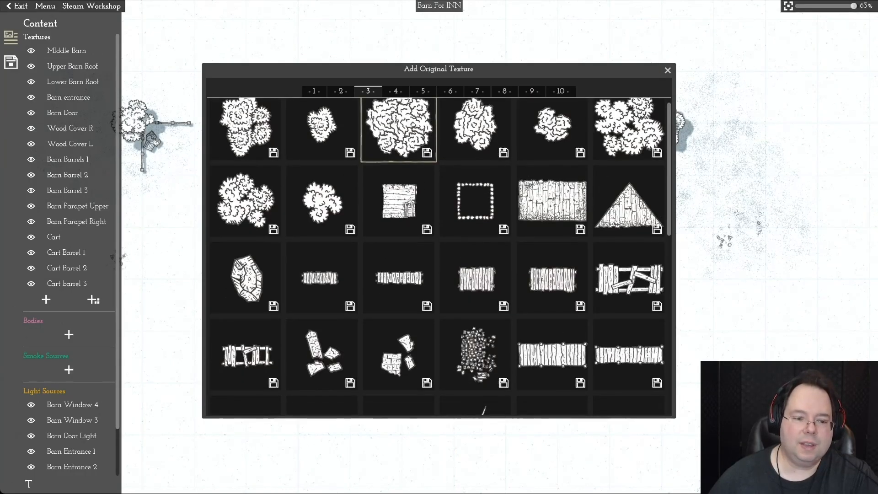
scroll(399, 137, down, 10)
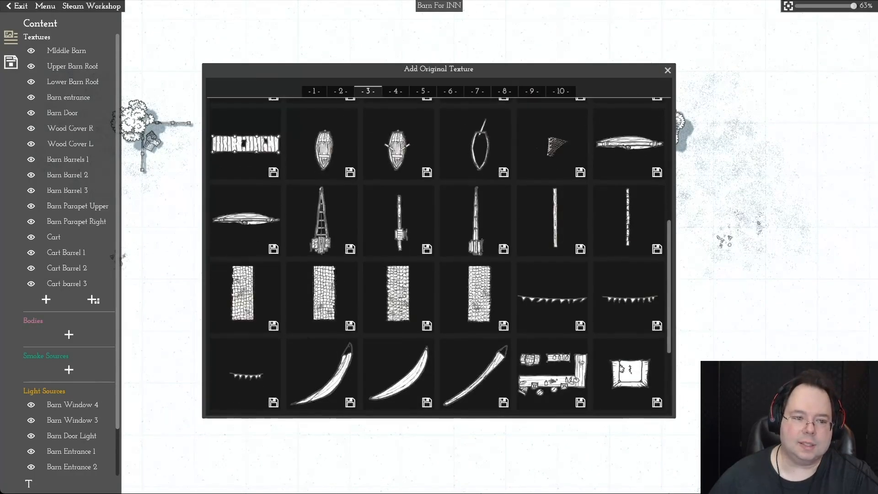
scroll(438, 256, down, 3)
scroll(475, 213, up, 12)
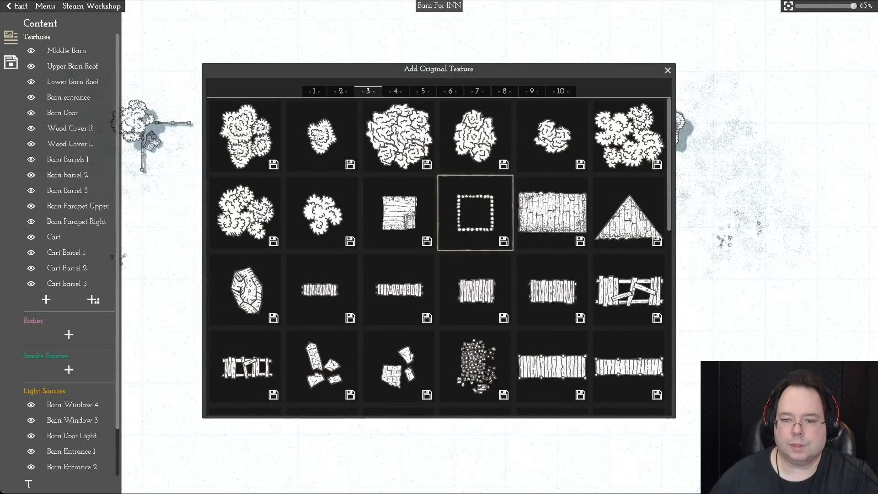
mouse_move(459, 211)
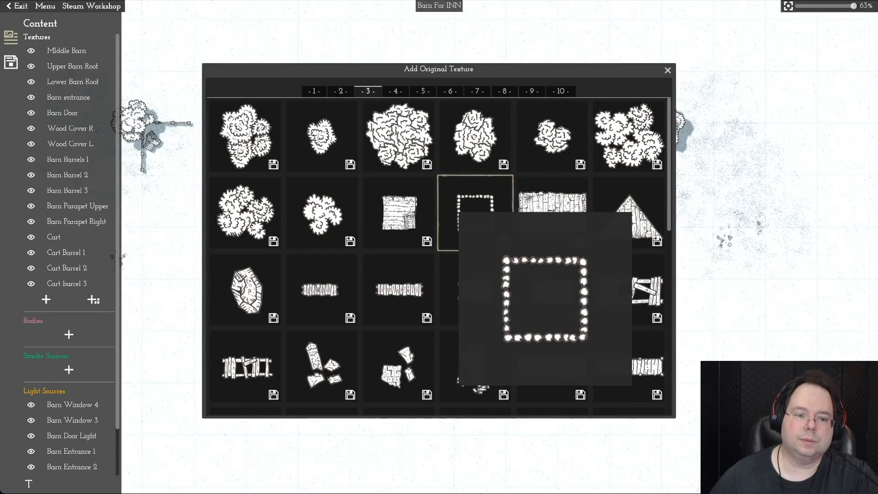
Step: Browse the original textures on pages 4 and 5, including the round chain-like outline and the roof and hedge pieces
click(396, 91)
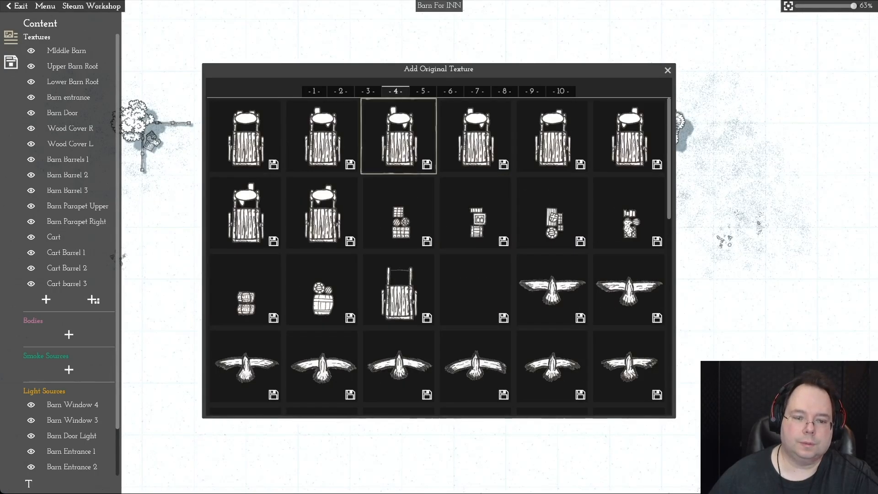
scroll(398, 137, down, 10)
scroll(398, 137, up, 10)
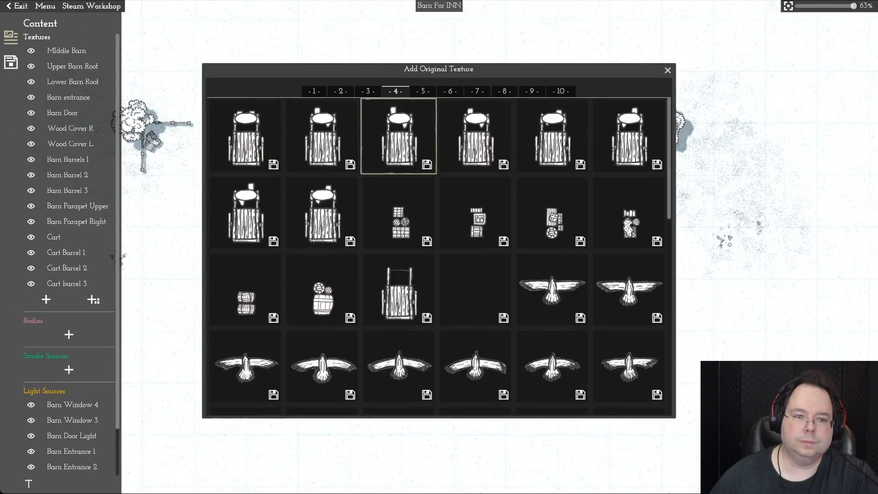
click(423, 91)
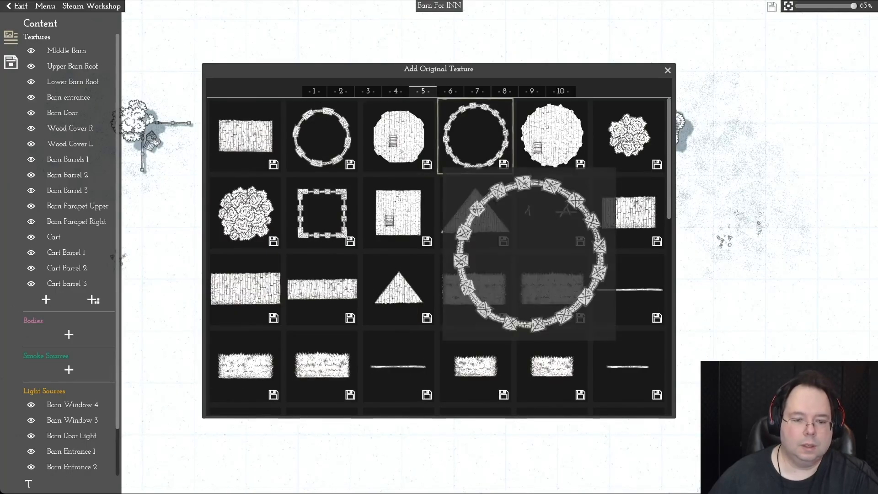
scroll(476, 138, down, 2)
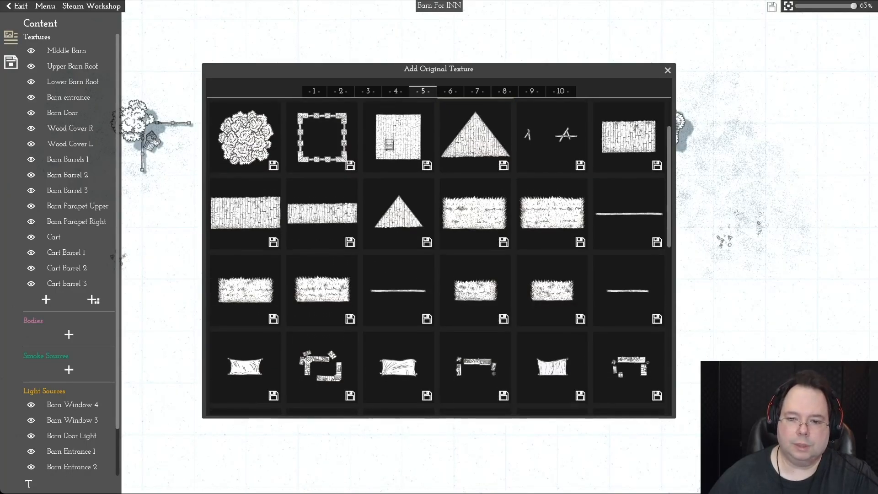
scroll(439, 256, down, 5)
scroll(439, 256, down, 2)
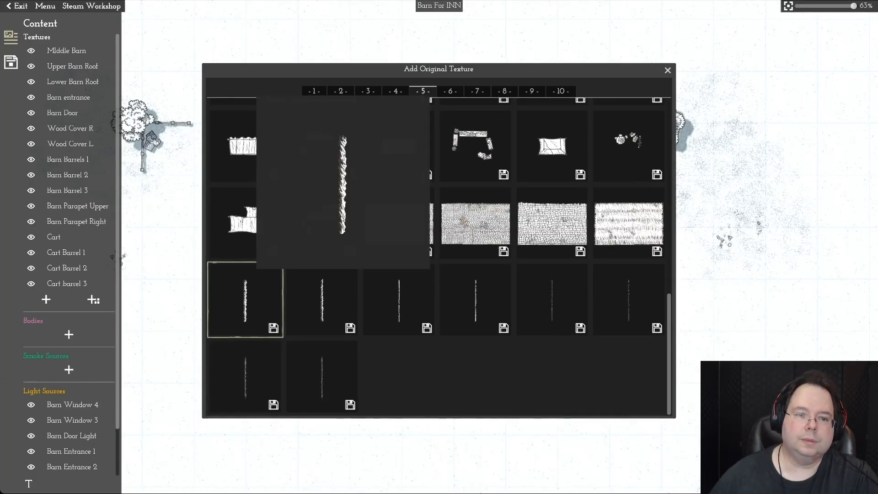
Step: Look through pages 6 to 10 of the original textures, previewing the thin beam on page 8 and the paired squares on page 9
click(450, 91)
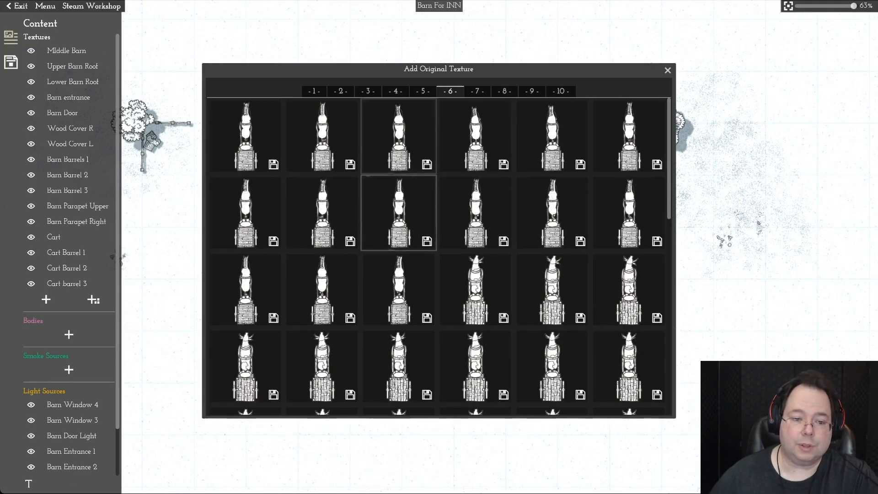
scroll(398, 215, down, 5)
scroll(440, 256, down, 3)
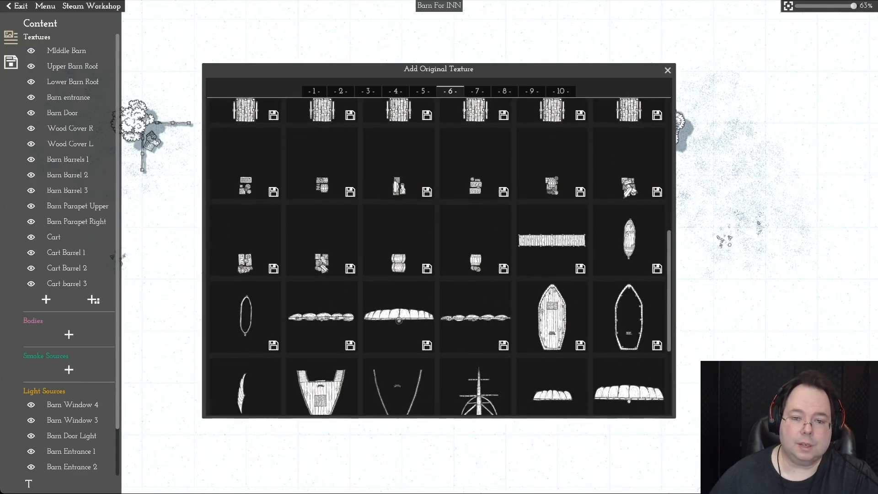
scroll(439, 256, down, 4)
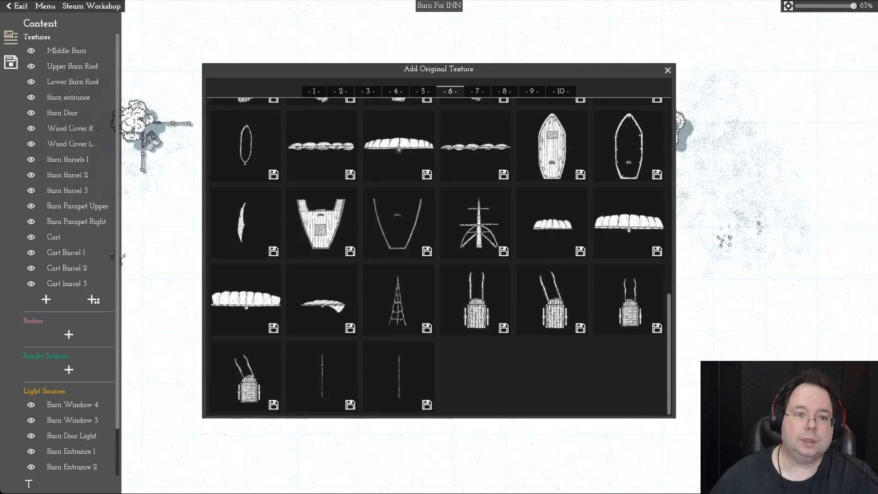
scroll(398, 213, up, 10)
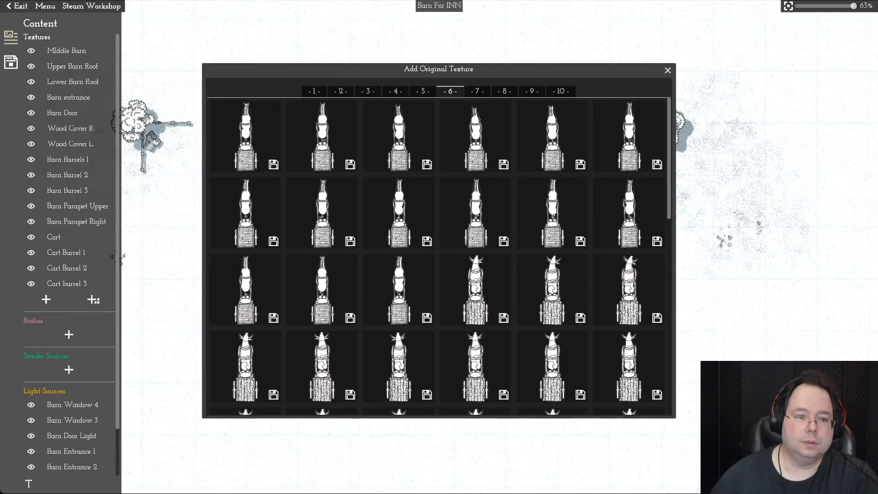
drag(438, 69, 336, 119)
click(373, 142)
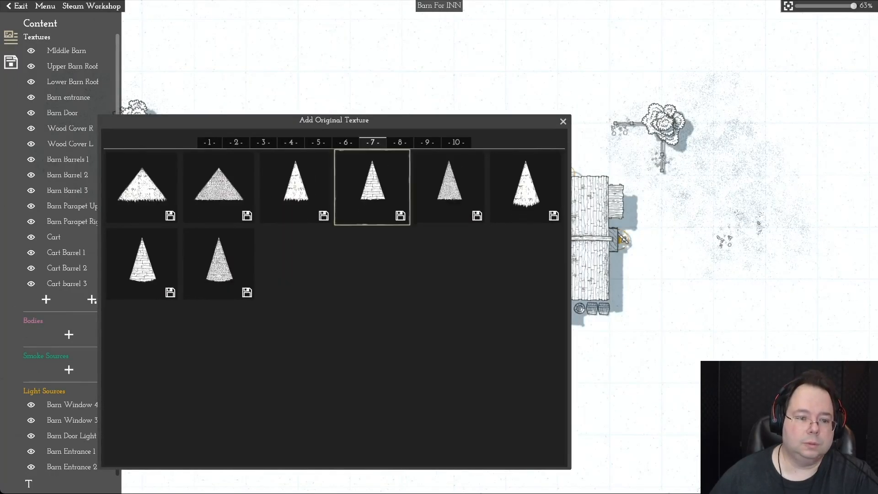
click(399, 143)
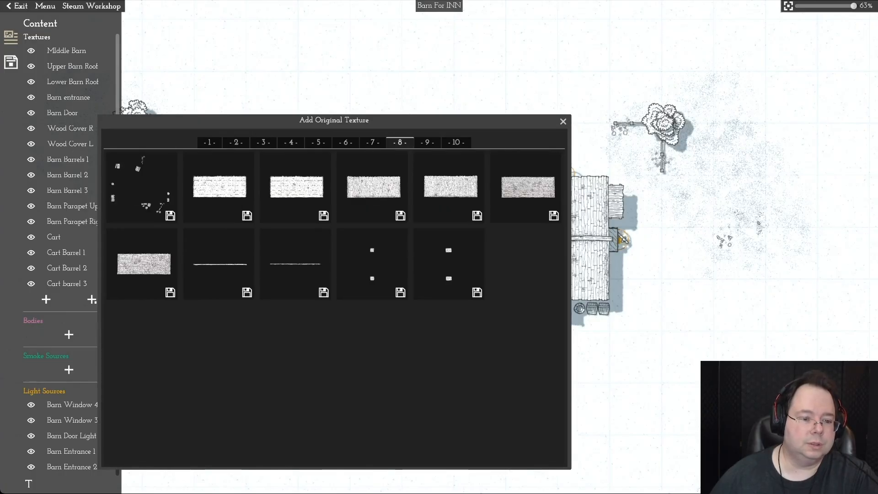
mouse_move(225, 273)
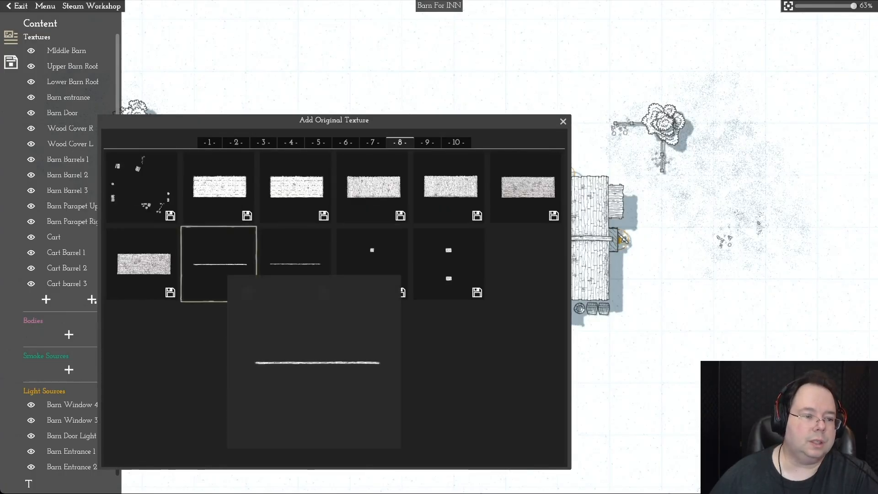
click(427, 142)
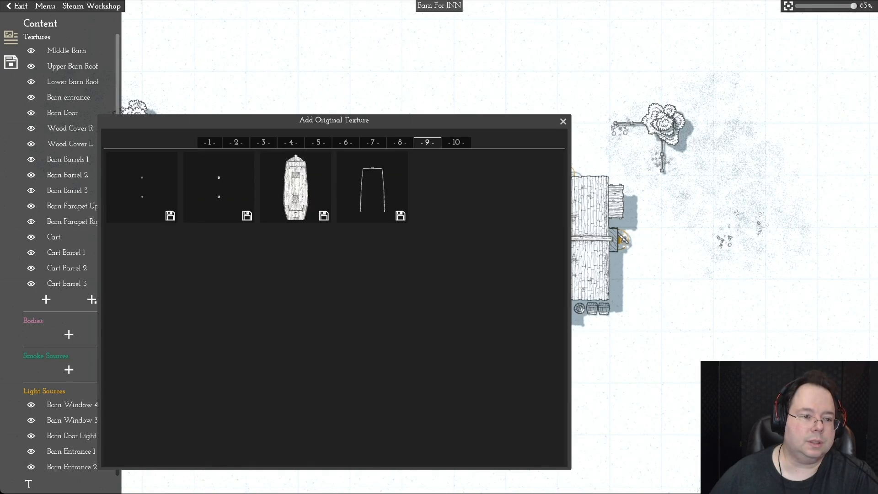
mouse_move(219, 188)
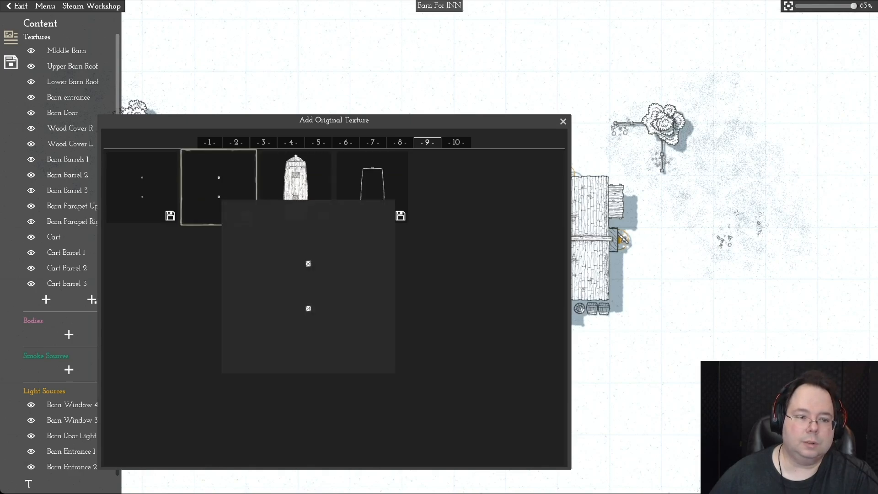
click(456, 142)
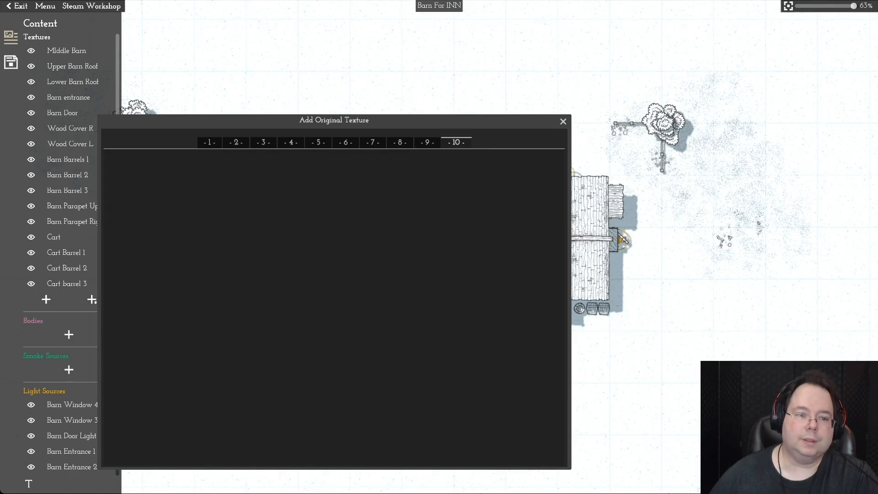
Step: Review page 1 of the original textures from start to end again, and close the texture library
click(210, 142)
drag(265, 121, 386, 109)
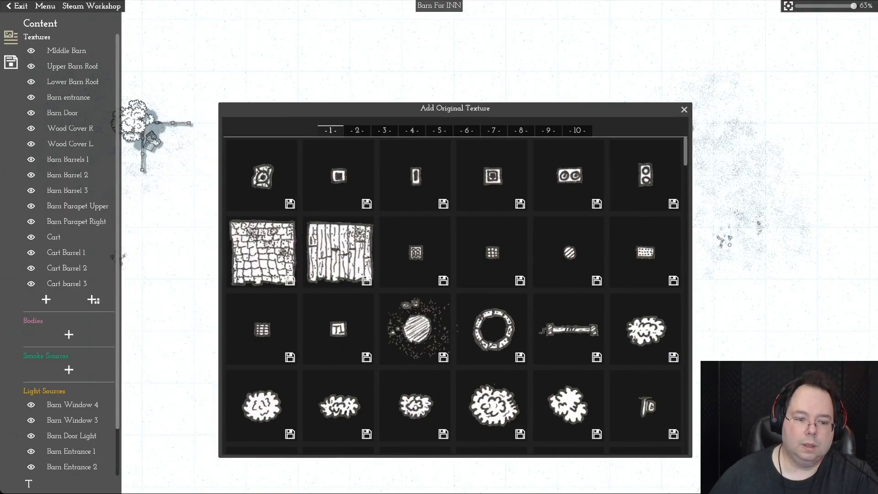
scroll(415, 252, down, 5)
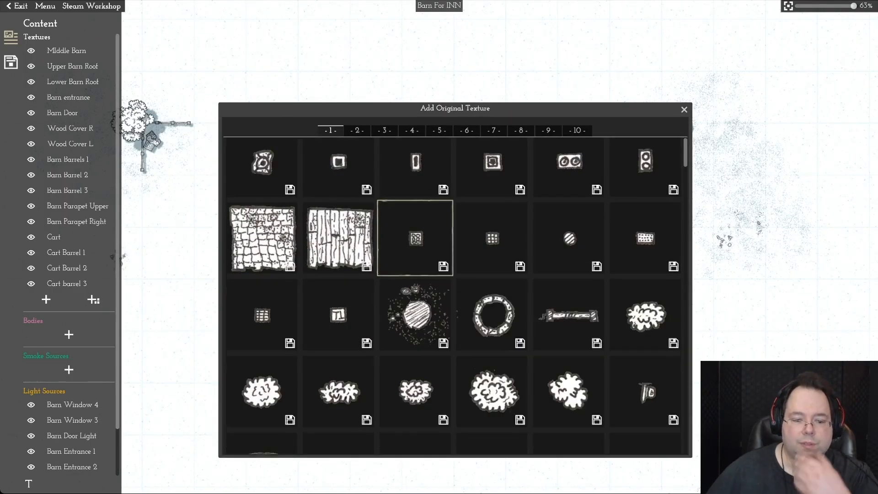
scroll(416, 251, down, 8)
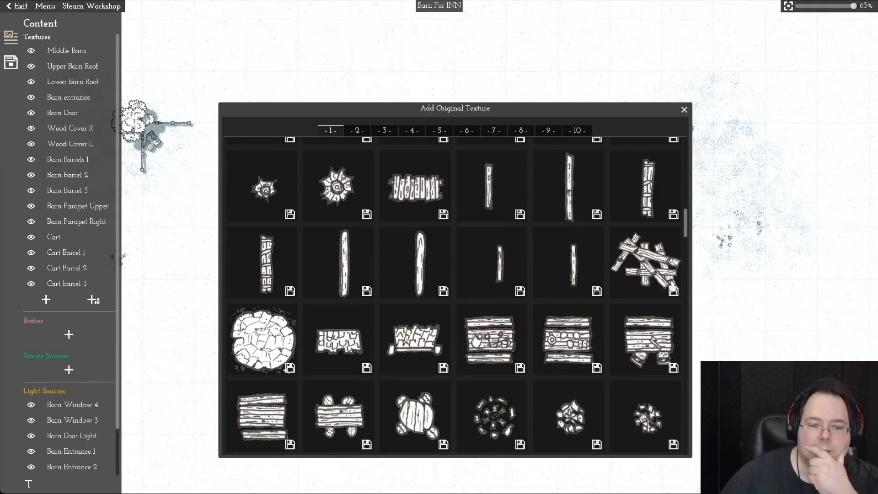
scroll(453, 295, down, 6)
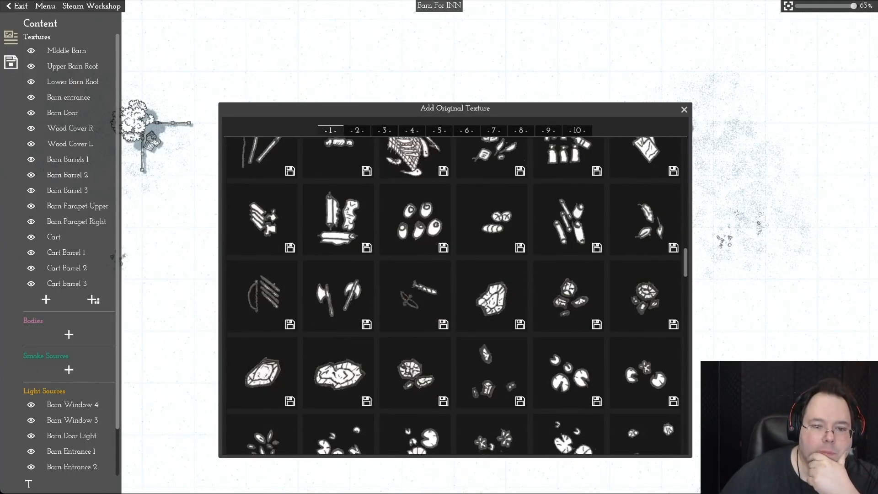
scroll(455, 296, down, 10)
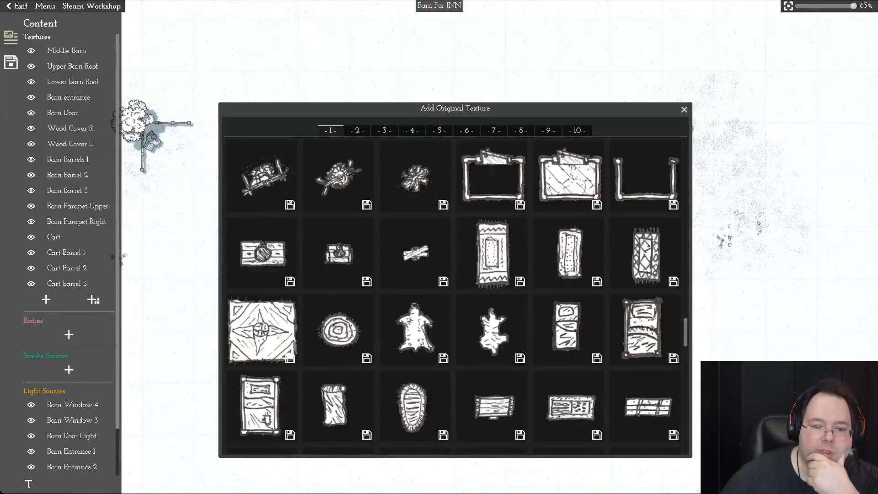
scroll(455, 295, down, 10)
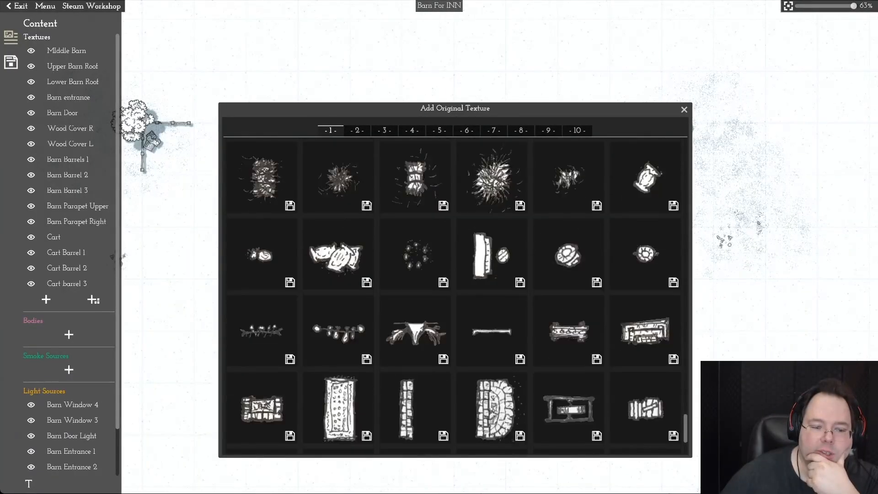
scroll(415, 252, up, 20)
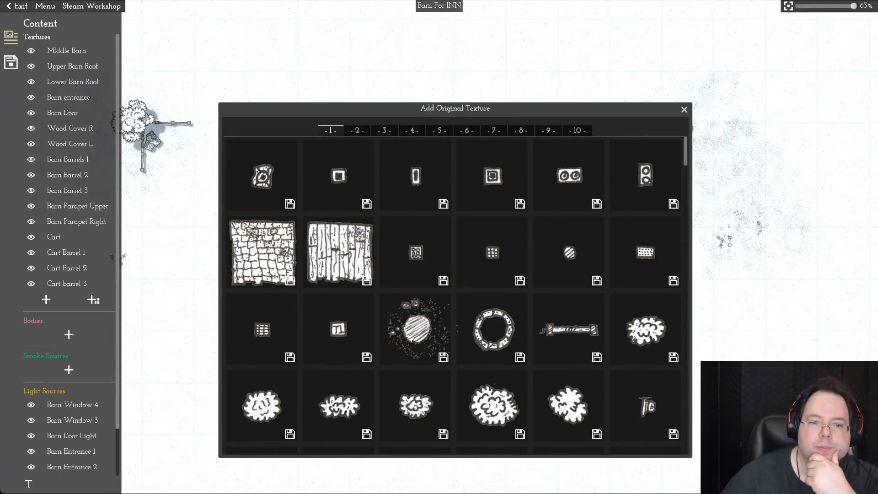
key(Escape)
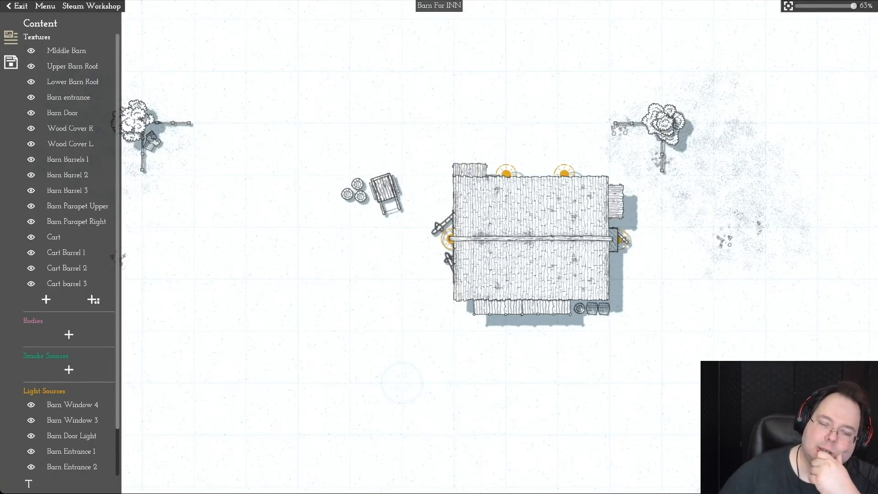
Step: Delete the Cart texture and the three barrels Cart Barrel 1, Cart Barrel 2 and Cart barrel 3 from the asset
scroll(439, 247, down, 1)
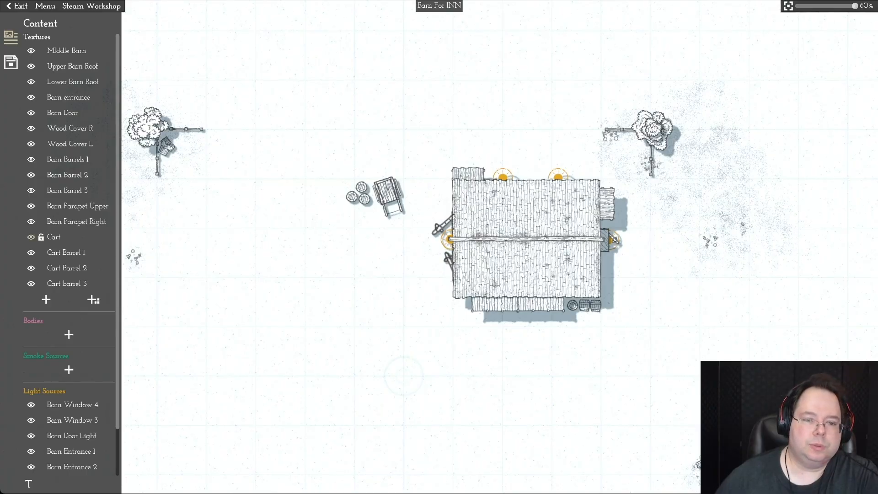
click(53, 237)
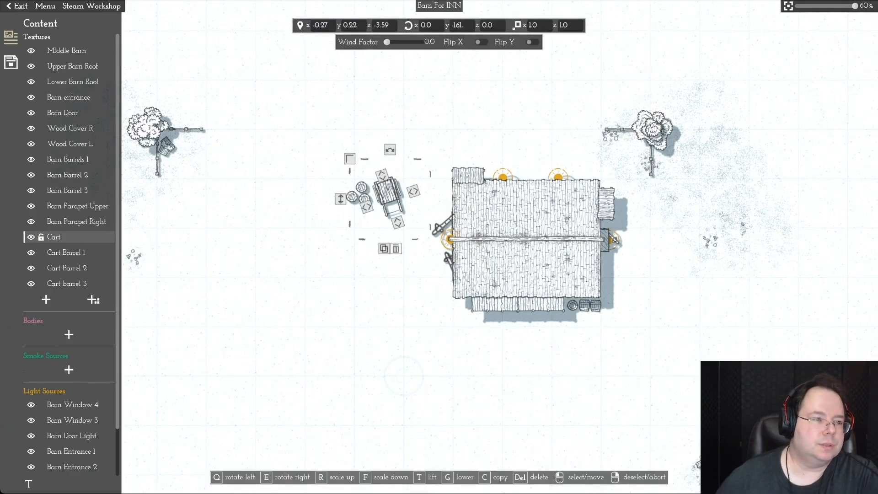
click(396, 249)
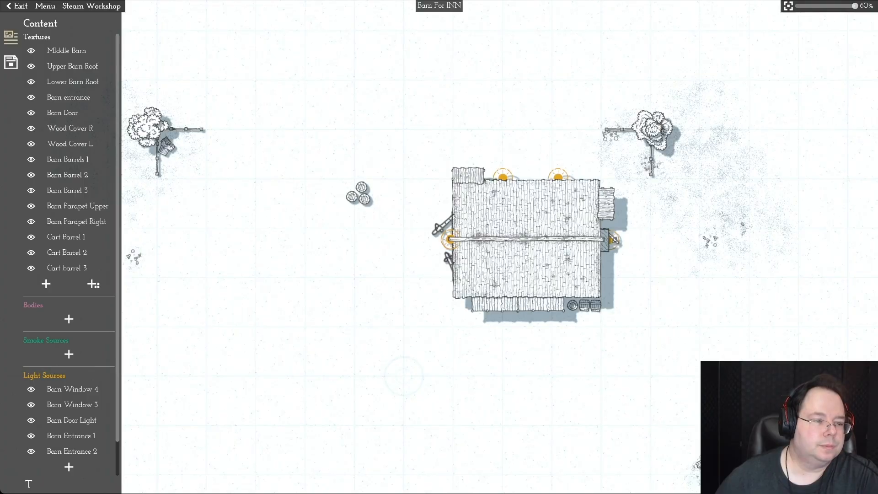
click(67, 237)
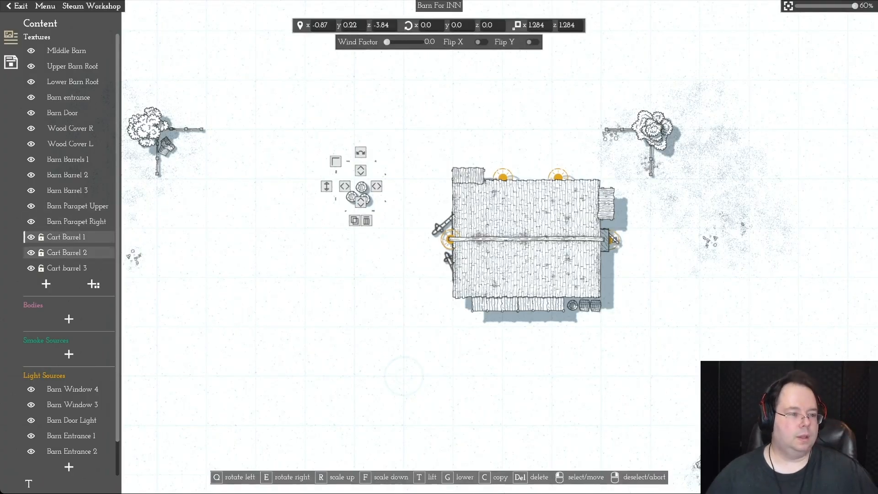
shift+click(66, 268)
shift+click(67, 253)
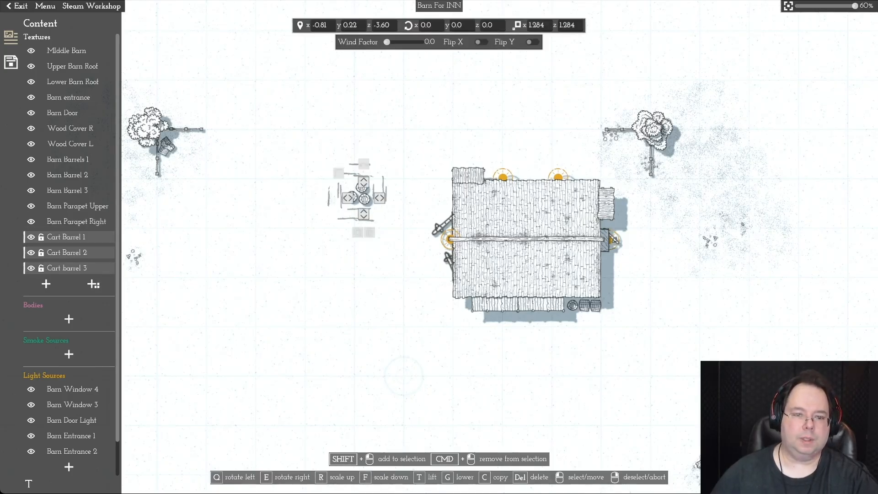
key(Delete)
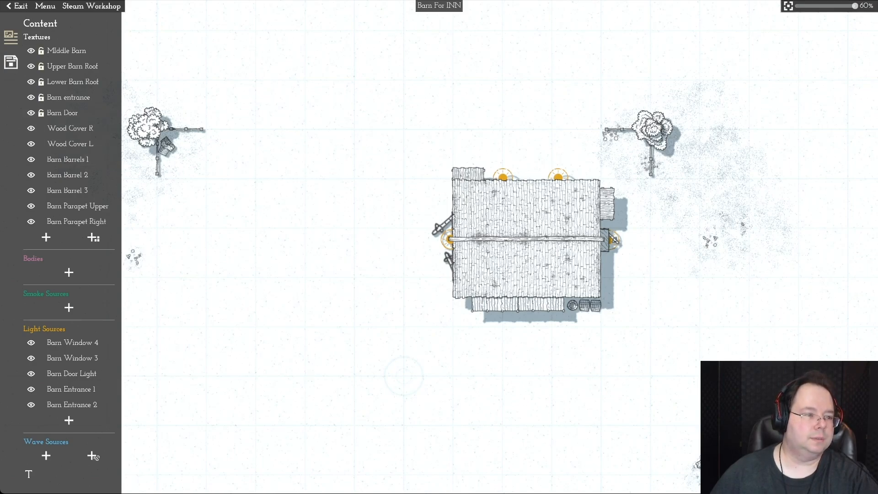
Step: Unlock all the barn textures and light sources, and select every element of the asset
click(41, 144)
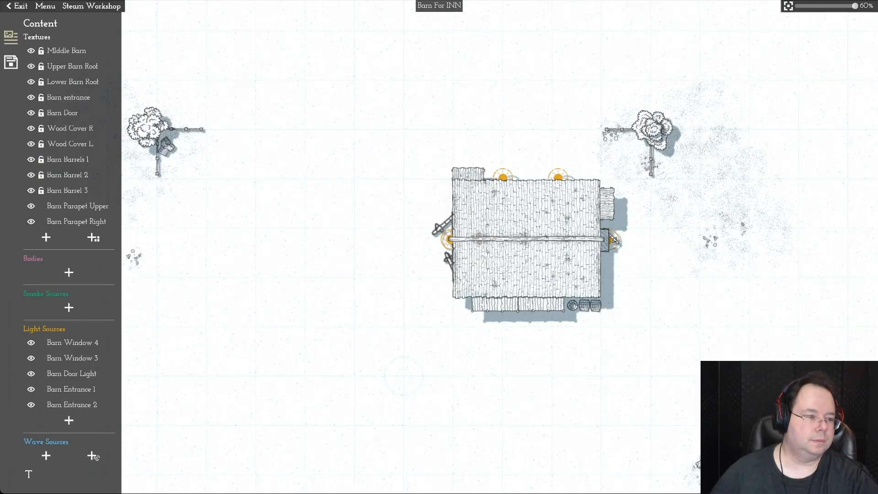
click(42, 222)
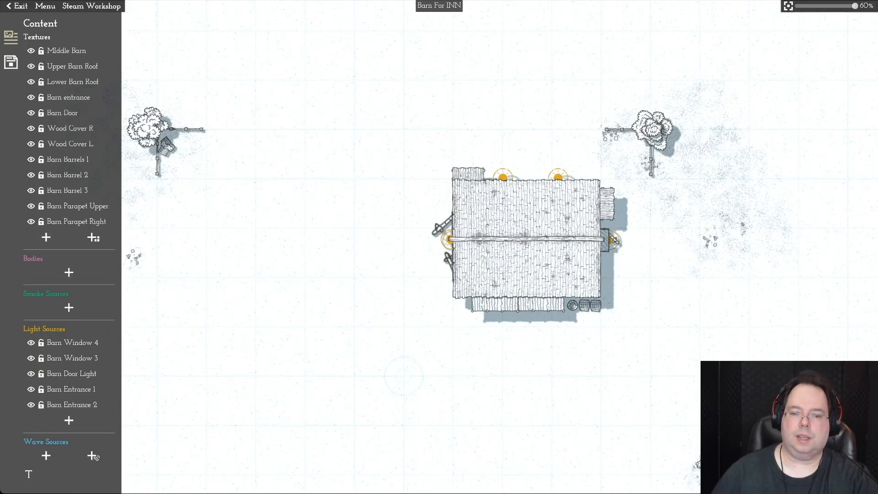
key(ctrl+a)
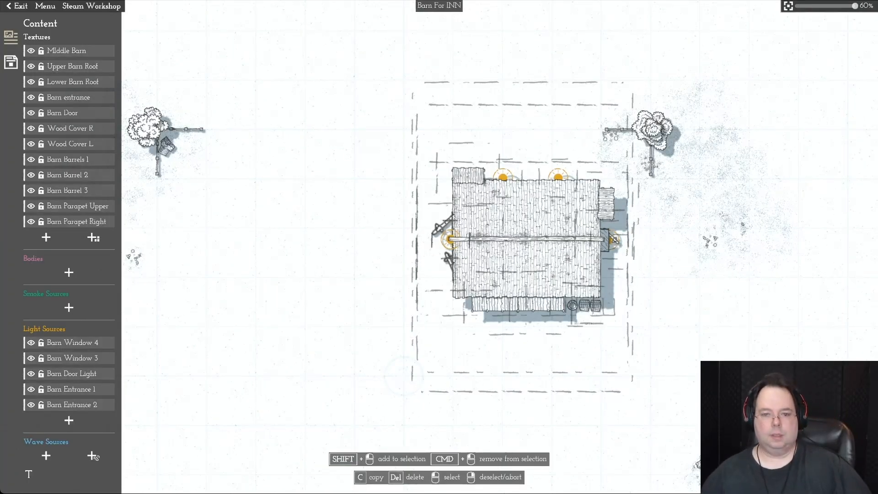
Step: Move the whole selected barn with its light sources down and left into the open area between the four corner trees
key(s)
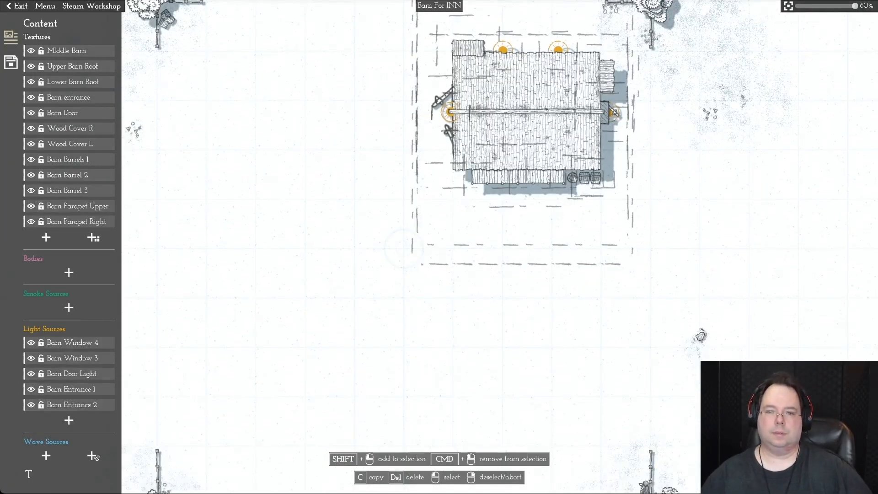
key(a)
drag(588, 137, 466, 278)
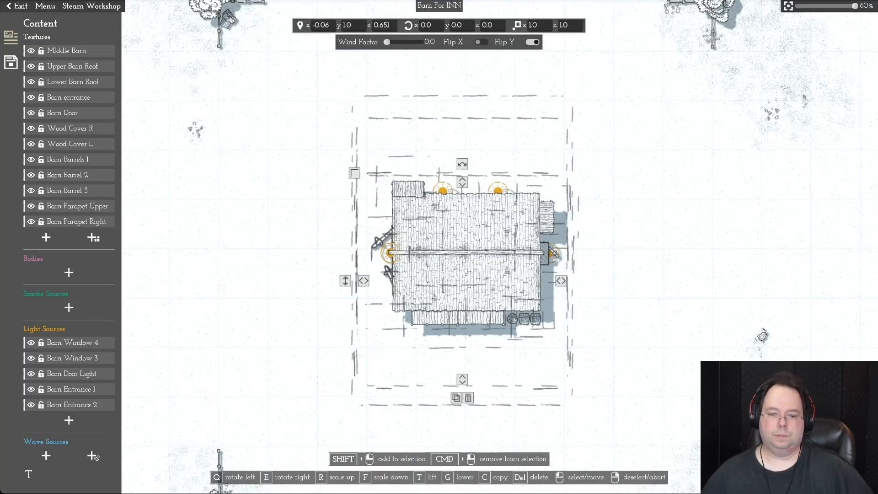
key(Escape)
key(s)
key(w)
key(w)
key(s)
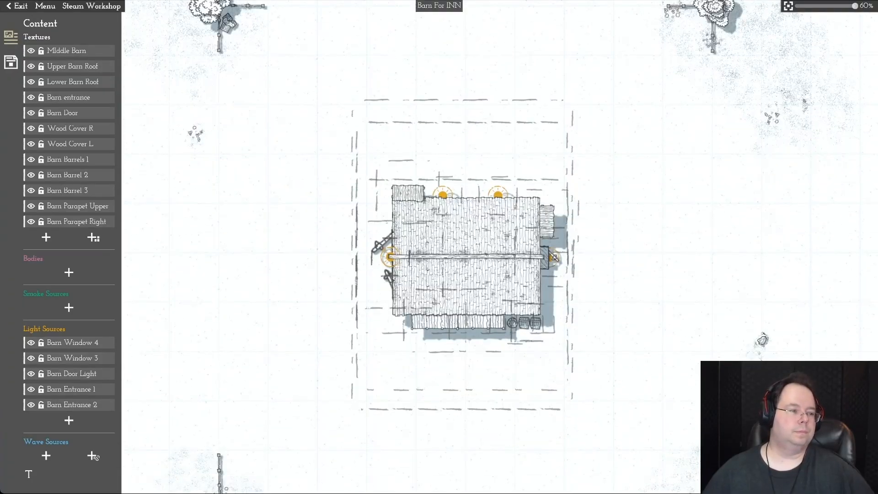
Step: Deselect the barn elements, name the asset "Small INN Barn" and set its object group to "Barns"
key(Escape)
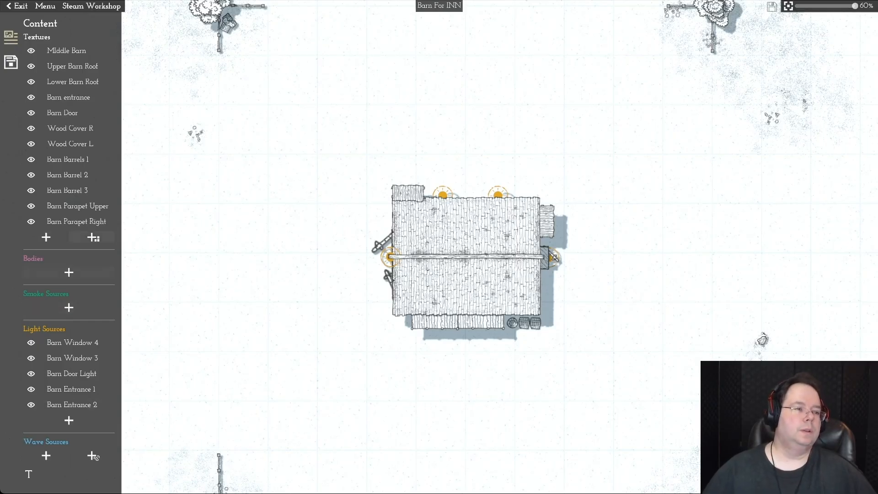
click(10, 62)
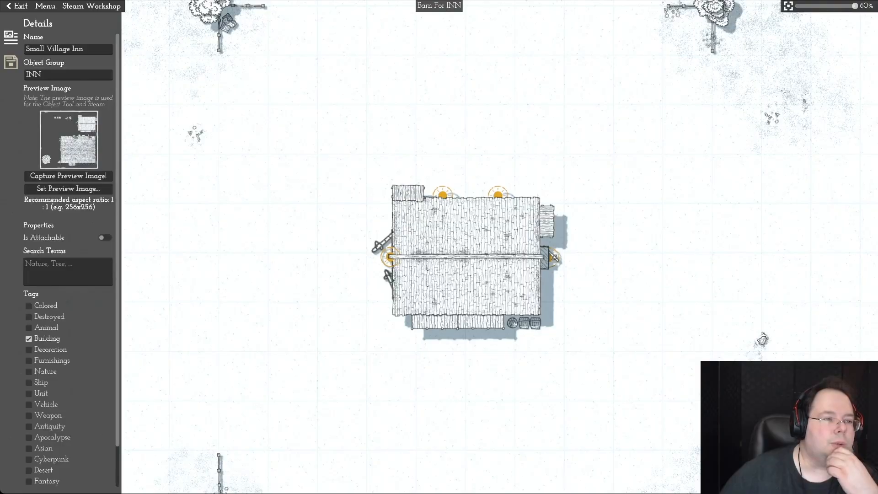
click(84, 49)
drag(84, 49, 26, 49)
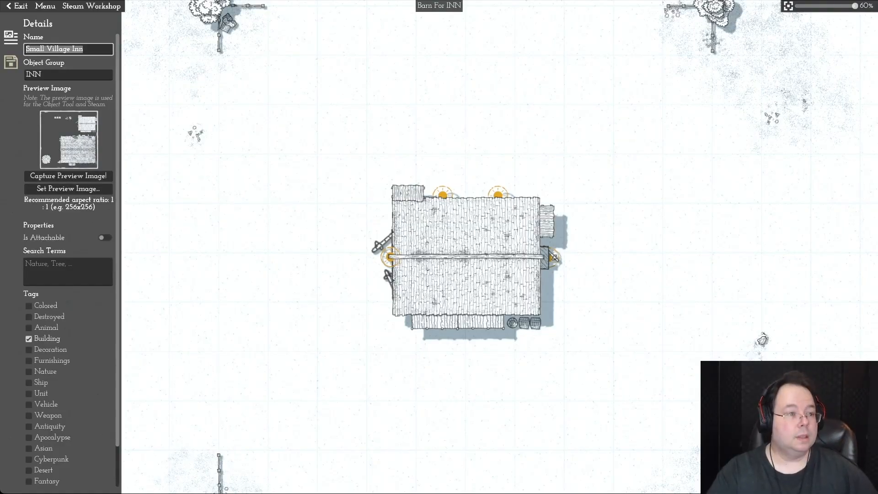
text(Sm)
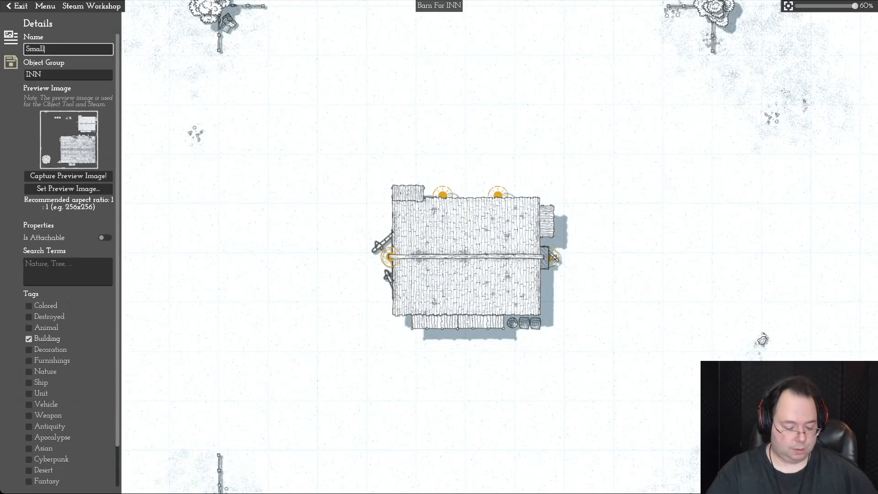
text(all )
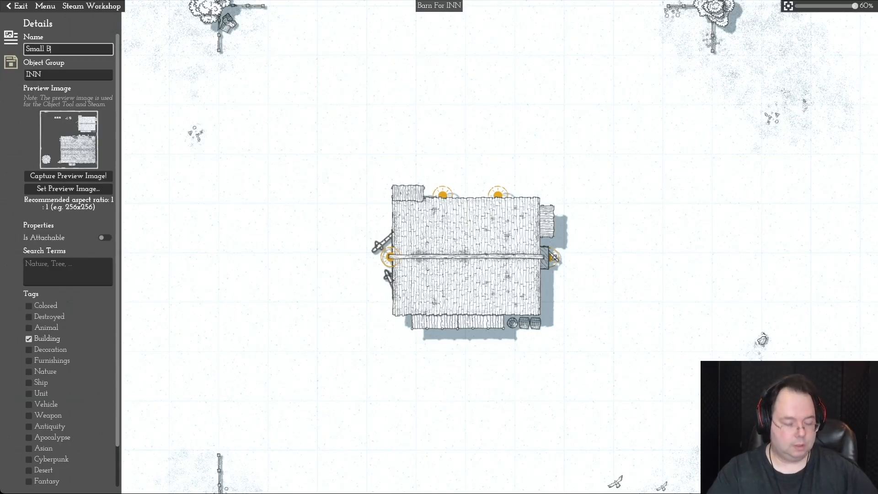
text(Barn)
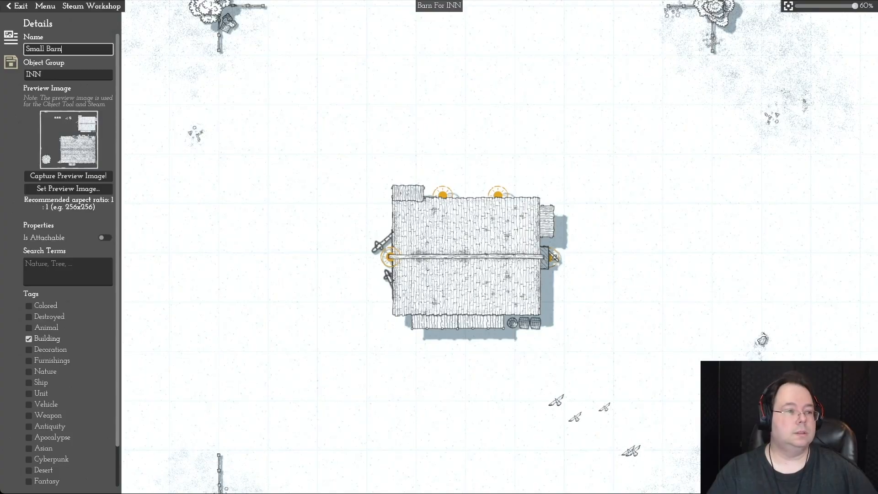
key(BackSpace)
key(BackSpace)
key(BackSpace)
key(BackSpace)
text(INN )
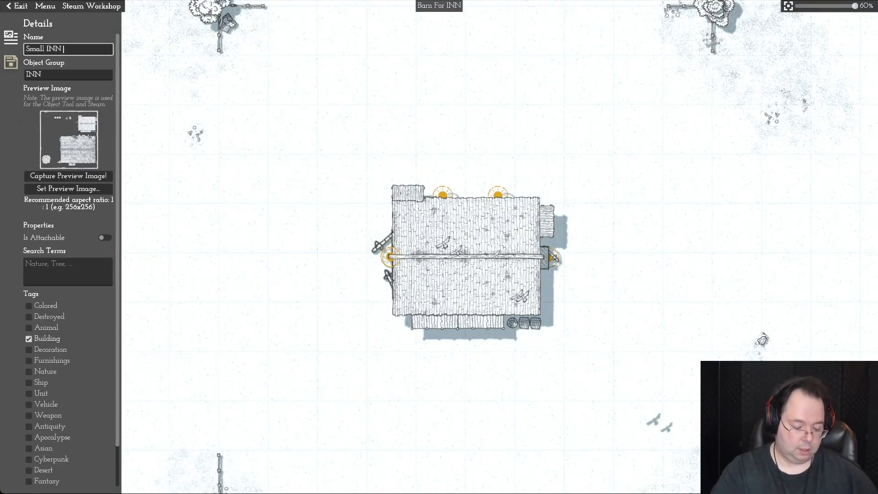
text(Barn)
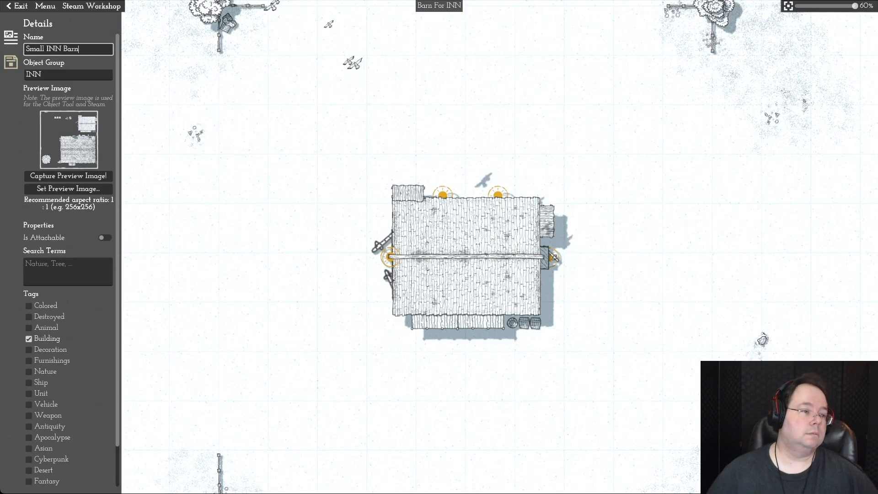
key(Tab)
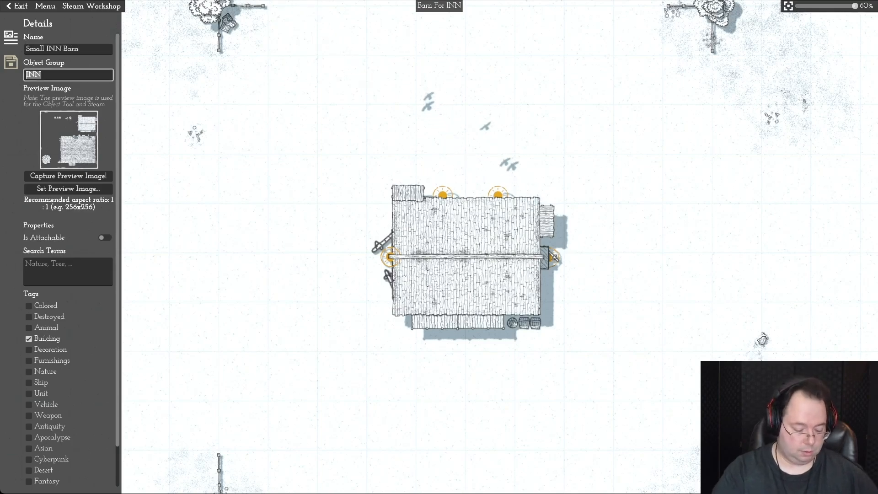
text(Barns)
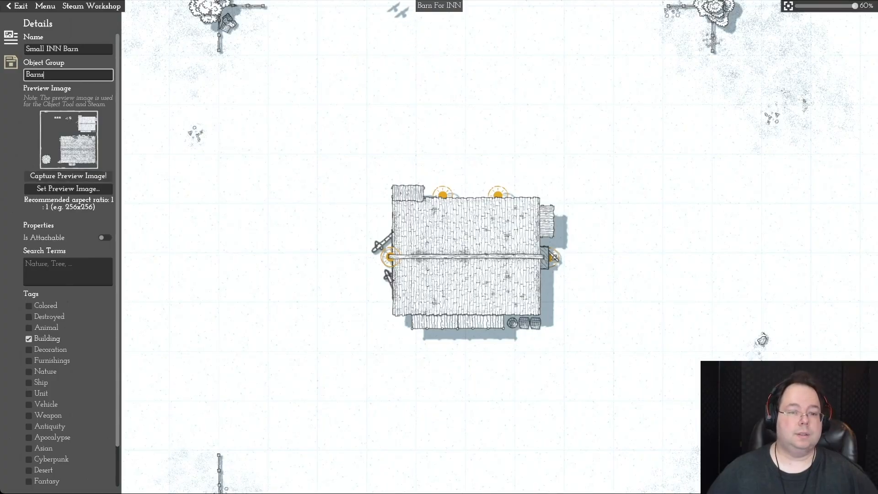
Step: Capture a preview image of the barn asset, moving in closer and recentring the barn for each new capture
click(68, 176)
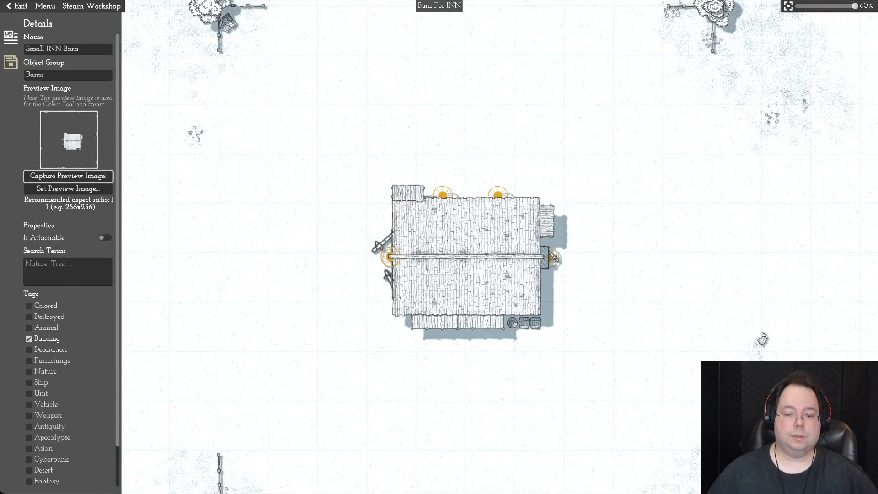
scroll(439, 247, up, 5)
scroll(439, 247, down, 2)
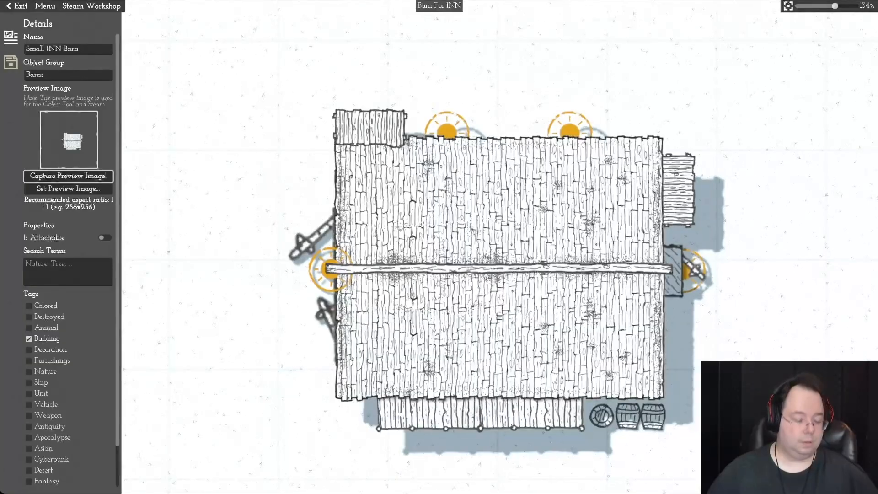
click(68, 176)
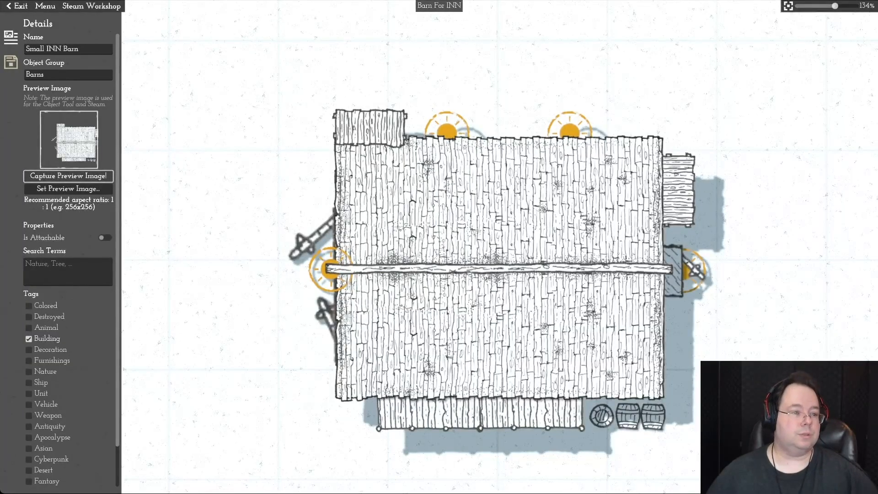
key(d)
key(s)
click(68, 176)
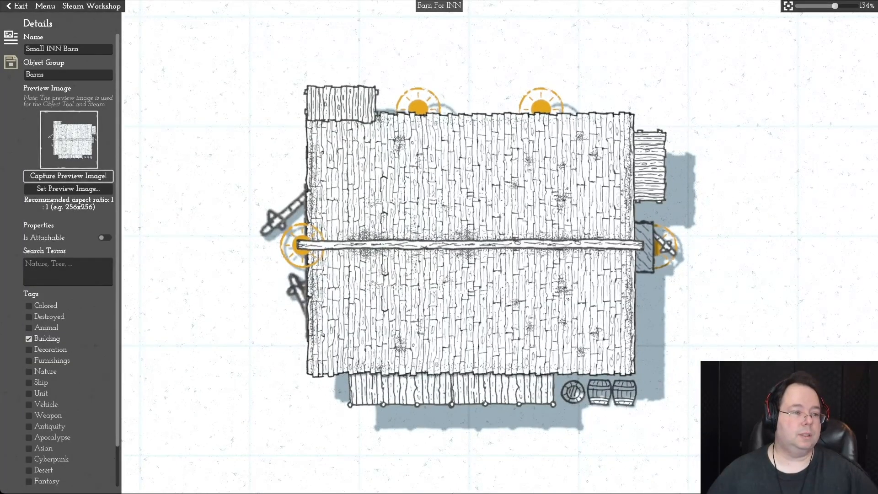
key(d)
click(68, 176)
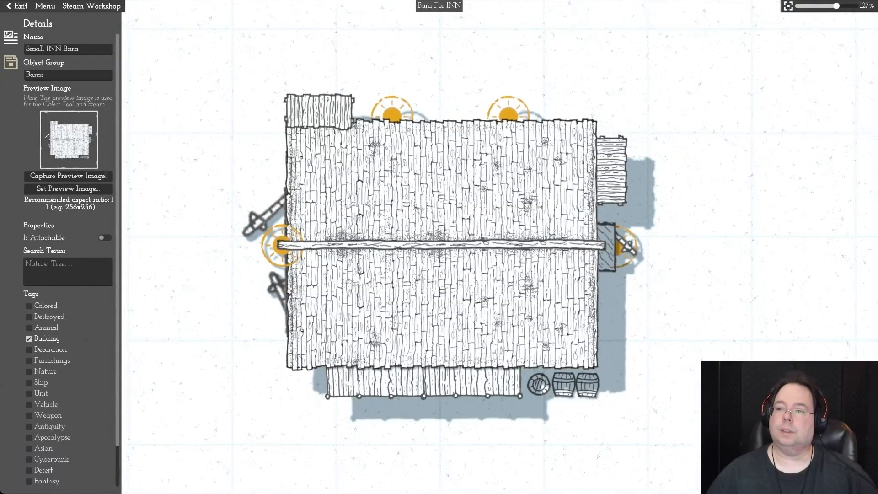
Step: Recapture the preview image with the barn enlarged to 172% zoom and shifted sideways to centre it
scroll(441, 244, up, 1)
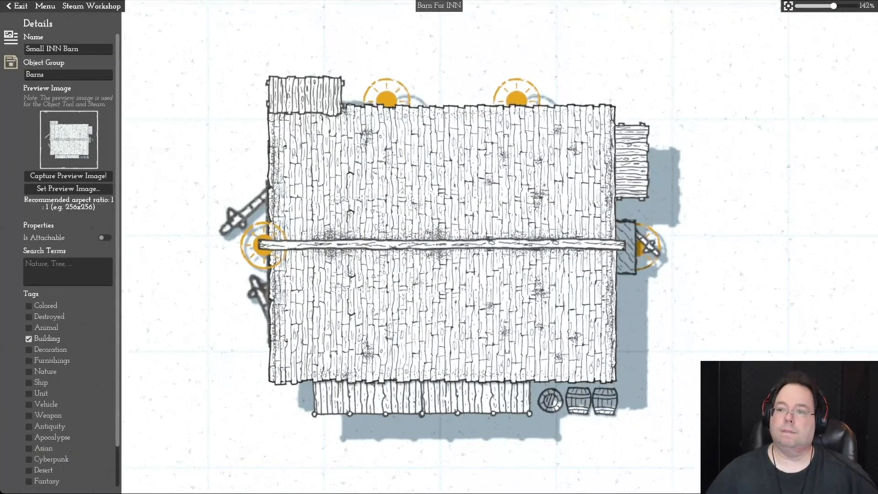
scroll(442, 245, up, 1)
scroll(441, 245, up, 1)
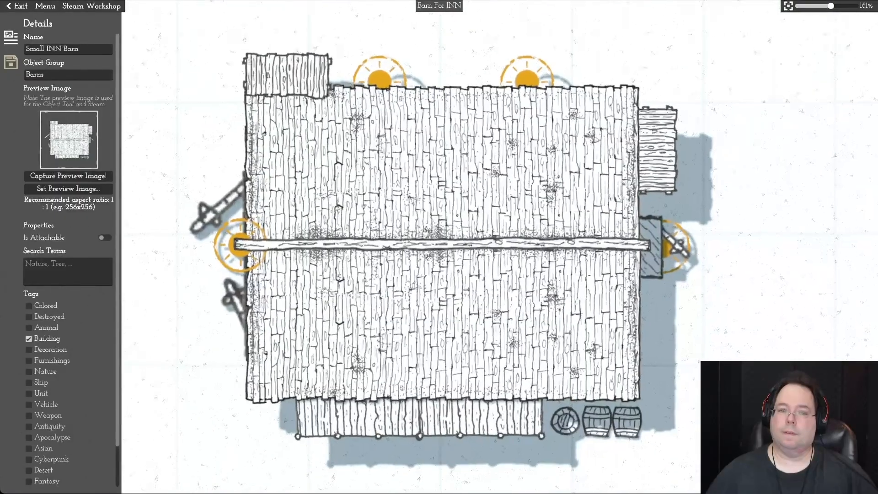
scroll(441, 245, up, 1)
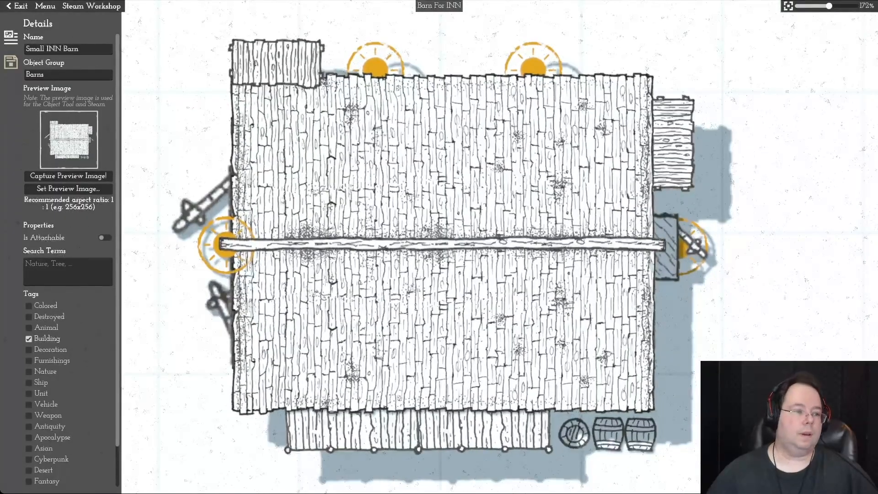
key(a)
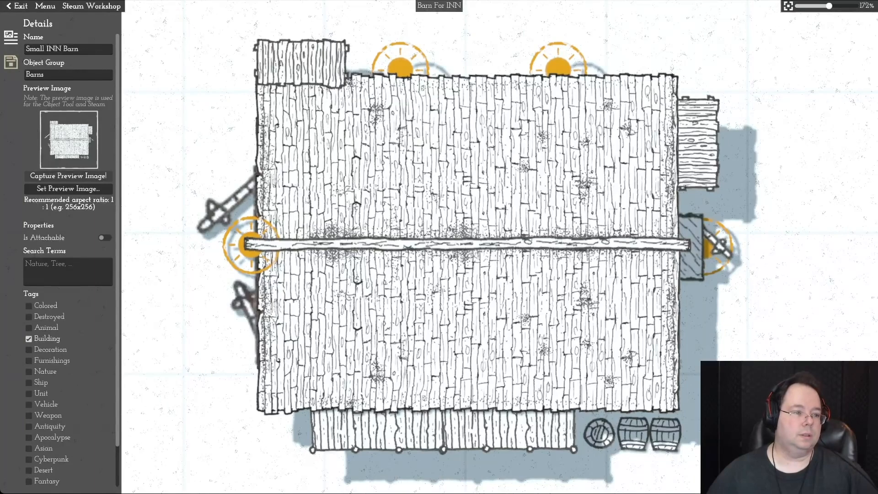
click(68, 176)
key(d)
click(68, 176)
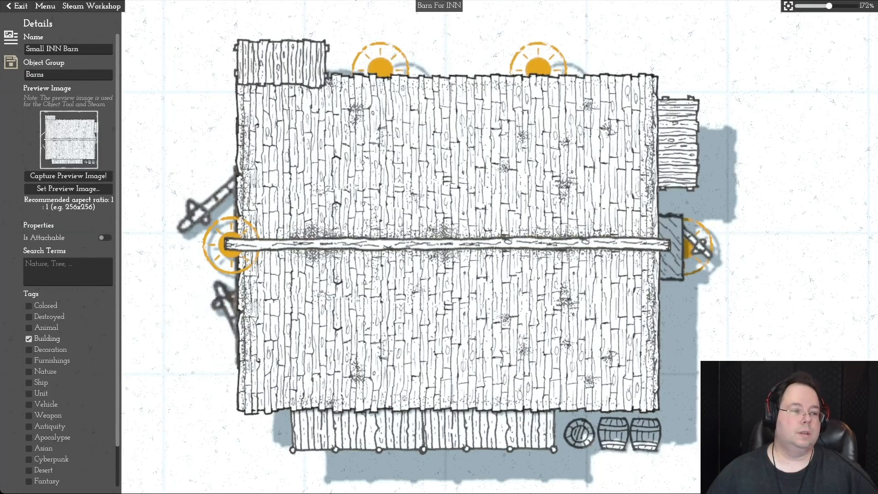
Step: Recapture the preview image from progressively farther out, ending with the whole barn framed at 142% zoom
scroll(451, 254, down, 1)
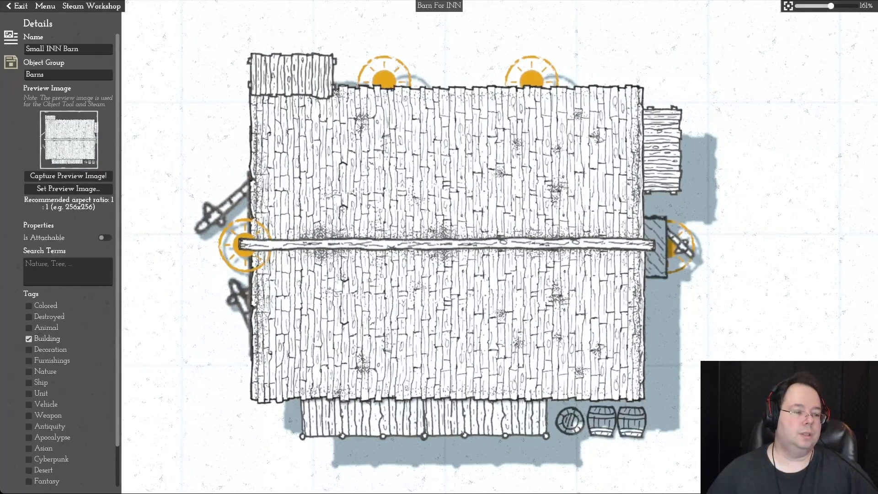
click(68, 176)
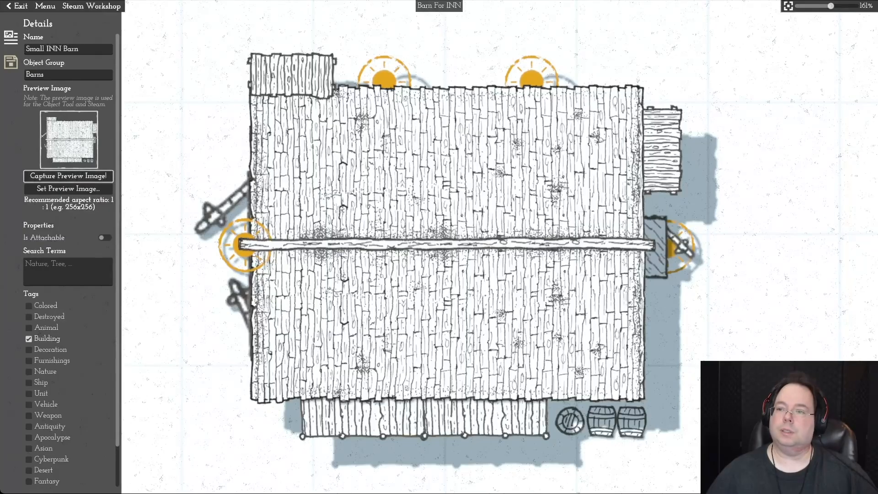
scroll(435, 249, down, 1)
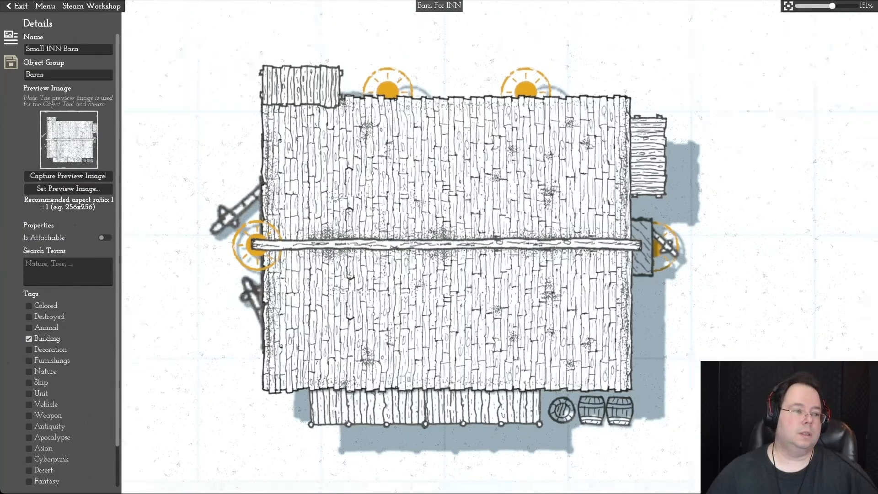
click(68, 176)
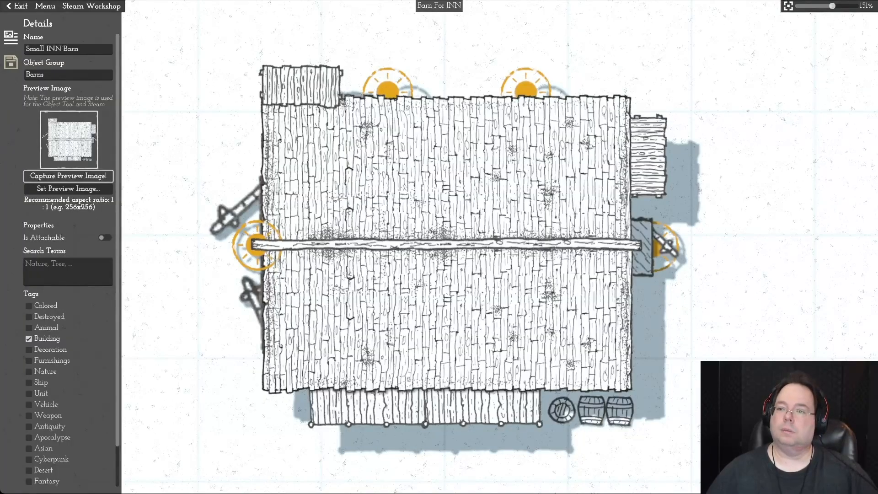
scroll(439, 249, down, 1)
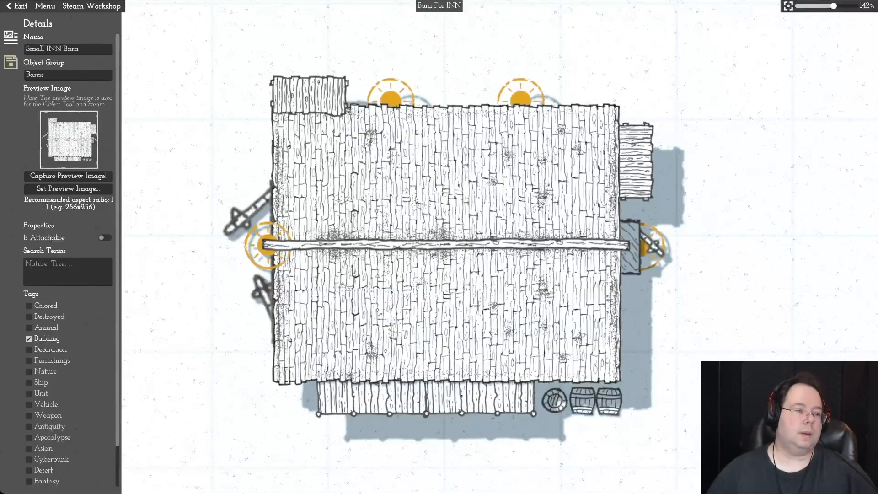
click(68, 176)
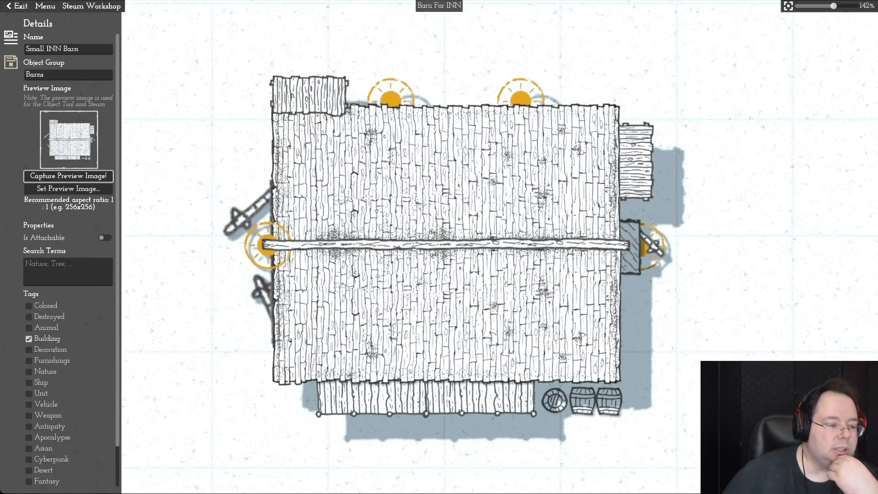
scroll(69, 256, down, 1)
scroll(68, 256, up, 1)
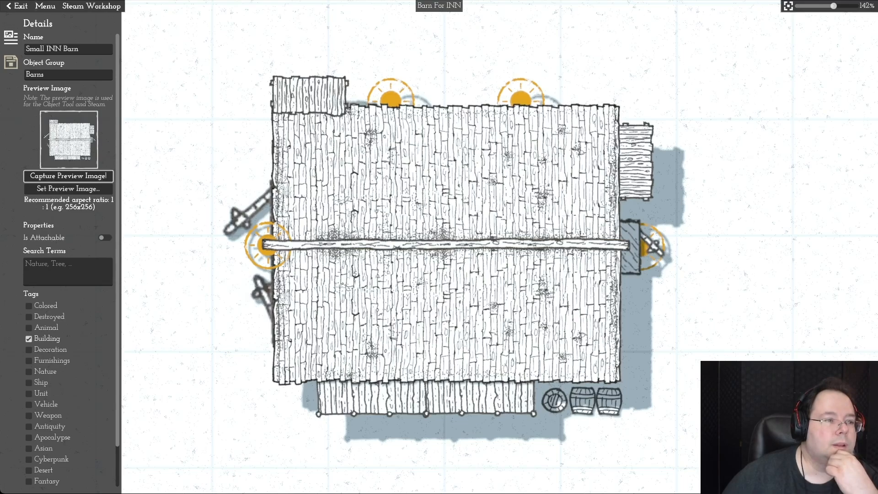
Step: Save the barn asset and leave the asset editor to return to the settlement map
click(45, 6)
click(46, 57)
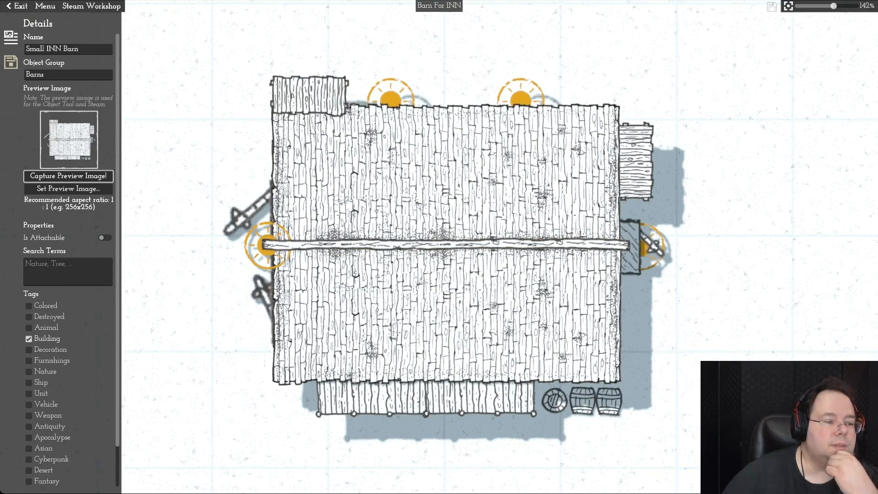
click(16, 6)
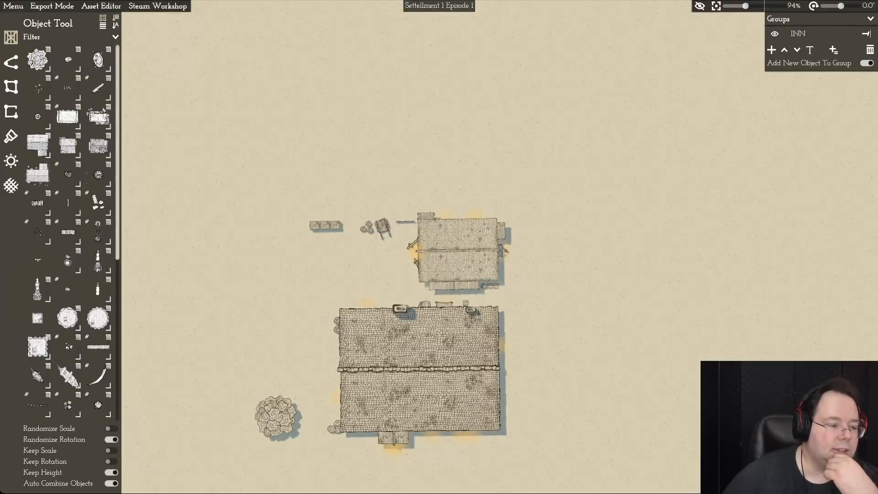
Step: Place the new barn object to the right of the existing barn, nudge it left and rotate it parallel to that barn
scroll(68, 229, down, 10)
mouse_move(38, 406)
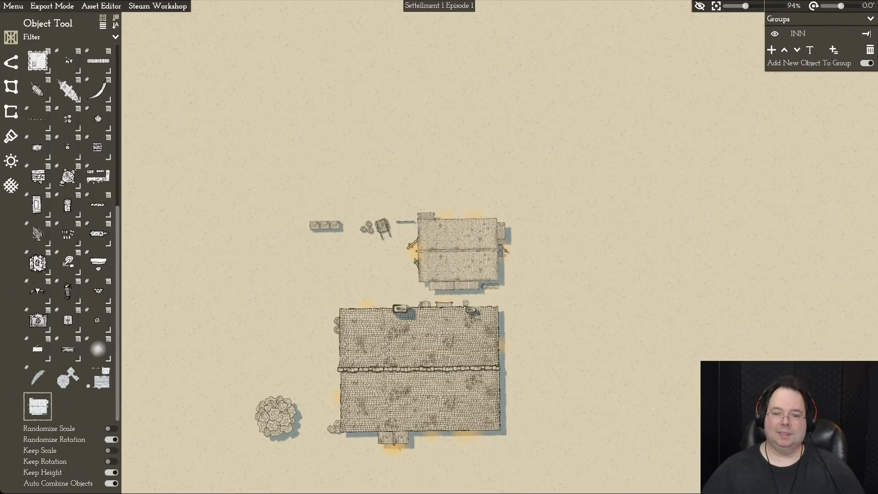
click(38, 406)
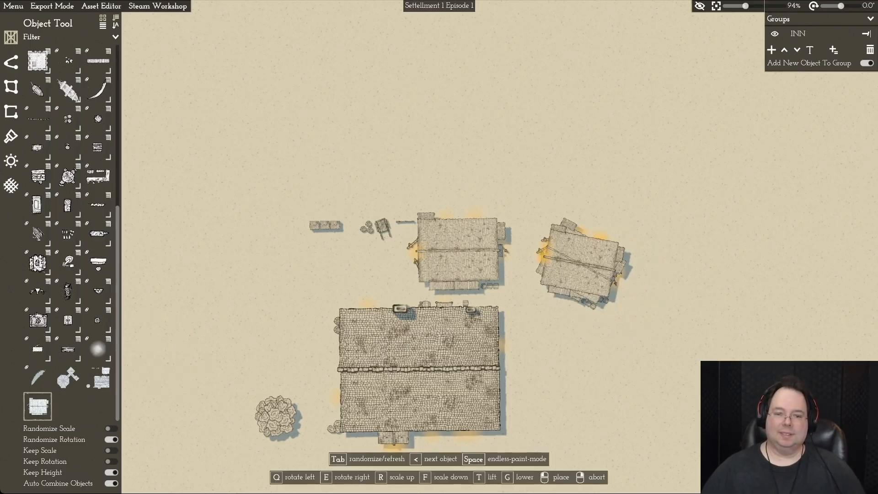
click(583, 265)
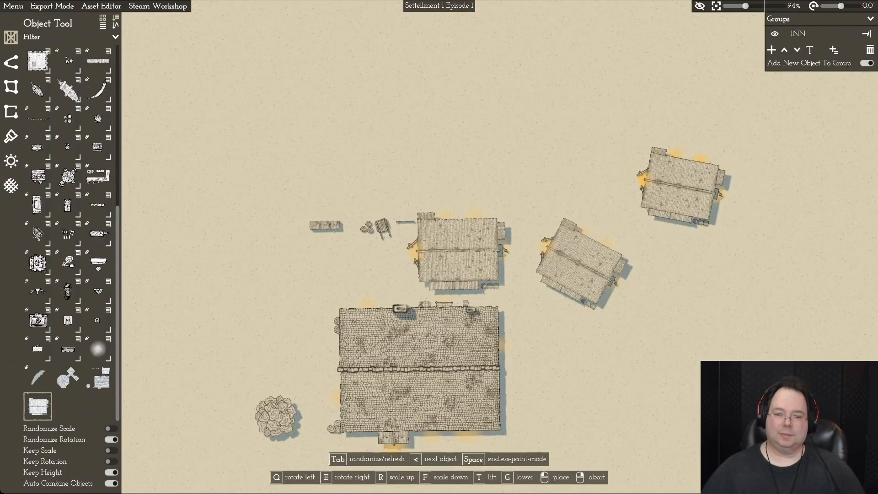
right_click(684, 187)
drag(584, 264, 570, 269)
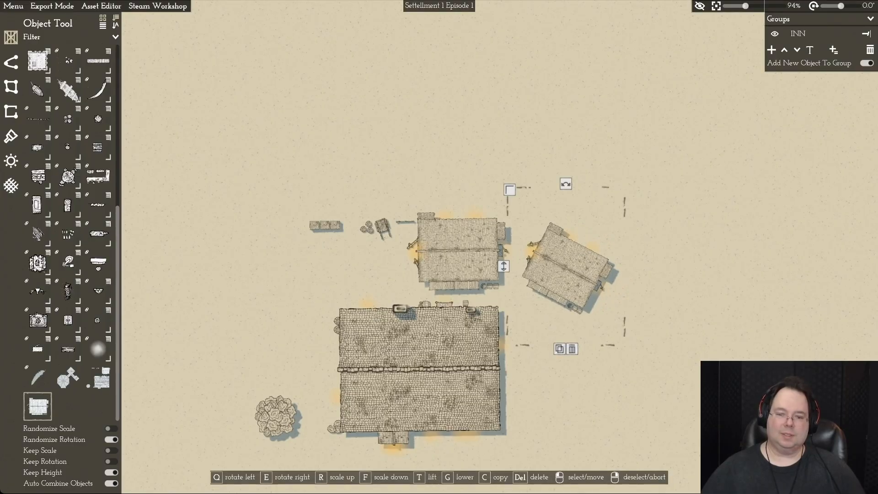
drag(565, 184, 526, 193)
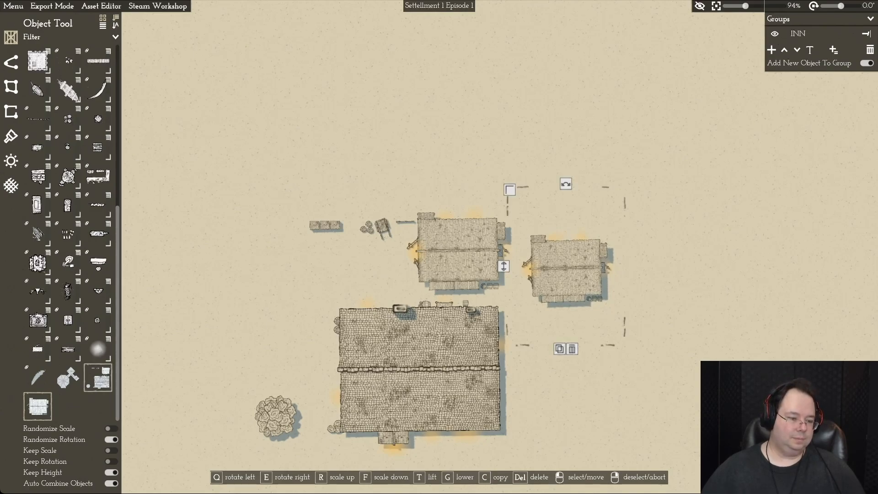
Step: Turn on Randomize Scale for new objects and delete the trial barn beside the original barn
click(111, 429)
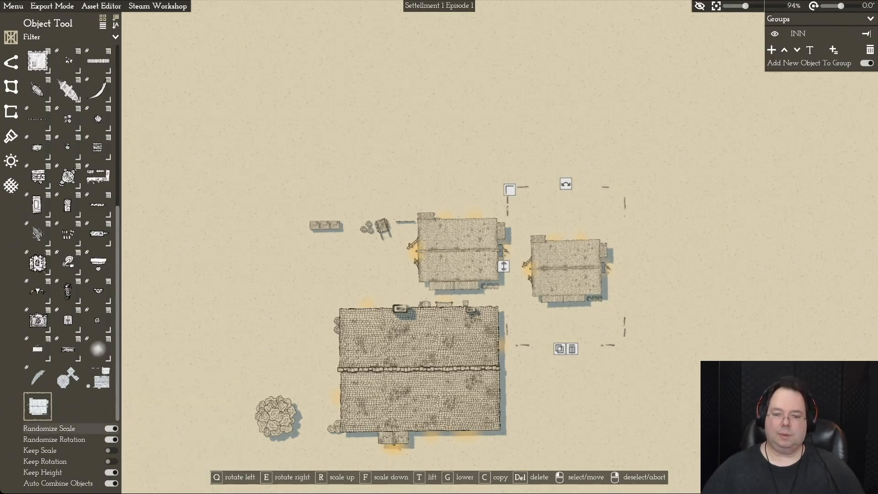
click(572, 349)
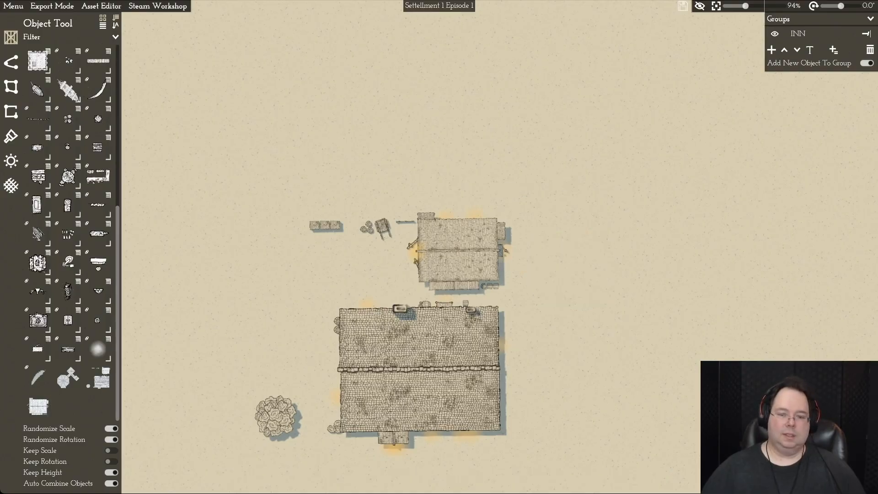
Step: Place a new randomly scaled barn in the open space beside the original barn and rotate it parallel to it
click(38, 407)
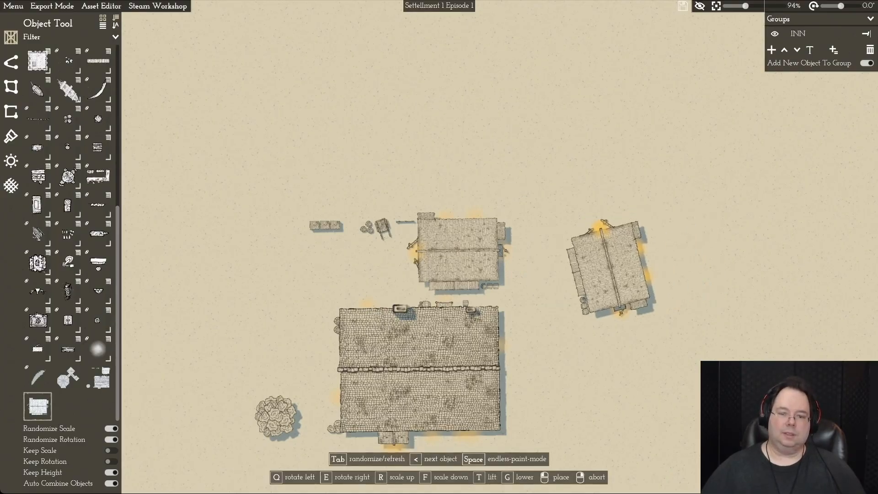
click(609, 273)
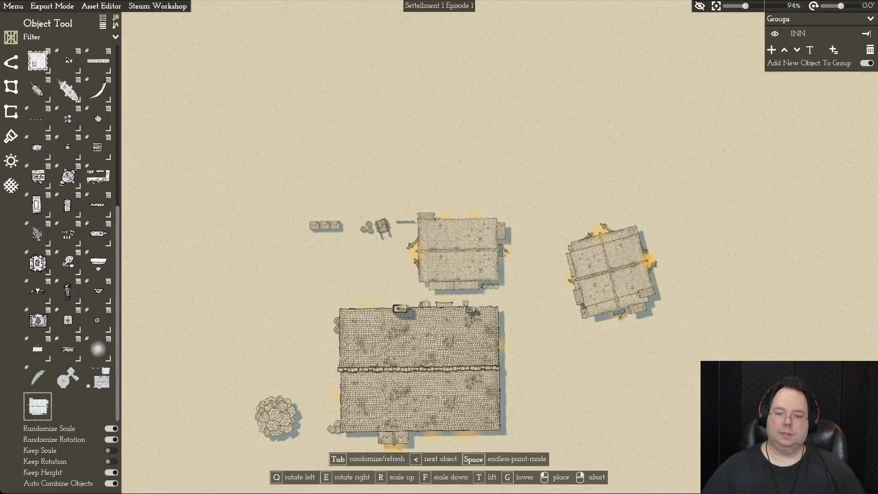
right_click(704, 223)
drag(610, 274, 612, 274)
key(q)
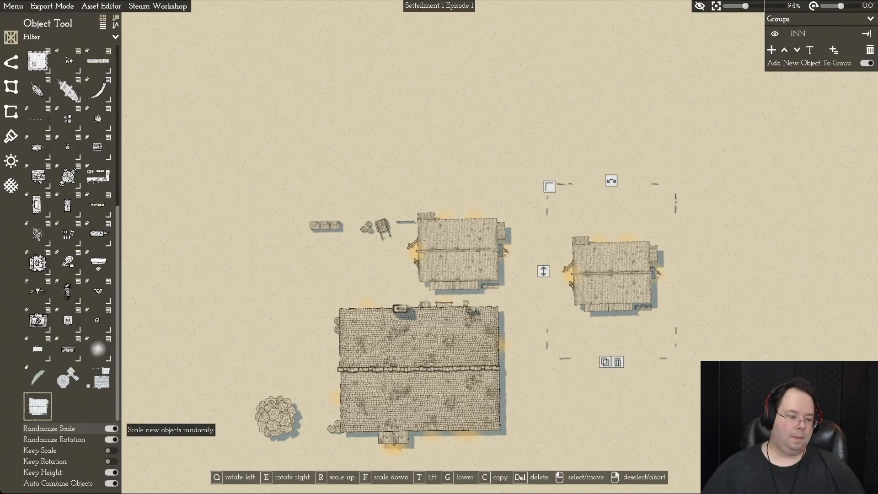
Step: Toggle Randomize Scale off and back on, align the trial barn level with the original, and start a copy of it without placing it
click(111, 428)
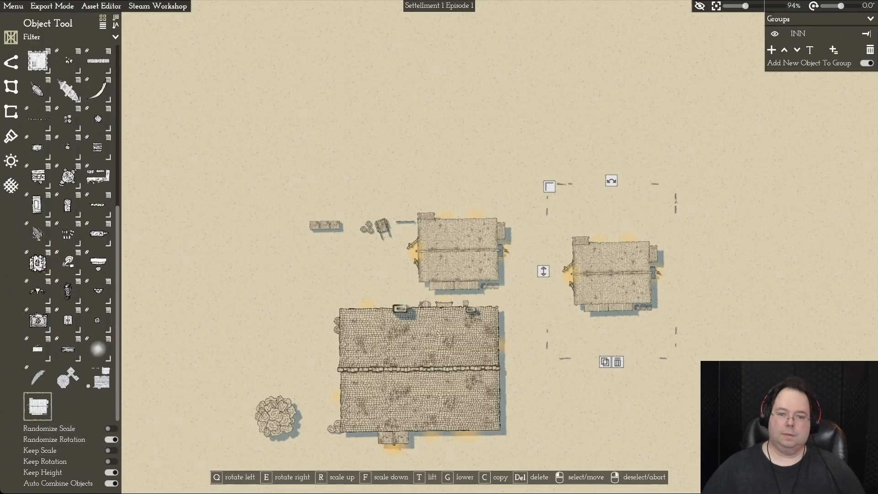
drag(608, 275, 600, 251)
click(111, 429)
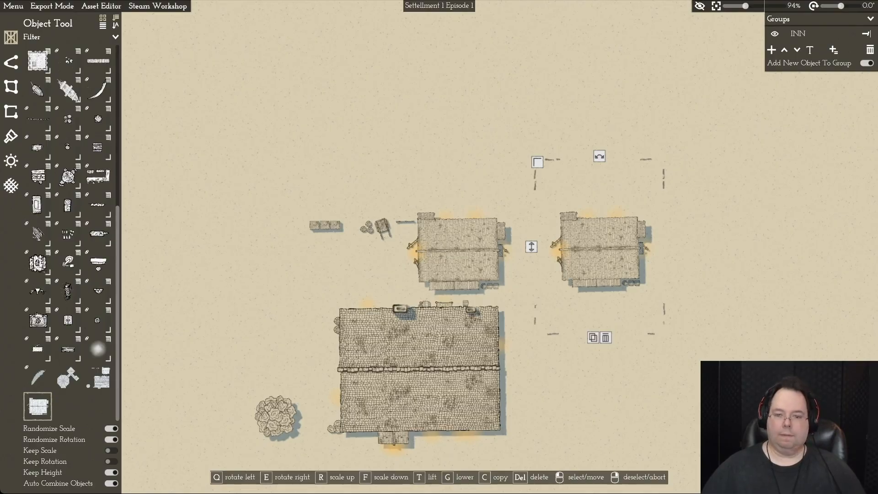
mouse_move(599, 249)
mouse_down()
mouse_move(625, 250)
mouse_move(613, 249)
mouse_up()
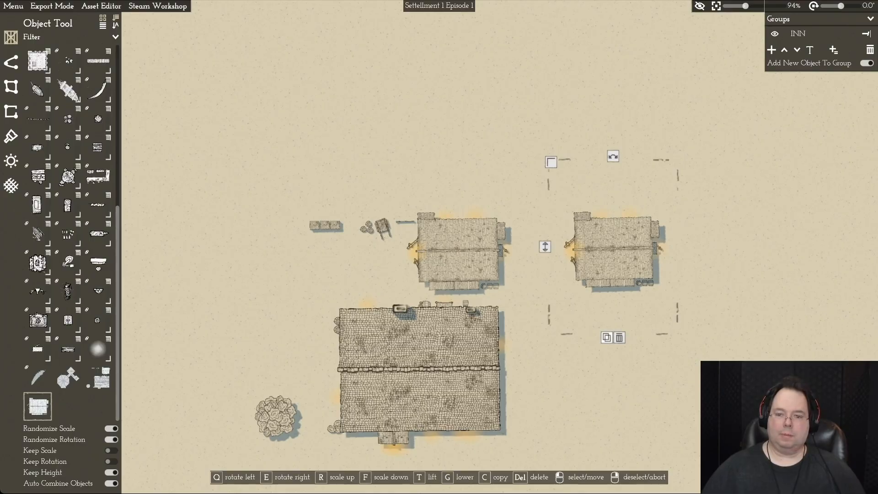
click(606, 338)
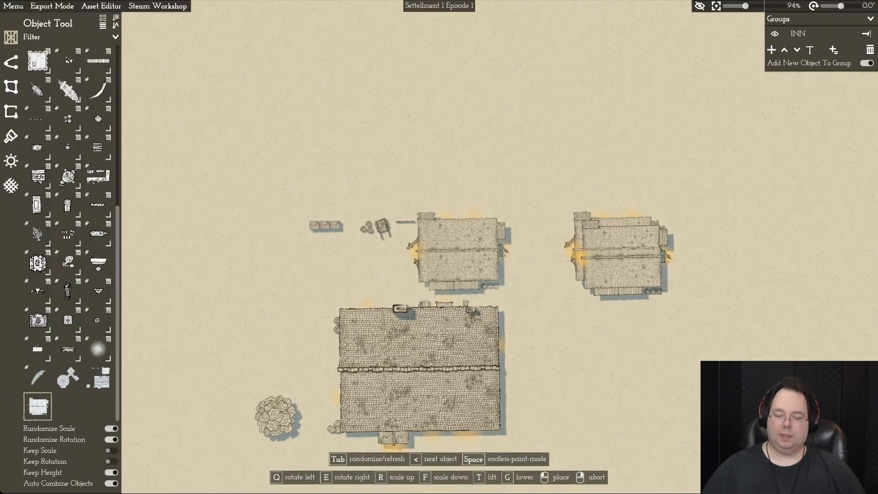
right_click(654, 350)
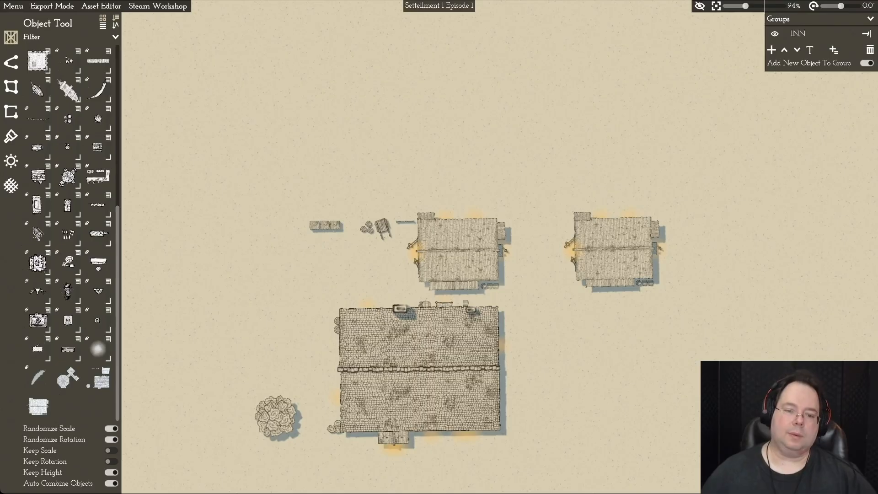
Step: Lay the trial barn over the original barn to compare their sizes, then move it clear and delete it
drag(614, 250, 459, 250)
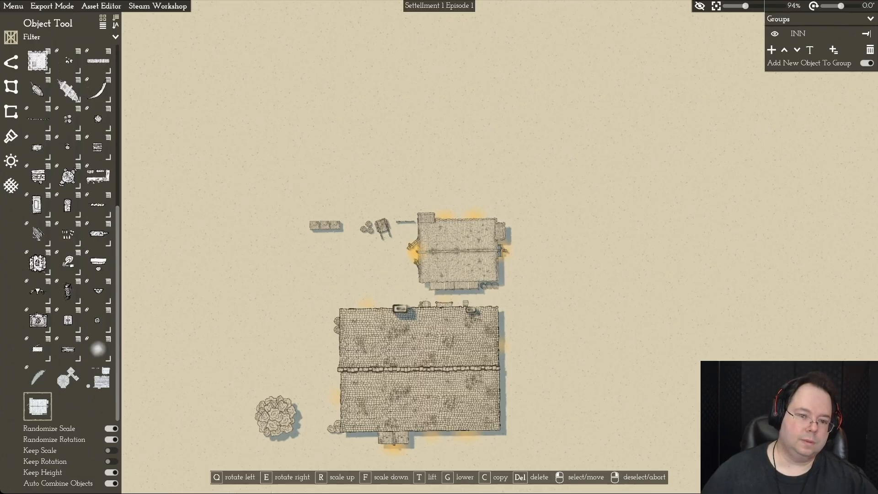
click(459, 250)
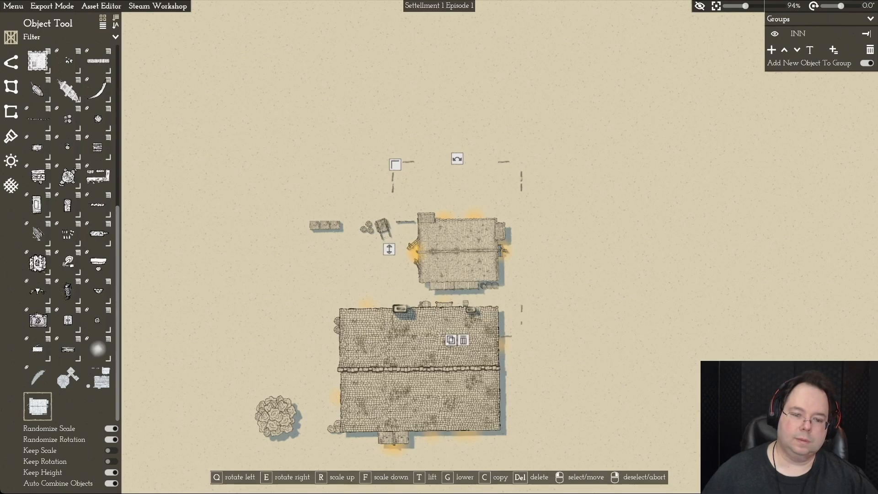
drag(458, 250, 665, 250)
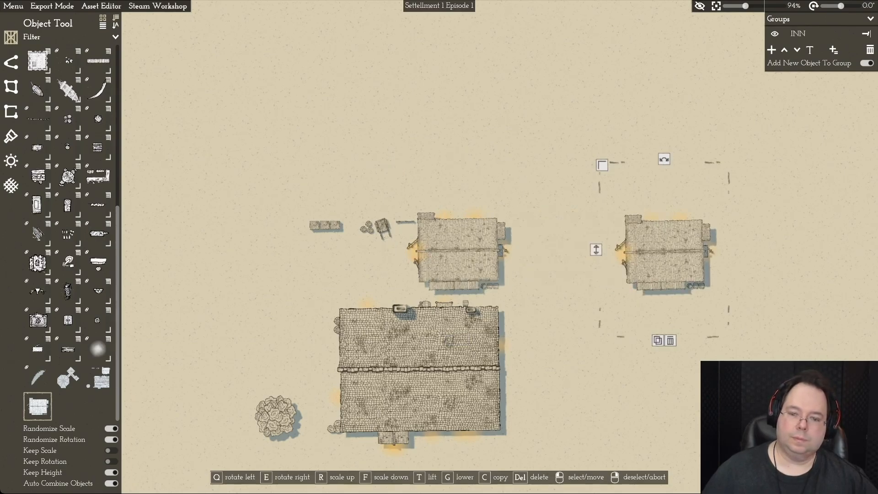
click(670, 340)
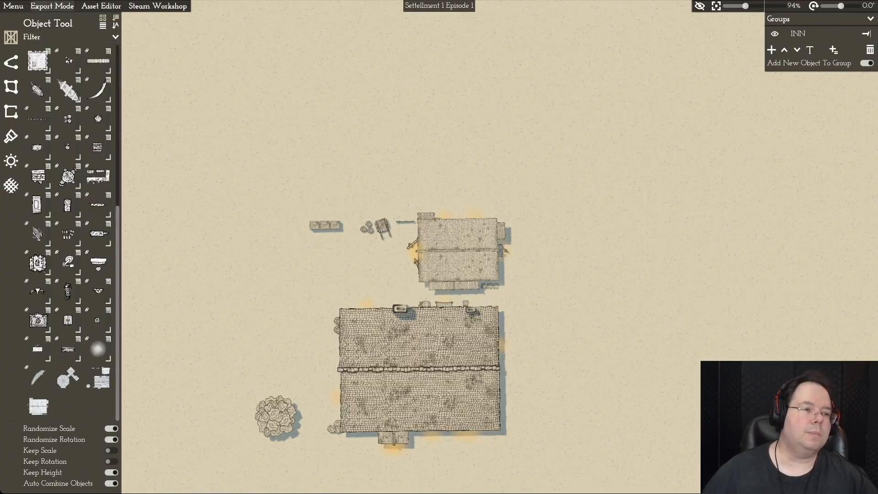
Step: Open the Small Village Inn.momast asset in the Object Editor
click(101, 6)
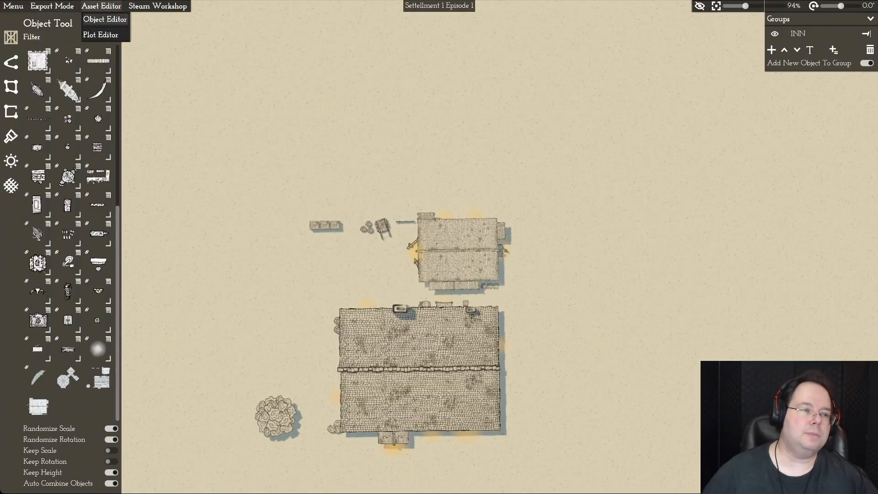
click(105, 20)
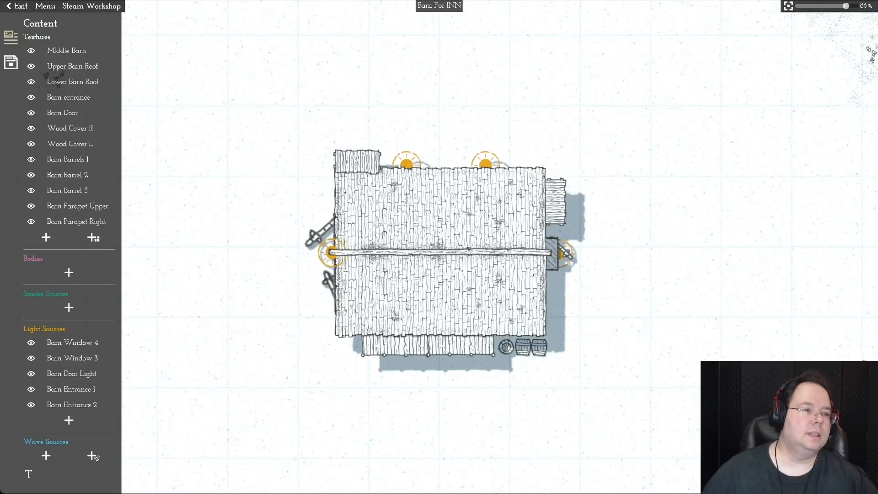
click(45, 5)
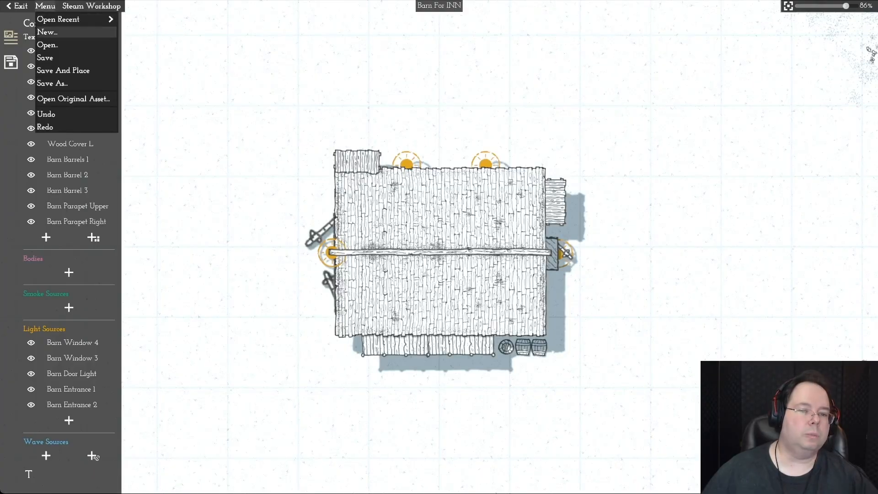
click(47, 45)
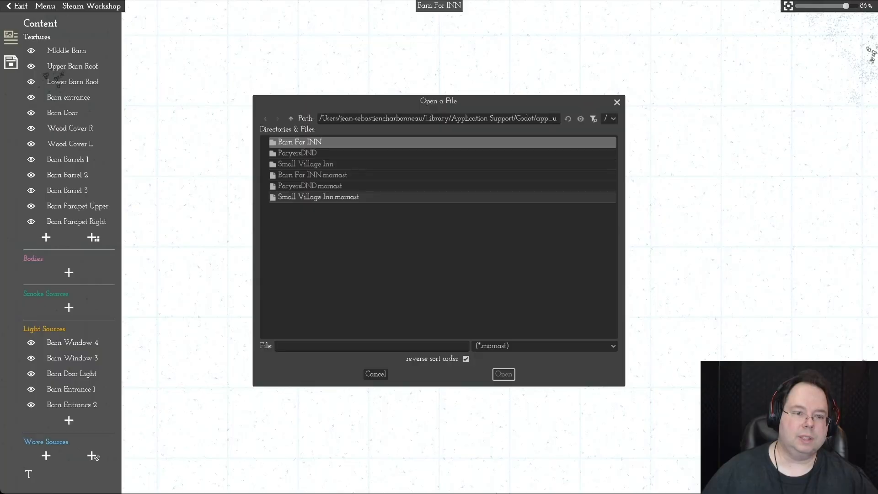
click(318, 197)
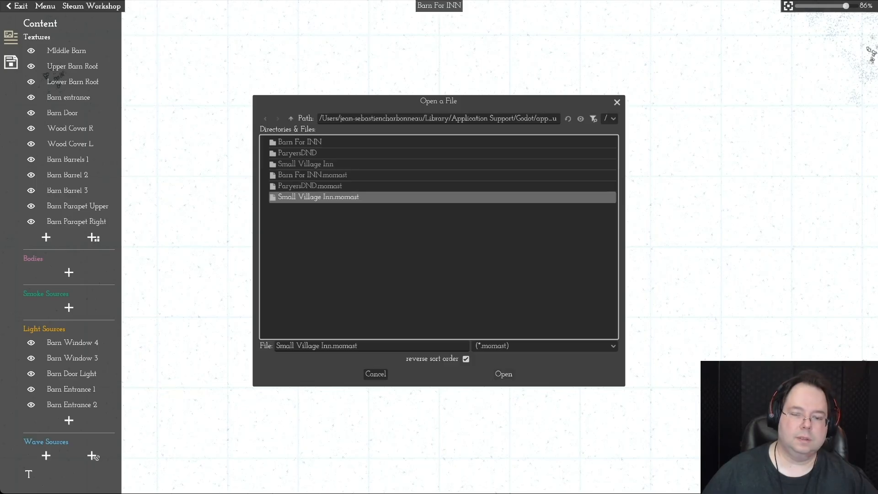
click(503, 374)
Step: Delete the Middle Barn ridge texture from the barn roof
scroll(439, 247, down, 2)
scroll(492, 265, down, 1)
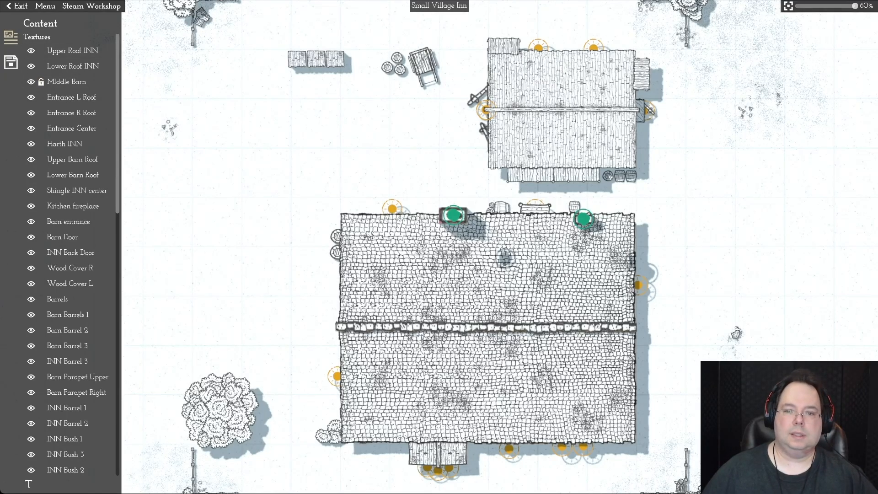
click(67, 82)
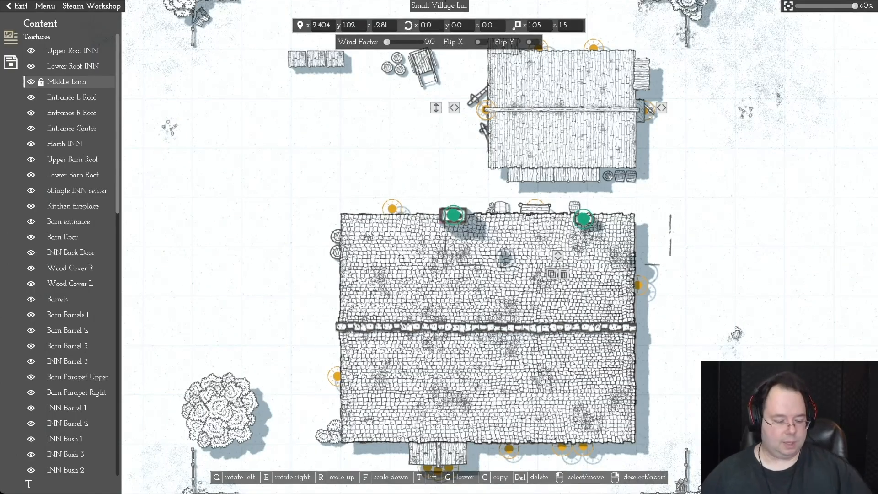
key(w)
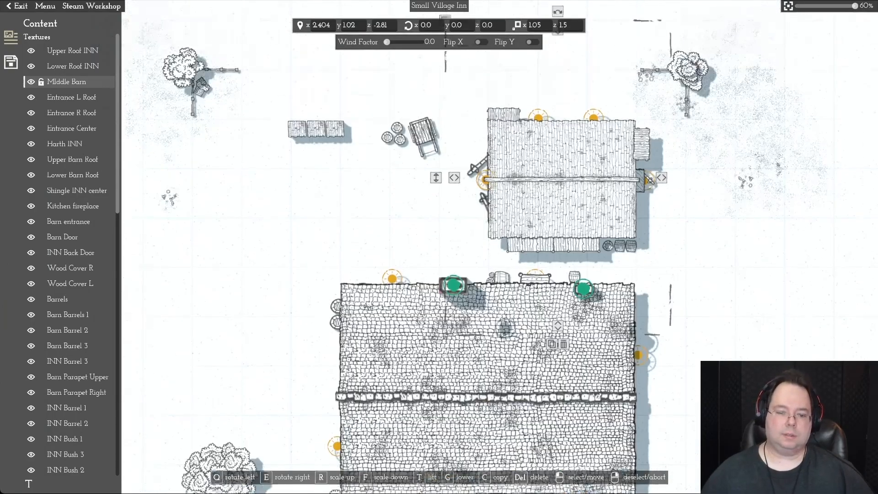
key(d)
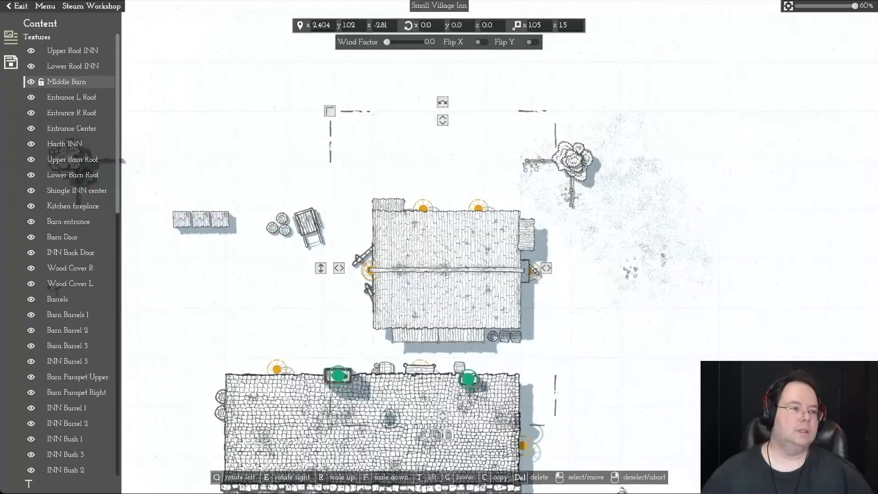
key(Delete)
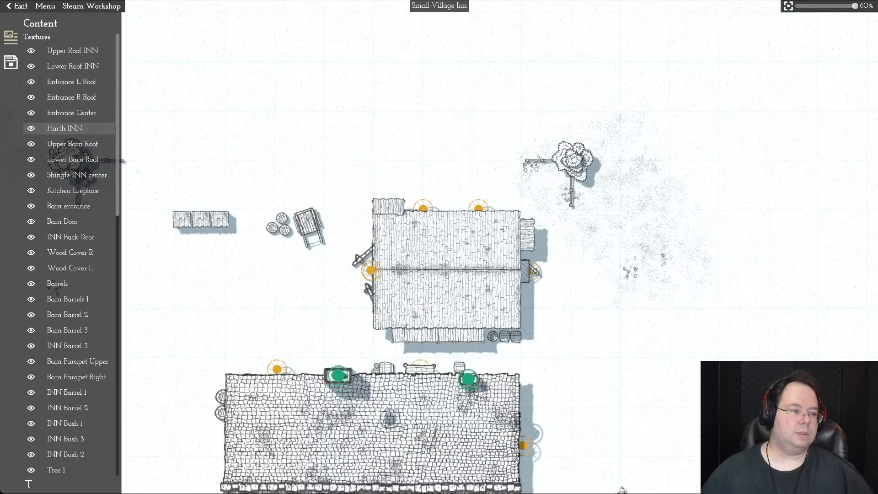
Step: Delete the Upper Barn Roof and Lower Barn Roof textures together
mouse_move(41, 144)
click(72, 144)
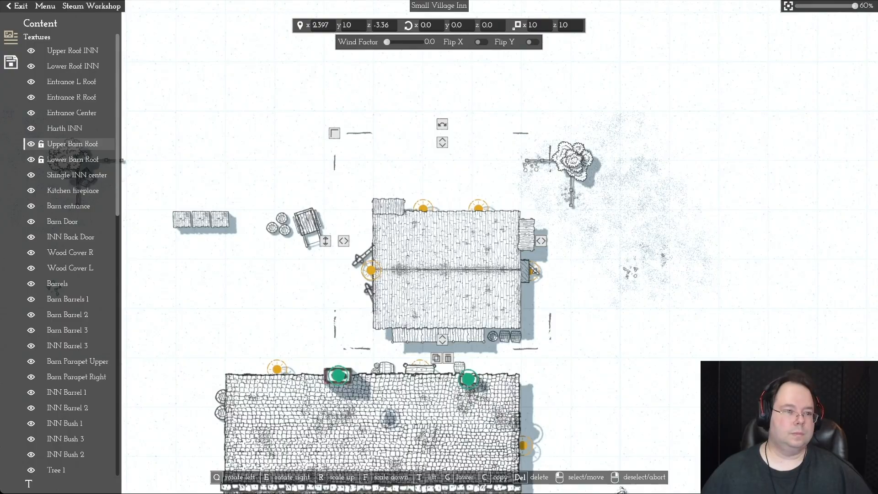
shift+click(72, 159)
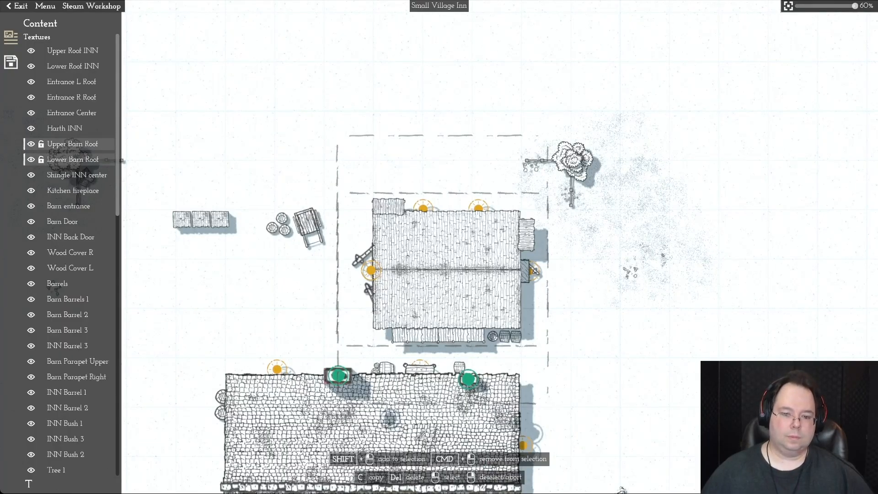
key(Delete)
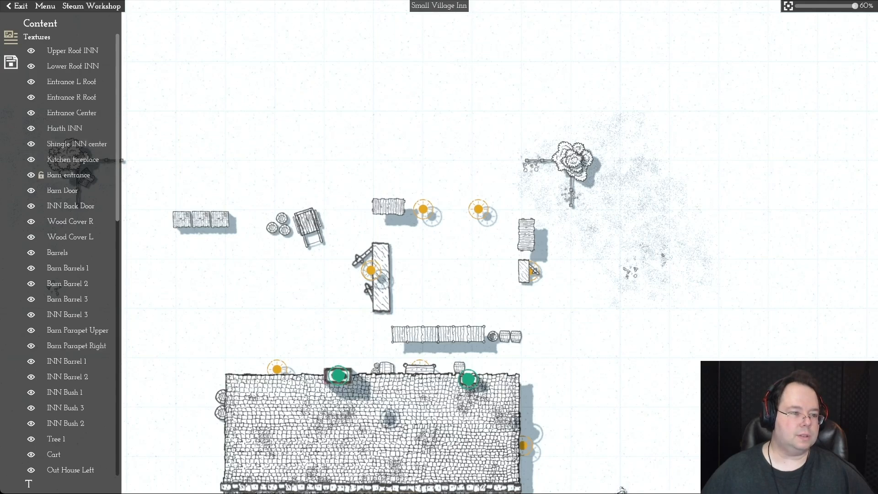
Step: Unlock the barn entrance, barn door, three barn barrels, both barn parapets, the cart and the three outhouse textures
click(40, 175)
click(41, 190)
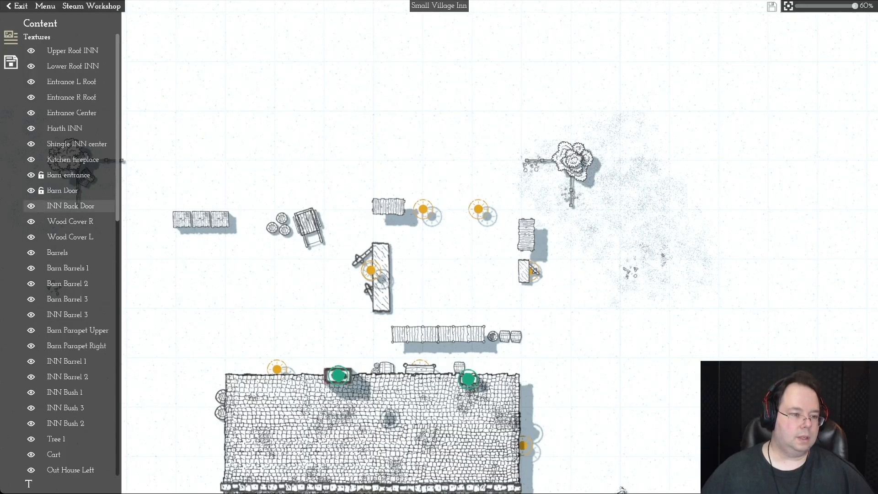
click(40, 284)
click(41, 299)
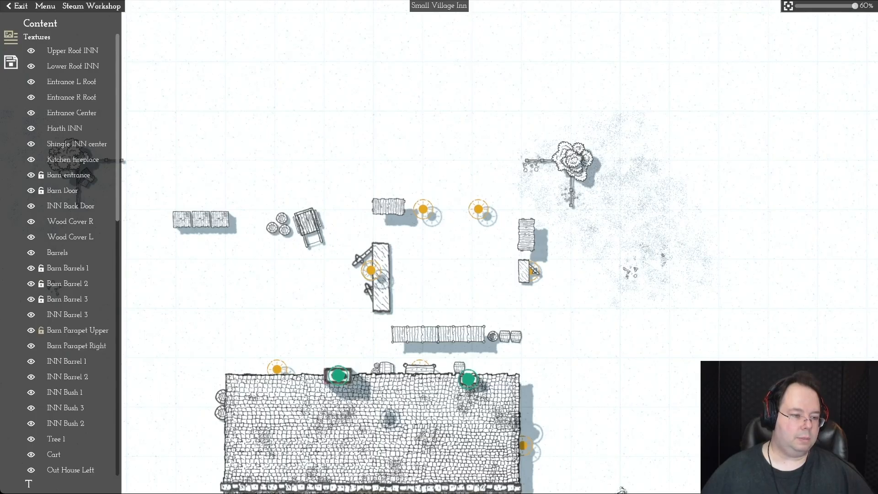
click(41, 345)
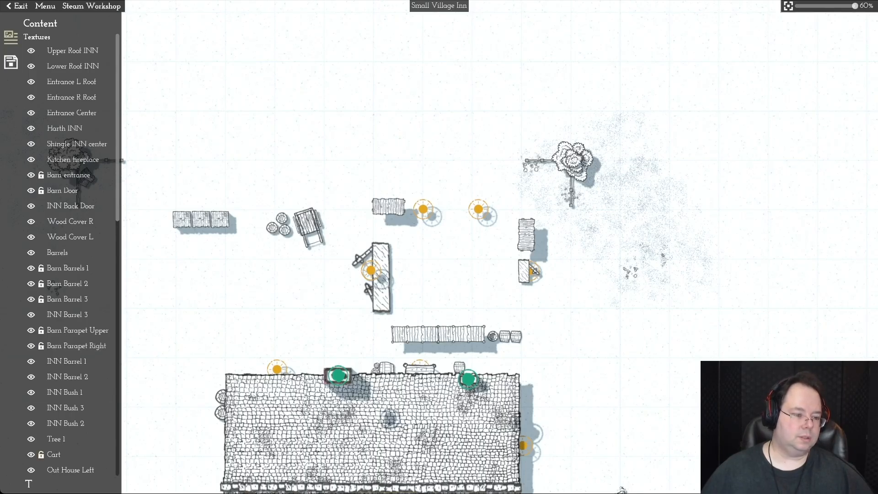
drag(118, 201, 118, 288)
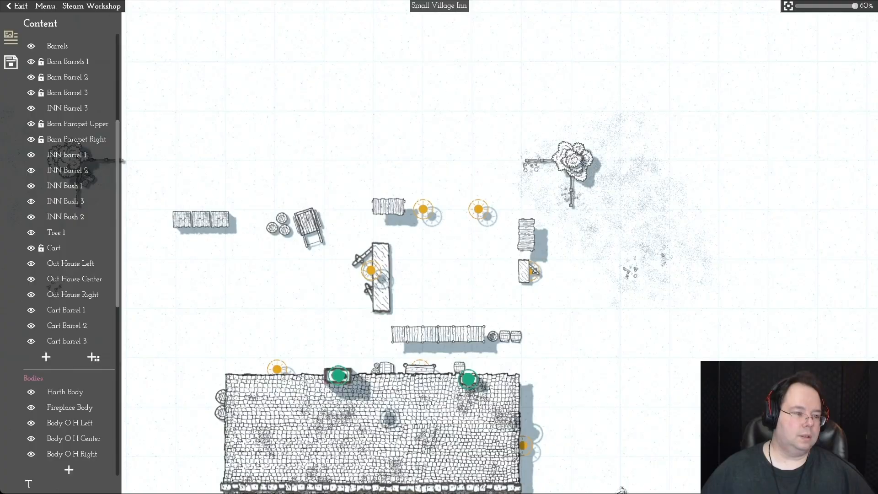
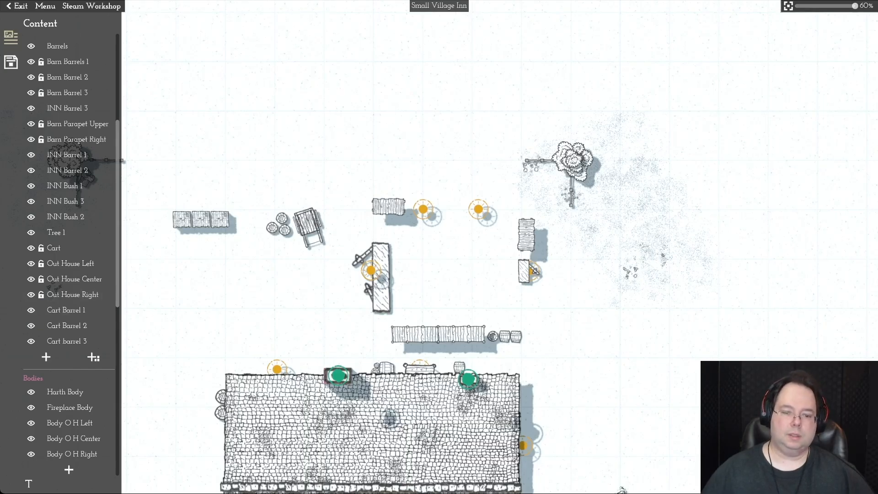
Step: Select all the unlocked barn, cart and outhouse textures around the yard and delete them
drag(143, 96, 595, 414)
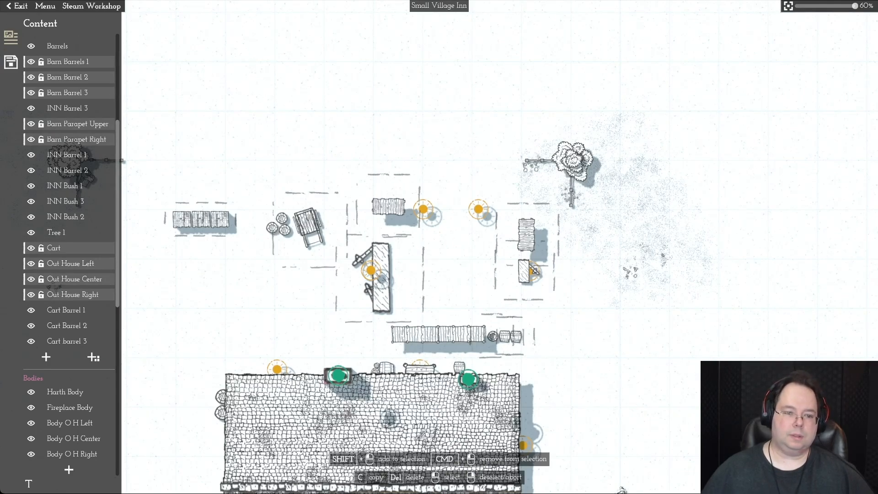
click(310, 228)
click(316, 279)
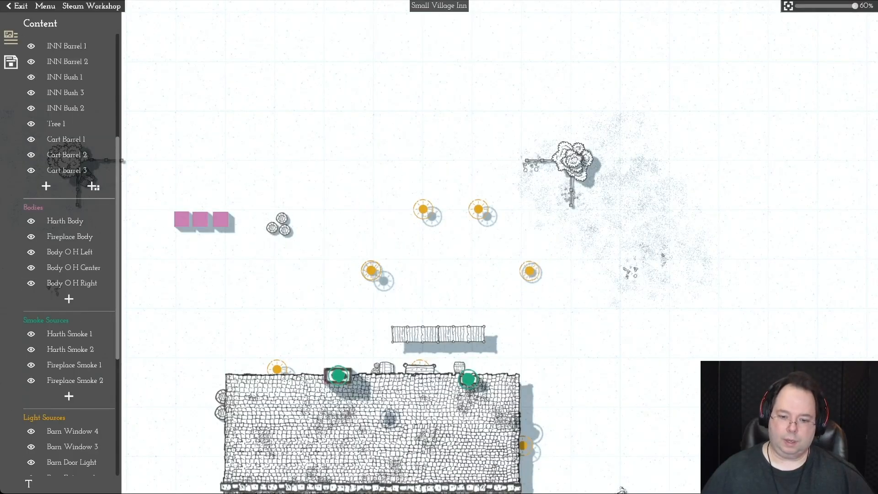
key(s)
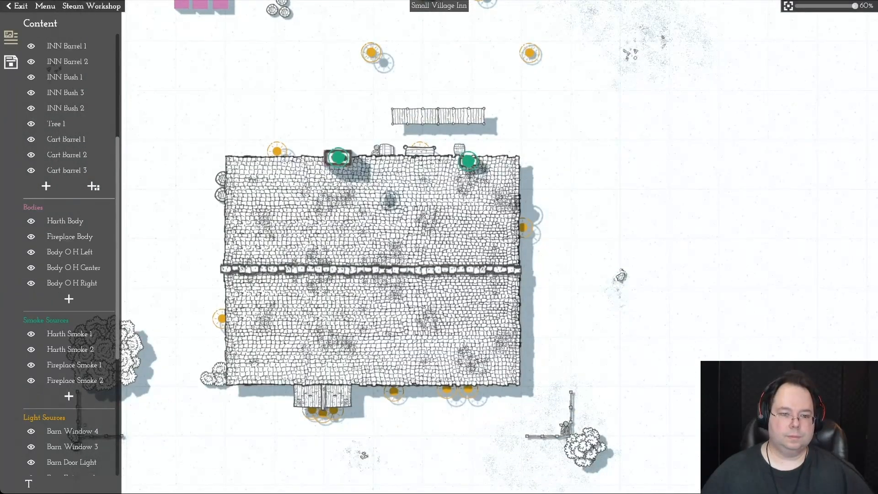
Step: Unlock the Wood Cover R and Wood Cover L textures above the inn and delete both
key(a)
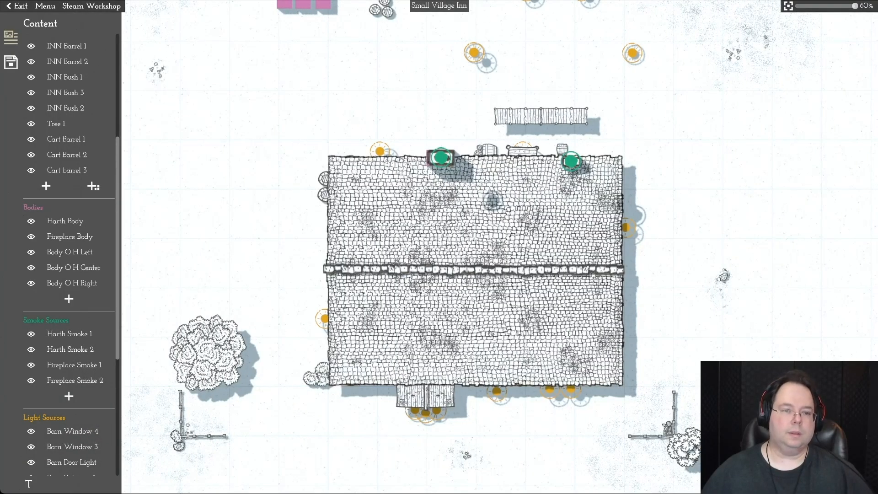
key(w)
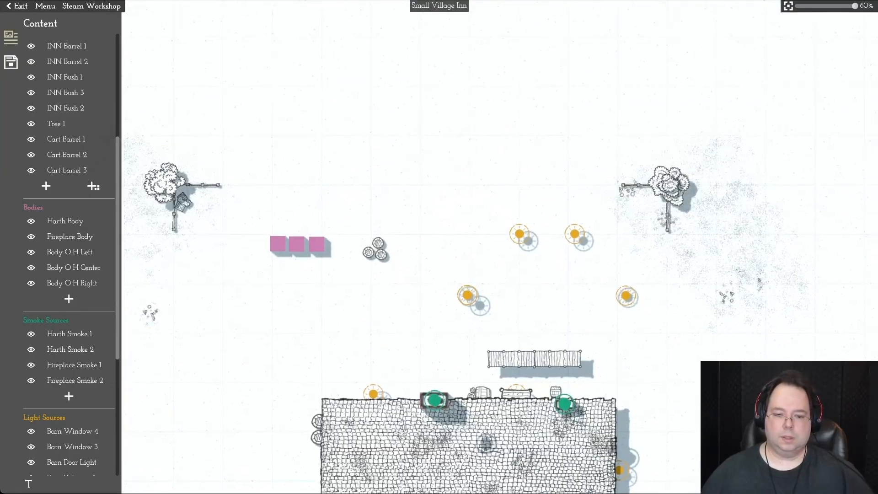
key(d)
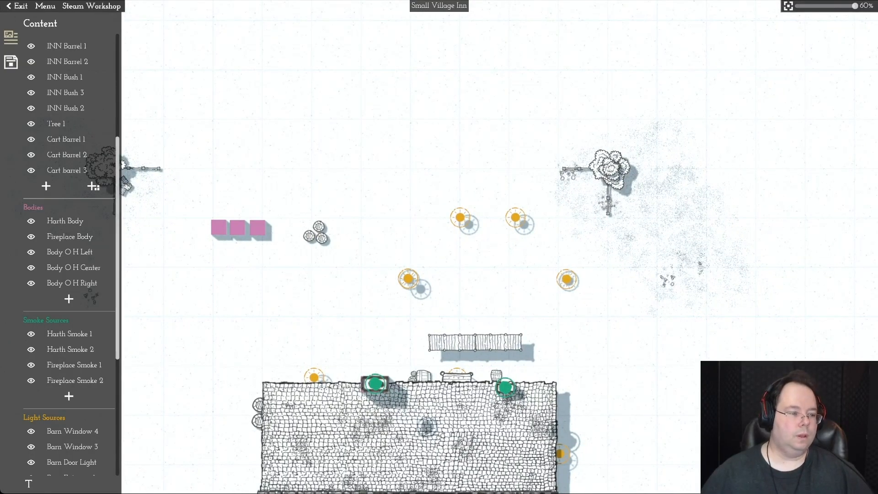
scroll(69, 251, up, 6)
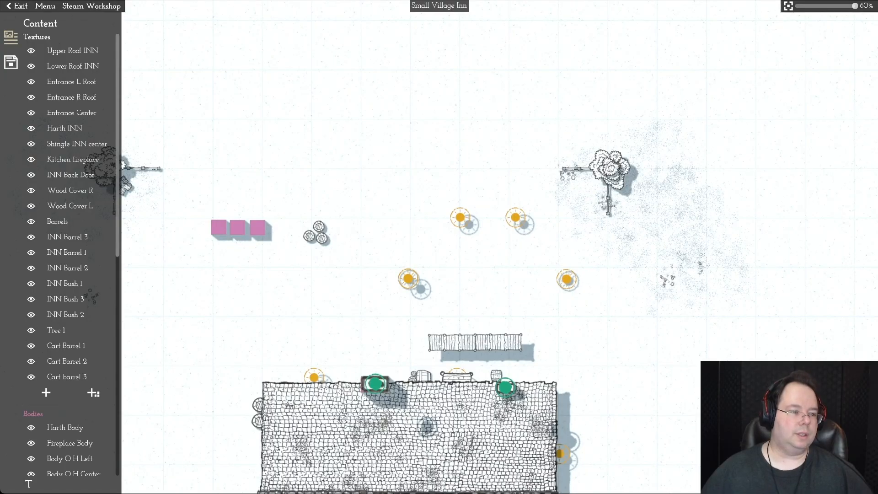
click(41, 191)
click(41, 206)
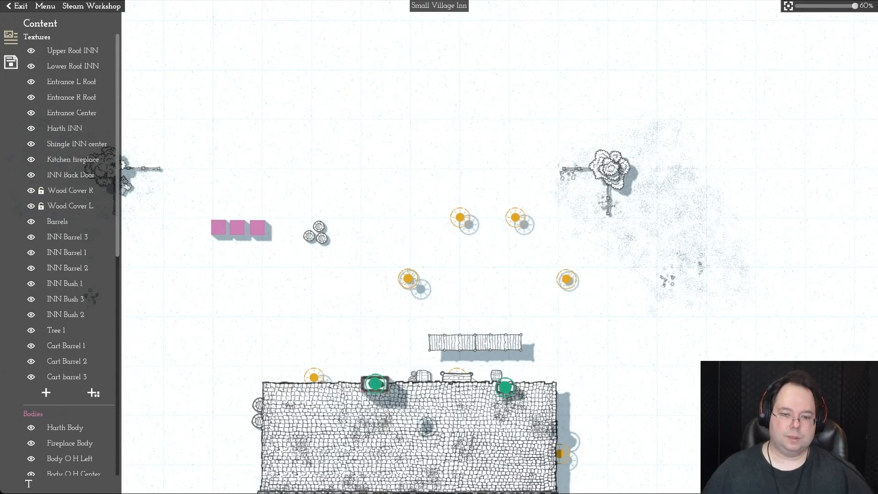
drag(367, 310, 541, 353)
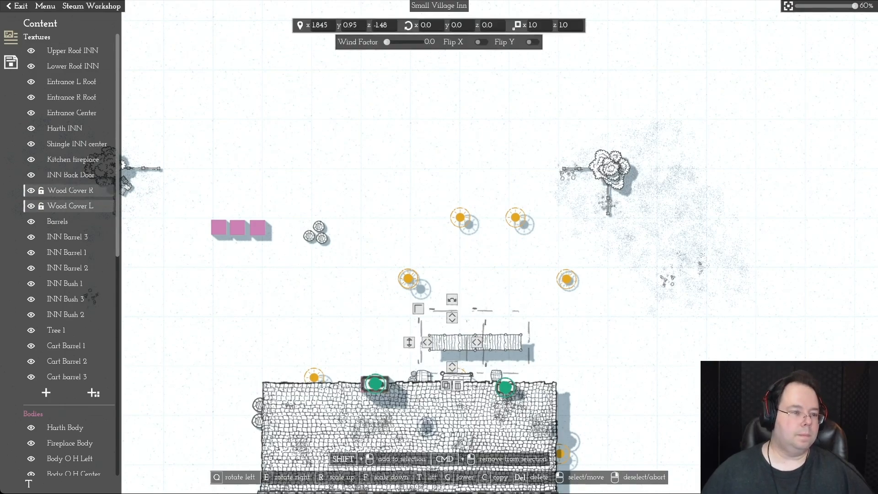
key(Delete)
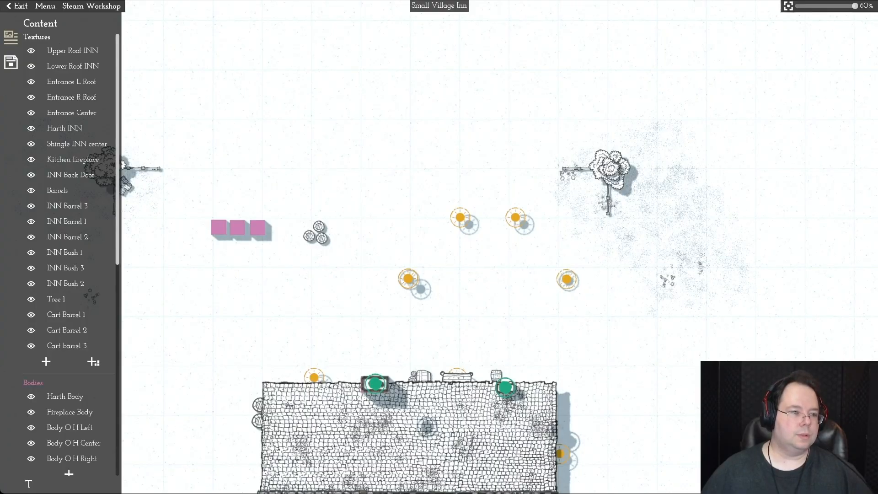
Step: Unlock Cart Barrel 1, Cart Barrel 2 and Cart barrel 3 and delete the three textures
scroll(72, 255, down, 2)
scroll(71, 254, up, 2)
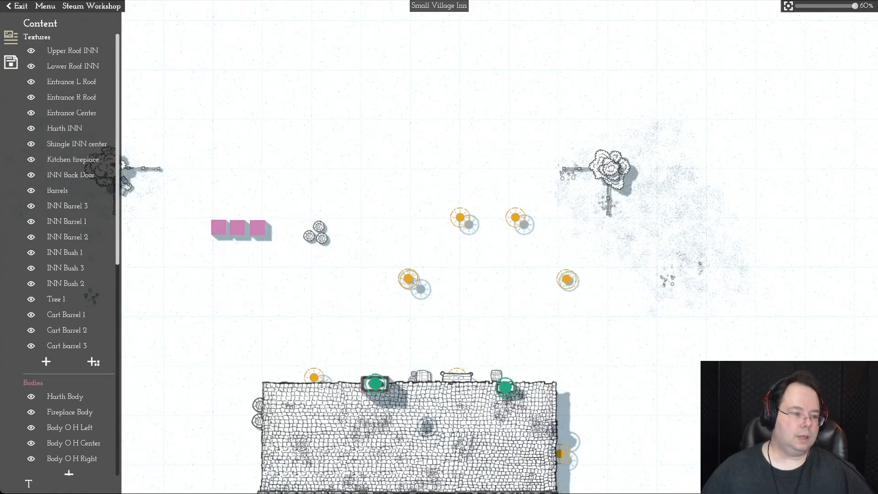
click(41, 315)
click(41, 331)
click(42, 346)
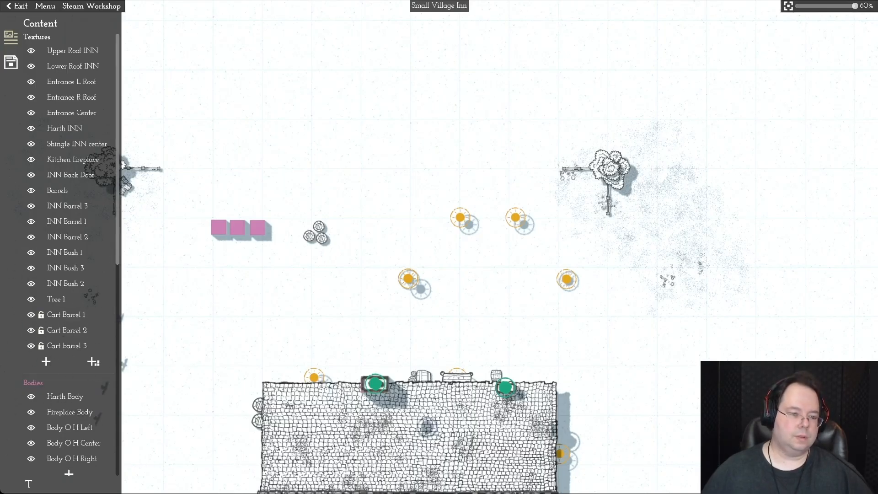
drag(293, 194, 386, 298)
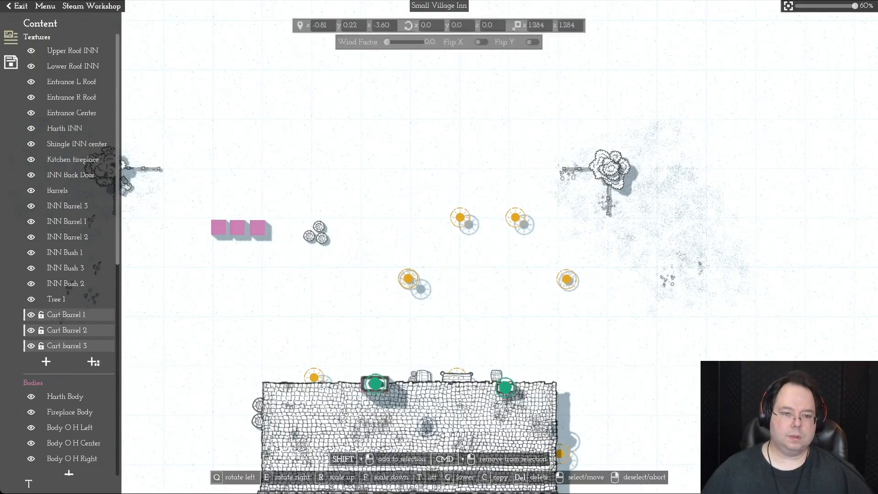
key(Delete)
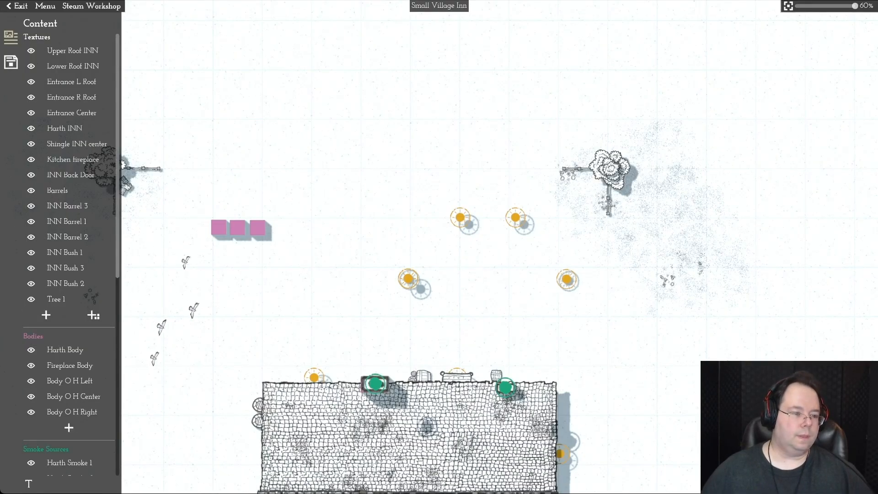
Step: Unlock the outhouse bodies Body O H Left, Body O H Center and Body O H Right and delete them
scroll(69, 274, down, 3)
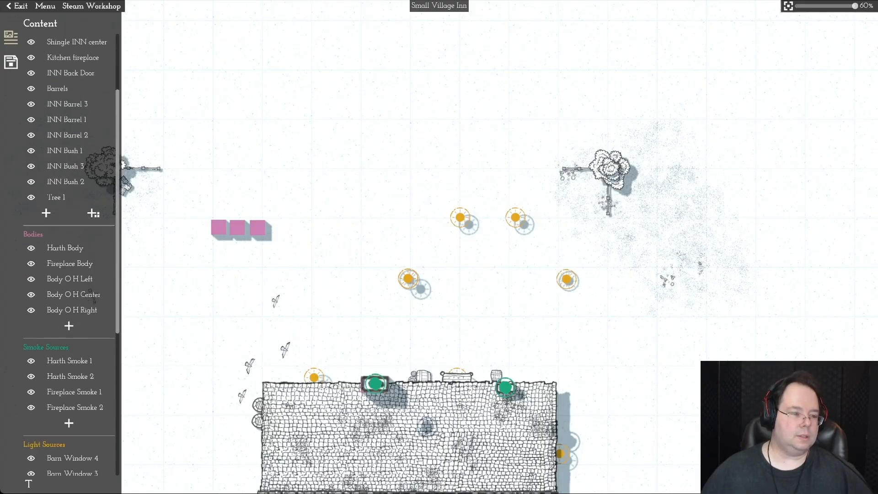
click(41, 278)
click(41, 294)
click(41, 309)
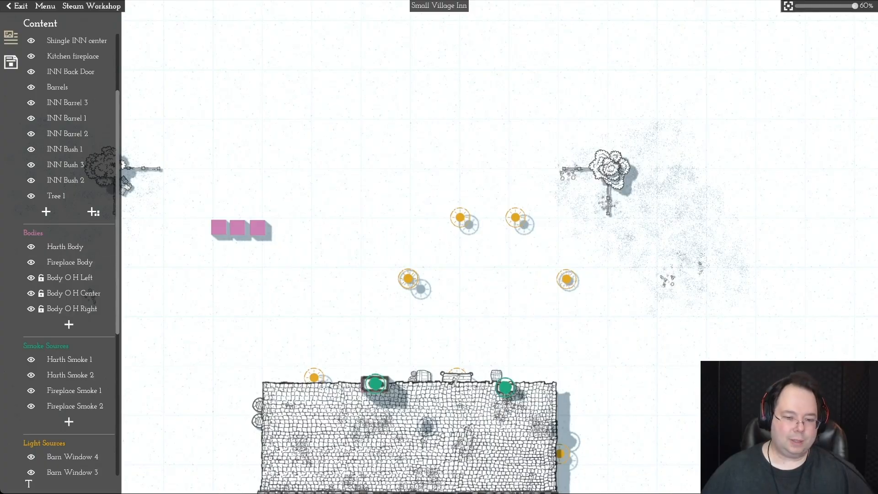
drag(165, 192, 295, 273)
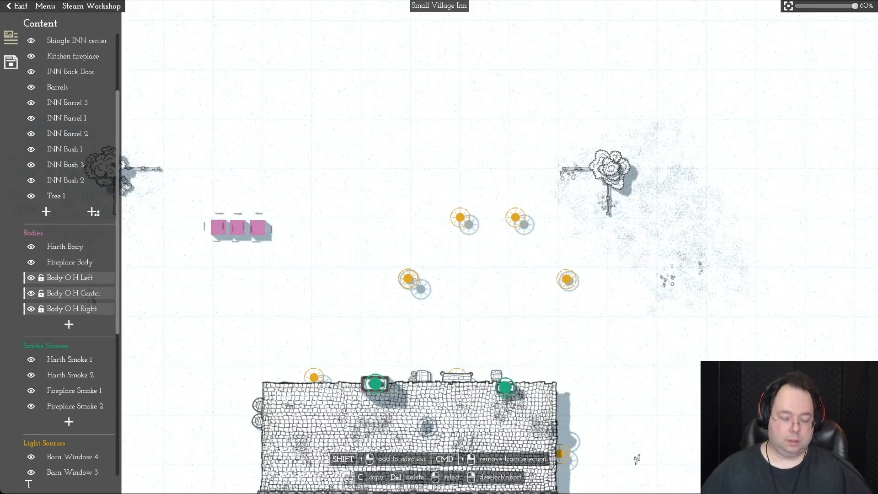
key(c)
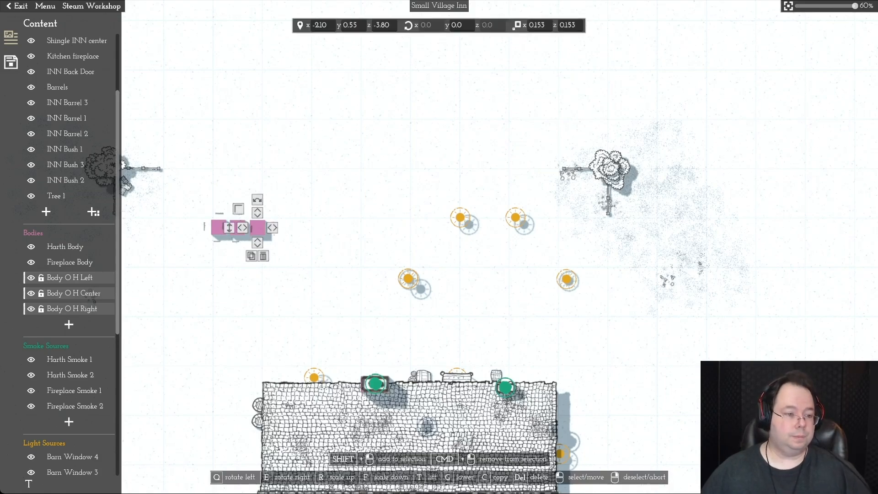
key(Delete)
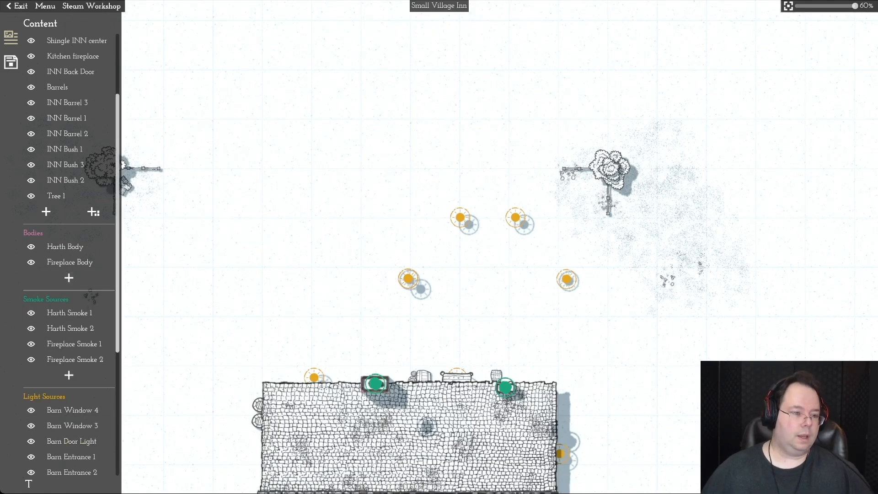
Step: Unlock the Barn Window 4, Barn Window 3, Barn Door Light, Barn Entrance 1 and Barn Entrance 2 light sources and delete them
scroll(69, 256, down, 5)
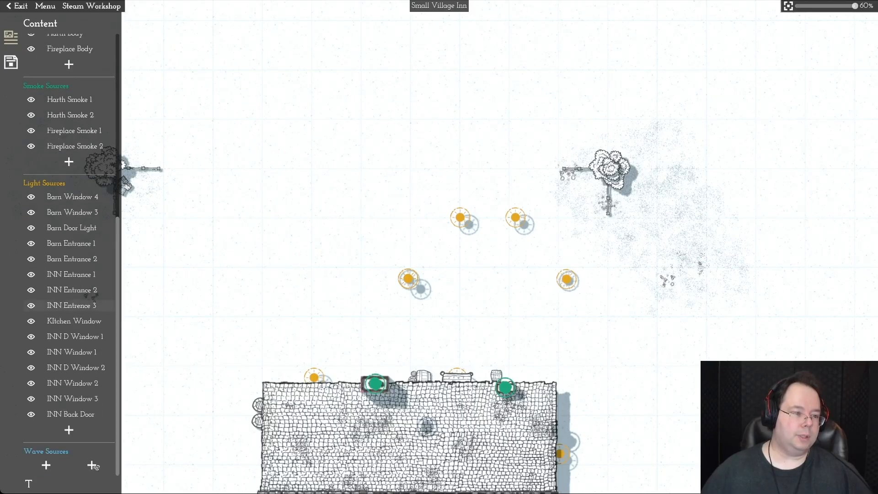
mouse_move(41, 197)
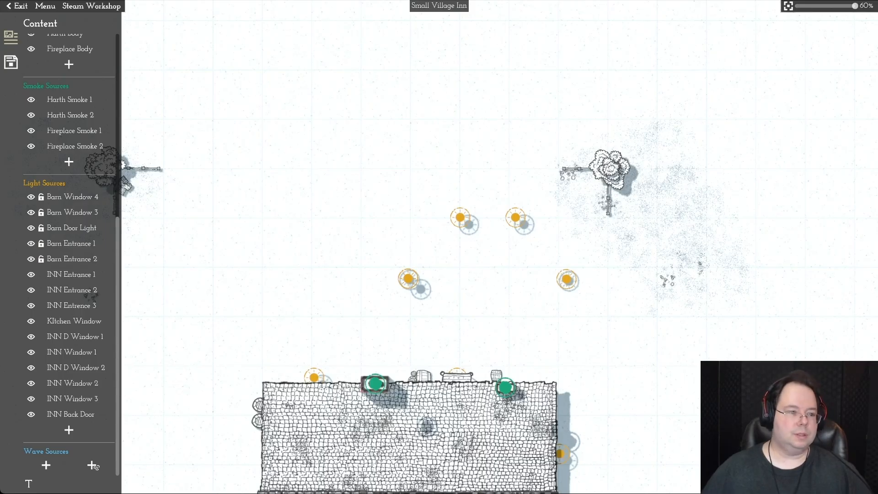
drag(241, 189, 632, 325)
key(Escape)
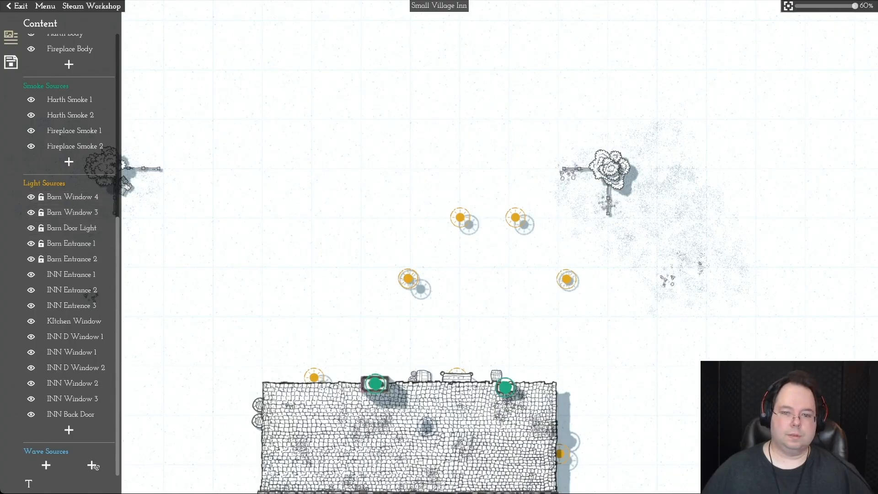
drag(336, 173, 728, 339)
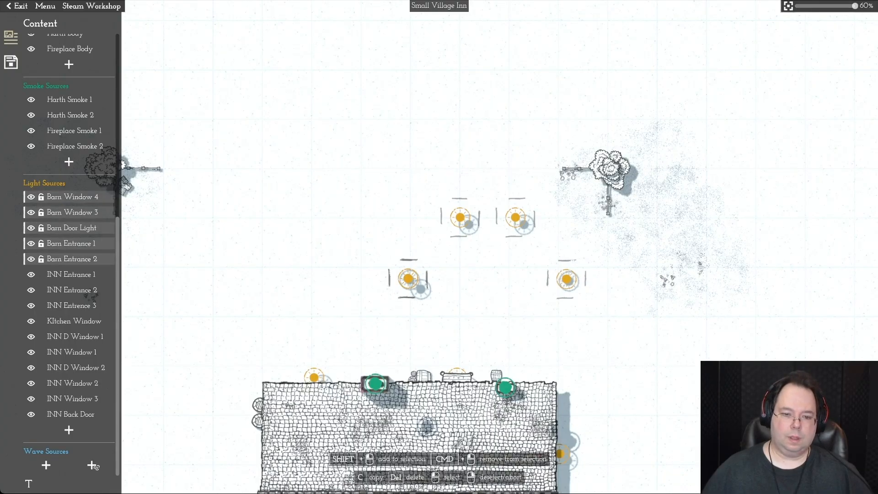
click(408, 278)
click(414, 309)
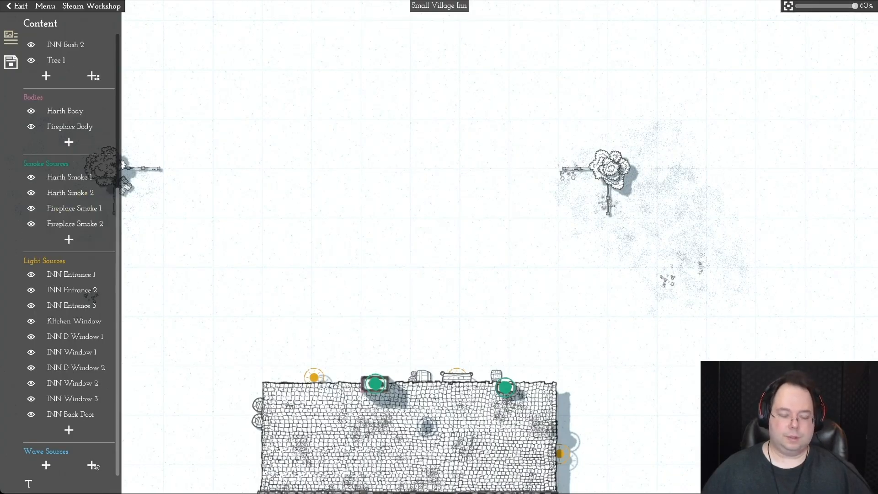
Step: Unlock the Tree 1 texture beside the inn and delete it
key(s)
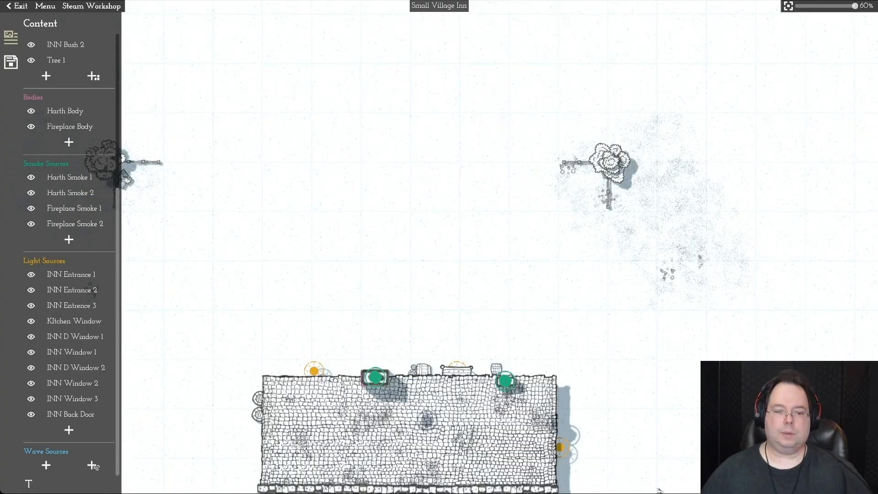
key(a)
key(a)
key(a)
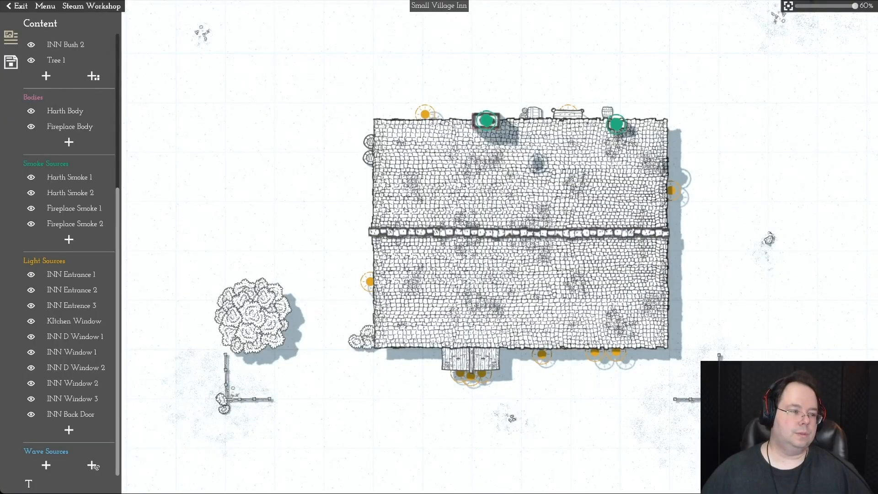
scroll(96, 467, up, 3)
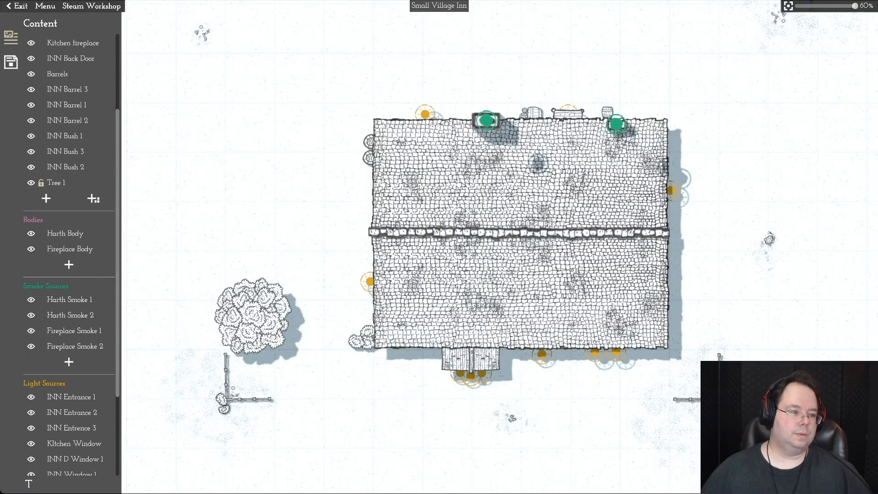
click(57, 182)
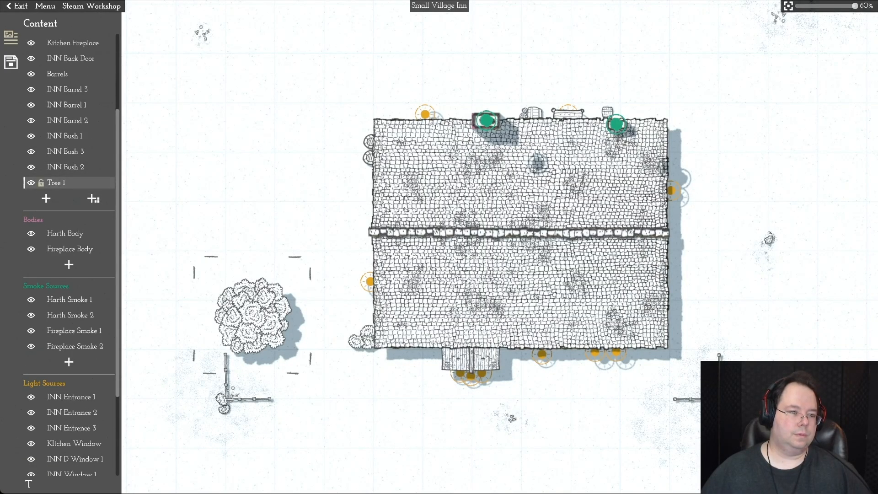
click(41, 183)
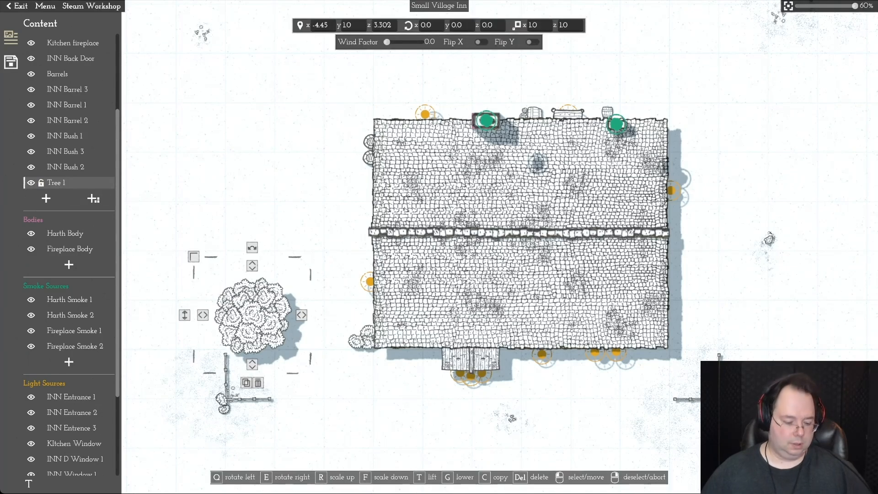
click(257, 382)
Step: Unlock INN Bush 1, INN Bush 3 and INN Bush 2 at the inn's corner and delete them together
key(d)
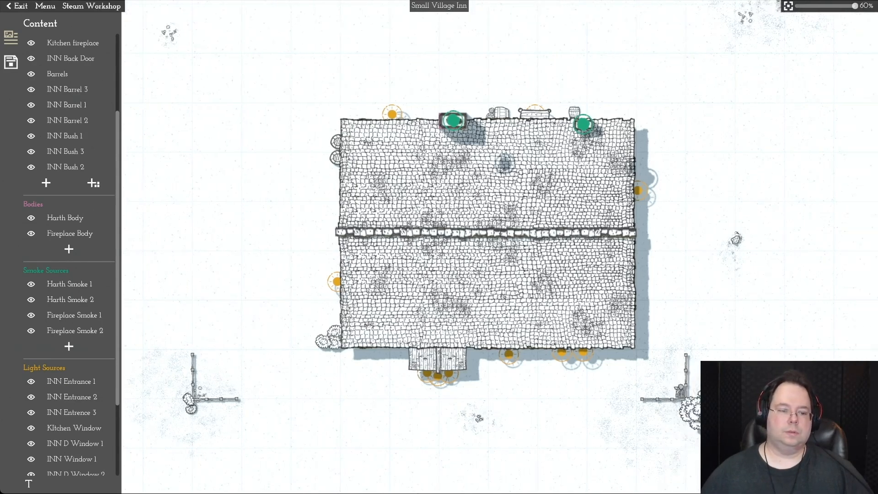
key(w)
key(s)
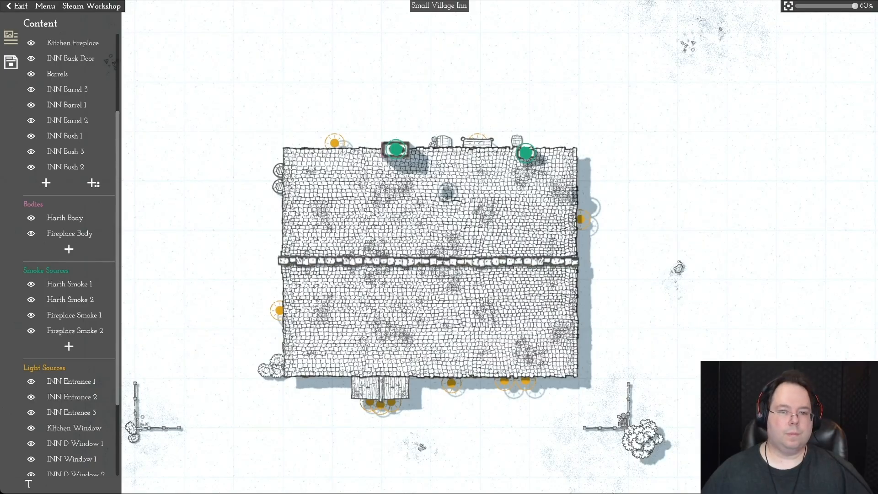
scroll(69, 252, up, 3)
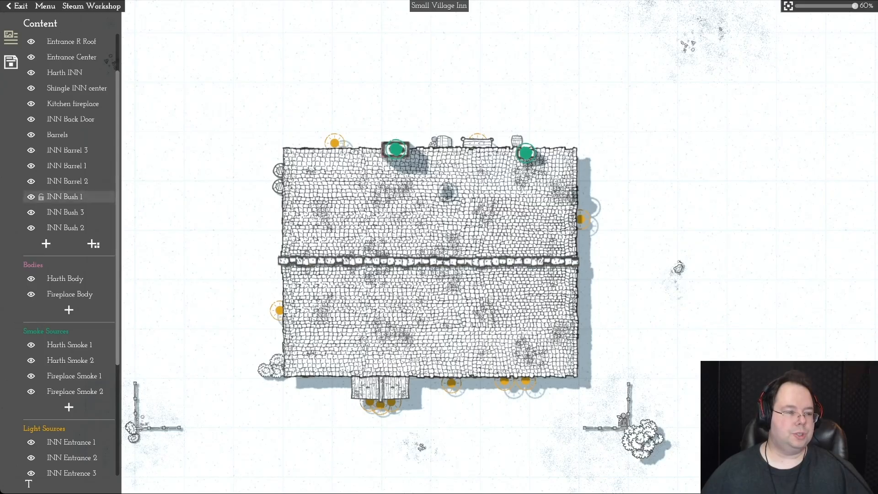
click(41, 196)
click(64, 197)
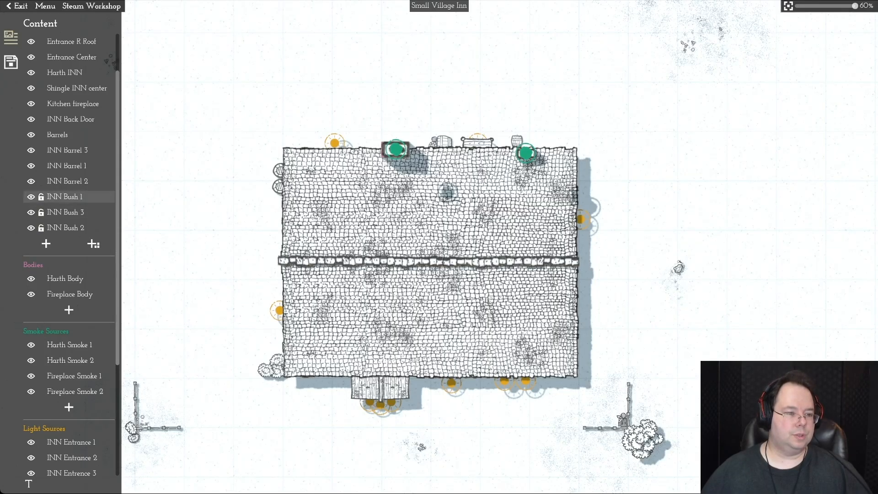
shift+click(65, 212)
shift+click(66, 227)
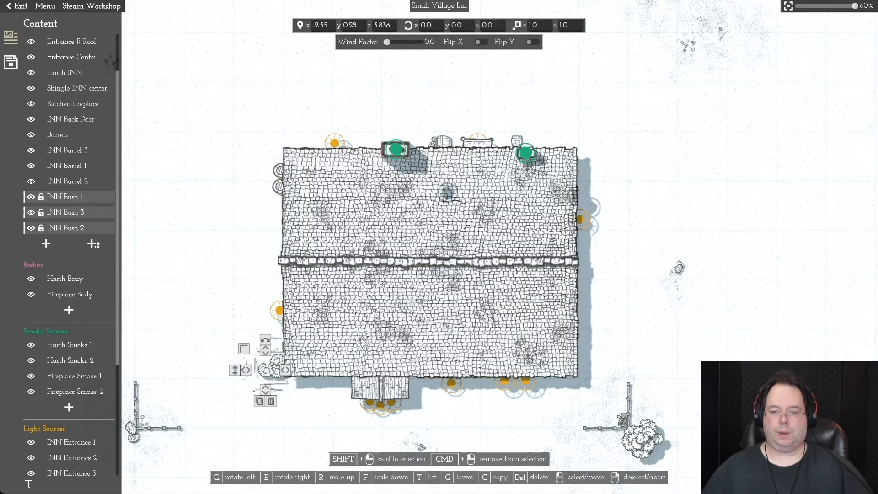
key(Delete)
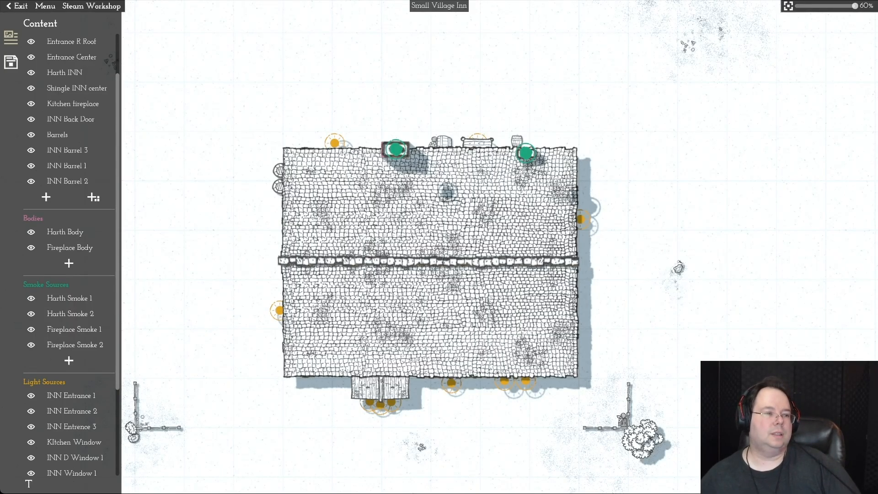
Step: Capture a new preview image of the stripped-down inn in the asset's details
scroll(68, 229, up, 2)
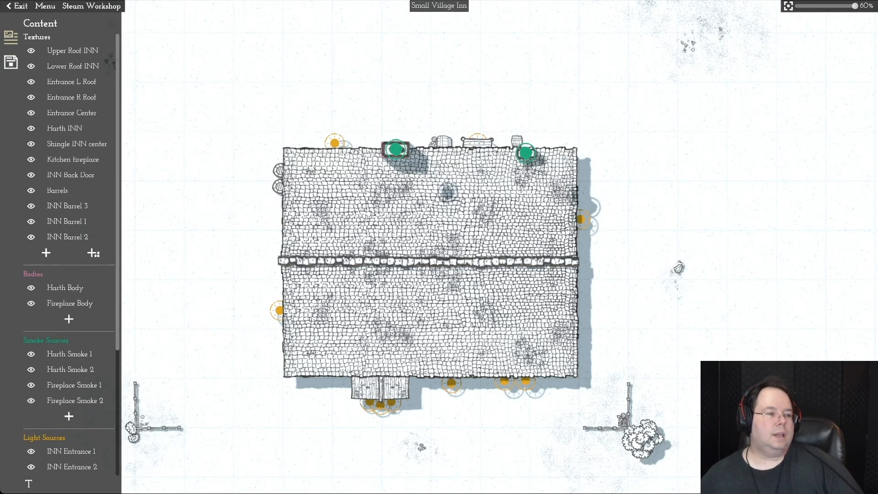
click(11, 61)
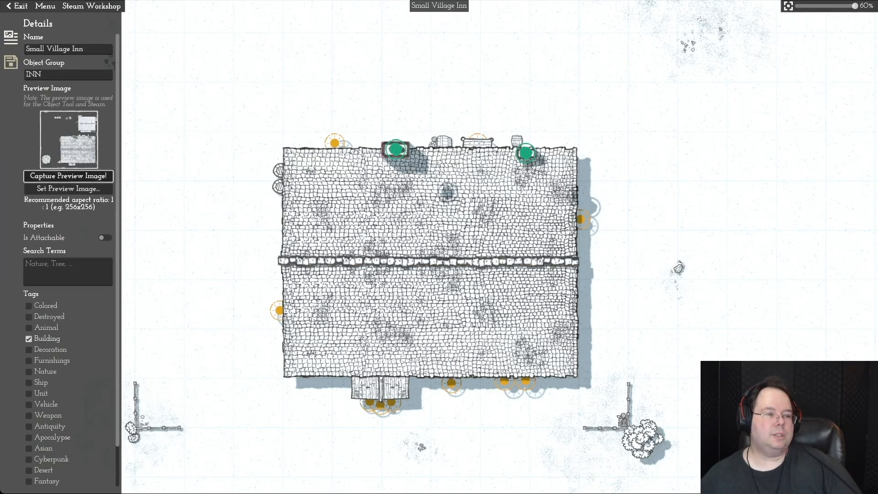
click(68, 176)
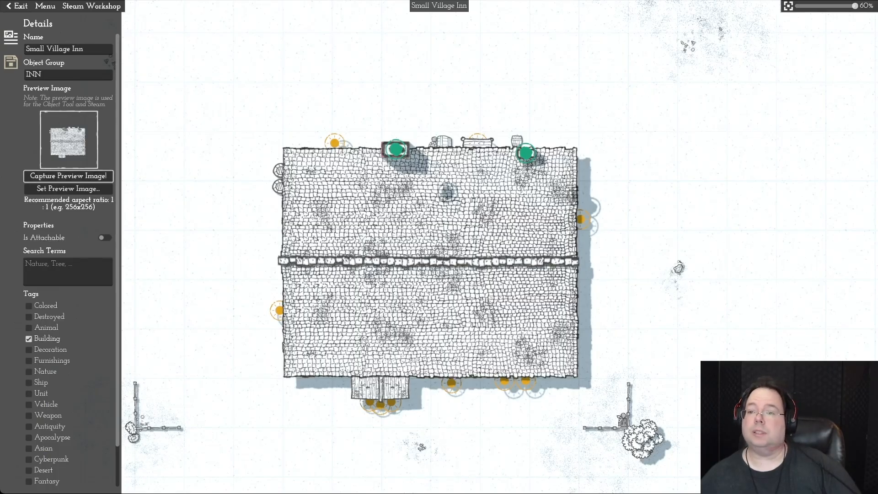
Step: Recapture the asset's preview image with the inn centred and framed more tightly at 86% zoom
scroll(442, 246, up, 3)
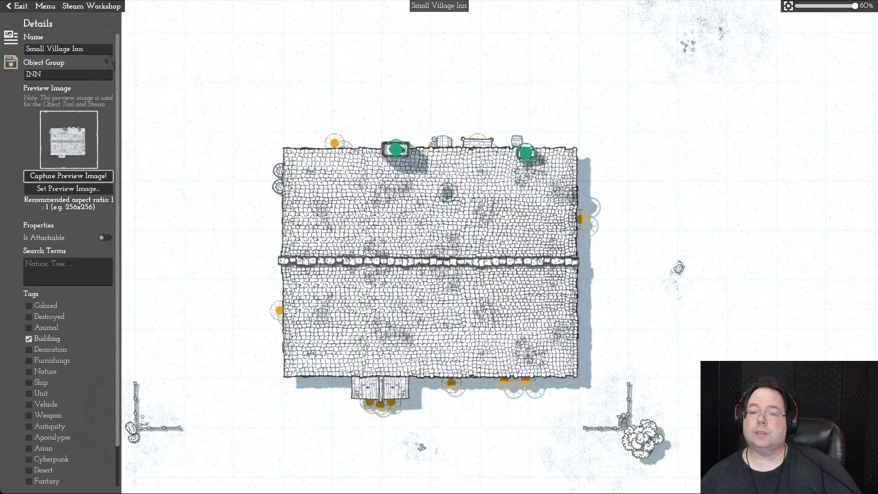
scroll(439, 247, up, 1)
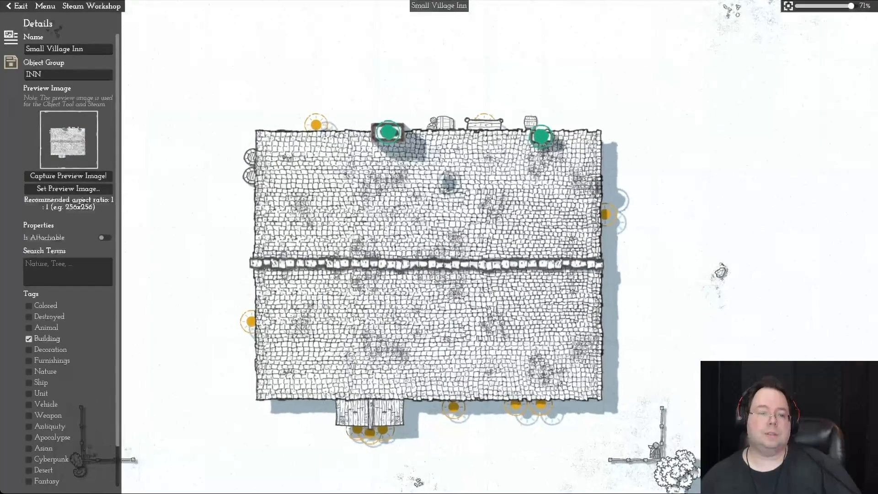
key(s)
key(a)
click(68, 176)
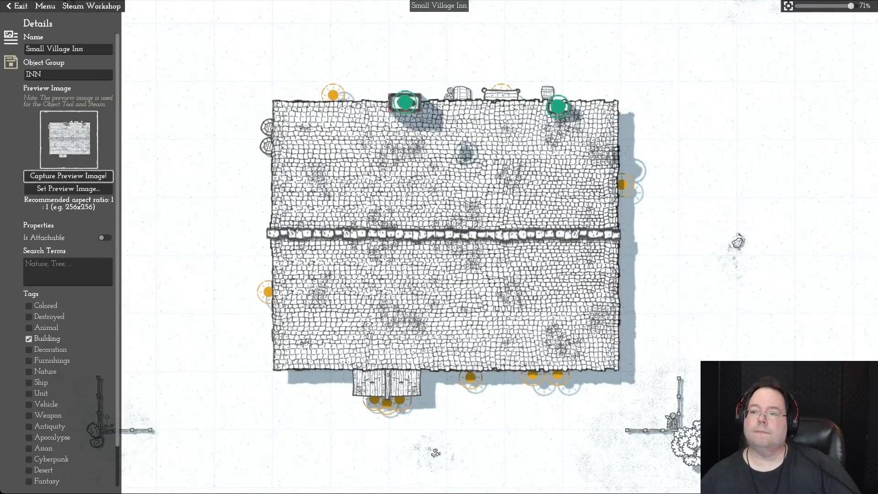
scroll(439, 233, up, 2)
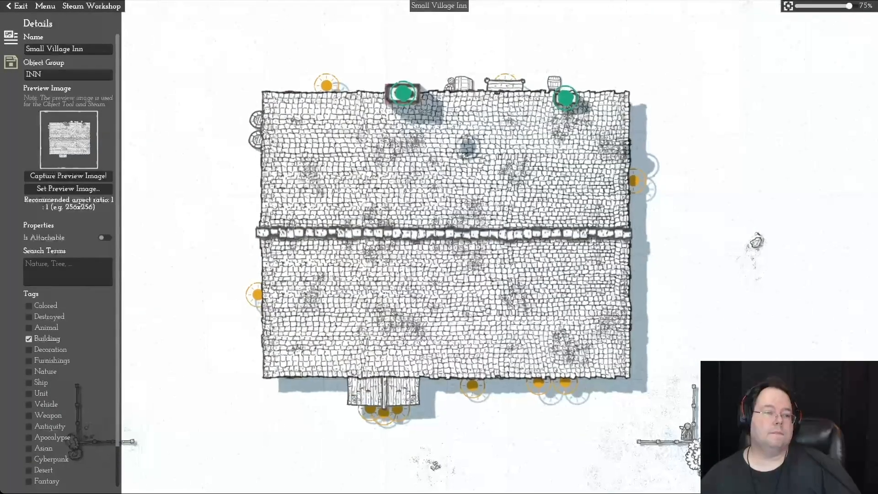
click(68, 176)
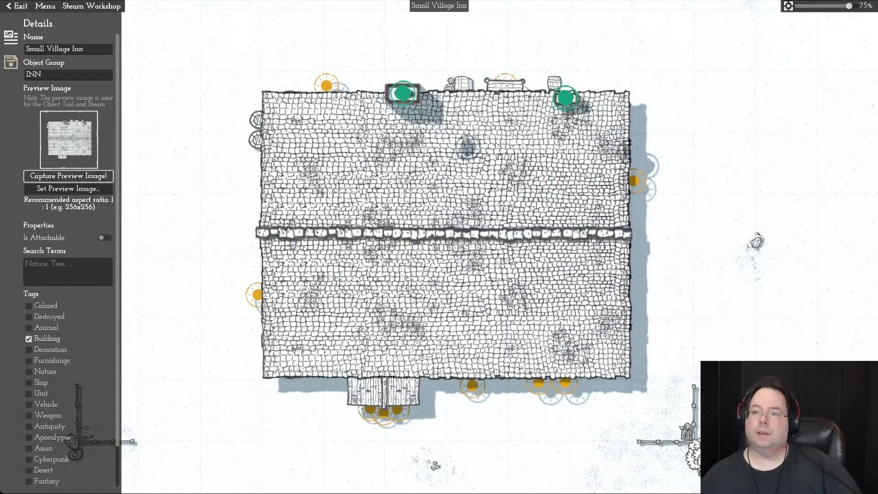
scroll(439, 233, up, 1)
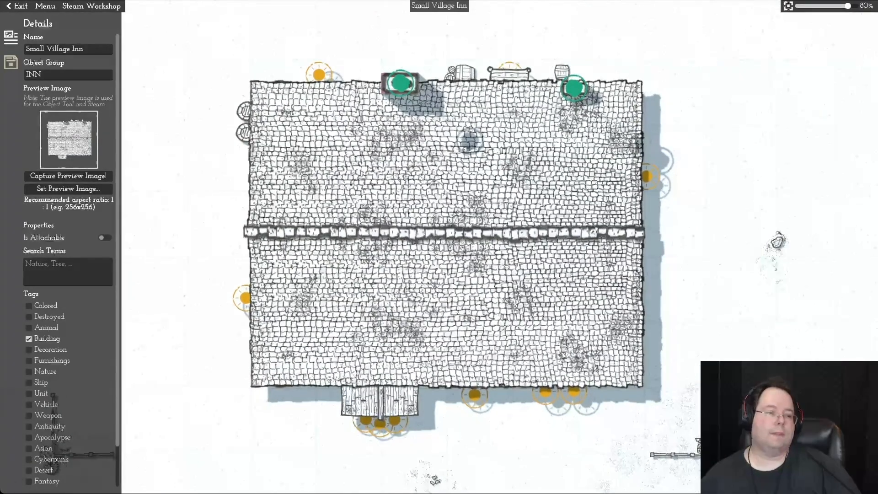
scroll(439, 247, up, 1)
click(68, 176)
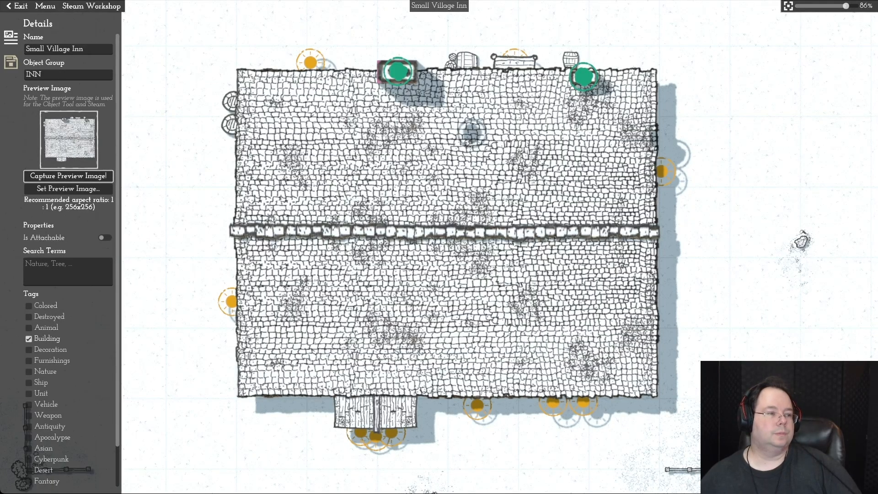
Step: Save the Small Village Inn asset and leave the editor for the settlement map
click(45, 6)
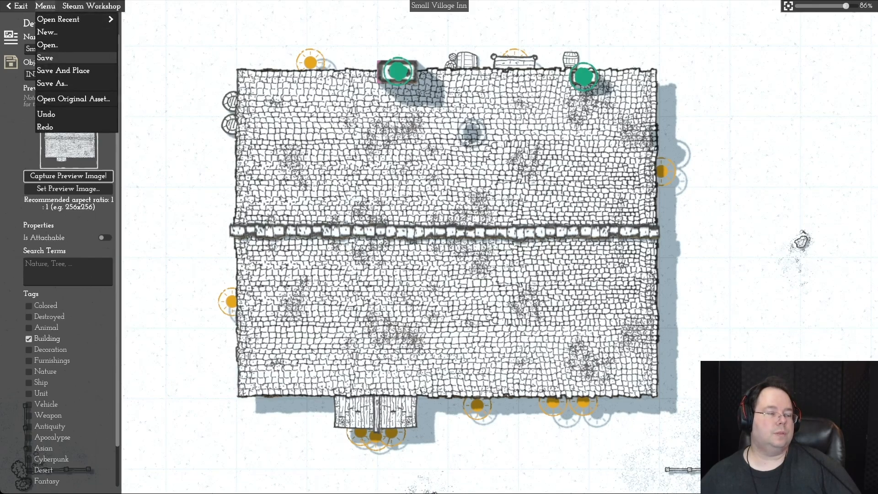
click(42, 58)
click(17, 6)
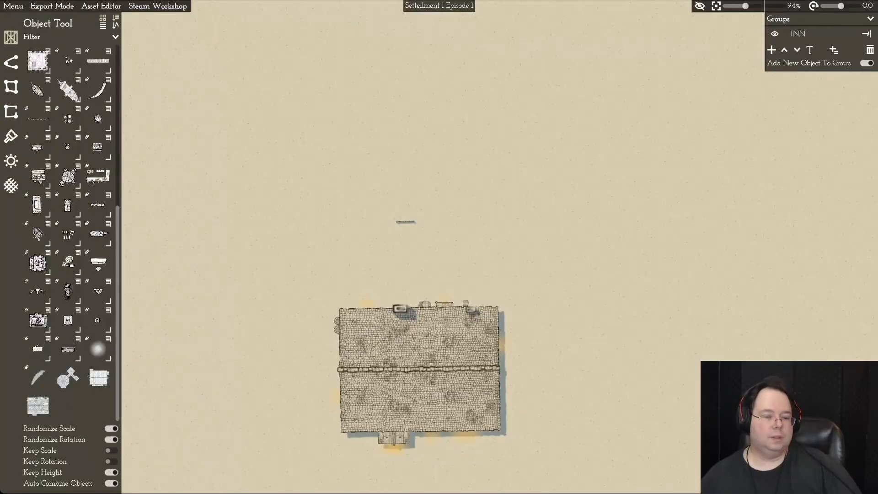
Step: Place a test copy of the saved inn beside the existing one on the map and remove it
click(37, 406)
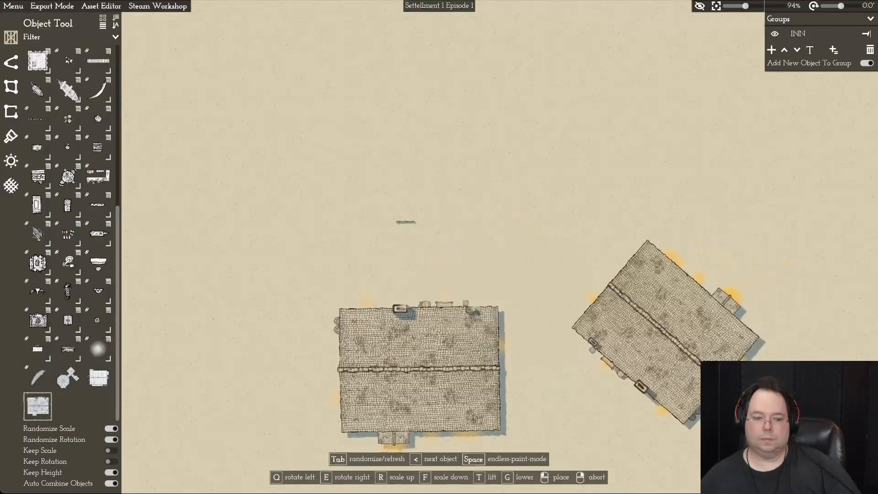
click(665, 333)
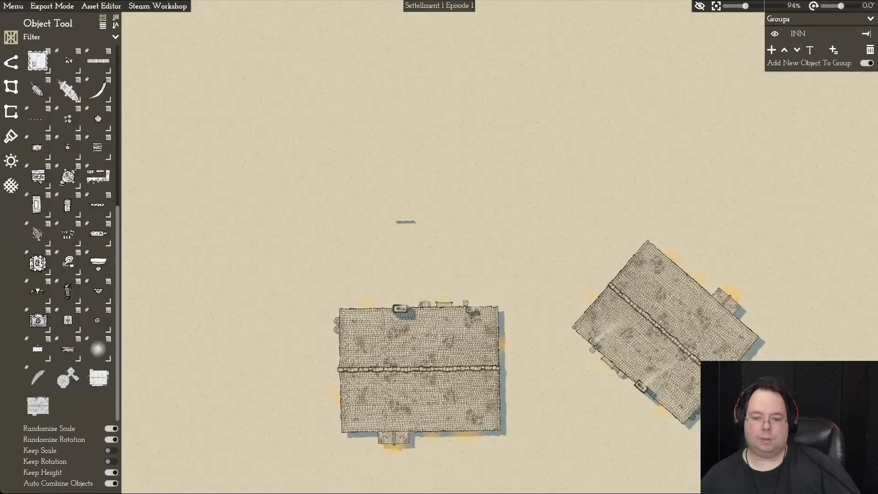
click(664, 333)
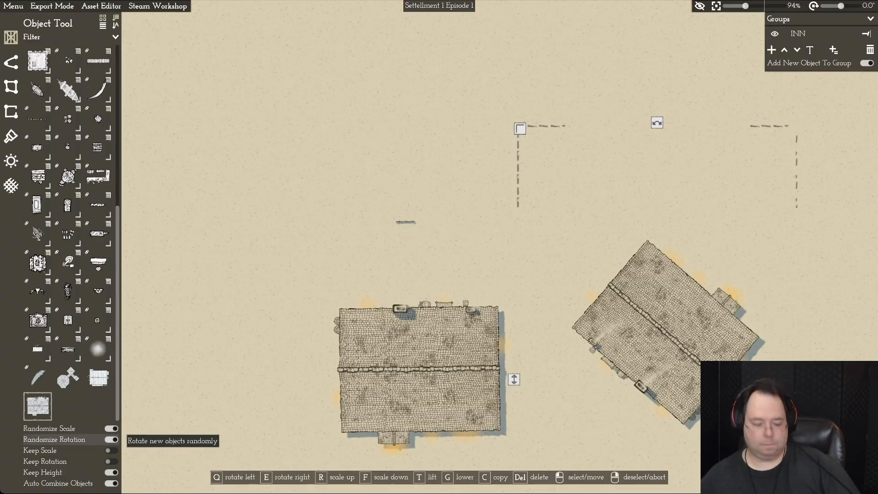
key(s)
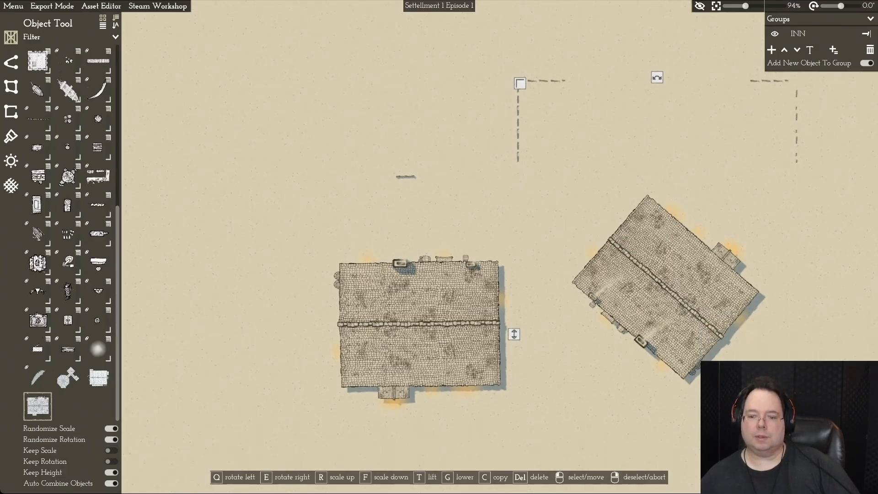
click(663, 357)
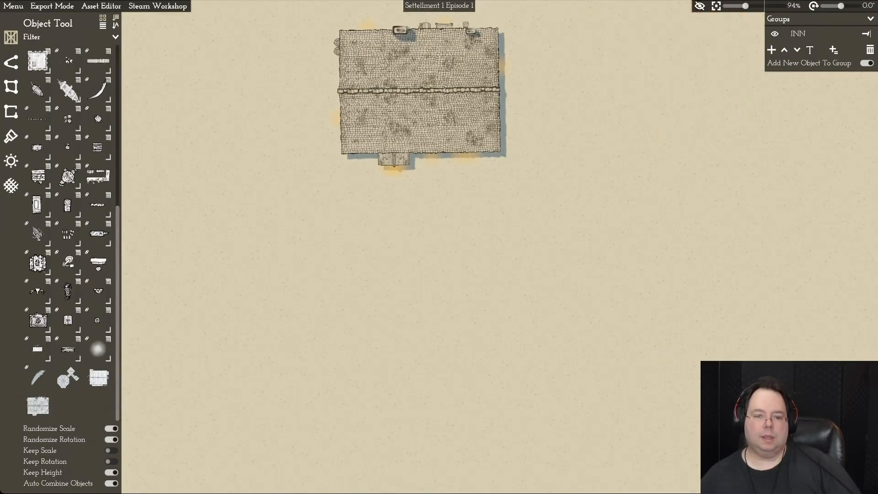
Step: Select the inn placed on the map, inspect its selection bounds and open it in the Object Editor
key(w)
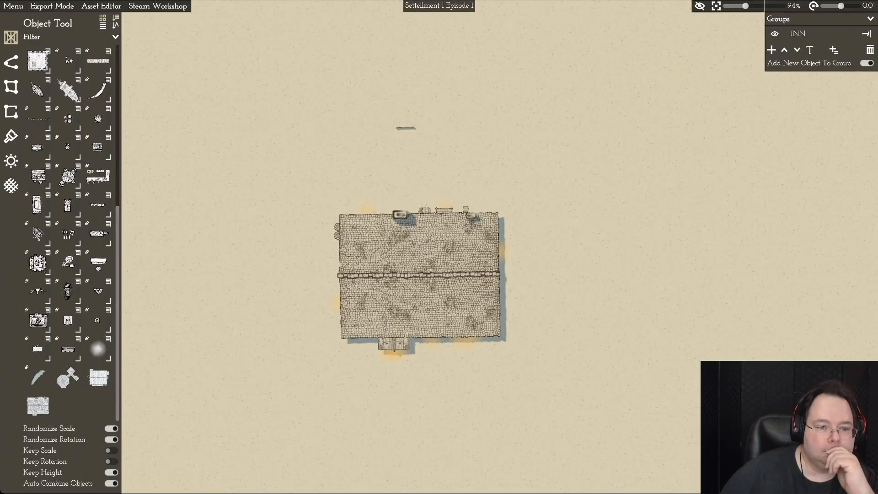
click(419, 279)
scroll(419, 279, up, 4)
scroll(419, 279, down, 2)
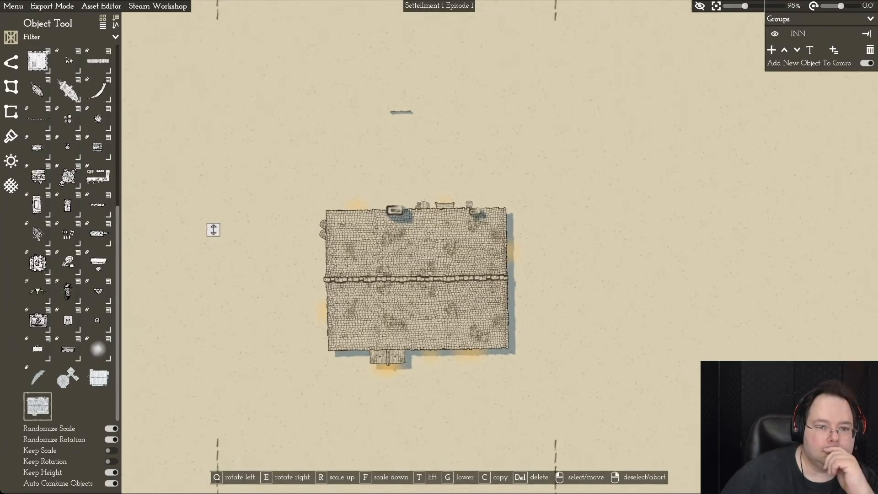
scroll(441, 246, down, 5)
scroll(440, 247, up, 1)
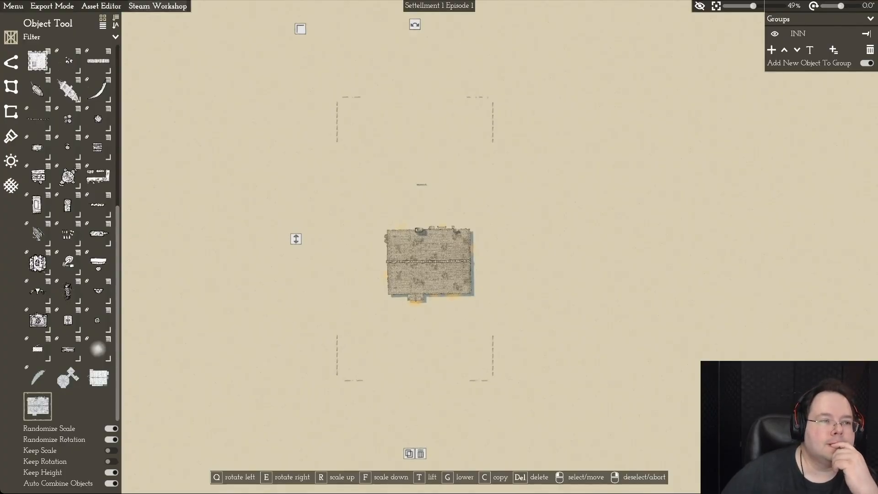
click(101, 6)
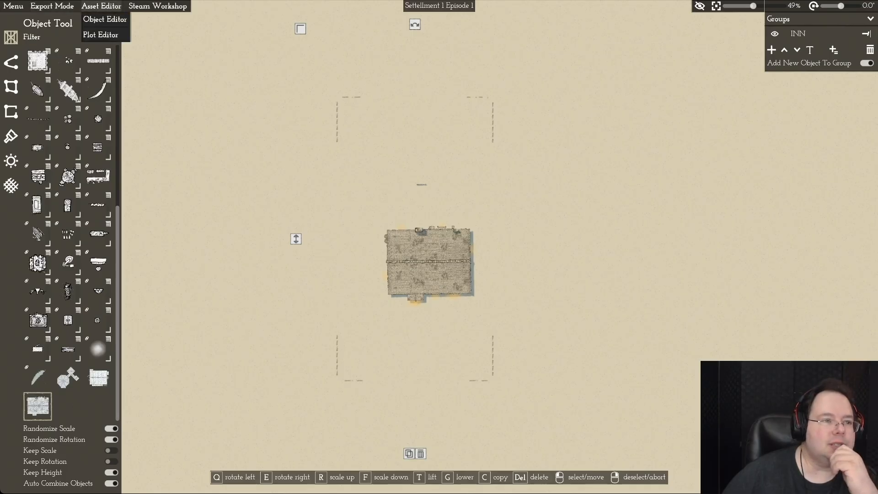
click(105, 19)
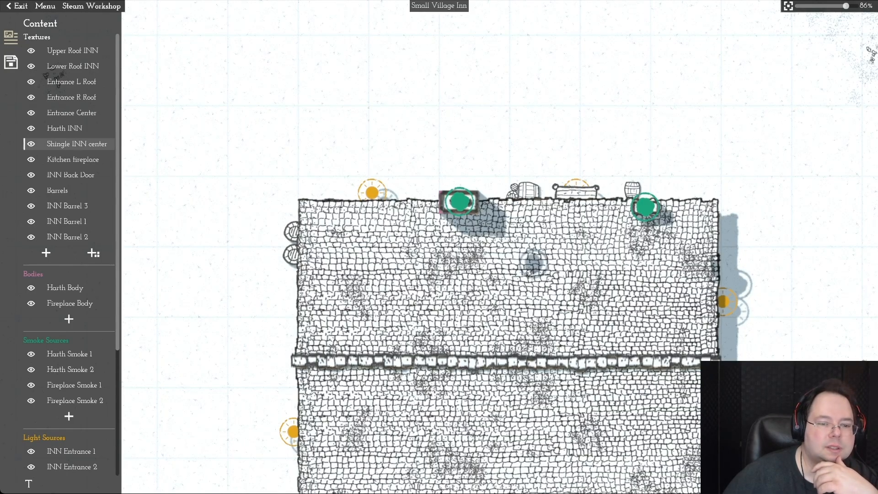
Step: Select the Shingle INN center texture and shorten its bounding frame to a z scale of 4.062
click(77, 143)
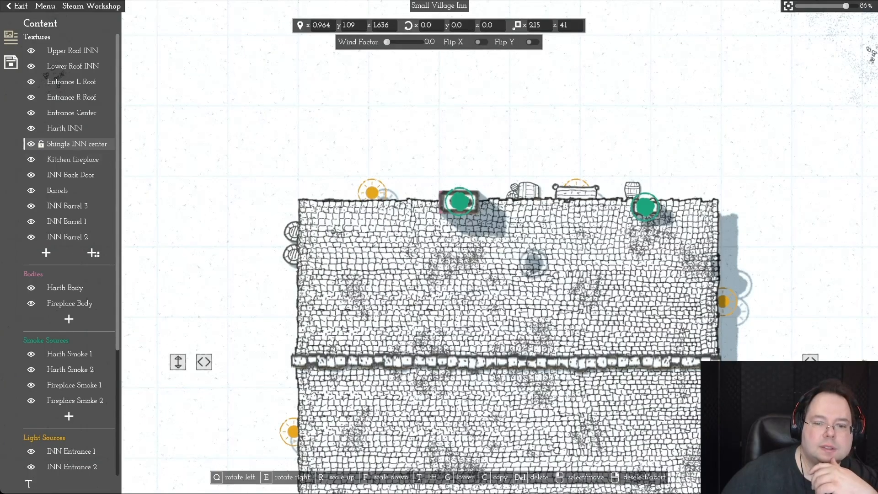
scroll(440, 246, down, 3)
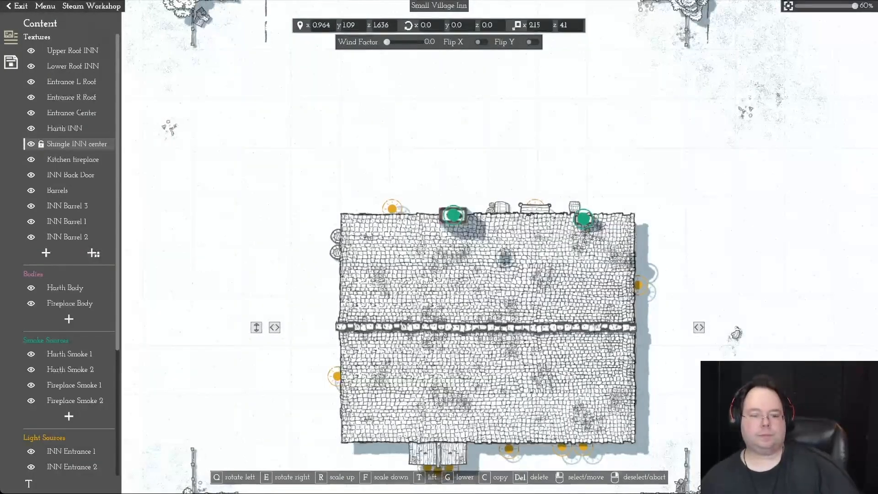
key(s)
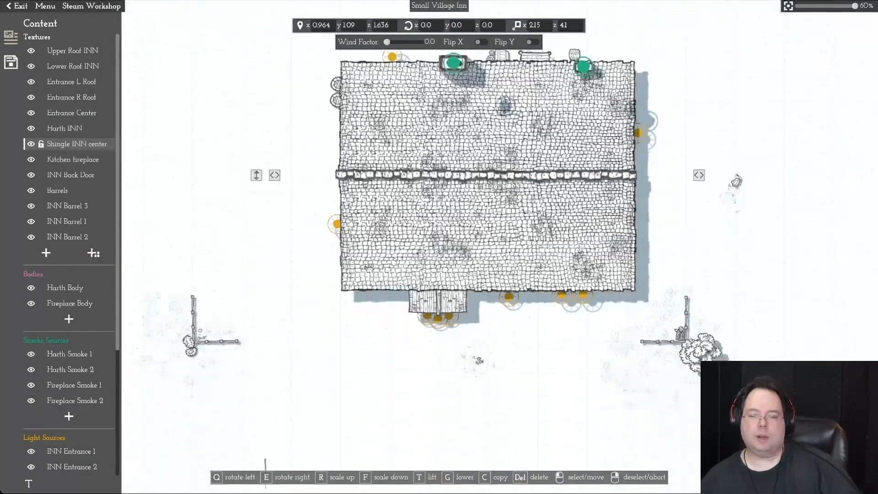
key(d)
key(w)
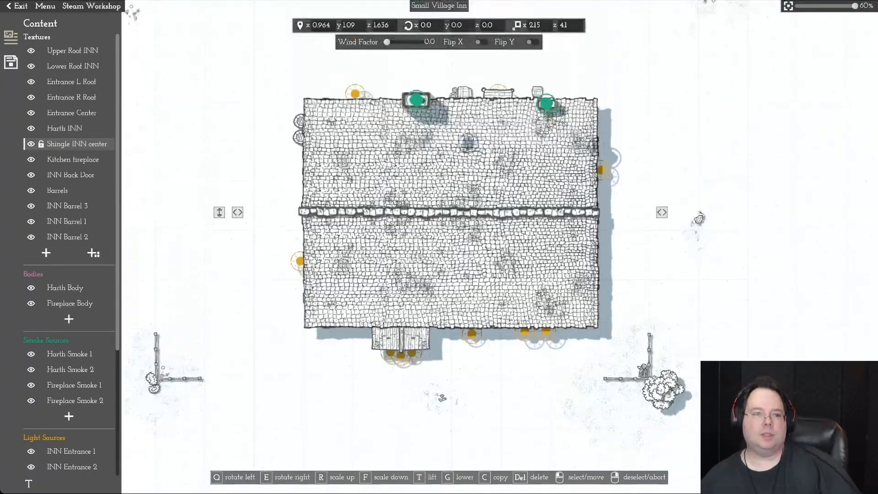
key(w)
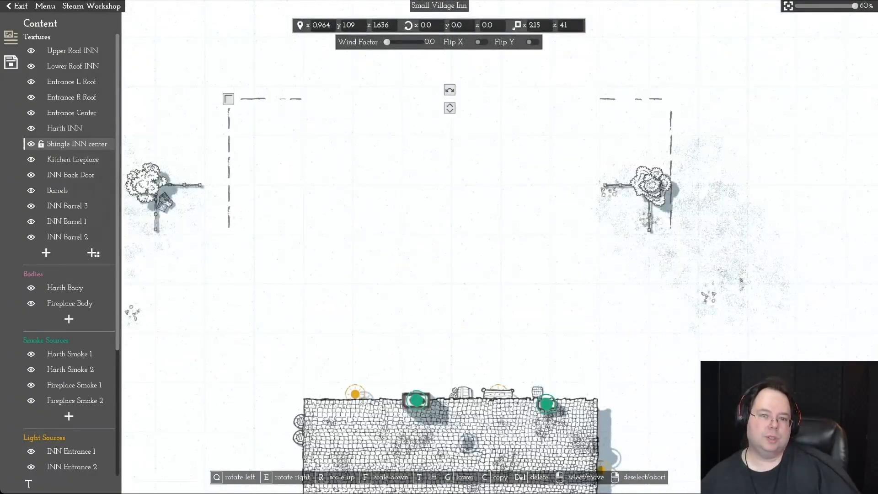
click(449, 108)
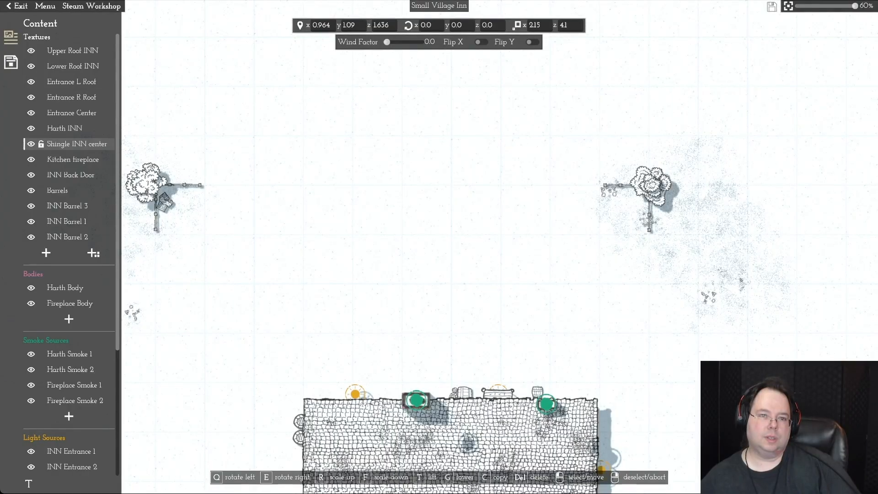
drag(450, 108, 449, 114)
key(s)
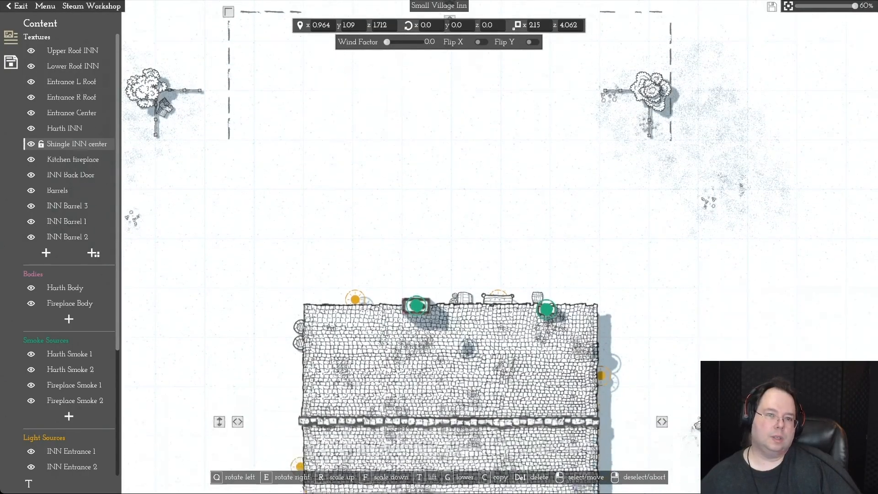
Step: Try resizing Shingle INN center to a z scale of 4.098 and widening both ends to an x scale of 2.169
key(w)
mouse_move(450, 62)
mouse_down()
mouse_move(450, 136)
mouse_move(450, 55)
mouse_up()
key(d)
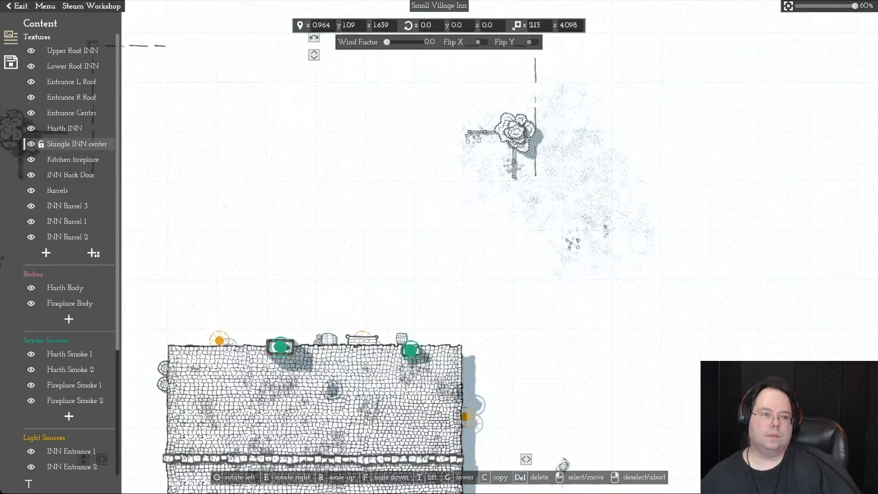
key(s)
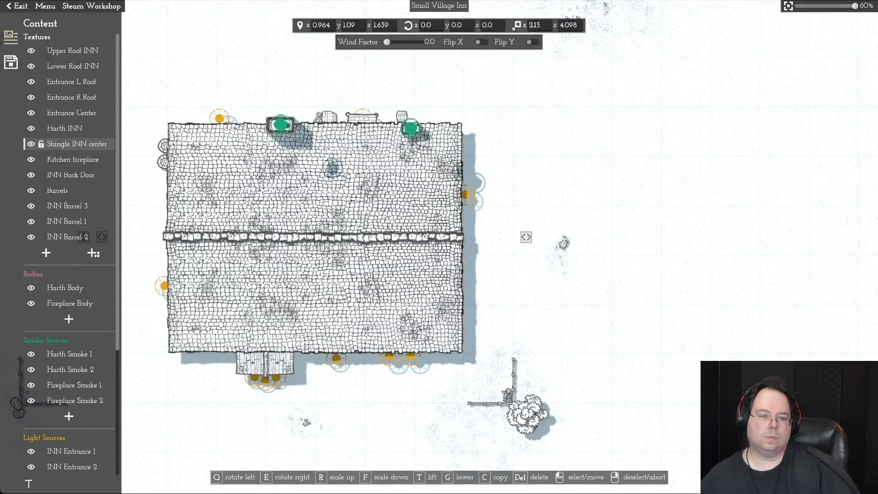
mouse_move(526, 237)
mouse_down()
mouse_move(501, 237)
mouse_move(528, 237)
mouse_up()
key(a)
key(s)
key(w)
key(w)
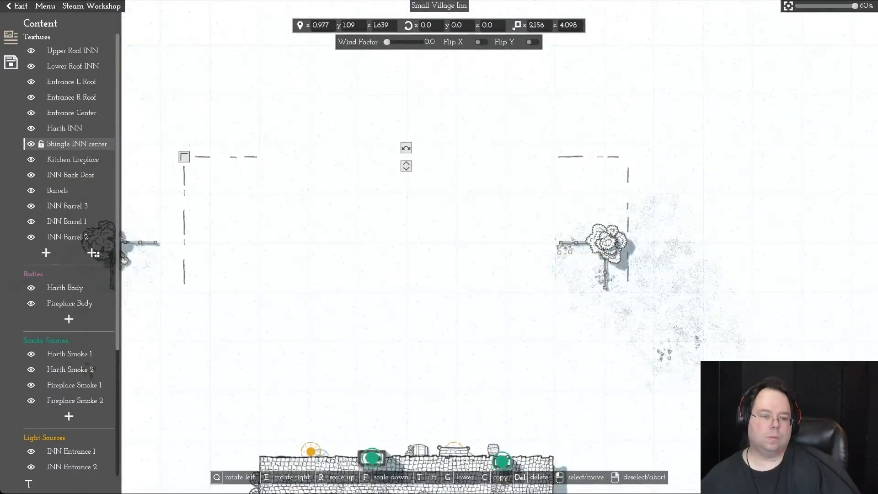
key(s)
drag(193, 298, 253, 298)
key(w)
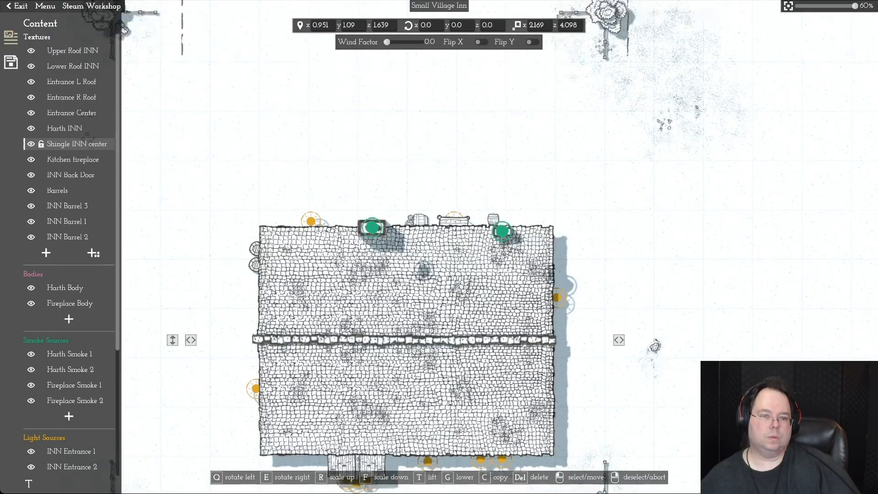
Step: Try stretching Shingle INN center along its depth to a z scale of 4.485
key(w)
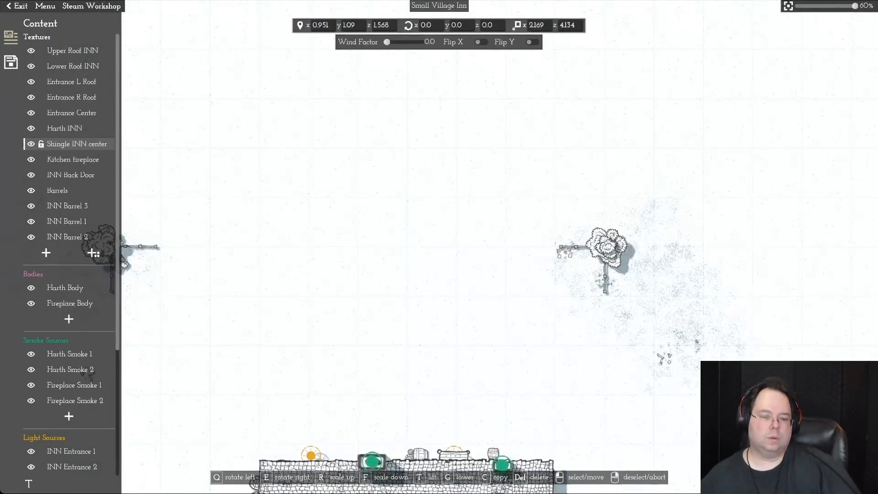
key(s)
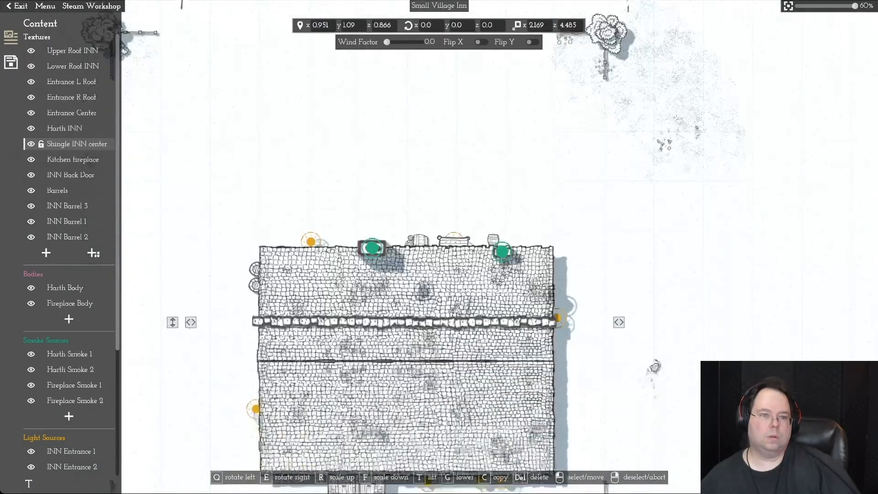
key(s)
key(w)
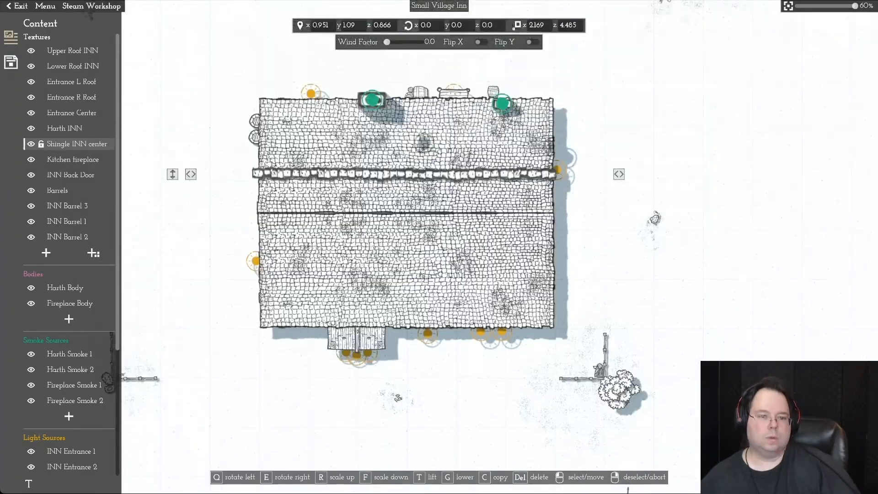
Step: Deselect Shingle INN center and undo its most recent scaling changes
right_click(405, 207)
key(ctrl+z)
key(ctrl+z)
key(ctrl+z)
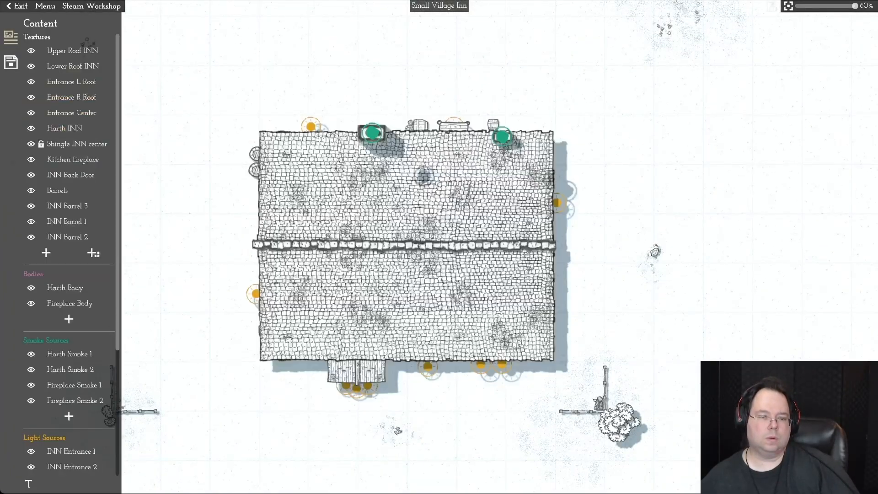
key(ctrl+z)
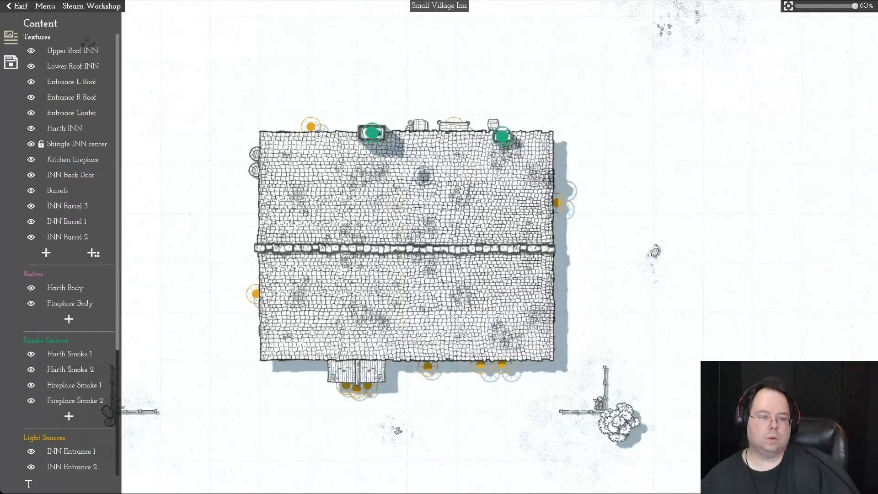
Step: Undo the remaining changes to Shingle INN center, back past the deletion of the three INN bushes
key(ctrl+z)
key(ctrl+z)
key(ctrl+z)
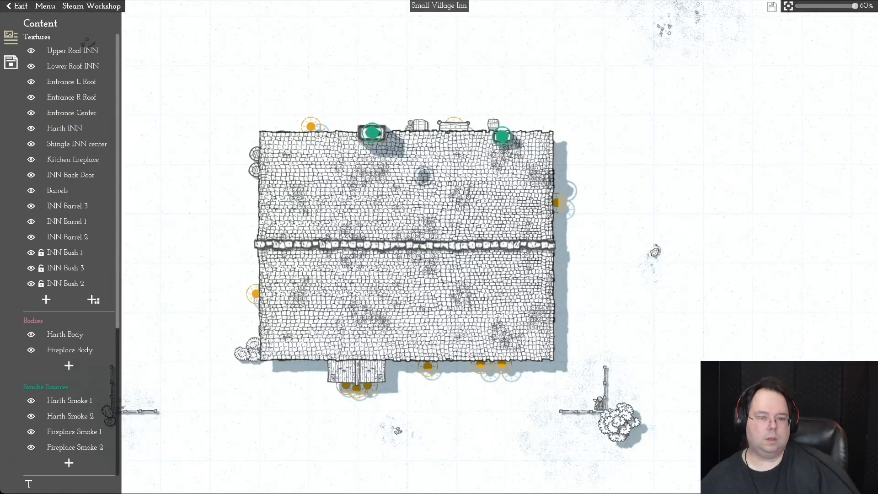
key(w)
key(a)
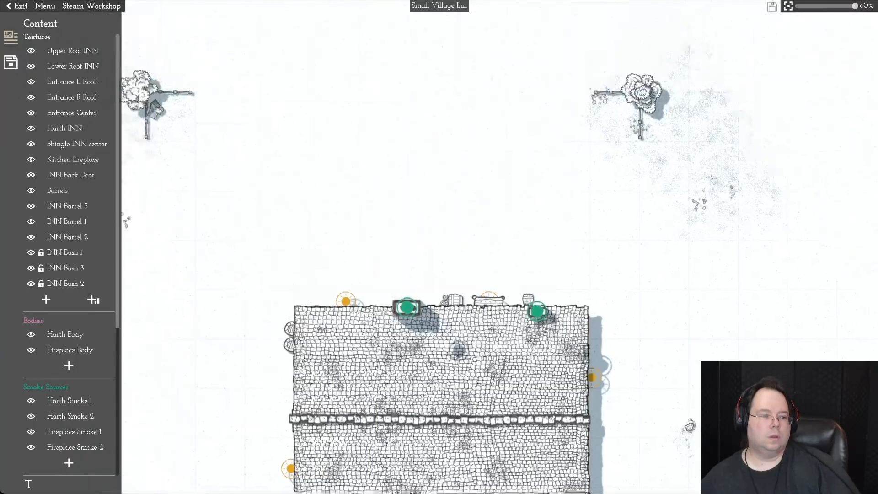
key(s)
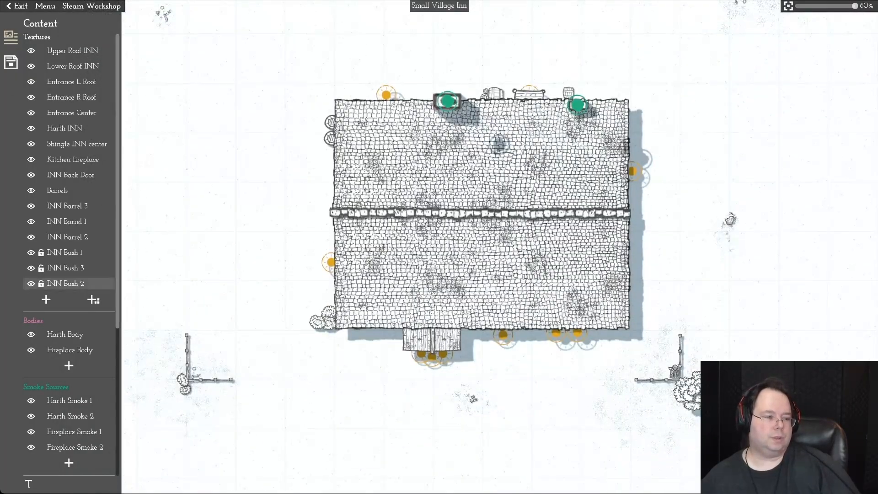
Step: Delete the INN Bush 1, INN Bush 2 and INN Bush 3 textures together
click(65, 253)
shift+click(65, 284)
shift+click(65, 268)
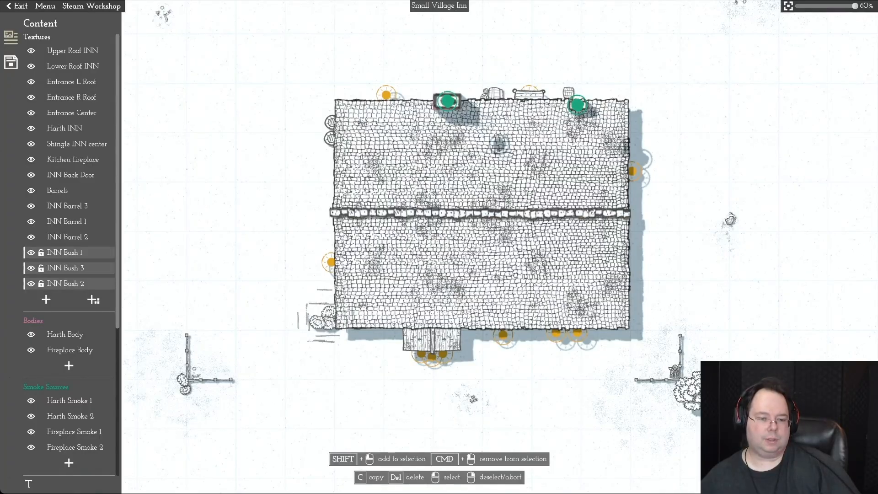
key(Delete)
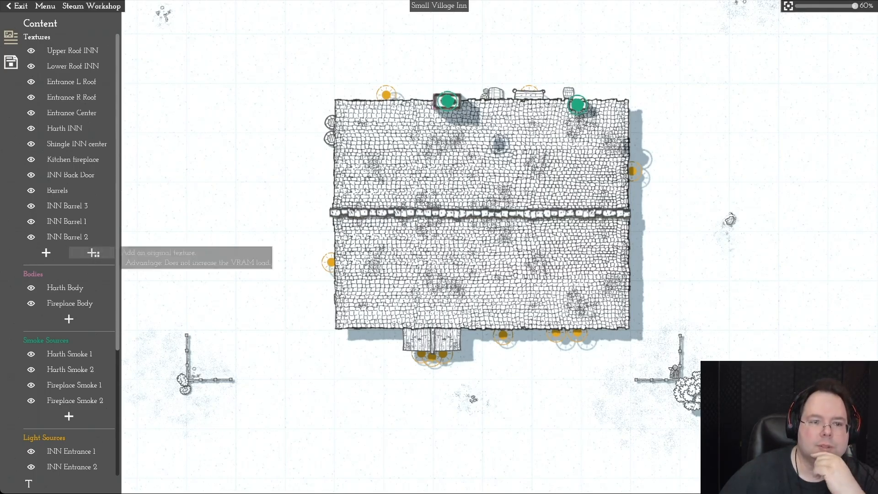
Step: Look through pages 1 and 2 of the original textures for a suitable roof-ridge piece
click(93, 252)
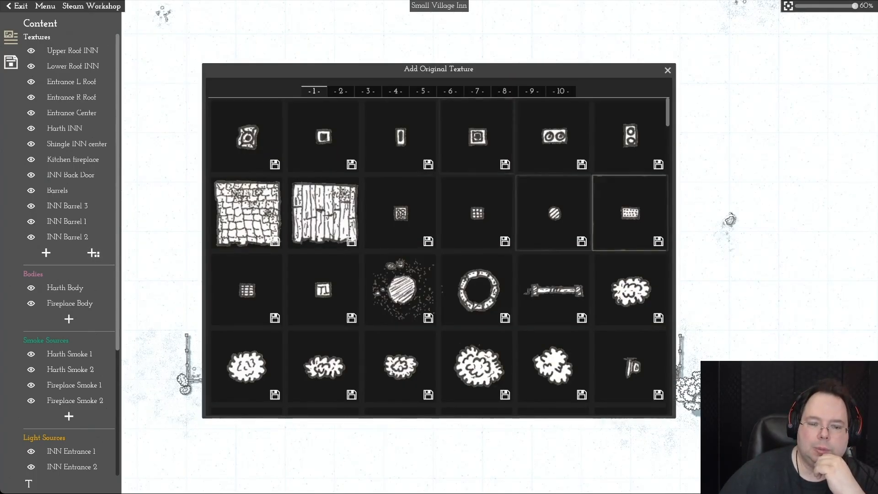
scroll(439, 256, down, 5)
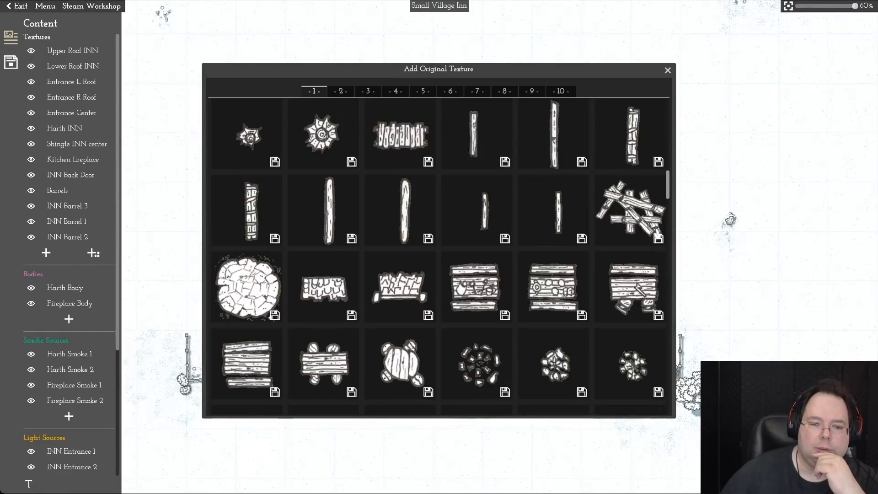
scroll(439, 256, down, 5)
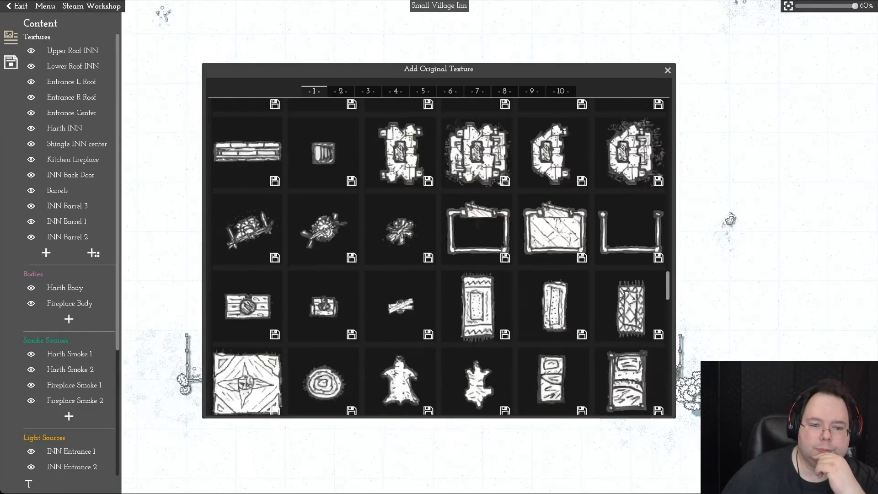
scroll(439, 256, down, 6)
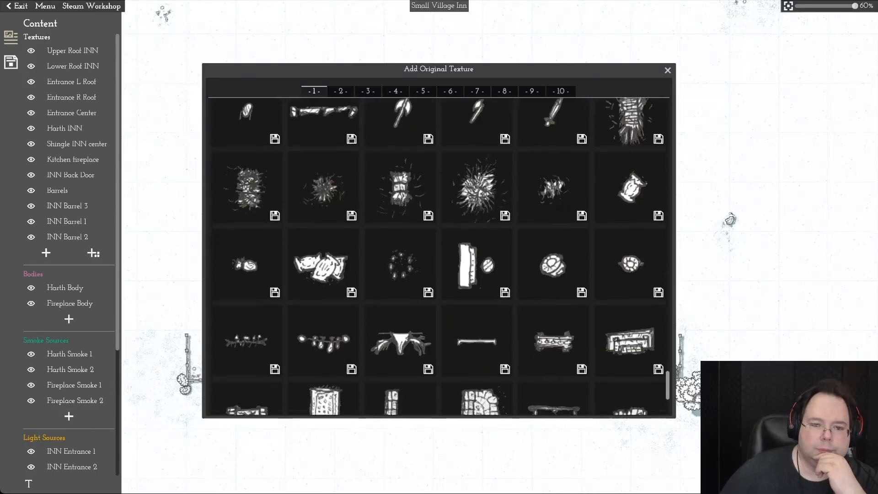
scroll(439, 256, down, 2)
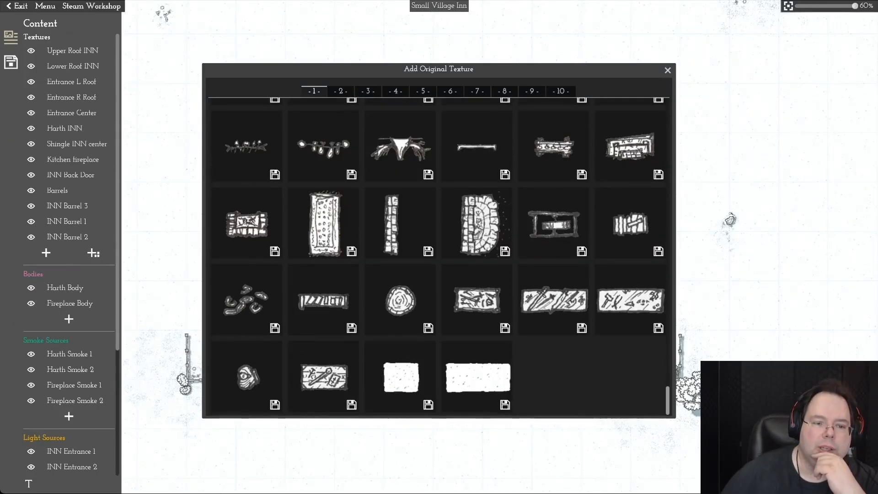
scroll(439, 256, up, 15)
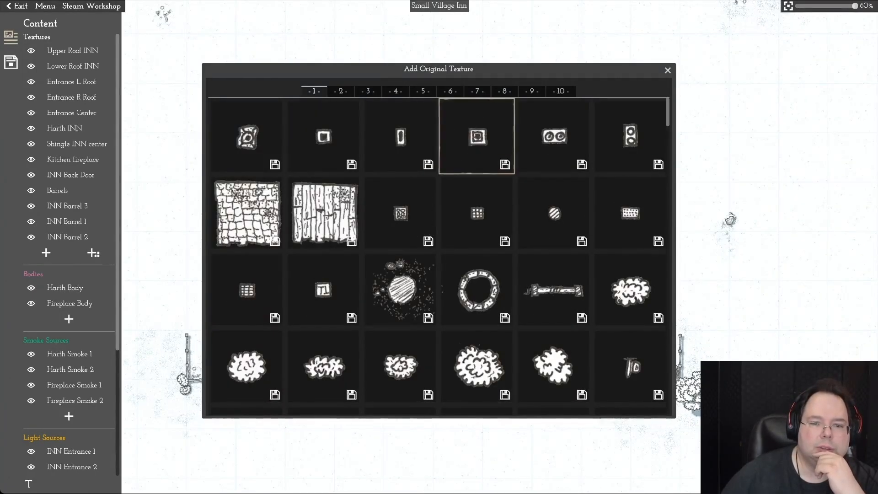
click(340, 91)
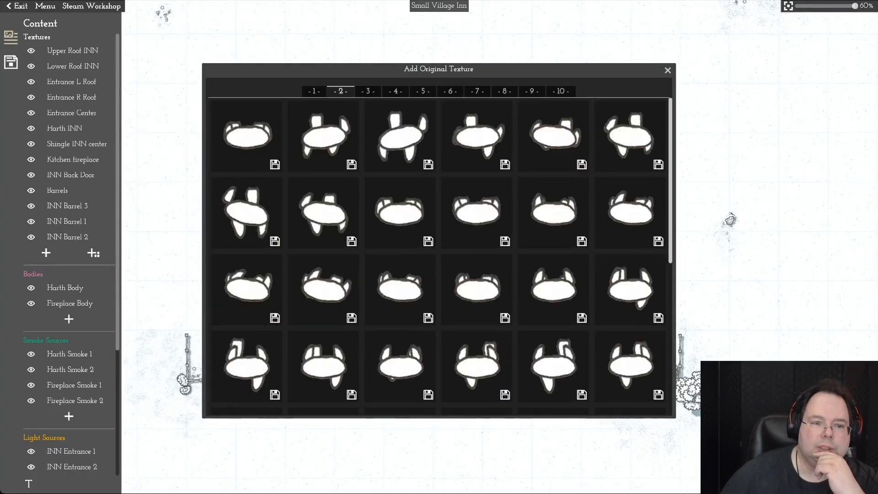
scroll(553, 223, down, 10)
Step: Try the narrow vertical ridge strip from page 3 of the original textures, then discard it
click(368, 91)
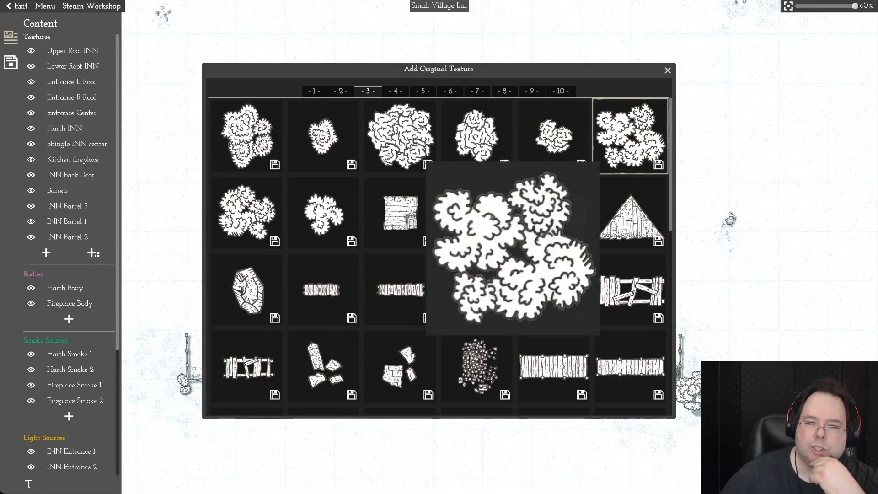
scroll(439, 256, down, 10)
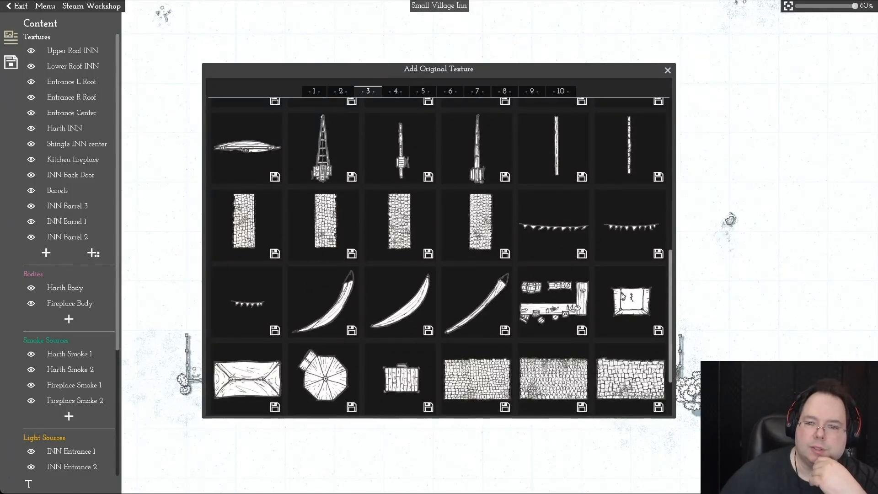
scroll(630, 193, up, 1)
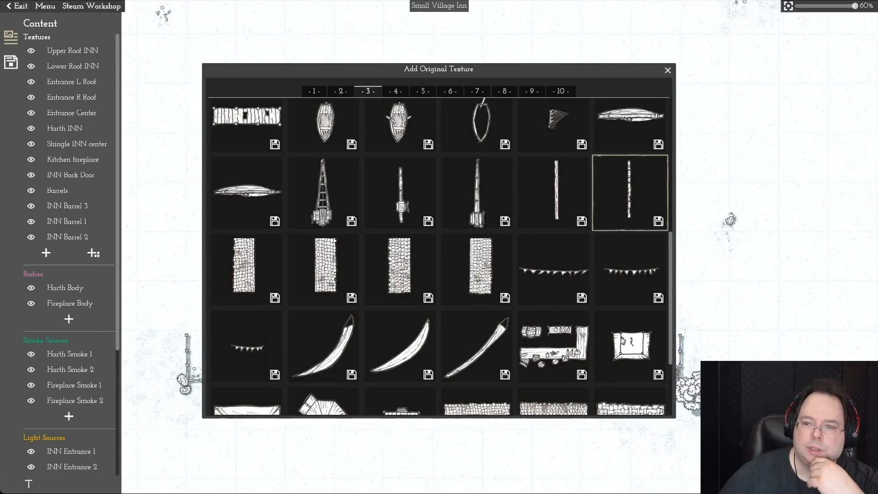
click(630, 192)
key(Delete)
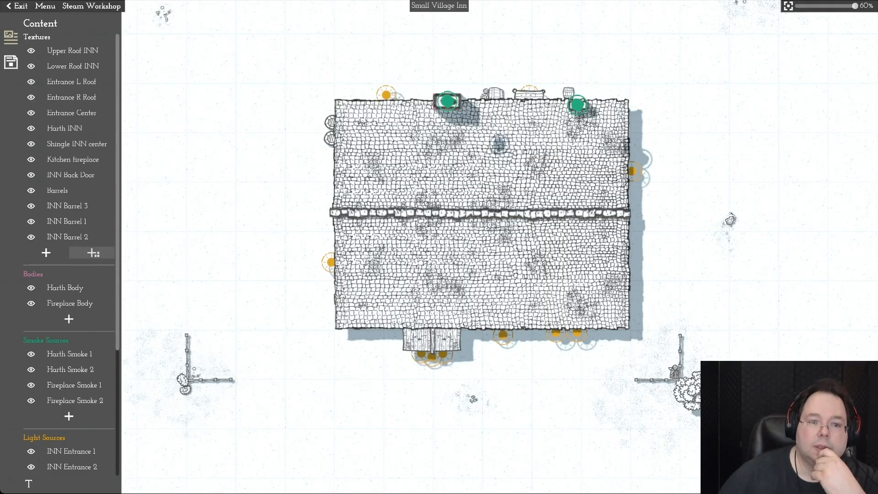
Step: Add the shorter thin horizontal strip from page 8 of the original textures, placing it west of the inn at about x -4.22, z 1.671
click(94, 253)
drag(526, 70, 426, 94)
click(461, 115)
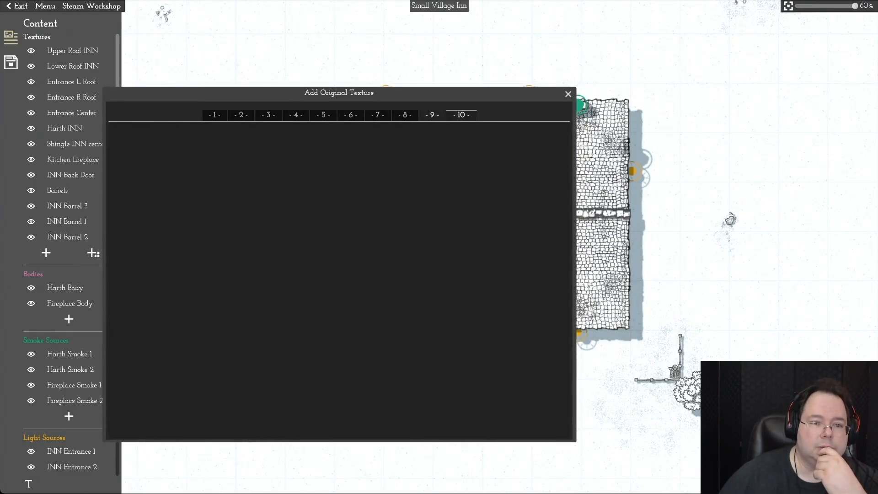
click(432, 116)
click(405, 115)
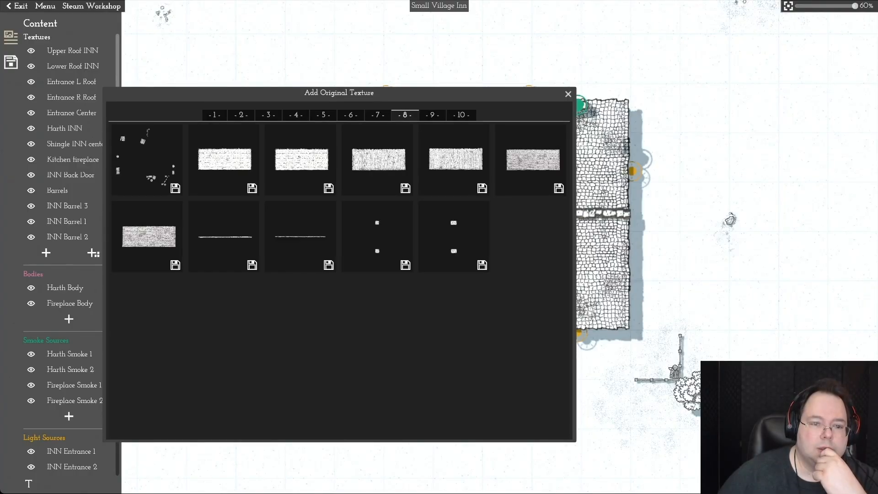
click(301, 237)
drag(266, 193, 224, 214)
click(225, 214)
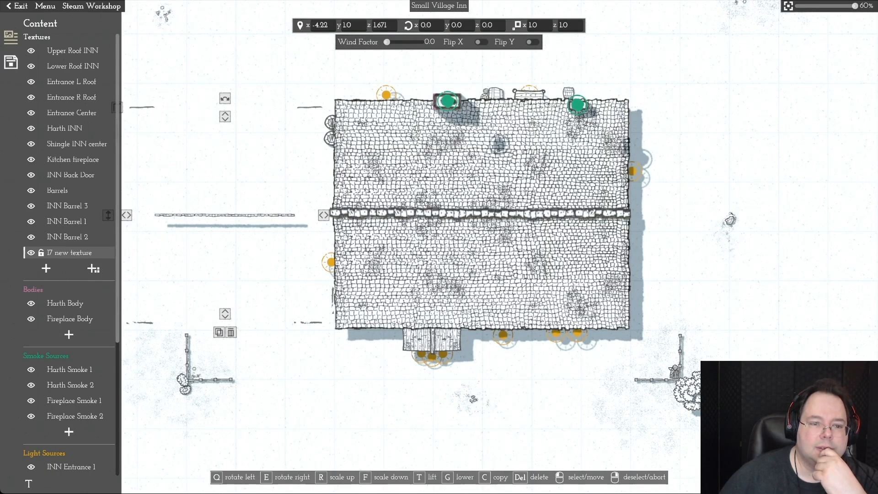
Step: Try moving the new strip onto the lower roof and stretching it to an x scale of about 2.059
drag(225, 214, 403, 249)
drag(487, 248, 652, 247)
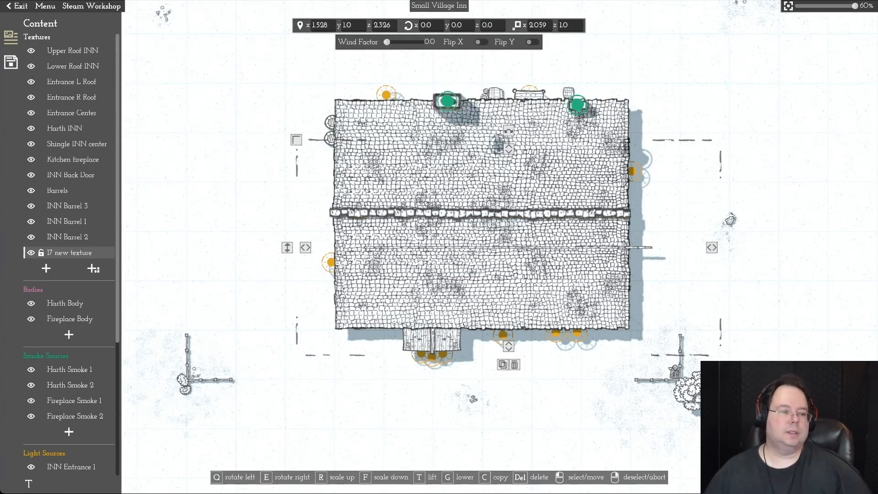
right_click(732, 256)
click(70, 253)
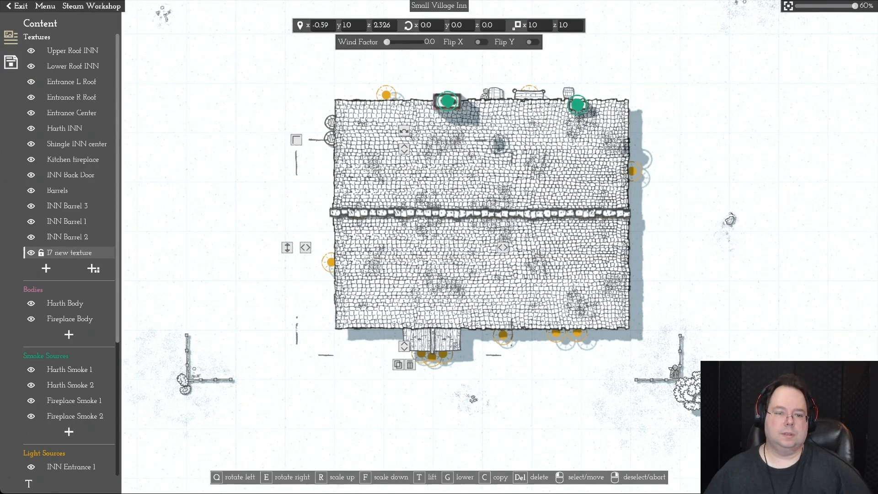
Step: Deselect the new strip, then hide INN Barrel 2 and show it again
mouse_move(503, 239)
shift+mouse_down()
mouse_move(204, 251)
mouse_move(196, 261)
shift+mouse_up()
right_click(195, 261)
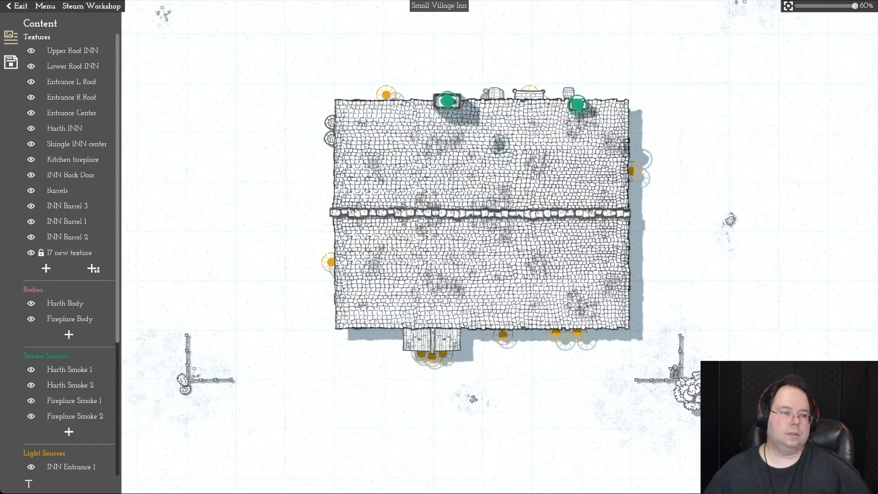
click(31, 237)
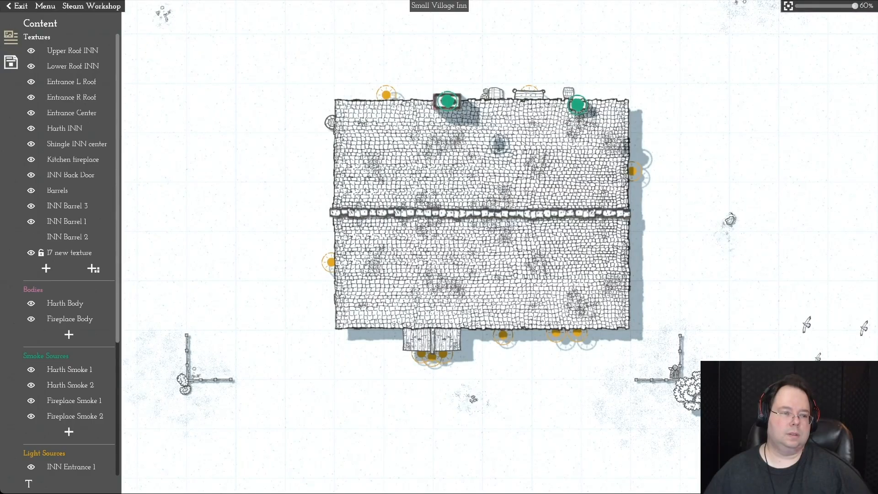
click(31, 236)
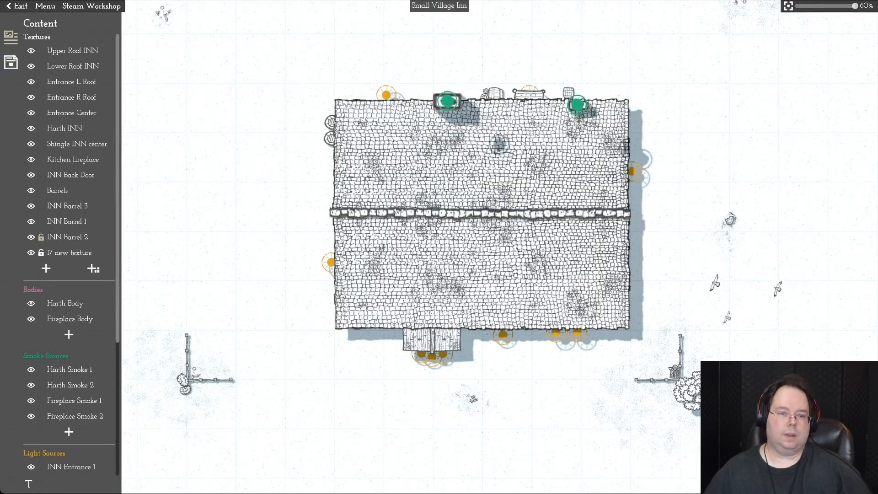
Step: Move the new strip off the roof to the open ground in front of the inn, at about x -0.77, z 5.646
drag(203, 119, 676, 389)
drag(404, 247, 393, 410)
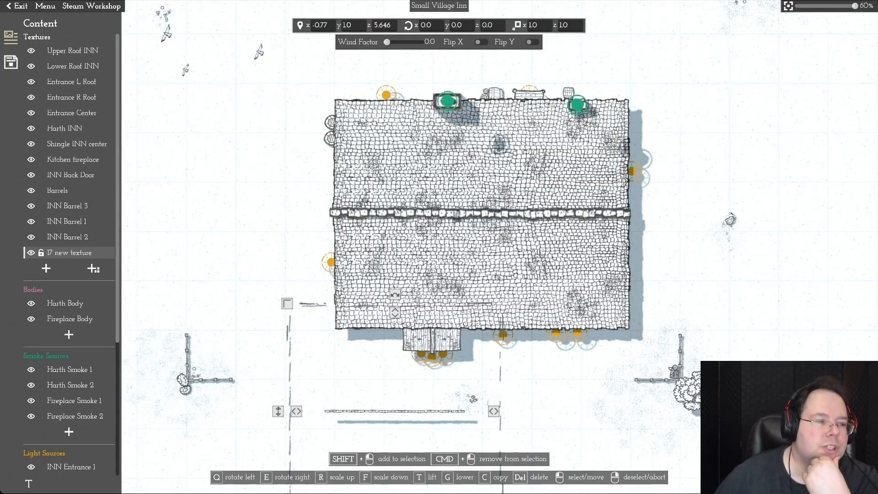
Step: Unlock the Shingle INN center texture and select it for editing
click(77, 145)
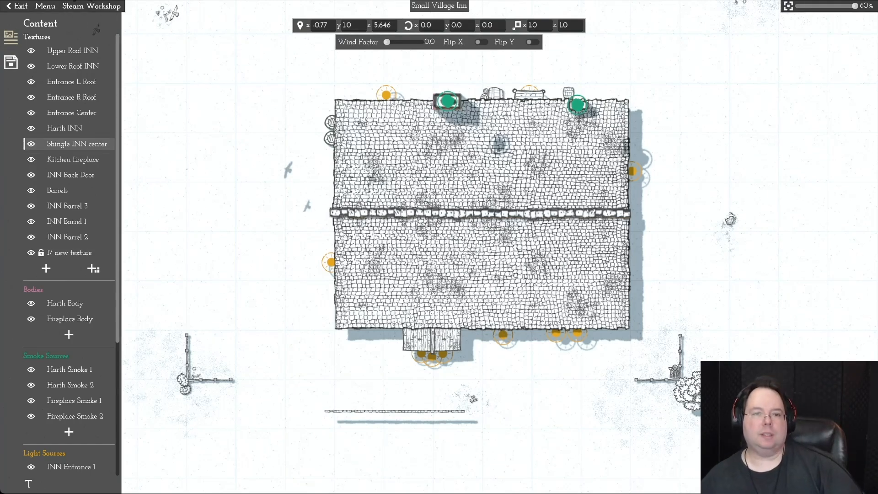
key(w)
key(d)
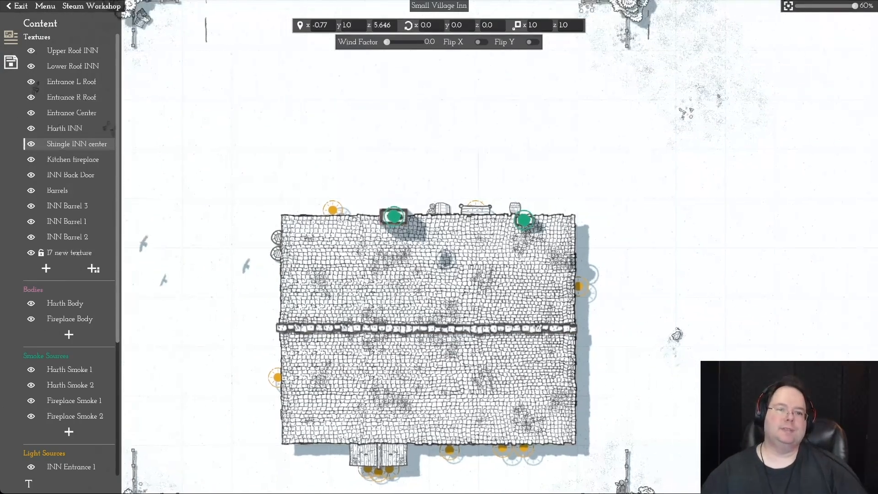
key(s)
key(s)
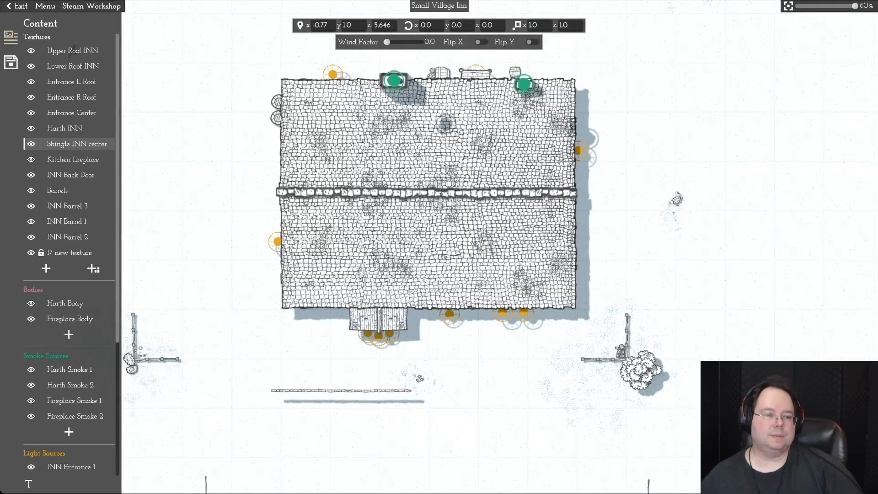
click(41, 144)
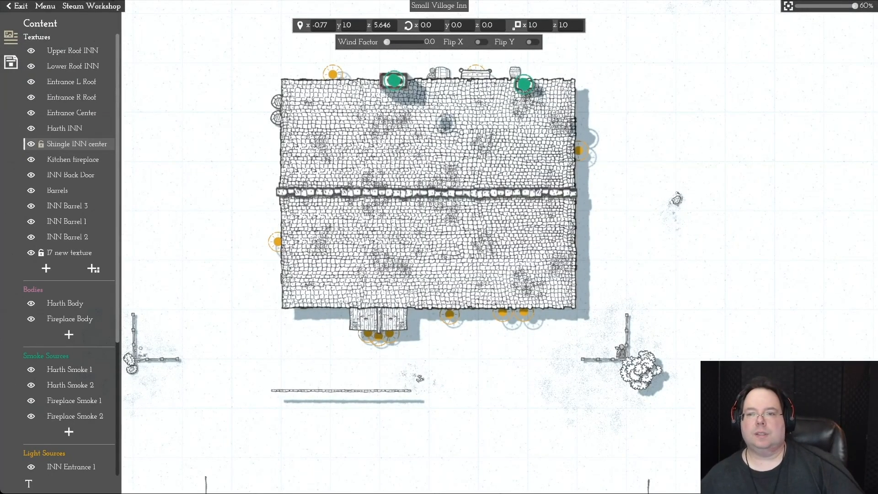
click(76, 144)
Step: Try shifting Shingle INN center away from the roof's ridge line, then deselect it
key(d)
key(a)
key(s)
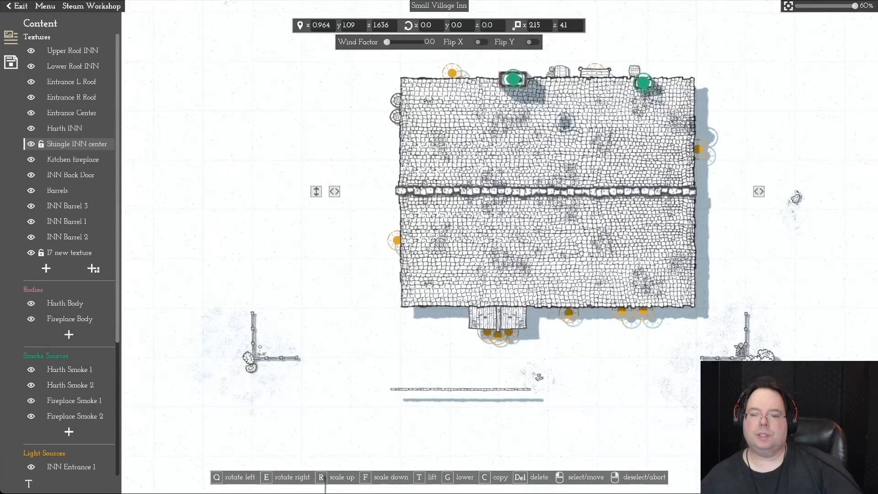
key(w)
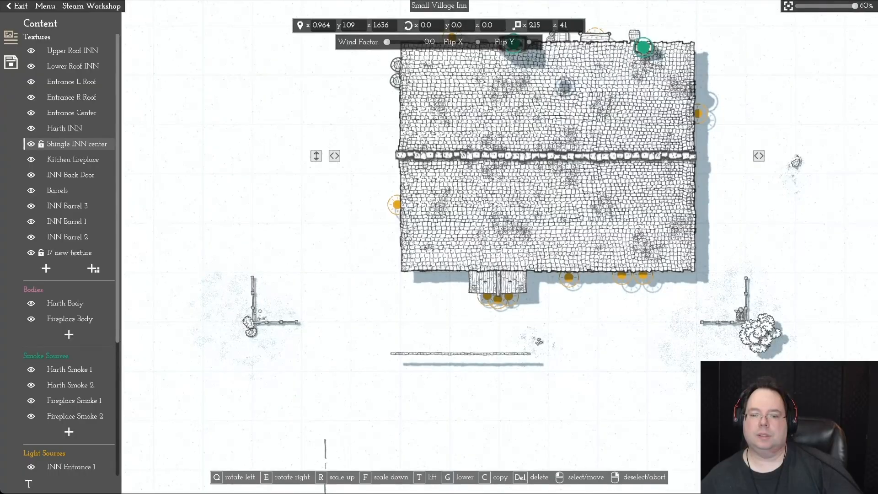
key(w)
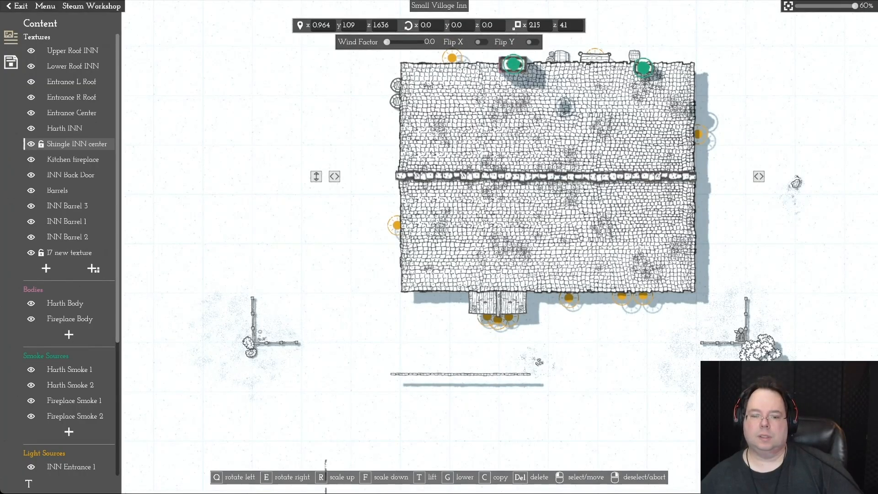
key(w)
key(s)
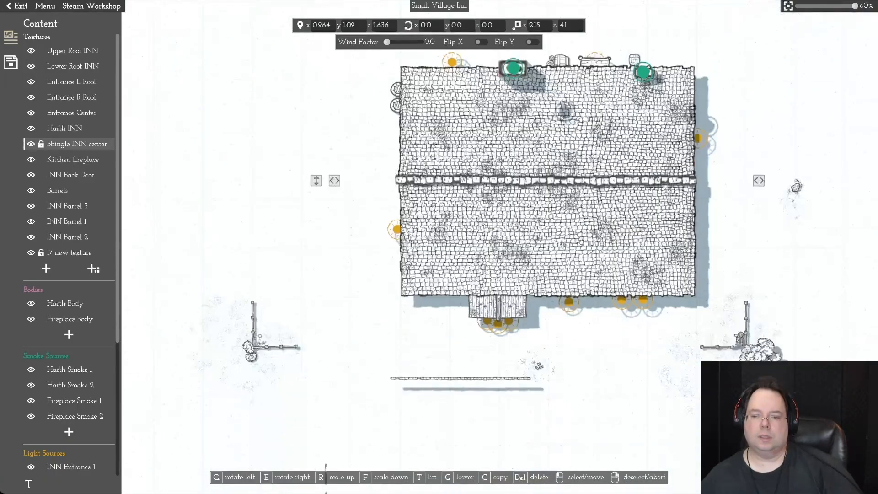
key(s)
drag(547, 94, 648, 143)
right_click(649, 142)
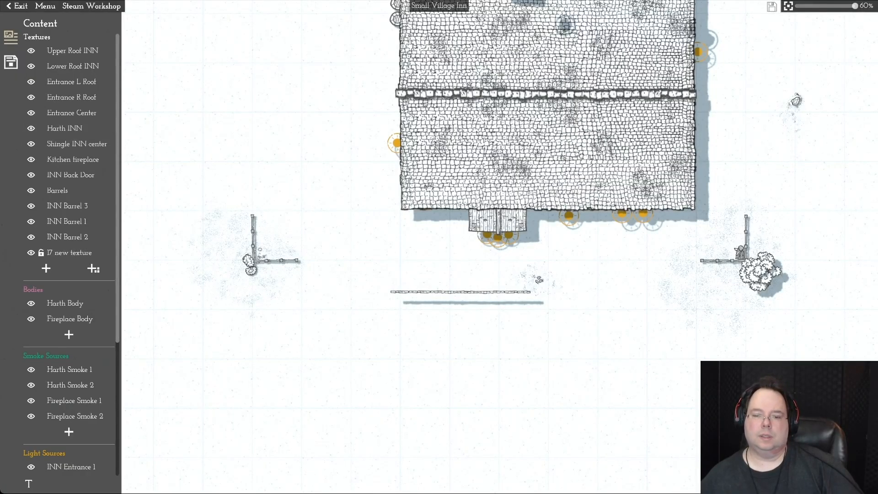
Step: Reposition the new strip in front of the inn's entrance at about x -0.05, z 6.041
drag(461, 291, 496, 311)
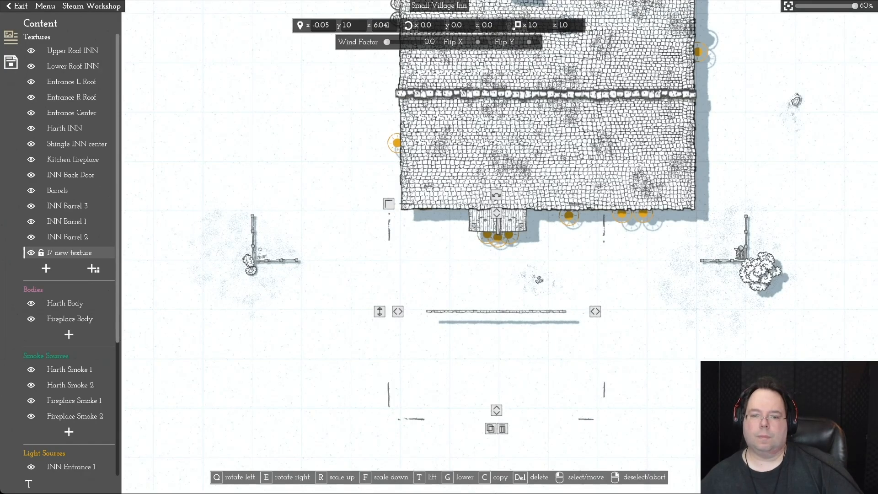
Step: Scale the new strip up to about 1.761 and move it onto the roof's ridge line at about x -1.11, z 1.629
key(r)
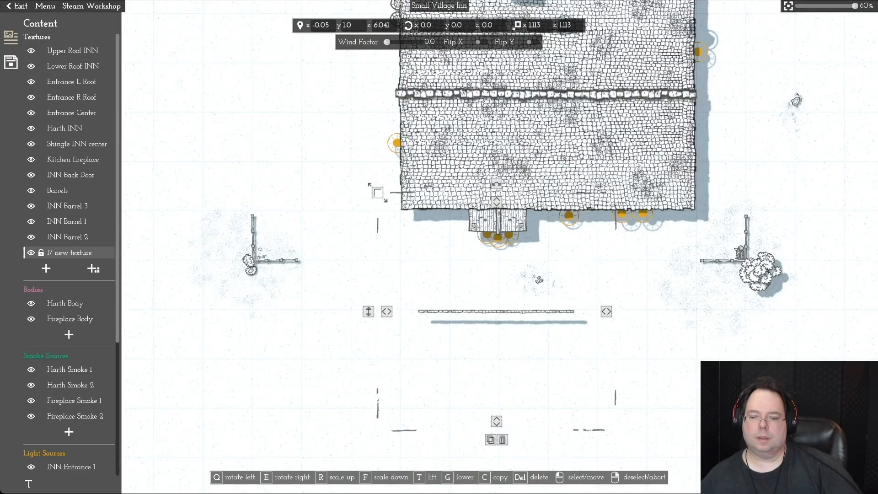
key(r)
key(s)
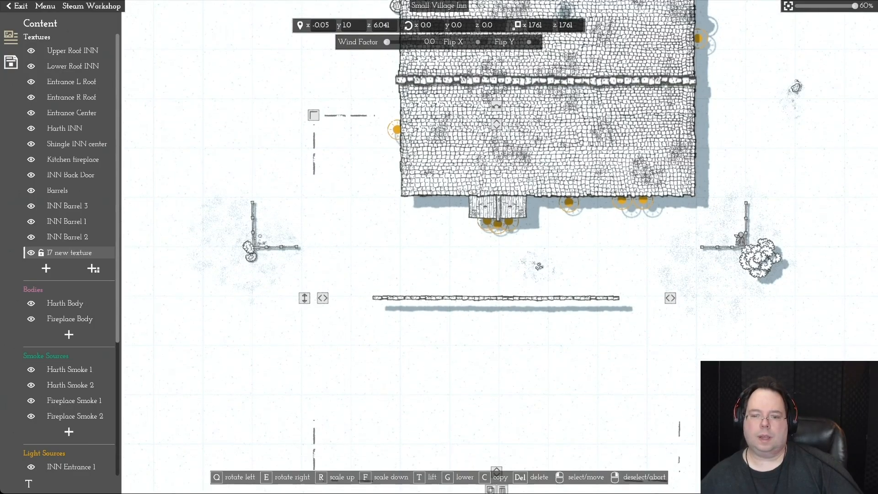
drag(497, 298, 444, 80)
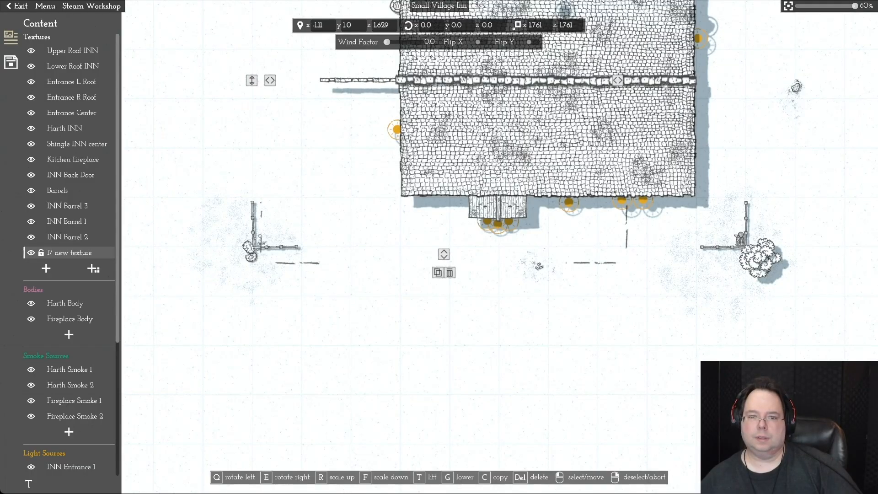
key(w)
key(s)
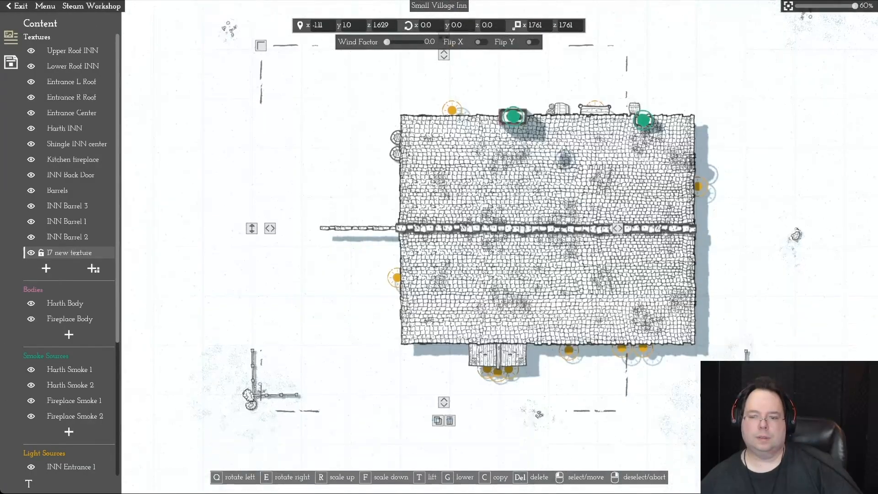
key(w)
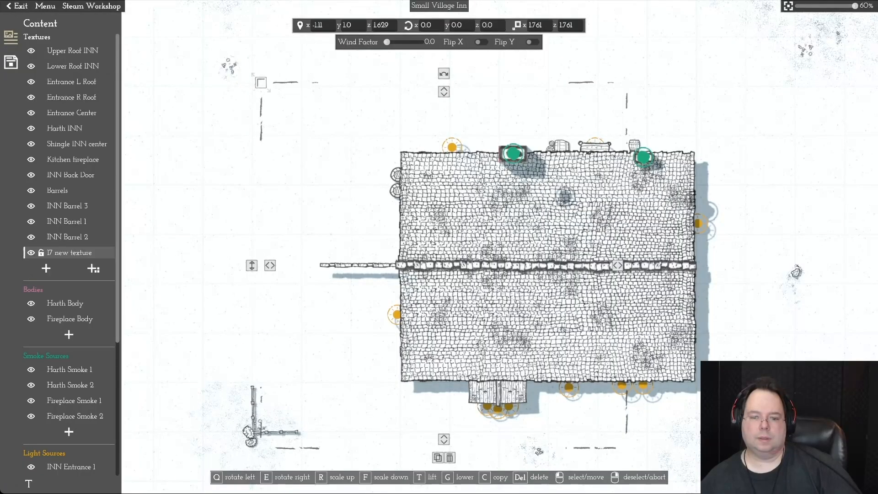
Step: Enlarge the new strip to a scale of about 2.396 and lay it across the inn's roof at about x 1.066, z 1.898
key(r)
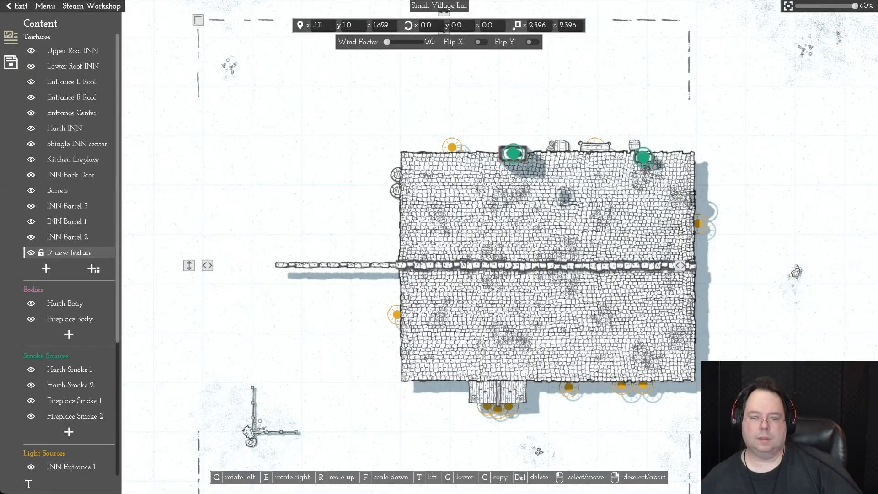
key(s)
key(w)
key(d)
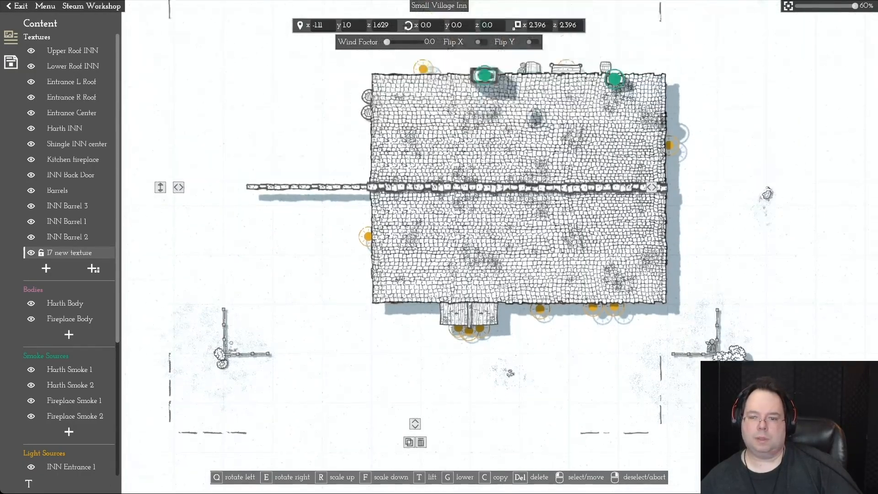
drag(315, 216, 423, 229)
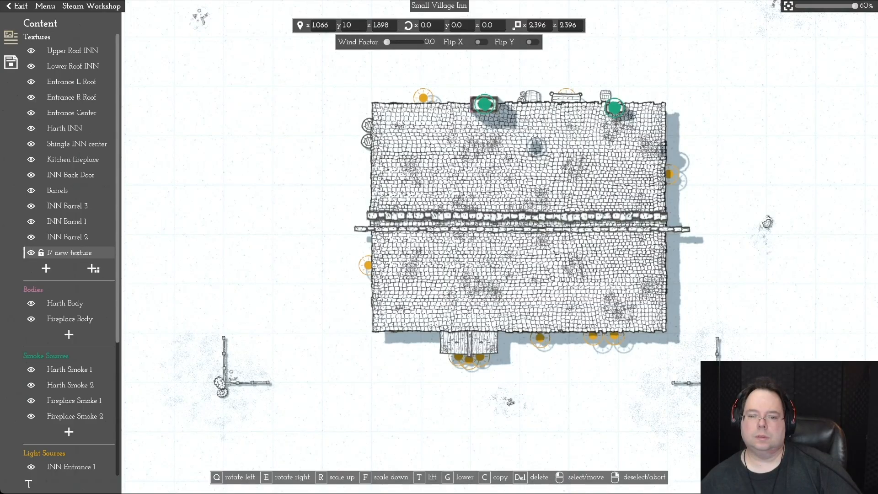
Step: Pull the new strip away from the ridge and delete it from the asset
drag(423, 229, 228, 254)
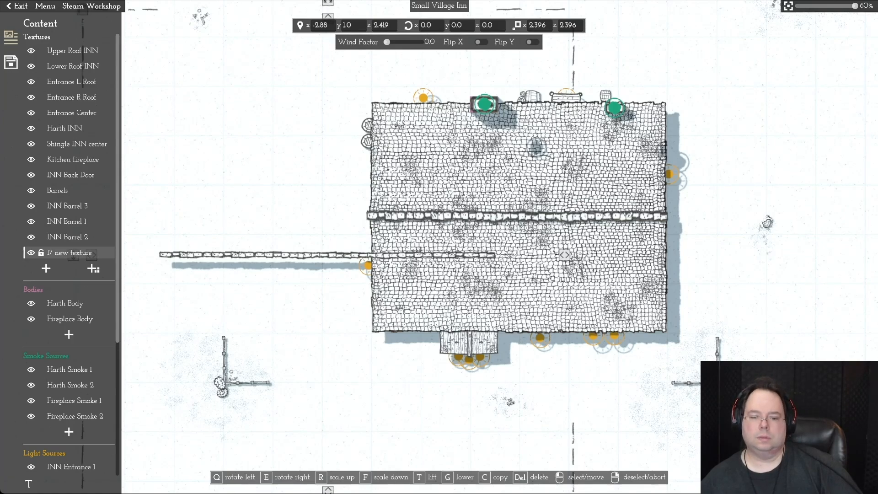
key(s)
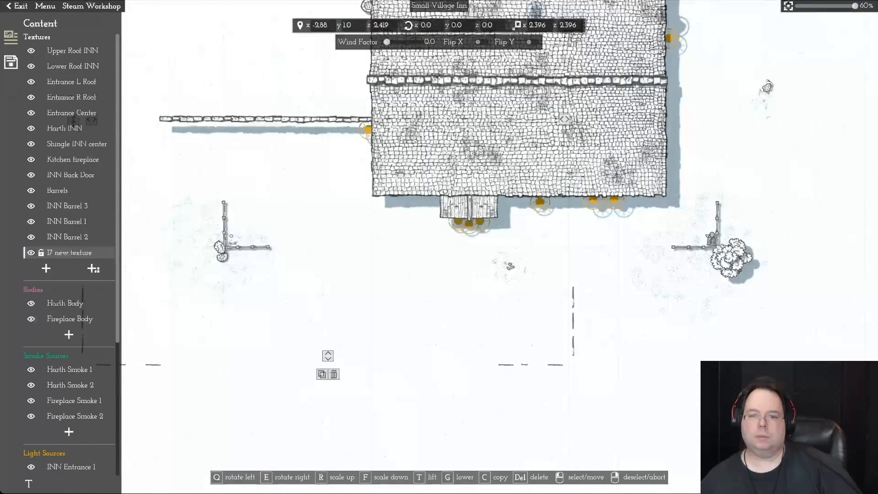
key(Delete)
key(w)
key(w)
key(d)
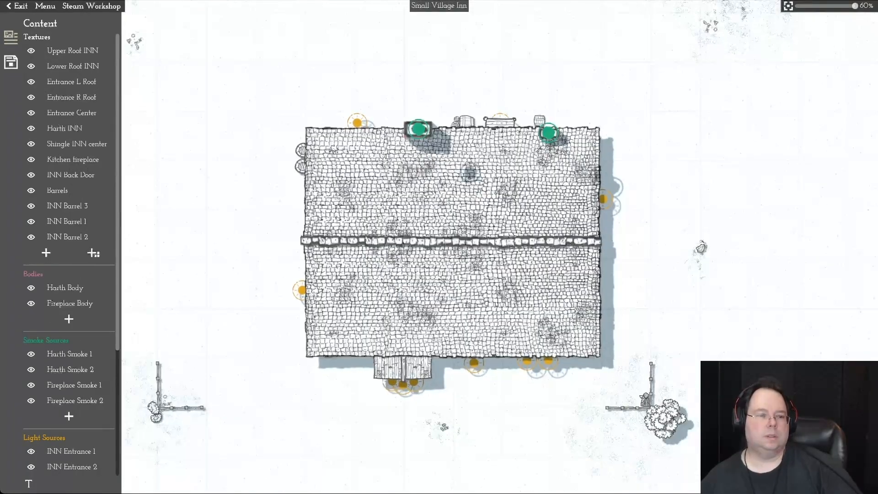
Step: Select the Shingle INN center texture and set its z scale to 3.1
click(77, 143)
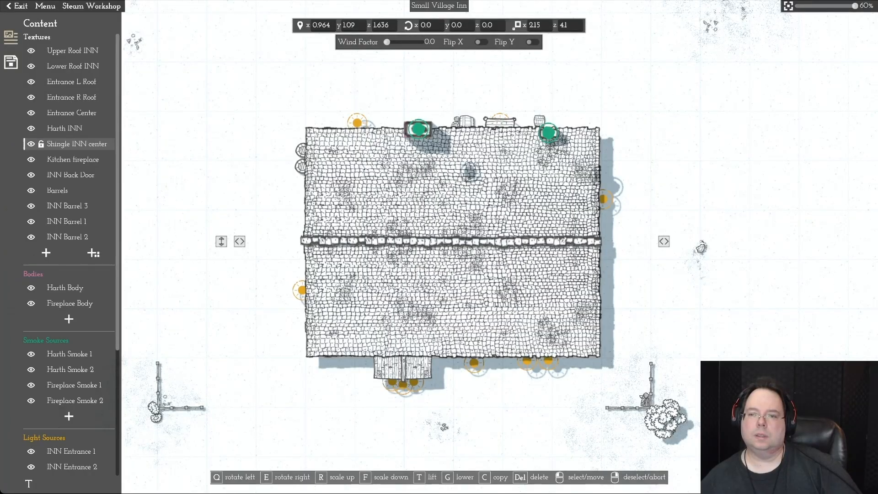
click(562, 25)
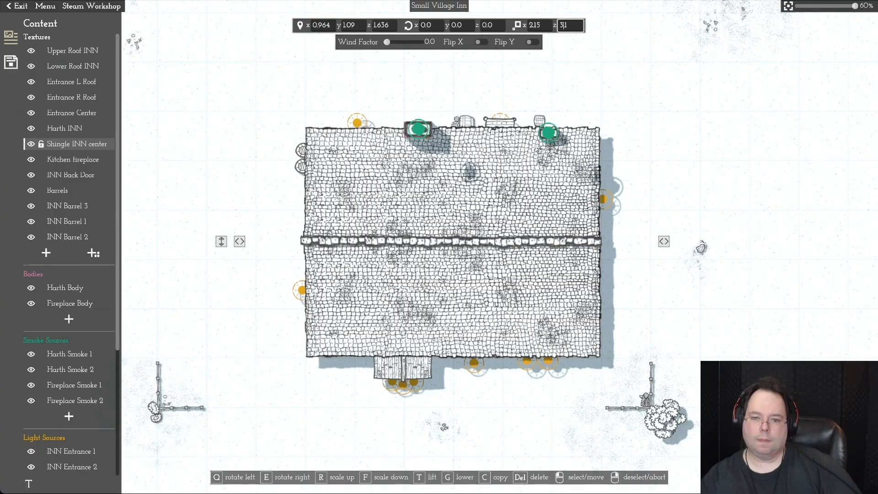
text(3.1)
key(Return)
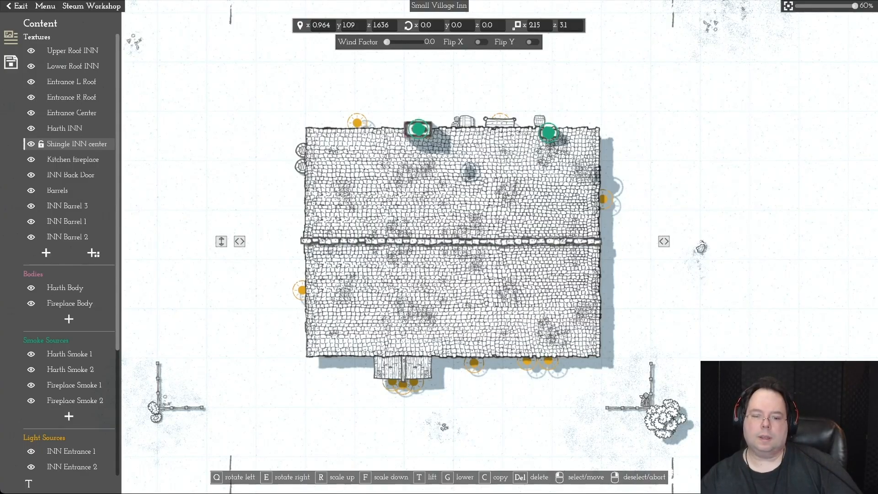
key(s)
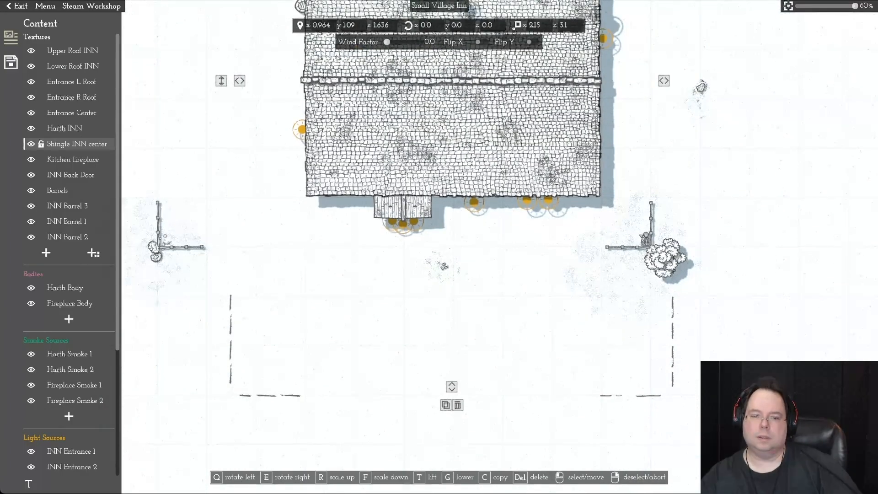
key(w)
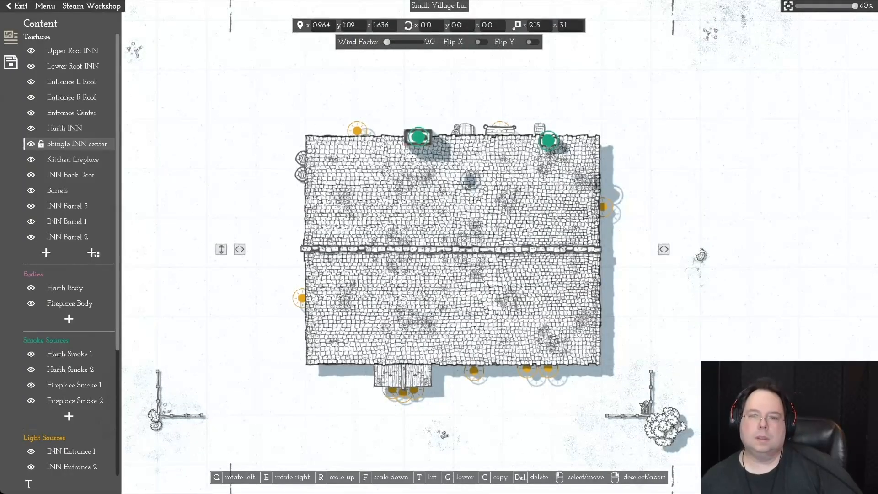
key(d)
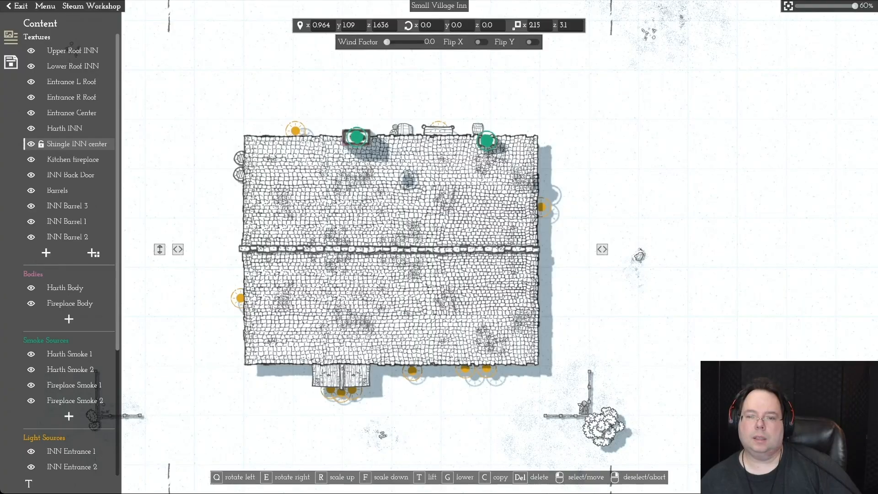
key(s)
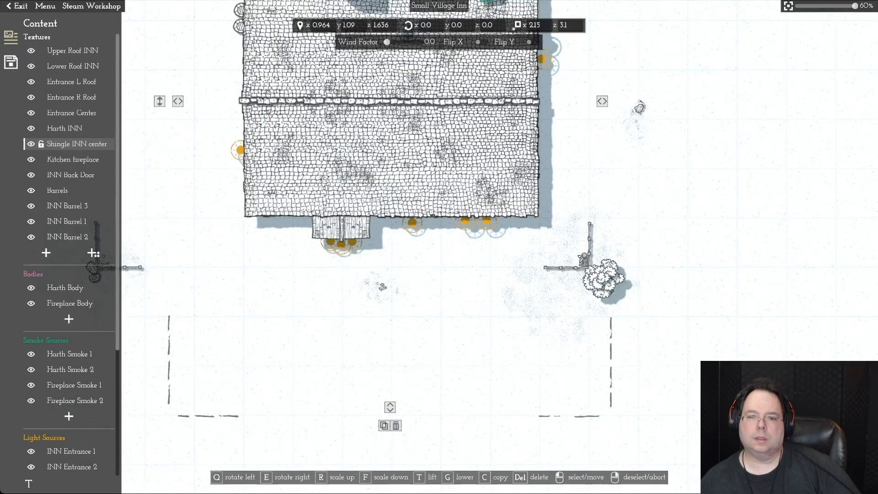
key(w)
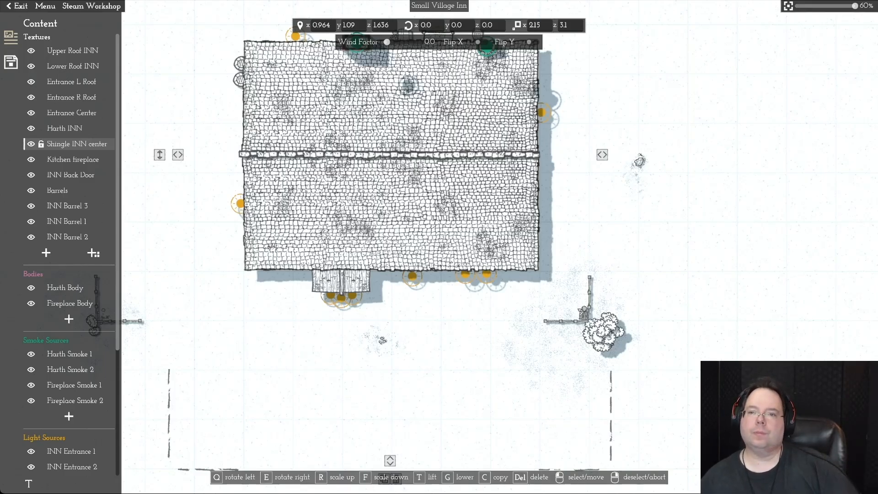
Step: Set Shingle INN center's z scale to 2.1 and nudge the texture sideways to about x 0.972
click(562, 25)
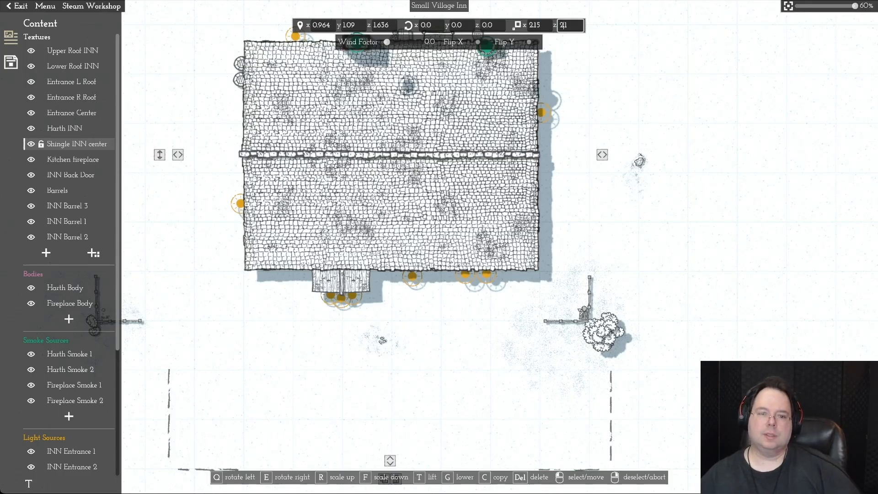
key(Return)
key(w)
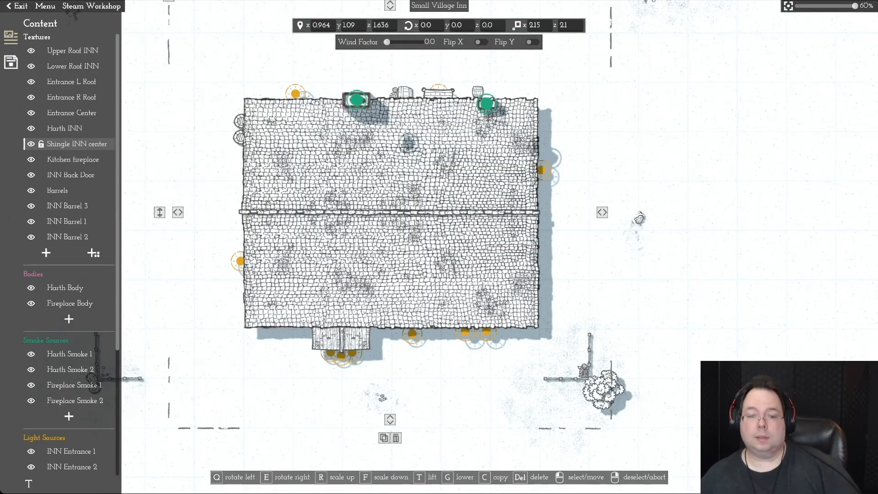
drag(390, 212, 390, 213)
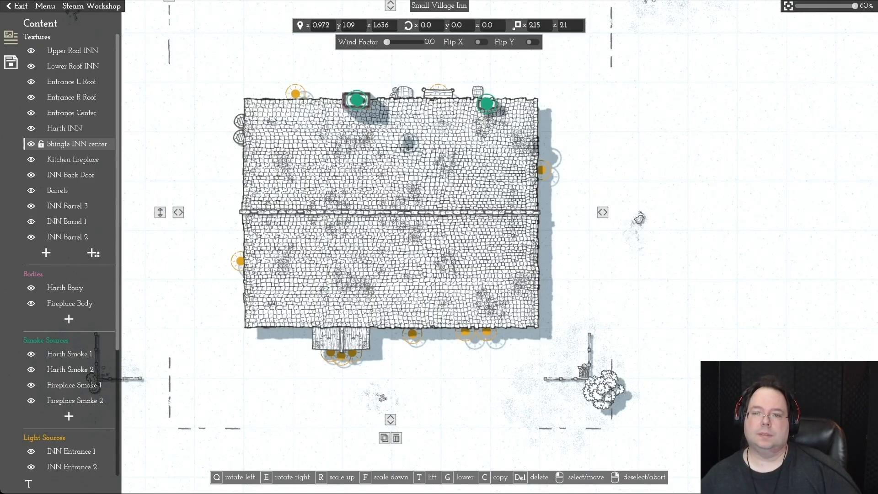
Step: Try an x scale of 2.20 on Shingle INN center, then set it back to 2.15
click(537, 25)
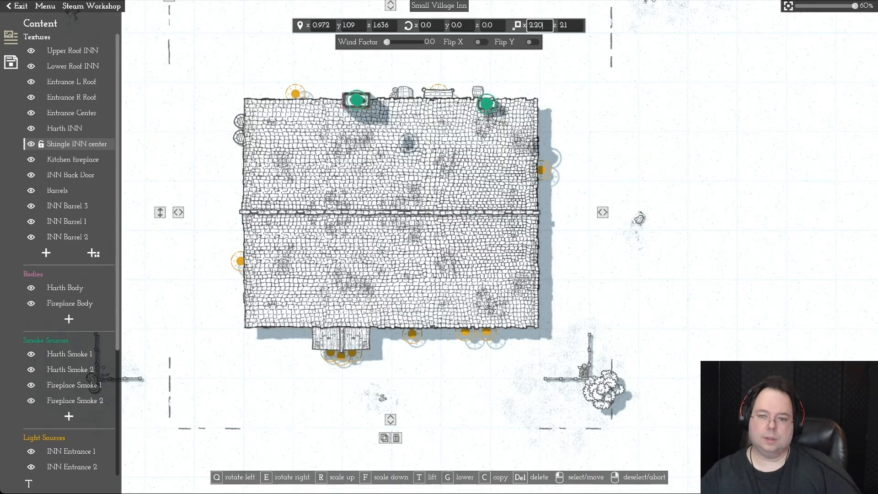
key(Return)
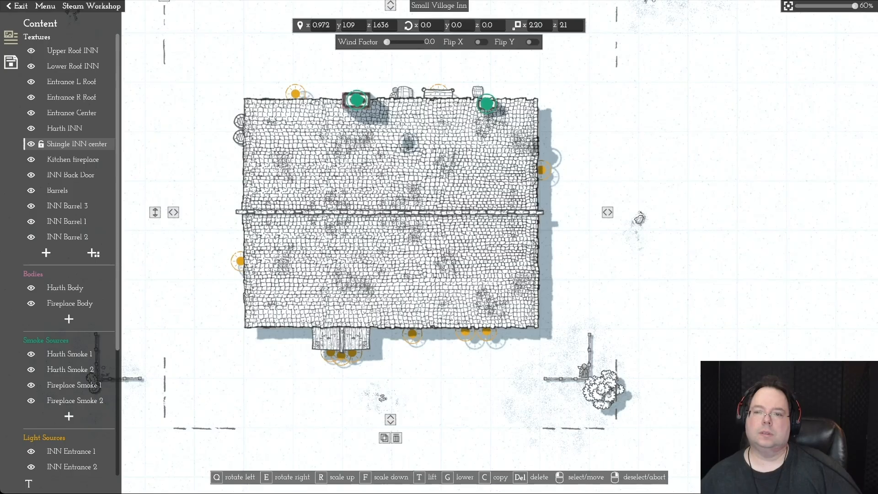
click(537, 25)
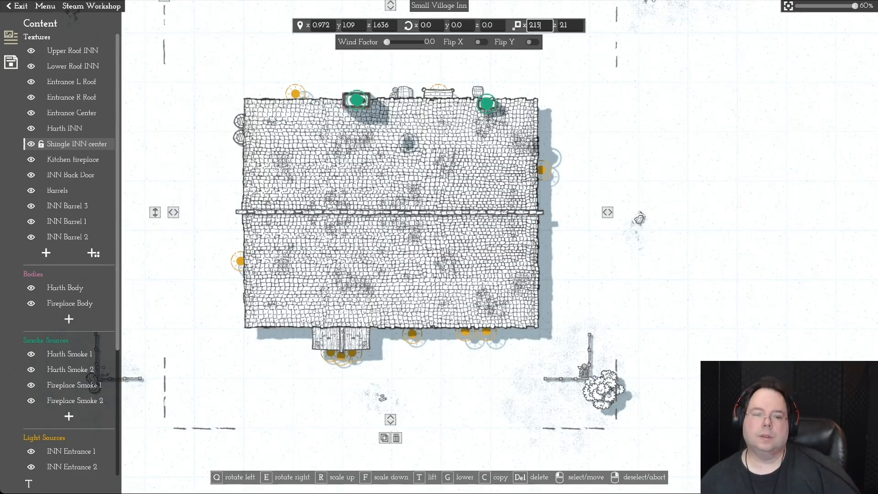
text(2.15)
key(Return)
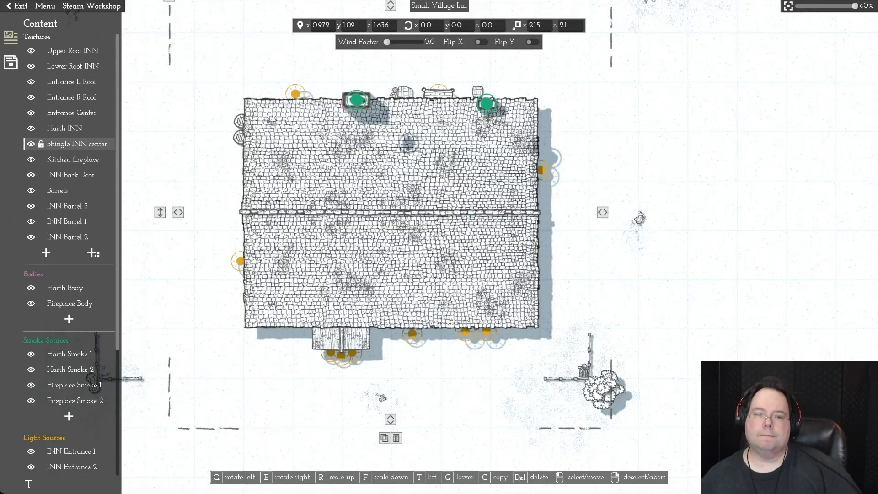
key(w)
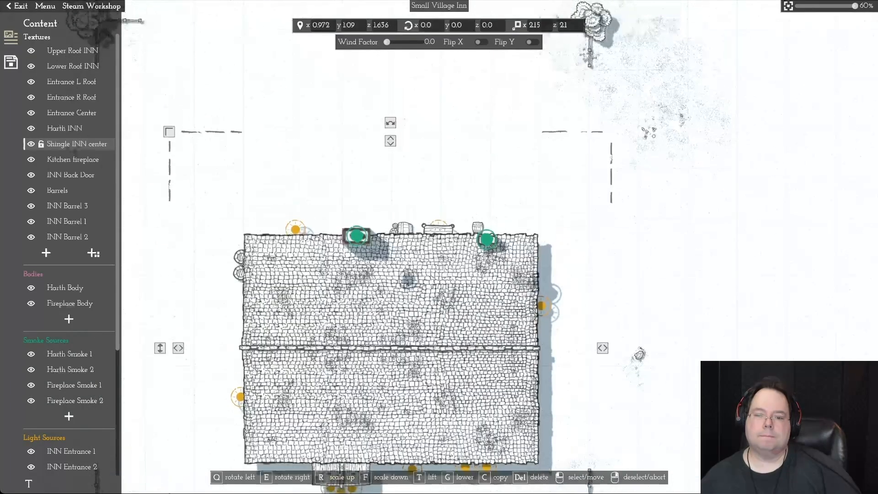
key(s)
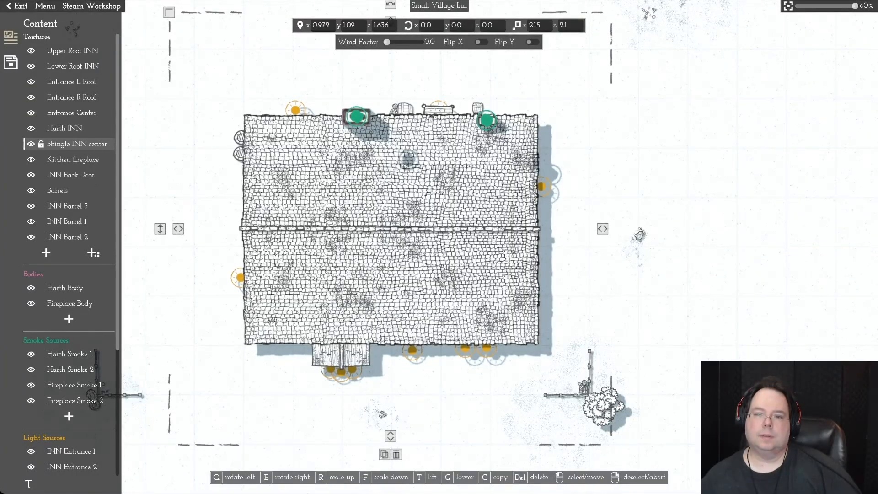
Step: Try a z scale of 3.1 on Shingle INN center, then set it to 4.1
double_click(562, 25)
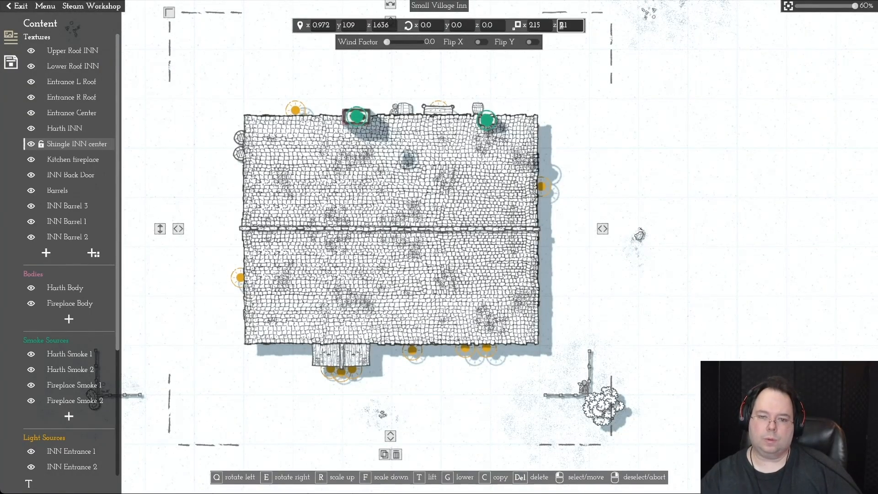
key(Return)
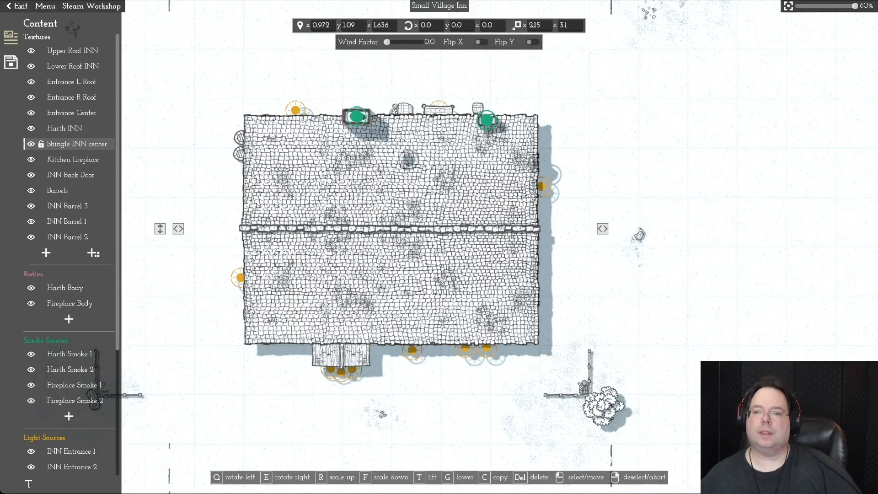
click(562, 25)
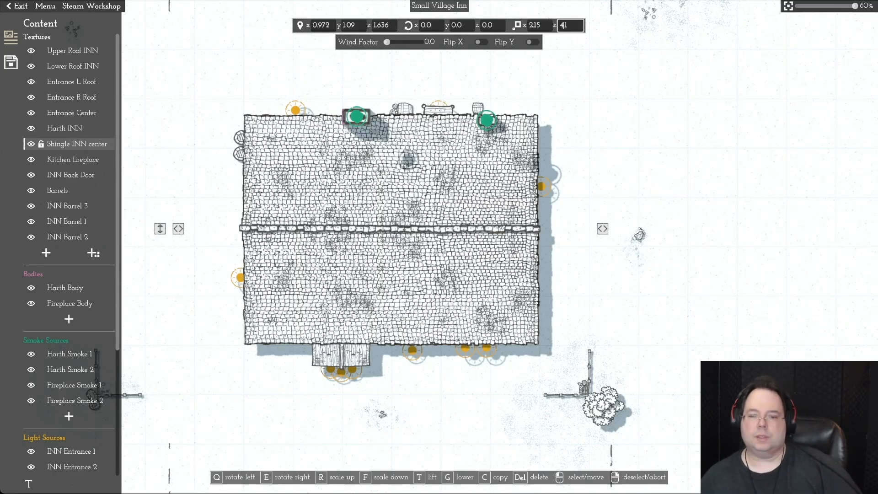
text(4)
key(Return)
key(d)
key(s)
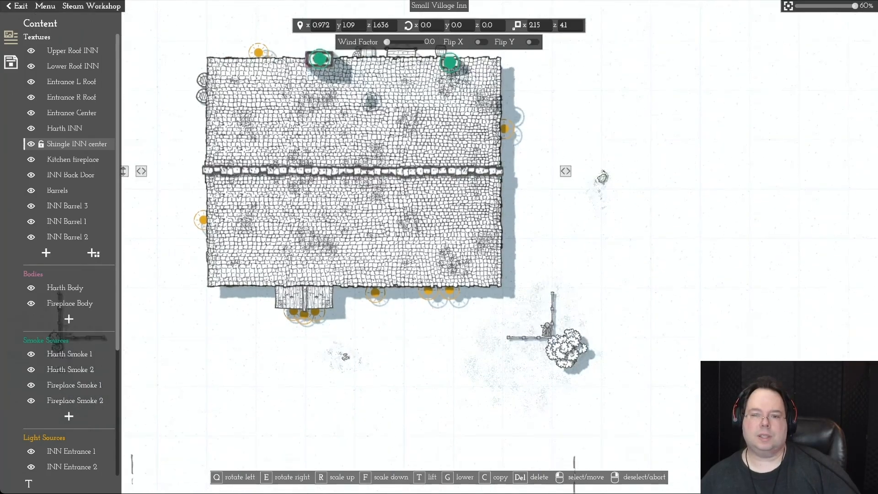
key(w)
key(w)
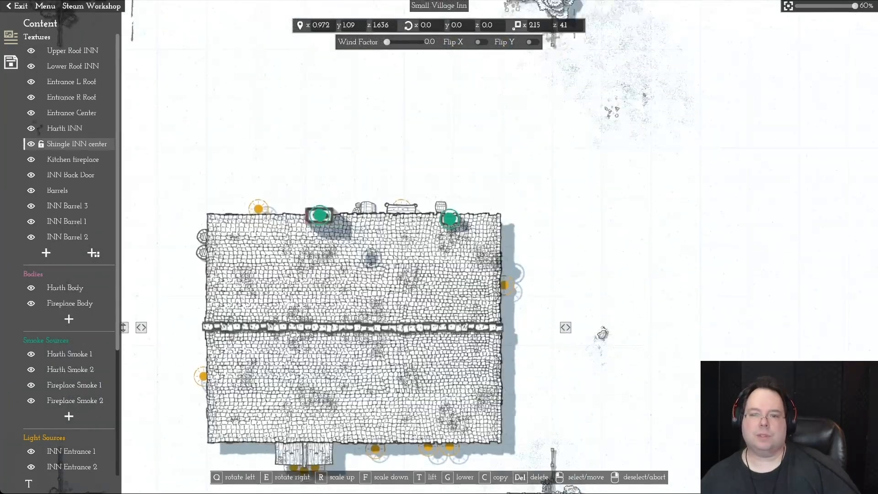
key(a)
key(w)
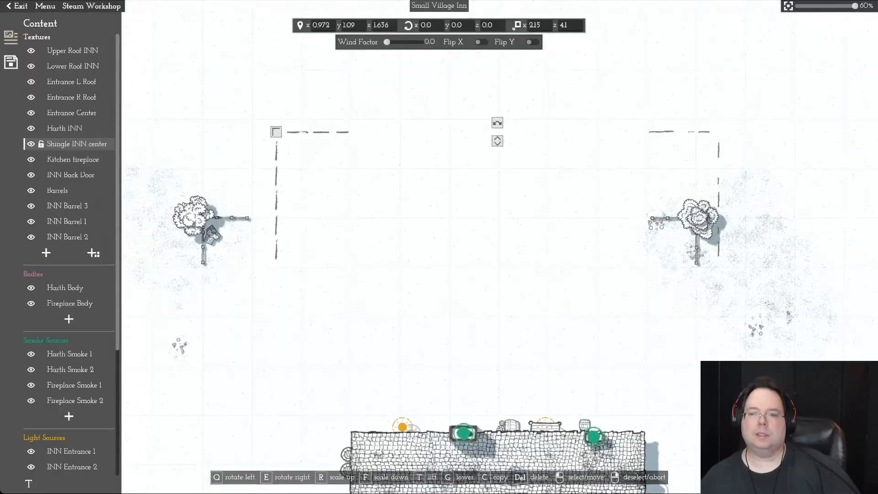
key(d)
key(s)
key(s)
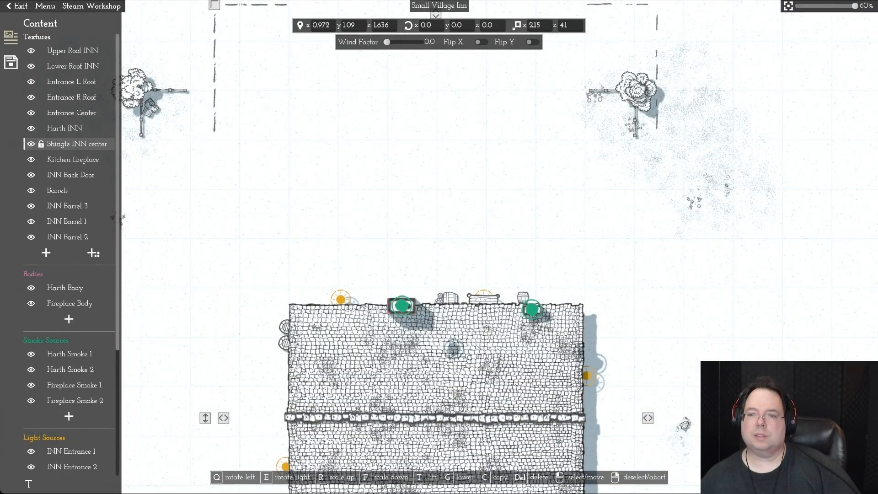
Step: Set Shingle INN center's z scale to 3.6 and nudge the texture to about x 0.98, z 1.686
key(d)
click(570, 25)
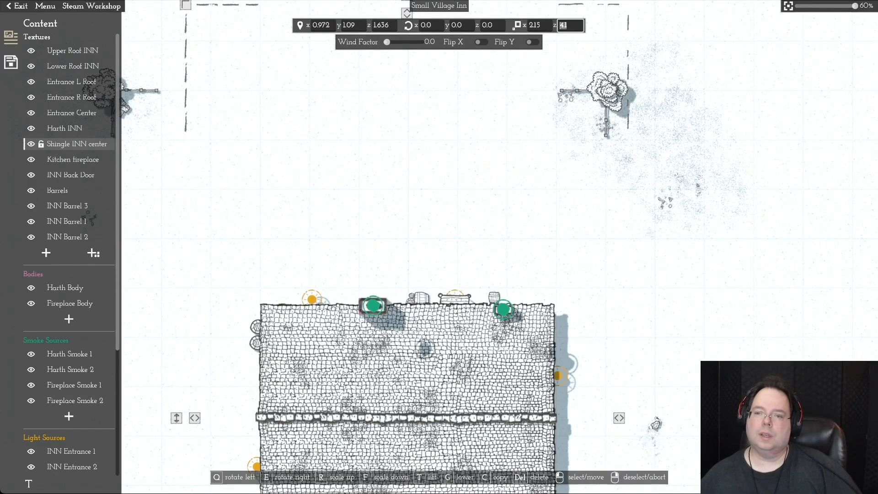
text(4)
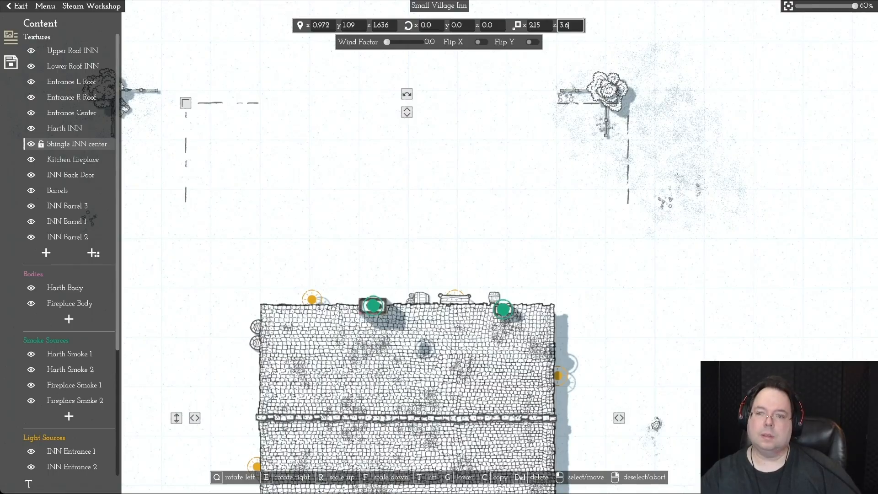
key(Return)
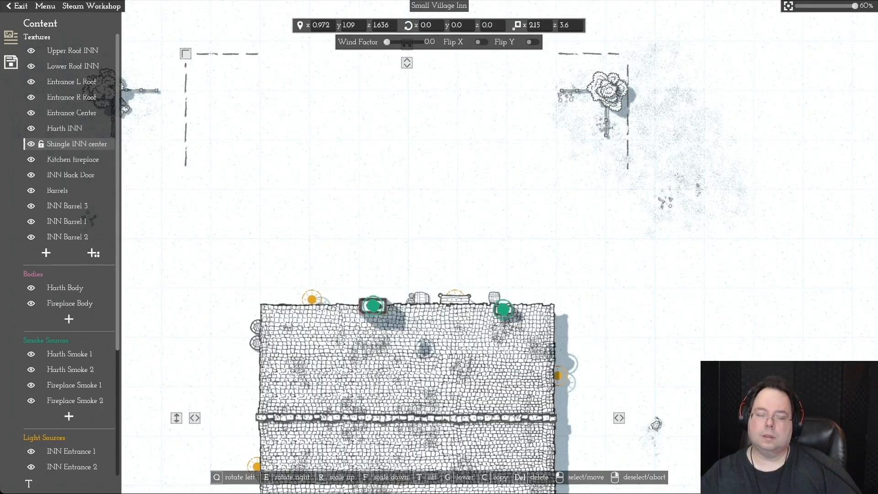
key(s)
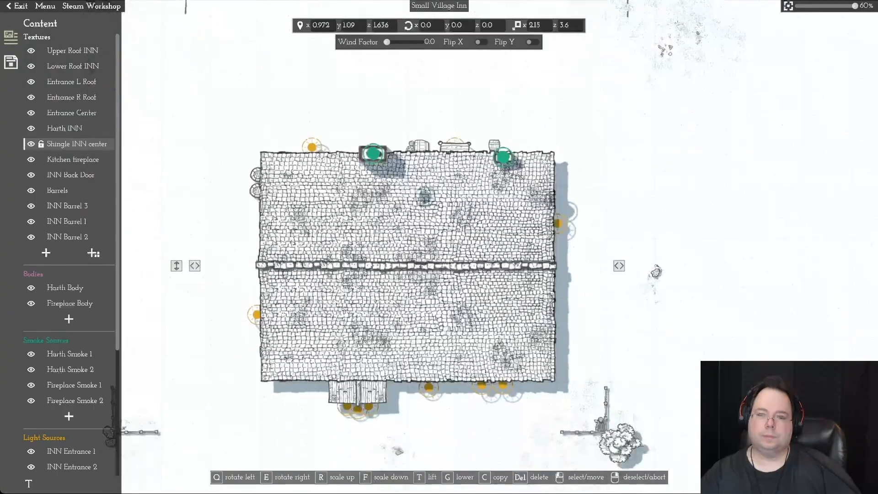
key(w)
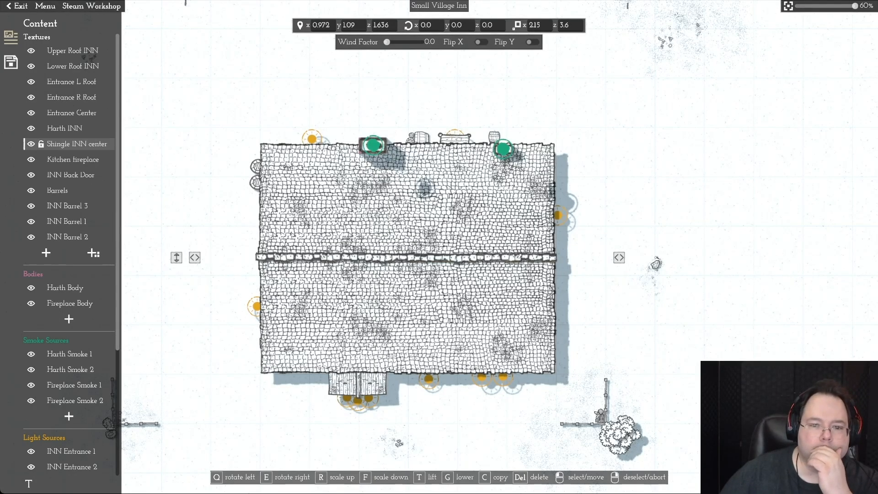
mouse_move(407, 257)
mouse_down()
mouse_move(406, 246)
mouse_move(409, 259)
mouse_up()
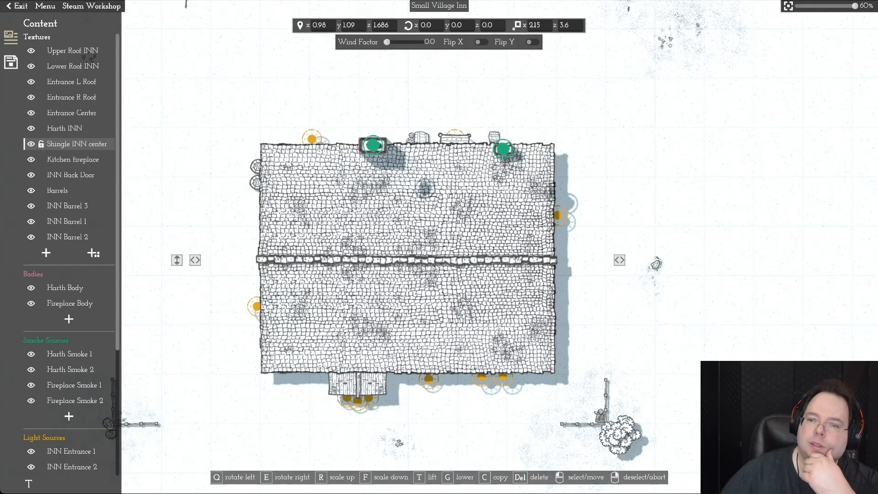
Step: Try a z scale of 4 on Shingle INN center, then set it to 3.5
drag(572, 25, 559, 25)
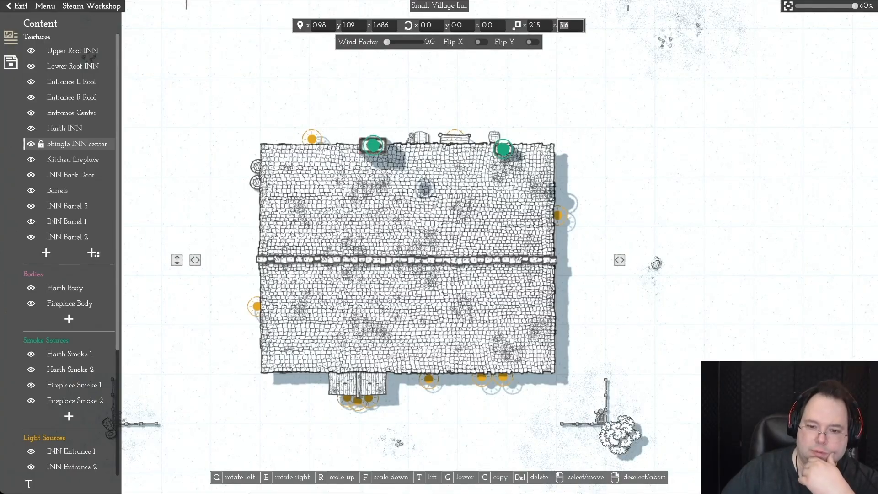
text(4)
key(Return)
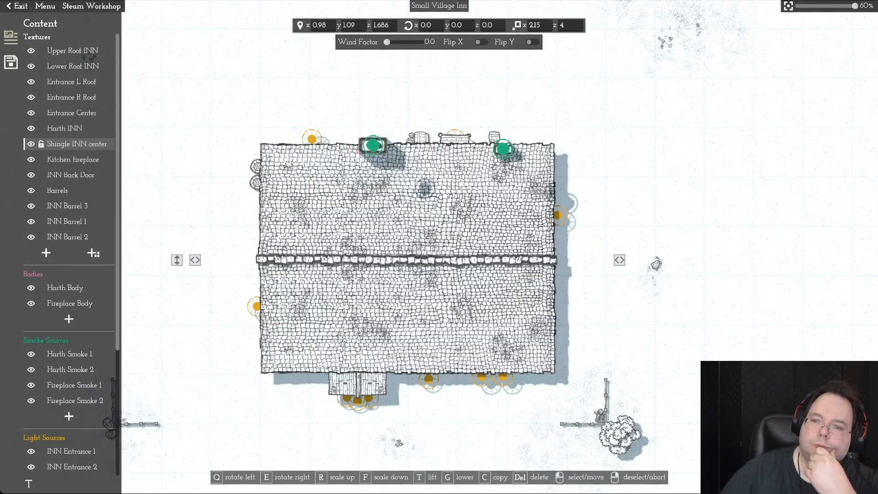
click(569, 25)
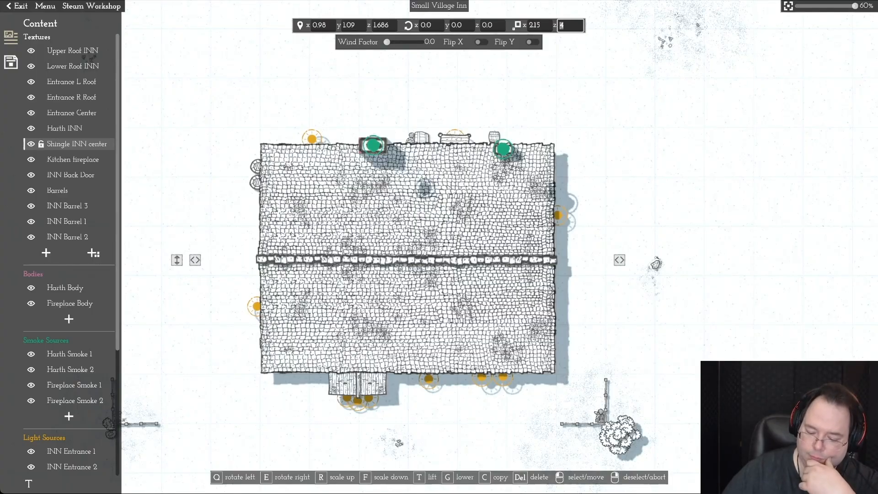
text(3,5)
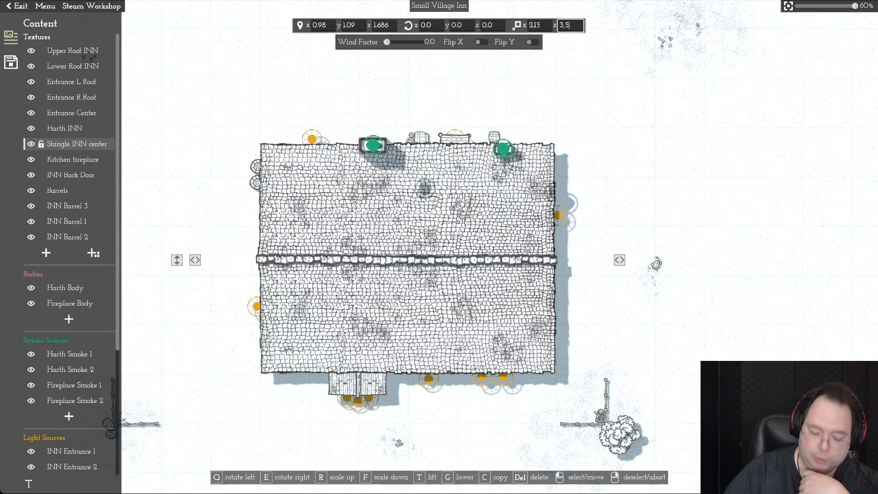
key(BackSpace)
key(BackSpace)
text(.5)
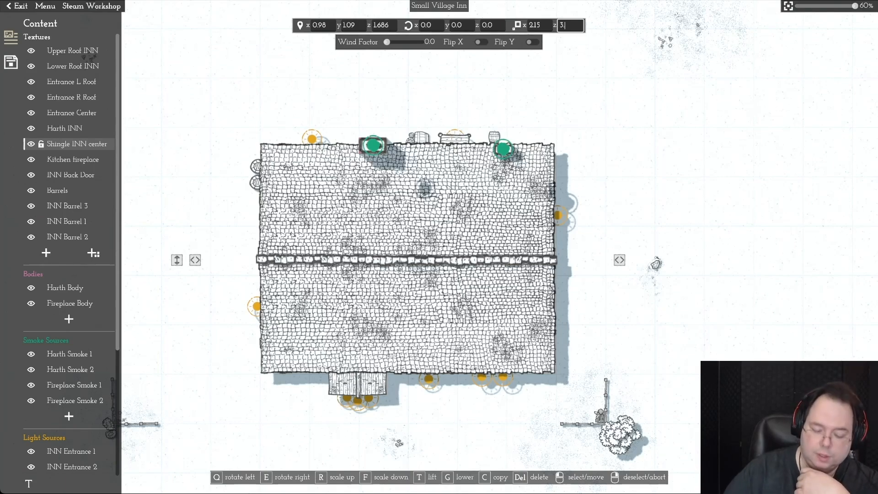
key(Return)
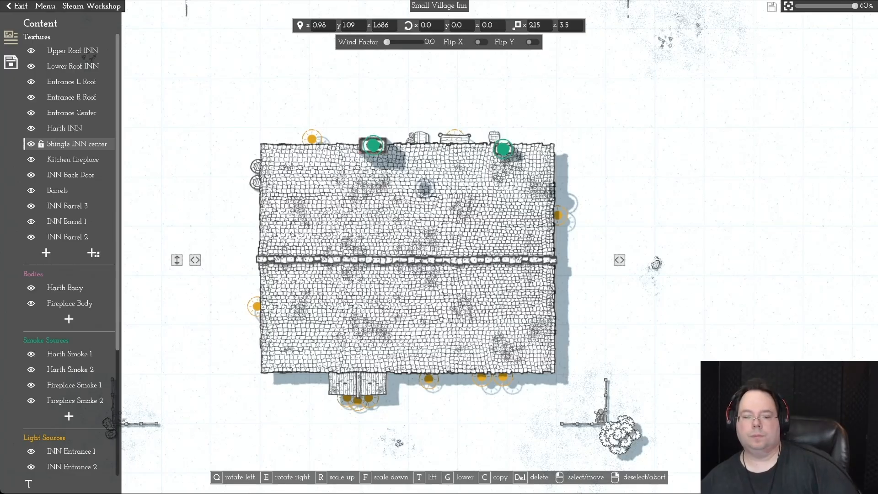
Step: Save the Small Village Inn asset and capture a new preview image in its details
key(s)
key(w)
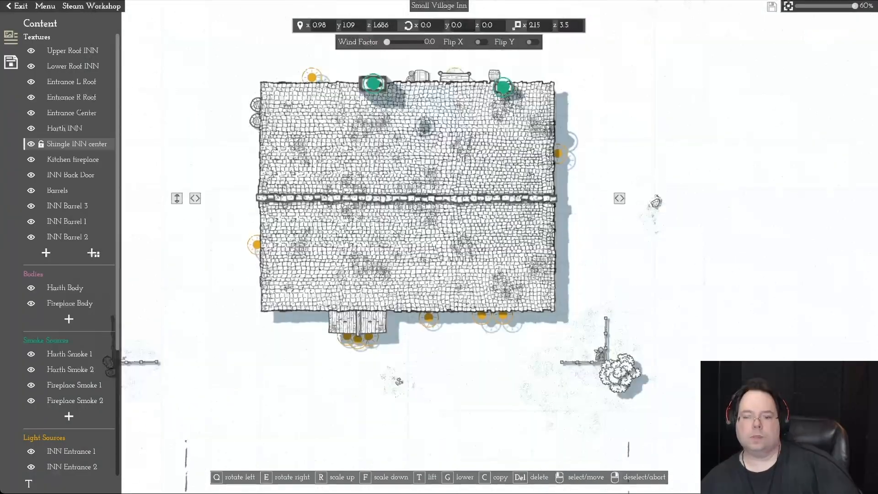
key(s)
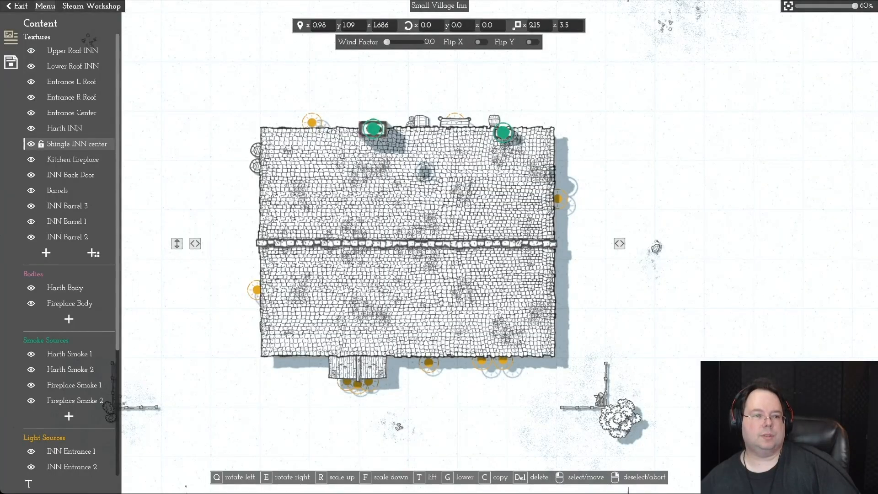
click(45, 6)
click(45, 58)
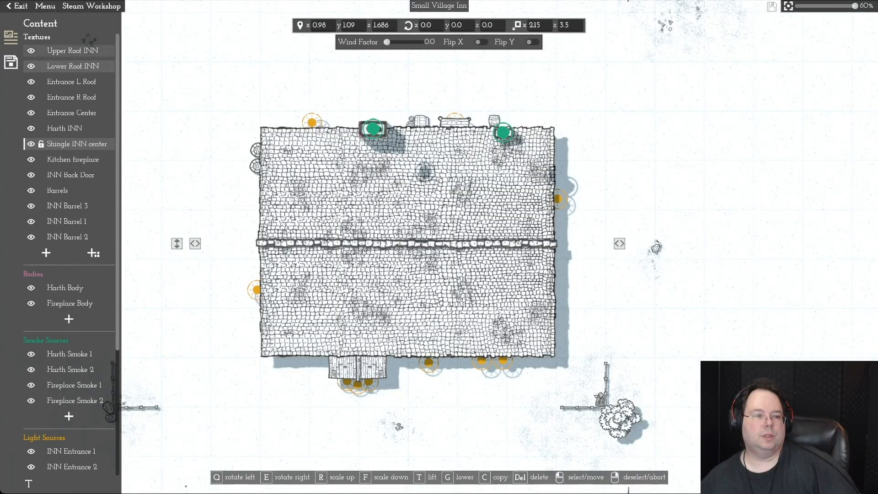
click(11, 62)
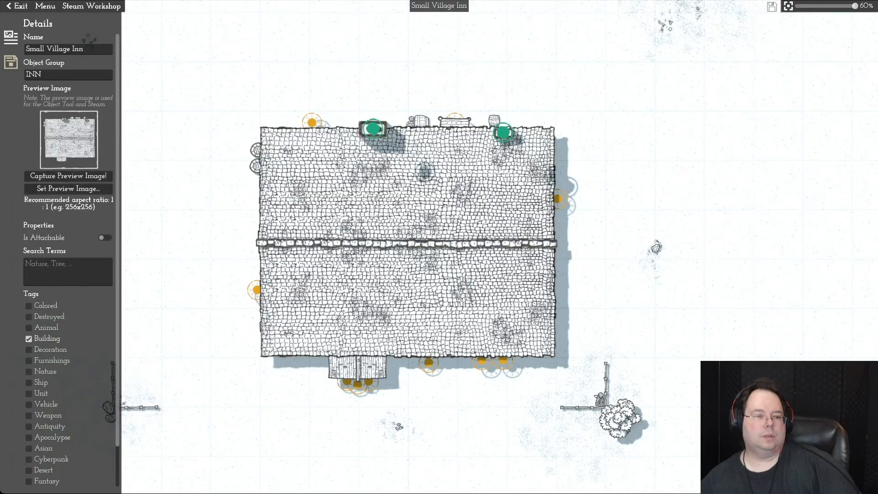
click(68, 176)
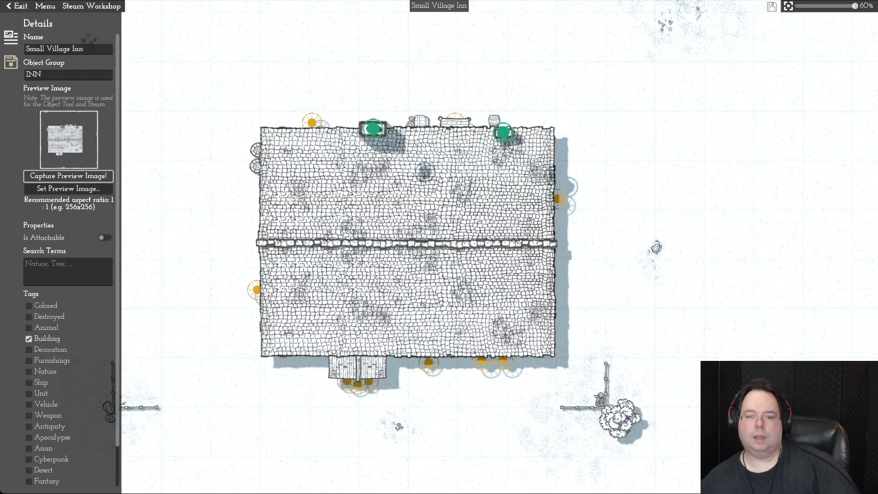
Step: Recapture the preview image with the inn centered at 83% zoom and exit the asset editor
key(a)
key(a)
key(s)
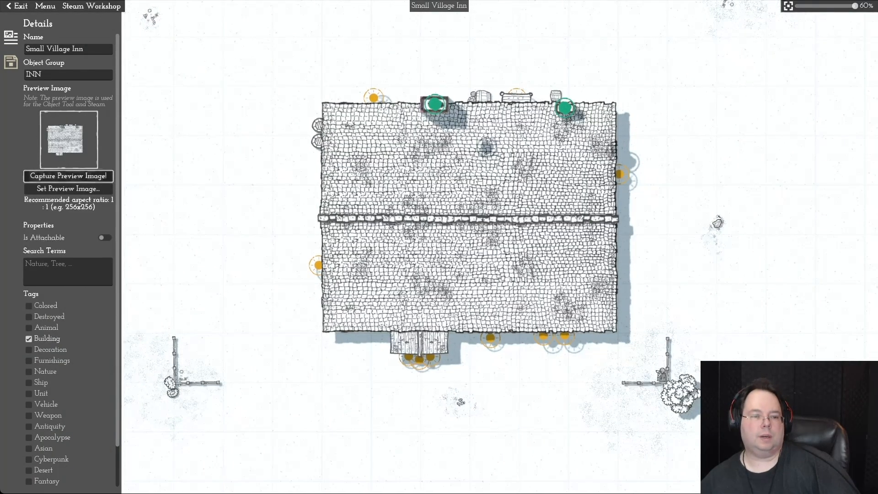
key(w)
key(d)
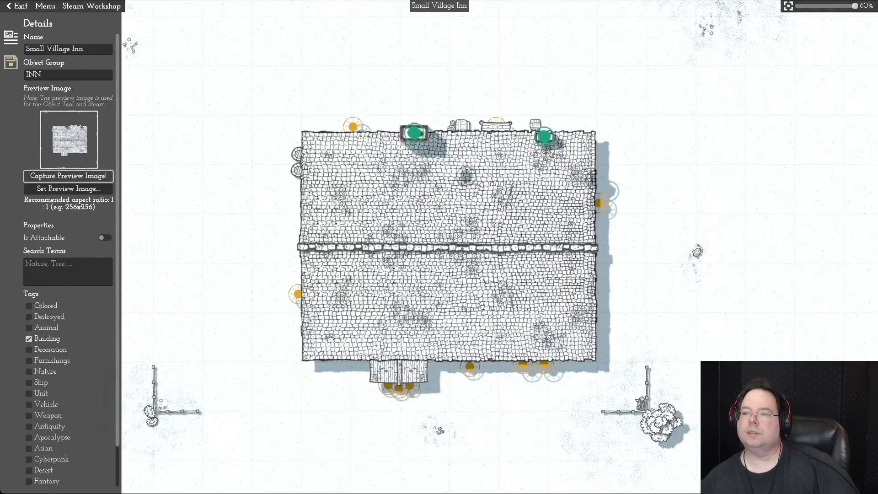
scroll(437, 246, up, 3)
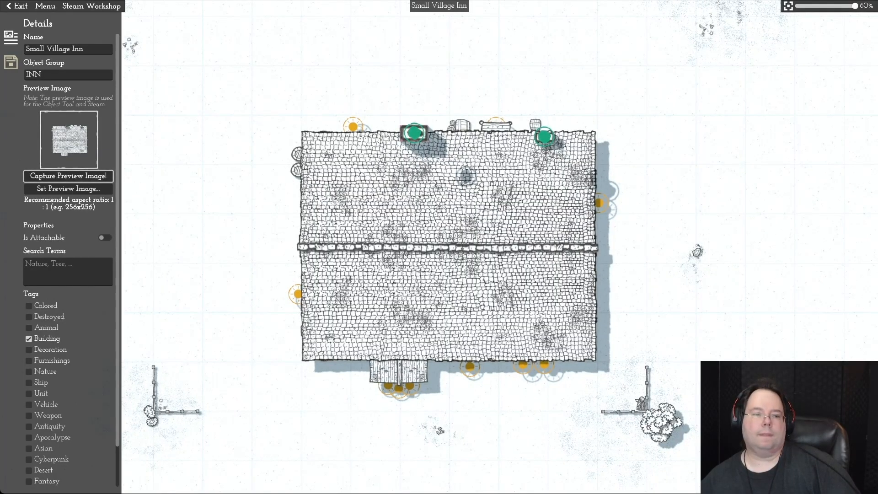
click(69, 176)
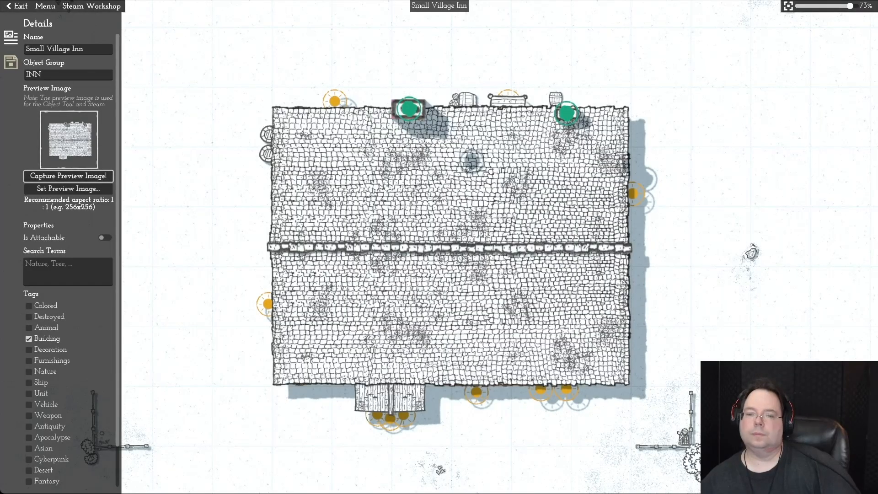
scroll(438, 246, up, 2)
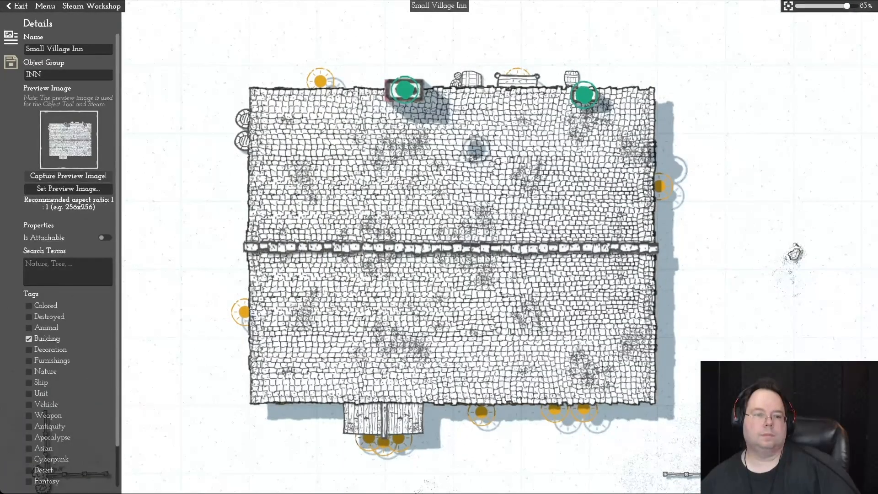
click(68, 176)
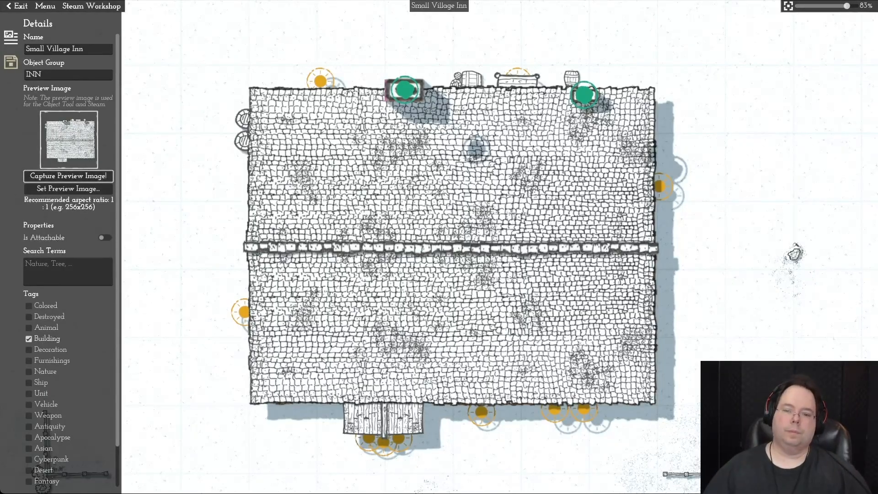
click(18, 6)
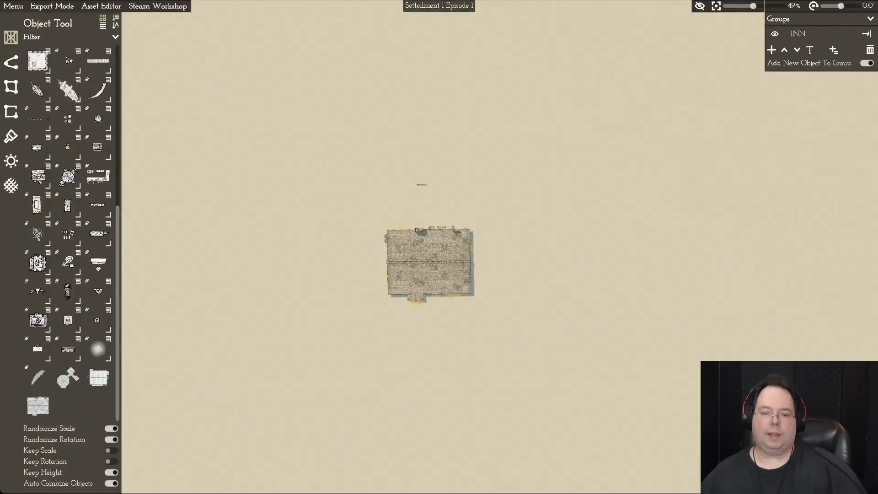
Step: Move the inn placed on the map slightly and select the INN group
drag(409, 300, 384, 305)
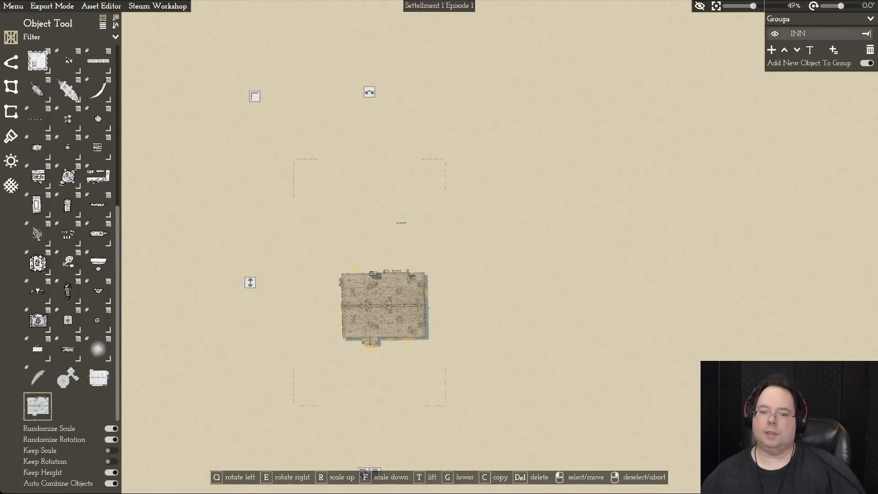
right_click(775, 33)
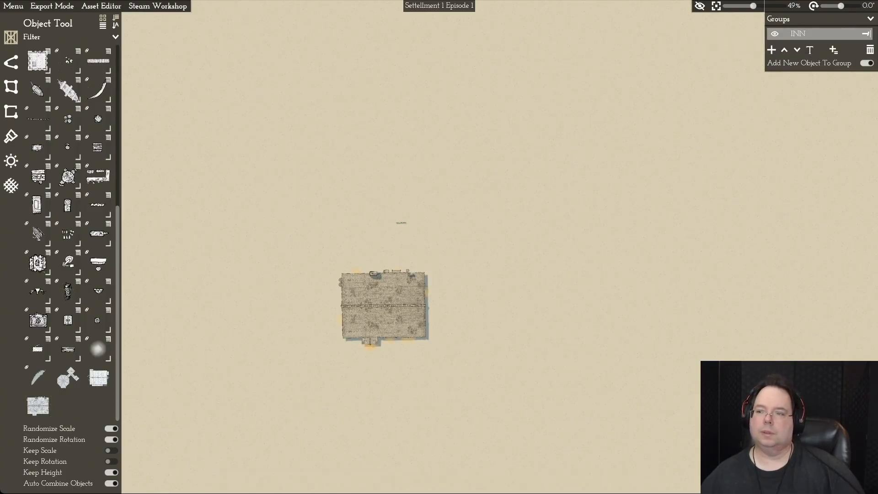
mouse_move(784, 34)
mouse_move(384, 305)
mouse_down()
mouse_move(415, 305)
mouse_move(374, 271)
mouse_move(386, 310)
mouse_up()
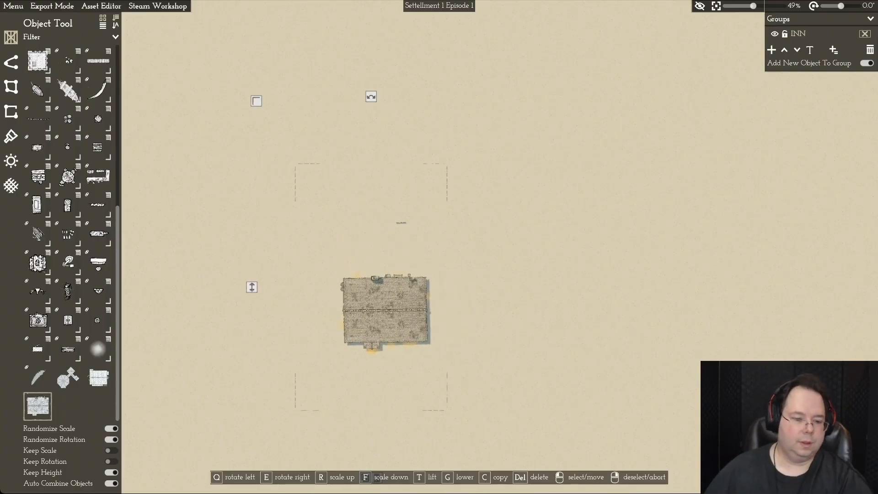
Step: Turn off Randomize Scale for placed objects and delete the existing inn from the map
click(111, 428)
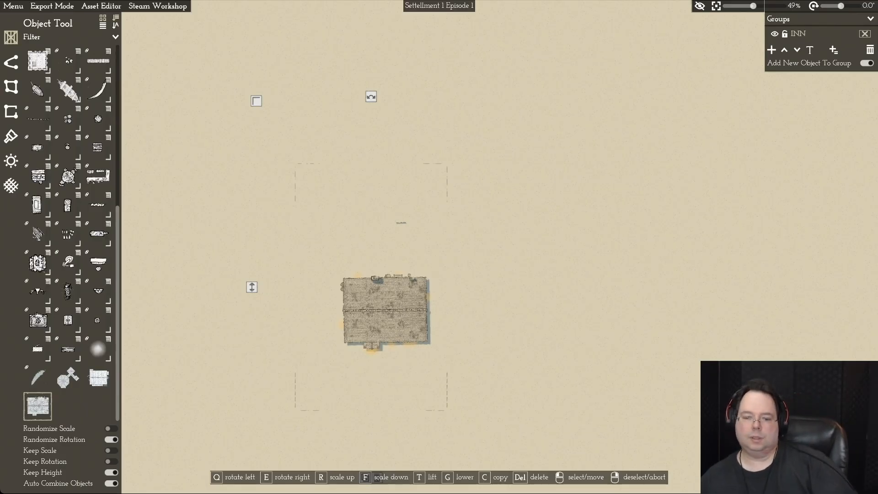
key(s)
key(Delete)
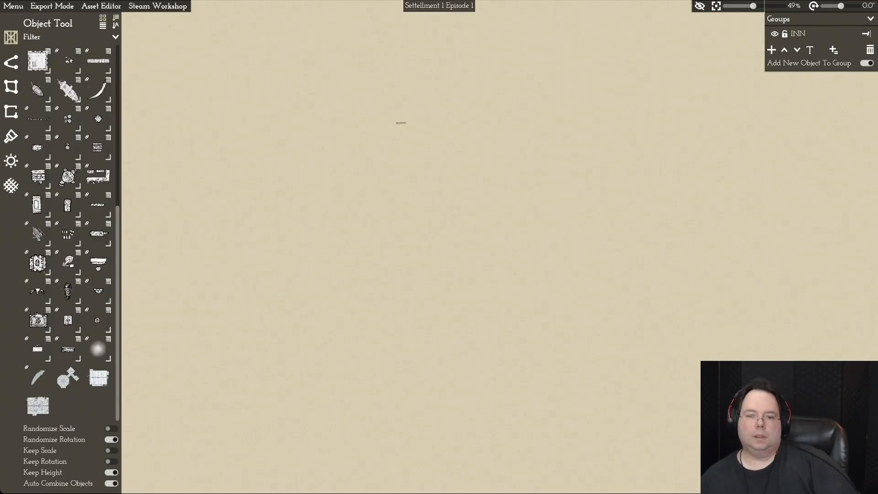
key(w)
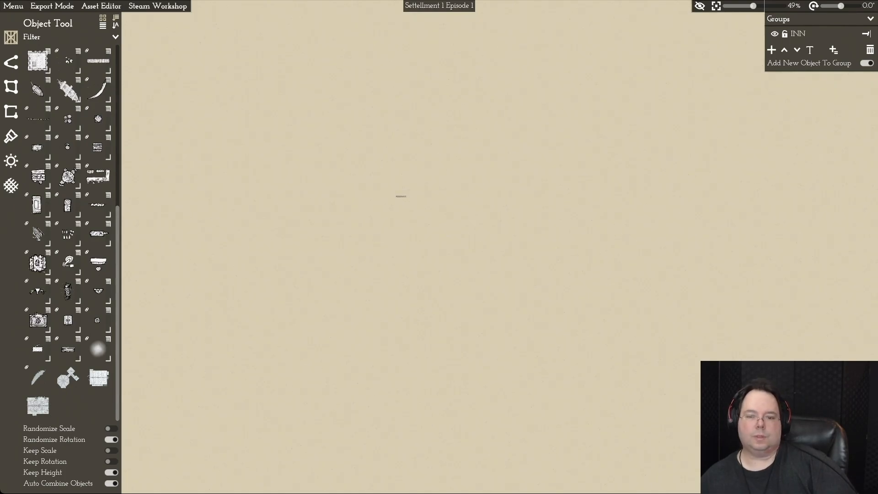
Step: Place the Small Village Inn and the smaller building asset on the map with randomized rotation
click(38, 405)
click(419, 317)
key(Tab)
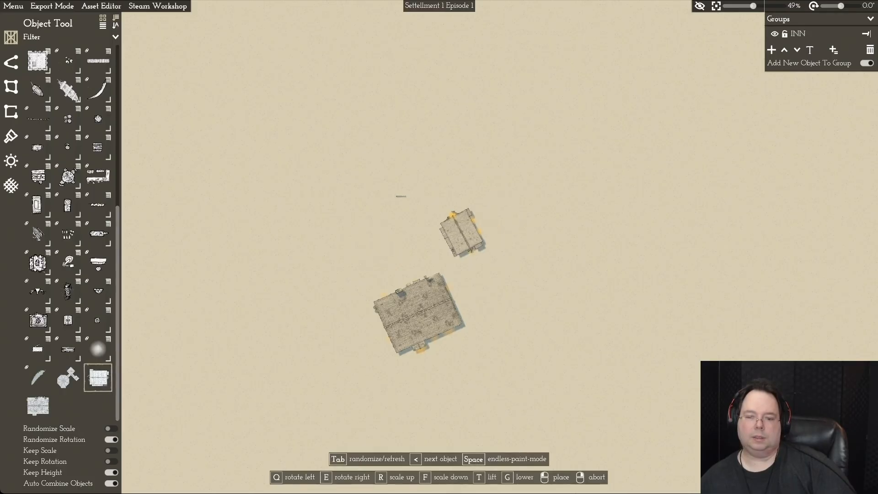
click(462, 232)
right_click(537, 272)
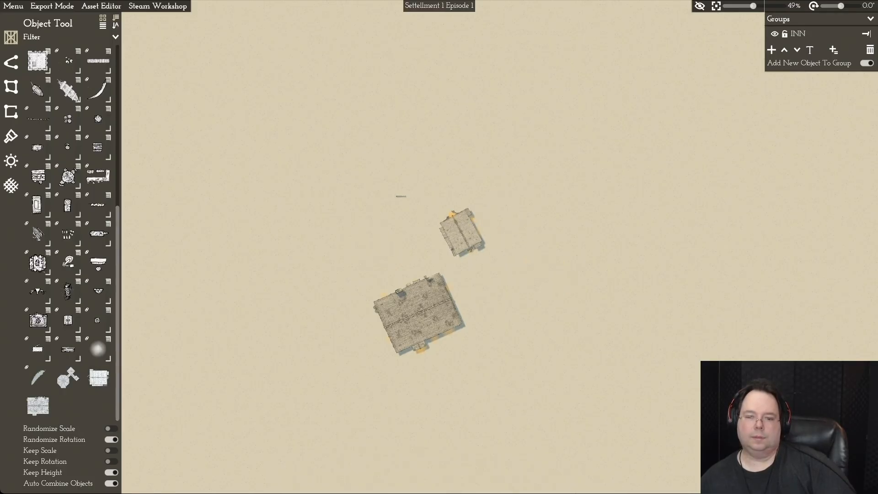
Step: Move the inn away from the smaller building and delete the tiny stray path left on the map
key(space)
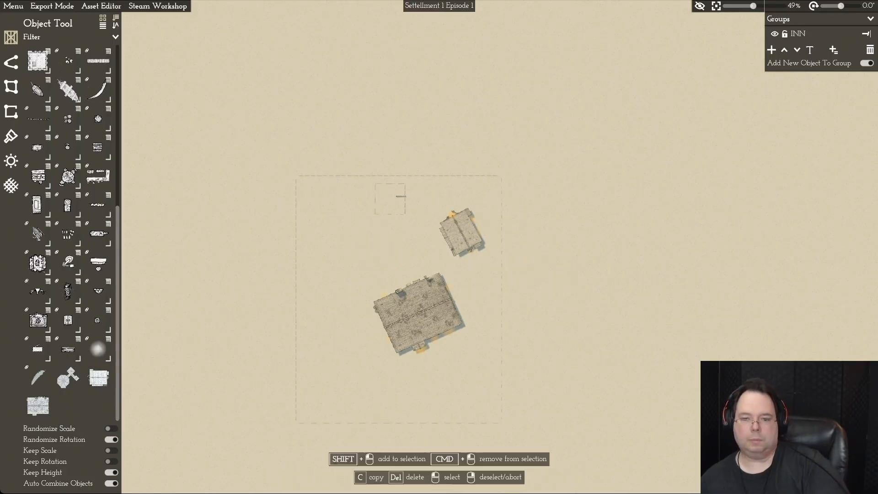
drag(419, 314, 606, 292)
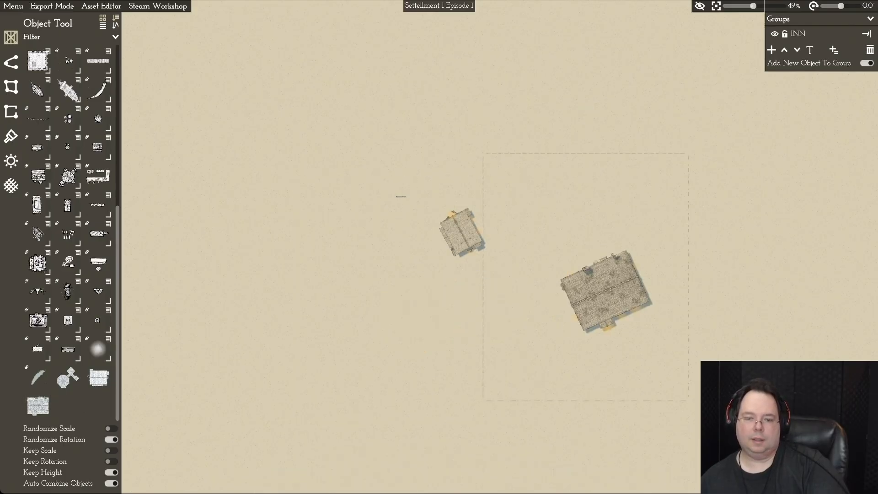
click(401, 196)
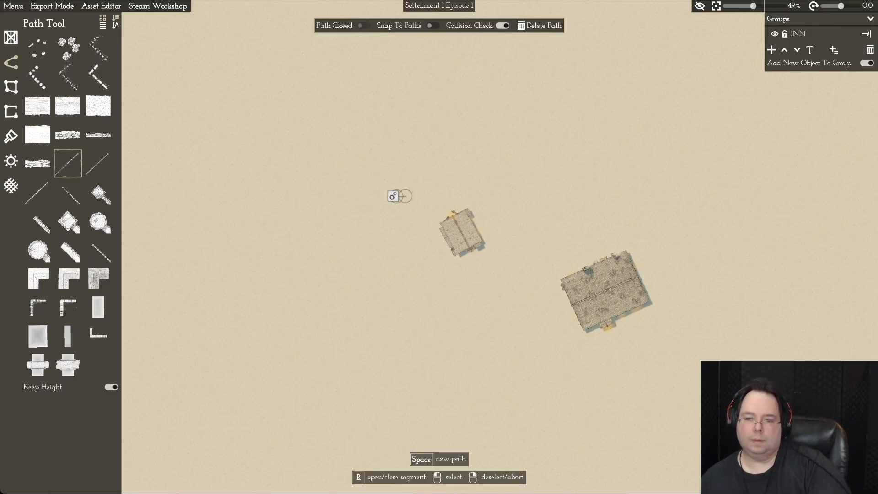
key(Delete)
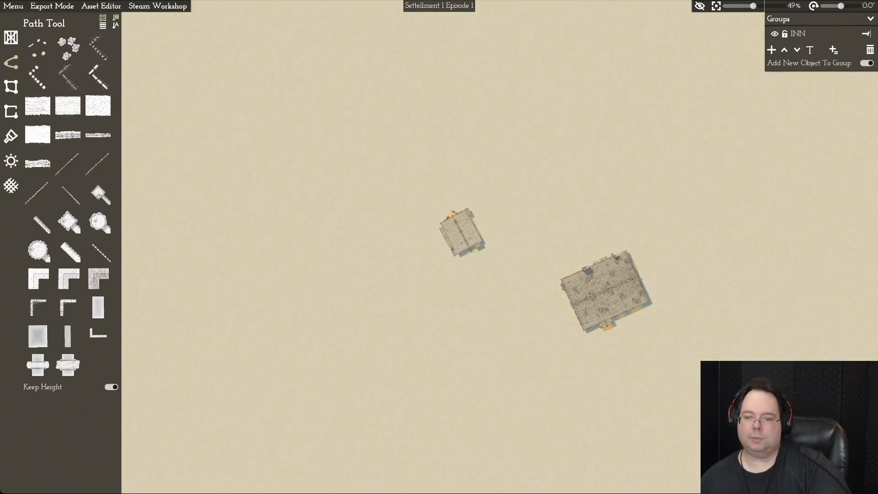
Step: Move the Small Village Inn back beside the smaller building and assign it to the INN group
click(11, 37)
drag(606, 291, 402, 290)
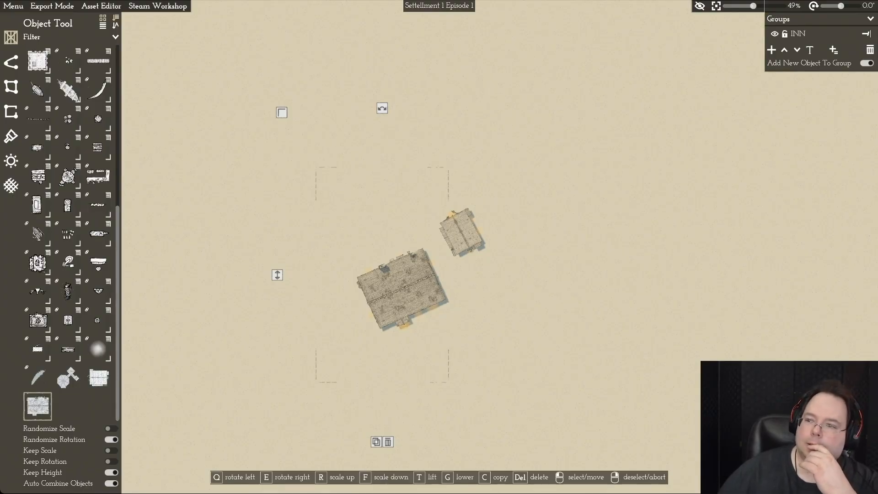
click(866, 34)
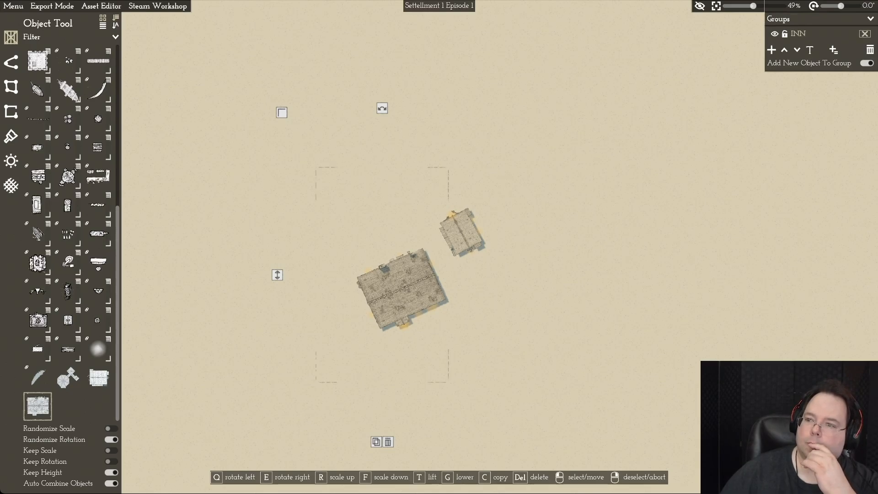
click(866, 34)
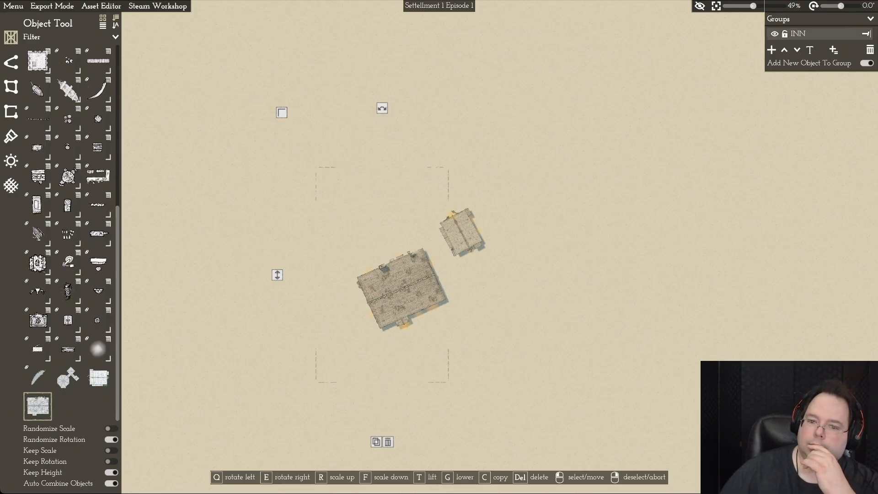
mouse_move(402, 289)
mouse_down()
mouse_move(425, 324)
mouse_move(400, 283)
mouse_up()
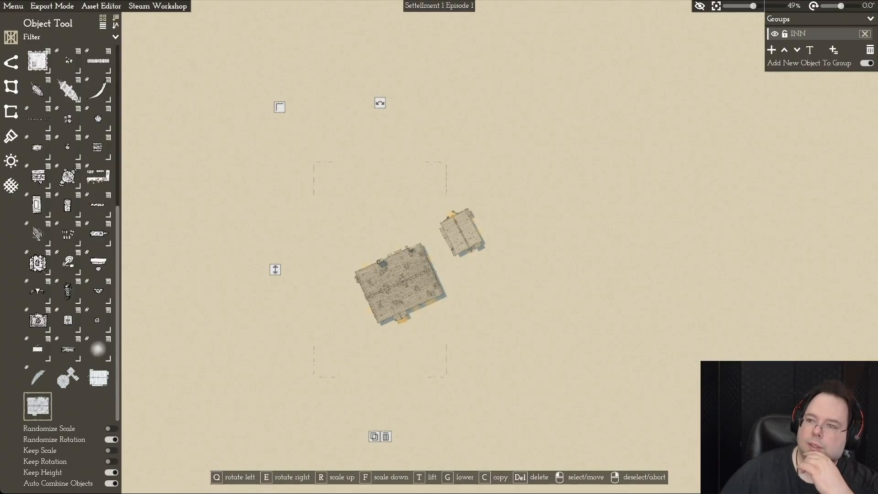
drag(400, 283, 360, 306)
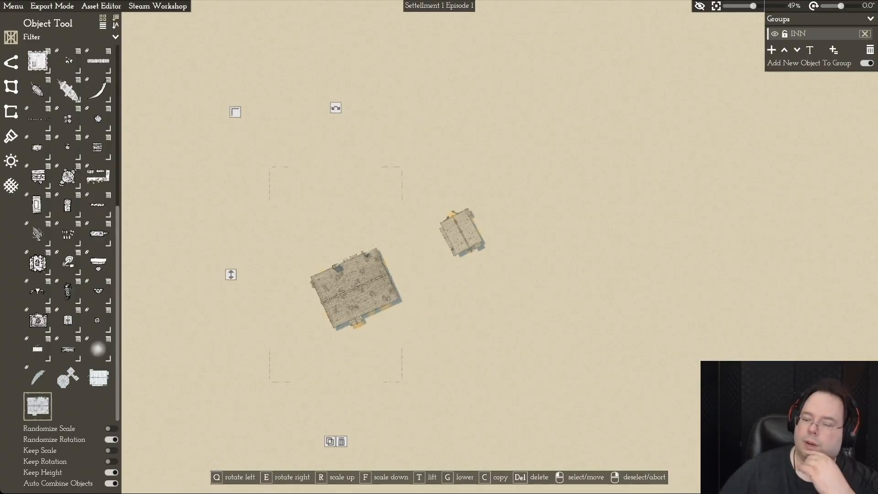
Step: Toggle the INN group's visibility, assign the smaller building to the group, and deselect it
click(774, 33)
click(774, 33)
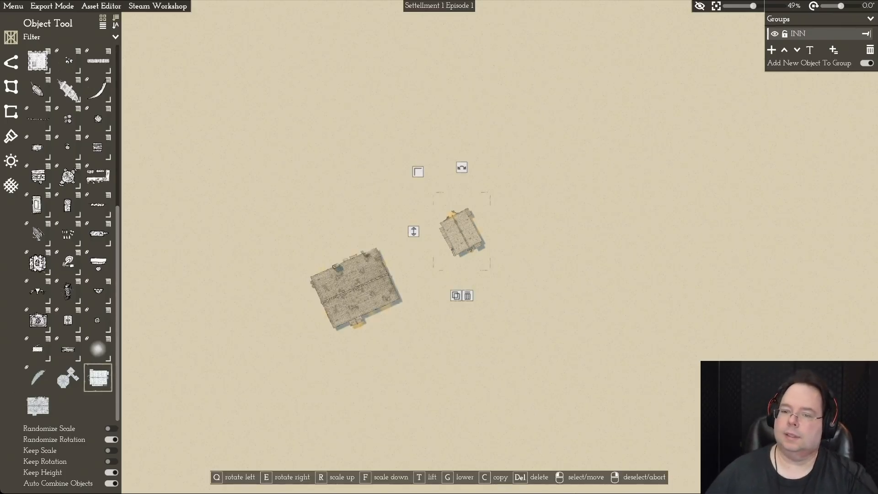
click(866, 34)
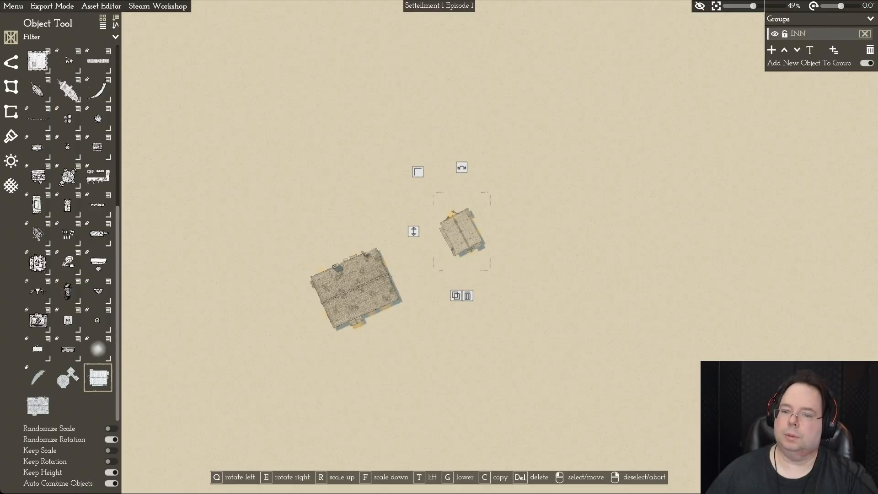
key(Escape)
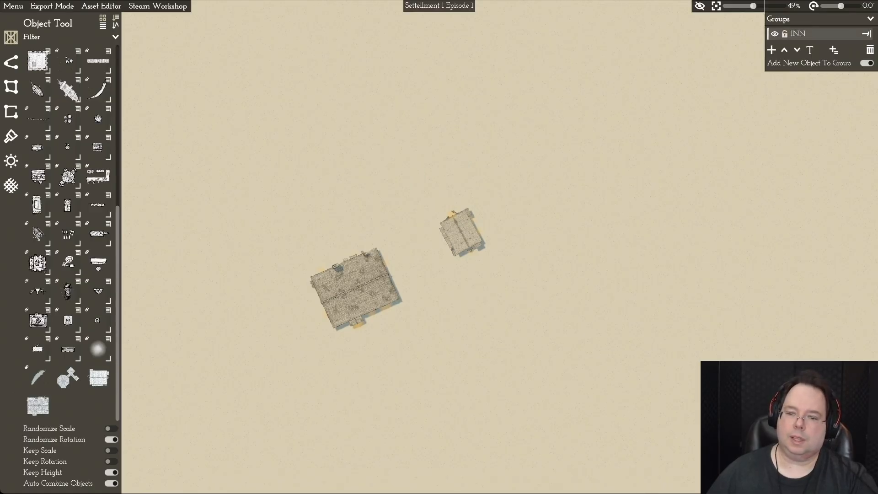
Step: Move the inn and smaller building apart, and hide and show the INN group to check its members
drag(356, 289, 382, 286)
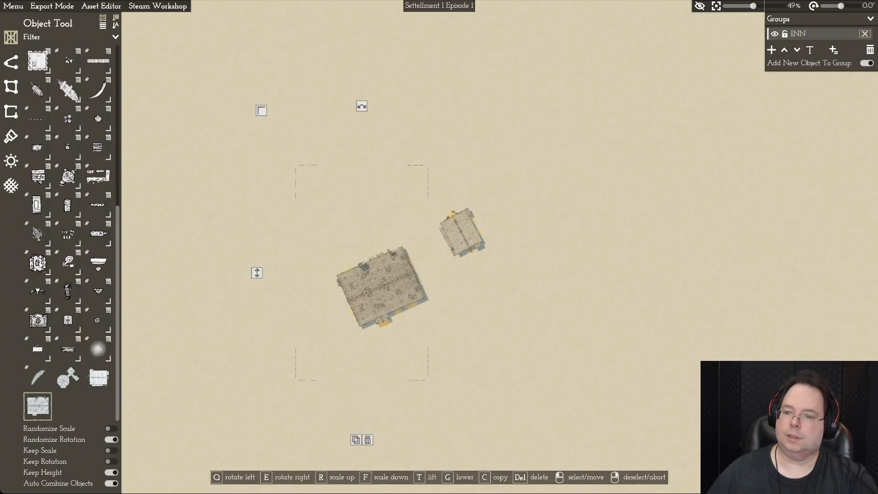
drag(462, 232, 528, 231)
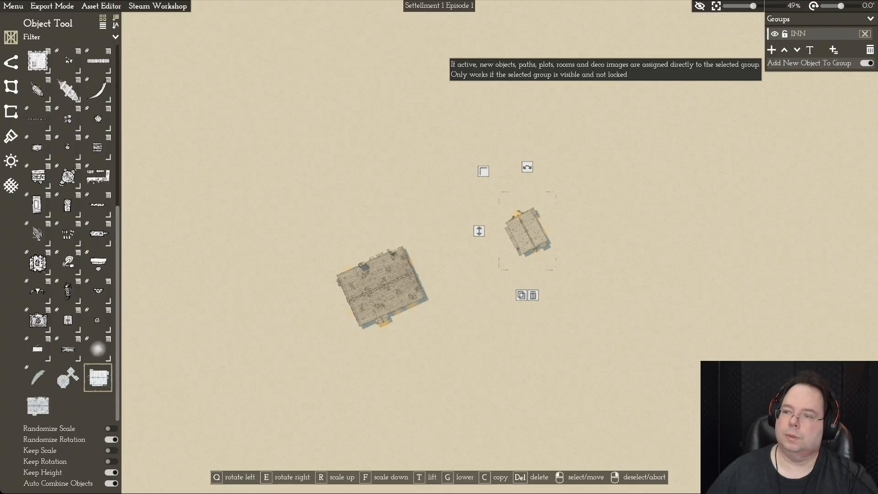
click(774, 33)
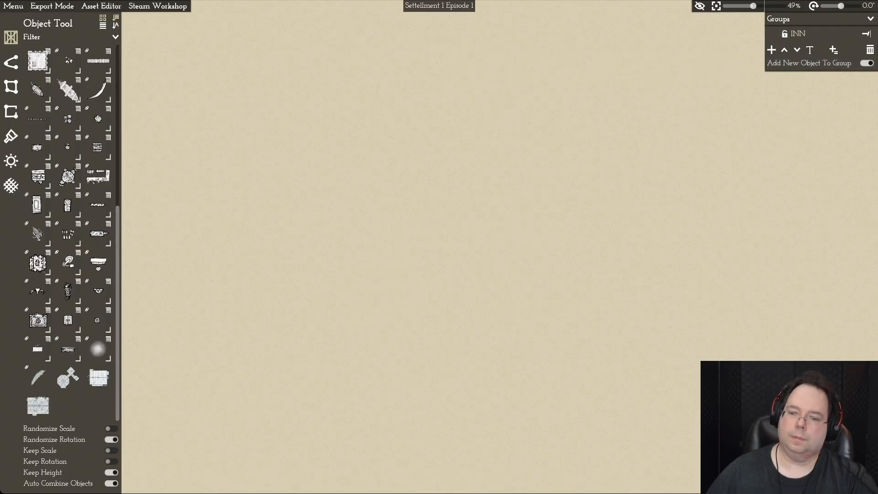
click(774, 34)
Step: Reposition the smaller building and the inn so they stand closer together, and clear the selection
drag(528, 232, 440, 202)
drag(383, 289, 409, 310)
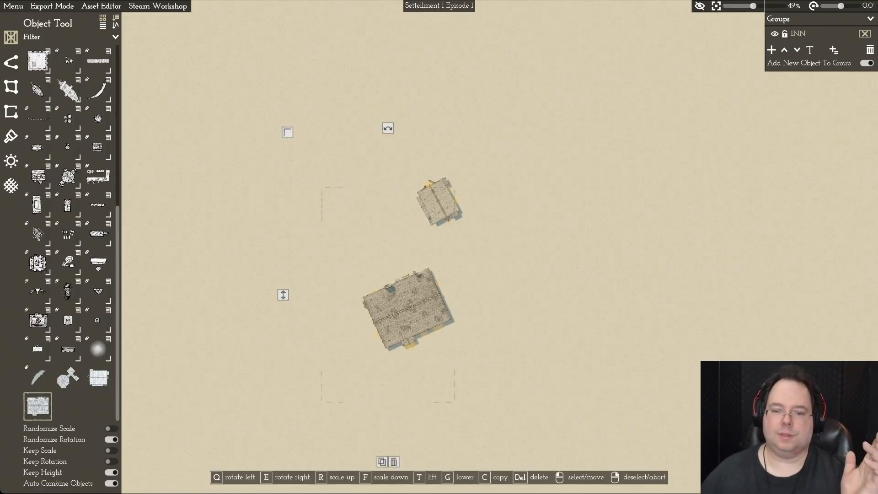
mouse_move(409, 310)
mouse_down()
mouse_move(418, 310)
mouse_move(409, 299)
mouse_up()
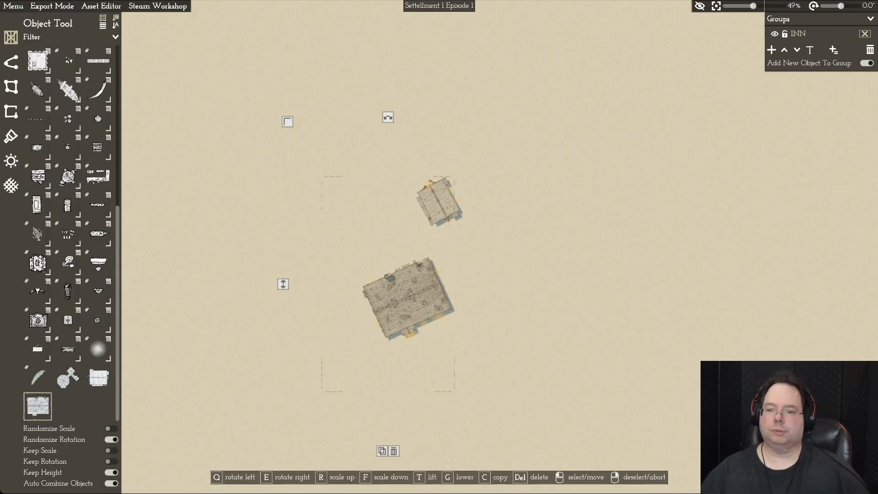
drag(409, 299, 374, 275)
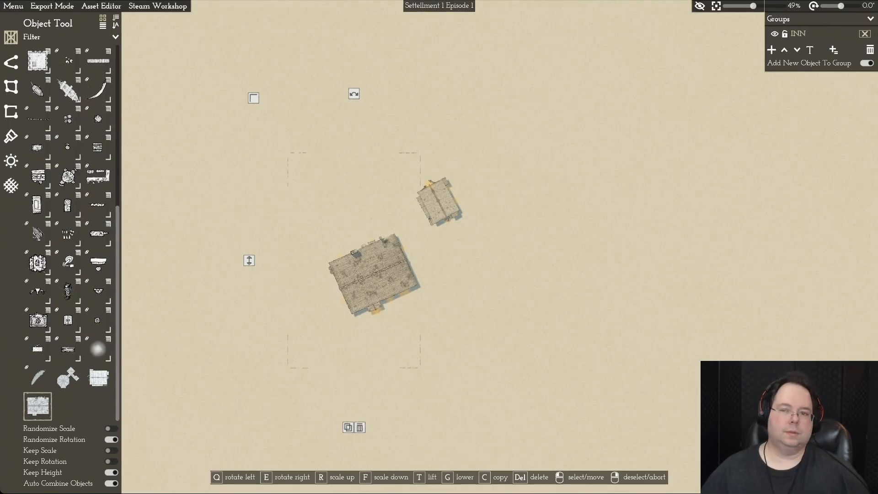
right_click(374, 274)
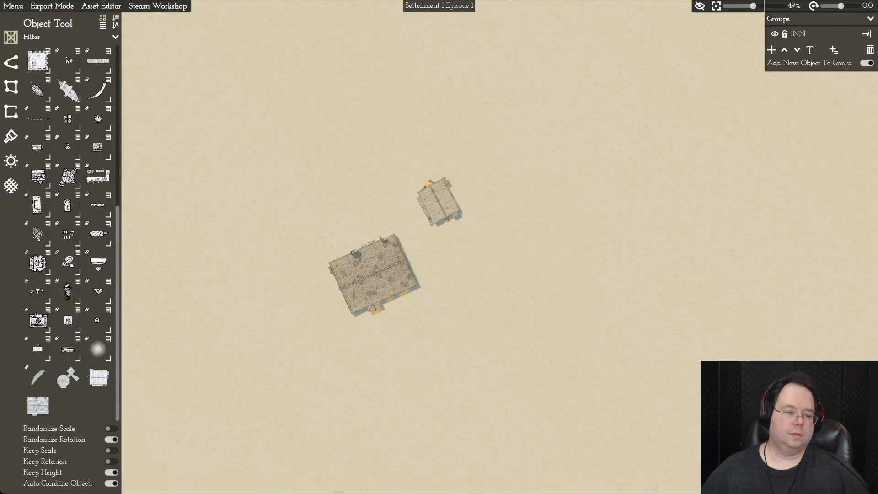
Step: Place another Small Village Inn away from the two existing buildings and delete it
click(38, 405)
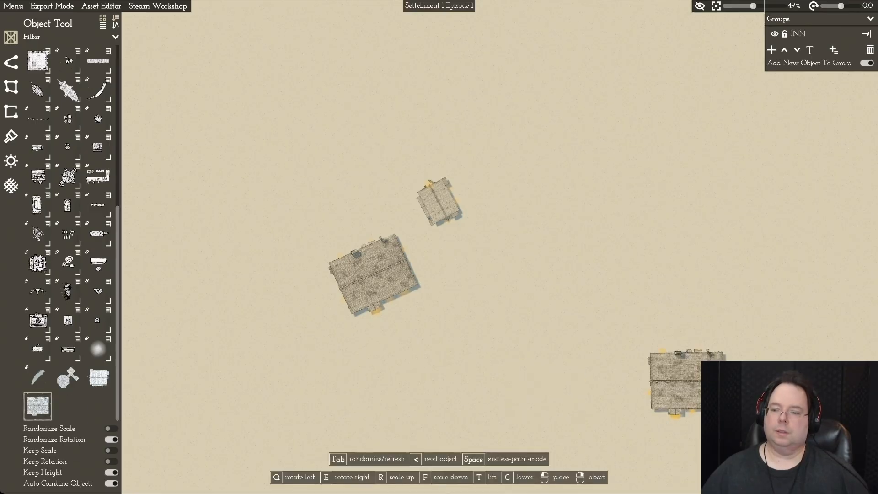
right_click(554, 382)
click(676, 384)
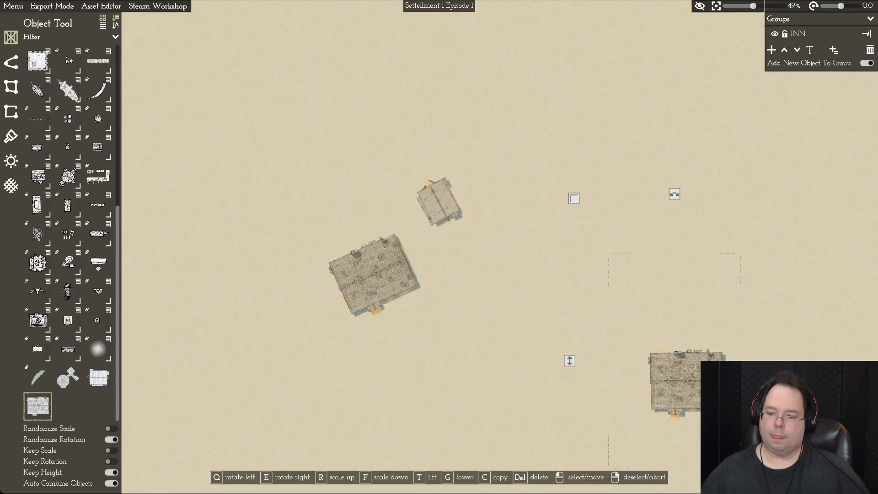
key(s)
click(681, 431)
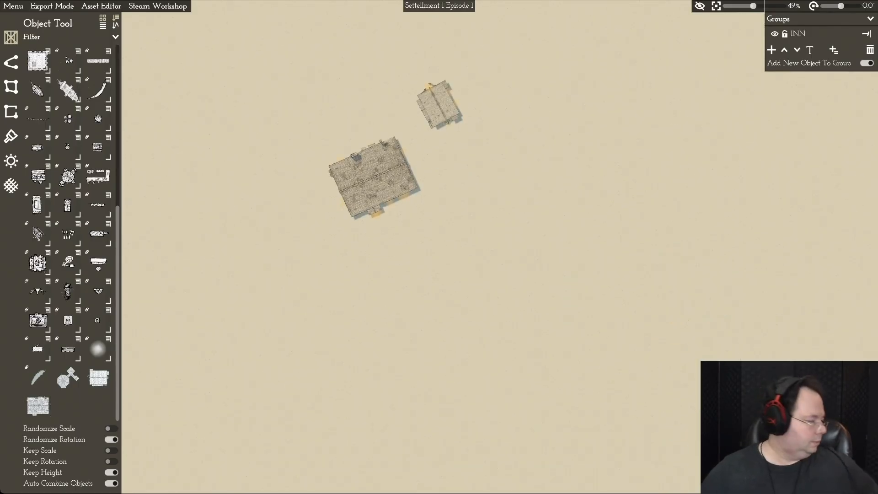
key(w)
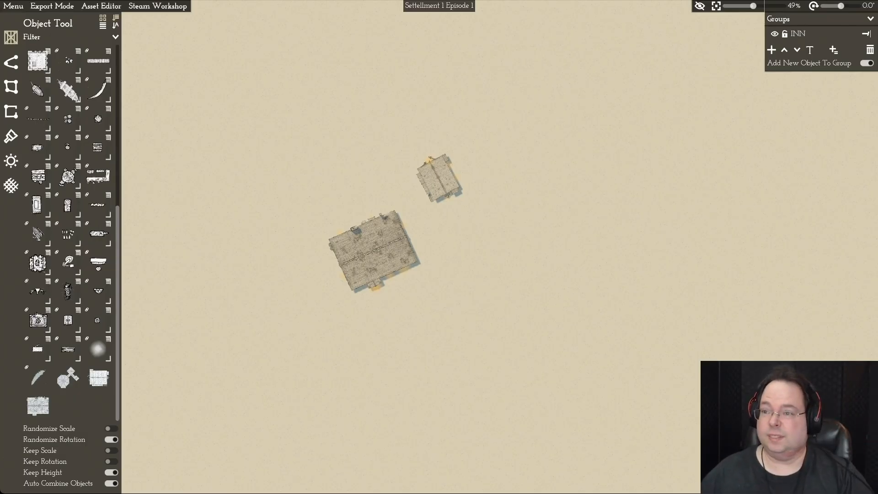
key(q)
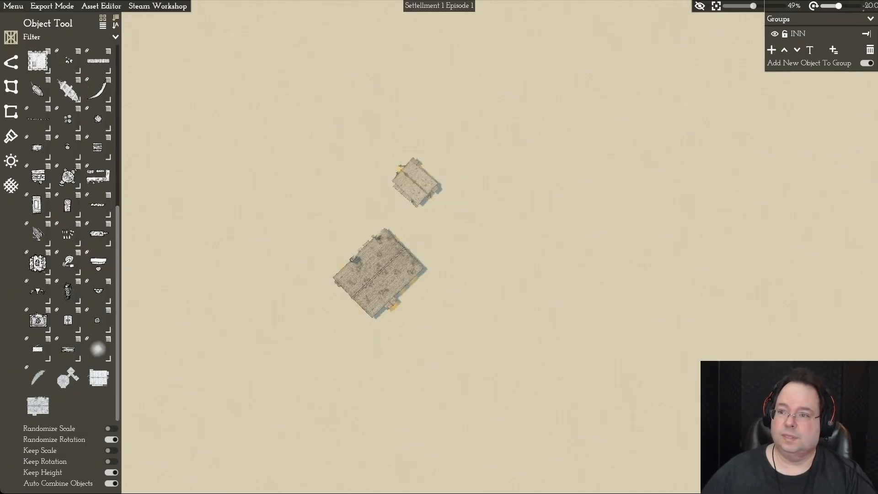
key(e)
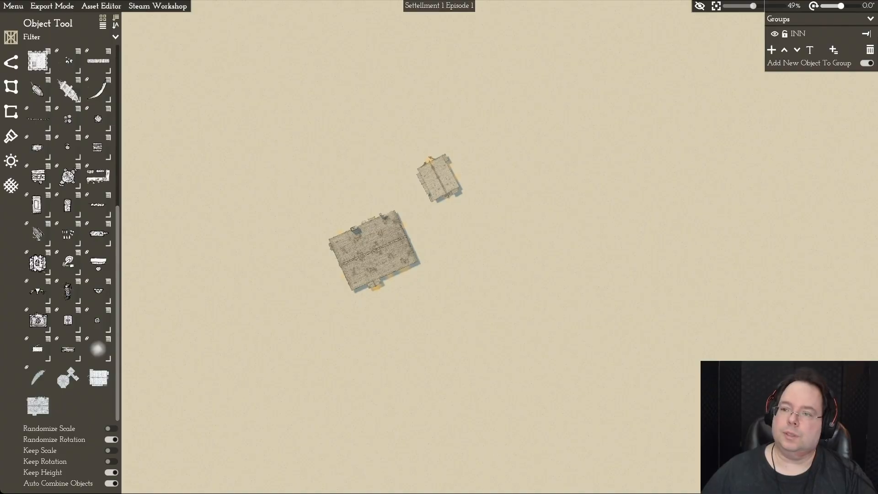
Step: Rotate the Small Village Inn clockwise until its roof ridge runs horizontally
scroll(439, 247, up, 5)
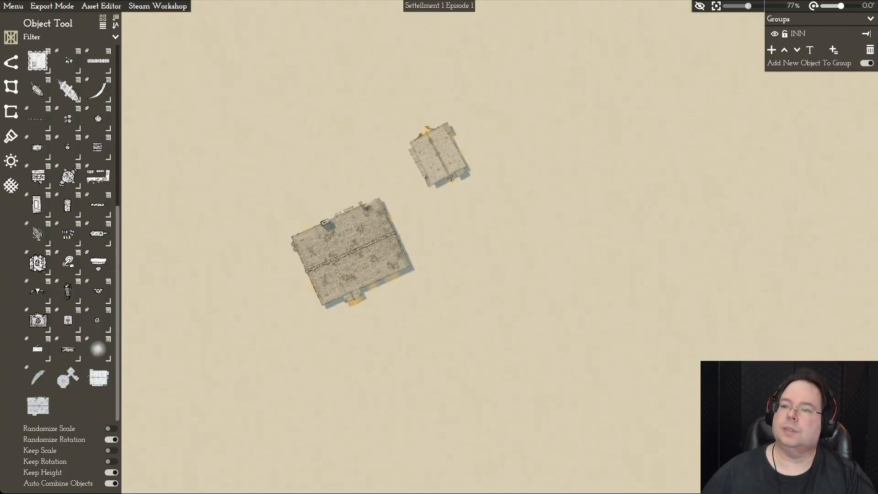
scroll(439, 247, up, 3)
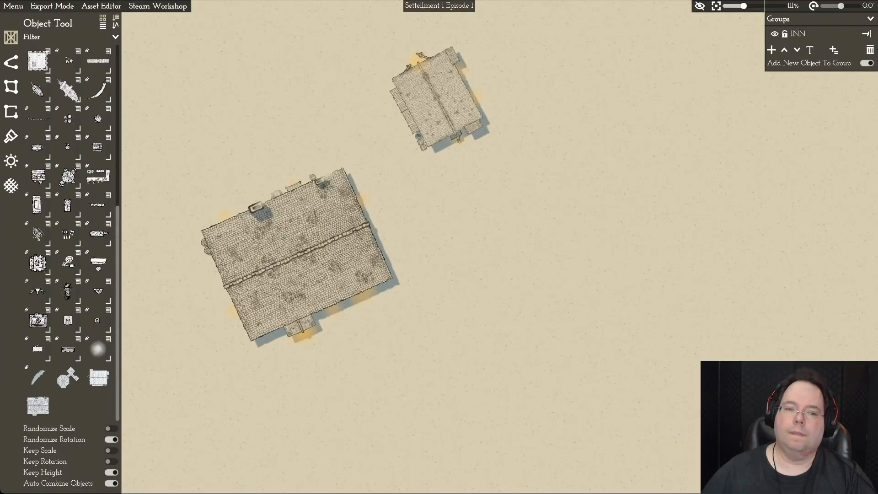
scroll(439, 247, down, 2)
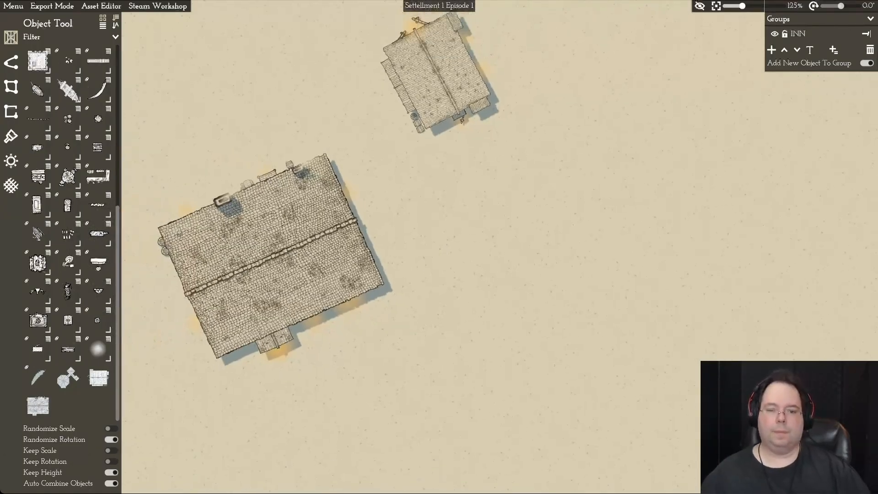
click(38, 406)
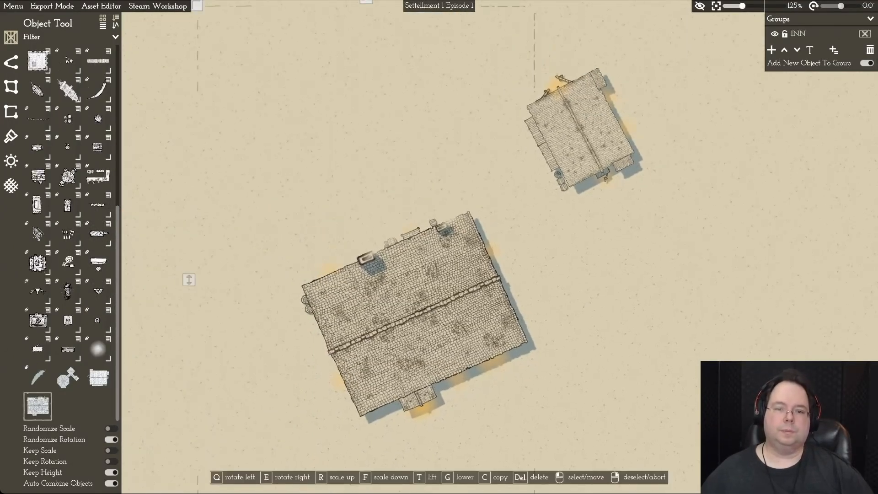
key(w)
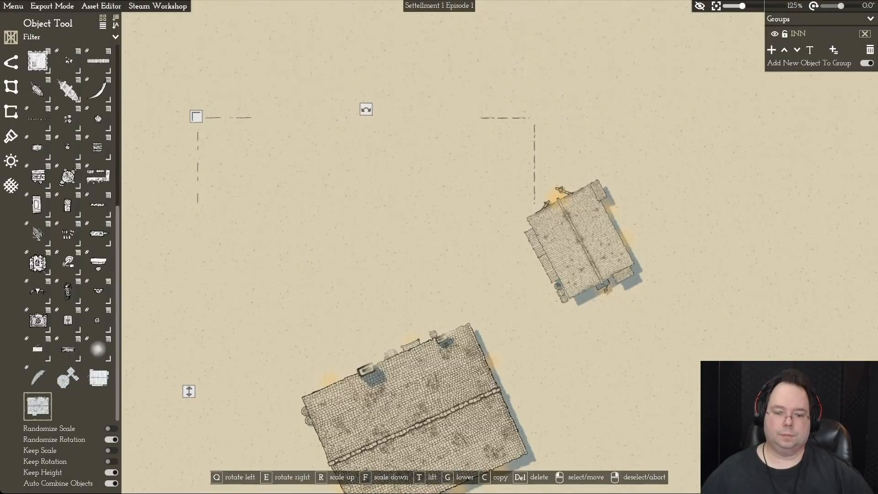
key(e)
key(e)
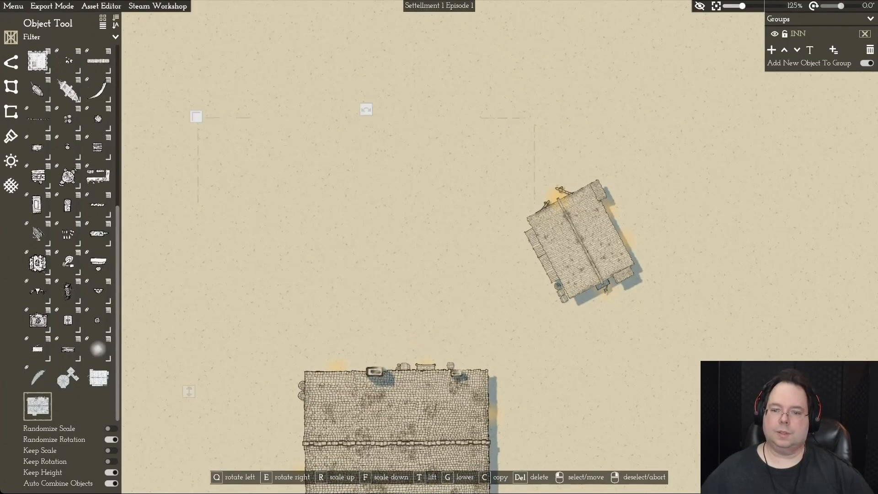
Step: Move the smaller building directly behind the inn's chimney side and rotate it counterclockwise until its roof ridge is horizontal
key(s)
click(582, 176)
drag(582, 177, 460, 217)
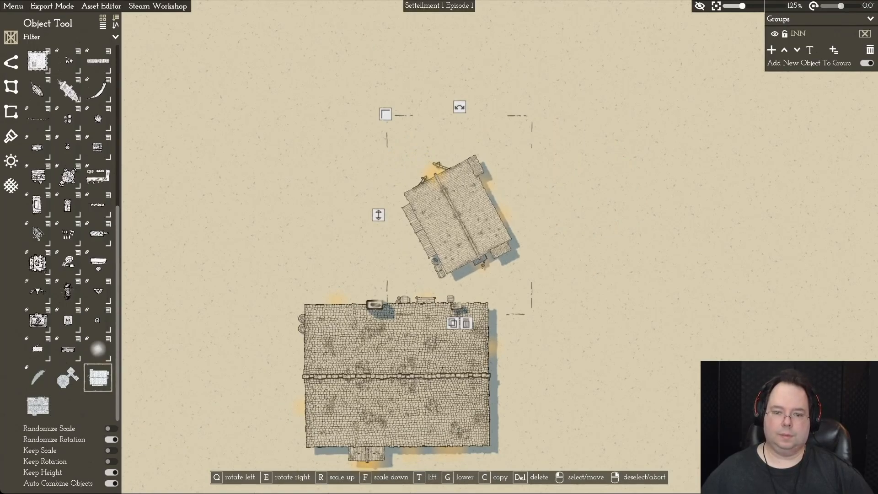
key(w)
key(q)
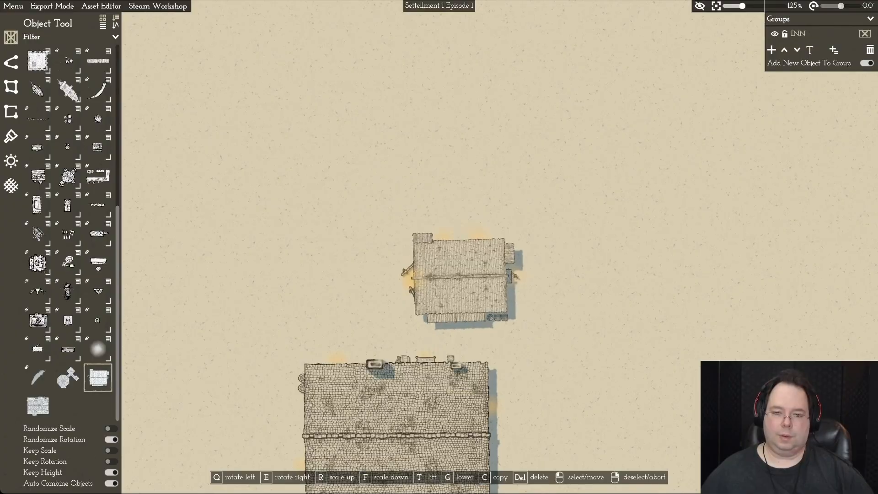
drag(460, 276, 440, 297)
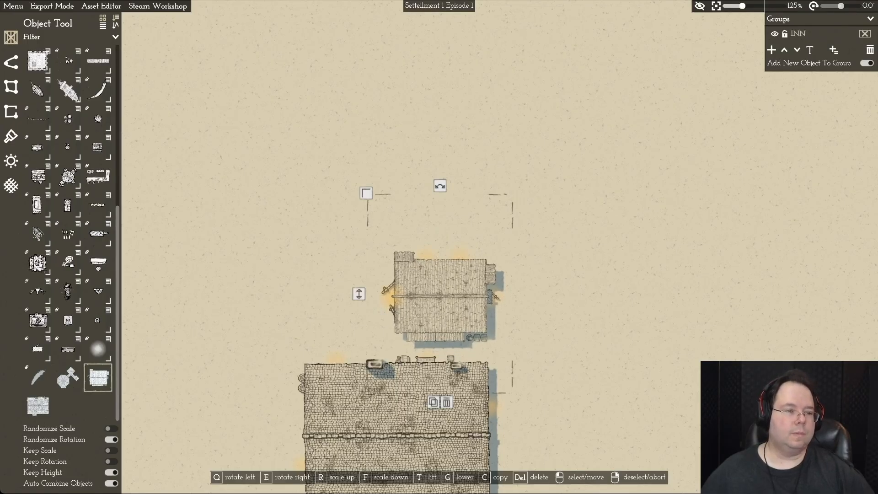
Step: Place the fourth handcart variant on the open ground west of the smaller wooden-roofed building
key(s)
key(a)
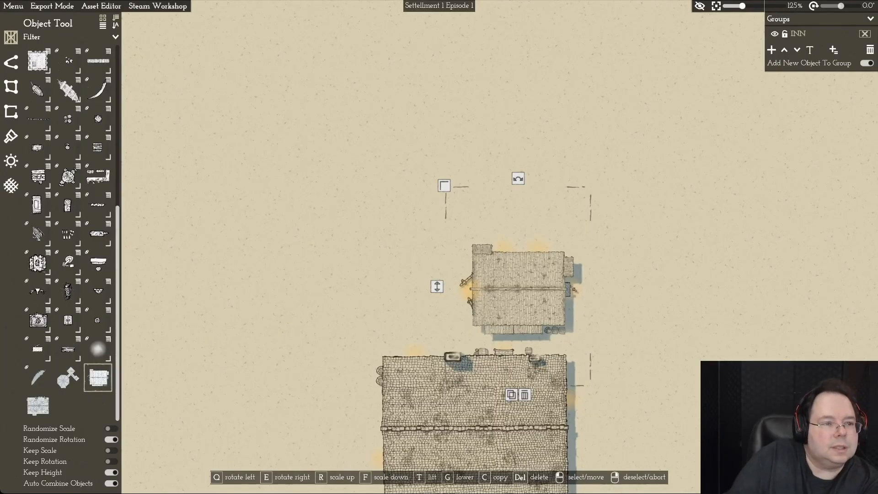
scroll(68, 234, up, 5)
scroll(69, 233, up, 4)
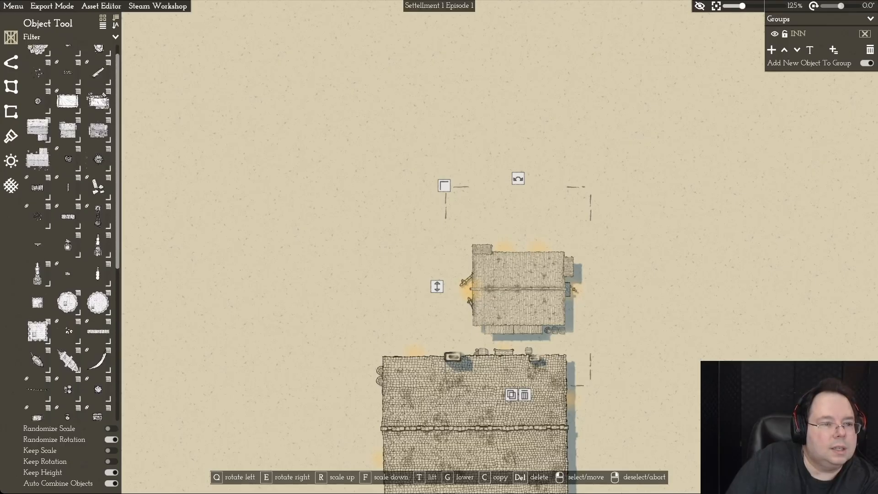
scroll(98, 183, up, 1)
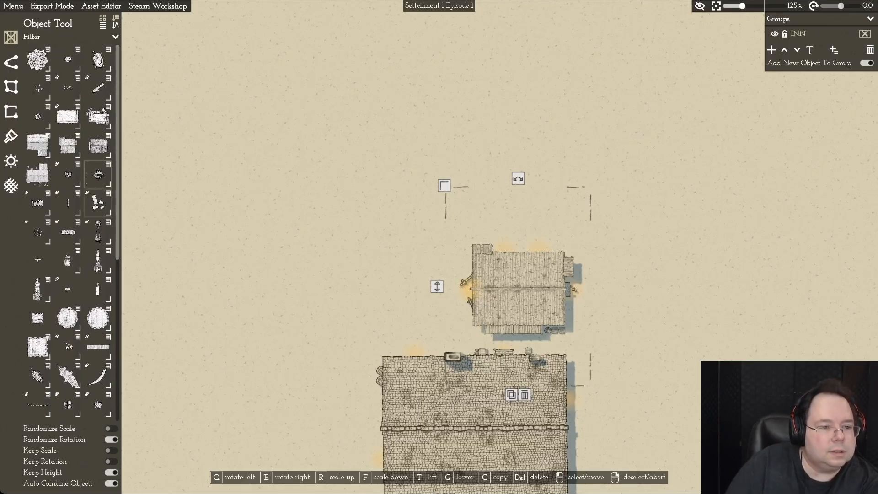
click(78, 251)
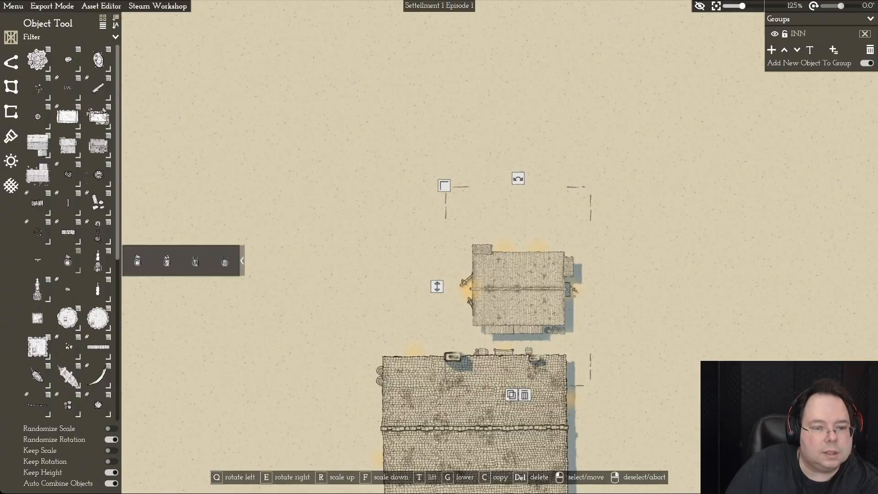
click(224, 261)
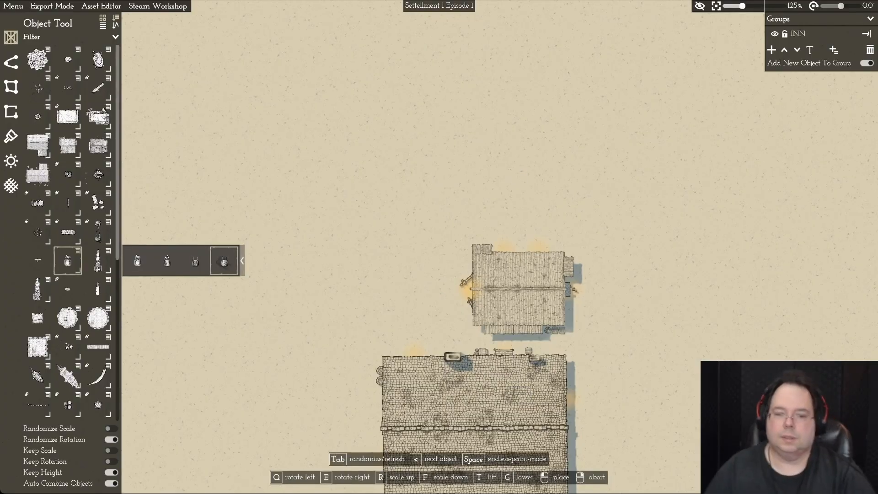
click(411, 266)
right_click(361, 291)
Step: Rotate the handcart so its handles point south and position it west of the wooden-roofed building
scroll(361, 291, up, 5)
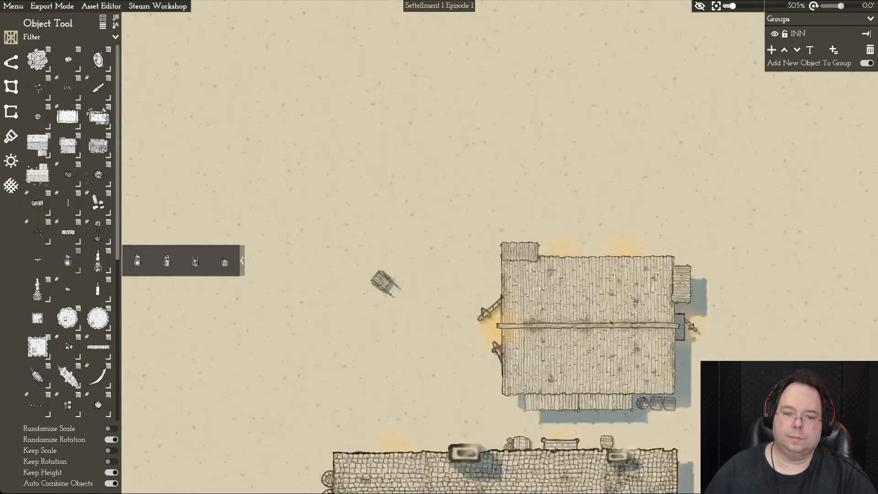
drag(322, 324, 390, 300)
drag(398, 194, 452, 210)
drag(395, 292, 424, 302)
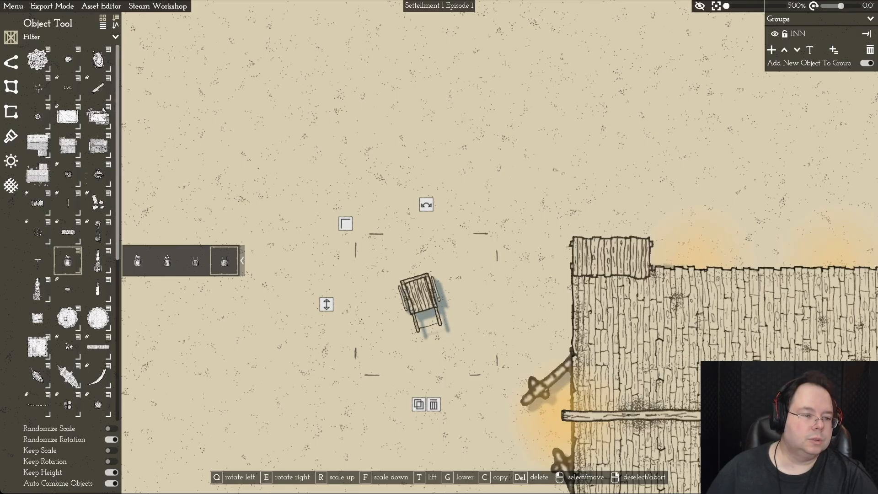
Step: Look through the object library for small props that would suit the area beside the handcart
scroll(68, 229, down, 3)
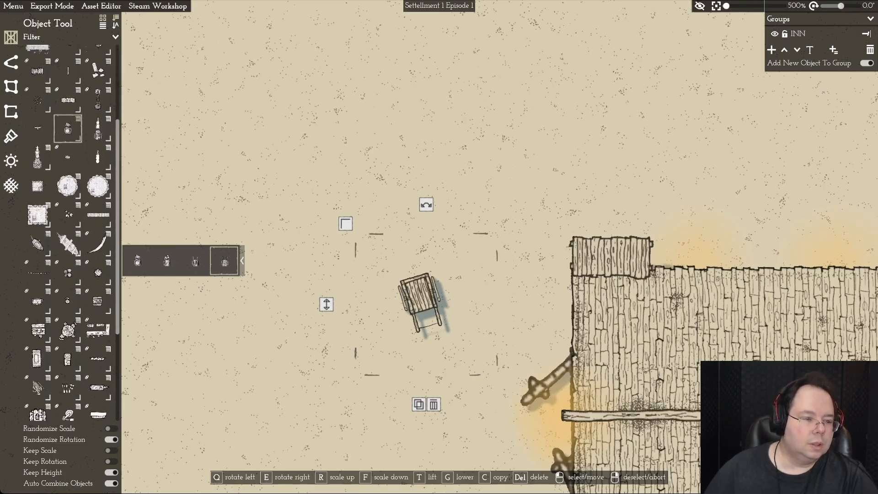
scroll(78, 256, down, 3)
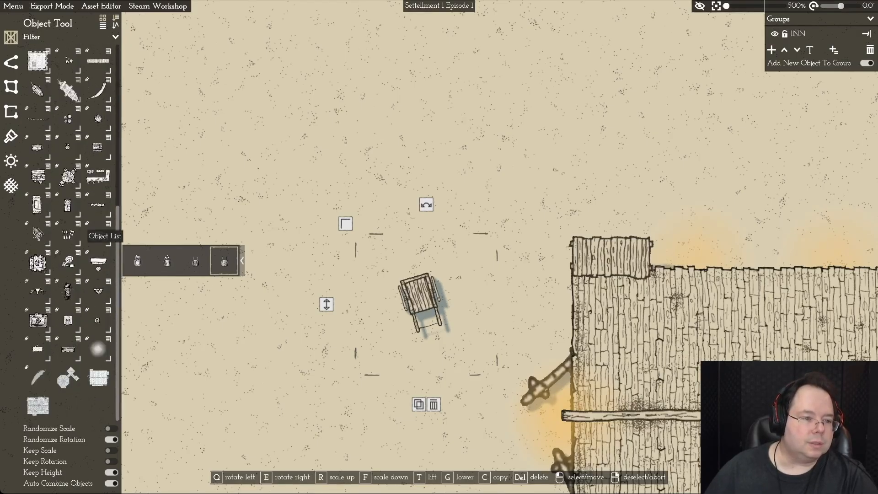
scroll(68, 229, up, 2)
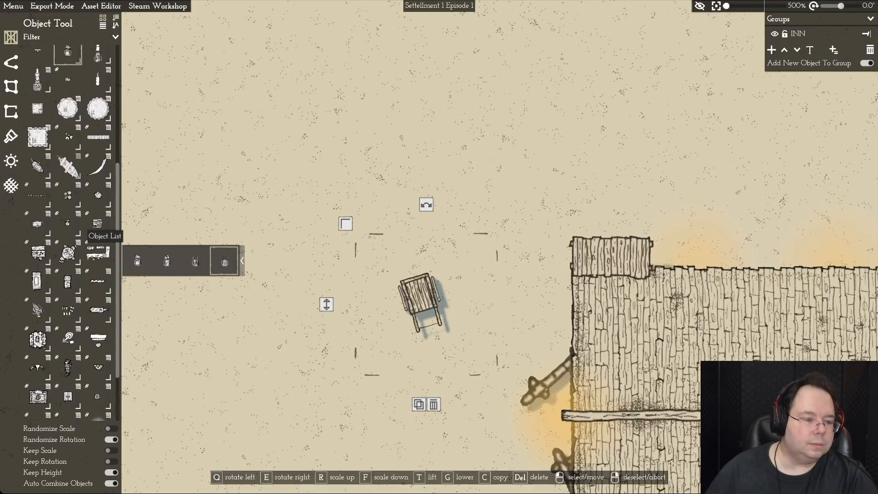
scroll(73, 229, down, 2)
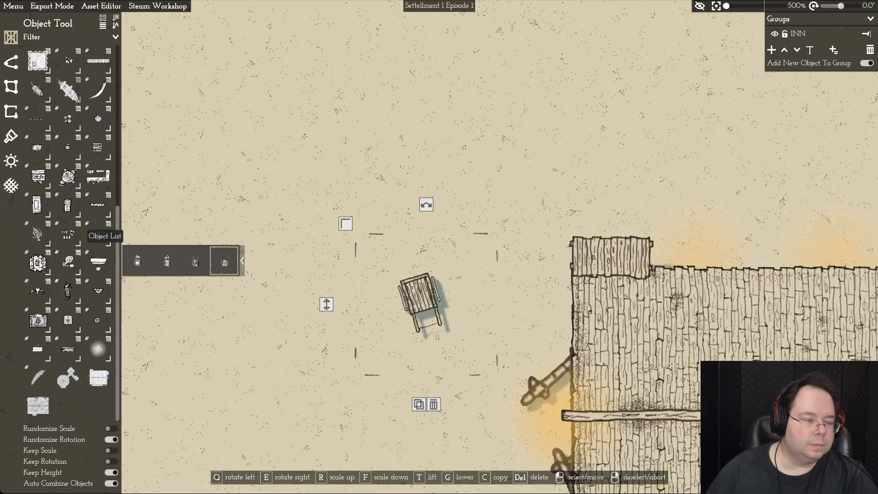
scroll(74, 229, up, 4)
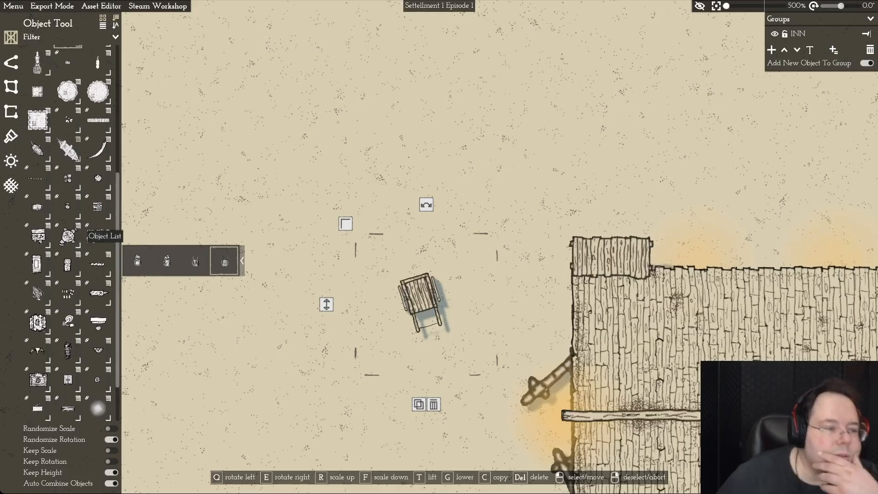
scroll(105, 228, up, 1)
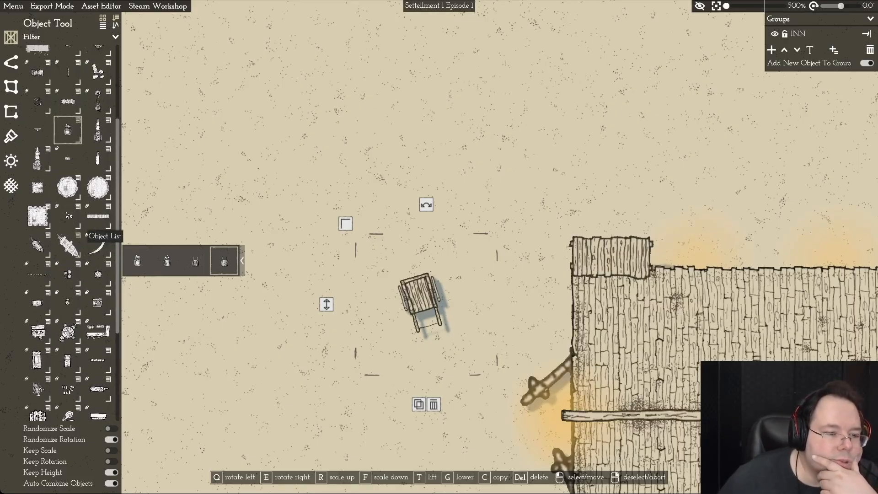
click(67, 302)
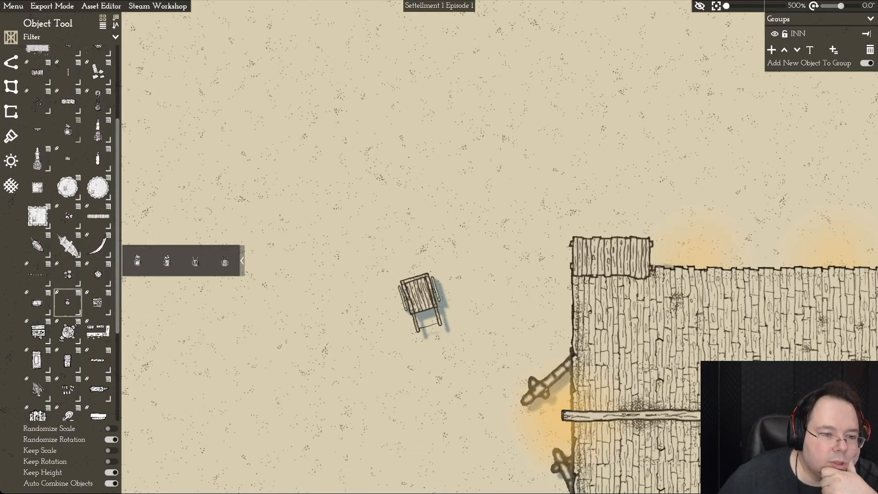
mouse_move(68, 302)
mouse_move(98, 302)
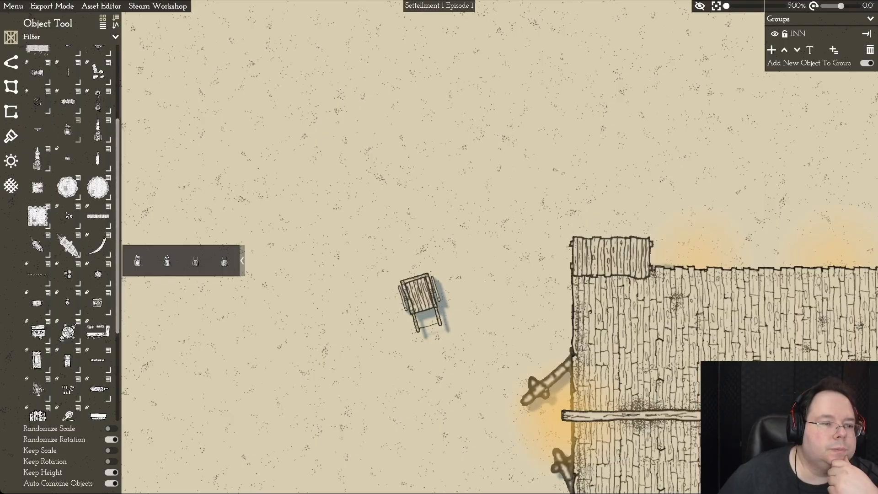
scroll(98, 246, up, 1)
scroll(68, 220, up, 4)
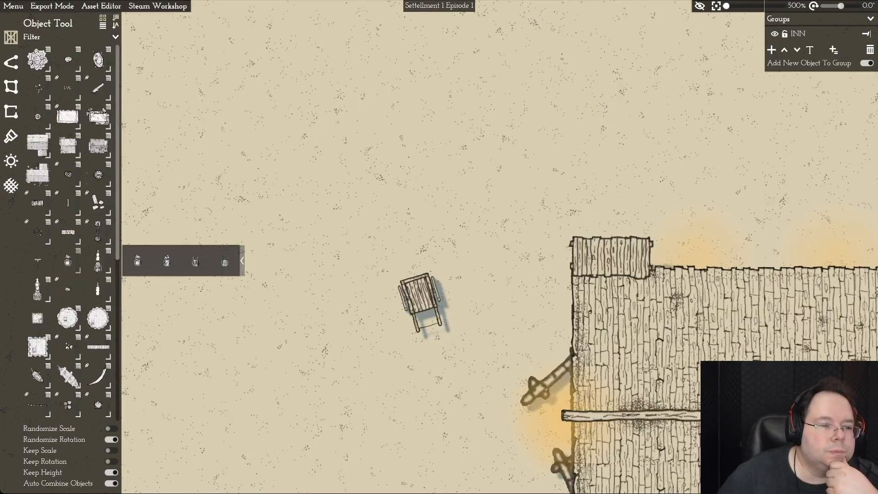
mouse_move(98, 203)
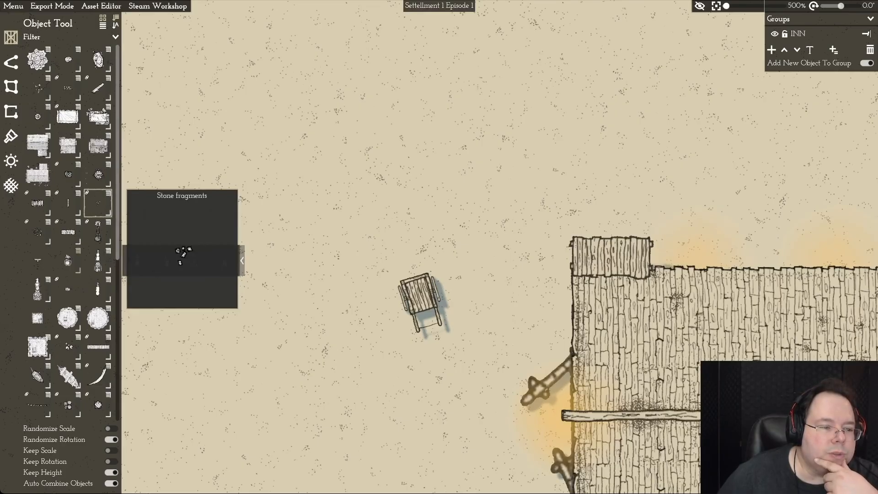
mouse_move(38, 232)
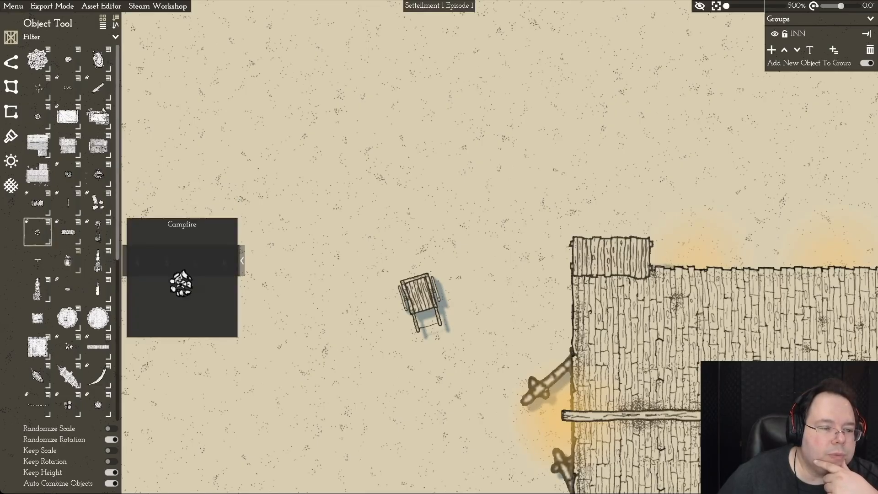
mouse_move(38, 260)
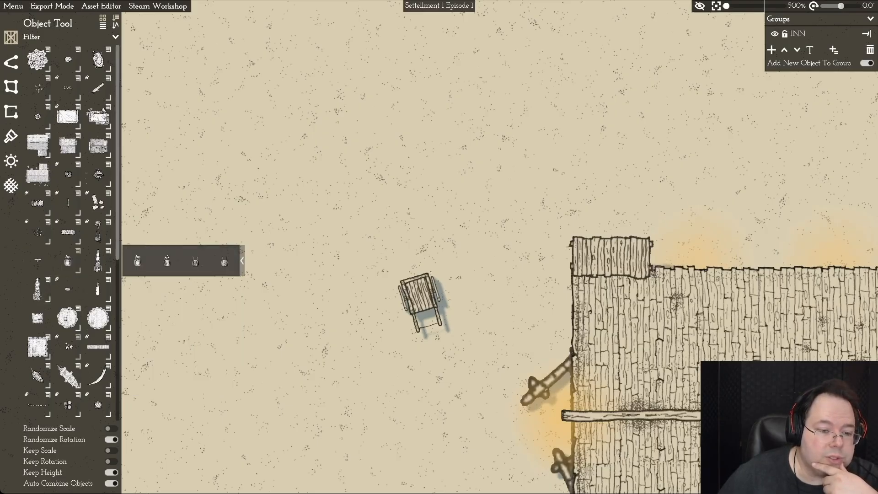
mouse_move(68, 346)
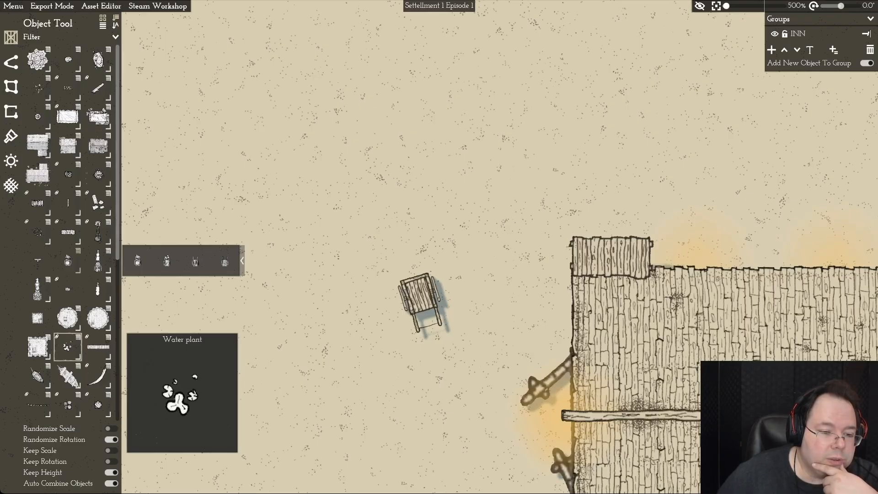
mouse_move(68, 404)
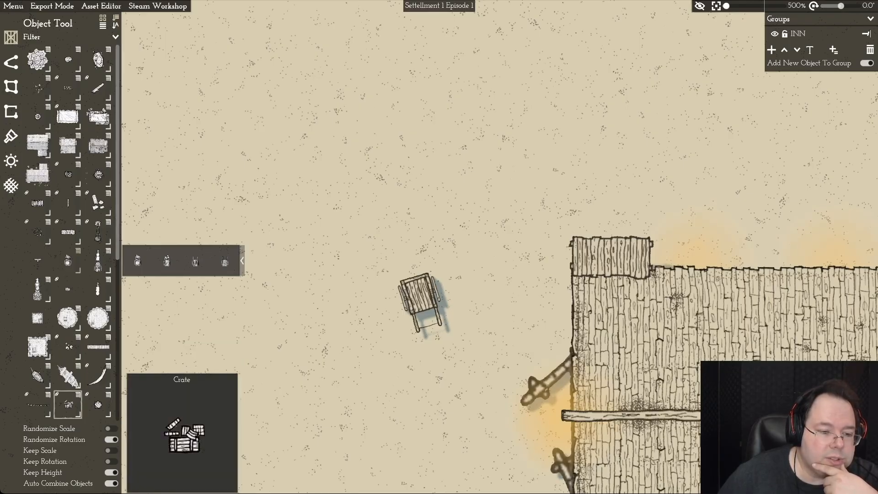
Step: Place one upright round barrel from the Single crate set just west of the handcart
click(67, 405)
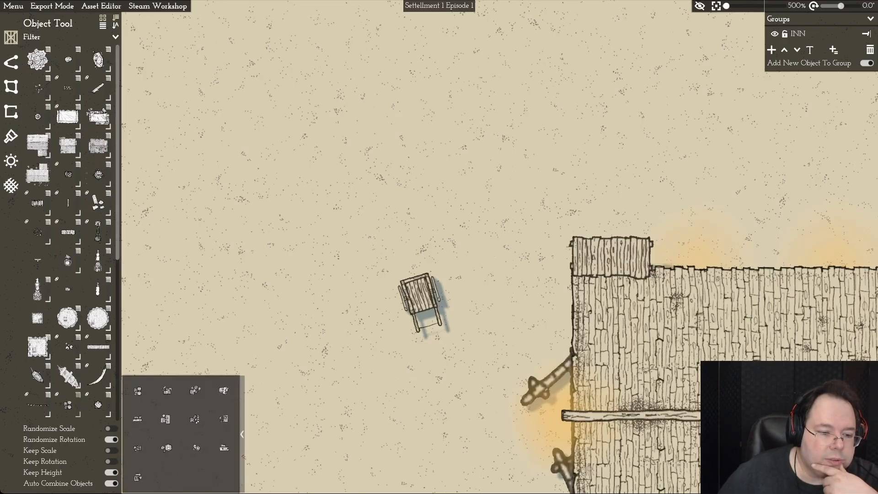
mouse_move(98, 404)
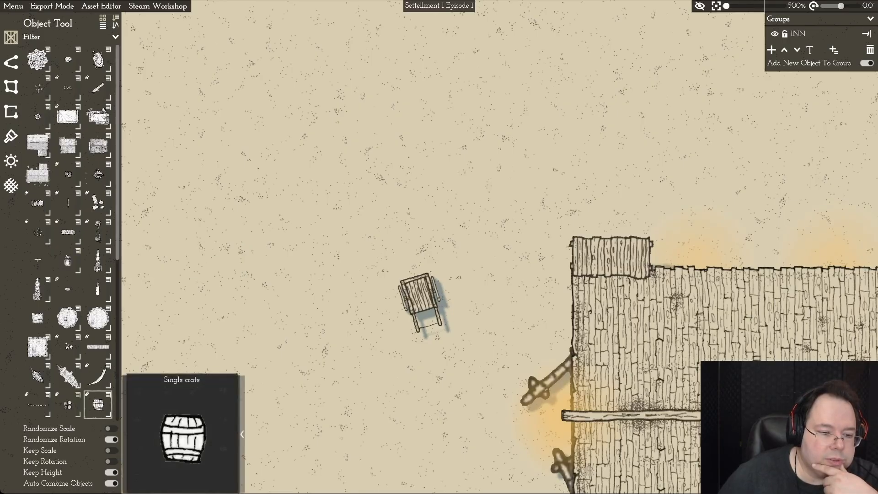
click(98, 405)
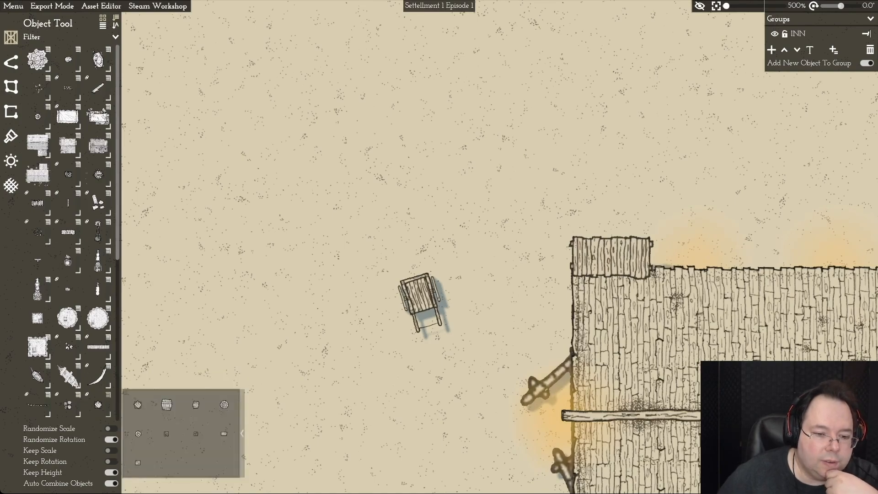
click(225, 404)
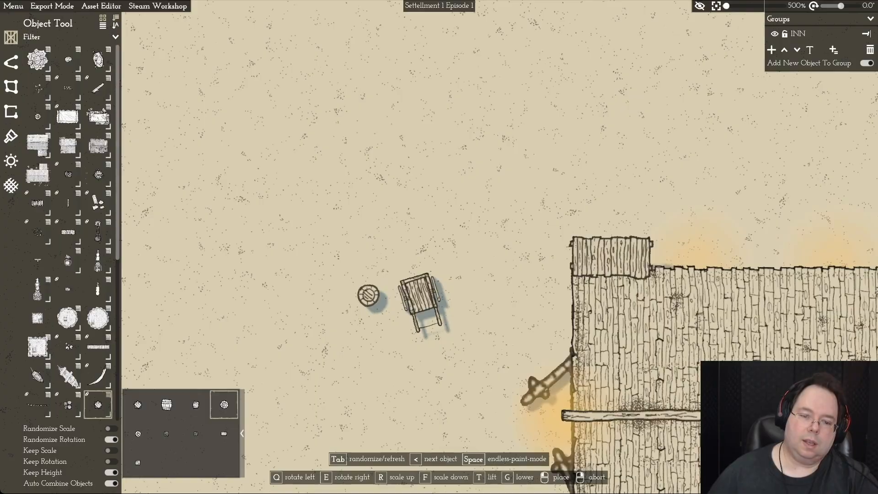
click(375, 294)
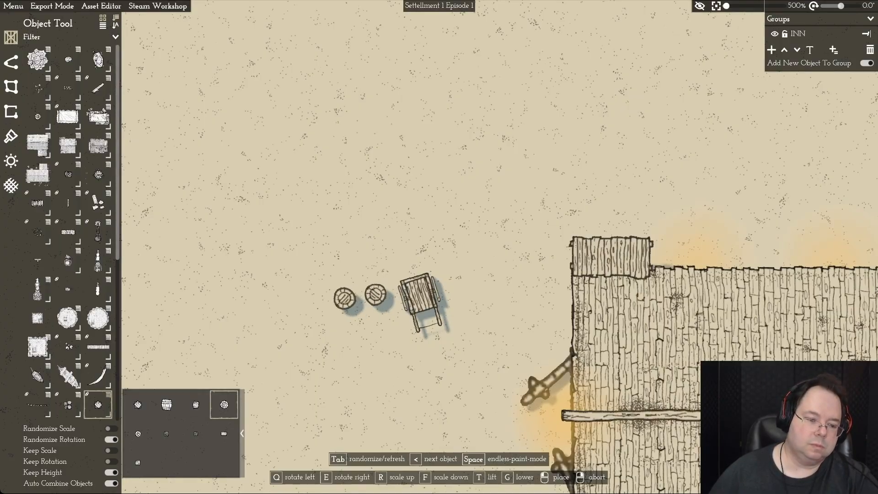
right_click(343, 298)
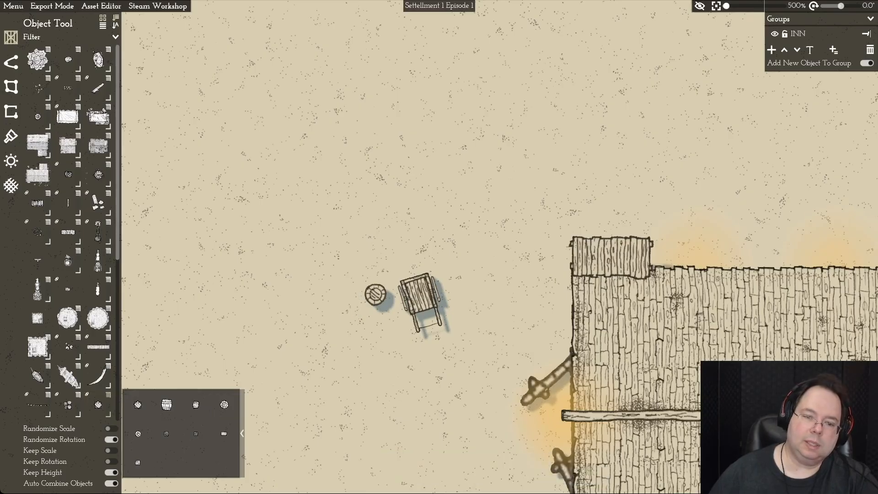
Step: Scale the barrel down slightly and move it close against the west side of the handcart
click(375, 294)
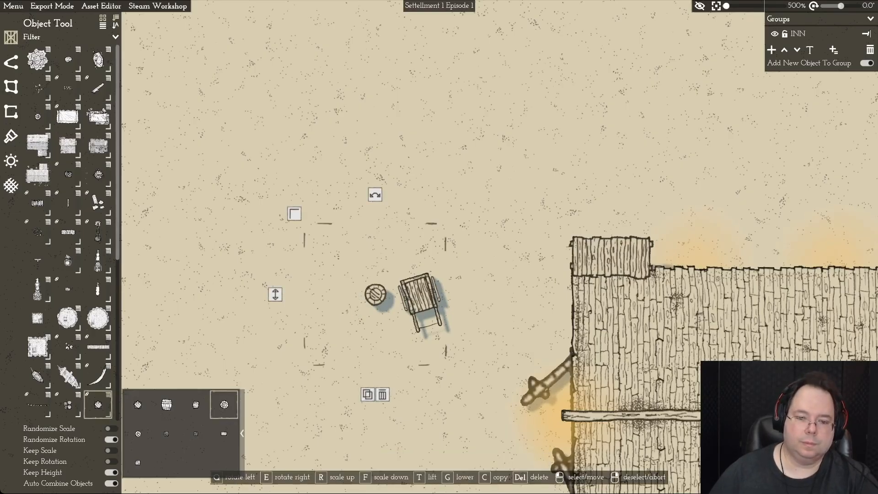
key(Escape)
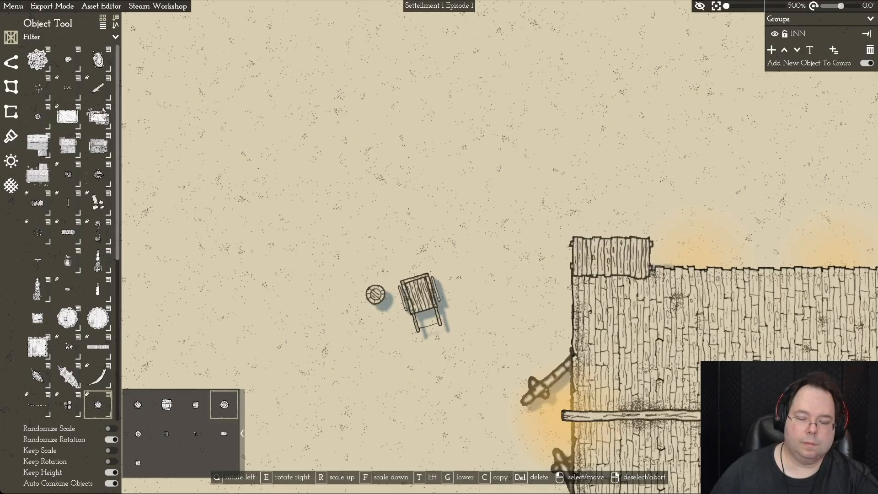
click(376, 295)
drag(375, 295, 387, 298)
click(385, 298)
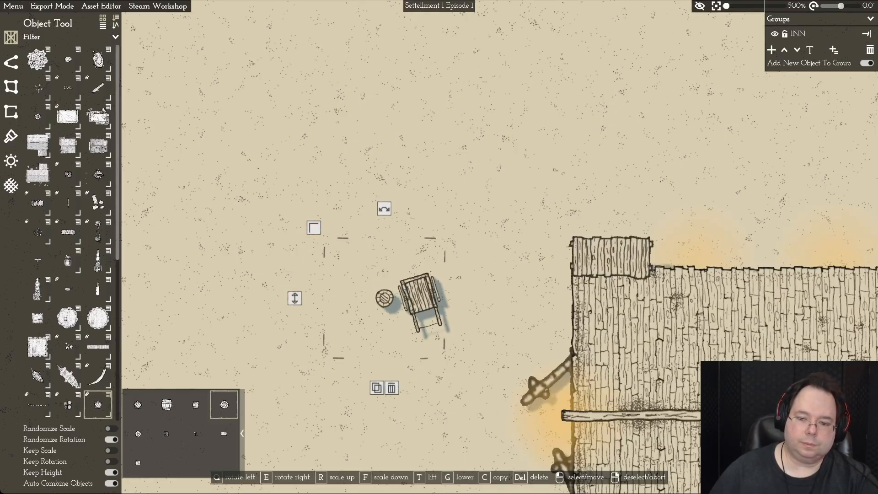
key(Escape)
click(384, 298)
Step: Look through the object library for a replacement for the handcart, previewing the horse-drawn and ox-drawn carts on the map
click(421, 296)
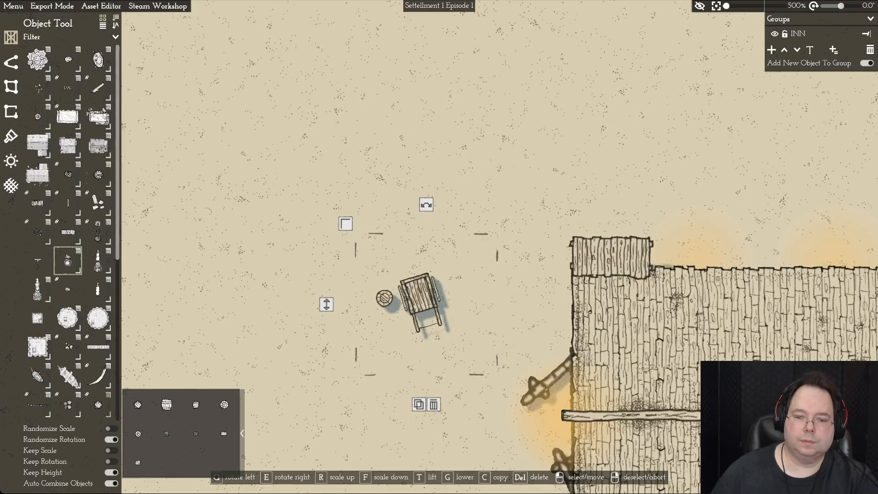
scroll(68, 228, down, 5)
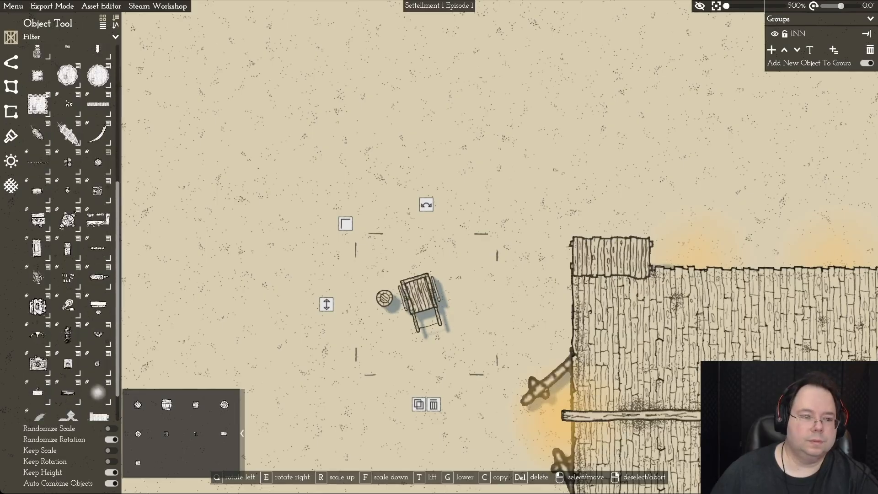
scroll(68, 229, down, 1)
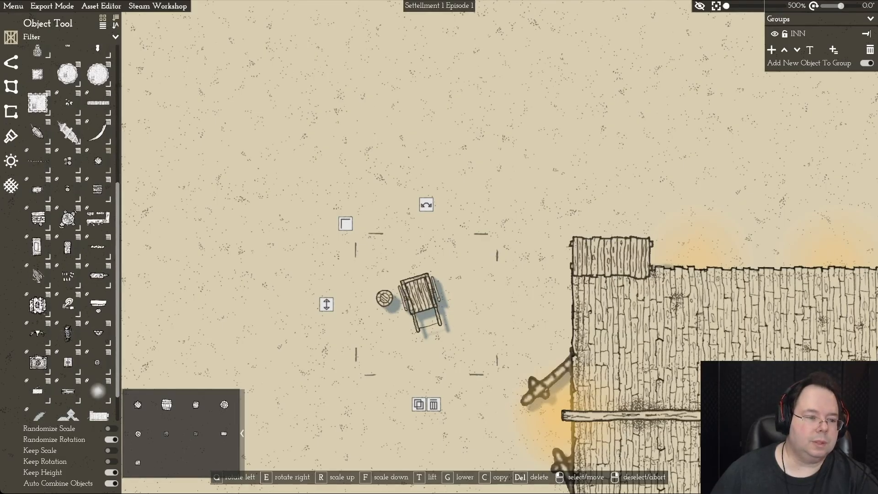
scroll(67, 260, up, 6)
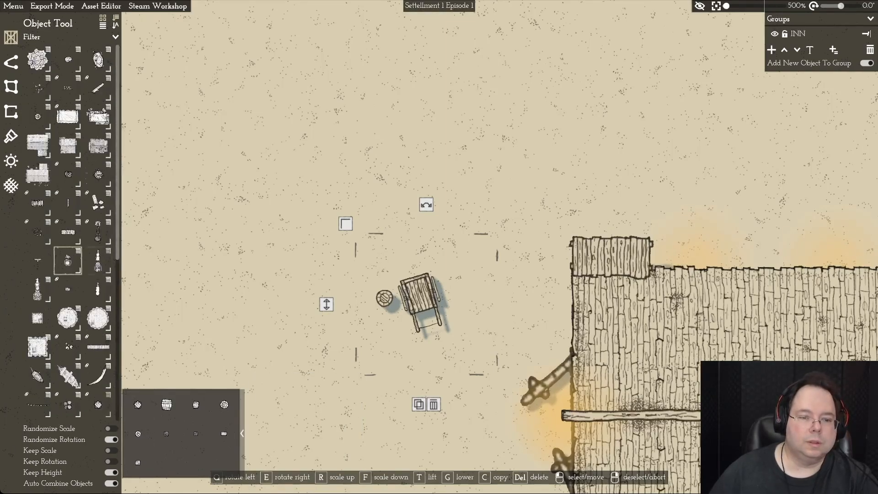
click(97, 261)
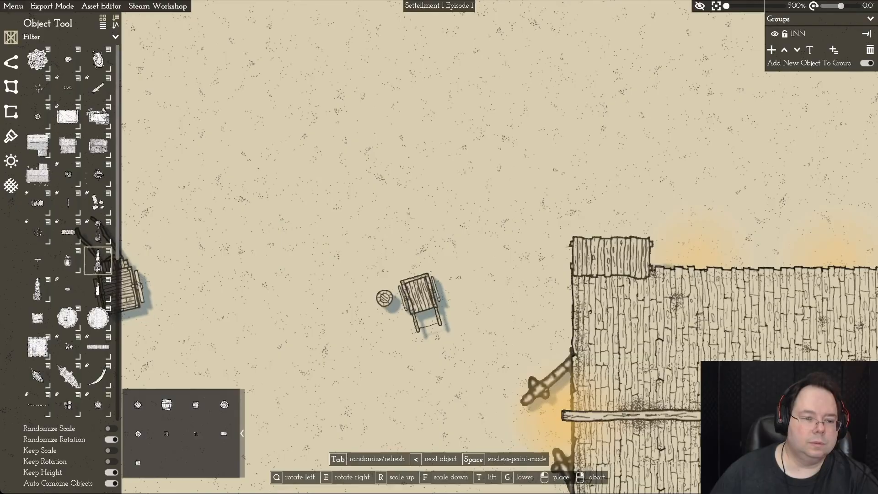
mouse_move(100, 261)
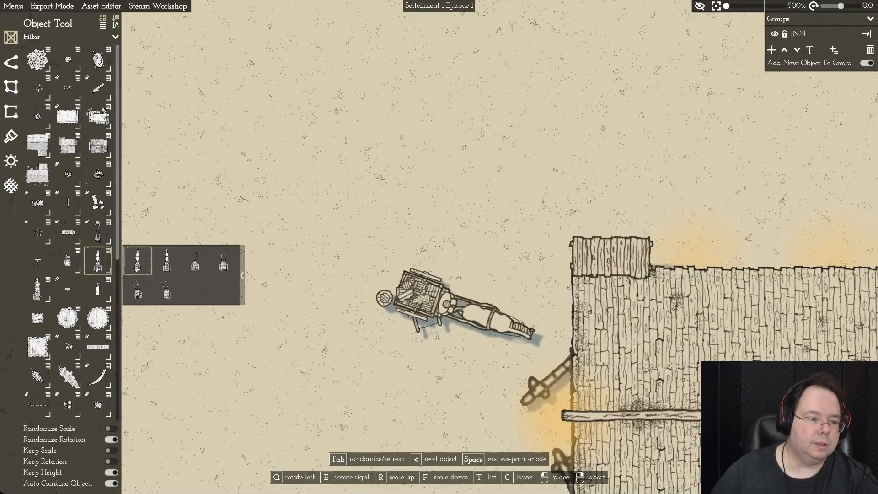
right_click(307, 205)
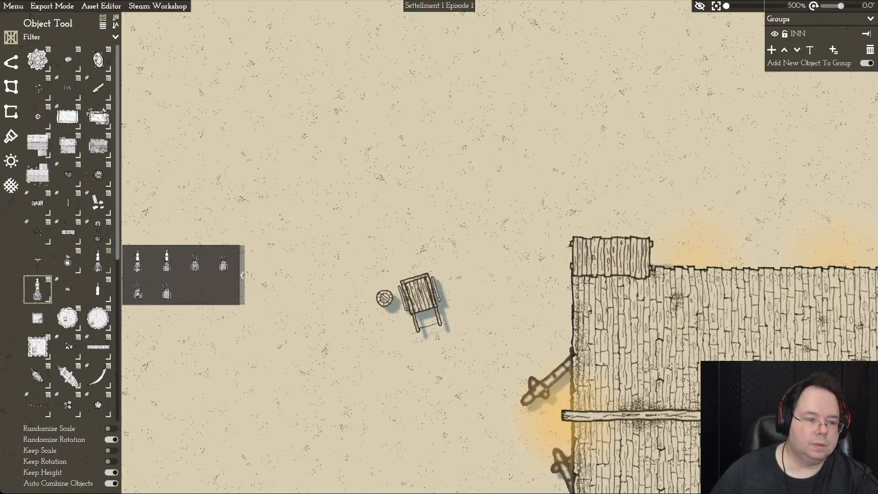
click(38, 290)
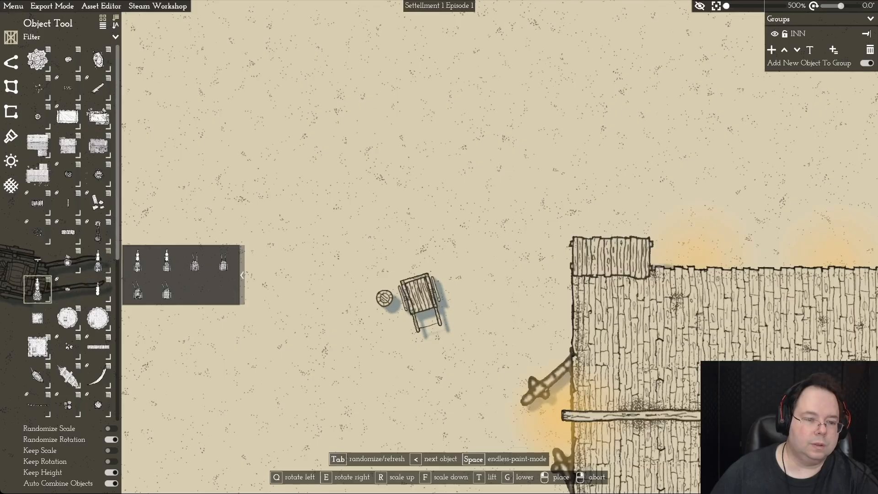
click(48, 280)
click(166, 289)
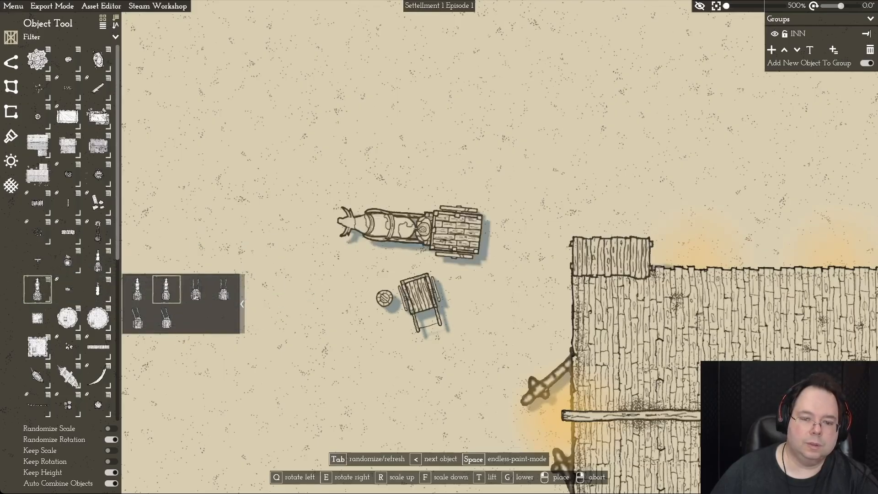
right_click(281, 226)
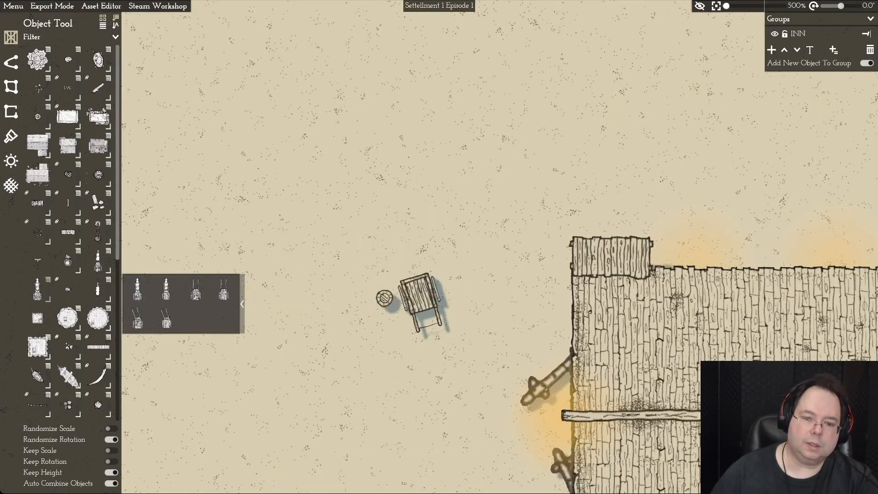
Step: Move the barrel away to the southwest of the handcart and scale the handcart up slightly
click(68, 261)
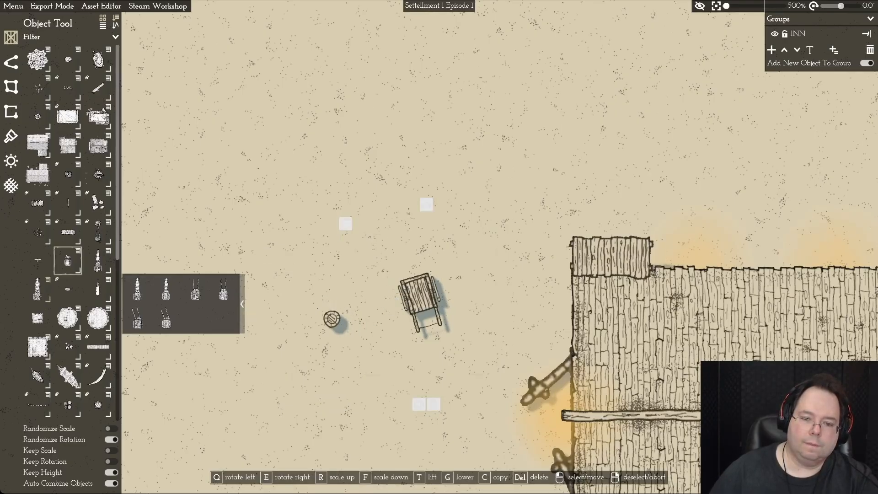
click(331, 319)
key(r)
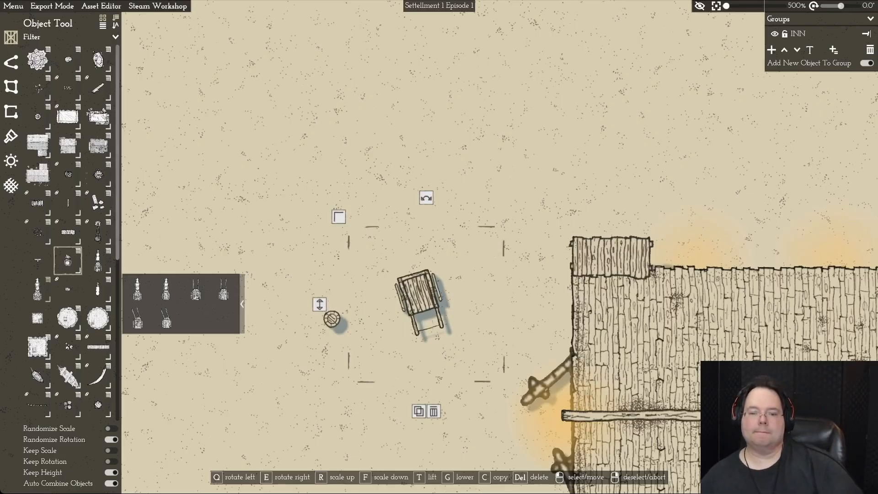
Step: Carry the handcart south to the inn's entrance and back to compare its size with the buildings and nearby props
key(s)
key(w)
key(d)
key(w)
key(s)
key(s)
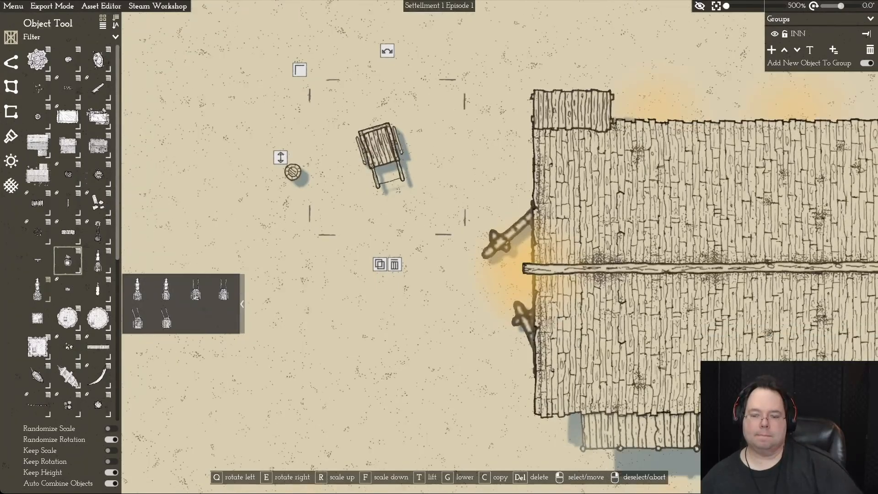
key(w)
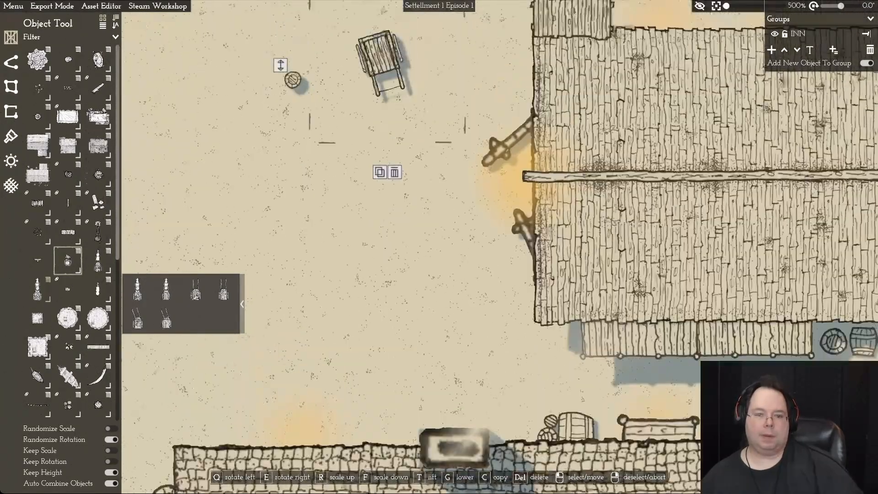
key(s)
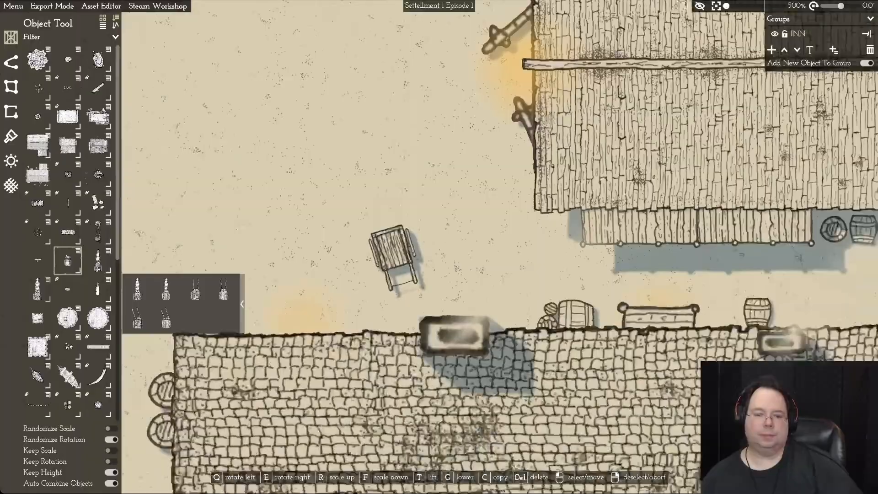
key(s)
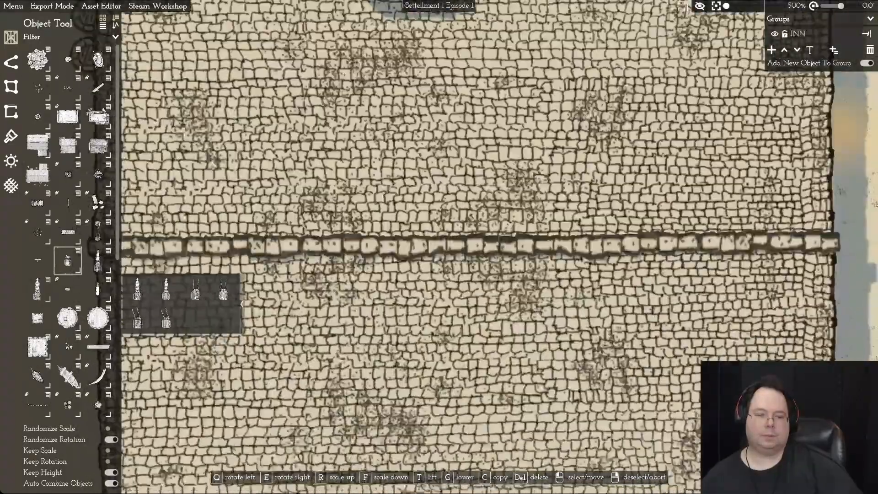
key(s)
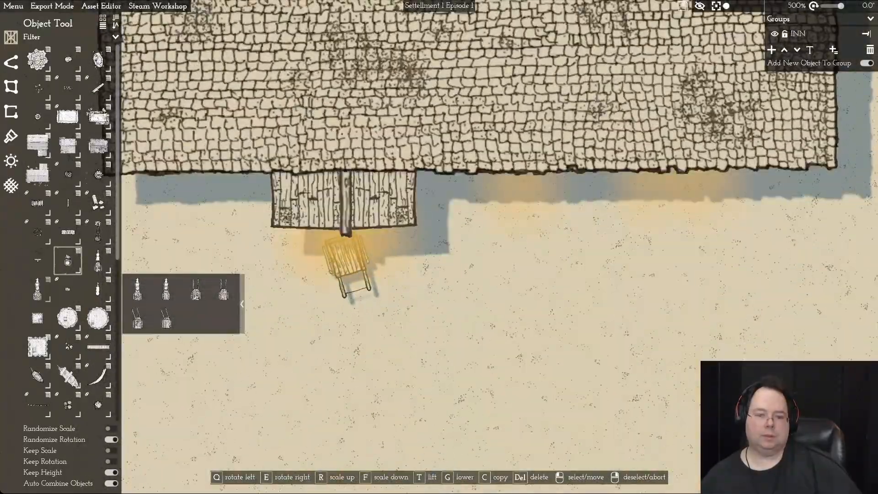
key(w)
key(w)
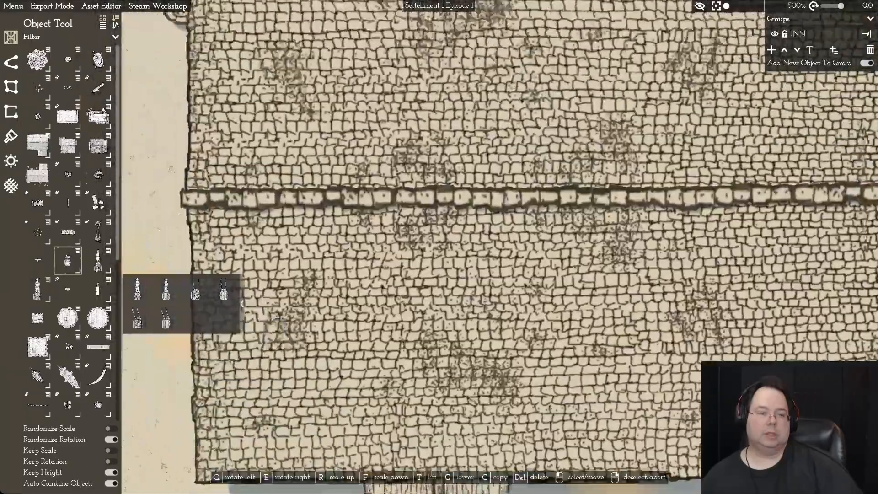
key(w)
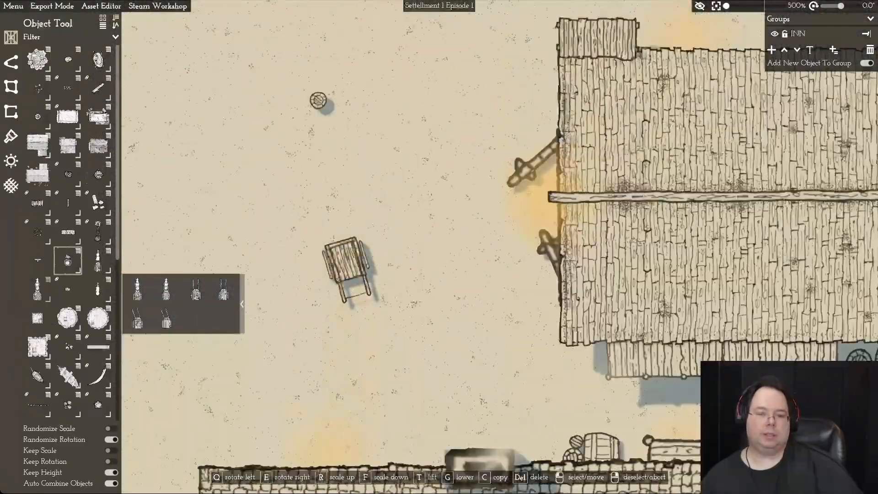
Step: Scale the handcart up further on the open ground west of the wooden-roofed building
key(r)
key(r)
key(r)
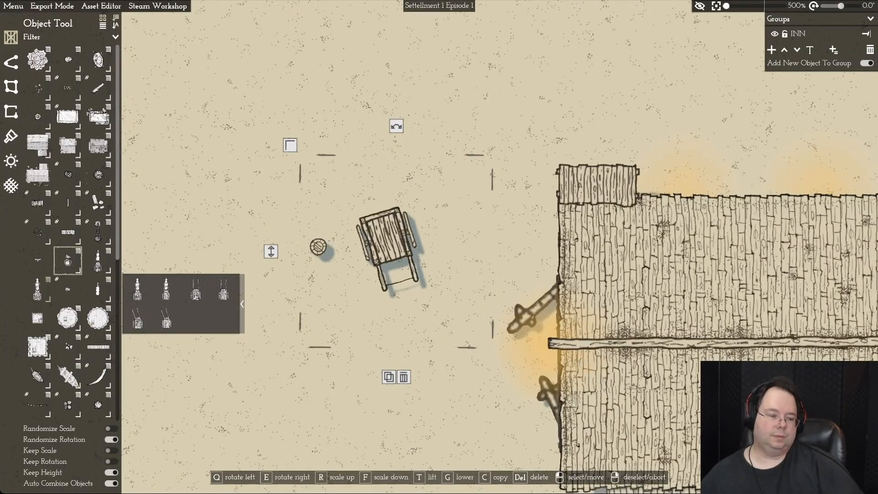
Step: Replace the handcart with an empty, unhitched Horse cart just east of the barrel
click(404, 377)
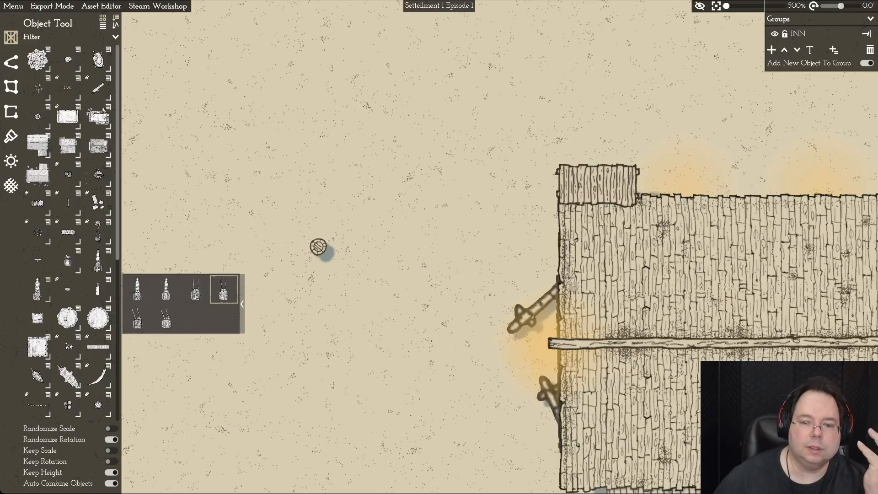
click(224, 289)
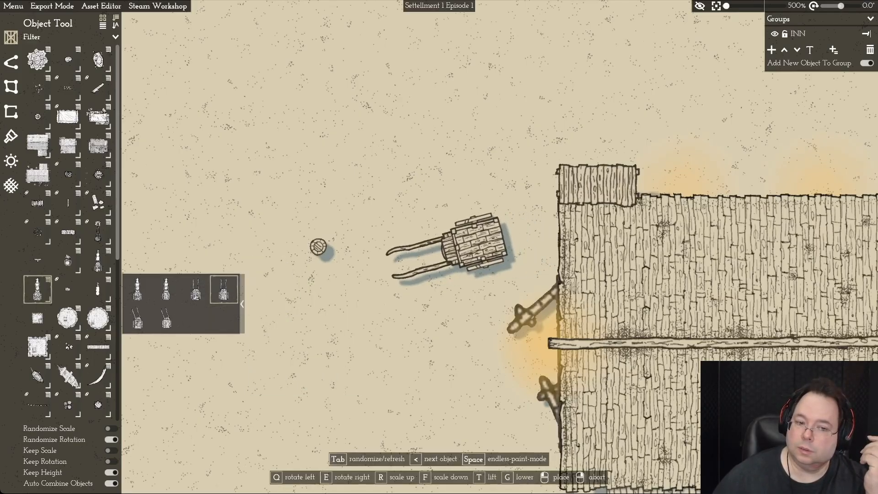
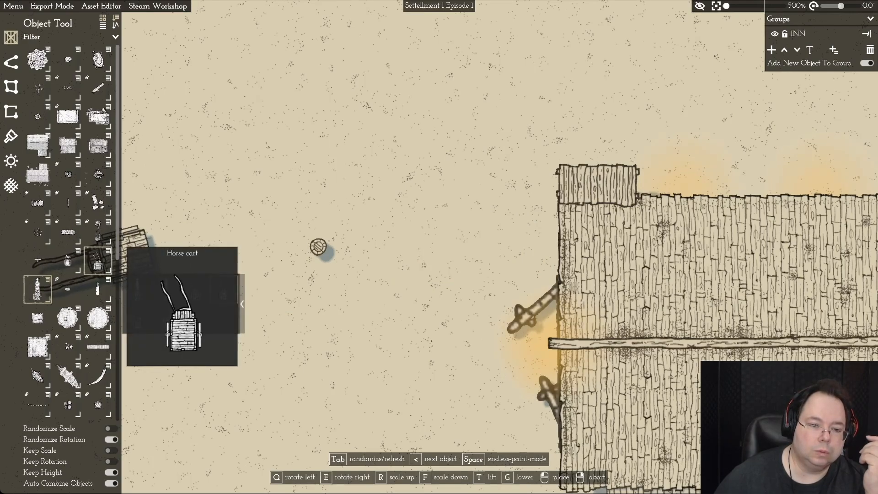
mouse_move(69, 261)
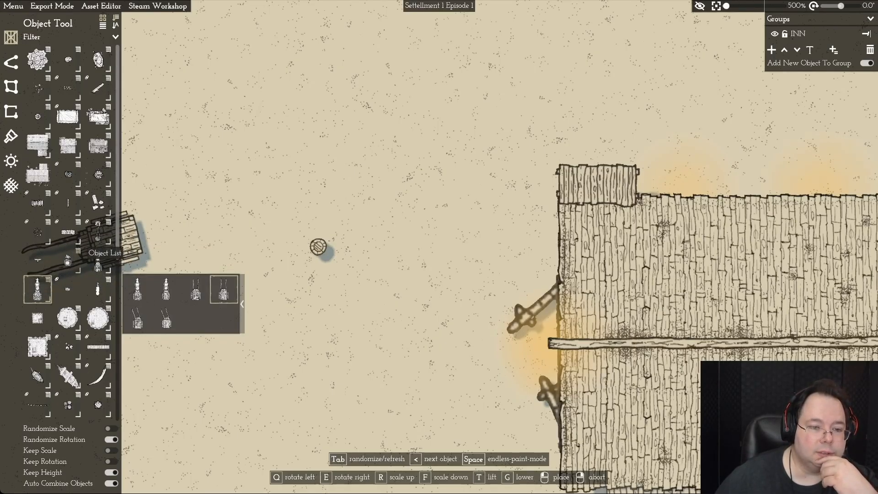
click(78, 251)
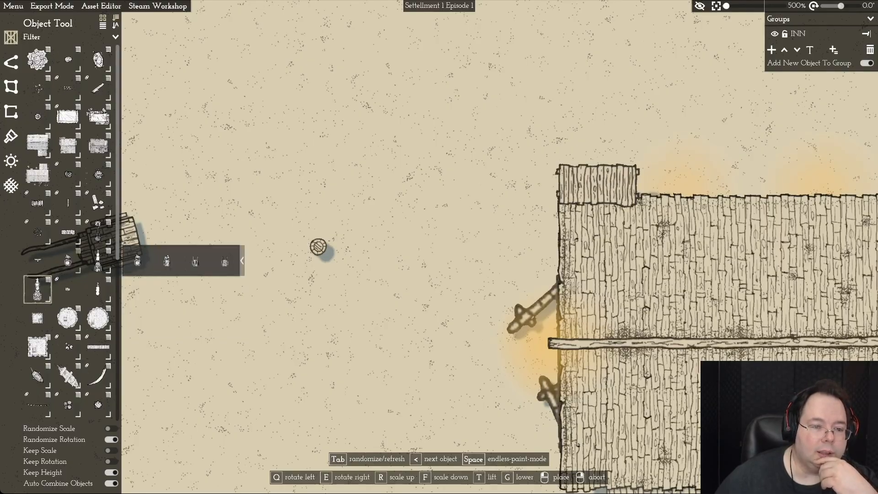
mouse_move(97, 260)
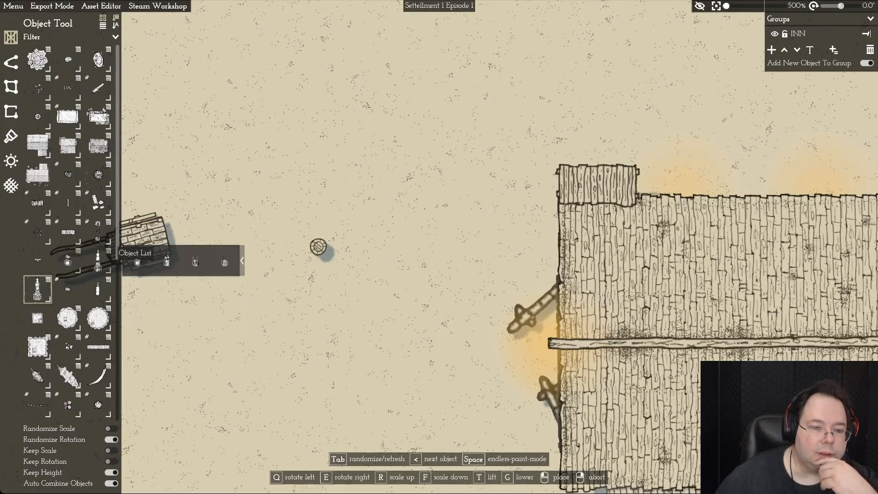
click(223, 260)
click(372, 230)
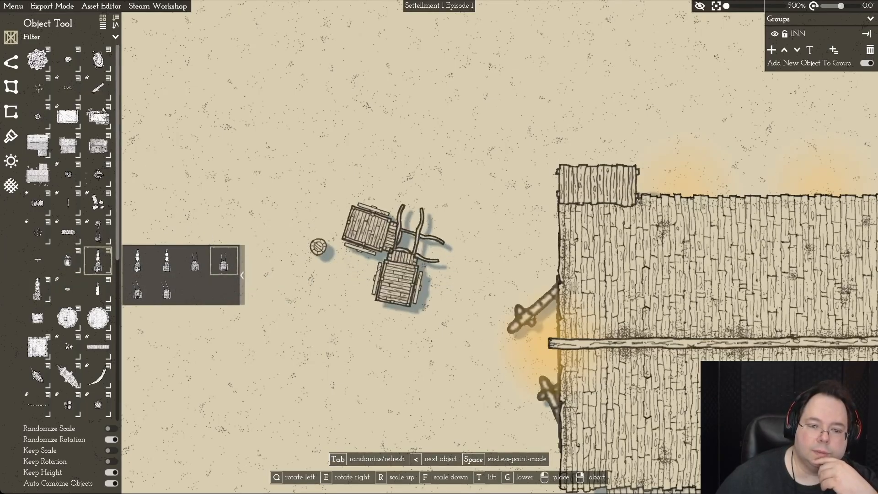
right_click(397, 255)
click(384, 236)
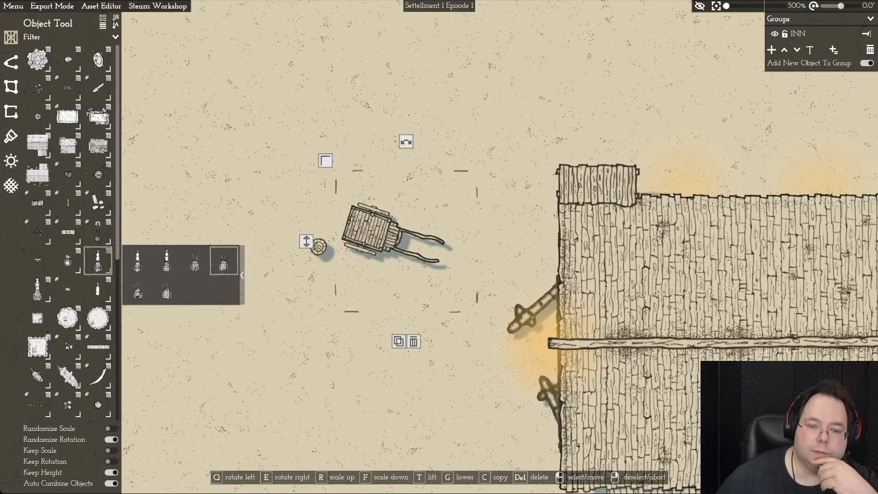
Step: Rotate the horse cart so its shafts point roughly south-southeast and position it close to the east side of the barrel
drag(406, 141, 435, 141)
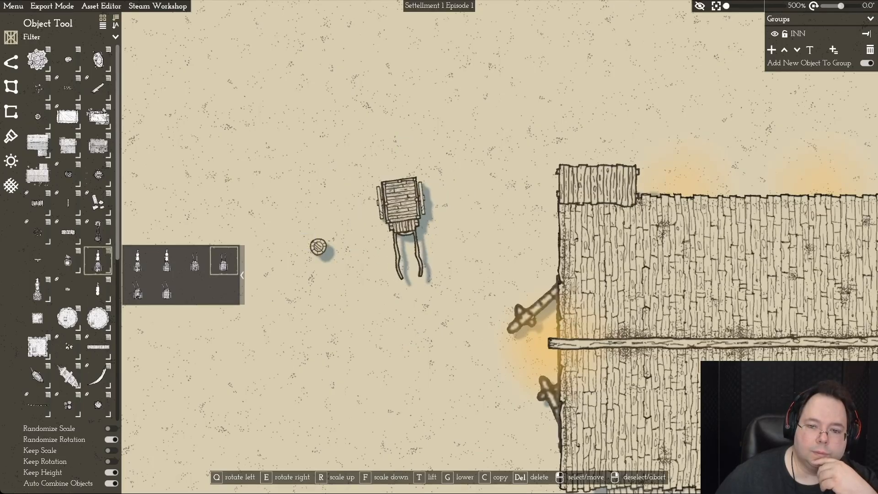
drag(402, 206, 370, 235)
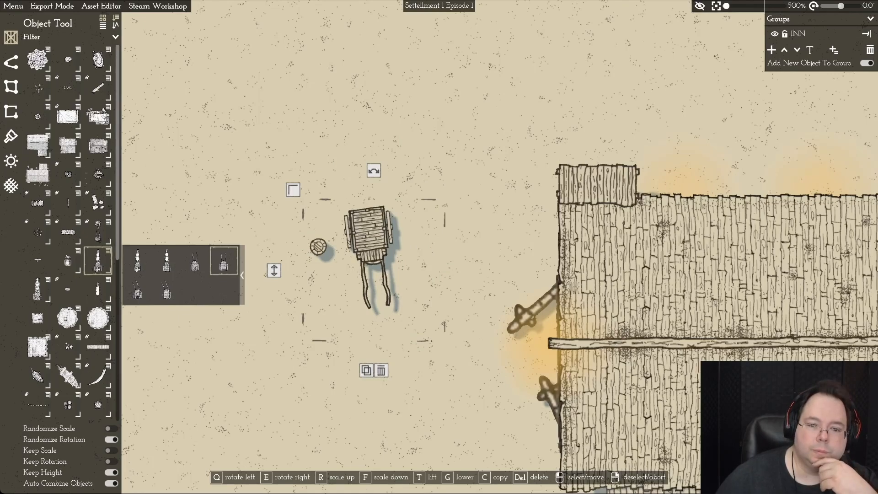
drag(374, 170, 364, 171)
Step: Move the barrel onto the northwest corner of the horse cart's bed
drag(318, 247, 354, 225)
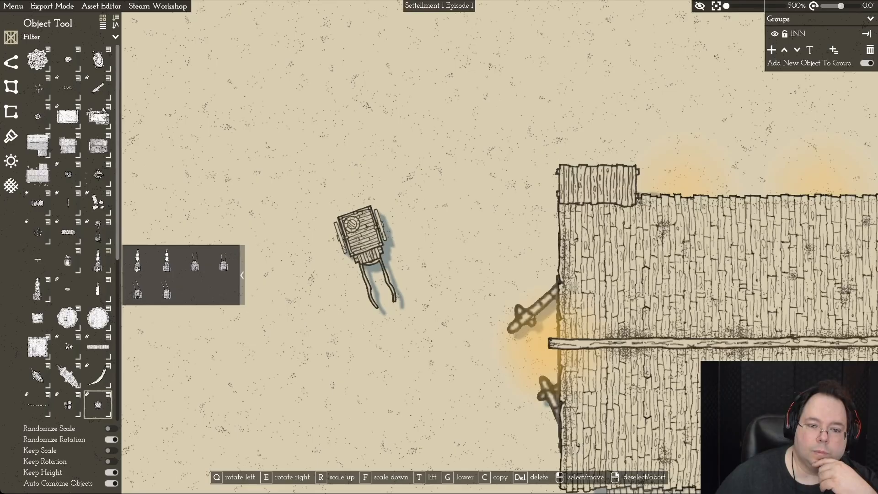
key(ctrl+z)
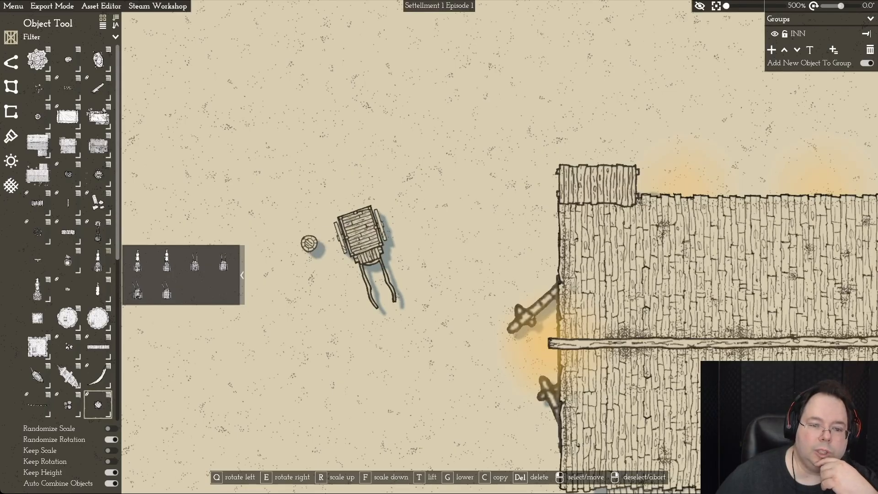
drag(241, 177, 242, 177)
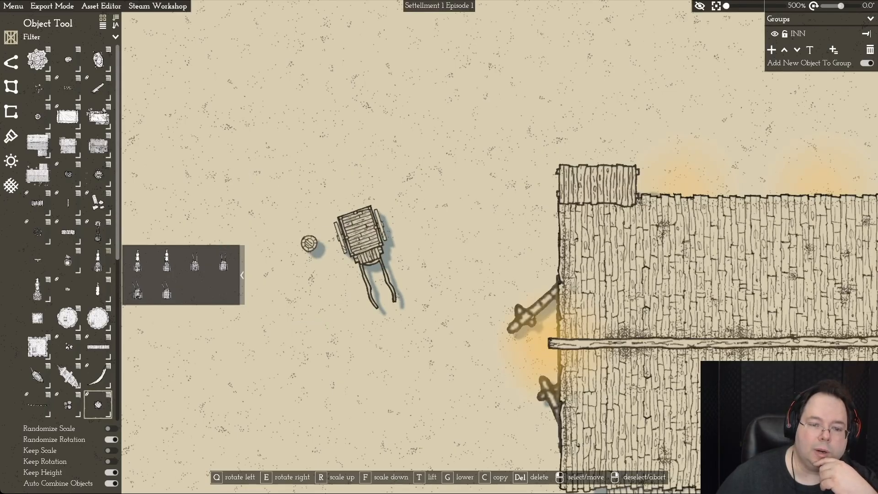
click(309, 243)
drag(309, 244, 357, 222)
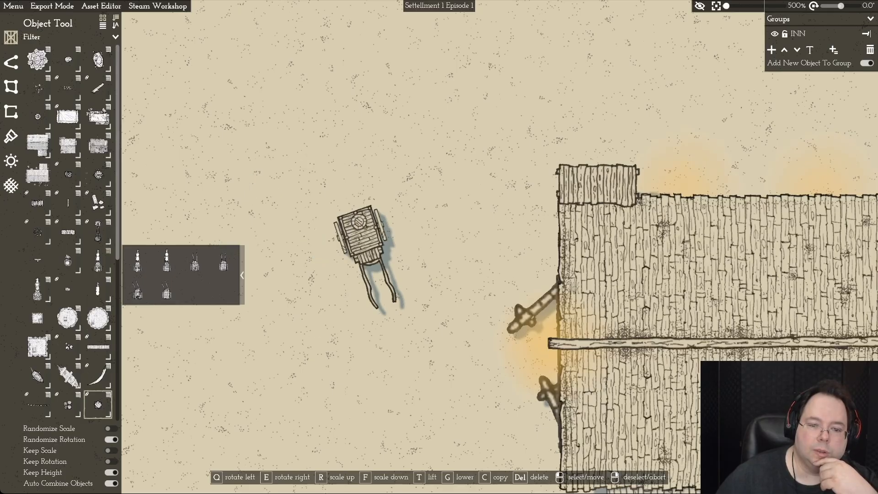
click(351, 223)
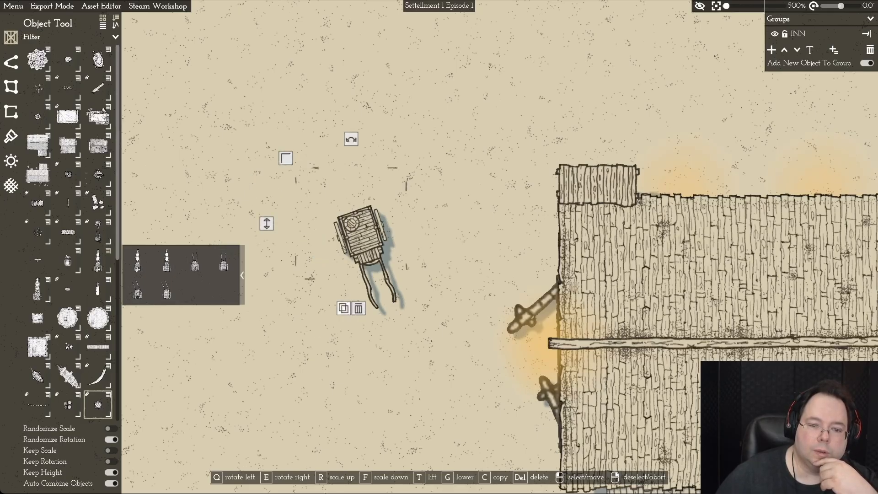
Step: Move the barrel off the horse cart onto the ground just west of it, and delete the extra barrel copy there
key(c)
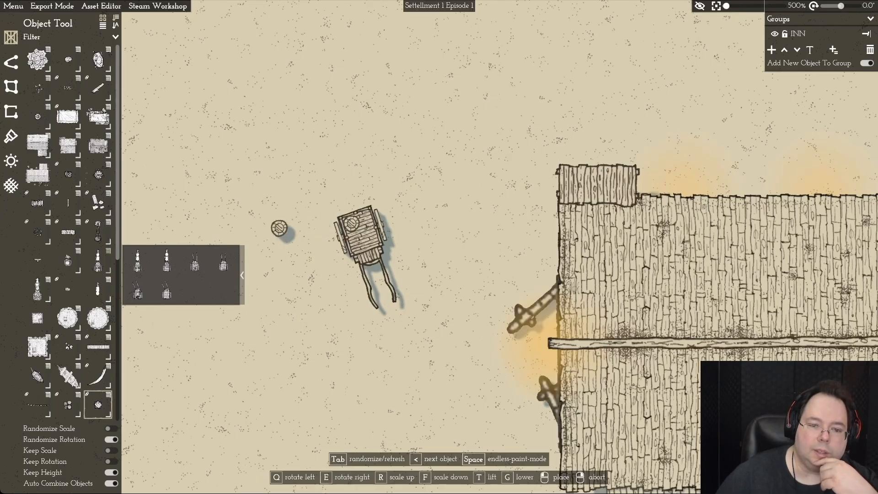
click(292, 221)
drag(351, 223, 288, 247)
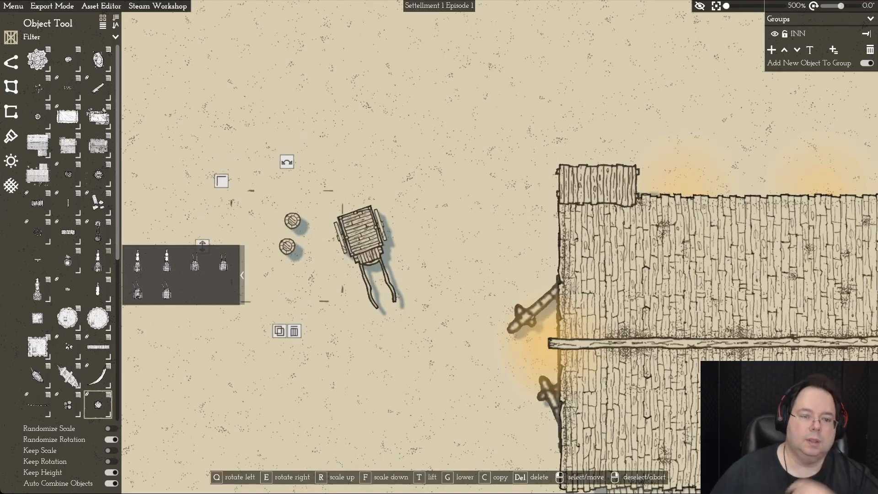
click(293, 221)
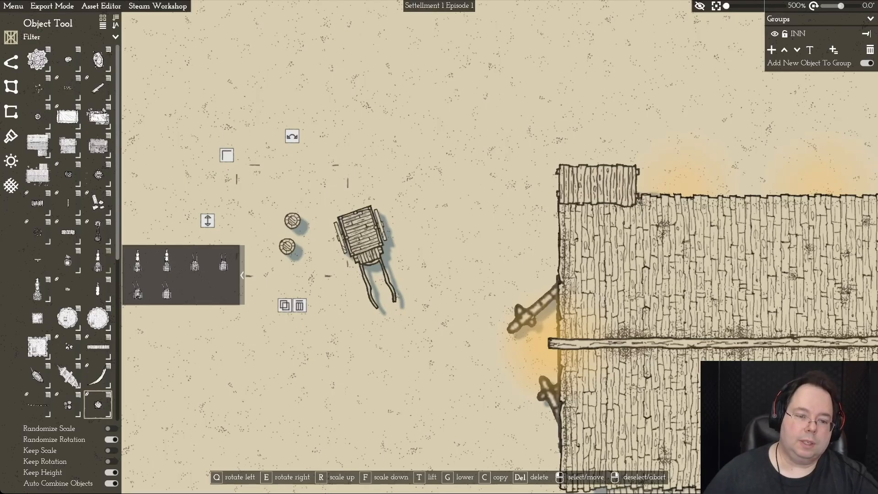
key(Delete)
click(287, 247)
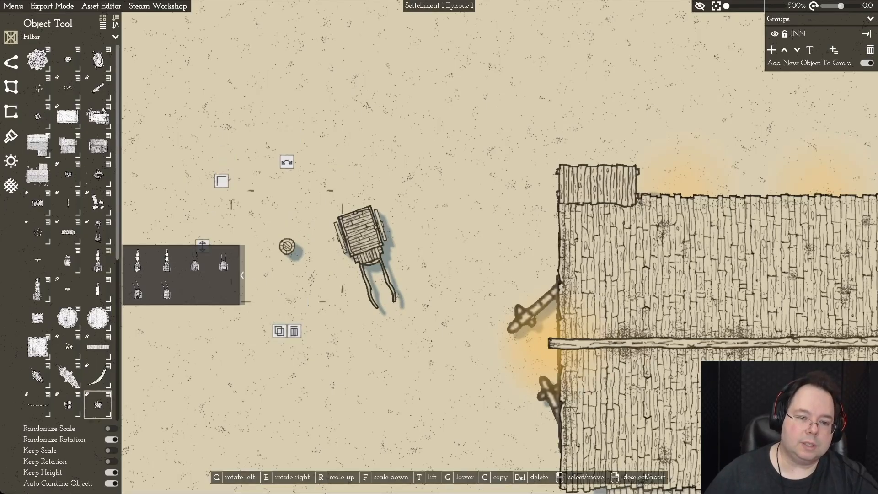
Step: Scale the barrel down slightly and place it and a copy side by side across the north end of the cart's bed
drag(221, 181, 223, 183)
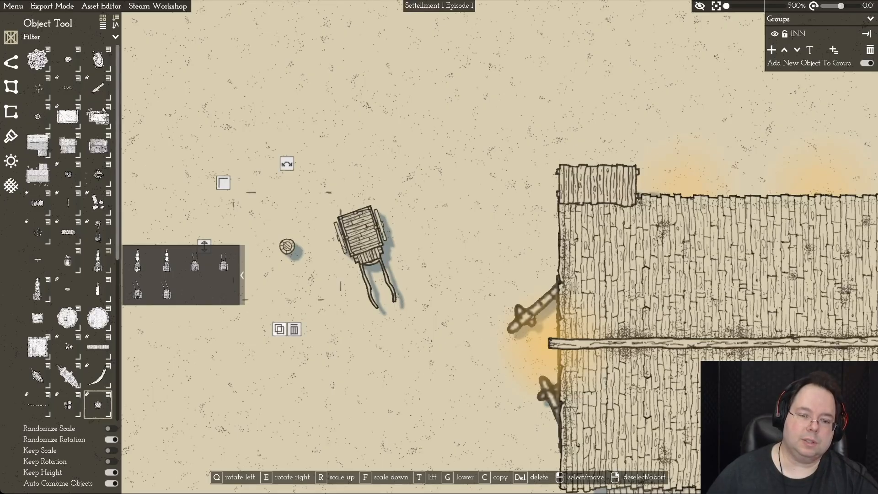
key(c)
click(287, 247)
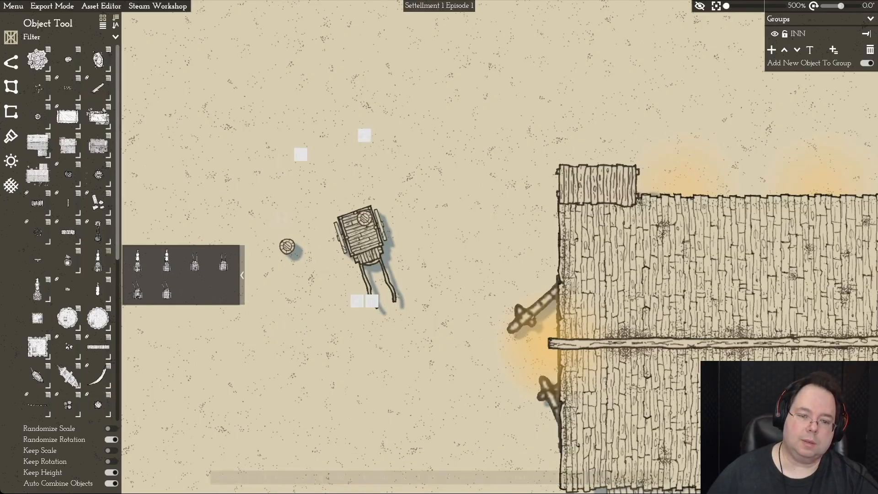
drag(287, 247, 325, 232)
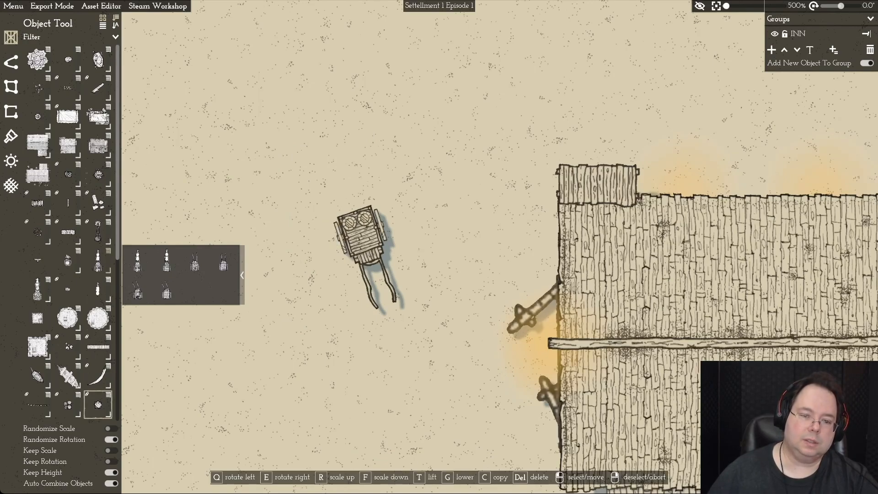
Step: Clear the barrels from the cart's bed and arrange three of them in a triangular cluster on the ground just west of the cart
drag(321, 225, 285, 239)
key(c)
click(316, 234)
drag(286, 238, 316, 233)
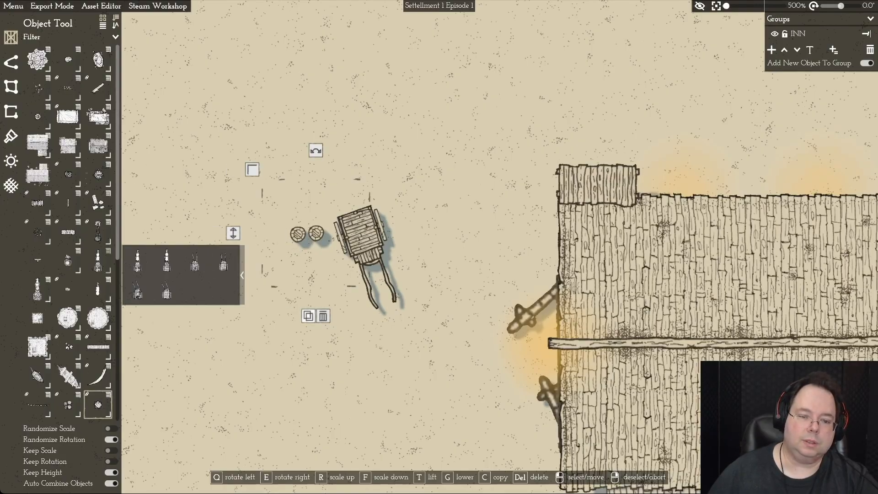
key(c)
click(307, 252)
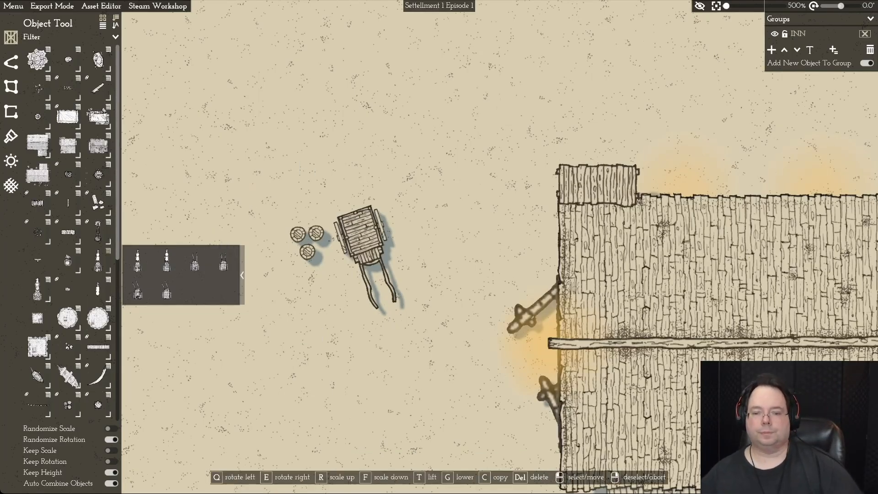
Step: Save the settlement map under its current file
key(a)
key(s)
key(s)
key(a)
key(s)
key(d)
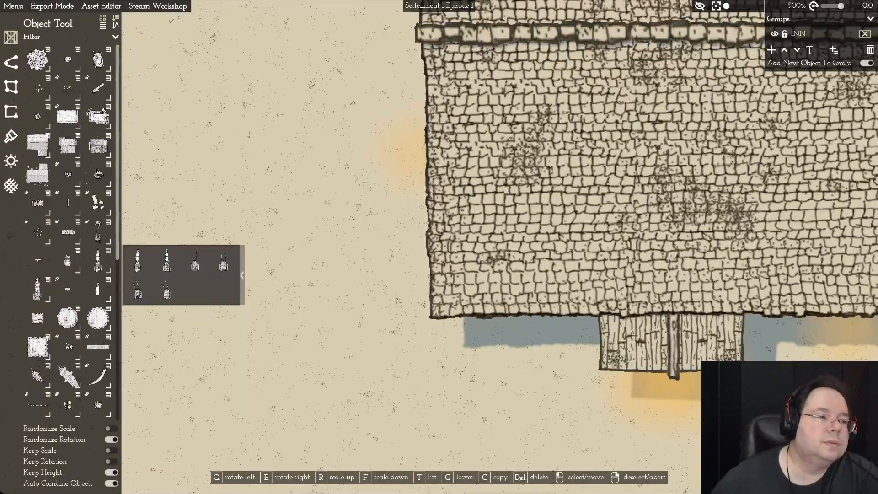
click(13, 6)
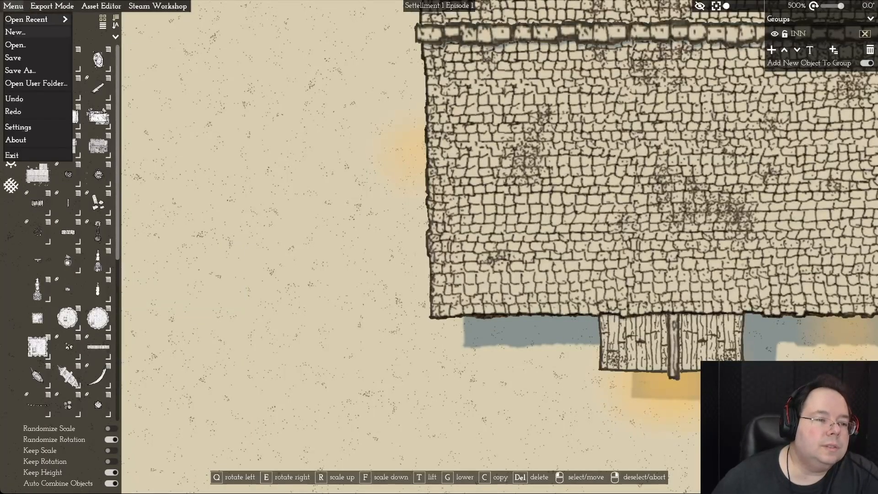
click(32, 59)
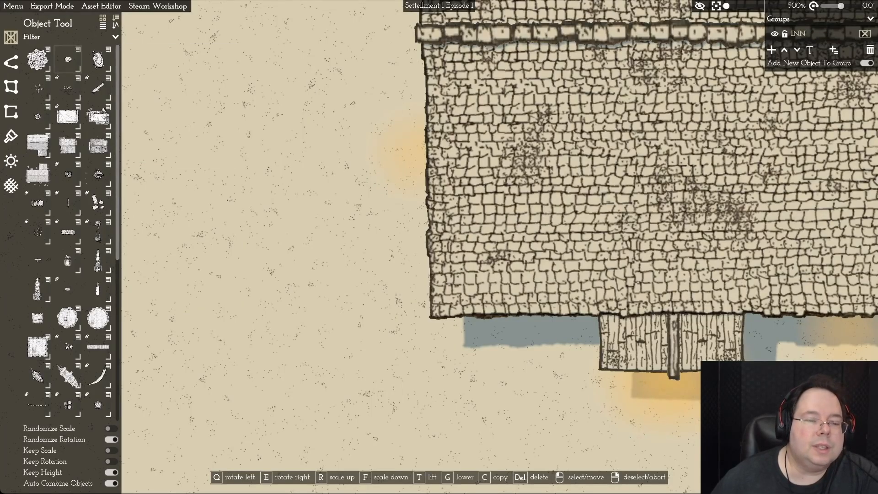
Step: Place three medium round bushes in a tight triangular cluster beside the southwest corner of the stone-roofed inn
click(108, 50)
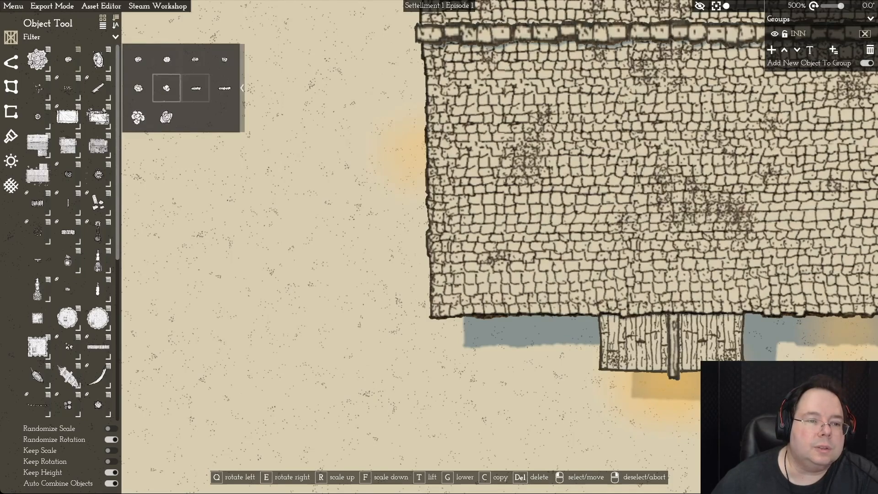
click(137, 117)
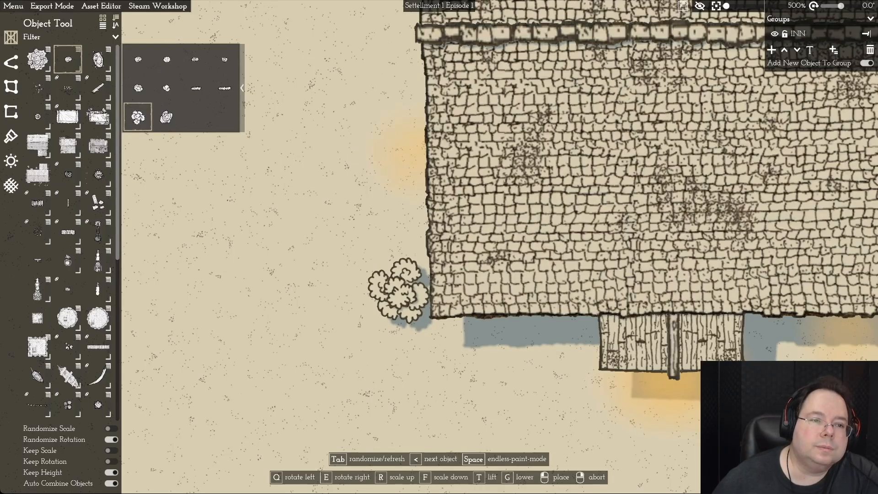
mouse_move(166, 60)
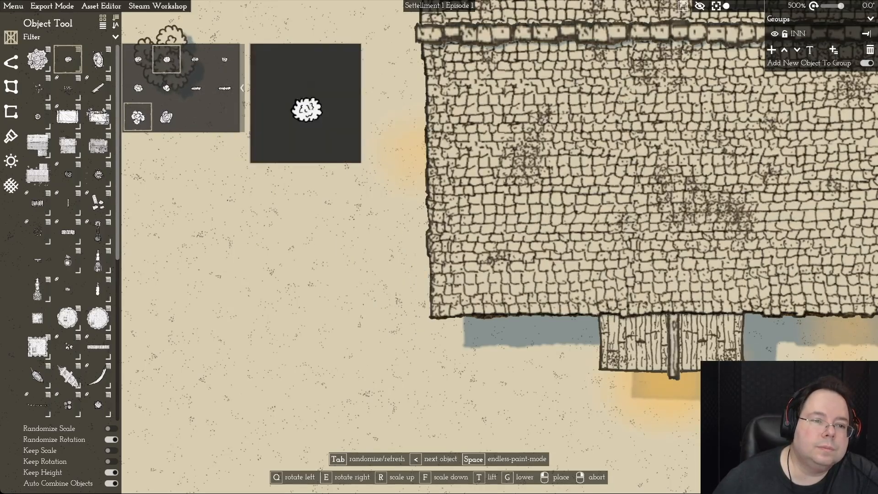
click(137, 88)
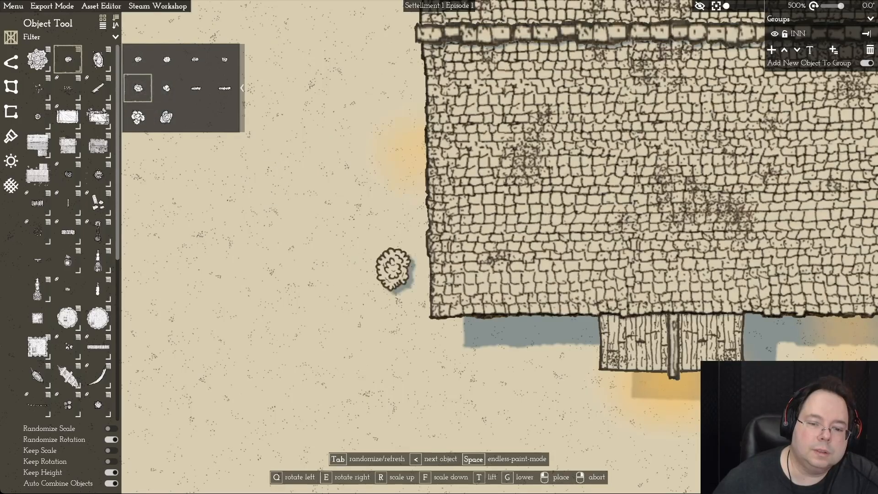
click(409, 293)
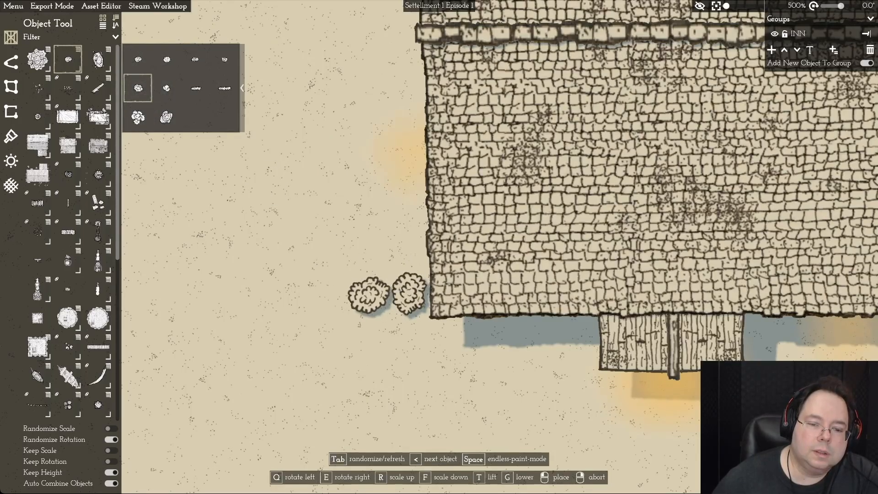
click(369, 297)
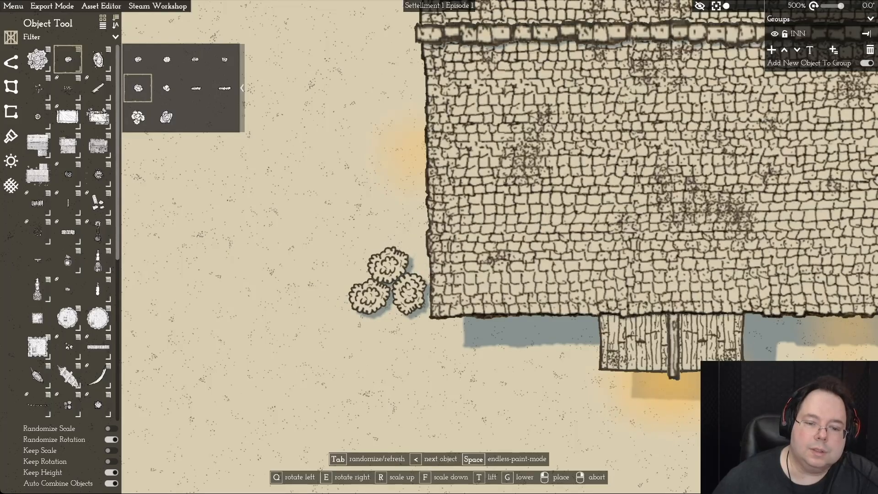
click(389, 265)
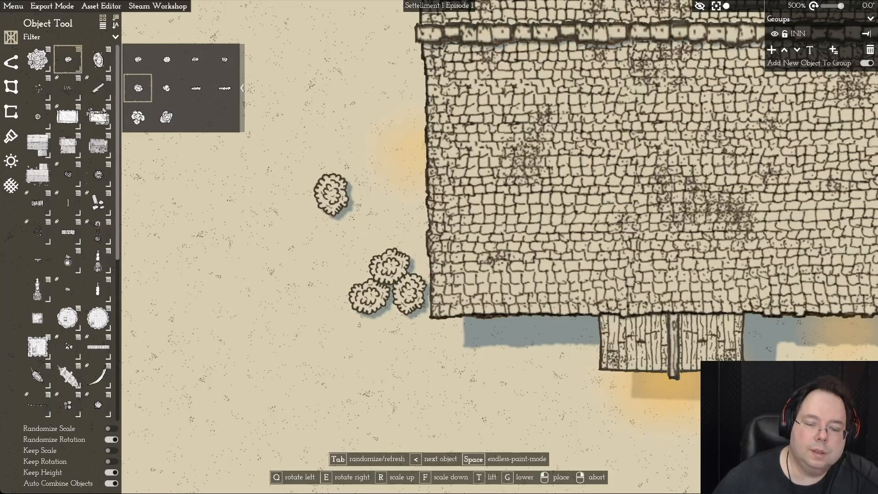
right_click(331, 195)
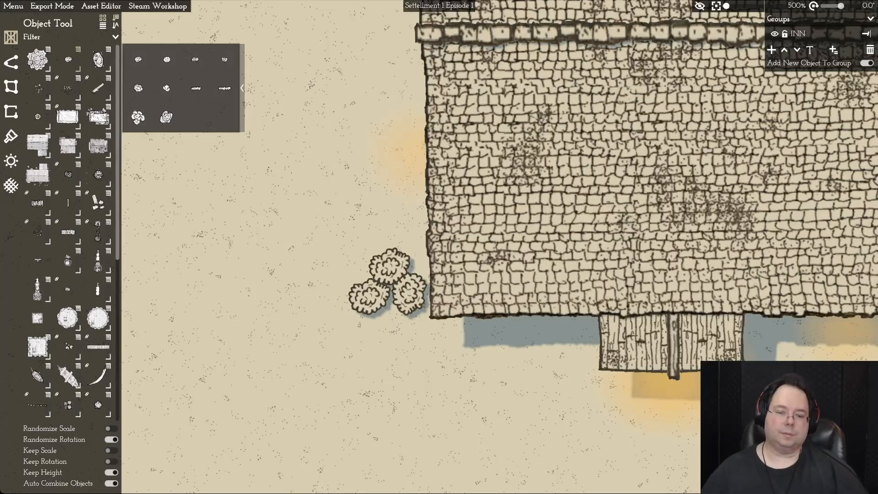
click(408, 292)
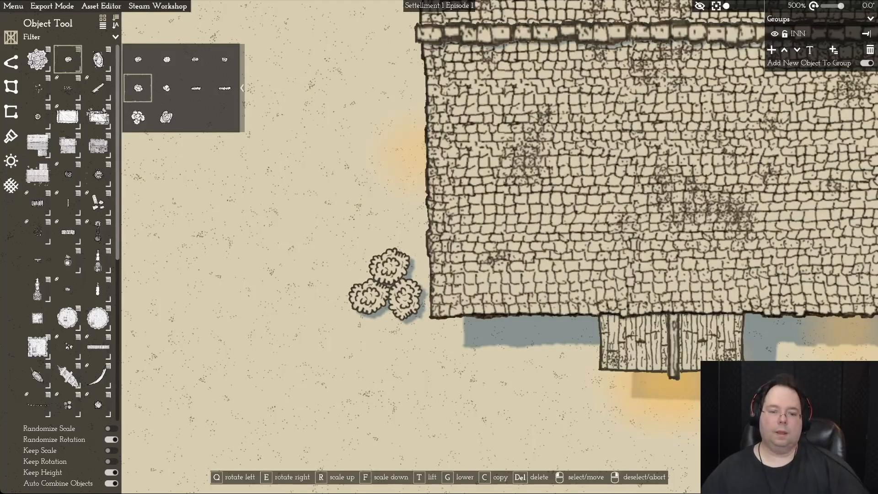
Step: Check the INN group by toggling its visibility and trying to move the stone-roofed building southeast, and undo the move
scroll(440, 246, down, 10)
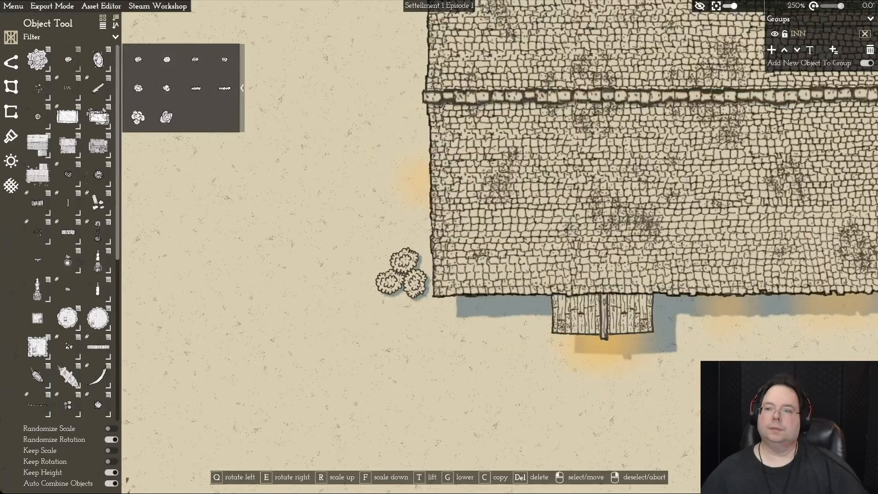
key(d)
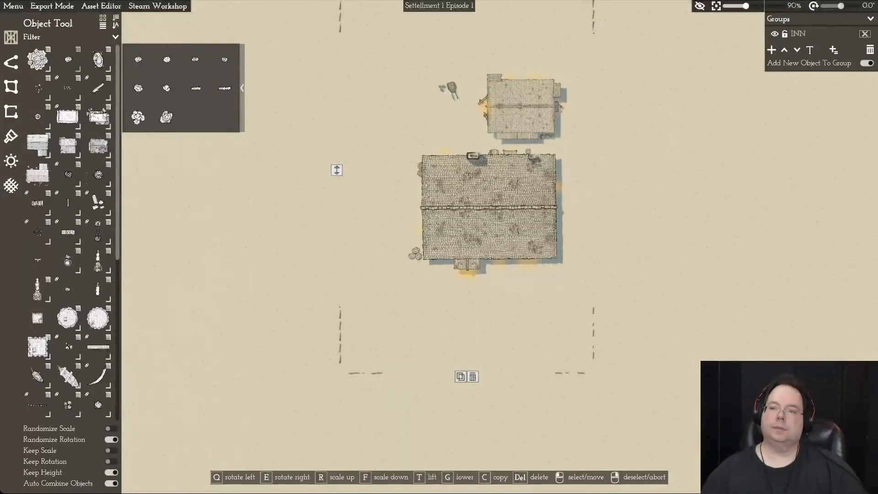
key(w)
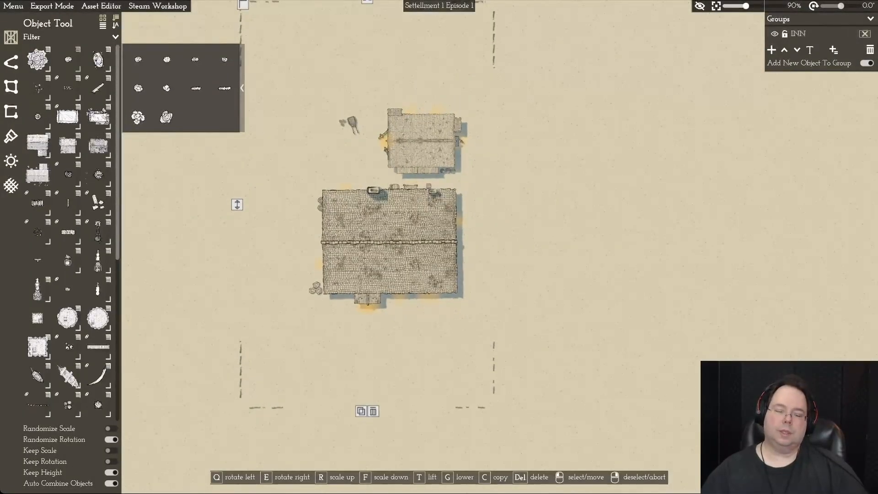
click(775, 34)
click(775, 33)
key(w)
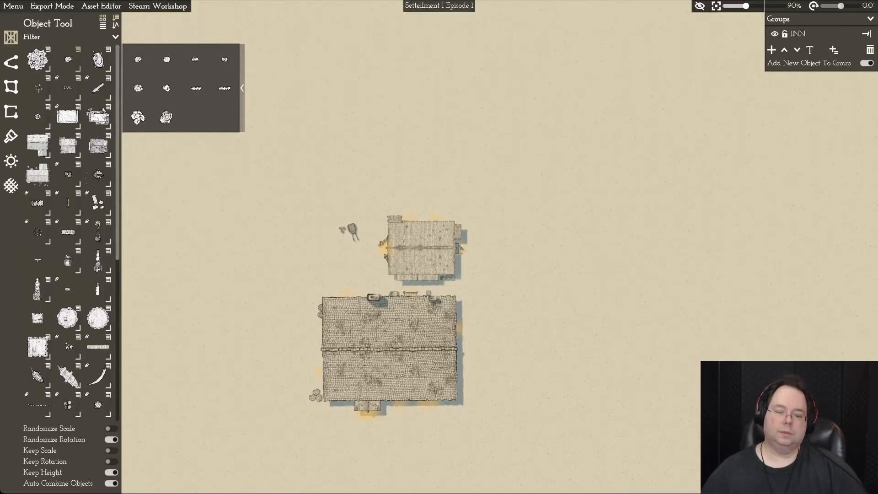
drag(390, 350, 471, 423)
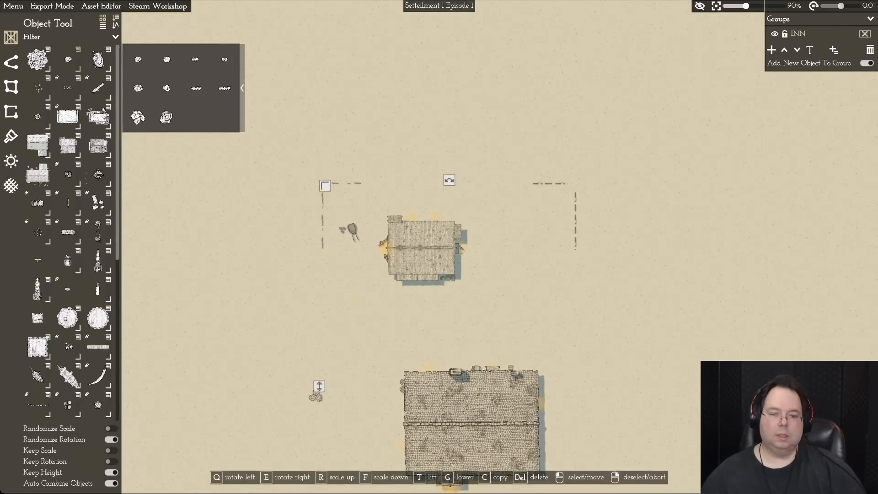
key(ctrl+z)
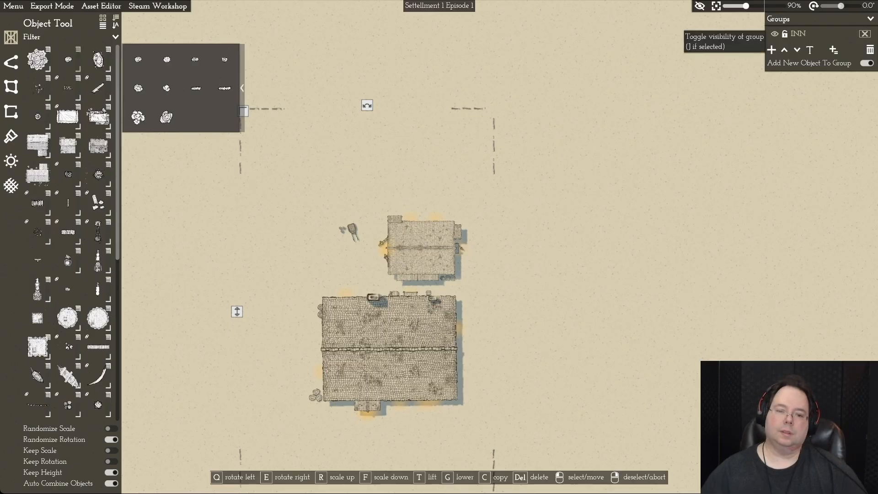
Step: Hide the INN group, assign the horse cart, the barrels and the three bushes to it, and show the group again
click(775, 33)
drag(327, 210, 371, 251)
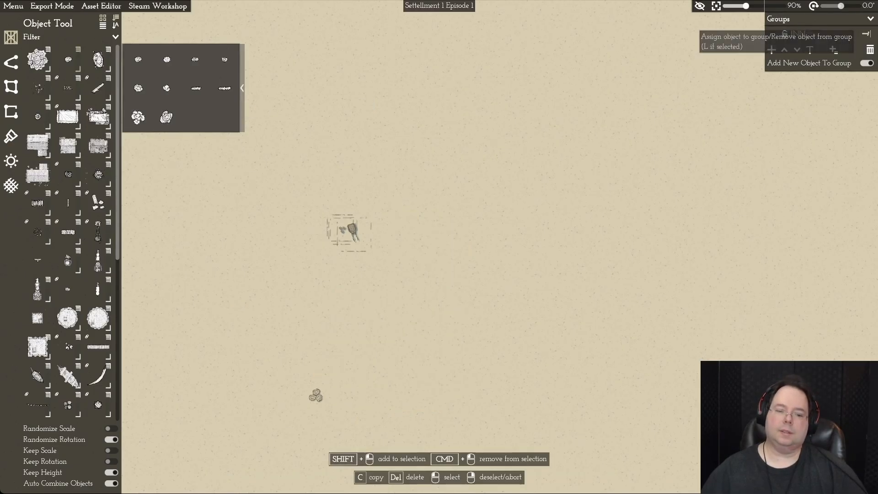
click(866, 33)
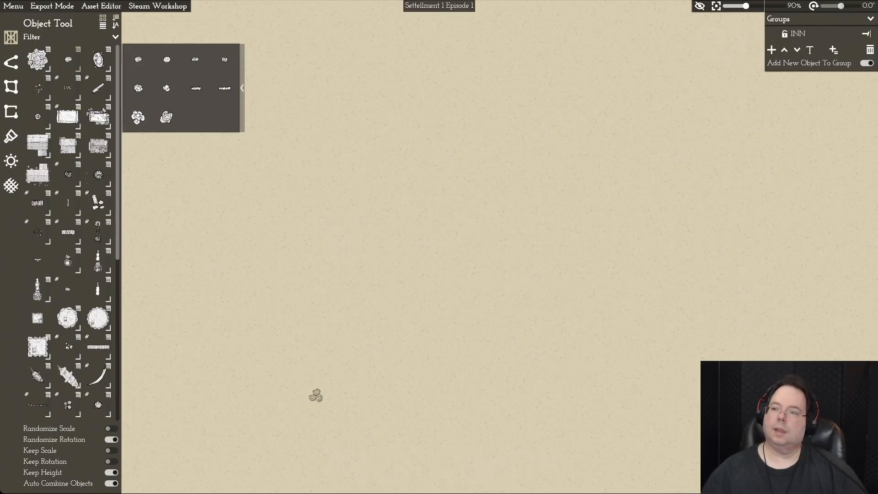
drag(267, 372, 353, 434)
click(866, 34)
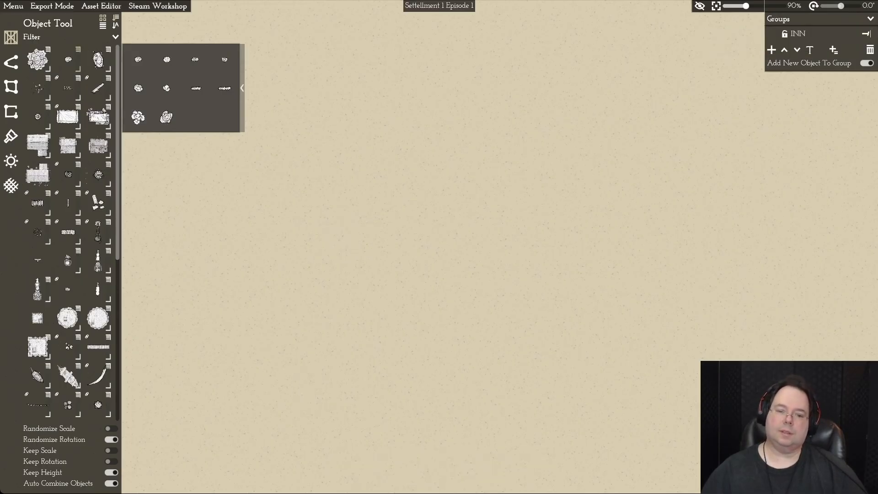
click(774, 34)
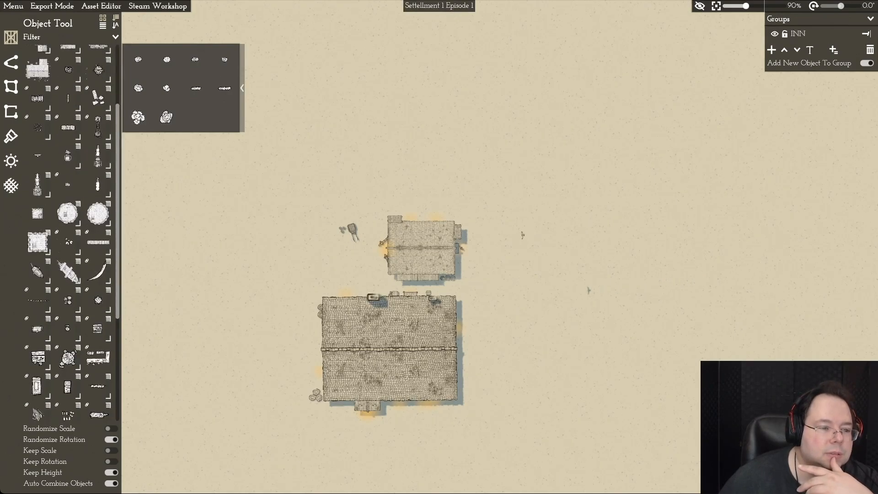
scroll(69, 233, down, 5)
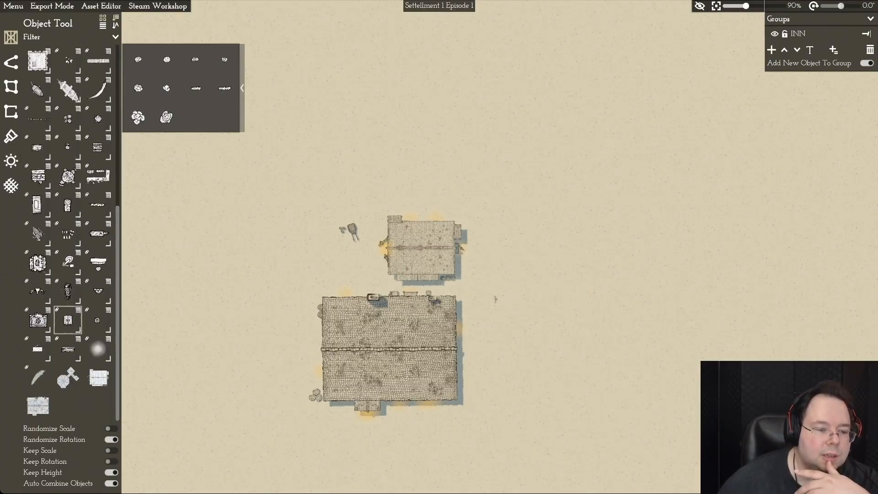
mouse_move(67, 320)
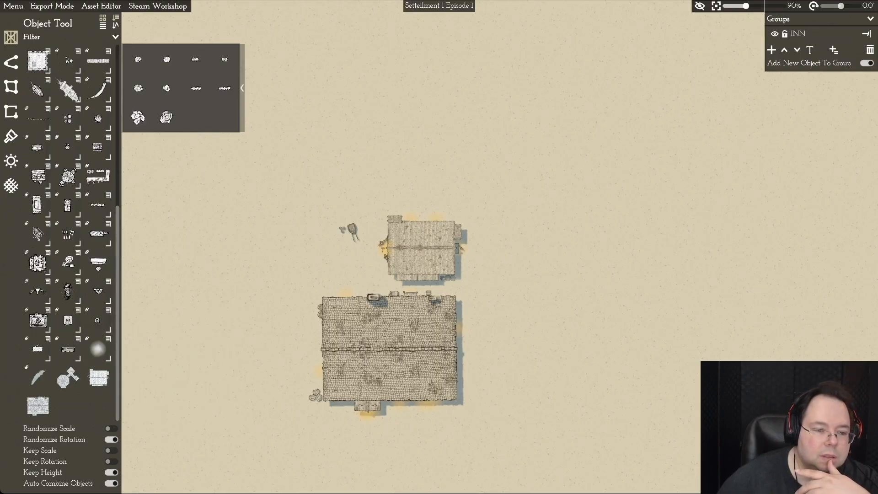
mouse_move(98, 378)
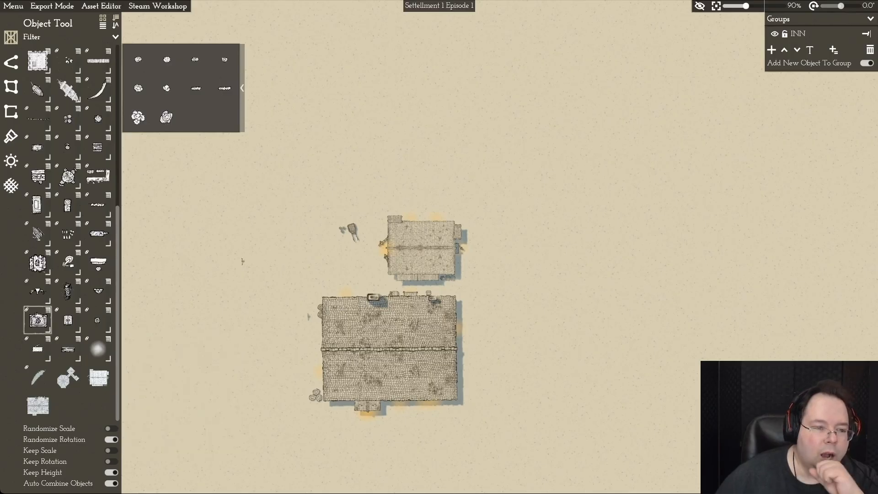
mouse_move(38, 320)
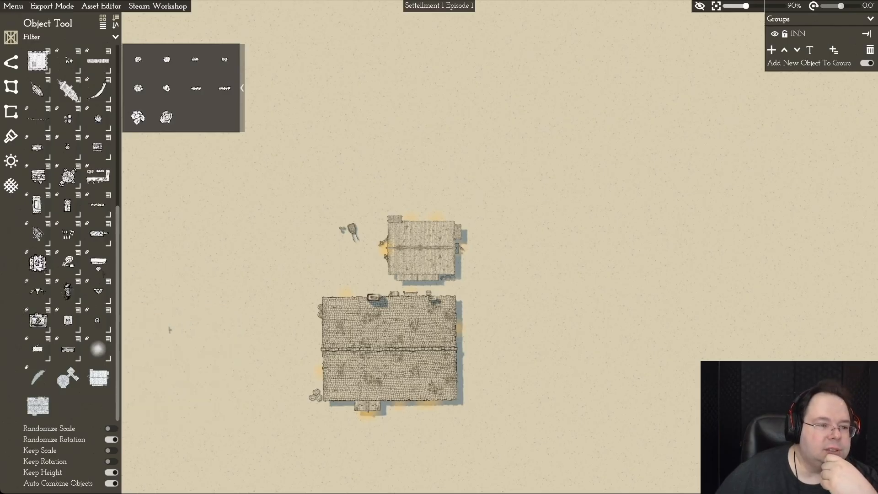
Step: Browse the object library, including the Chimney and Framework variants, for a small structure to place near the inn
scroll(69, 274, up, 5)
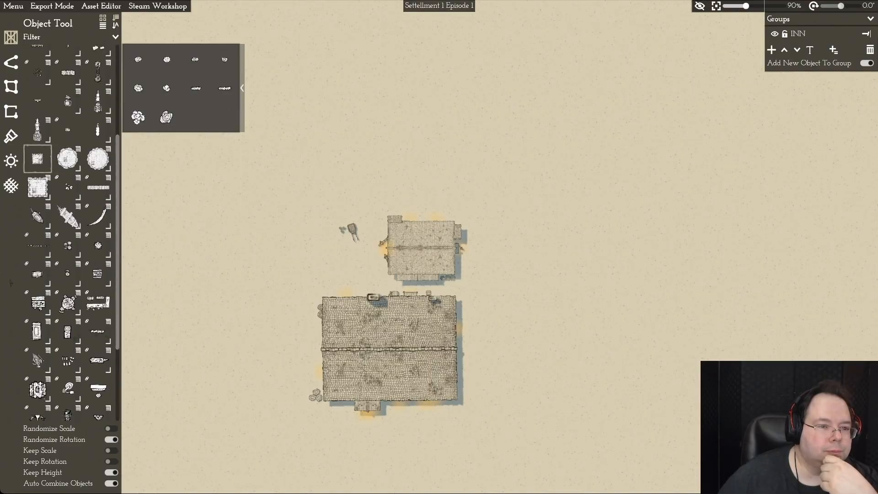
mouse_move(37, 158)
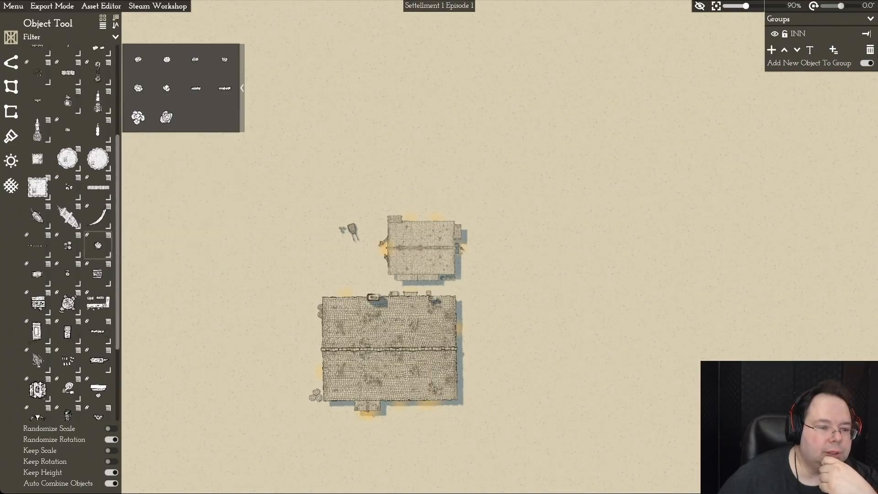
mouse_move(37, 274)
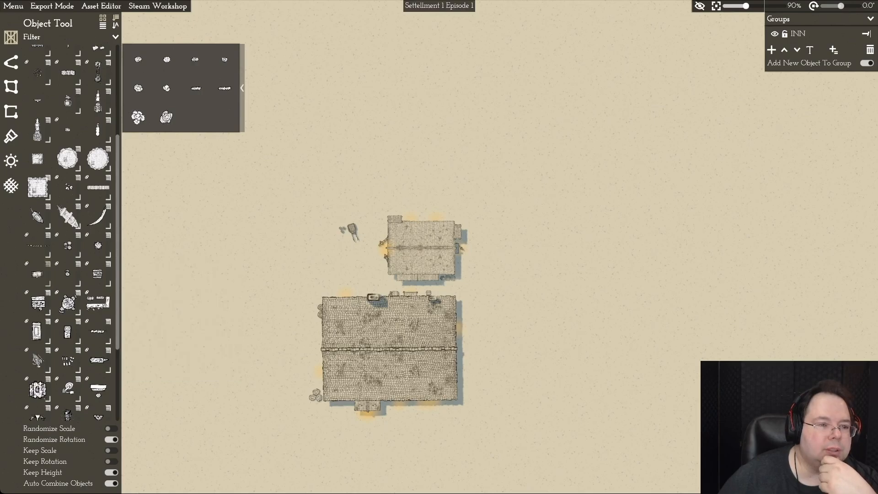
scroll(69, 274, up, 5)
scroll(69, 274, up, 2)
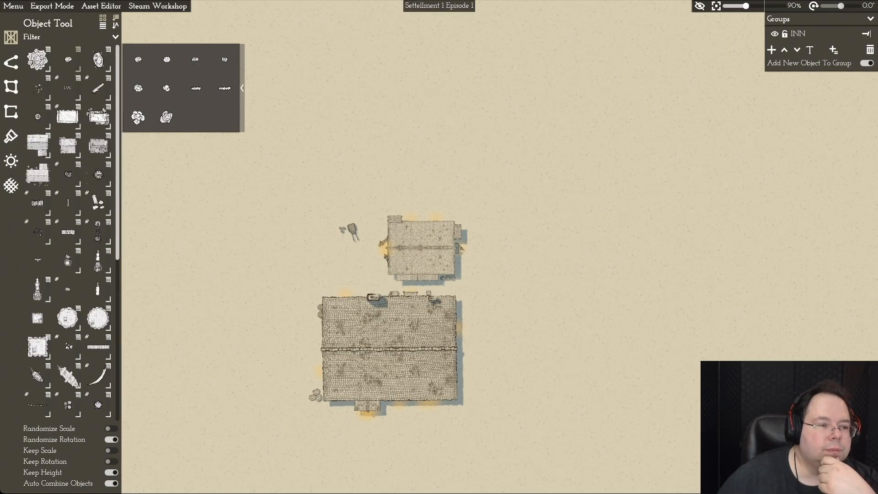
mouse_move(68, 174)
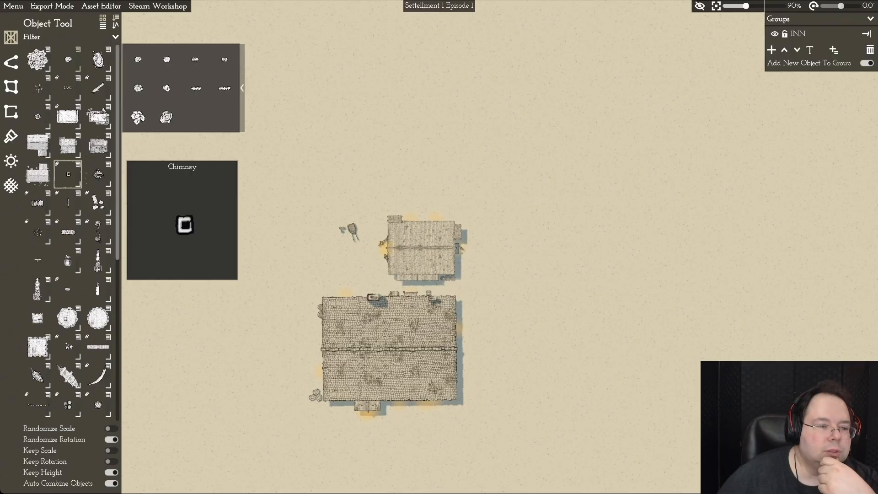
mouse_move(98, 203)
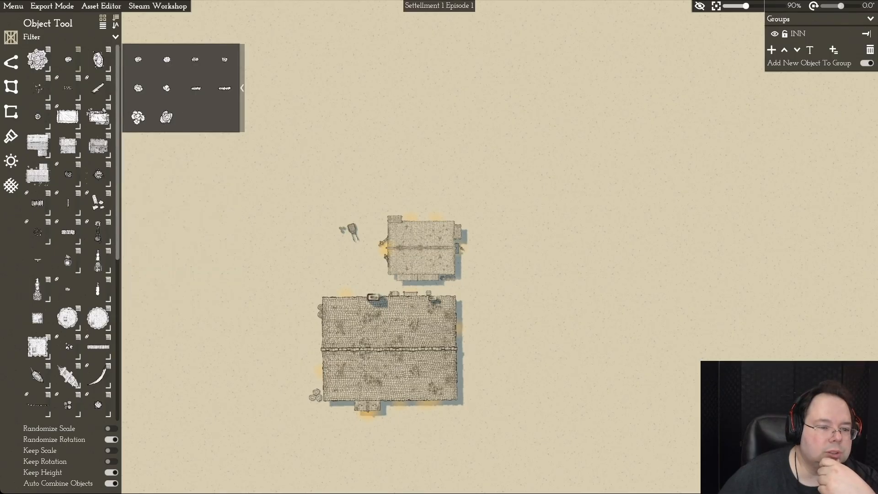
mouse_move(68, 232)
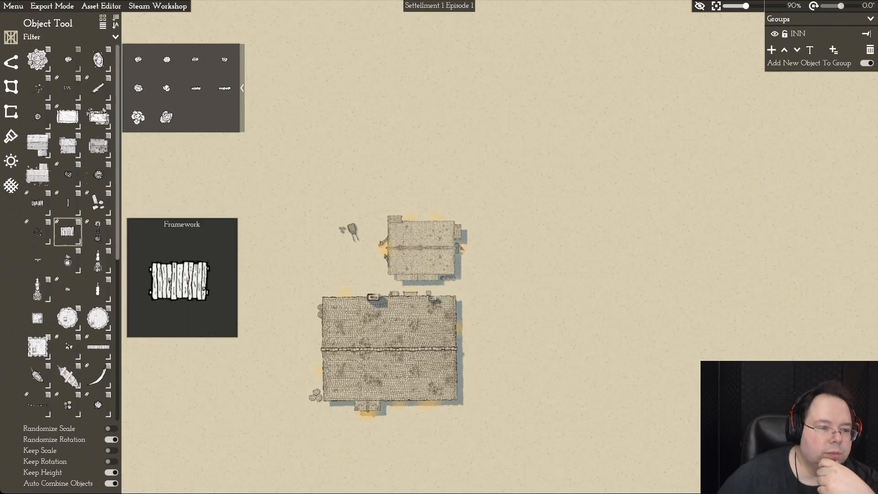
click(78, 222)
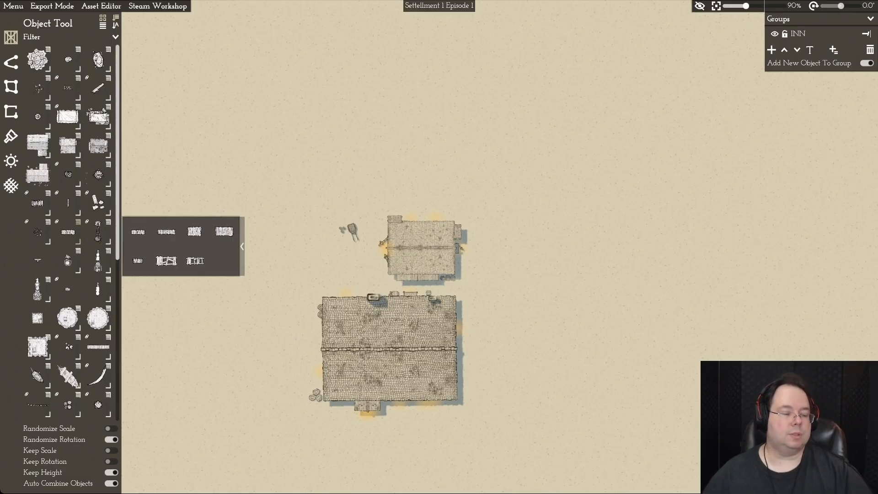
mouse_move(97, 146)
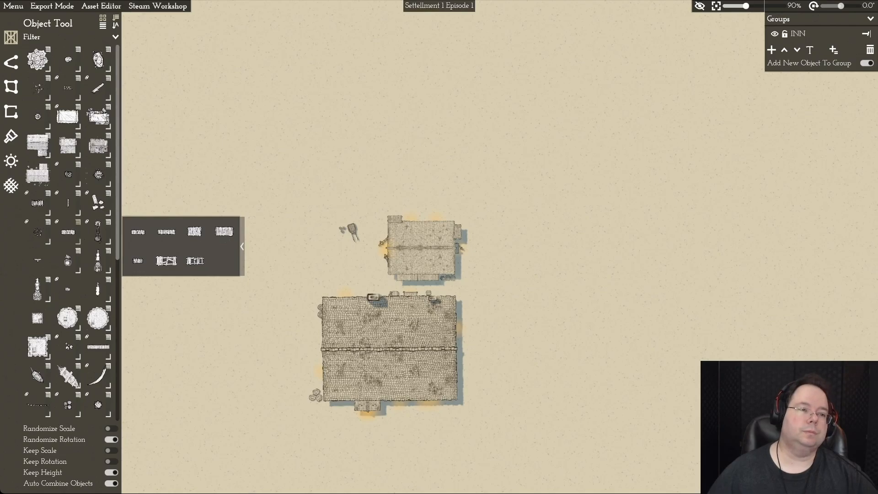
Step: Switch to the Object Editor and start a new blank custom object
click(101, 6)
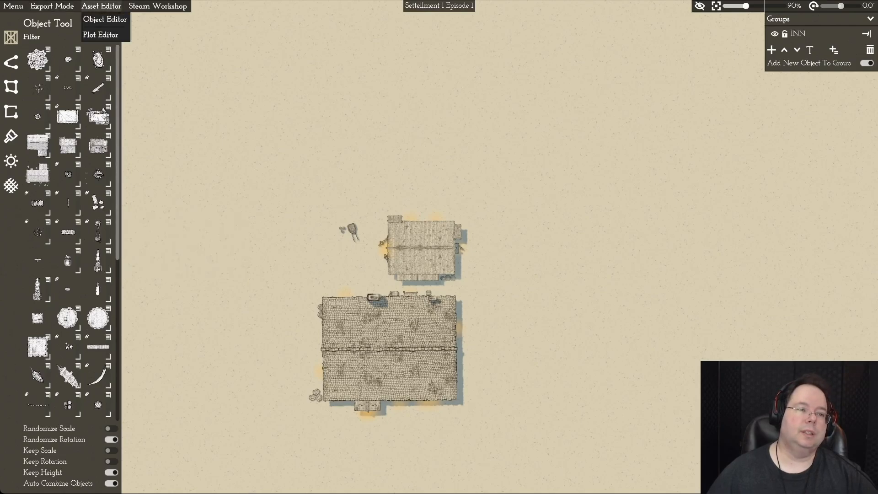
click(105, 19)
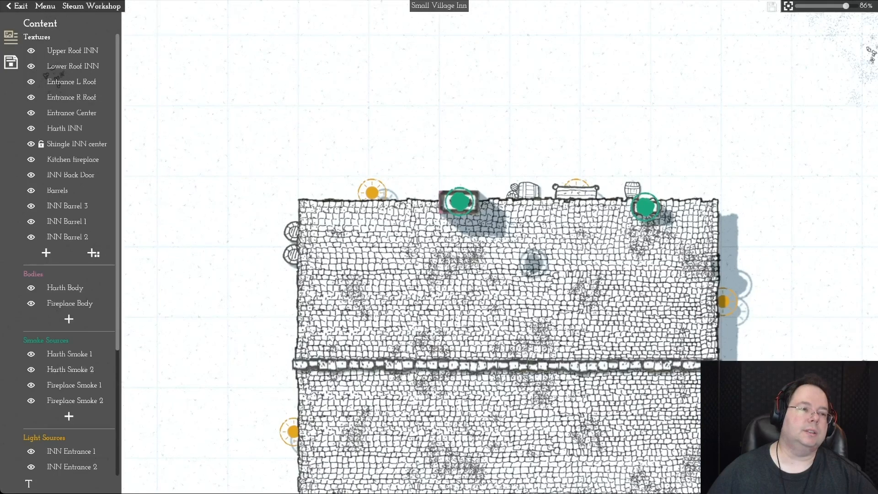
click(45, 6)
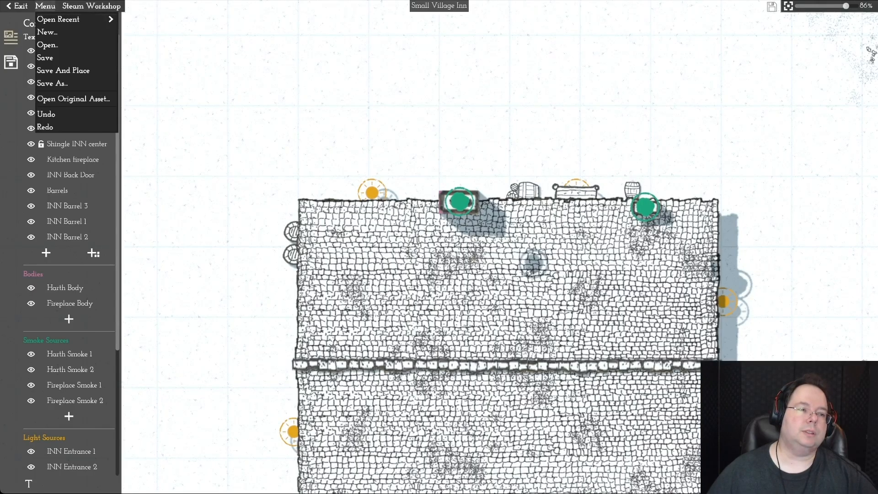
click(42, 31)
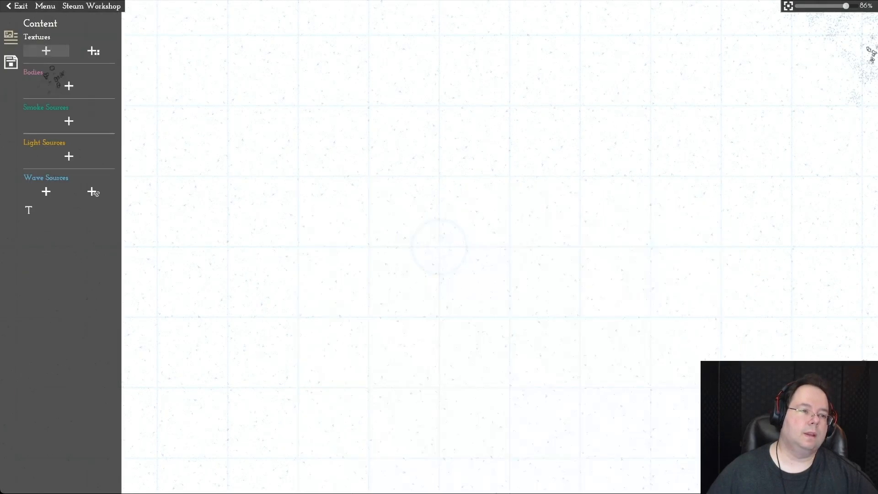
Step: Name the new object Out House and tag it as Building
click(11, 61)
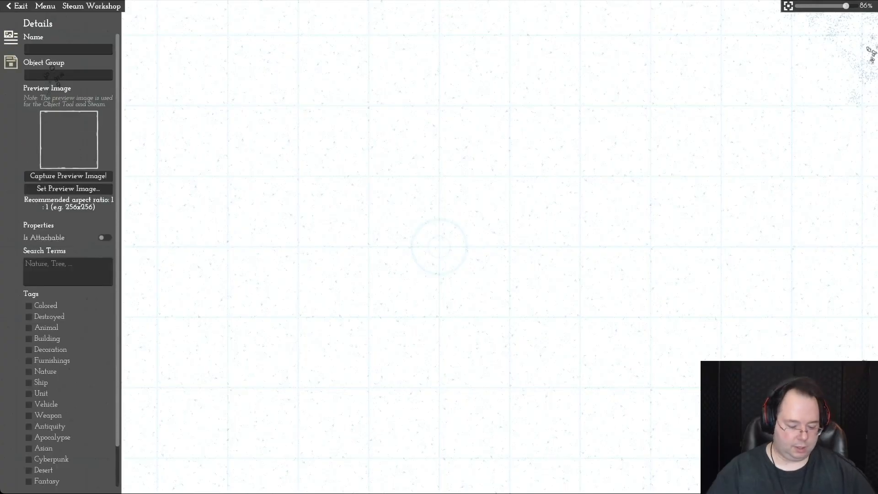
click(68, 49)
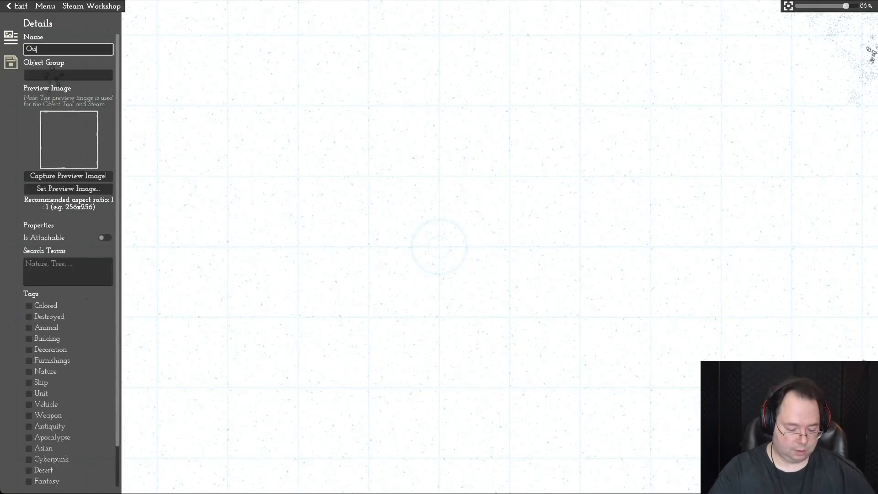
text(Out House)
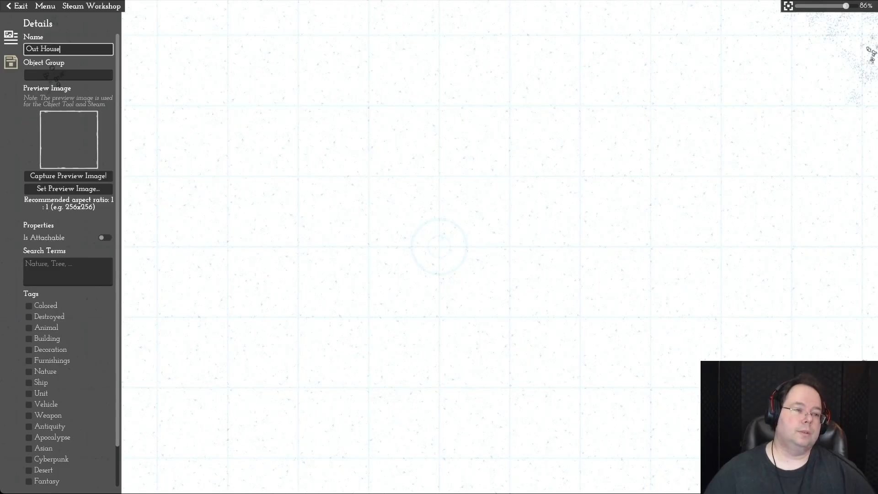
click(69, 75)
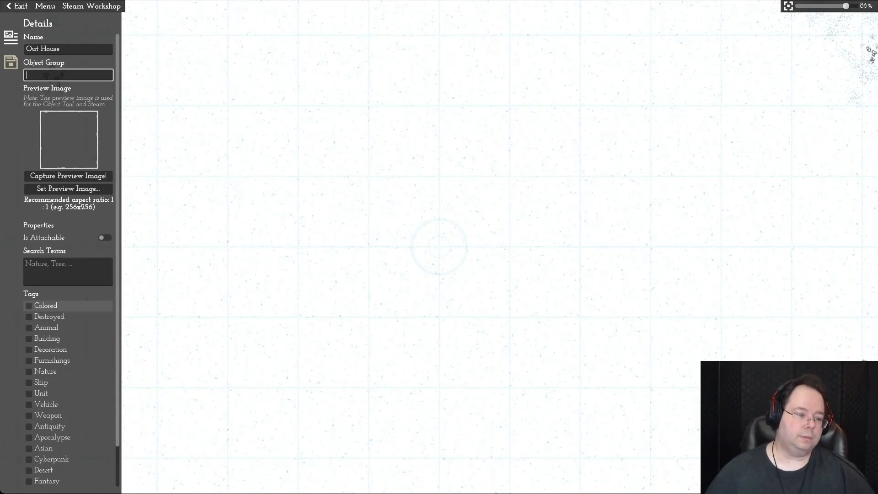
click(28, 338)
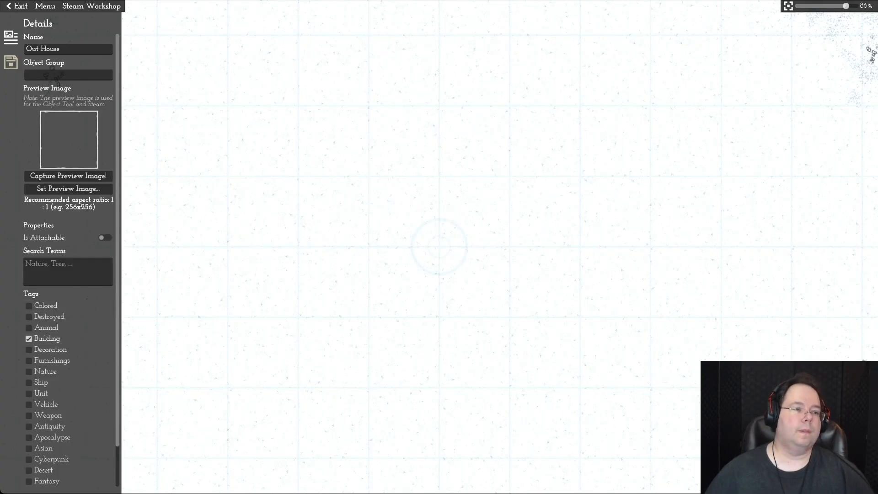
click(45, 6)
click(45, 6)
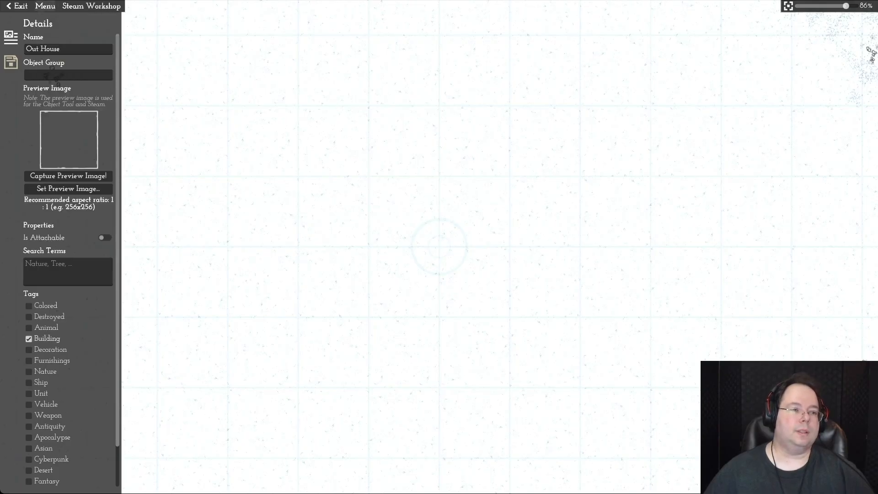
Step: Open the original texture library for the Out House's content and look through page 1 for textures suited to a small wooden building
click(11, 62)
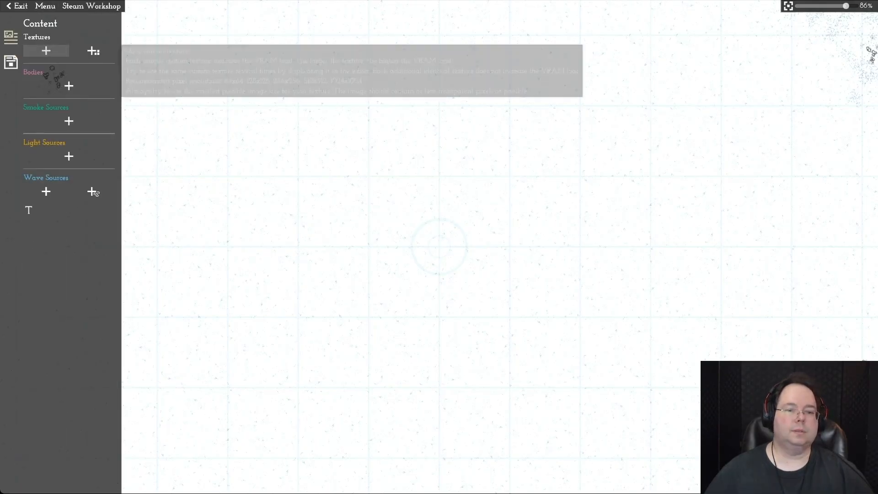
click(94, 51)
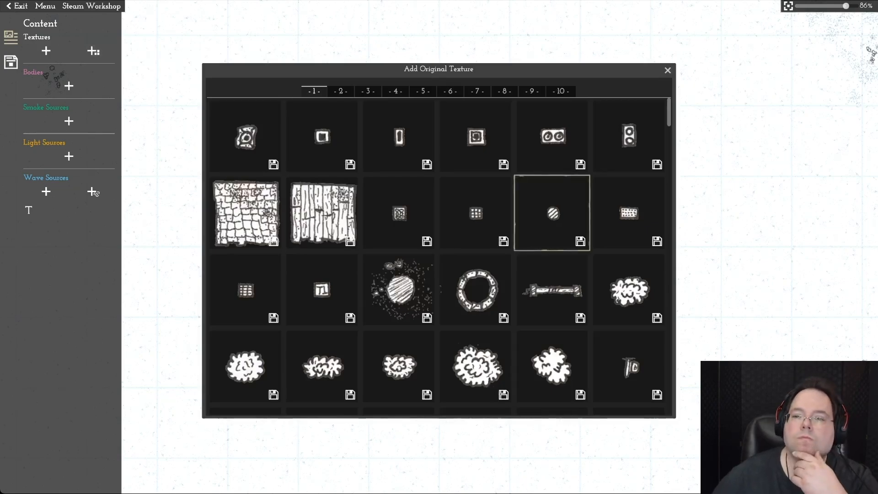
scroll(439, 256, down, 5)
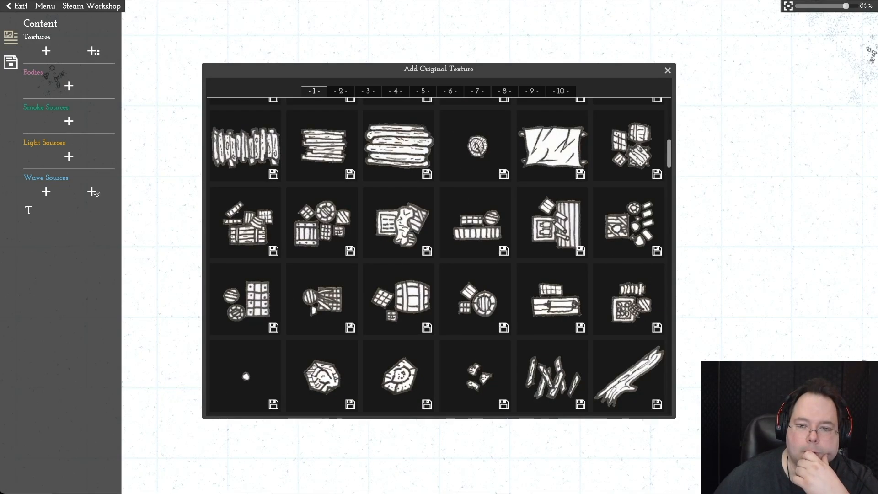
scroll(435, 256, down, 2)
scroll(455, 412, down, 6)
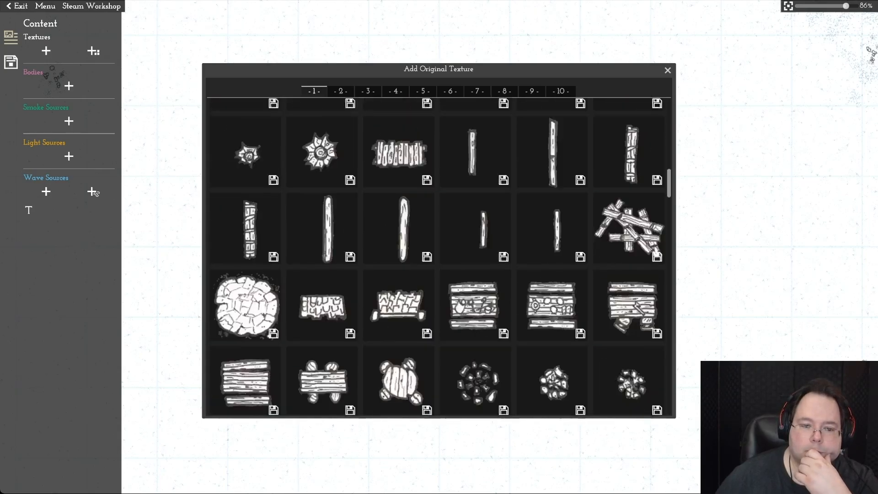
scroll(455, 413, down, 10)
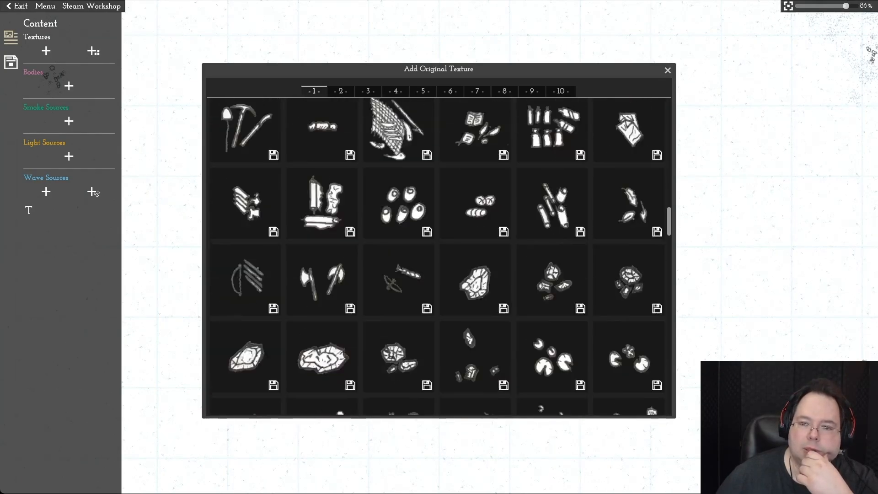
scroll(441, 256, down, 8)
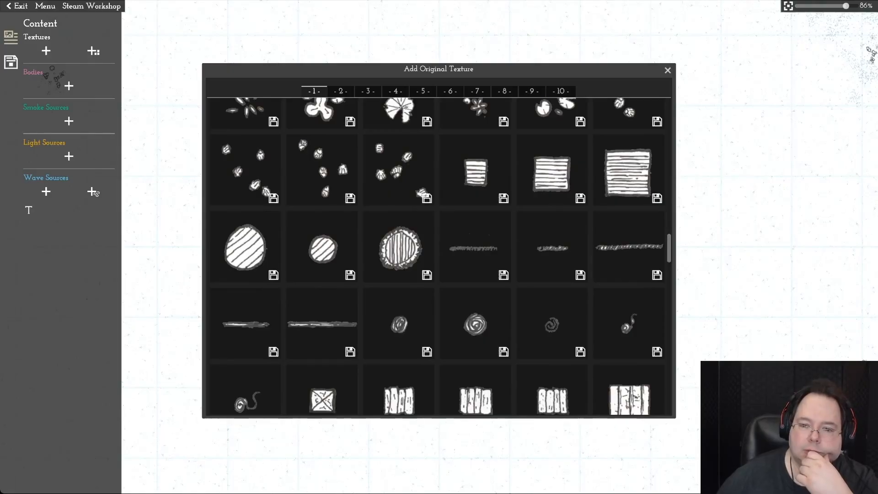
mouse_move(621, 188)
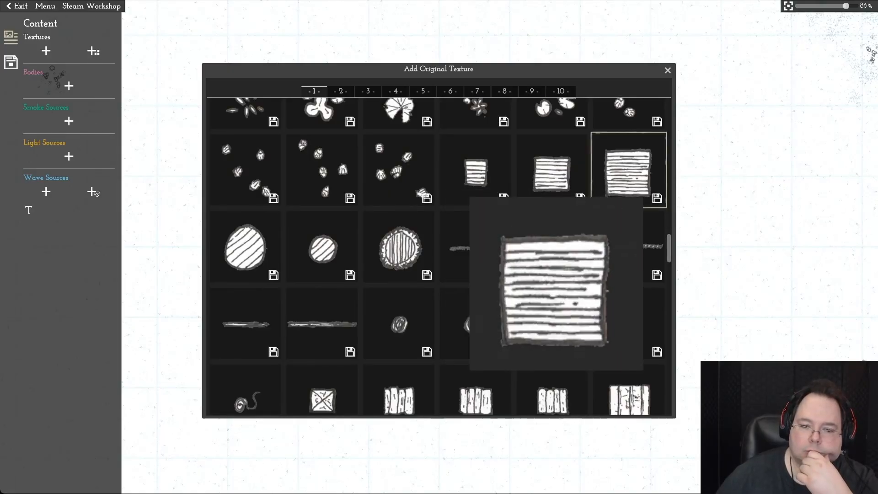
scroll(439, 256, down, 5)
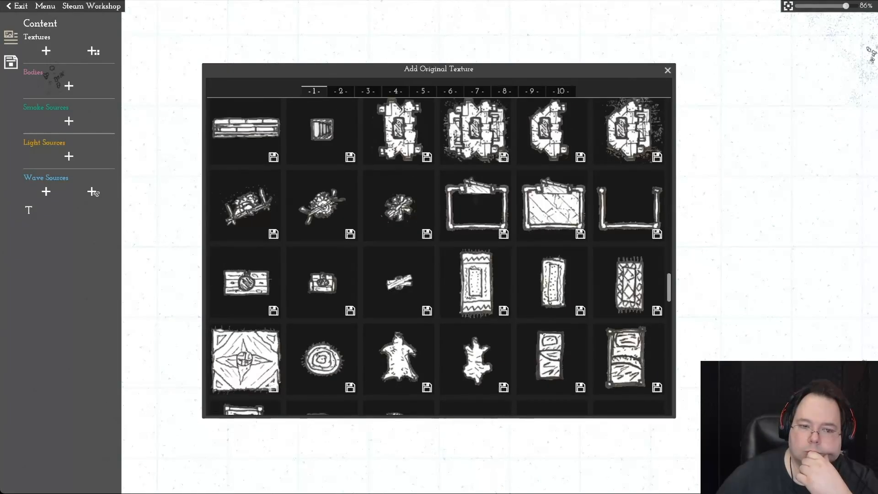
scroll(439, 256, up, 5)
scroll(439, 256, down, 15)
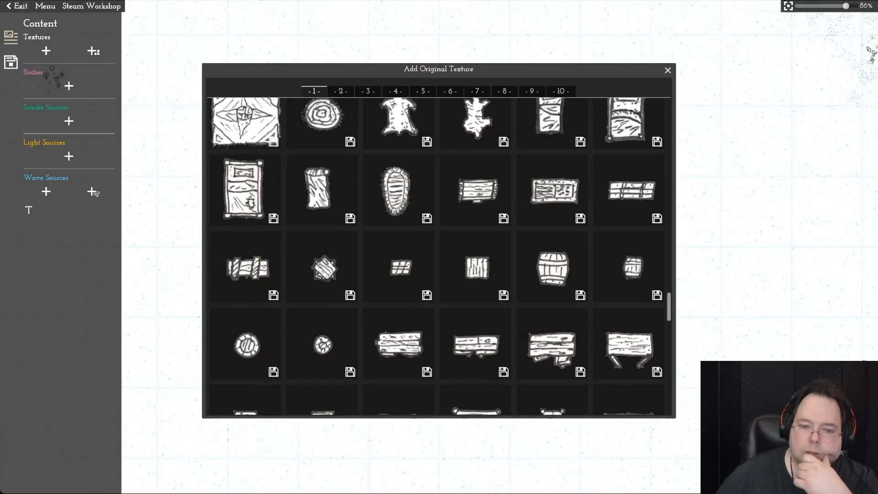
scroll(439, 256, down, 5)
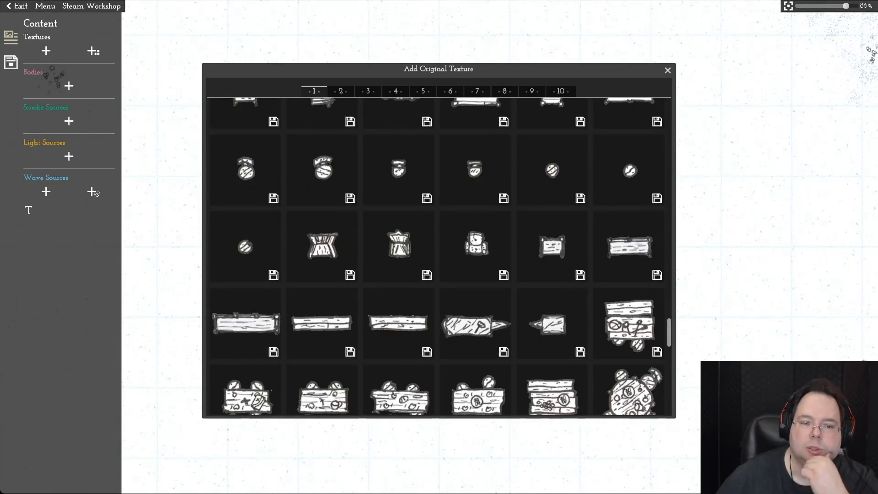
scroll(439, 256, up, 3)
scroll(439, 256, down, 5)
scroll(439, 256, down, 10)
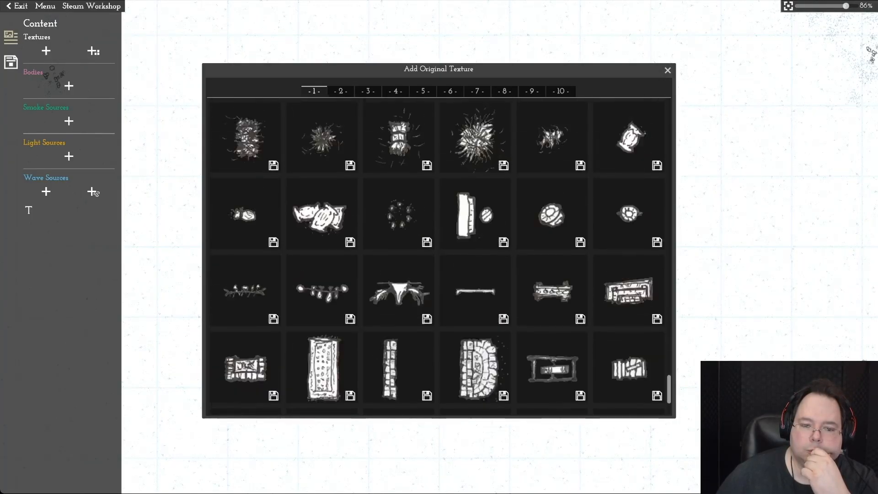
scroll(439, 256, down, 3)
Step: Go back through page 1 of the original textures to its beginning, checking the plank, crate and table pieces for usable parts
scroll(439, 256, up, 8)
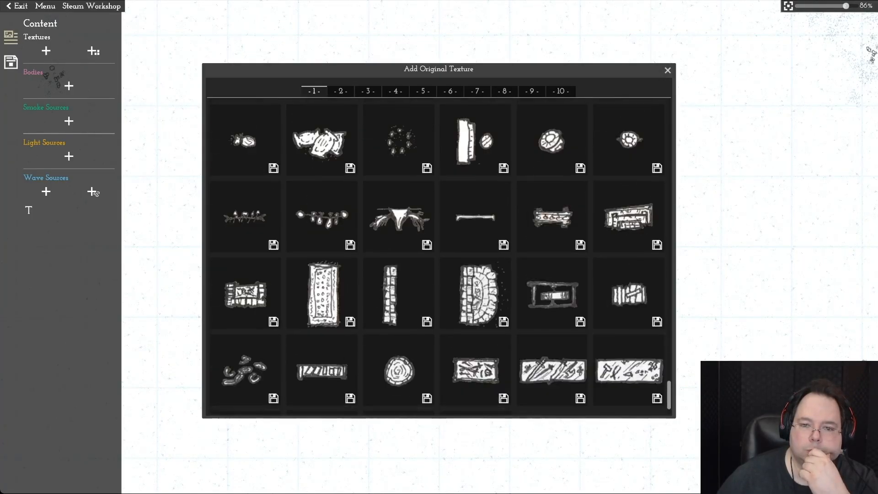
scroll(629, 349, up, 3)
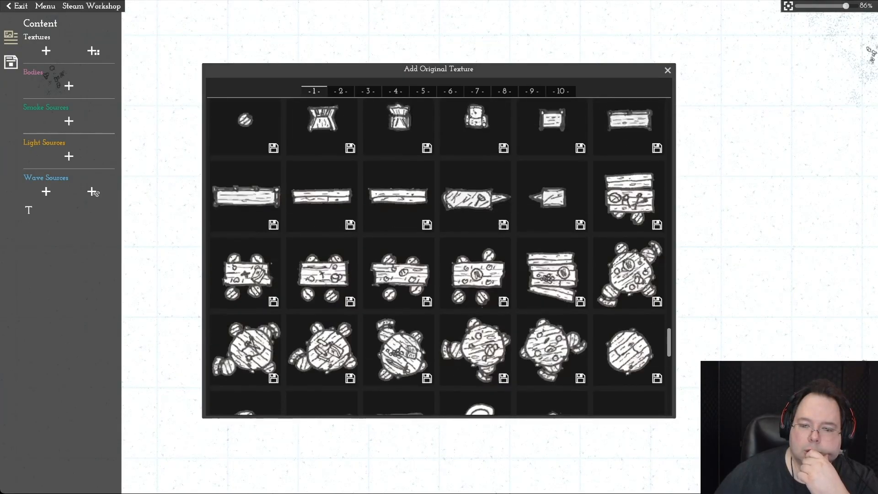
mouse_move(629, 350)
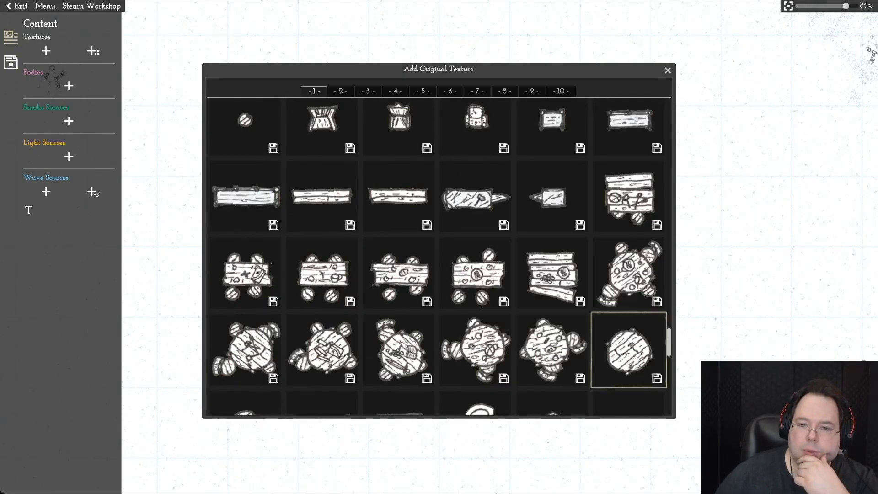
scroll(439, 256, up, 3)
scroll(439, 256, up, 2)
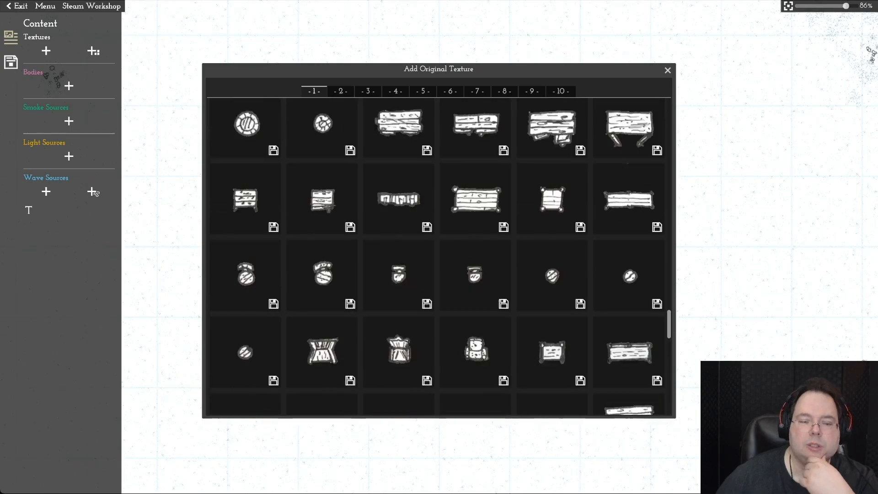
scroll(629, 292, up, 3)
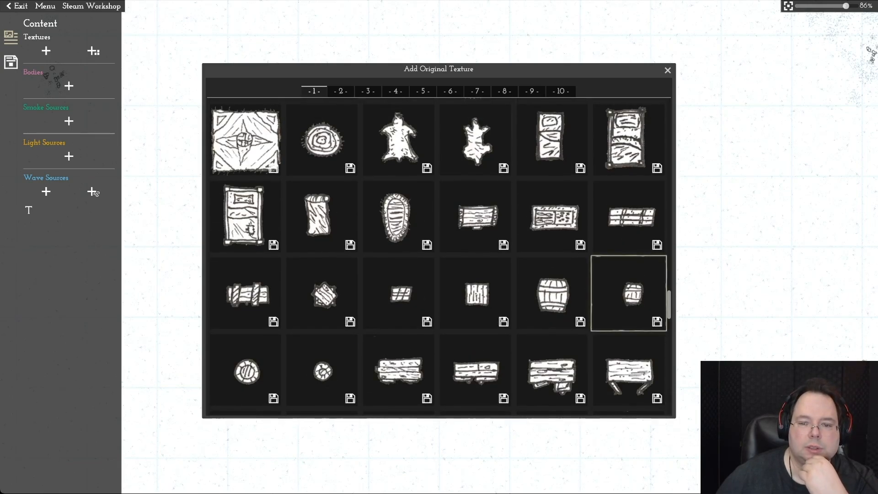
scroll(629, 293, up, 1)
scroll(629, 292, up, 6)
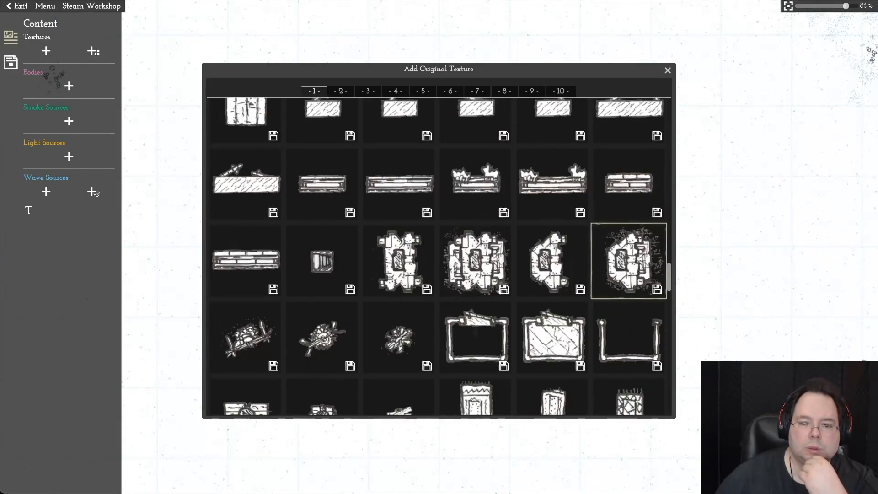
scroll(629, 293, up, 2)
scroll(629, 293, up, 1)
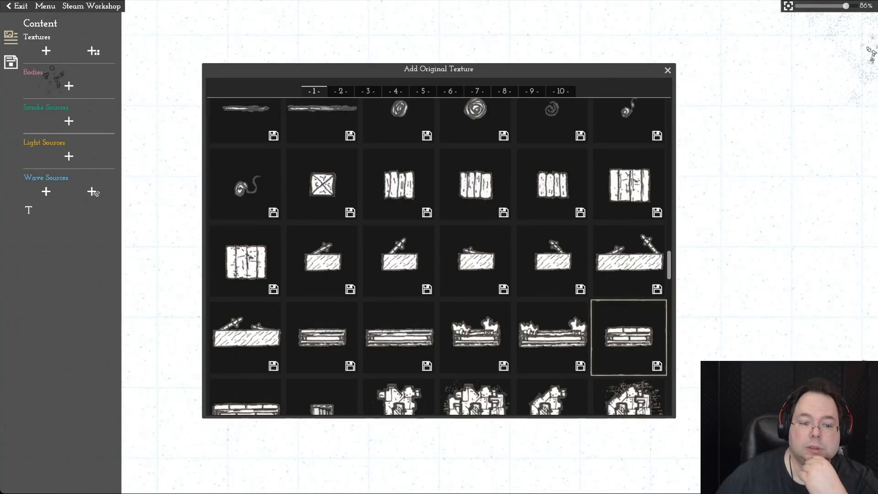
scroll(628, 316, up, 1)
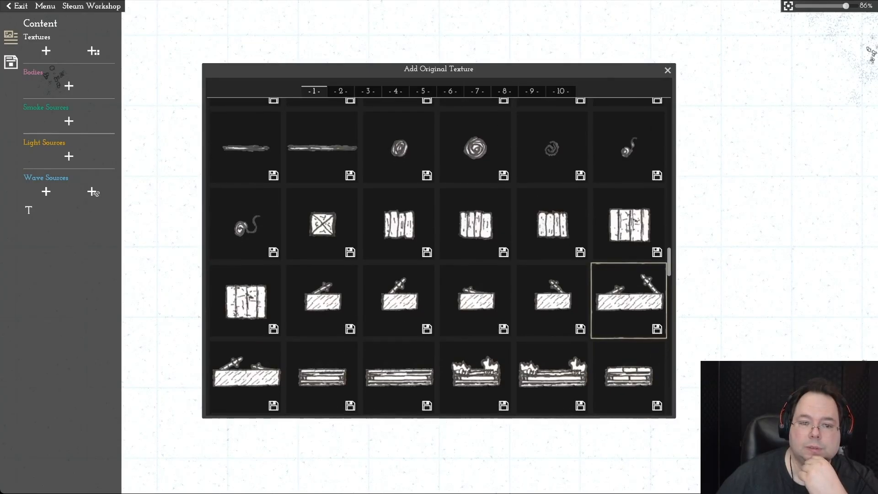
scroll(629, 293, up, 8)
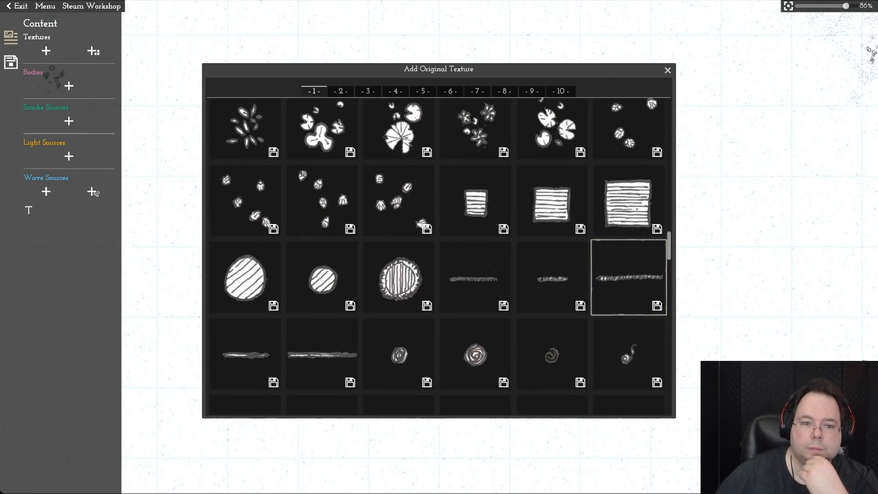
scroll(629, 238, up, 7)
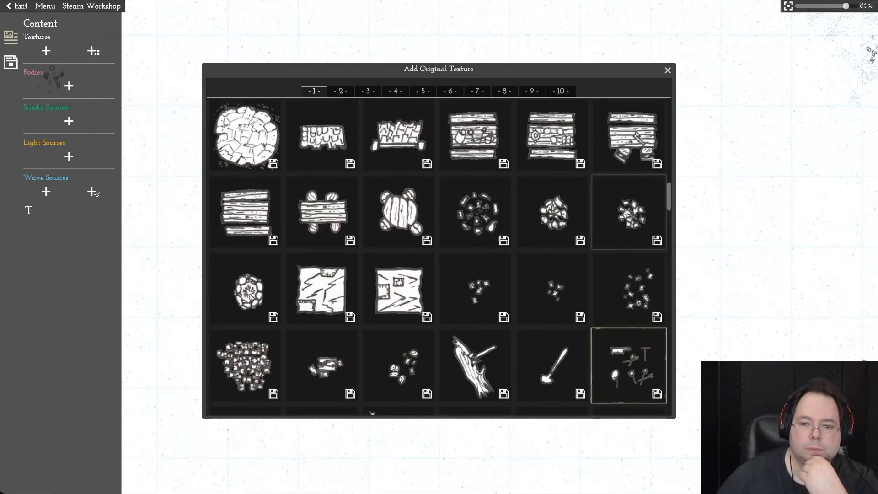
scroll(629, 211, up, 6)
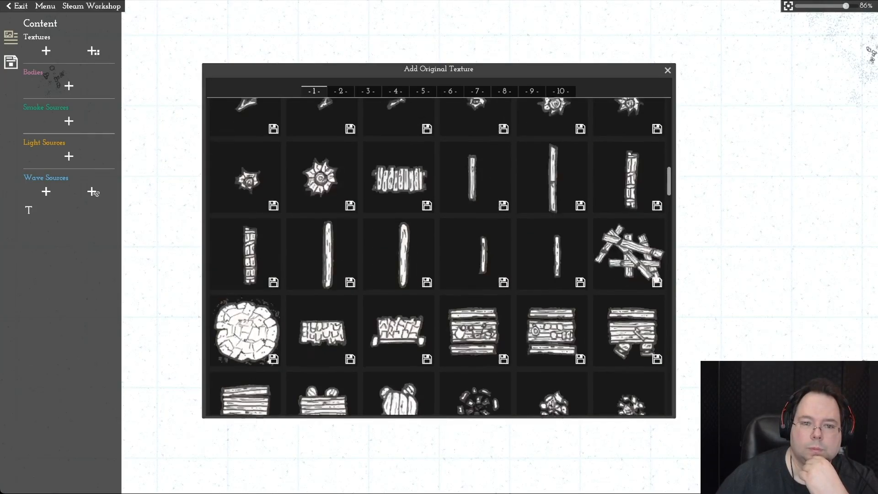
scroll(629, 211, up, 3)
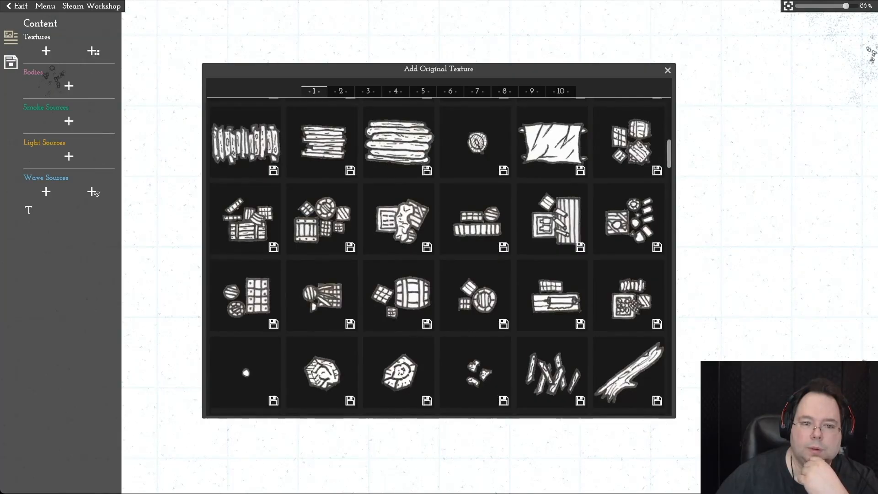
scroll(629, 212, up, 5)
scroll(629, 212, down, 2)
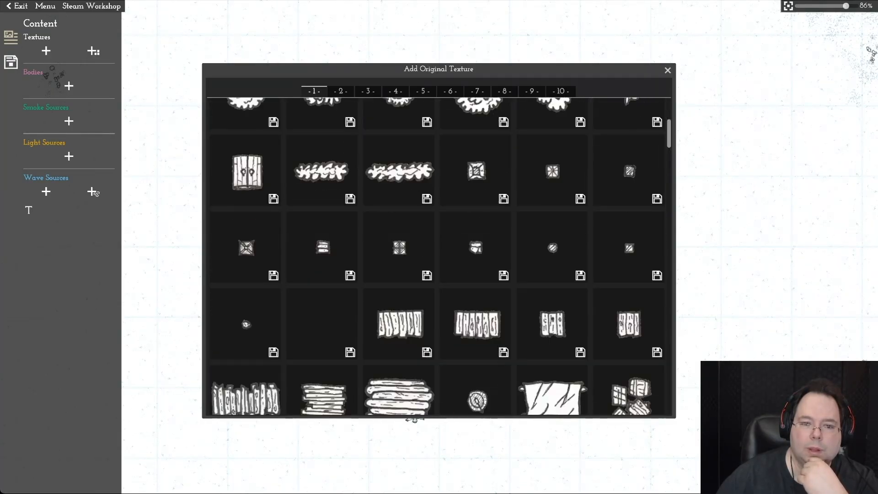
scroll(628, 137, up, 5)
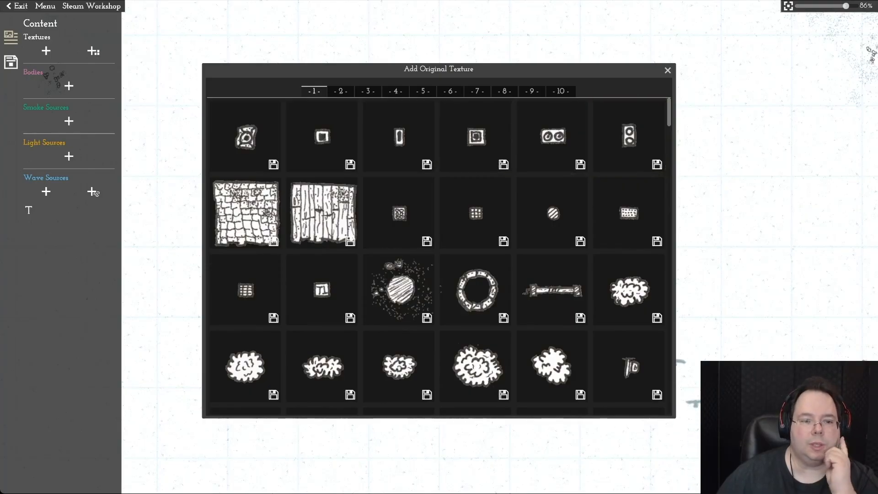
Step: Move the texture library window aside and examine pages 2 and 3 for wooden floor, wall and roof textures
drag(398, 70, 329, 124)
click(271, 145)
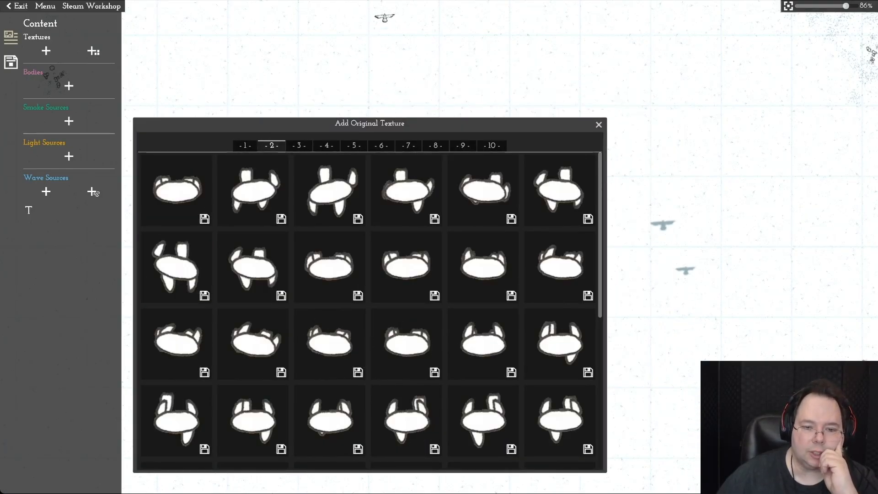
scroll(329, 201, down, 6)
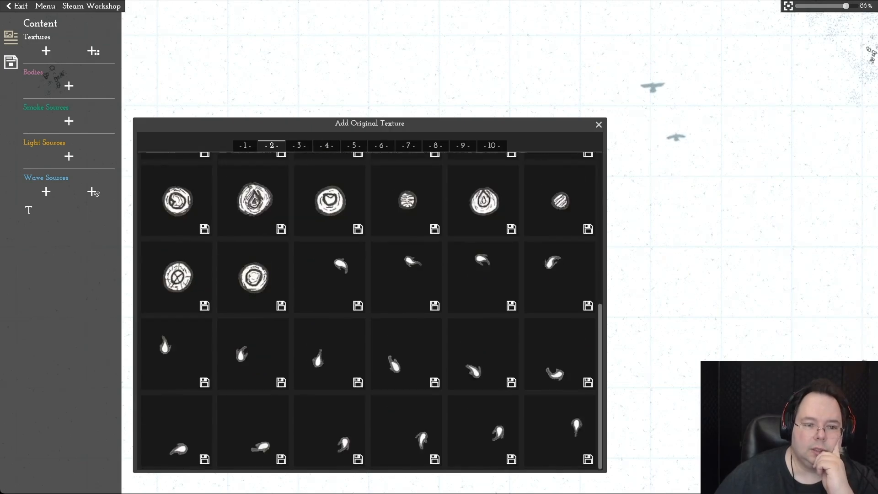
click(299, 146)
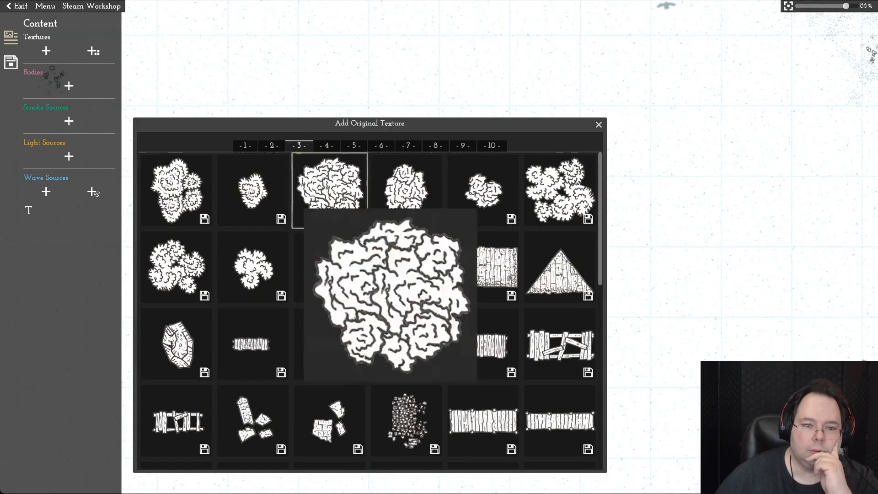
scroll(330, 192, down, 2)
mouse_move(330, 192)
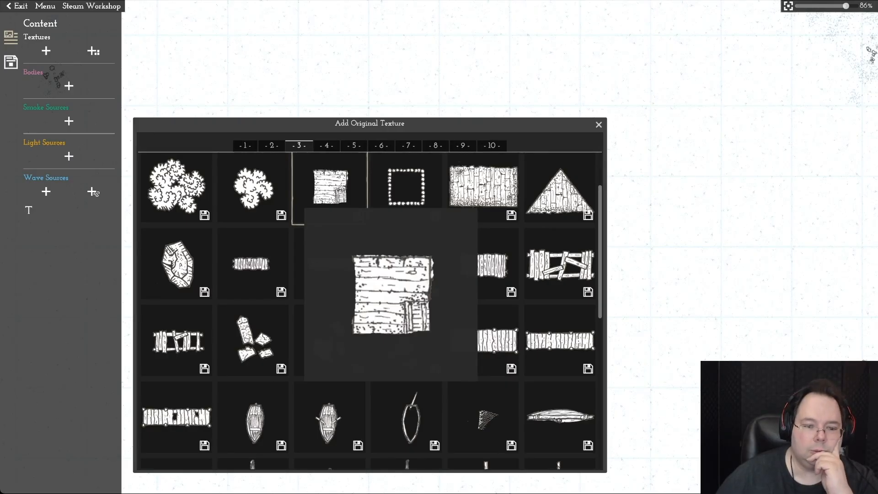
mouse_move(406, 263)
scroll(406, 264, down, 10)
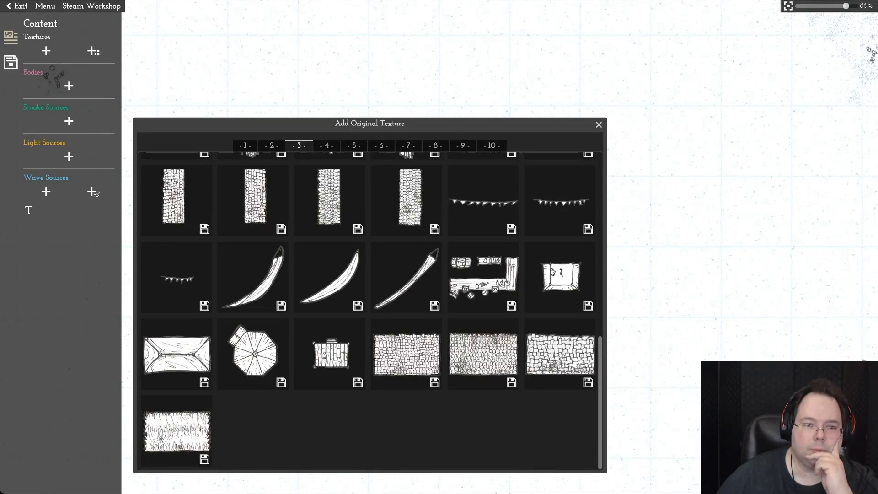
scroll(406, 320, up, 10)
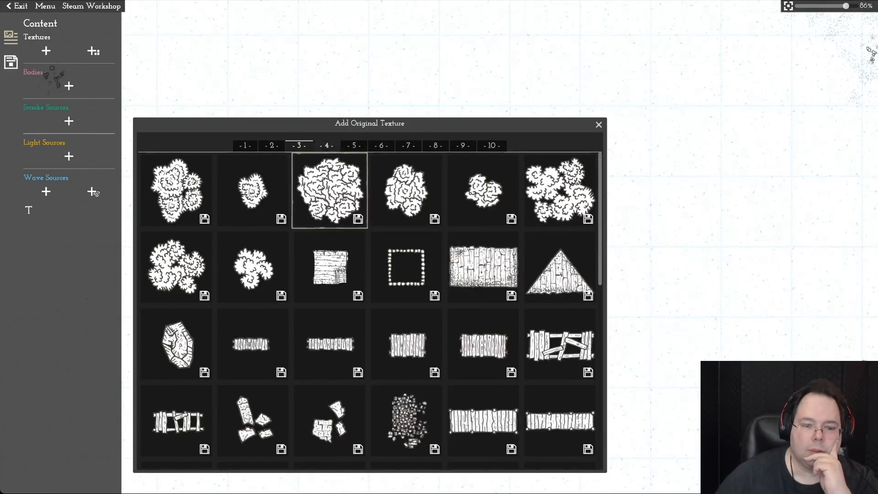
Step: Look through pages 4 and 5 of the original textures for wooden pieces suited to the Out House
click(327, 145)
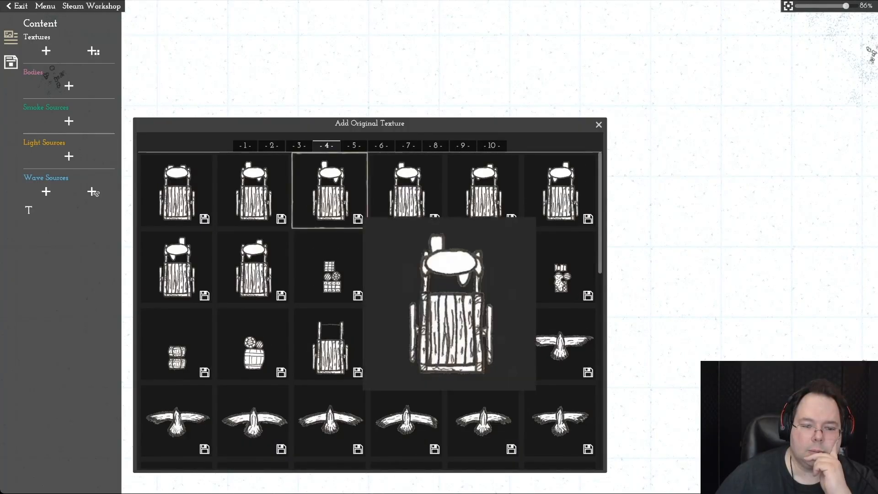
scroll(330, 191, down, 10)
scroll(330, 190, up, 10)
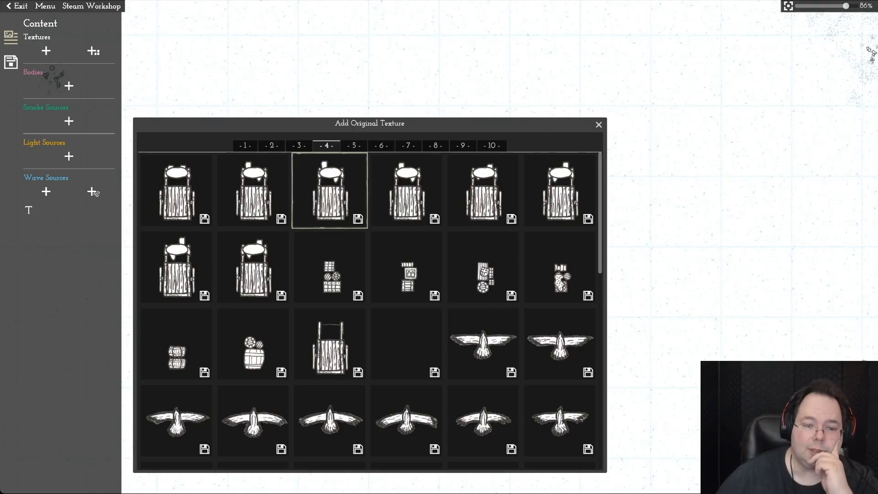
key(Right)
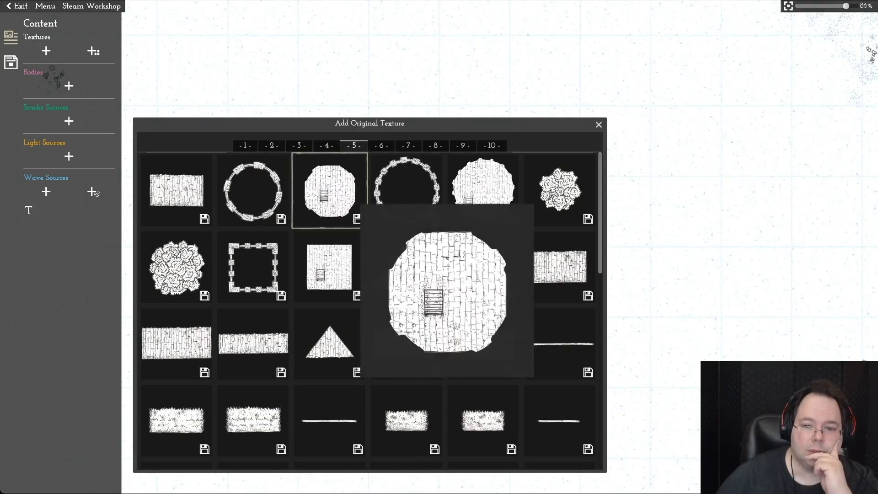
scroll(330, 190, down, 5)
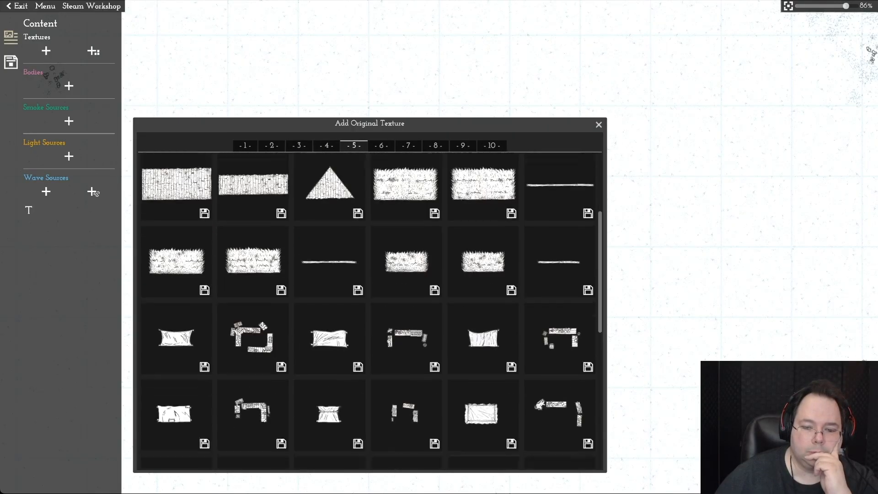
scroll(368, 308, down, 1)
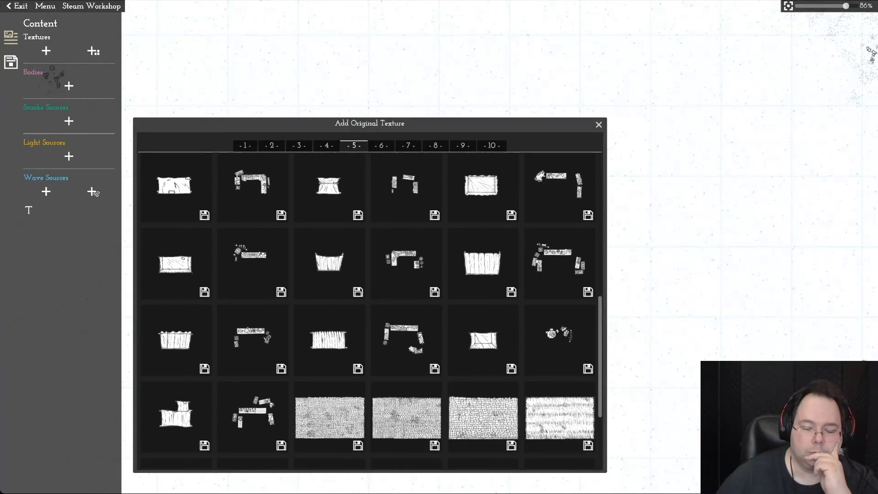
scroll(368, 308, down, 3)
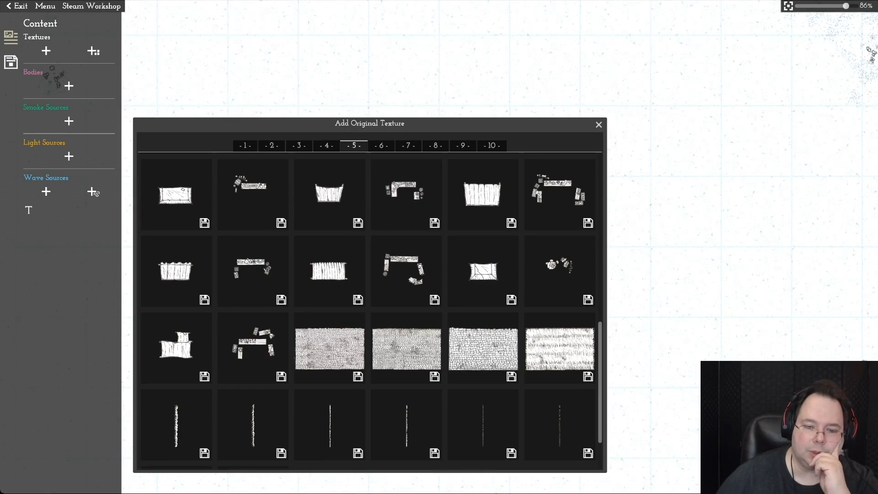
scroll(329, 191, down, 4)
scroll(330, 190, up, 20)
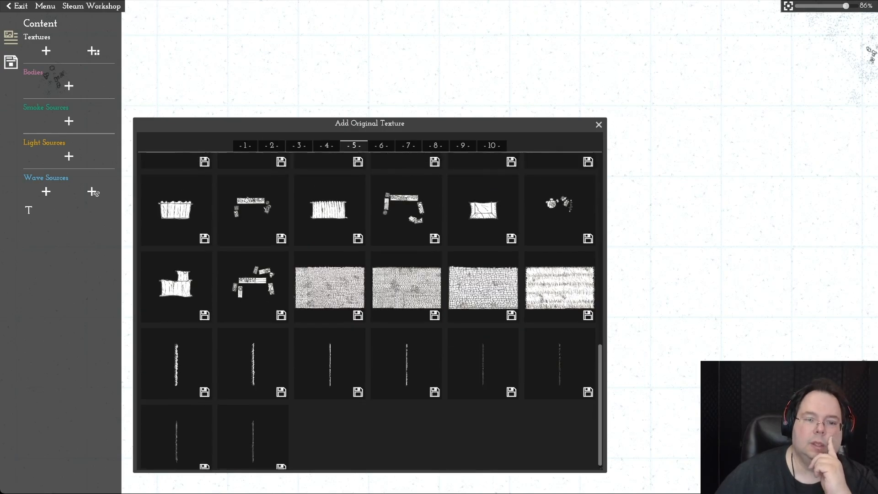
Step: Check pages 6 through 10 of the original textures for parts usable on a small wooden building
click(381, 145)
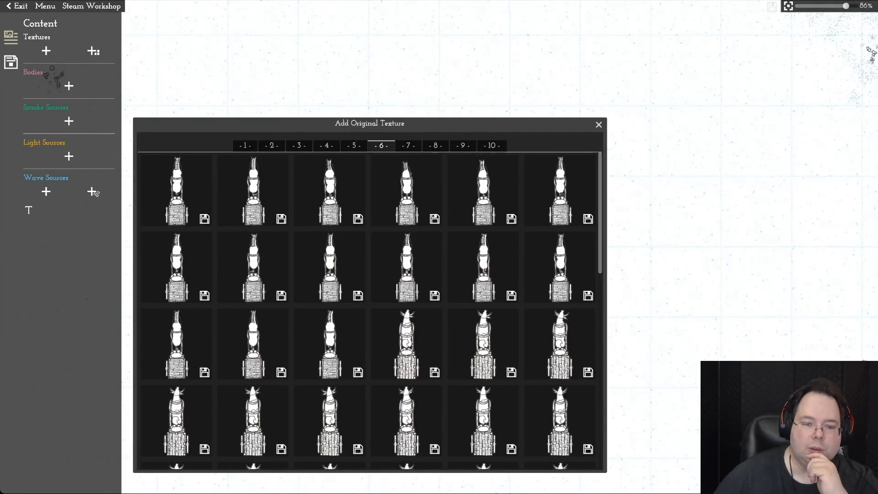
scroll(406, 190, down, 10)
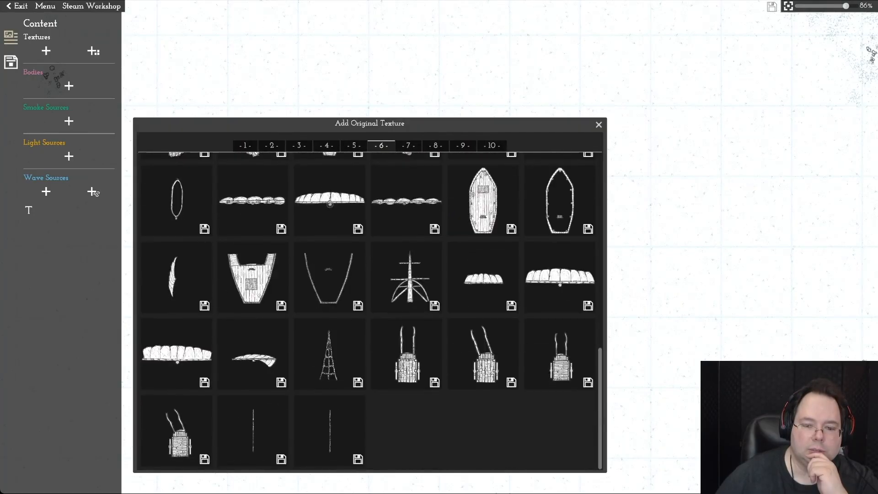
scroll(406, 191, up, 6)
scroll(406, 274, down, 6)
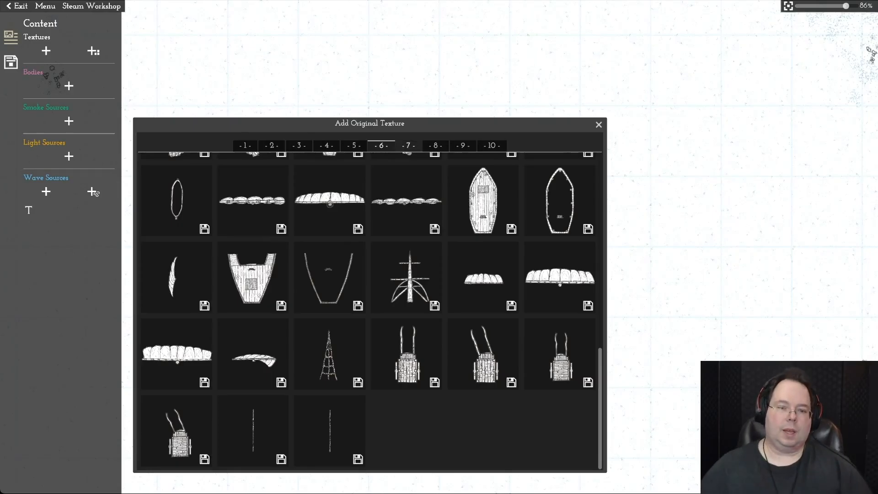
click(408, 145)
click(435, 145)
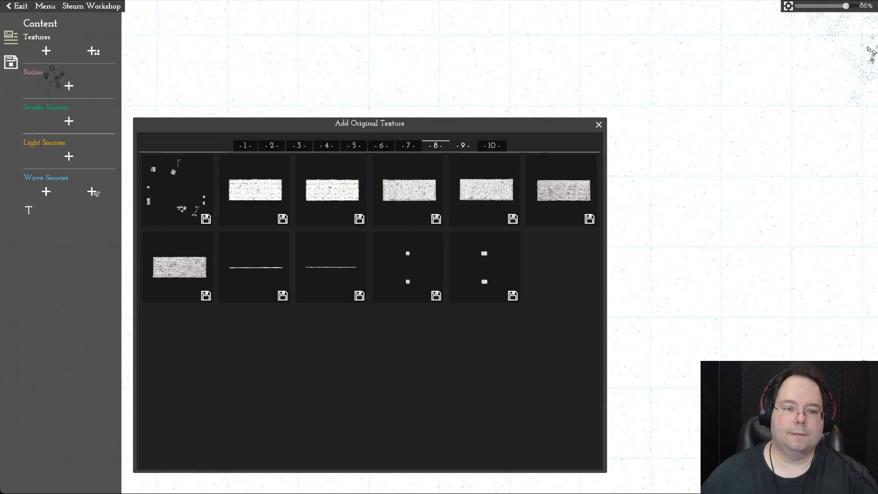
click(462, 145)
click(492, 145)
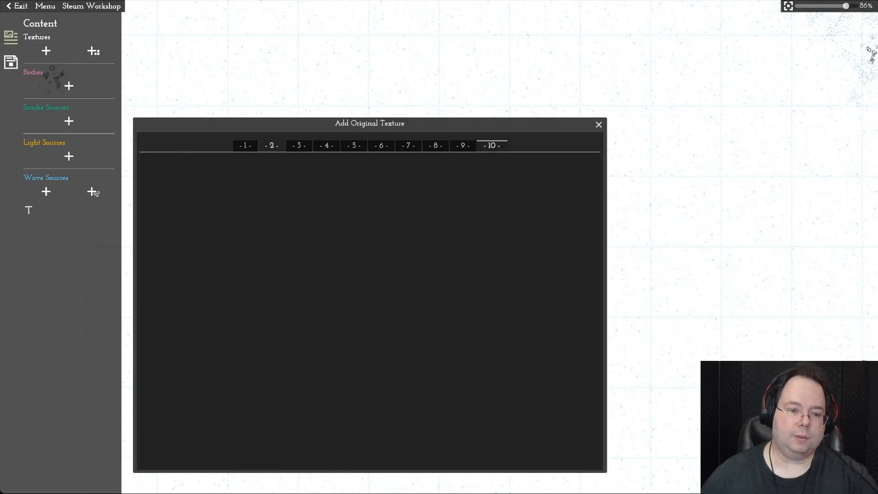
Step: Add the small square wooden plank texture from page 1 and place it at about x -0.47, z -0.68
click(245, 145)
click(253, 267)
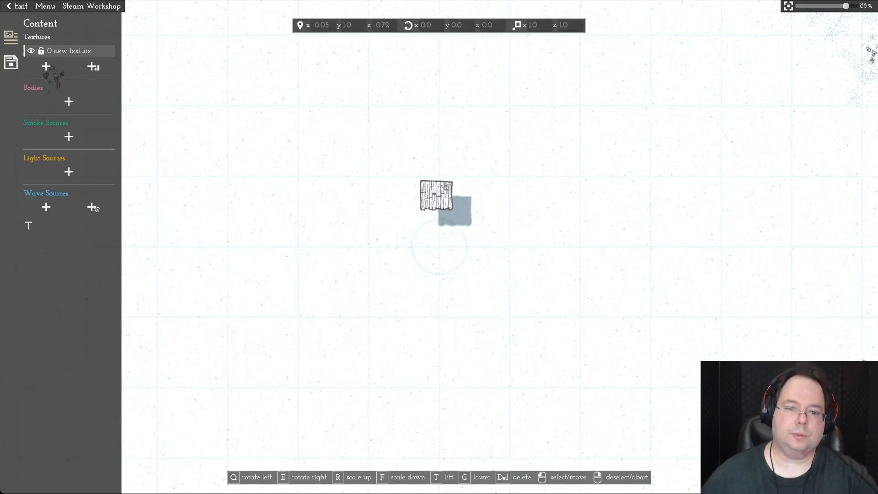
click(406, 199)
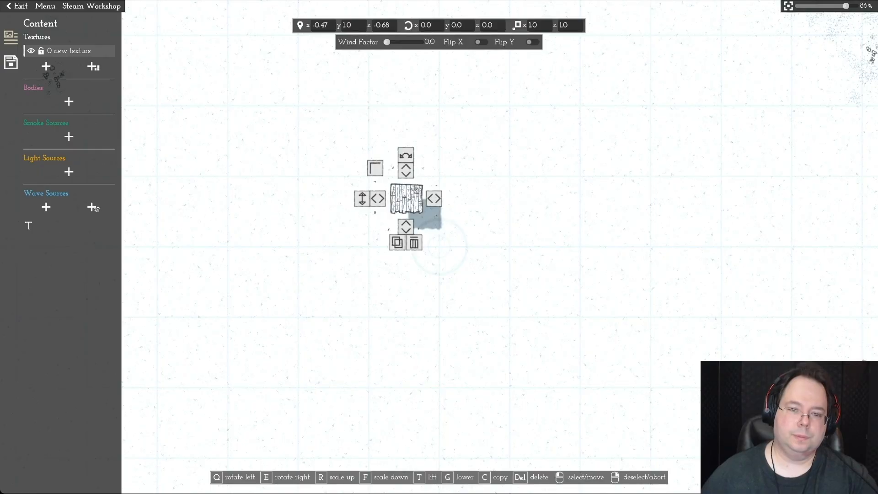
right_click(406, 199)
middle_drag(406, 199, 428, 291)
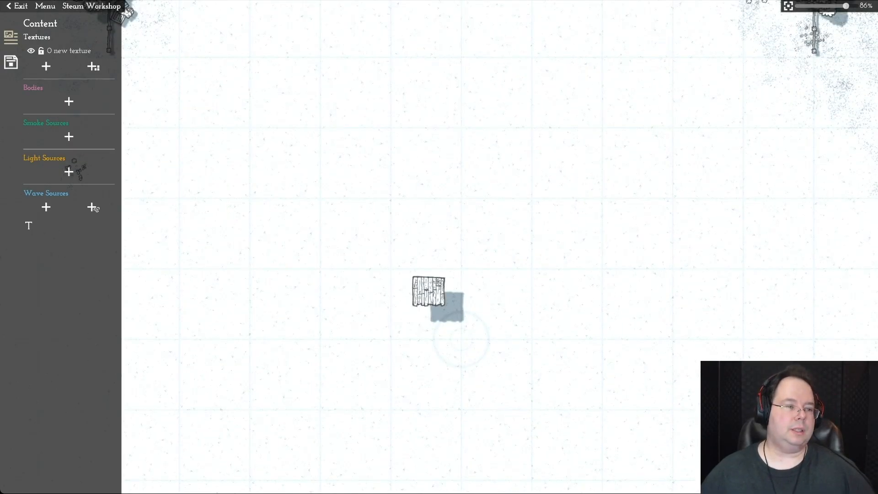
Step: Add a body over the plank texture and scale it down uniformly to about 0.25
click(69, 101)
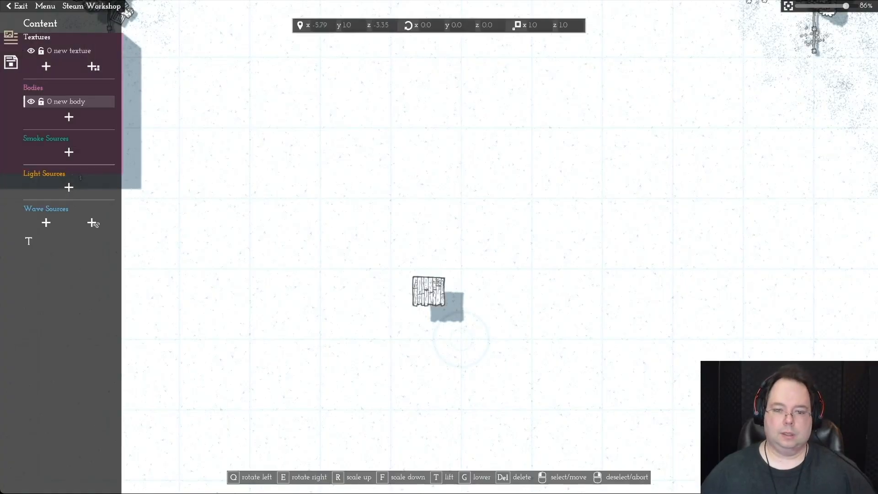
click(432, 295)
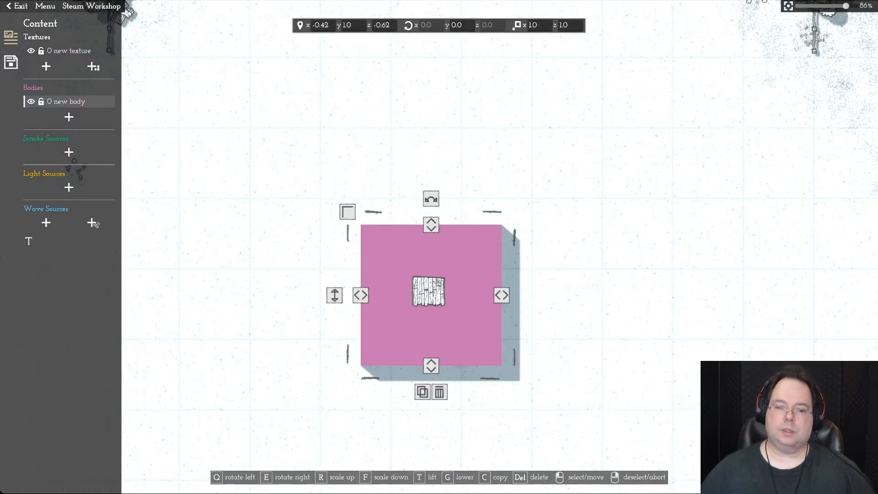
scroll(455, 173, up, 5)
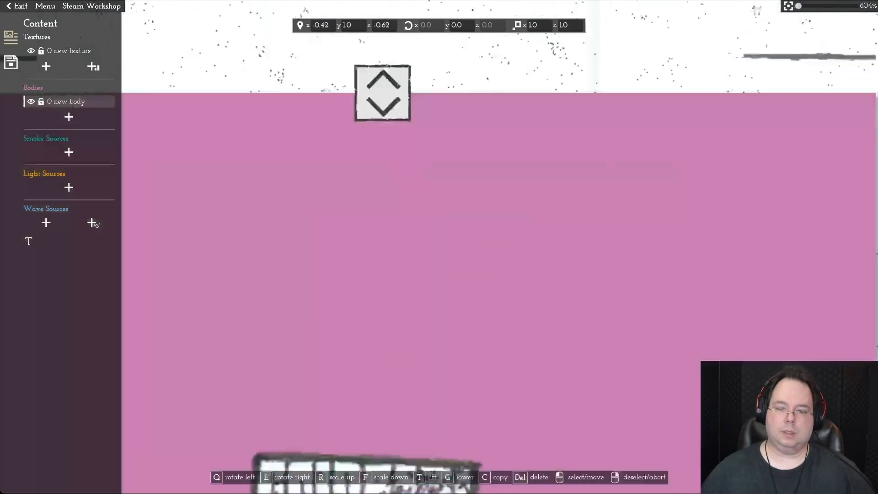
scroll(440, 241, down, 4)
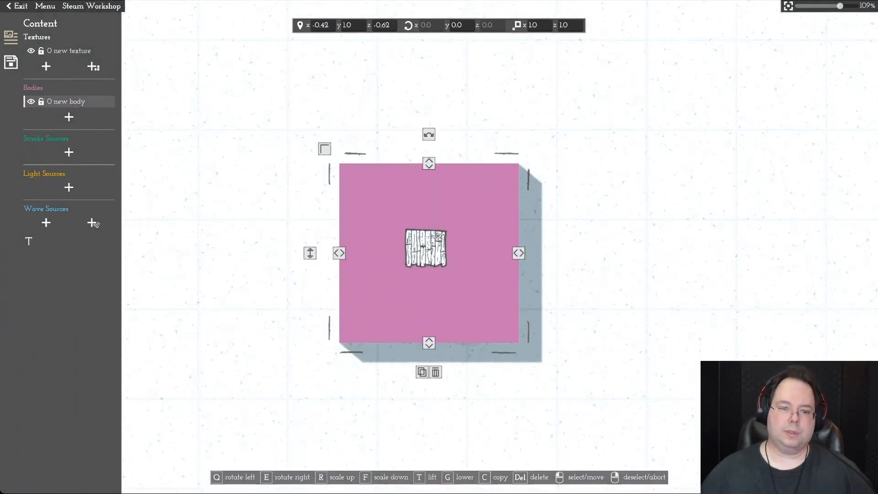
drag(325, 148, 392, 216)
scroll(392, 216, up, 1)
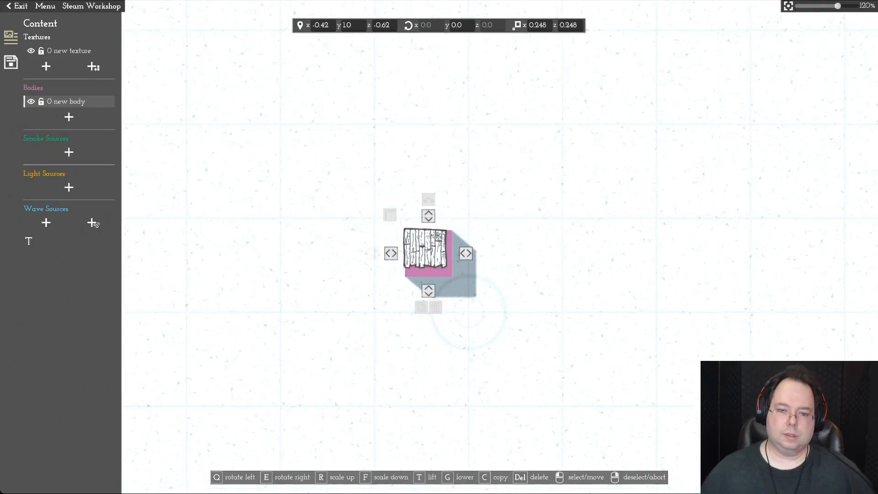
Step: Fit the body beneath the planks at about x -0.46, z -0.68, scaled to about 0.228 by 0.204
drag(425, 249, 422, 245)
drag(384, 208, 390, 215)
key(r)
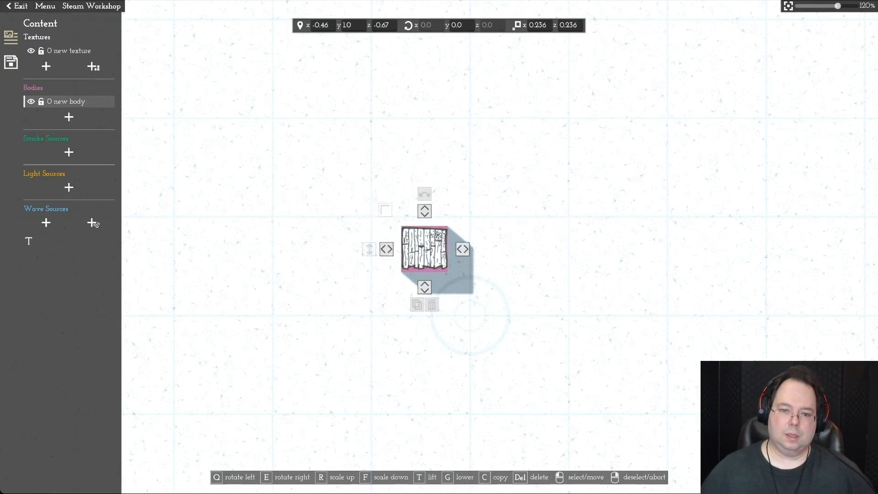
key(r)
drag(386, 249, 388, 250)
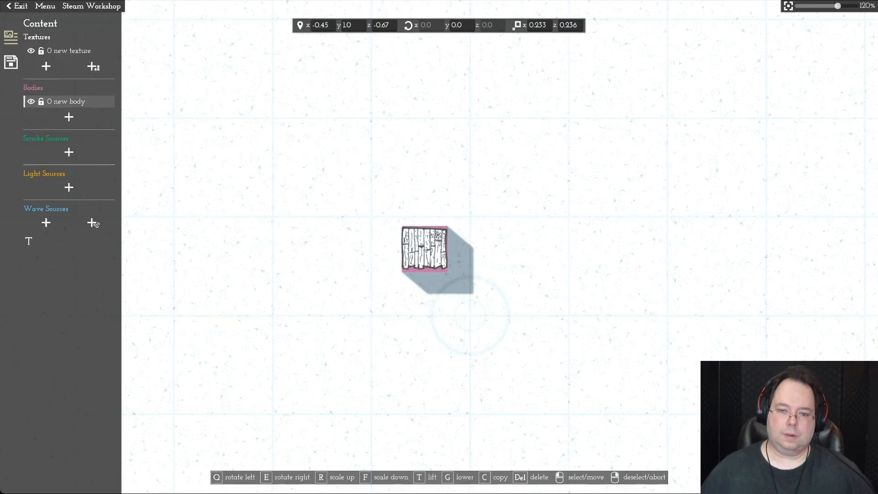
drag(463, 249, 462, 249)
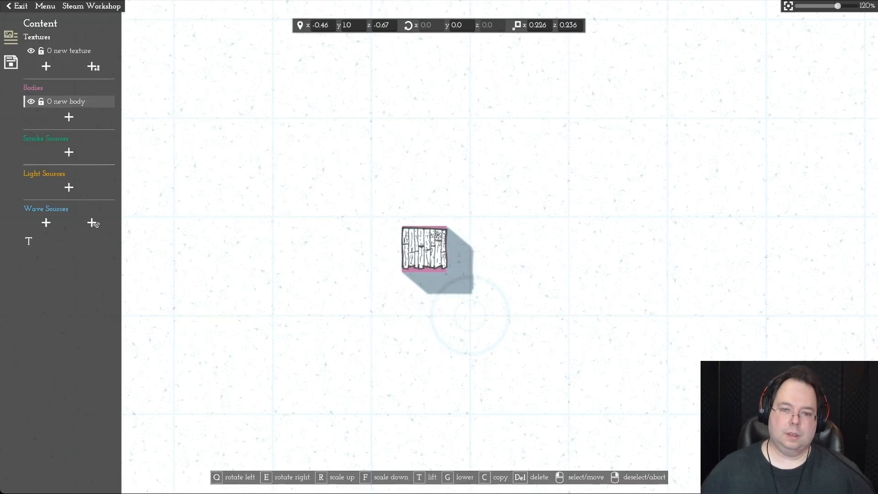
drag(425, 210, 425, 212)
drag(425, 287, 425, 283)
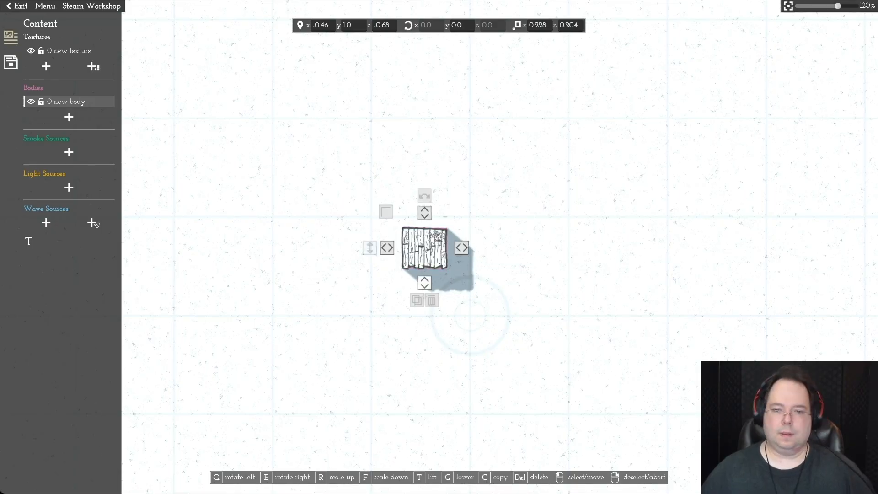
right_click(425, 282)
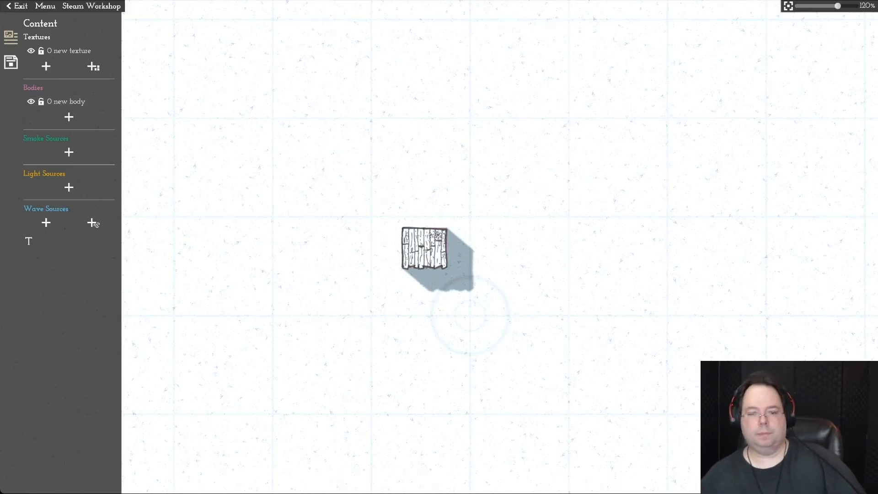
key(w)
key(d)
key(a)
key(s)
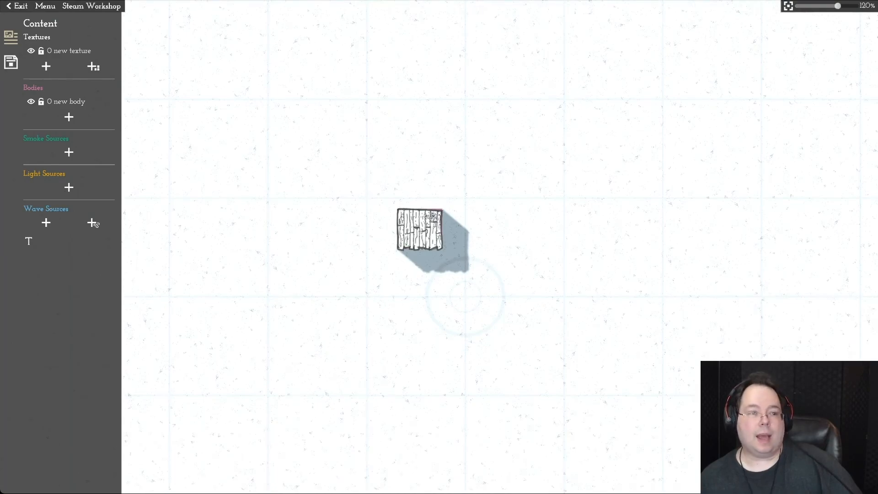
key(w)
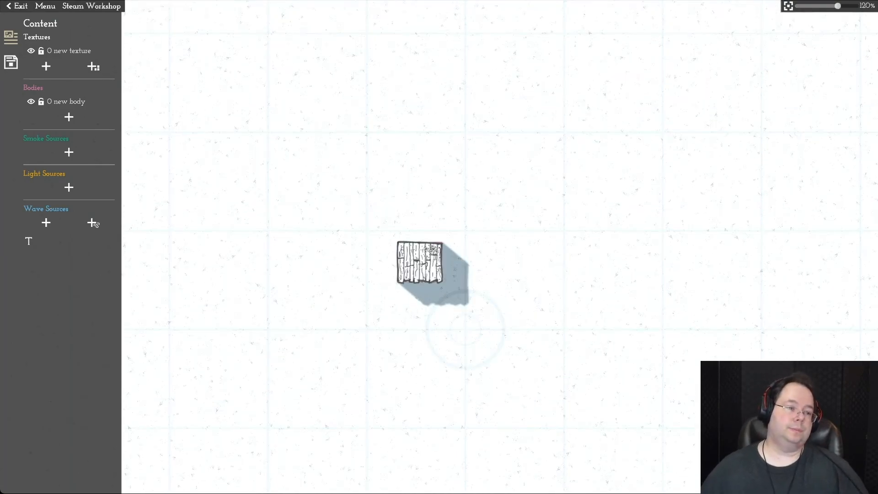
click(67, 102)
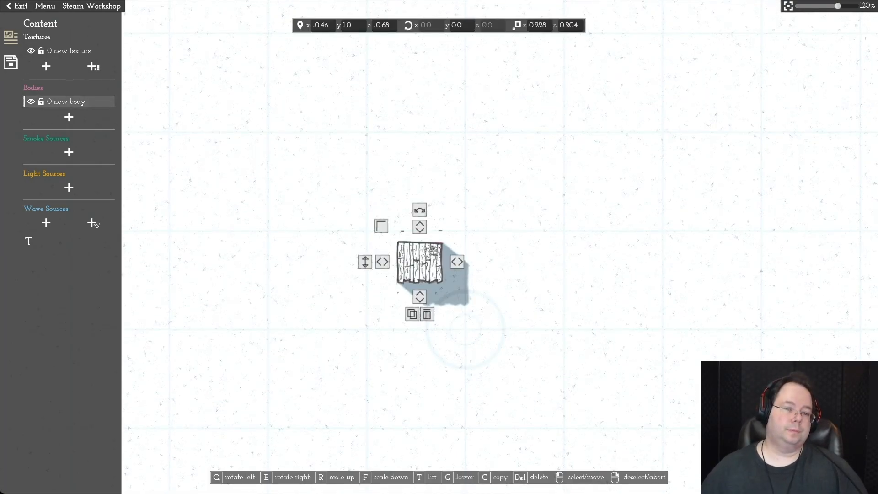
key(Escape)
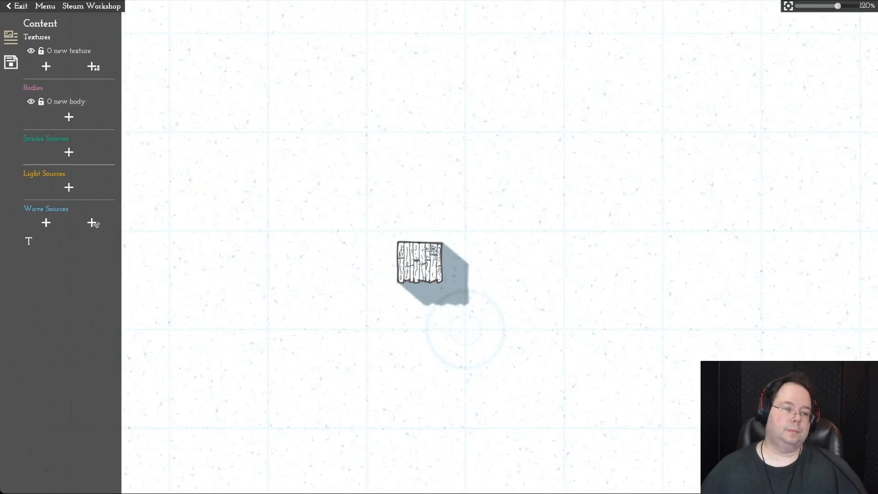
Step: Rename the body as Out House Body
click(419, 262)
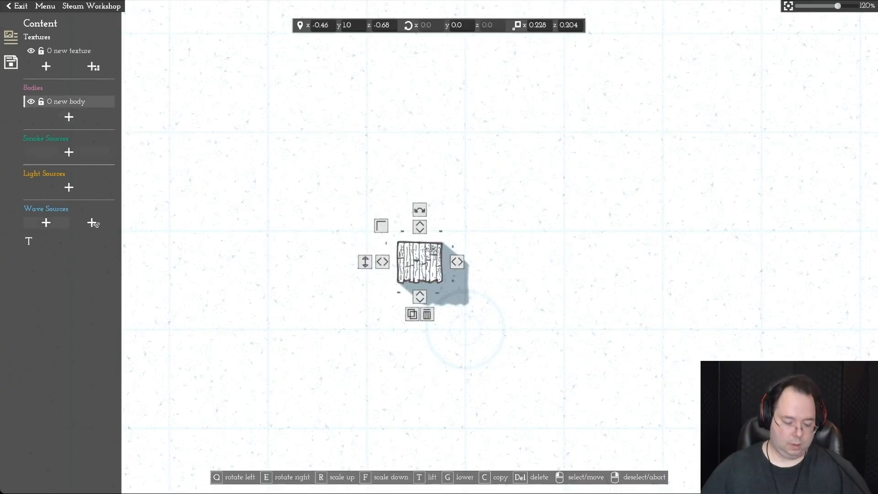
click(28, 241)
text(Body)
key(BackSpace)
key(BackSpace)
key(BackSpace)
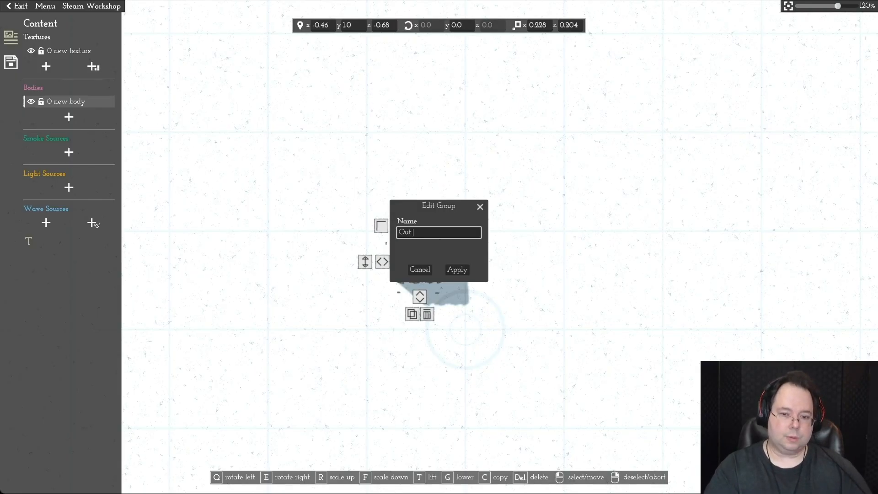
text(Out House Body)
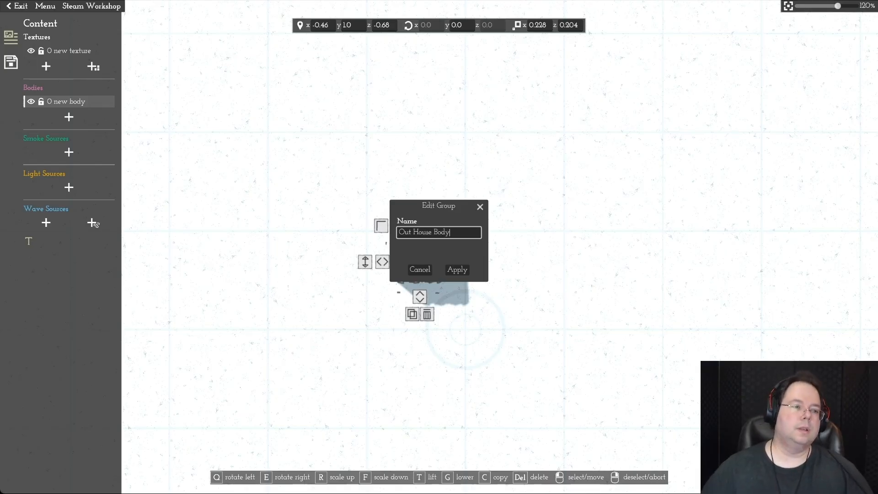
key(Return)
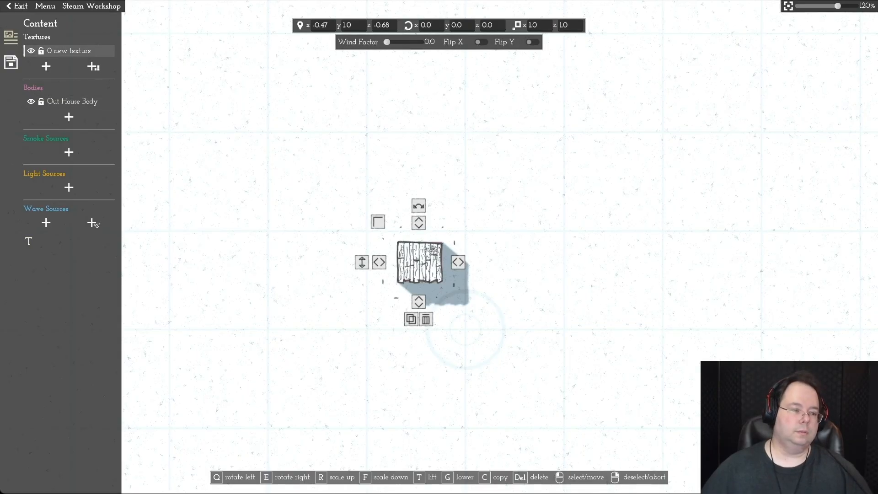
Step: Rename the plank texture as Out House Roof
double_click(69, 51)
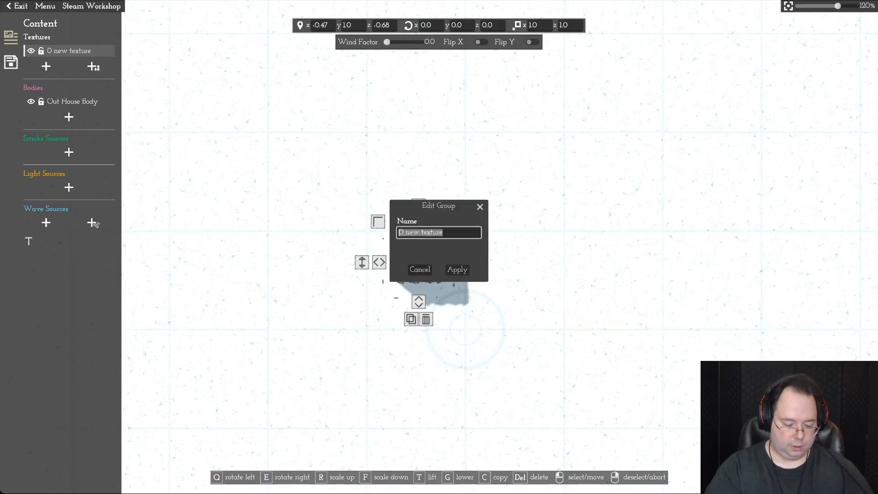
text(Out Ho)
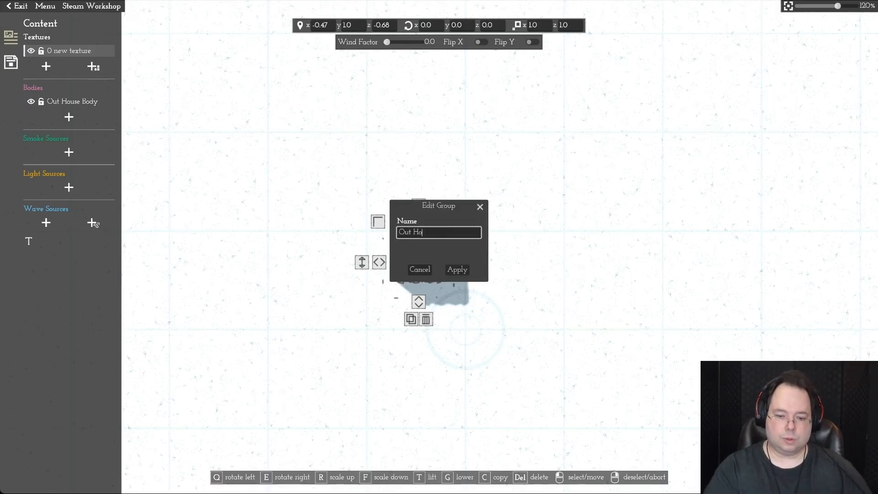
text(use Roof)
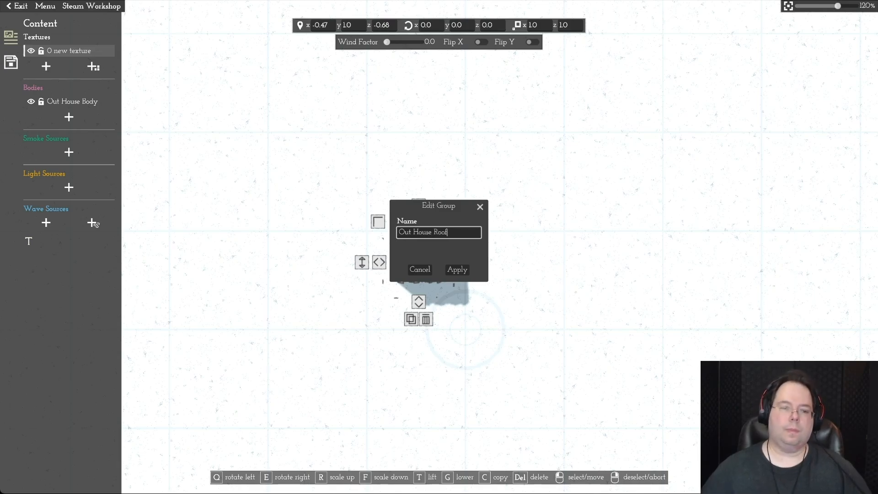
key(Return)
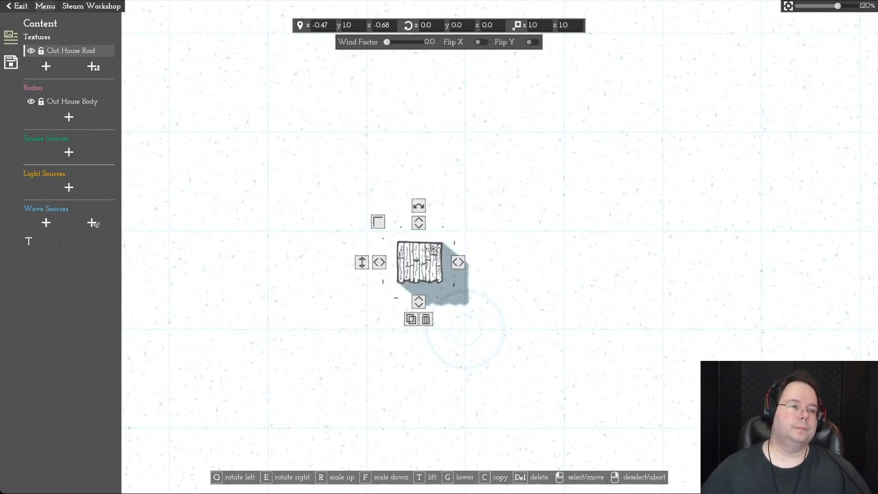
Step: Save the new object as OutHouse and return to the settlement map
click(45, 7)
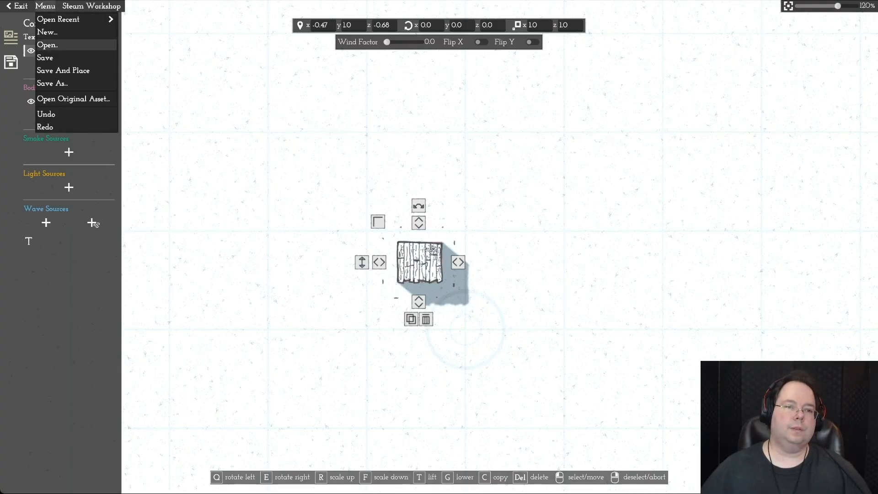
click(46, 58)
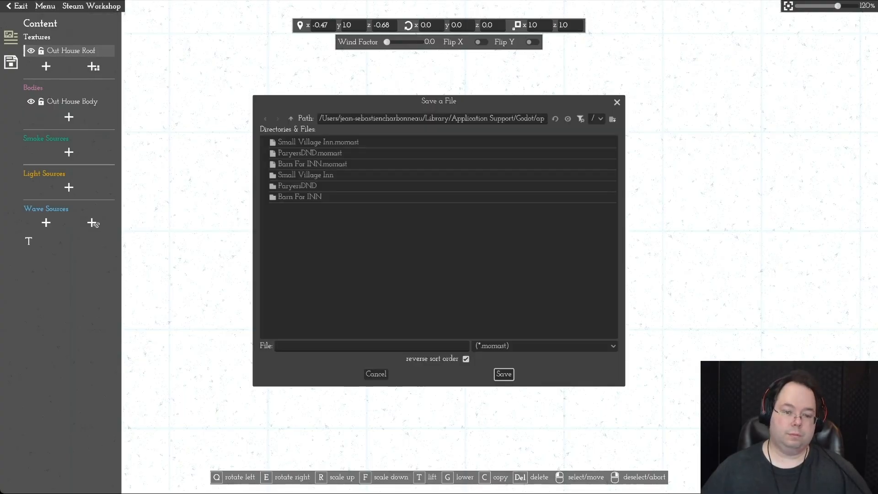
click(372, 346)
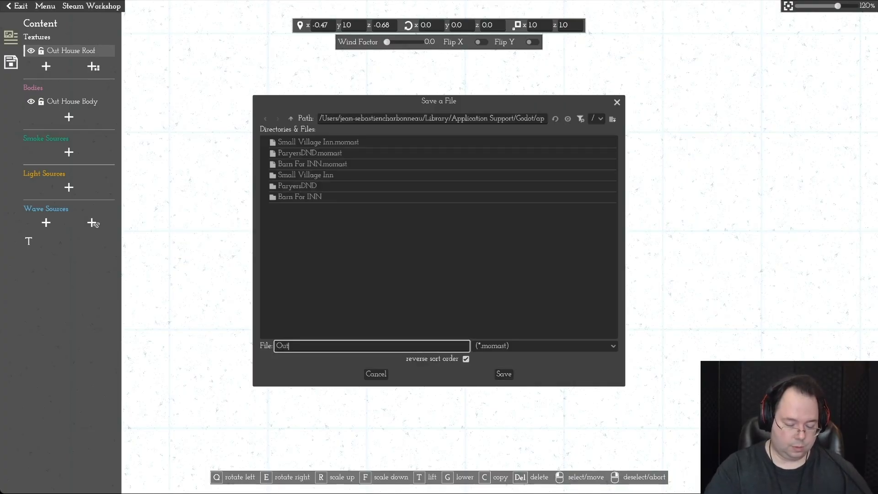
text(OutHouse)
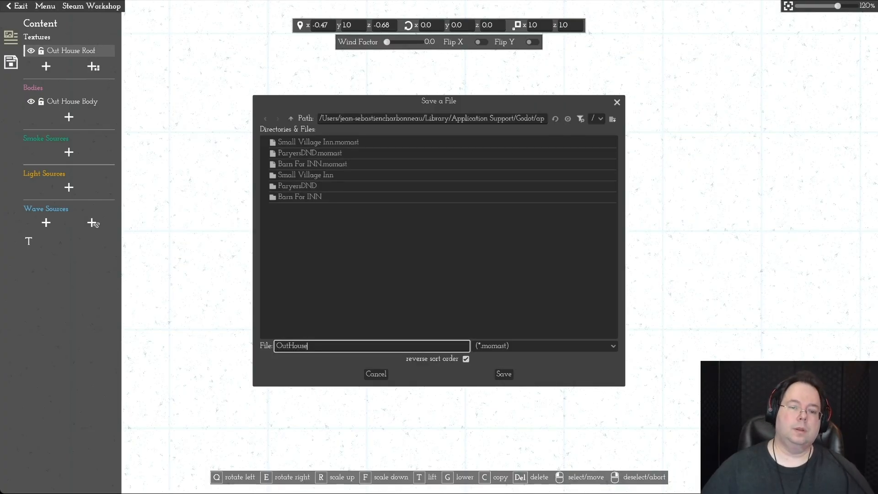
key(Return)
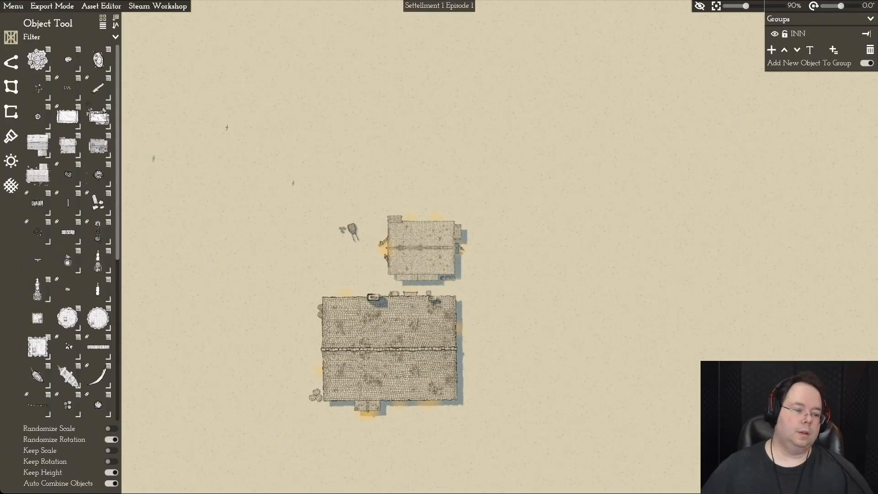
Step: Check where the outhouse appears in the object list, and set its object group to OutHouse in the Object Editor
scroll(68, 229, down, 8)
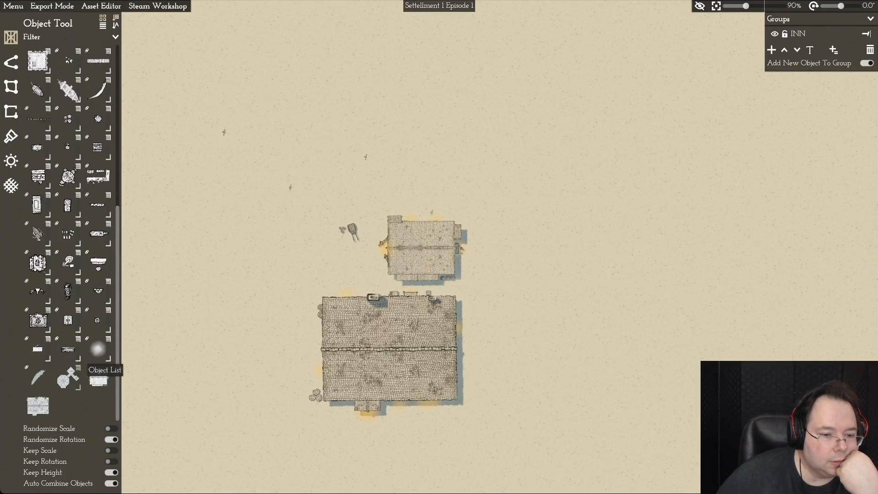
click(78, 367)
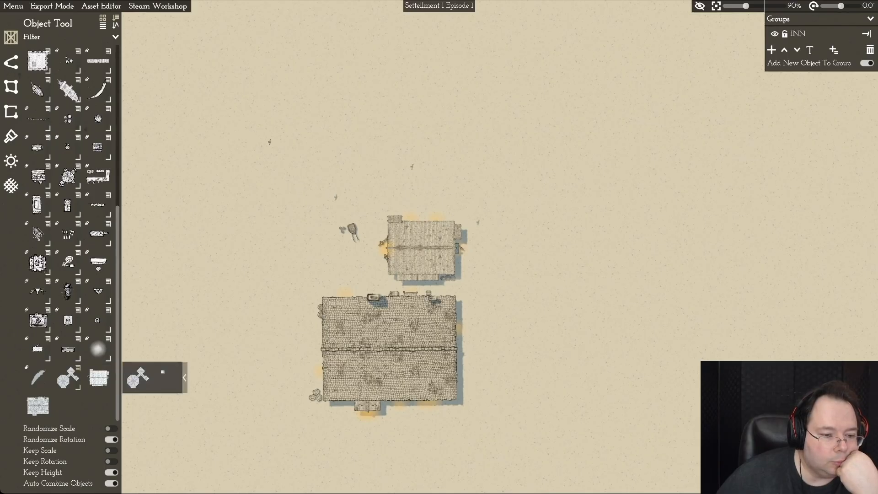
click(185, 378)
mouse_move(98, 378)
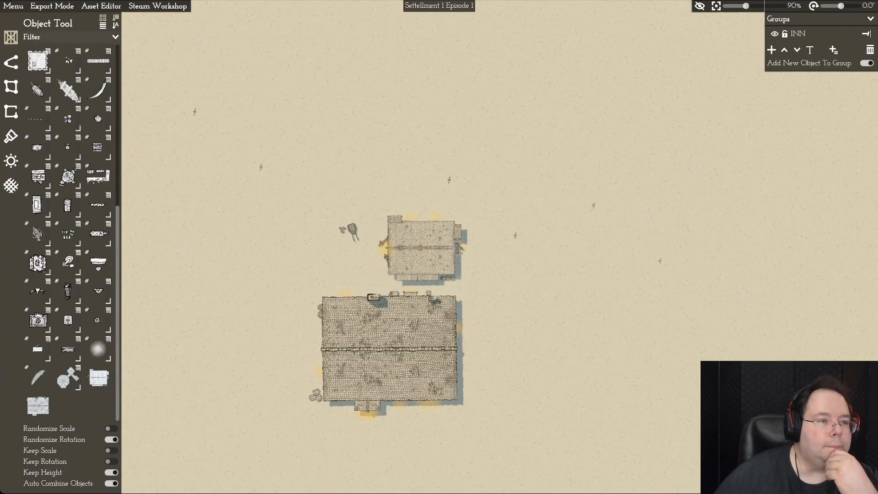
click(101, 5)
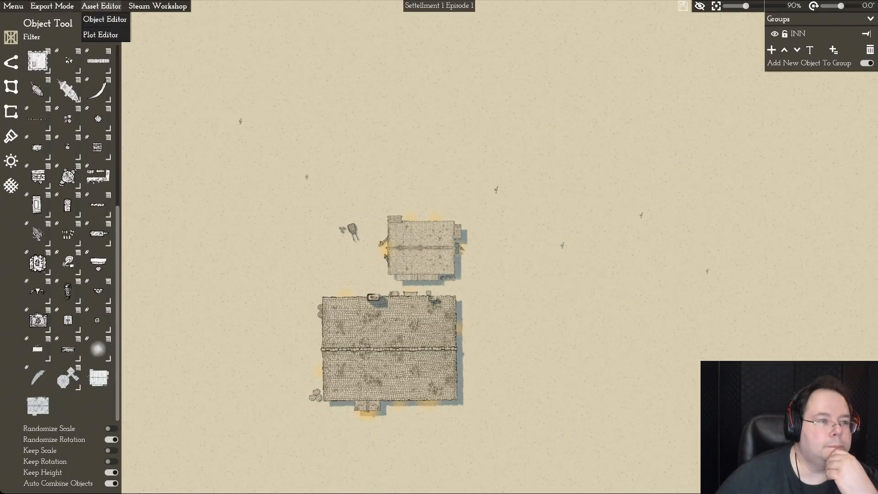
click(101, 18)
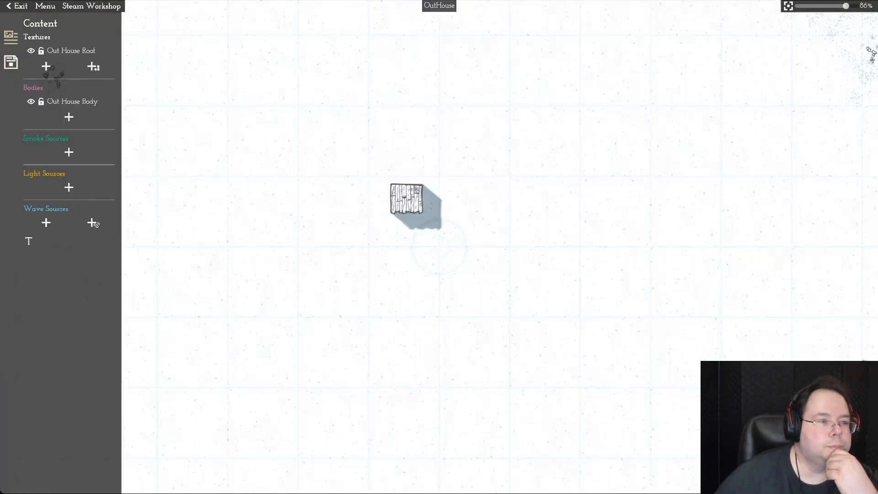
click(11, 62)
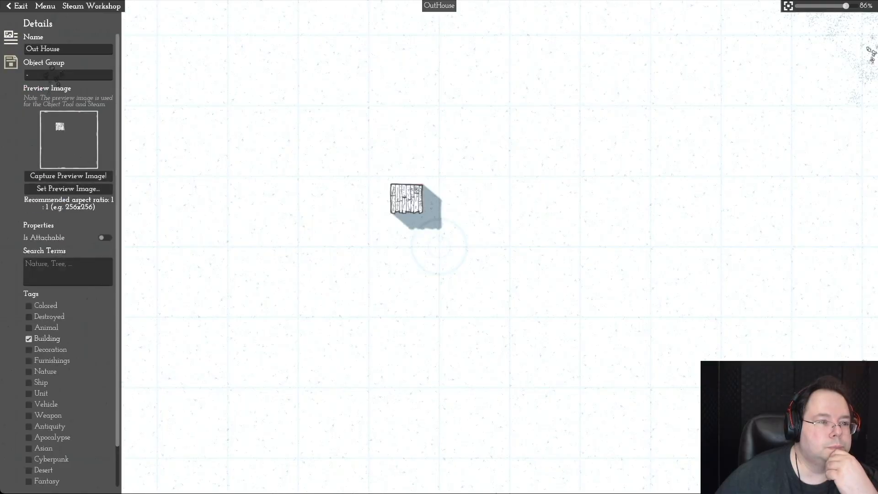
click(68, 75)
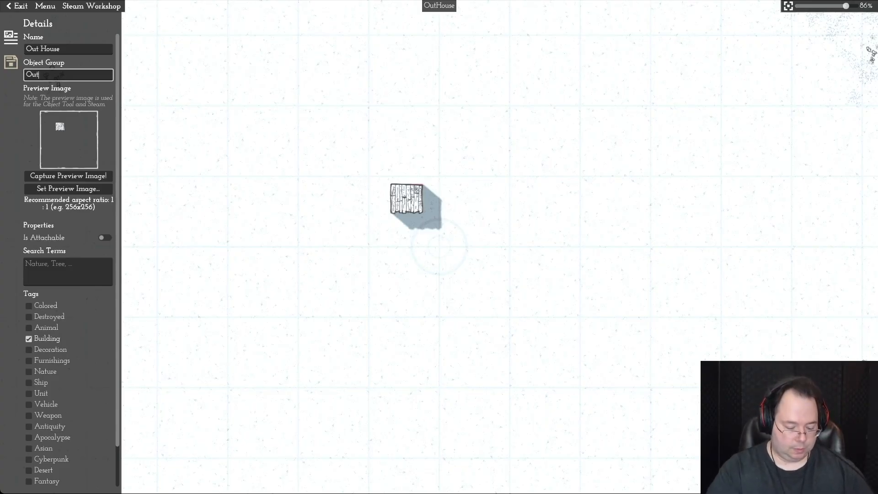
text(OutHouse)
key(Return)
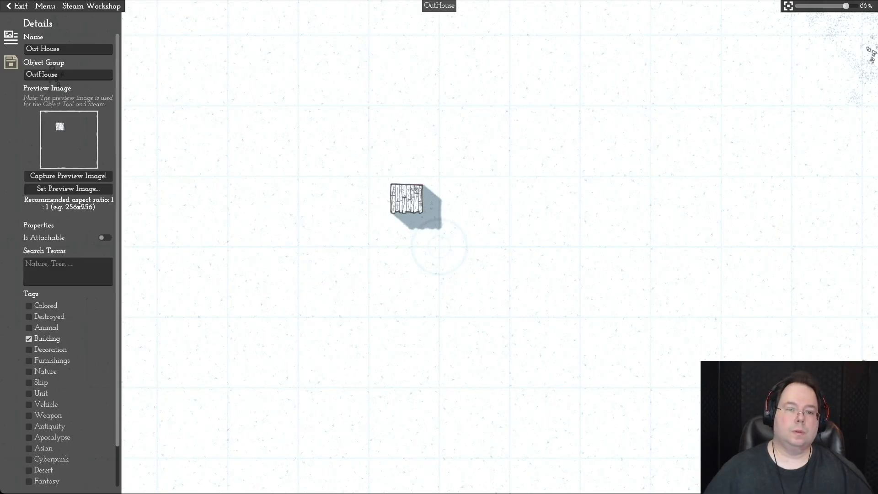
Step: Centre the outhouse in the view and capture close-up preview images of it until it sits mid-frame
scroll(439, 247, up, 5)
scroll(439, 247, down, 4)
scroll(366, 124, up, 4)
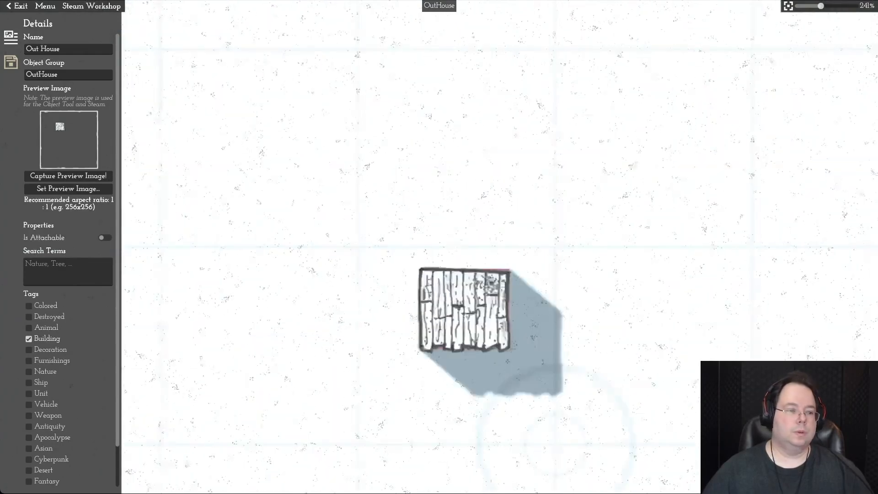
key(s)
key(s)
click(68, 176)
scroll(439, 247, up, 4)
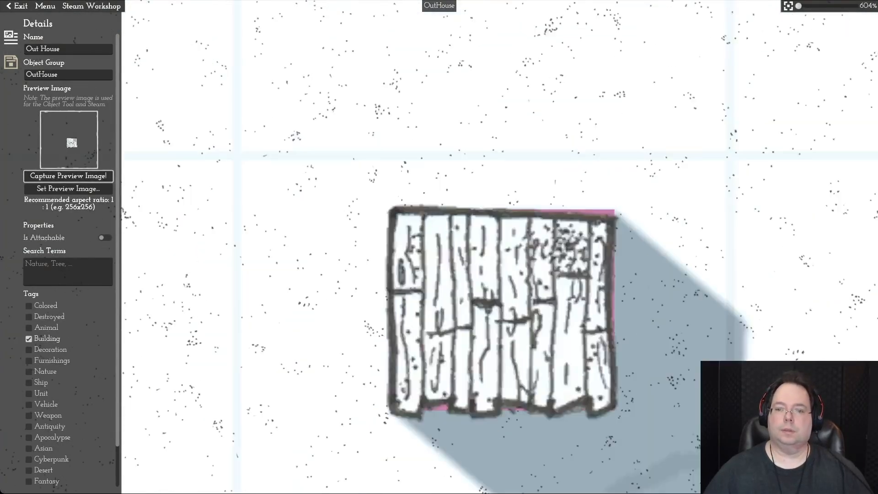
key(s)
key(d)
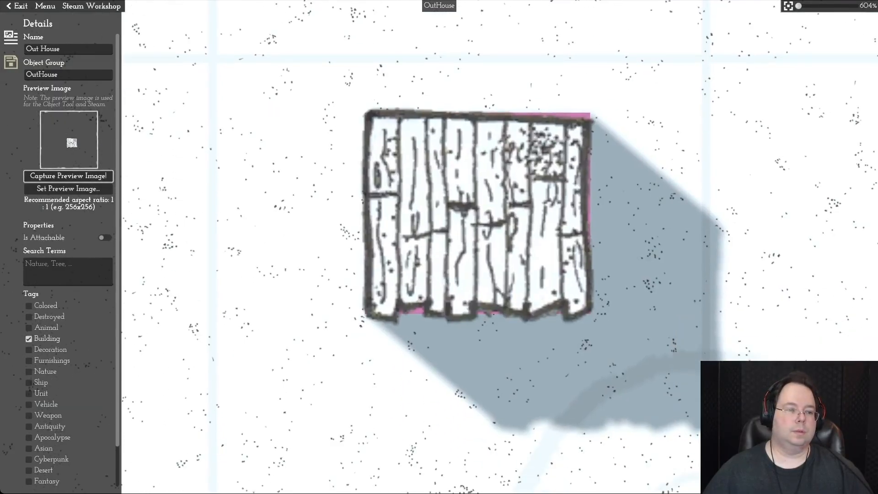
click(68, 175)
key(d)
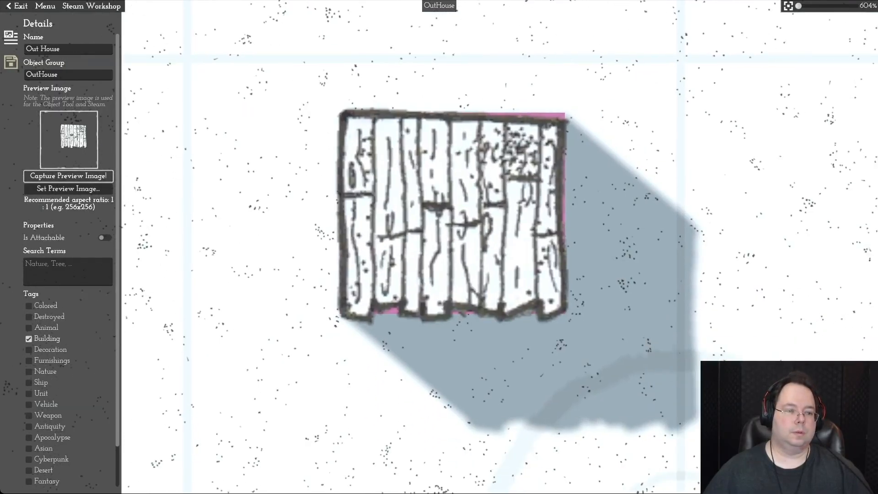
key(w)
key(d)
click(68, 176)
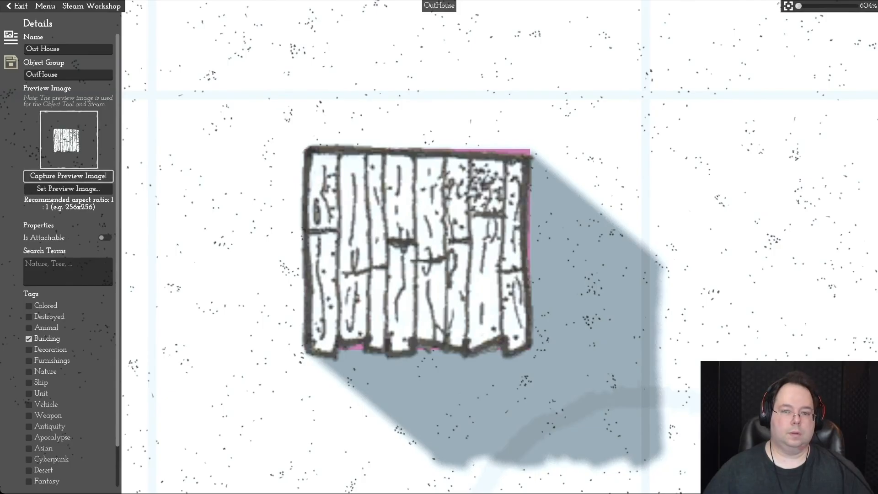
Step: Try capturing the preview image from farther away and again from close up
scroll(439, 247, down, 10)
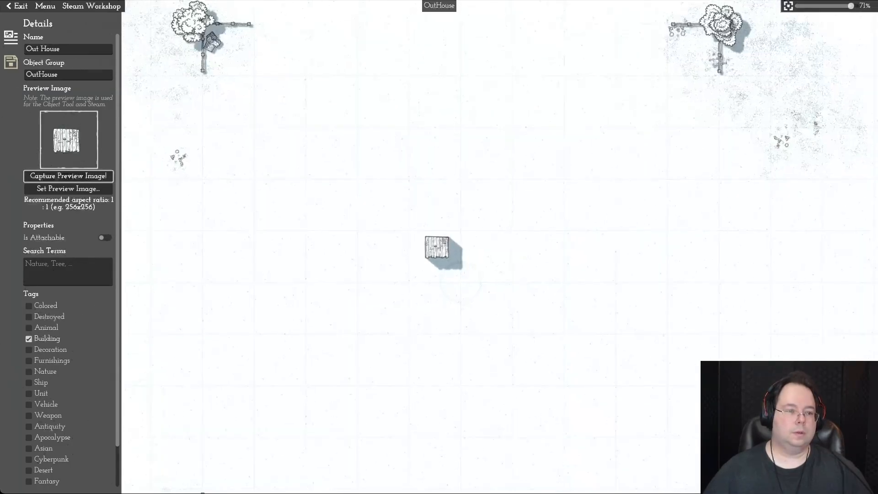
click(69, 175)
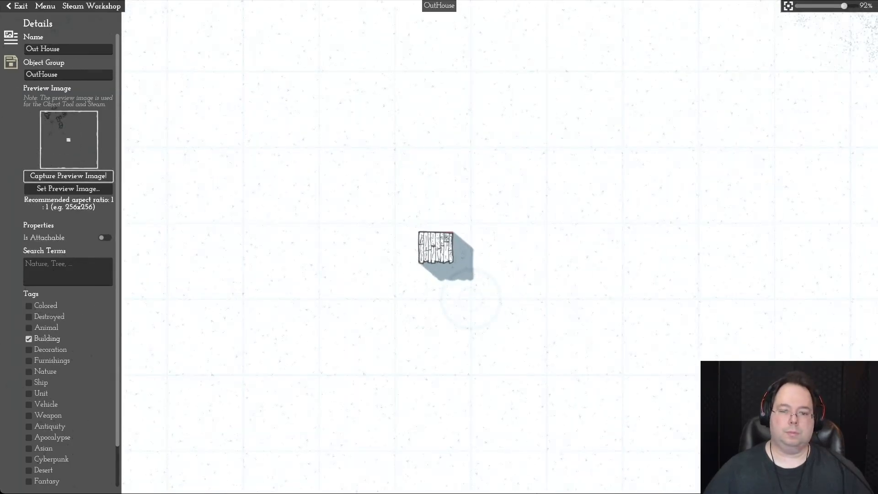
scroll(439, 247, up, 3)
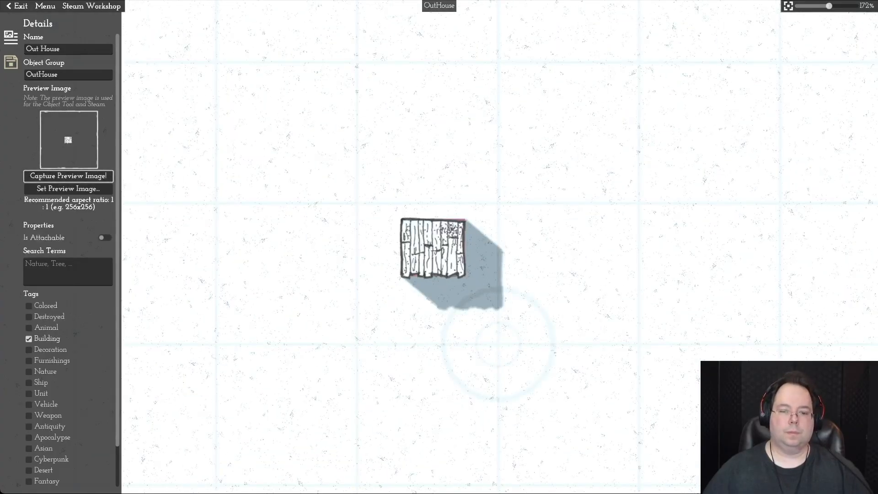
scroll(443, 235, up, 1)
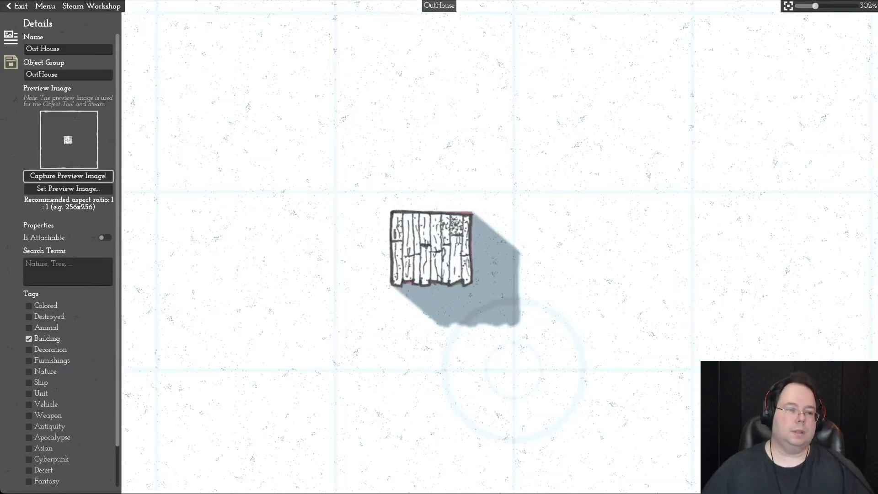
scroll(439, 247, up, 5)
click(69, 176)
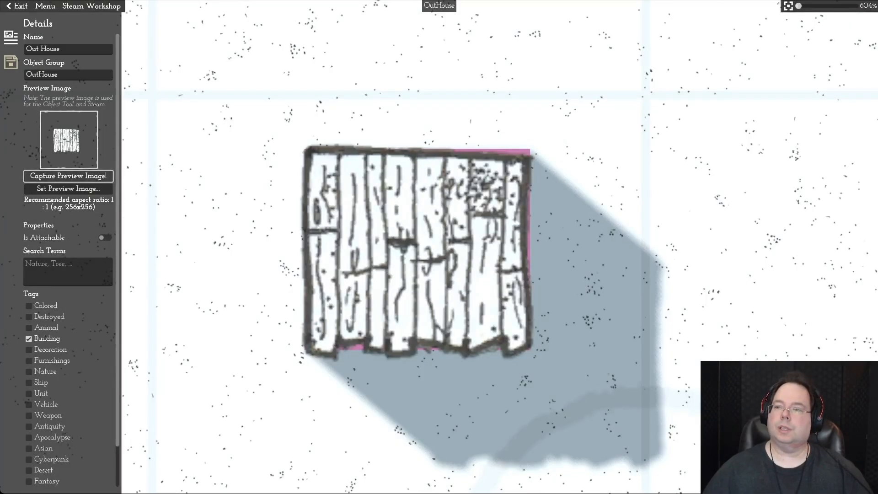
Step: Recapture the outhouse's preview image at 345% zoom and save the object before returning to the map
scroll(439, 247, down, 3)
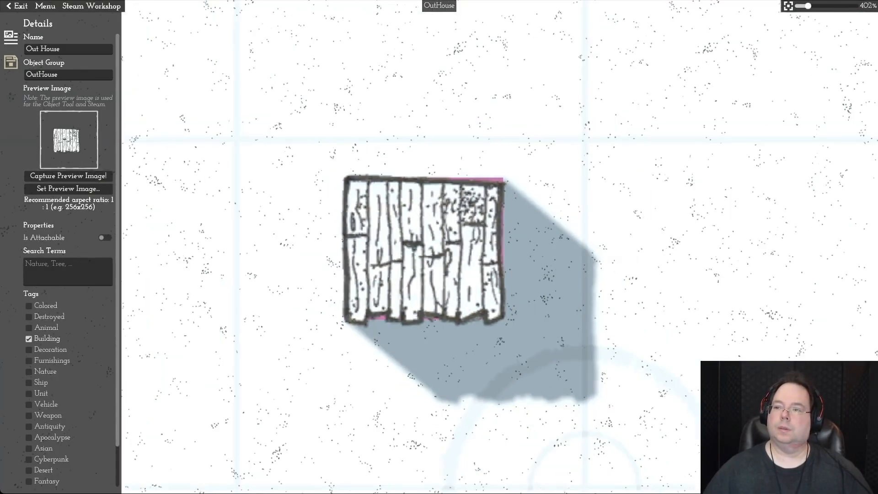
scroll(439, 247, down, 1)
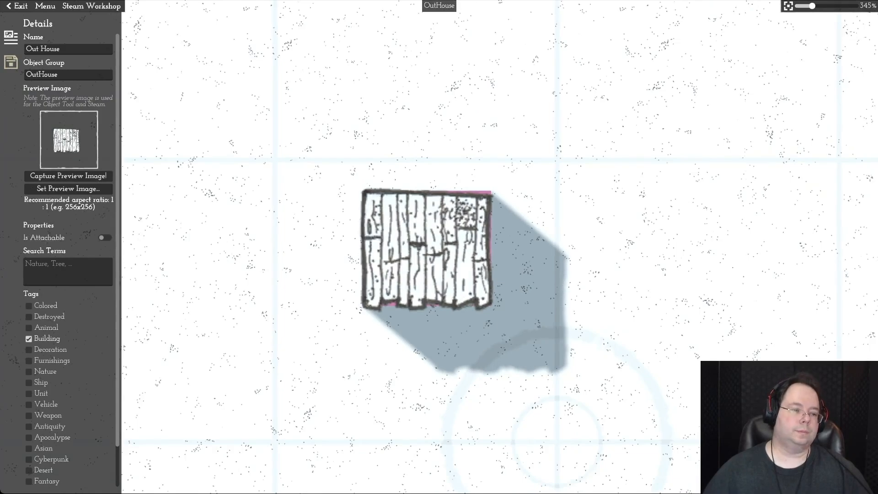
click(68, 175)
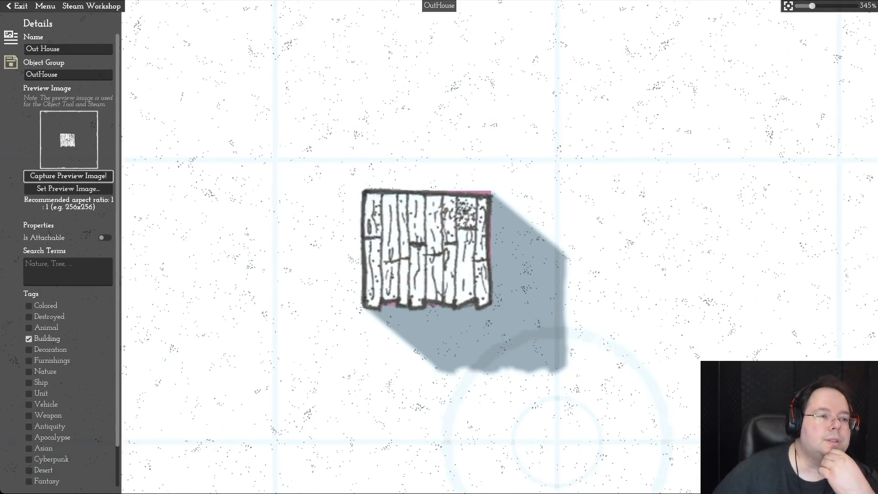
click(45, 6)
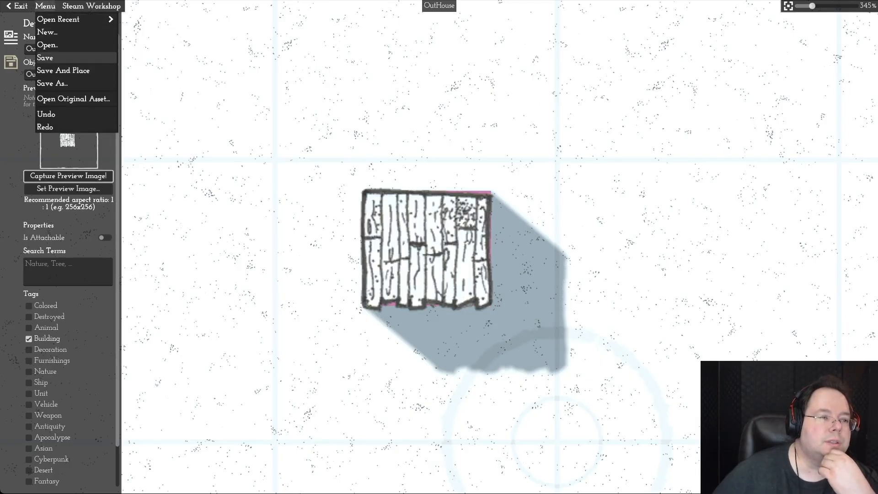
click(46, 58)
click(17, 6)
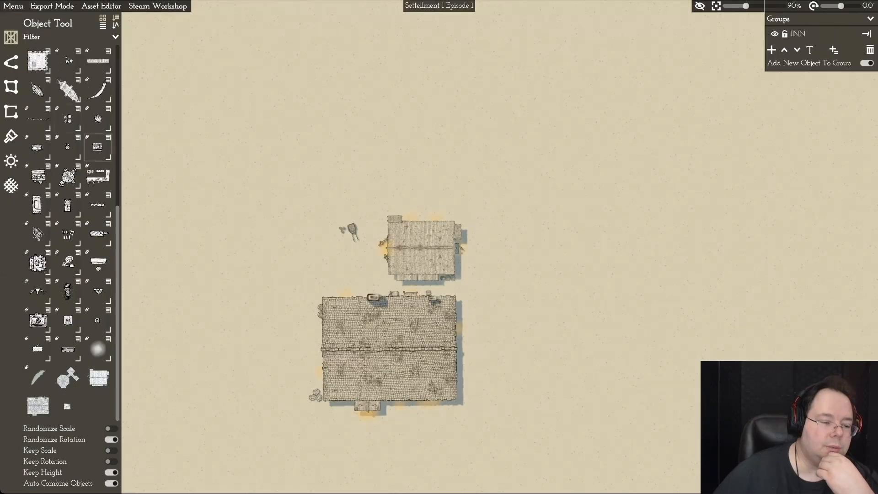
Step: Place three outhouses in a row west of the cart beside the smaller building
click(67, 407)
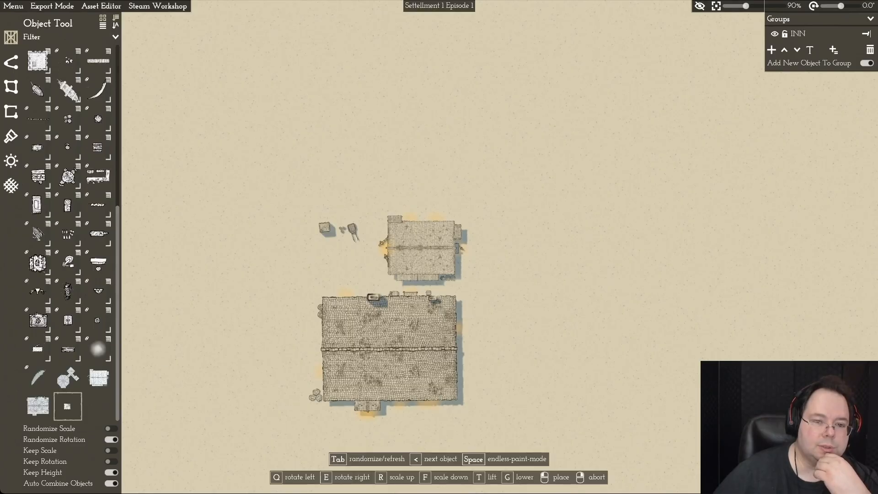
click(300, 226)
click(317, 226)
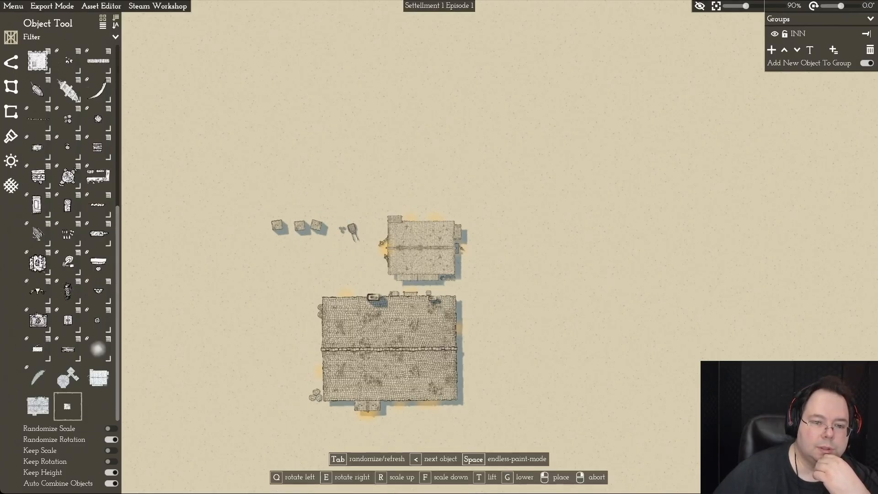
click(278, 227)
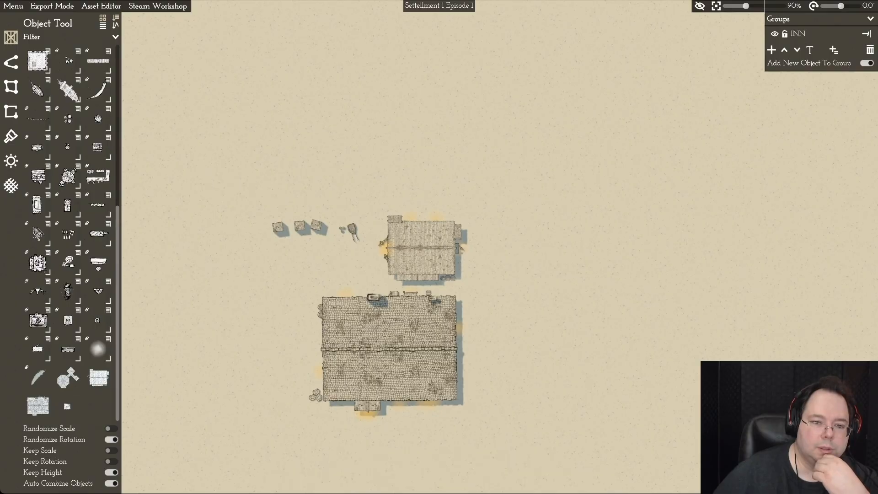
click(279, 227)
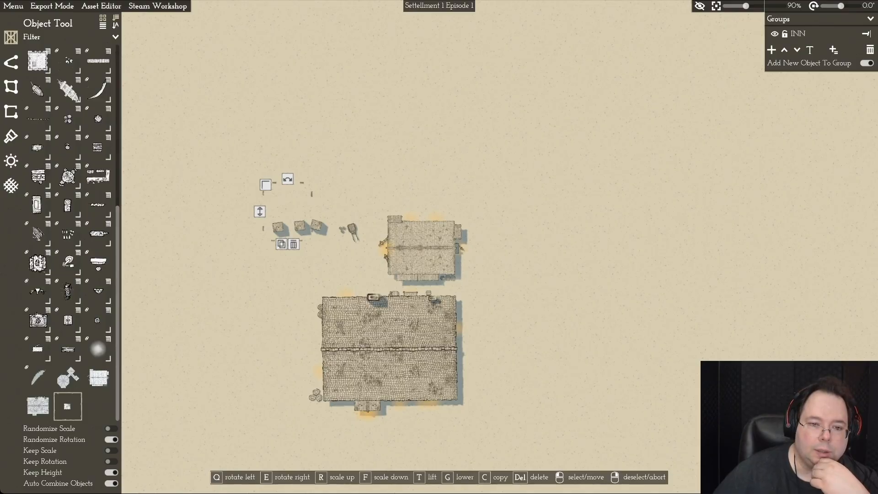
mouse_move(287, 179)
mouse_down()
mouse_move(294, 180)
mouse_move(260, 198)
mouse_move(318, 198)
mouse_move(293, 192)
mouse_up()
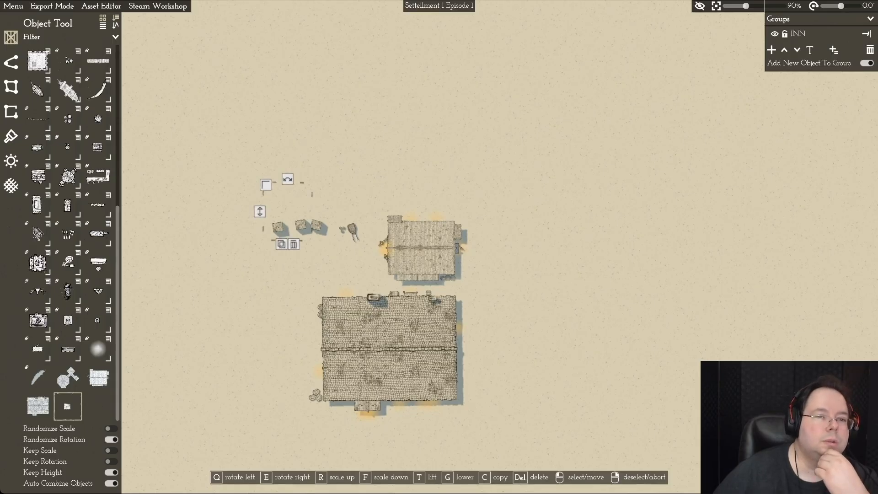
click(52, 6)
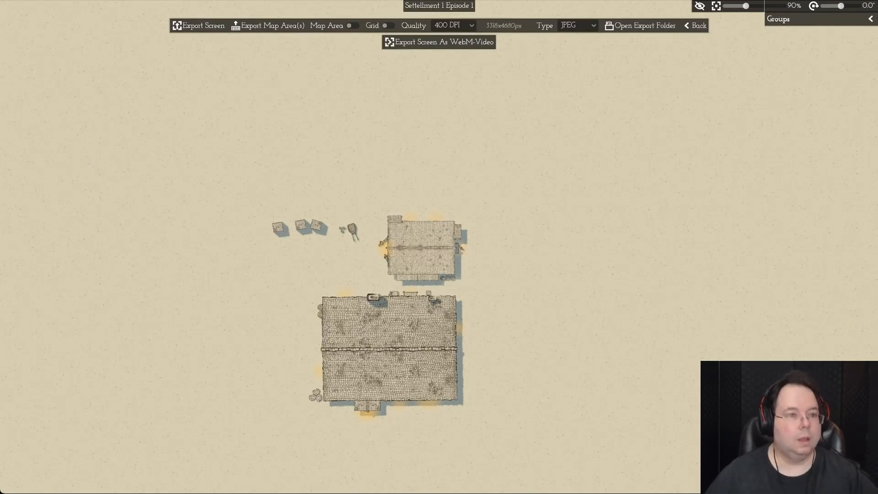
key(Escape)
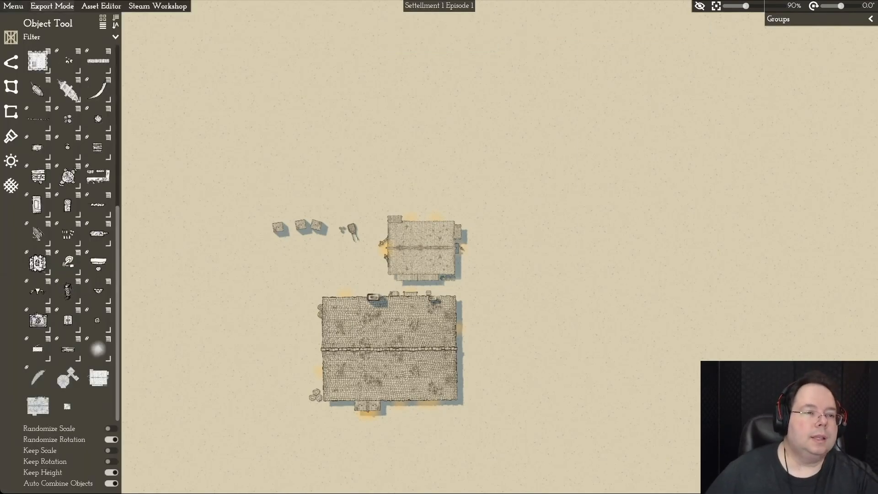
Step: Reopen the outhouse in the Object Editor and move its roof and body together onto the grid's origin
click(101, 5)
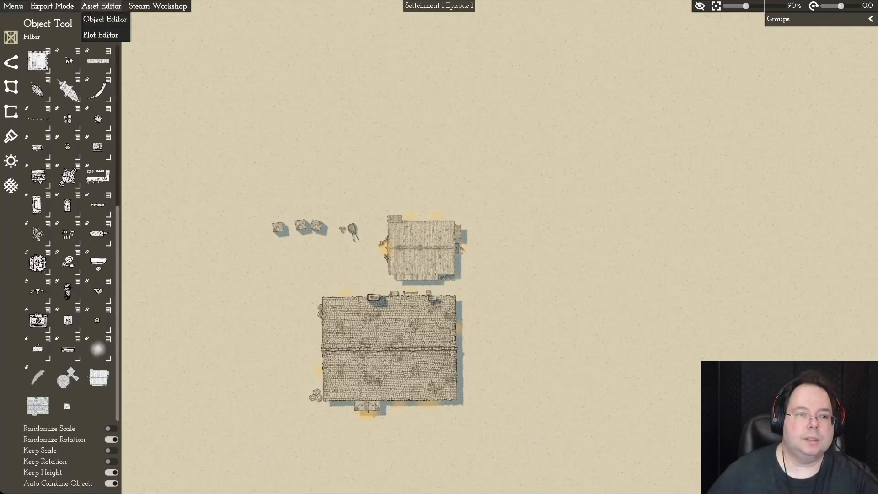
click(105, 19)
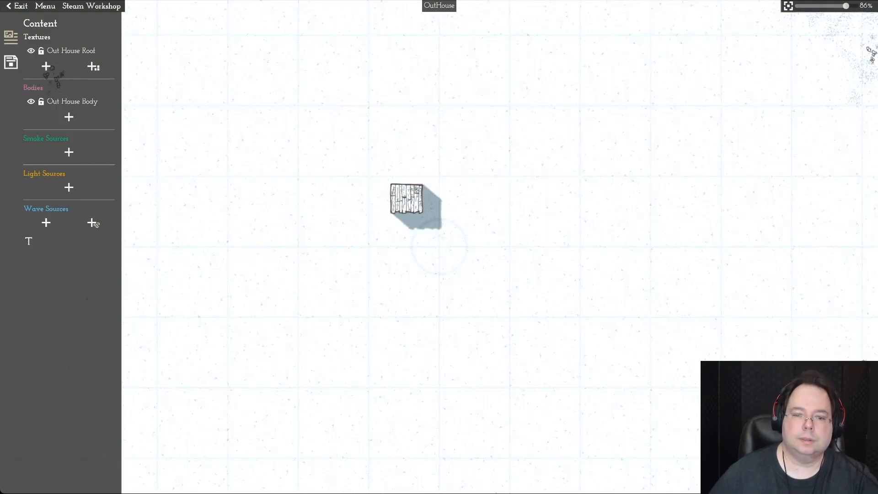
mouse_move(416, 214)
mouse_down()
mouse_move(441, 258)
mouse_move(429, 255)
mouse_move(417, 215)
mouse_up()
drag(317, 144, 513, 305)
drag(417, 213, 441, 247)
right_click(440, 247)
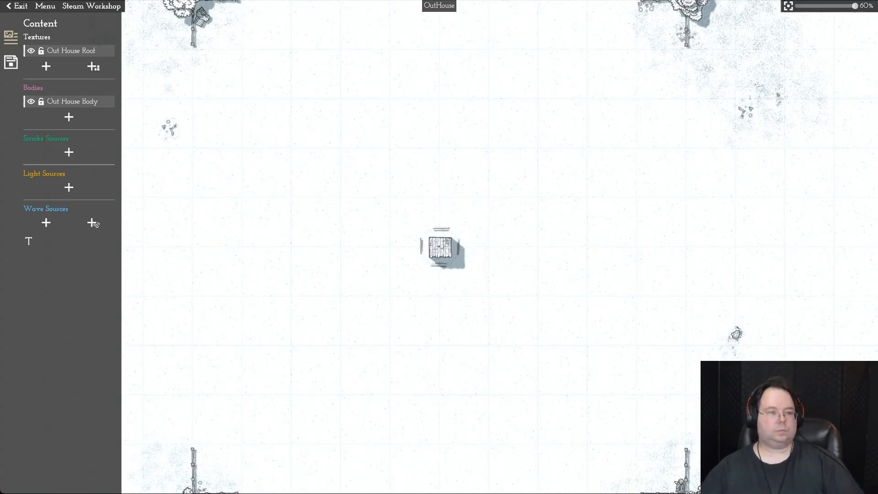
Step: Try capturing the outhouse's preview image at 60% zoom and again from close up
right_drag(440, 248, 377, 348)
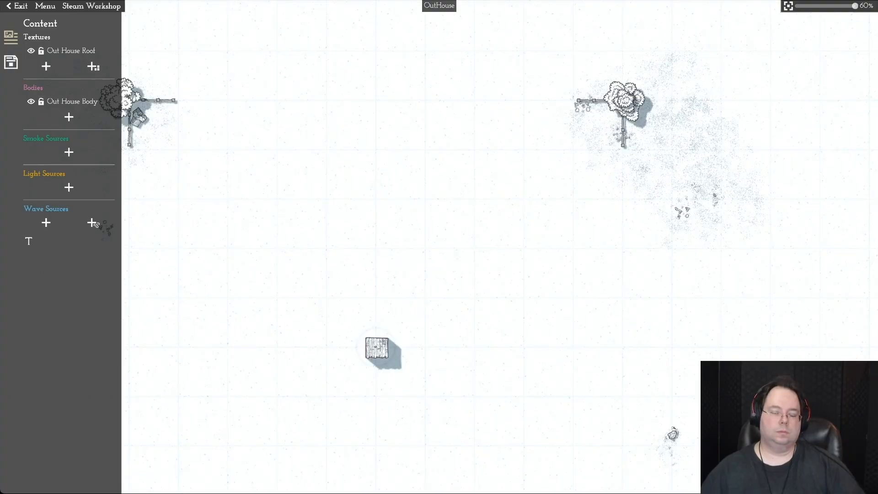
drag(320, 289, 544, 435)
right_click(377, 348)
right_drag(377, 348, 426, 348)
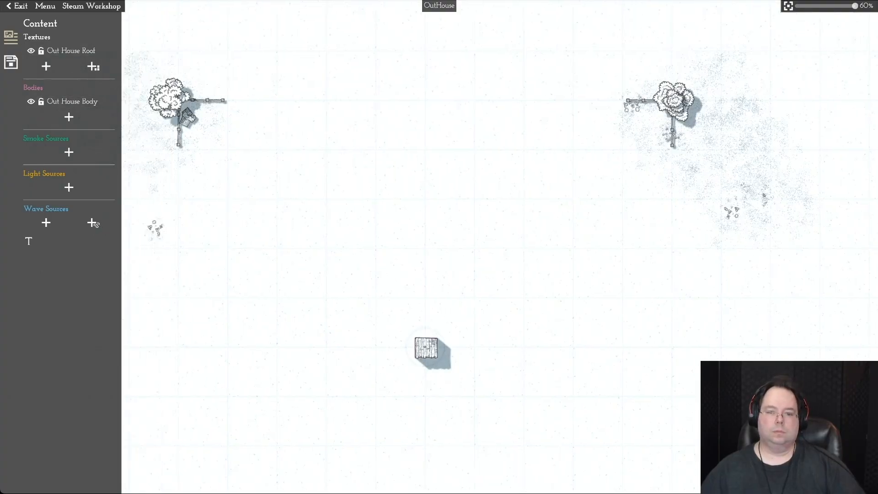
key(s)
key(w)
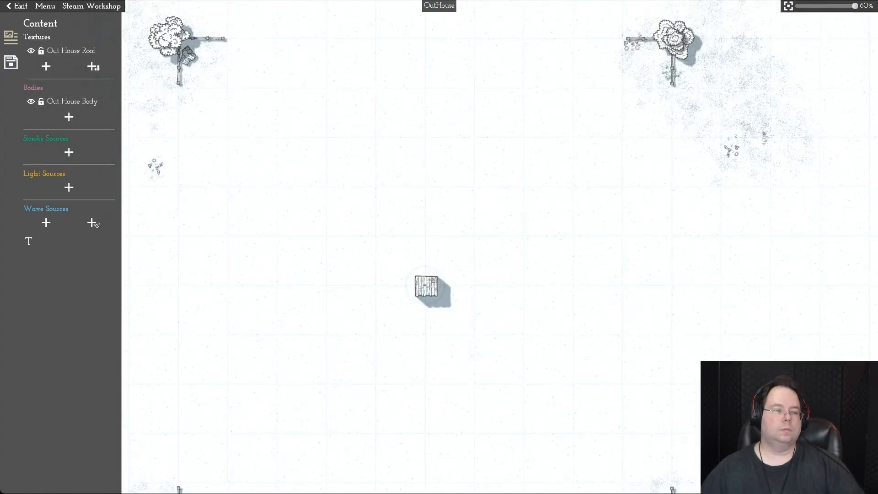
key(s)
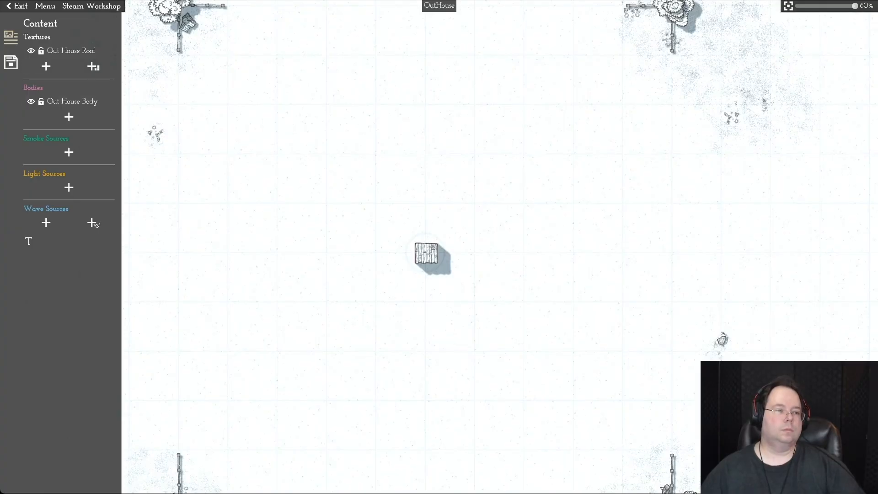
click(11, 37)
click(11, 37)
click(11, 62)
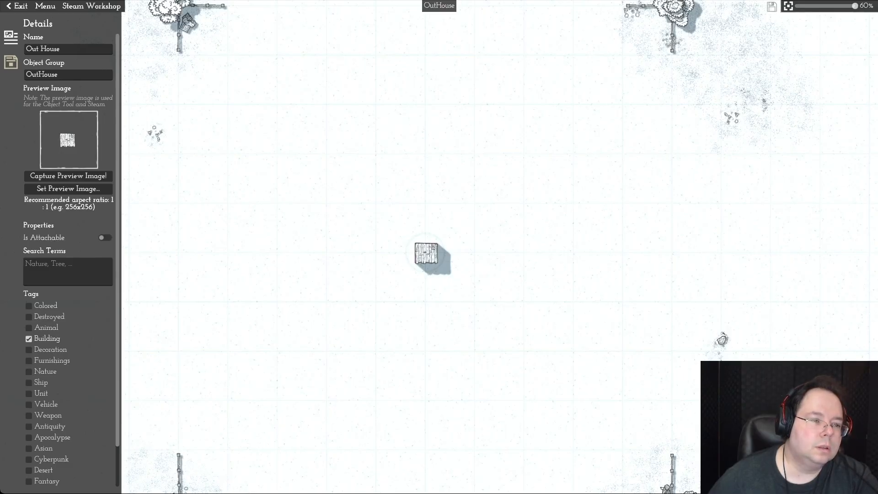
click(68, 175)
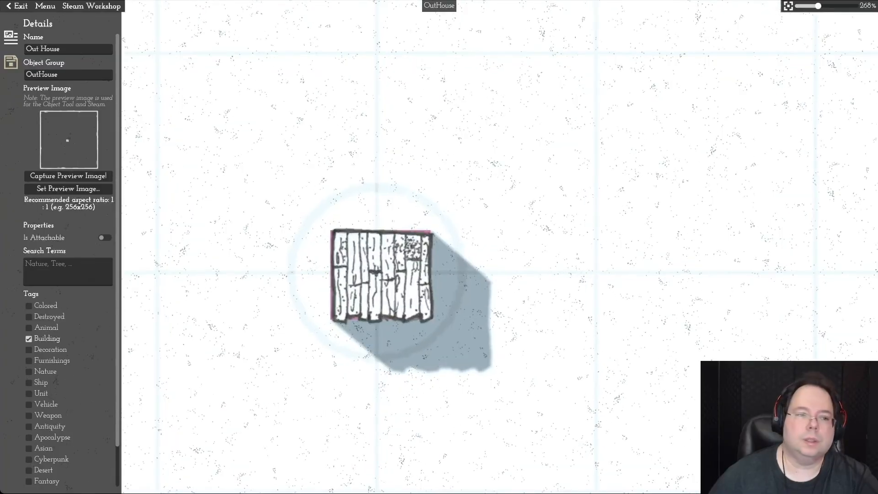
click(68, 176)
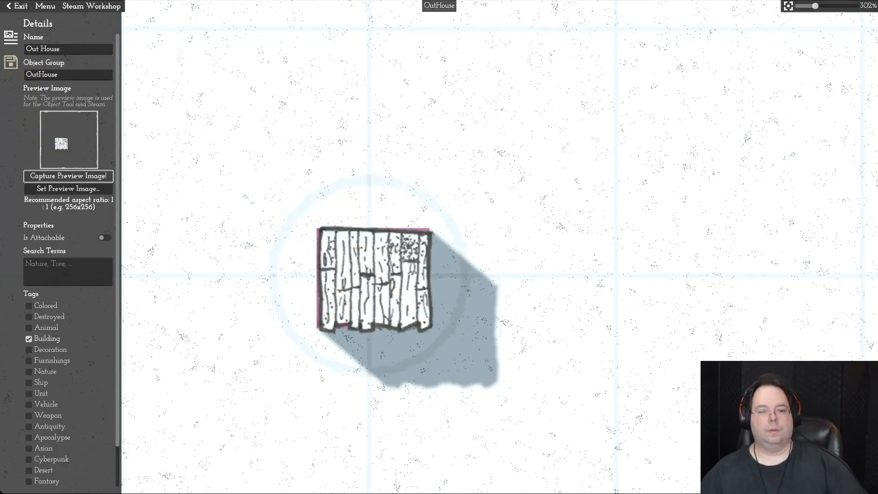
Step: Centre the outhouse in the view, recapture its preview image at 302% zoom, and save the object before returning to the map
middle_drag(375, 279, 467, 251)
click(69, 176)
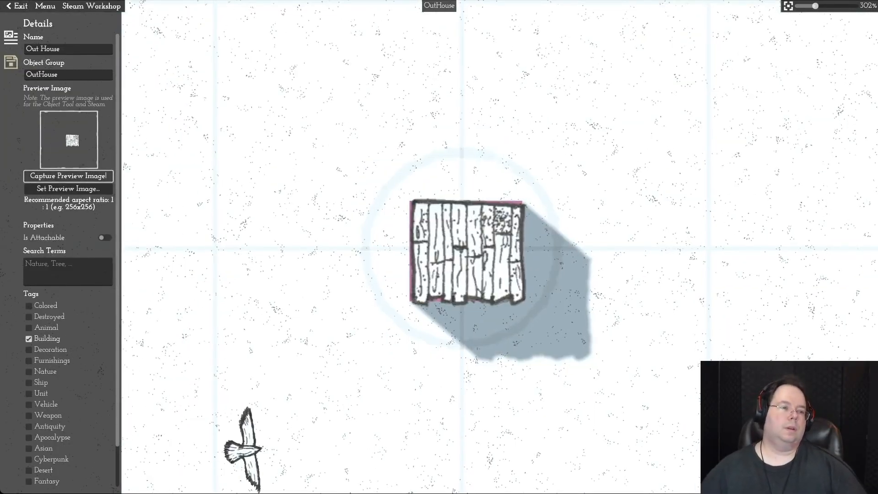
click(45, 6)
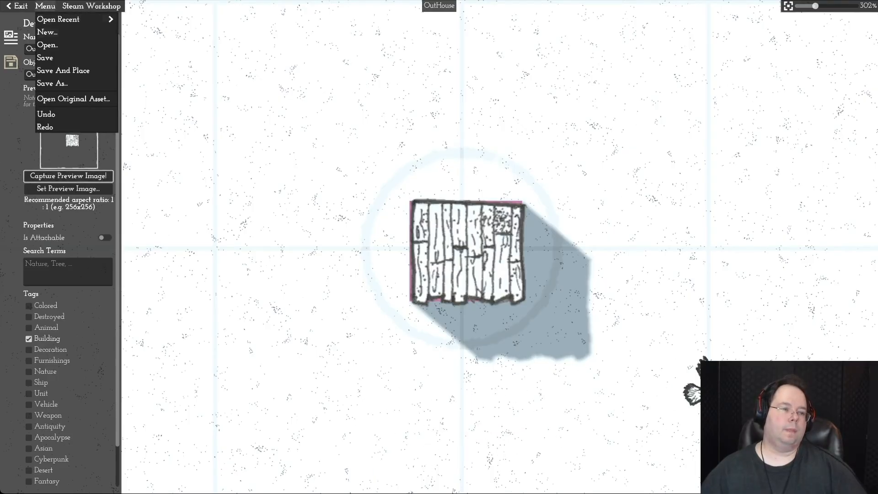
click(51, 58)
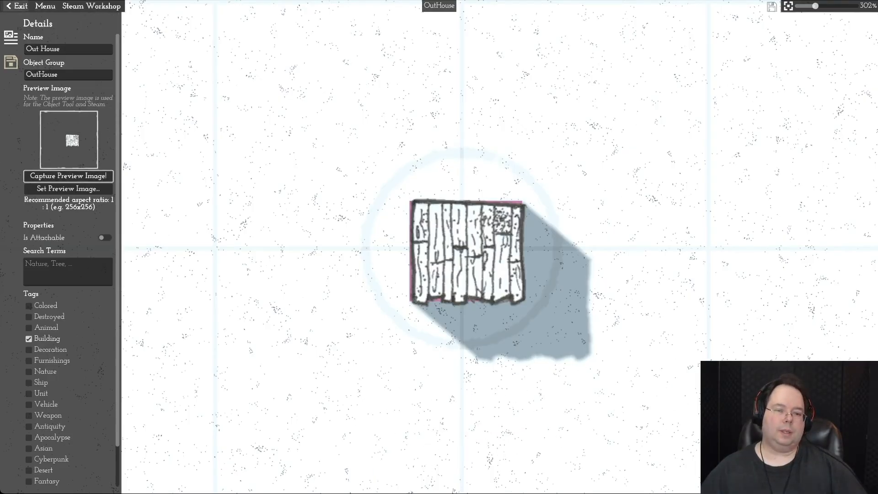
click(17, 6)
Step: Realign the three outhouses in a row and shift them closer to the cart west of the smaller building
click(287, 211)
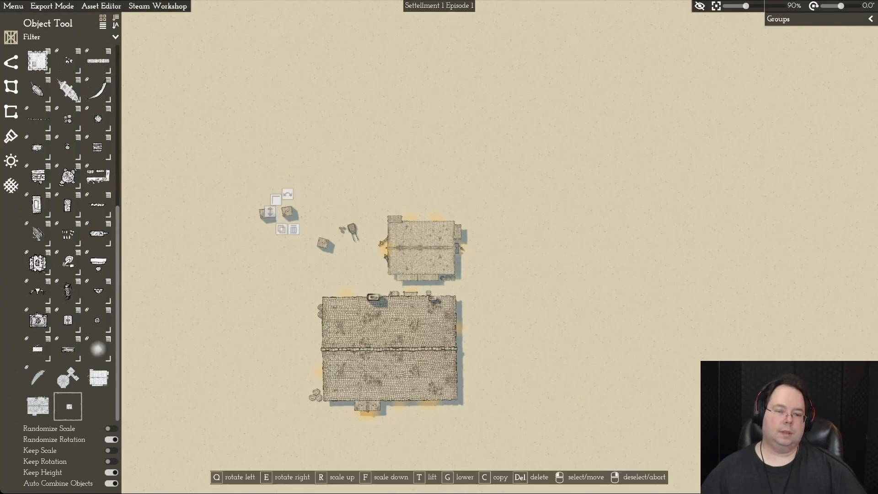
drag(322, 243, 307, 210)
key(Escape)
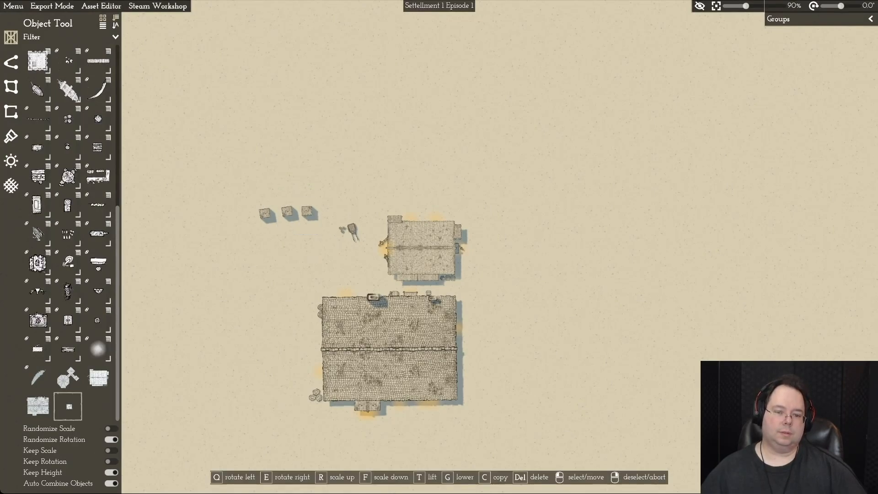
click(307, 210)
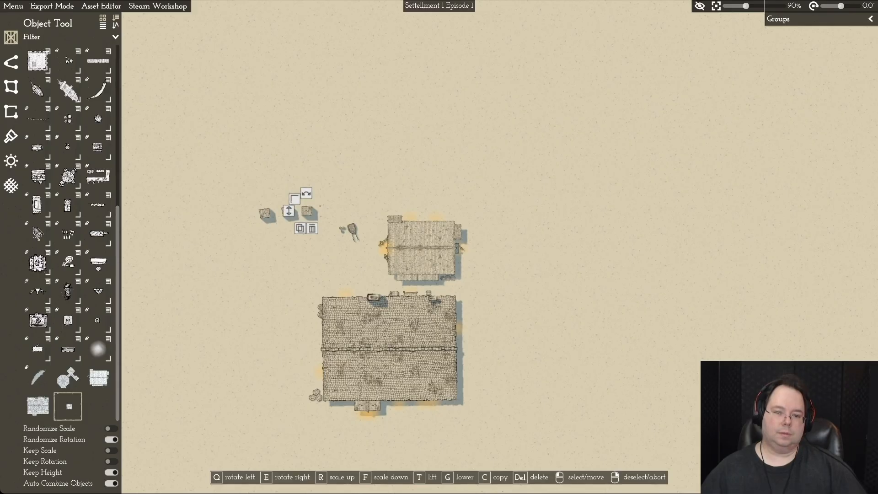
click(421, 248)
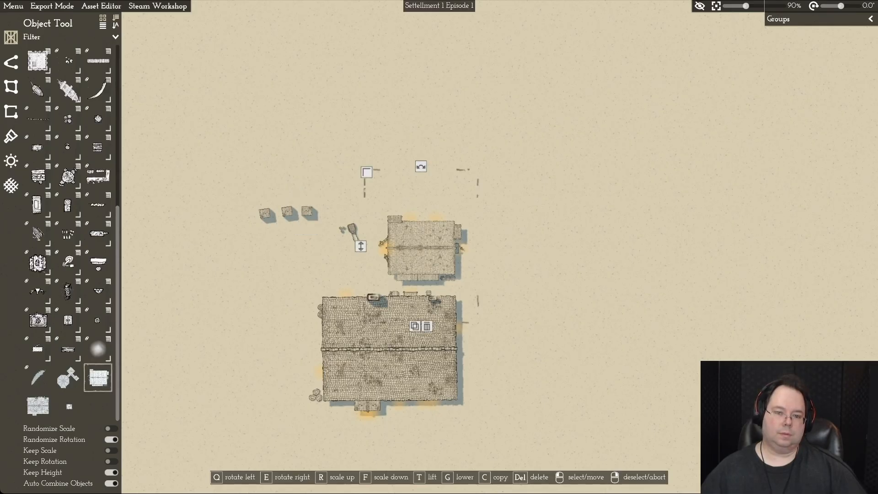
mouse_move(421, 167)
mouse_down()
mouse_move(399, 170)
mouse_move(420, 166)
mouse_up()
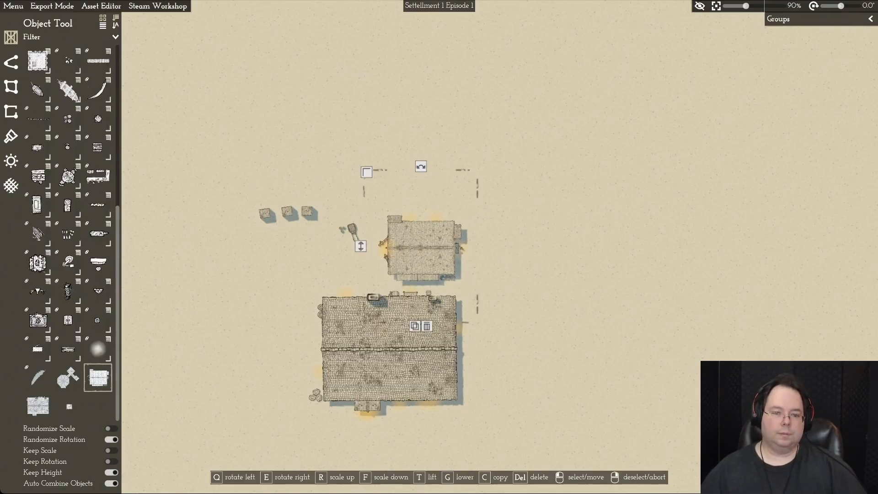
mouse_move(307, 212)
mouse_down()
mouse_move(326, 216)
mouse_move(287, 217)
mouse_move(295, 218)
mouse_up()
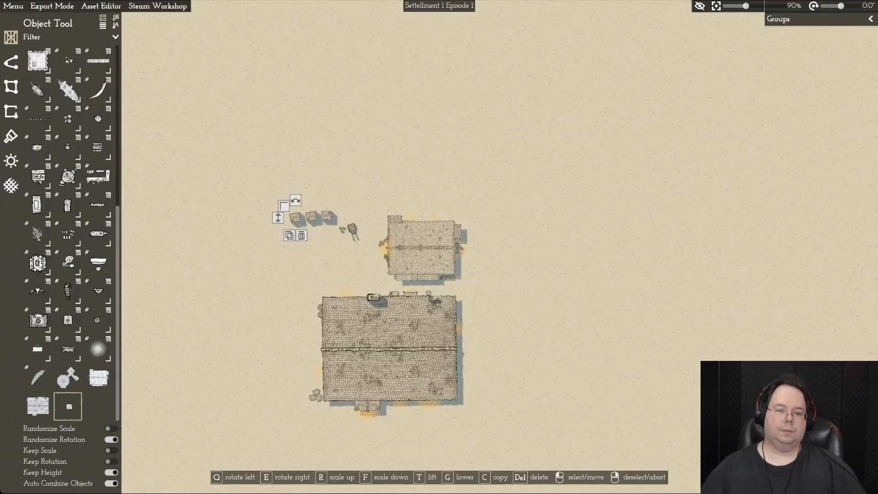
Step: Select the large stone-roofed building and toggle the INN group's visibility to check which objects belong to it
click(388, 329)
scroll(389, 330, up, 8)
middle_drag(48, 472, 152, 310)
scroll(151, 310, up, 3)
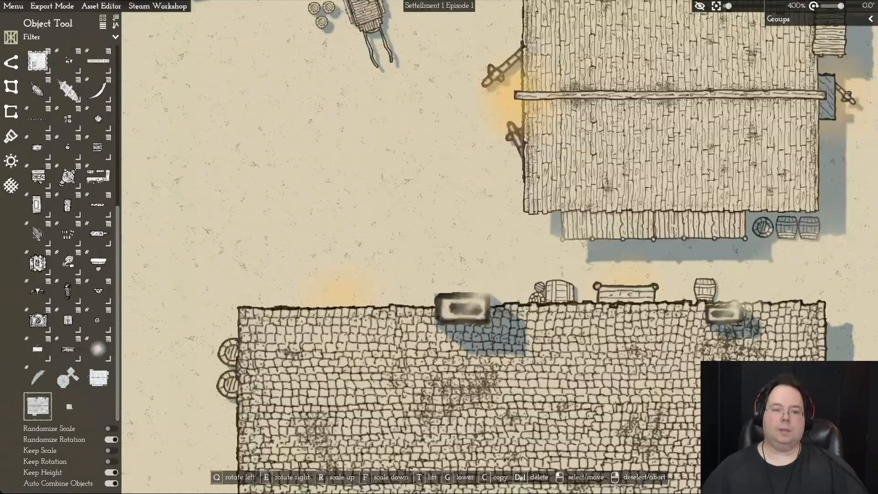
scroll(308, 274, down, 8)
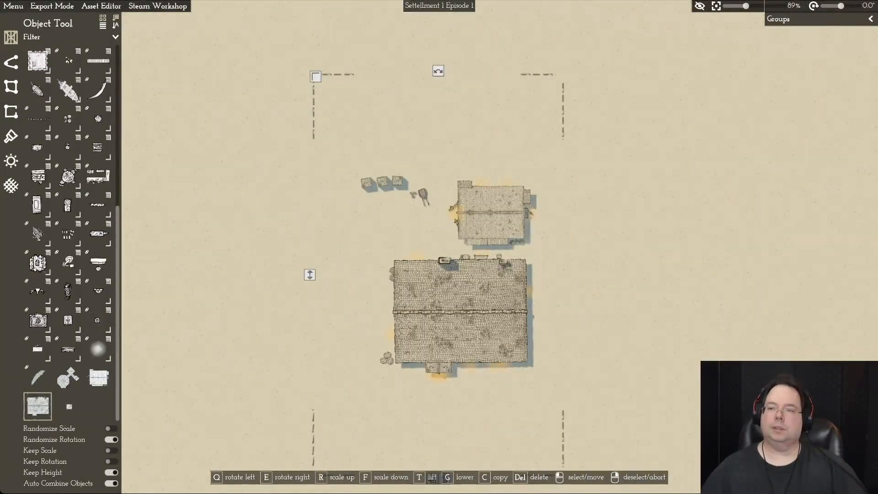
click(870, 19)
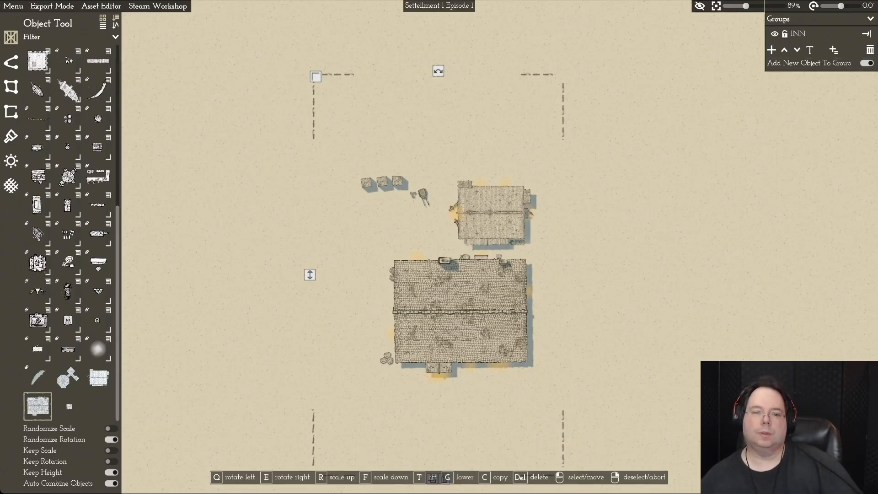
click(774, 33)
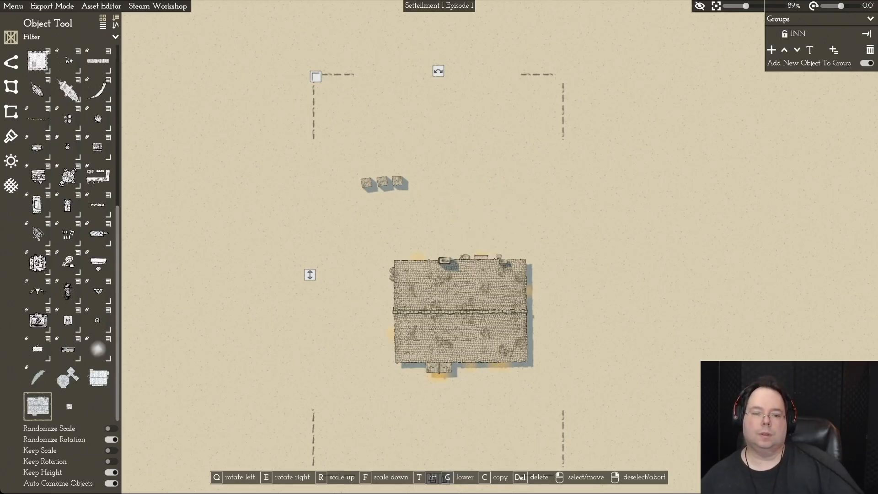
click(774, 33)
click(774, 33)
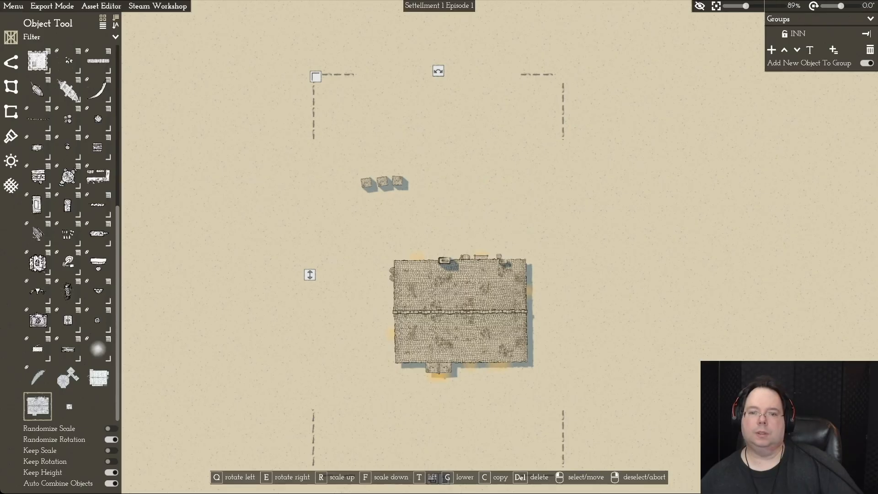
click(775, 33)
click(774, 34)
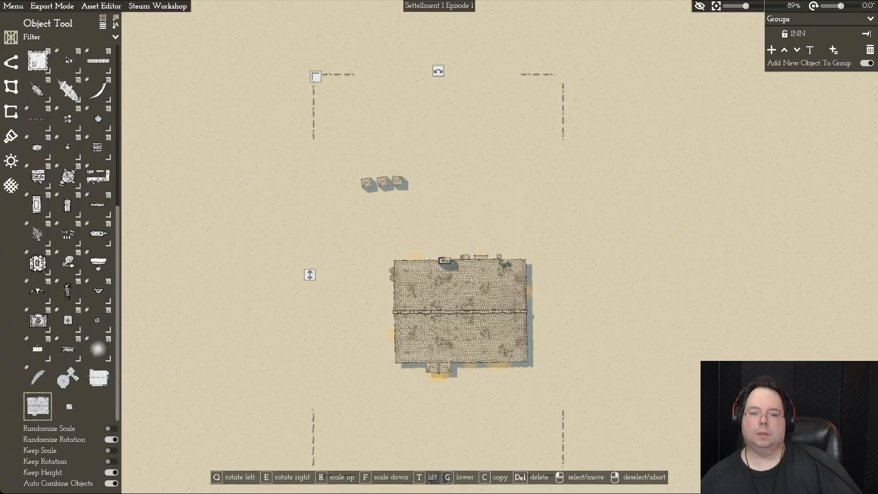
click(774, 34)
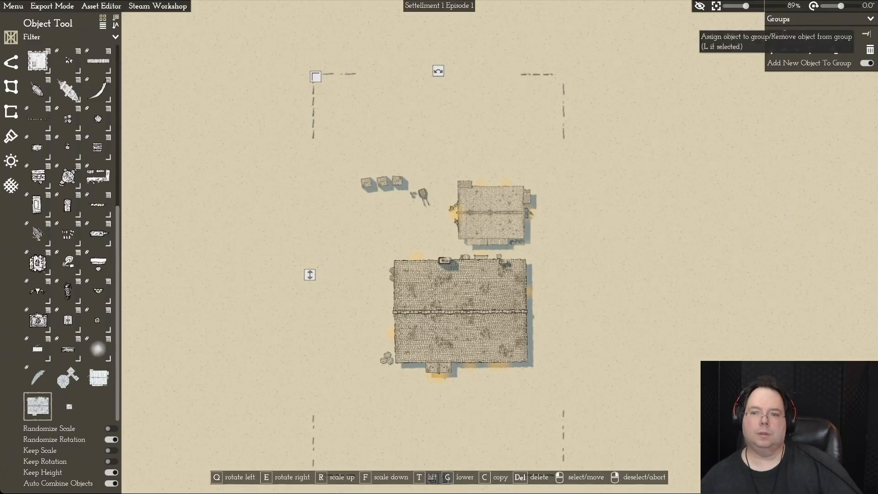
Step: Assign the large building to the INN group and lock the group
click(866, 34)
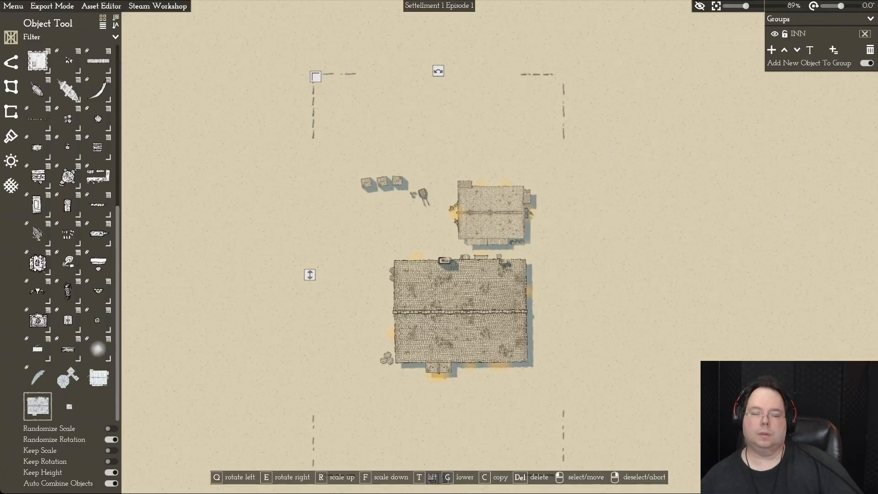
click(774, 34)
click(774, 34)
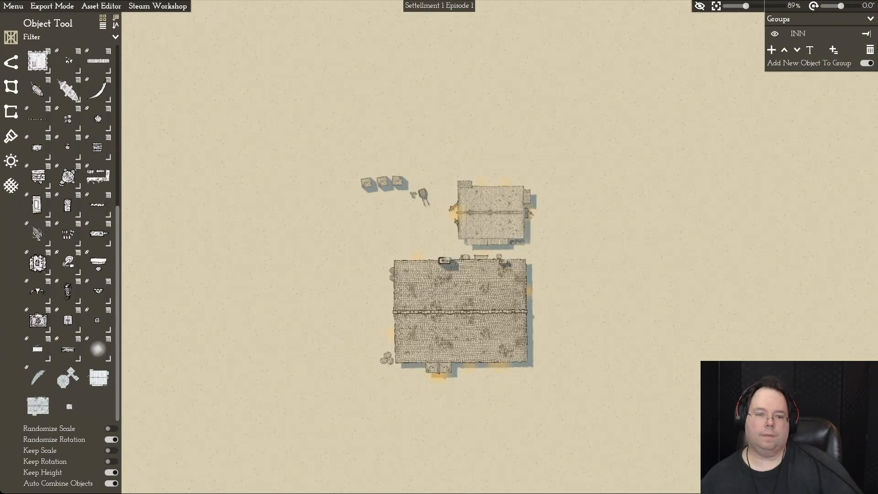
Step: Move the easternmost outhouse slightly south of the row, just west of the cart, and deselect it
click(69, 406)
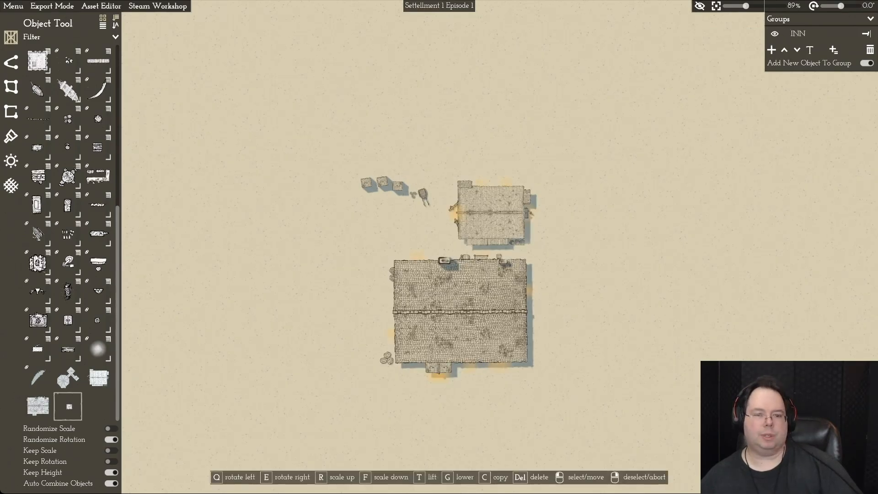
click(396, 186)
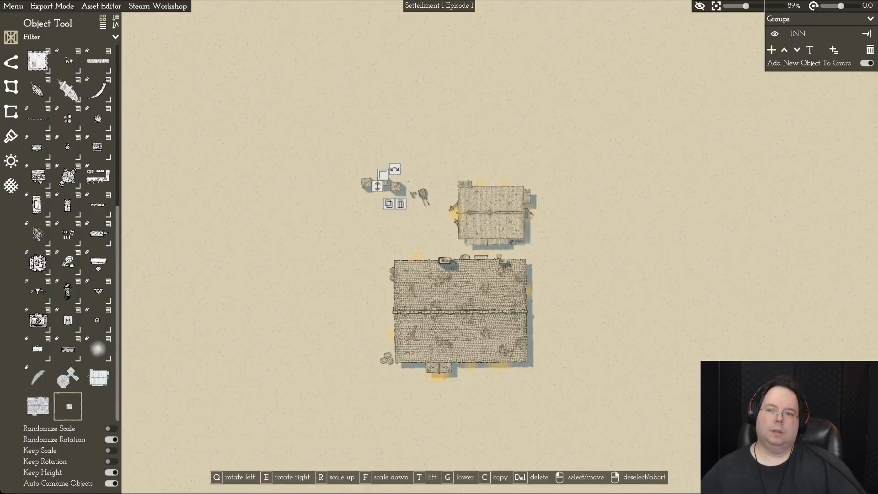
key(Escape)
scroll(439, 247, up, 3)
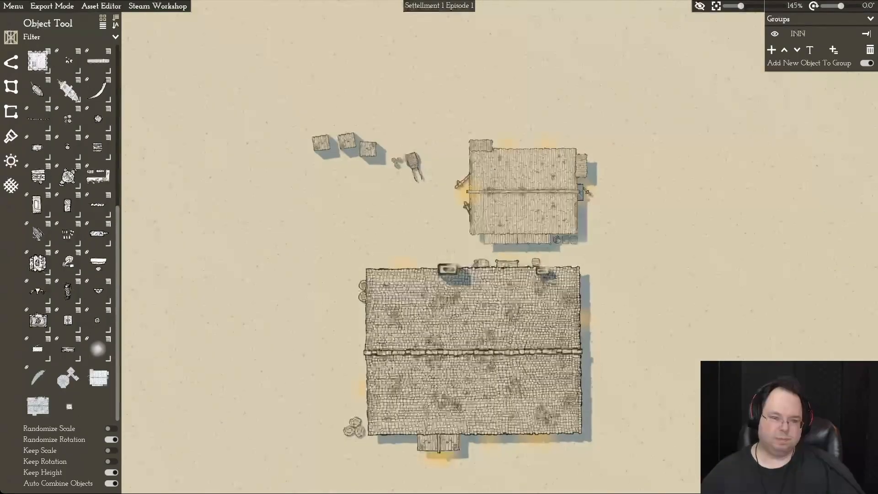
Step: Shift the easternmost and middle outhouses west of the cart so the row lines up with closer spacing
key(w)
mouse_move(346, 164)
mouse_down()
mouse_move(346, 172)
mouse_move(321, 174)
mouse_move(362, 172)
mouse_up()
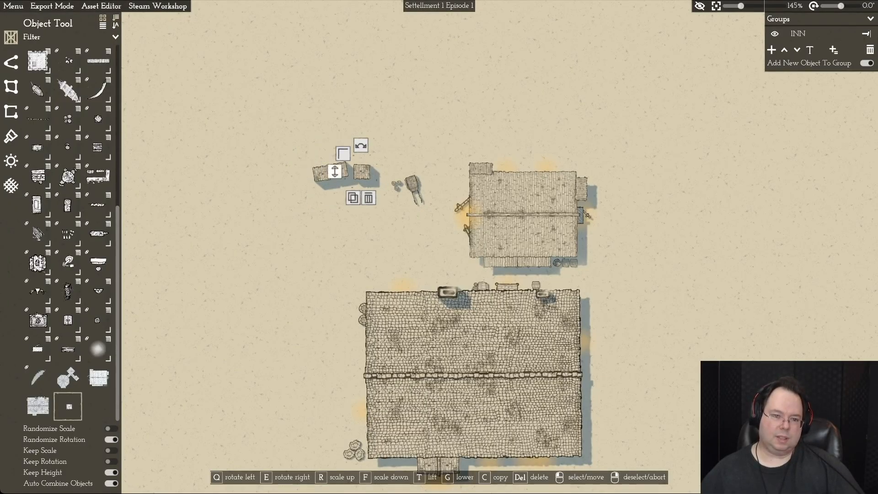
right_click(333, 171)
click(339, 171)
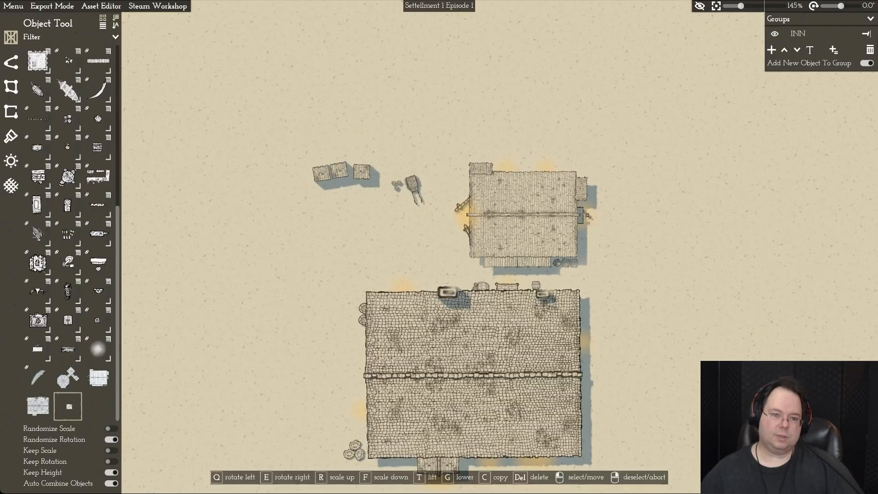
drag(338, 170, 344, 172)
right_click(344, 172)
Step: Nudge the westernmost outhouse against its neighbours so the three form a tight straight row, and deselect it
scroll(344, 172, down, 3)
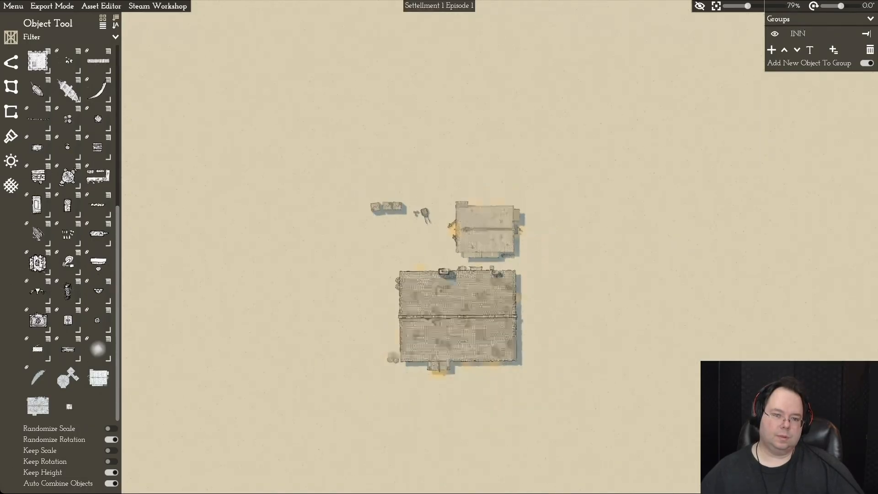
scroll(446, 320, down, 1)
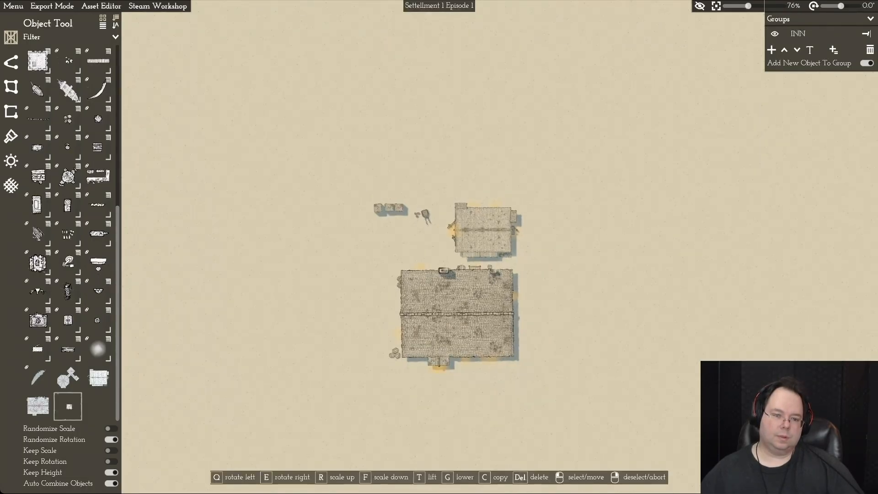
scroll(439, 247, up, 2)
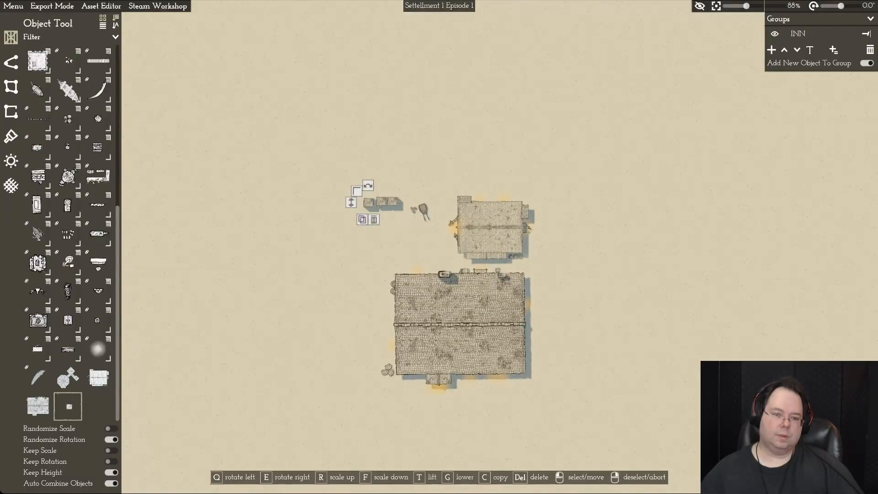
key(w)
right_click(368, 233)
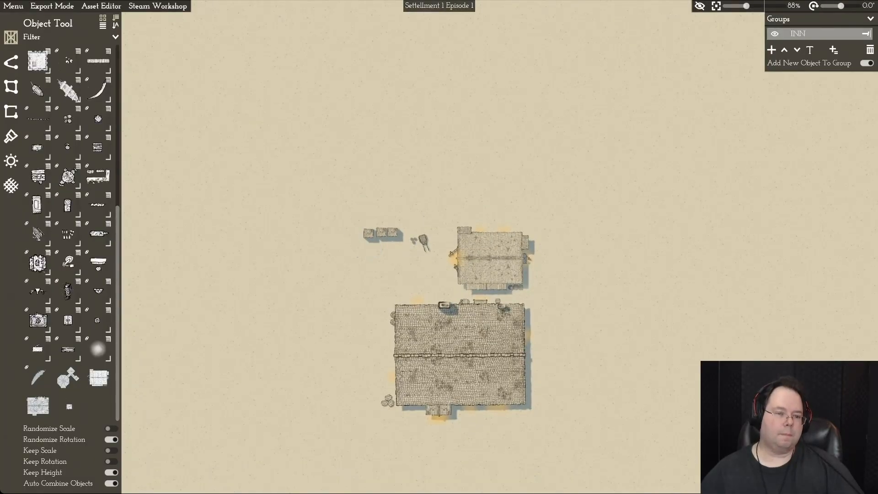
scroll(439, 247, up, 10)
key(a)
click(69, 406)
drag(299, 188, 300, 188)
right_click(300, 188)
key(s)
scroll(439, 247, down, 10)
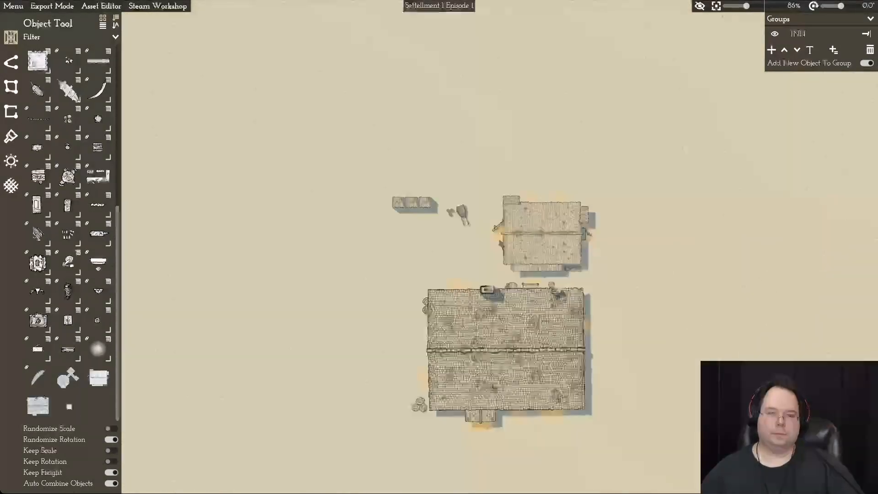
key(s)
key(w)
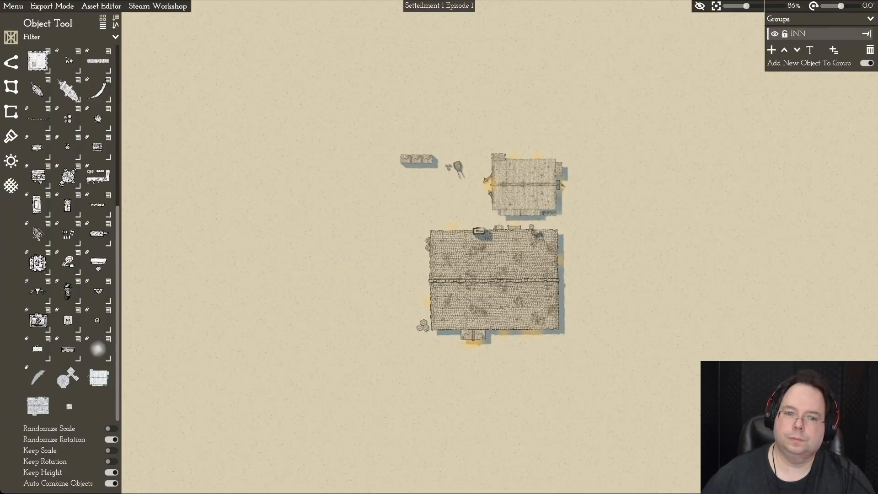
Step: Move the small building far to the east of the large one, keeping the large building near its original spot
click(494, 280)
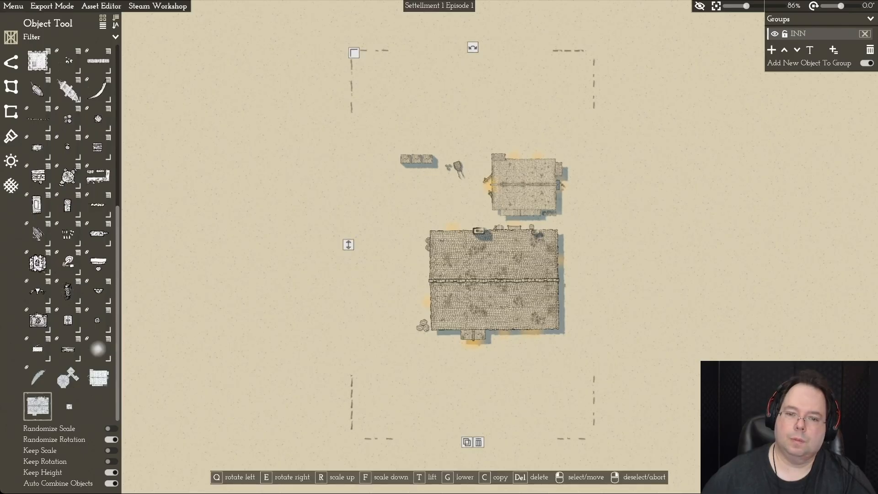
drag(494, 280, 270, 272)
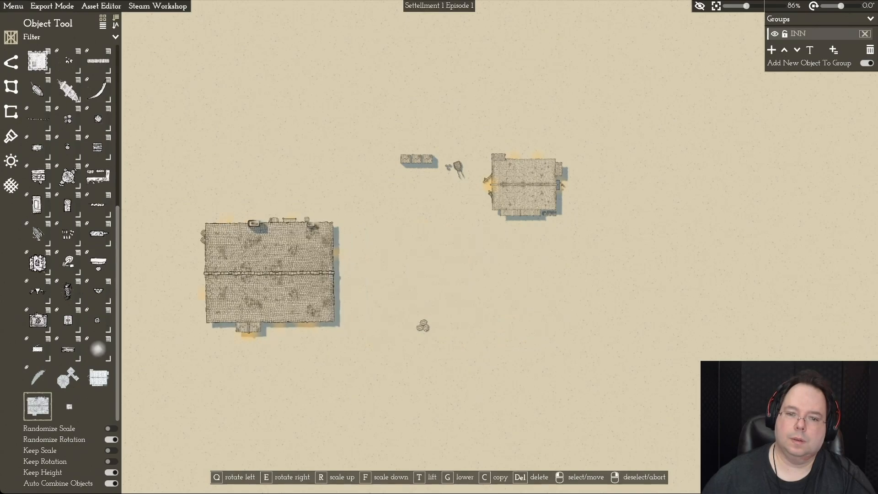
drag(526, 188, 792, 192)
drag(270, 274, 495, 285)
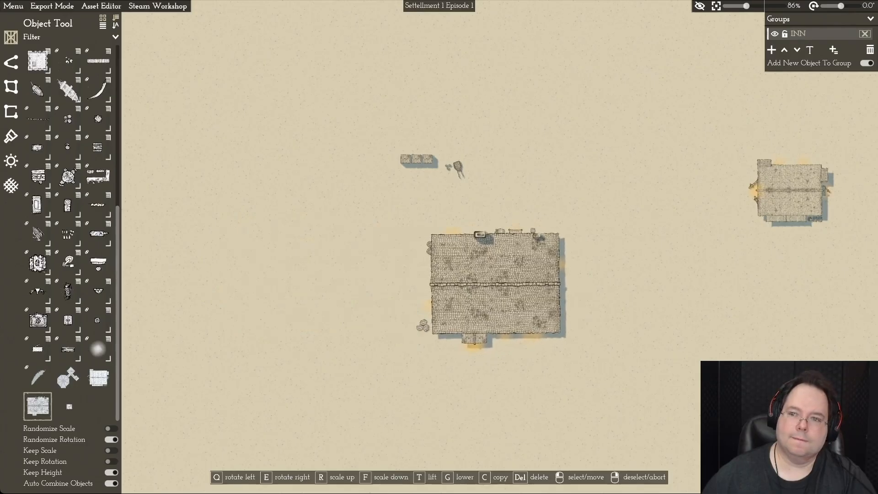
click(790, 190)
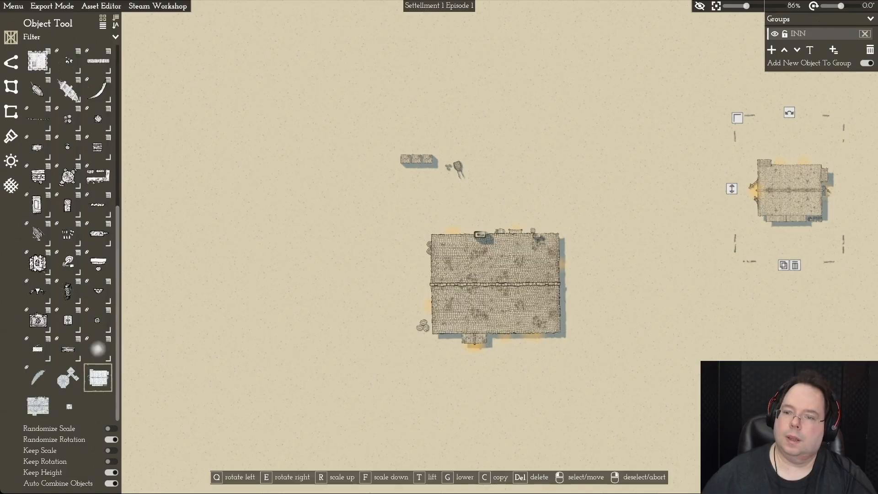
click(496, 282)
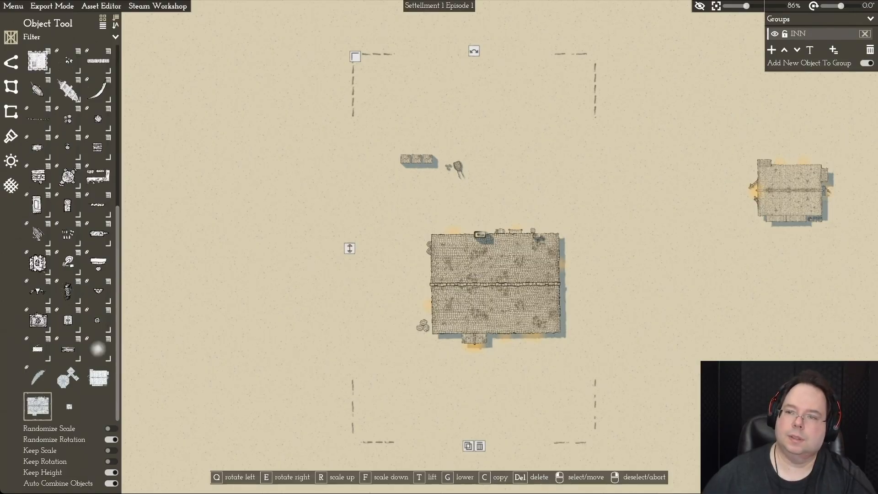
key(Escape)
drag(496, 282, 495, 284)
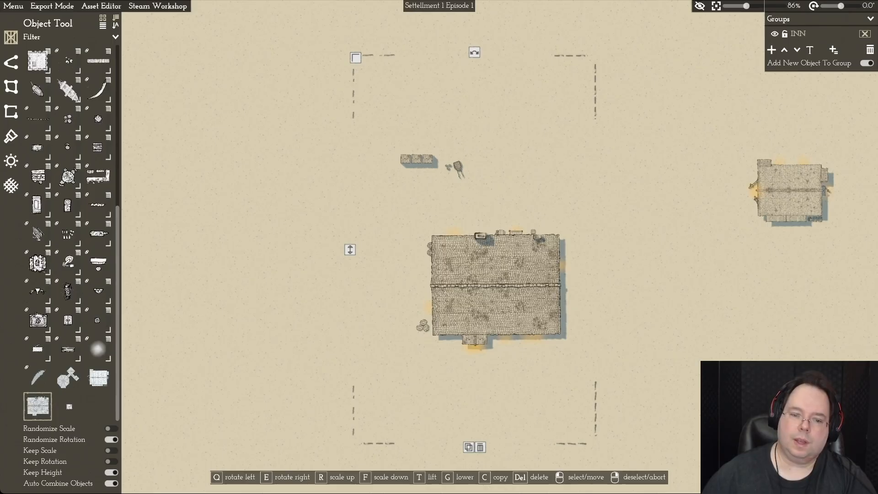
Step: Toggle the INN group's visibility and lock to check which objects belong to it and whether the large building can still be moved
click(774, 34)
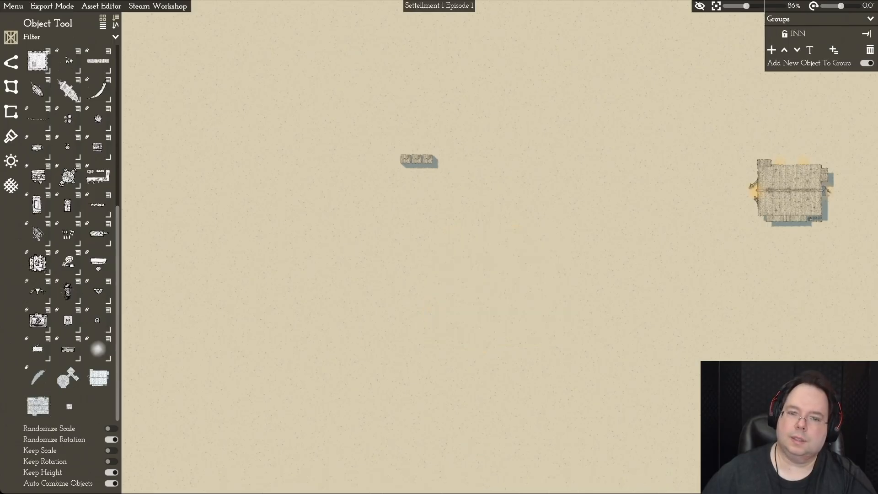
click(775, 33)
click(774, 33)
click(774, 34)
click(785, 33)
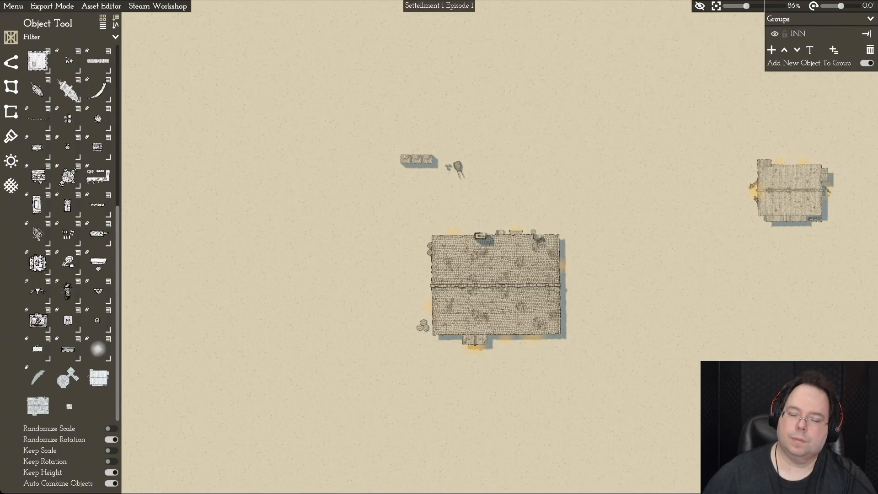
click(866, 33)
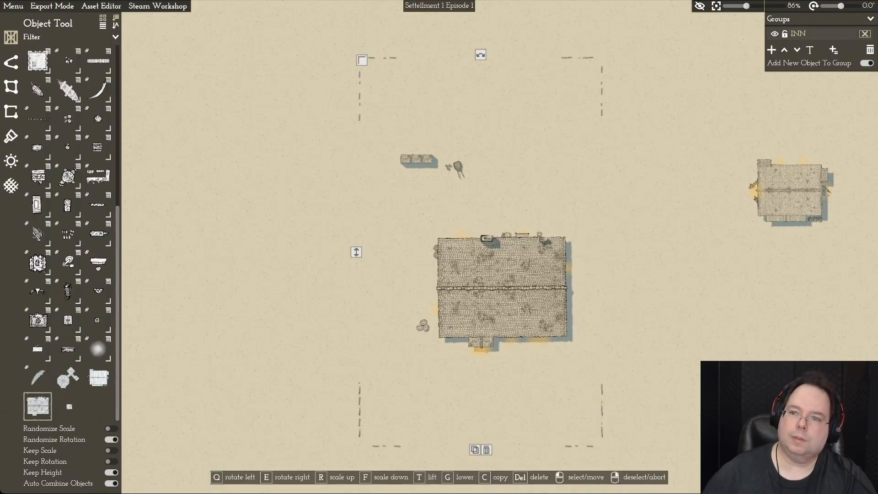
mouse_move(502, 287)
mouse_down()
mouse_move(545, 287)
mouse_move(498, 285)
mouse_up()
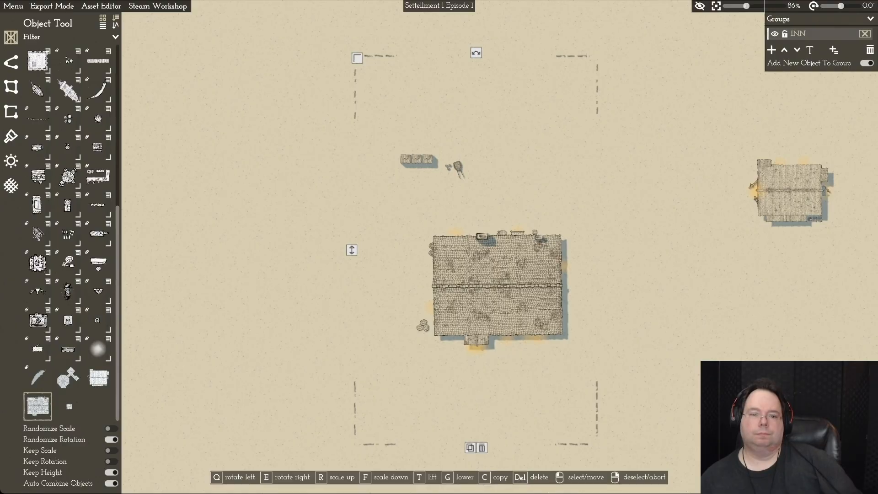
Step: Move the large building aside to the west and remove the cart and its neighbouring debris from the INN group
drag(497, 286, 256, 281)
right_click(480, 178)
click(459, 169)
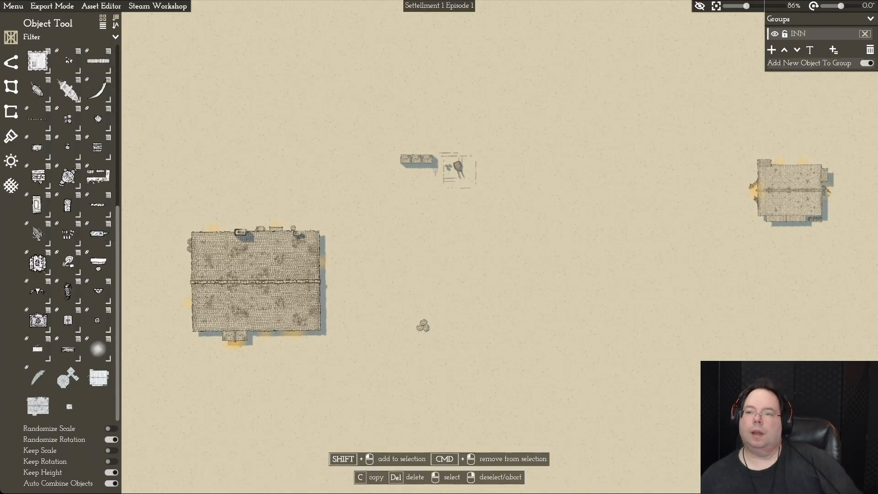
click(865, 34)
right_click(685, 137)
Step: Move the cart and its debris just northwest of the small building, and return the large building beside the barrels
drag(551, 133, 446, 209)
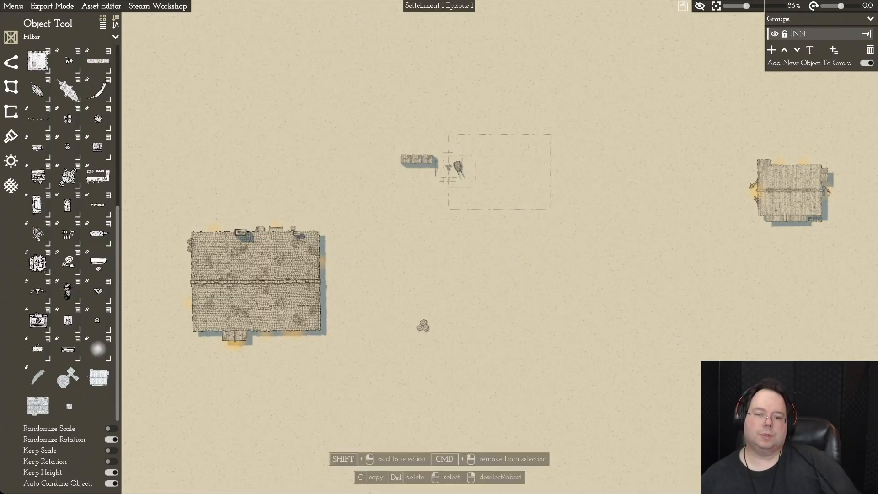
drag(457, 169, 729, 137)
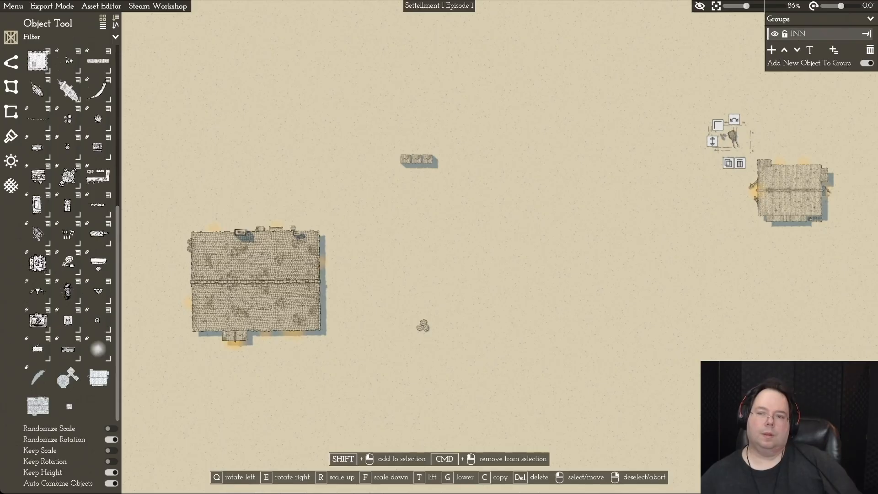
shift+click(423, 326)
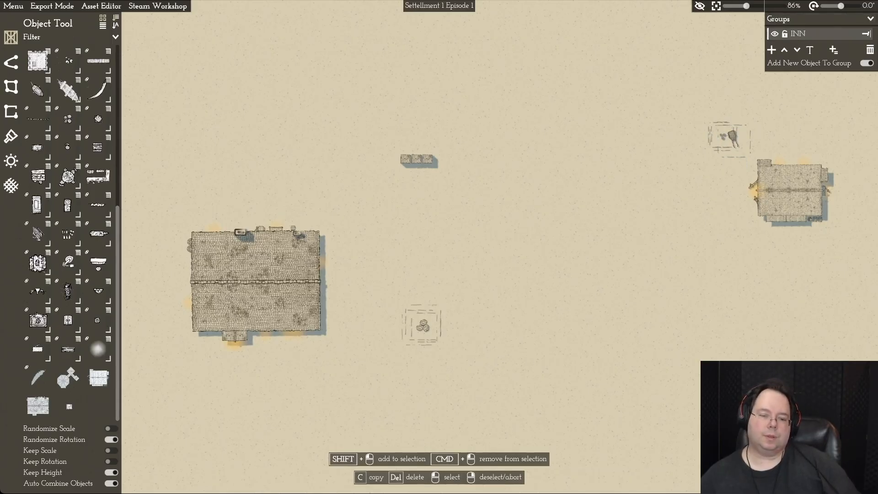
right_click(423, 326)
drag(256, 282, 496, 284)
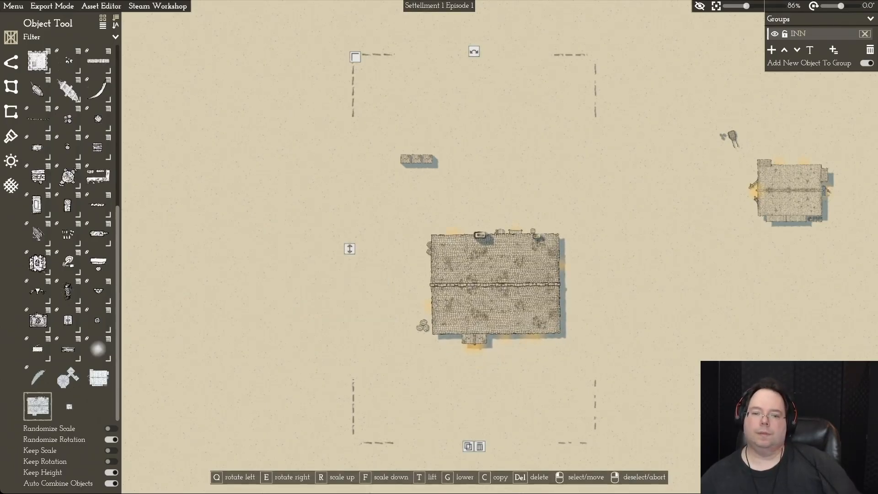
Step: Nudge the large building slightly west and lock the INN group
click(784, 33)
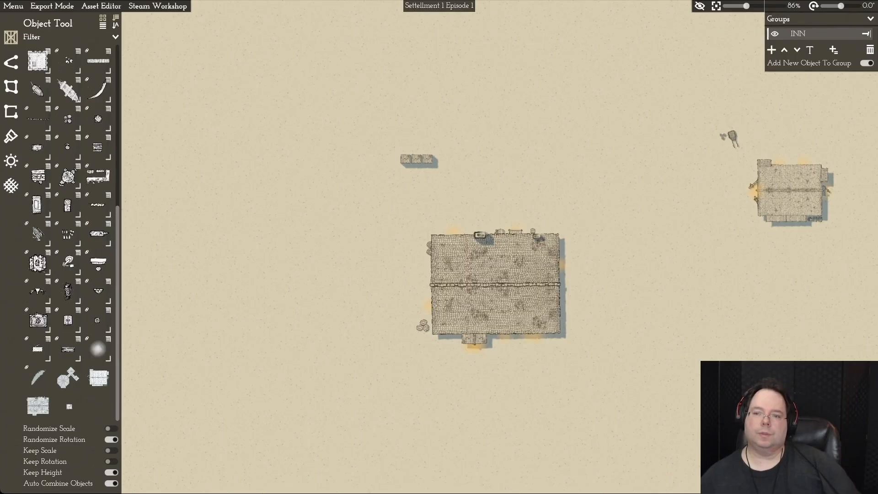
click(775, 33)
click(775, 33)
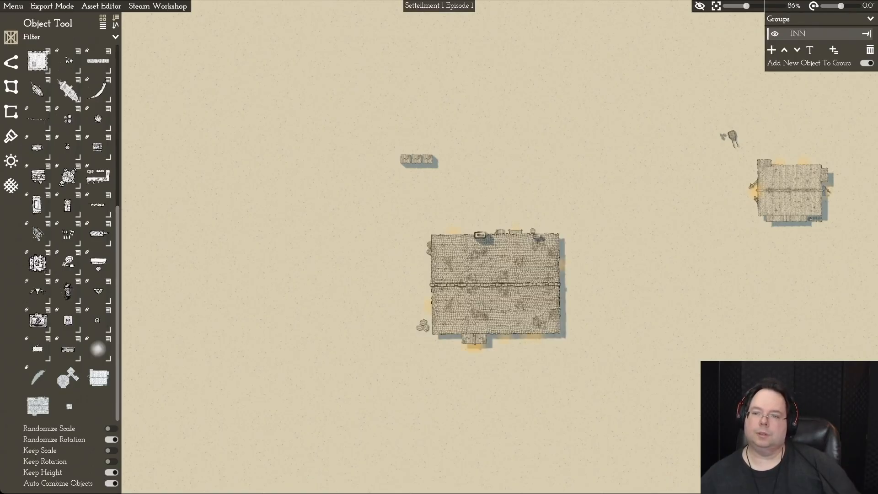
click(785, 33)
click(785, 33)
drag(496, 284, 493, 283)
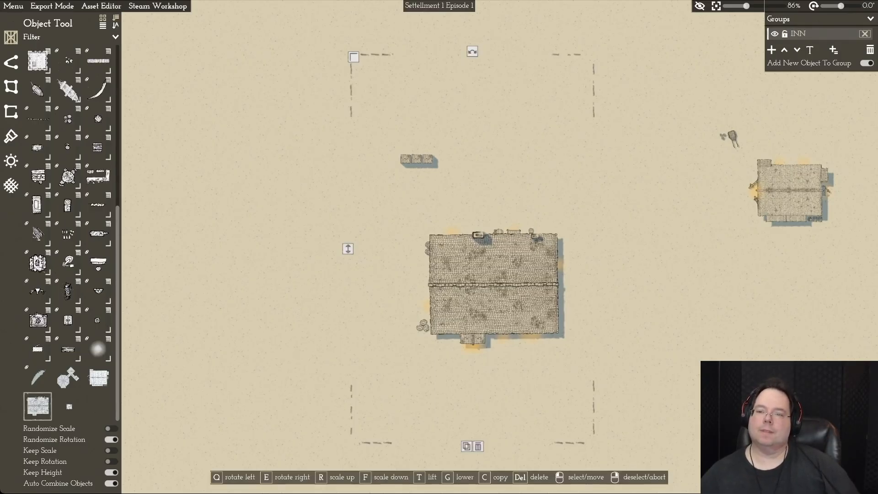
click(785, 33)
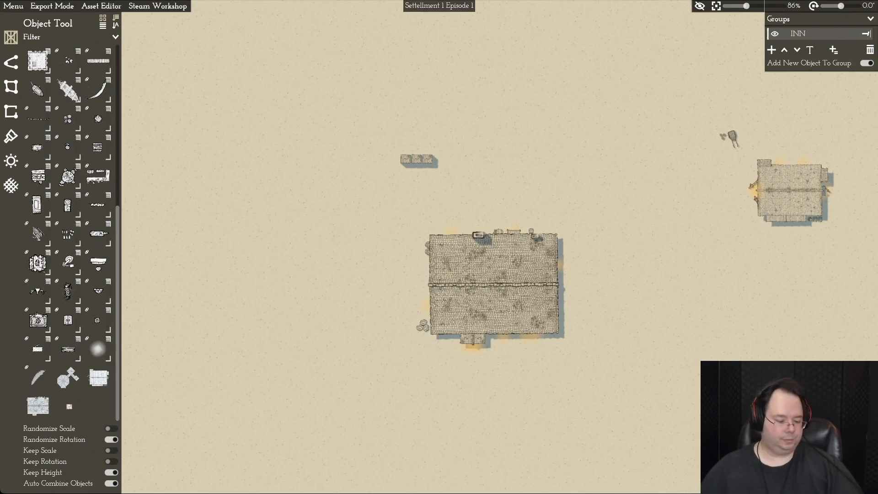
Step: Select the small building, add a second group to the map and make it the active group
click(790, 189)
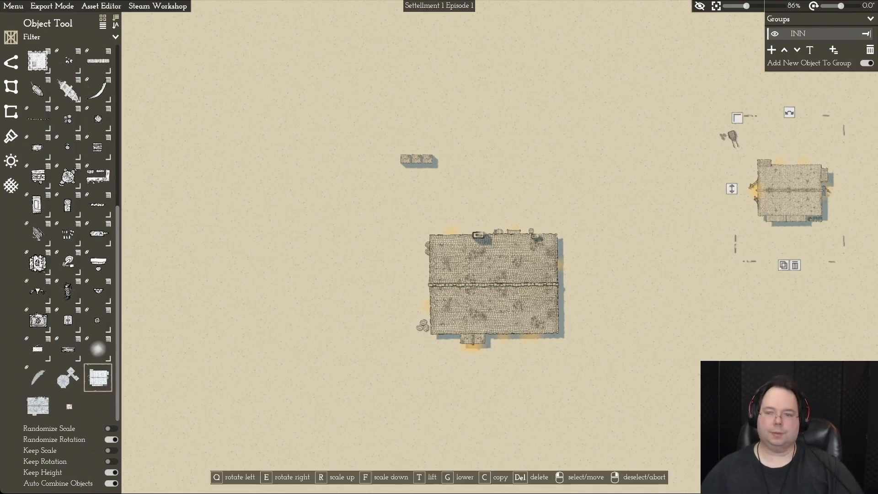
key(w)
key(d)
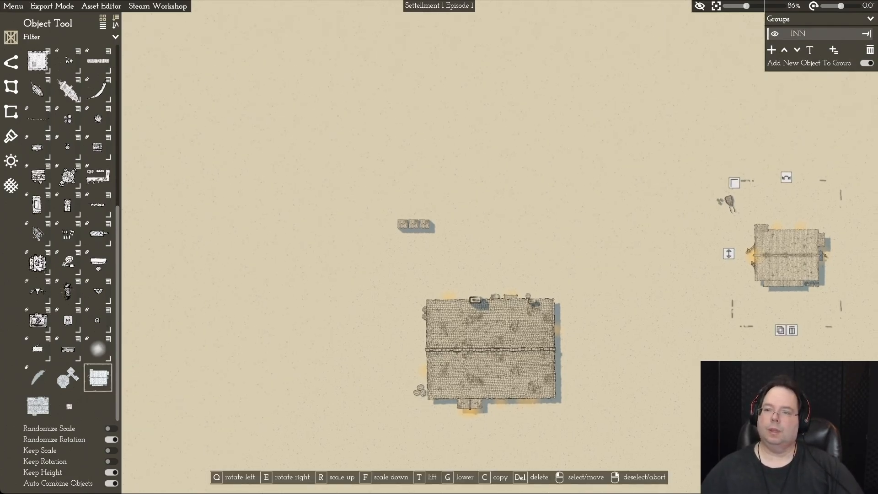
click(772, 49)
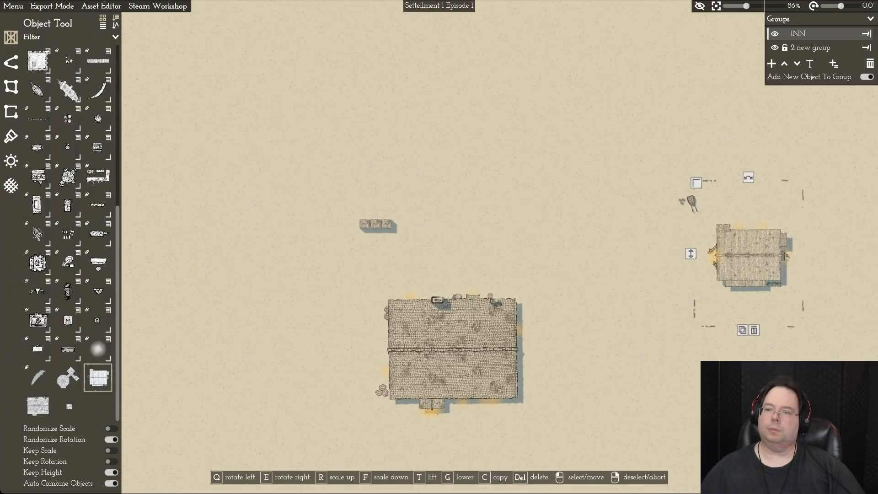
click(810, 47)
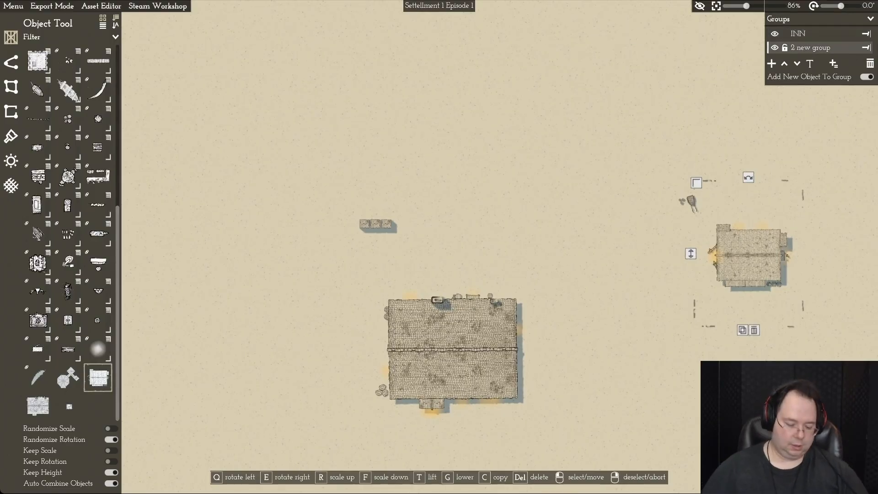
Step: Rename the new second group as INN Barn
click(810, 63)
text(T)
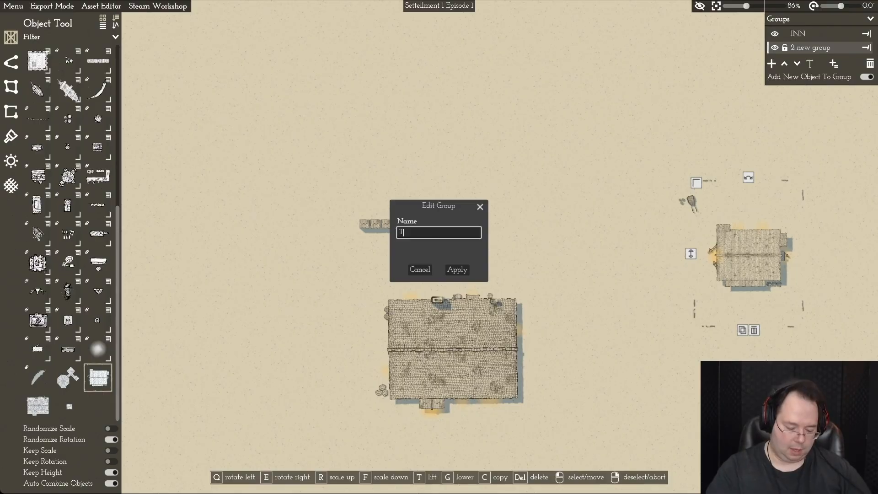
text(he Barn)
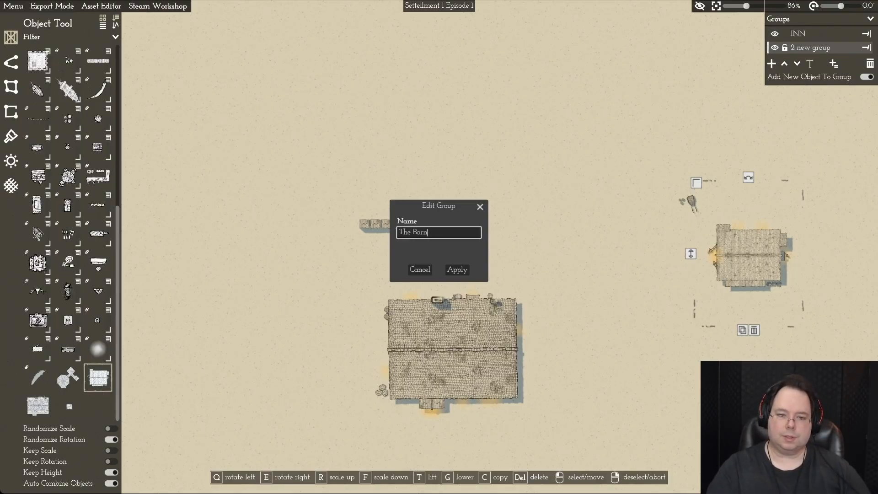
key(BackSpace)
key(BackSpace)
key(BackSpace)
key(BackSpace)
key(BackSpace)
key(BackSpace)
key(BackSpace)
key(BackSpace)
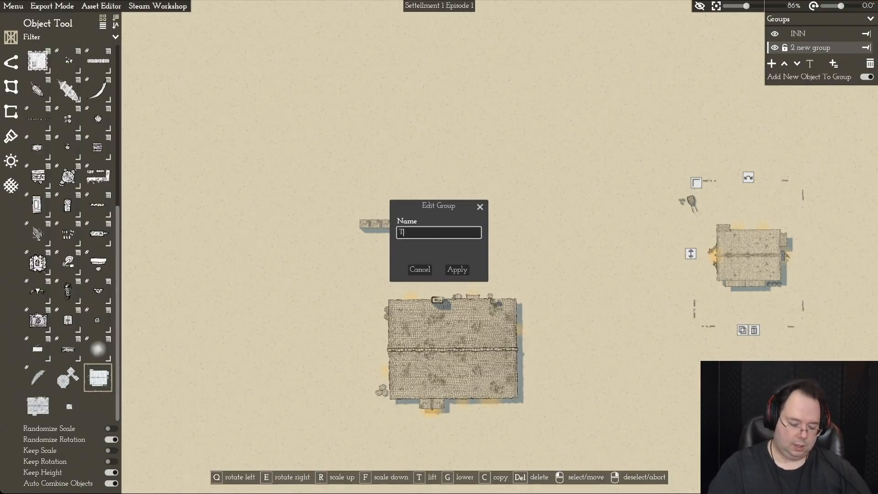
text(INN )
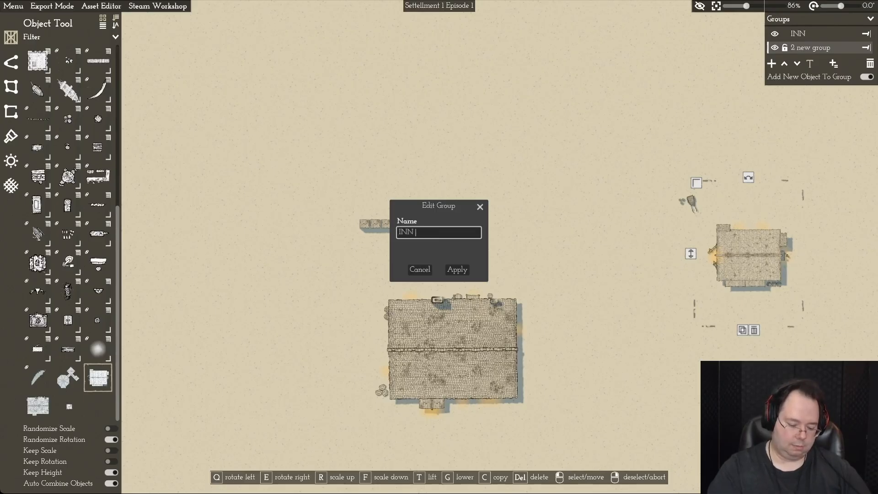
text(Barn)
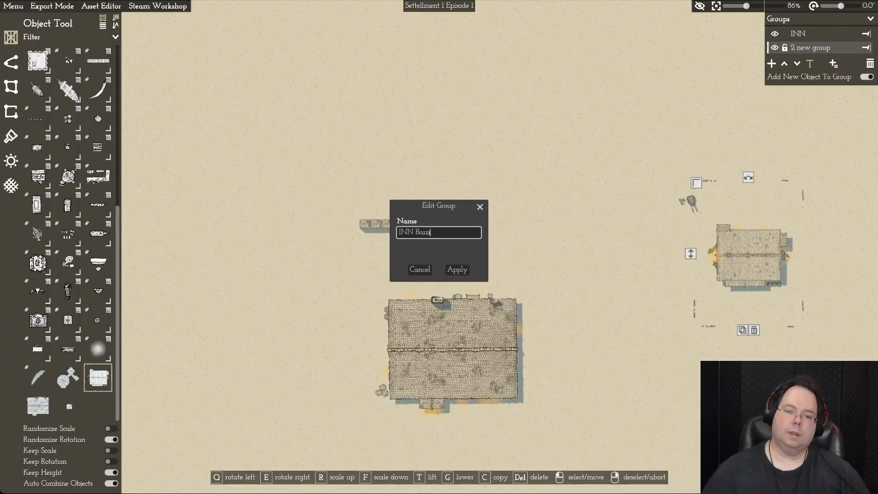
click(457, 270)
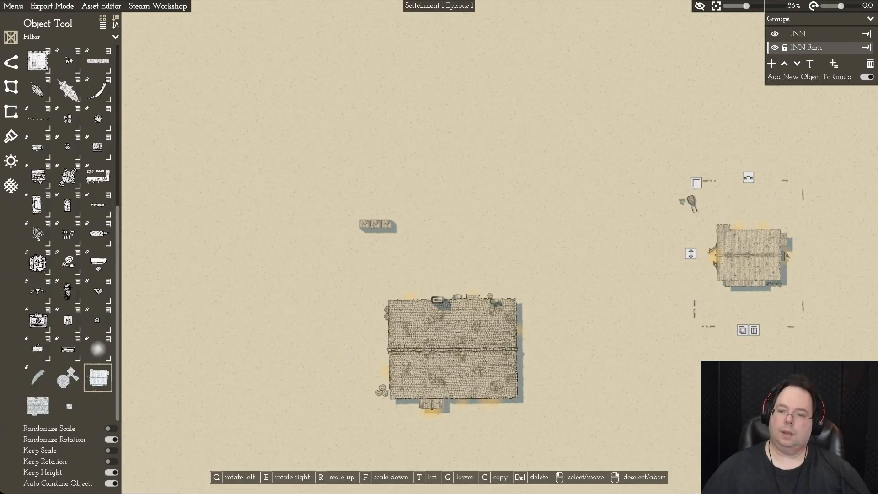
Step: Move the small building north beside the cart, select the cart's area too, and move them together to just north of the large building
drag(749, 255, 749, 222)
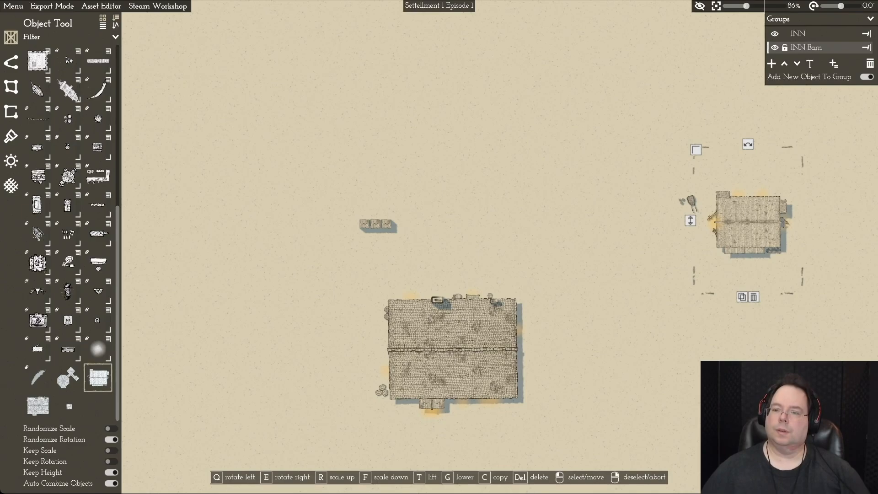
right_click(749, 222)
drag(642, 178, 701, 225)
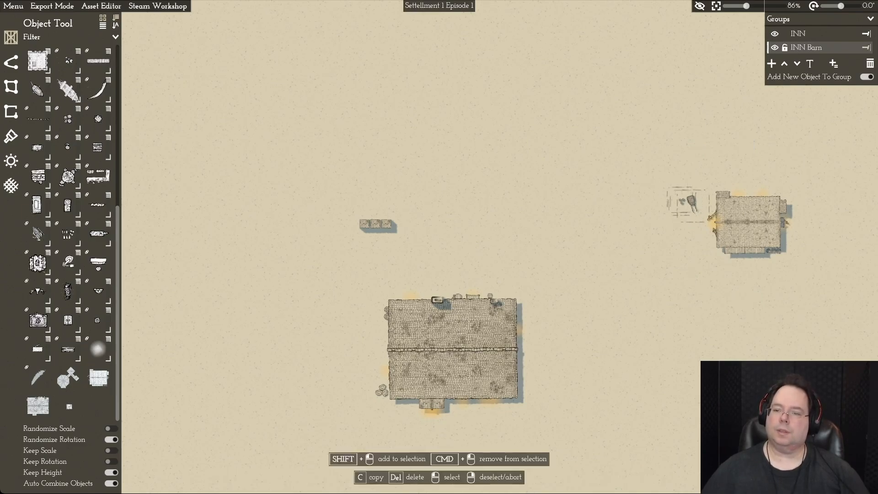
key(Escape)
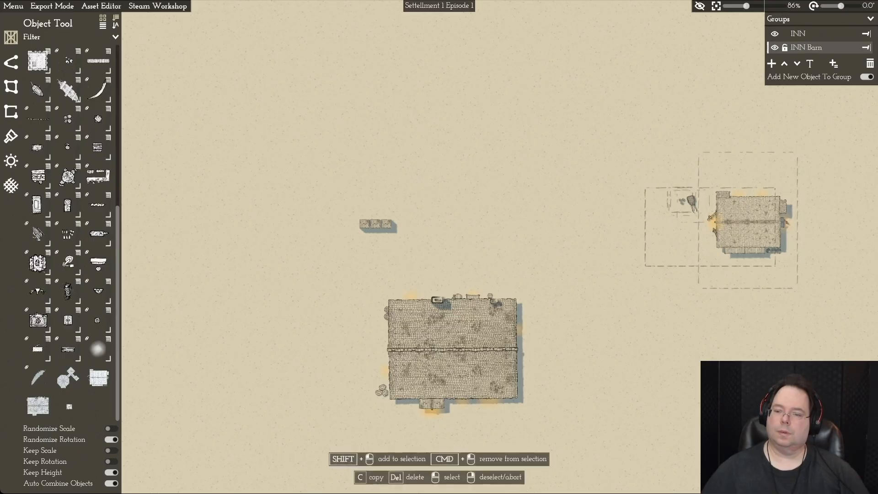
drag(748, 222, 484, 257)
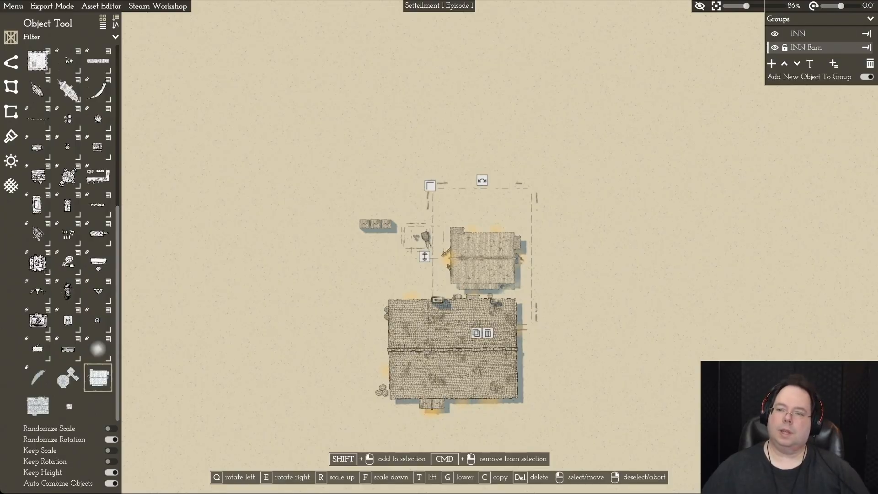
Step: Lock the INN Barn group and toggle its visibility off and on to check which objects it contains
click(784, 48)
click(774, 48)
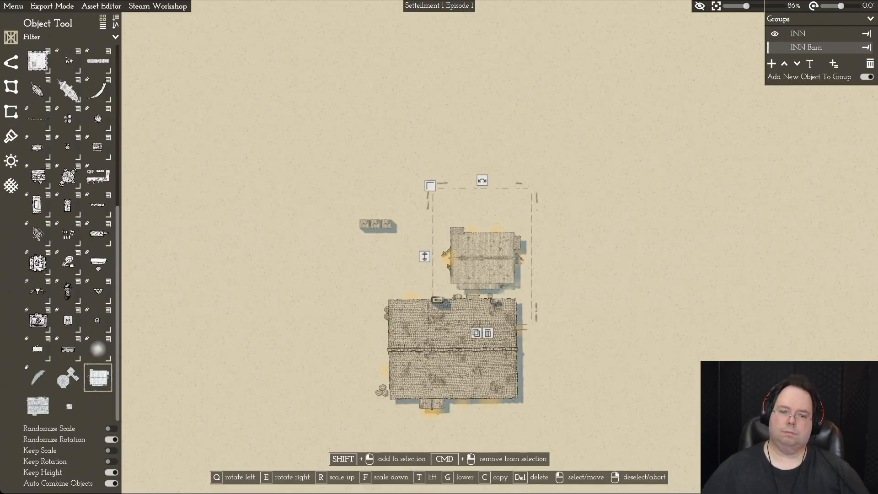
click(774, 48)
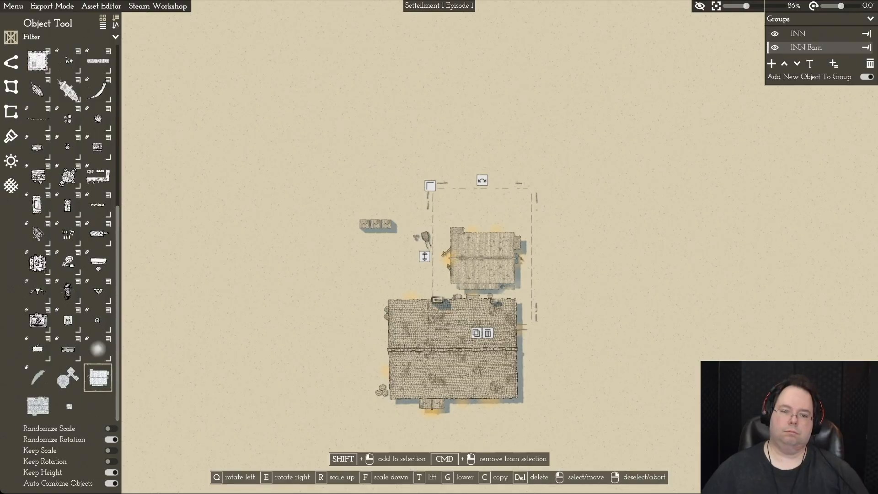
click(775, 47)
click(774, 47)
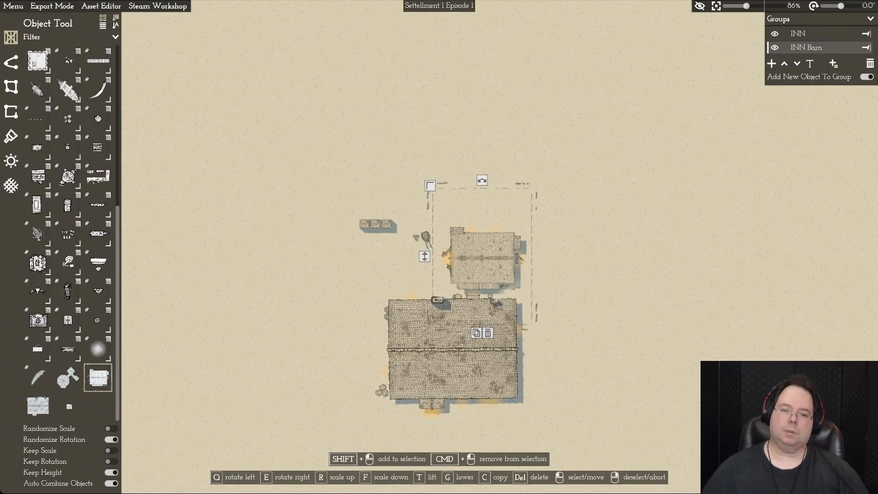
key(Escape)
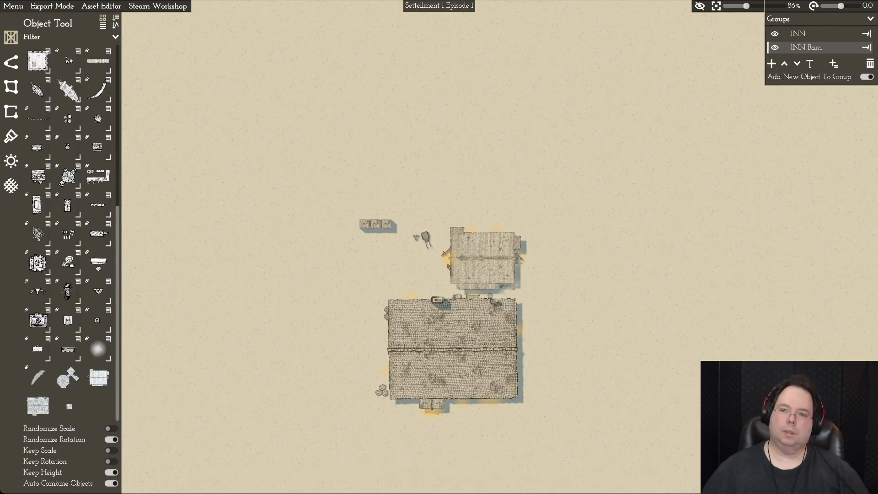
click(774, 47)
click(774, 47)
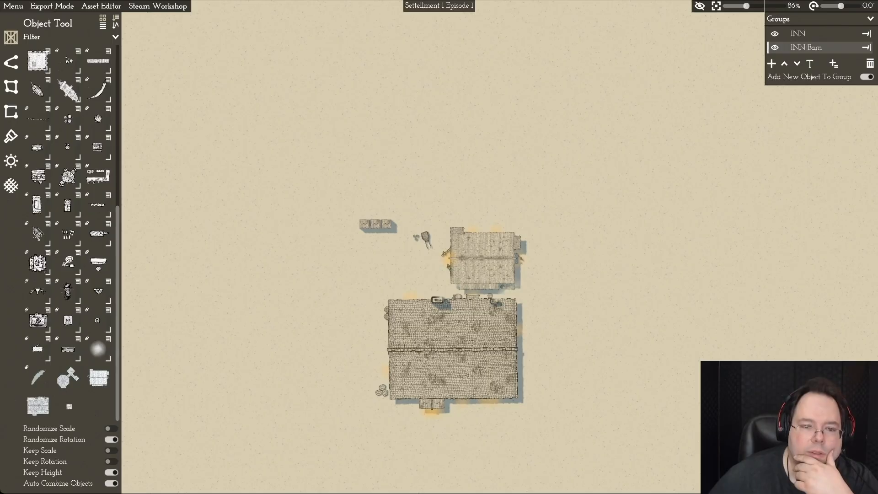
Step: Nudge the row of outhouses slightly south and place a large round tree southwest of the inn, beside the barrels
drag(375, 224, 378, 237)
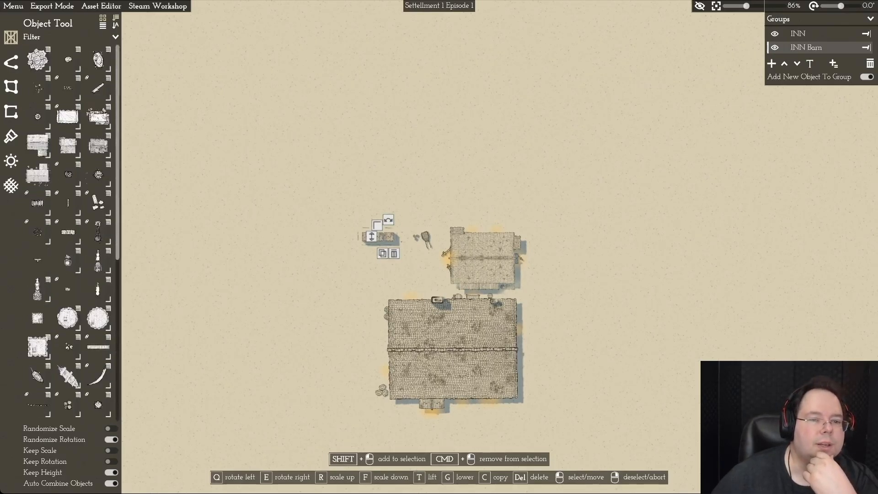
click(38, 59)
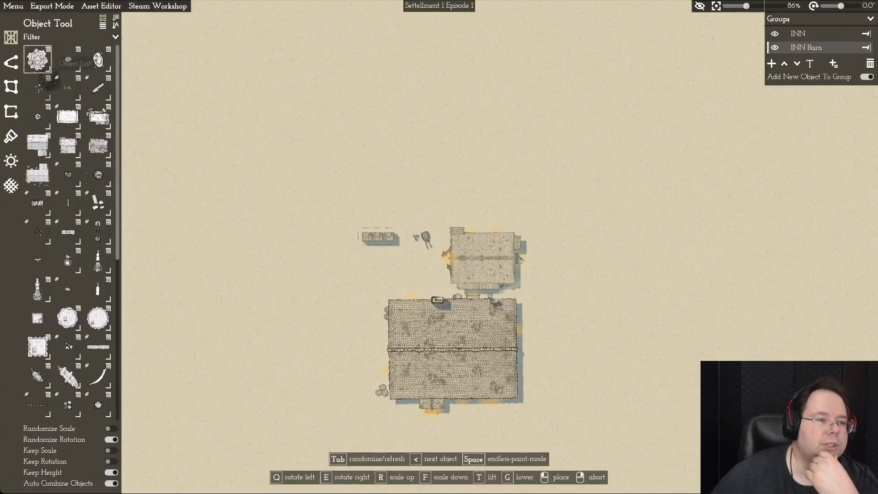
click(48, 49)
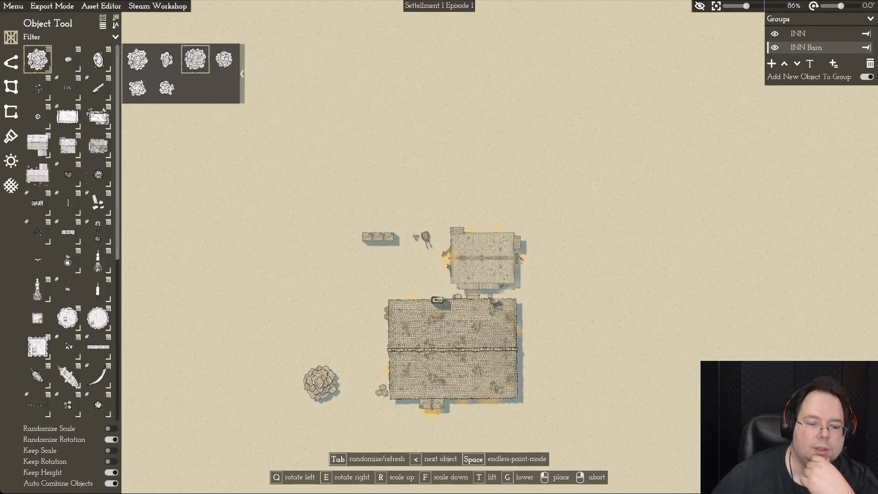
click(321, 383)
right_click(240, 322)
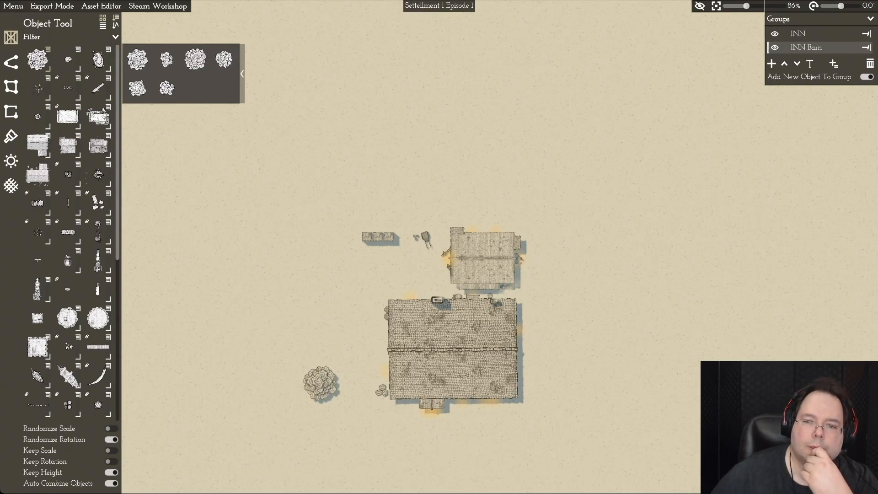
Step: Add a third group to the map, make it the active group and name it INN OutHouse
drag(321, 215, 410, 260)
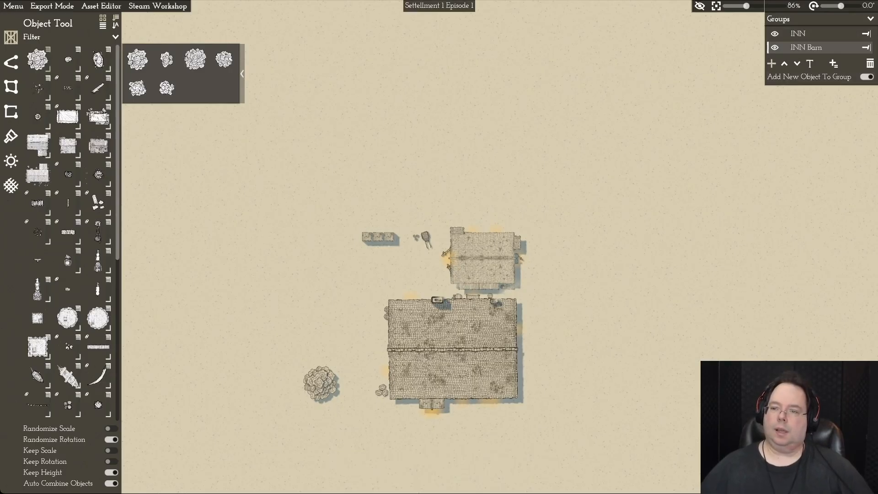
click(772, 63)
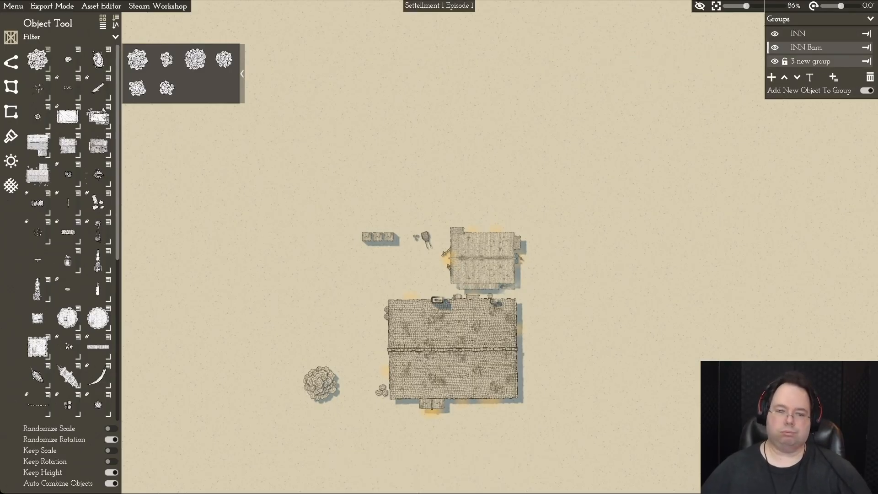
click(810, 62)
click(809, 77)
text(INN OutHouse)
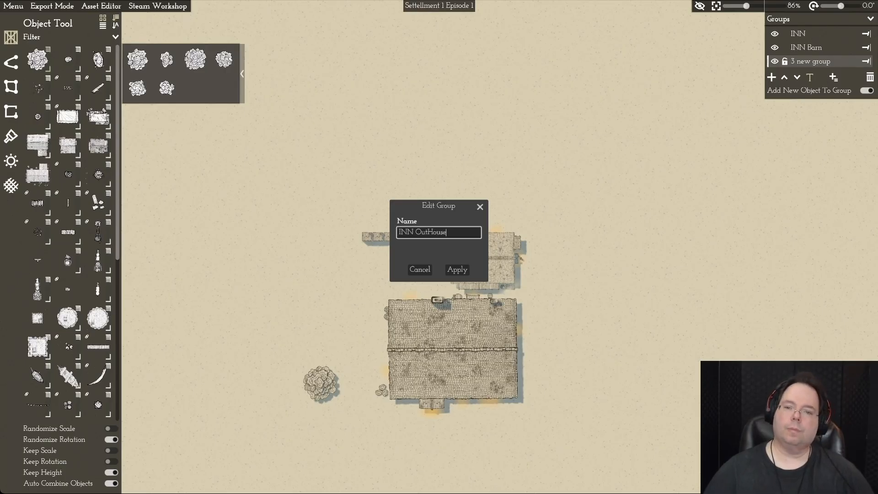
key(Return)
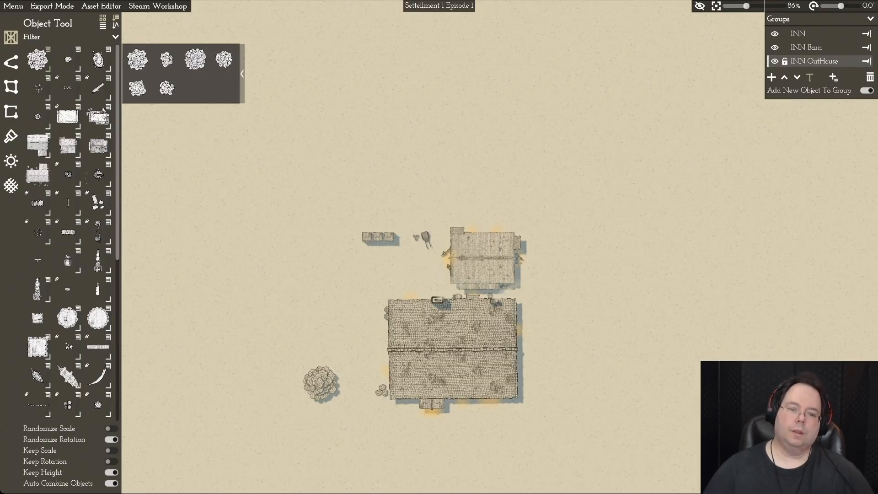
Step: Put the row of outhouses into the INN OutHouse group and lock that group
drag(320, 204, 416, 247)
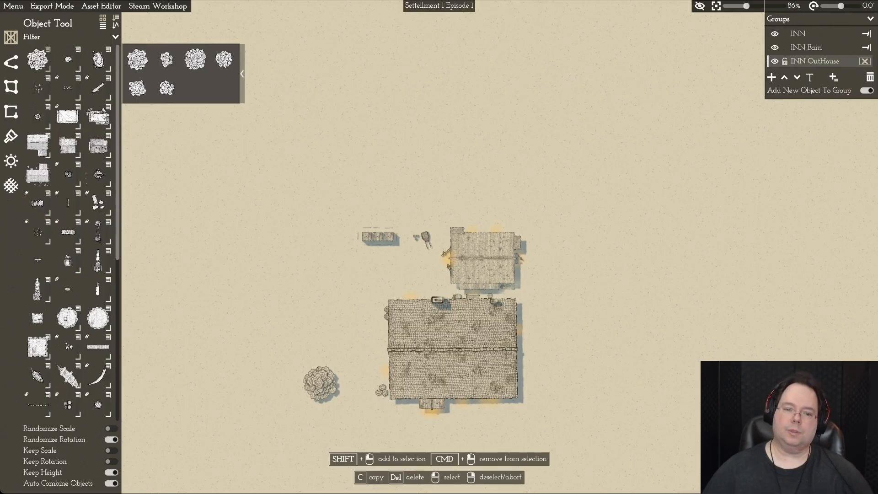
right_click(745, 68)
click(775, 61)
click(774, 61)
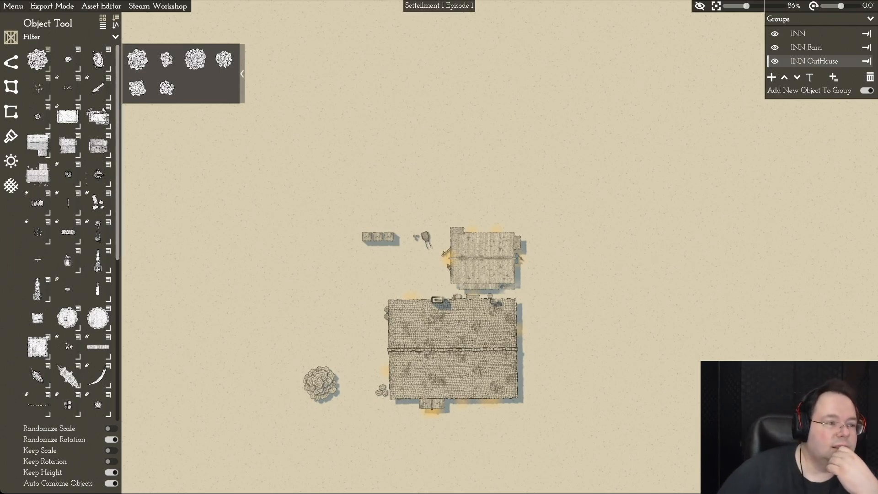
Step: Browse the path, object, room and plot assets, including Wooden house and Cottages, for further settlement elements
click(11, 62)
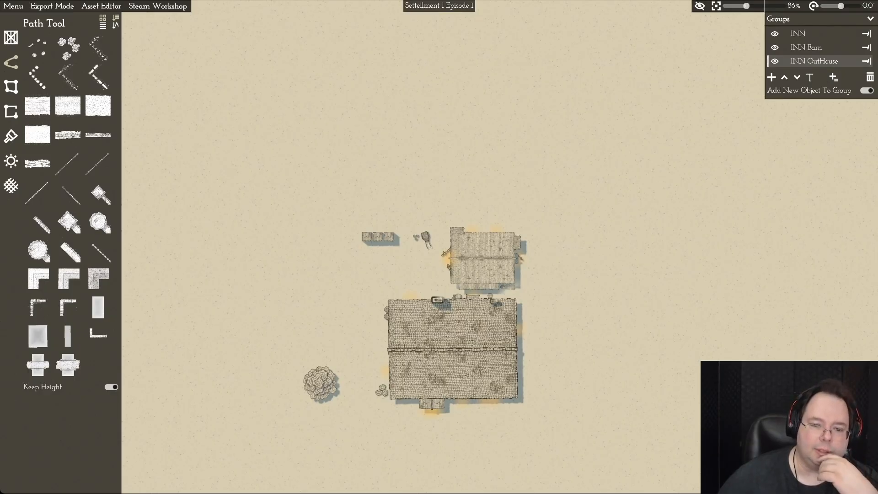
scroll(438, 247, down, 5)
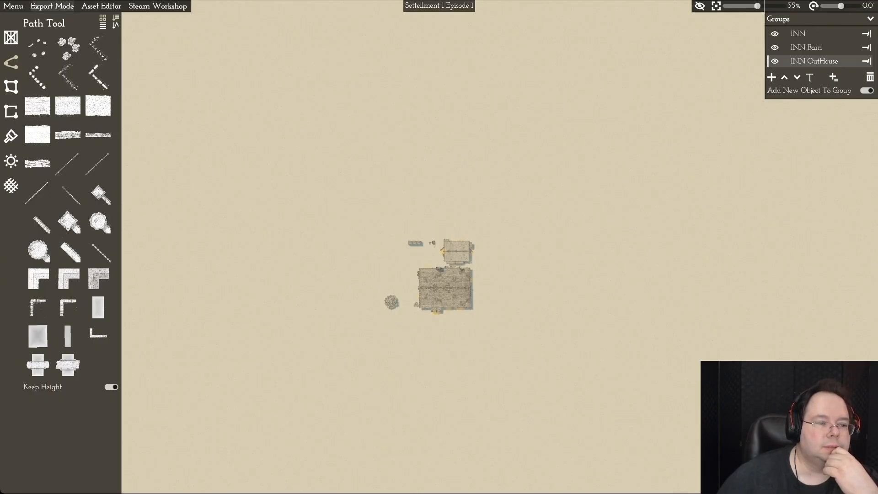
click(11, 37)
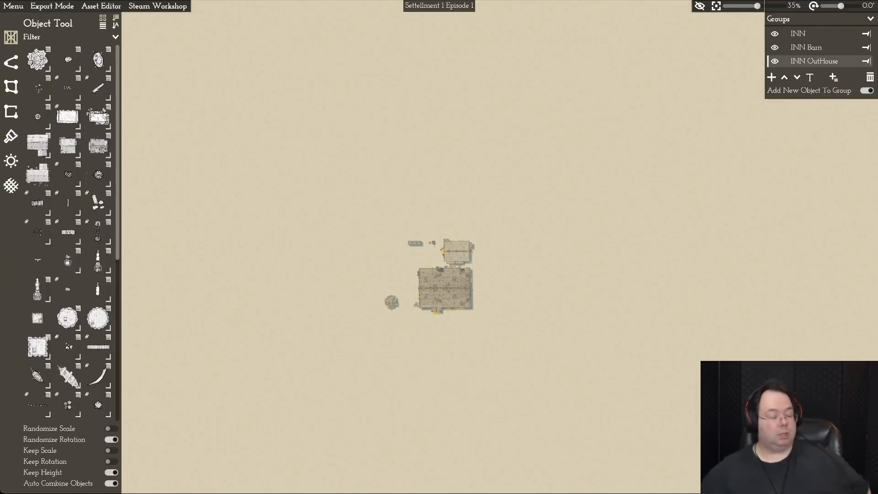
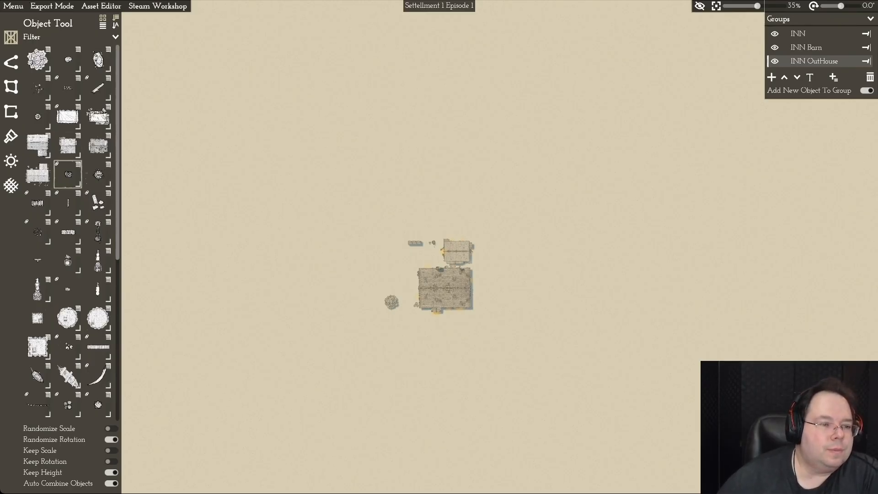
mouse_move(68, 146)
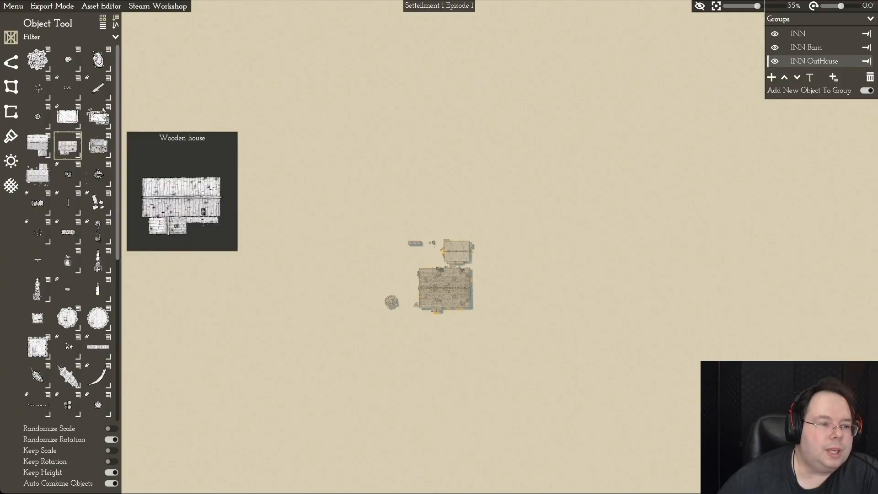
mouse_move(98, 146)
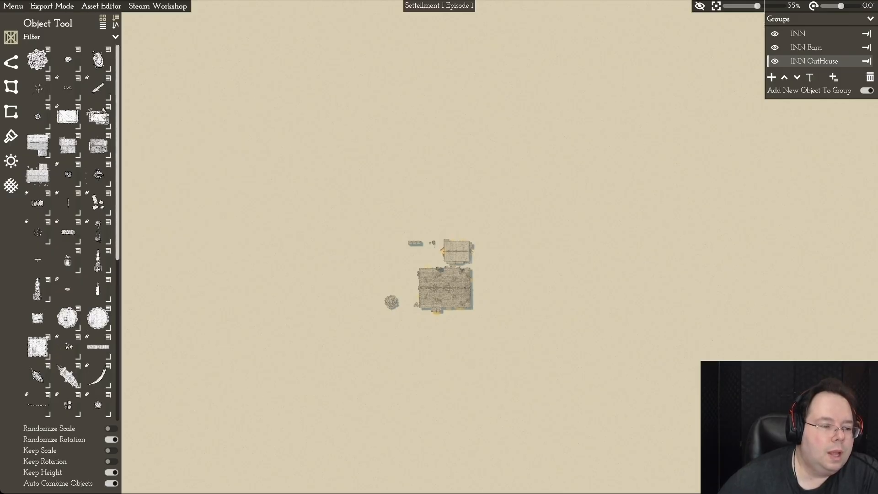
scroll(98, 116, down, 6)
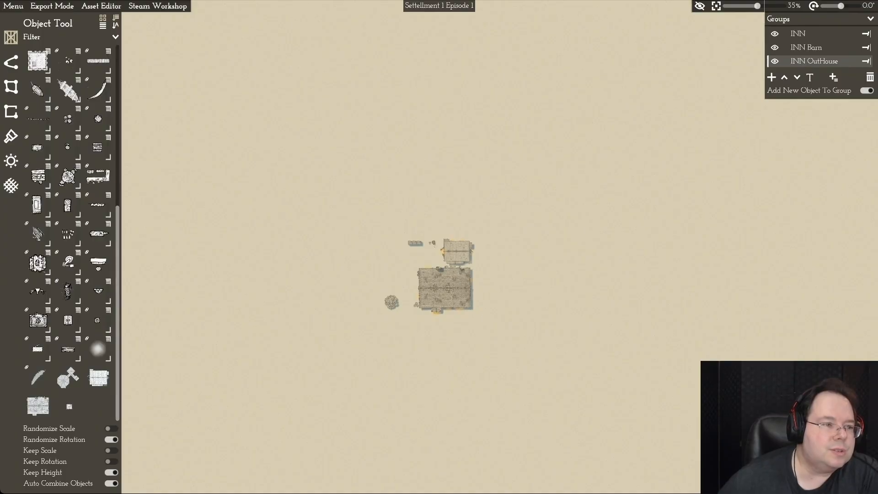
scroll(37, 83, up, 3)
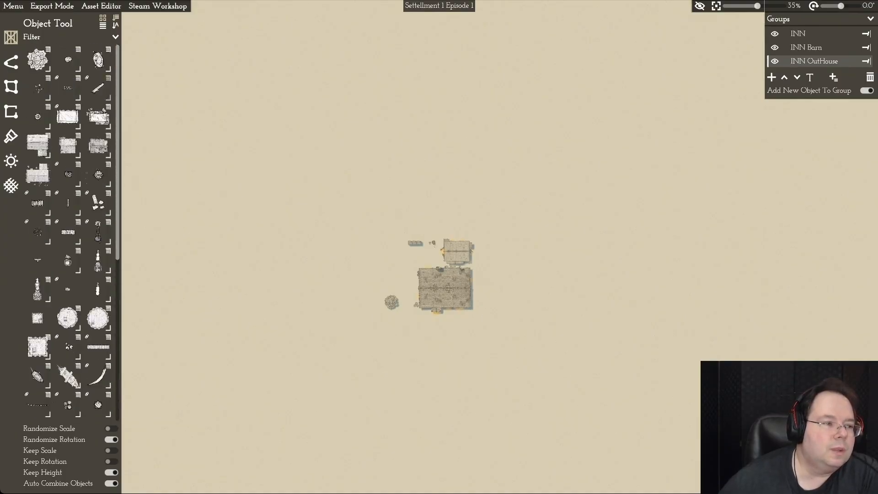
scroll(37, 83, up, 3)
click(11, 111)
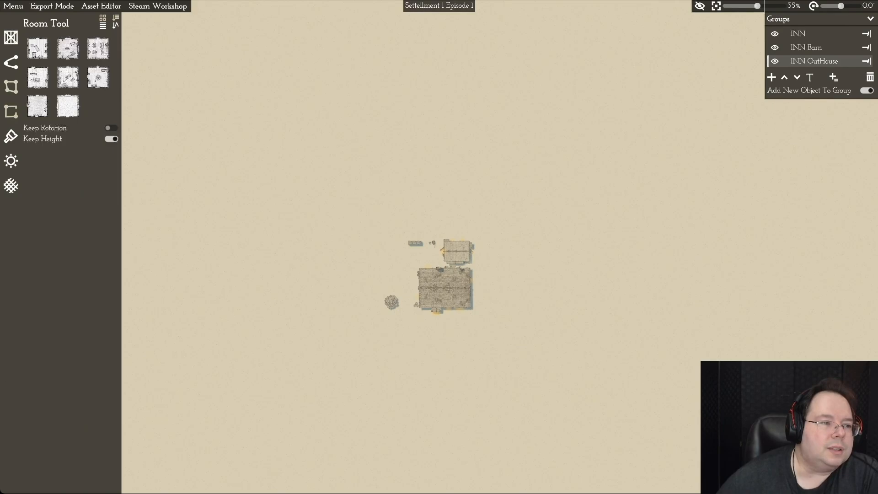
click(11, 87)
mouse_move(38, 76)
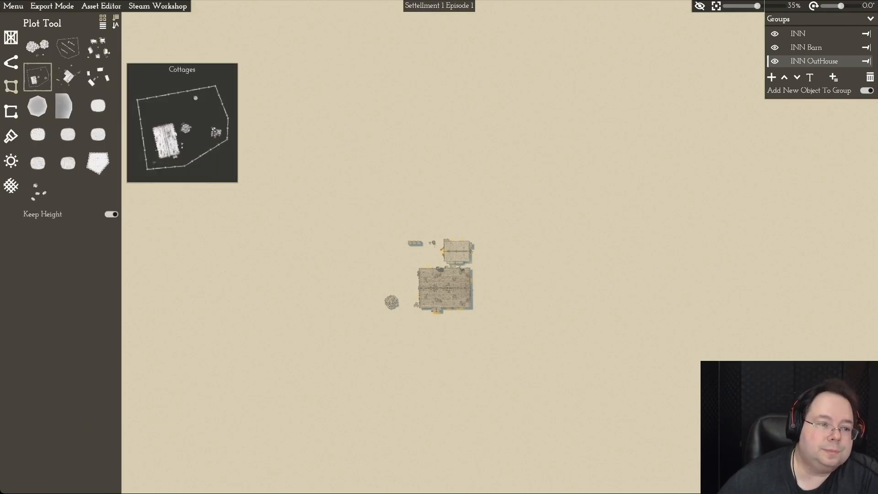
Step: Examine the Logging camp, Campsite and Citizens plots and the building object variants for a suitable next settlement building
mouse_move(67, 76)
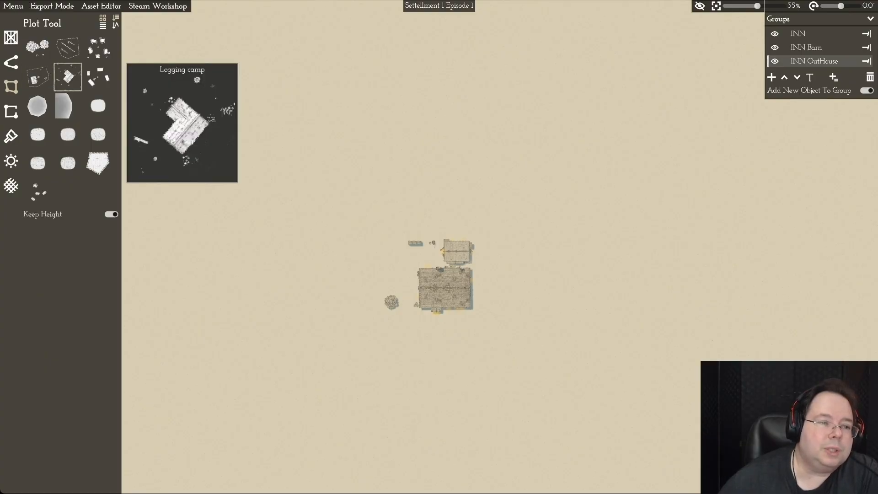
mouse_move(98, 77)
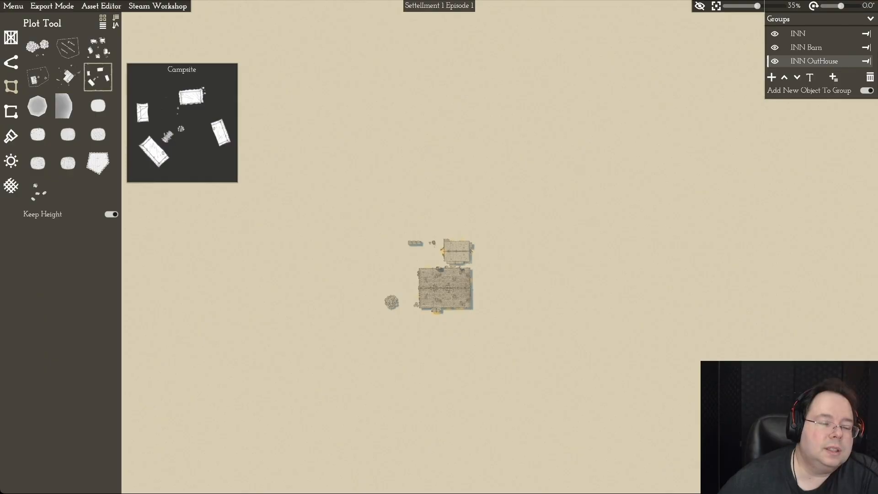
mouse_move(98, 47)
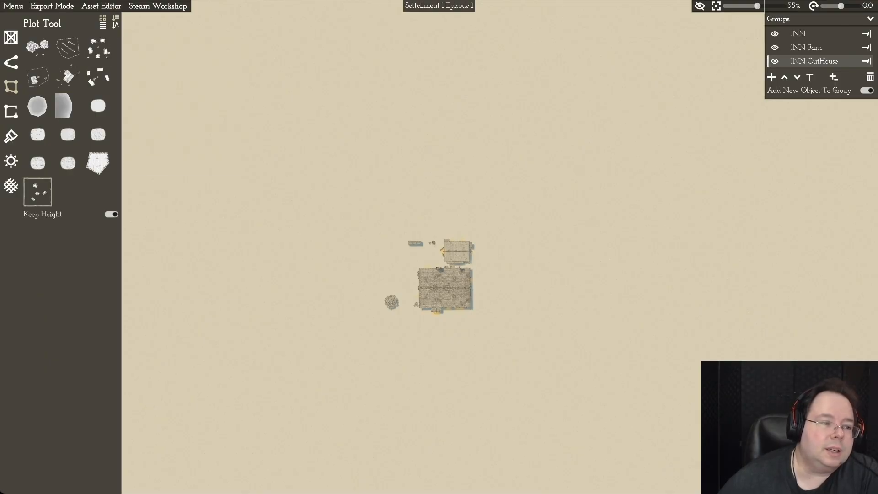
mouse_move(38, 192)
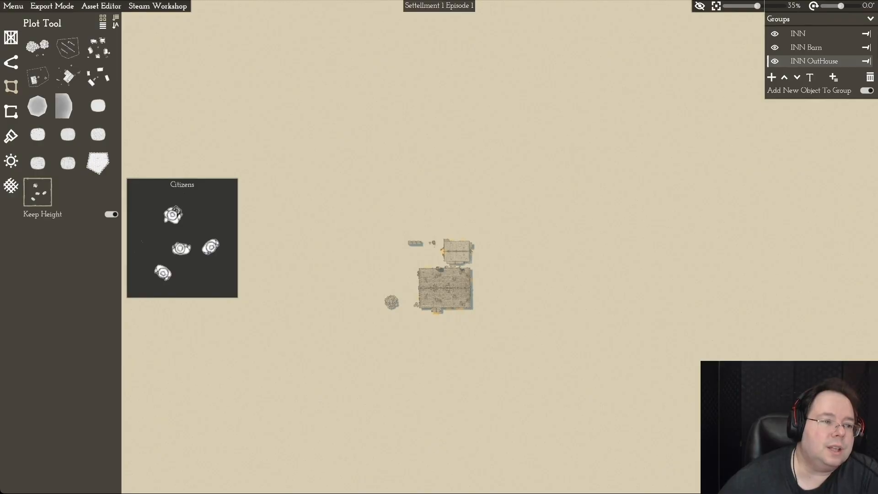
mouse_move(38, 48)
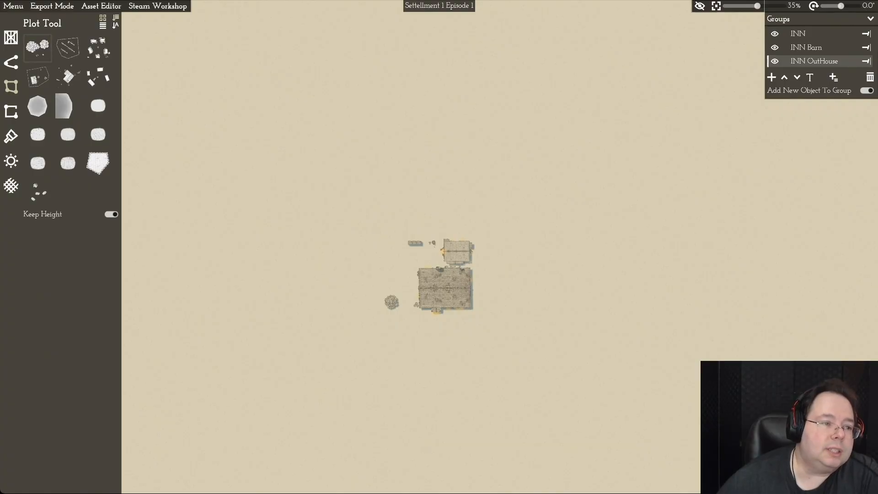
click(11, 38)
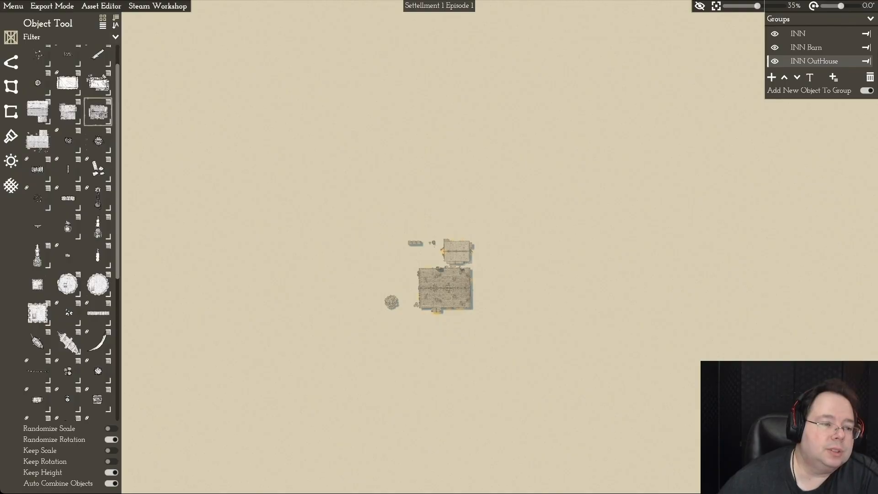
click(78, 102)
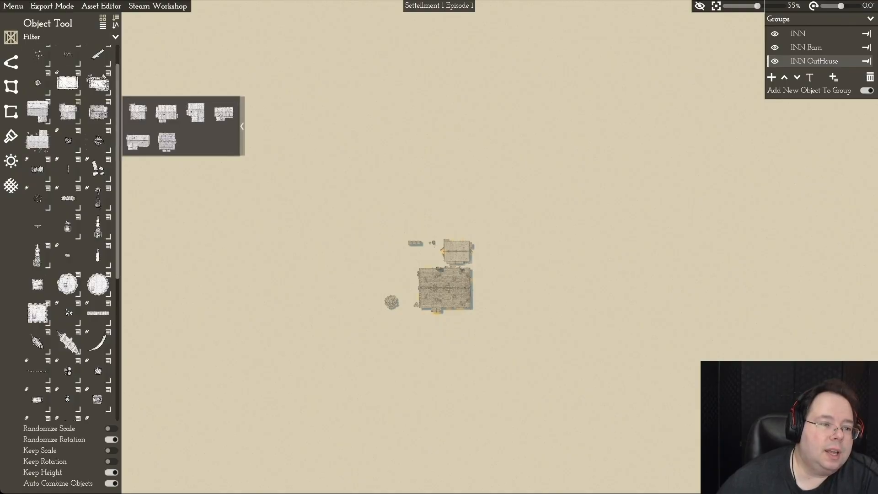
click(108, 101)
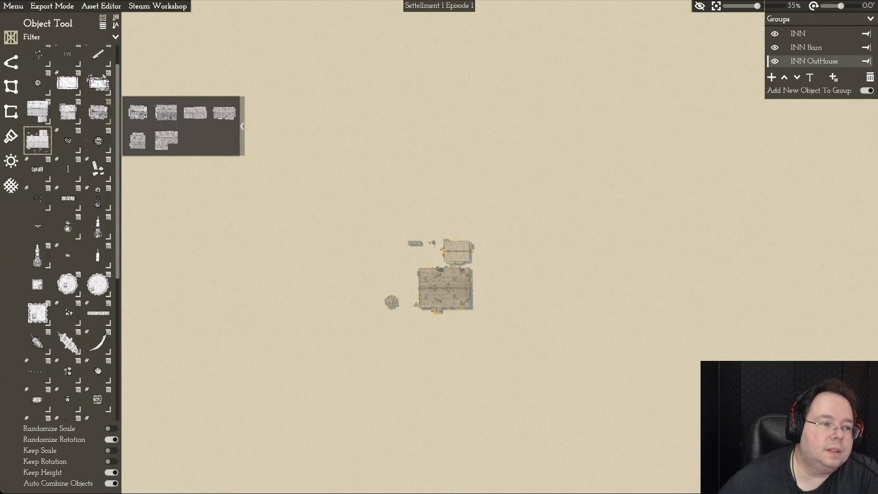
mouse_move(37, 140)
scroll(37, 92, down, 2)
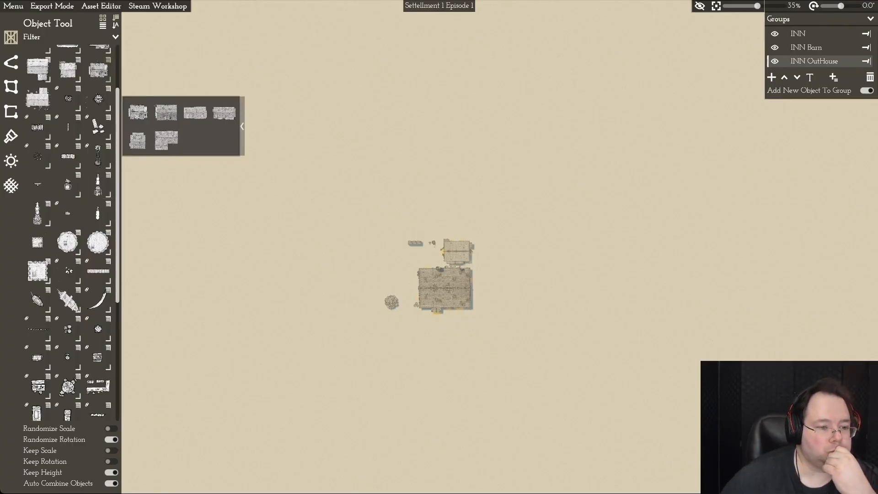
scroll(67, 228, down, 1)
scroll(98, 362, down, 5)
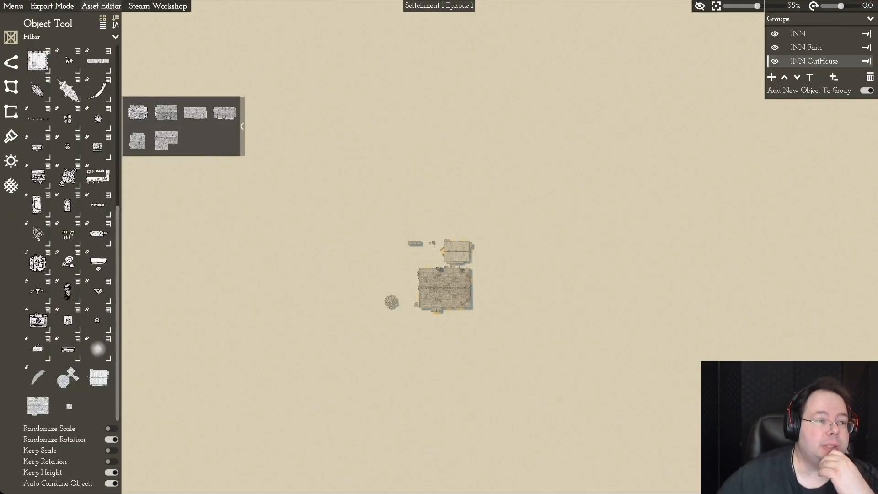
Step: Start a new blank asset in the Asset Editor and open its details for editing
click(101, 6)
click(105, 19)
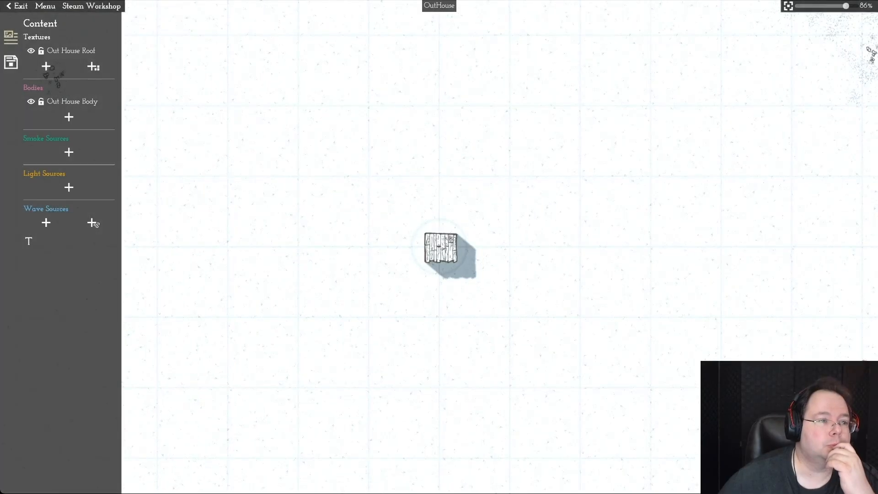
click(45, 6)
click(46, 32)
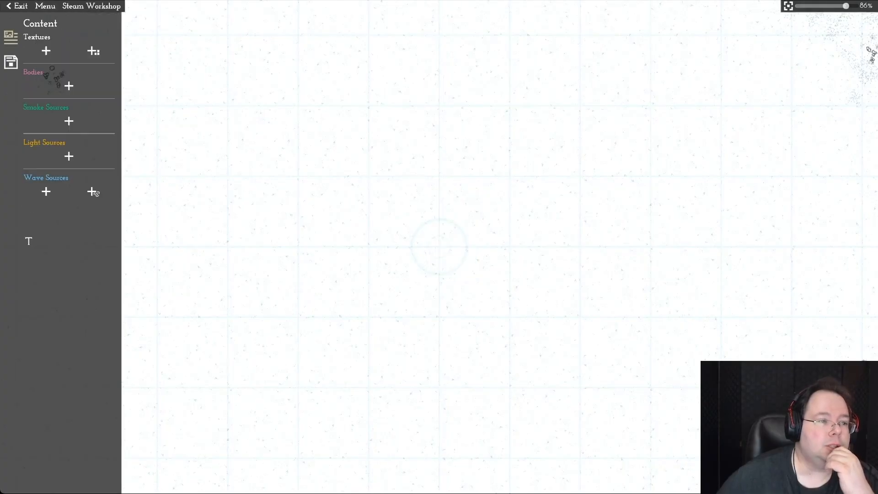
click(11, 62)
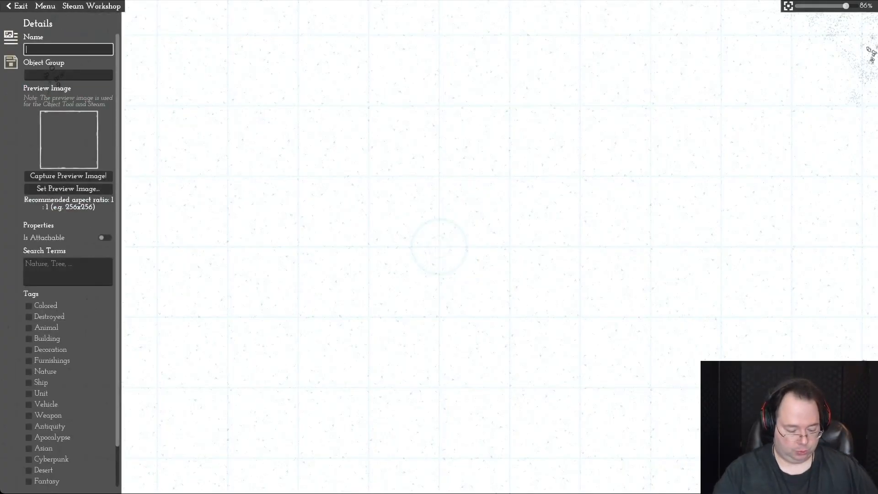
text(Black)
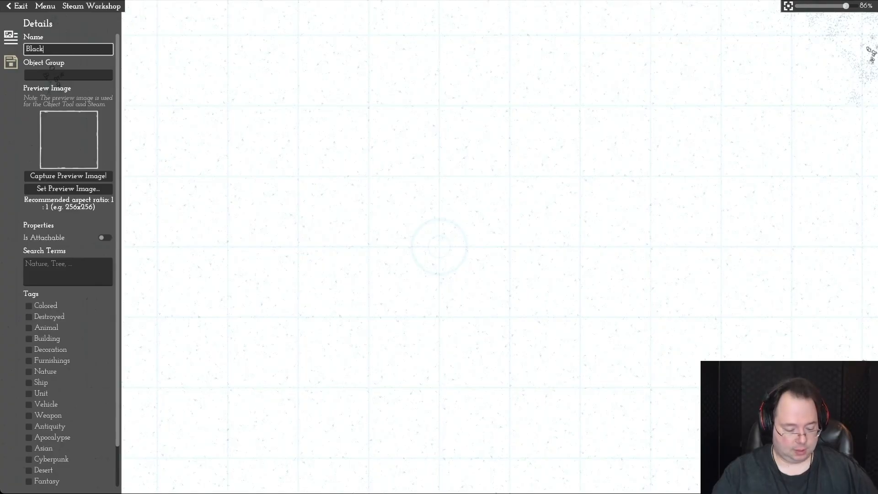
text(S)
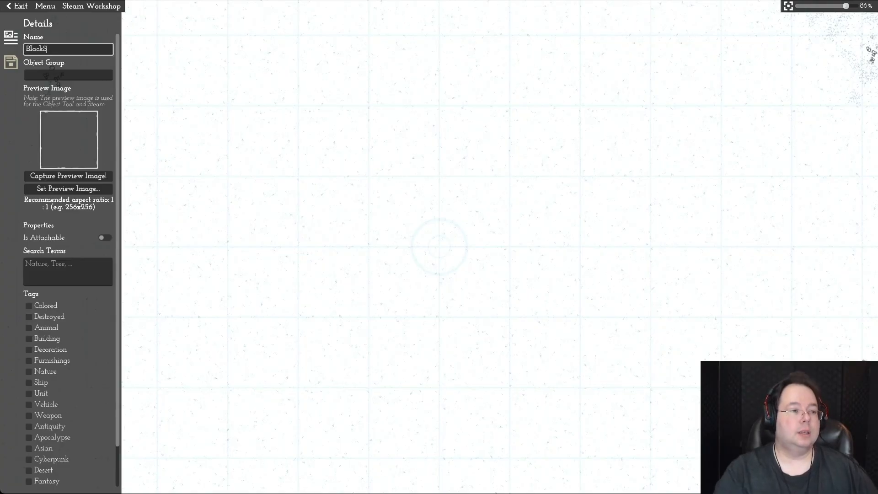
text(mith)
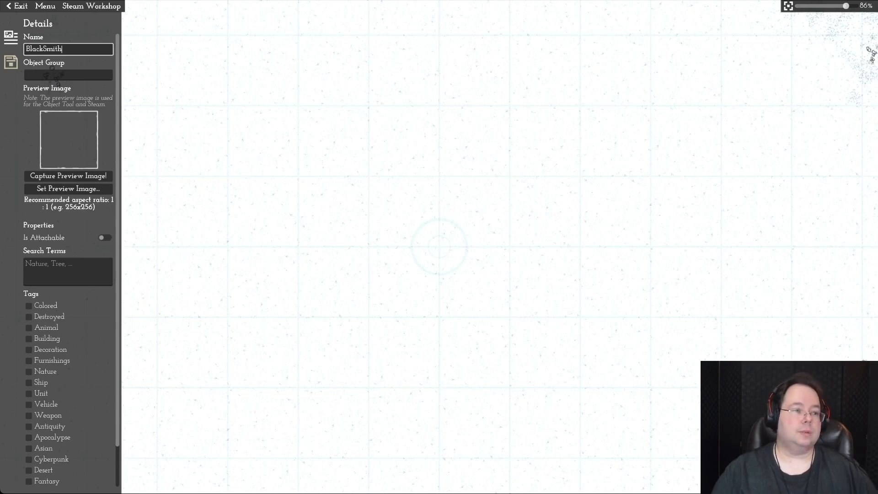
key(BackSpace)
key(BackSpace)
key(BackSpace)
key(BackSpace)
key(BackSpace)
key(BackSpace)
key(BackSpace)
key(BackSpace)
key(BackSpace)
key(BackSpace)
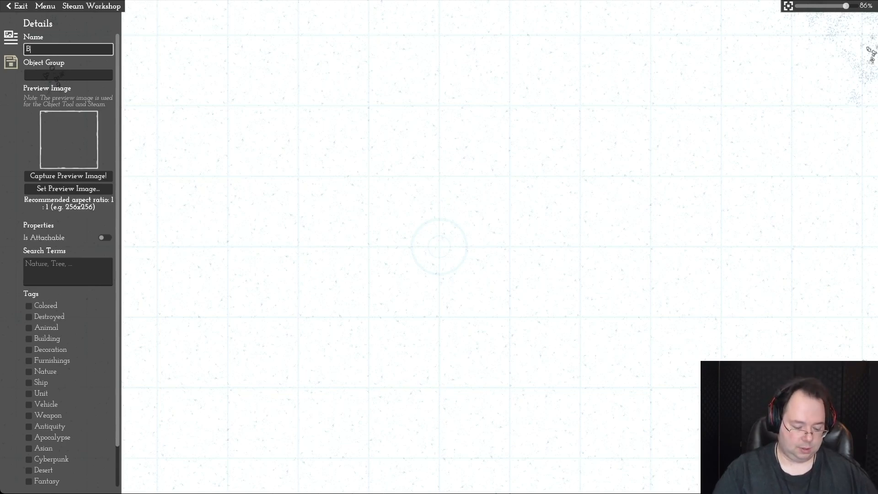
Step: Name the new asset Smithy and start its object group name with Black
text(Smithy)
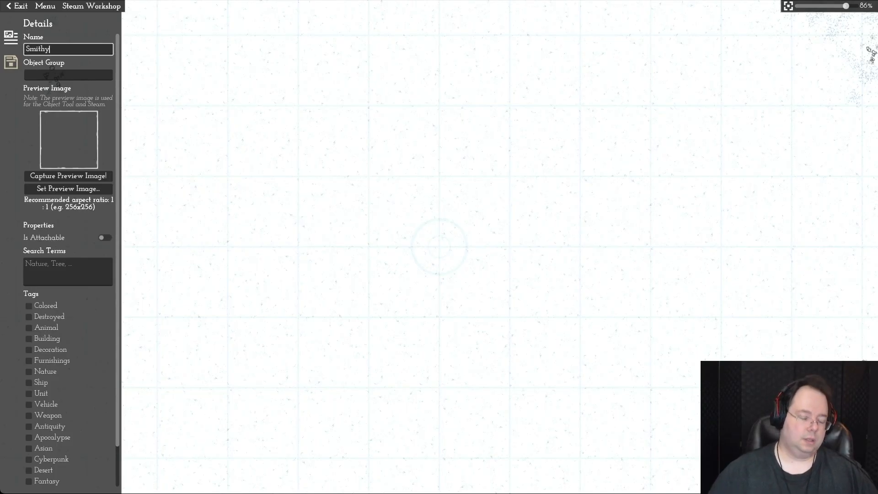
click(68, 75)
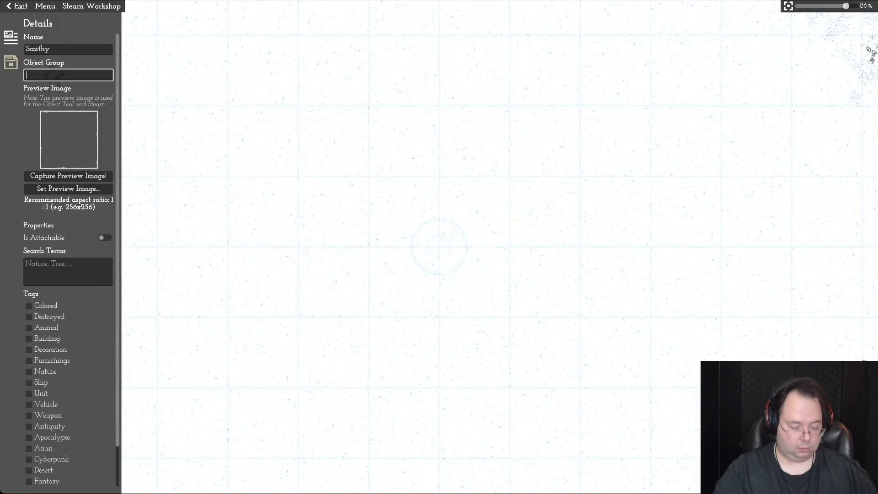
text(Black)
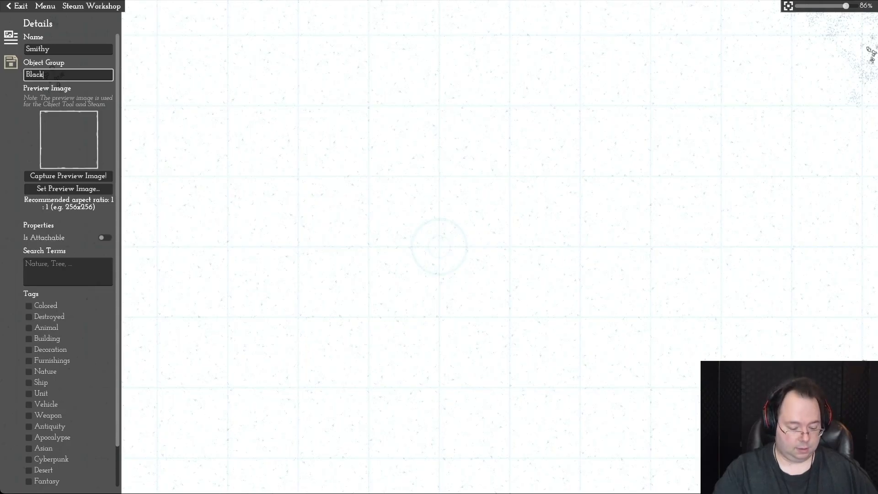
Step: Set both the asset's object group and its name to BlackSmith, and tag it as Building
text(Smith)
click(37, 49)
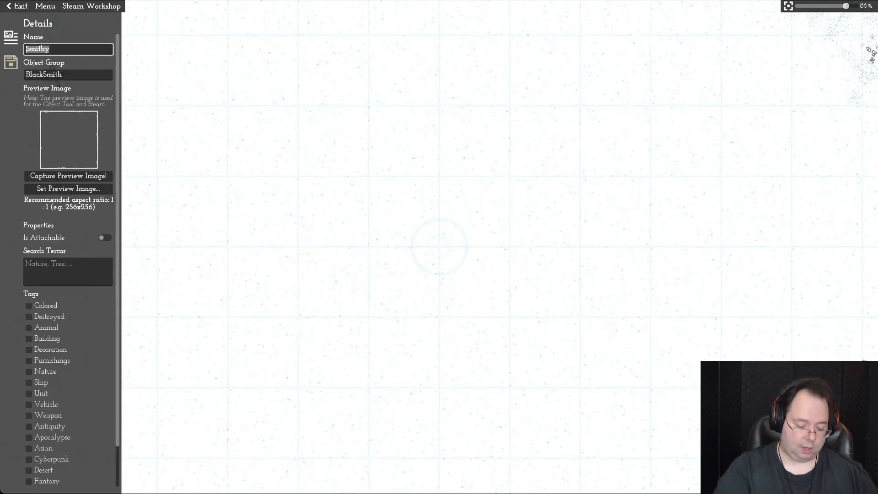
text(Bla)
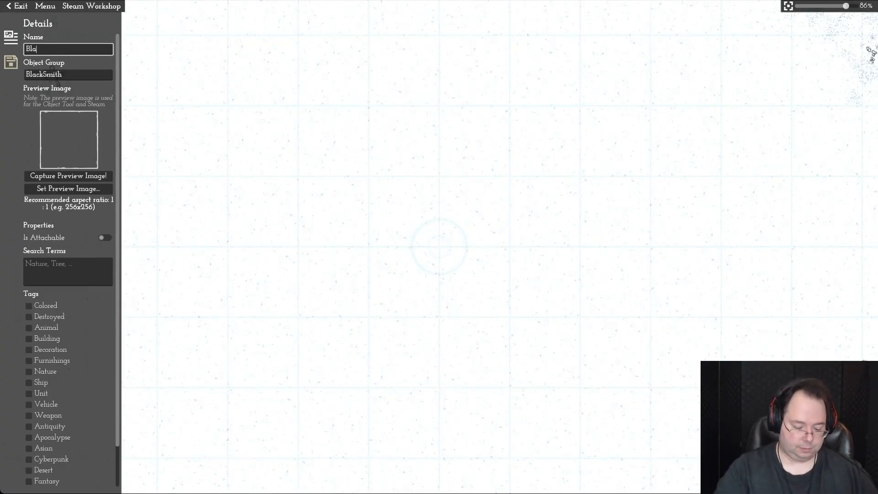
text(ckSmi)
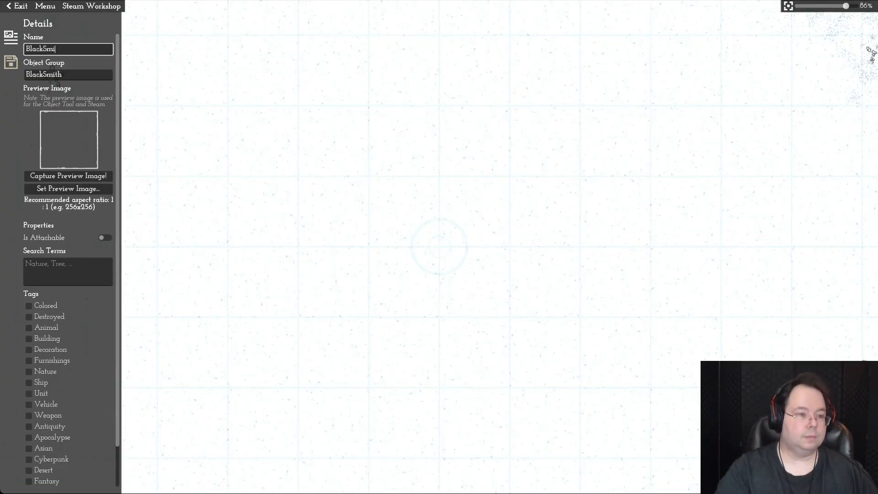
text(th)
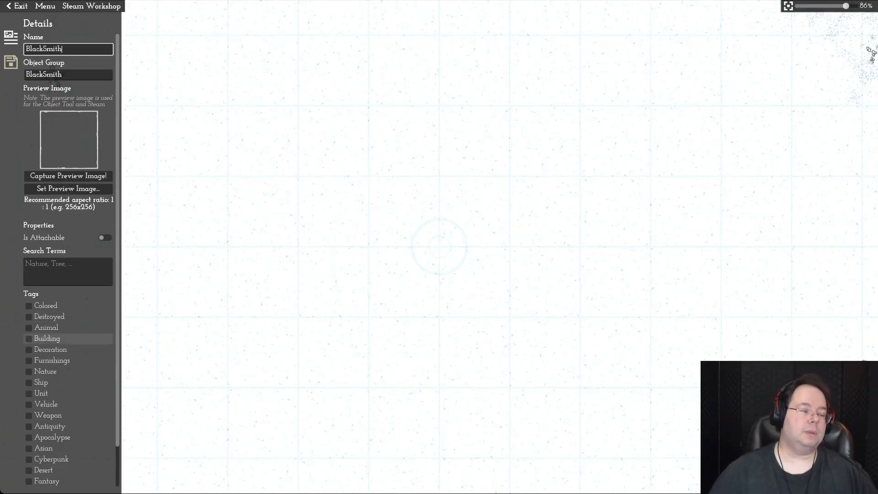
click(28, 338)
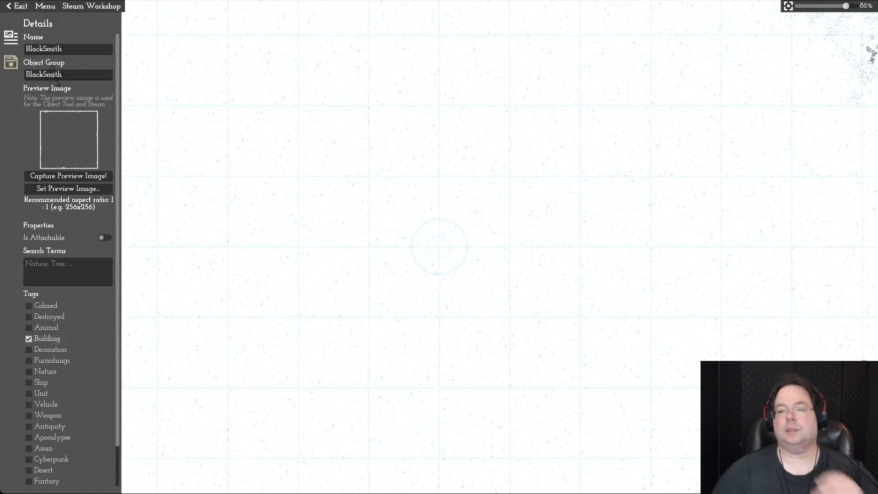
Step: Browse the first page of original textures for pieces suitable for a blacksmith building, then close the texture library
scroll(439, 246, down, 3)
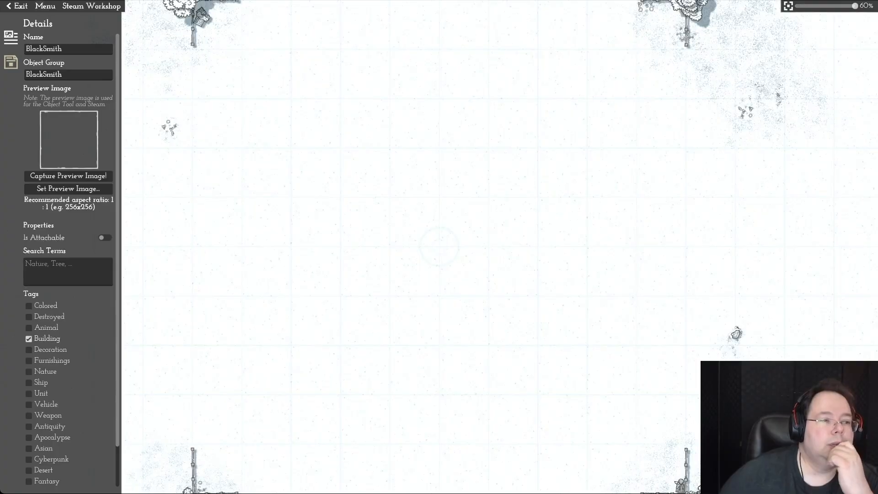
click(11, 63)
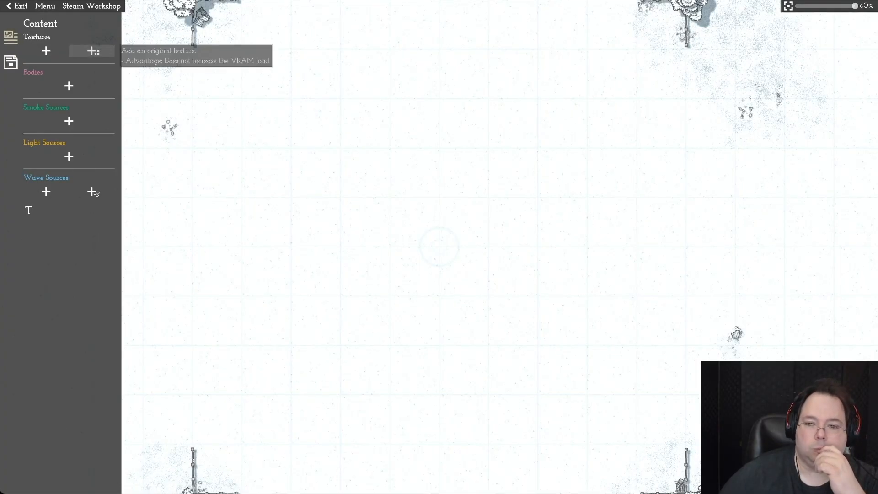
click(93, 51)
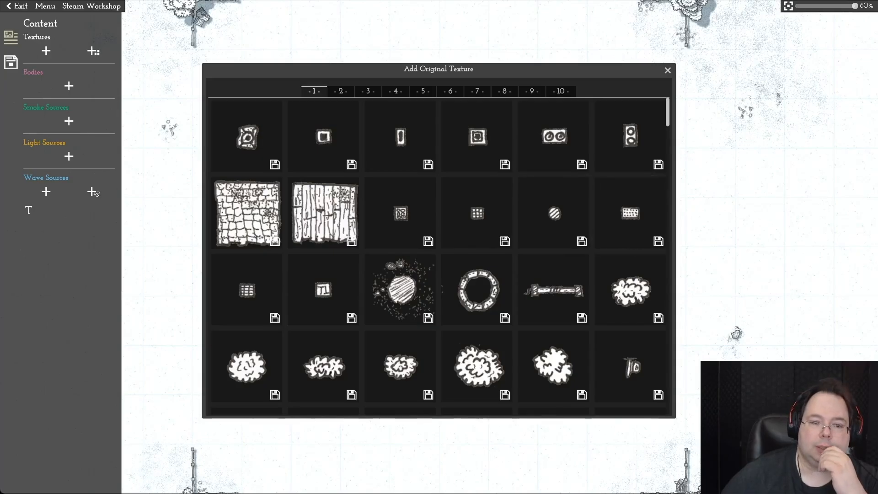
scroll(94, 193, down, 4)
scroll(95, 193, down, 2)
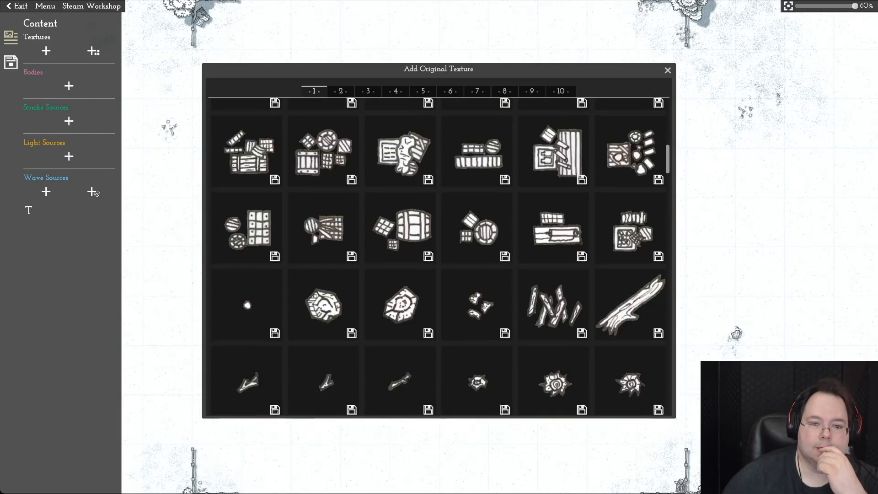
scroll(95, 193, down, 3)
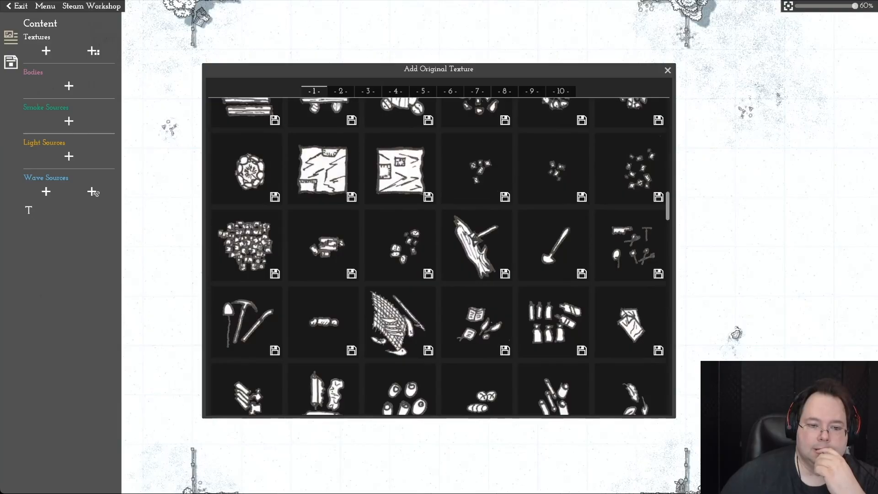
scroll(439, 256, down, 5)
scroll(439, 256, down, 10)
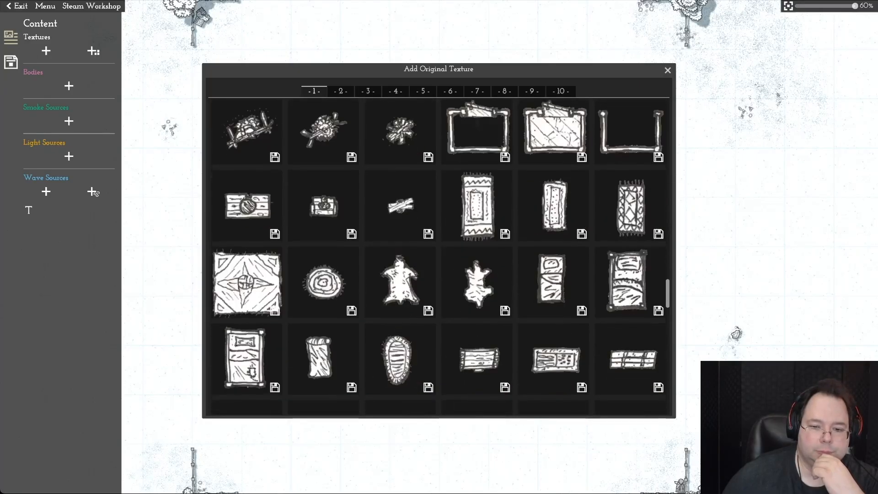
scroll(439, 256, down, 3)
scroll(439, 256, down, 8)
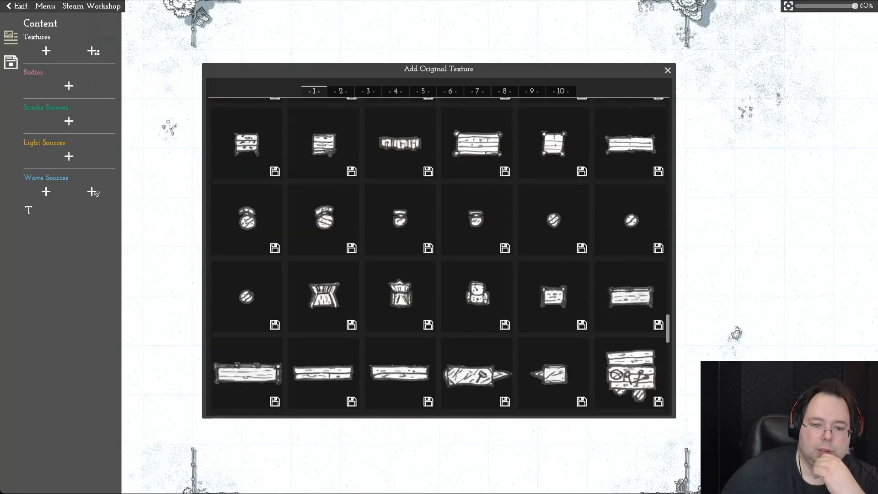
scroll(439, 256, down, 6)
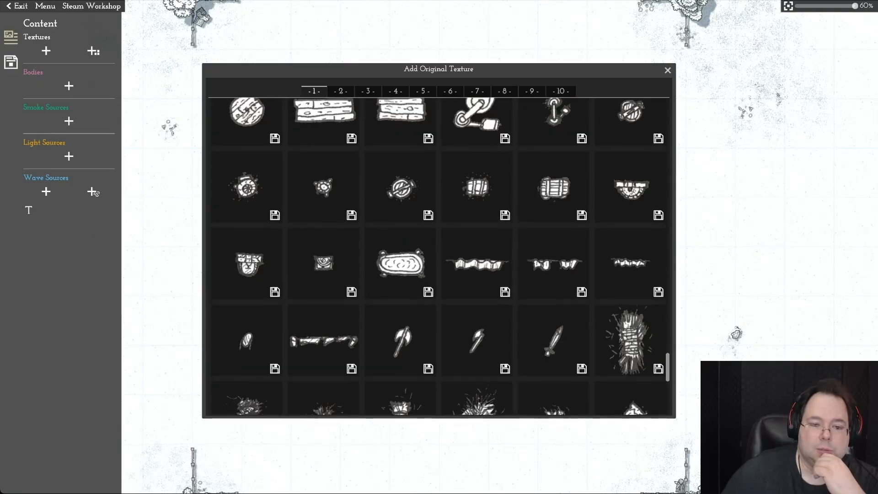
scroll(439, 256, down, 2)
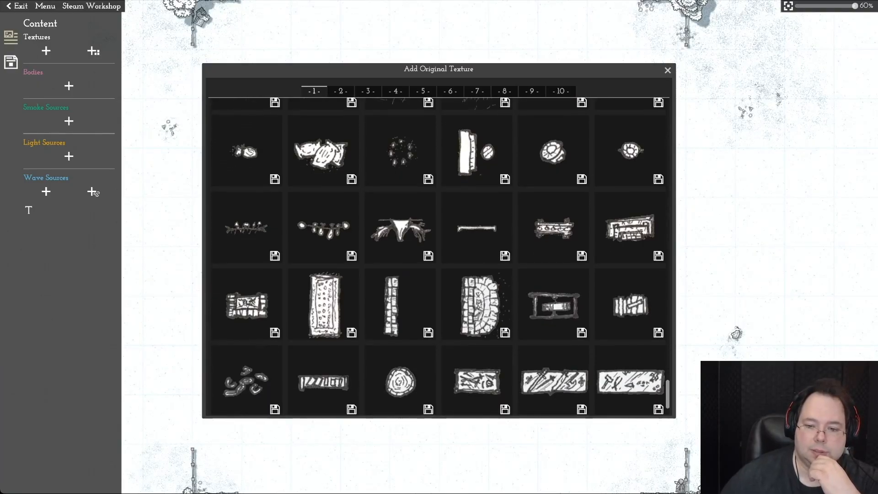
scroll(439, 256, down, 3)
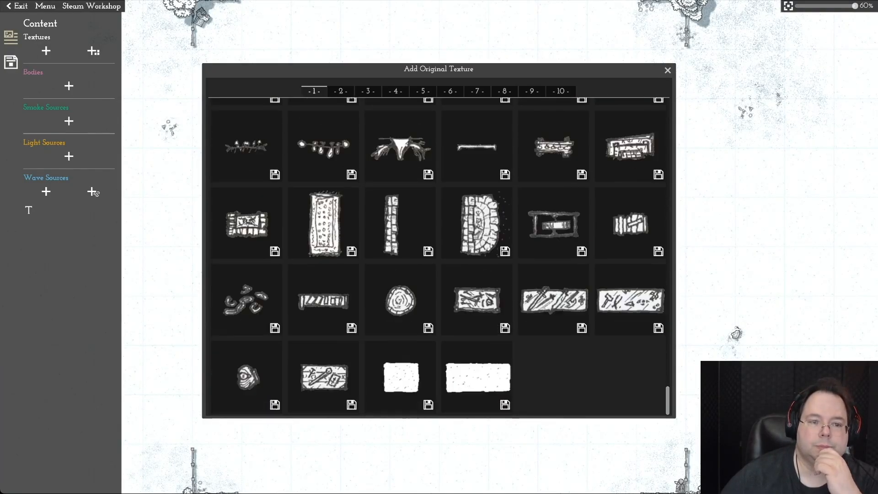
scroll(439, 256, up, 15)
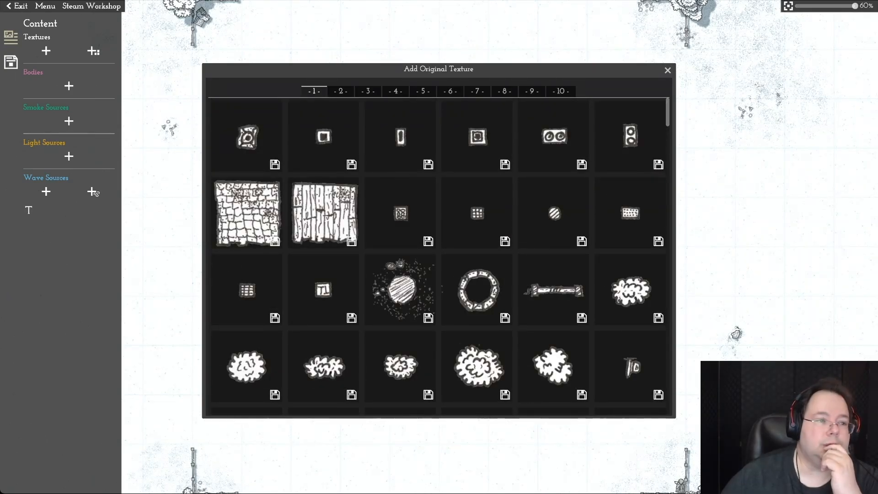
click(667, 71)
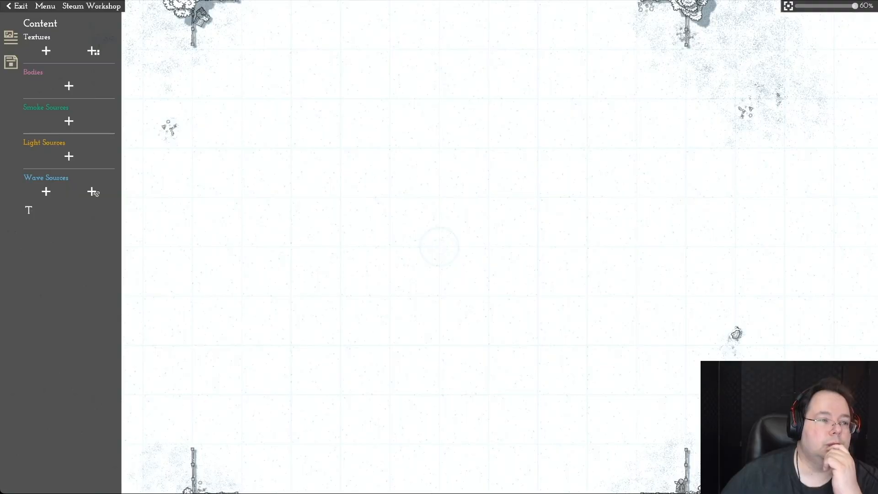
Step: Rename the asset as Village BlackSmith in its details
click(11, 62)
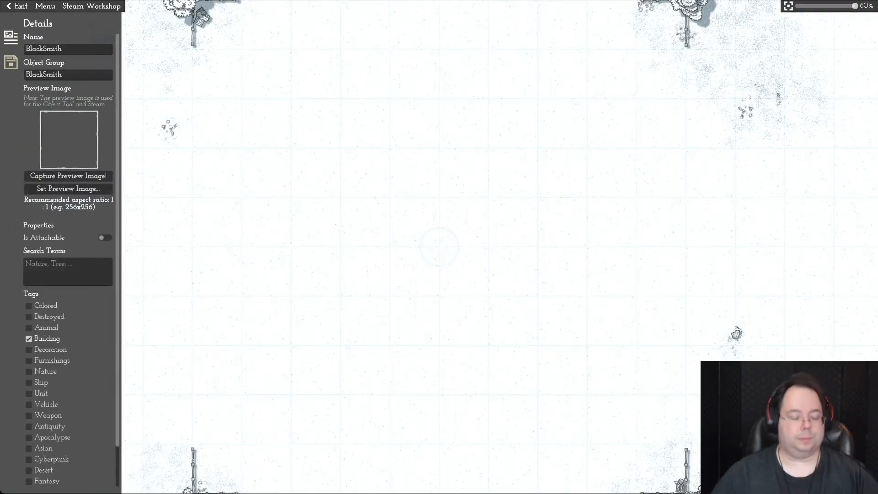
click(27, 49)
text(T)
key(BackSpace)
text(Village)
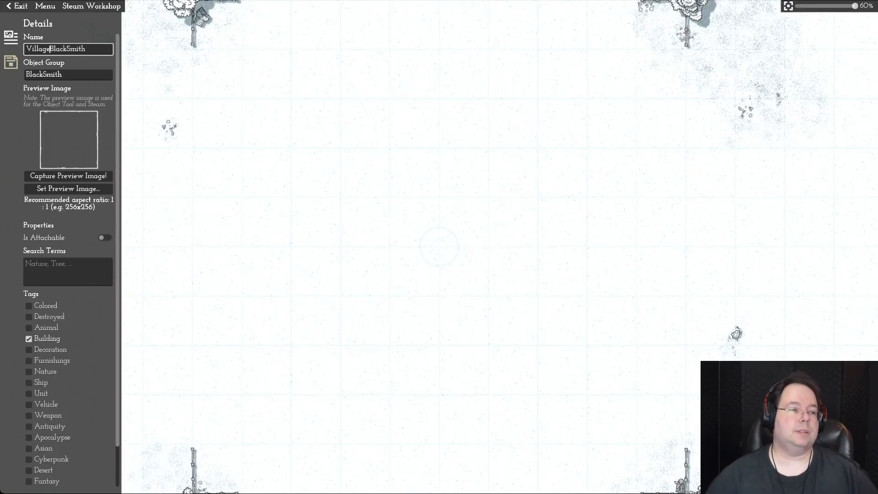
key(Return)
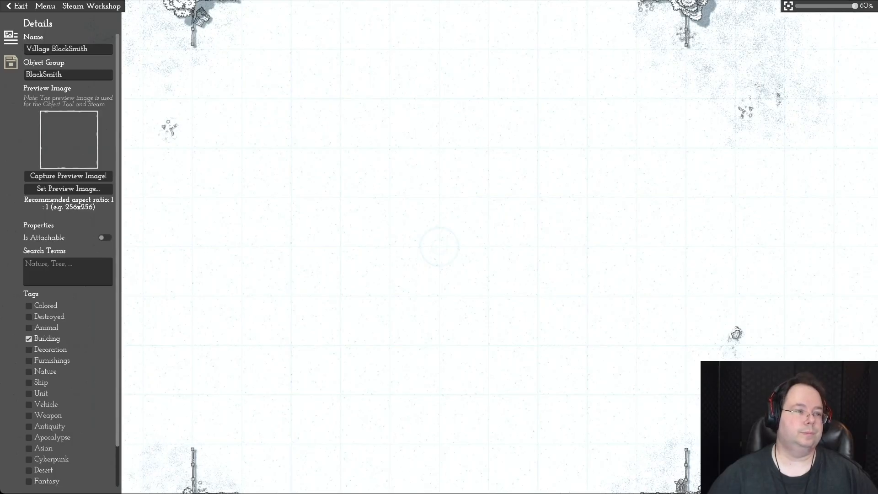
Step: Save the asset as a momast file named Village BlackSmith
click(10, 62)
click(45, 6)
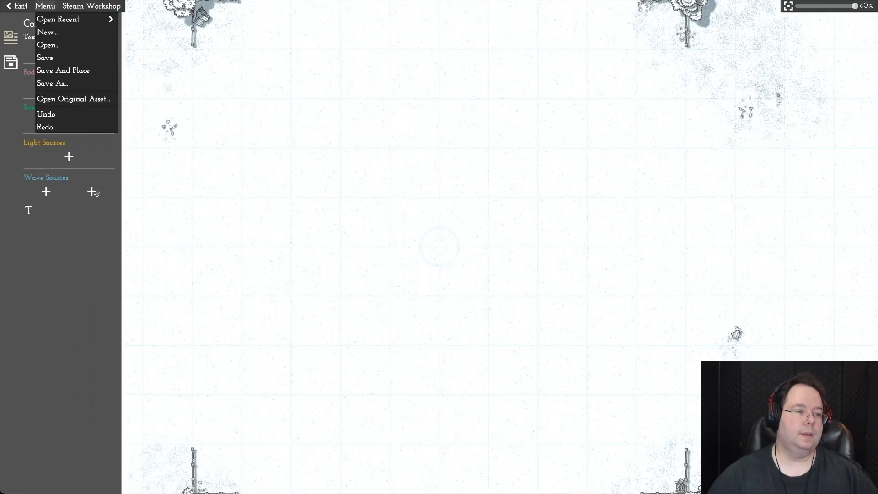
click(48, 57)
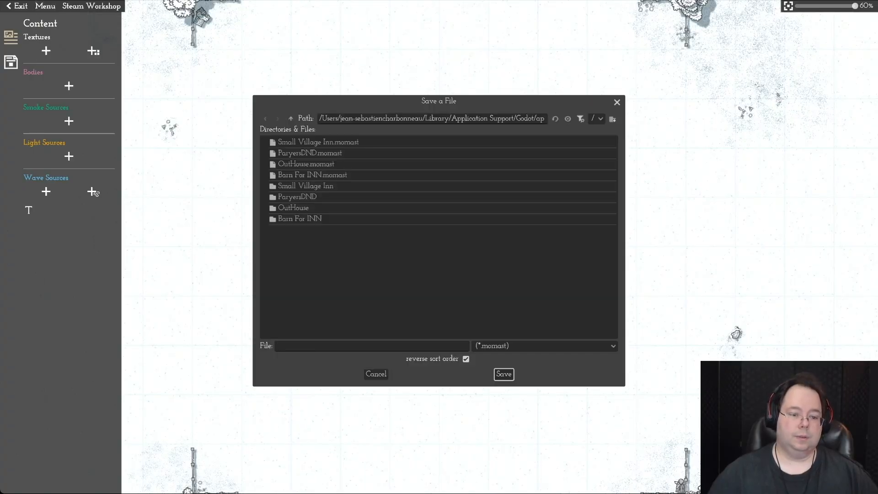
click(372, 346)
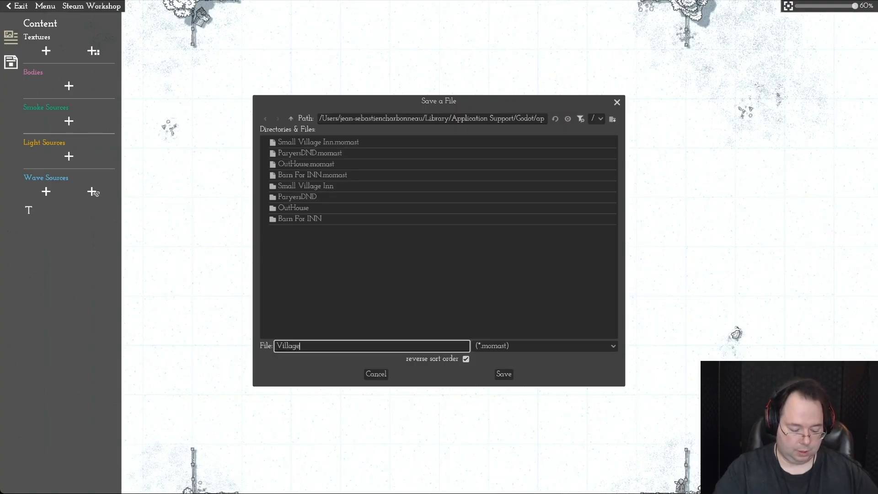
text(Village BlackSmith)
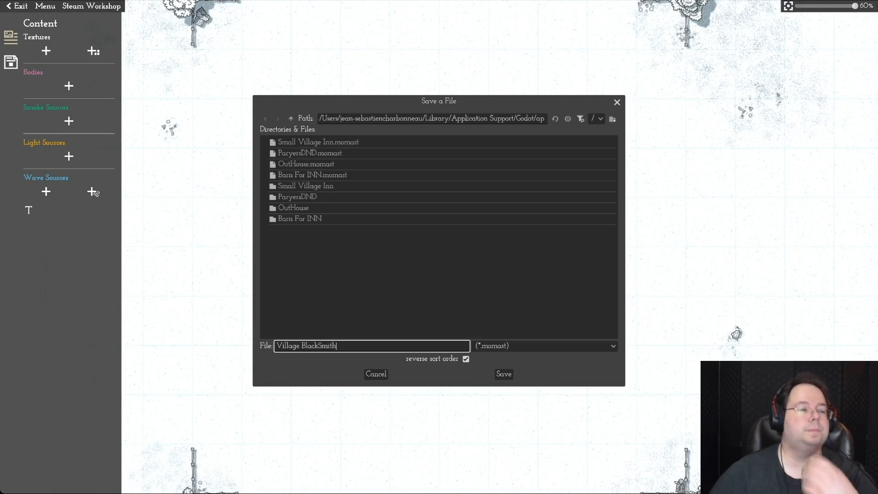
key(Return)
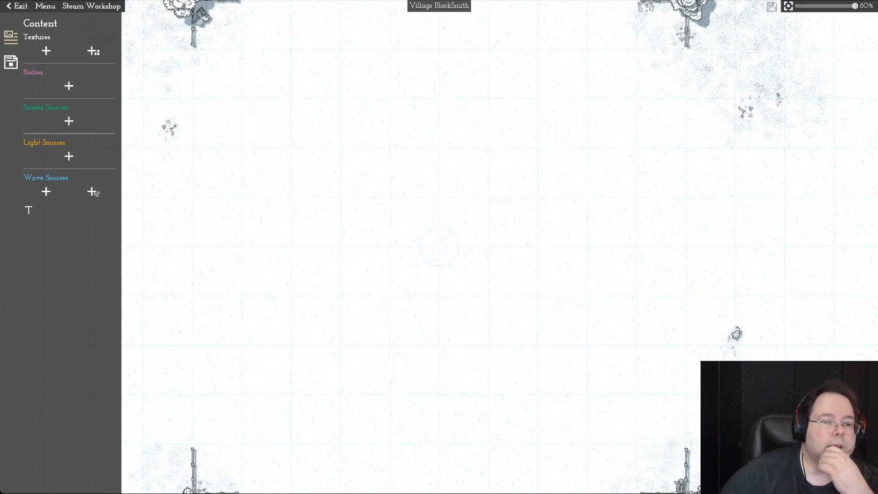
click(46, 51)
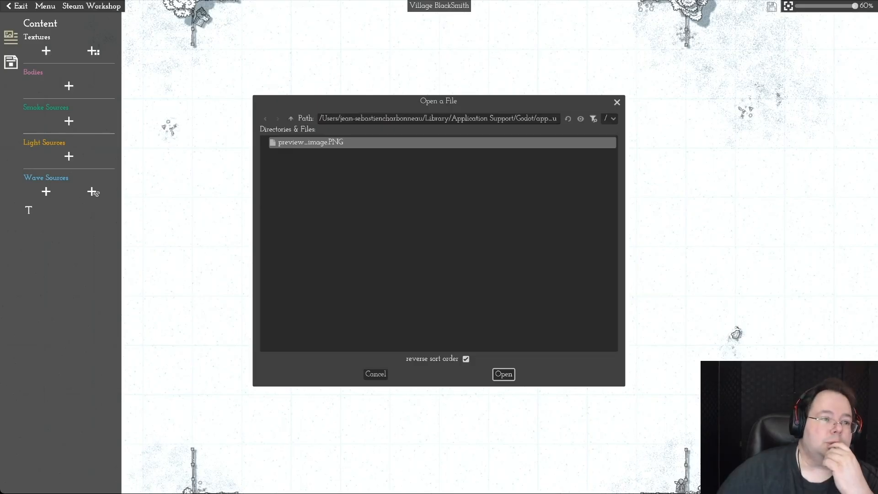
key(Escape)
click(93, 51)
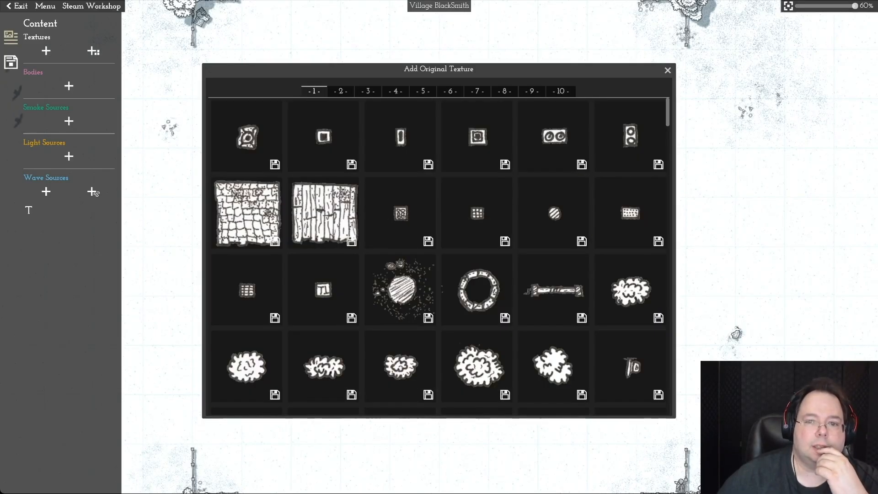
click(630, 136)
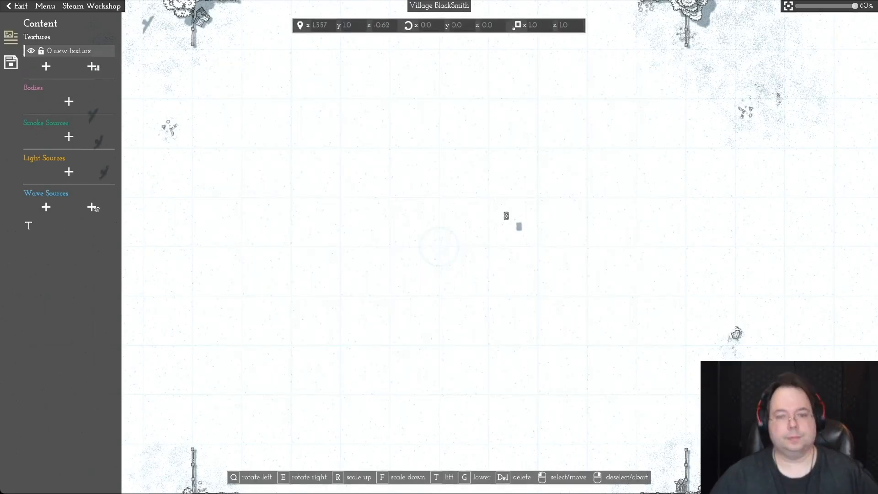
right_click(506, 217)
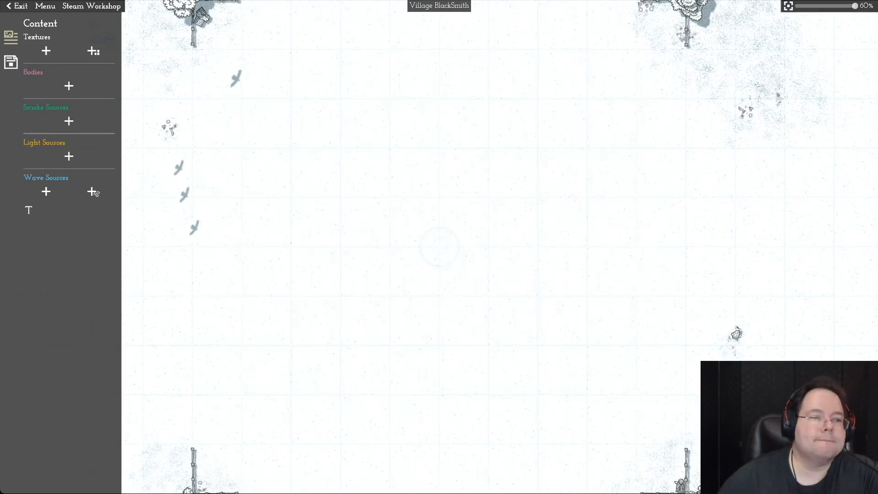
Step: Browse the first four pages of original textures for pieces suitable for the blacksmith's roof
click(93, 51)
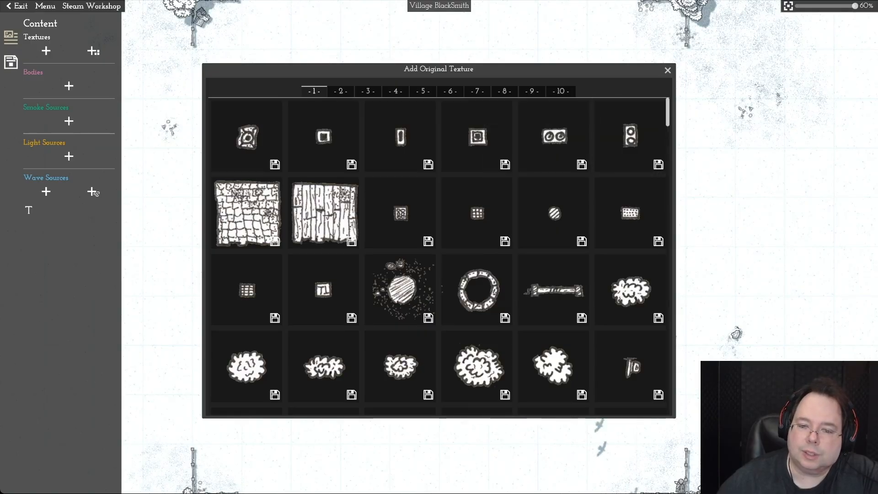
scroll(438, 256, down, 2)
scroll(438, 256, down, 4)
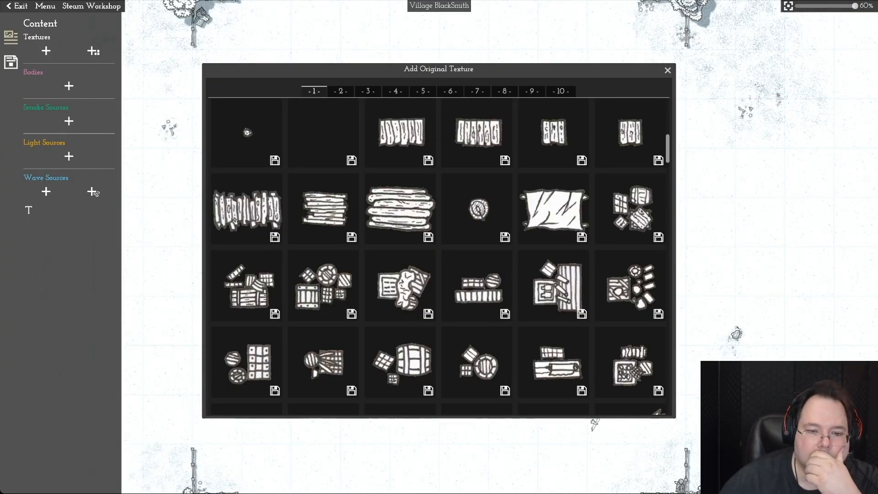
scroll(438, 256, down, 3)
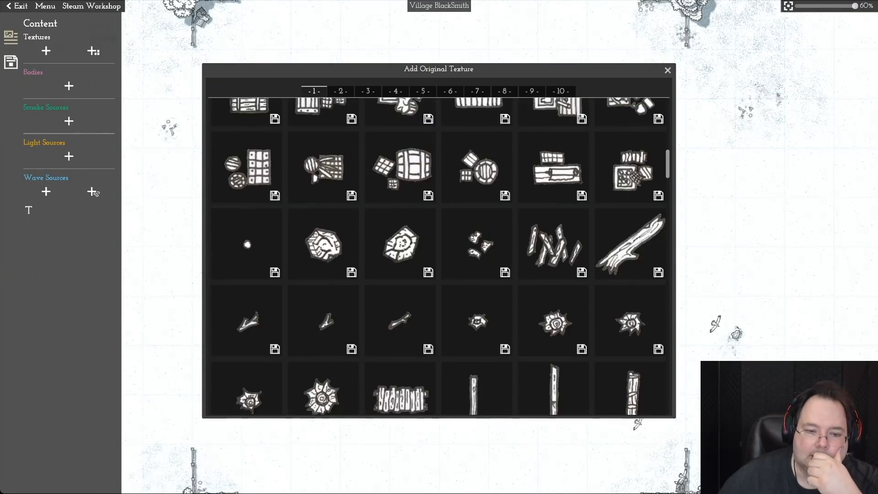
scroll(438, 256, down, 3)
scroll(438, 256, up, 5)
click(341, 91)
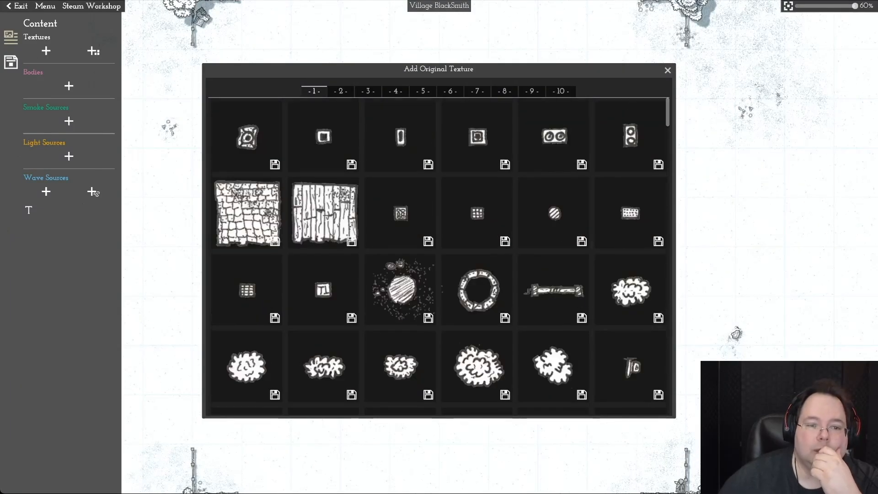
click(368, 91)
mouse_move(400, 136)
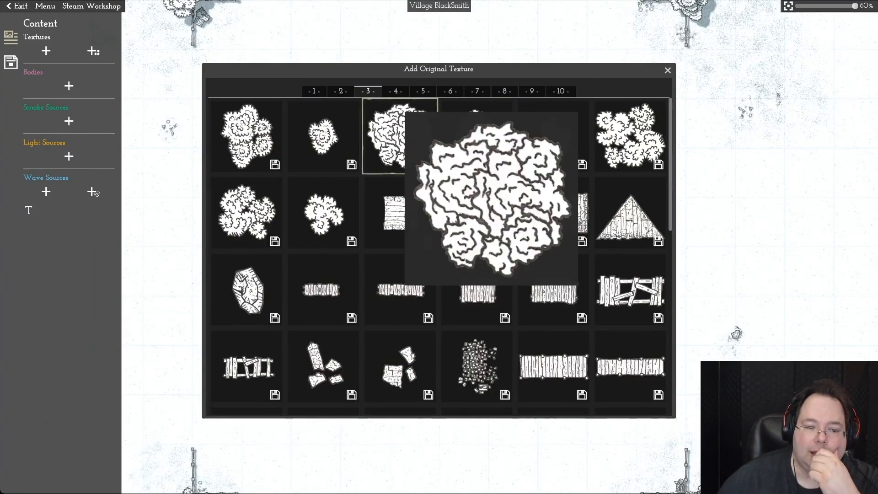
scroll(438, 256, down, 5)
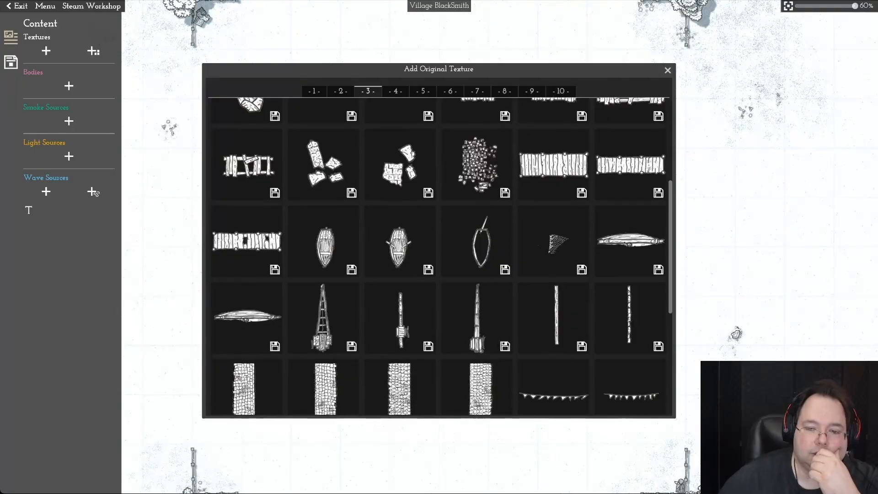
scroll(441, 257, down, 4)
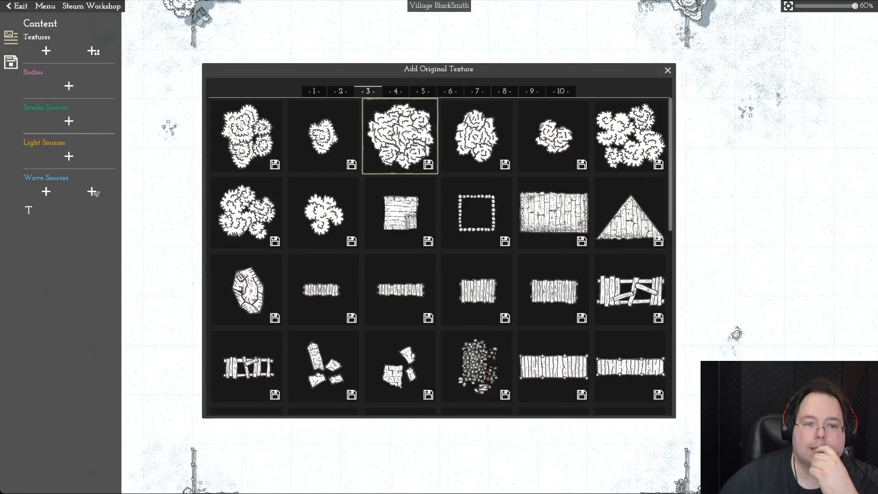
click(396, 91)
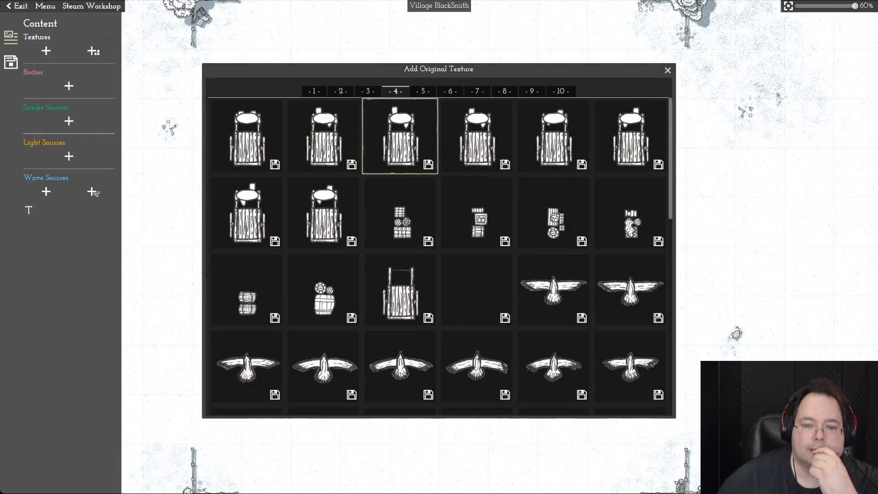
scroll(477, 211, down, 1)
scroll(476, 206, down, 10)
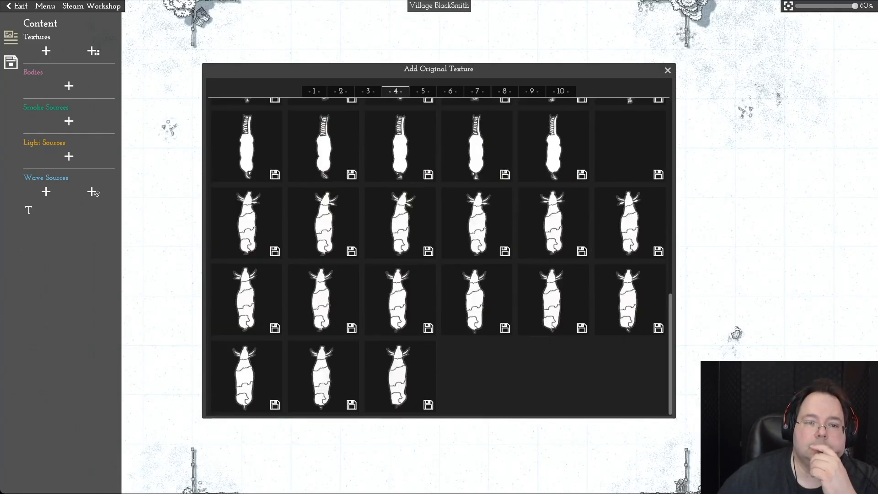
Step: Add the wide, tall plank roof panel from page 5 of the original textures and place it slightly above the canvas centre
click(423, 91)
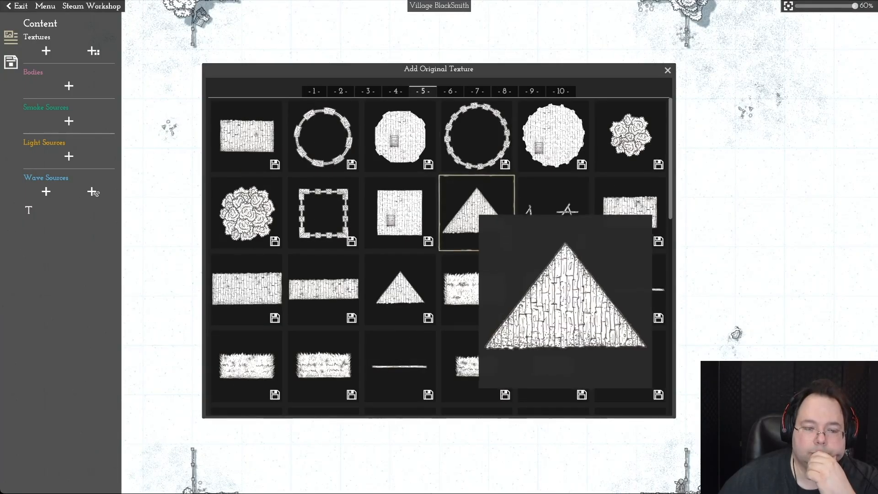
mouse_move(467, 285)
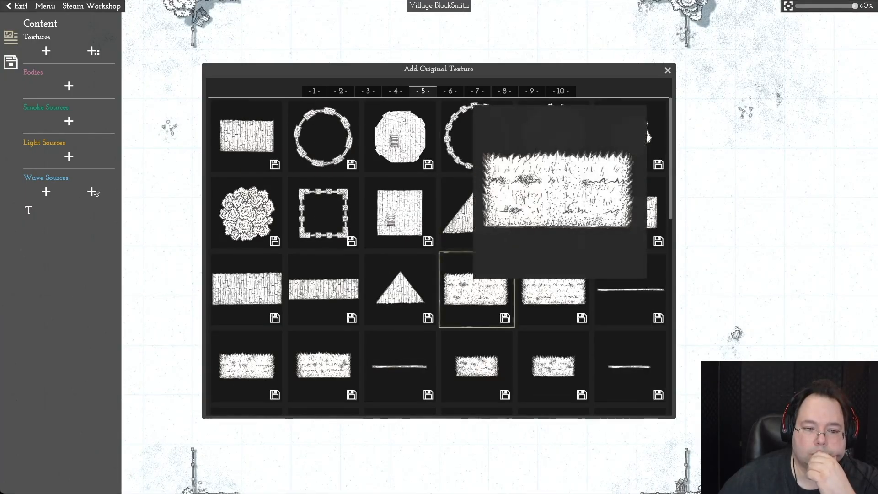
scroll(438, 257, down, 10)
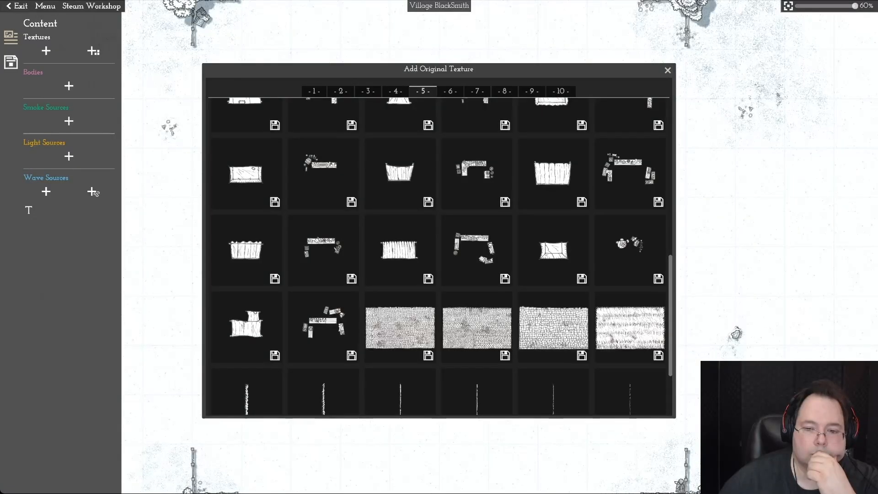
scroll(442, 258, down, 1)
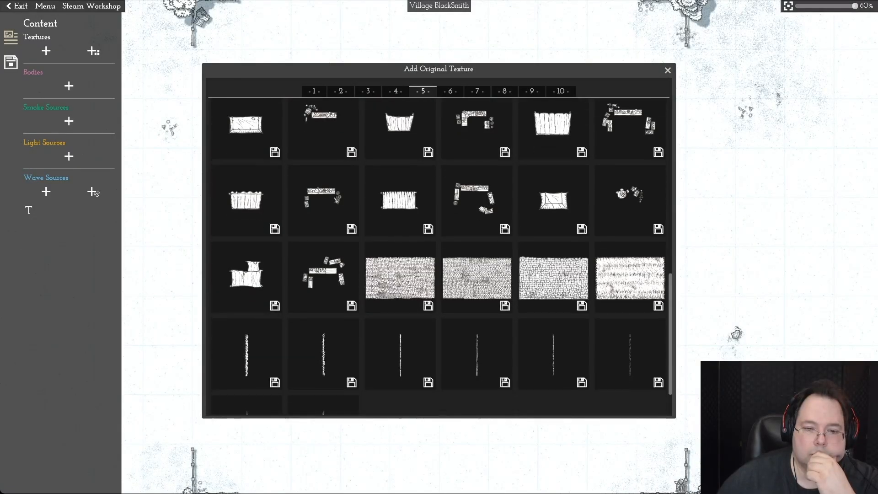
scroll(439, 256, down, 1)
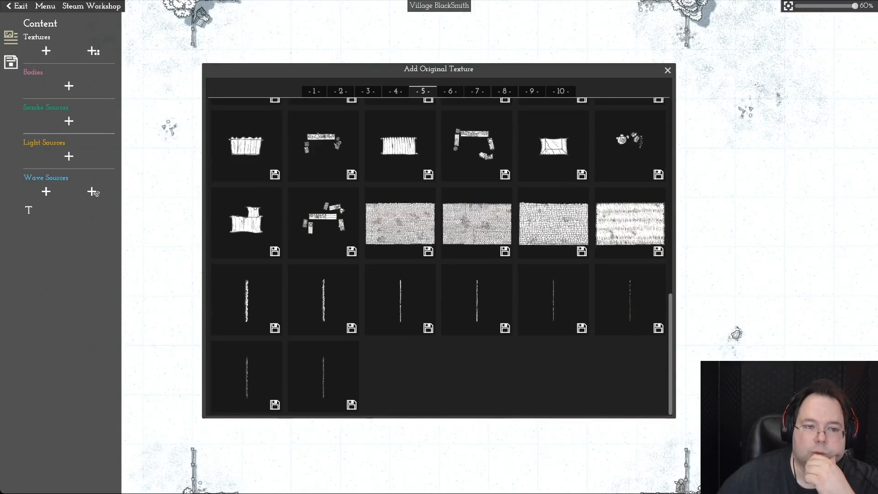
scroll(477, 289, up, 10)
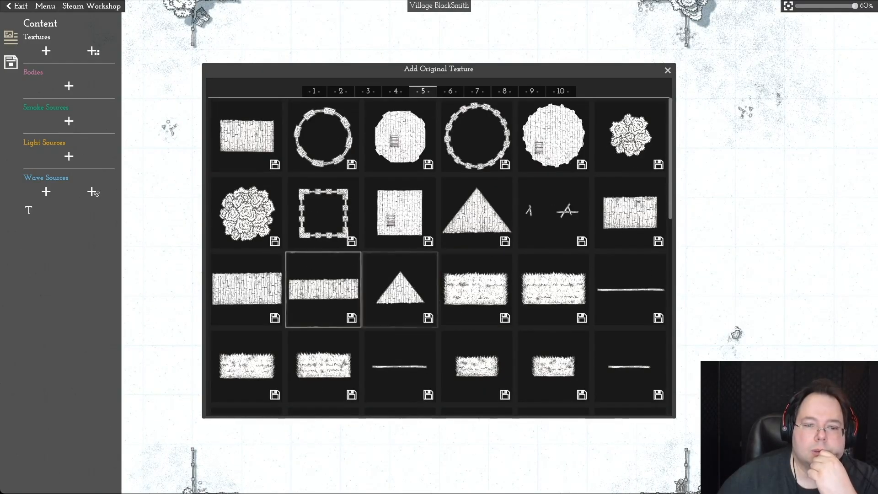
click(247, 289)
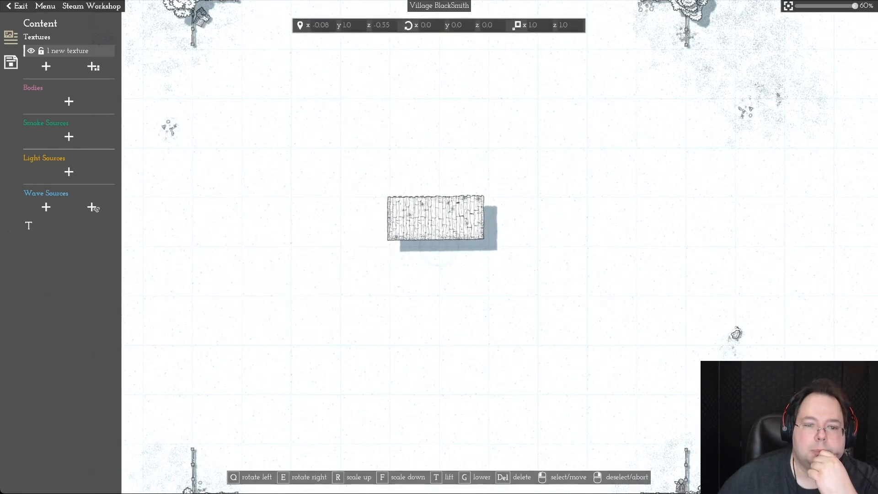
click(438, 219)
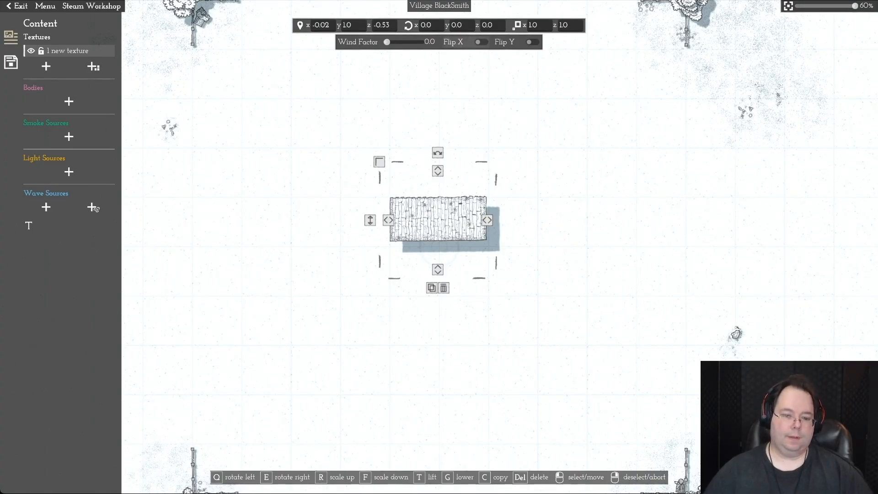
Step: Duplicate the roof panel, flip the copy in Y, and position it directly below the original as the second roof slope
key(c)
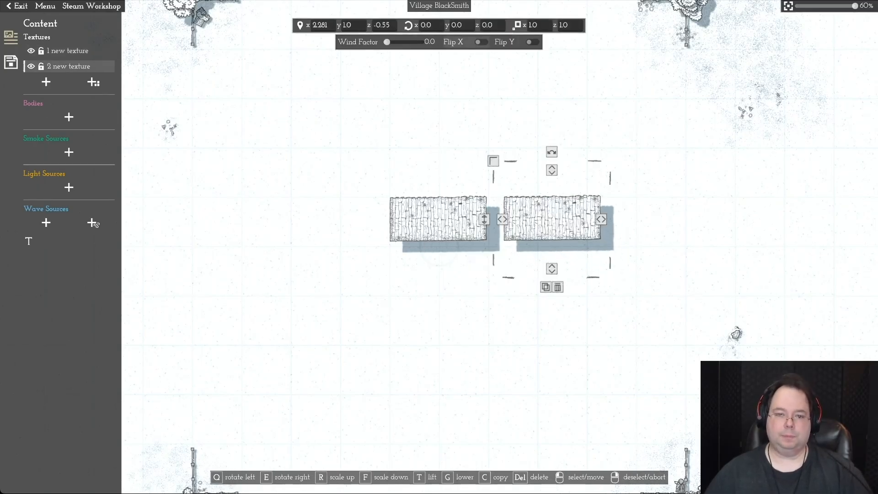
click(481, 42)
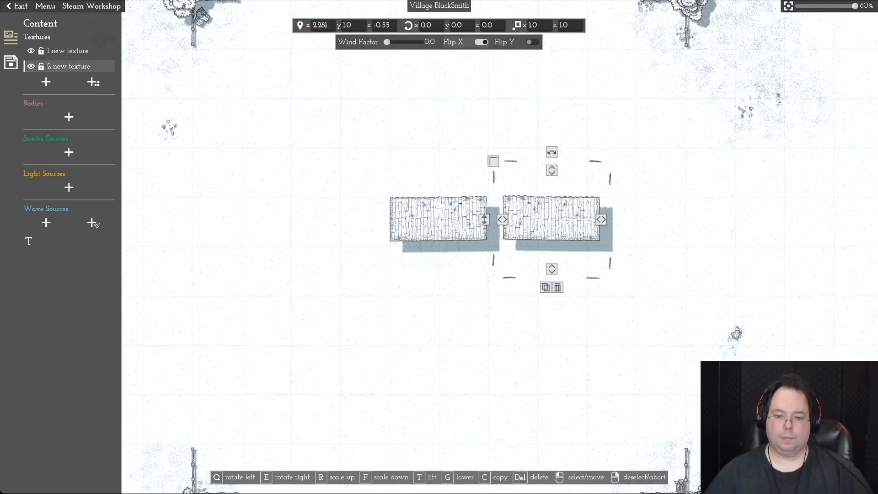
click(482, 42)
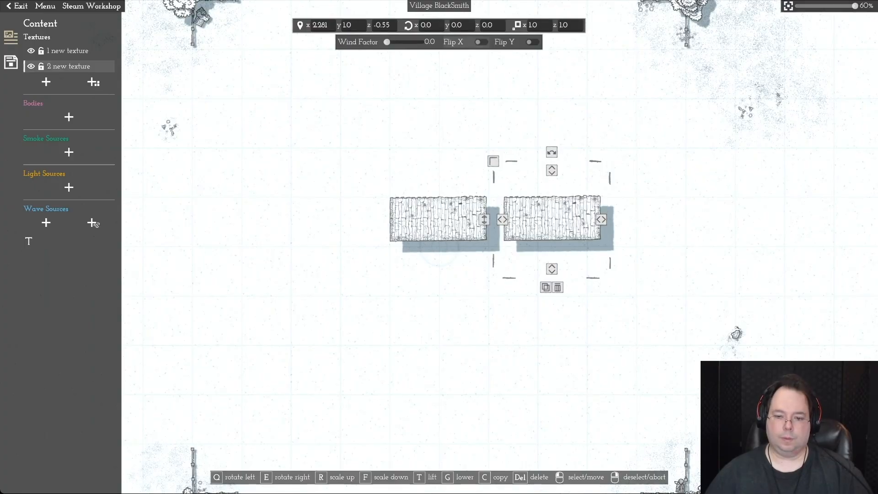
click(532, 42)
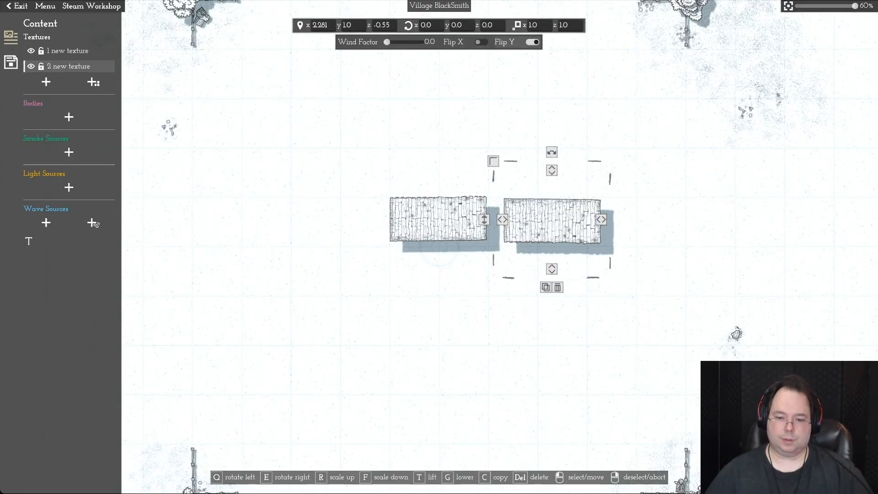
drag(552, 221, 437, 265)
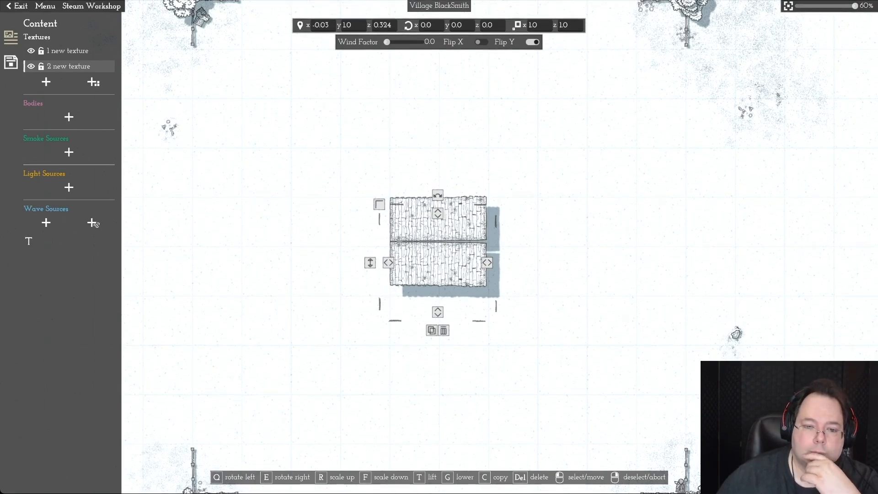
Step: Slightly rotate both roof panels to align their facing edges, turning the lower one to about 1.67 degrees
drag(438, 195, 436, 196)
click(437, 212)
drag(438, 152, 438, 153)
right_click(438, 153)
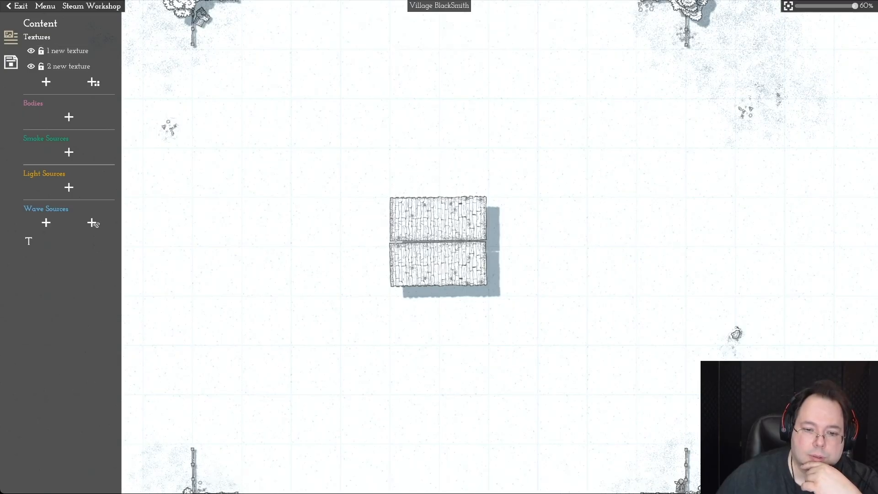
Step: Pull the two roof panels apart and rotate the lower one to about 0.97 degrees so its inner edge is straighter
drag(437, 217, 448, 199)
mouse_move(439, 264)
mouse_down()
mouse_move(442, 280)
mouse_move(440, 270)
mouse_up()
scroll(445, 241, up, 1)
right_click(444, 242)
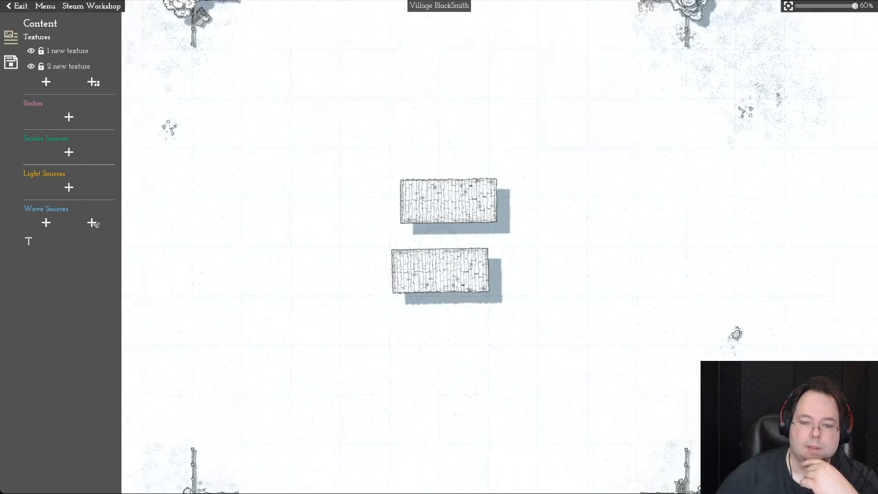
scroll(438, 246, up, 5)
click(439, 268)
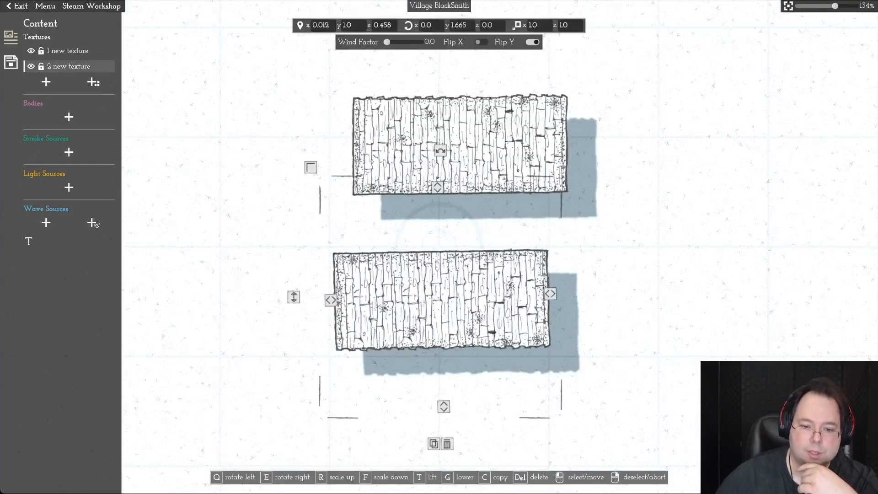
drag(439, 150, 440, 150)
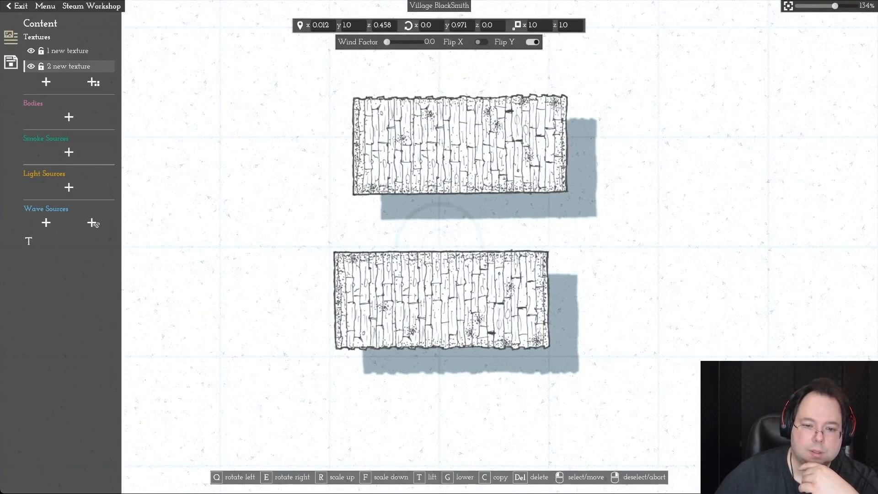
Step: Move the two roof panels back together at the canvas centre so their inner edges meet as a ridge, straightening the upper one
drag(452, 147, 433, 195)
drag(440, 54, 443, 54)
drag(433, 195, 433, 199)
drag(435, 290, 433, 285)
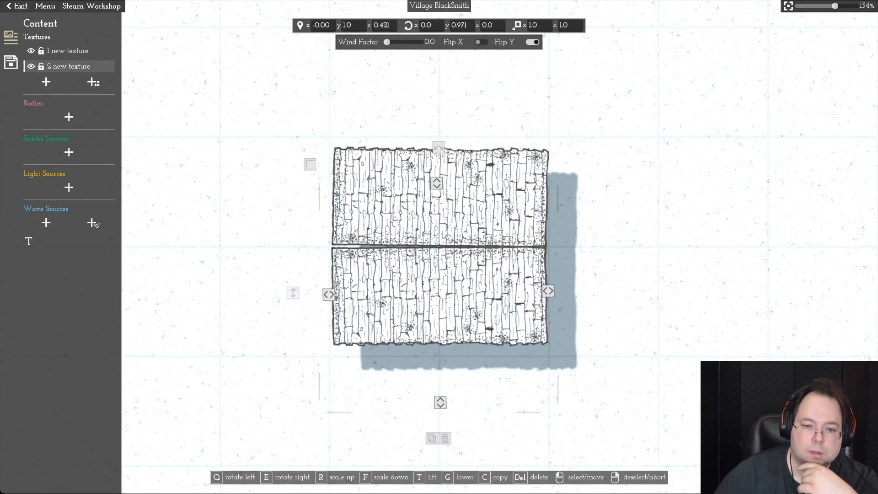
Step: Fine-tune the rotations along the ridge to 0.77 degrees for the lower roof panel and -0.59 degrees for the upper one
drag(438, 147, 439, 148)
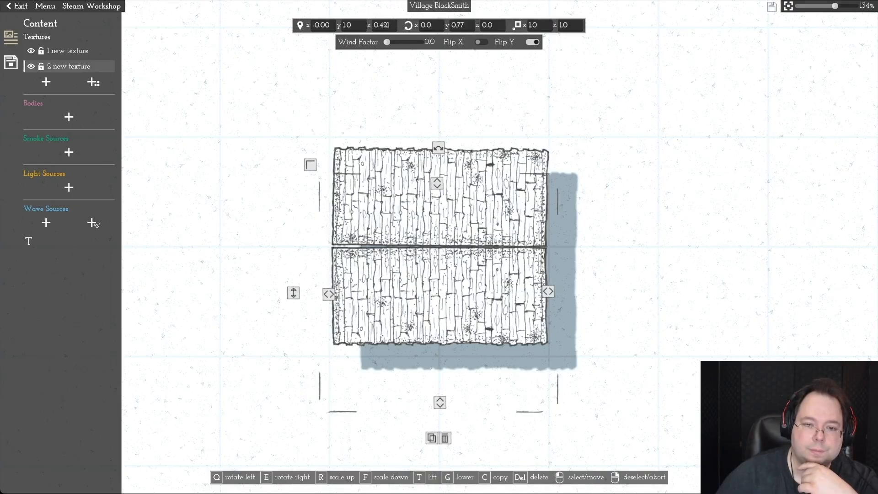
click(439, 161)
drag(439, 54, 437, 55)
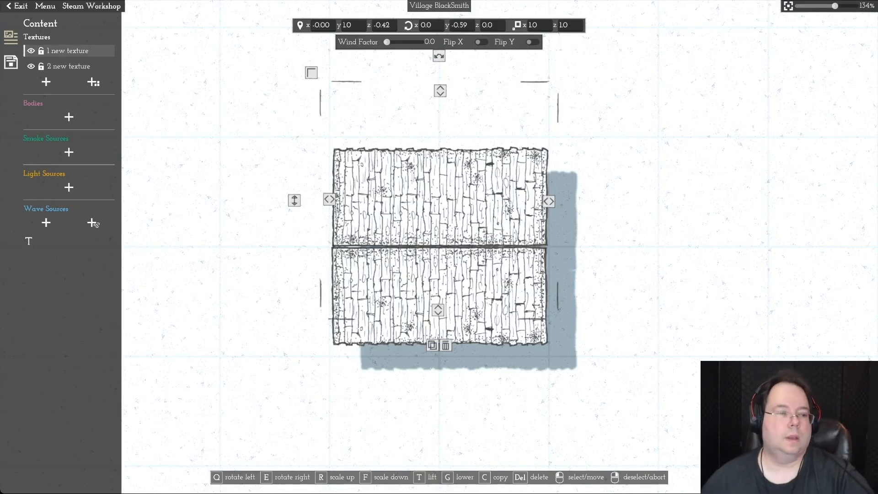
right_click(437, 55)
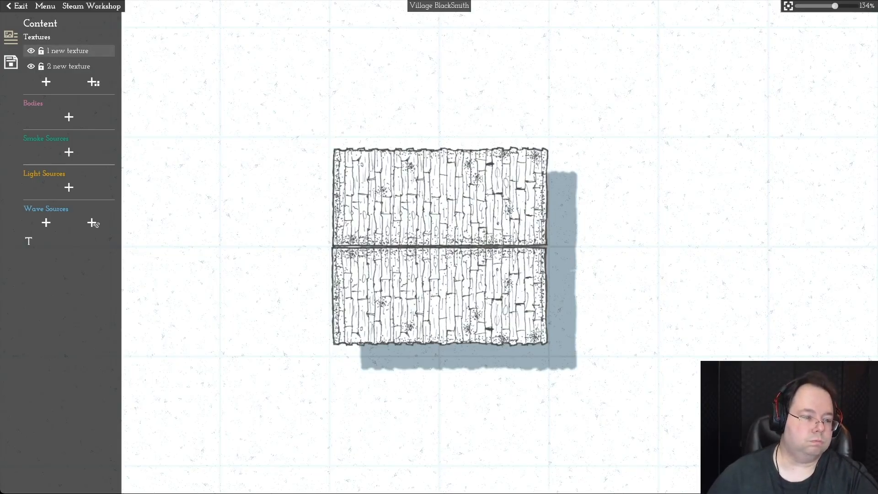
Step: Rename the upper roof panel's texture entry as SmithRoofUpper
click(69, 51)
click(94, 223)
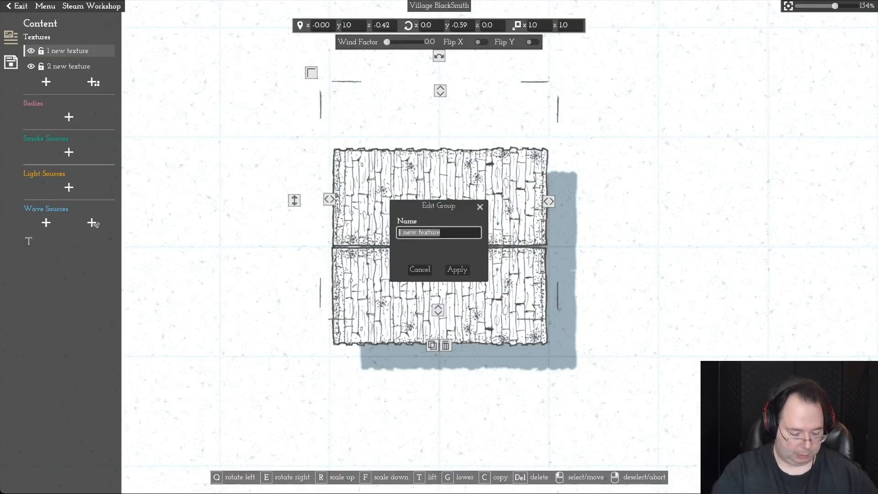
text(SmithRoof)
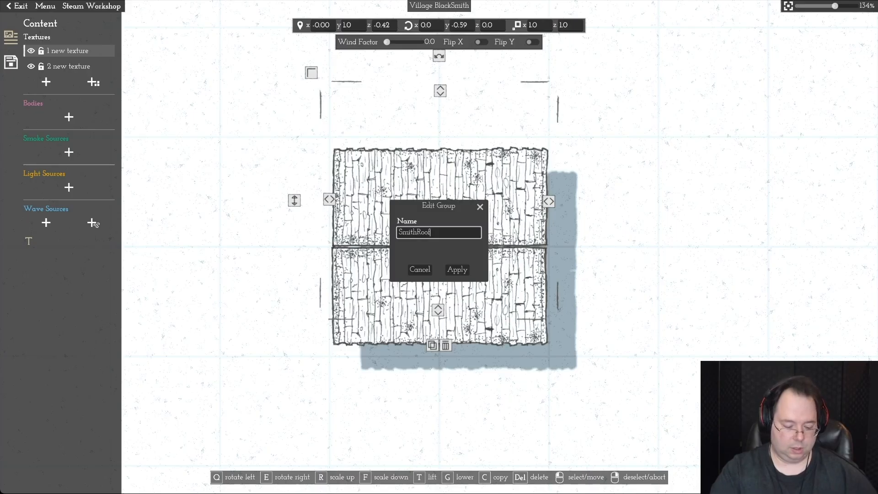
text(pper)
key(Return)
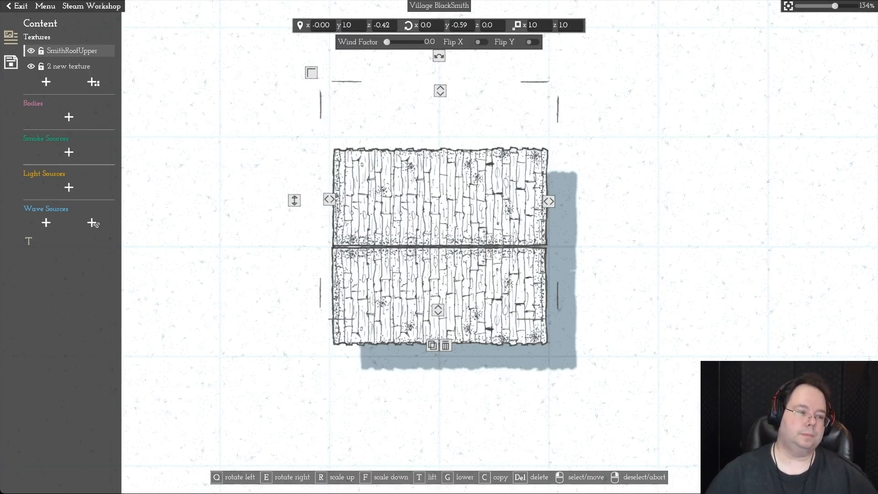
Step: Rename the lower roof panel's texture entry as SmithRoof Lower
click(439, 294)
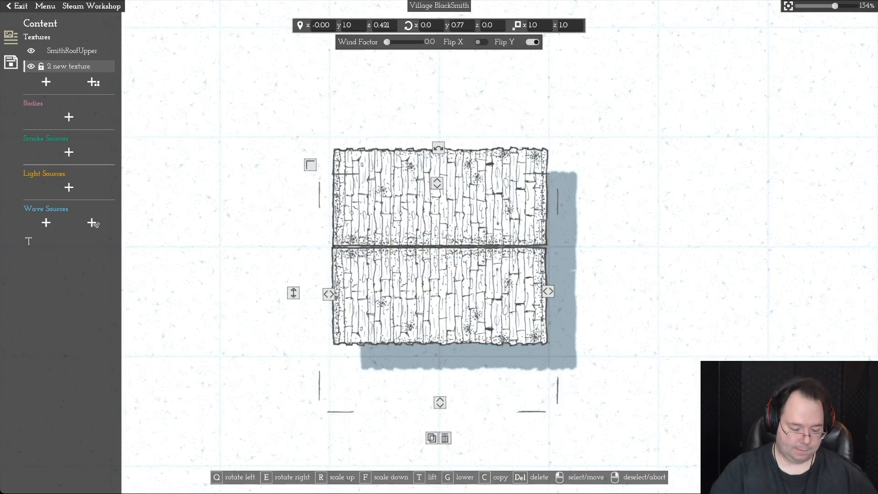
double_click(68, 66)
text(SmithRoof Lower)
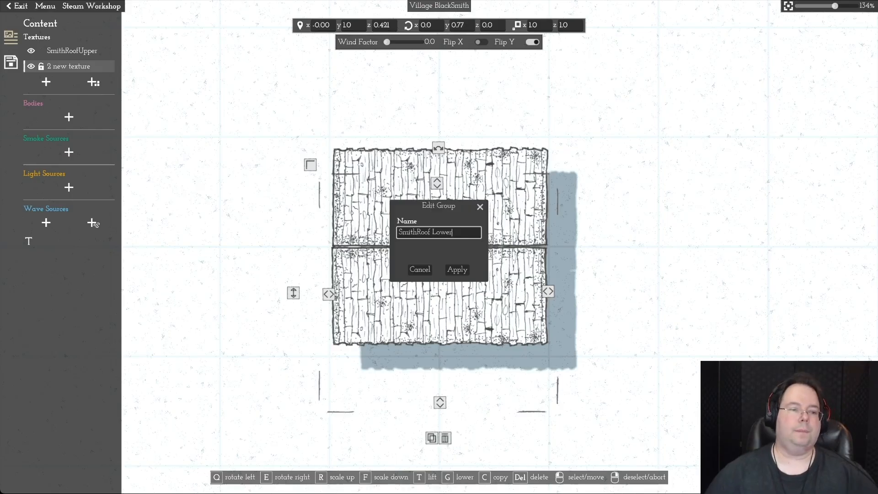
key(Return)
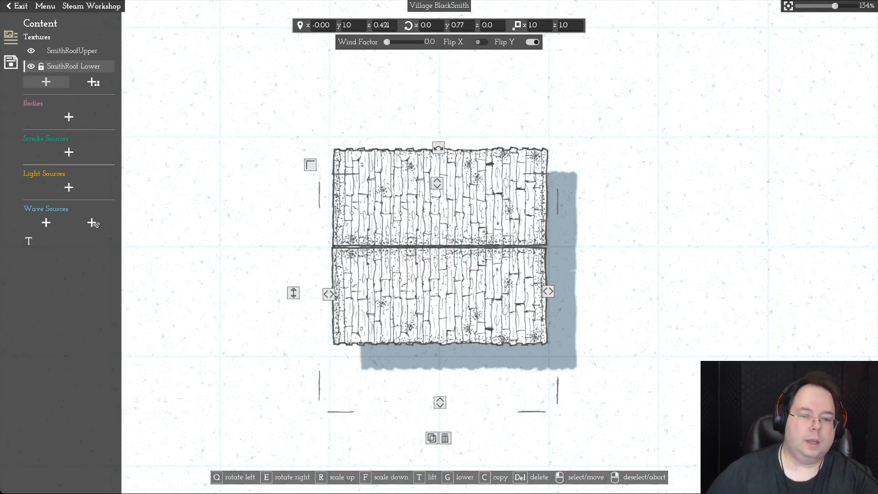
click(92, 82)
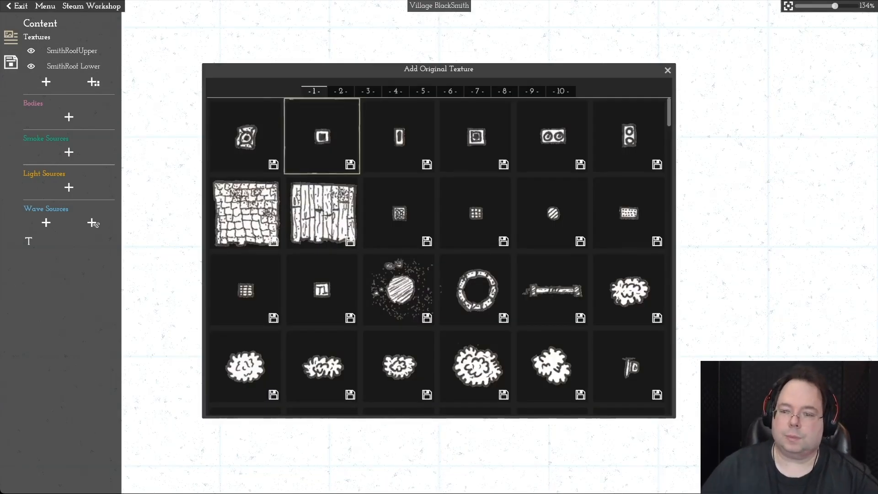
drag(669, 113, 669, 120)
scroll(629, 116, down, 10)
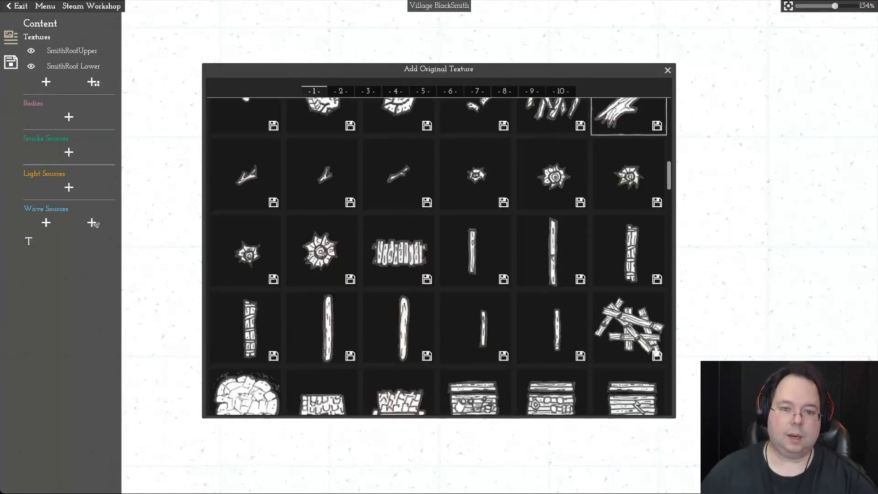
scroll(629, 119, up, 1)
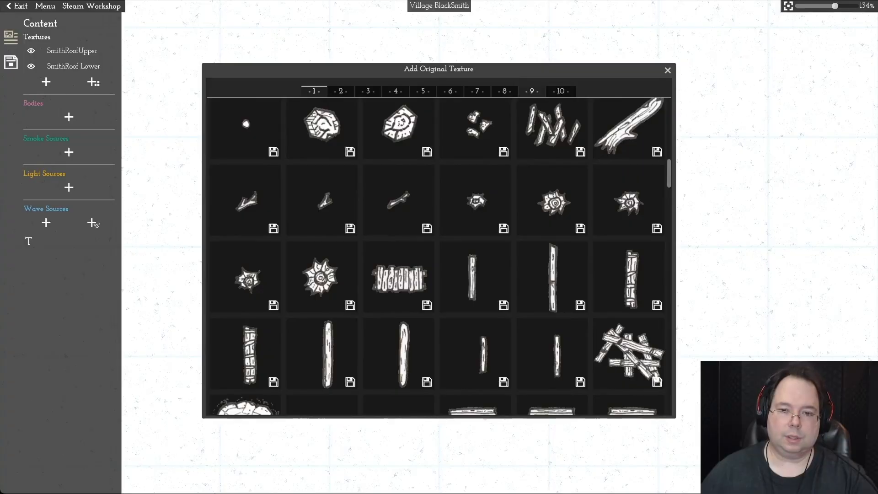
click(532, 91)
click(505, 91)
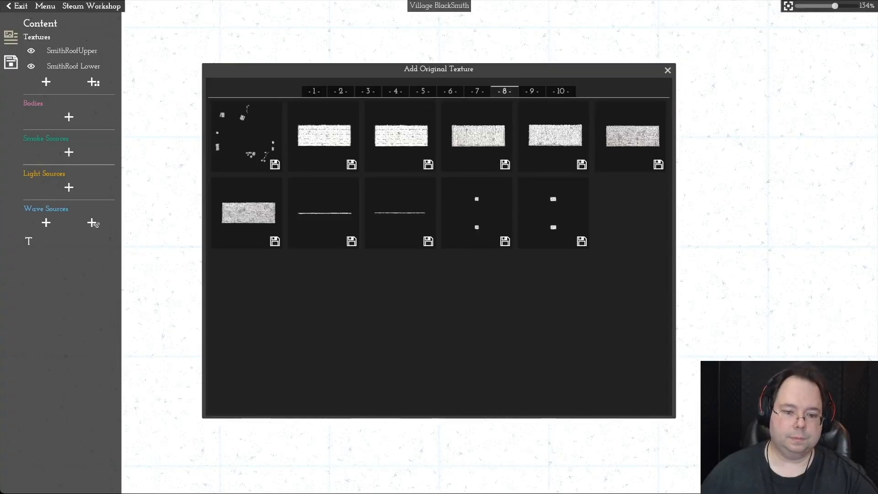
mouse_move(327, 219)
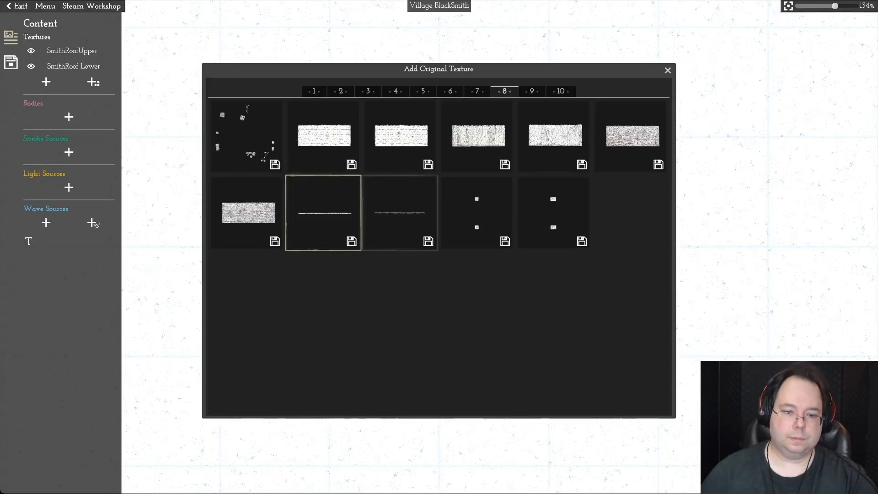
click(428, 240)
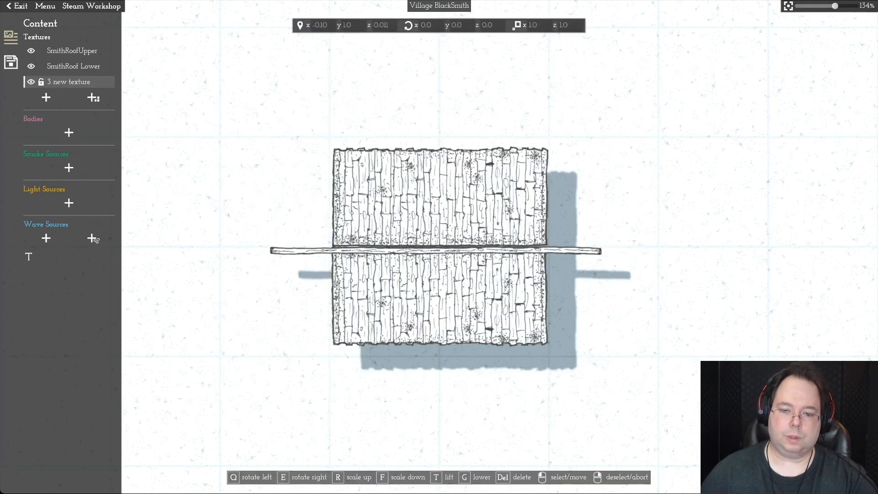
key(Delete)
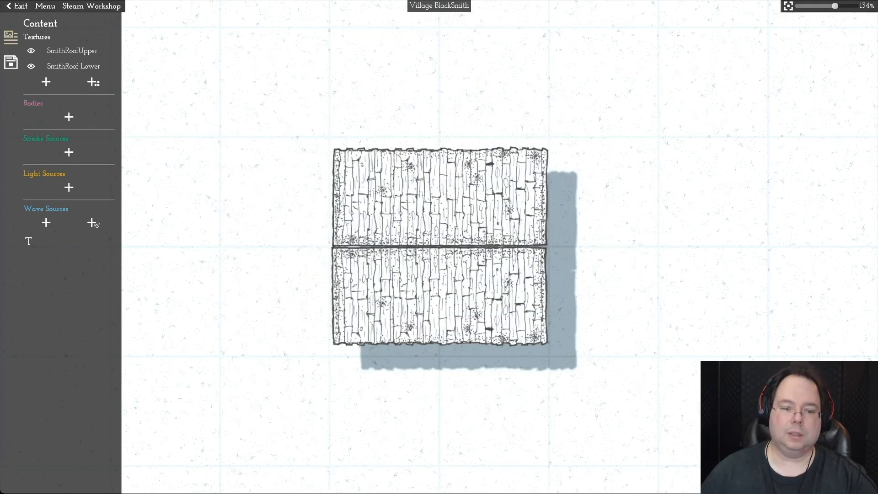
Step: Add the longest thin beam texture from page 5 of the original textures and place it along the ridge between the roof panels
click(94, 82)
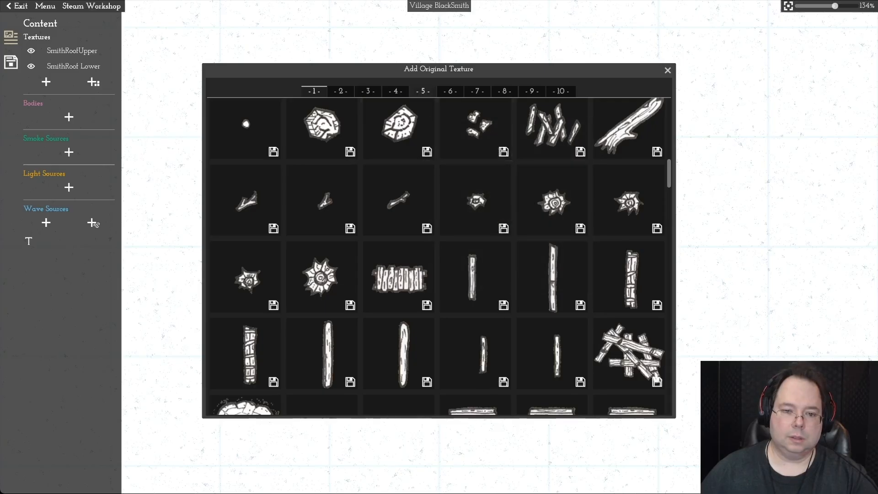
click(505, 91)
click(477, 91)
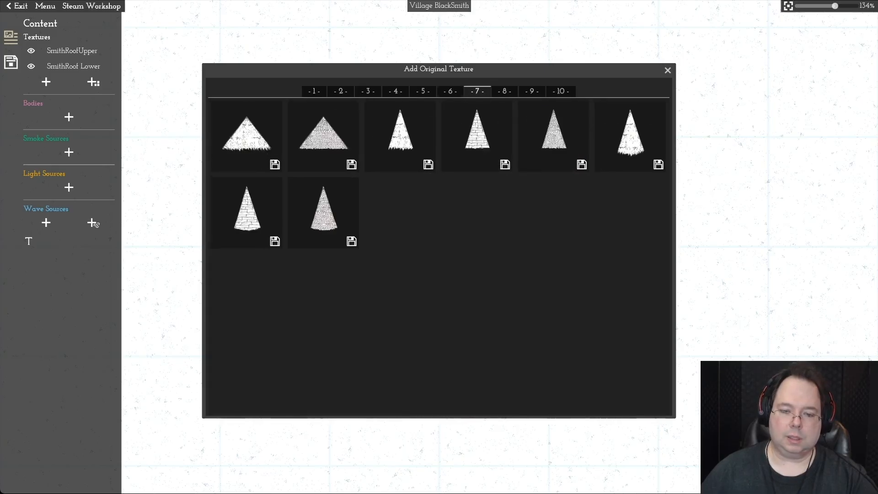
click(450, 91)
scroll(476, 137, down, 10)
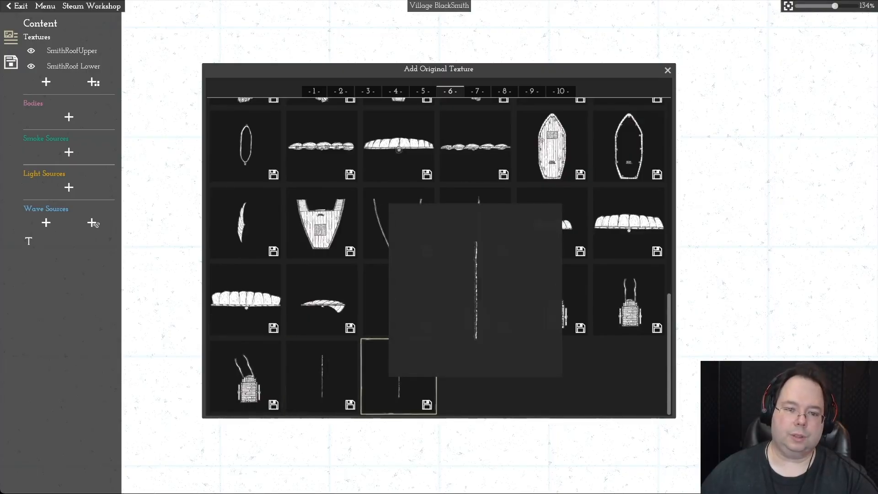
click(423, 92)
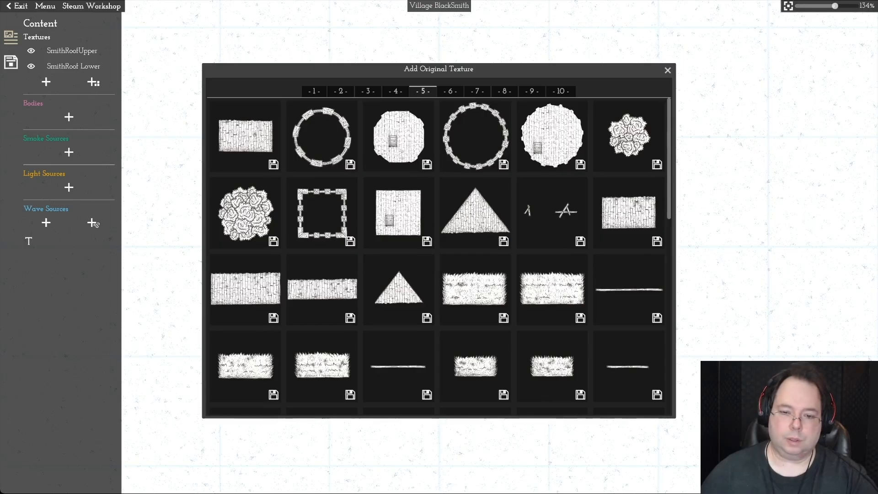
click(632, 286)
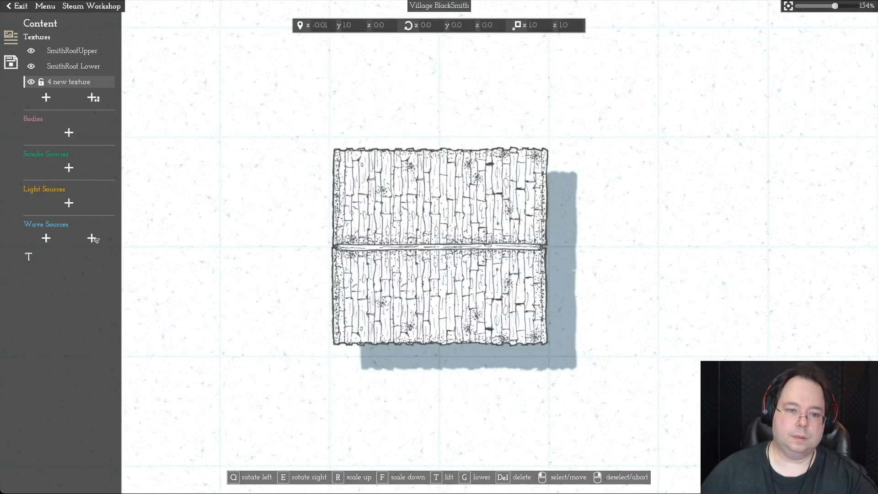
click(438, 248)
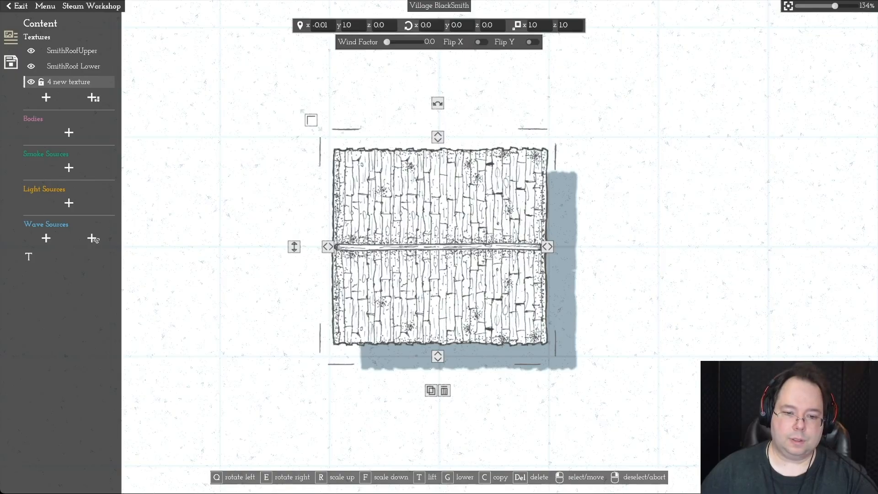
Step: Scale the ridge beam up to 1.088 so it extends slightly past both ends of the roof
key(r)
key(r)
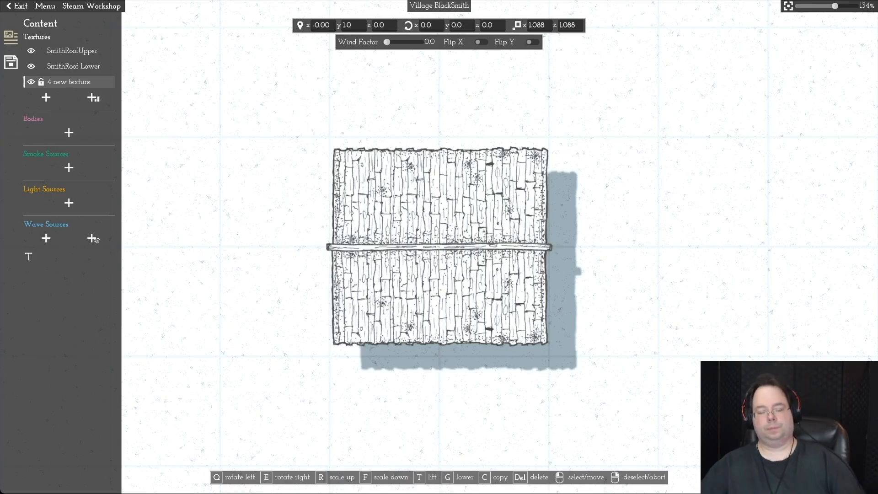
key(Escape)
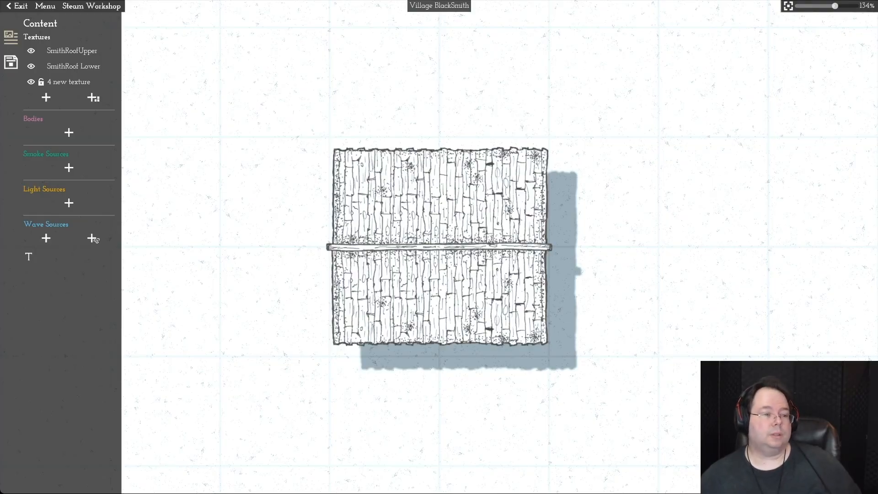
Step: Rename the ridge beam's texture entry as SmithCenter Roof
click(68, 82)
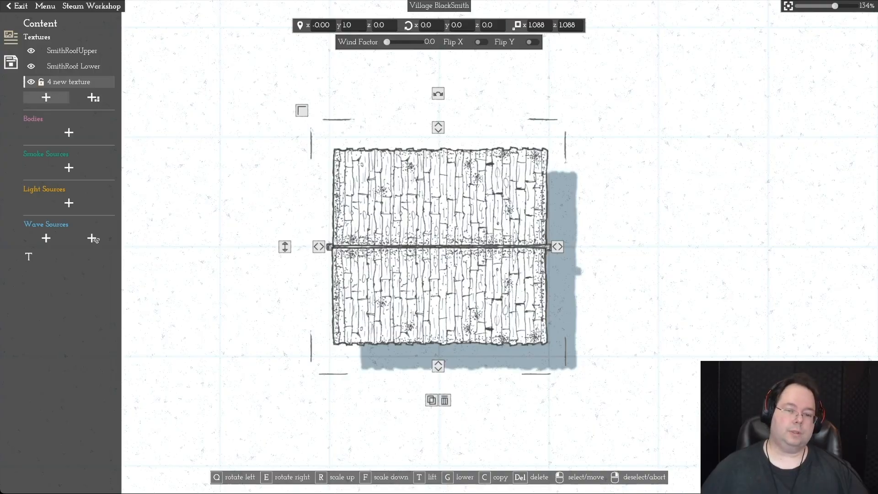
click(92, 238)
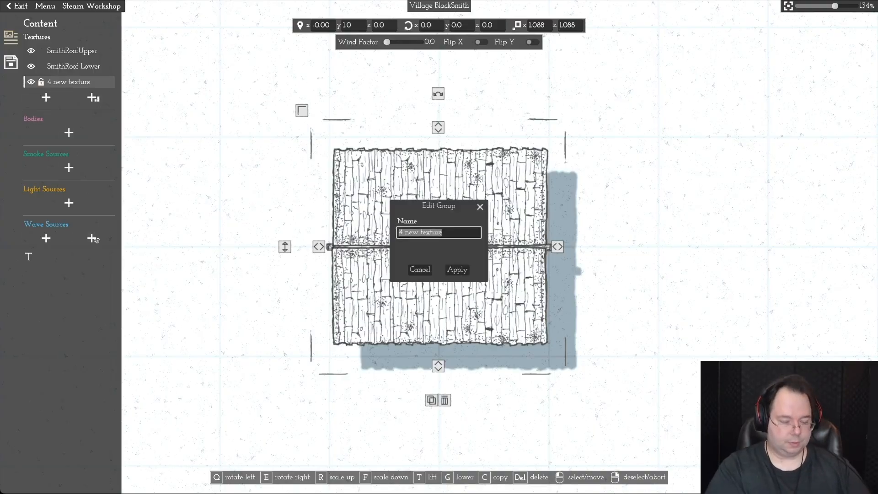
text(Center Roof)
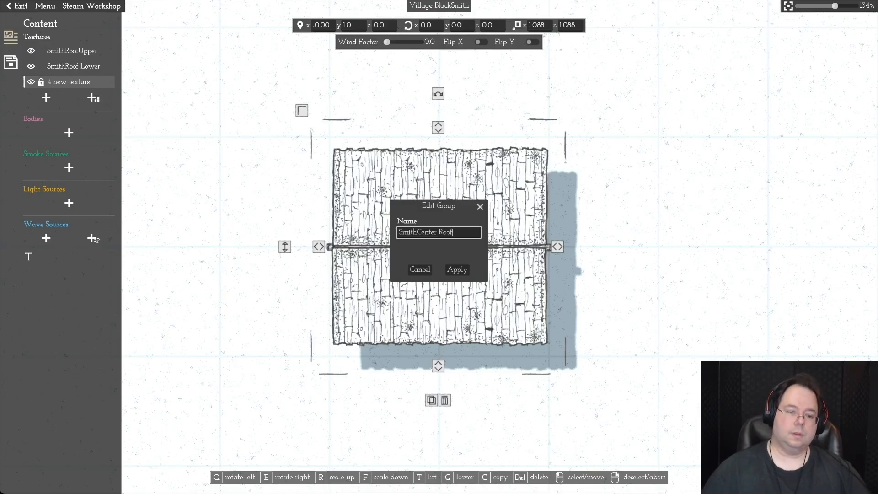
key(Return)
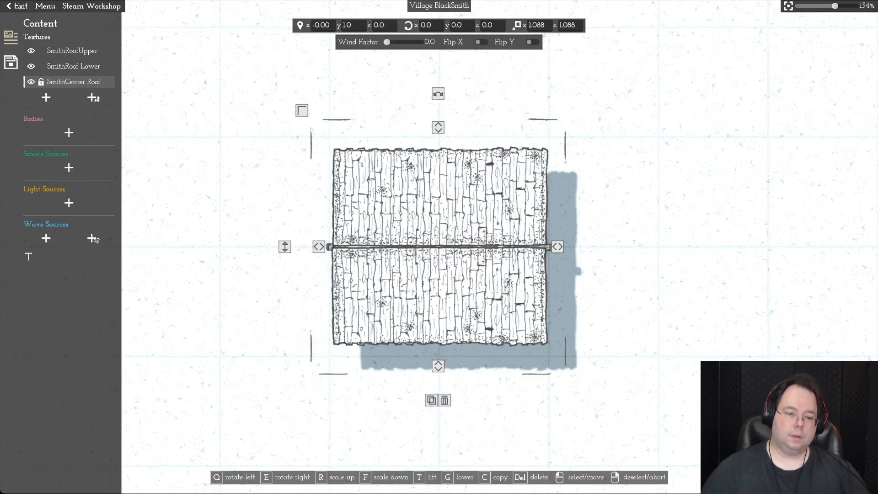
Step: Raise the ridge beam above the roof panels to a height of 1.03 and save the asset
drag(284, 247, 284, 243)
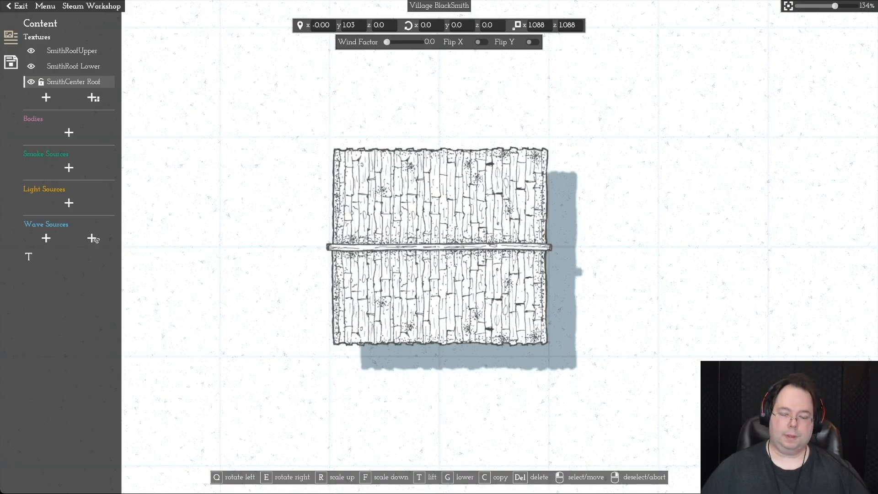
key(Escape)
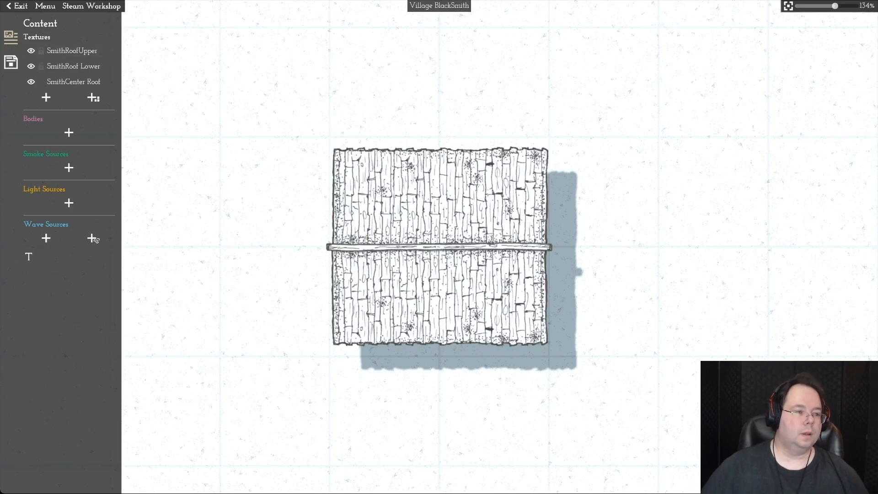
key(ctrl+s)
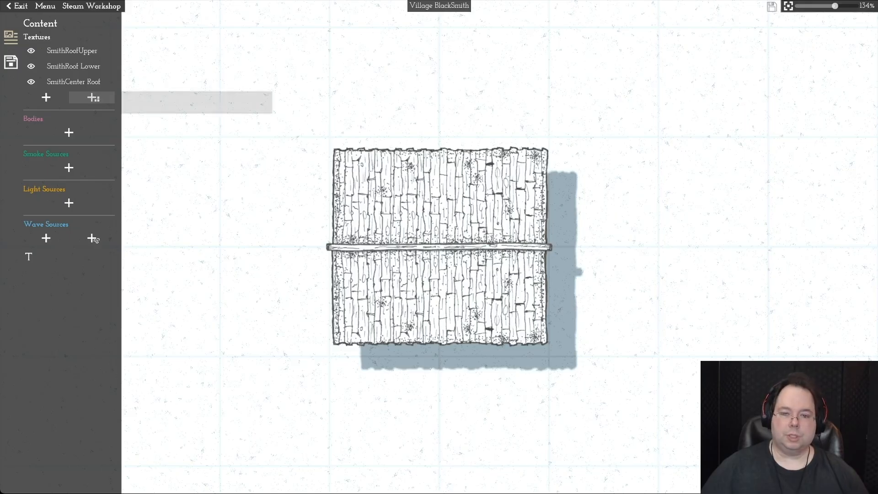
Step: Add the small narrow upright chimney from page 1 of the original textures and place it just outside the upper roof panel's left edge
click(94, 98)
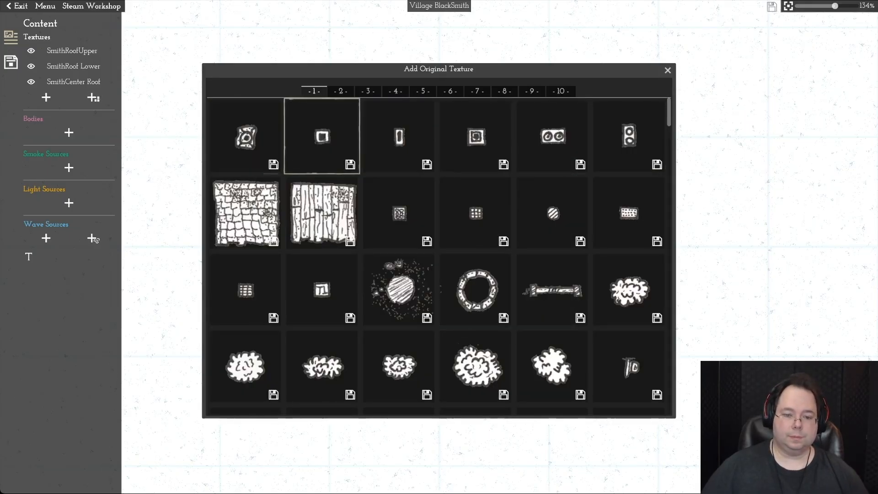
mouse_move(321, 144)
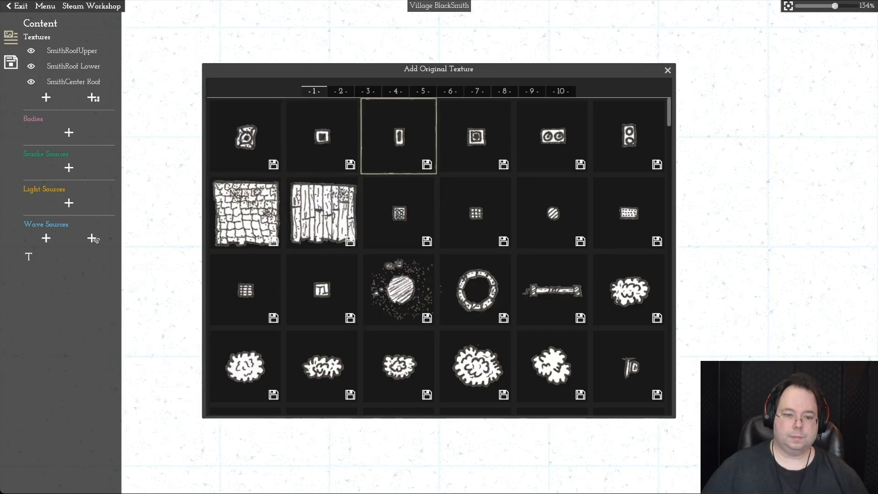
click(401, 143)
scroll(402, 138, down, 3)
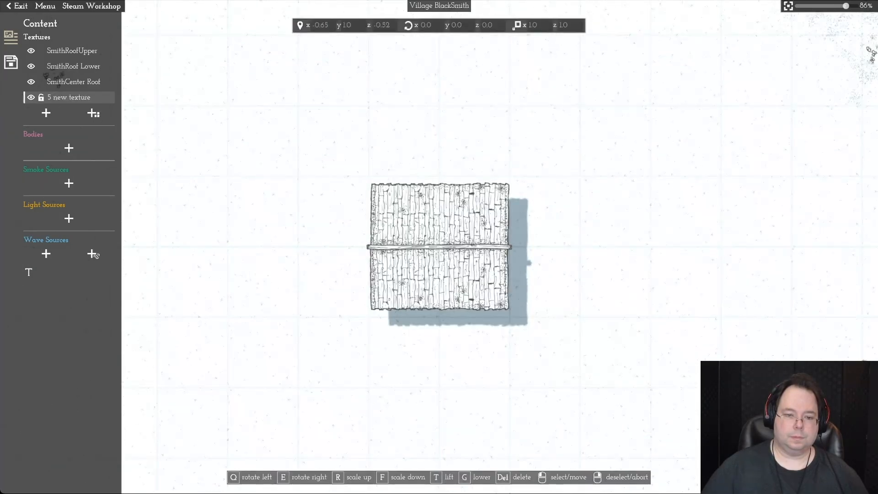
click(339, 197)
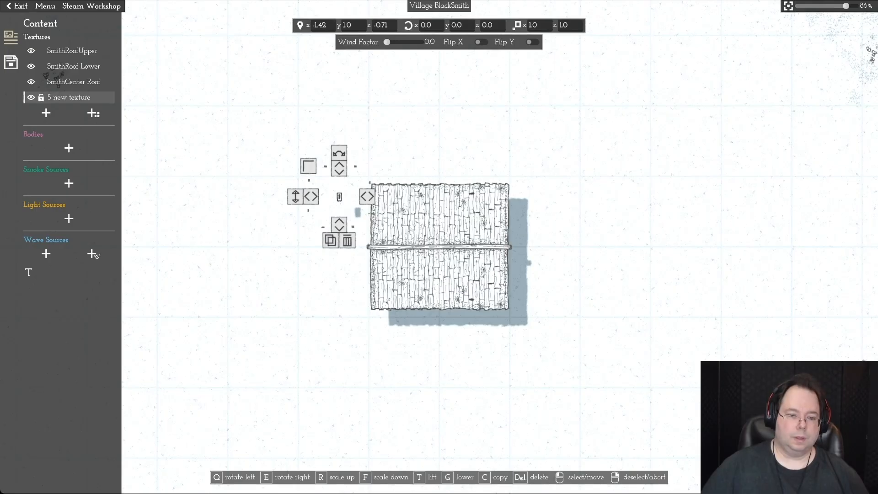
Step: Lift the chimney to a height of 1.4 and scale it up to 1.78
key(t)
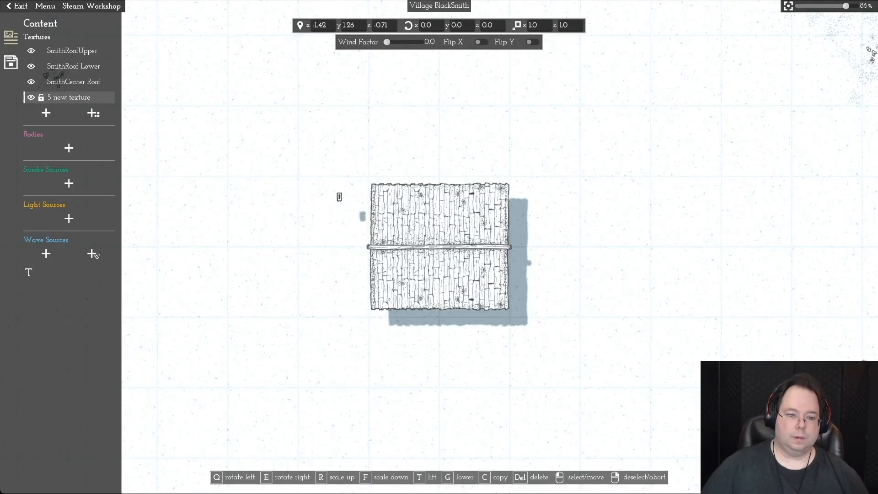
key(t)
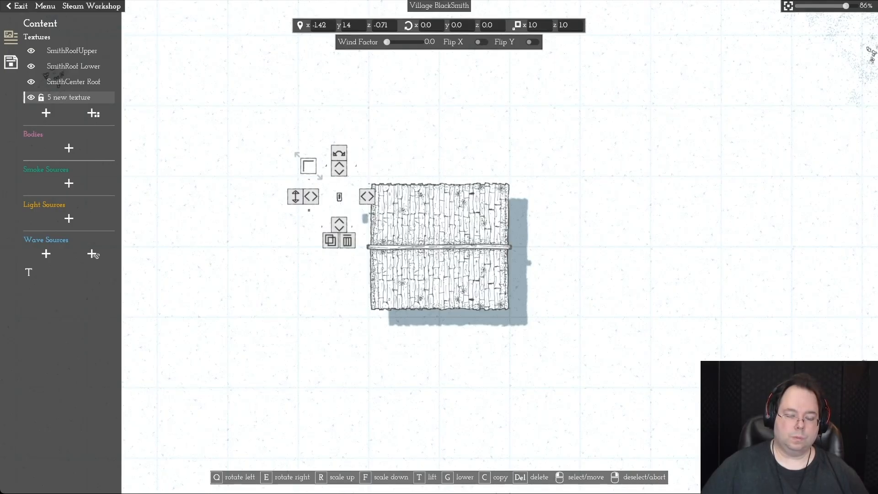
key(r)
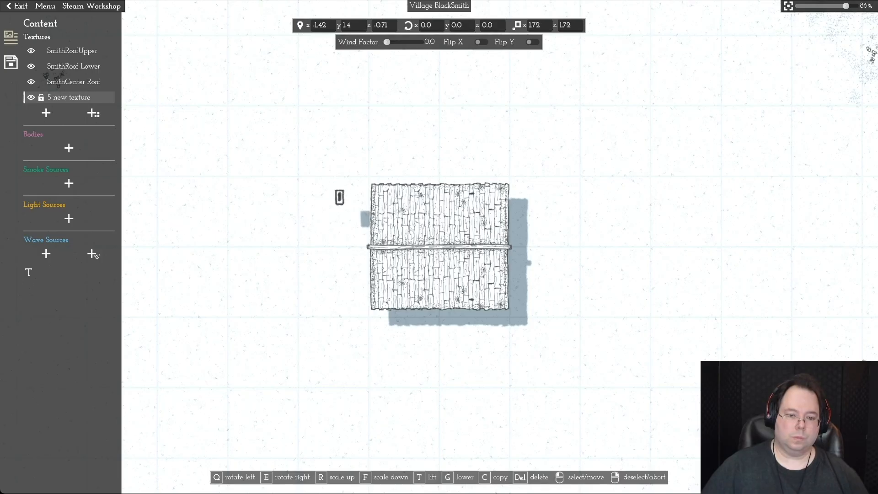
Step: Rotate the chimney to about -90.7 degrees and move it onto the left part of the upper roof panel, about x -0.67, z -0.40
key(e)
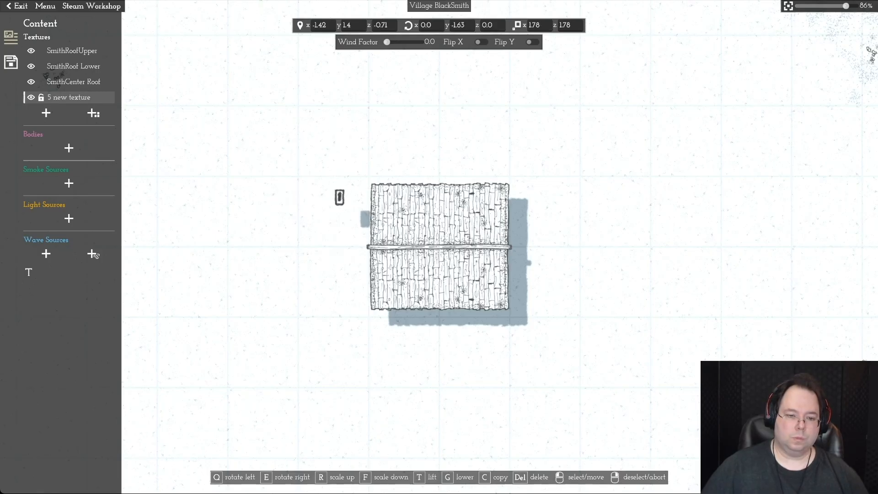
key(e)
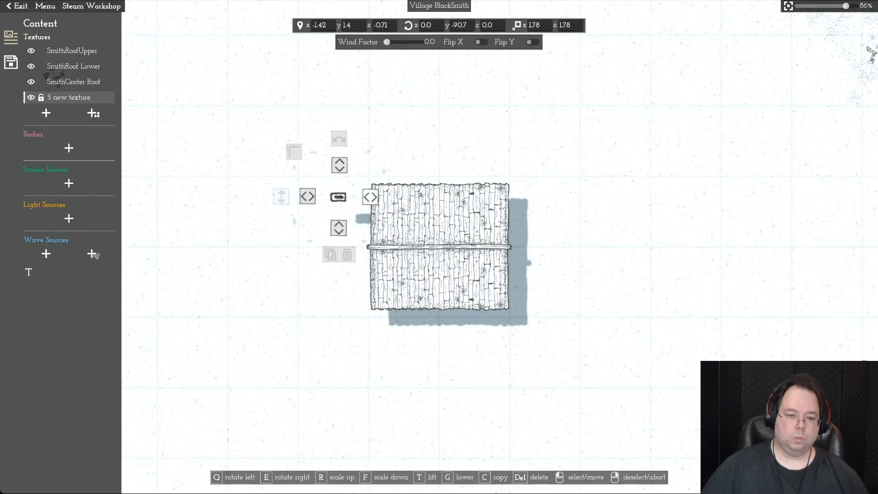
drag(338, 197, 390, 219)
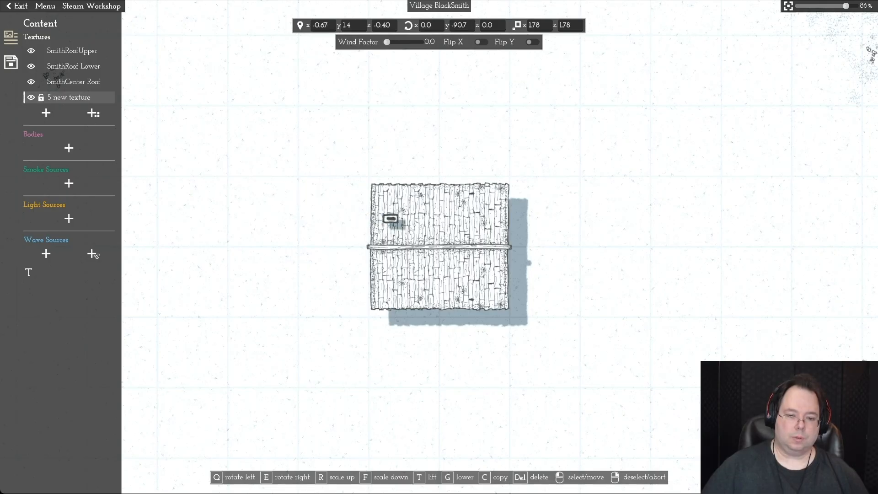
Step: Move the chimney to the middle of the lower roof panel near its outer edge, about x -0.03, z 0.69, rotated to 88.70 degrees
key(q)
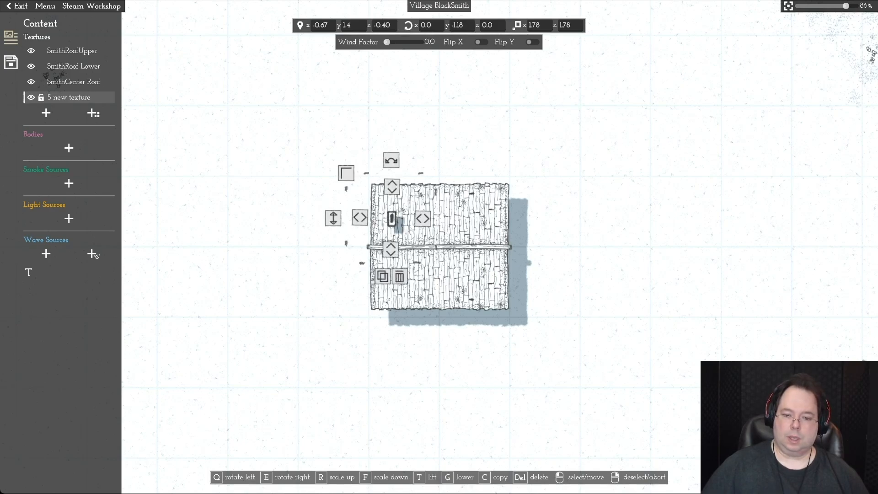
drag(391, 219, 385, 289)
key(g)
key(g)
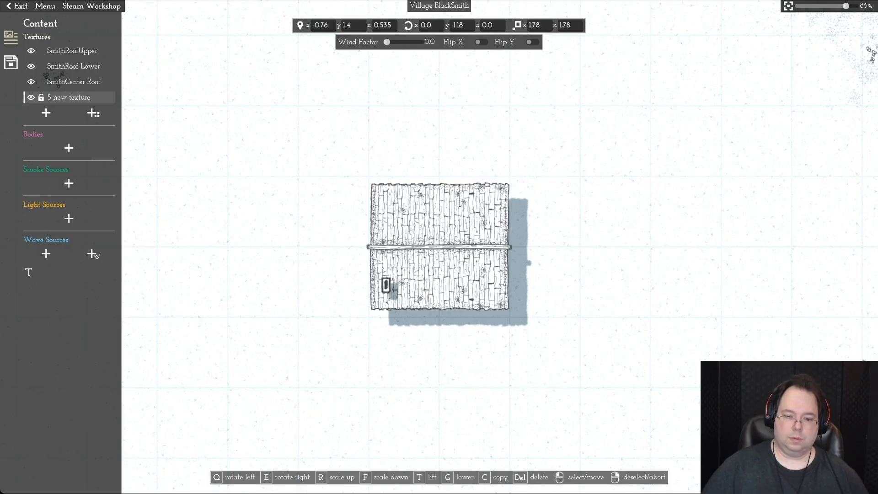
drag(385, 281, 440, 287)
drag(440, 229, 382, 286)
key(q)
scroll(383, 286, up, 1)
drag(440, 293, 437, 302)
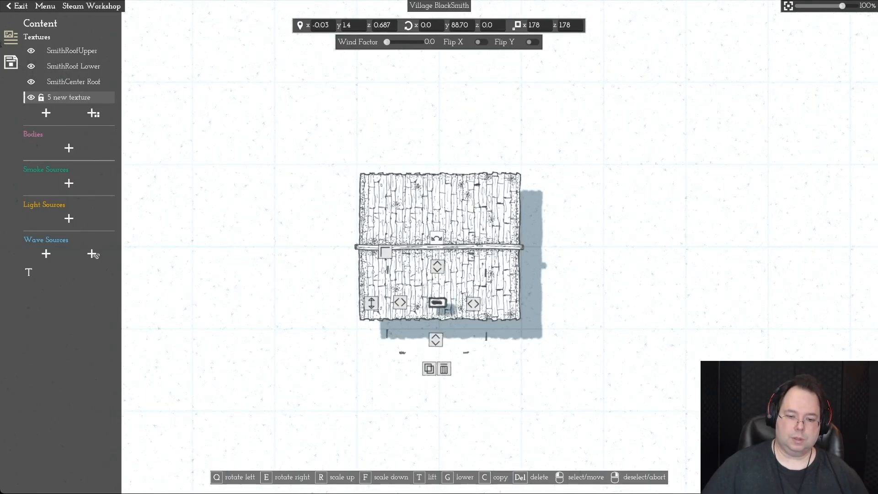
Step: Scale the chimney up to 2.136, shift it to x -0.05, z 0.712, and lower it to a height of 1.38
drag(385, 252, 377, 243)
drag(437, 302, 435, 304)
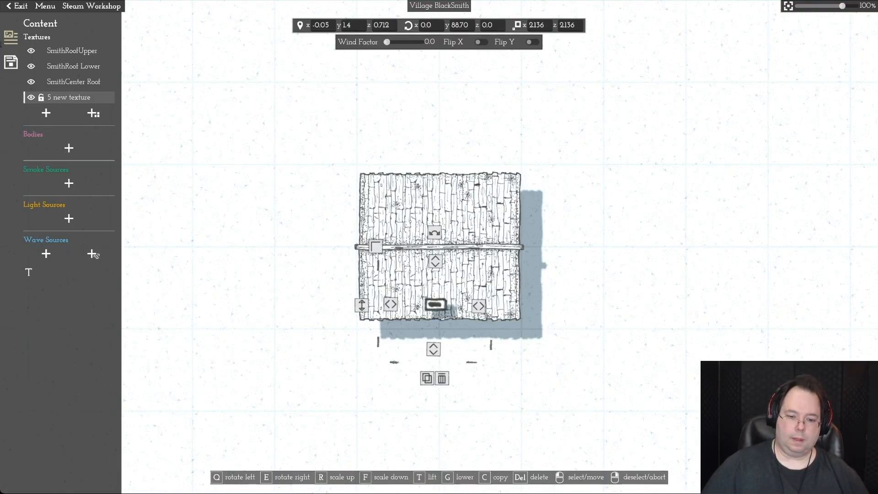
drag(362, 305, 361, 306)
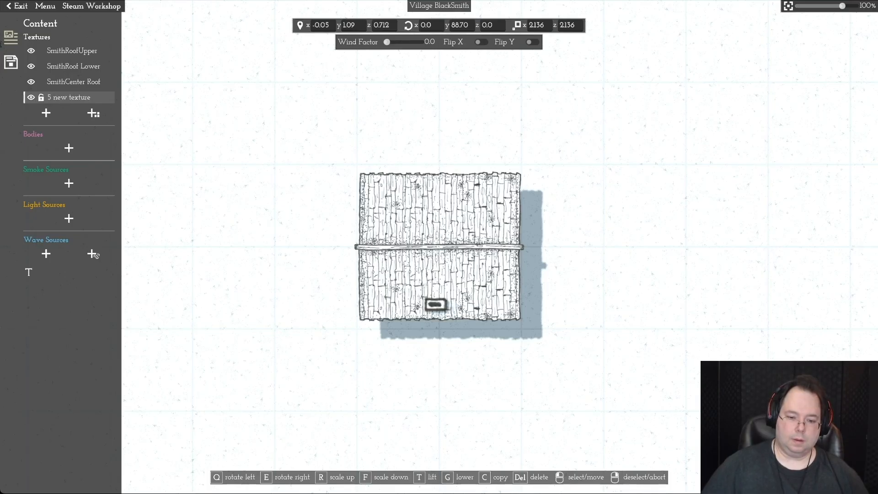
key(g)
key(t)
key(t)
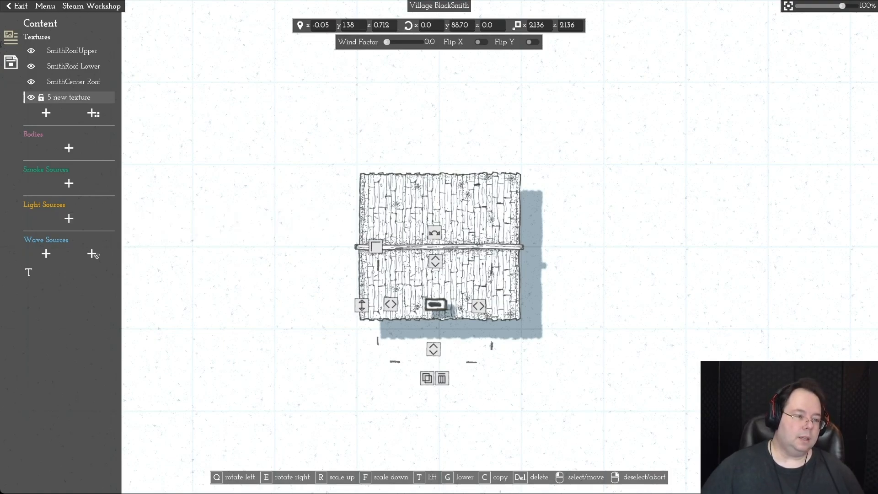
Step: Add a new body to the asset and name it "Smithy Chimeny"
click(68, 147)
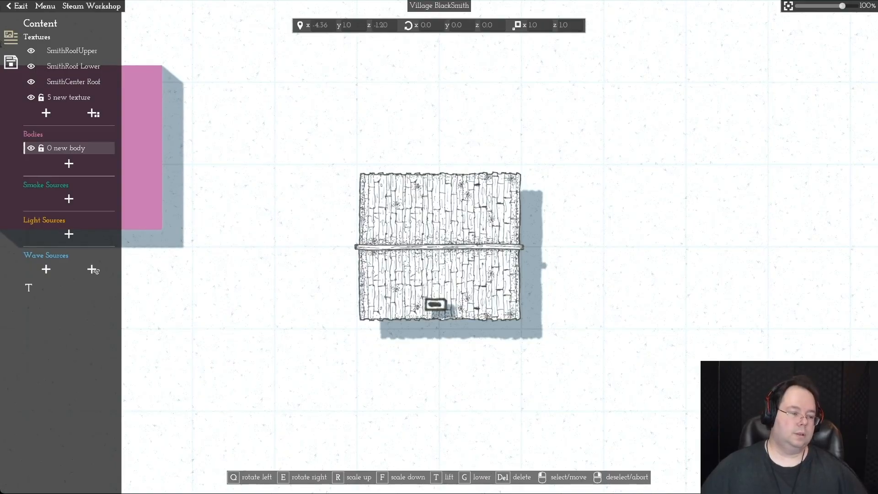
click(93, 269)
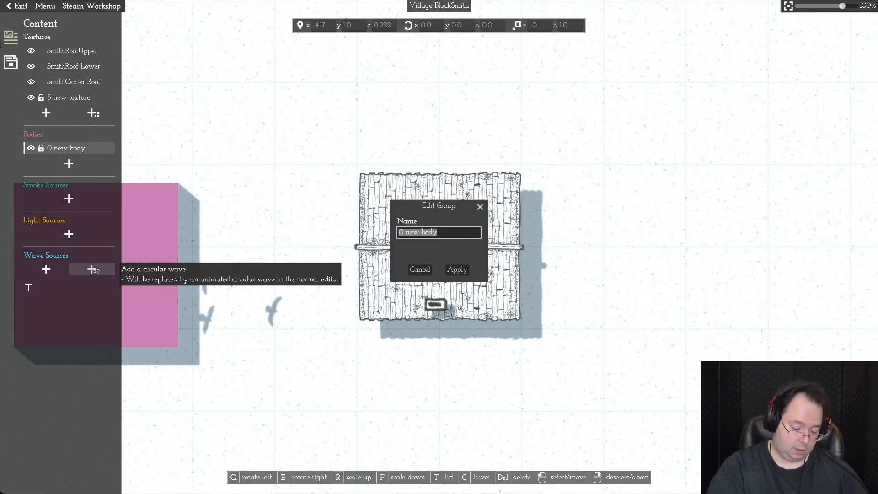
text(Smith)
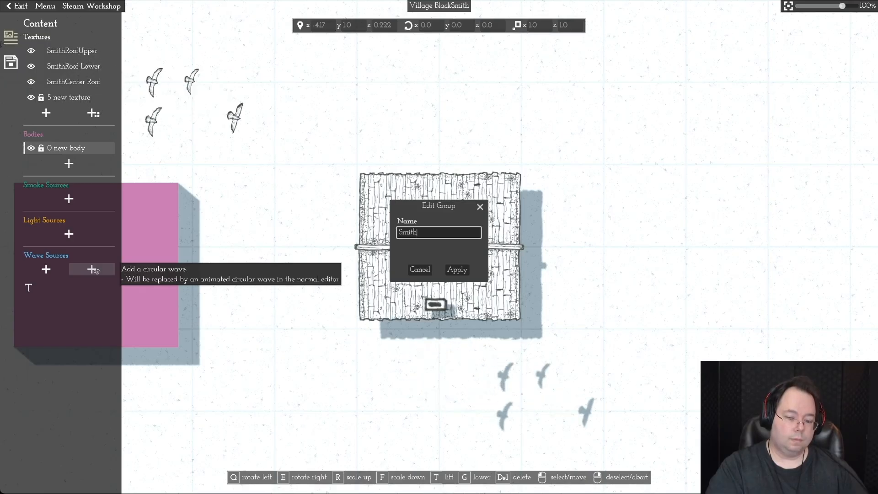
text(ie)
key(BackSpace)
key(BackSpace)
text(y)
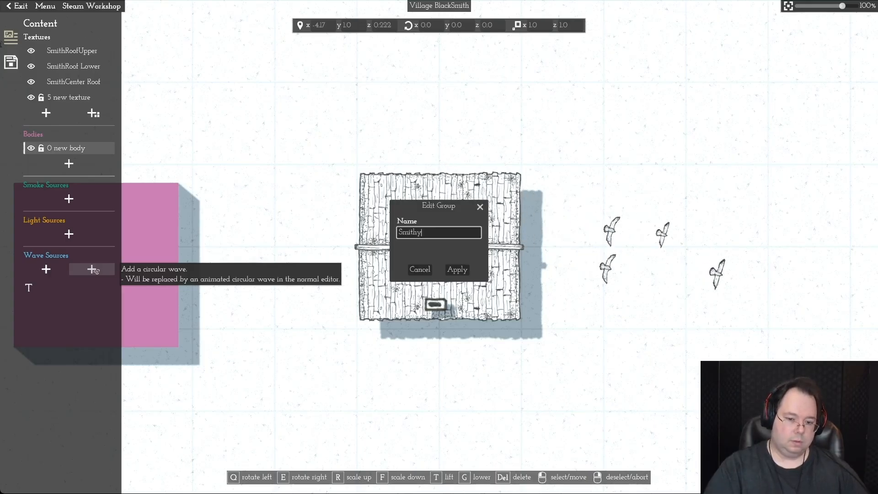
text( Chime)
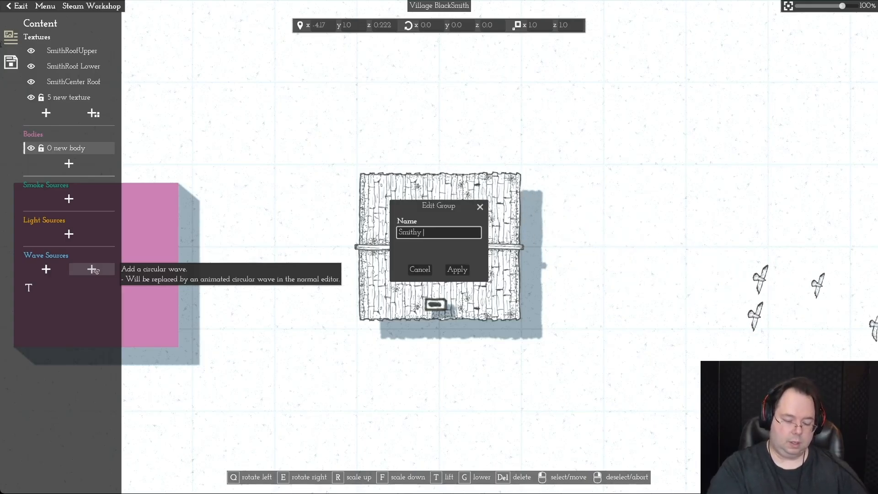
text(ny)
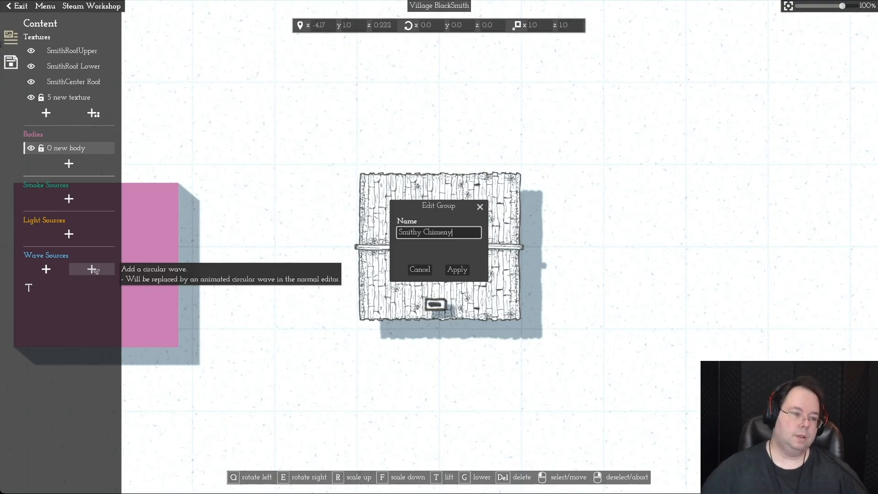
key(Return)
Step: Bring the Smithy Chimeny body to the lower roof edge beside the chimney and shrink it to a scale of 0.22 by 0.225
drag(115, 237, 439, 303)
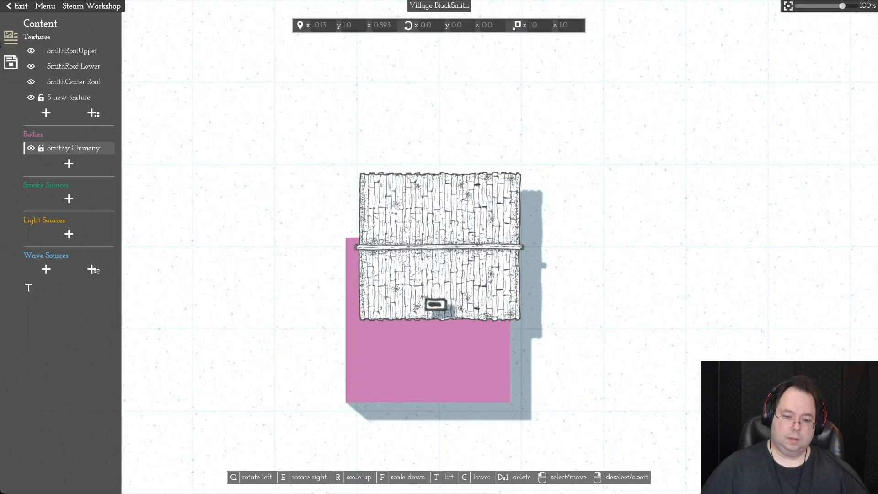
click(428, 321)
drag(332, 223, 396, 288)
scroll(403, 297, up, 2)
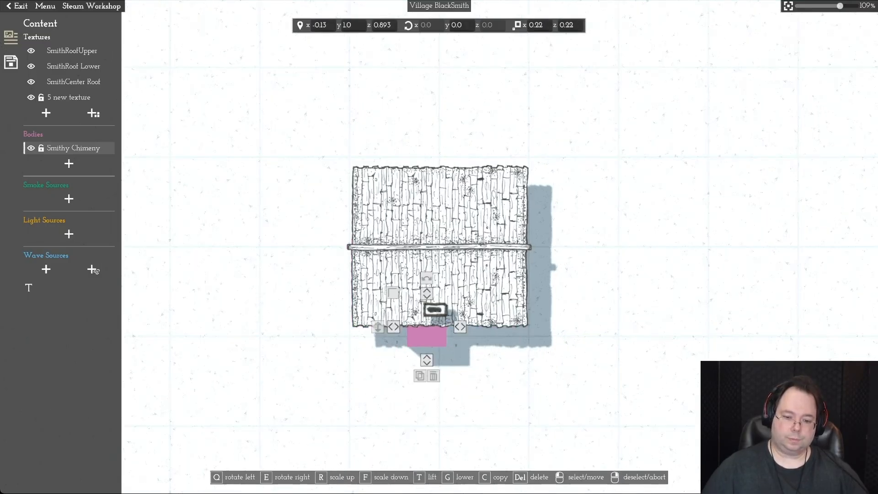
drag(427, 332, 437, 337)
click(437, 339)
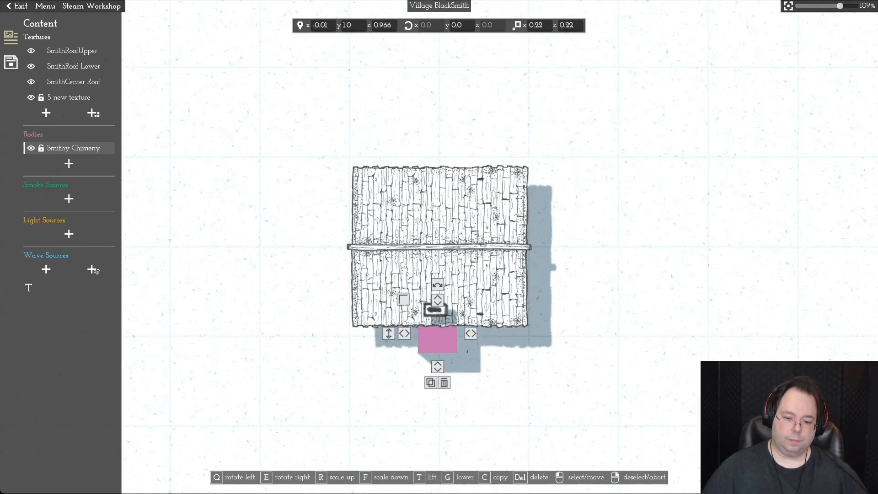
drag(438, 300, 437, 299)
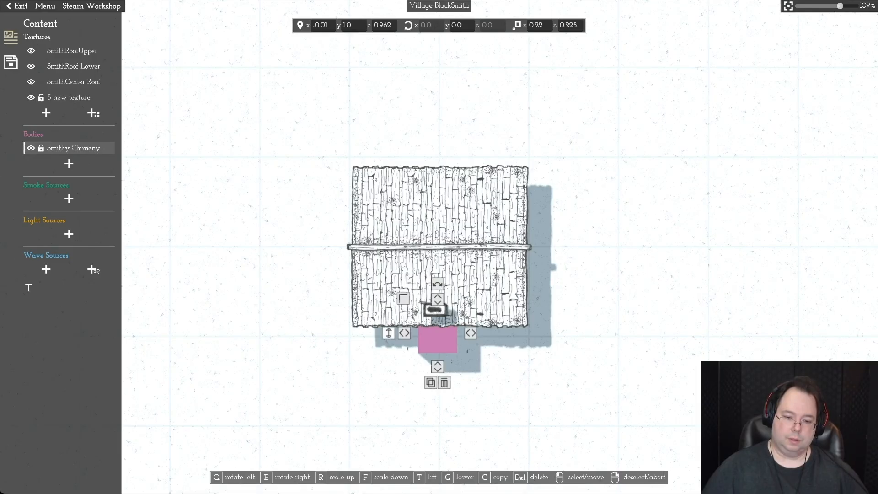
Step: Lift the Smithy Chimeny body to a height of 1.38 and center it on the chimney at x -0.05, z 0.712
key(t)
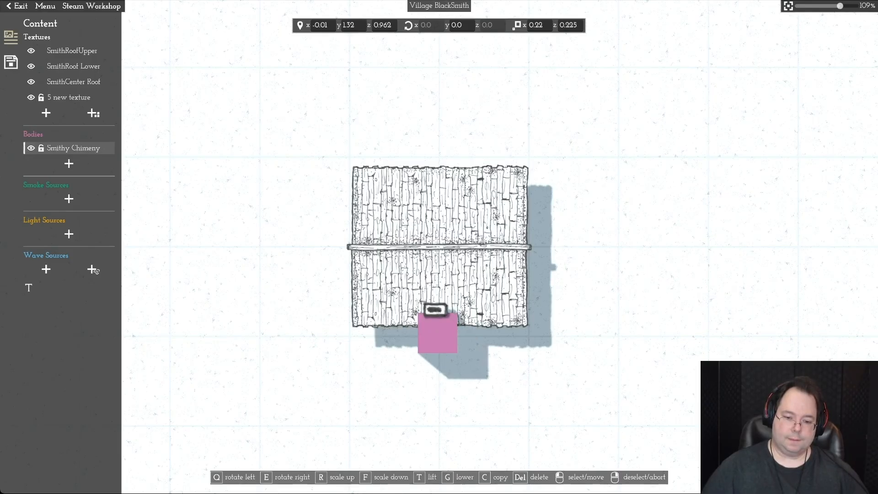
key(t)
key(g)
drag(438, 333, 436, 311)
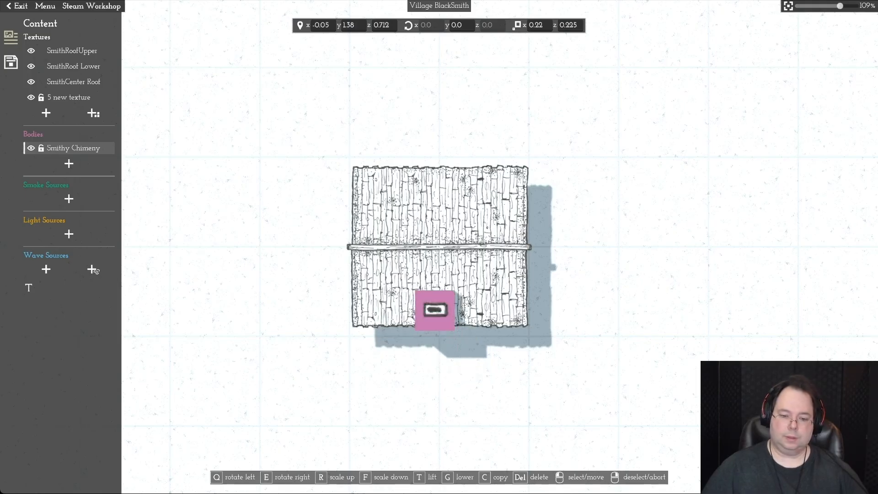
right_click(435, 311)
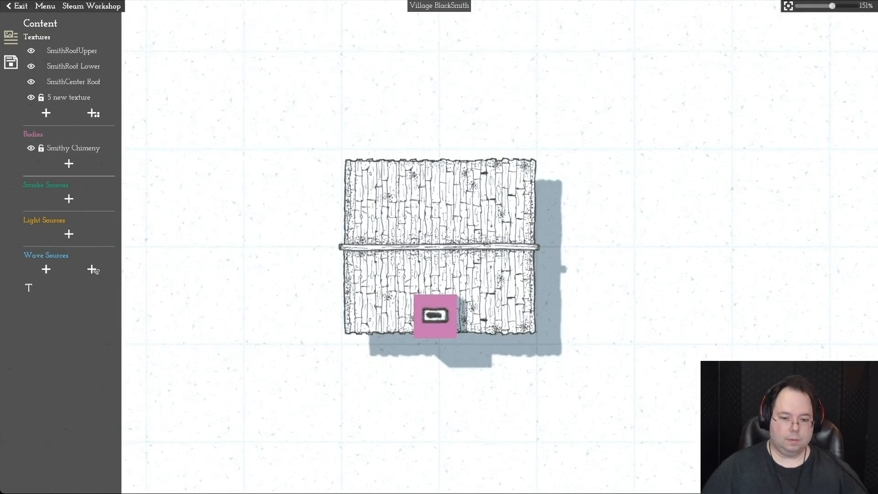
Step: Narrow the Smithy Chimeny body from its right side to an x scale of 0.173
scroll(439, 264, up, 5)
key(s)
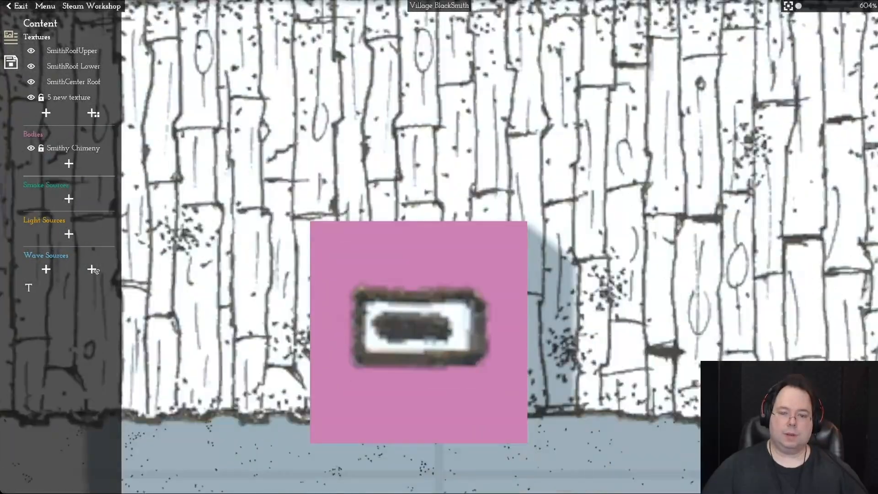
drag(601, 169, 558, 169)
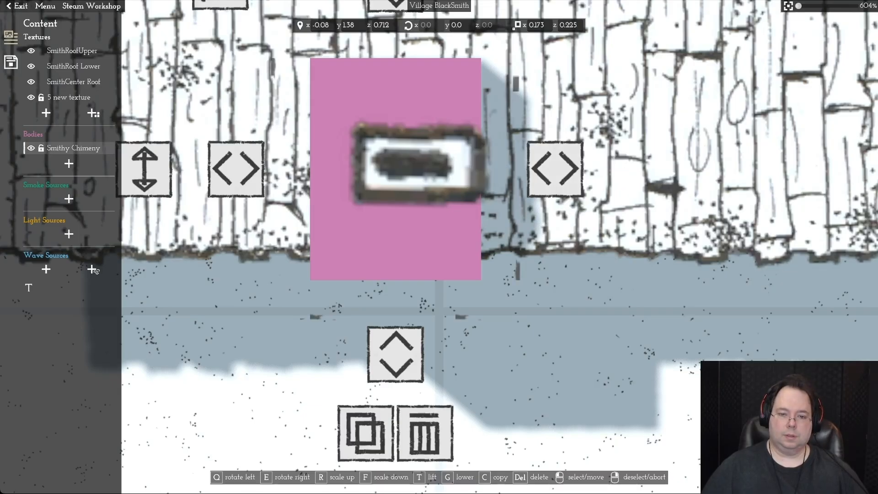
Step: Widen the chimney texture slightly from its left side to a z scale of 2.18
click(68, 98)
key(s)
key(w)
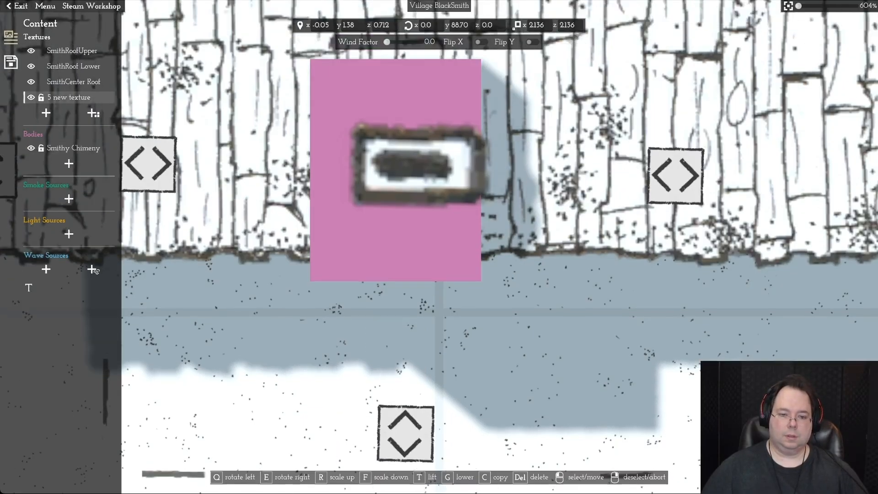
key(a)
mouse_move(190, 211)
mouse_down()
mouse_move(219, 211)
mouse_move(180, 211)
mouse_up()
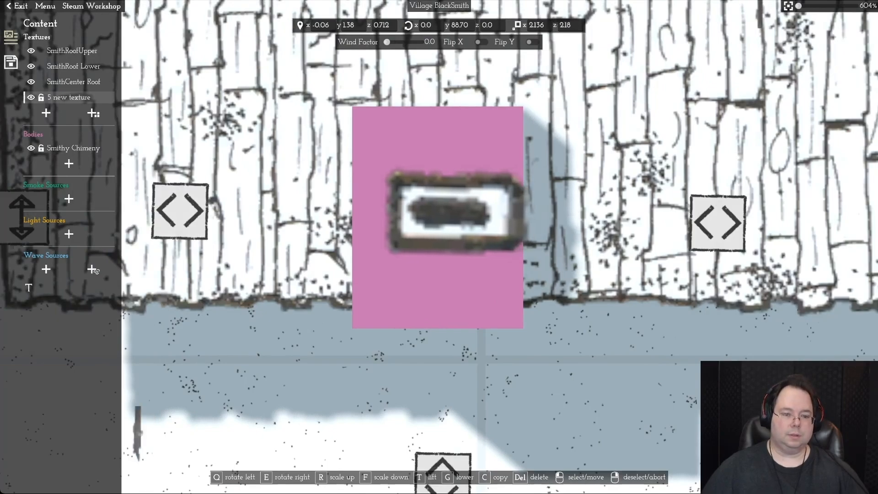
Step: Trim the Smithy Chimeny body to the chimney texture's outline, with a scale of 0.135 by 0.073
click(73, 148)
drag(278, 217, 315, 217)
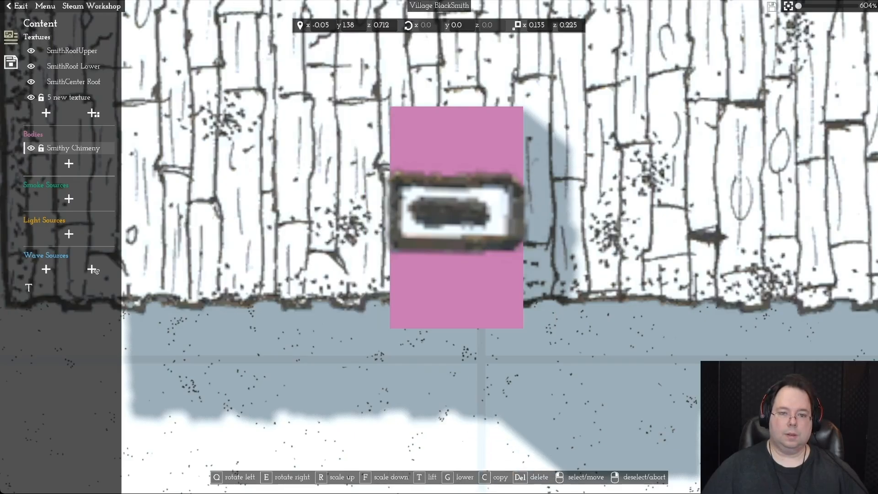
key(w)
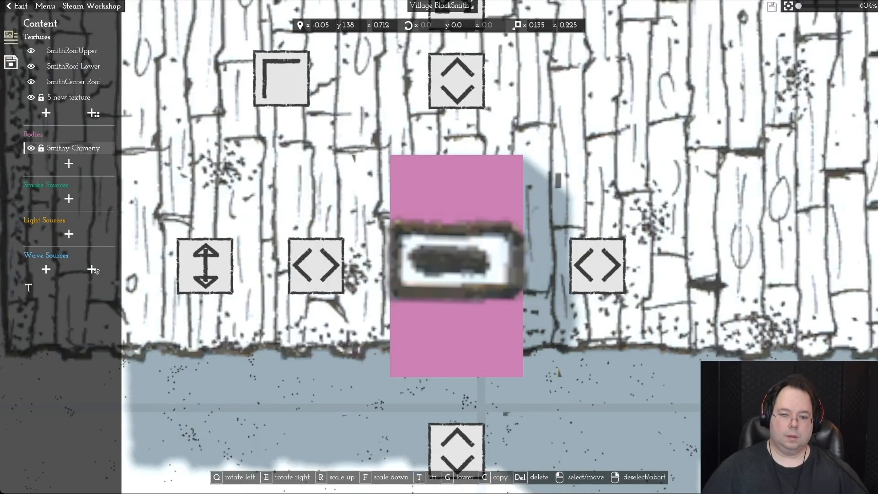
drag(456, 81, 457, 152)
key(s)
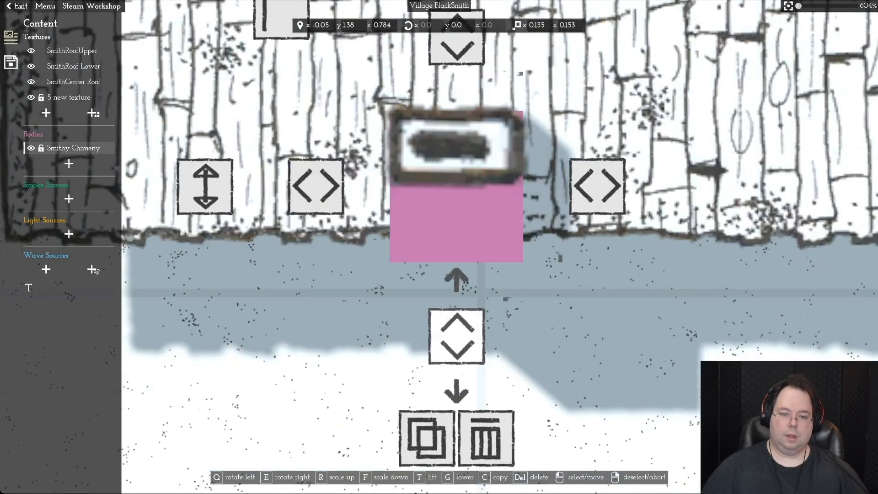
drag(457, 335, 457, 298)
drag(456, 226, 456, 180)
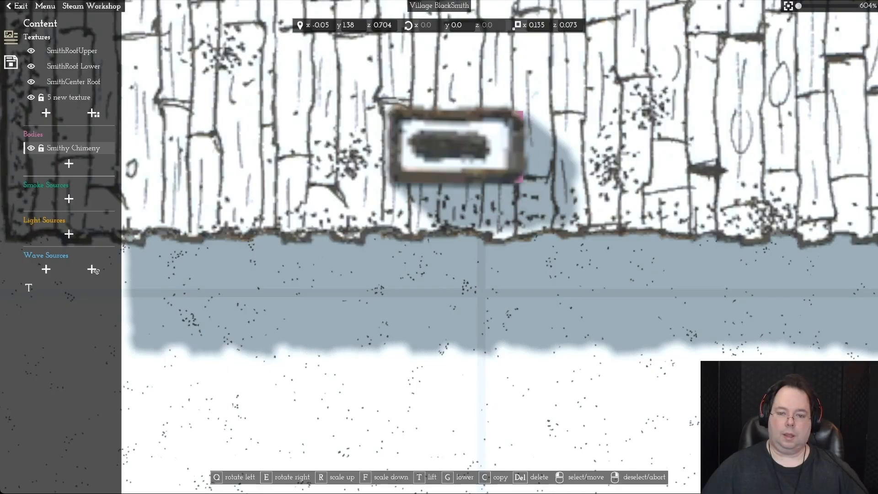
Step: Rename the chimney's texture layer as "Smithy" and deselect it
click(69, 98)
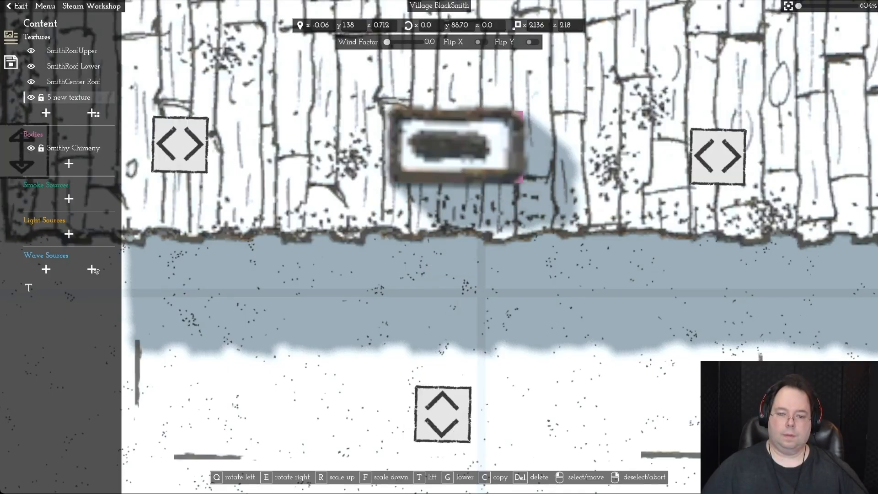
scroll(439, 247, down, 8)
right_click(439, 246)
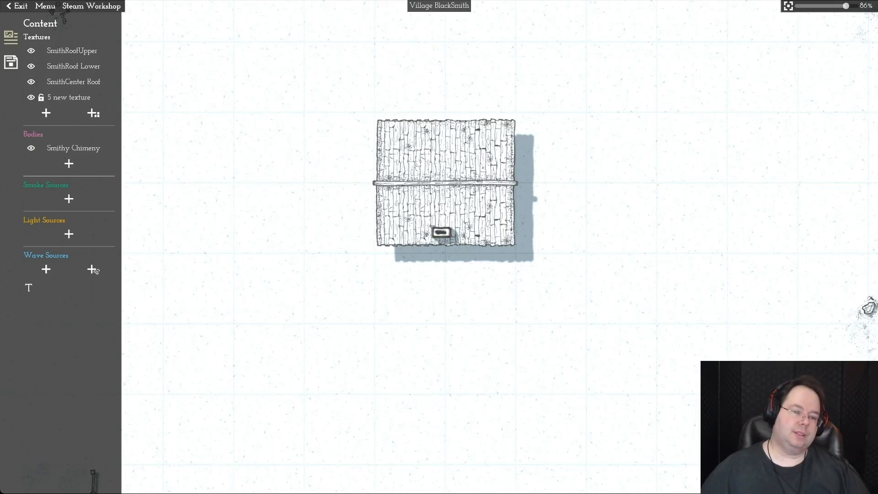
click(69, 97)
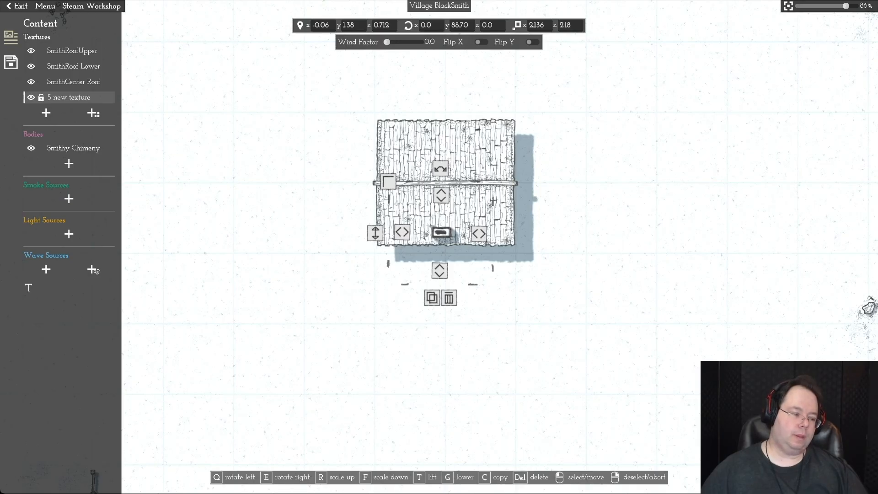
double_click(66, 98)
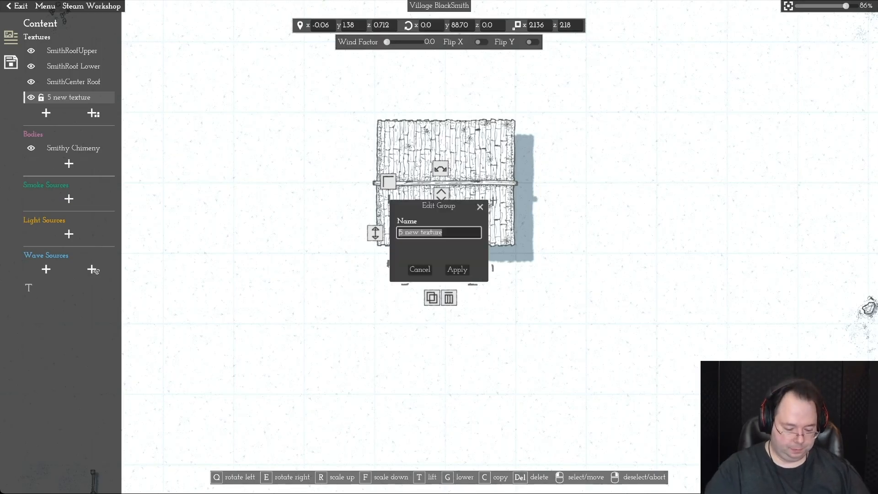
text(Smithy)
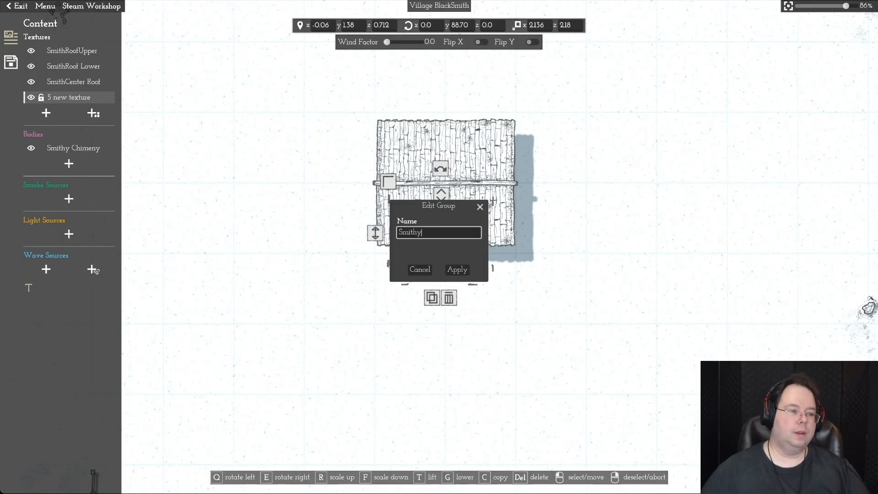
key(Return)
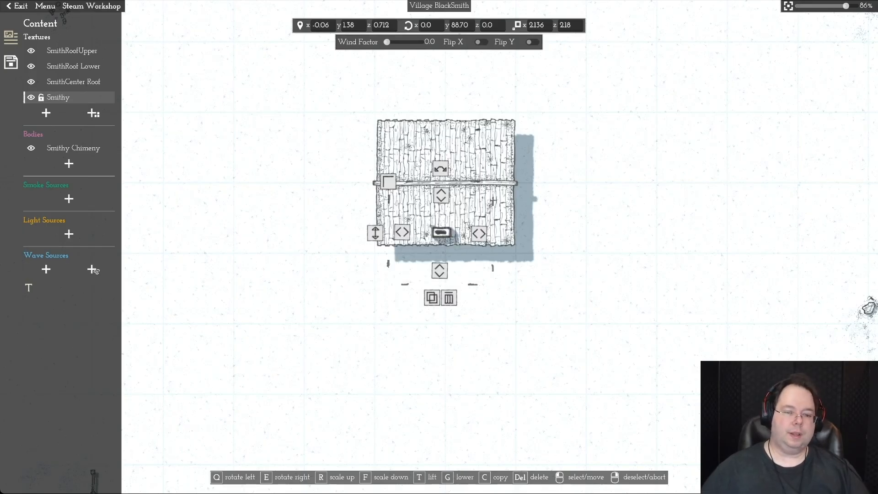
key(Escape)
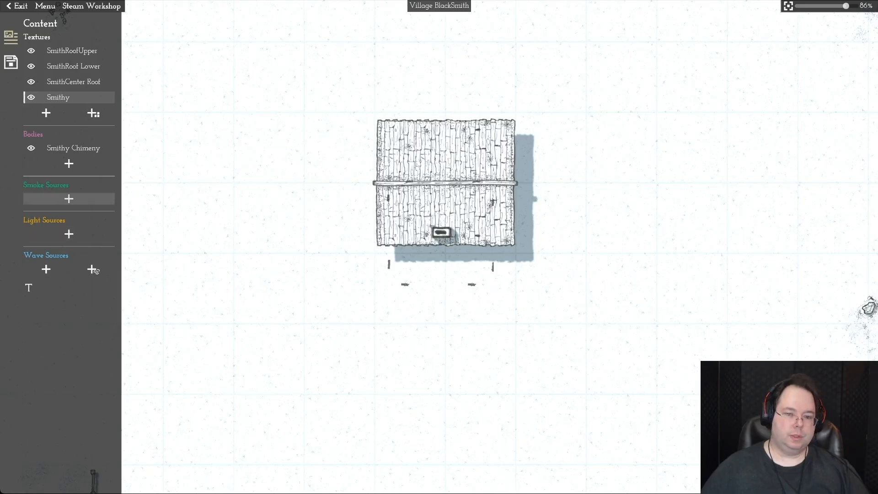
Step: Add a smoke source over the chimney at x -0.06, z 0.718, and raise it to a height of y 1.42
click(69, 199)
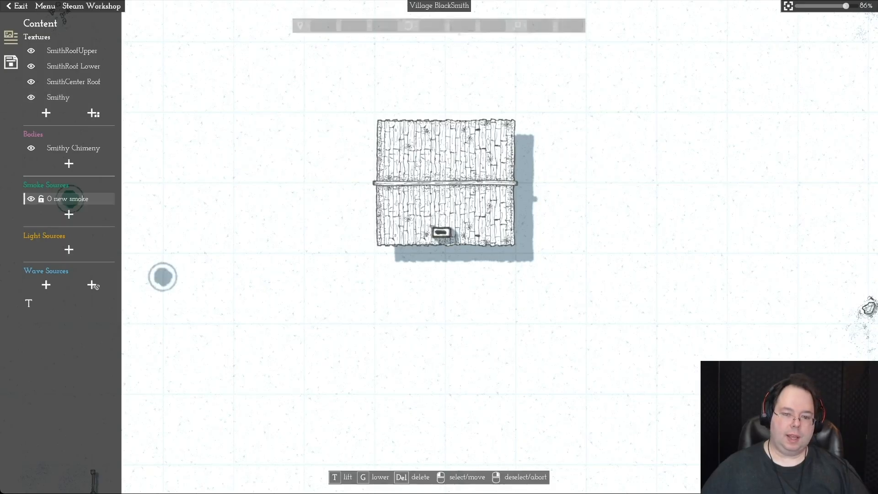
click(533, 311)
drag(397, 234, 397, 420)
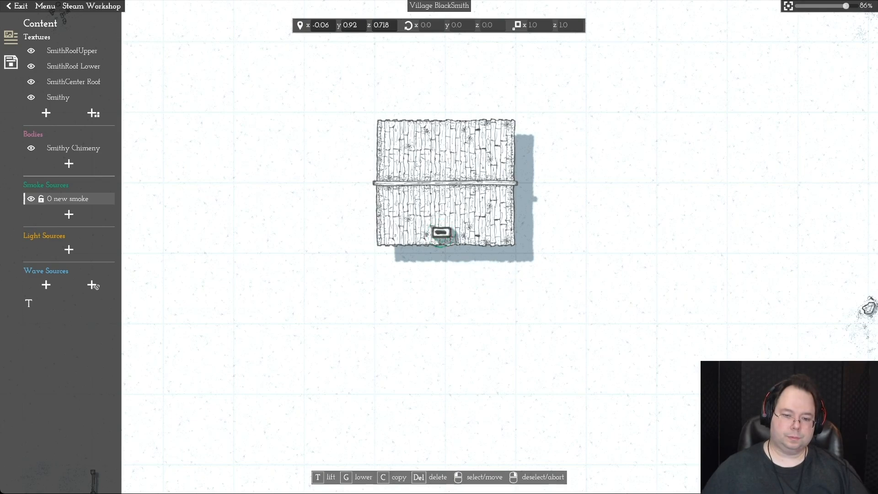
key(t)
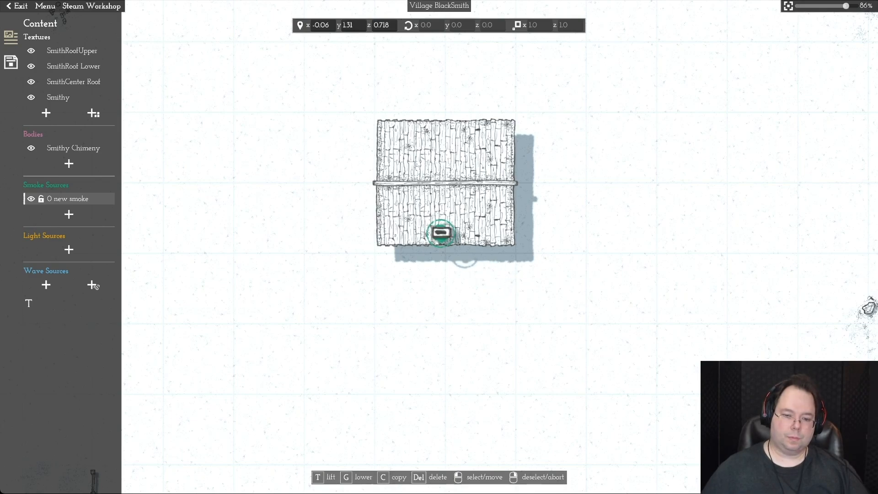
key(g)
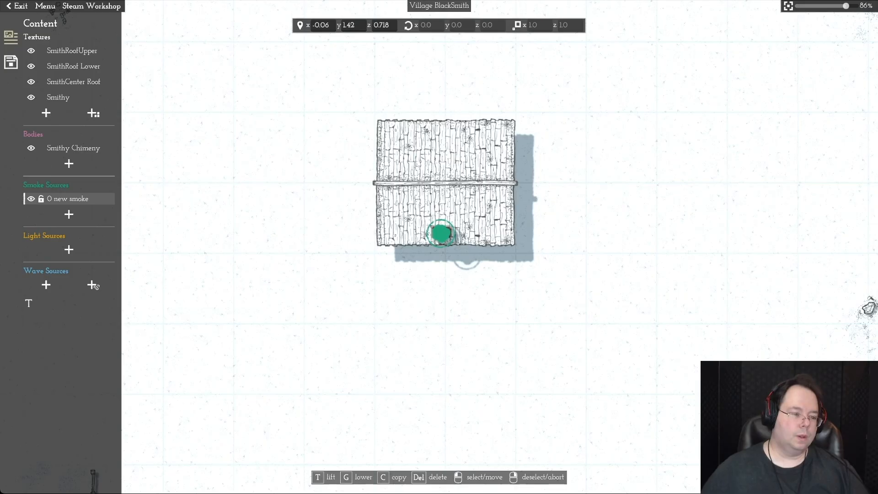
key(Escape)
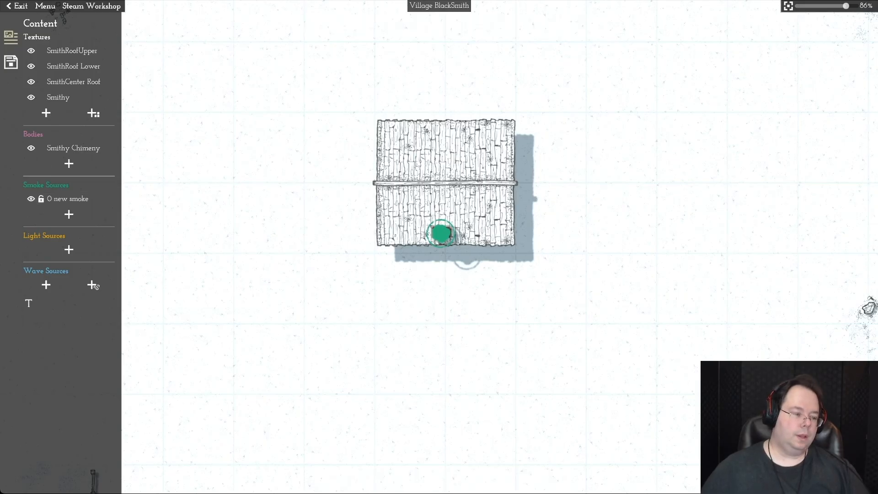
Step: Rename the new smoke source on the chimney as "Smithy Smoke"
click(69, 198)
click(28, 304)
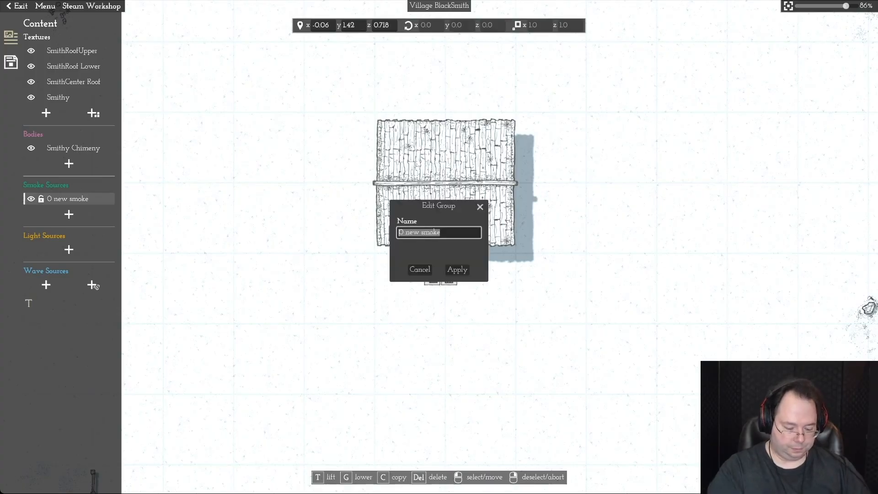
text(Smithy)
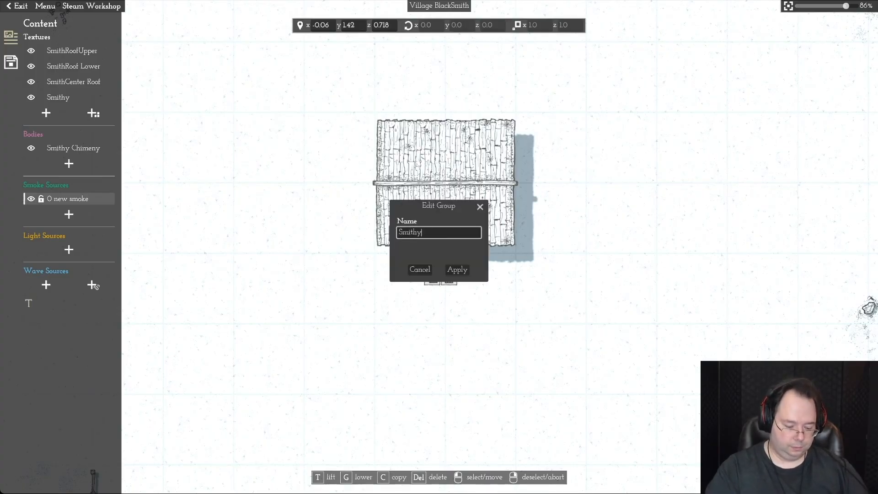
text( Smoke)
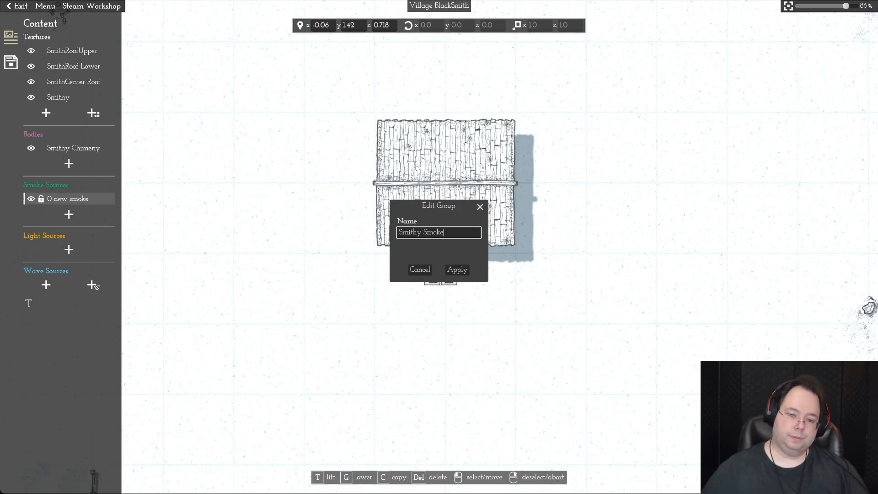
key(Return)
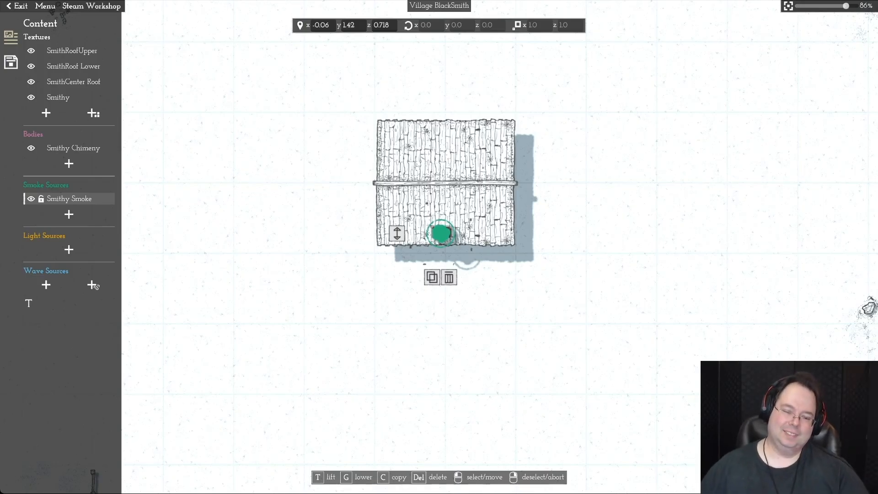
Step: Raise the Smithy Smoke source slightly to a height of y 1.43 and deselect it
right_click(442, 233)
click(441, 233)
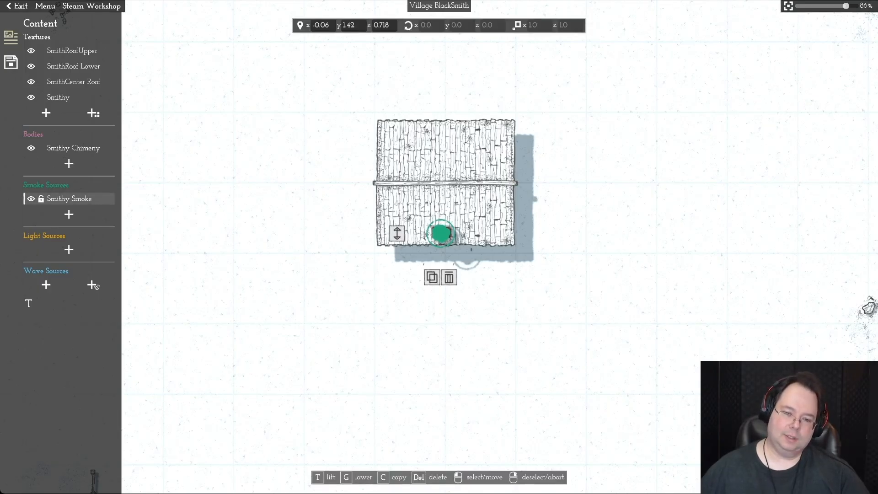
drag(397, 234, 397, 233)
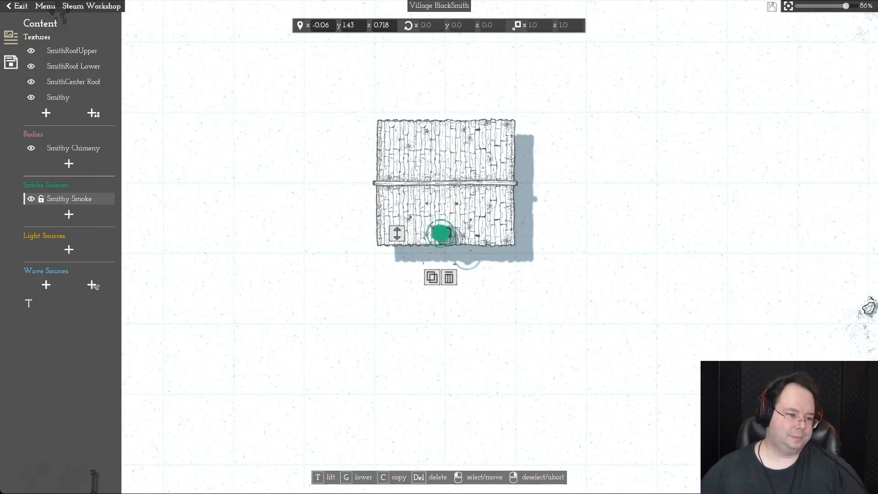
key(Escape)
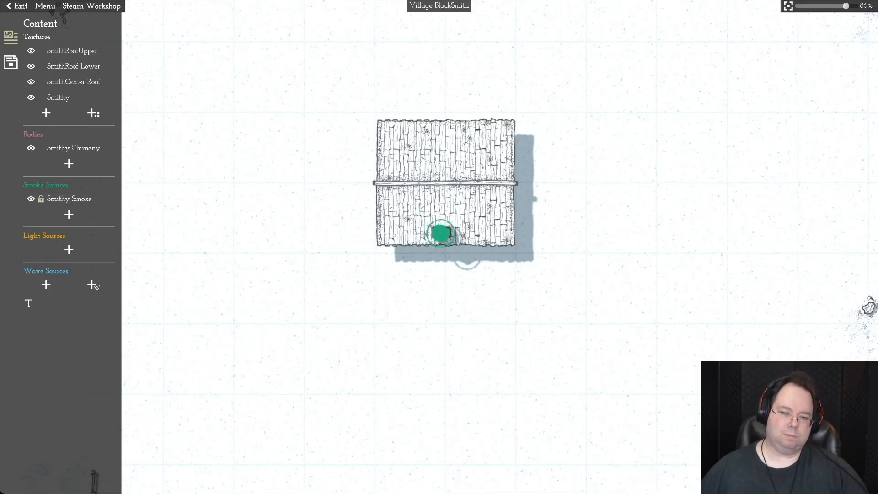
Step: Copy the Smithy Smoke source and place the duplicate exactly over the original on the chimney
click(69, 214)
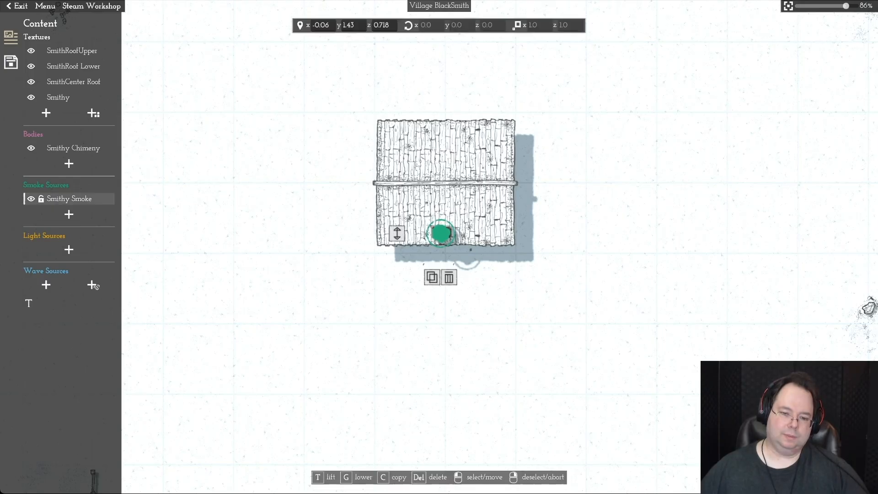
drag(432, 277, 441, 233)
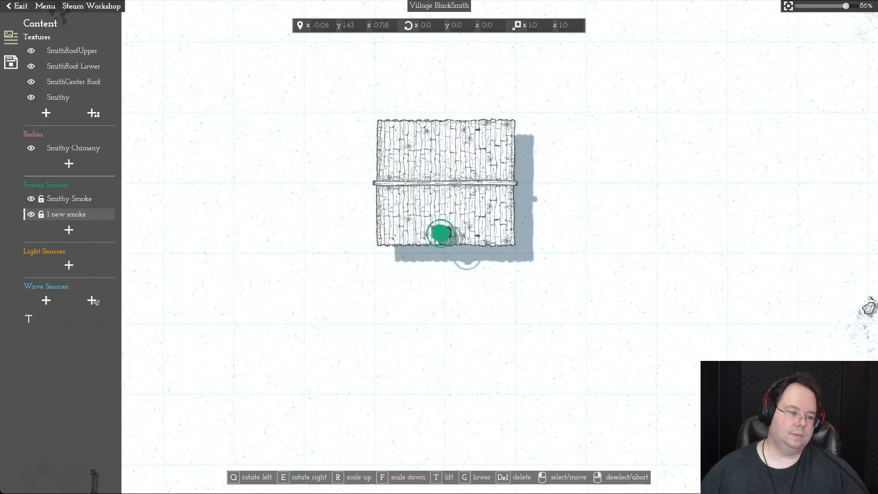
click(441, 233)
key(Escape)
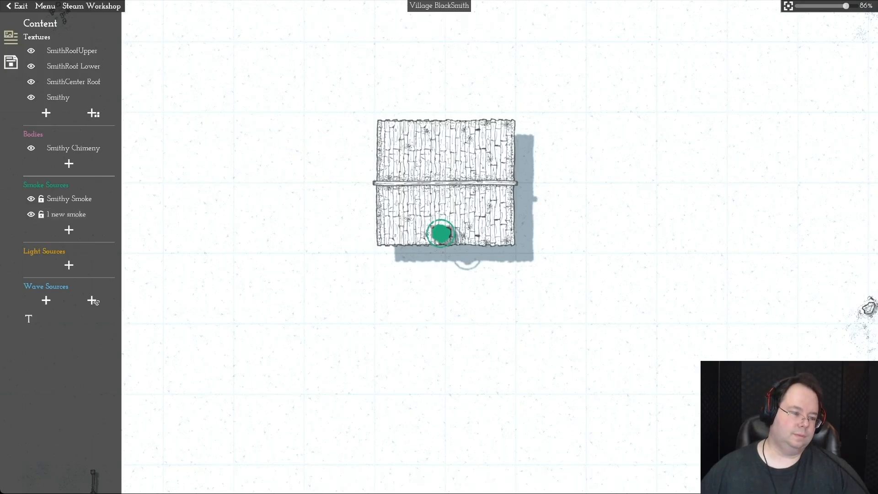
Step: Rename the duplicated smoke source as "Smithy Smoke 2" and lock both smoke sources
click(68, 214)
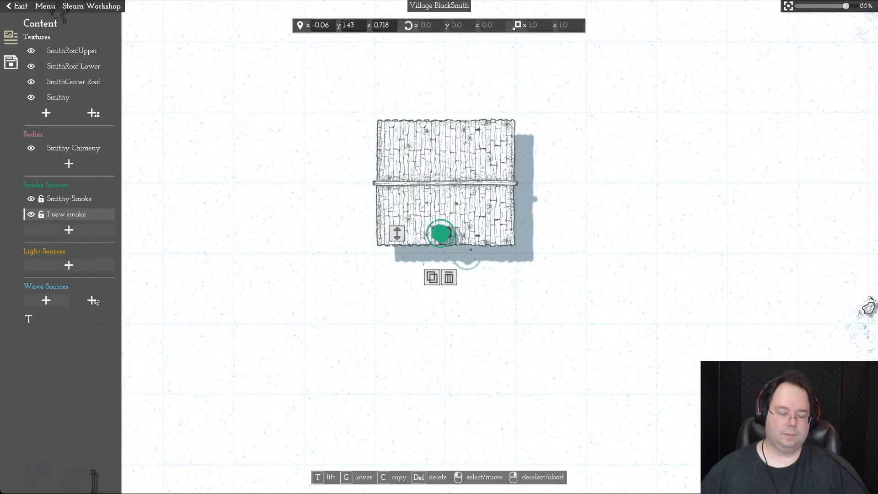
click(68, 214)
text(Smithy Smoke 2)
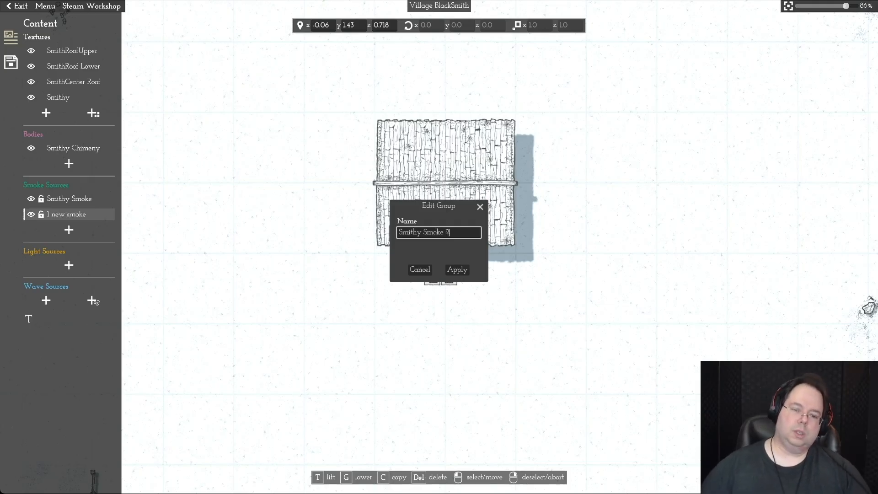
key(Return)
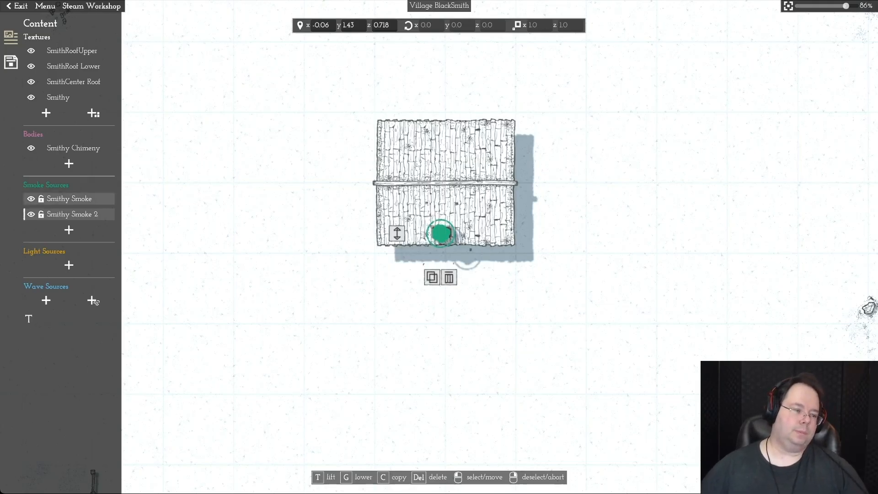
click(41, 214)
click(41, 199)
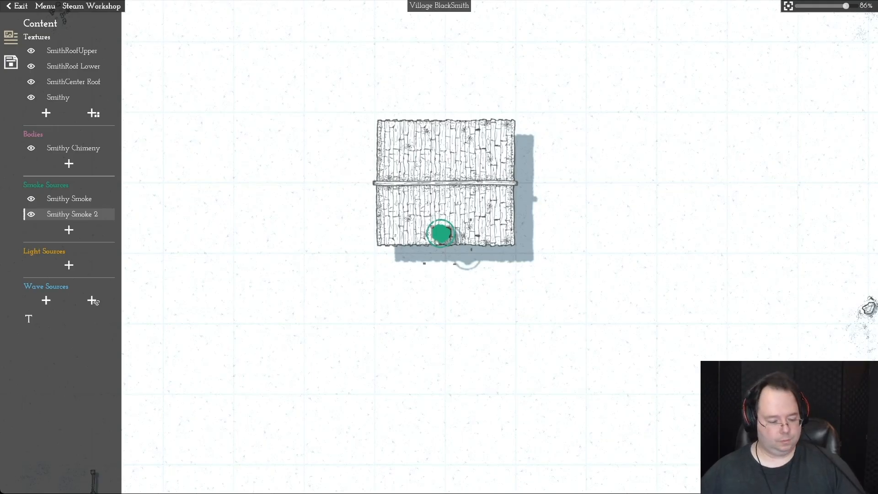
Step: Try the hatched circle texture with scattered specks beside the roof's upper left corner, lowered to y 0.002
key(w)
key(s)
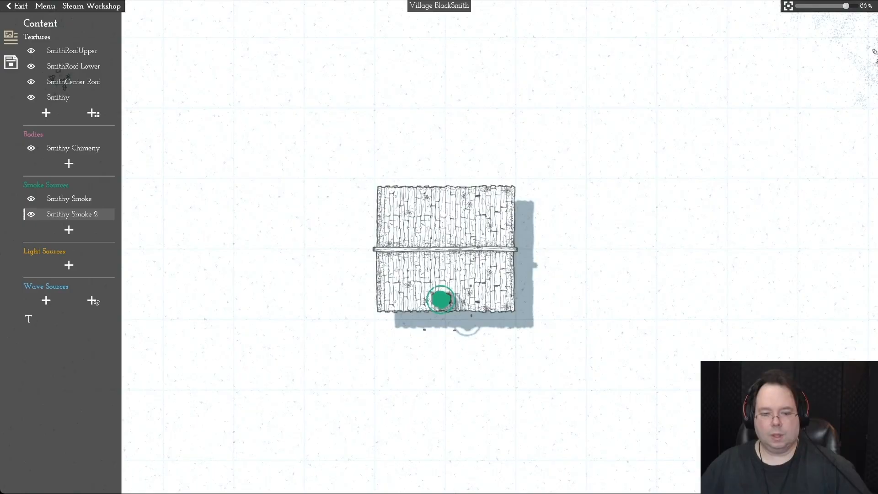
click(94, 113)
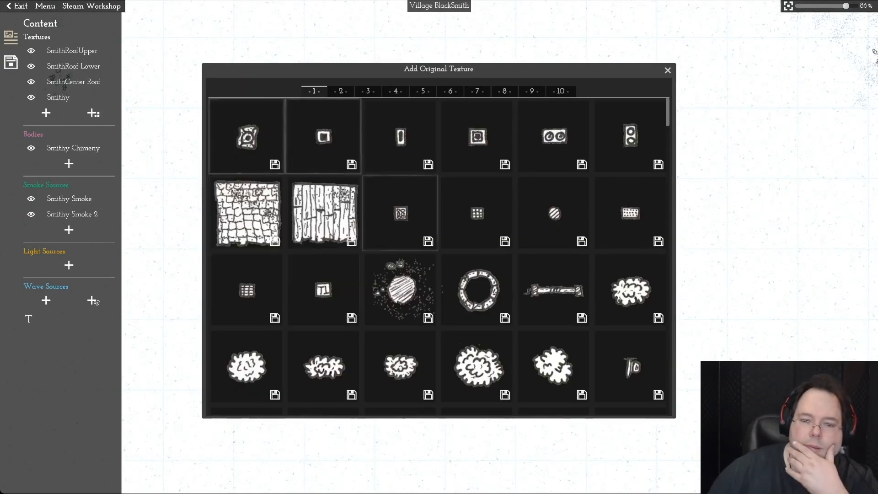
mouse_move(477, 289)
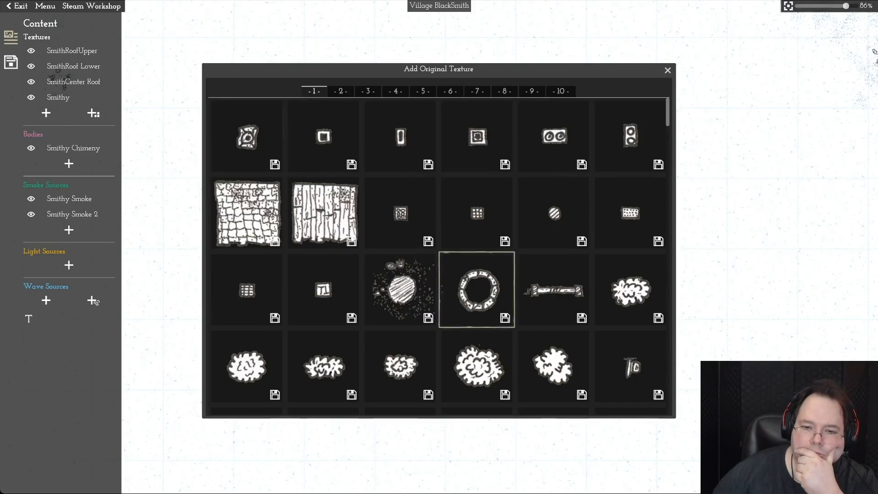
click(400, 289)
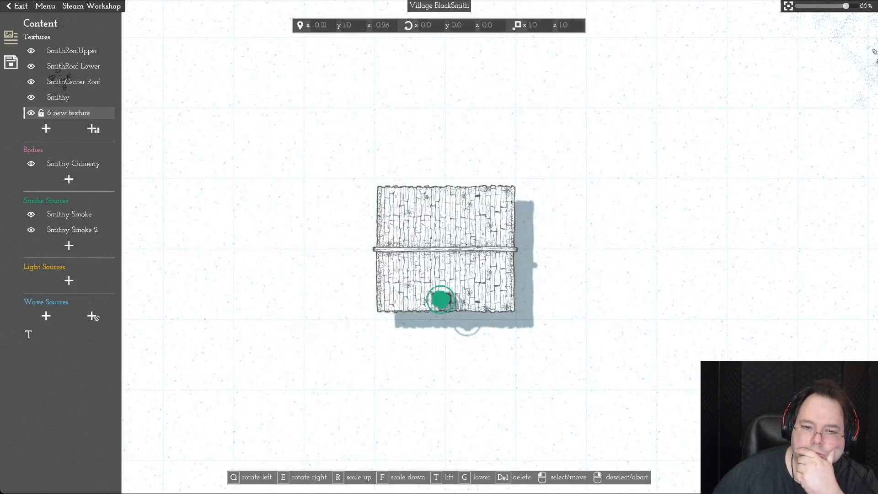
click(404, 161)
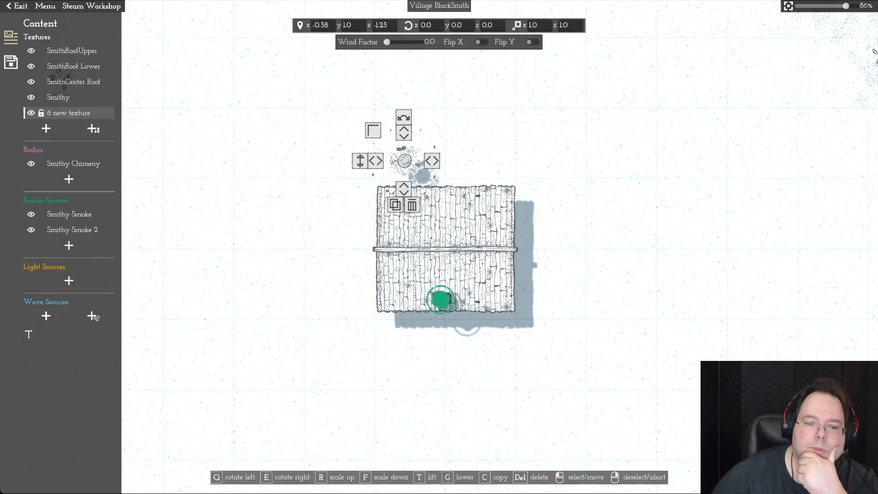
drag(360, 161, 360, 234)
drag(405, 160, 387, 175)
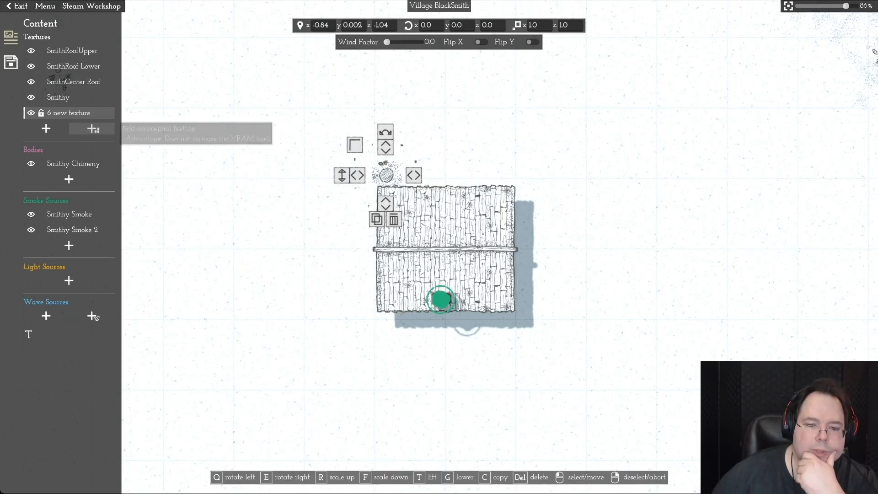
Step: Try the stone ring texture around the hatched circle, and delete both textures
click(94, 129)
click(476, 292)
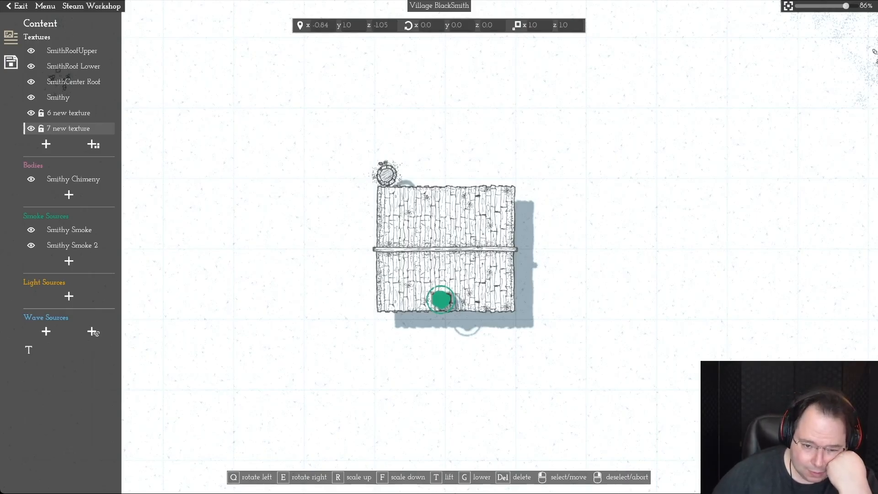
click(386, 175)
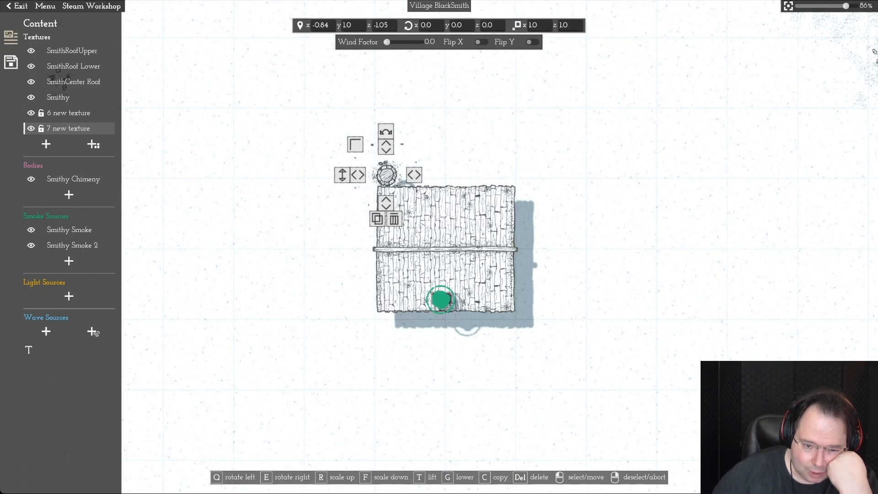
click(393, 220)
click(386, 175)
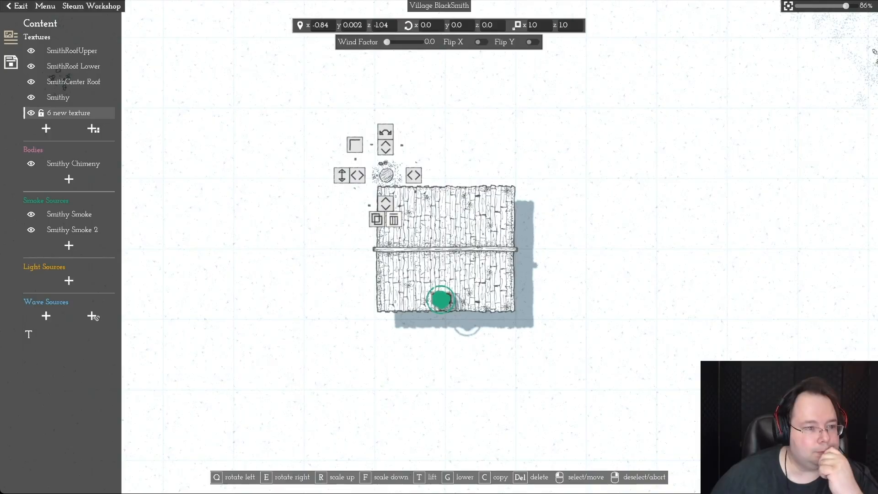
click(393, 219)
Step: Try the texture of a large crate, barrel and small crates left of the roof, lowered to y 0.19
click(93, 301)
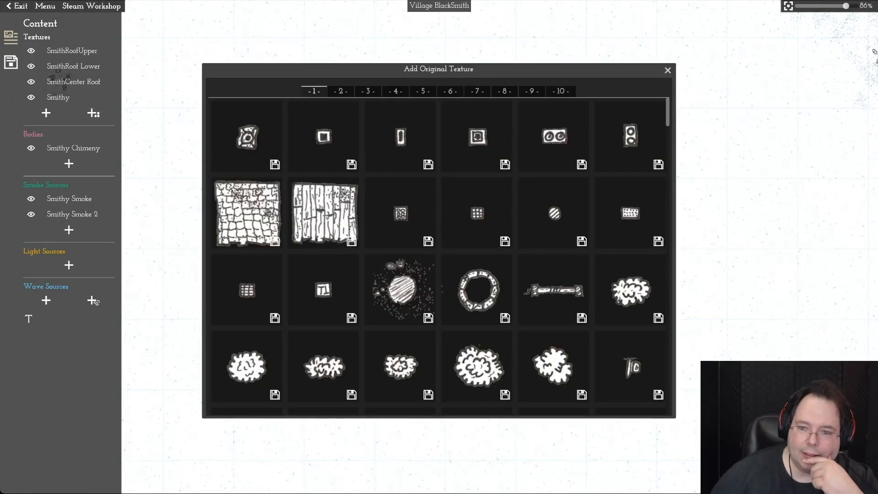
scroll(93, 300, down, 5)
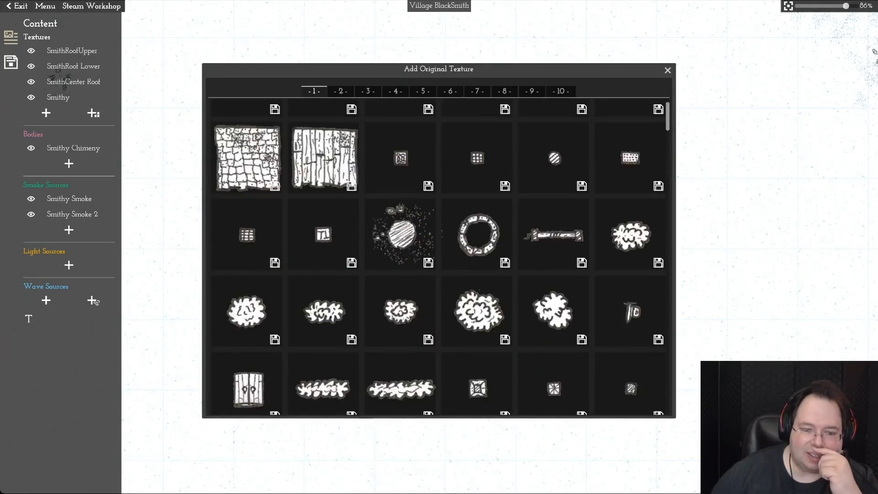
scroll(94, 302, down, 3)
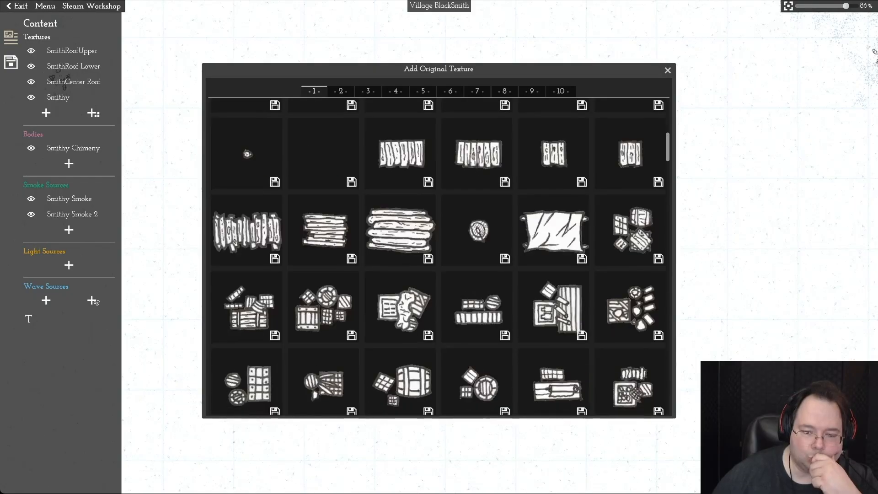
scroll(94, 301, down, 3)
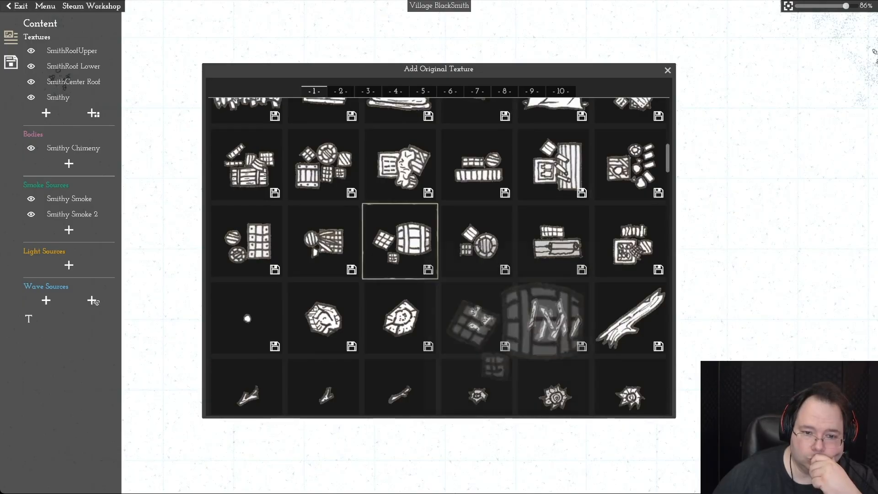
mouse_move(400, 241)
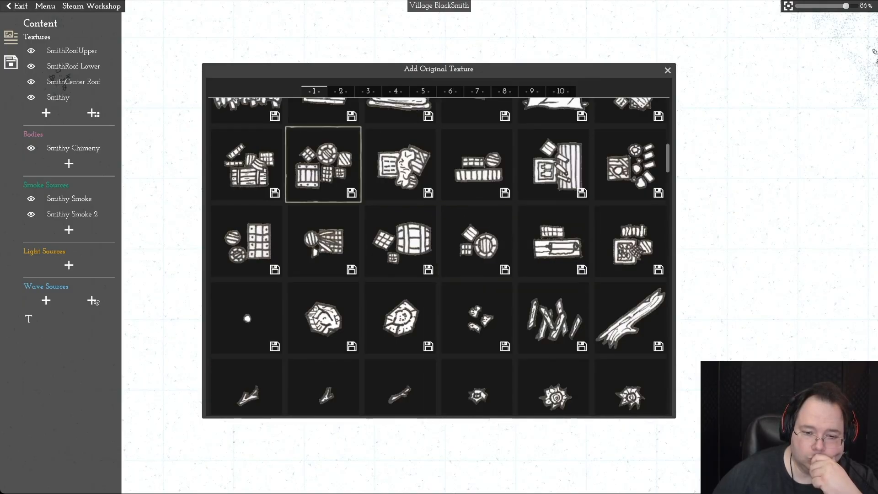
mouse_move(323, 165)
click(323, 164)
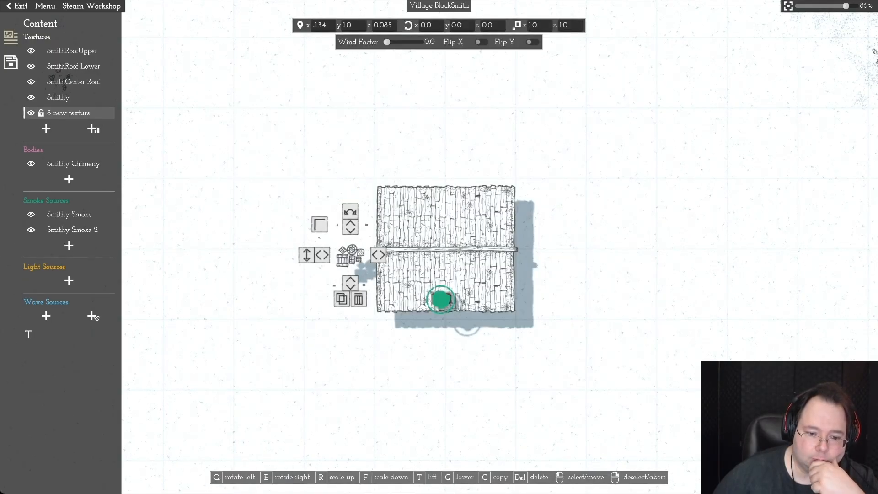
drag(307, 255, 307, 294)
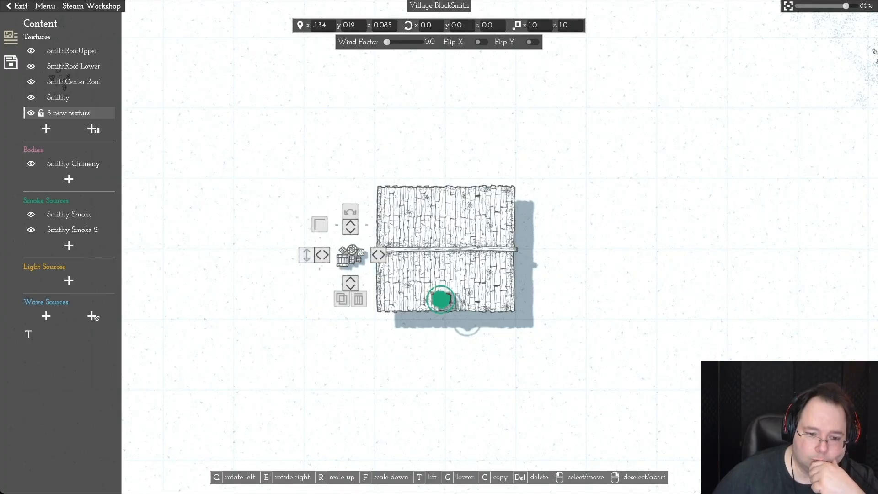
Step: Try the crate-and-barrel cluster against the roof's lower left edge, turned to y -89.4 at x -1.12, z 0.638
drag(351, 211, 392, 211)
drag(350, 254, 343, 286)
drag(344, 244, 412, 244)
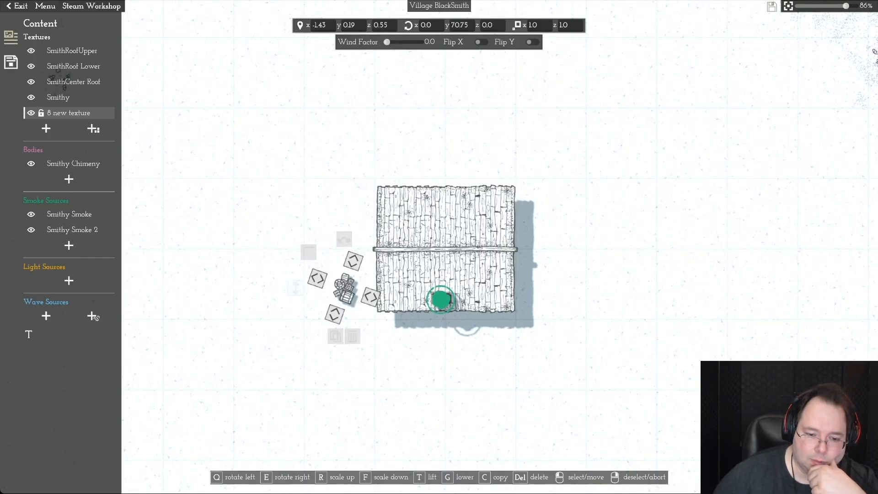
drag(345, 288, 365, 294)
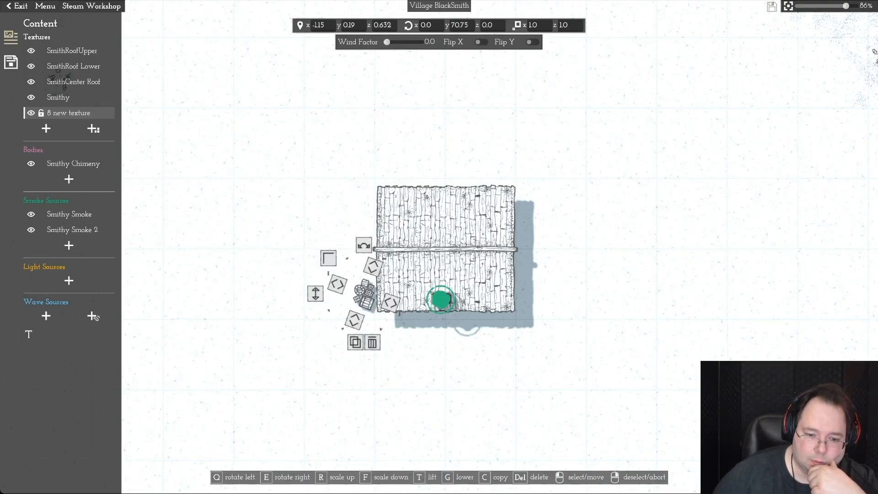
drag(364, 245, 374, 245)
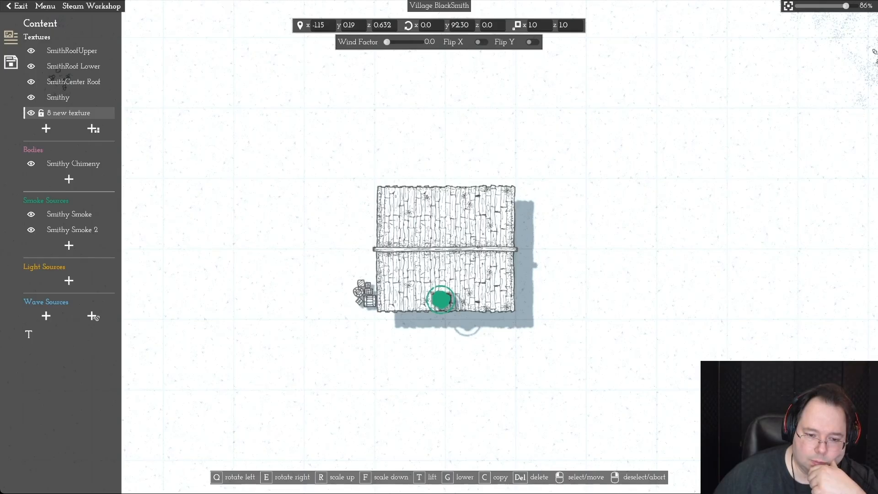
drag(374, 245, 296, 245)
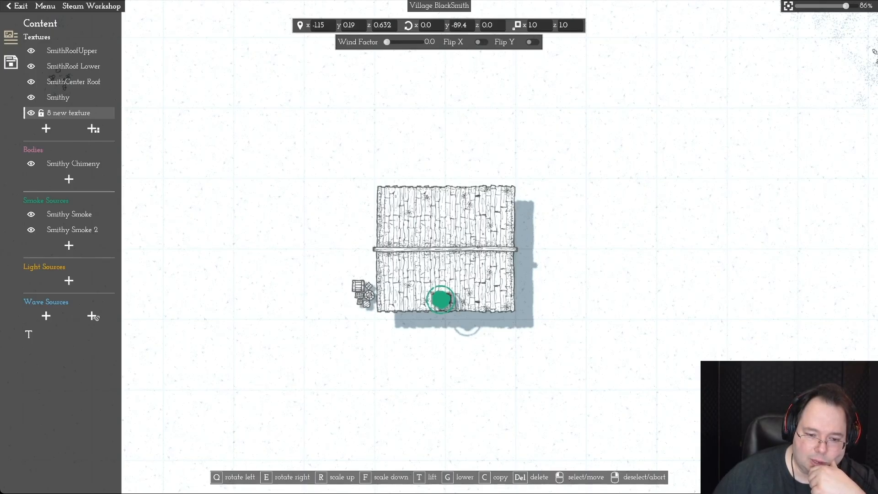
drag(363, 294, 366, 294)
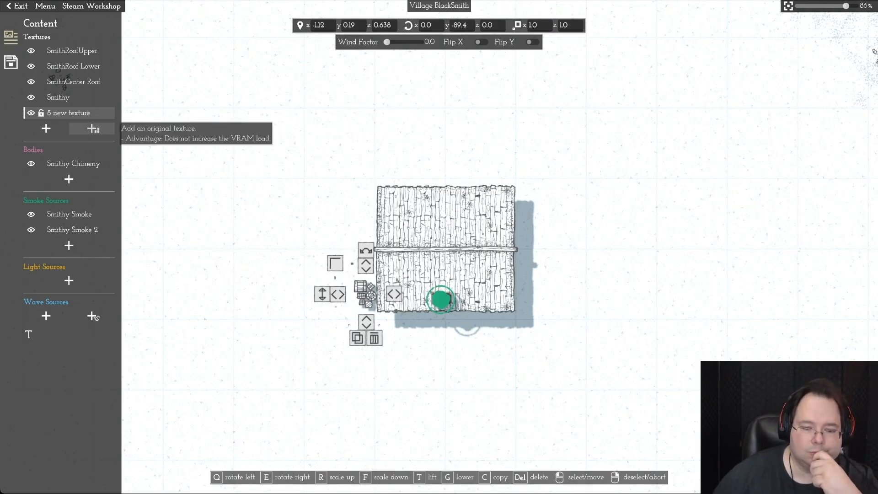
Step: Replace the crate-and-barrel cluster with the loosely grouped crates texture, placed by the roof's lower left edge at x -1.15, y 0.15, z 0.667
click(94, 128)
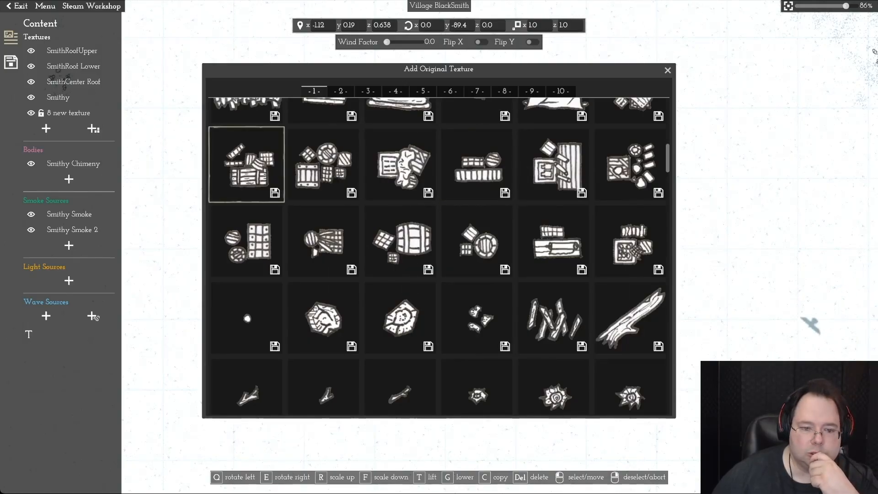
mouse_move(249, 180)
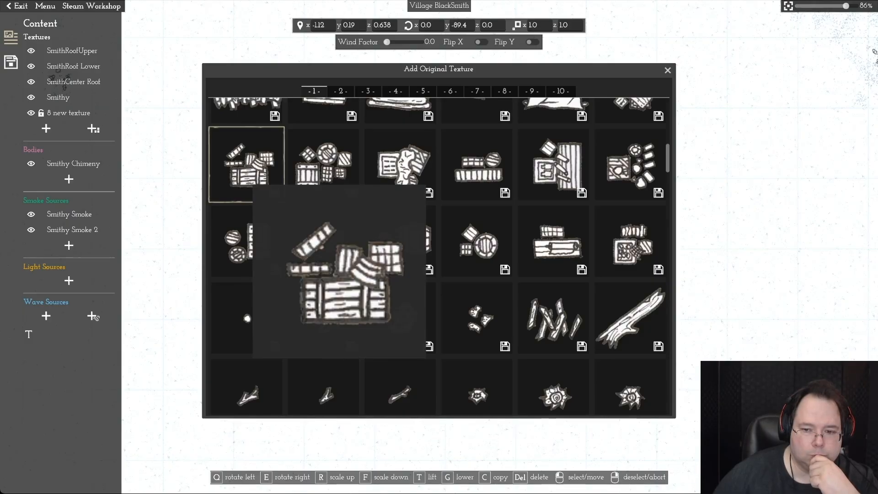
mouse_move(667, 158)
mouse_down()
mouse_move(668, 112)
mouse_move(667, 156)
mouse_up()
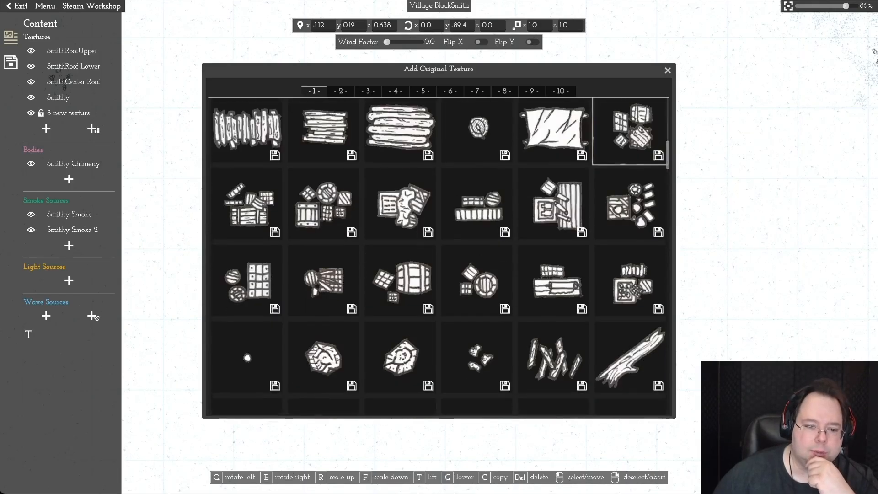
click(645, 134)
click(292, 256)
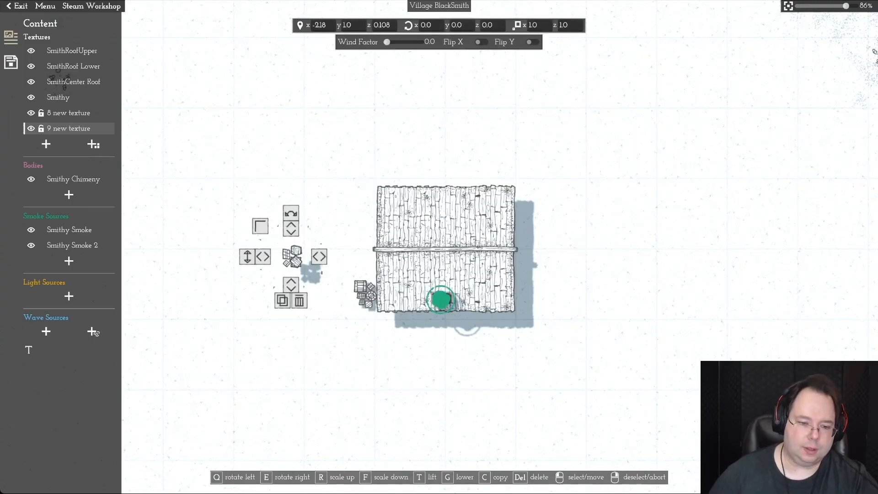
click(365, 294)
click(374, 338)
drag(292, 256, 317, 310)
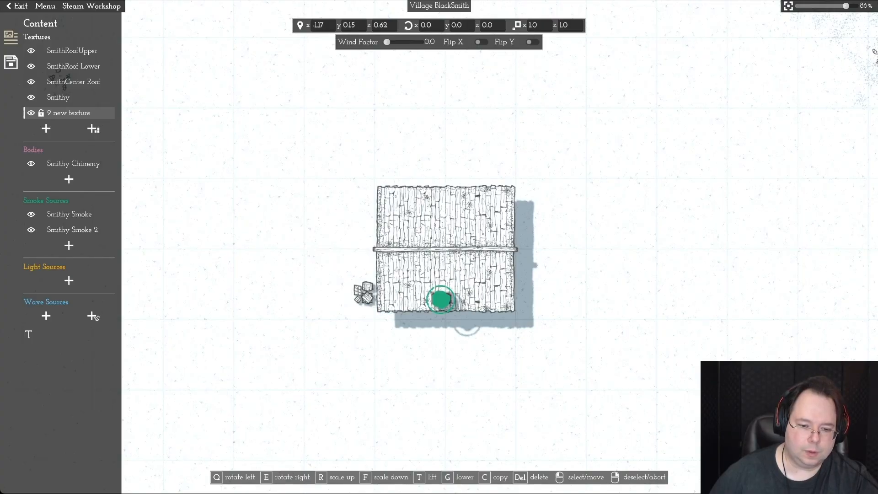
drag(364, 292, 366, 295)
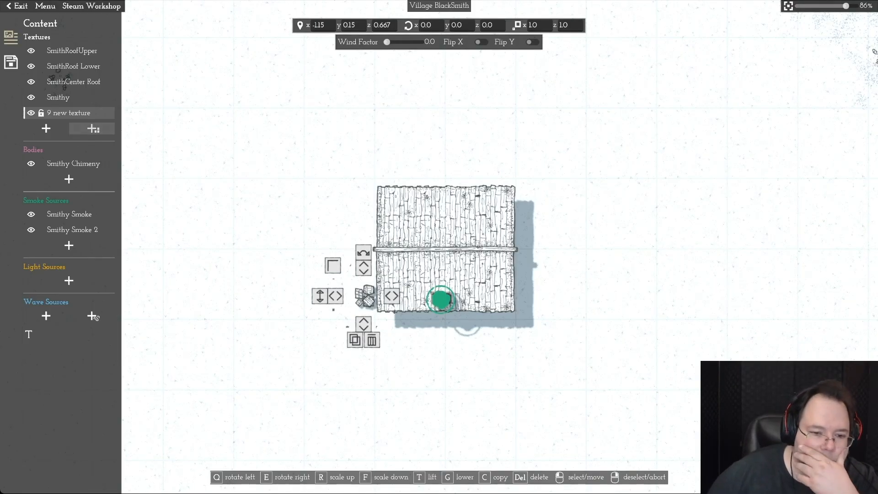
Step: Try the crate-and-barrel cluster just above the placed crates, rotated to y 179.0 and lowered to y 0.06
click(93, 128)
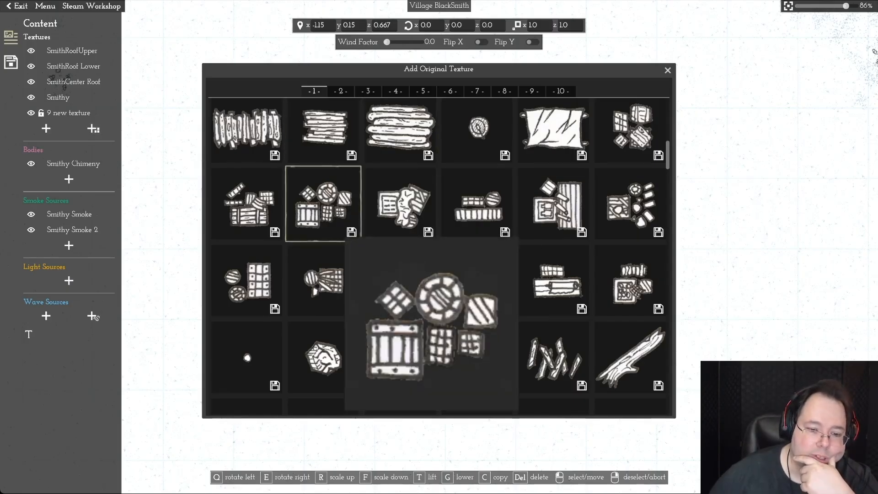
click(323, 203)
drag(330, 208, 328, 295)
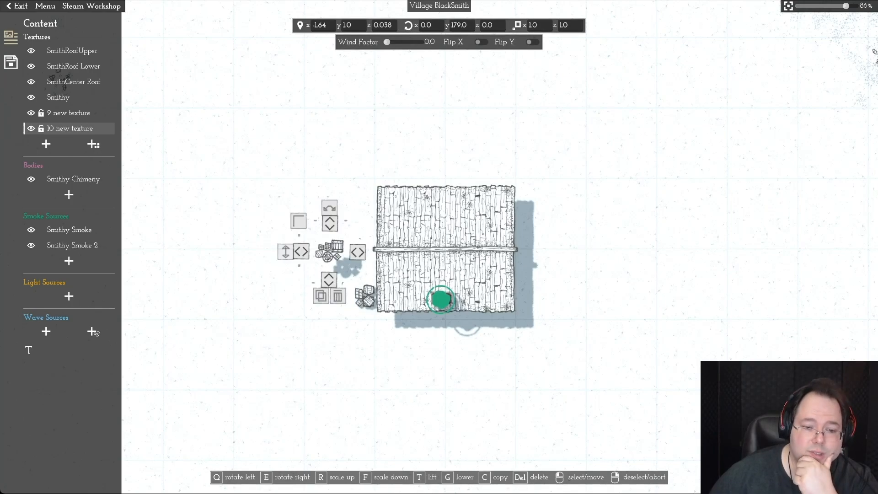
drag(285, 251, 286, 317)
drag(331, 252, 362, 271)
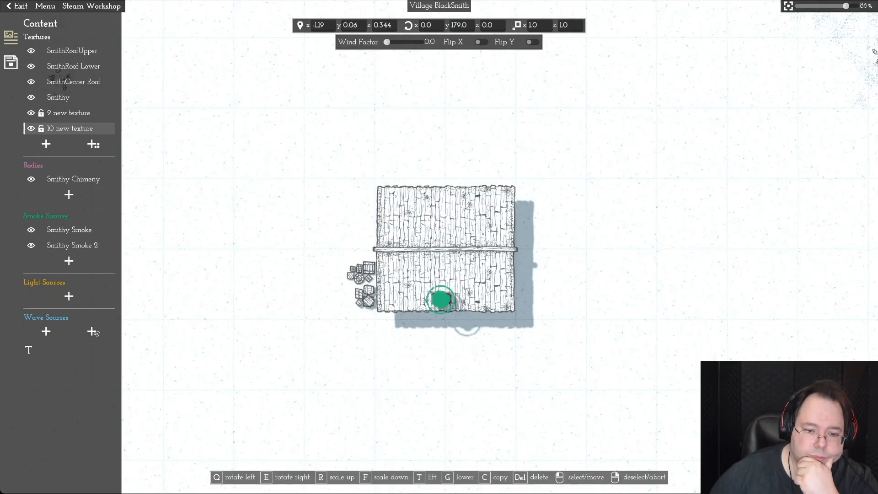
Step: Try the crate-and-barrel cluster on the roof's right side, flipped in X at x 1.193, z 0.261, and delete it
drag(362, 272, 531, 289)
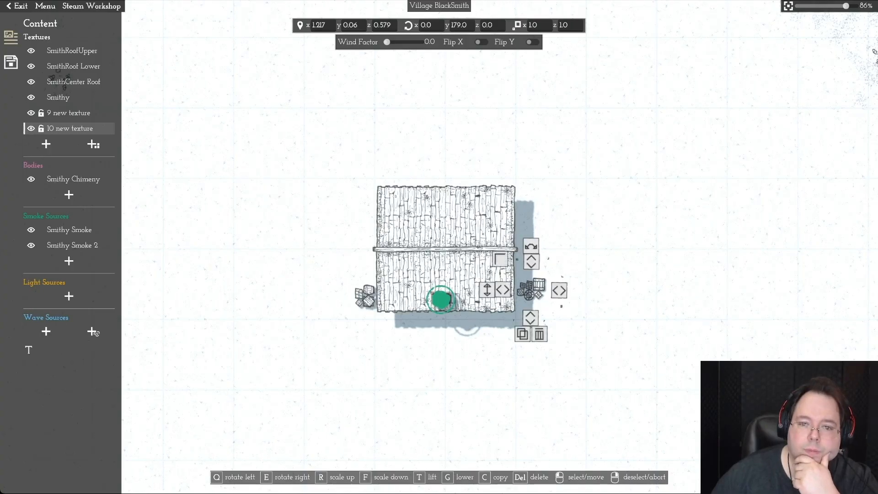
click(532, 42)
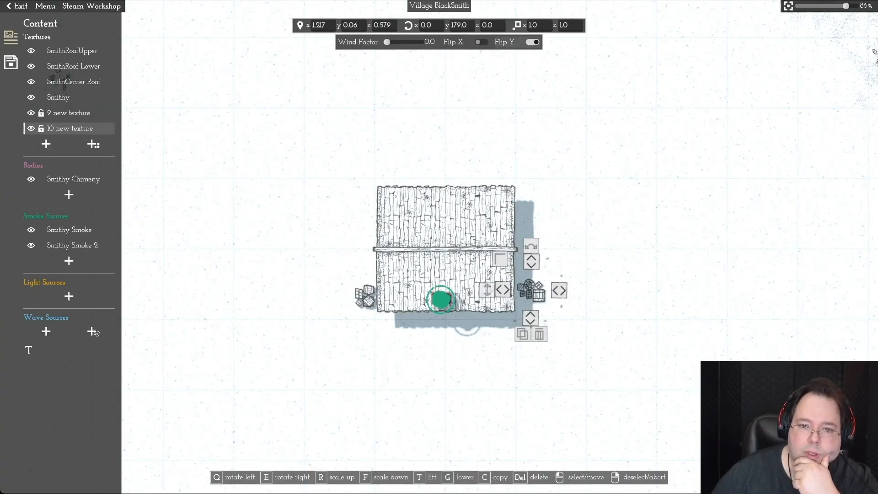
click(532, 42)
click(481, 42)
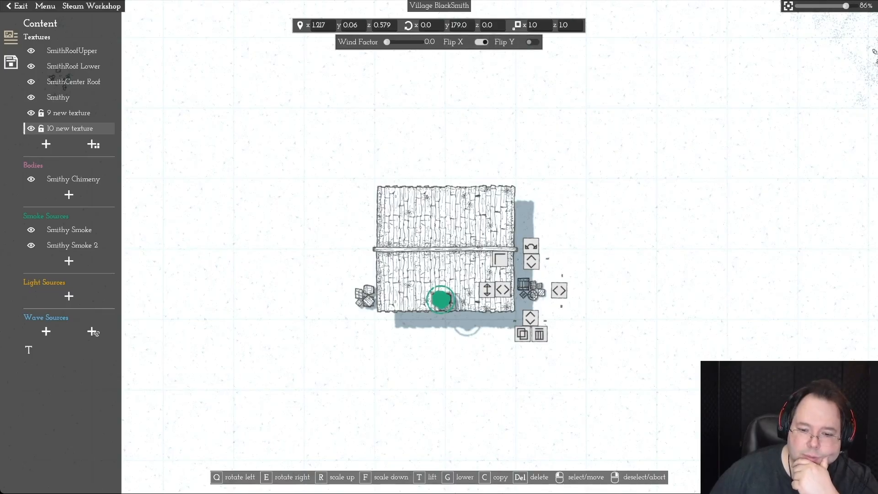
drag(532, 290, 530, 267)
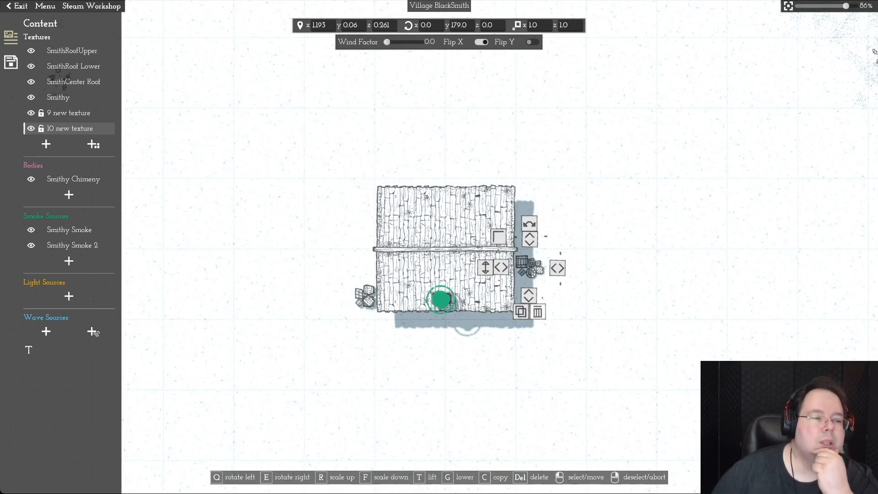
click(537, 312)
Step: Find the wide vertical-plank platform among the original textures and add it to the Village BlackSmith asset
click(93, 128)
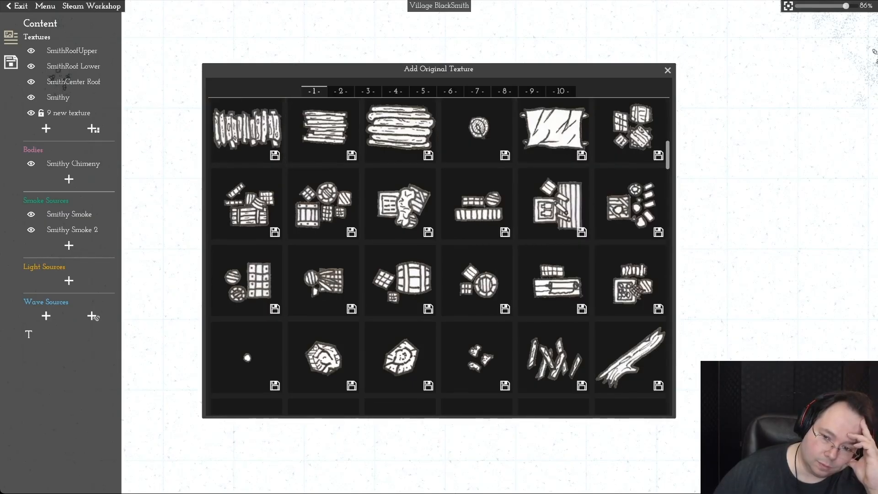
scroll(440, 258, up, 4)
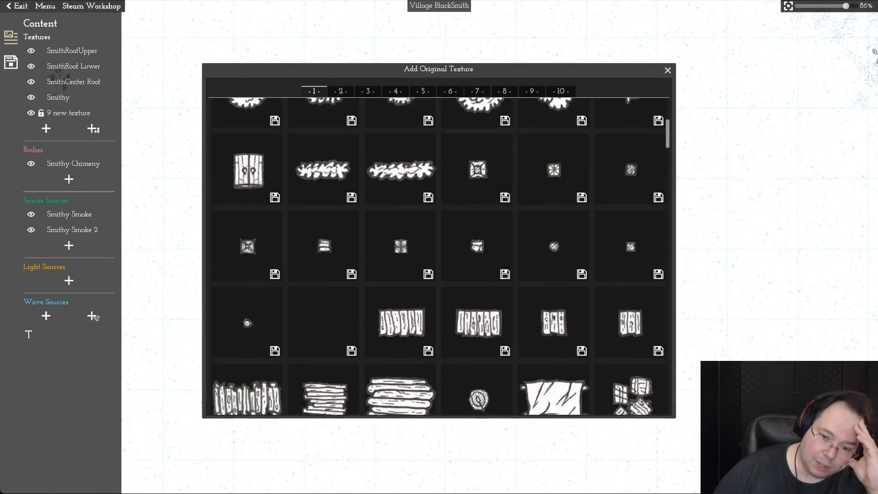
scroll(439, 256, up, 3)
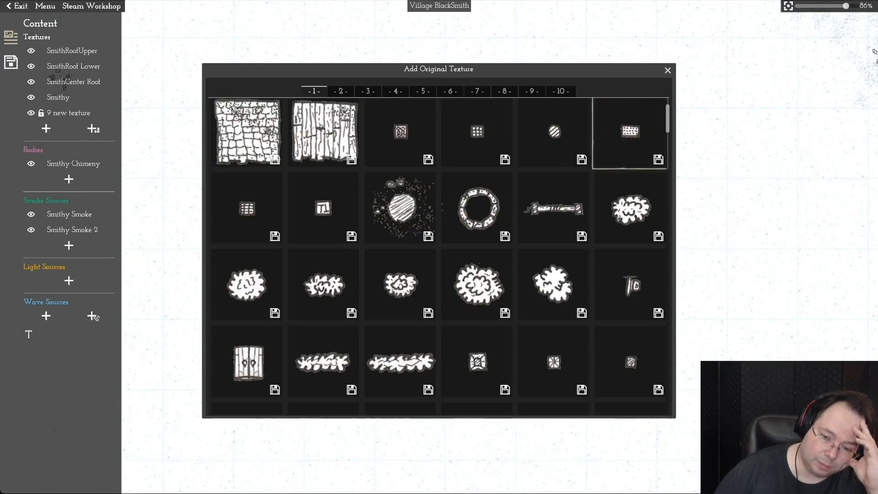
scroll(441, 258, up, 1)
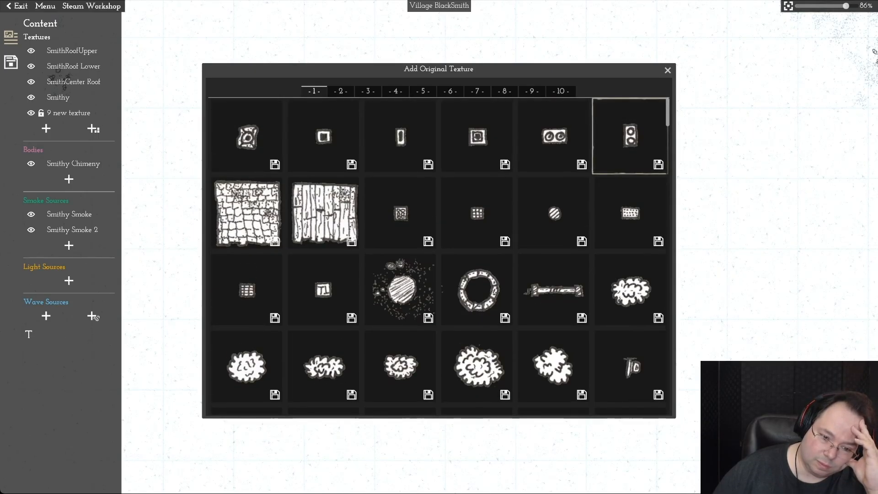
scroll(441, 258, down, 5)
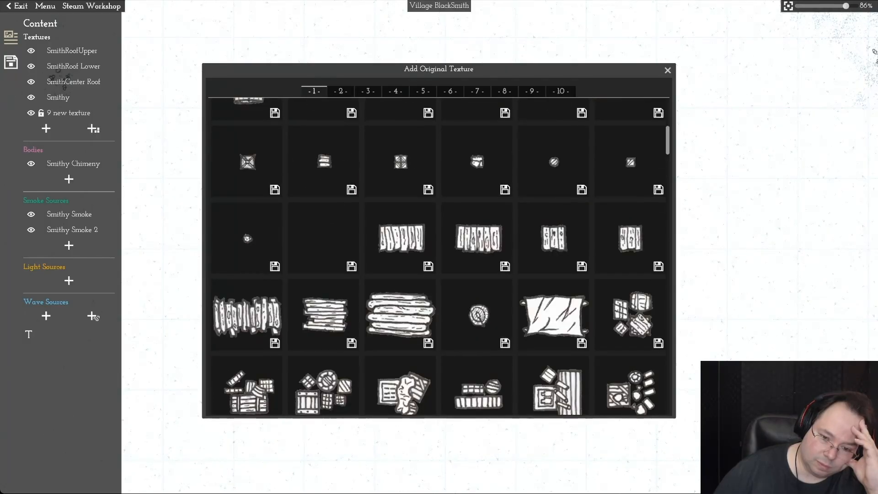
scroll(439, 256, down, 2)
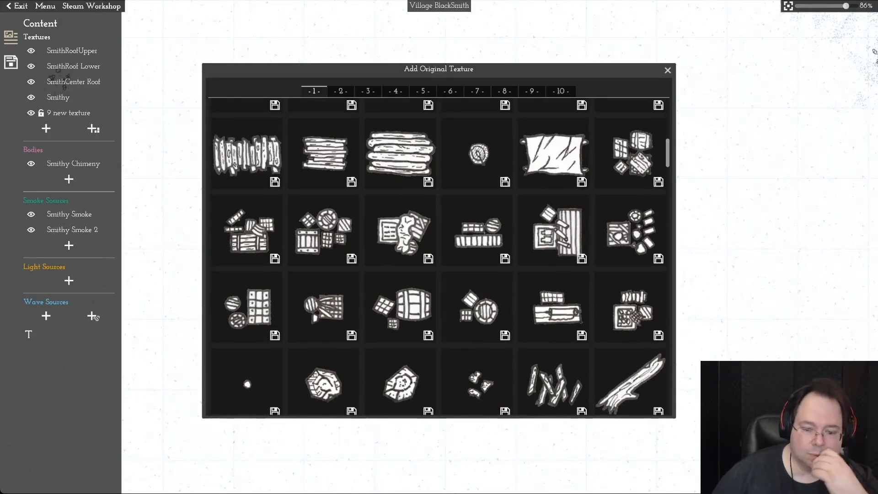
scroll(439, 256, up, 3)
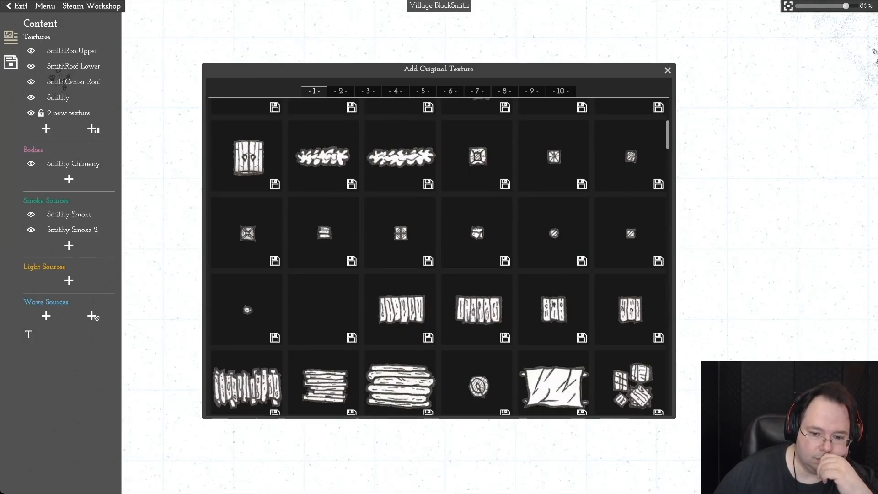
scroll(477, 235, down, 2)
click(478, 236)
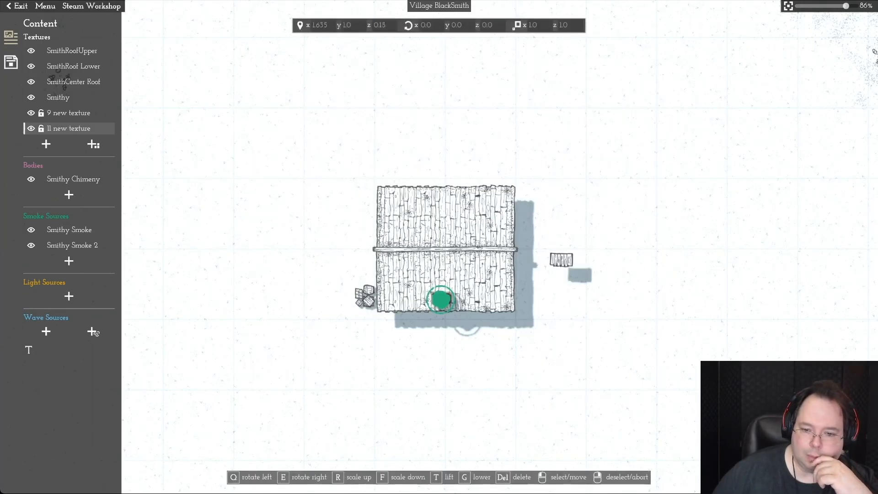
Step: Place the plank platform against the roof's right edge, rotated to y -87.5 at x 1.041, z 0.179
click(550, 259)
drag(549, 216, 567, 215)
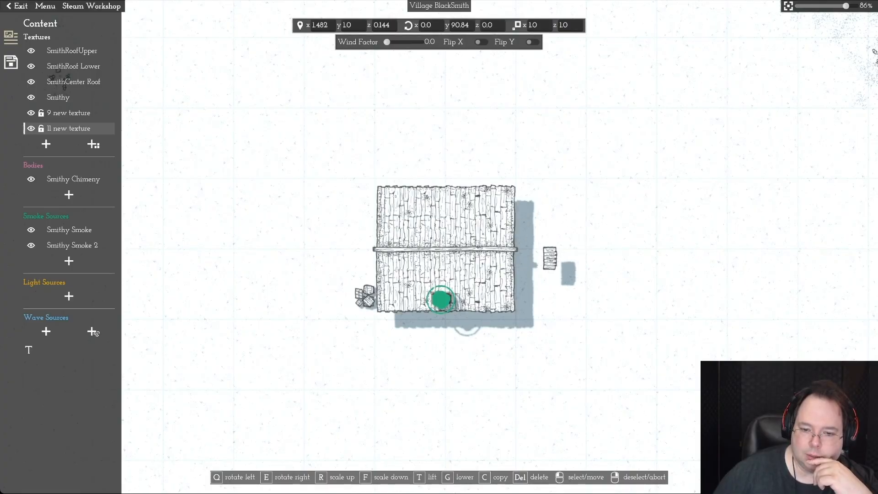
drag(594, 258, 519, 262)
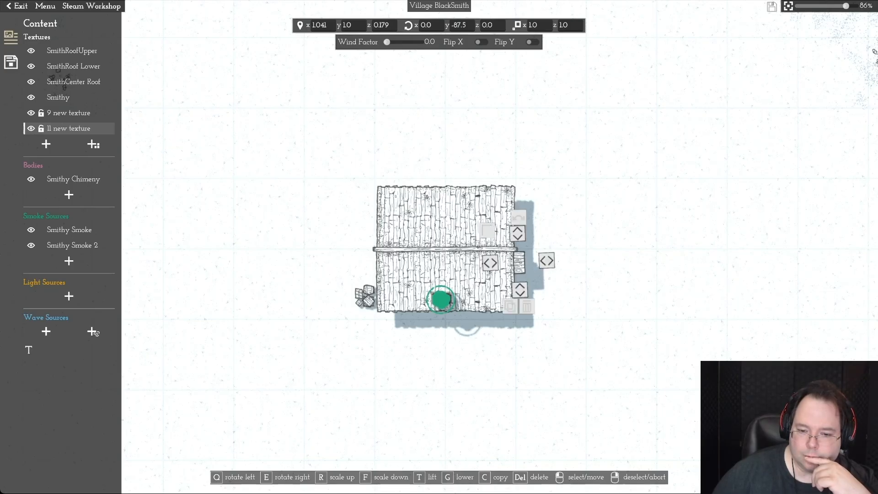
right_click(519, 262)
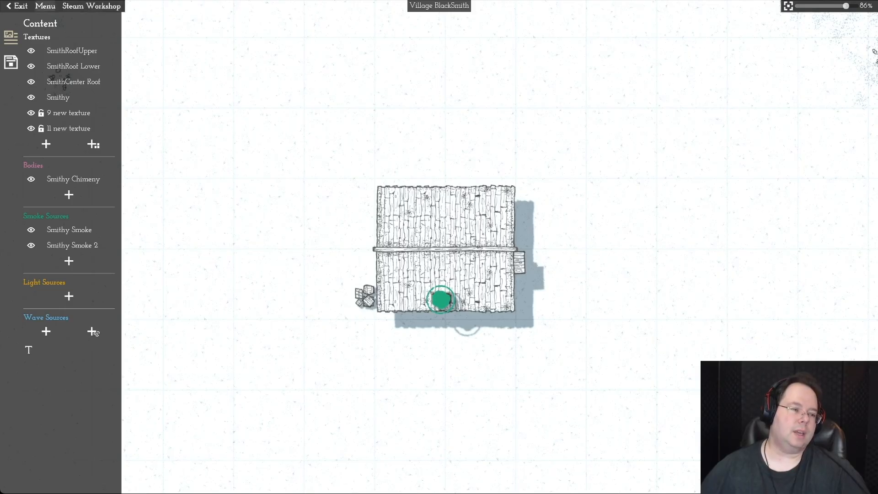
Step: Save the Village BlackSmith asset and open OutHouse.momast
click(45, 6)
click(55, 56)
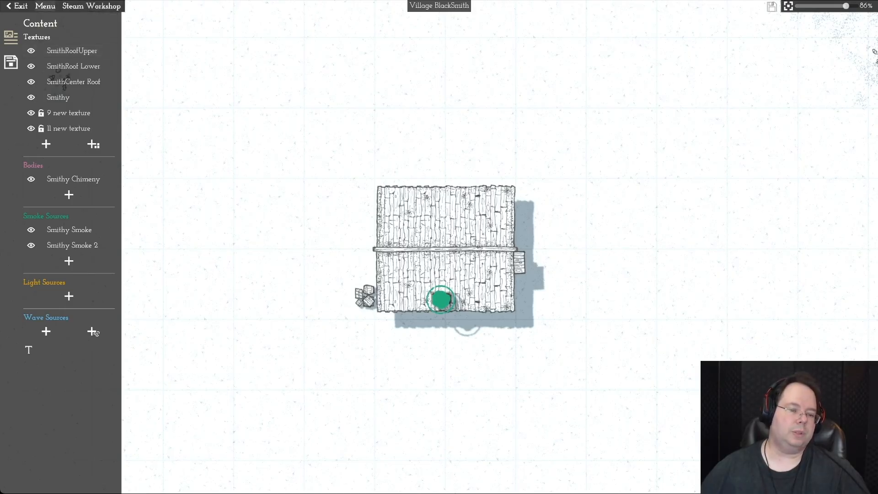
click(45, 5)
click(46, 44)
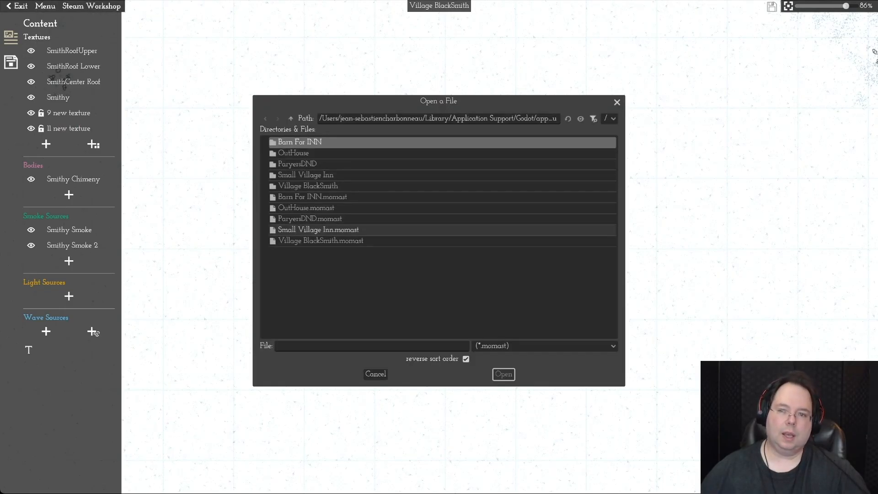
click(307, 208)
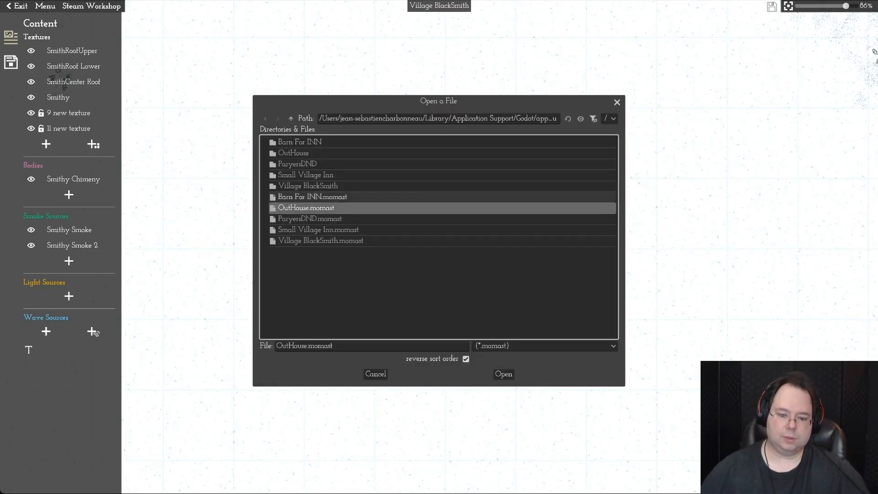
key(Return)
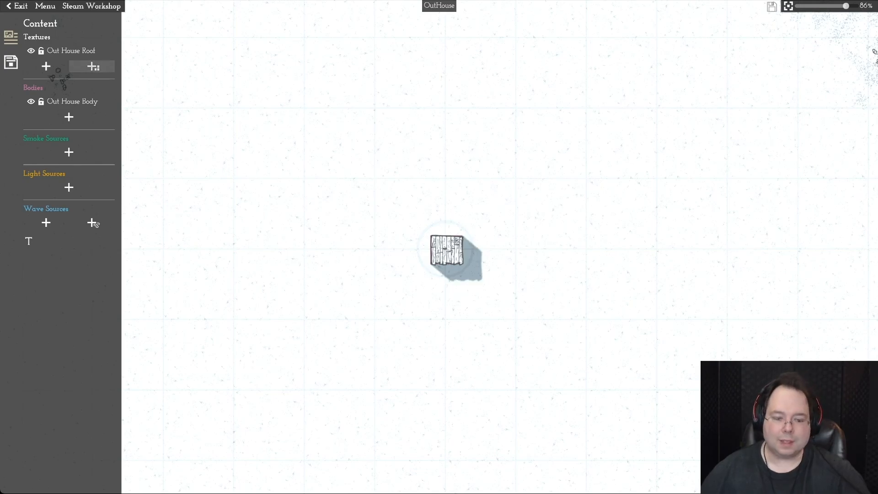
Step: Add the original texture of a hatched slab with one long angled door to the OutHouse asset
click(93, 67)
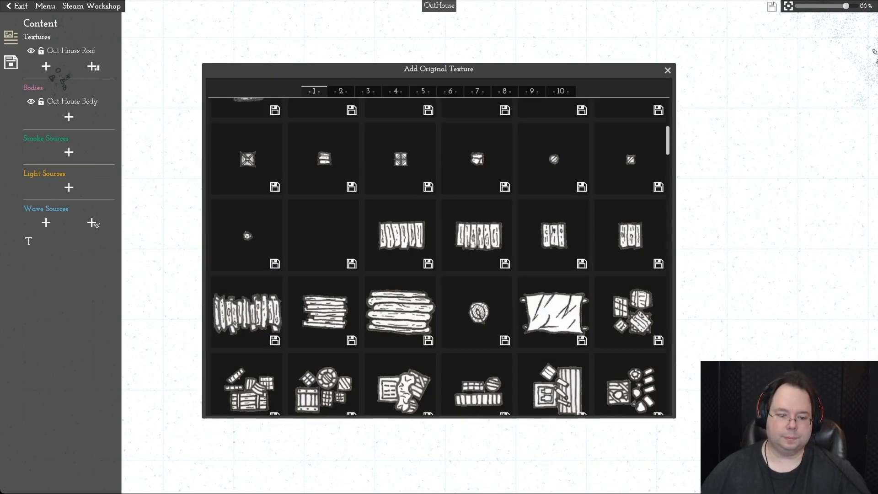
scroll(439, 256, down, 5)
scroll(94, 224, down, 15)
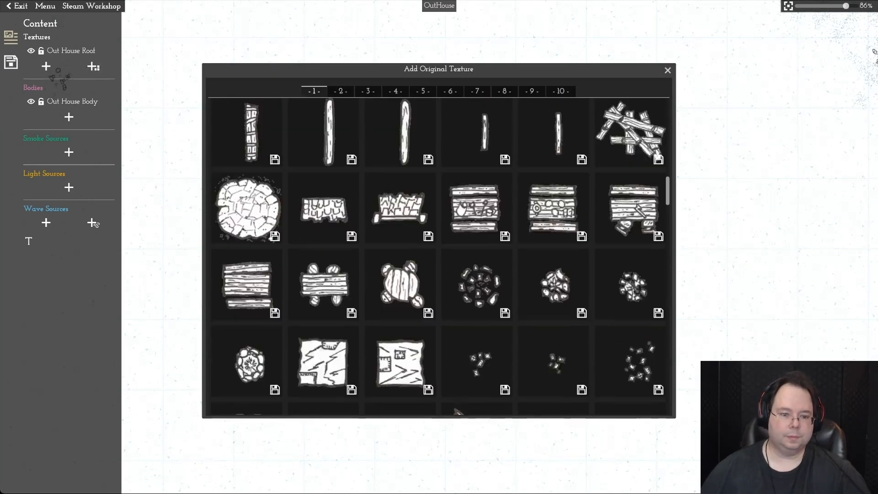
scroll(94, 224, down, 10)
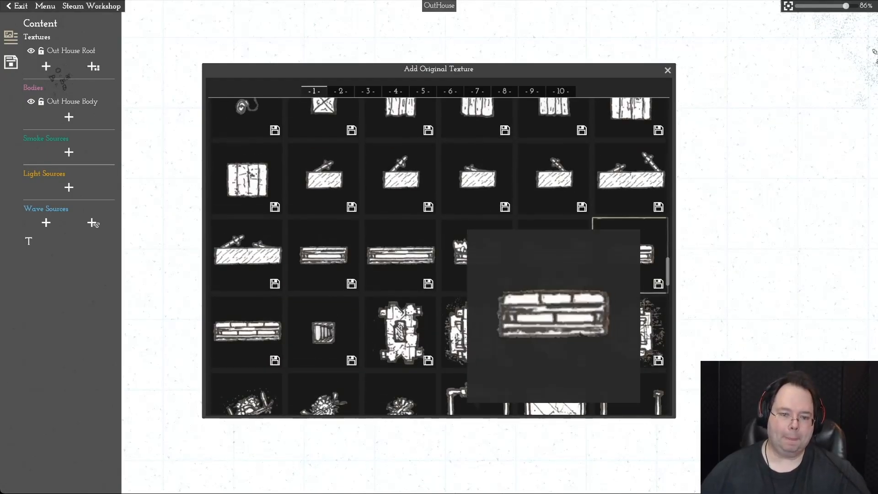
click(400, 179)
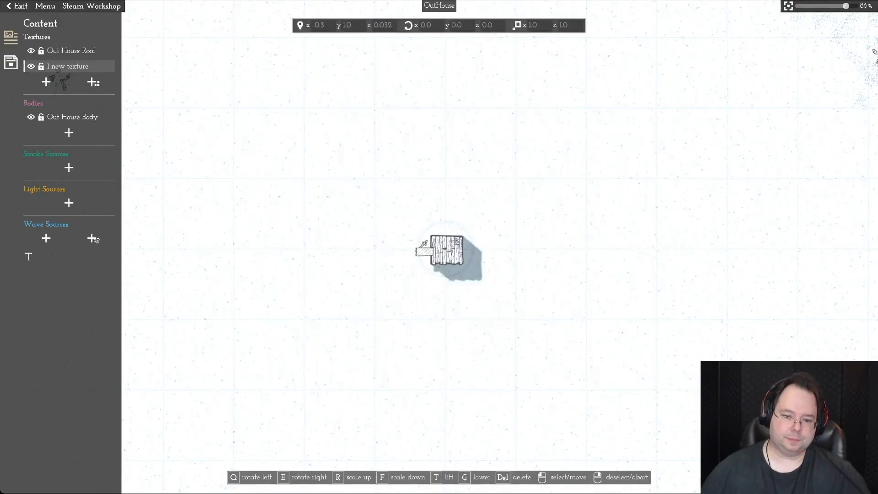
Step: Turn the door texture to about y -179 and place it on the outhouse roof's lower edge at x 0.011, z 0.197
click(445, 281)
key(e)
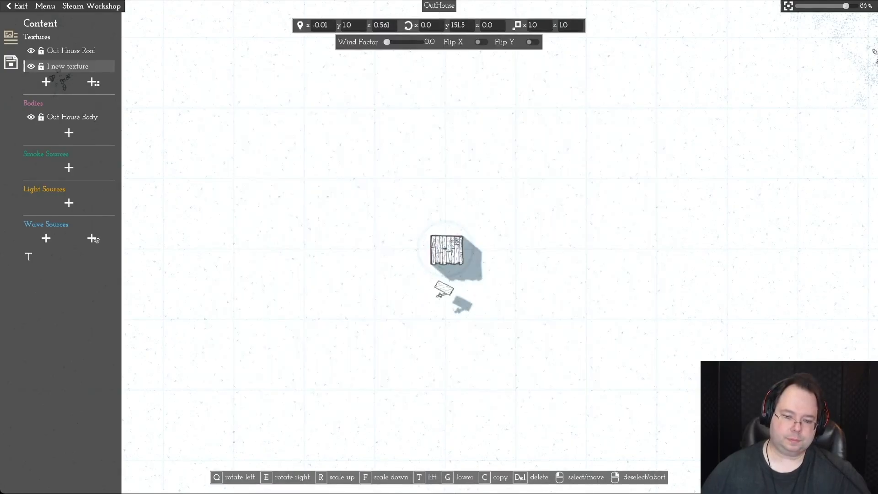
drag(443, 295, 445, 271)
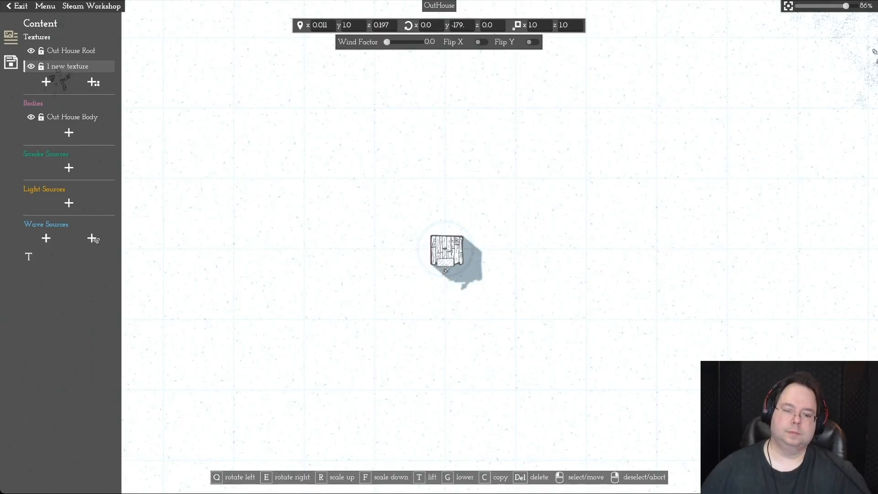
right_click(446, 265)
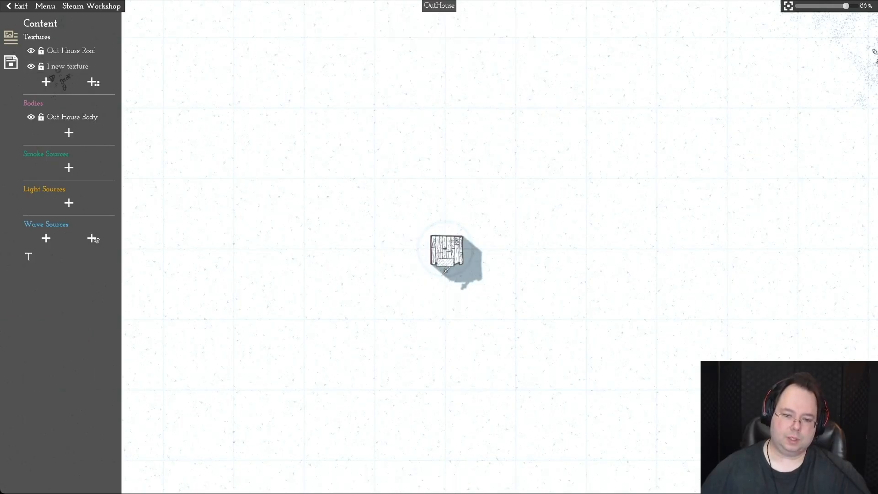
Step: Scale the door texture up to 1.504 and shift it to x 0.028, z 0.155
scroll(438, 248, up, 5)
click(457, 292)
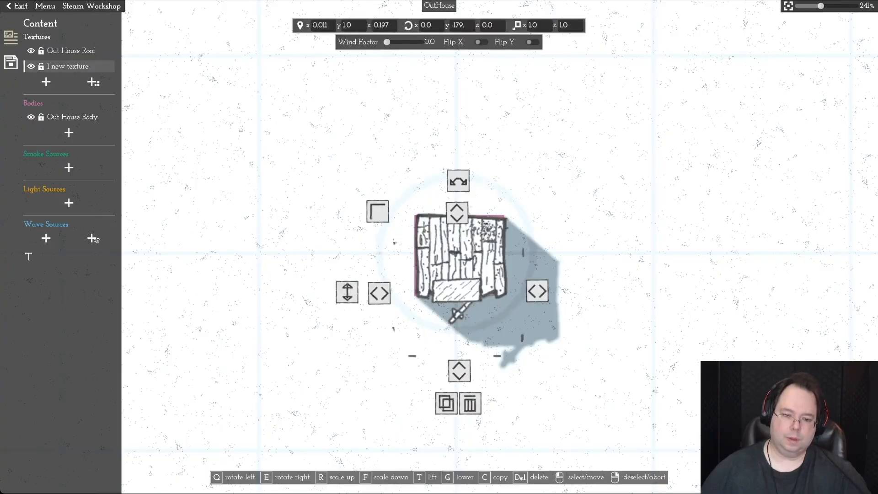
key(r)
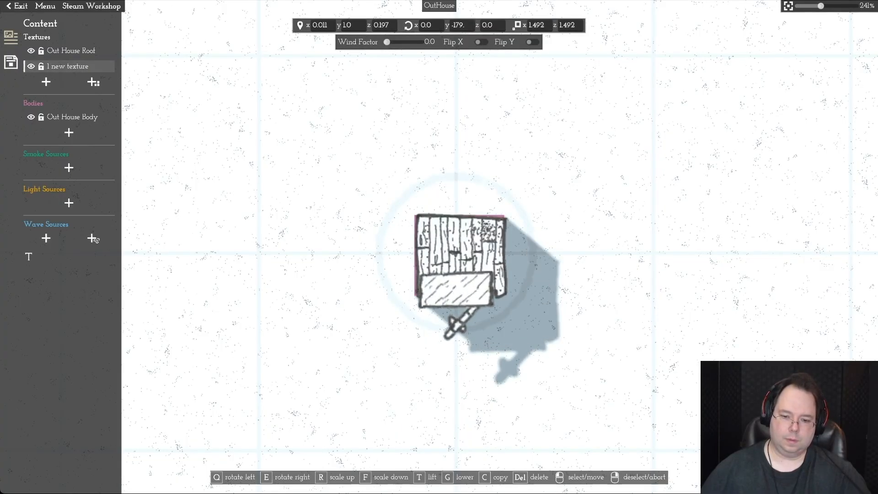
key(r)
drag(461, 286, 460, 281)
Step: Lower the door texture beneath the outhouse roof and adjust its height to y 0.48, leaving only the door sticking out
key(t)
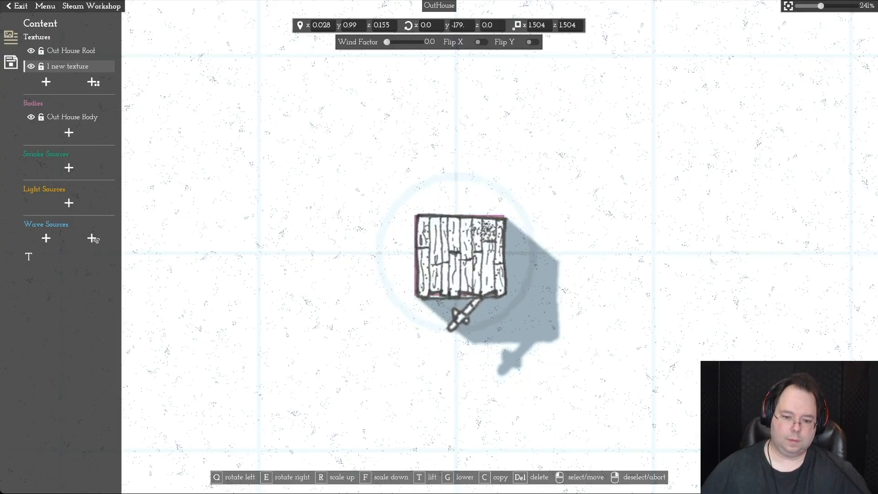
key(g)
key(g)
key(g)
key(g)
key(g)
key(g)
key(g)
key(g)
key(g)
key(g)
key(g)
key(g)
key(g)
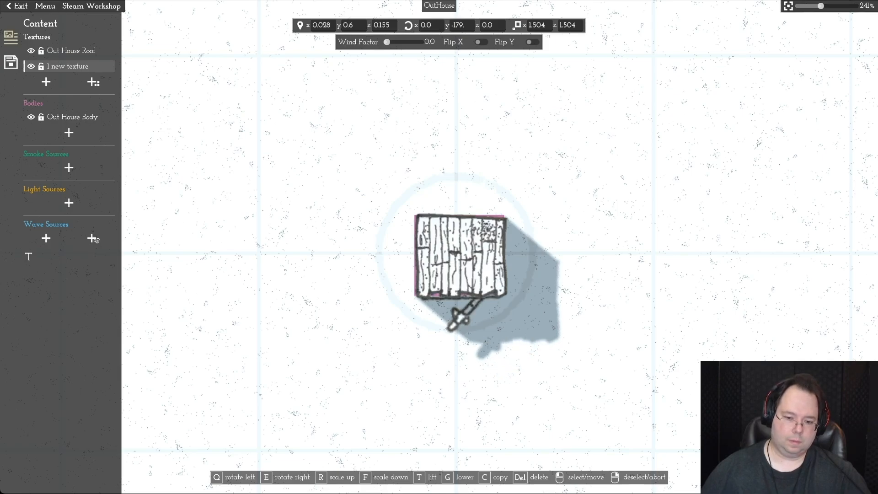
key(t)
key(t)
key(t)
key(t)
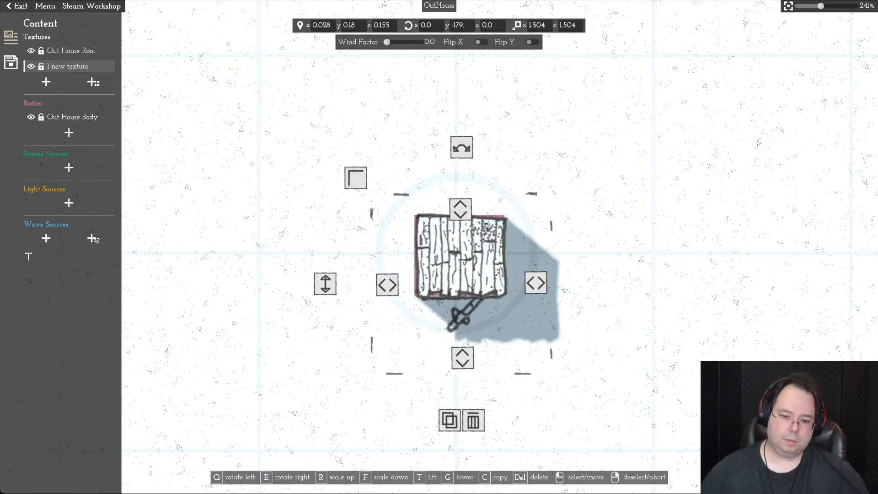
key(t)
key(t)
key(t)
key(t)
key(t)
key(t)
key(t)
key(t)
key(t)
key(t)
key(t)
key(t)
key(t)
key(t)
key(t)
key(t)
key(t)
key(t)
key(t)
key(t)
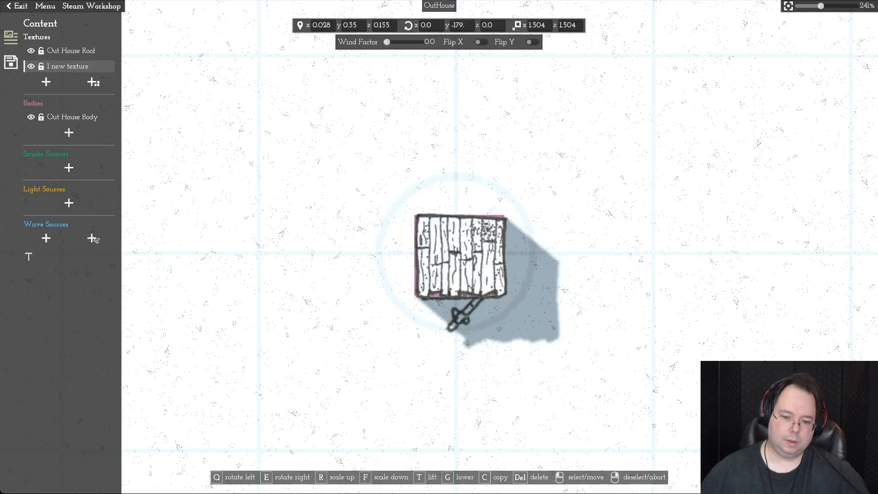
key(t)
key(t)
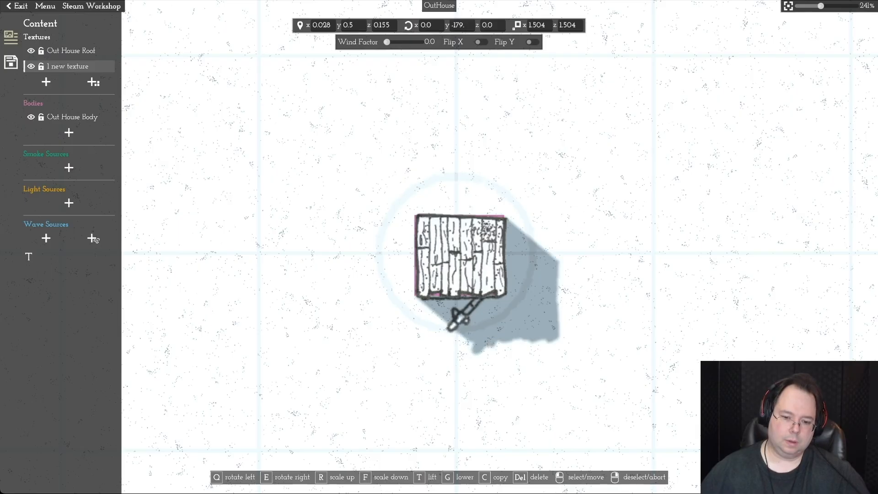
key(g)
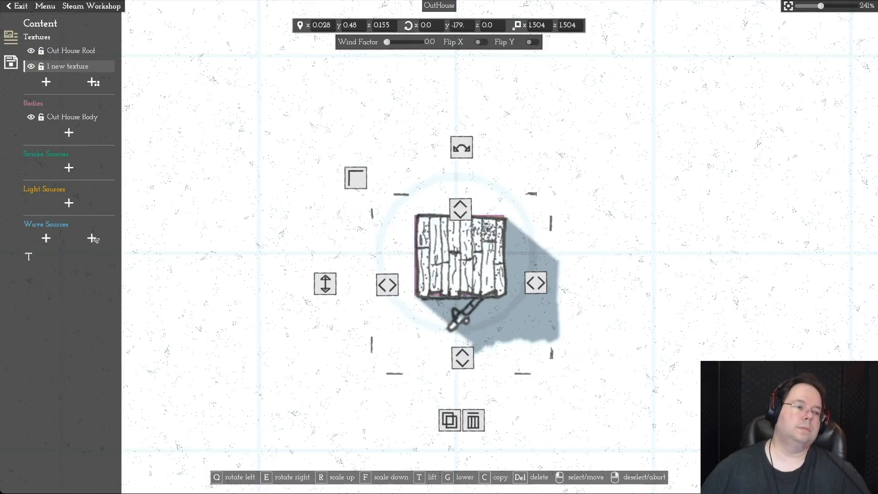
right_click(461, 283)
Step: Save the OutHouse asset and return to the Settellment 1 Episode 1 map
click(45, 6)
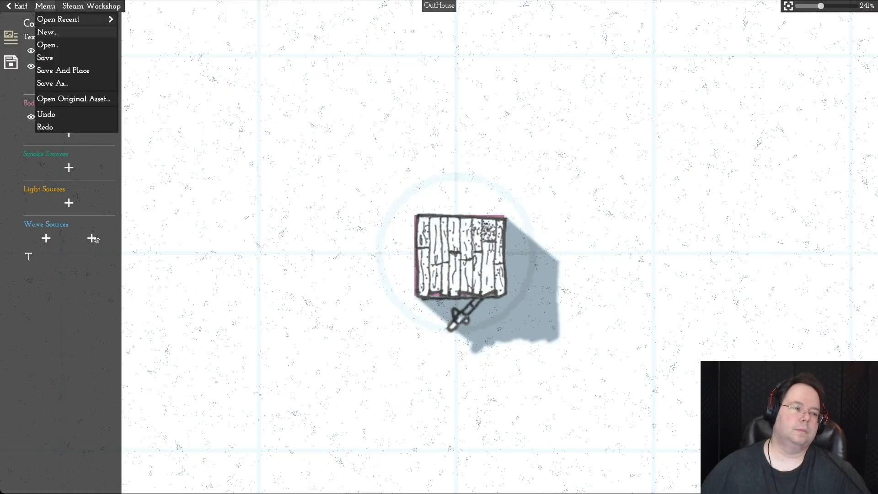
click(45, 58)
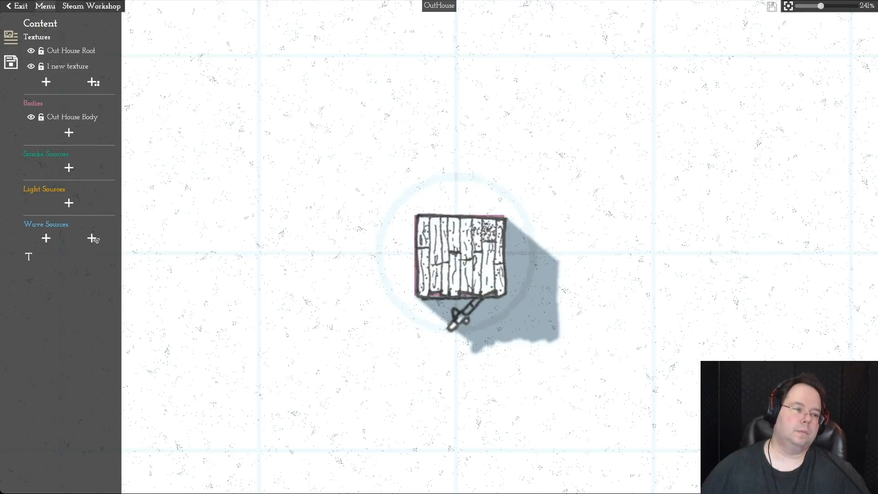
click(45, 6)
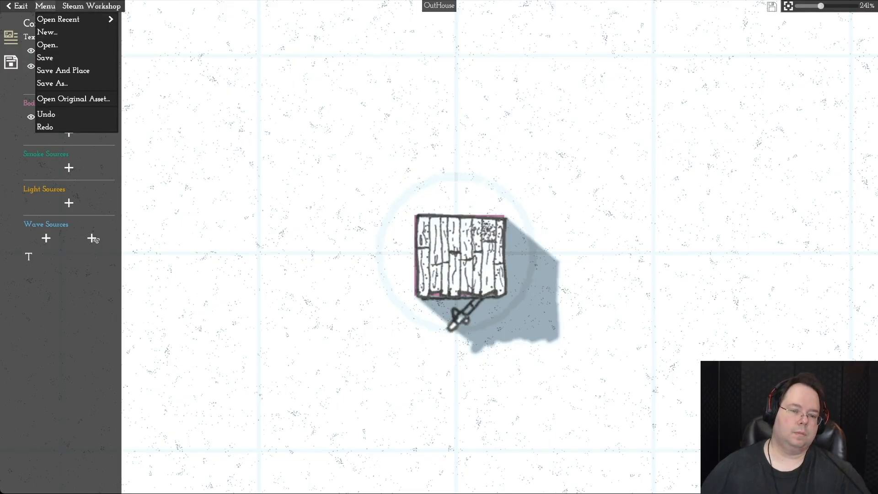
click(47, 45)
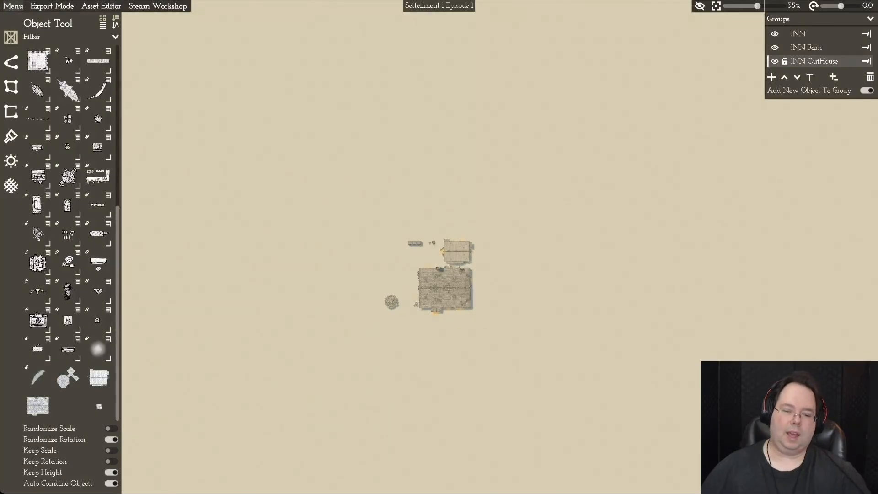
scroll(401, 288, up, 10)
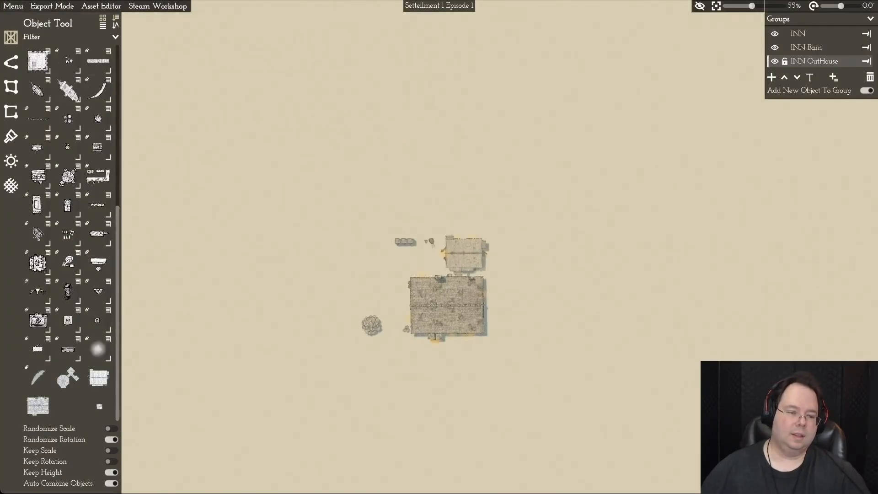
Step: Reopen the OutHouse asset for editing and rename the new door texture as OutHouse Door
scroll(439, 245, down, 4)
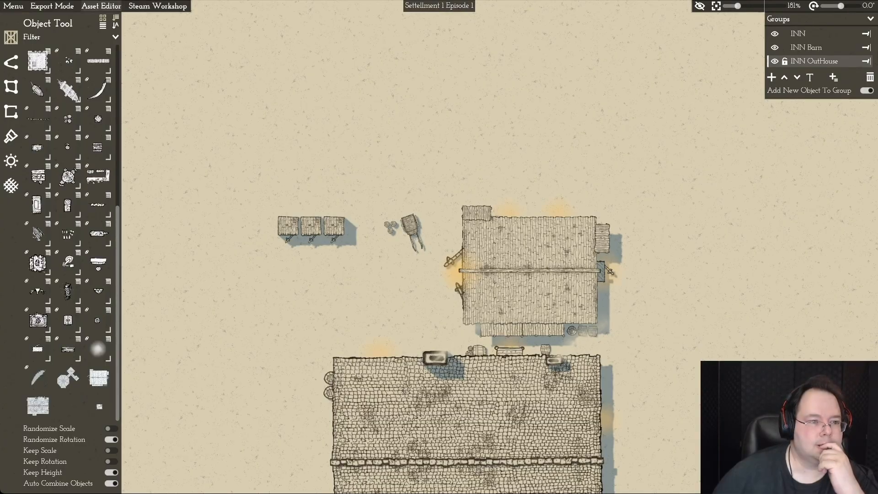
click(101, 6)
click(104, 17)
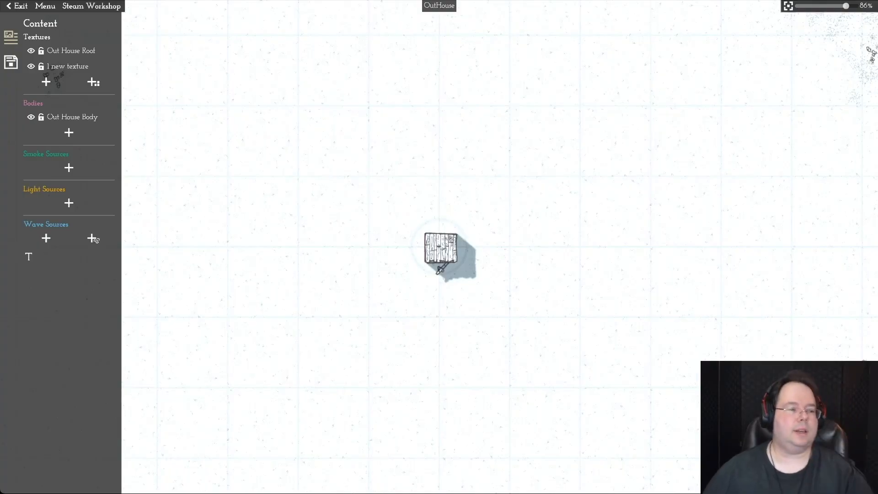
click(68, 67)
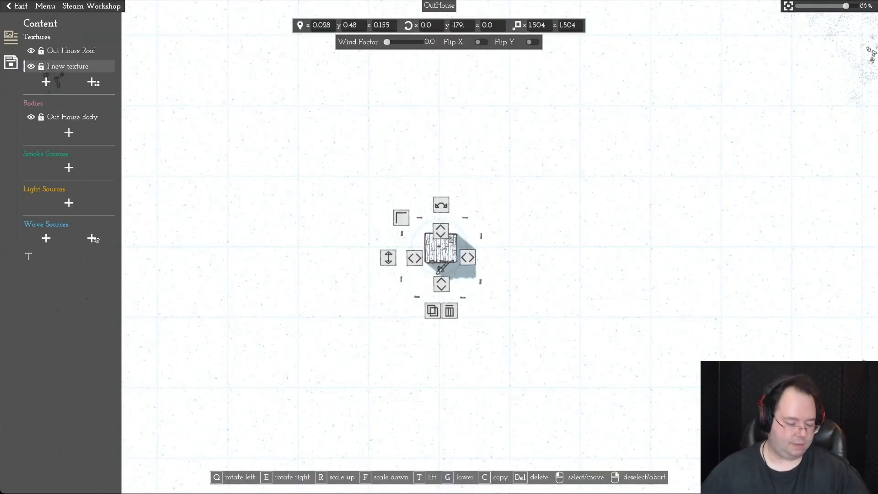
double_click(67, 66)
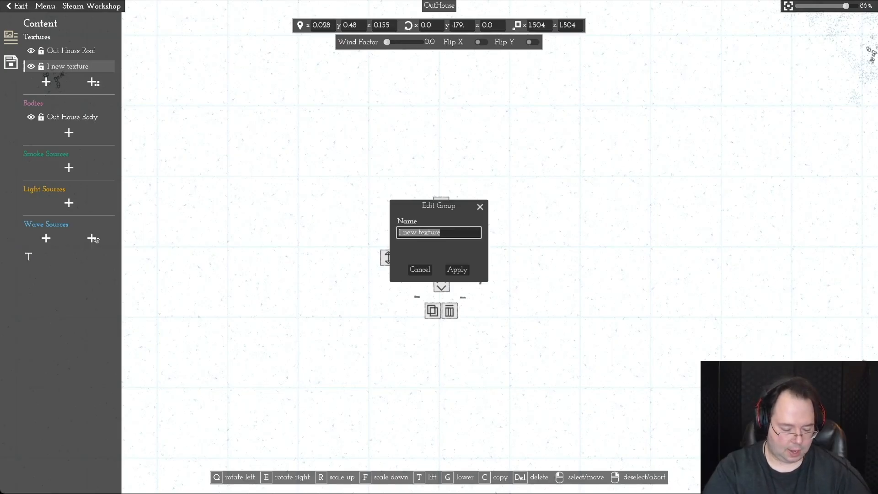
text(OutHouse)
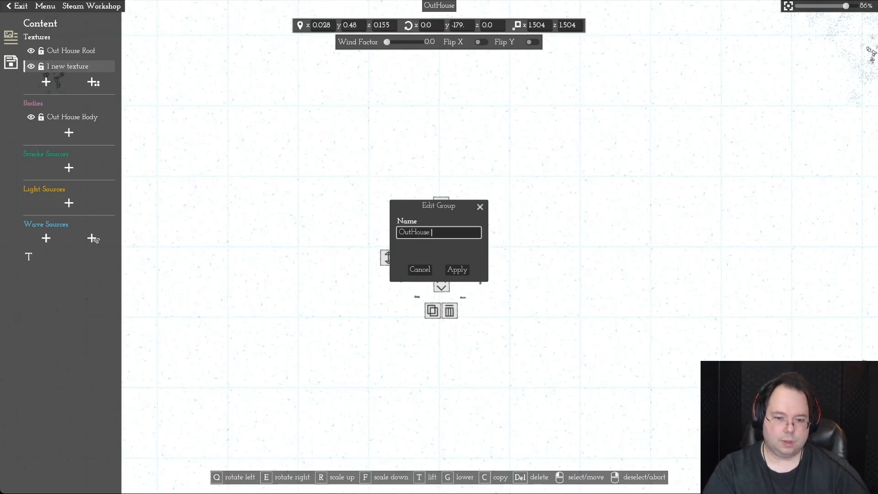
text( Door)
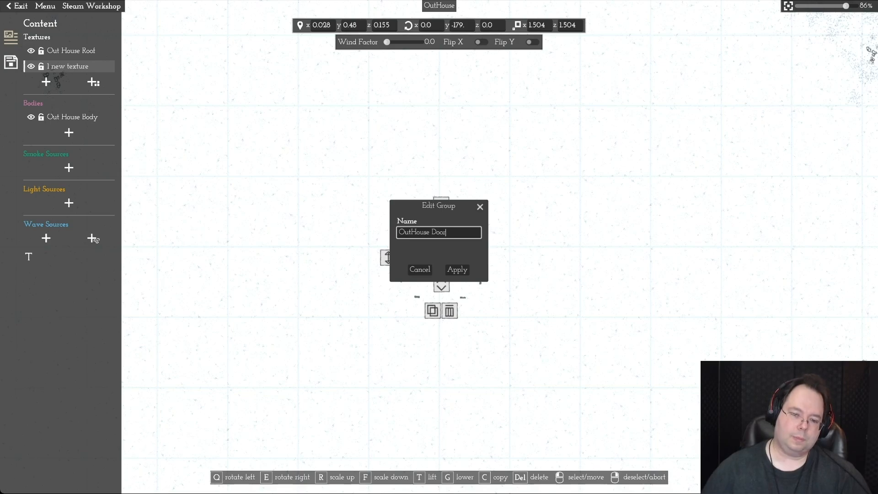
key(Return)
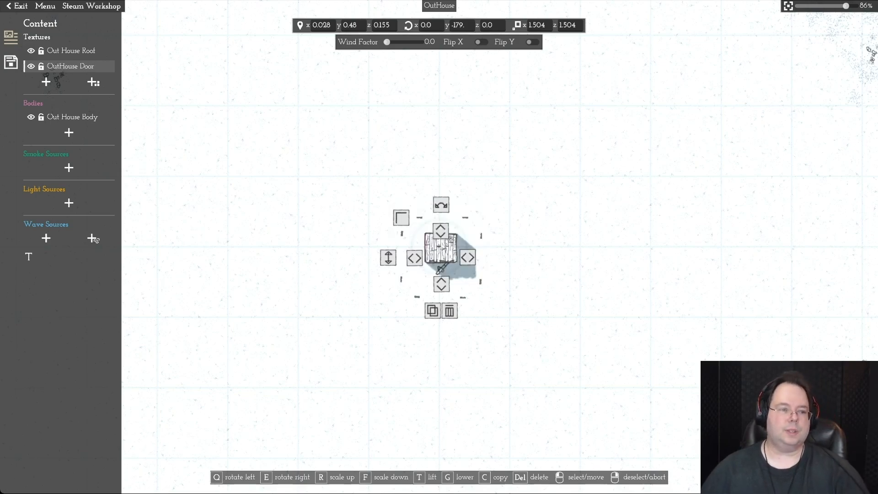
key(Escape)
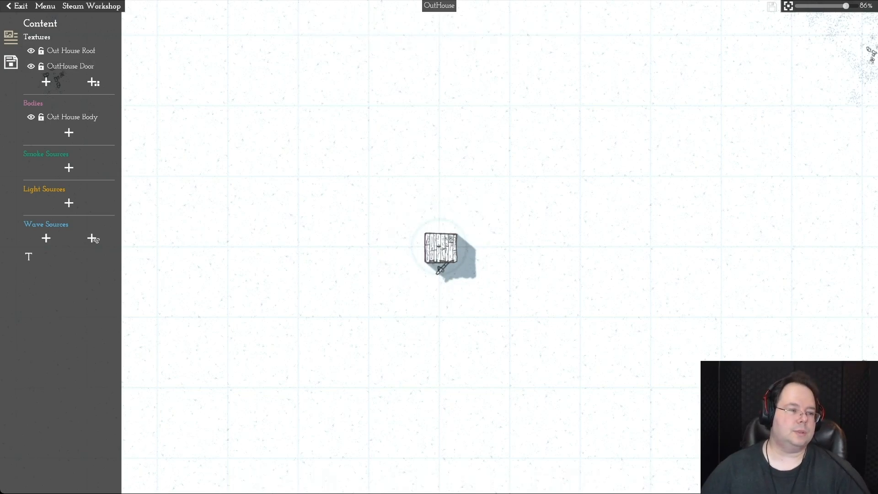
Step: Save a copy of the asset as OutHouse2
click(45, 5)
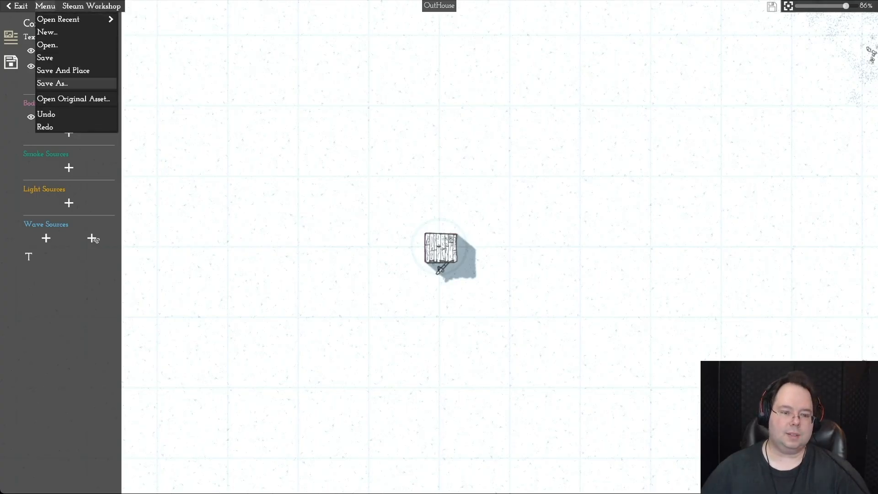
click(52, 82)
click(372, 346)
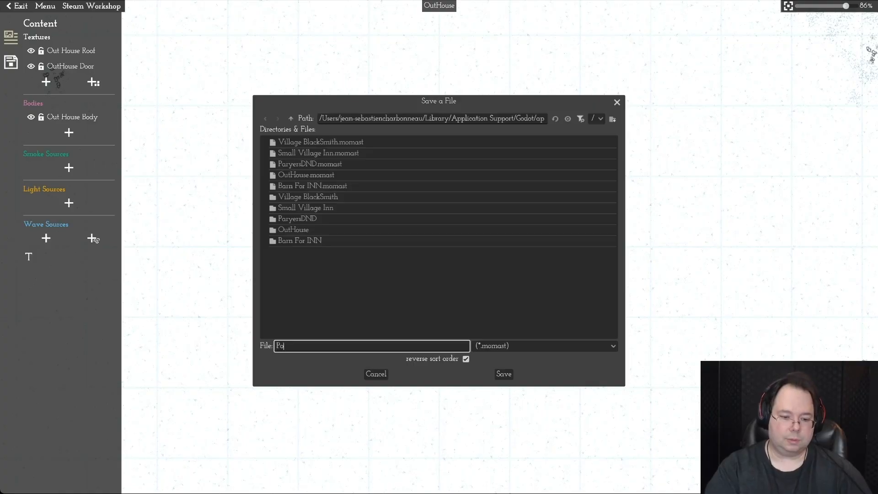
key(BackSpace)
key(BackSpace)
key(BackSpace)
key(BackSpace)
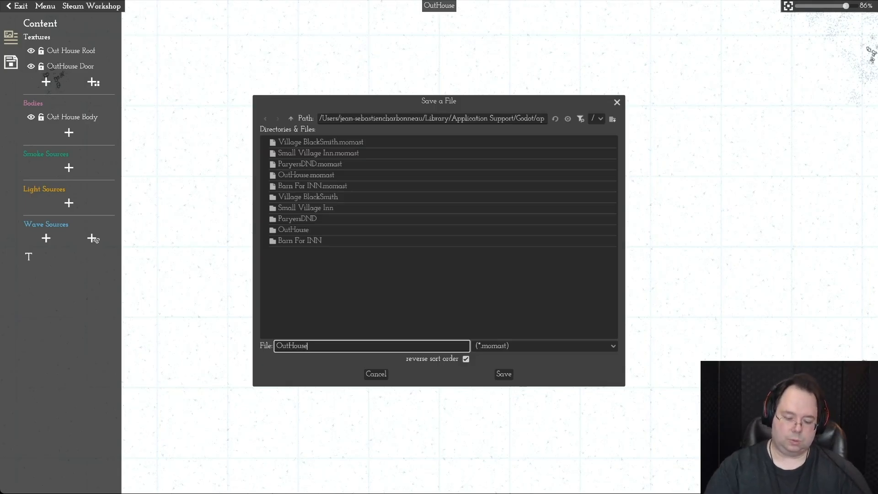
key(Return)
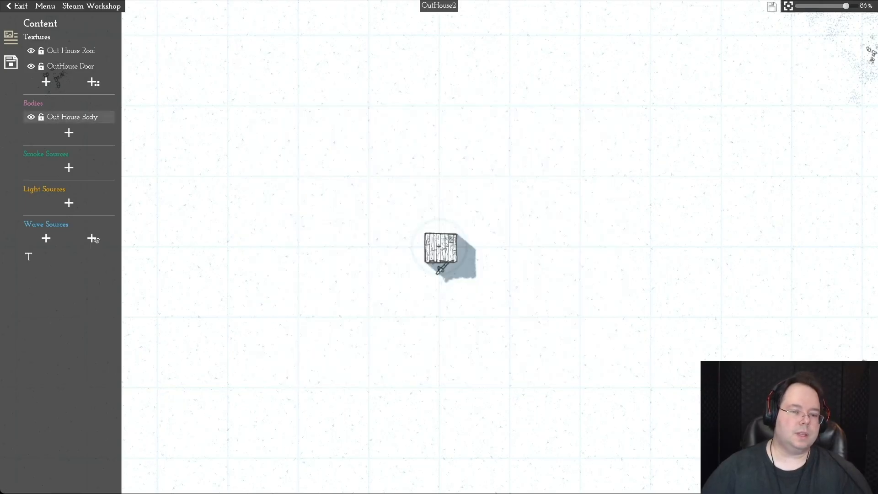
Step: Add the original door texture with the less widely opened door, and move OutHouse Door away from the roof to x 0.652, z 0.737
click(70, 66)
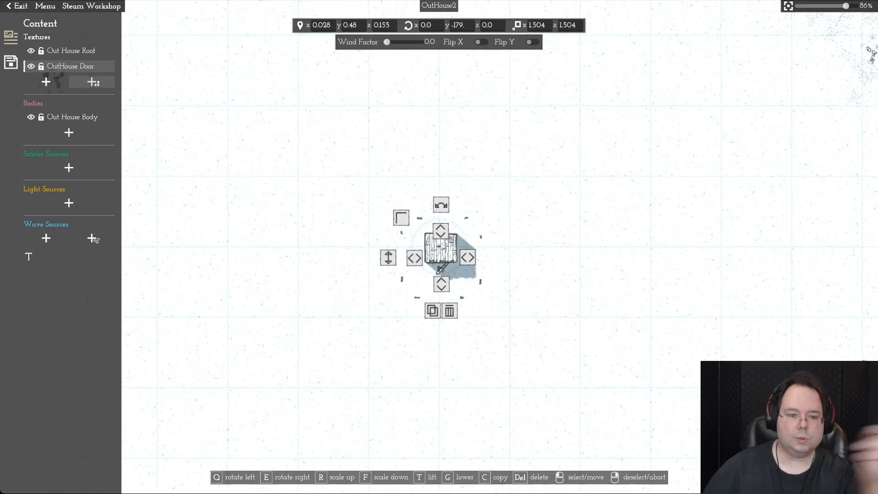
click(93, 82)
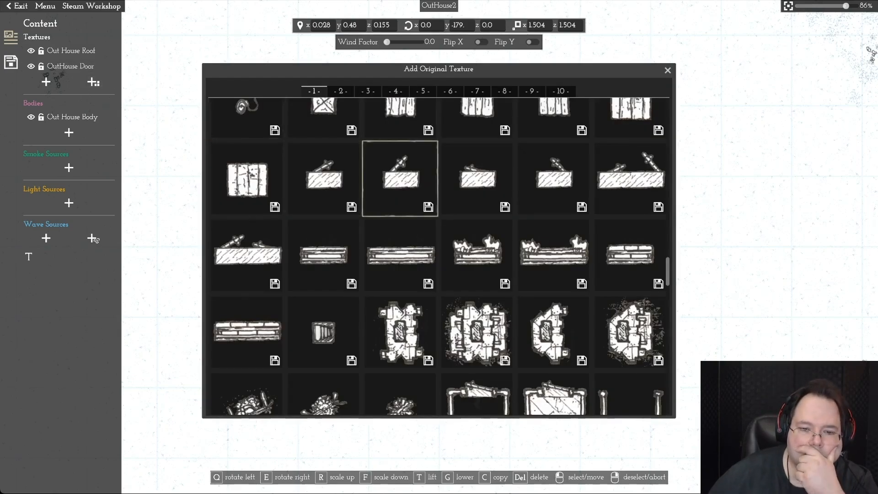
mouse_move(292, 170)
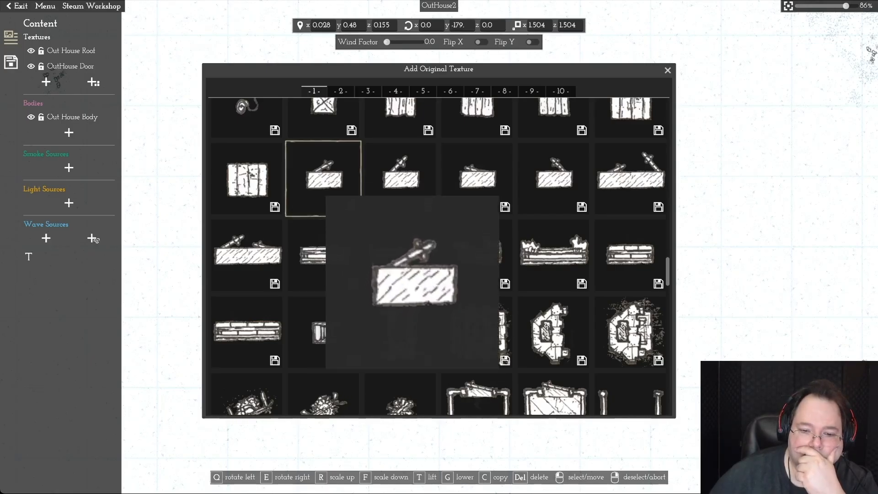
click(322, 183)
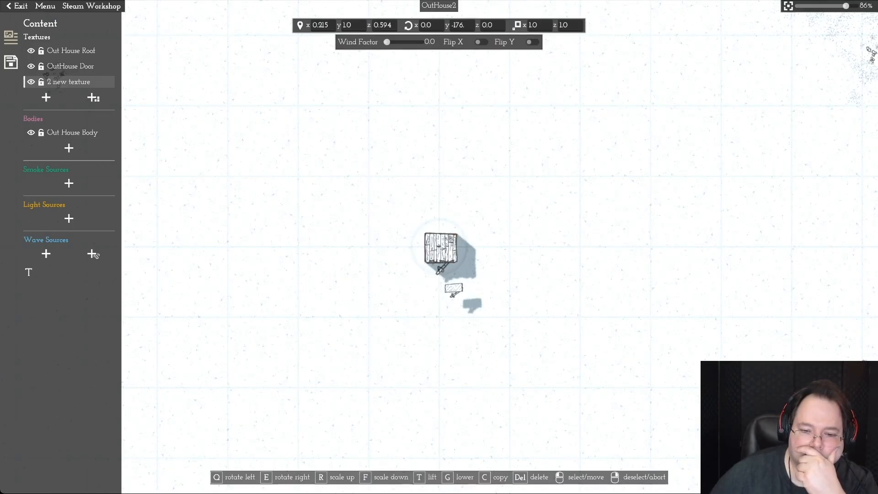
drag(454, 289, 534, 291)
drag(443, 266, 485, 309)
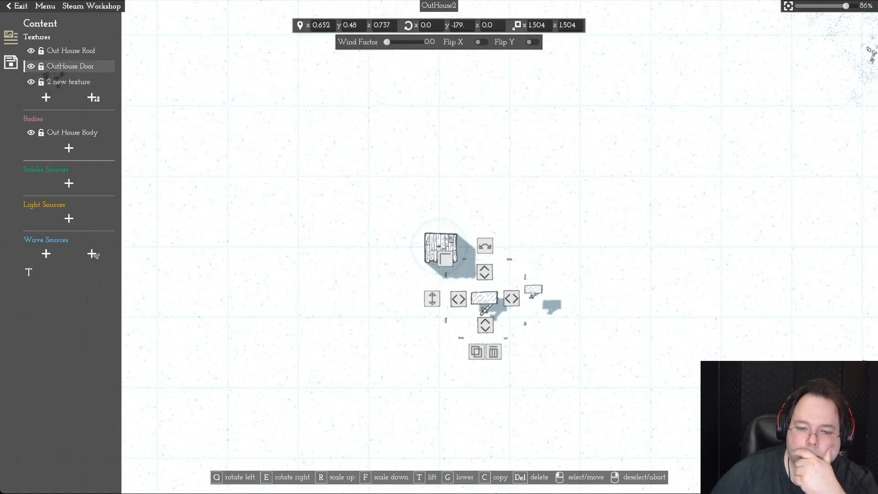
Step: Size the new door texture against OutHouse Door, scaling it to 1.5 at y rotation 180, and place it at x 1.185, z 0.729
drag(533, 289, 481, 310)
key(r)
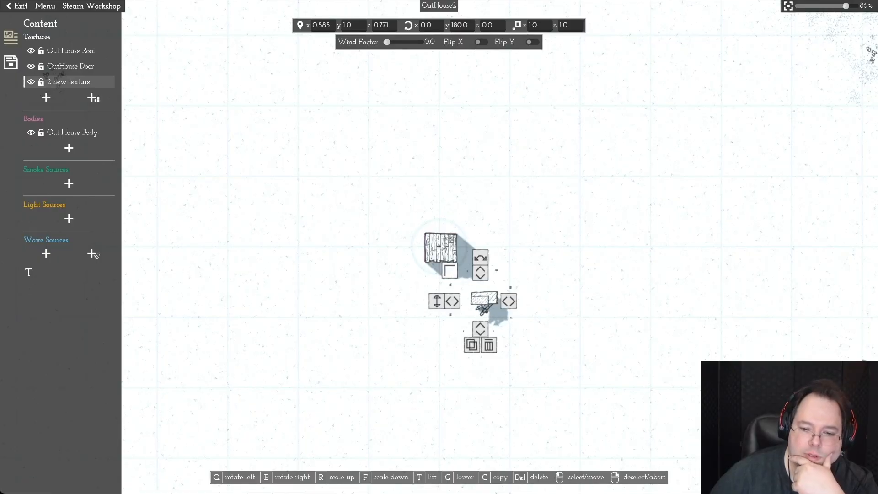
drag(480, 304, 486, 302)
key(r)
key(r)
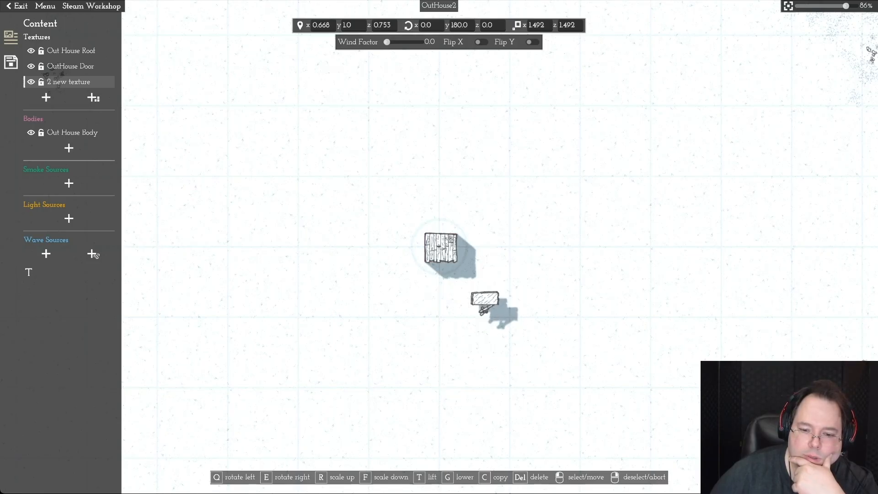
key(f)
drag(486, 303, 522, 300)
key(c)
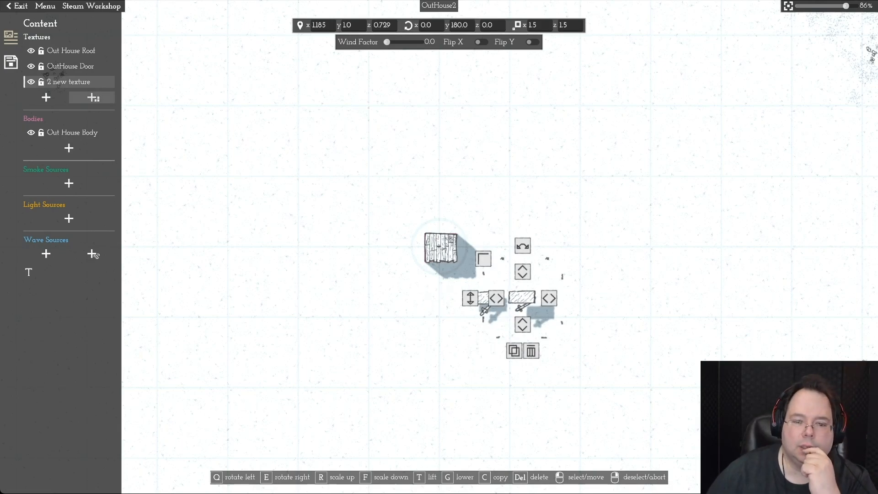
Step: Try the original door texture that opens the opposite way, placed at x 0.44, z 1.479 and flipped in Y
click(94, 97)
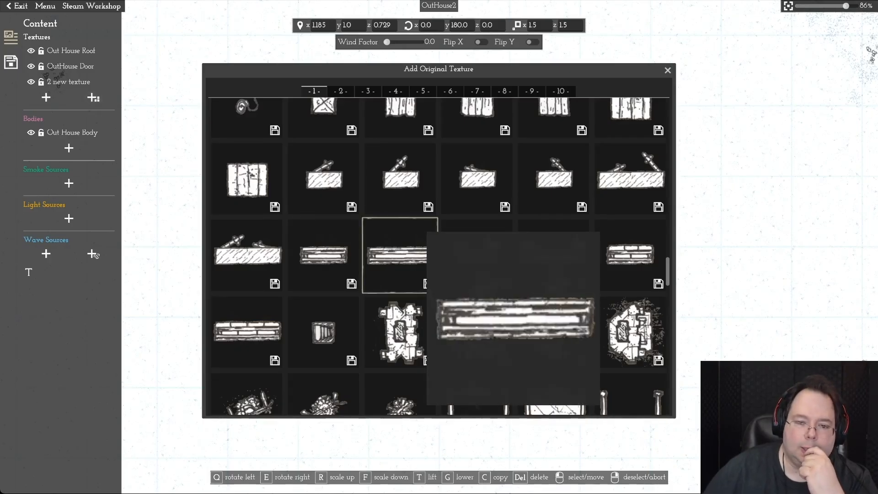
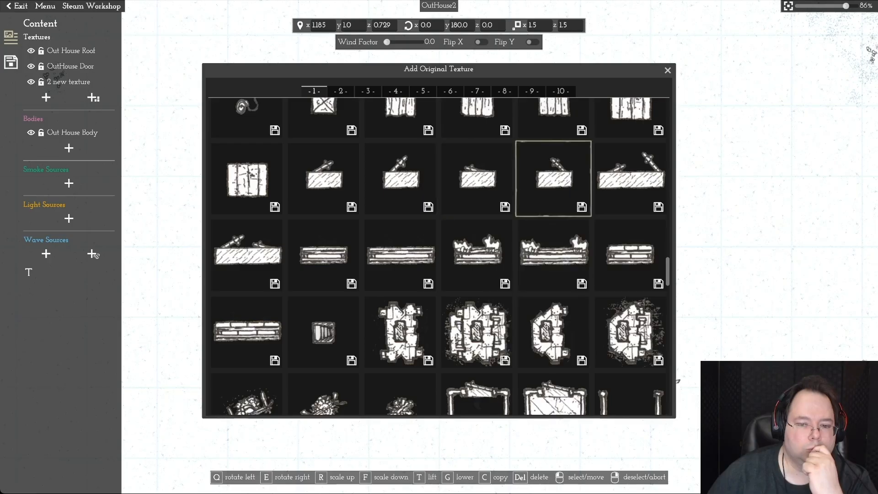
key(Return)
drag(545, 268, 466, 338)
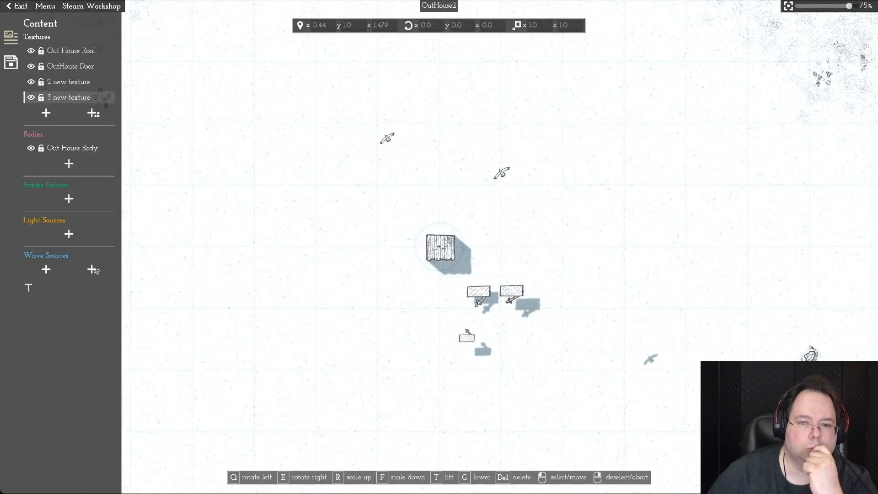
click(468, 337)
click(532, 43)
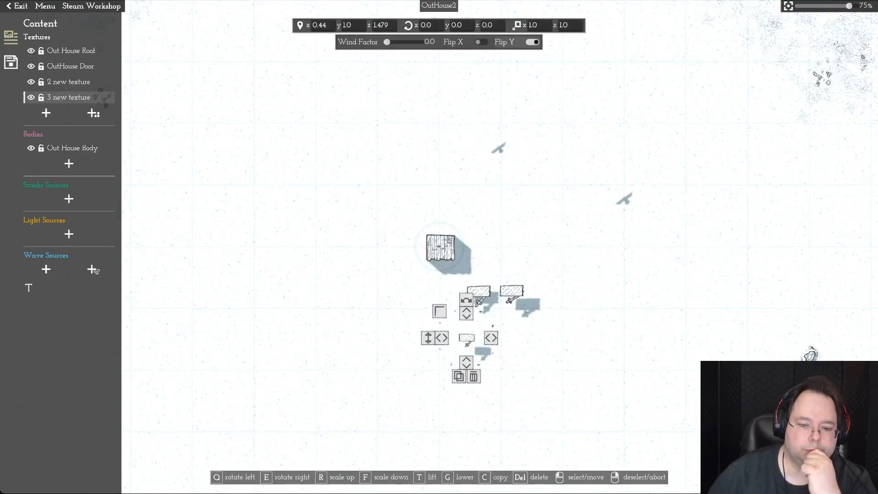
Step: Scale the flipped door texture to 1.656 over OutHouse Door for comparison, move it to x 2.658, z 0.558, and delete it
drag(467, 337, 483, 291)
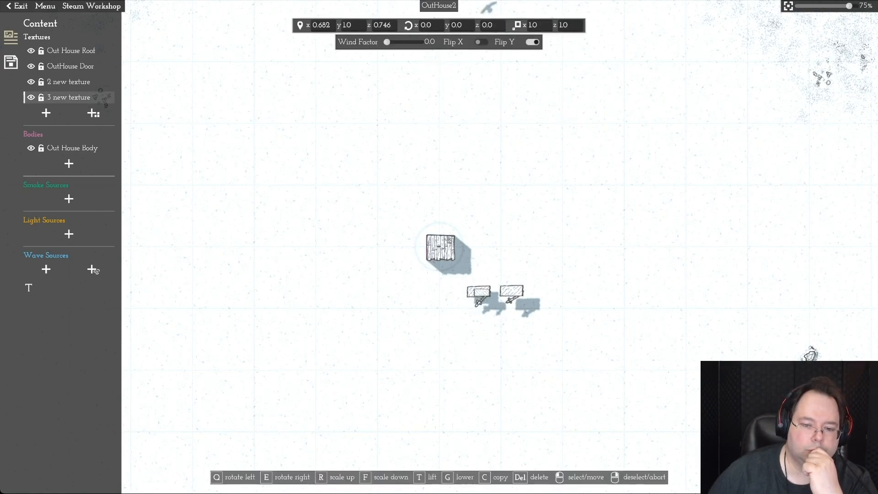
key(r)
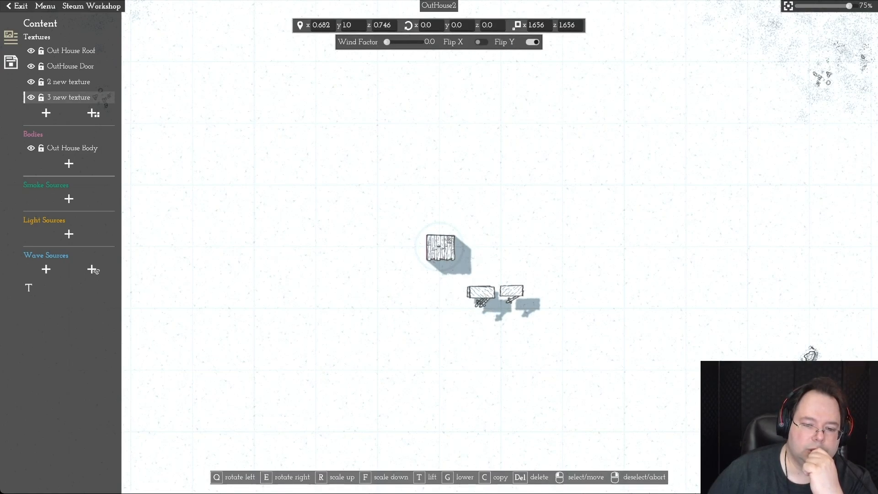
click(479, 302)
drag(479, 302, 479, 301)
key(c)
click(604, 283)
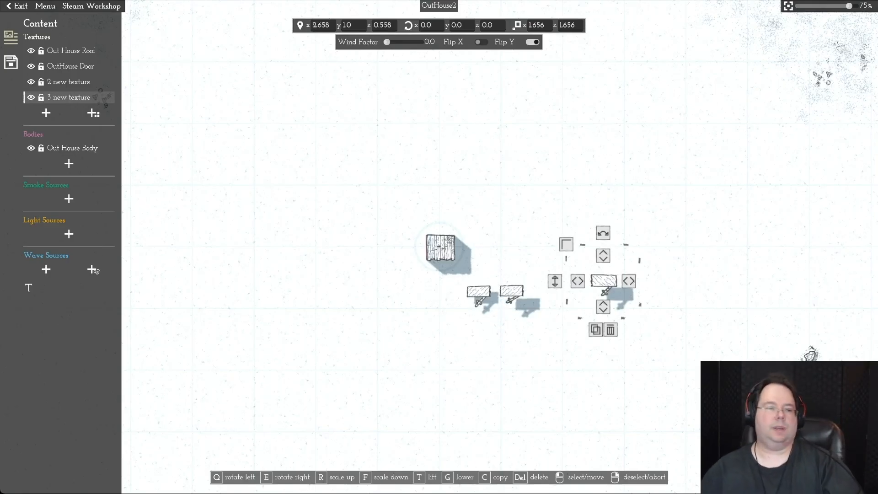
click(611, 329)
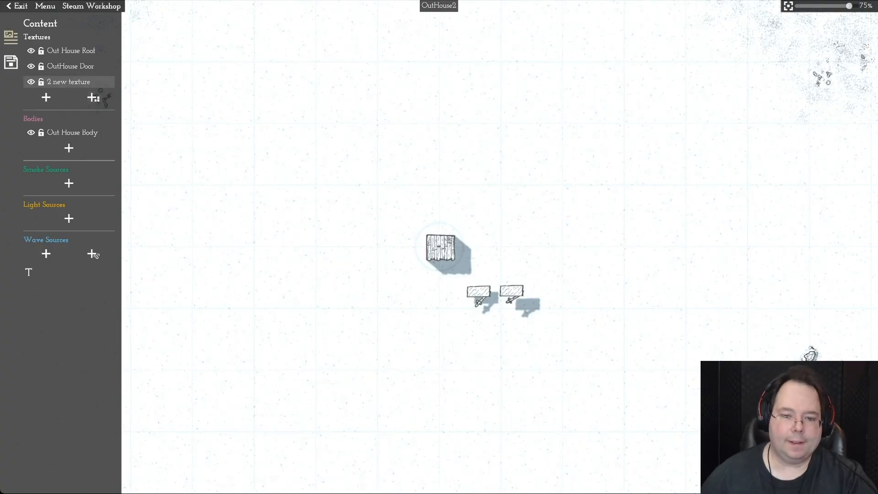
Step: Add the nearly closed original door texture at x 1.946, z 0.807 and flip it in Y
click(93, 97)
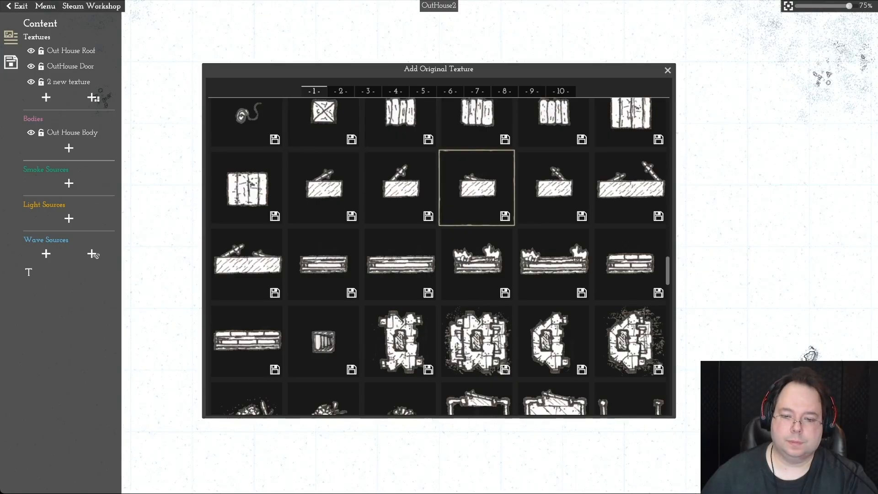
click(477, 187)
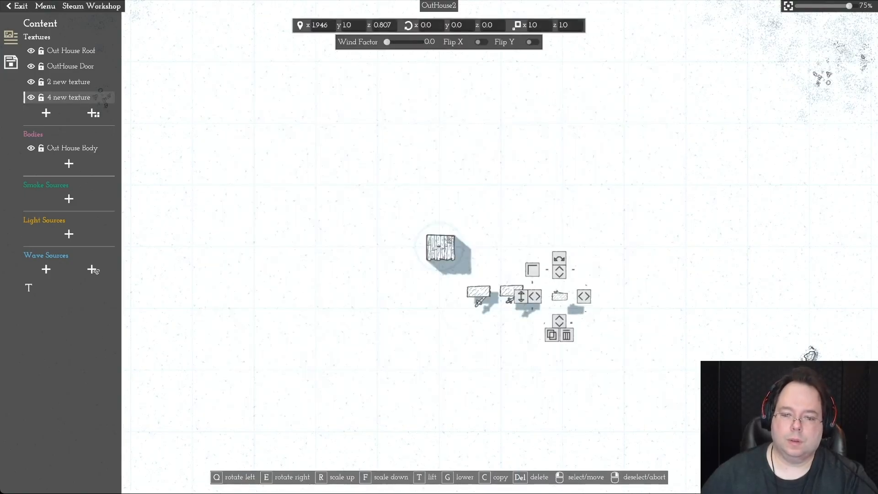
click(532, 42)
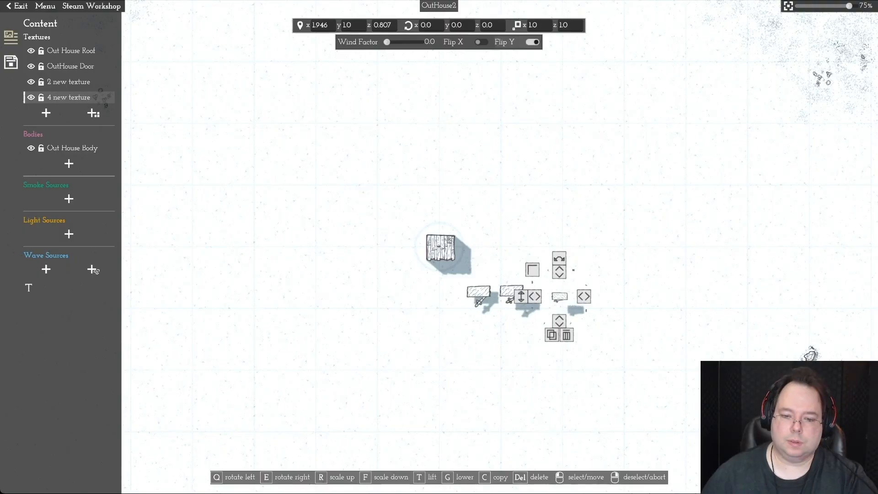
key(Escape)
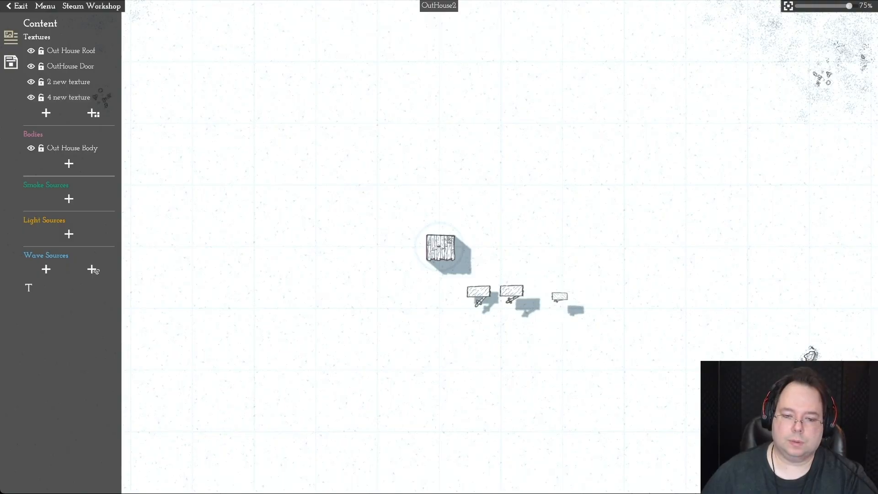
Step: Delete OutHouse Door and place the 1.5-scale replacement door at the outhouse roof's lower edge, at about x 0.063, z 0.151
click(478, 292)
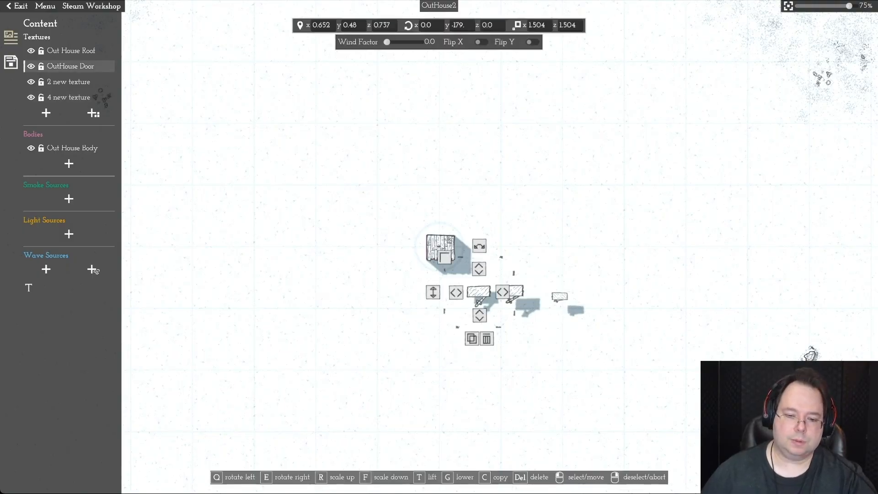
click(486, 338)
drag(508, 301, 440, 264)
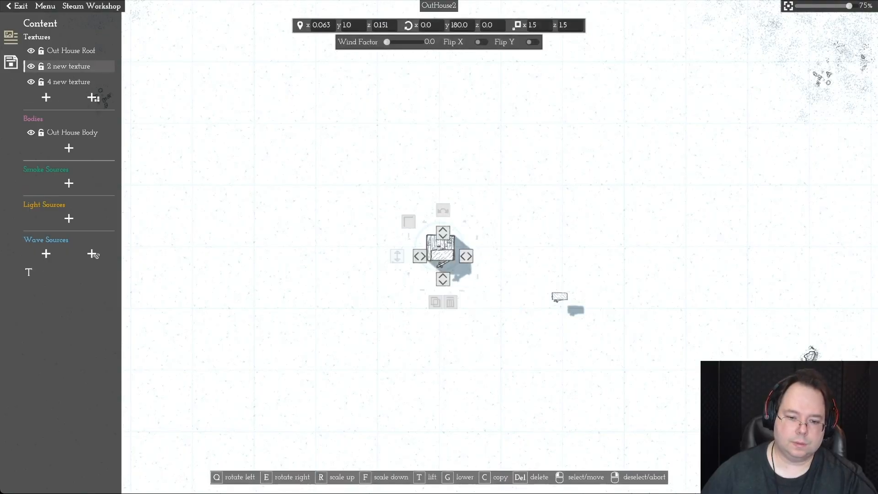
right_click(441, 265)
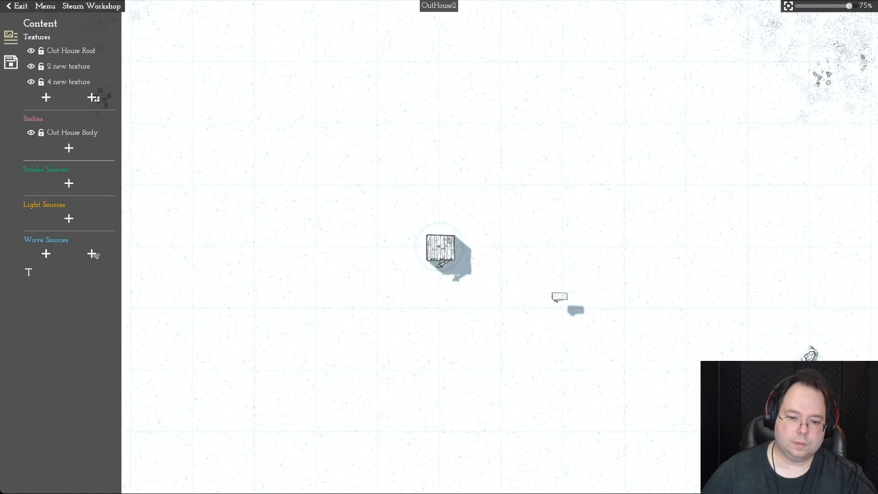
Step: Delete the spare door texture, 4 new texture, lying away from the outhouse
click(441, 264)
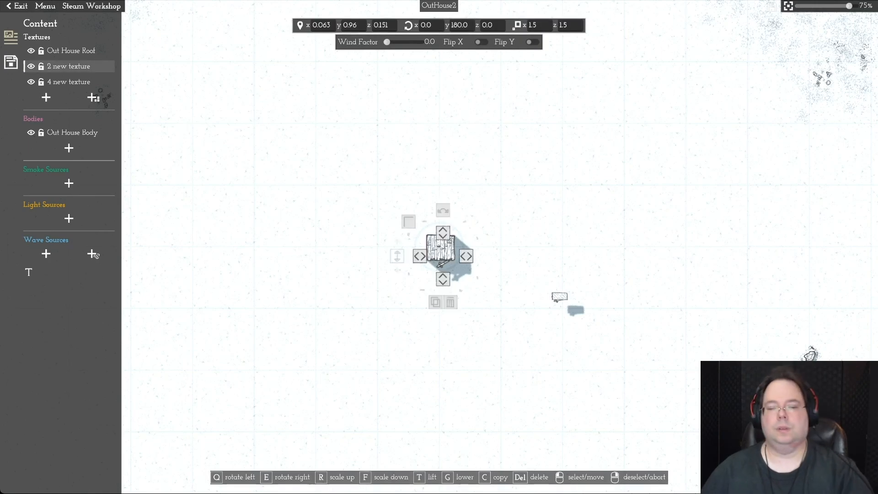
right_click(440, 264)
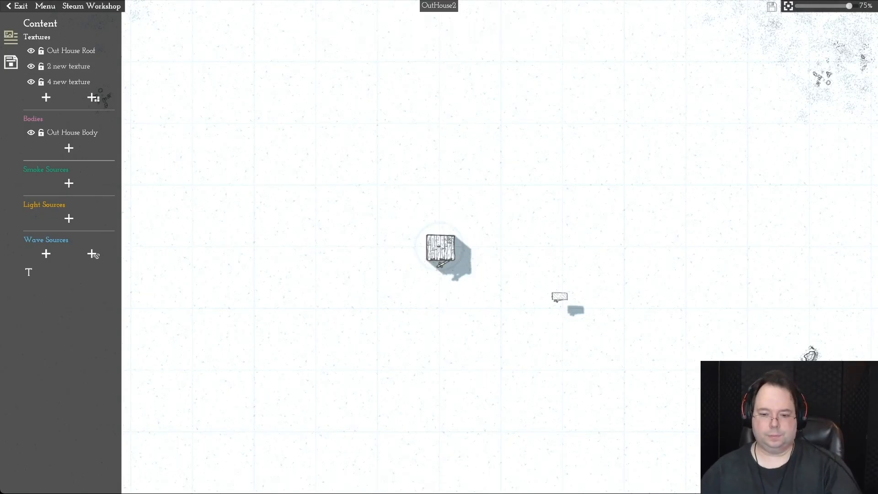
click(559, 296)
click(566, 335)
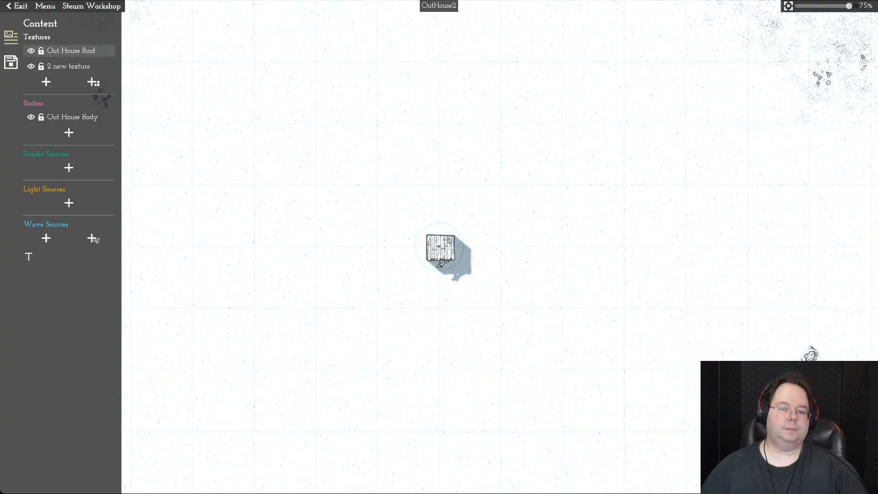
Step: Rename the texture 2 new texture as OutHouse Door
click(69, 67)
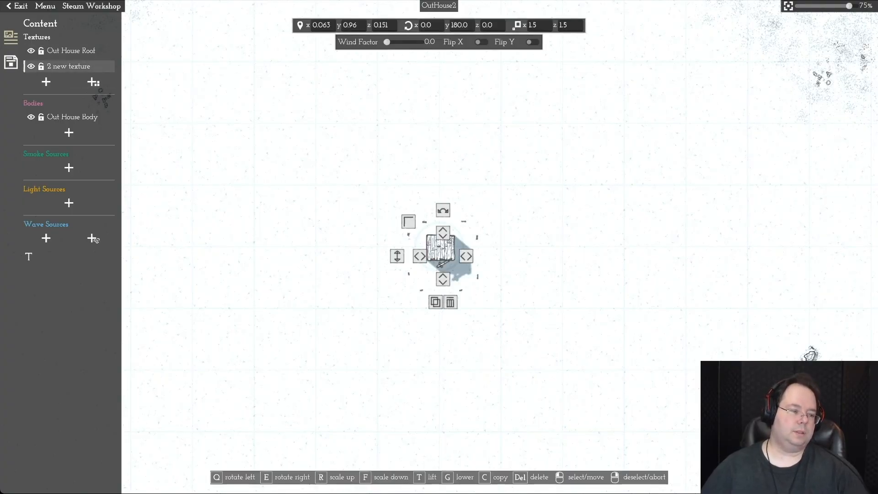
click(28, 256)
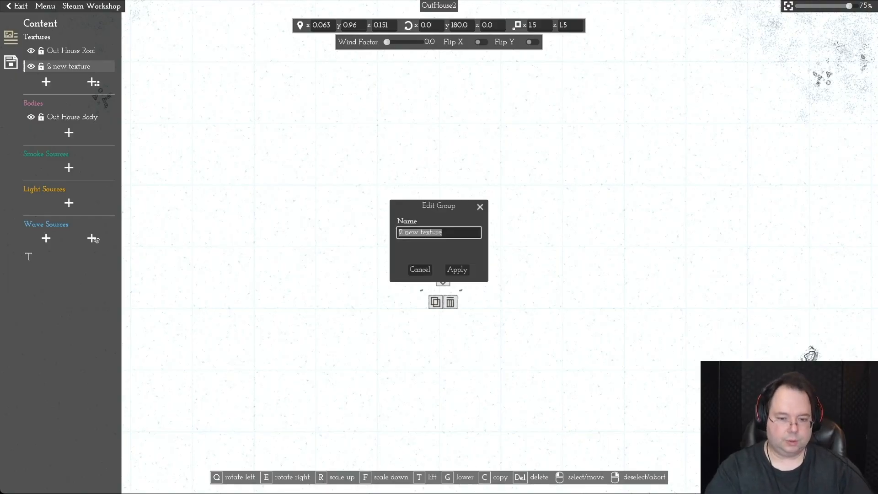
text(Out)
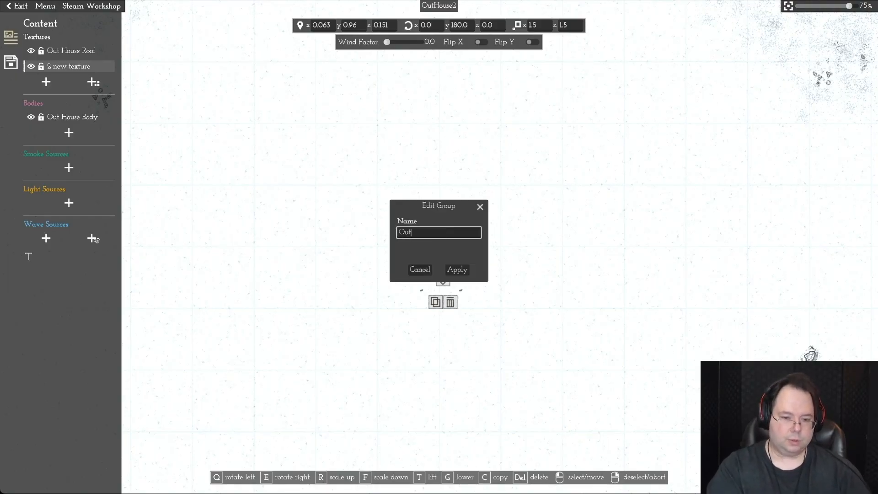
text(Hous)
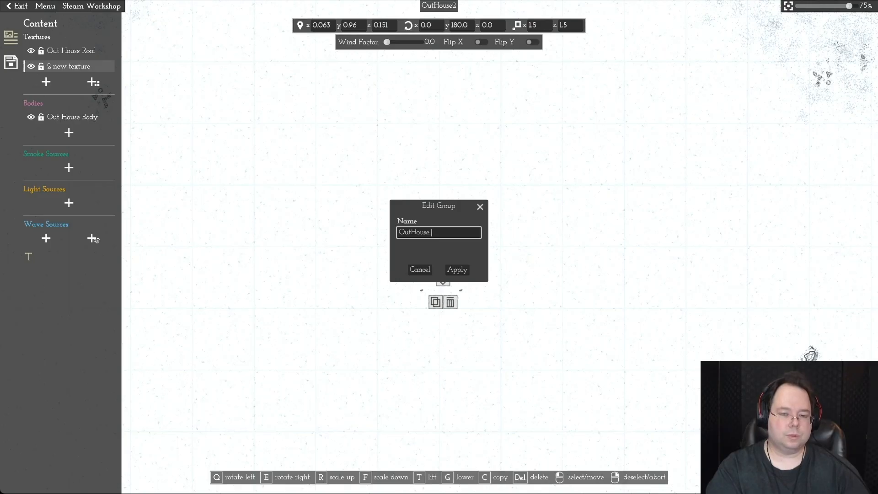
text(e Door)
key(Return)
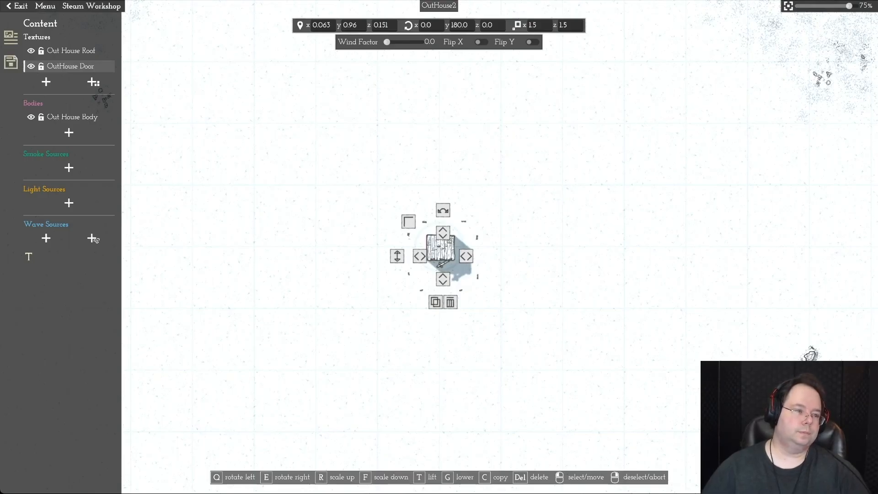
Step: Change the object's name in its details to Out House 2
click(11, 62)
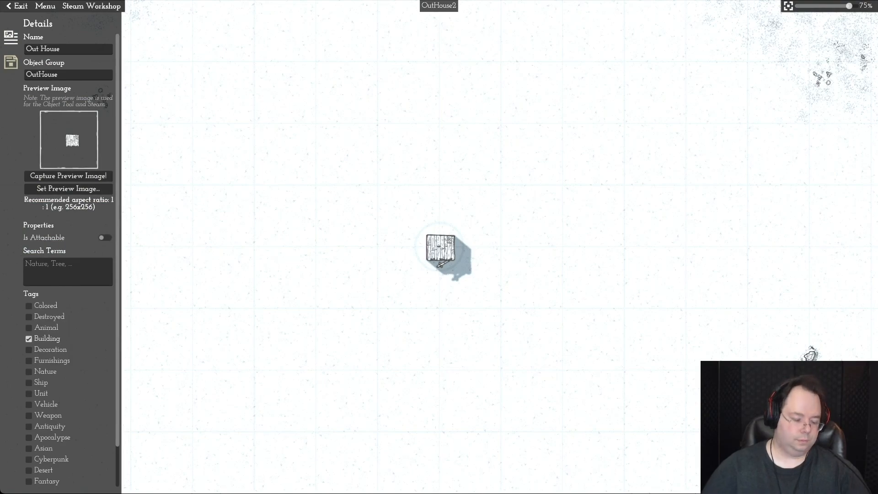
click(73, 49)
text(2)
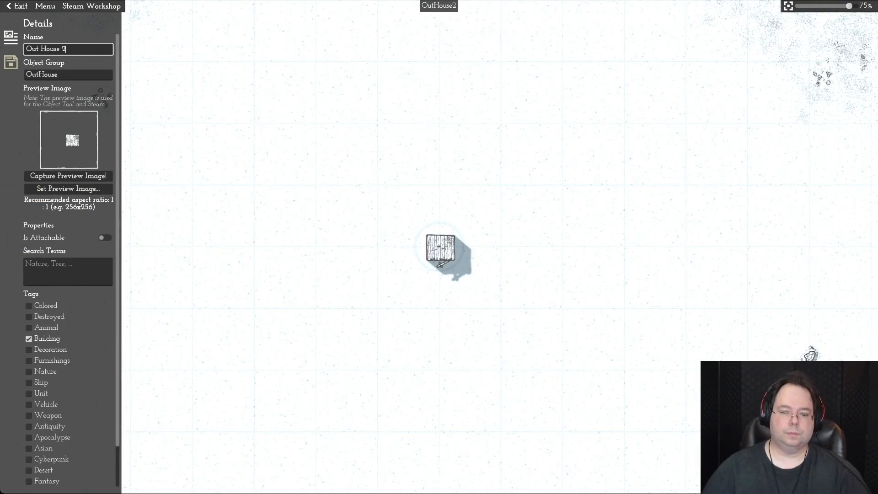
key(Return)
Step: Capture trial preview images of Out House 2 at 172% and 151% zoom
scroll(439, 287, up, 5)
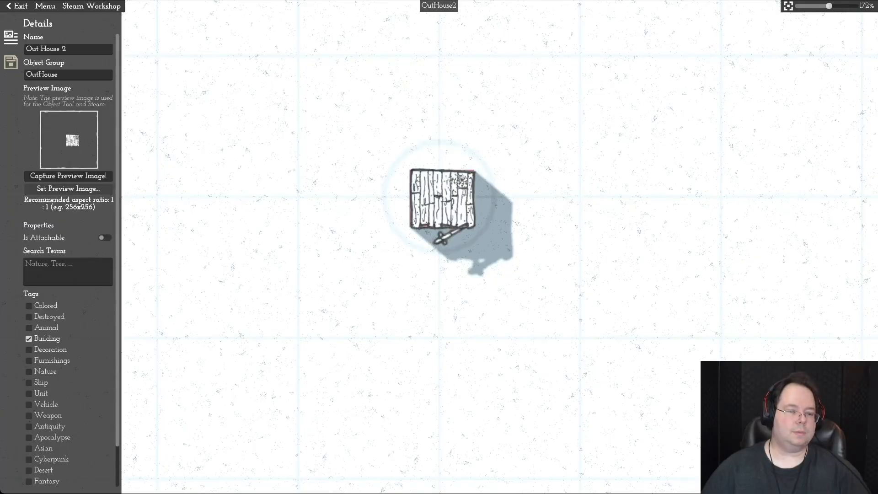
click(68, 175)
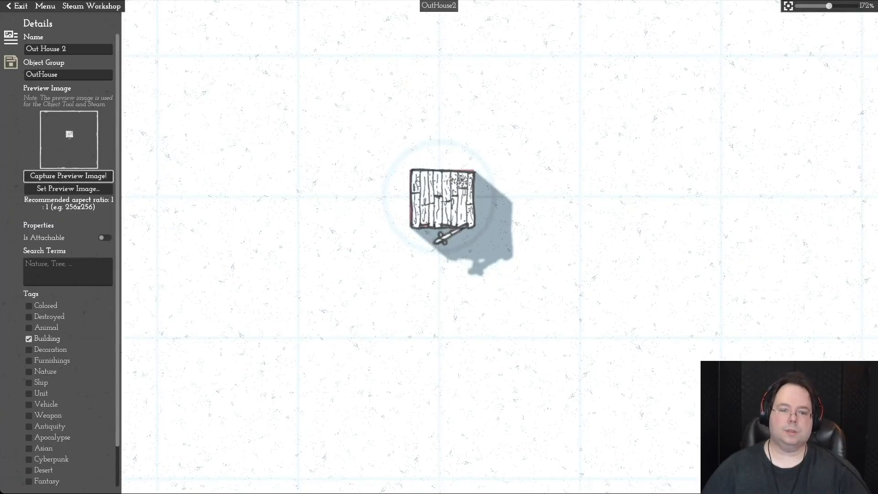
scroll(439, 242, up, 7)
key(w)
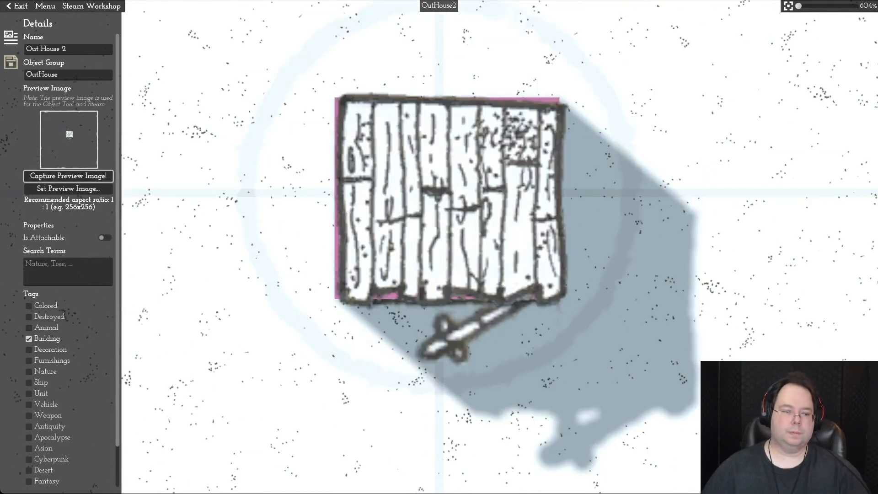
scroll(438, 247, down, 8)
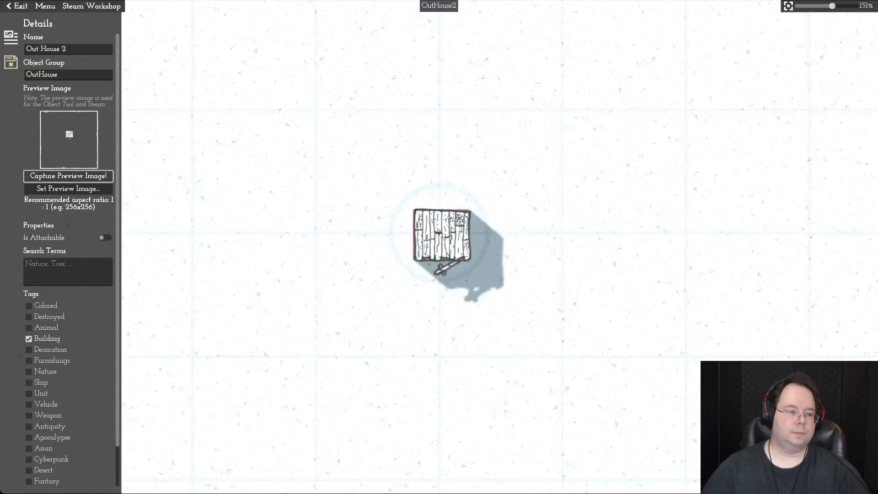
click(68, 176)
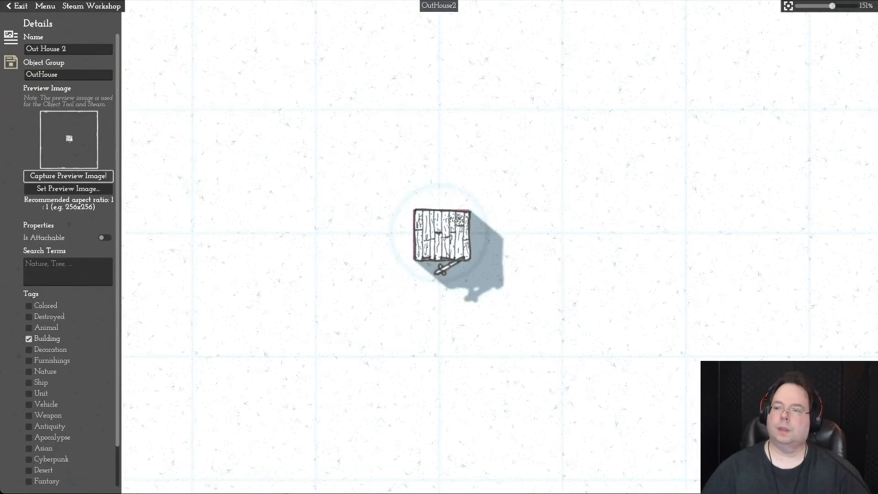
Step: Retake the preview image of Out House 2 closer up, at 302% zoom for the last capture, and return to the map
scroll(439, 247, up, 2)
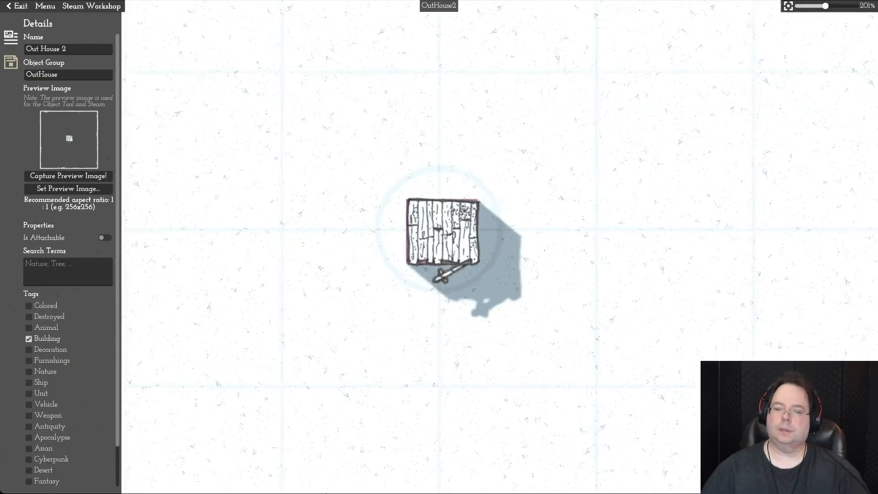
scroll(439, 247, up, 2)
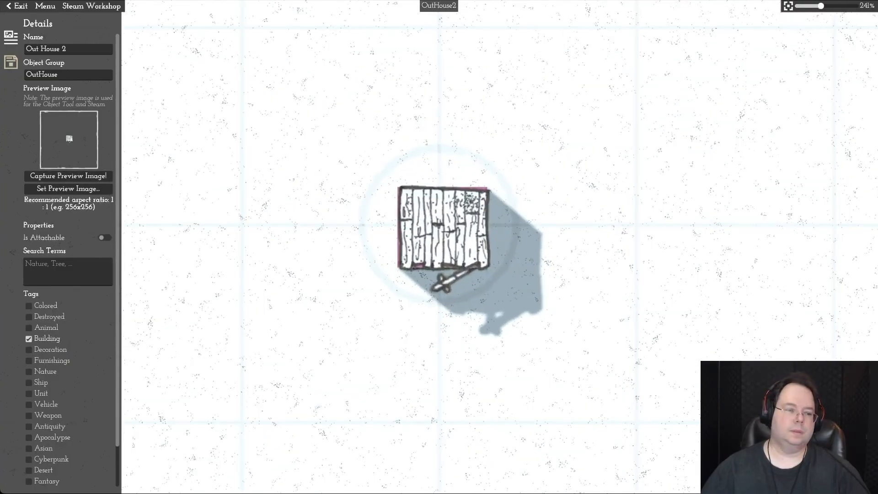
click(68, 176)
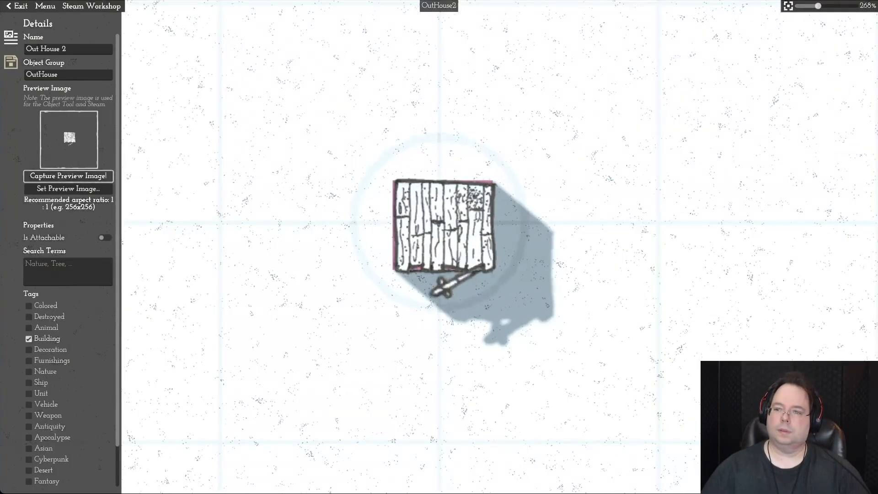
scroll(439, 247, up, 1)
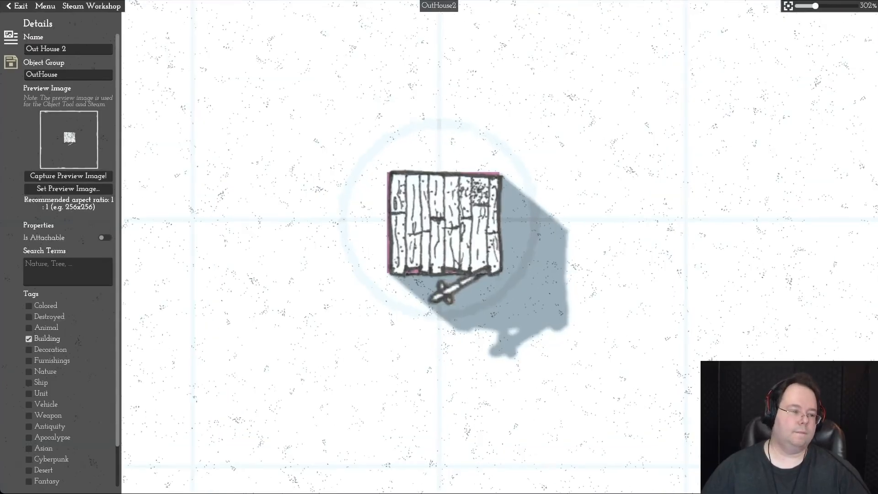
click(68, 175)
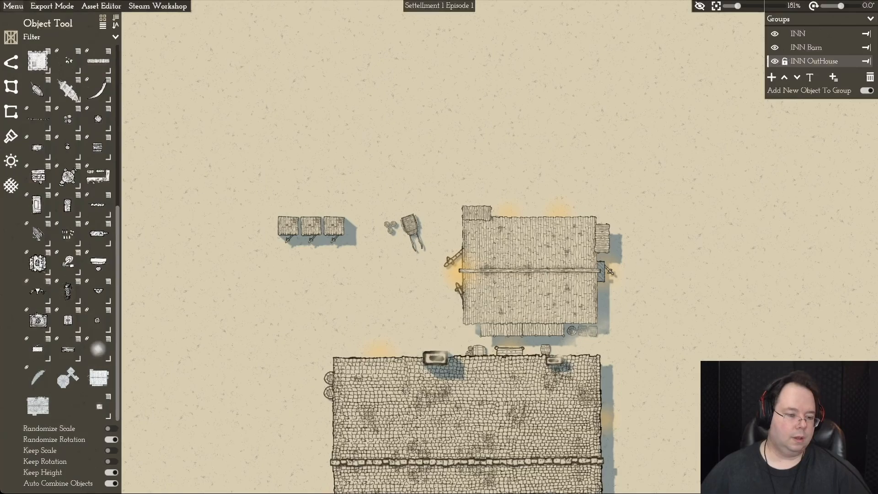
click(16, 6)
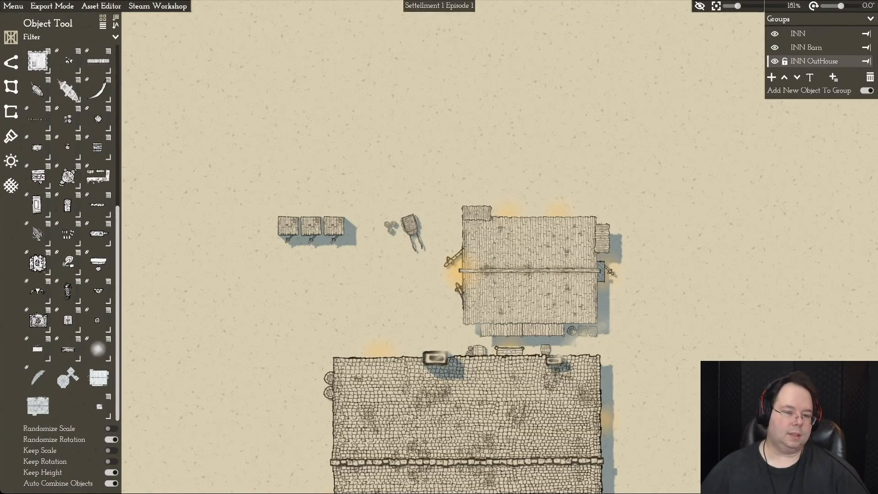
Step: Place eight test outhouses from the OutHouse object group with random rotation, west and southwest of the existing row of three
click(108, 397)
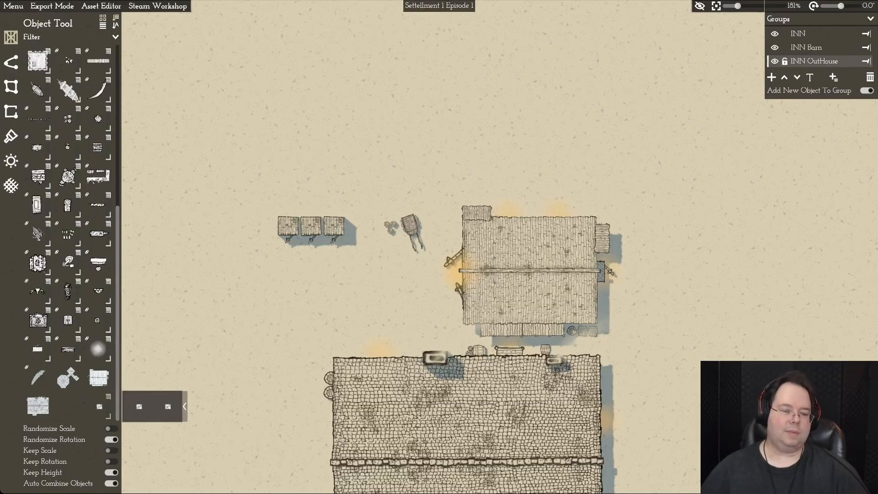
click(139, 406)
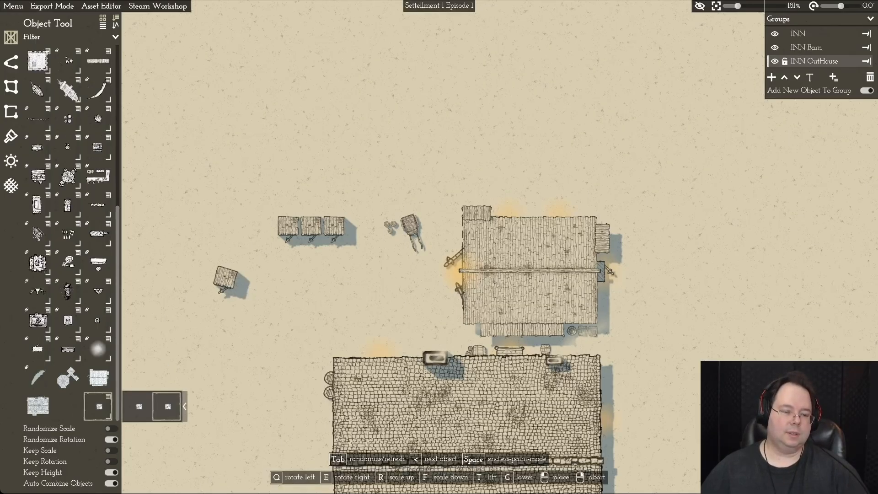
click(219, 278)
click(257, 288)
click(298, 293)
click(259, 333)
click(215, 327)
click(174, 318)
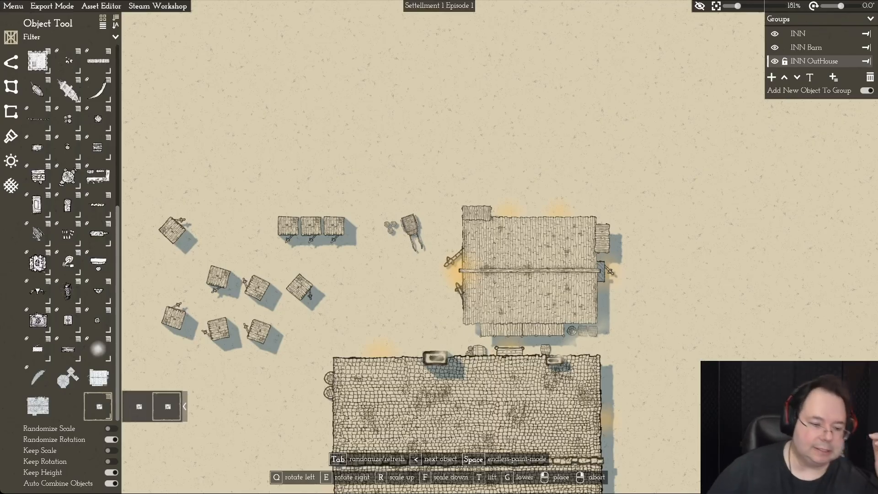
click(174, 229)
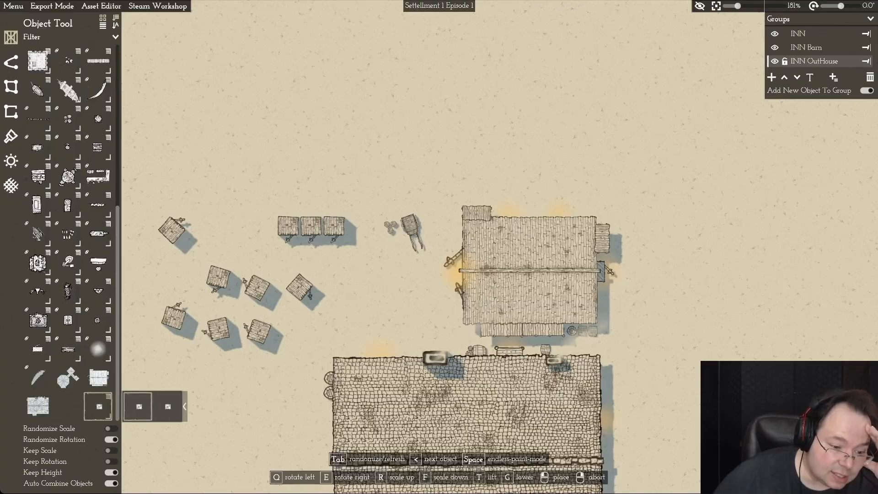
click(201, 203)
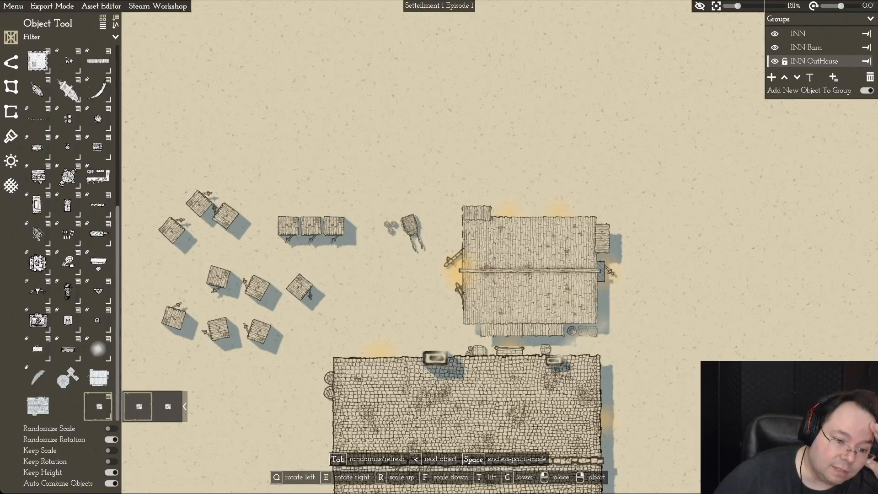
right_click(226, 216)
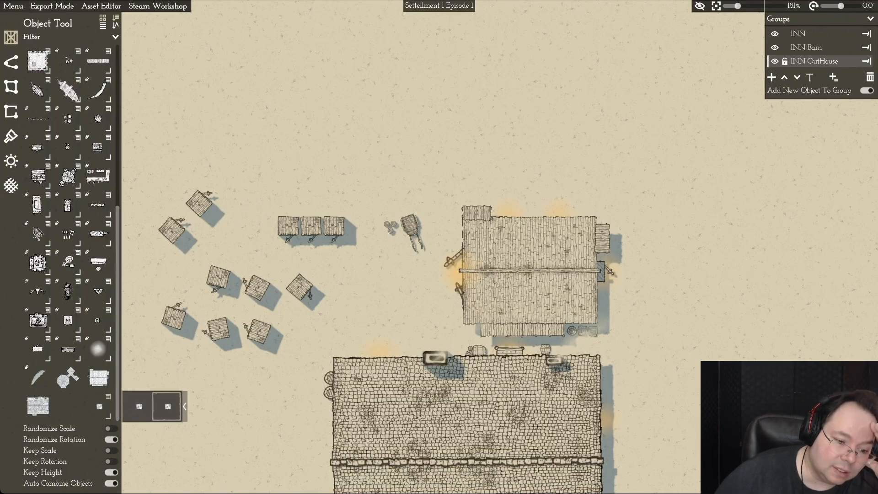
Step: Preview both OutHouse variants on the map to compare their doors, without placing either
click(168, 407)
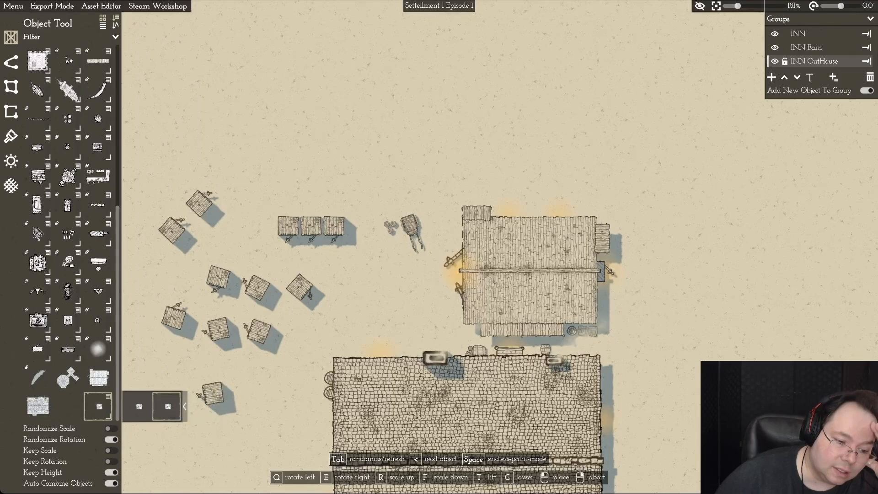
click(139, 407)
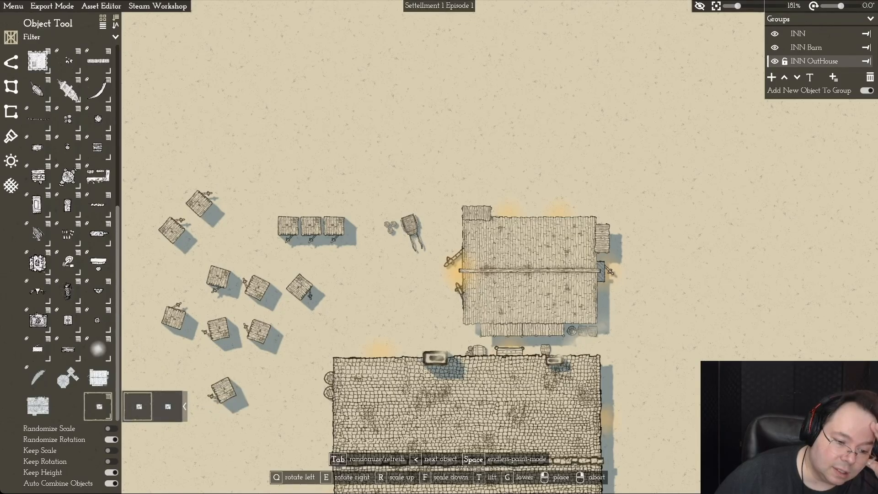
click(168, 406)
right_click(239, 394)
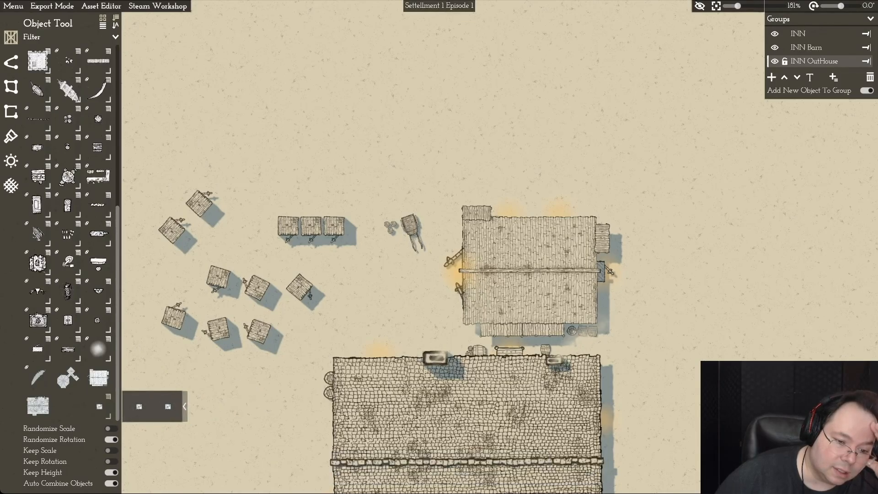
Step: Delete all eight randomly rotated test outhouses, keeping the row of three
click(219, 328)
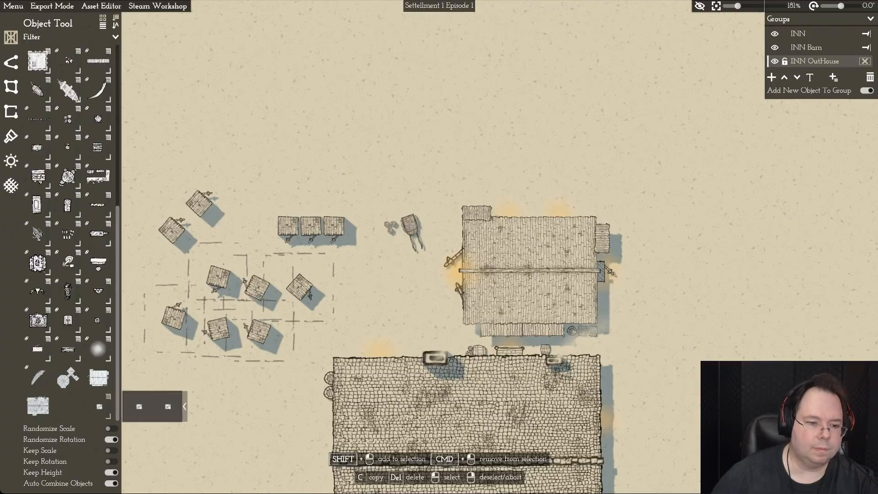
click(260, 331)
click(269, 375)
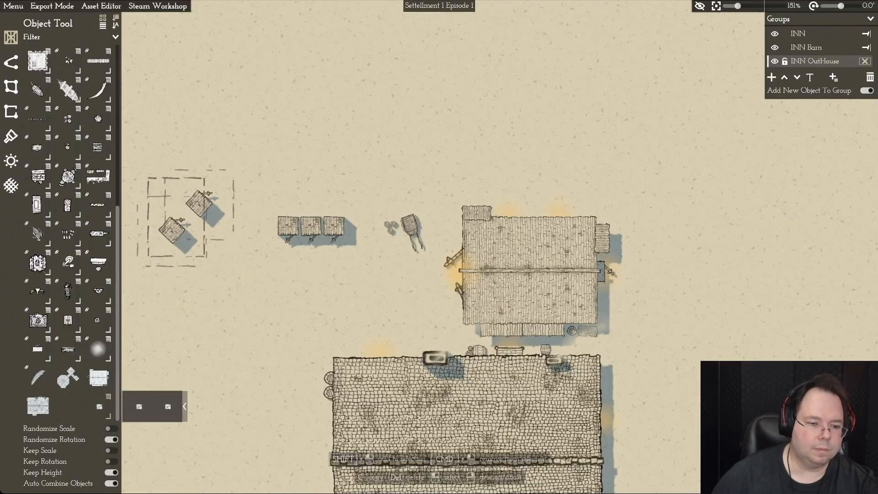
click(173, 231)
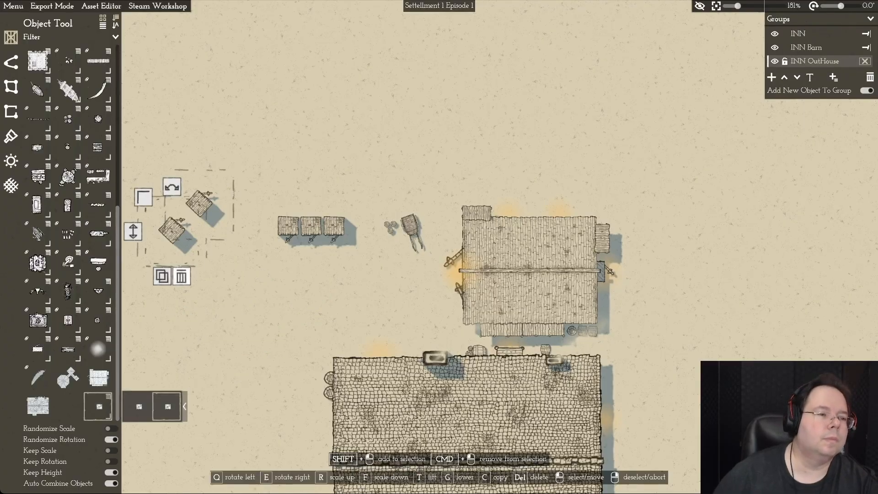
click(182, 276)
Step: Reopen OutHouse2 in the Object Editor
click(101, 5)
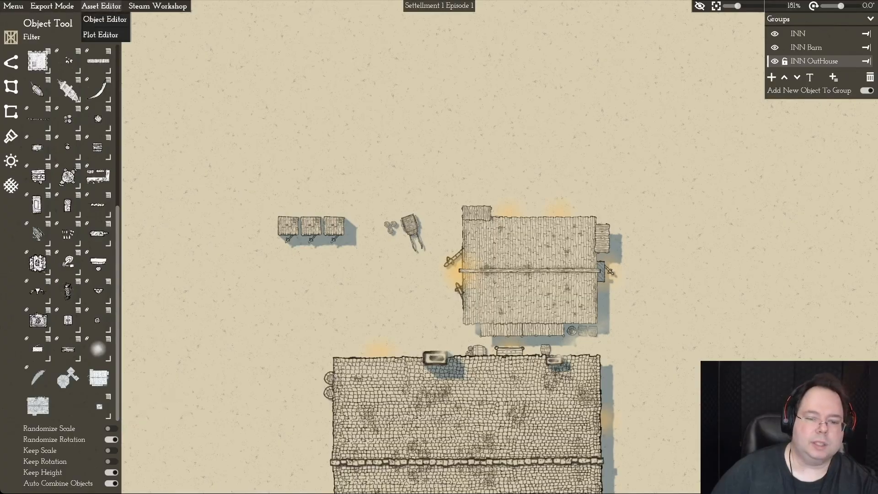
click(101, 18)
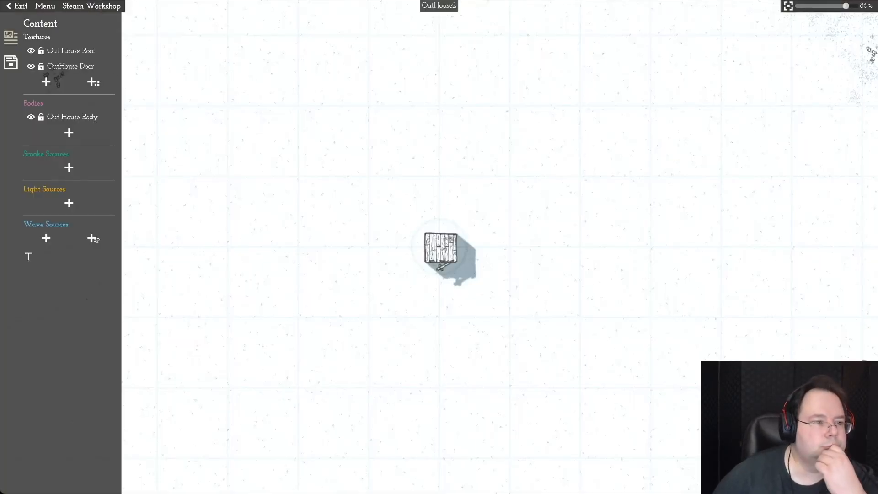
Step: Examine the OutHouse2 asset up close and review its name, object group, preview image and tags
scroll(439, 247, up, 3)
scroll(439, 247, down, 3)
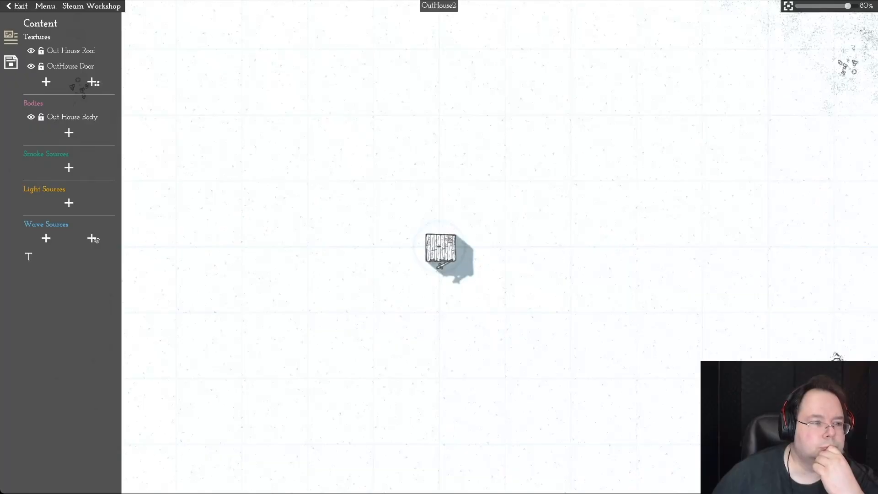
scroll(439, 247, up, 4)
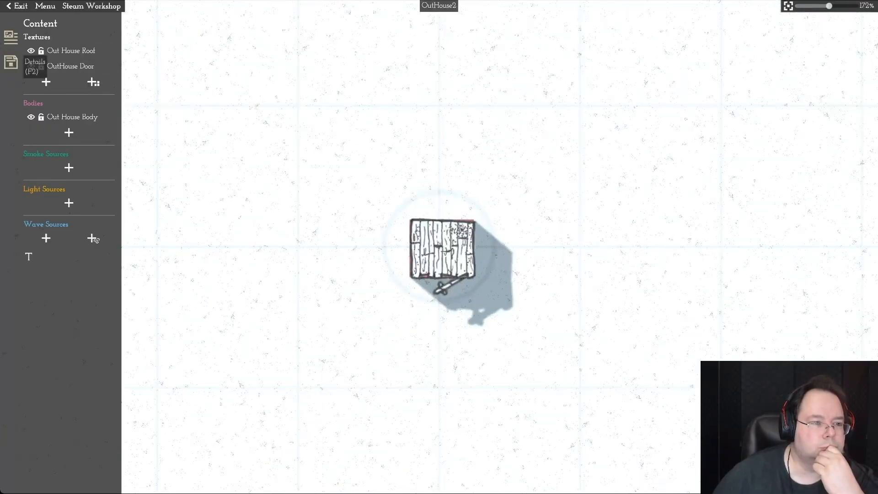
click(11, 62)
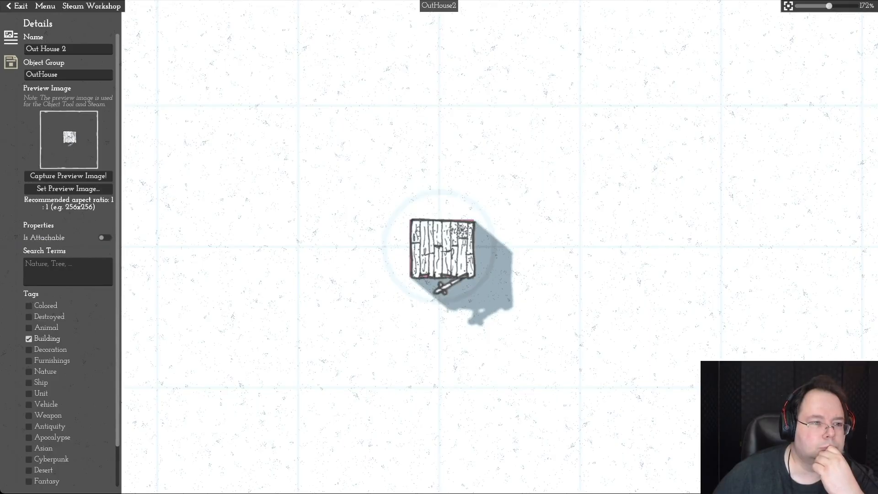
Step: Open the OutHouse.momast asset in the Object Editor to view its door position
click(45, 6)
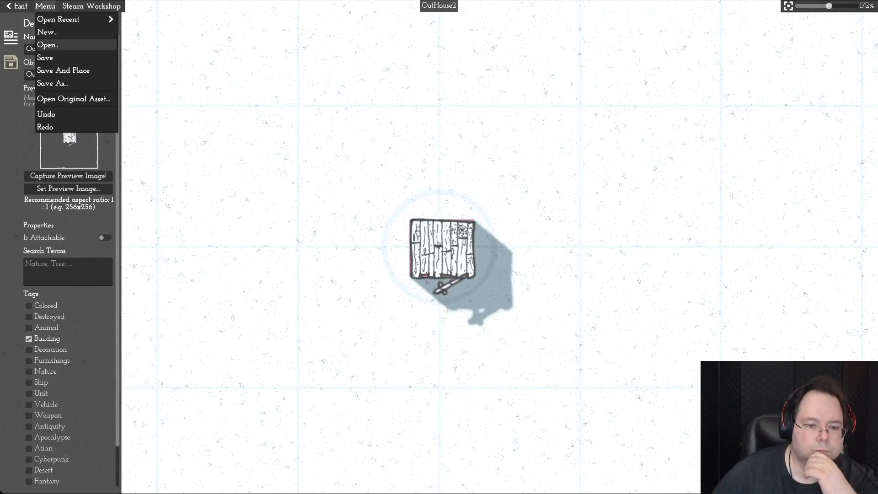
click(48, 45)
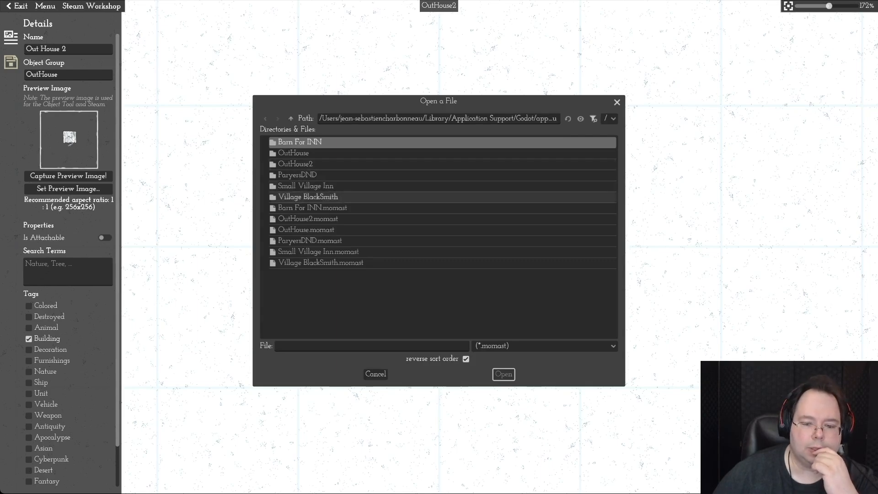
click(366, 230)
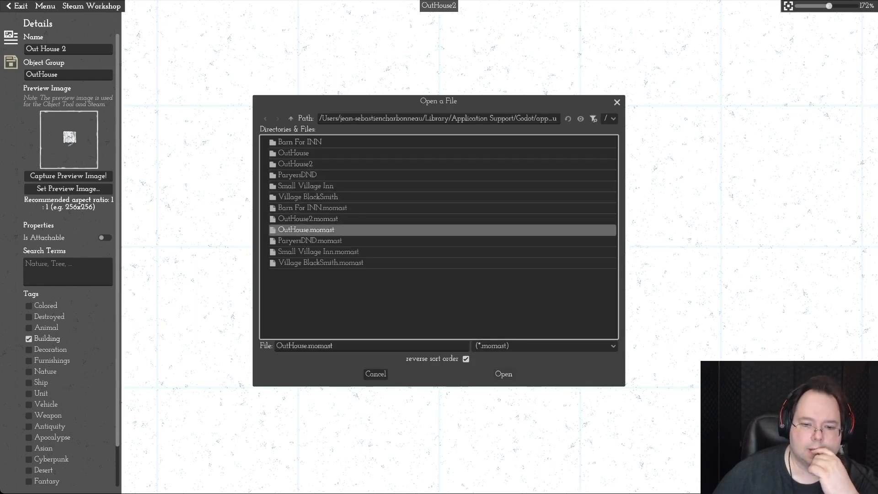
click(504, 374)
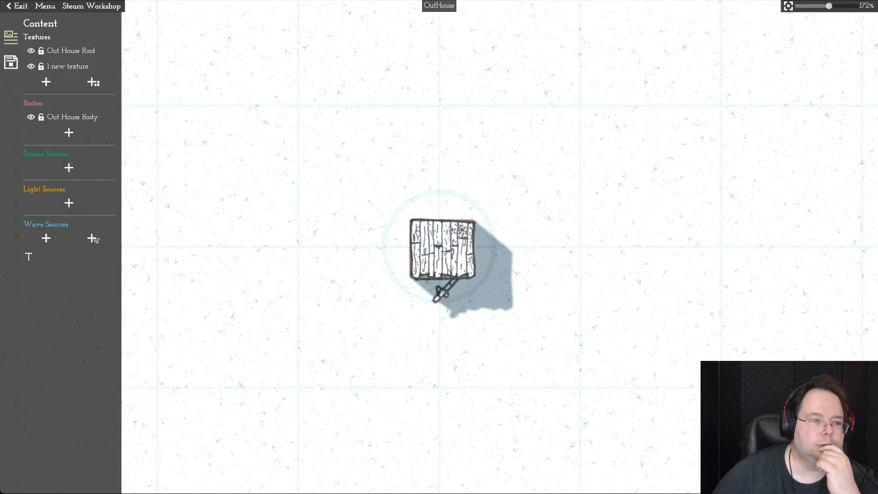
click(45, 5)
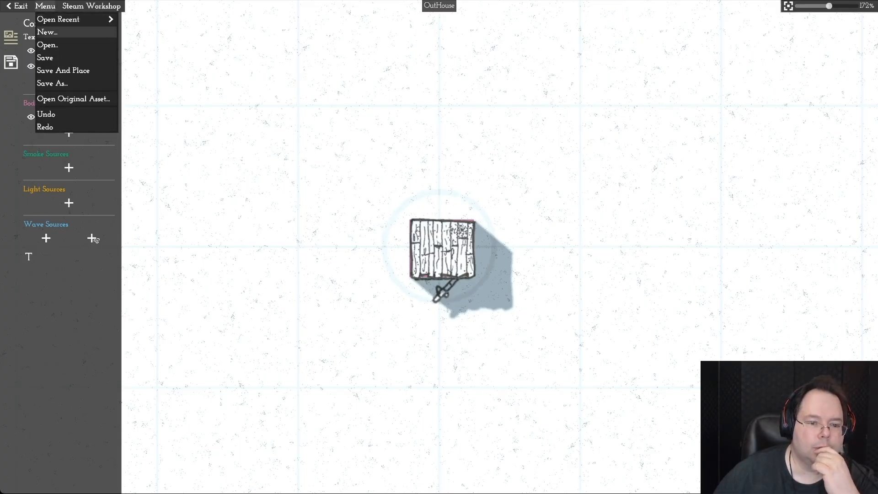
click(47, 45)
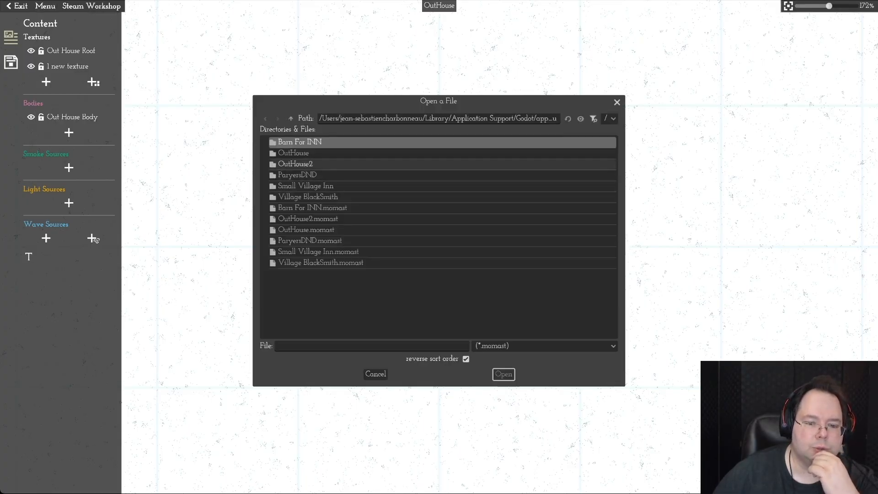
click(295, 164)
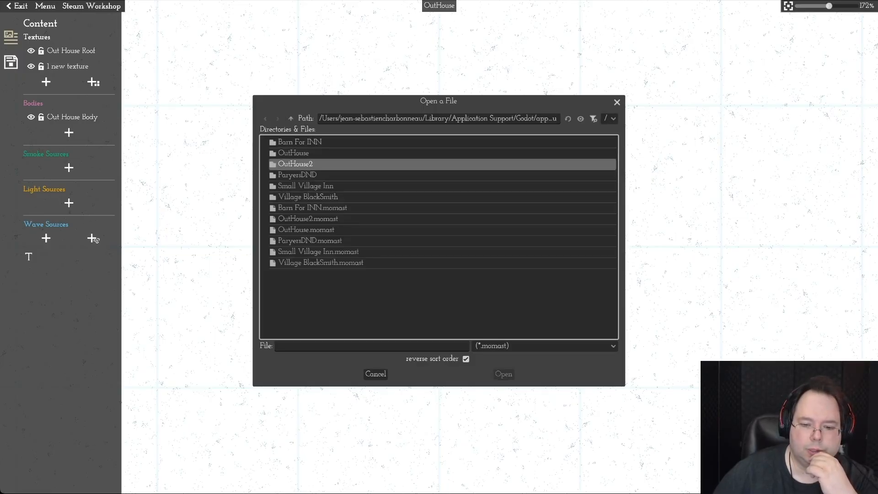
key(Tab)
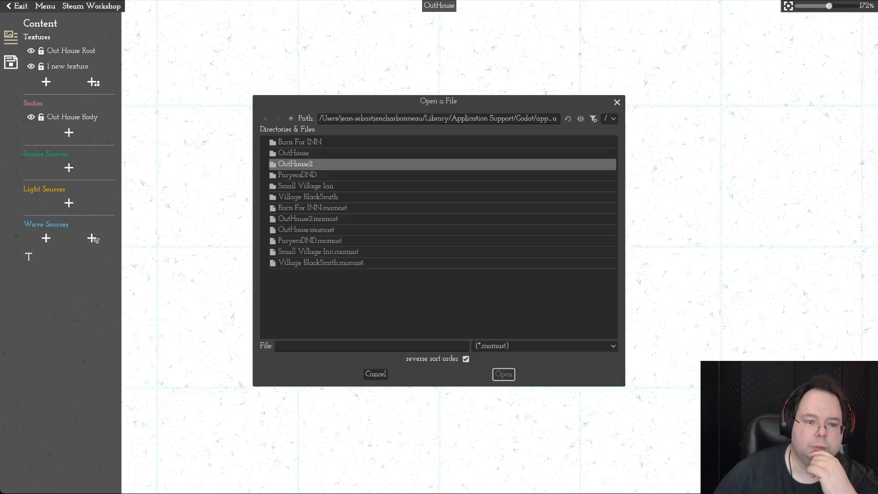
key(shift+Tab)
key(Up)
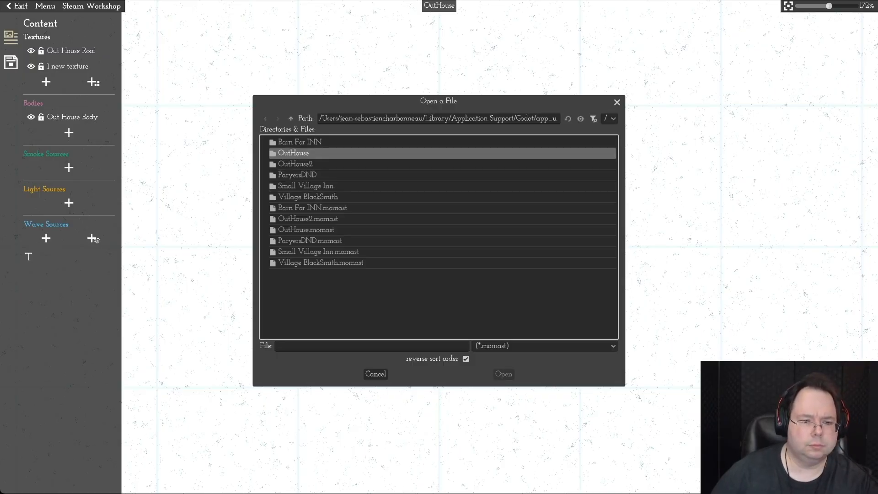
key(Return)
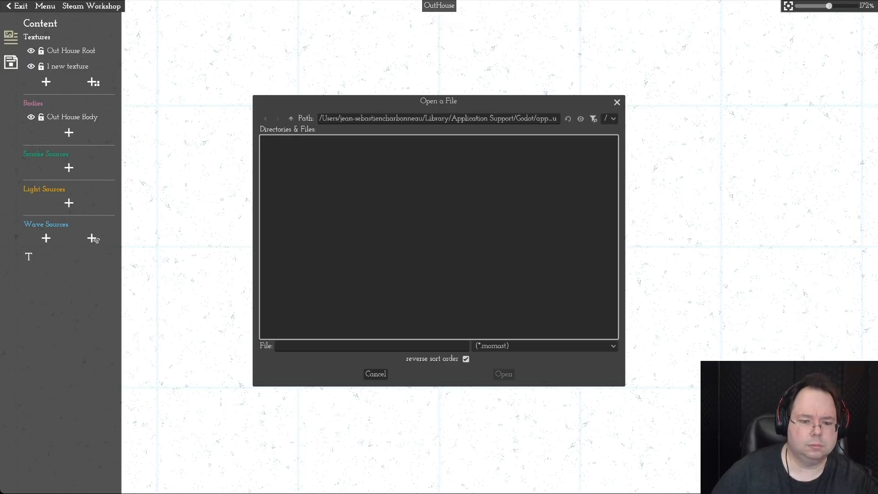
key(Escape)
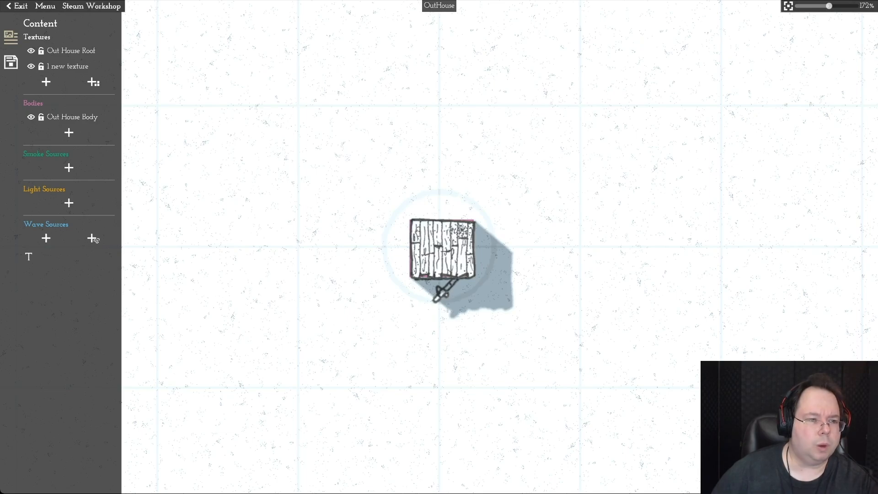
click(45, 7)
click(48, 44)
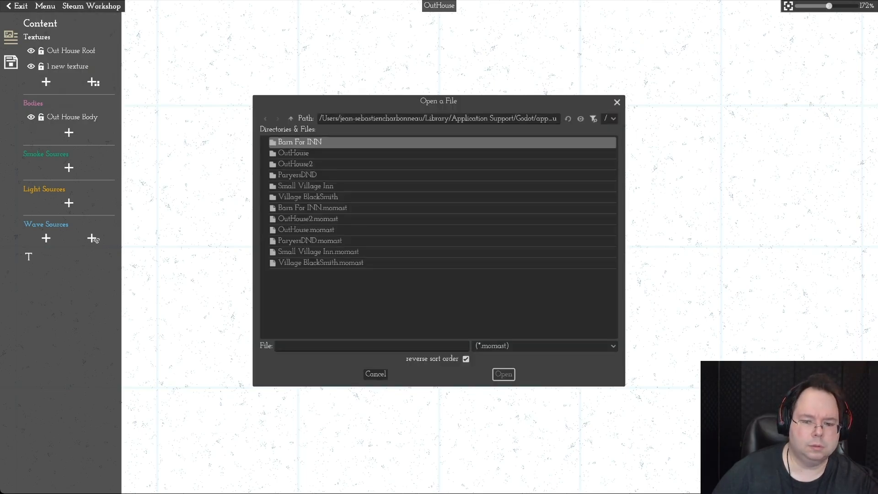
key(Down)
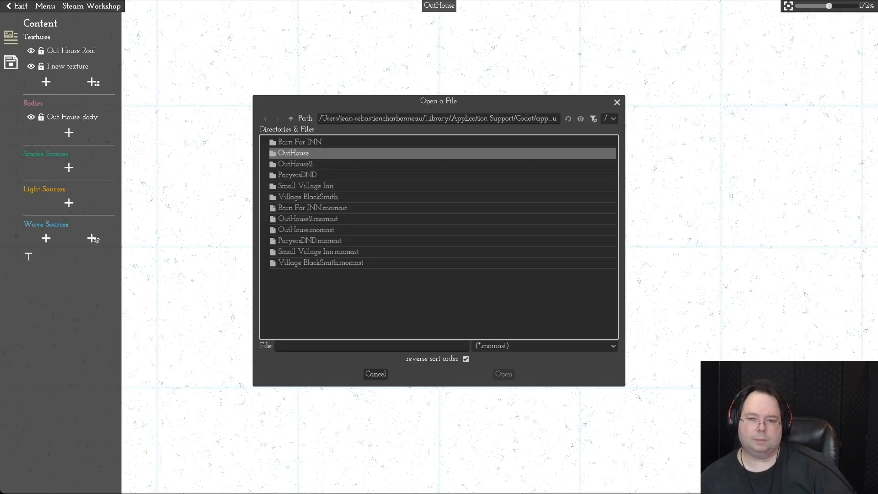
click(504, 374)
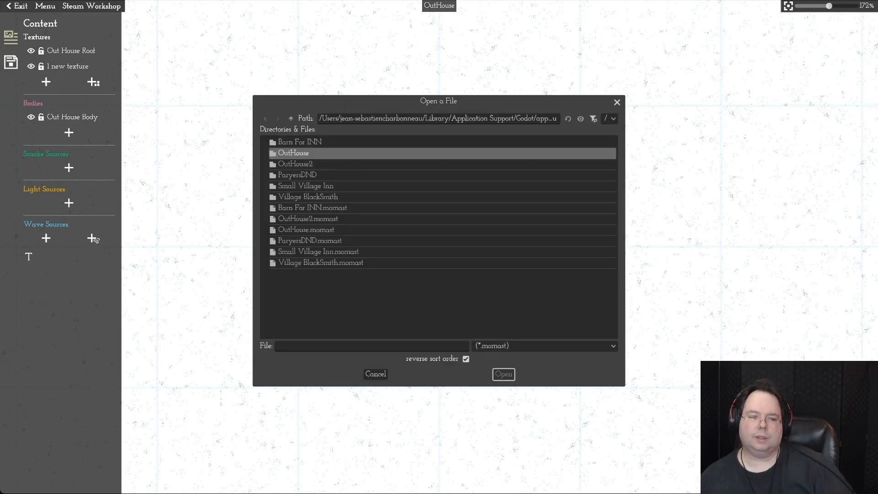
click(617, 102)
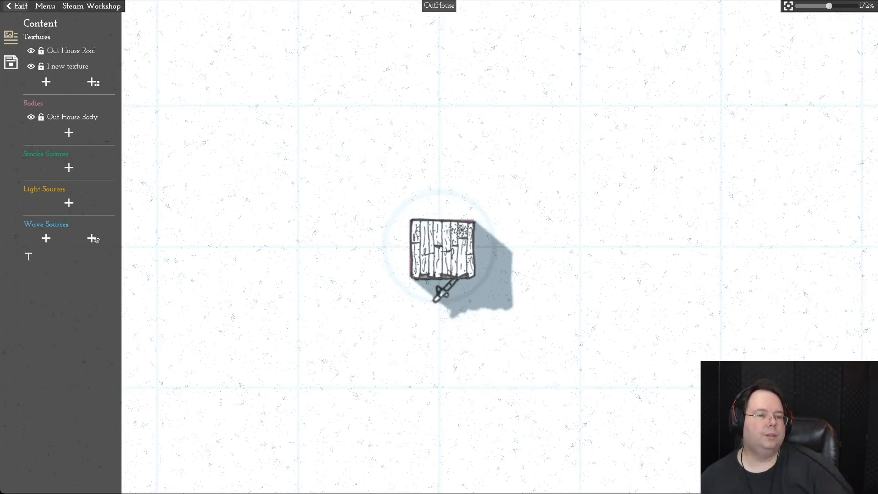
Step: Leave the Object Editor and save the Settellment 1 Episode 1 map
click(18, 6)
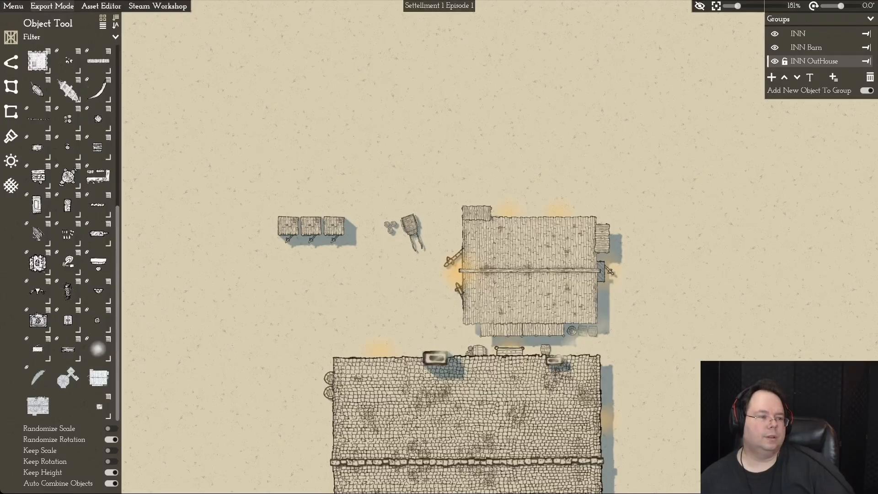
click(13, 5)
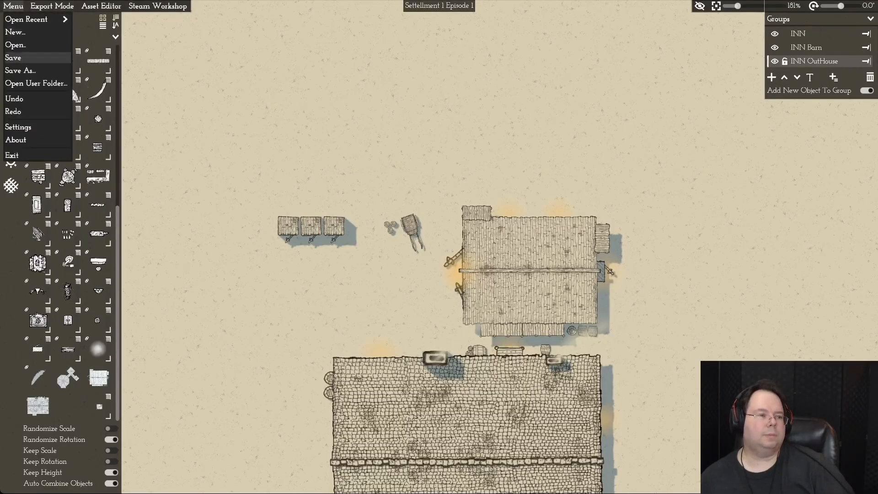
click(14, 57)
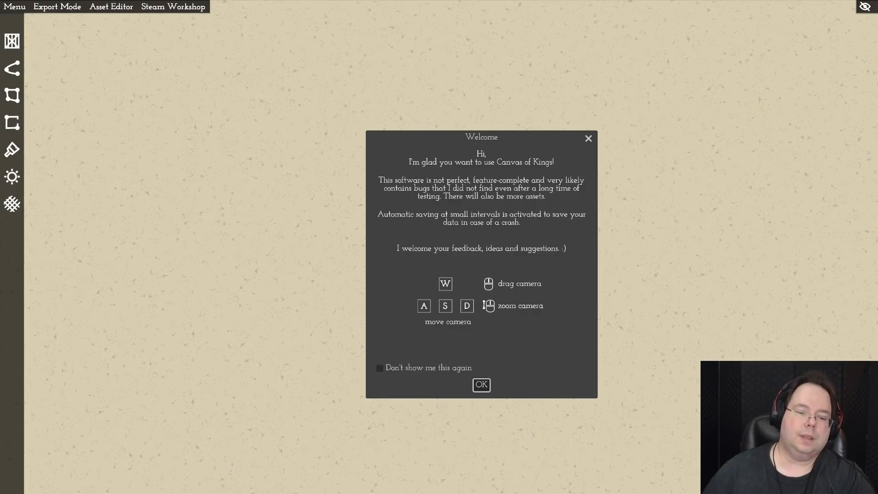
Step: Dismiss the welcome message and open the Settellment 1 Episode 1.mommap file
click(481, 385)
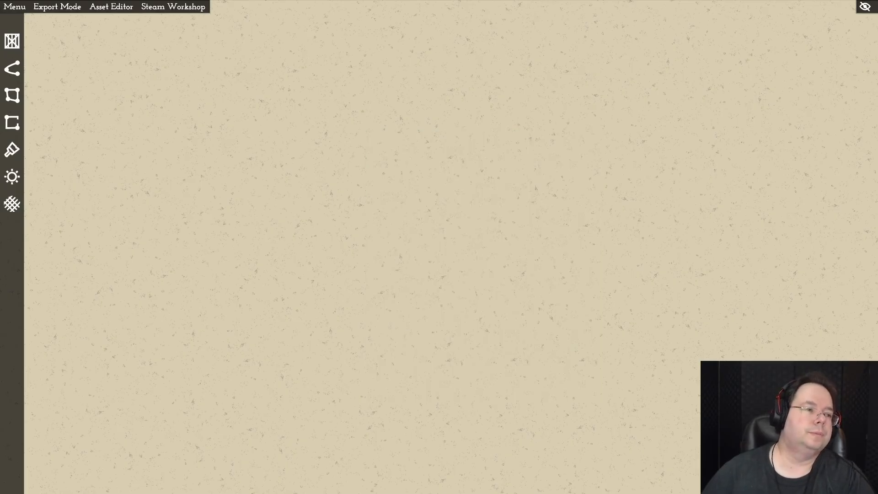
click(14, 6)
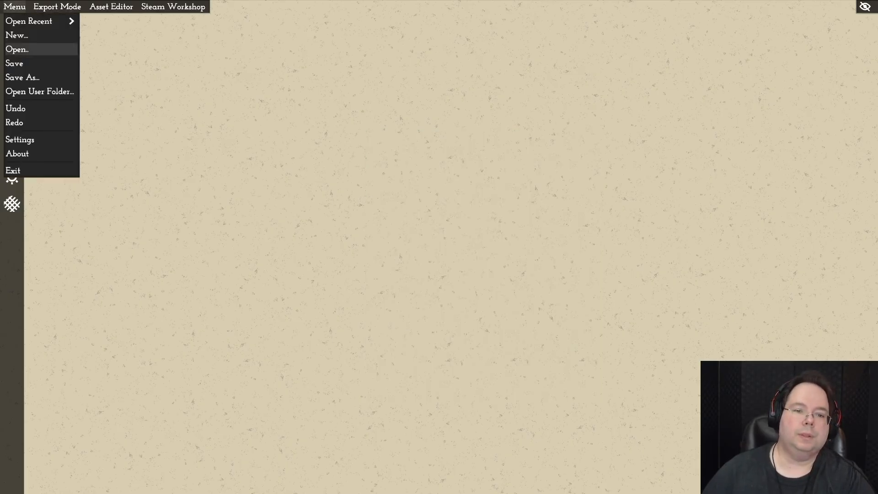
click(16, 48)
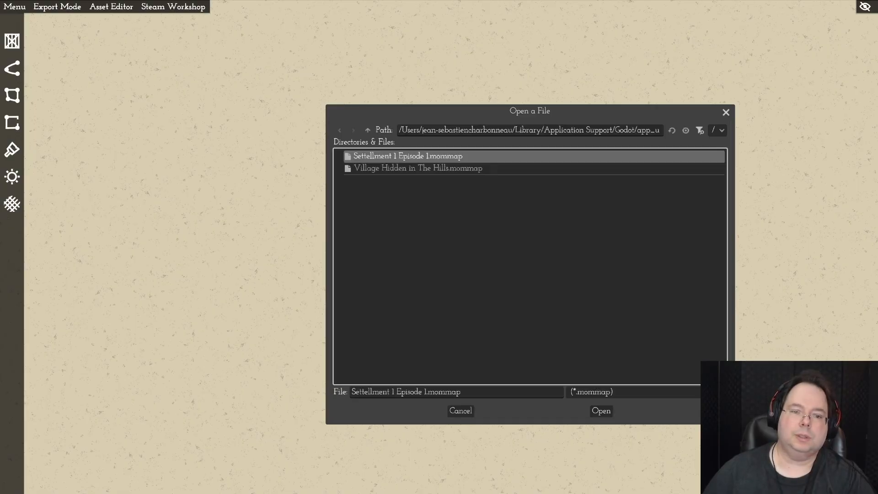
click(601, 411)
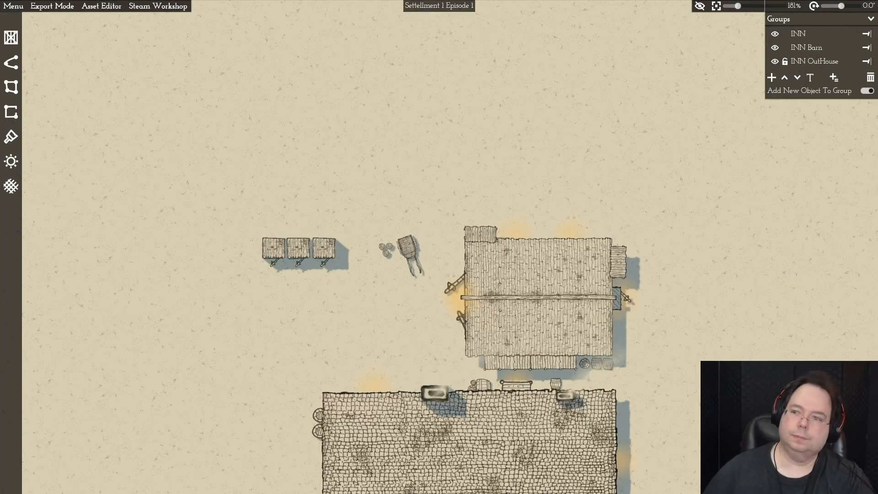
scroll(437, 14, down, 1)
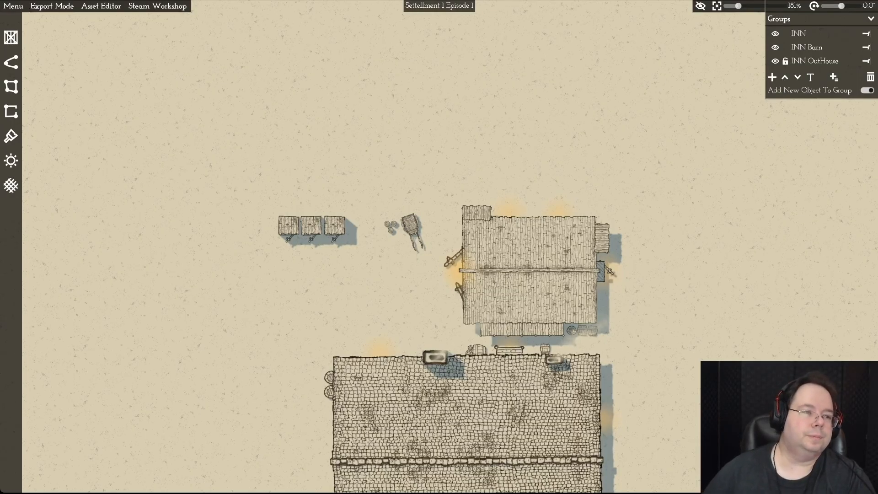
Step: Open the OutHouse2.momast asset in the Object Editor
click(101, 6)
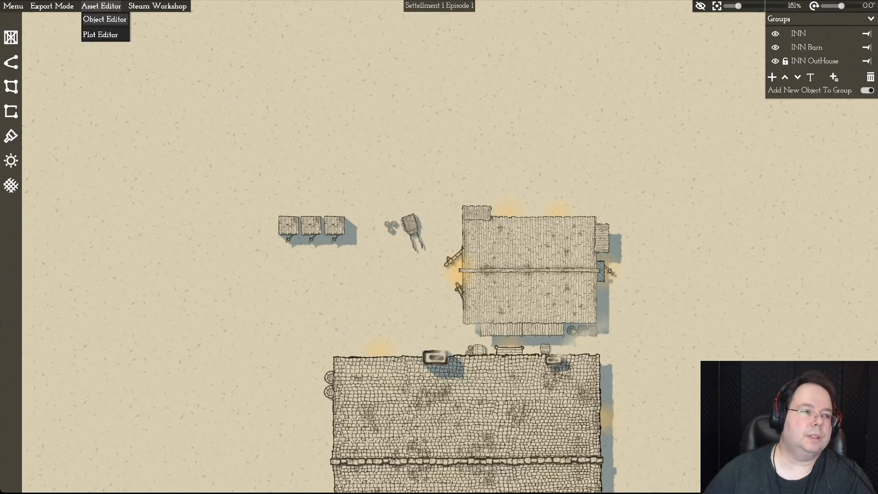
click(104, 19)
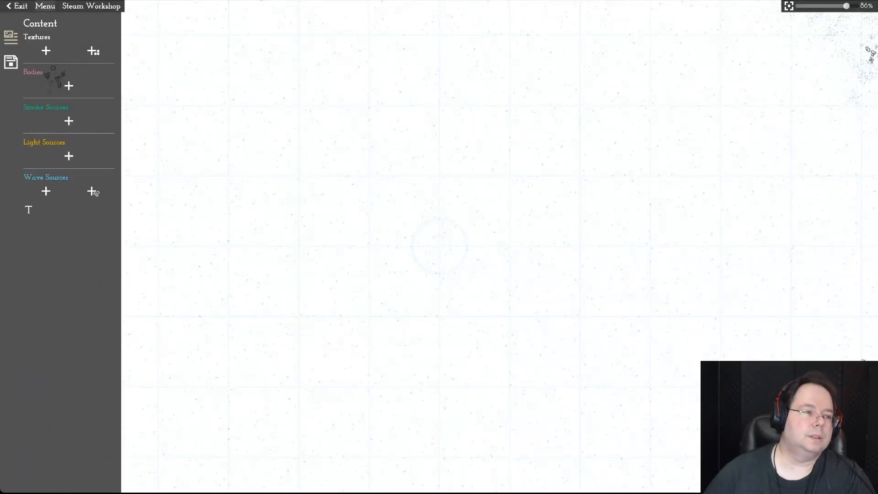
click(45, 6)
click(46, 44)
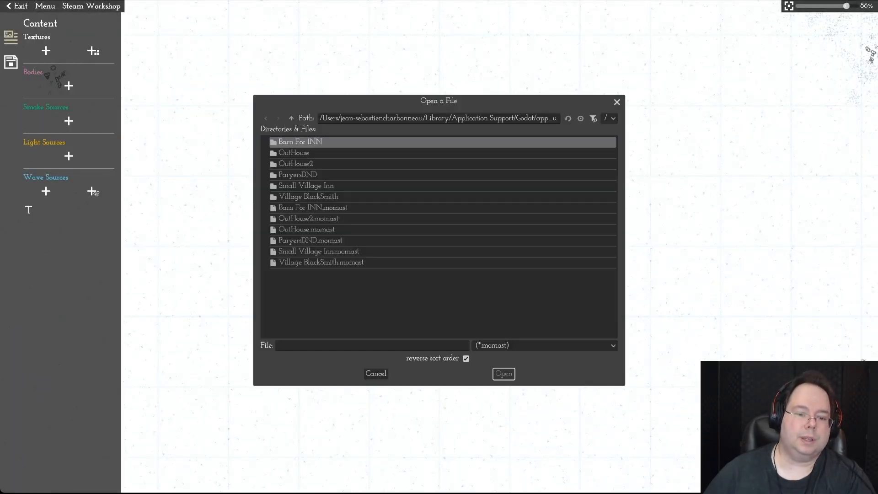
click(315, 163)
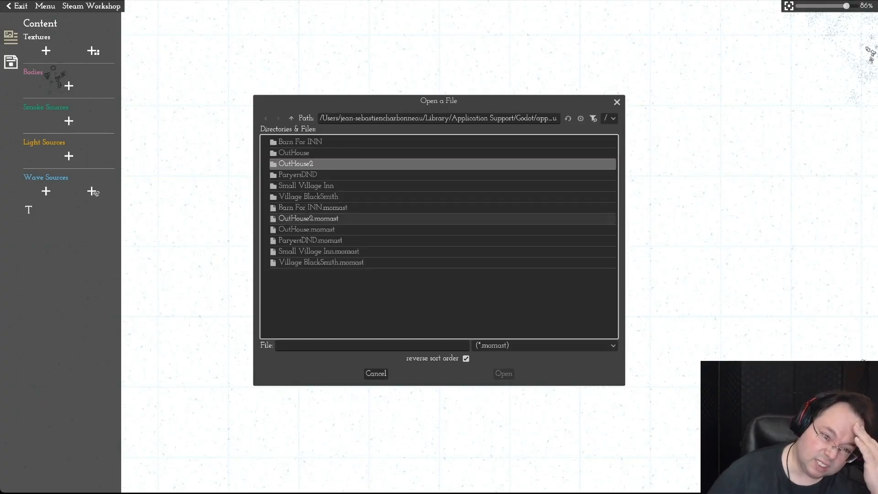
click(329, 218)
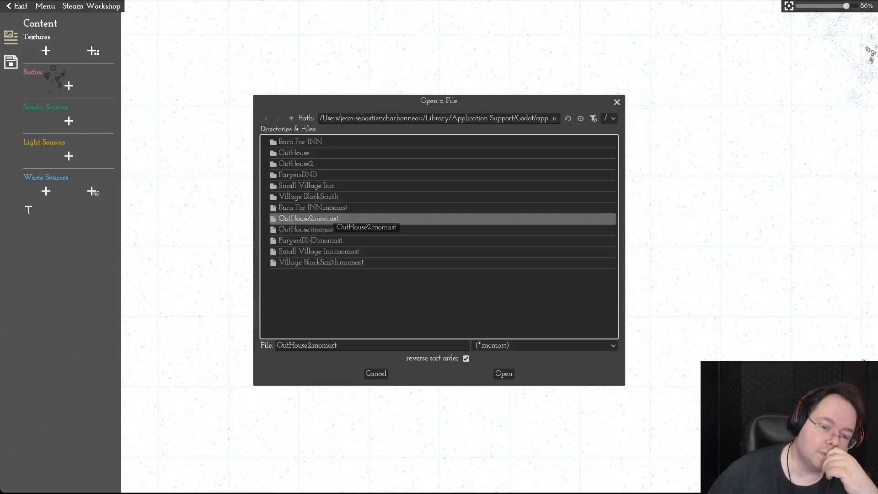
click(504, 374)
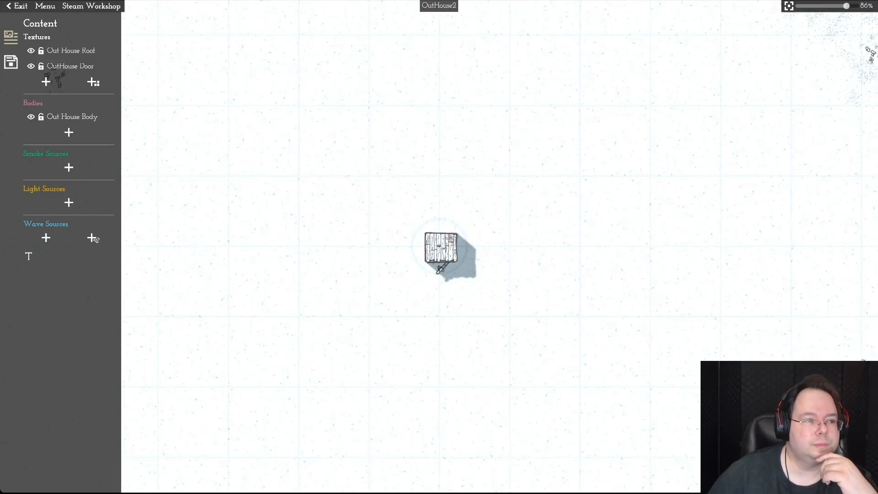
Step: Open the OutHouse.momast asset in place of OutHouse2 to compare its door position
click(45, 5)
click(47, 45)
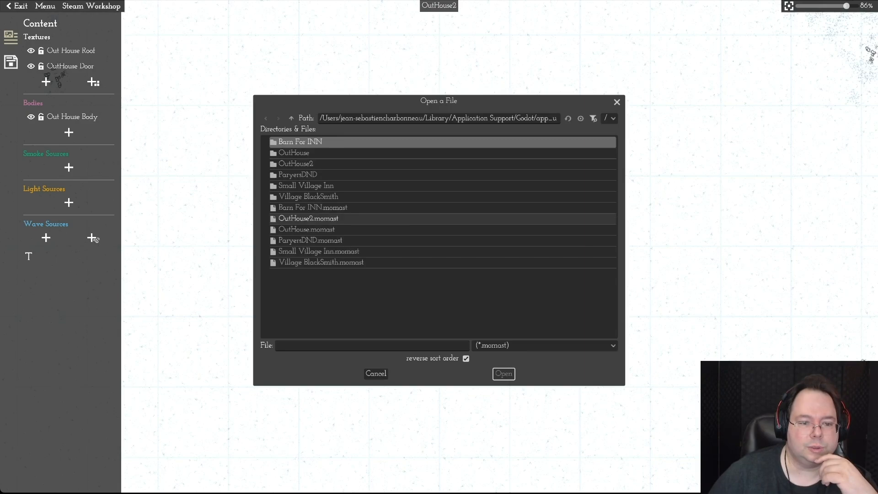
click(307, 229)
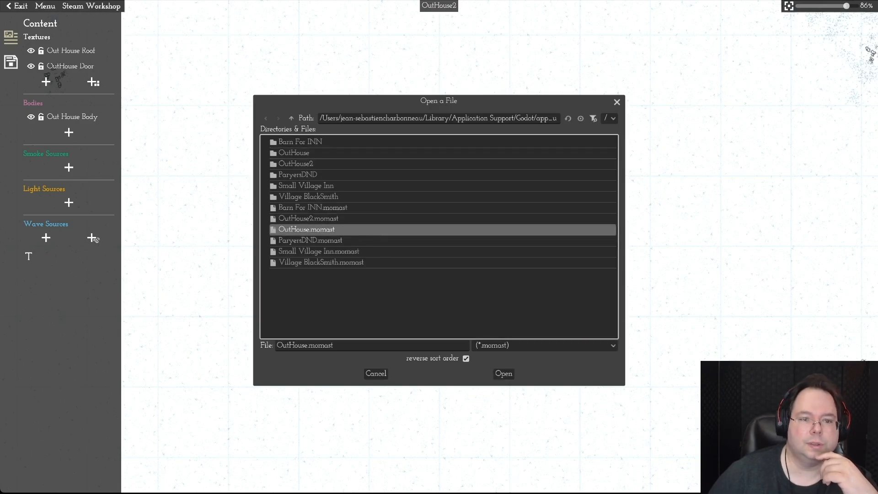
drag(480, 101, 695, 137)
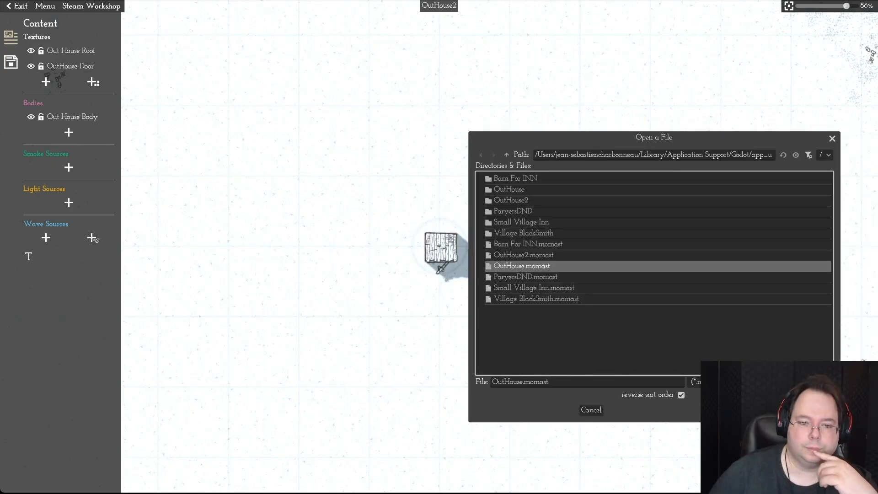
click(719, 410)
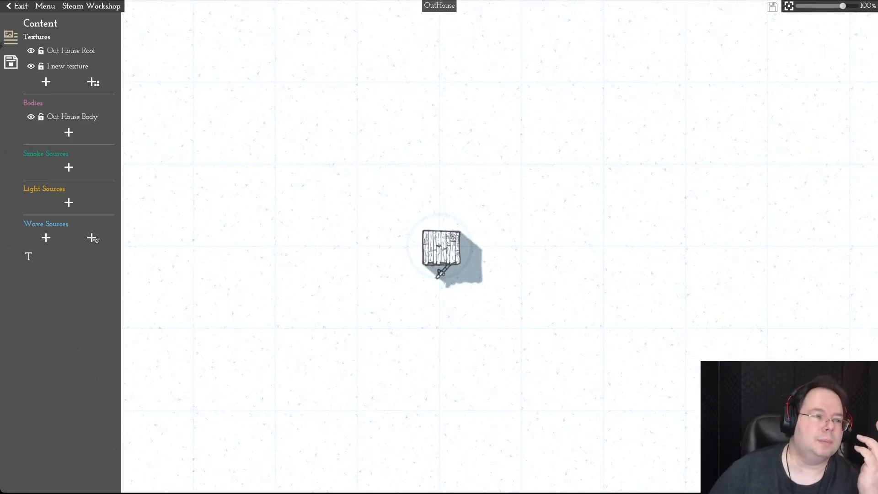
Step: Replace the 1 new texture door with the original texture of a short hatched wall section with a partly opened door
click(25, 66)
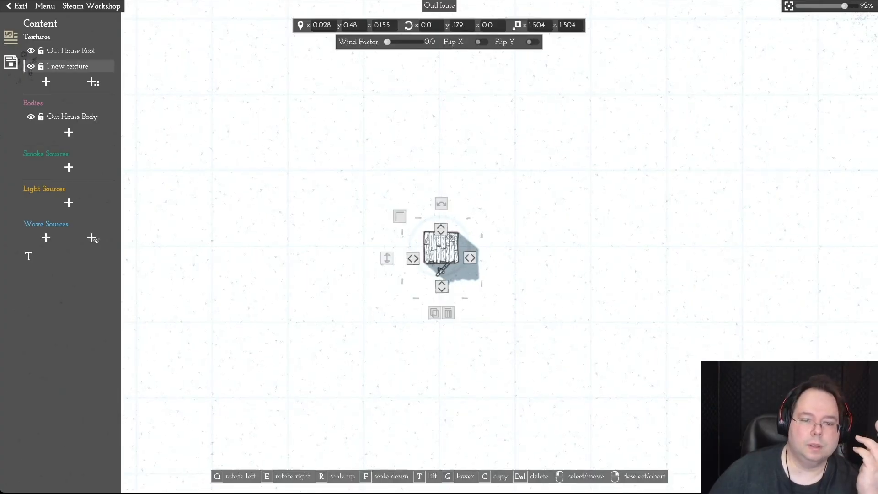
key(Delete)
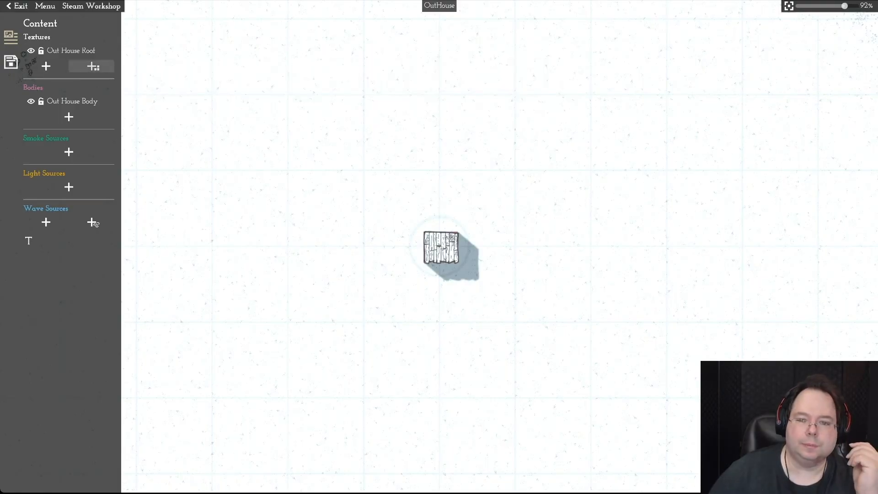
click(93, 66)
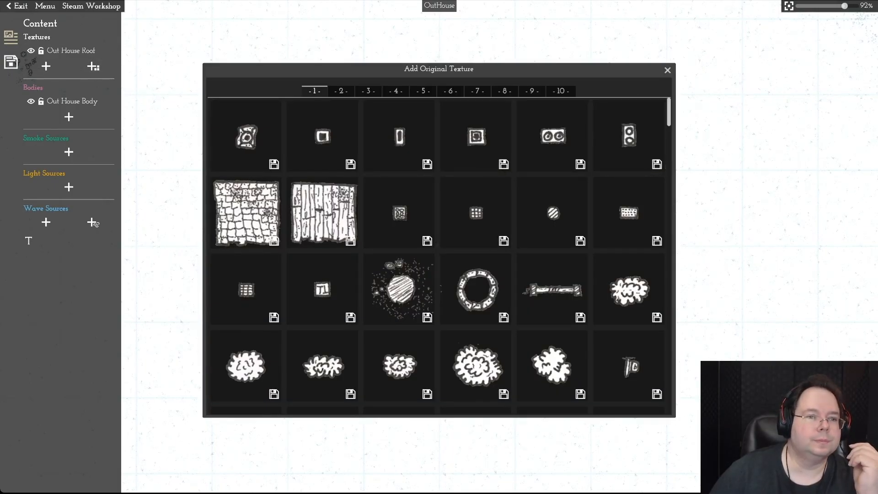
scroll(439, 256, down, 5)
scroll(439, 256, down, 2)
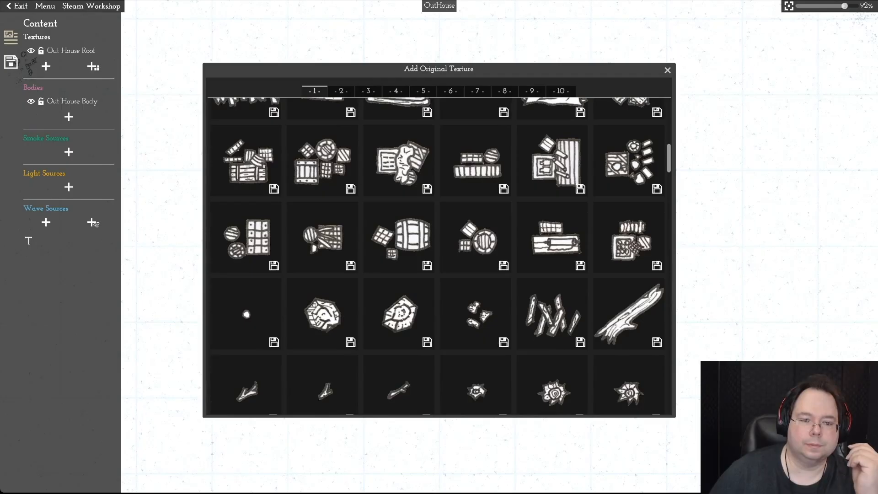
scroll(439, 256, down, 10)
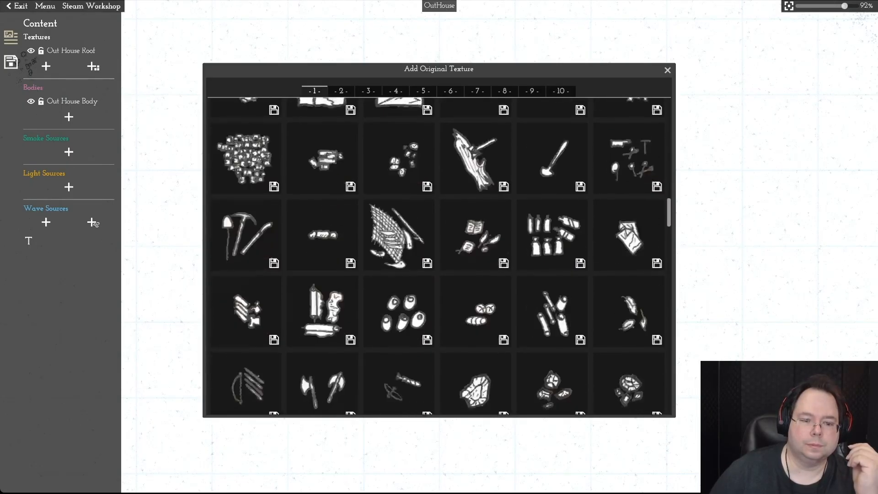
scroll(439, 256, down, 10)
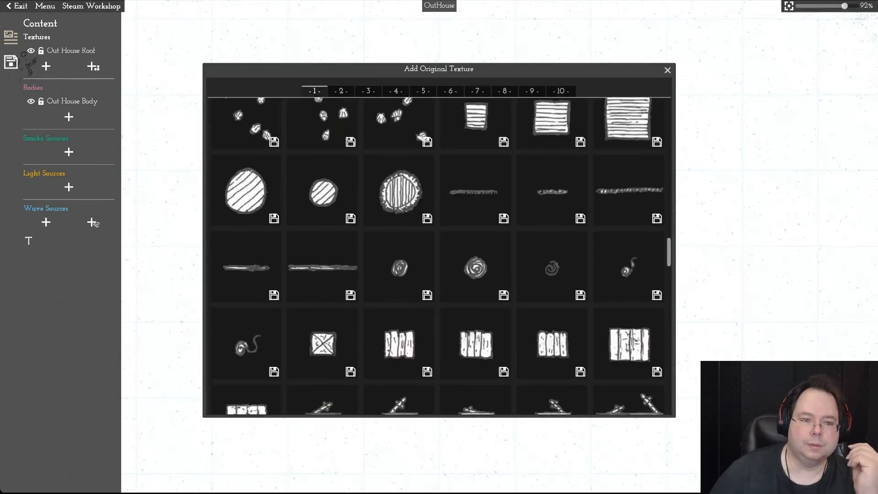
scroll(398, 201, up, 5)
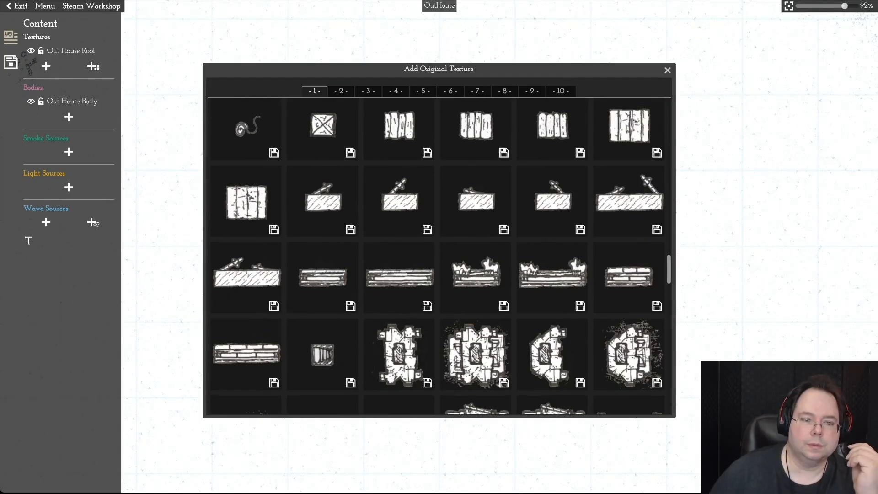
mouse_move(323, 201)
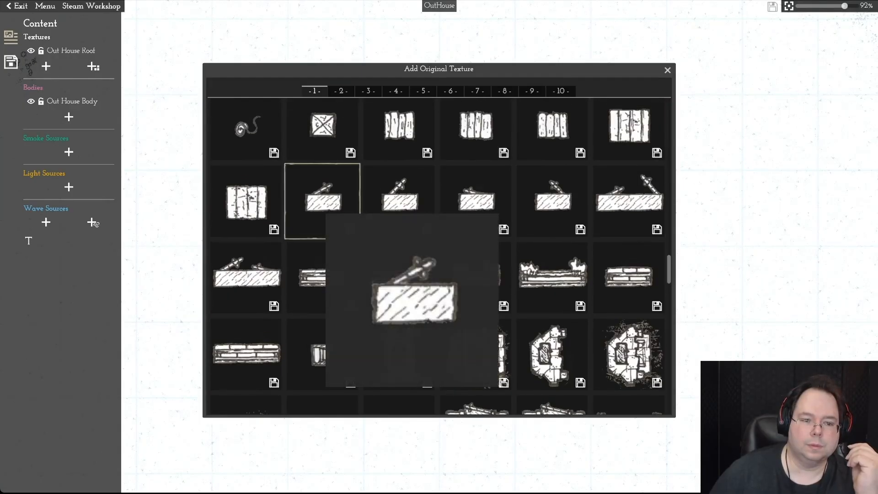
click(322, 201)
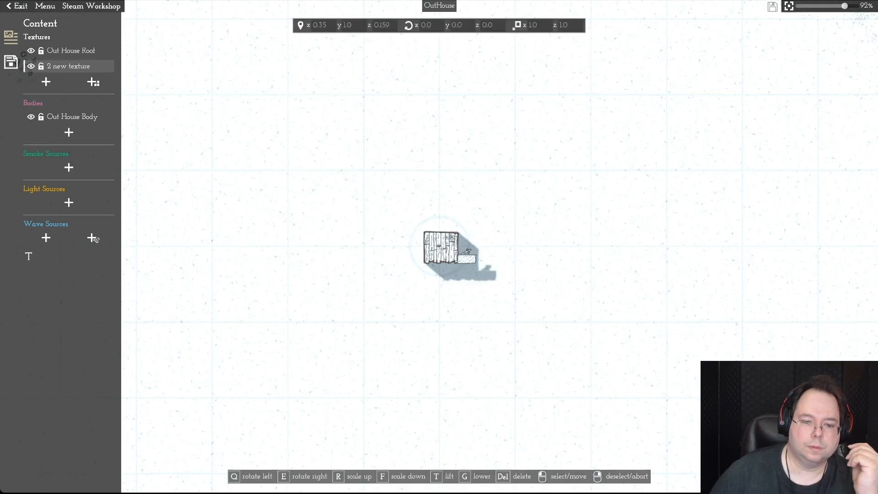
Step: Rotate the new door texture to about 180° and move it onto the front edge of the outhouse roof
drag(462, 286, 463, 374)
drag(461, 333, 441, 293)
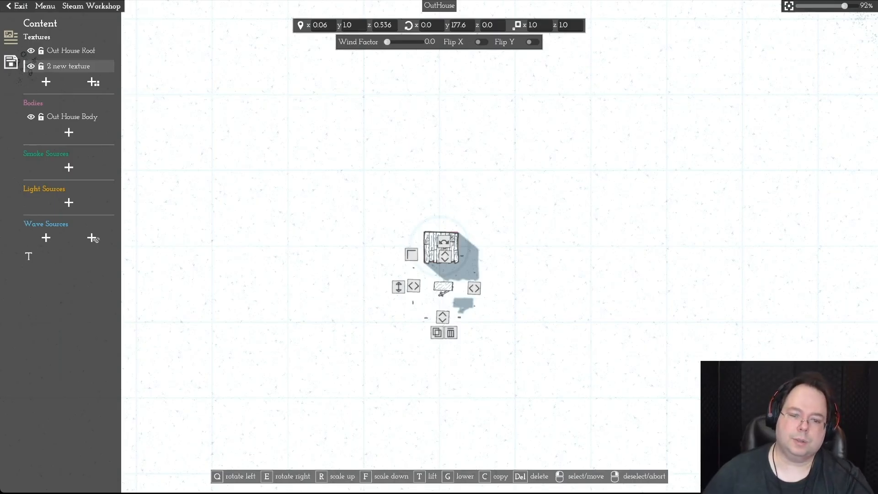
scroll(440, 274, up, 5)
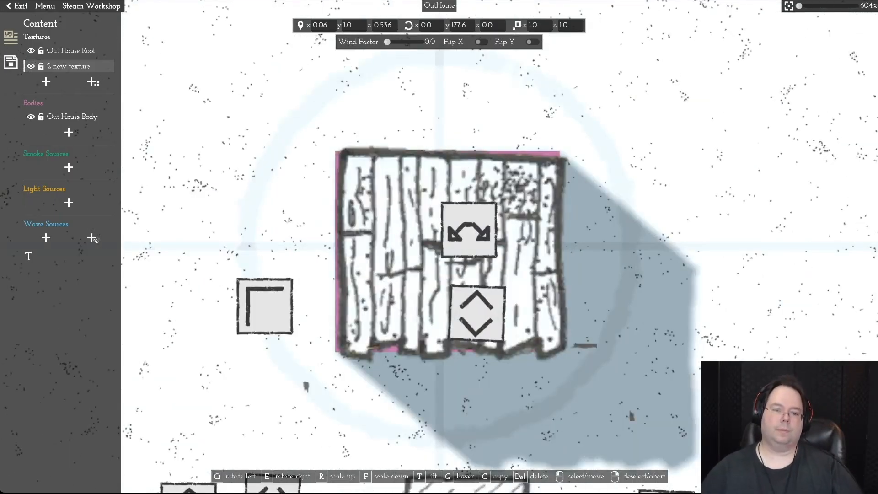
key(s)
drag(465, 341, 448, 172)
scroll(448, 172, down, 2)
key(w)
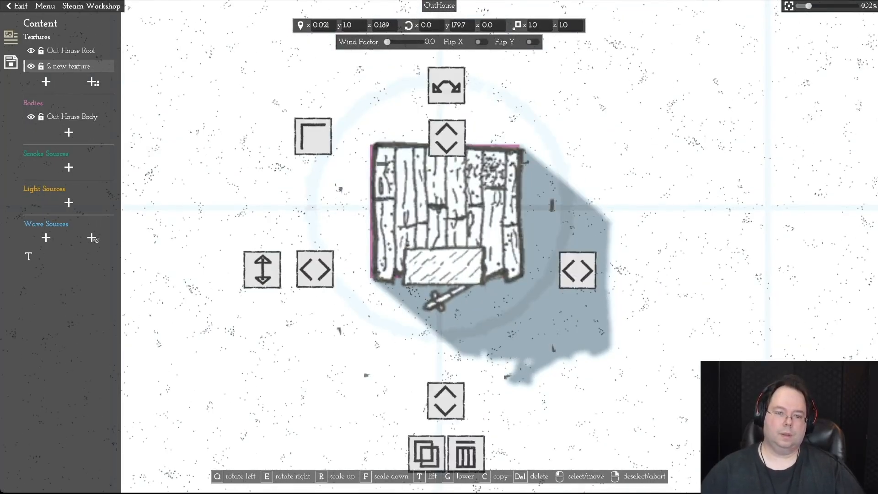
Step: Scale the door texture up to 1.68 and align it with the outhouse front at about x 0.032, z 0.176
key(r)
key(r)
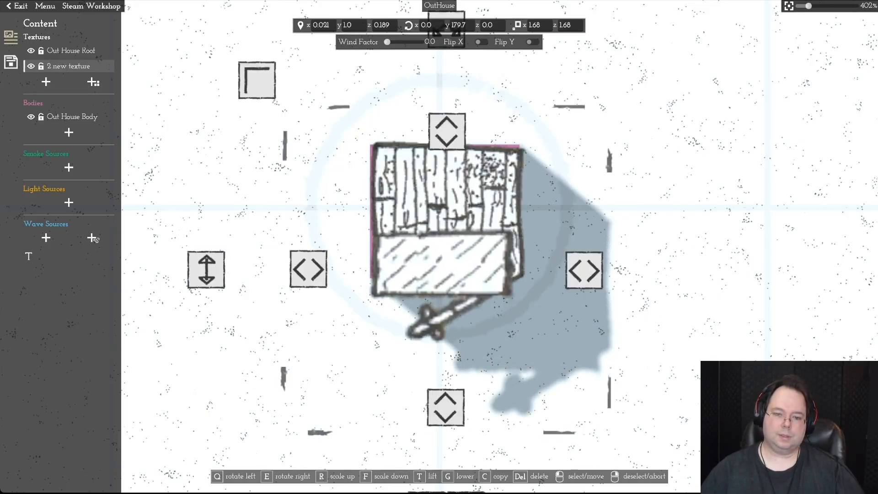
drag(446, 266, 449, 261)
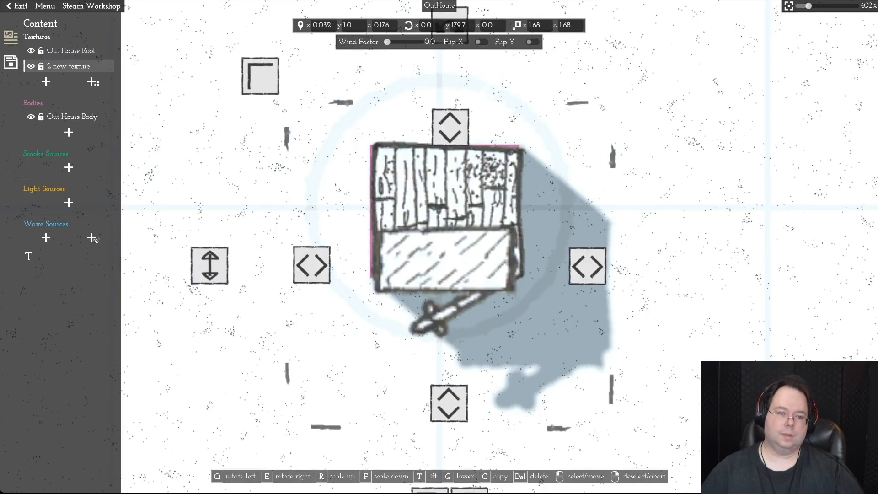
Step: Lower the outhouse door texture to height 0.97 and tuck it beneath the front edge of the roof
key(g)
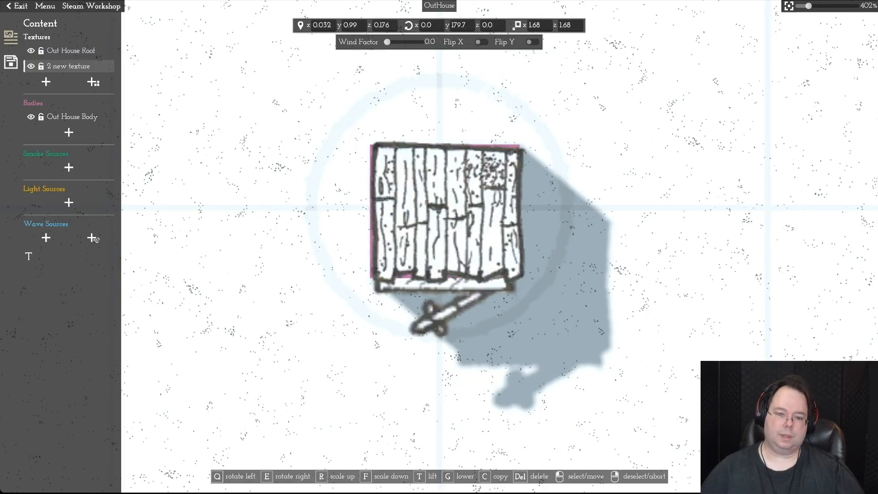
key(t)
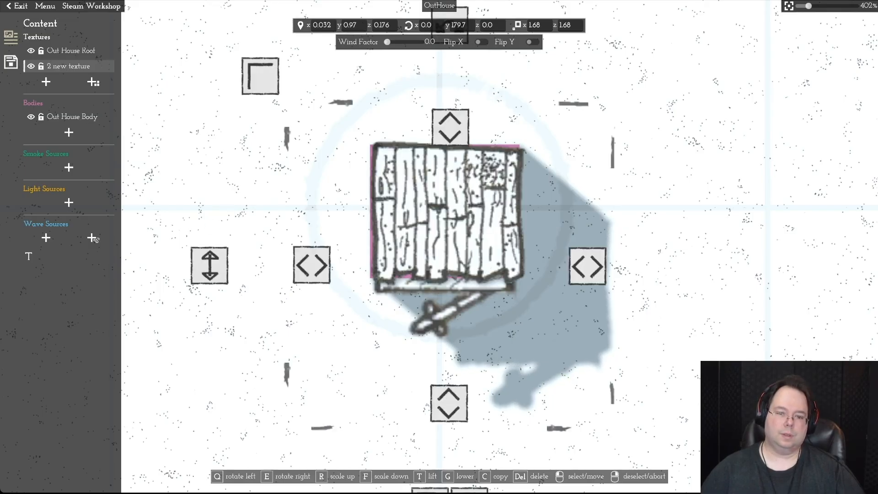
key(g)
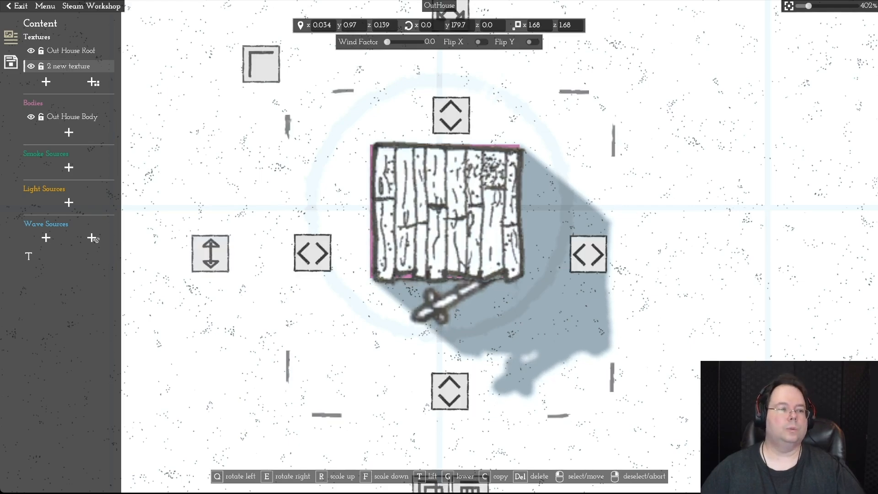
Step: Save the OutHouse asset with its repositioned door and return to the settlement map
key(ctrl+a)
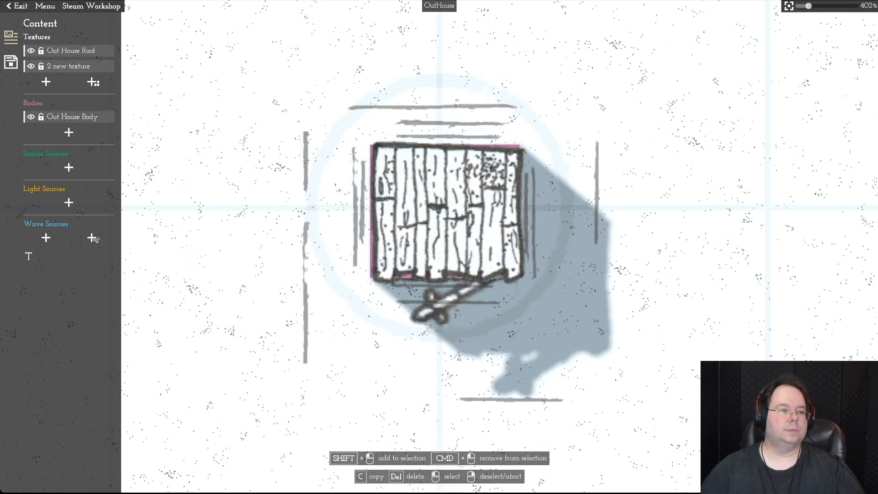
key(Escape)
click(69, 67)
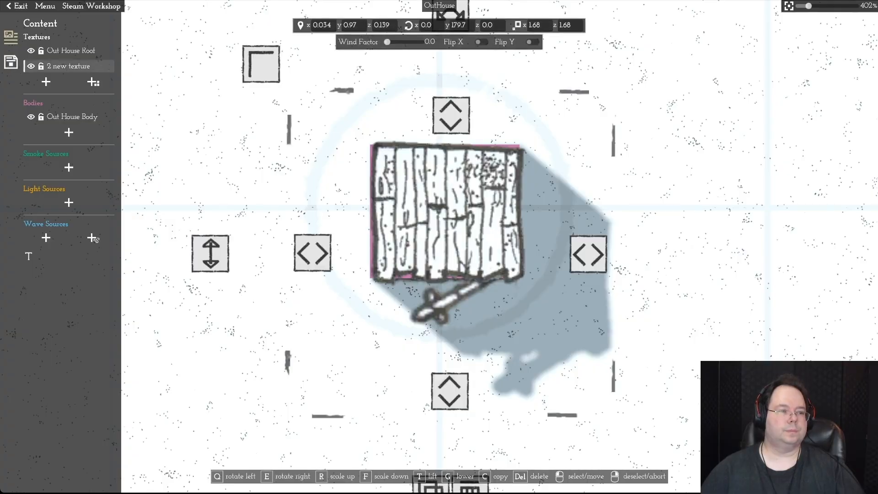
click(45, 6)
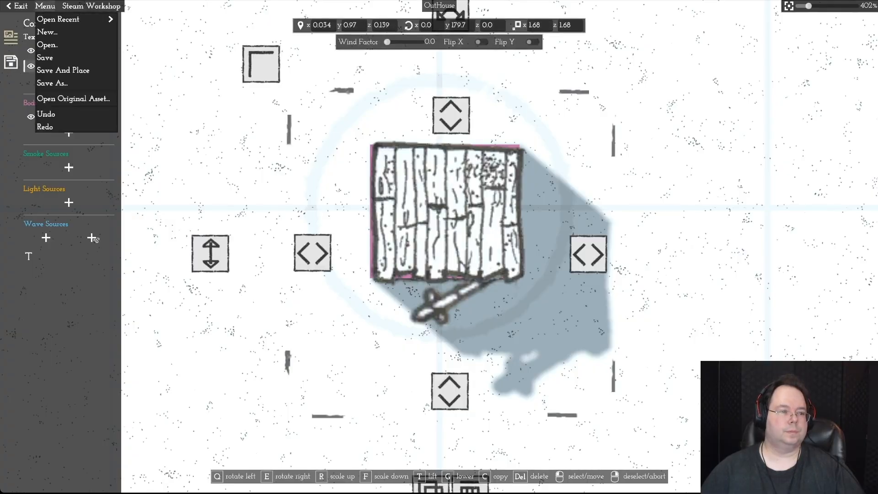
key(Return)
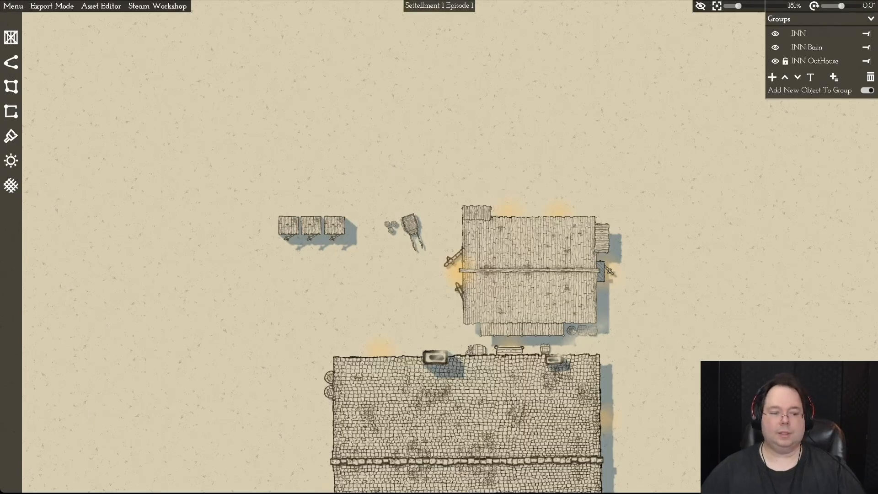
Step: Place two test outhouses of the second variant on the empty ground west of the inn barn
scroll(68, 229, down, 1)
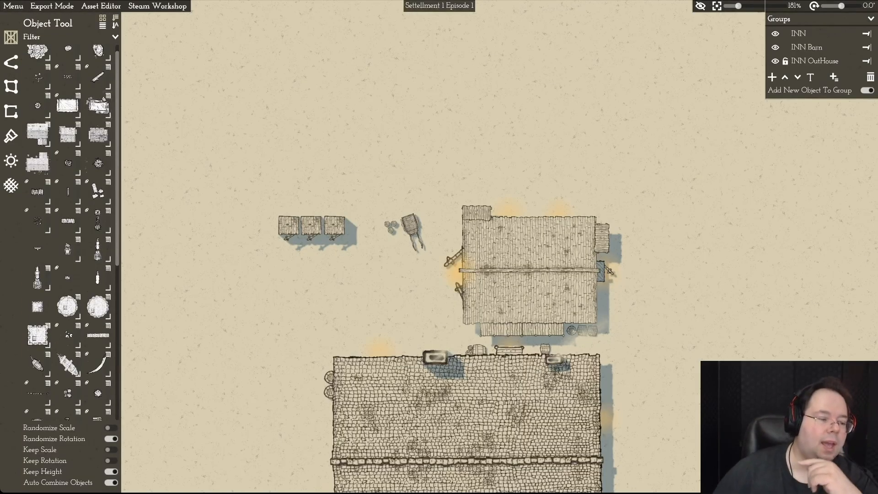
scroll(67, 229, down, 5)
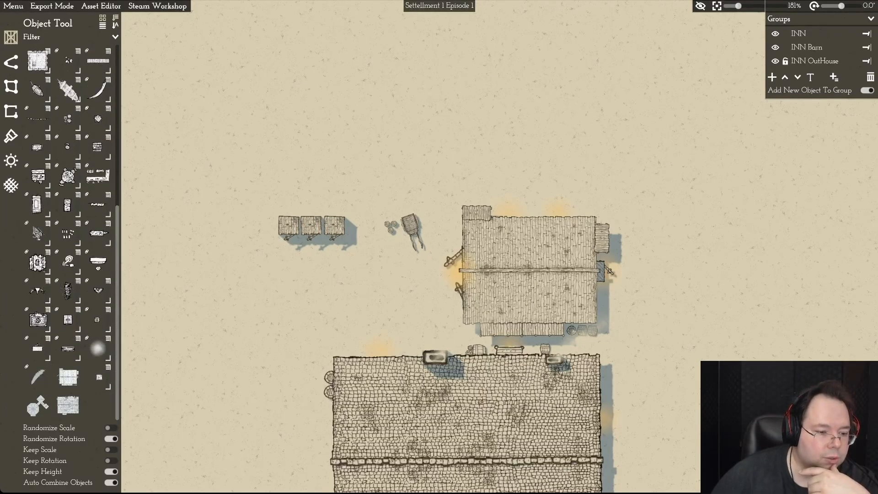
click(108, 368)
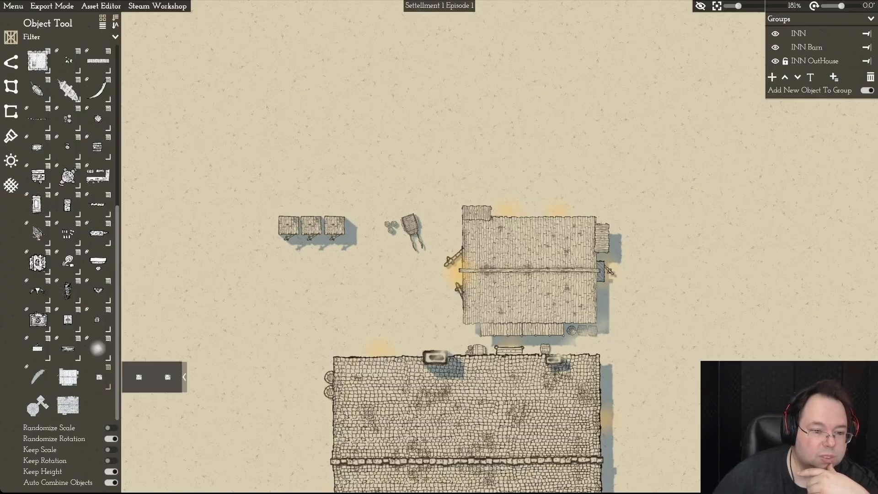
click(166, 378)
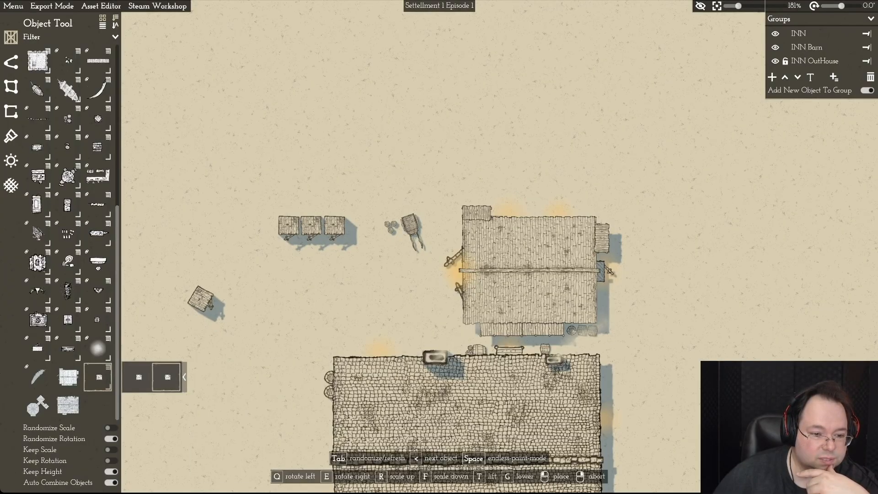
click(182, 280)
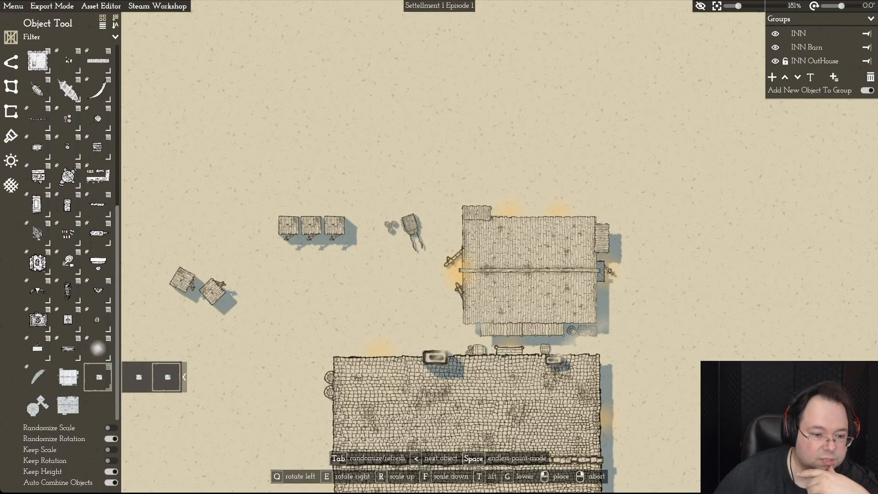
click(214, 294)
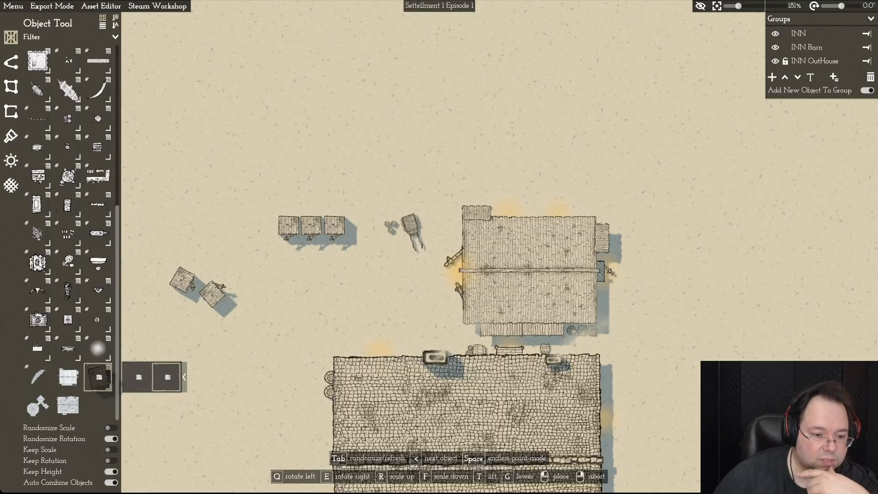
right_click(229, 346)
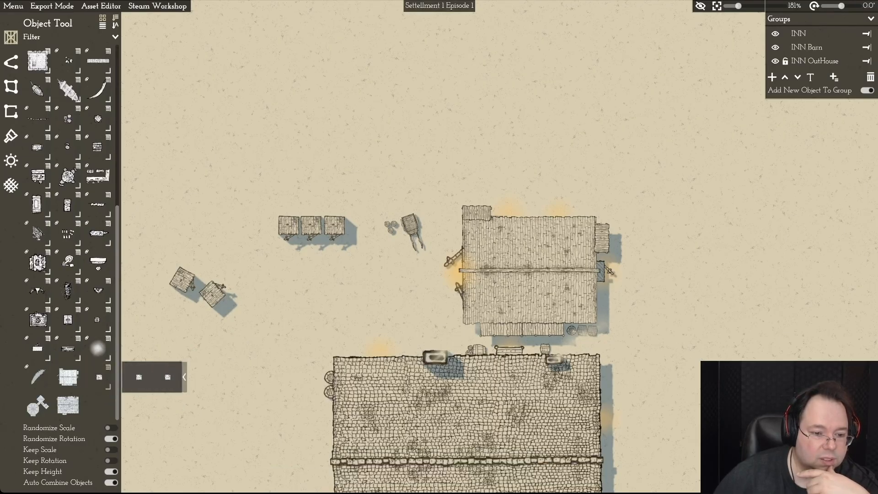
Step: Place two more test outhouses just below the first pair for comparison
click(168, 377)
click(179, 338)
click(205, 341)
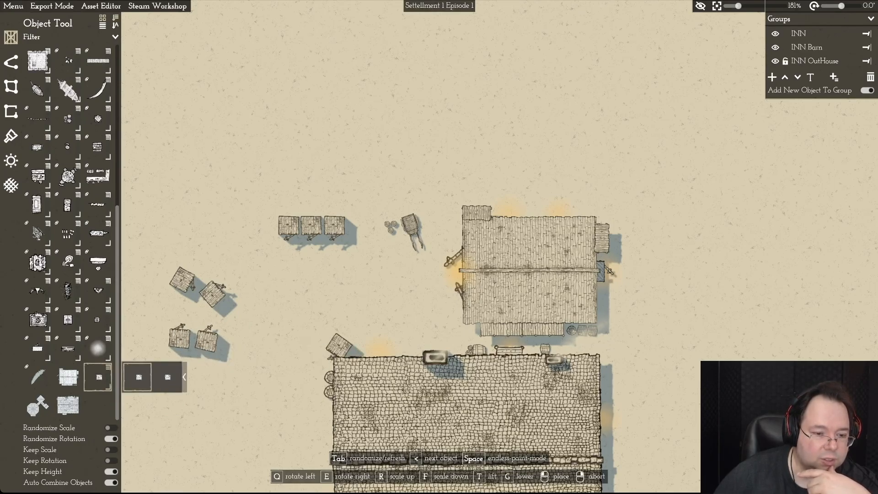
right_click(309, 318)
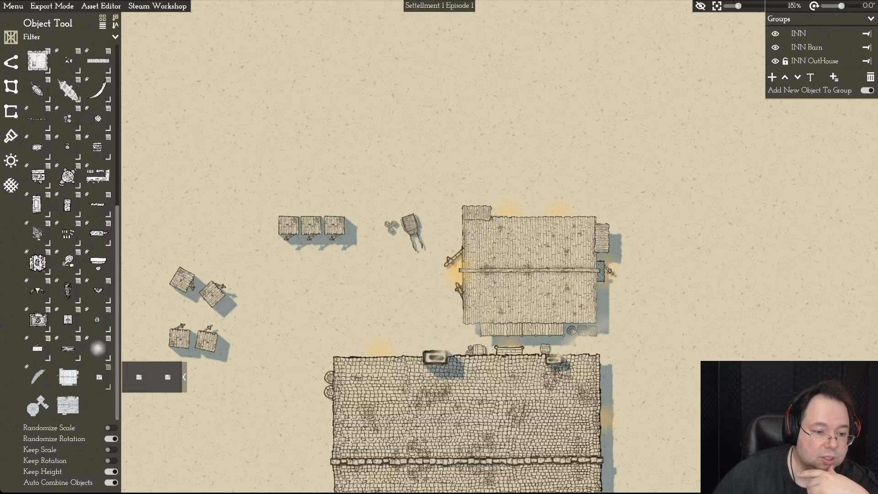
Step: Delete the four test outhouses together, keeping the original row of three
drag(145, 246, 249, 375)
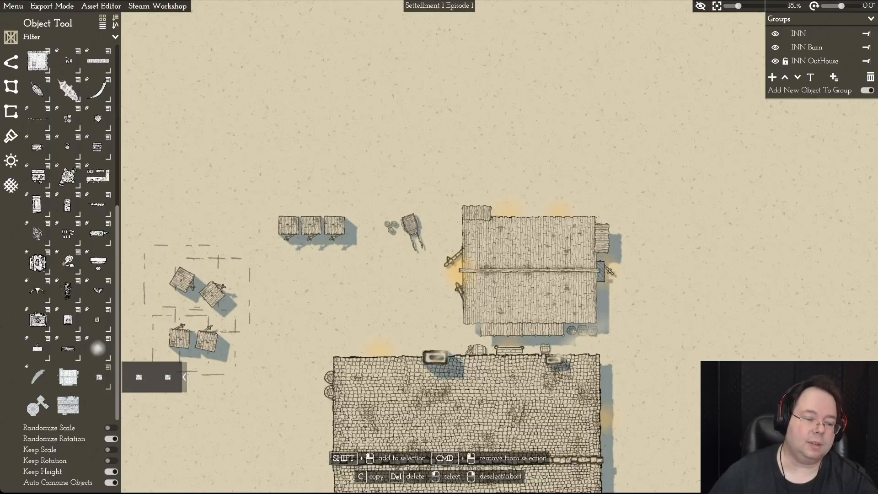
click(206, 342)
key(Delete)
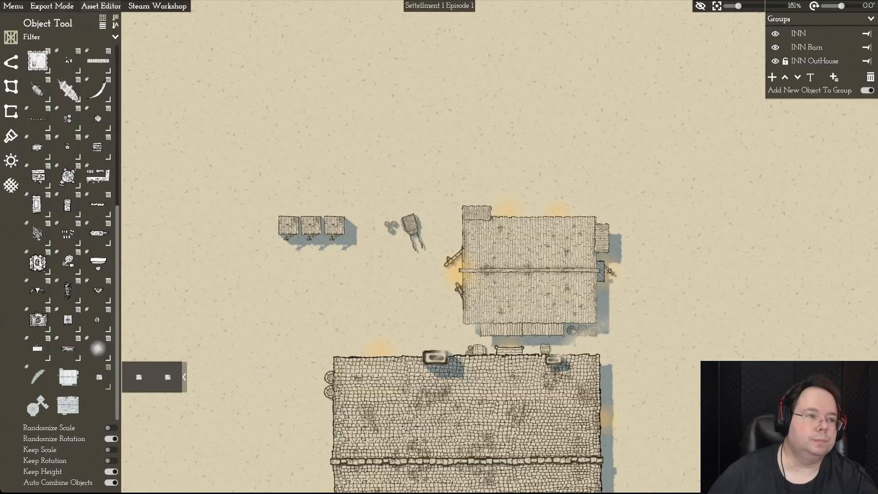
Step: Reopen the outhouse in the Object Editor and save a copy of it as OutHouse3
click(101, 5)
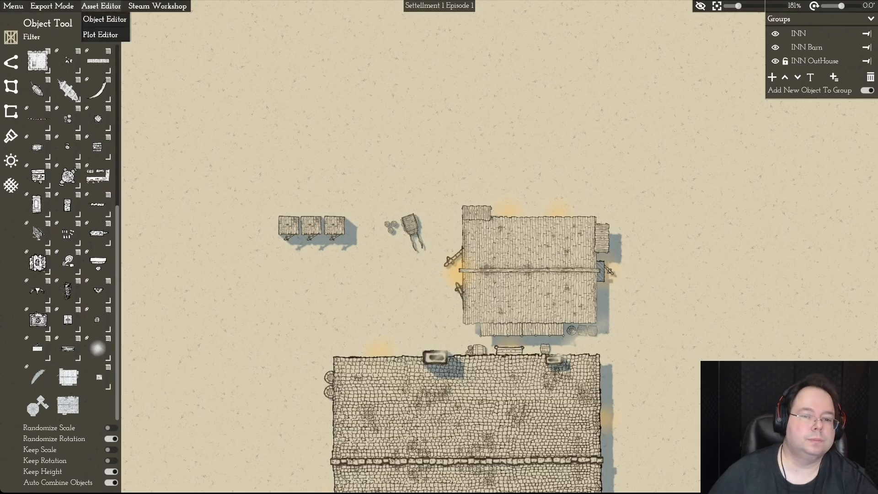
click(105, 19)
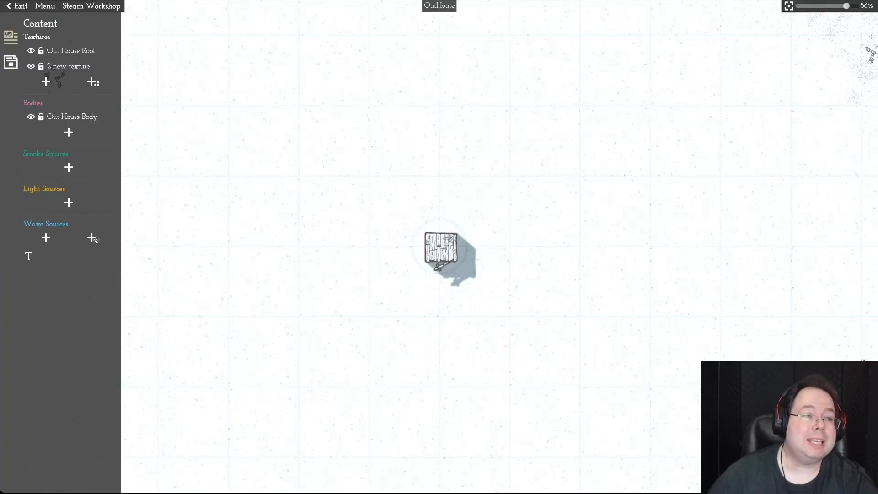
click(45, 5)
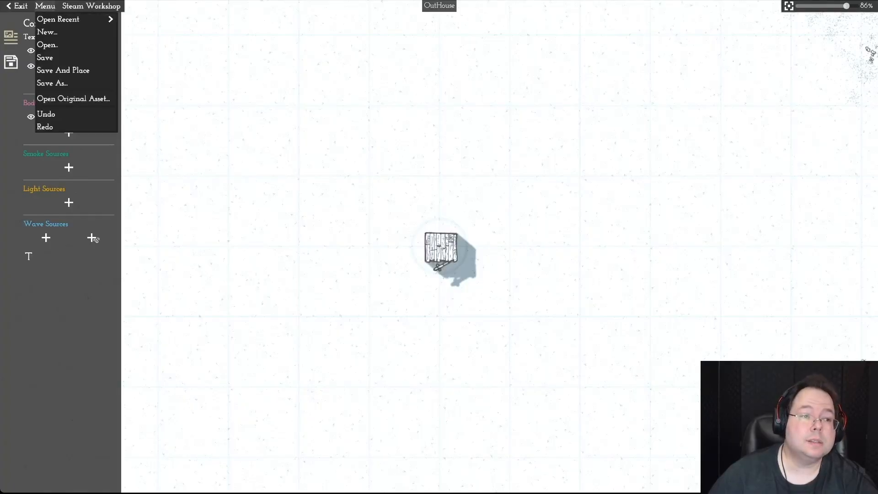
click(52, 83)
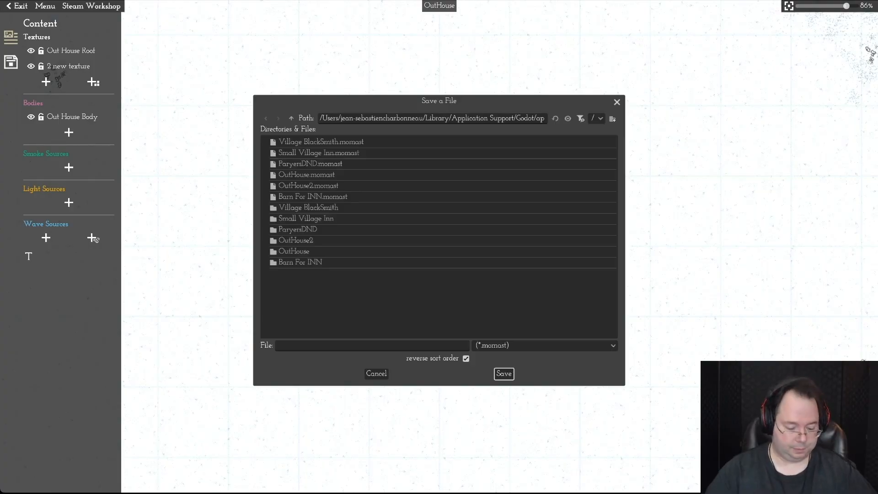
text(Ou)
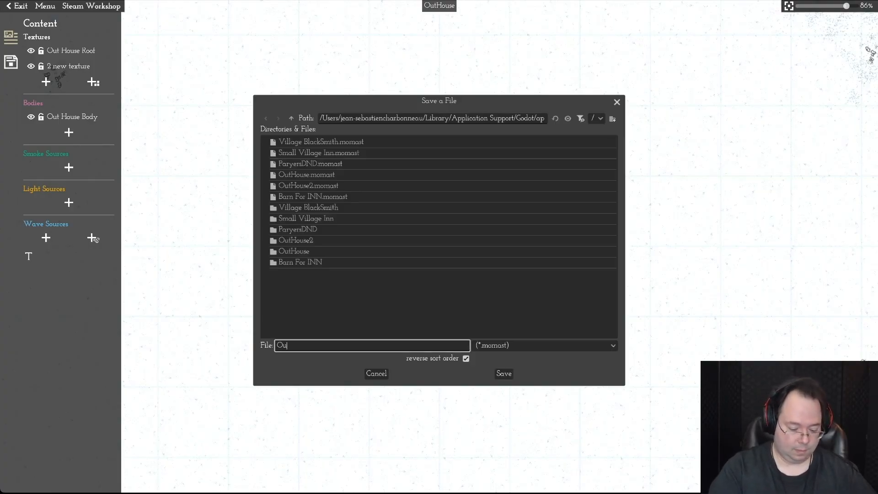
text(tHous)
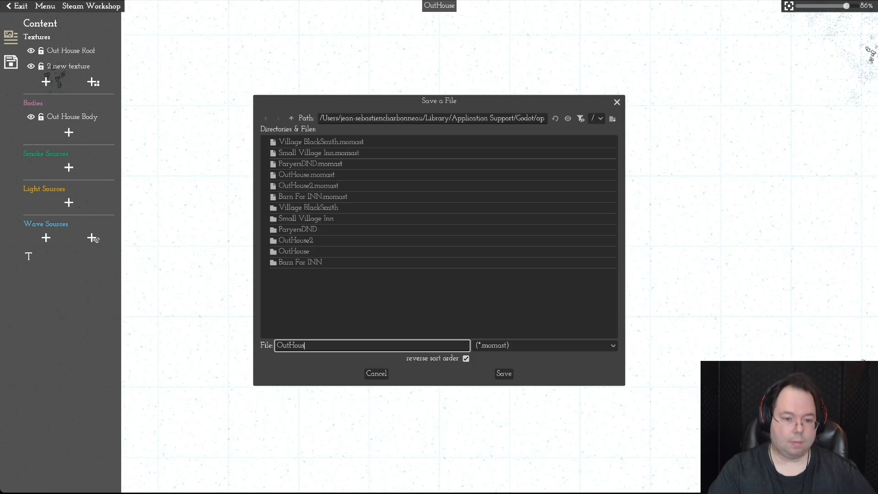
text(e3)
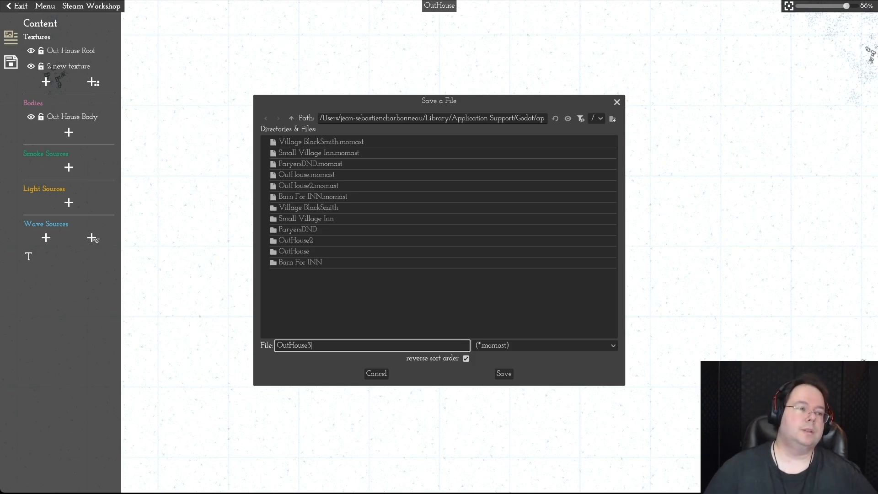
key(Return)
Step: Rename the copied asset to Out House3 in its details and save it
click(11, 62)
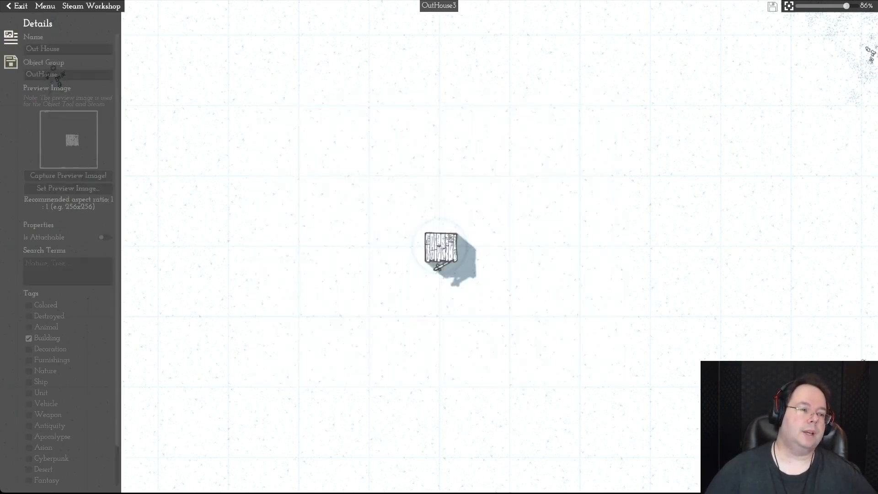
click(67, 49)
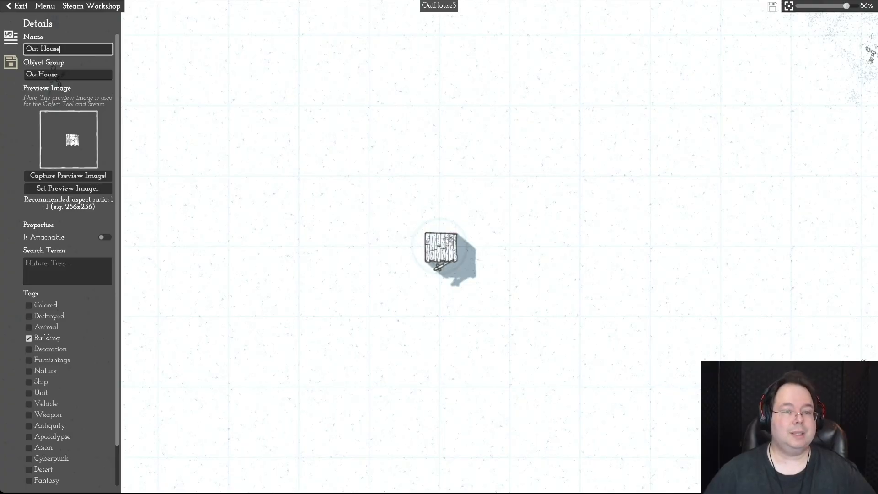
key(Return)
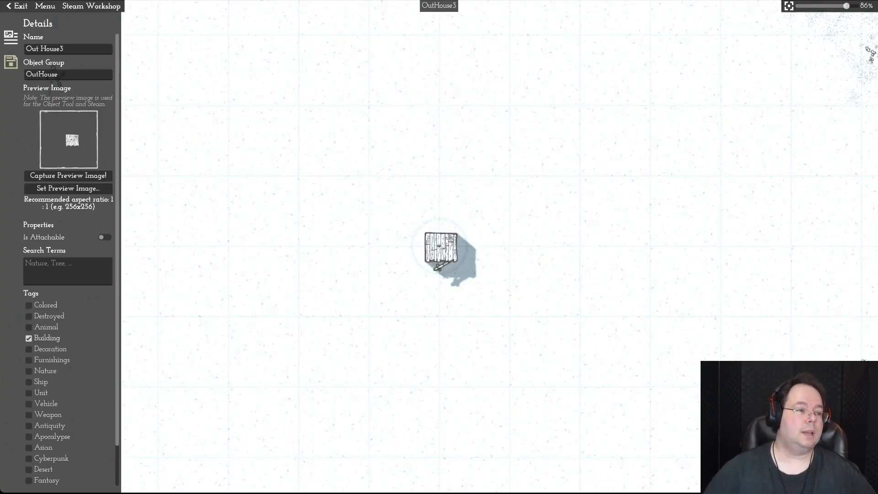
Step: Add the original wooden texture with the nearly closed door and place it below the outhouse
click(11, 36)
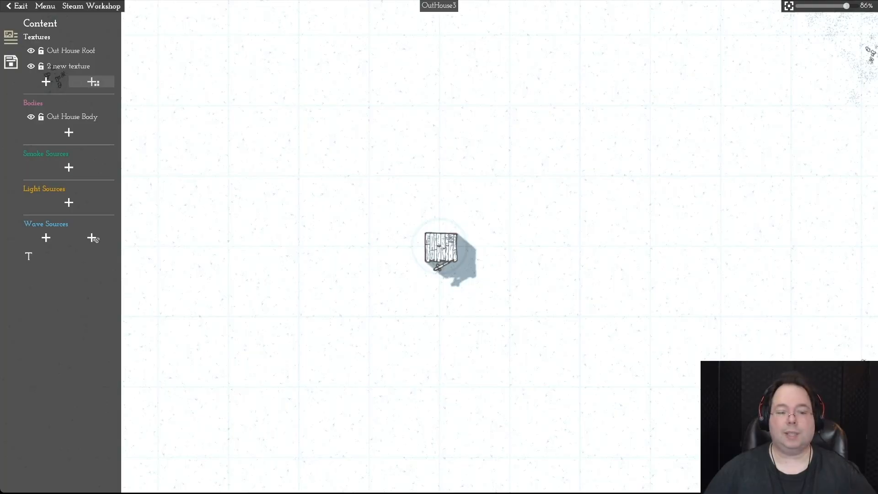
click(93, 82)
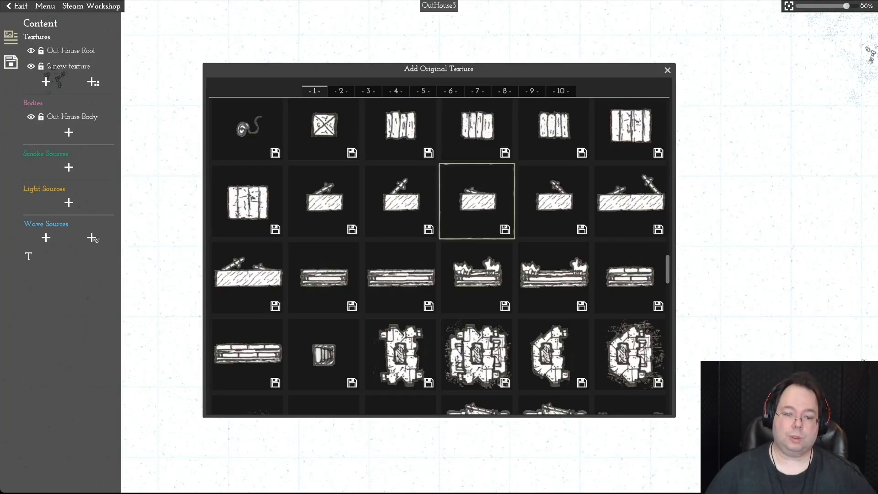
click(477, 202)
click(450, 319)
Step: Rotate the new door texture to about -179 degrees and flip it along X
drag(450, 275, 446, 364)
key(e)
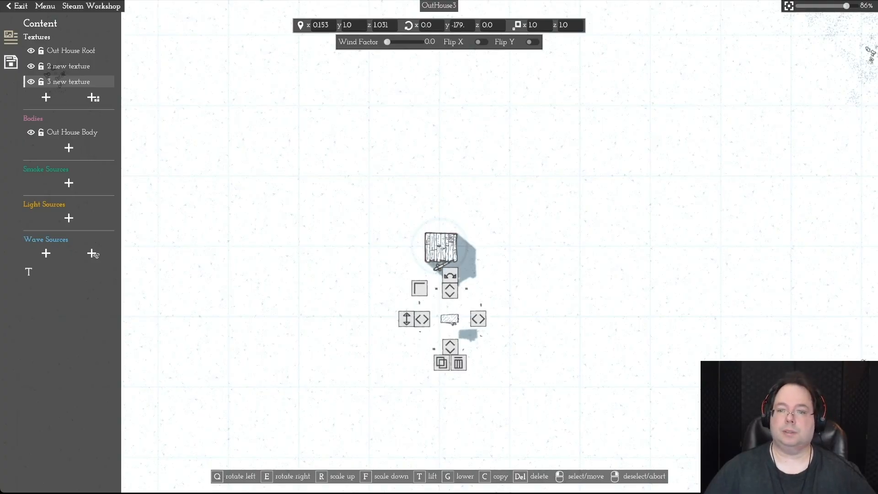
key(y)
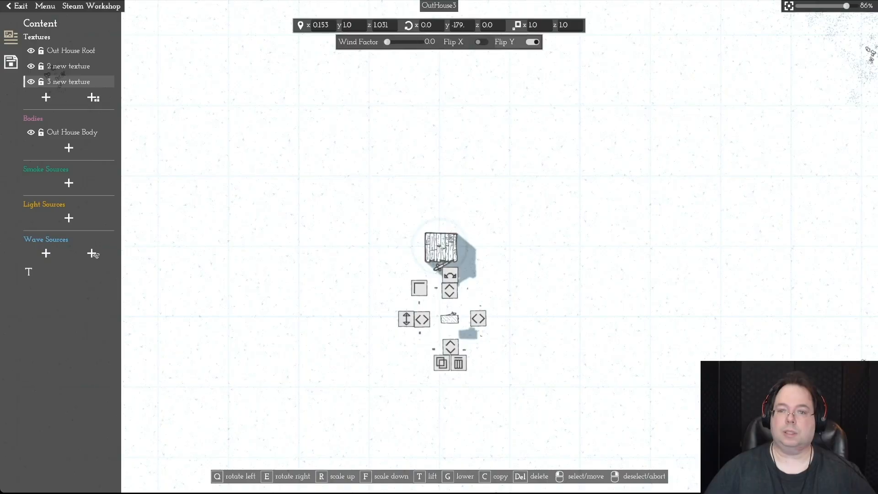
key(y)
key(x)
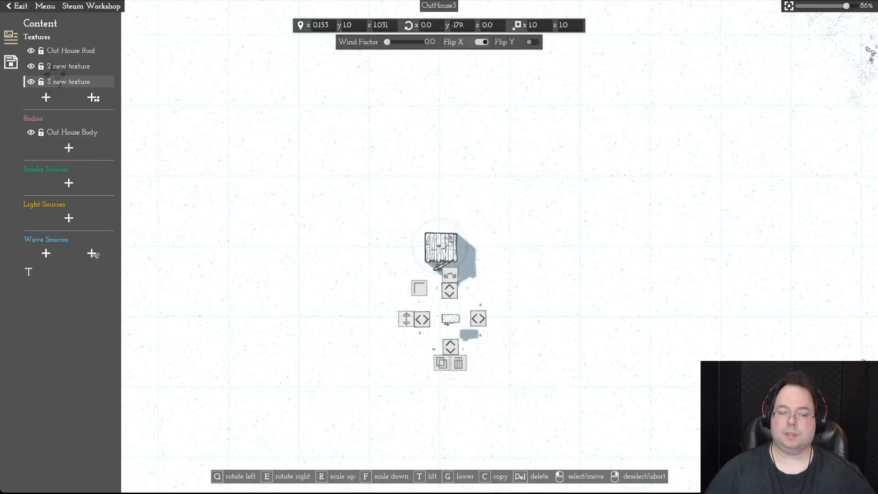
key(Escape)
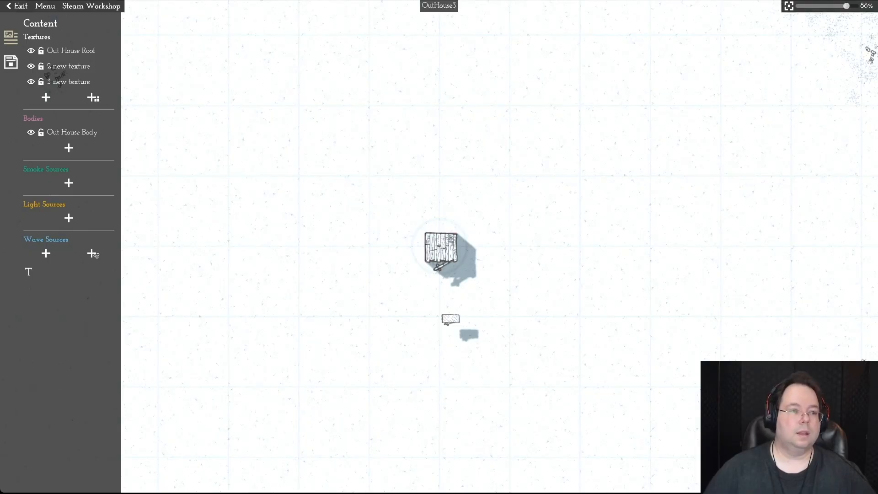
Step: Delete the outhouse's old door texture and move the new door texture onto the front of the outhouse
click(68, 66)
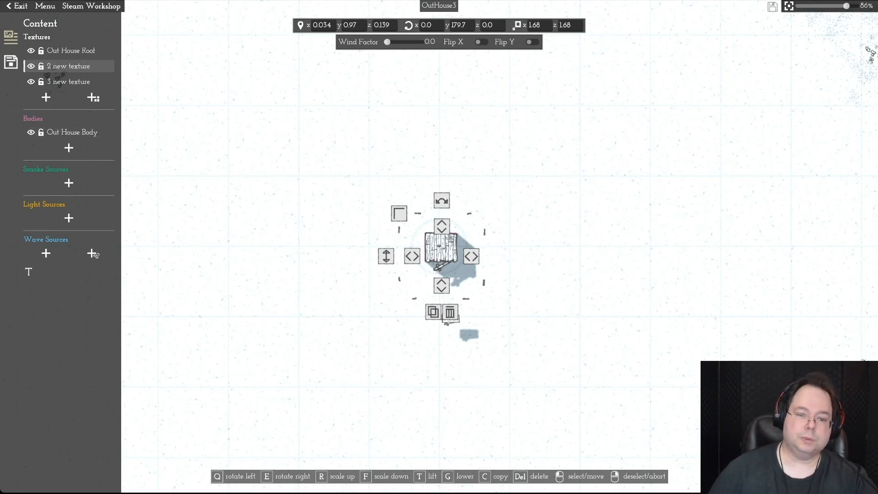
click(450, 312)
drag(450, 319, 442, 260)
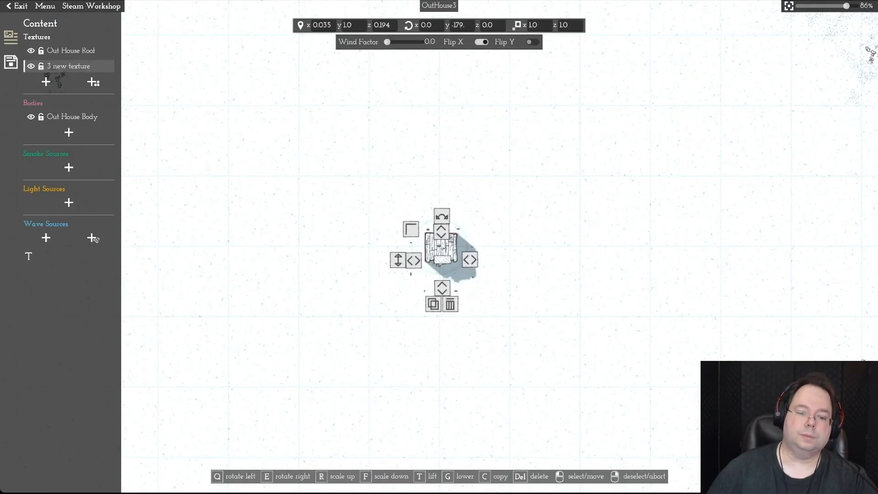
Step: Scale the new door texture up to about 1.668 so it spans the outhouse front
scroll(458, 254, up, 10)
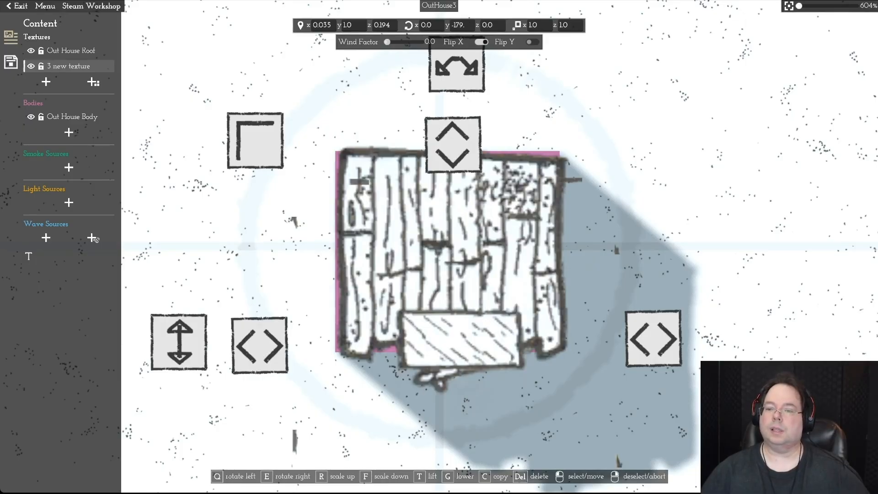
scroll(94, 239, down, 1)
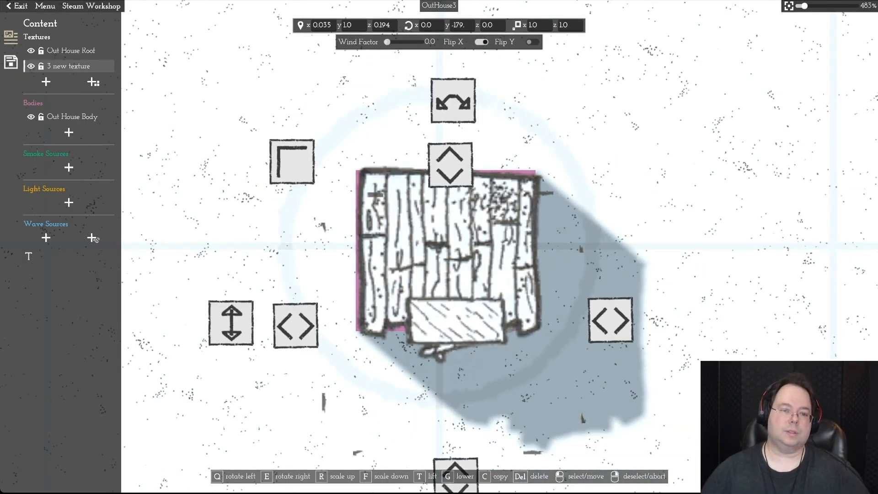
key(r)
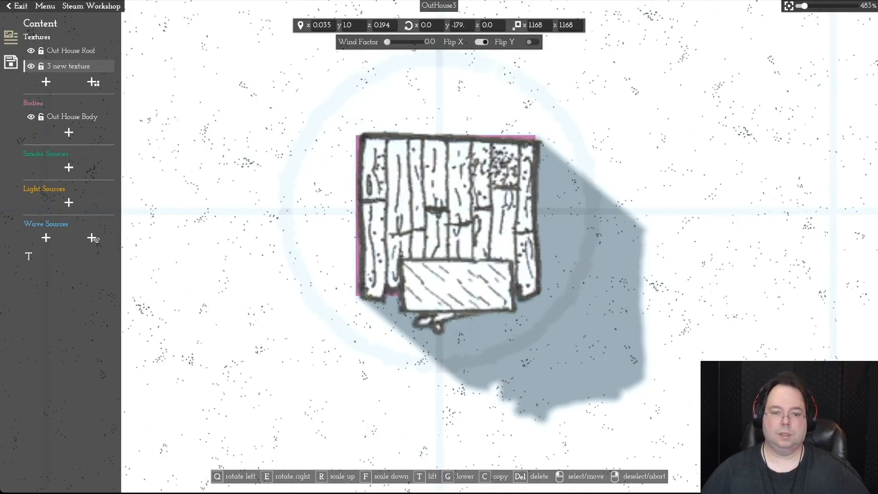
key(r)
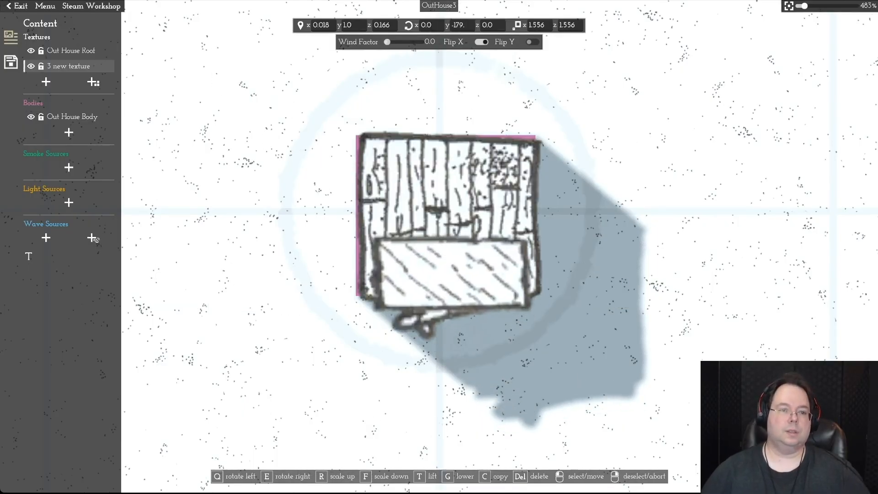
key(r)
key(r)
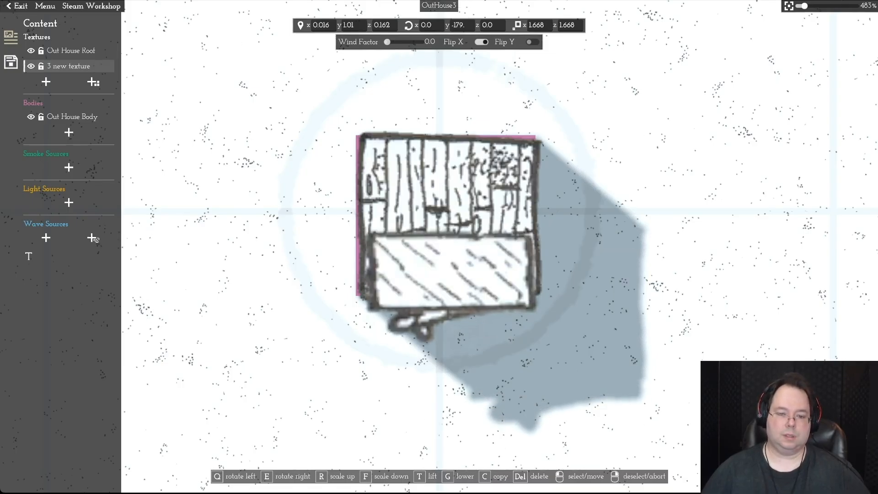
Step: Lower the door texture to a height of 0.98 and tuck it under the front edge of the roof
key(g)
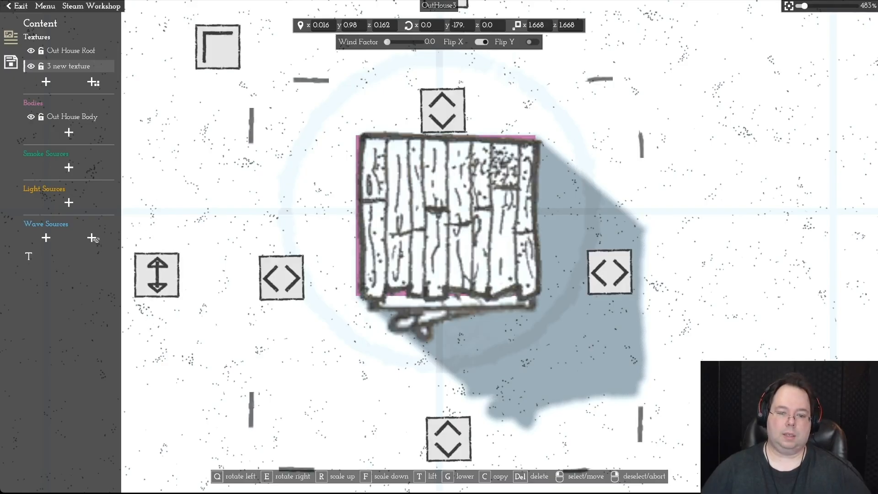
drag(446, 293, 445, 281)
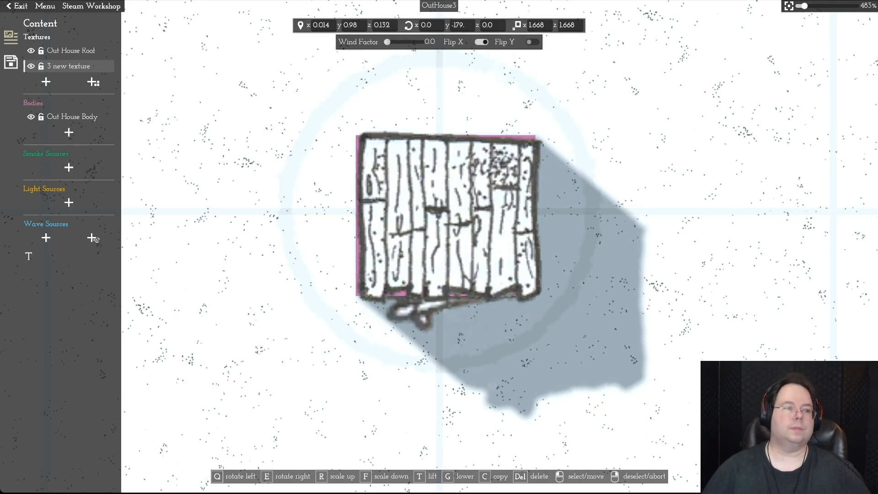
right_click(445, 281)
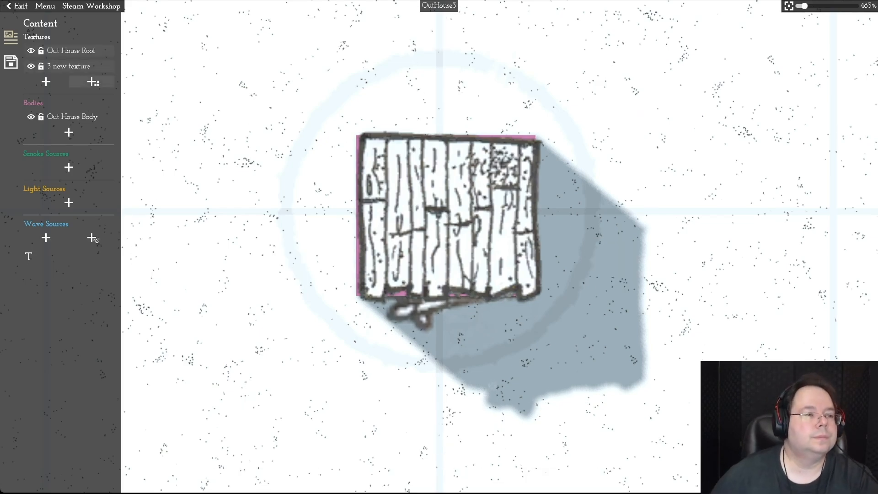
Step: Save the OutHouse3 asset and return to the settlement map with the outhouse variants listed
key(ctrl+s)
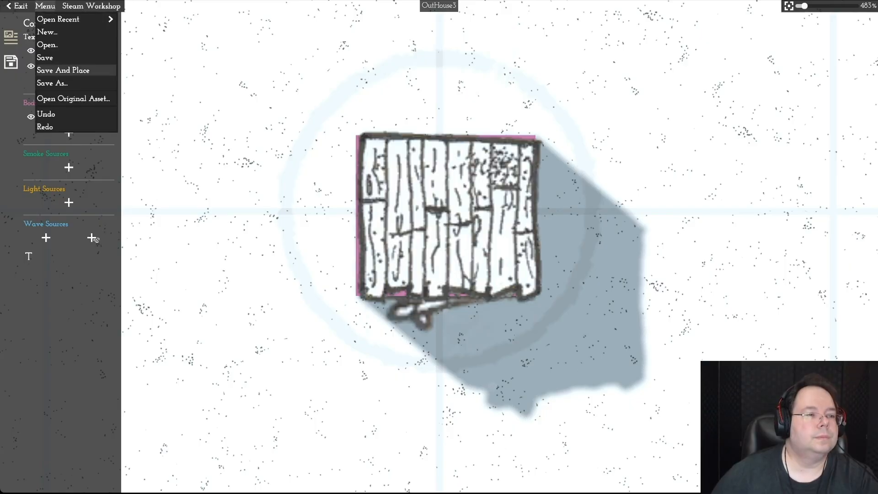
click(17, 6)
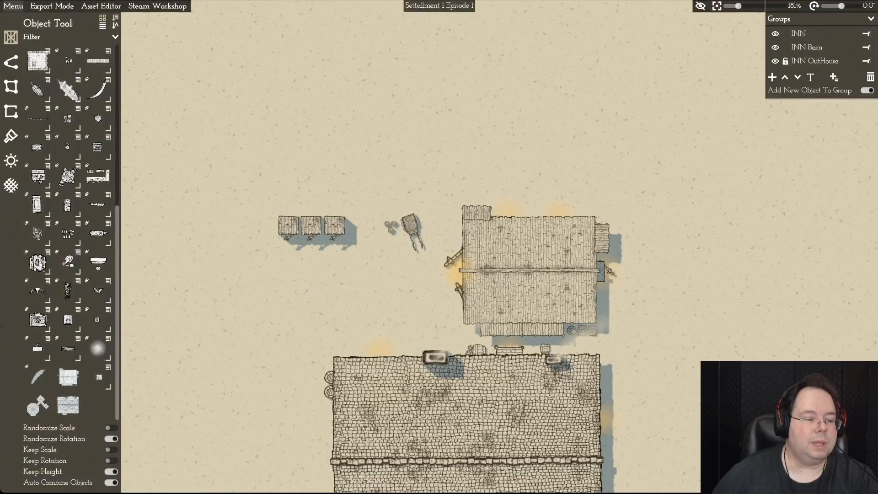
mouse_move(98, 378)
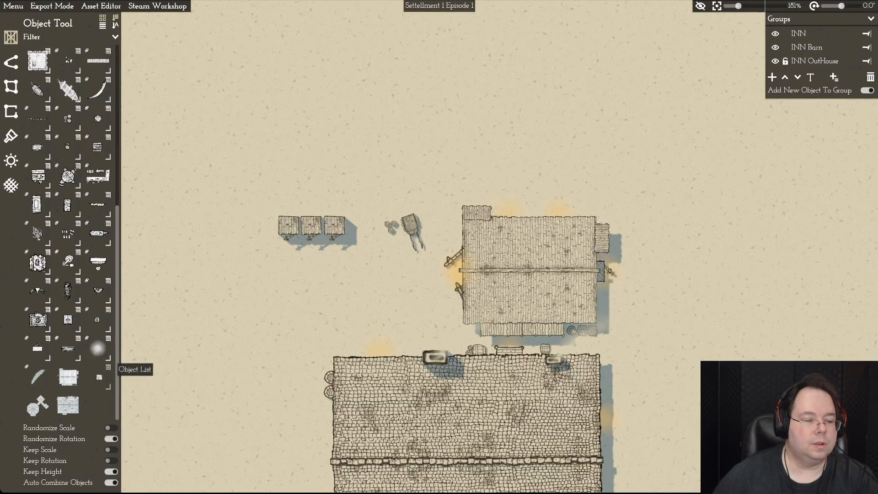
click(108, 368)
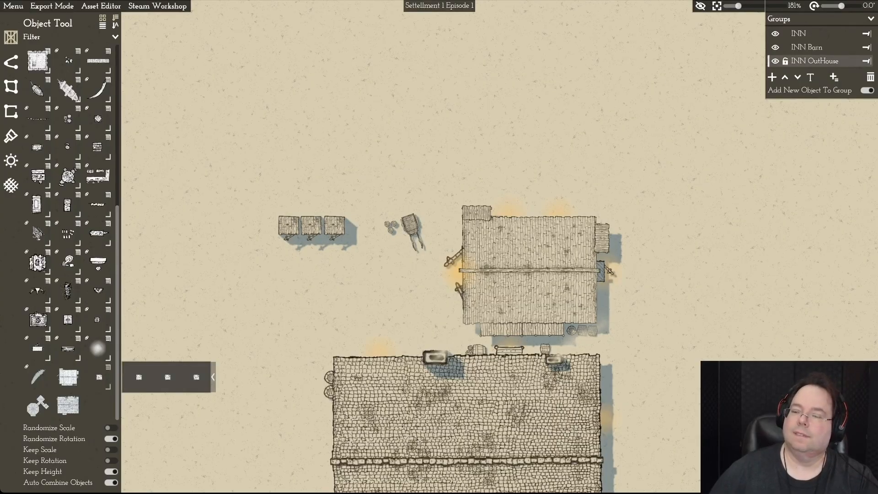
Step: Delete the INN OutHouse group and the three old outhouses beside the handcart
click(870, 77)
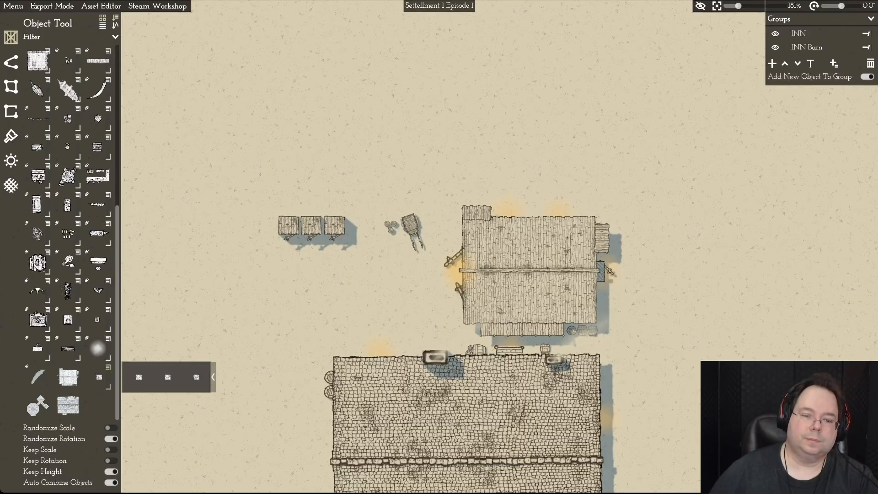
drag(237, 184, 366, 288)
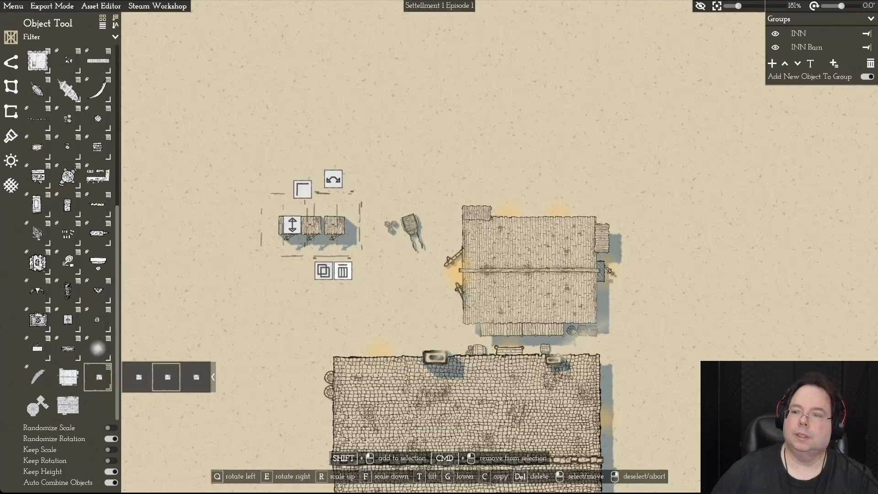
key(Delete)
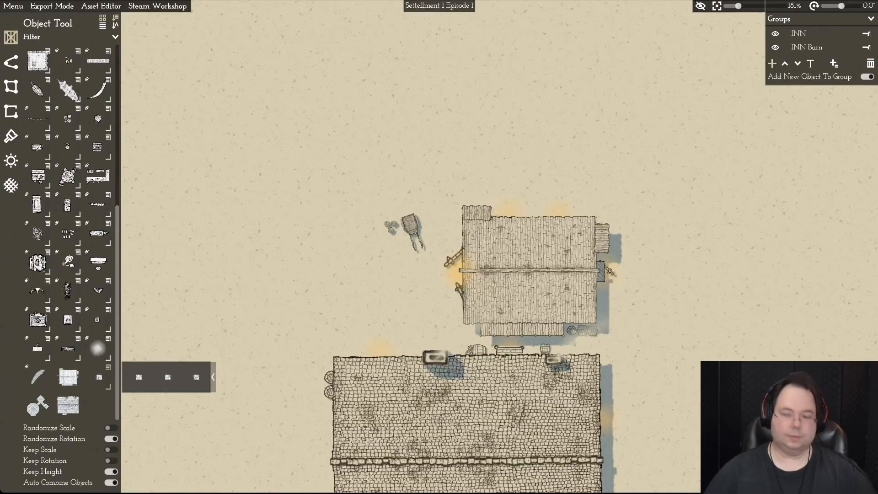
Step: Create a new object group and name it INNOuthouses
click(772, 63)
click(812, 61)
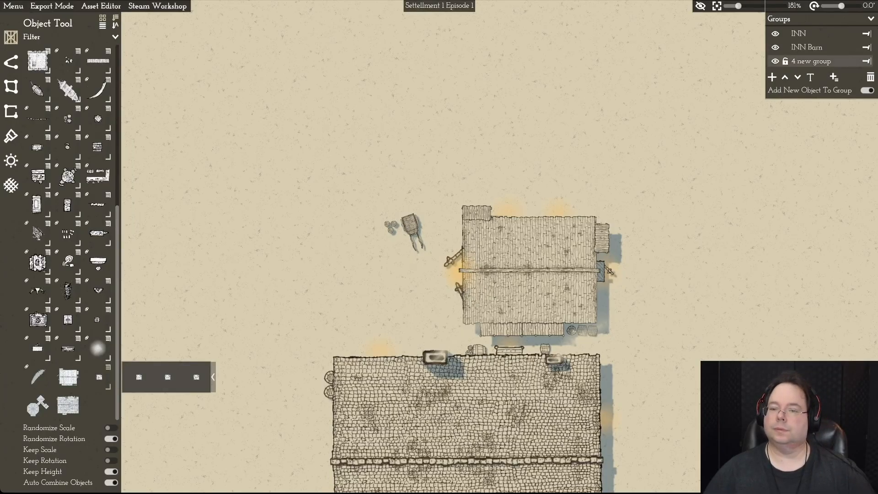
click(811, 77)
text(C)
key(BackSpace)
key(BackSpace)
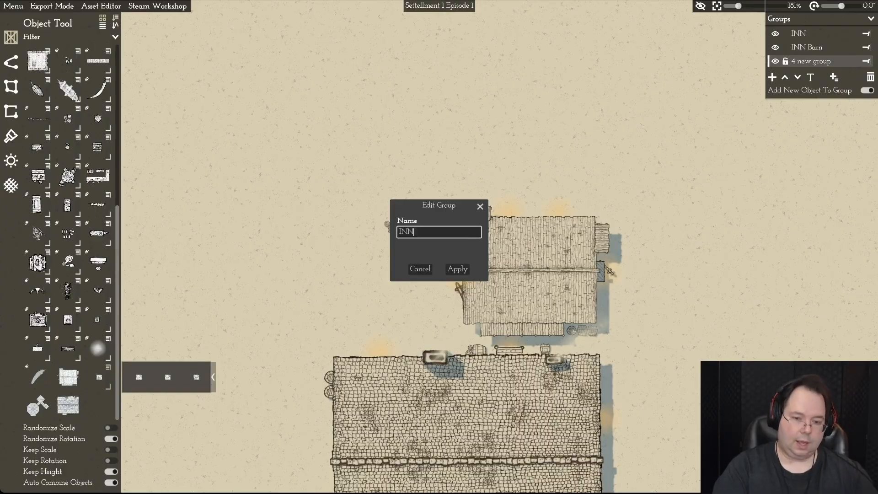
text(Outhouses)
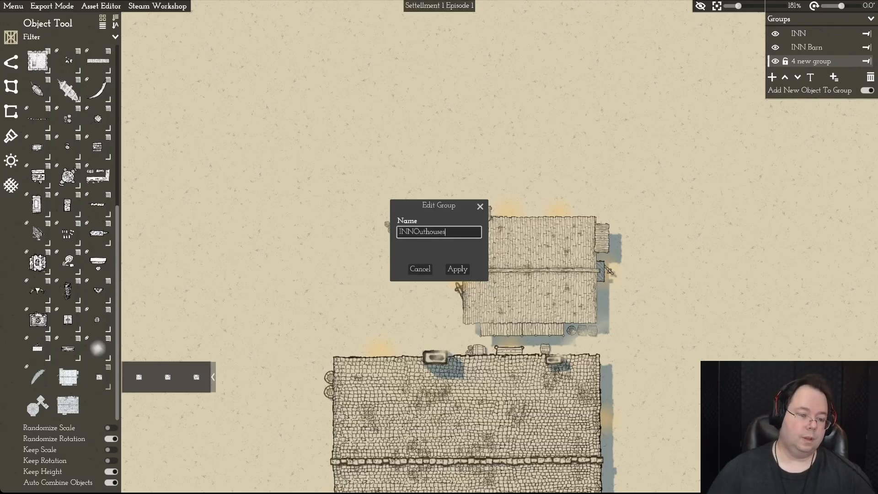
key(Return)
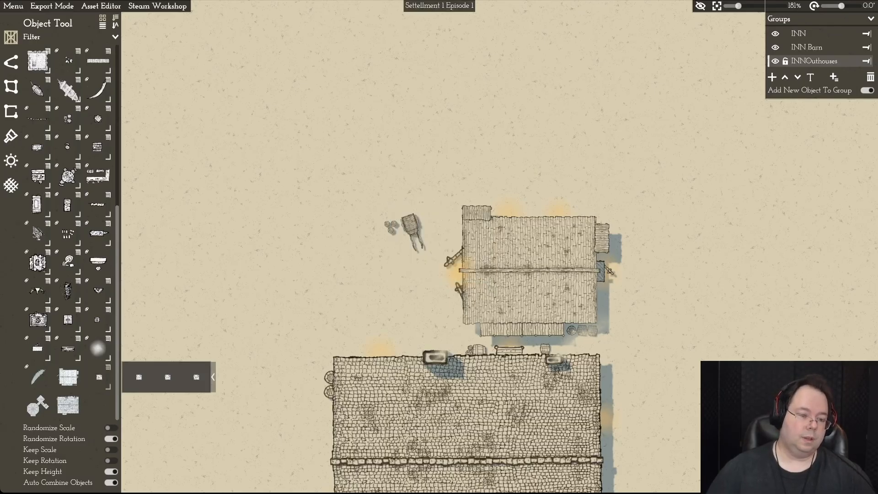
Step: Place three outhouse variants in a row beyond the handcart and straighten the one nearest to it
click(99, 377)
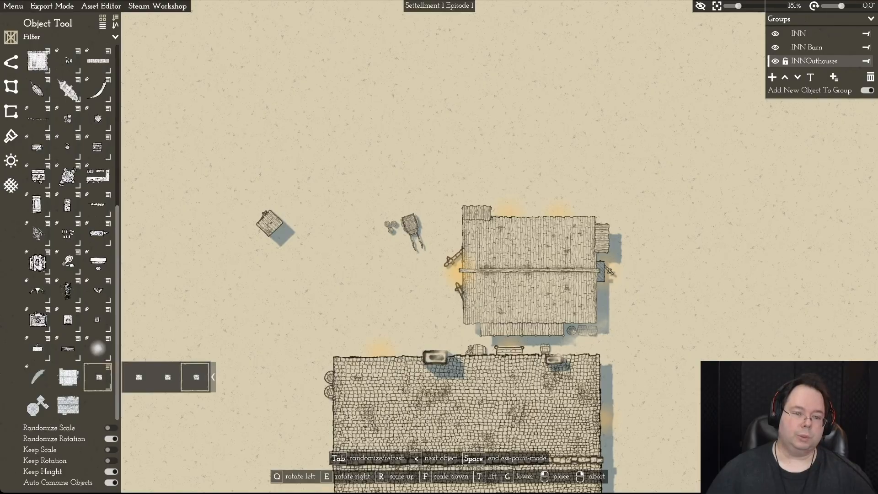
click(270, 223)
click(307, 222)
click(334, 223)
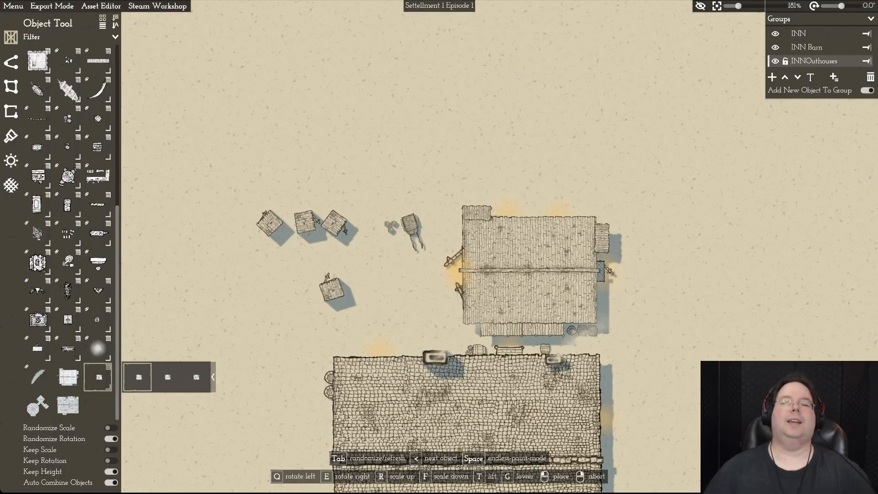
right_click(332, 289)
click(306, 222)
drag(333, 179, 354, 179)
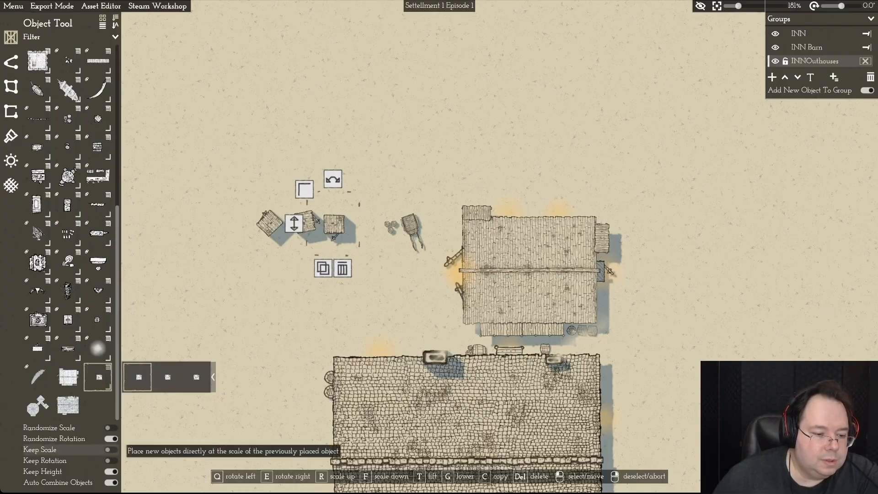
Step: Turn on Keep Scale and Keep Rotation for placed objects, and delete the three outhouses beside the handcart
click(111, 450)
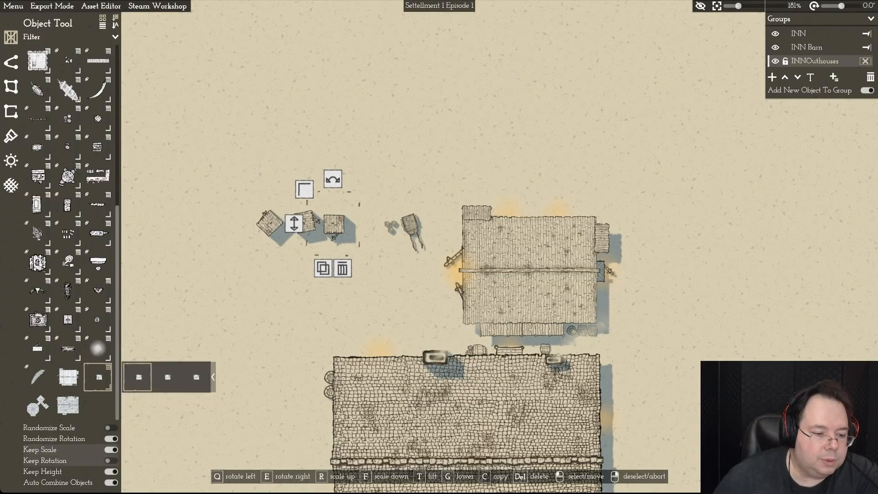
click(111, 461)
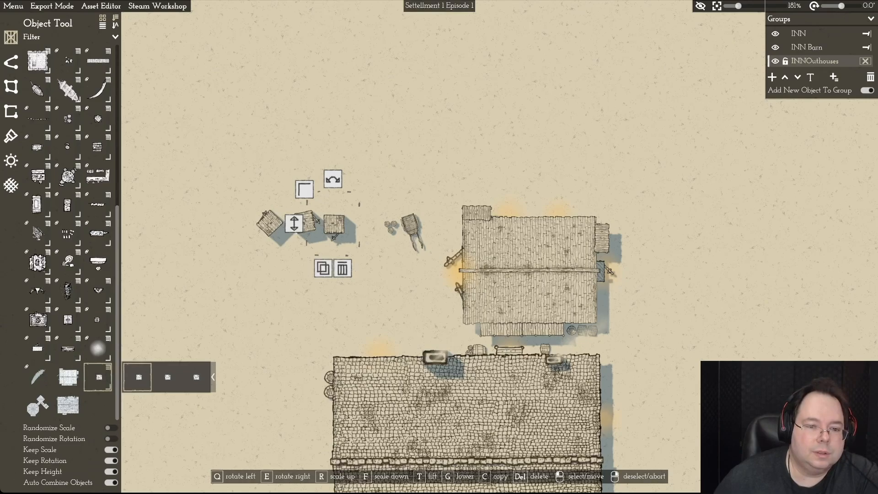
click(343, 268)
click(306, 224)
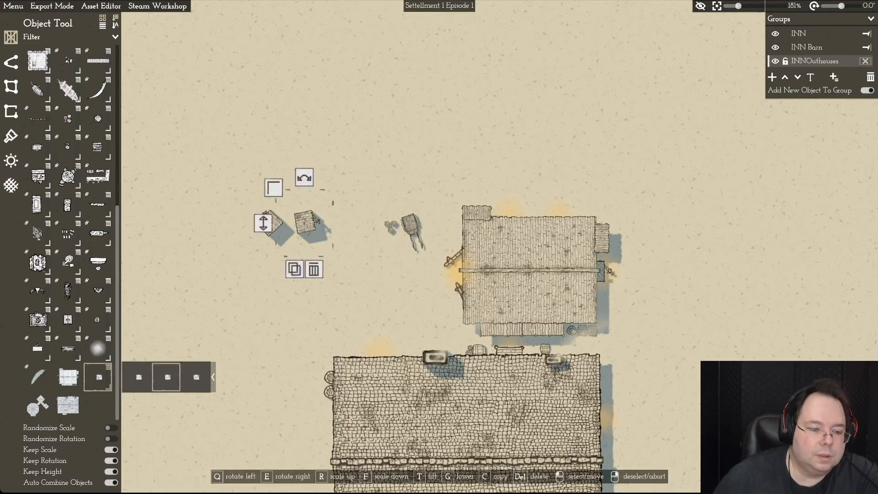
click(313, 269)
click(270, 224)
click(280, 269)
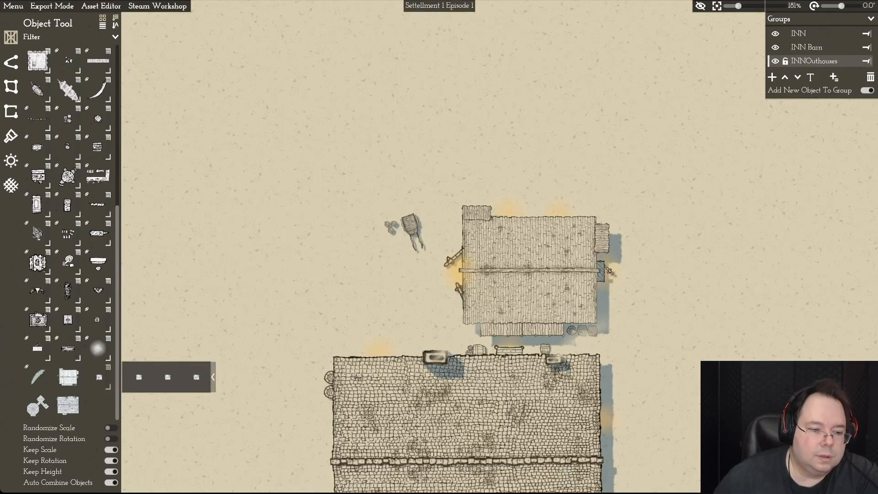
Step: Place three outhouse variants in a straight row beyond the handcart, with their doors facing the inn side
scroll(280, 269, down, 3)
click(98, 377)
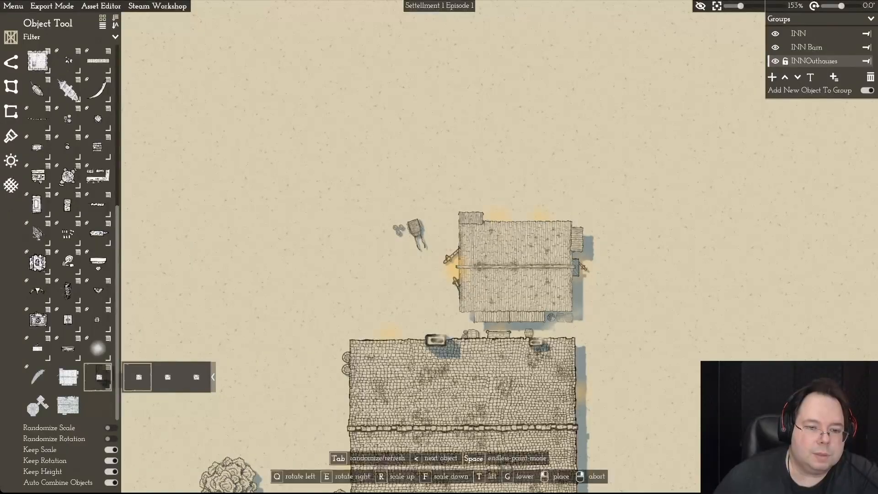
click(268, 233)
click(293, 234)
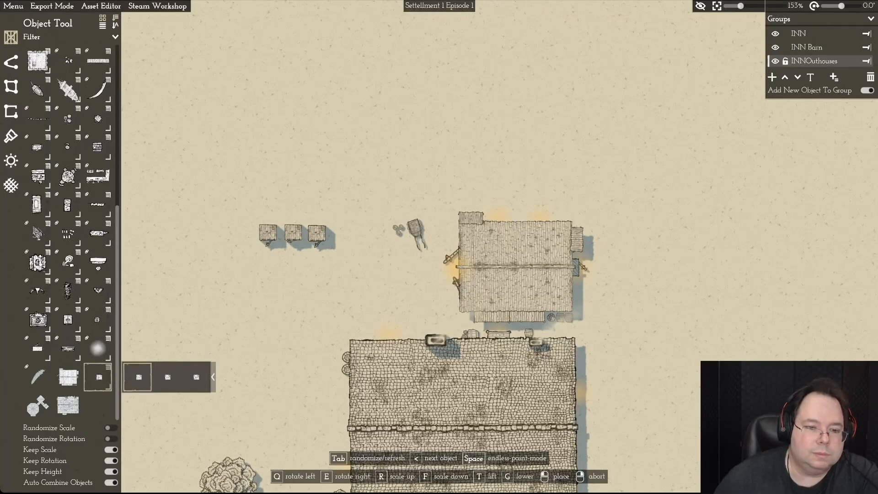
click(317, 233)
right_click(315, 301)
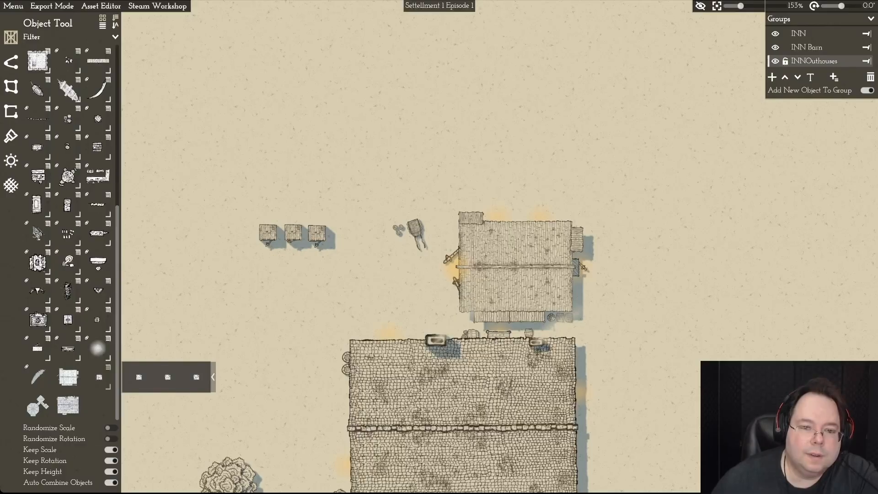
Step: Shift the outhouses closer to the handcart so they stand side by side in an evenly spaced row
mouse_move(317, 234)
mouse_down()
mouse_move(356, 232)
mouse_move(314, 231)
mouse_move(334, 231)
mouse_up()
drag(267, 234, 313, 231)
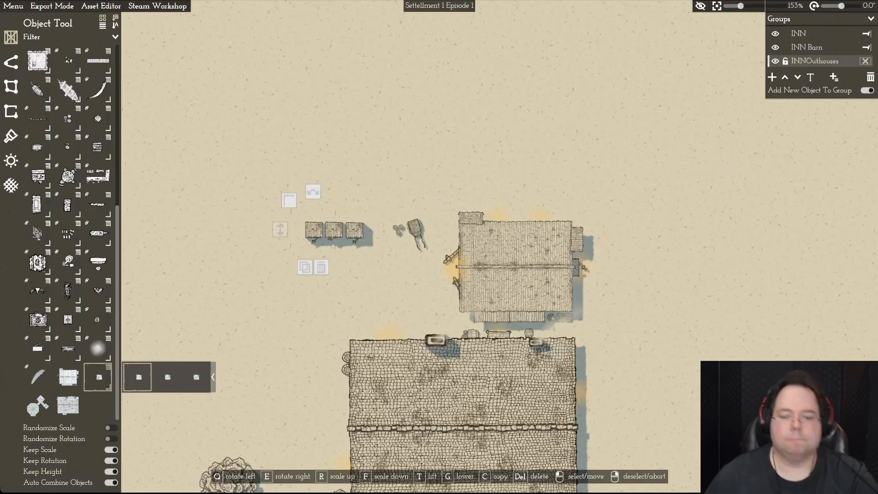
right_click(314, 231)
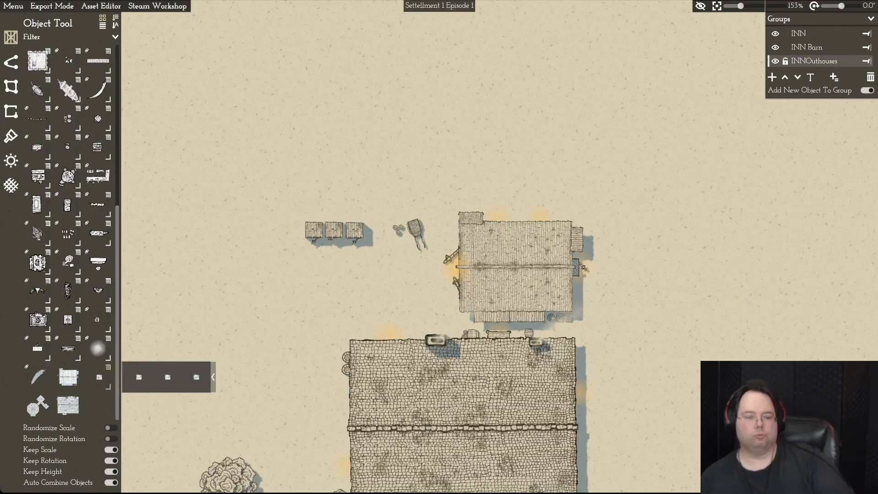
Step: Frame the inn, barn and outhouses in view and open the map's export mode
key(s)
key(w)
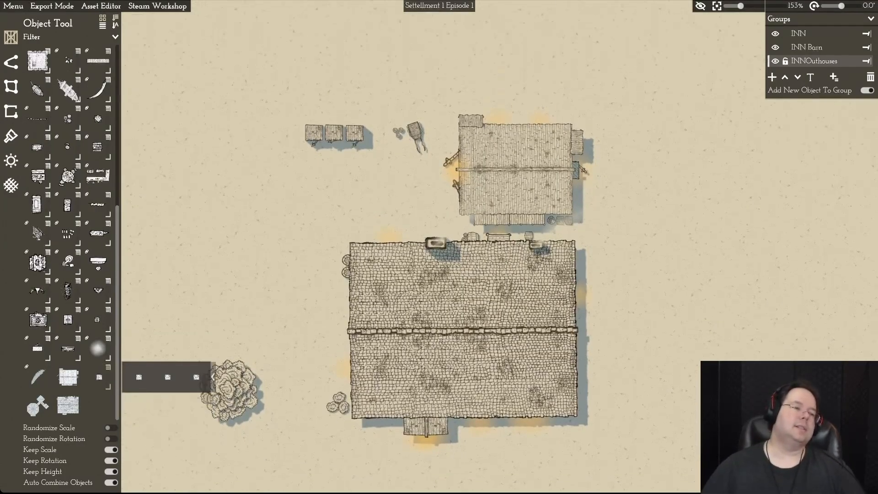
click(52, 6)
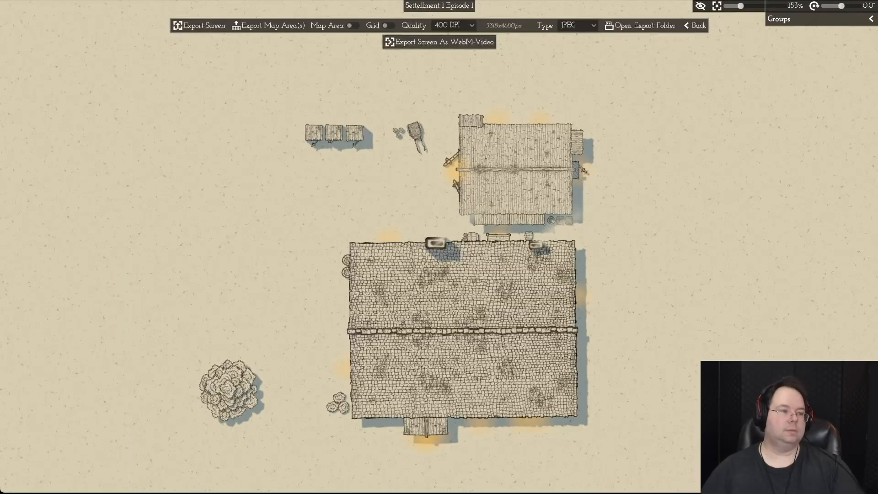
Step: Leave export mode, save the settlement map, and open the Object Editor
key(Escape)
click(13, 6)
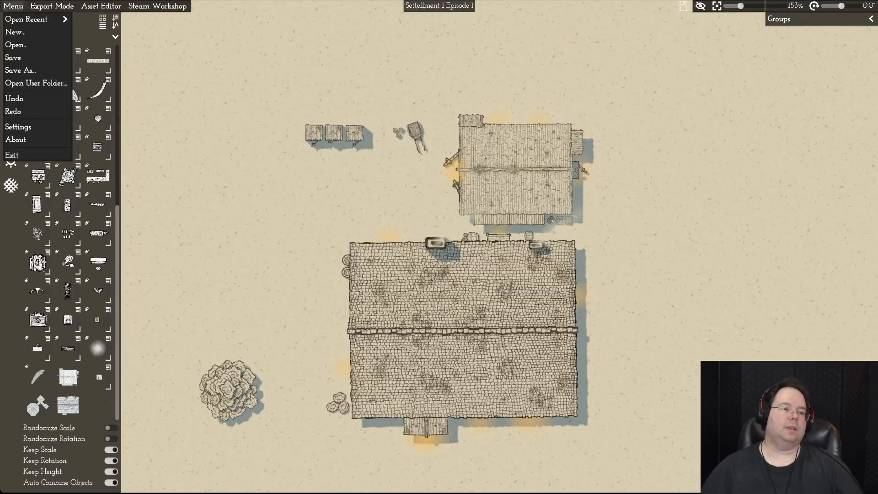
click(13, 57)
click(101, 6)
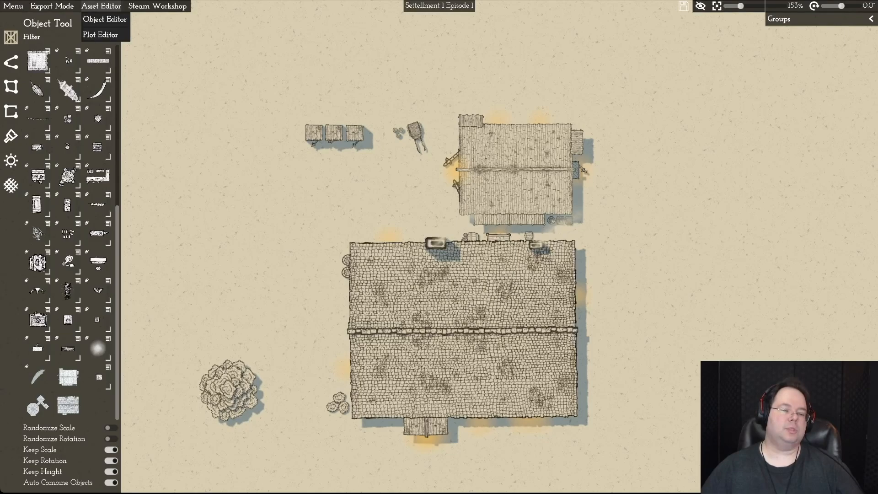
click(99, 19)
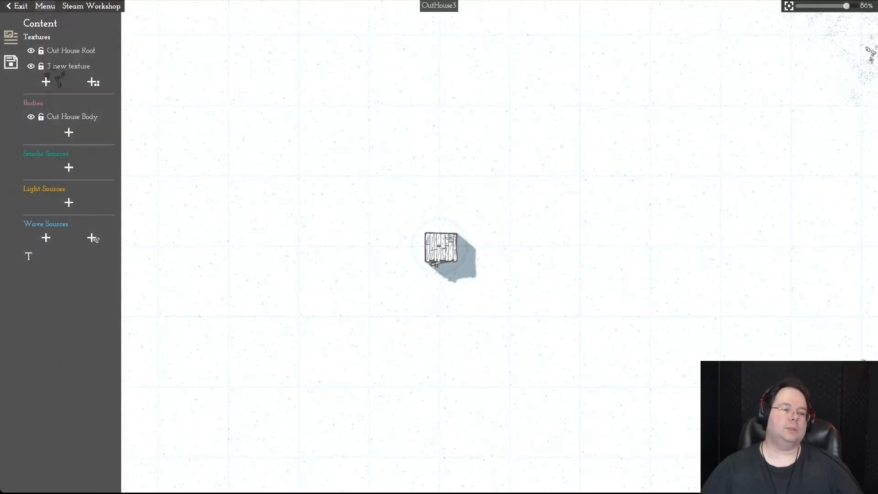
Step: Clear the editor with a new object and open the saved object file Village BlackSmith.momast
click(45, 6)
click(48, 32)
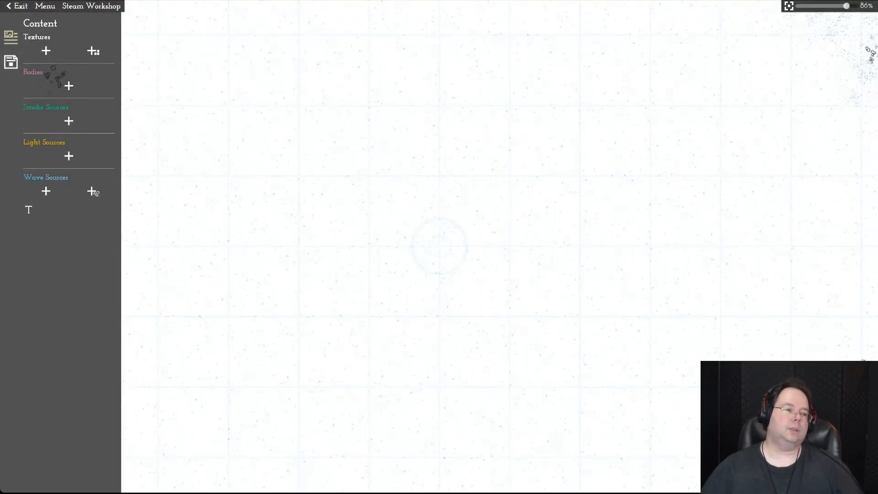
click(44, 6)
click(48, 45)
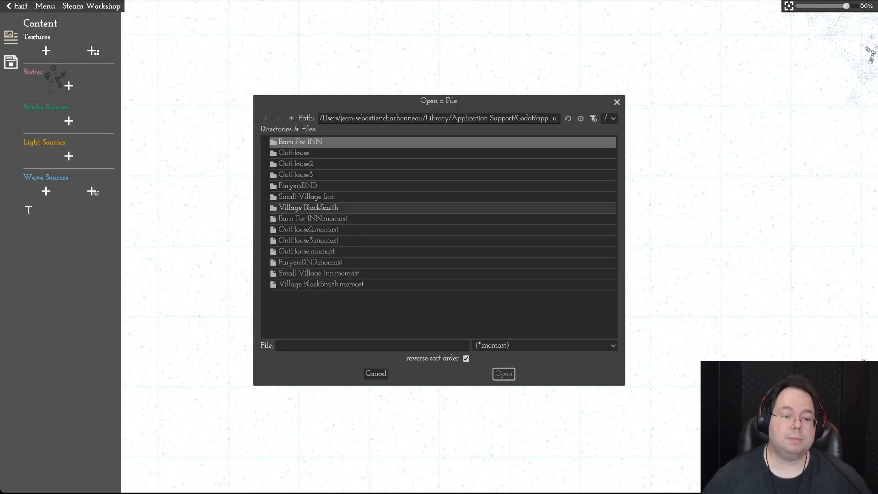
click(368, 210)
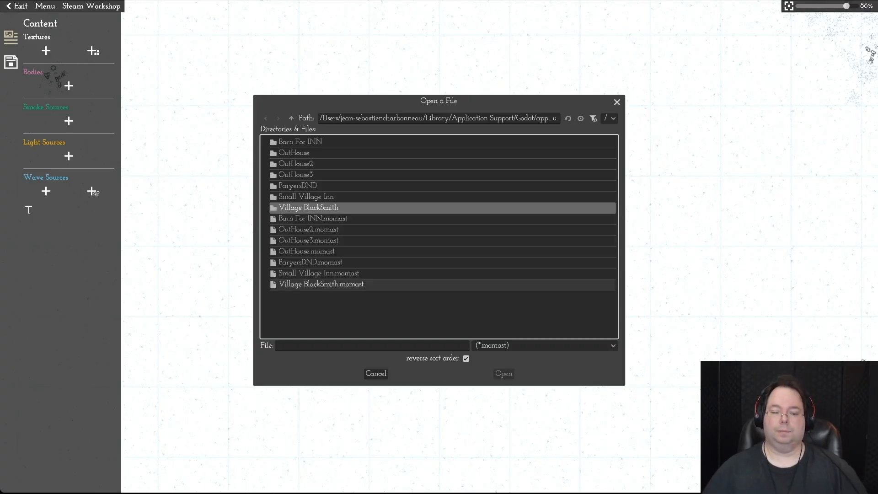
click(369, 284)
click(504, 374)
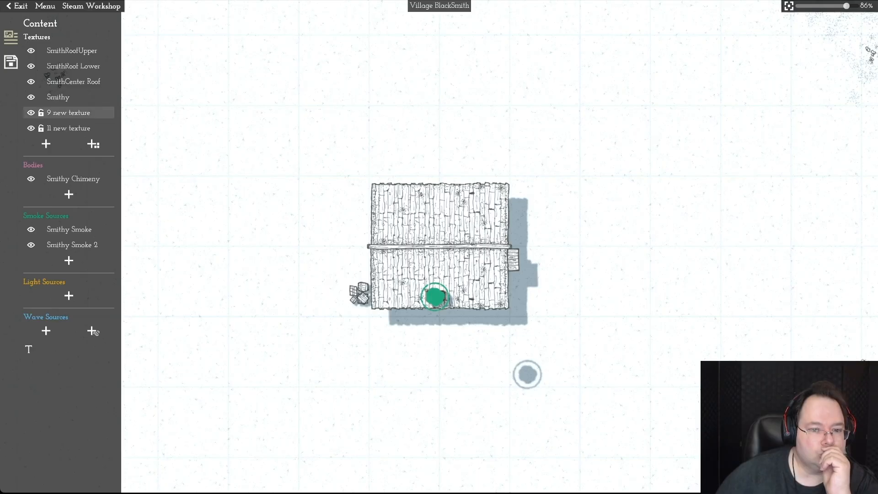
Step: Rename the crate texture beside the smithy as "Creats" and lock it
click(69, 113)
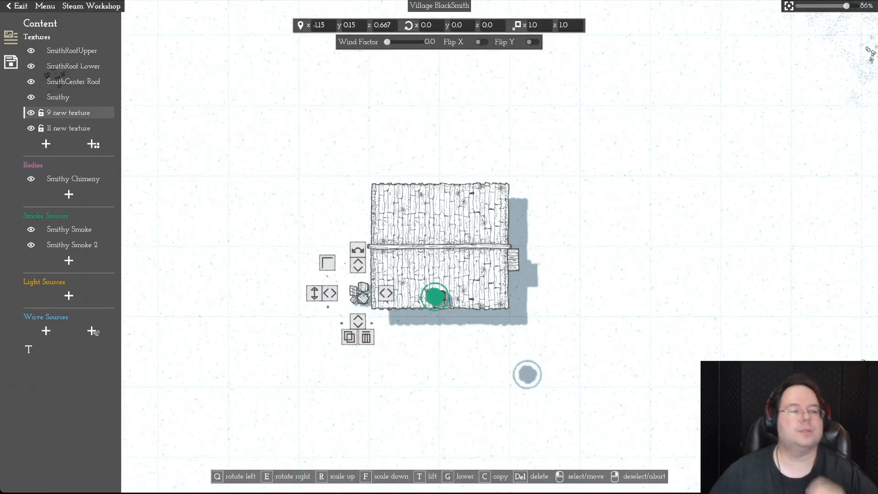
click(93, 331)
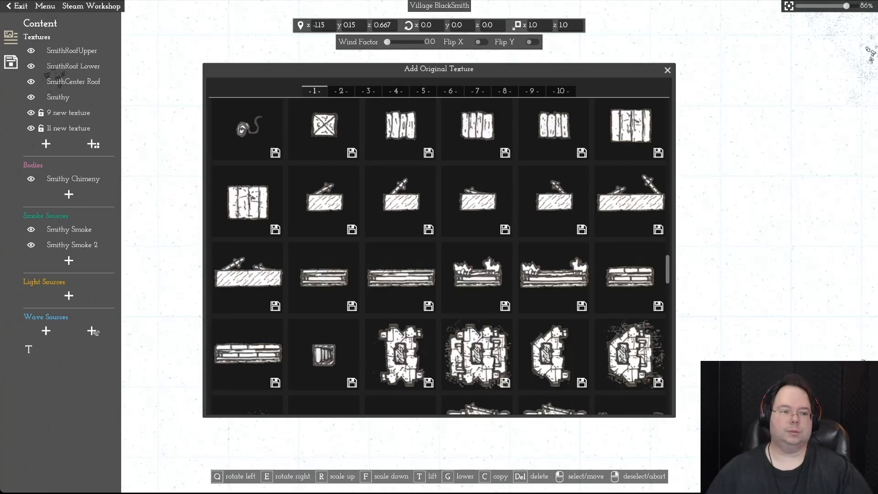
key(Escape)
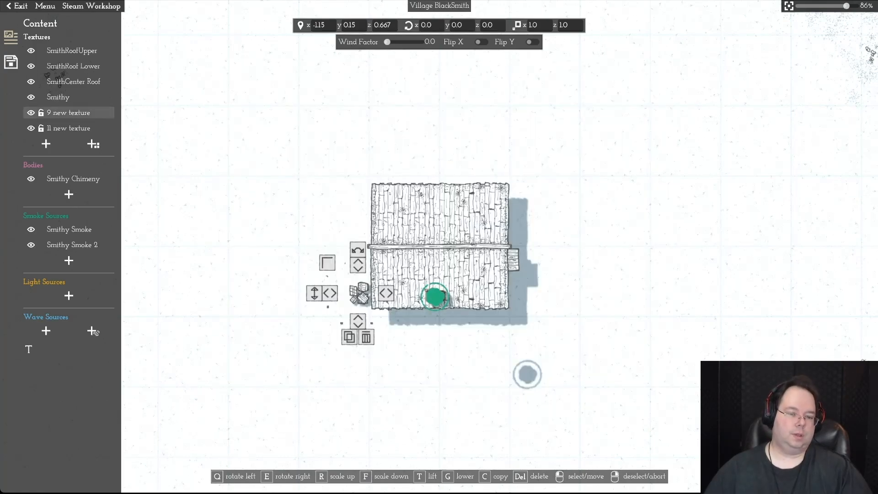
click(29, 350)
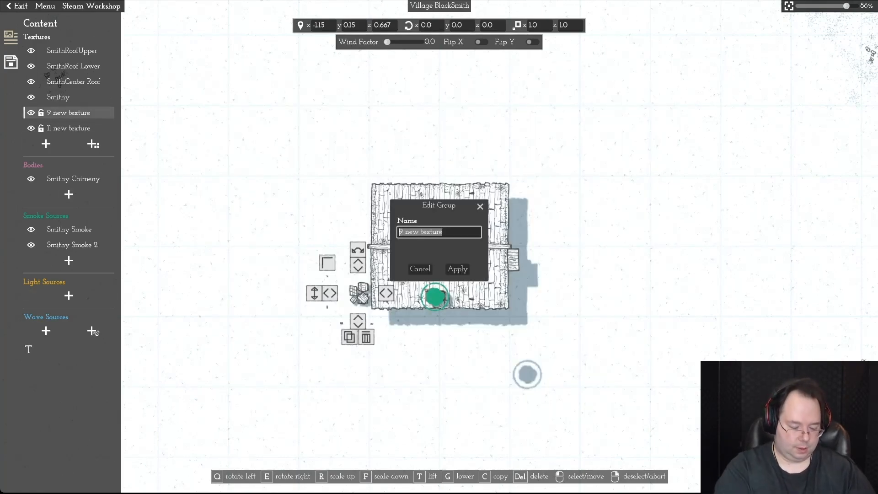
text(Create)
key(Return)
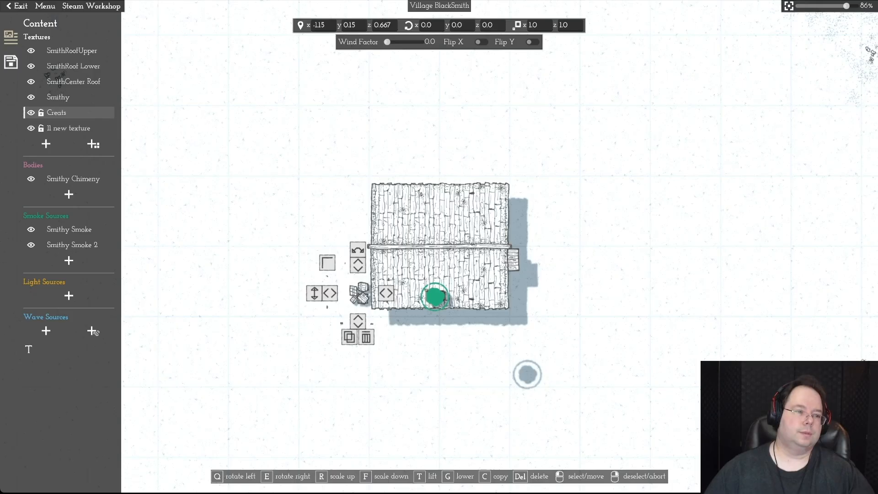
click(41, 112)
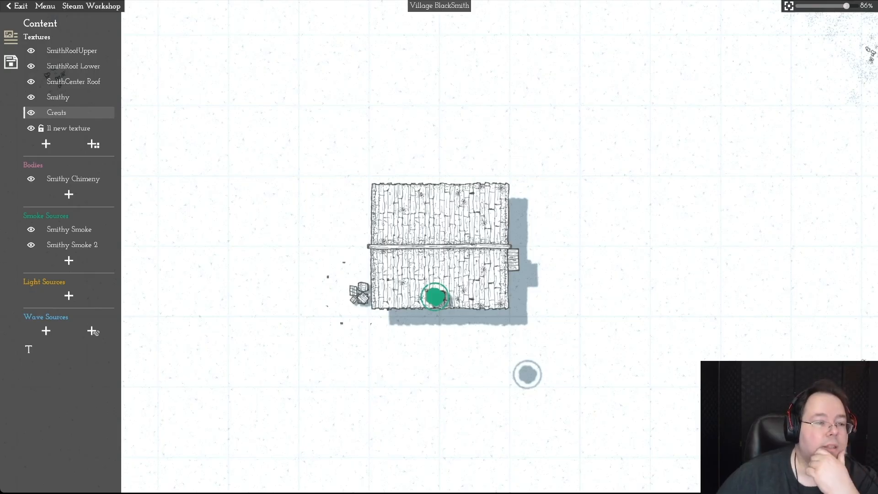
Step: Add the wide bench texture with two swords at the smithy roof's upper edge and enlarge it to scale 1.716
click(93, 144)
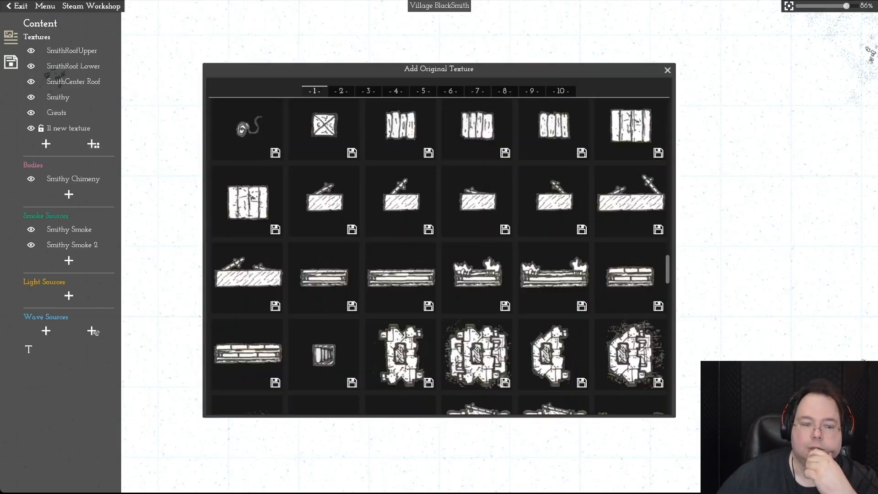
click(630, 196)
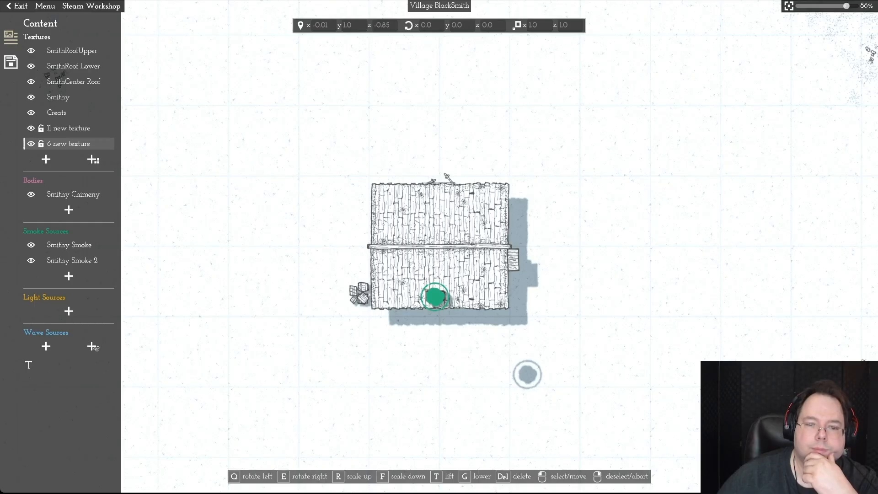
click(440, 178)
scroll(439, 178, down, 3)
key(r)
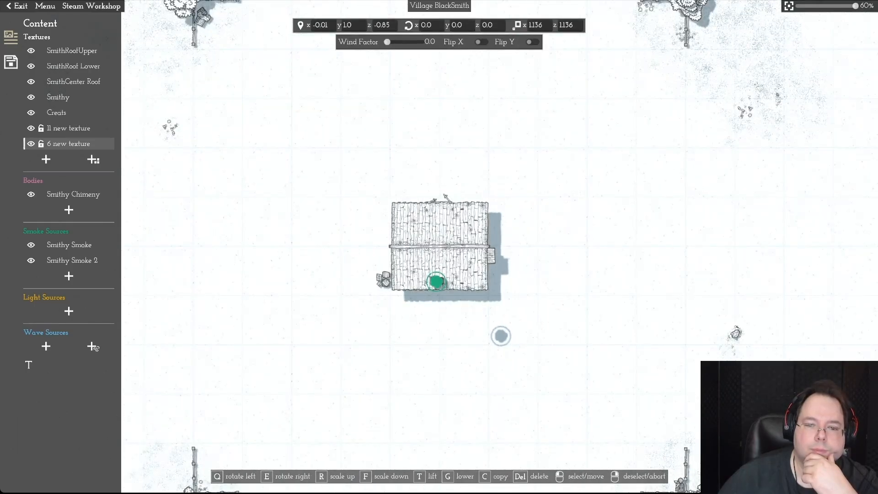
key(f)
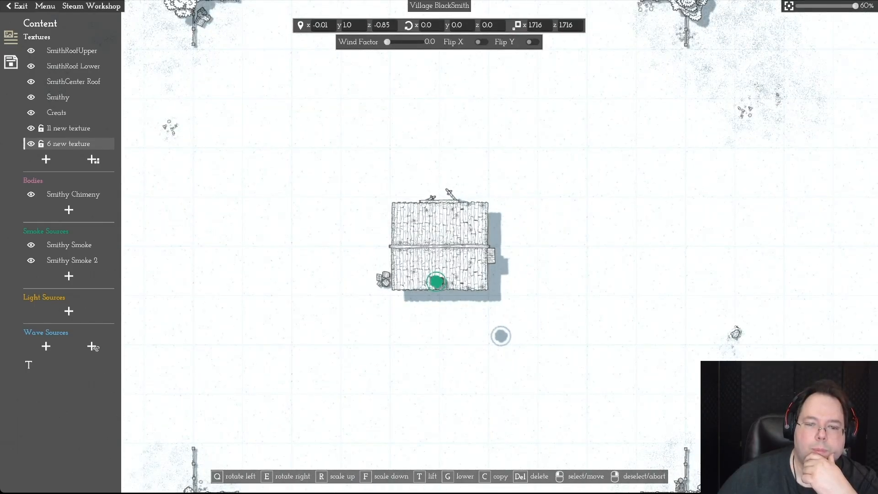
Step: Enlarge the sword bench to scale 1.9 and shift it to z -0.80, centred and tucked under the roof's upper edge
mouse_move(439, 204)
mouse_down()
mouse_move(438, 193)
mouse_move(439, 200)
mouse_up()
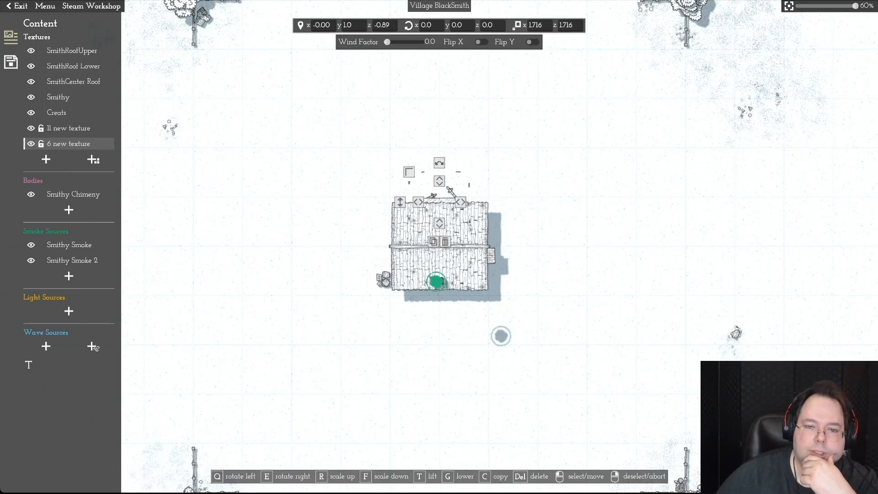
key(r)
key(r)
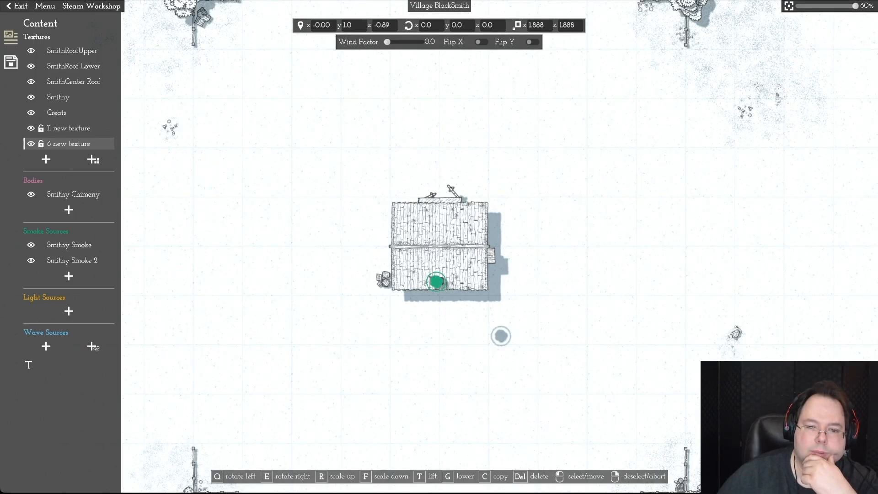
key(t)
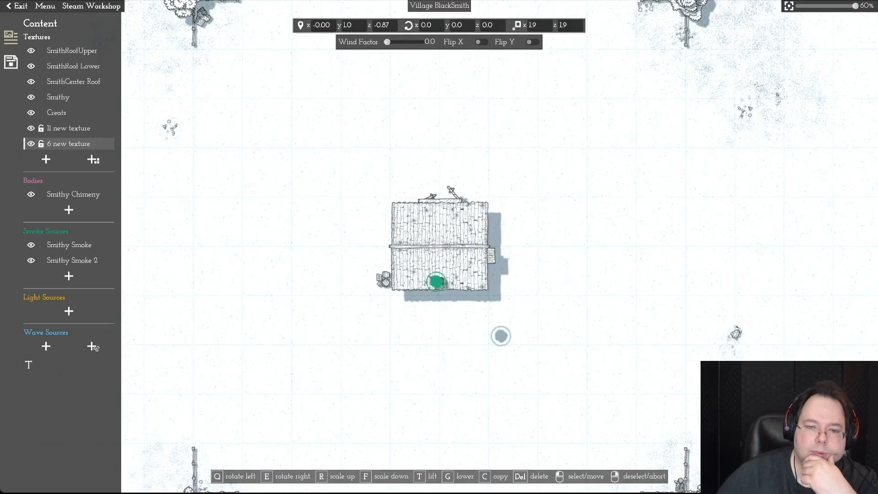
key(t)
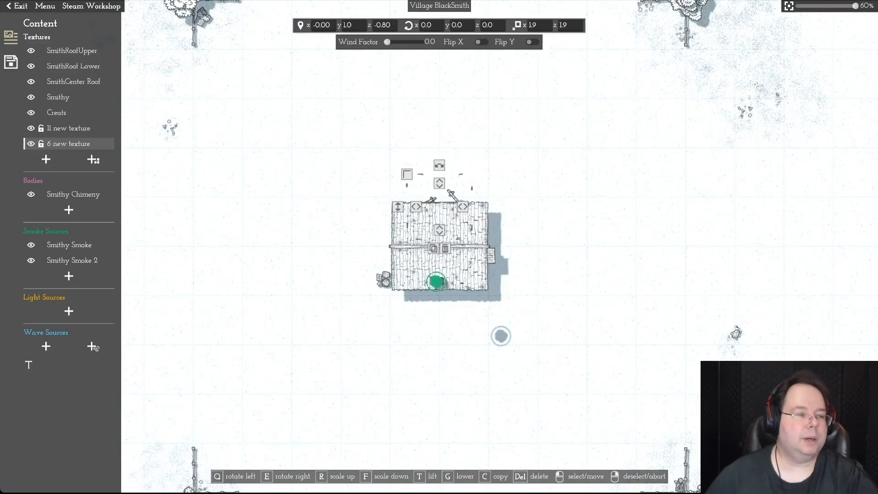
Step: Browse pages 1 to 4 of the original textures for further blacksmith props, including the full length of page 1
click(94, 159)
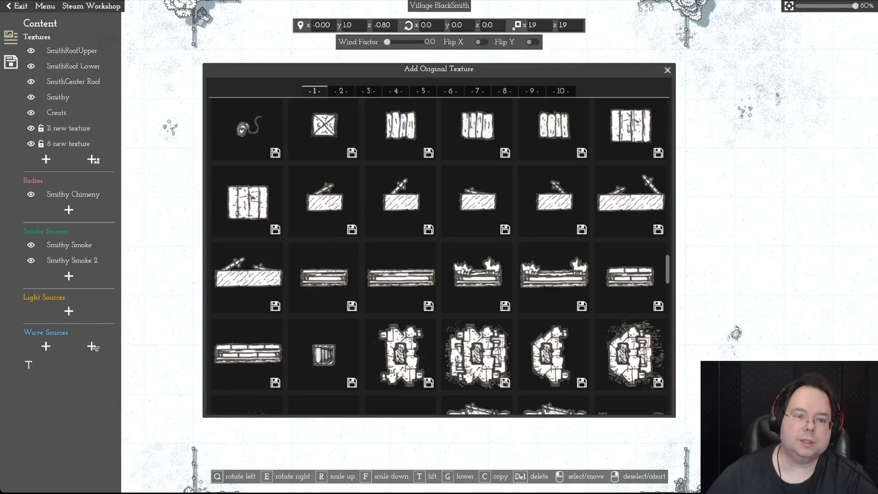
click(395, 92)
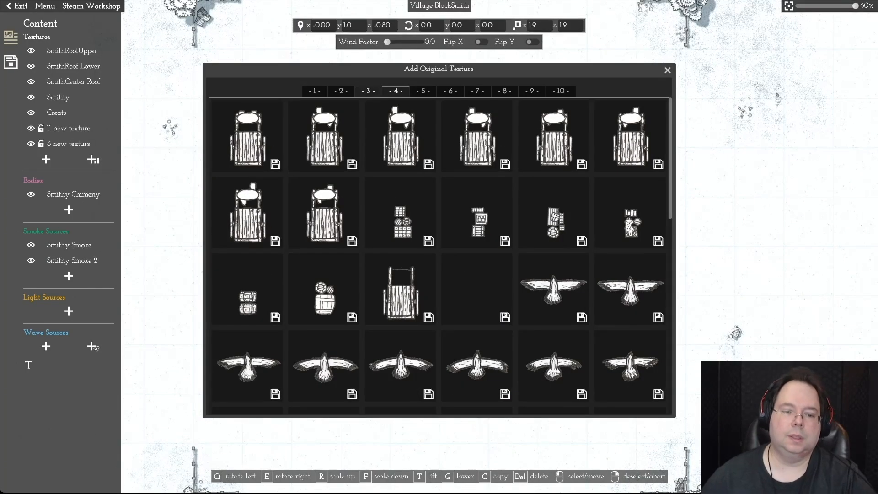
click(368, 91)
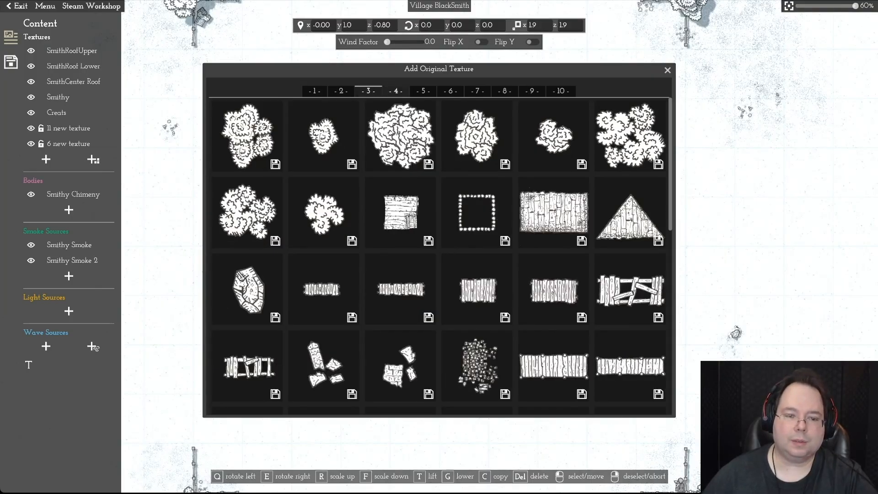
click(396, 91)
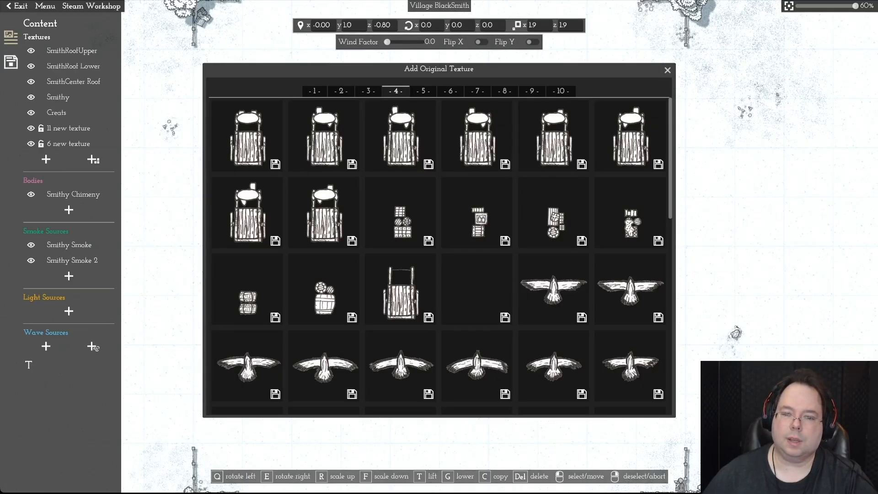
click(368, 91)
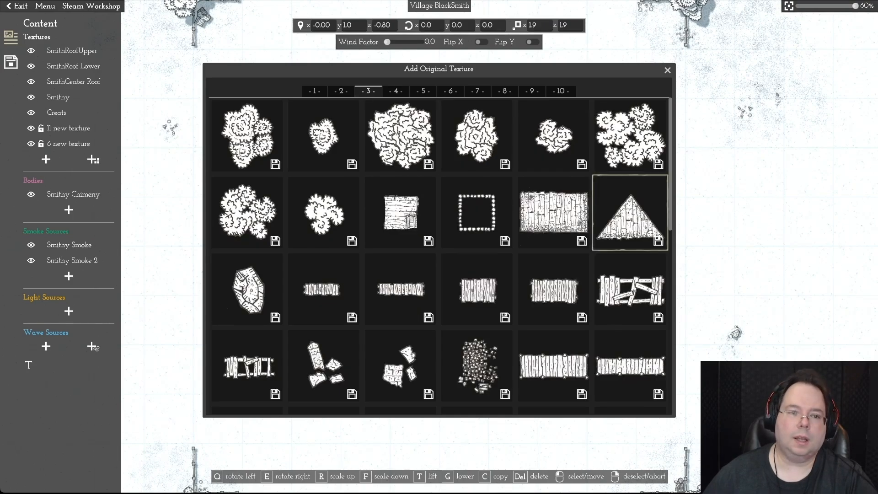
mouse_move(630, 212)
click(340, 90)
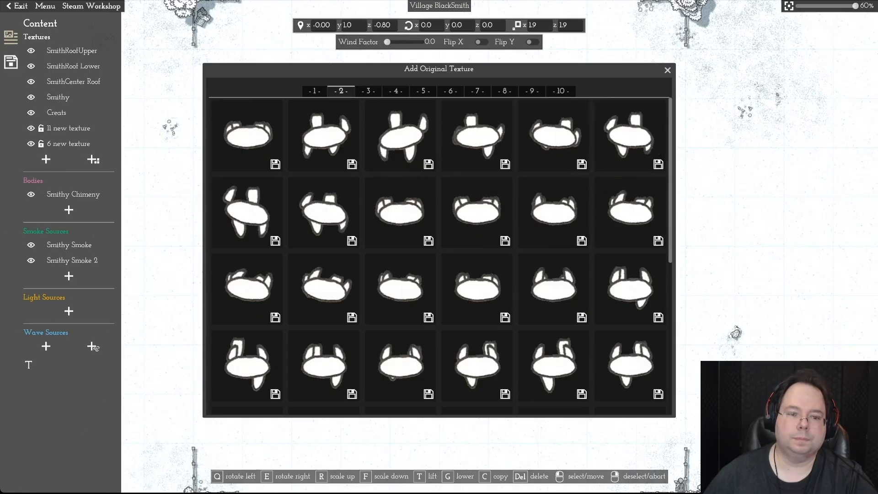
click(314, 90)
scroll(401, 132, down, 3)
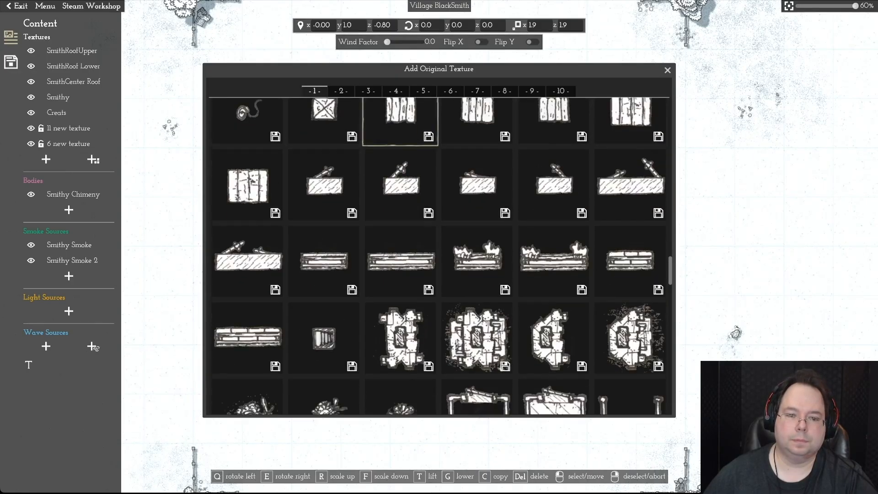
scroll(439, 257, down, 10)
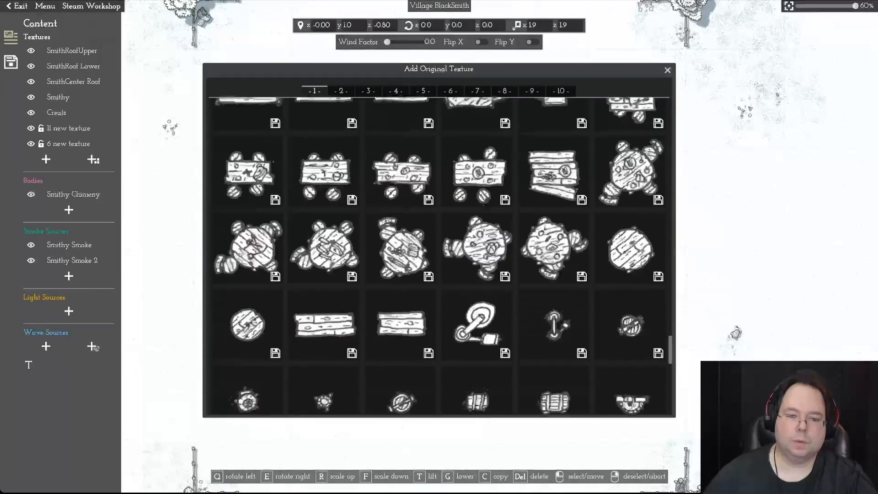
scroll(439, 256, down, 10)
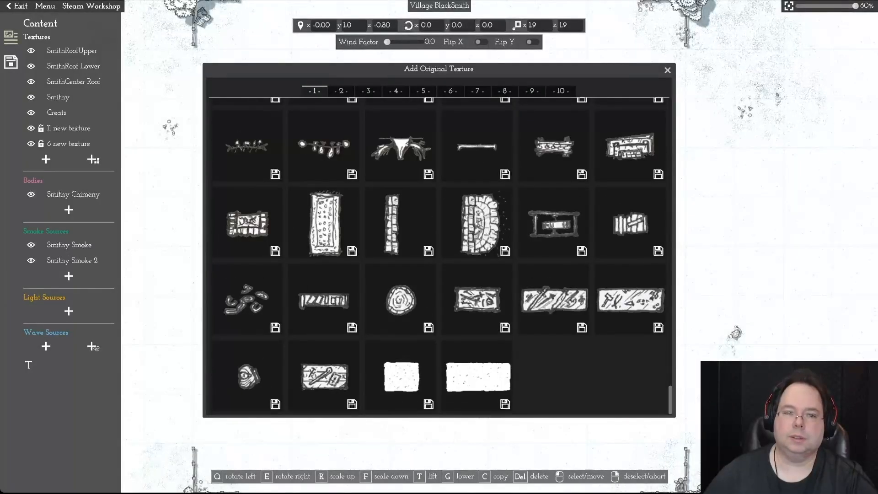
Step: Try the horse-drawn cart texture from page 6 of the original textures beside the smithy, and delete it again
drag(462, 70, 454, 97)
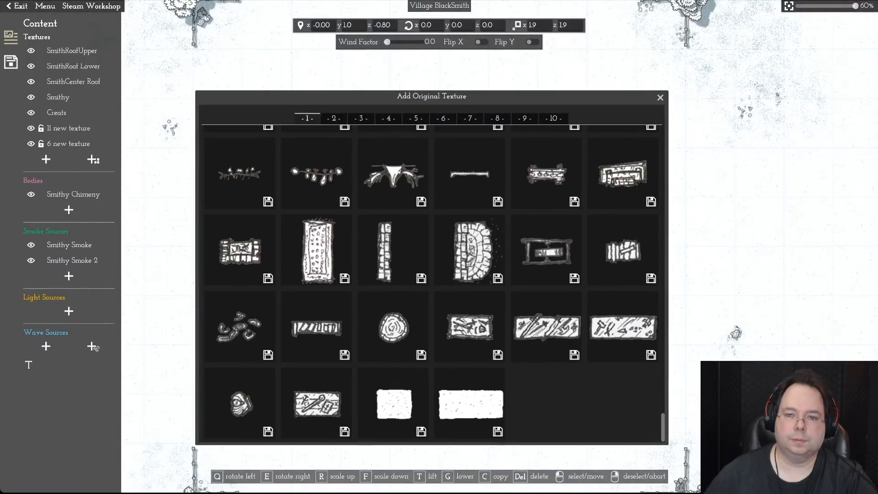
click(553, 118)
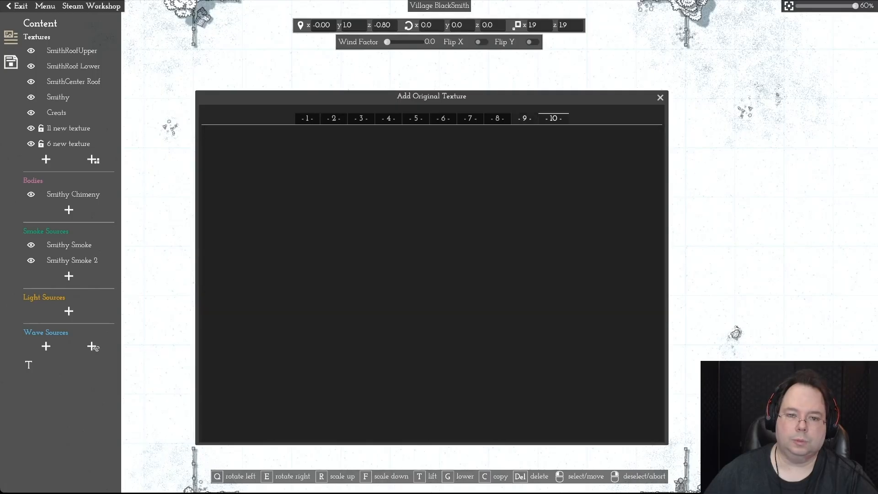
click(525, 118)
click(497, 118)
click(470, 119)
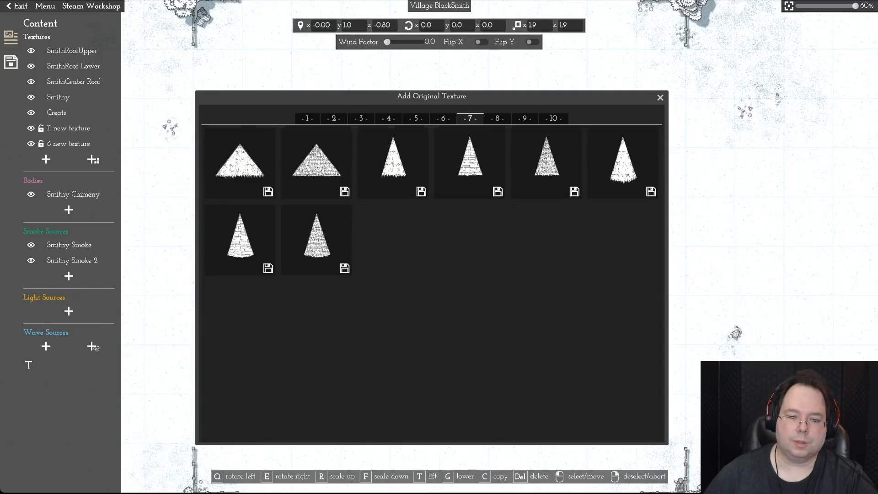
click(443, 118)
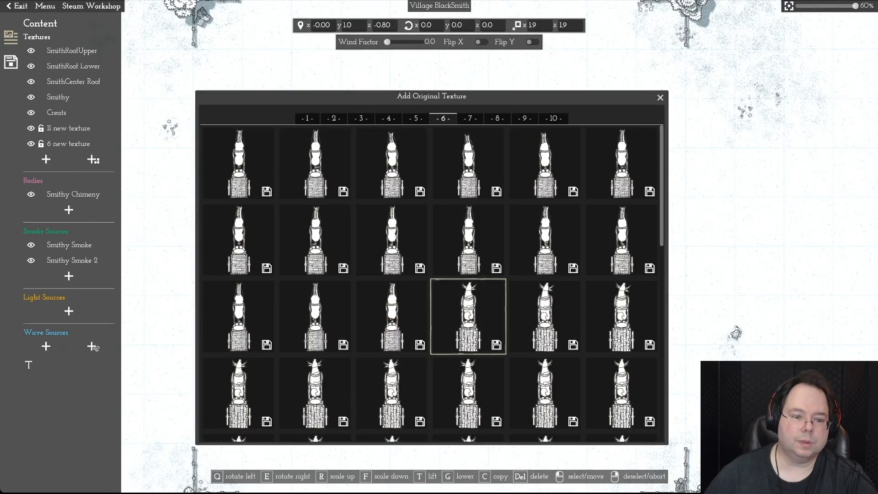
mouse_move(315, 163)
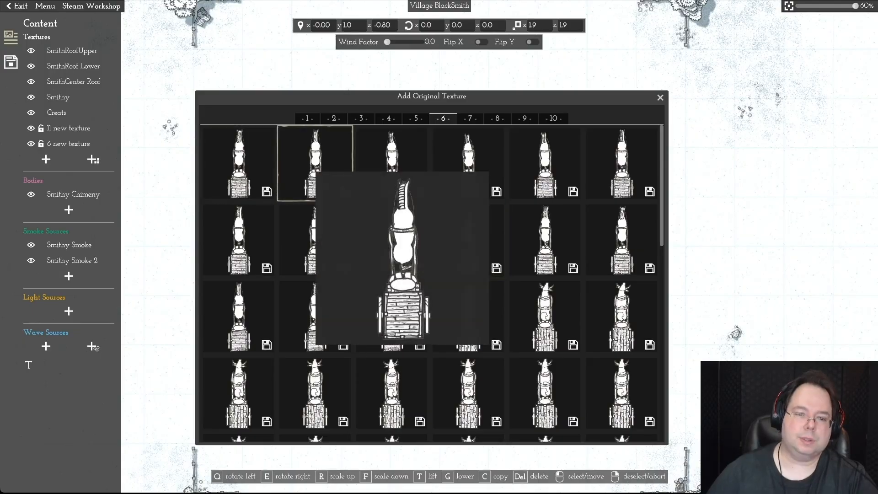
click(315, 164)
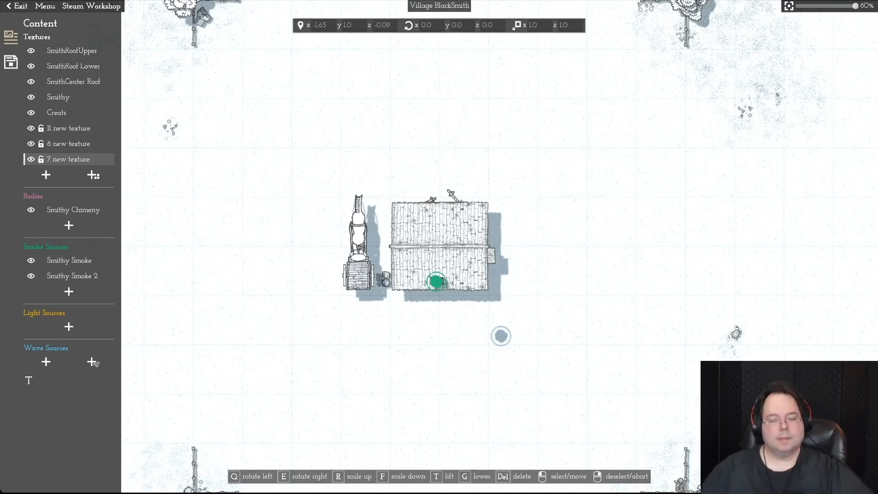
drag(359, 242, 452, 230)
key(Delete)
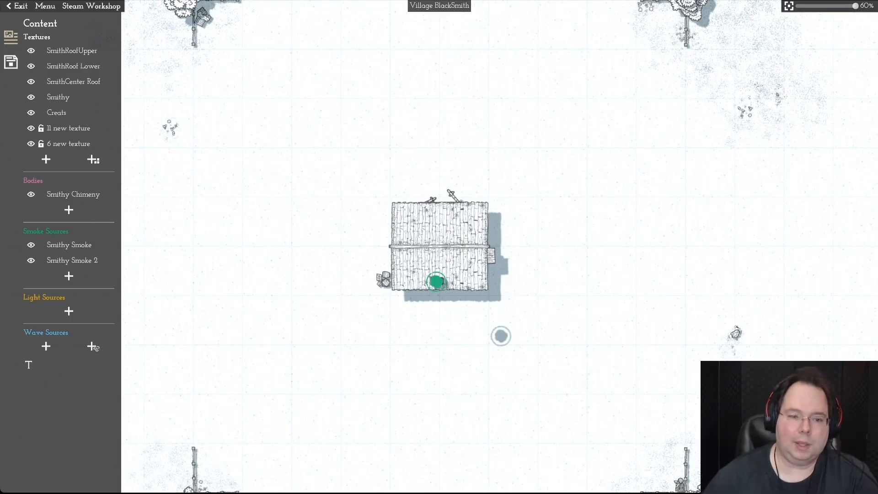
Step: Look through page 1 of the original textures from start to end for a suitable smithy prop
click(94, 160)
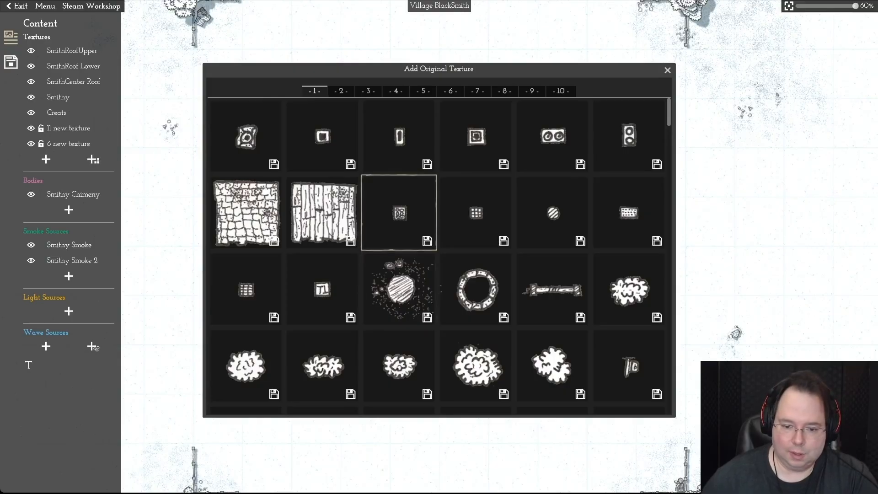
scroll(399, 212, down, 5)
scroll(439, 254, down, 10)
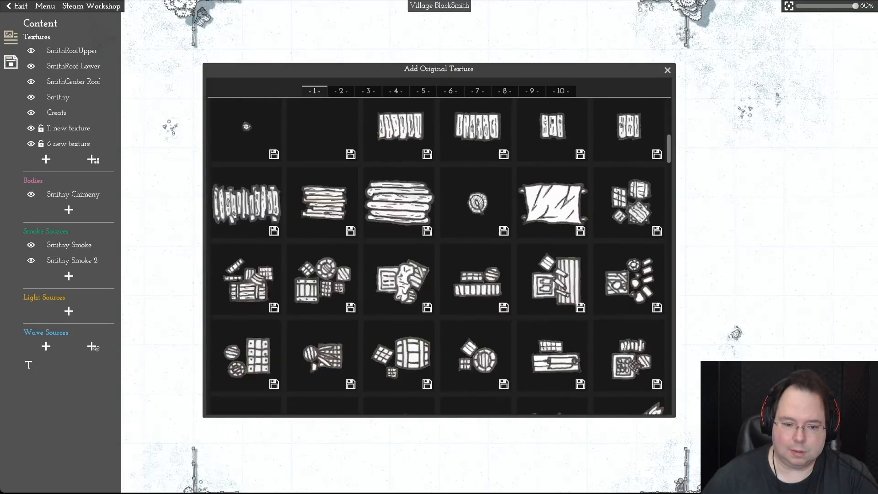
scroll(439, 256, down, 10)
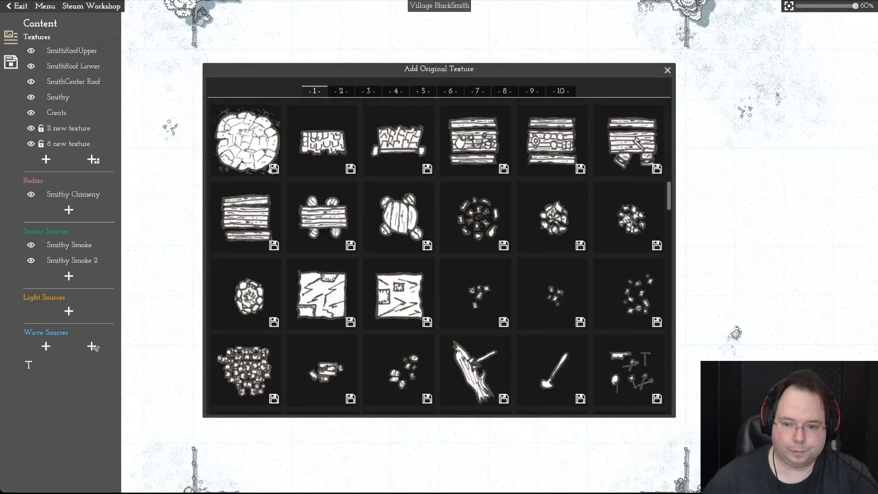
scroll(438, 257, down, 10)
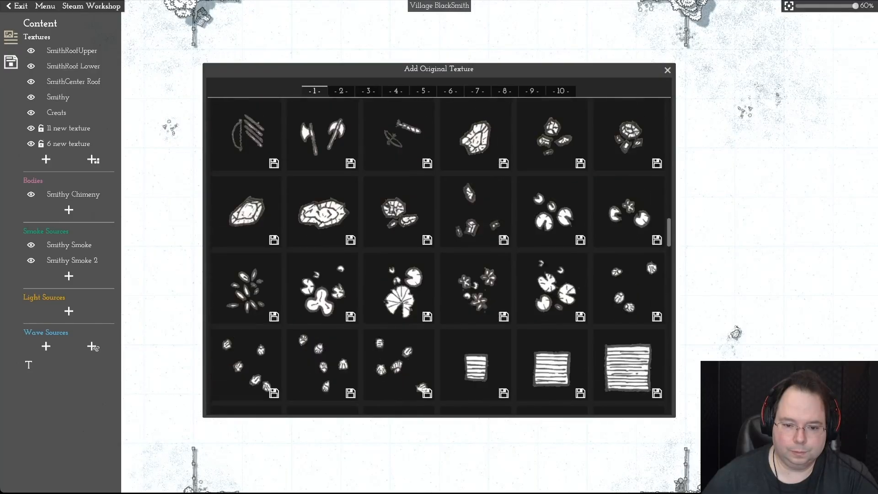
scroll(438, 257, down, 10)
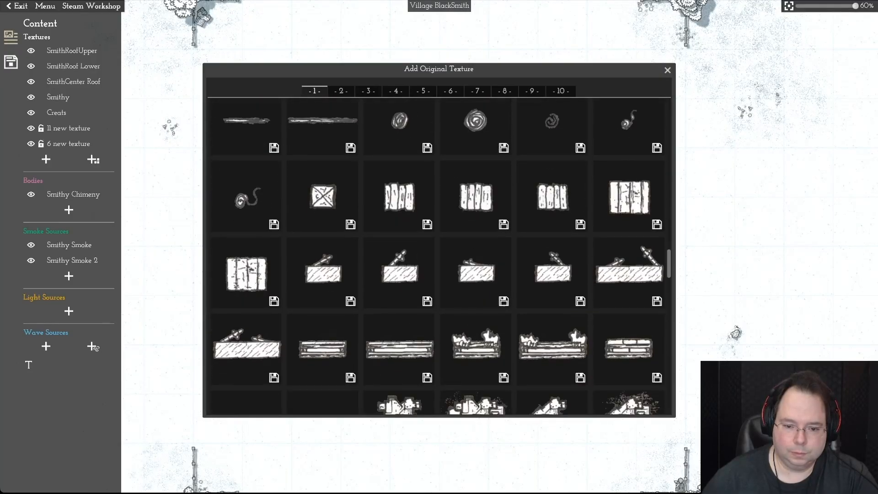
scroll(438, 256, down, 1)
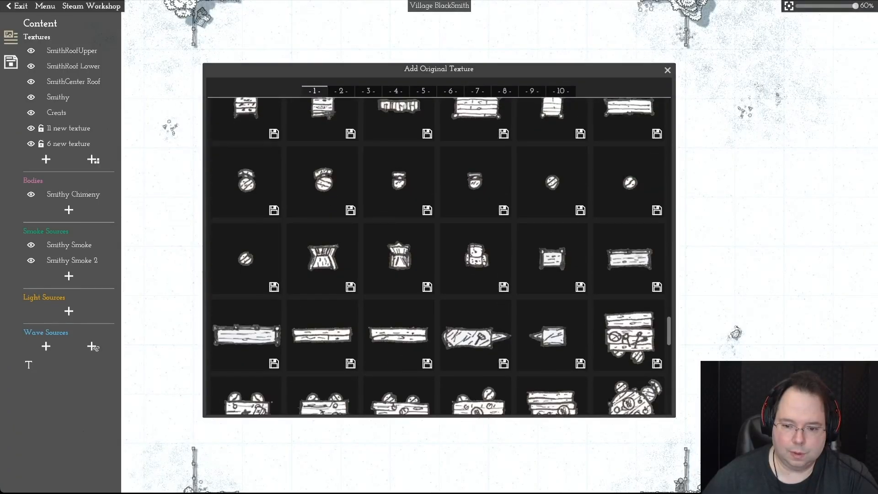
scroll(438, 256, down, 4)
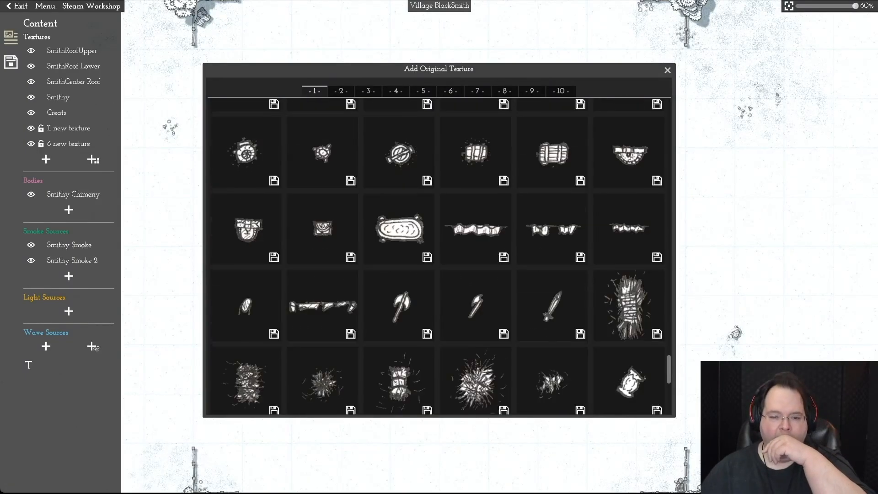
scroll(438, 256, down, 1)
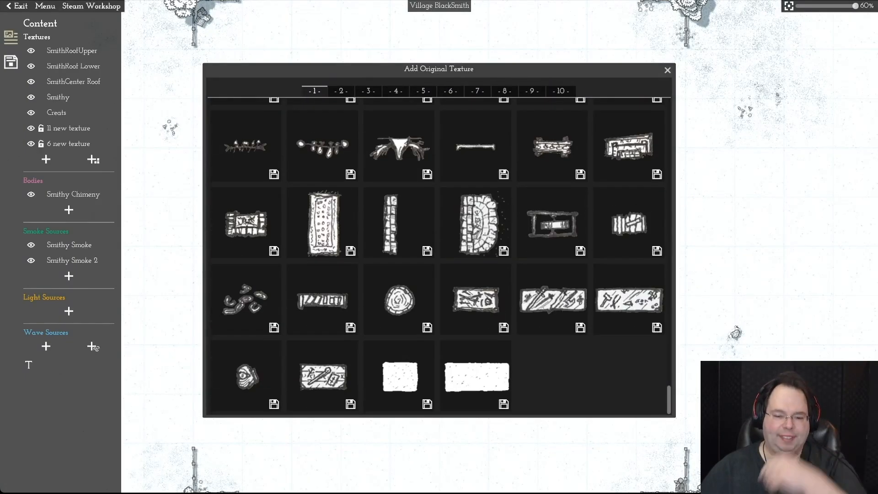
scroll(438, 256, up, 15)
scroll(438, 256, up, 1)
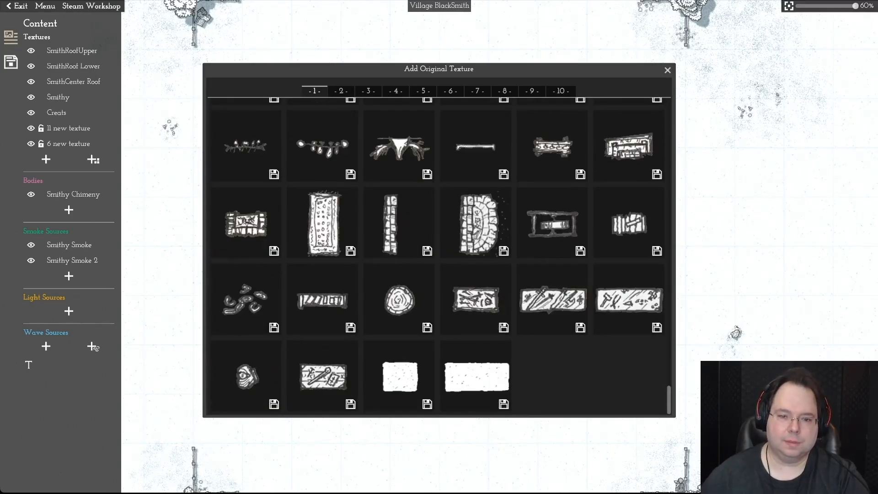
scroll(399, 213, up, 15)
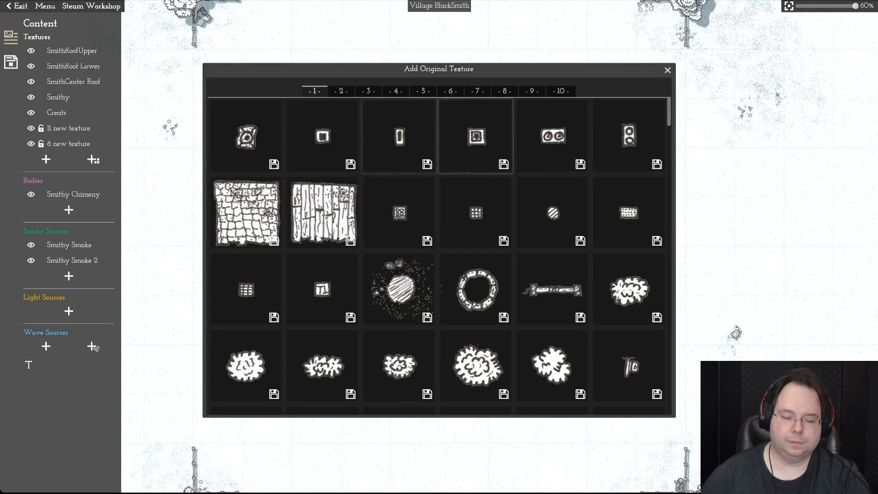
Step: Examine pages 2, 3 and 4 of the original textures for a prop that suits the smithy
click(341, 91)
scroll(399, 138, down, 6)
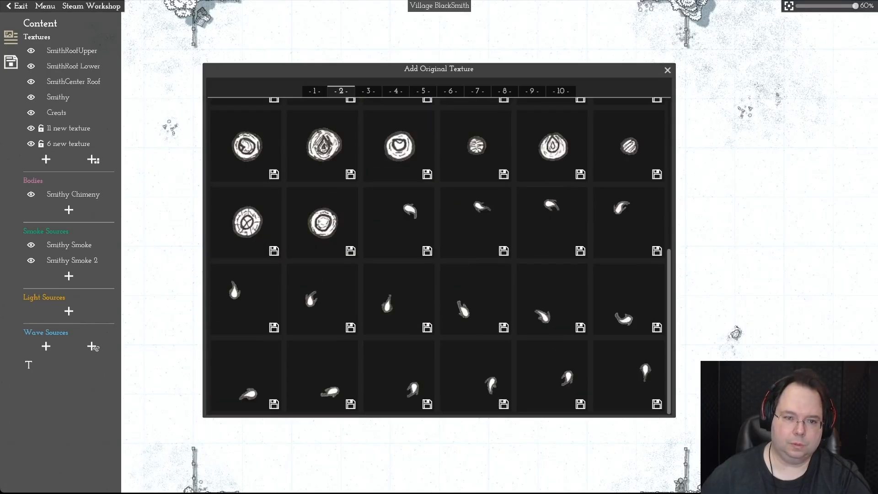
click(368, 91)
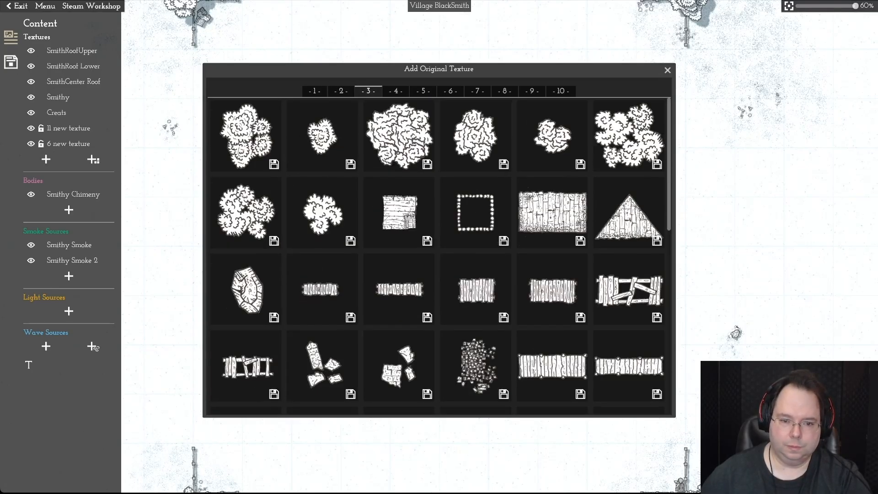
scroll(399, 211, down, 10)
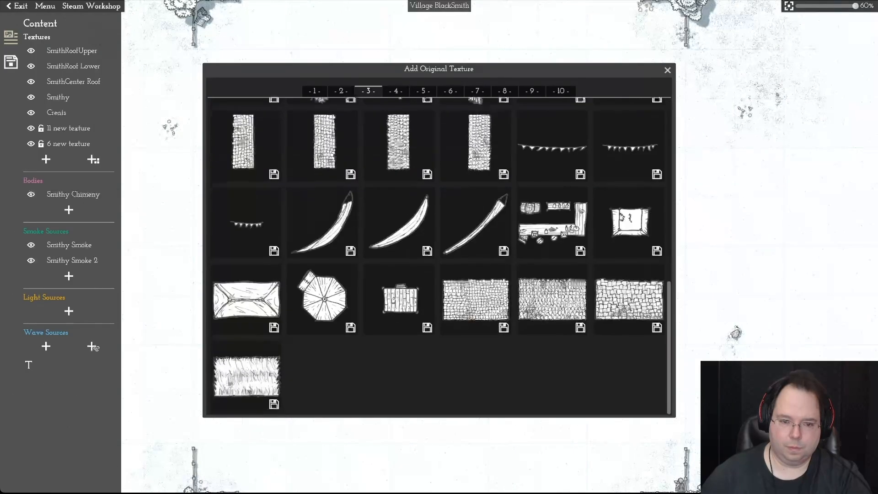
scroll(398, 211, up, 6)
scroll(399, 211, up, 4)
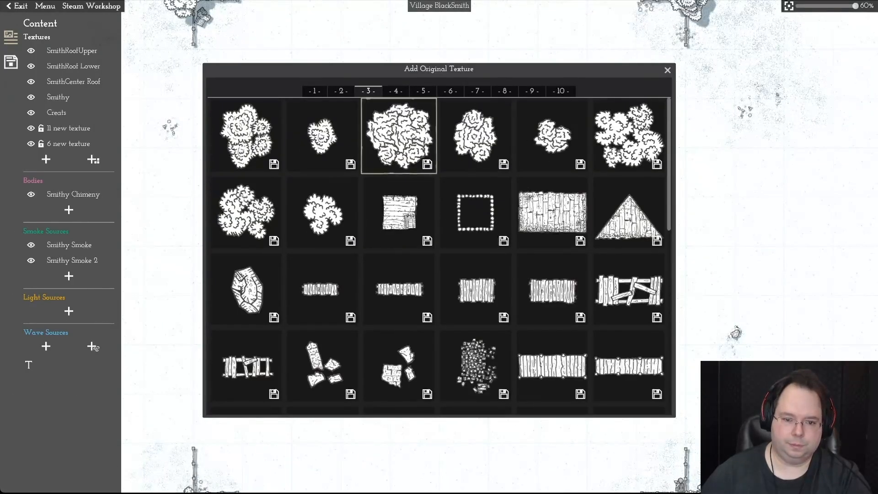
click(396, 91)
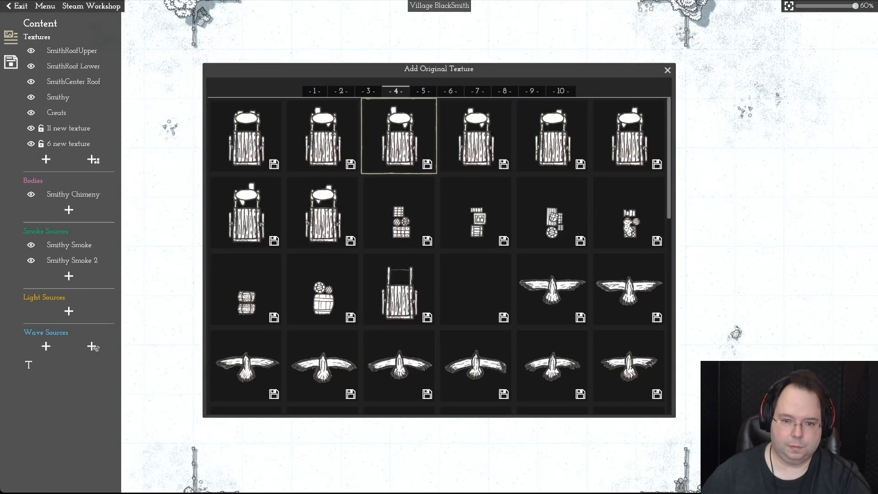
scroll(398, 136, down, 10)
scroll(399, 136, up, 10)
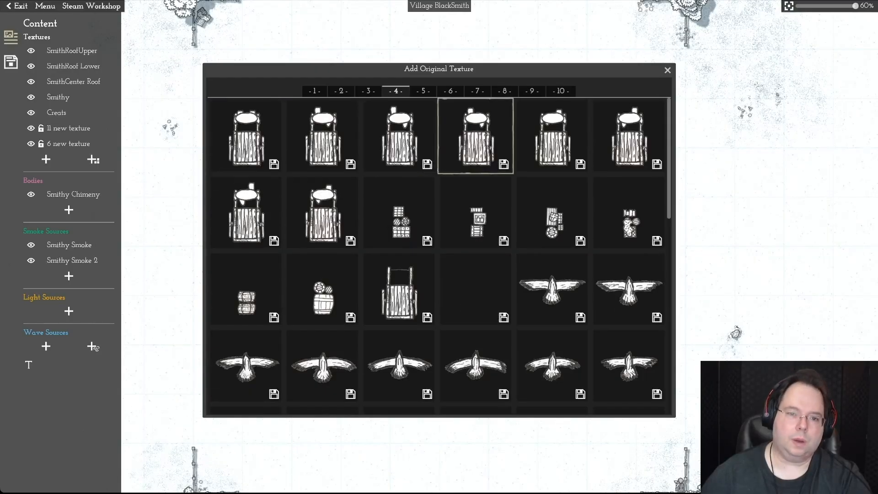
Step: Look through page 5 of the original textures from start to end for a smithy prop, after trying a page 4 horse-drawn cart
click(476, 136)
scroll(439, 247, up, 2)
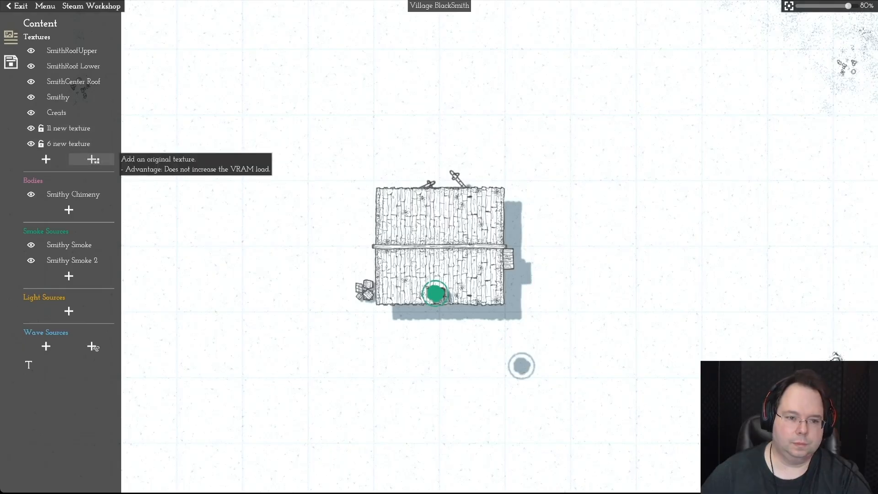
click(93, 159)
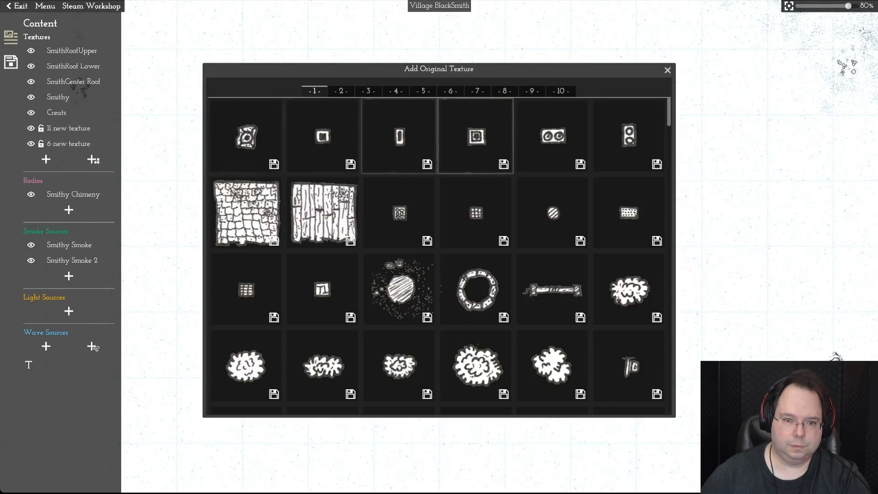
click(395, 90)
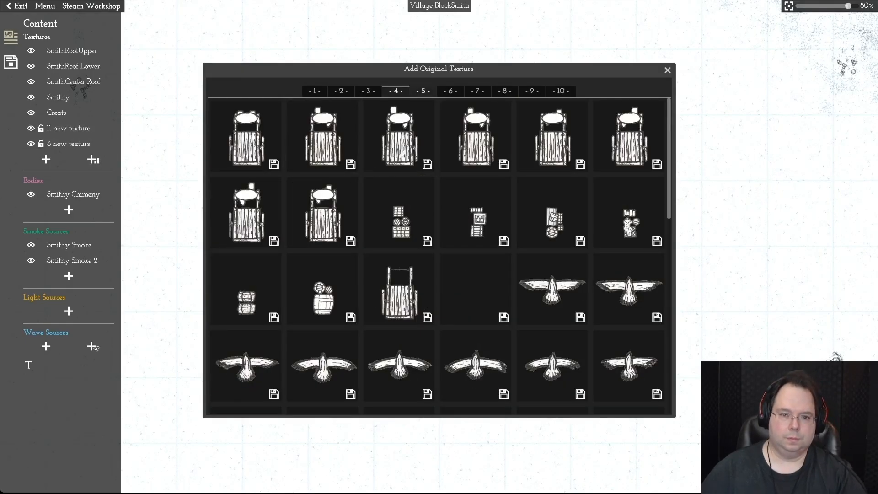
click(423, 91)
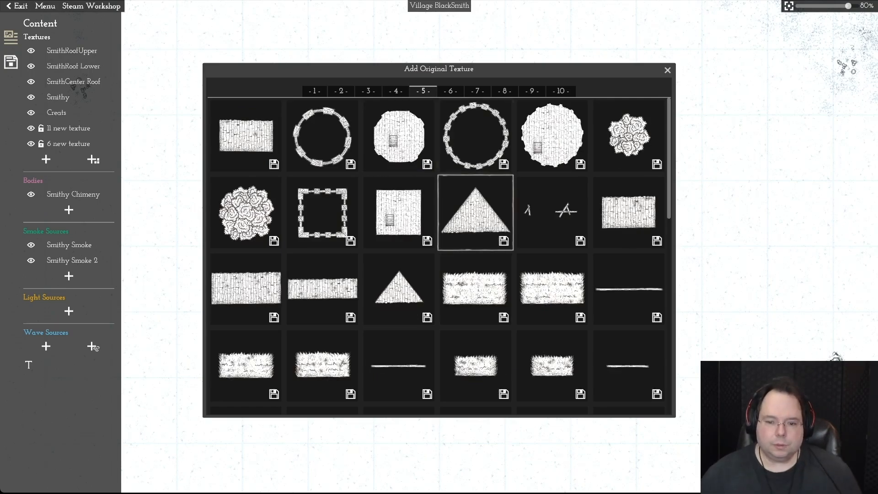
scroll(476, 215, down, 5)
scroll(441, 256, down, 3)
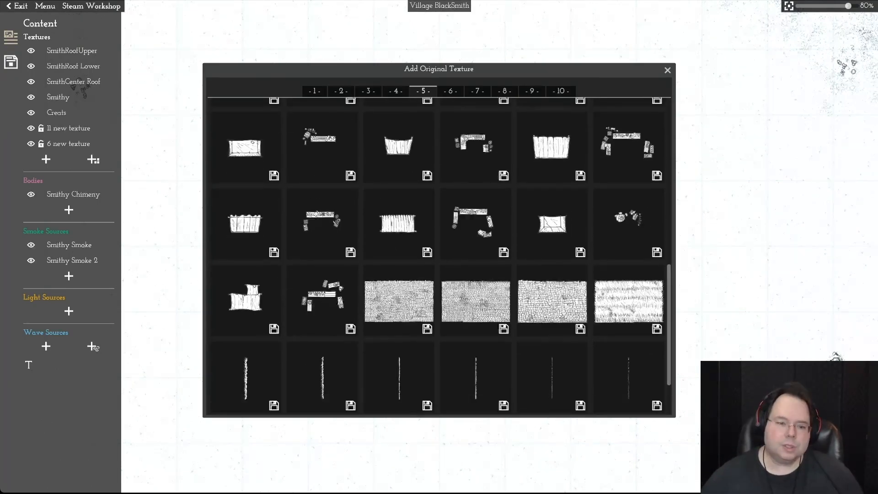
scroll(439, 256, down, 1)
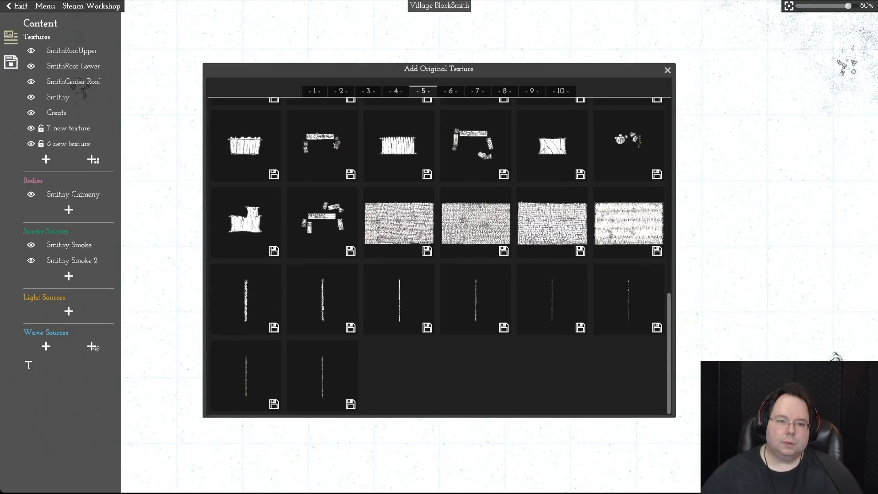
scroll(441, 256, up, 1)
scroll(441, 256, up, 3)
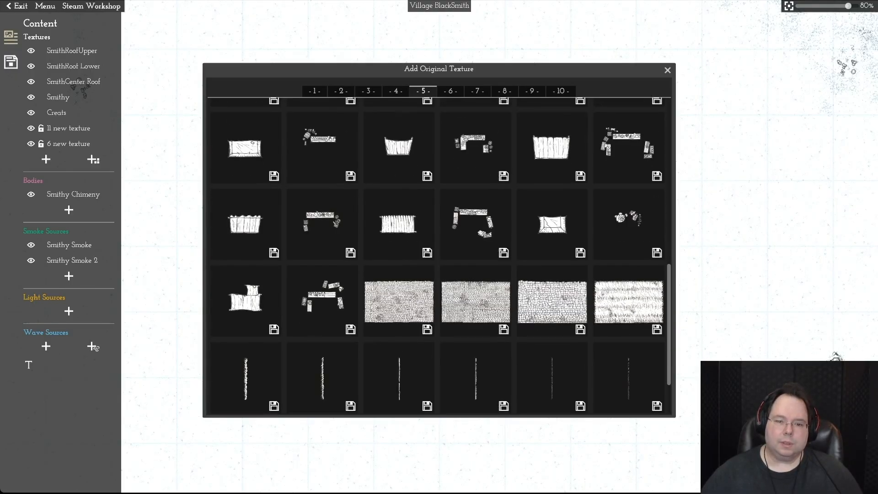
Step: Compare the stall counter textures on page 5 and place the one with surrounding crates beyond the smithy's upper-right corner
mouse_move(472, 223)
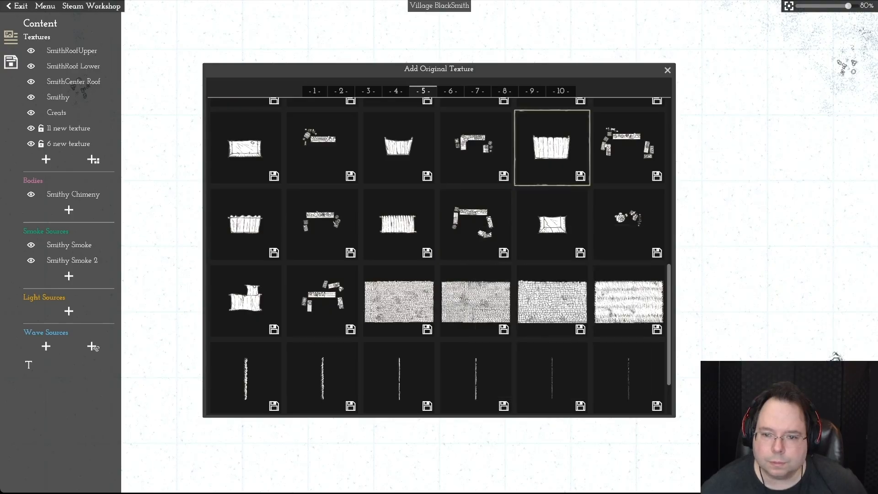
mouse_move(629, 154)
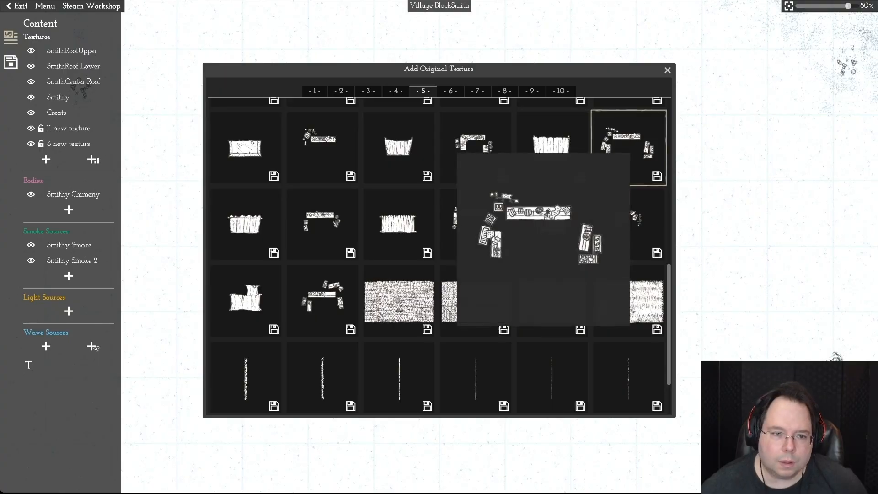
mouse_move(322, 224)
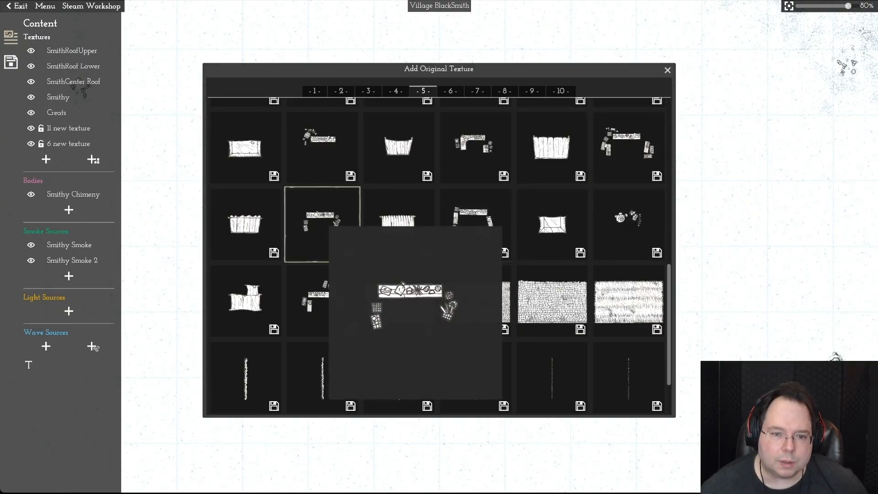
mouse_move(322, 147)
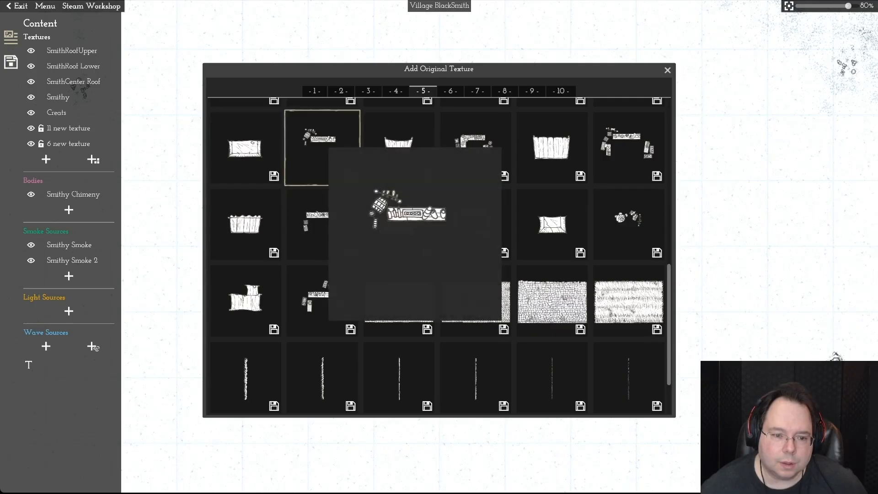
mouse_move(322, 301)
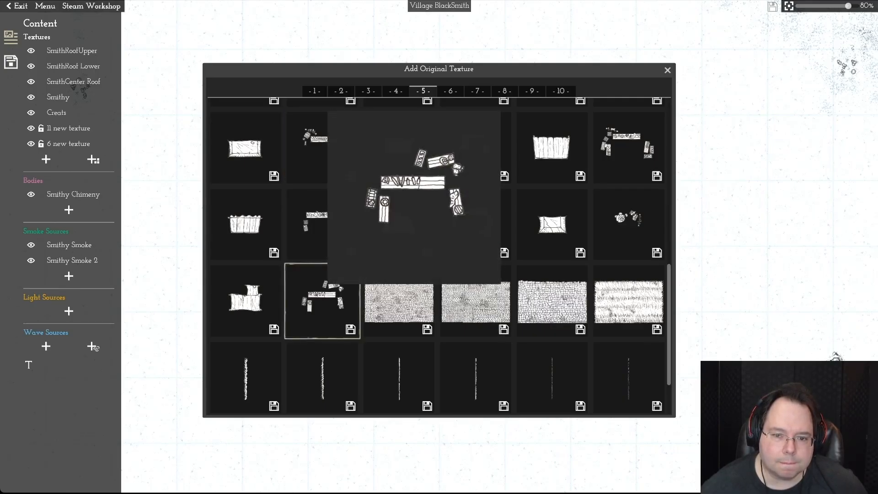
mouse_move(476, 148)
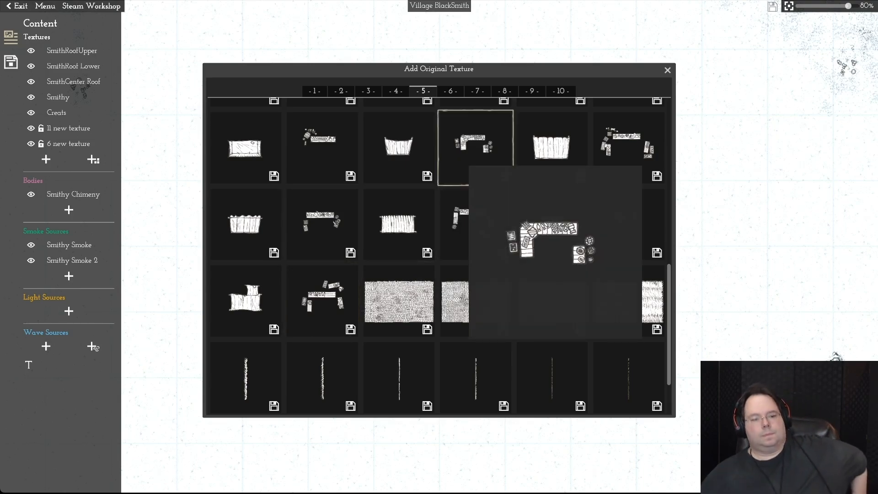
click(323, 301)
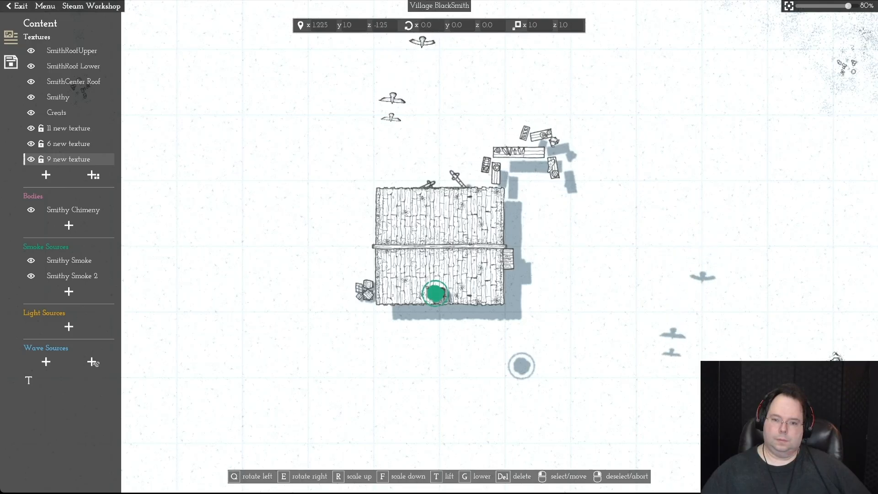
click(522, 164)
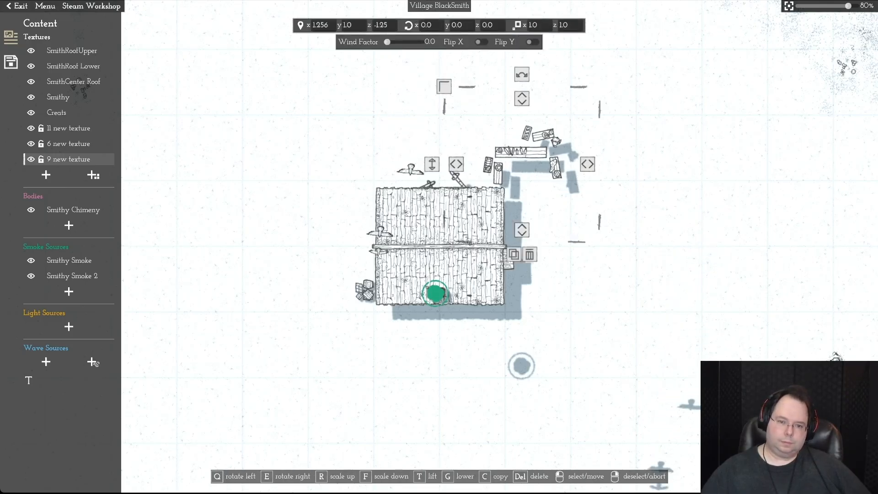
Step: Bring the stall counter texture down to a height of 0.23 and nudge it slightly towards the smithy
key(g)
key(g)
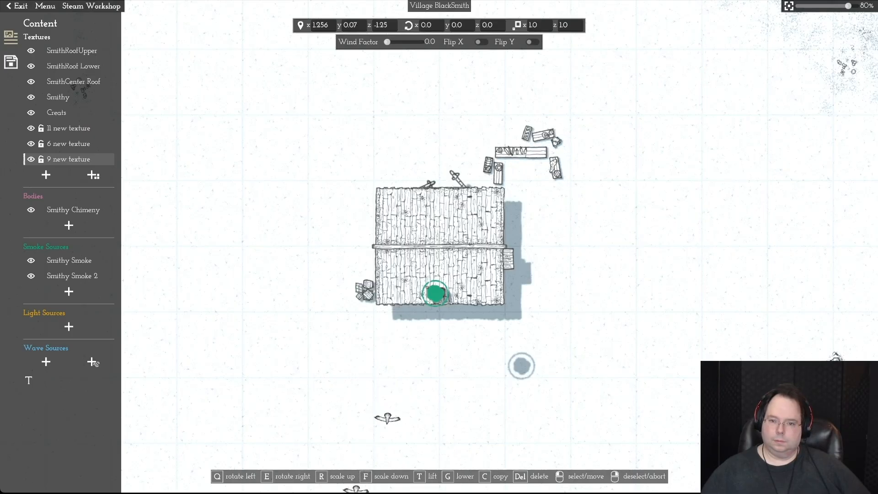
click(69, 144)
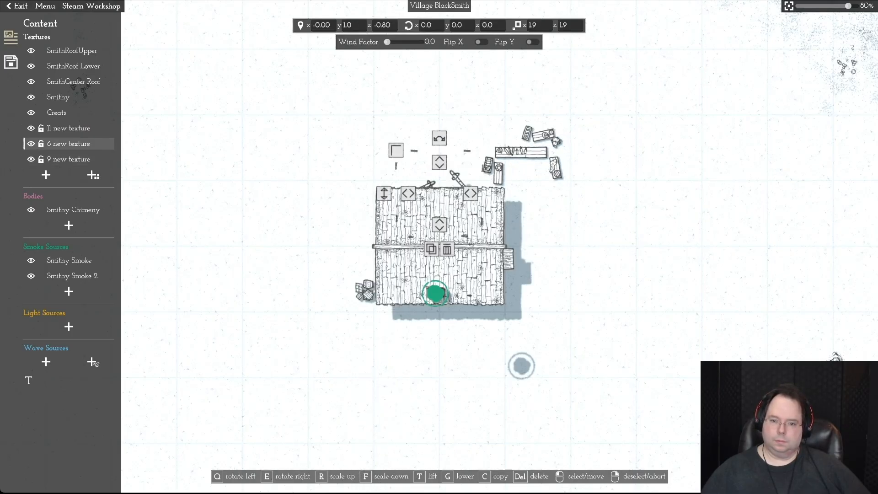
click(69, 159)
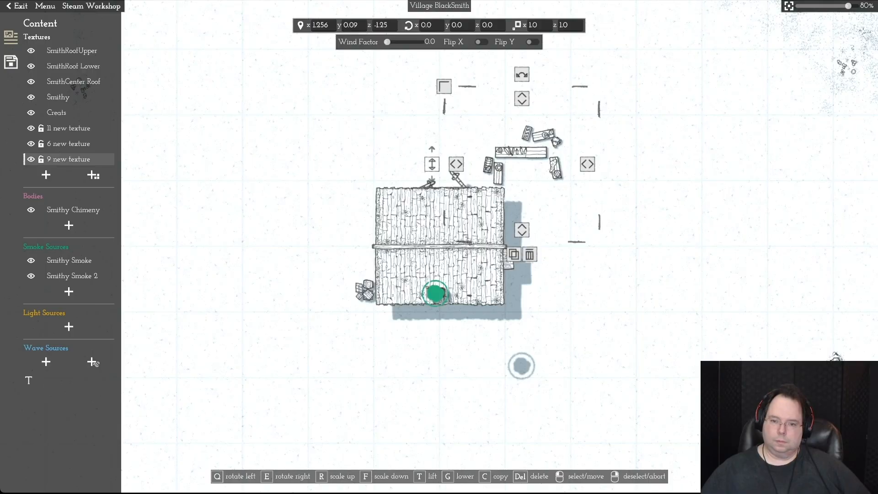
key(t)
drag(522, 153, 522, 156)
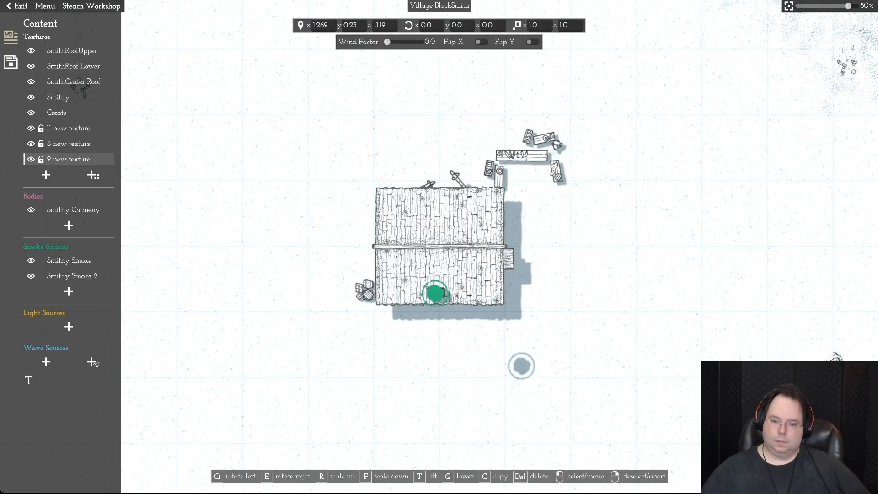
right_click(523, 157)
Step: Move the wooden prop on the smithy's right wall up past the roof ridge, partly under the roof, at a height of 0.97
drag(508, 259, 509, 240)
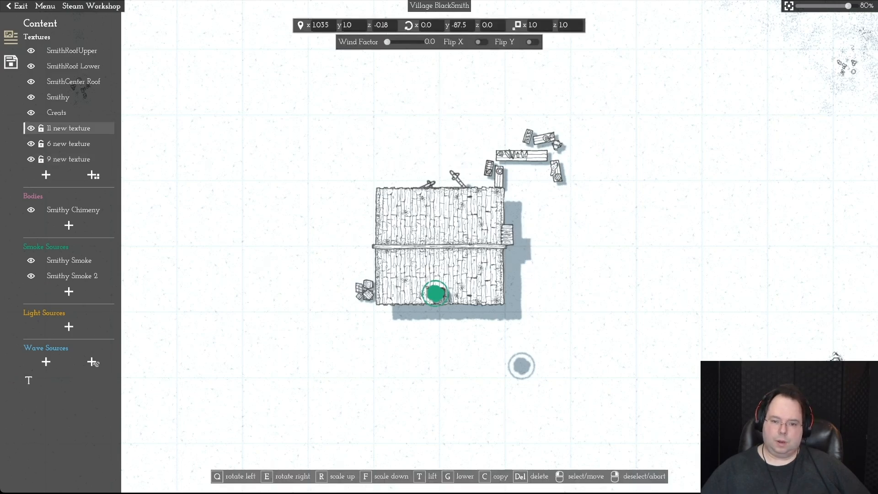
drag(509, 240, 465, 233)
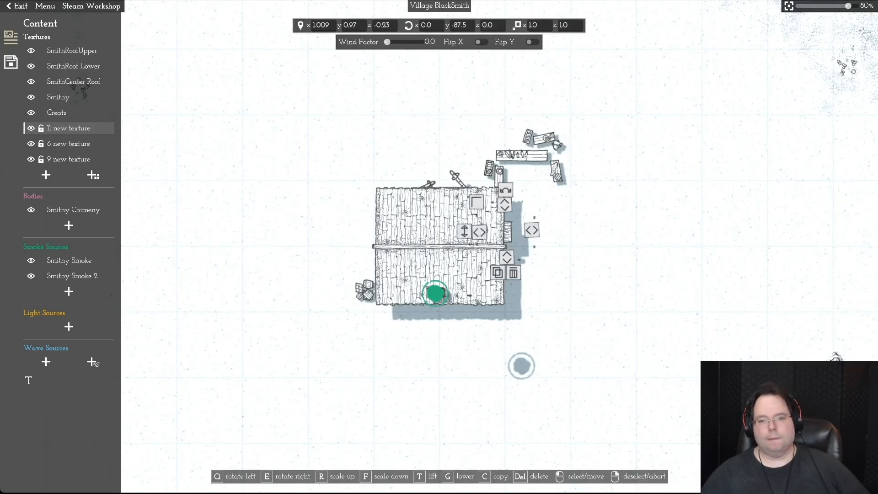
right_click(465, 233)
scroll(439, 247, up, 4)
scroll(439, 247, up, 5)
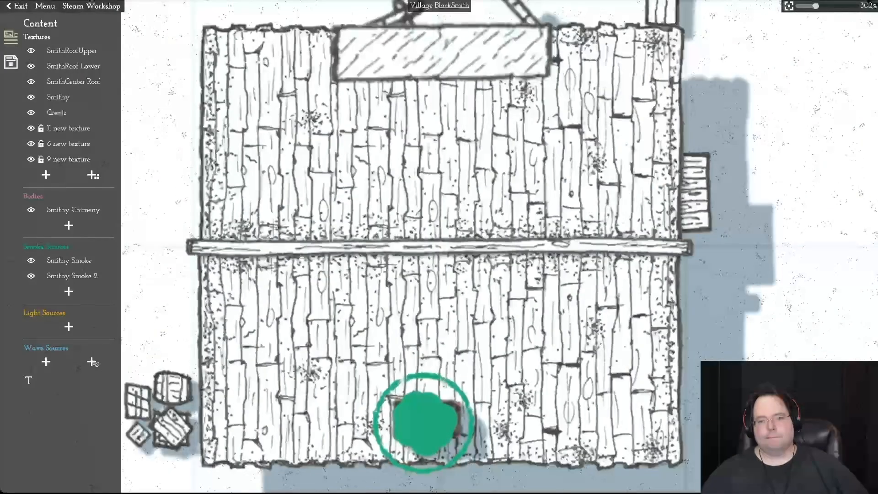
Step: Try the stall counter texture closer to the smithy's upper-right corner, and delete it again
scroll(439, 247, down, 8)
drag(527, 149, 513, 145)
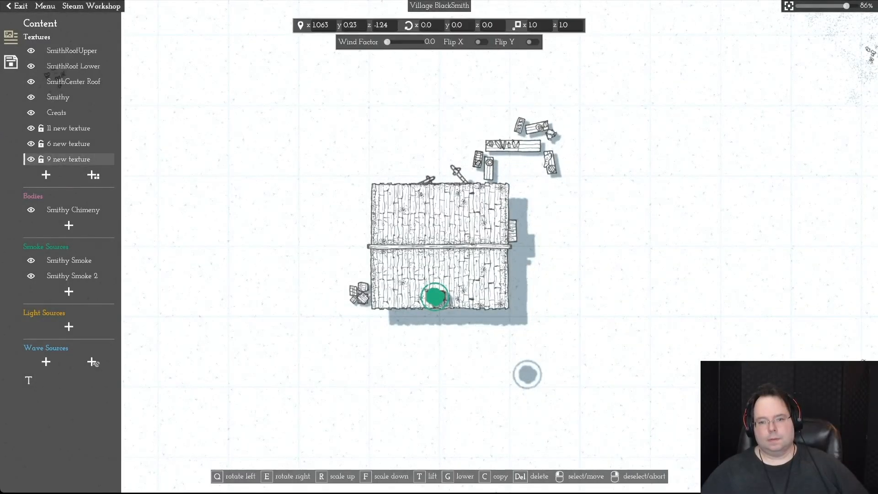
key(Escape)
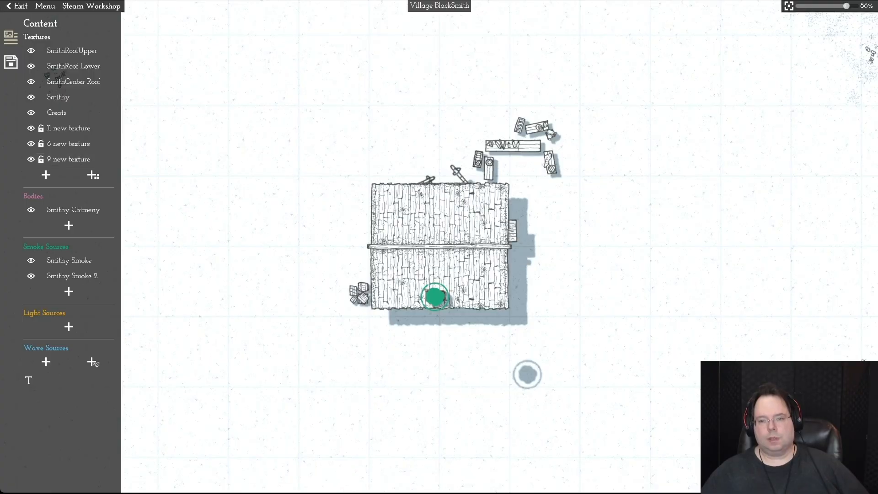
scroll(439, 247, up, 6)
scroll(439, 247, down, 5)
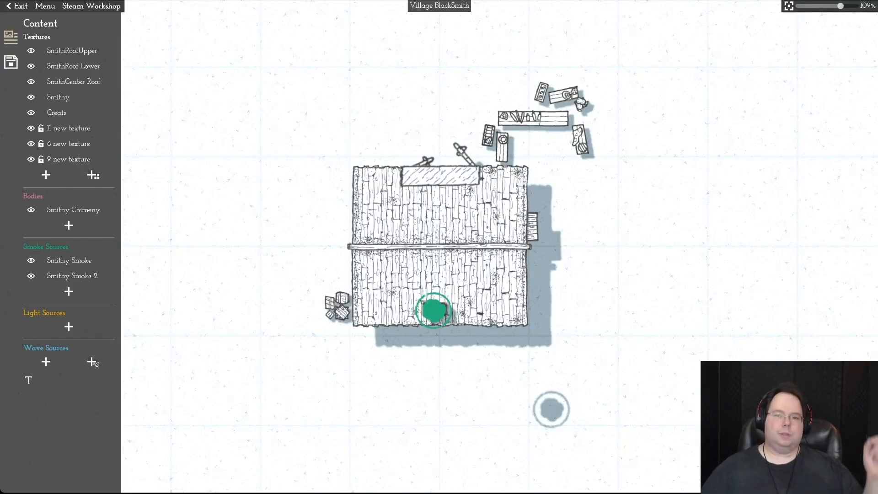
click(68, 159)
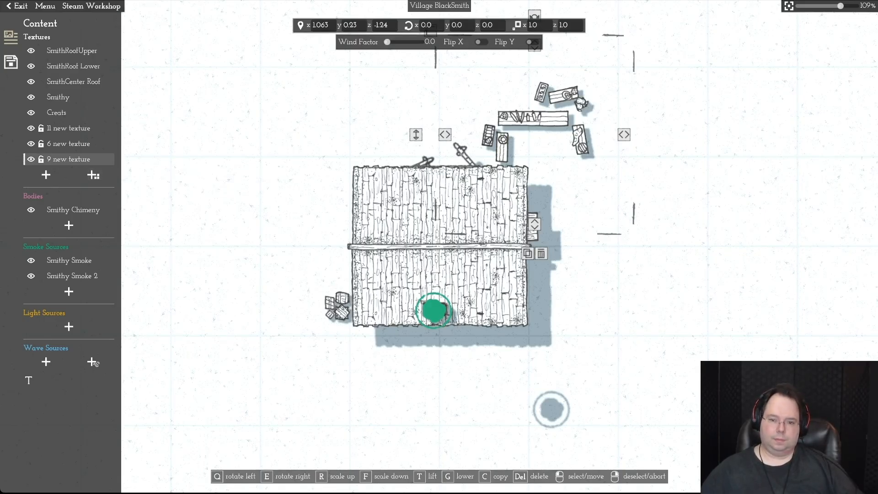
key(Delete)
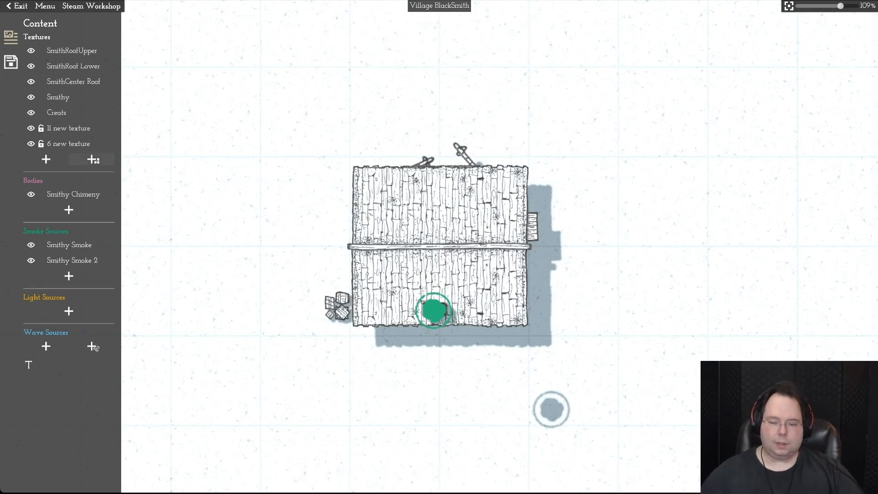
Step: Browse pages 1 to 5 of the original textures for another prop that suits the smithy
click(93, 159)
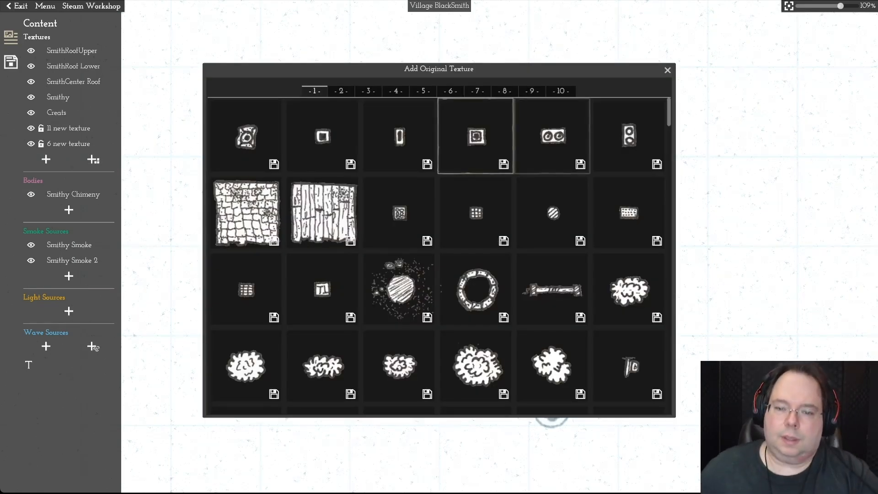
scroll(629, 137, down, 5)
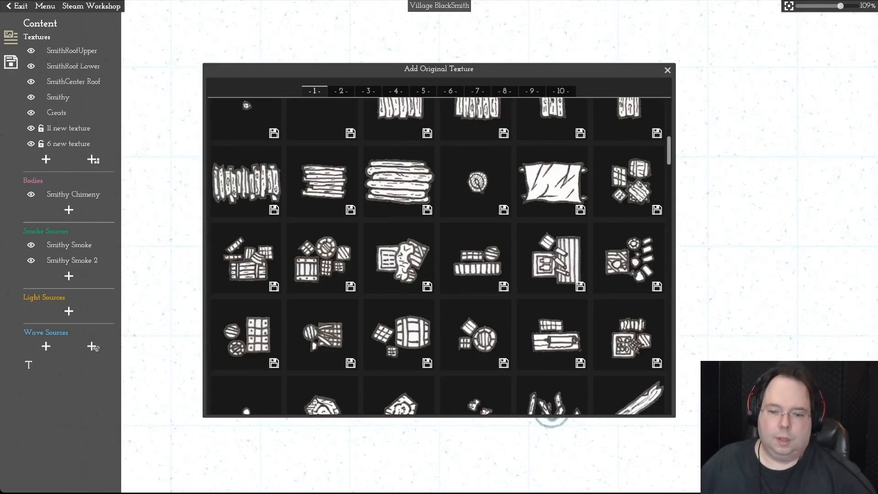
scroll(438, 256, down, 3)
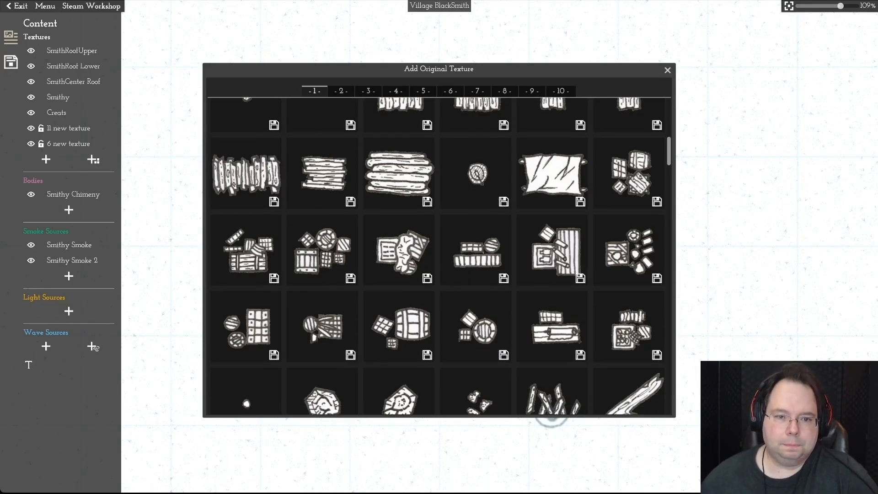
scroll(629, 201, down, 3)
scroll(629, 201, down, 3)
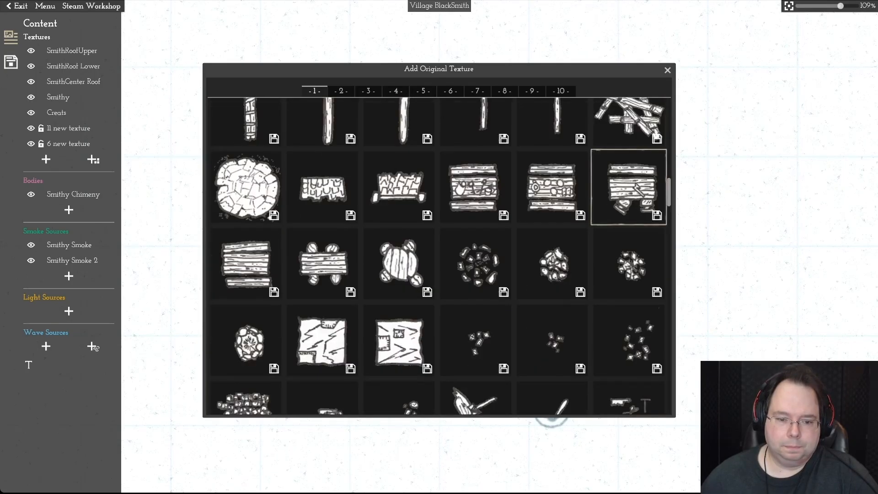
scroll(628, 201, down, 5)
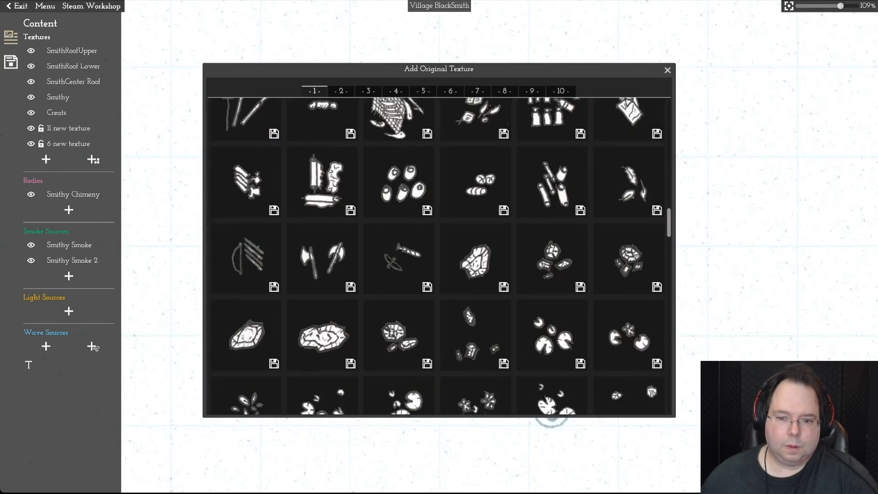
scroll(438, 256, down, 6)
scroll(439, 256, down, 10)
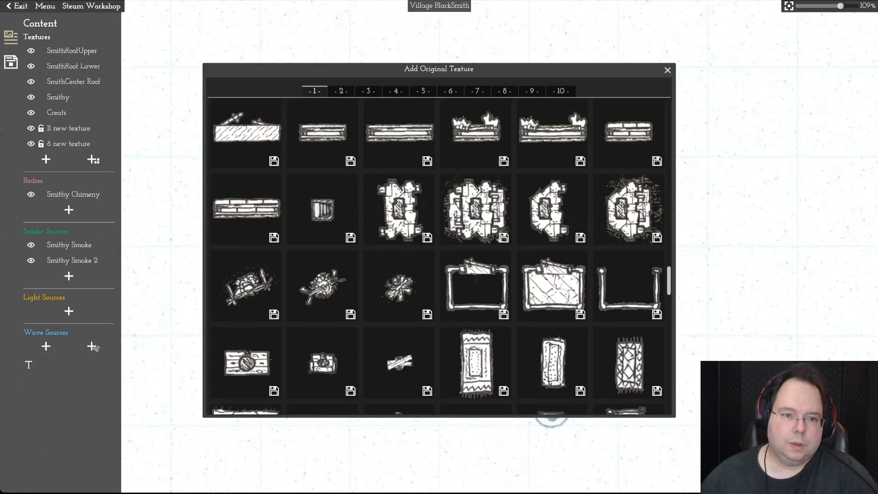
click(341, 91)
click(368, 91)
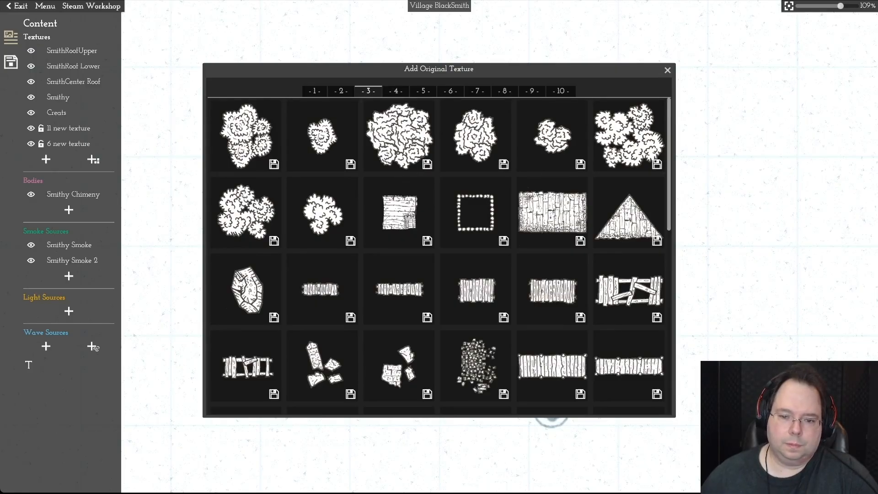
scroll(627, 300, down, 15)
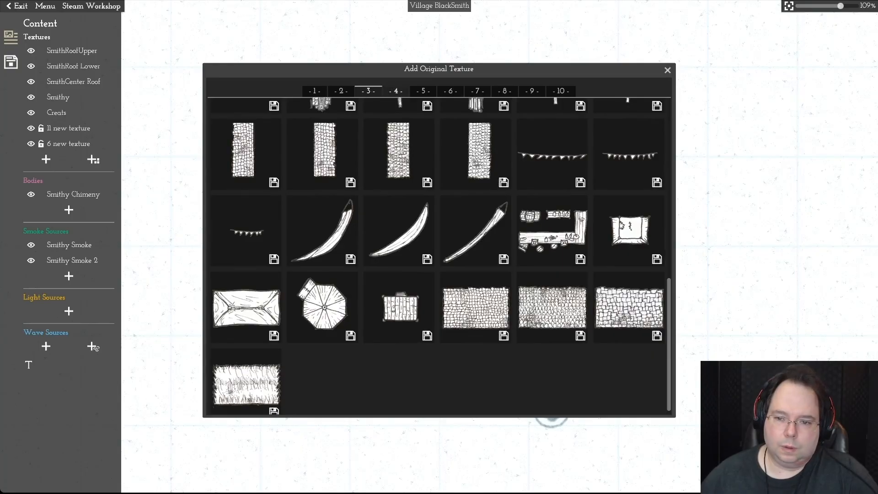
click(395, 91)
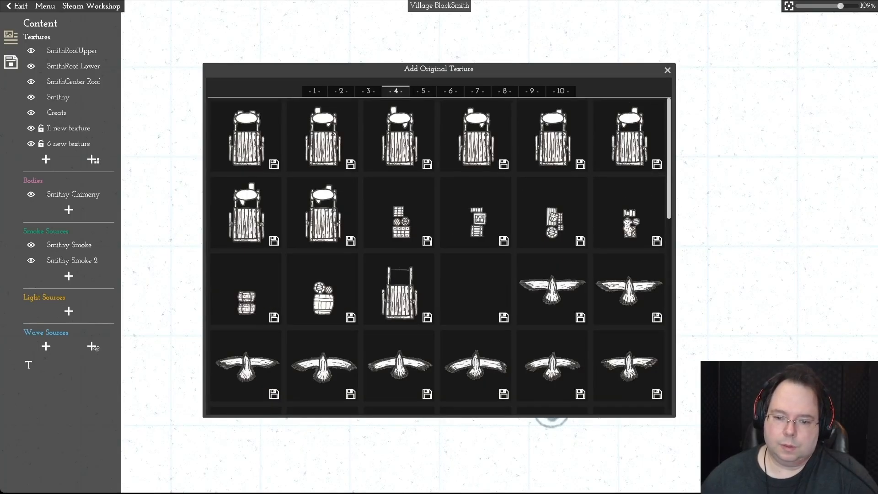
scroll(627, 293, down, 12)
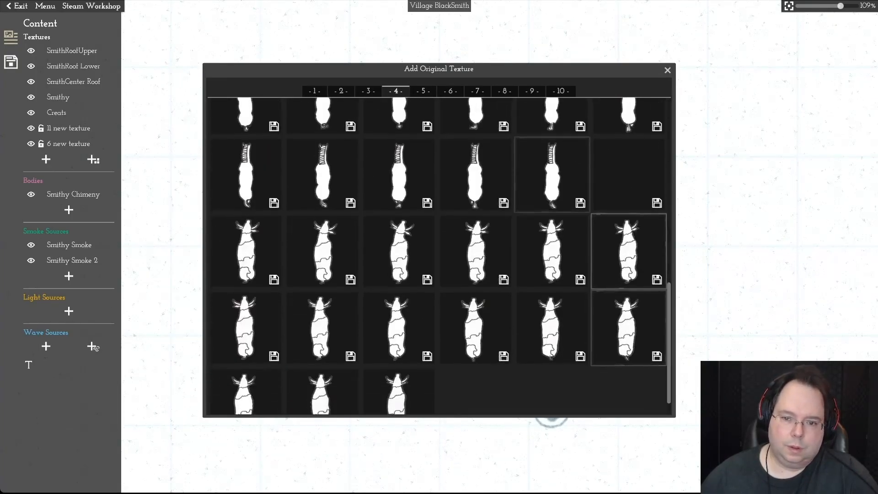
click(423, 91)
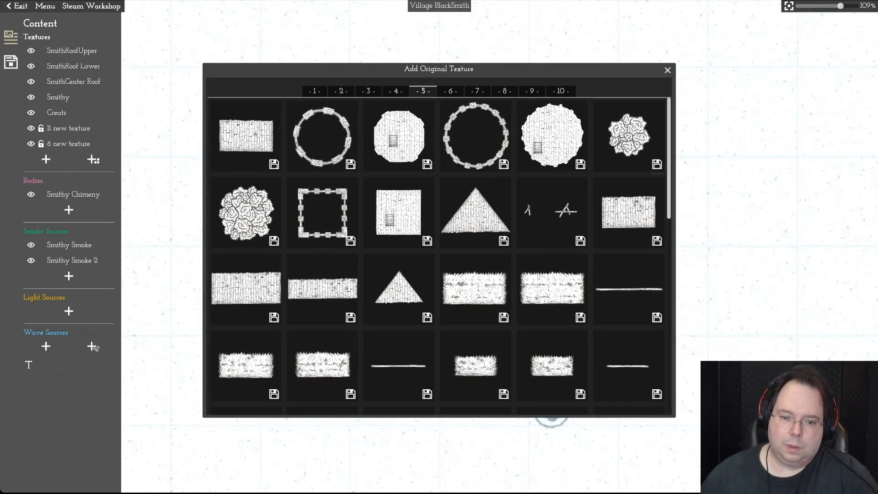
scroll(628, 292, down, 10)
scroll(629, 302, down, 3)
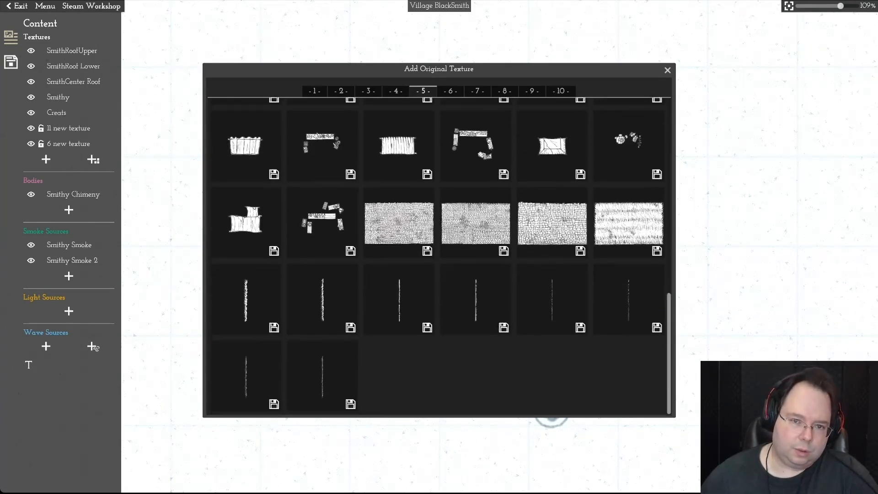
Step: Add the barrel-and-crate cargo texture from page 6 of the original textures to the blacksmith object
click(450, 91)
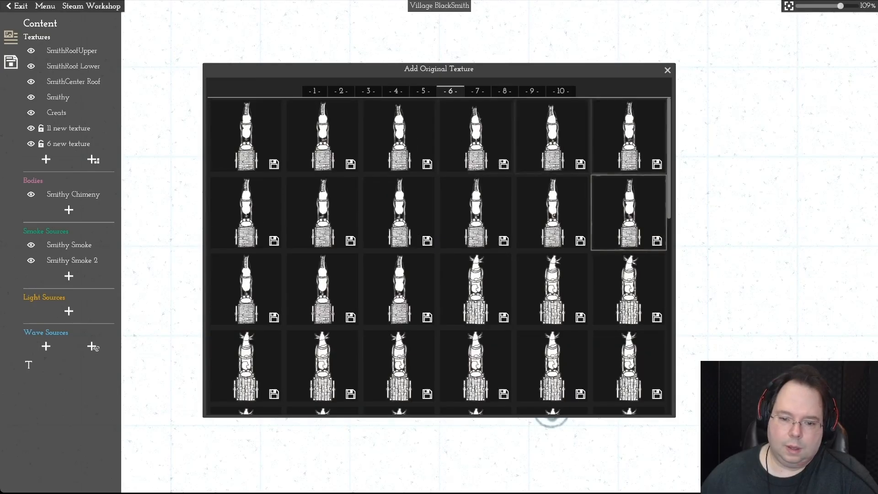
scroll(628, 302, down, 10)
scroll(628, 318, down, 1)
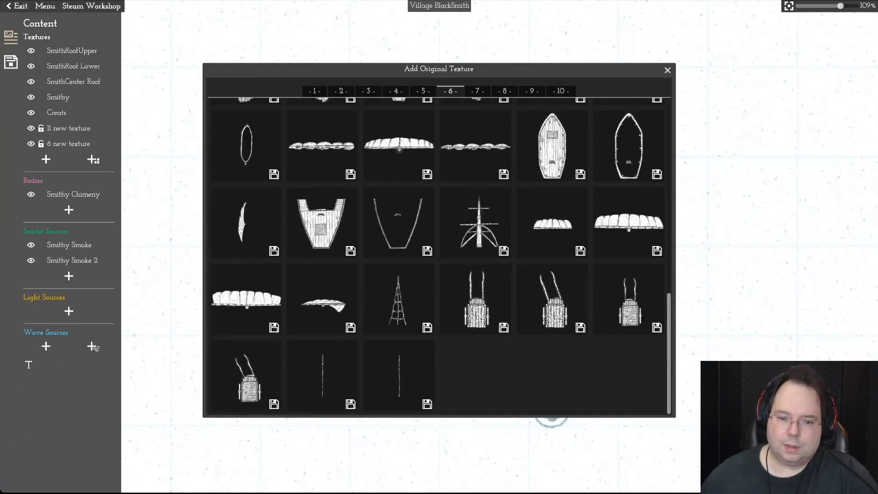
scroll(629, 311, up, 5)
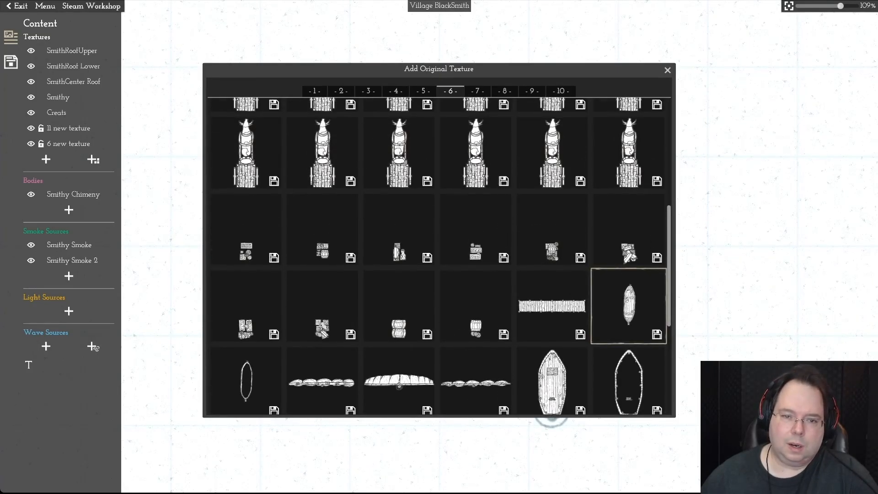
scroll(628, 293, up, 5)
scroll(629, 293, down, 2)
scroll(629, 292, down, 3)
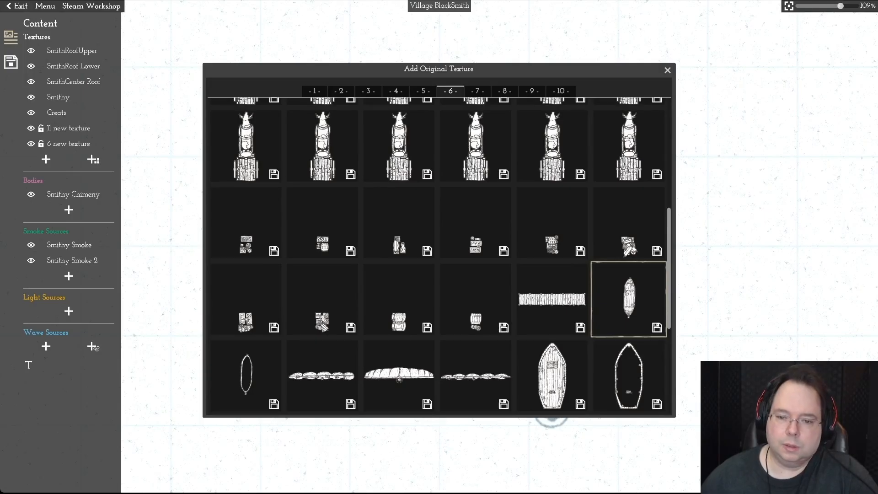
click(552, 226)
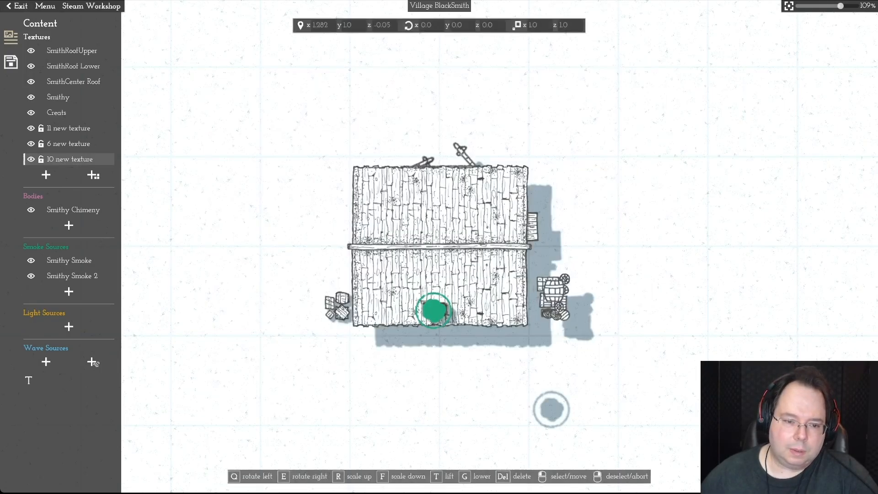
Step: Place the cargo texture against the smithy's left wall just above the roof ridge line, and lower it to a height of 0.11
drag(339, 320, 334, 213)
click(335, 218)
scroll(335, 219, up, 5)
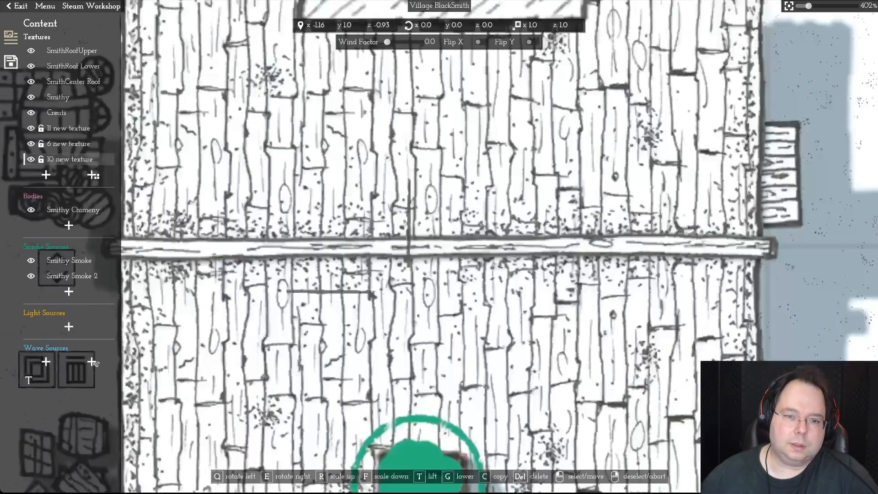
scroll(439, 247, down, 7)
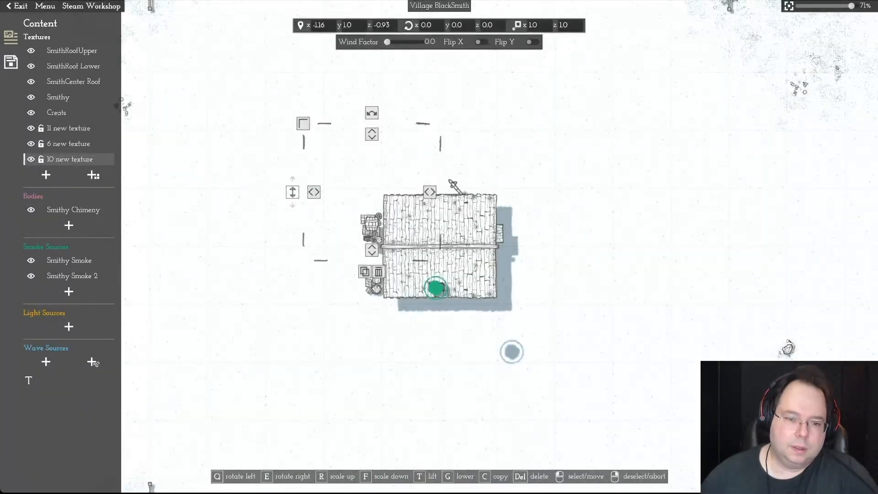
key(g)
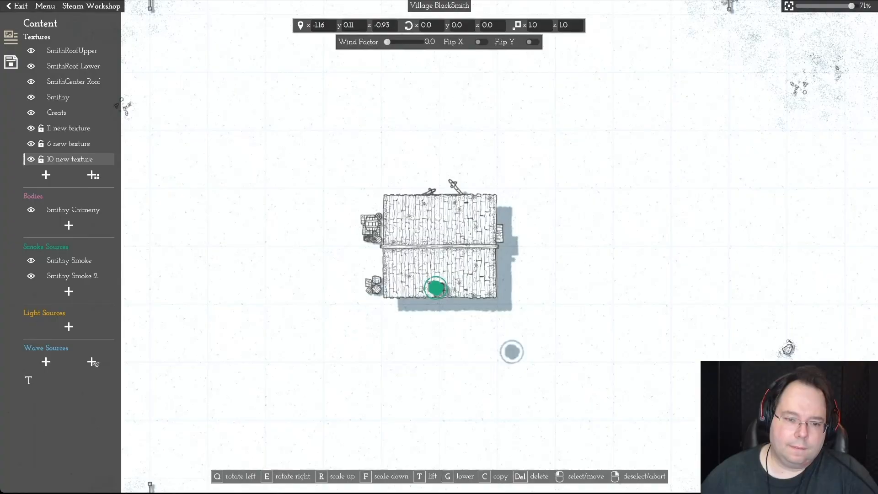
scroll(439, 247, up, 1)
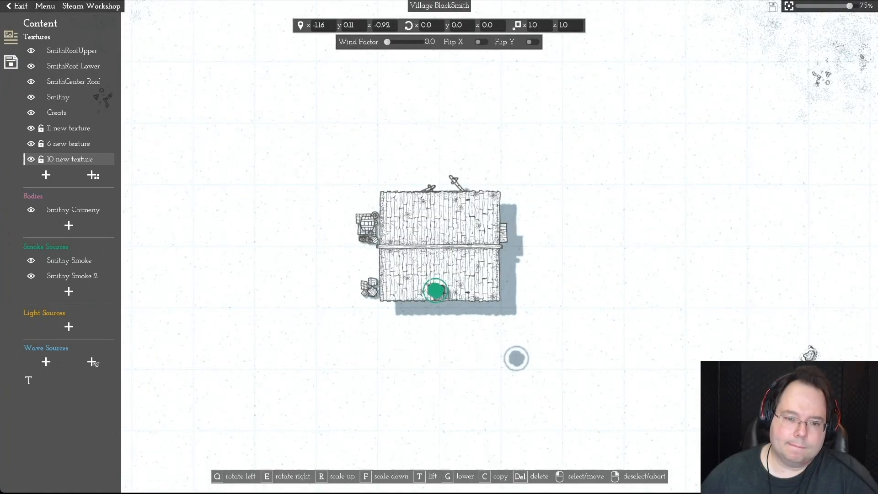
Step: Move the cargo texture to the lower part of the smithy's right wall, rotated to about -179 degrees, partly under the roof edge
drag(368, 228, 468, 327)
key(e)
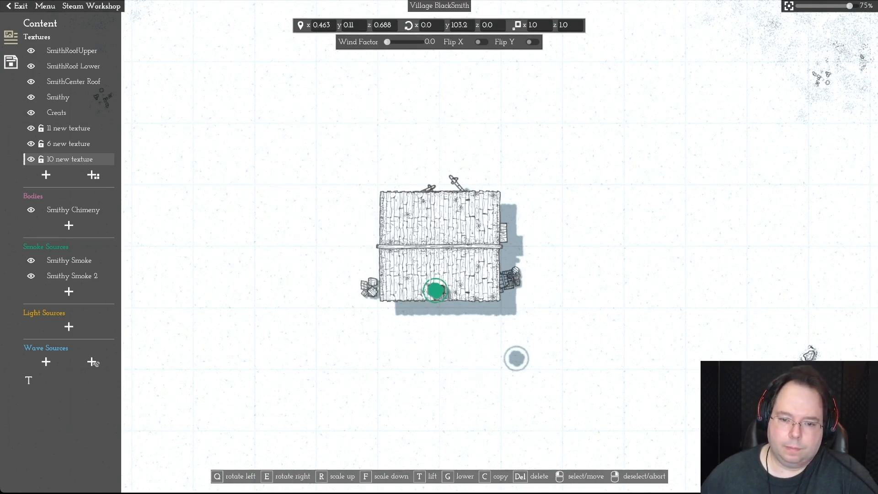
mouse_move(375, 310)
mouse_down()
mouse_move(395, 350)
mouse_move(375, 307)
mouse_up()
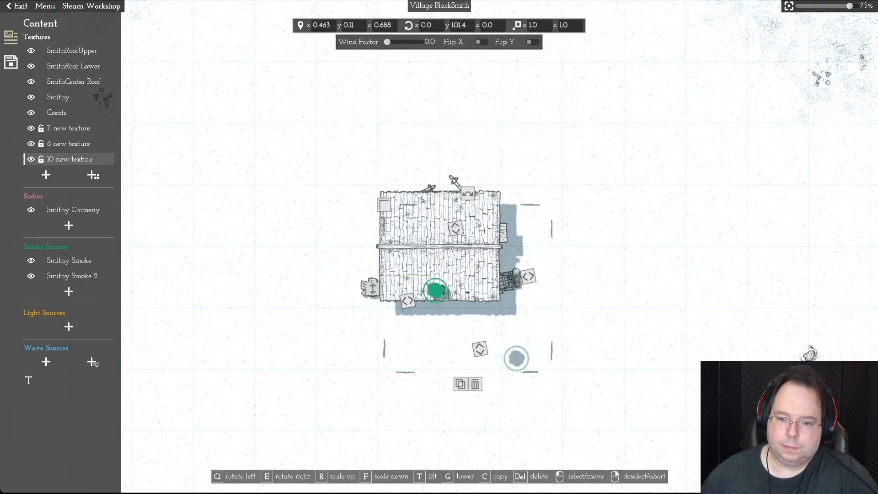
drag(509, 279, 592, 284)
drag(551, 197, 456, 275)
drag(555, 254, 513, 284)
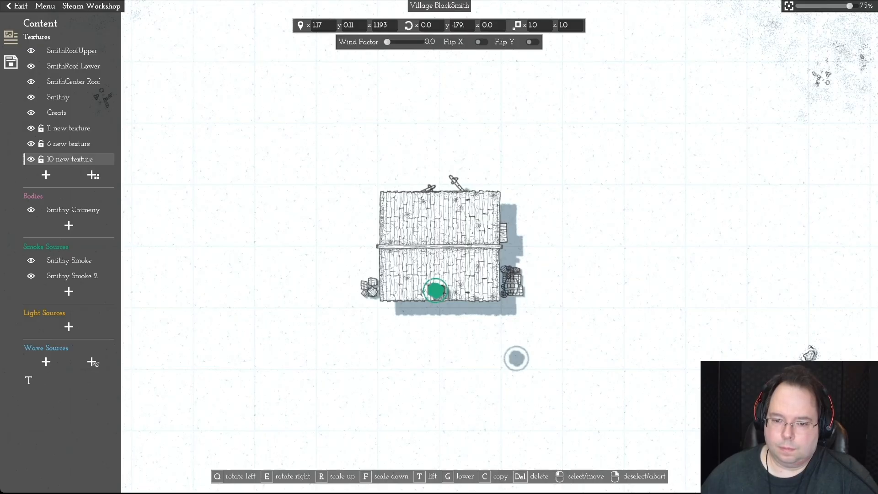
right_click(514, 283)
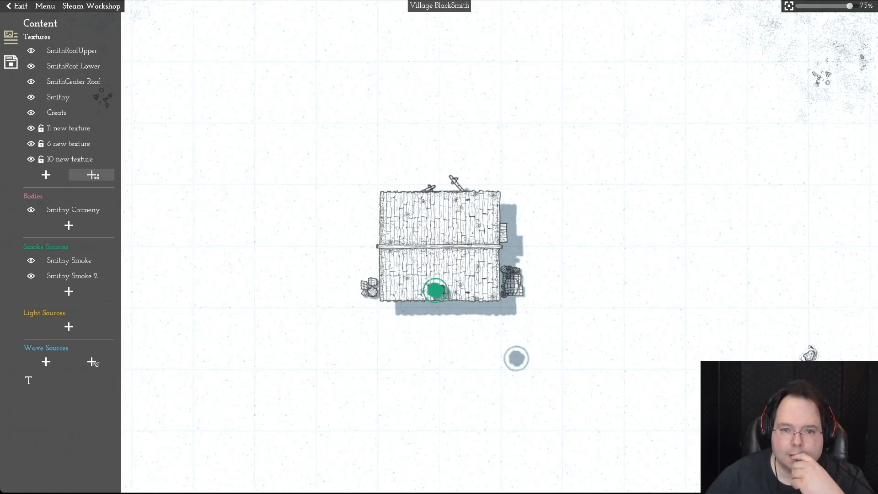
Step: Browse pages 7 to 10 and page 1 of the original textures for another prop that suits the smithy
click(93, 175)
click(478, 91)
click(505, 91)
click(532, 92)
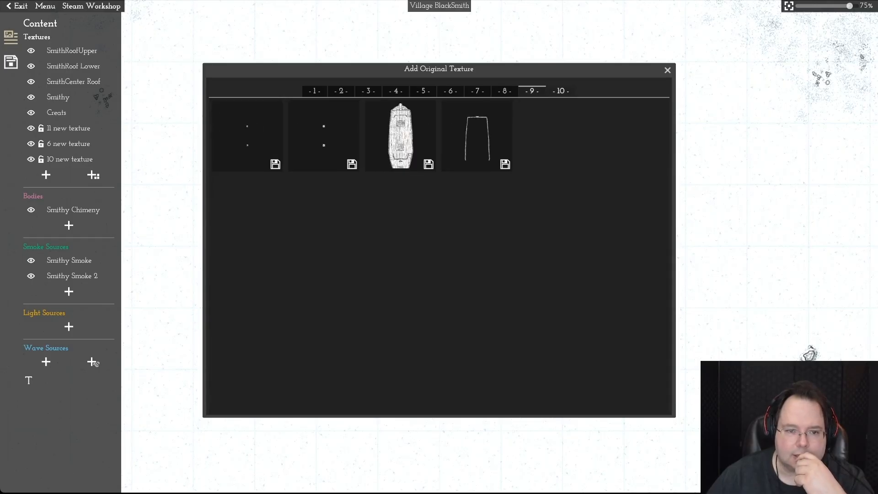
click(561, 91)
click(314, 91)
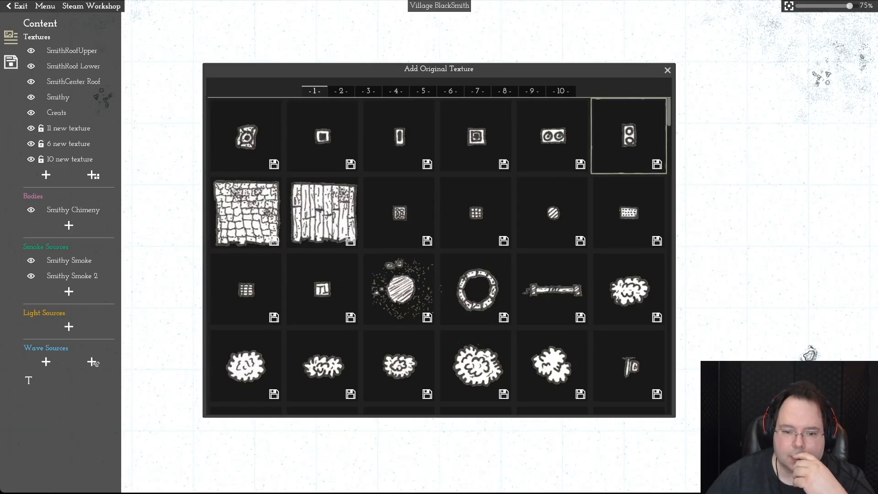
scroll(439, 256, down, 8)
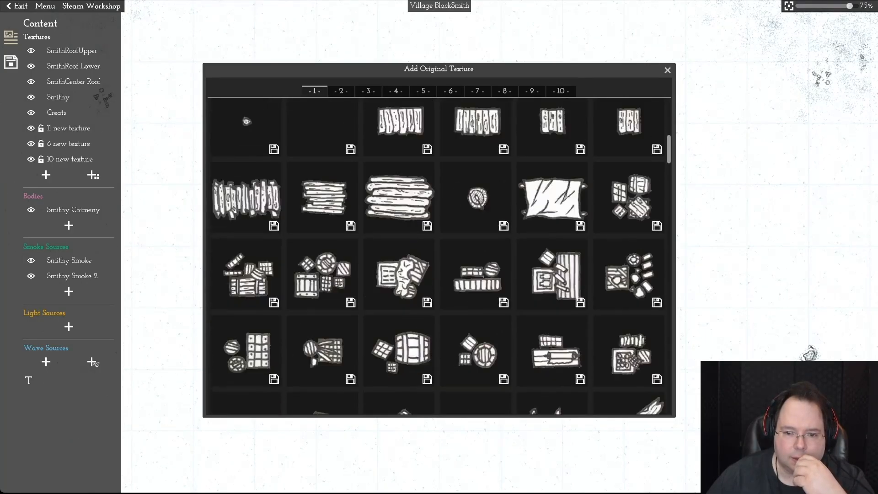
scroll(439, 256, down, 3)
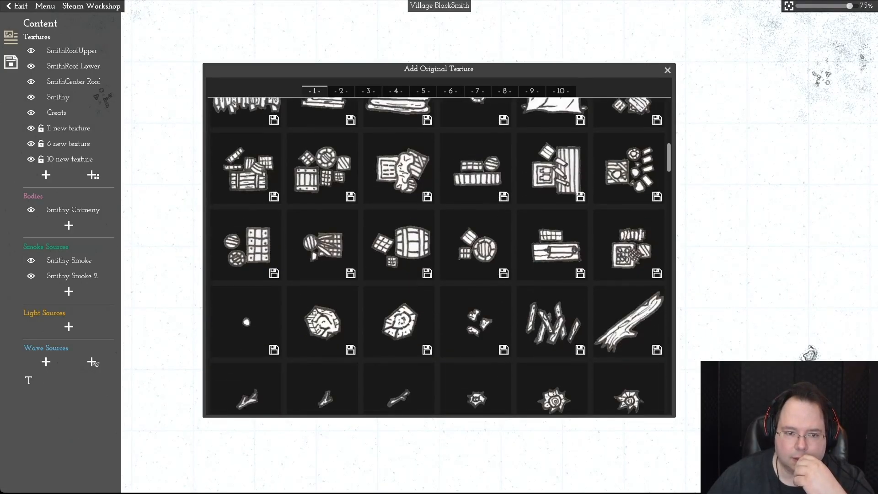
scroll(439, 256, down, 3)
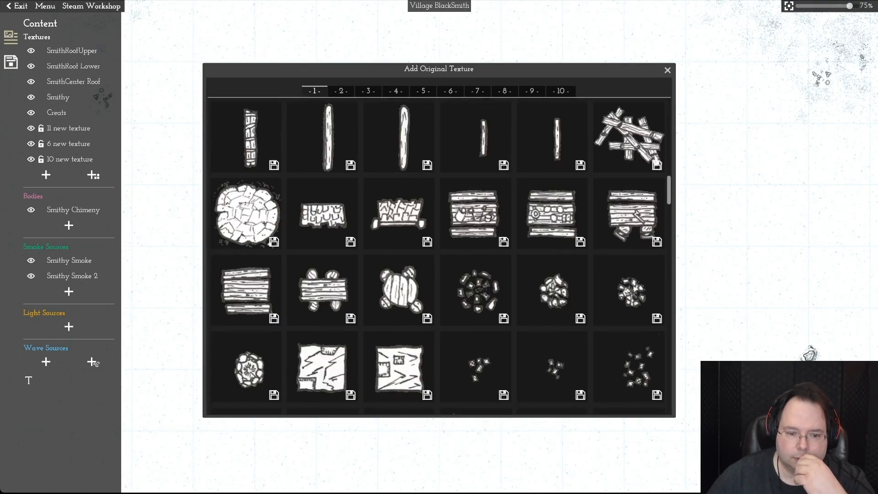
scroll(439, 256, down, 3)
scroll(439, 256, up, 3)
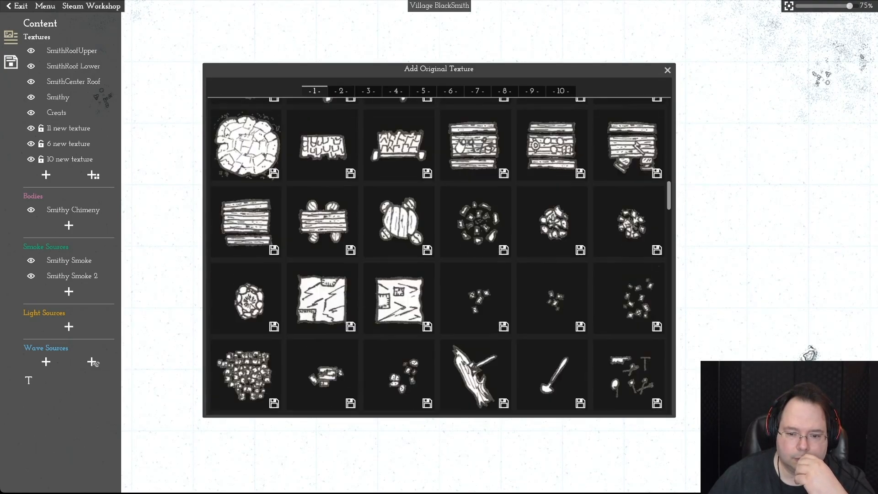
scroll(629, 256, down, 8)
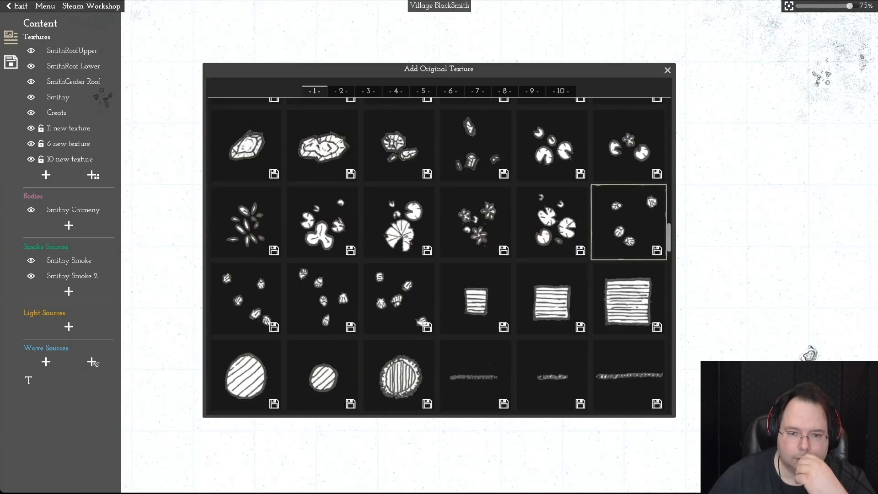
scroll(629, 286, down, 3)
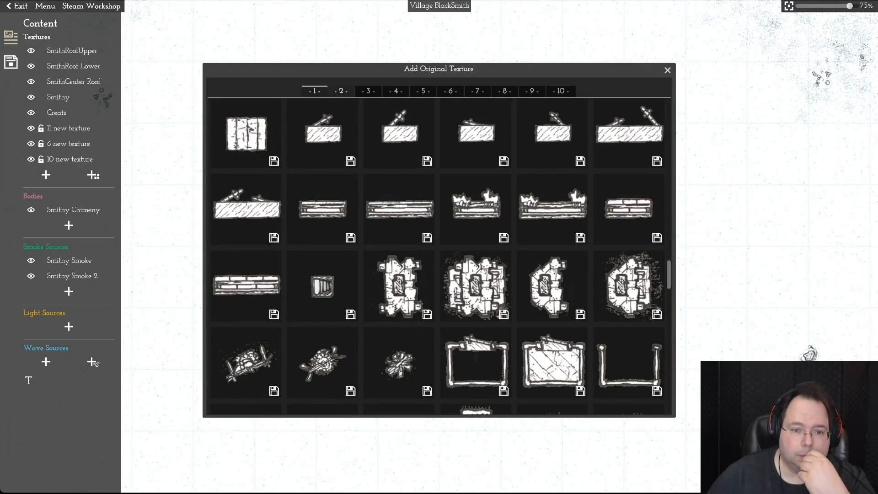
Step: Look through pages 2 to 4 of the original textures for a further smithy prop
click(341, 91)
scroll(368, 98, down, 6)
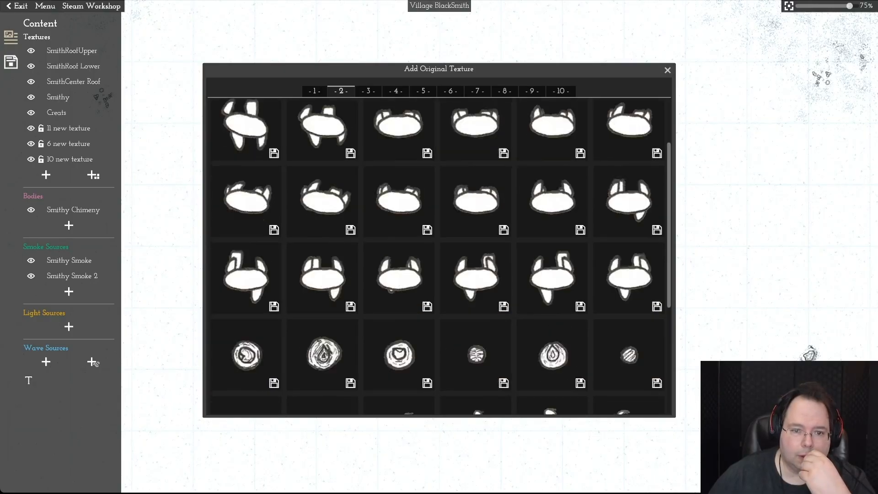
click(369, 96)
scroll(375, 114, down, 8)
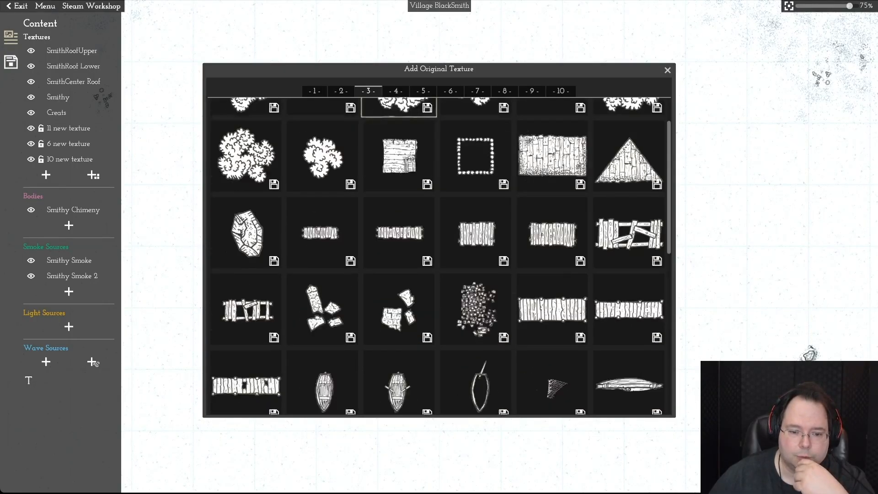
scroll(441, 256, down, 4)
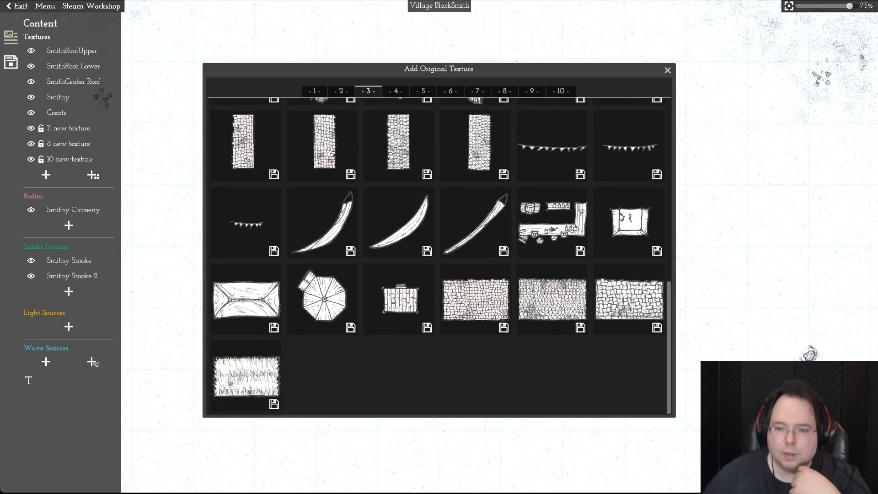
scroll(441, 256, up, 12)
click(396, 91)
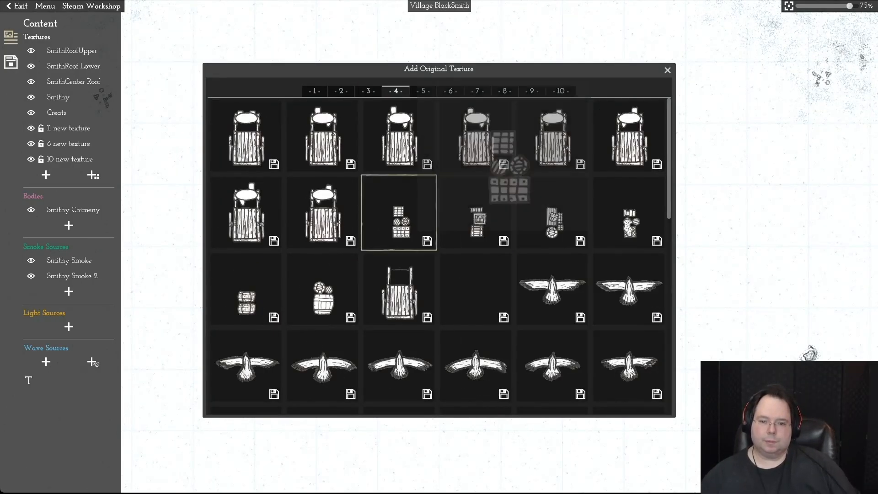
mouse_move(551, 213)
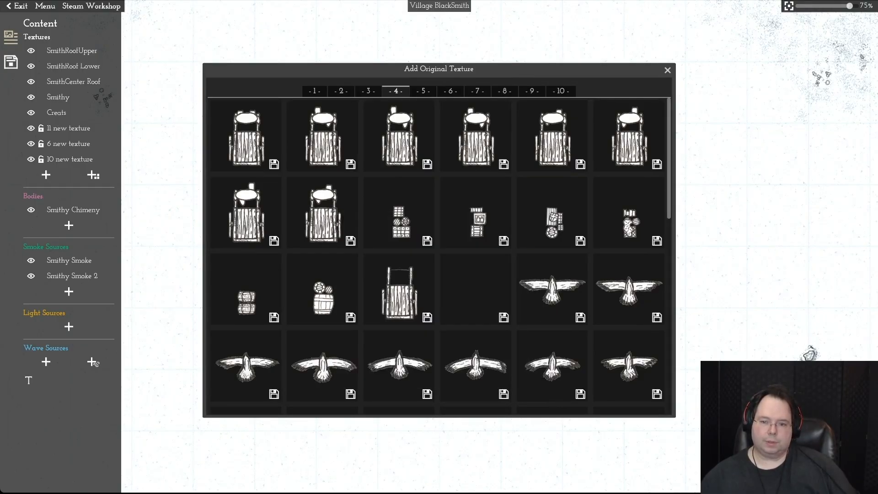
scroll(629, 320, down, 10)
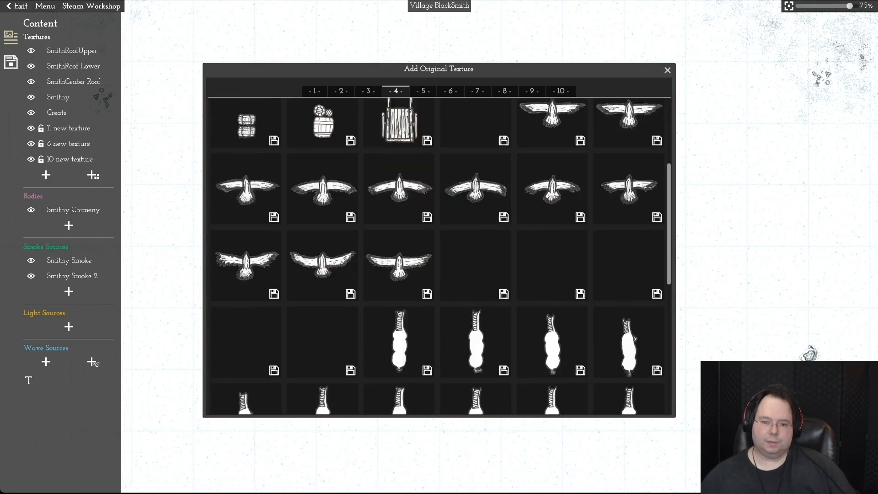
scroll(657, 375, down, 1)
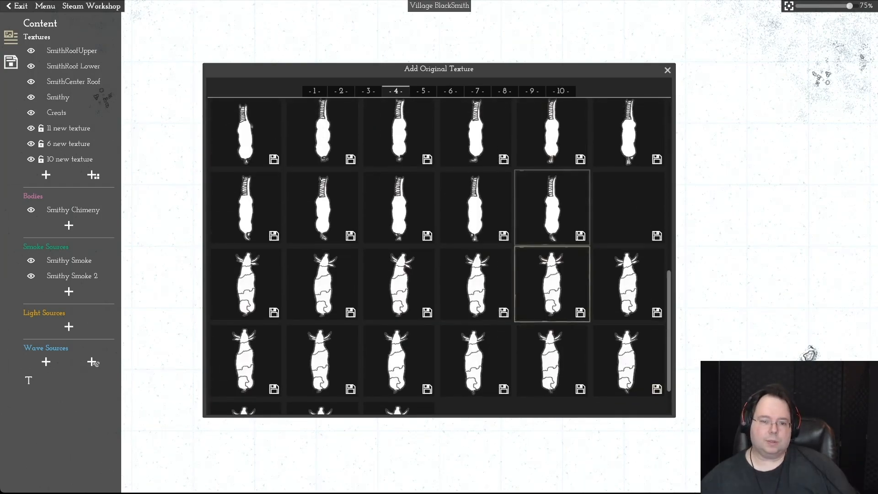
click(551, 198)
drag(334, 196, 364, 223)
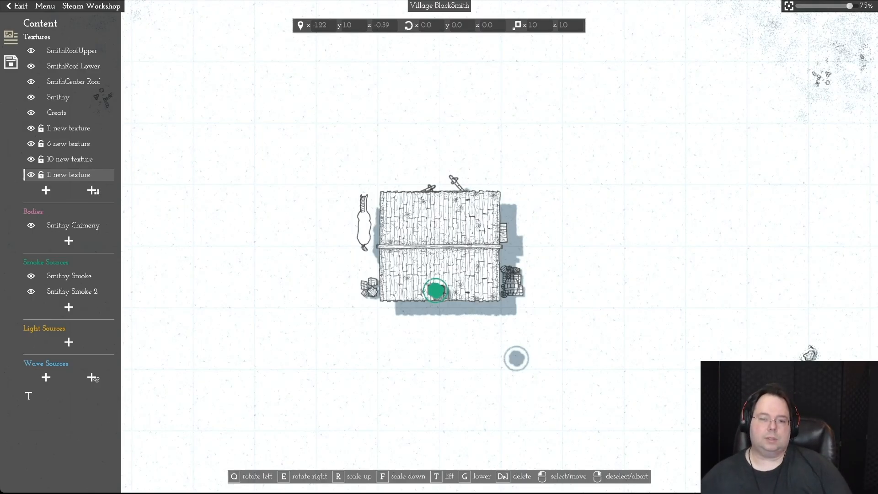
key(Delete)
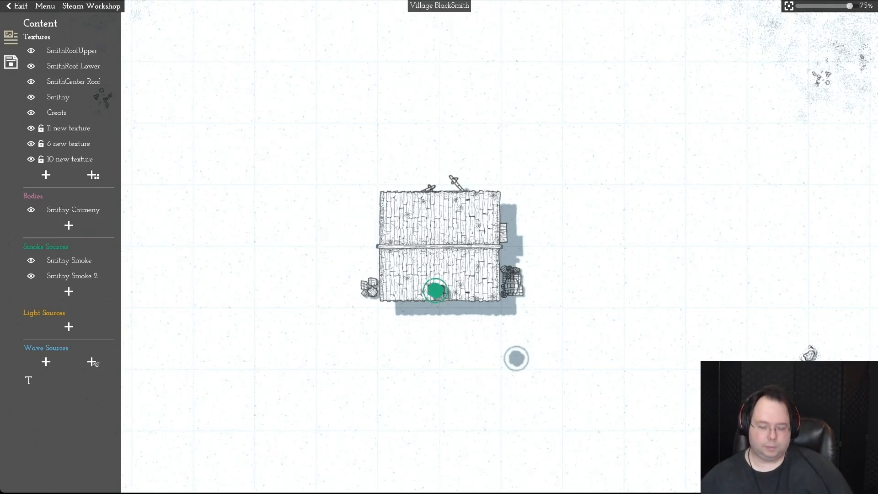
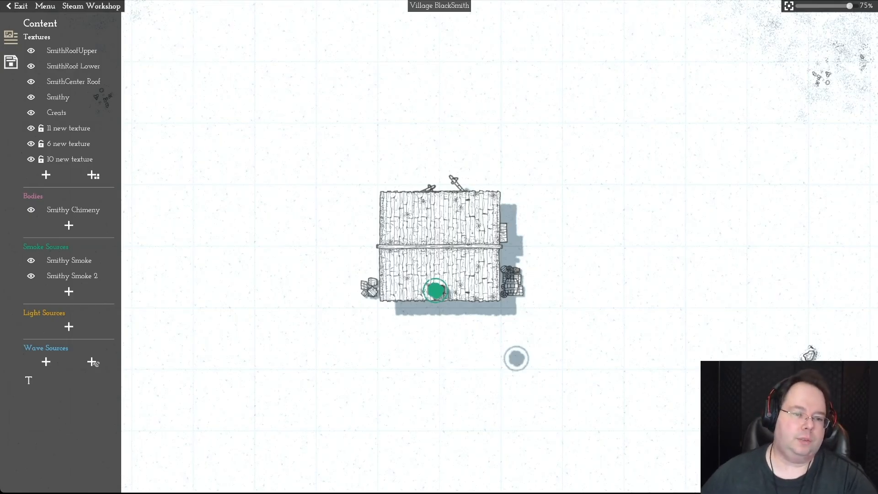
click(94, 174)
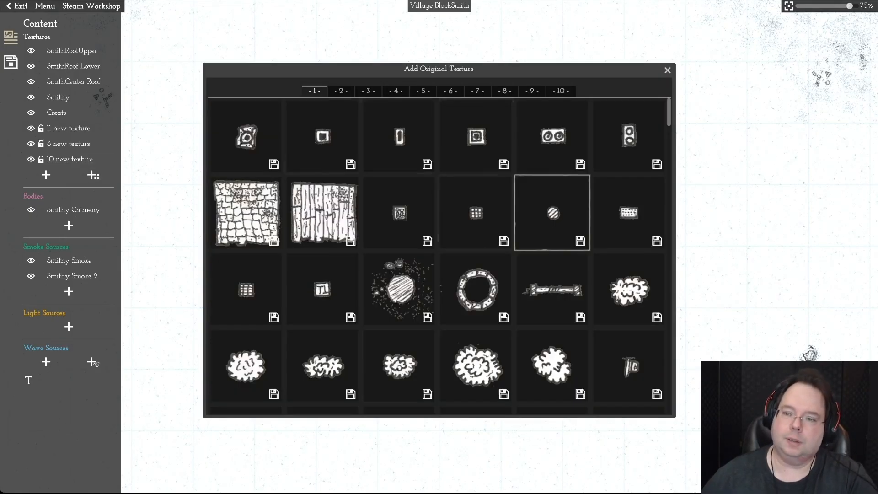
click(629, 136)
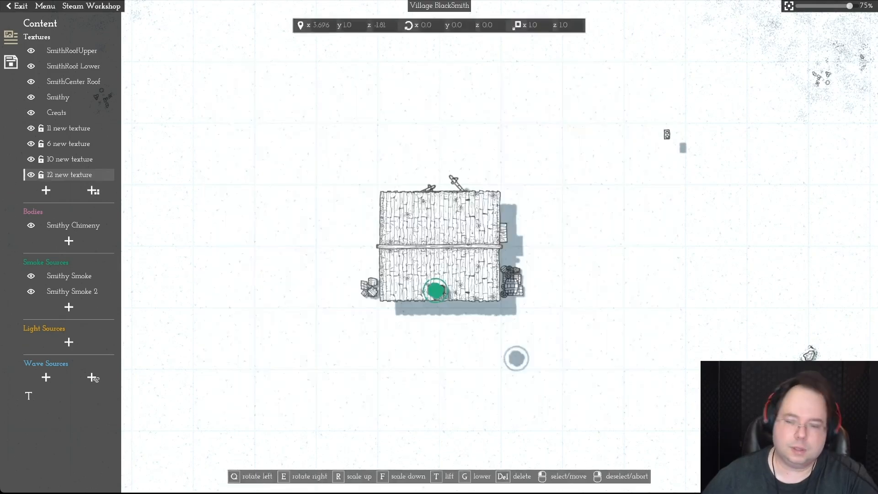
key(Delete)
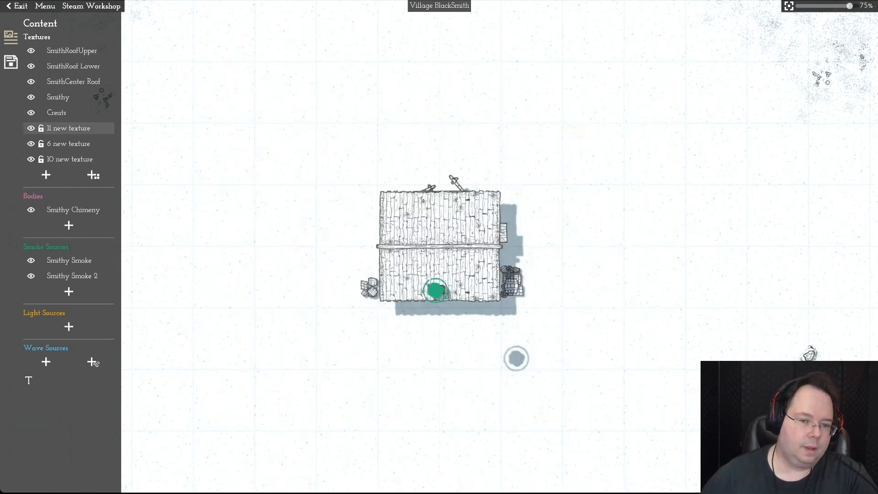
Step: Search page 1 of the original textures for a plank or roof piece to extend the smithy
click(93, 175)
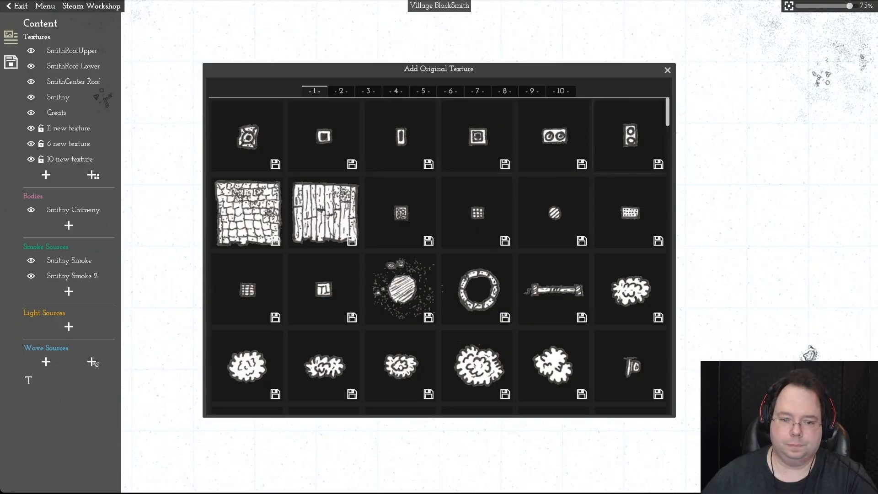
scroll(439, 256, down, 10)
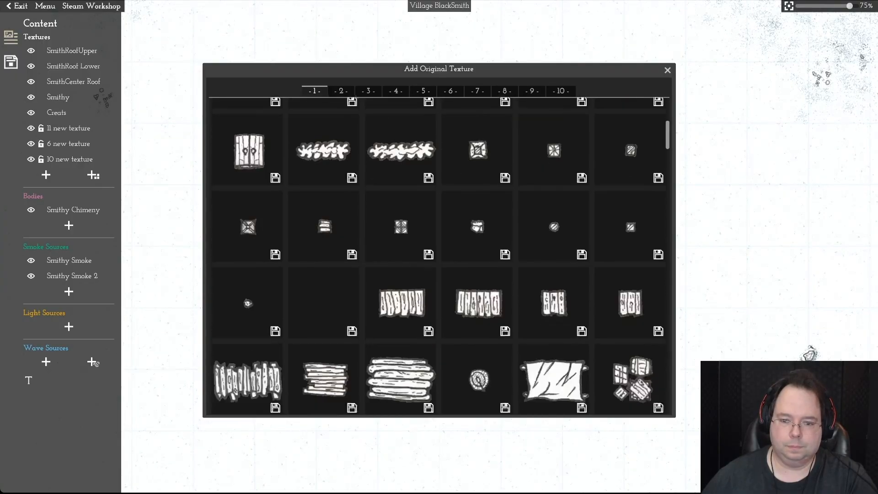
scroll(439, 256, down, 5)
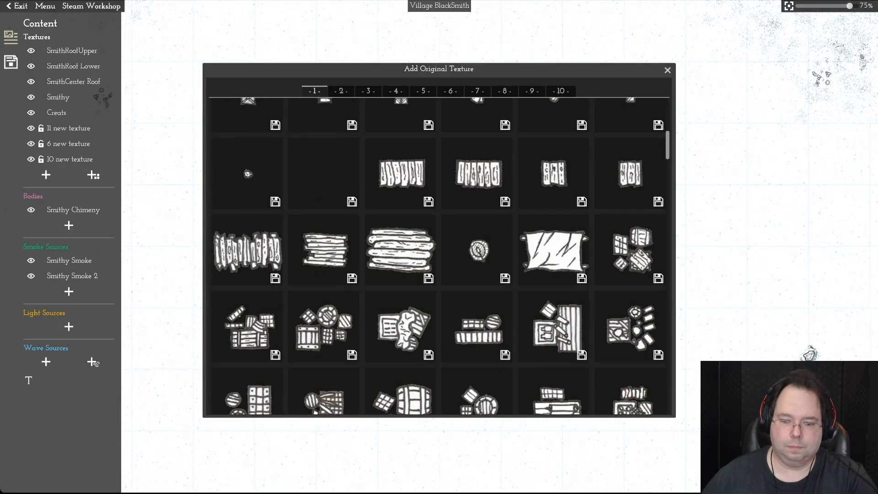
scroll(439, 256, down, 10)
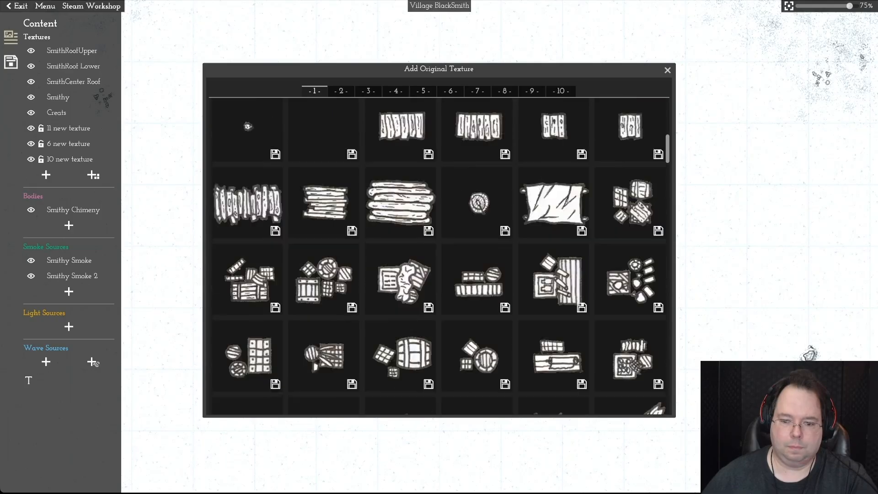
scroll(439, 256, down, 15)
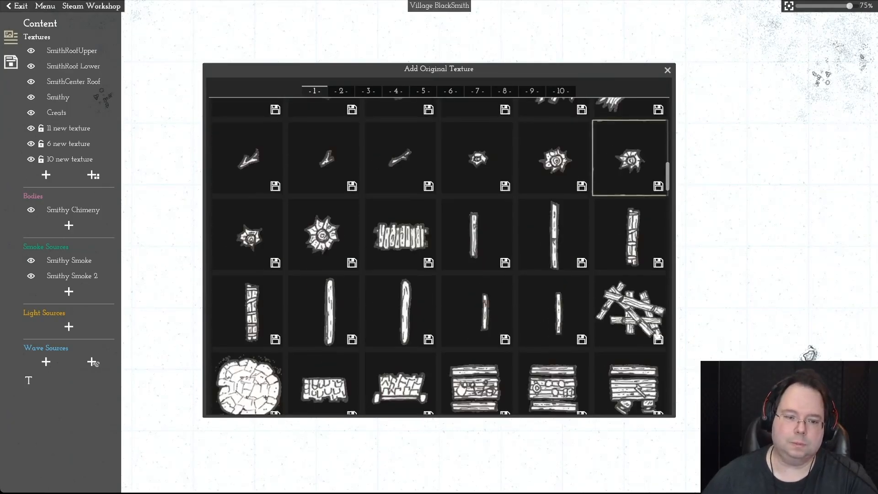
scroll(631, 247, down, 8)
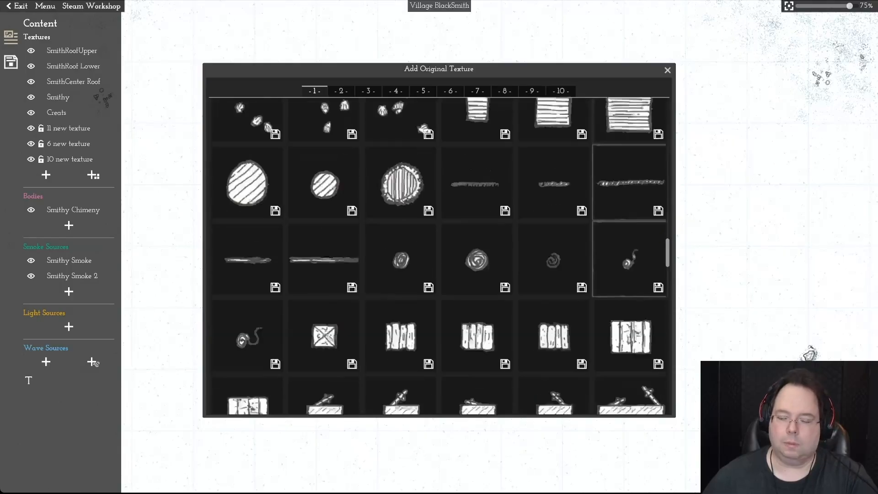
scroll(631, 247, up, 3)
scroll(631, 247, down, 3)
scroll(631, 247, down, 5)
scroll(631, 247, up, 4)
scroll(631, 247, down, 4)
scroll(630, 320, down, 4)
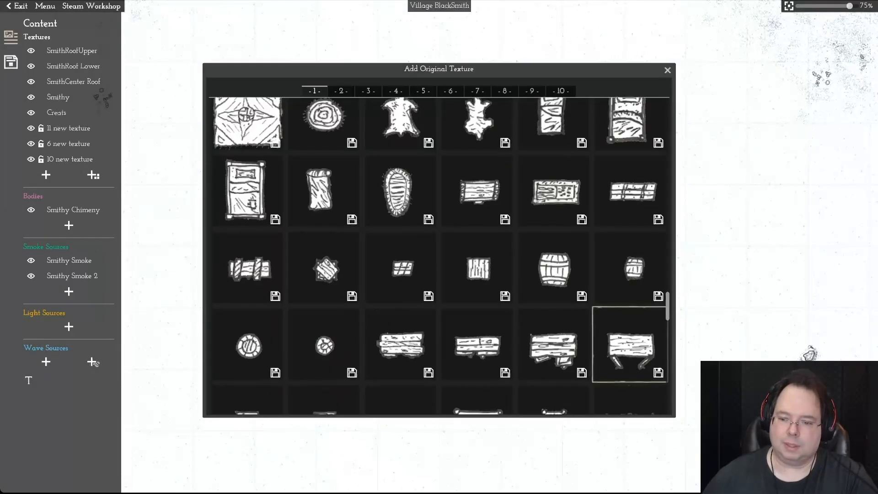
scroll(630, 334, down, 10)
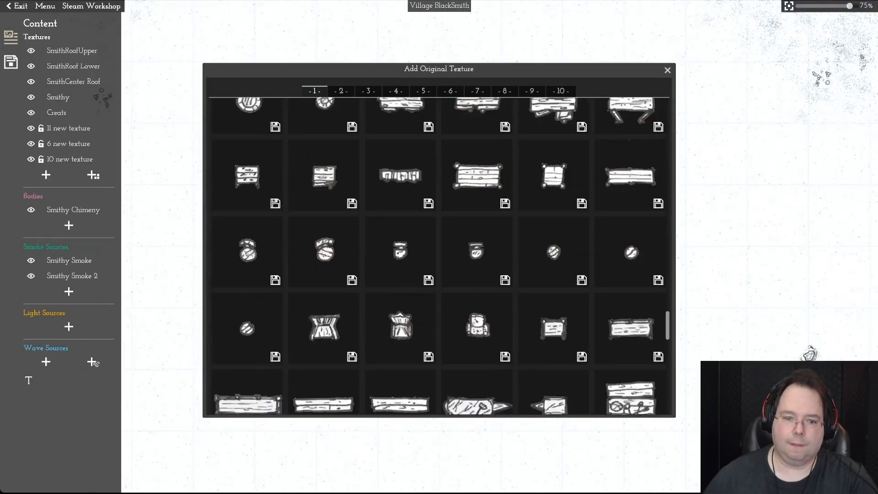
scroll(630, 339, down, 10)
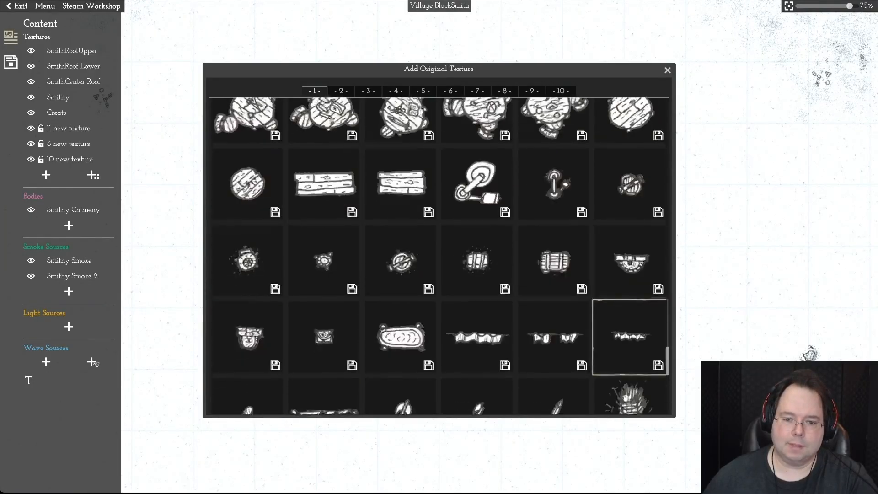
scroll(630, 350, down, 4)
scroll(630, 351, up, 20)
drag(667, 125, 667, 112)
click(322, 234)
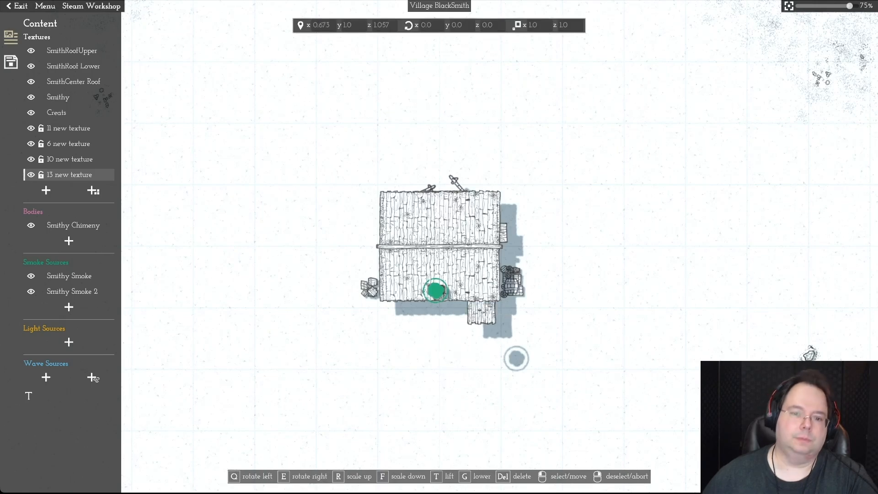
right_click(449, 343)
scroll(450, 343, down, 3)
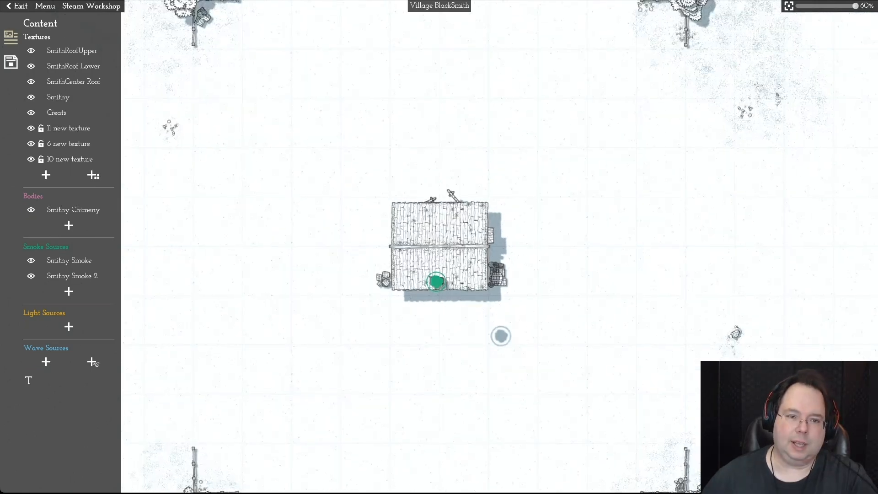
Step: Add the wide rectangular plank roof texture from page 3 of the original textures, held at the lower right edge of the smithy's roof
click(94, 175)
click(340, 91)
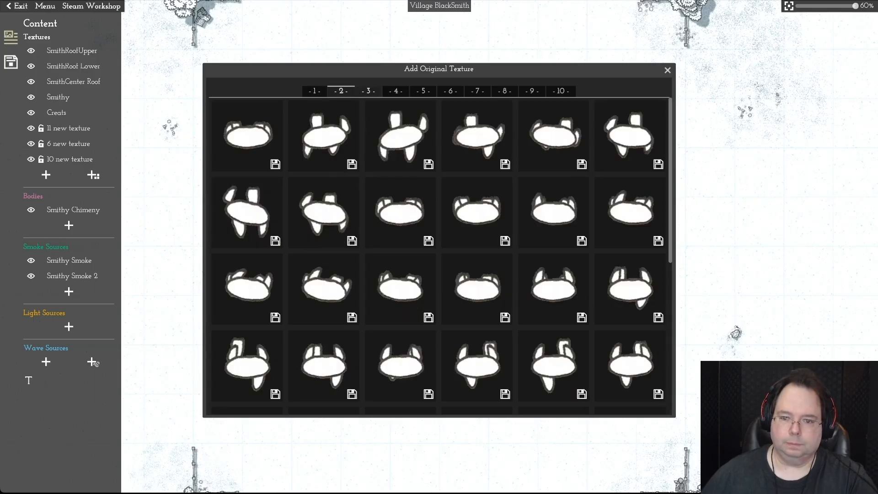
click(368, 91)
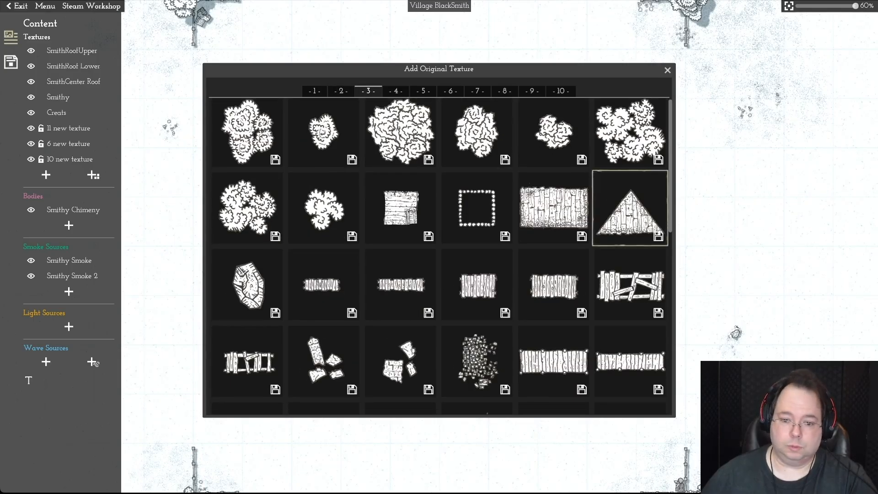
click(553, 213)
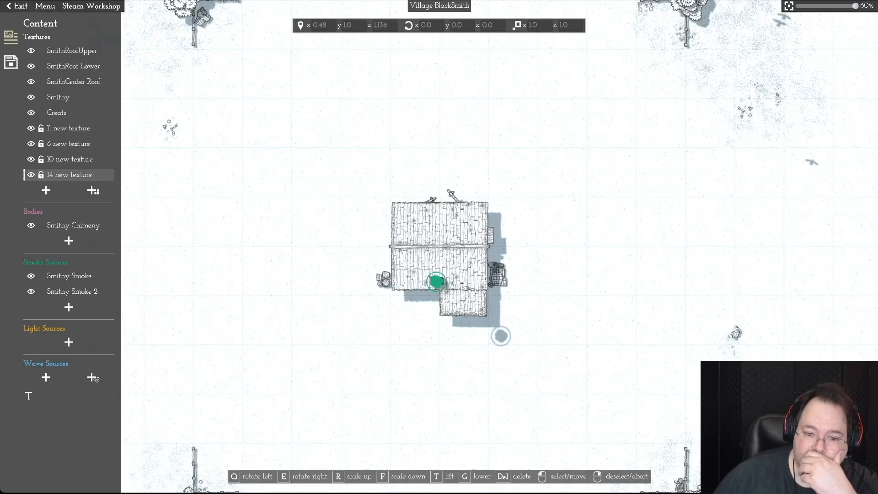
Step: Move the new plank roof section clear of the smithy, just below it, and set its Y rotation to 90
key(g)
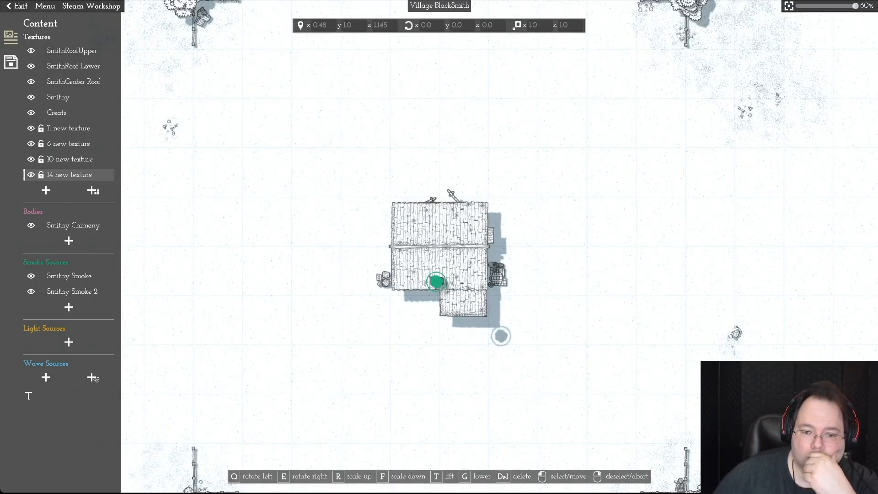
drag(463, 303, 449, 344)
click(450, 344)
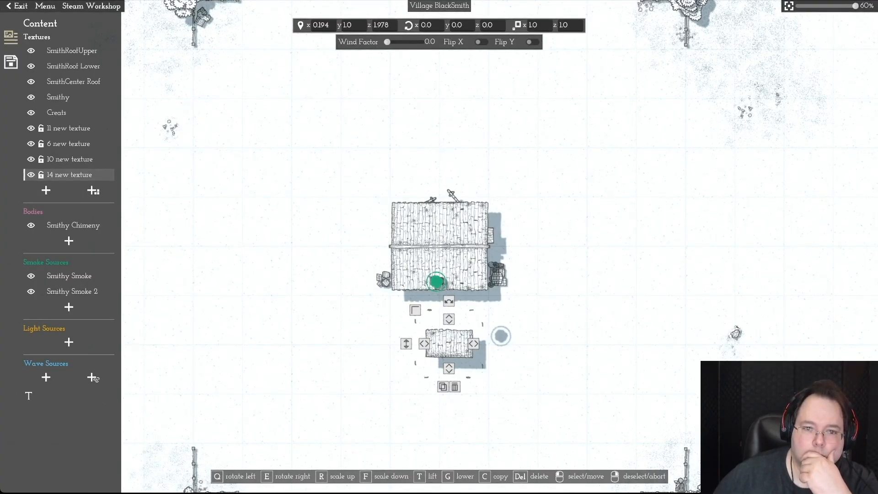
drag(449, 301, 439, 302)
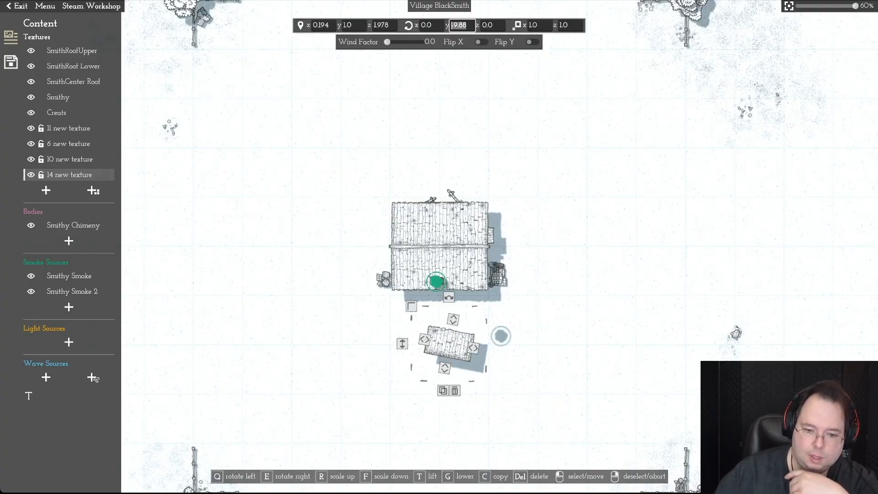
text(90)
key(Return)
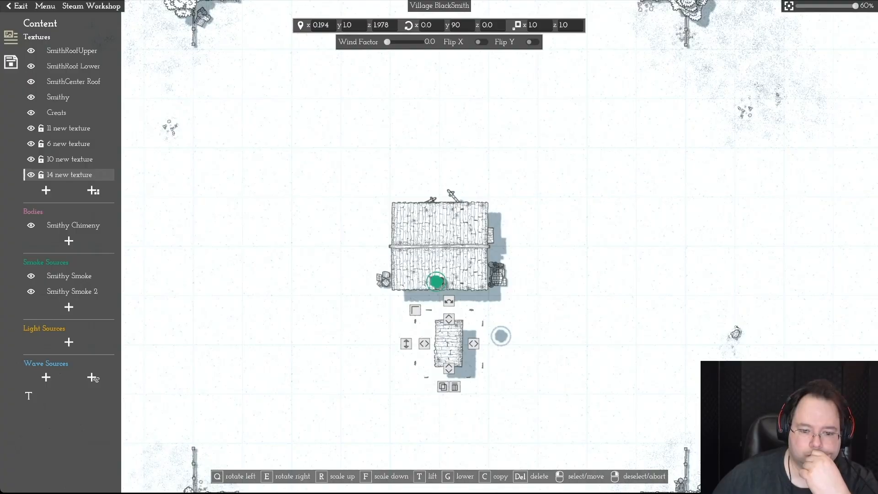
Step: Move the rotated plank section up against the smithy's lower roof edge and place a copy beside it
key(Escape)
drag(449, 343, 452, 313)
key(c)
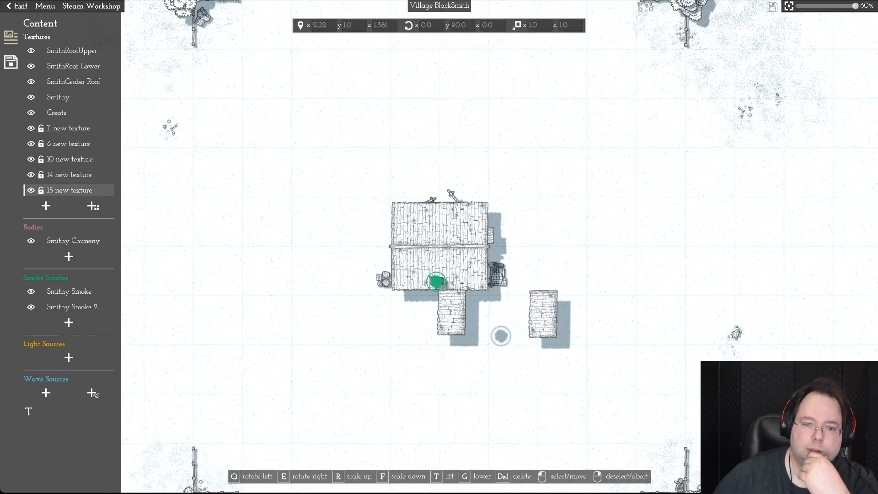
Step: Turn on Flip Y for the copied section and join both halves side by side as an extension under the smithy's lower roof edge
click(543, 314)
click(482, 42)
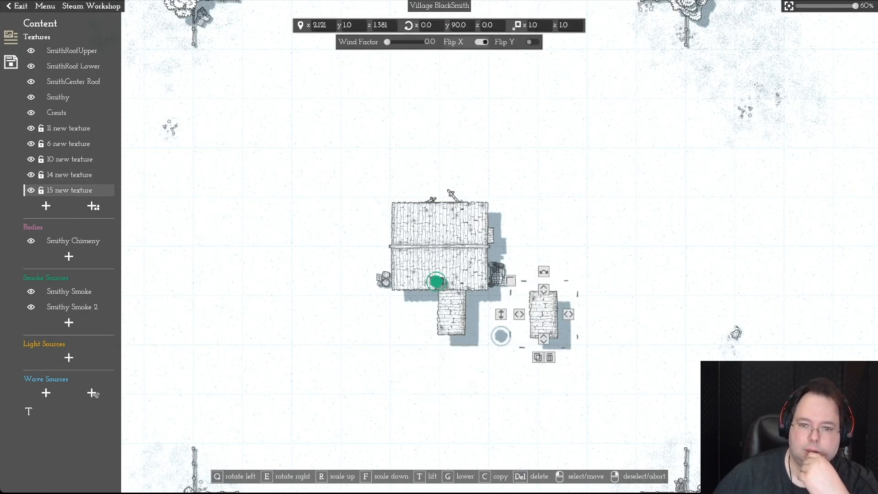
click(482, 42)
click(532, 42)
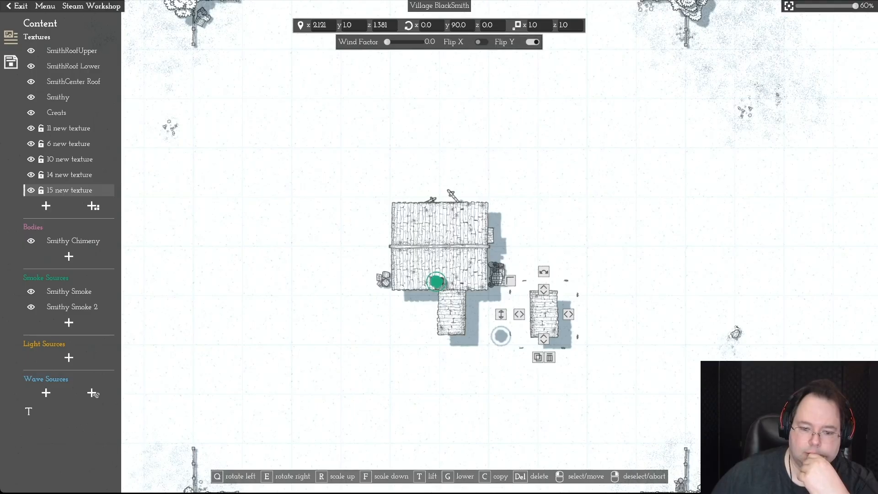
drag(544, 314, 448, 313)
right_click(475, 312)
right_click(448, 313)
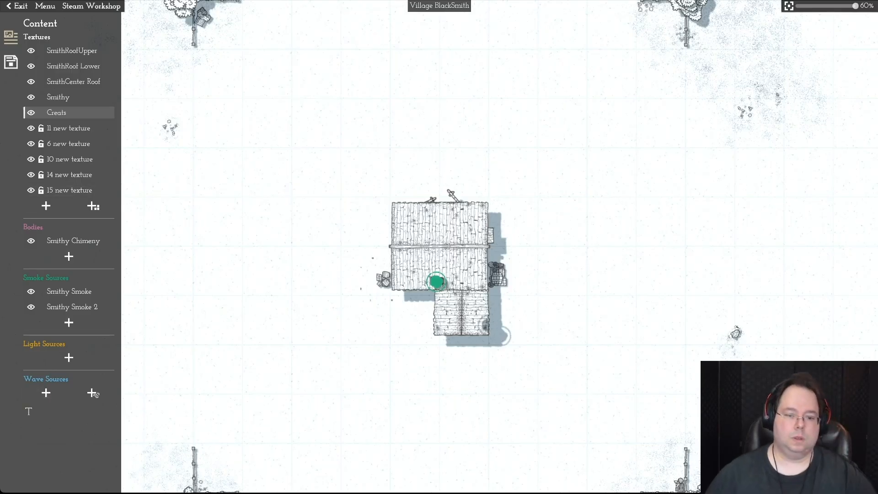
Step: Rename the Creats texture to SmallCreats
double_click(57, 112)
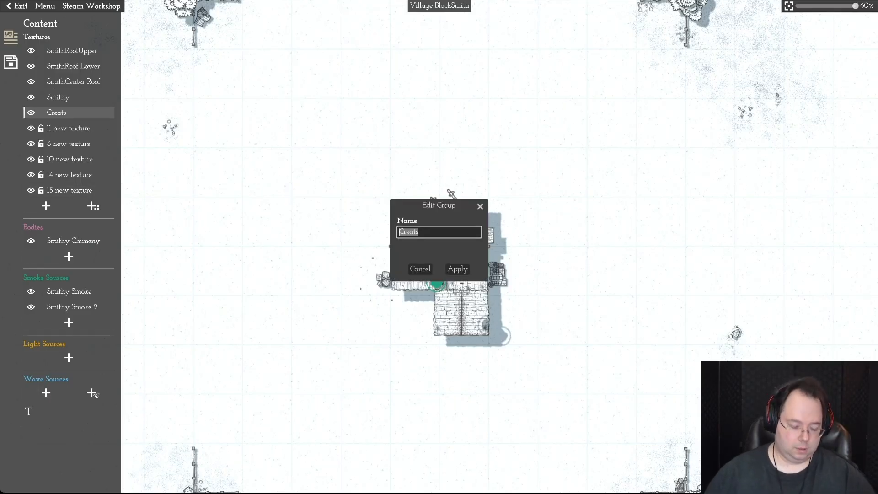
key(Left)
text(Small)
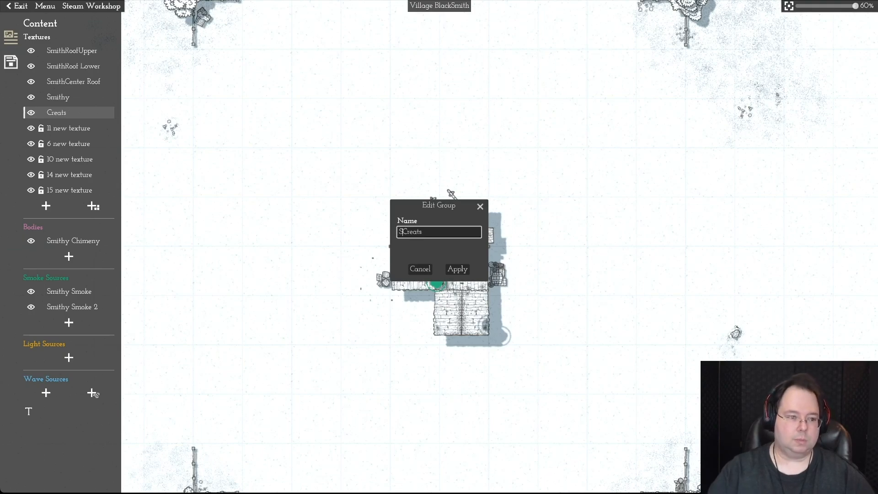
key(Return)
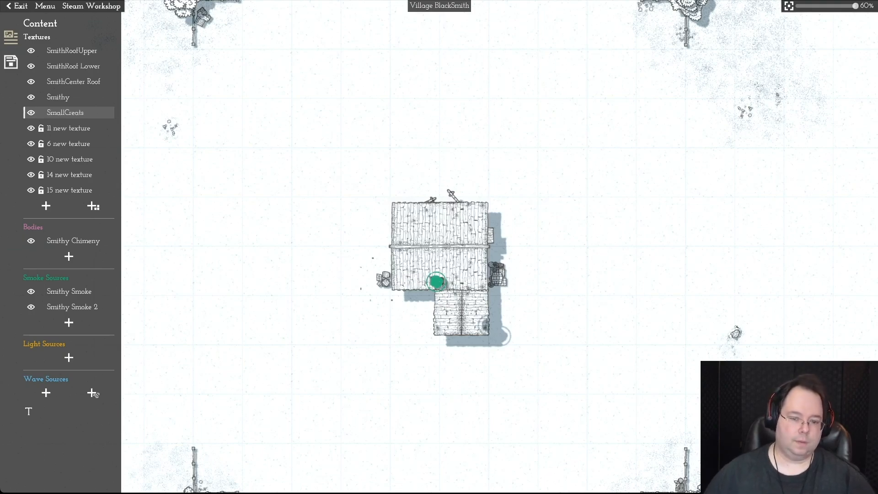
Step: Rename the texture "10 new texture" to Big Crates and lock it
click(69, 160)
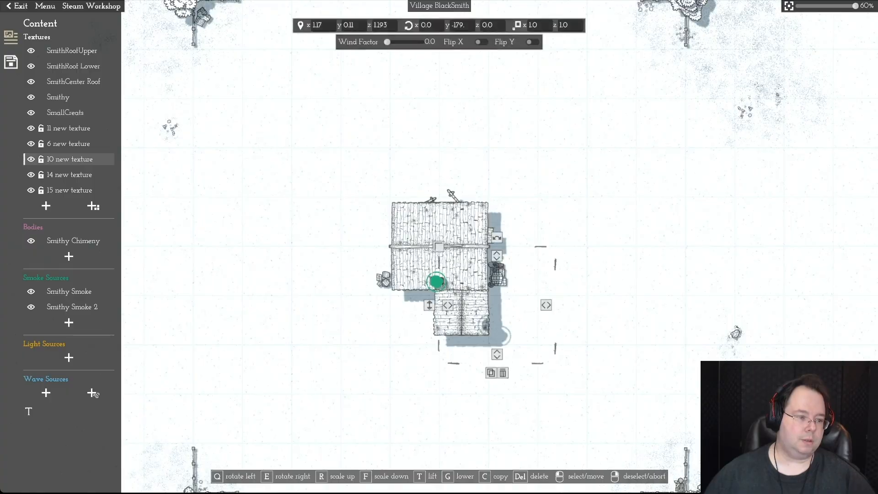
key(Escape)
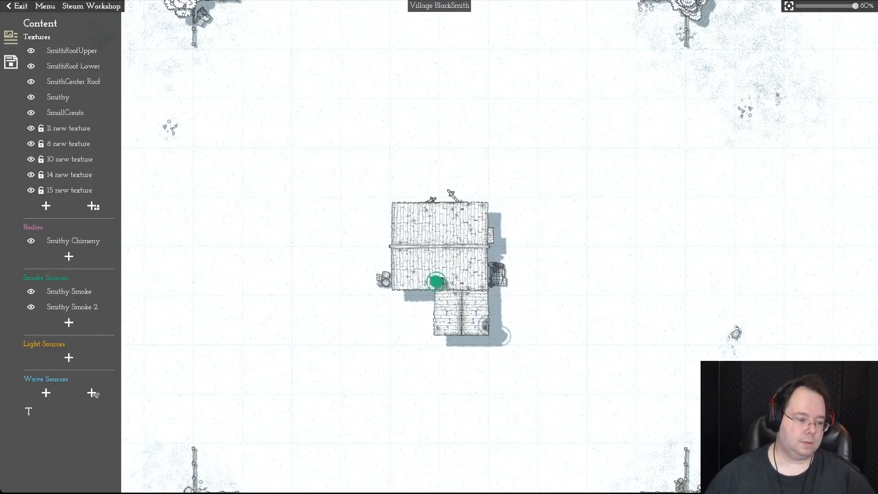
click(70, 159)
click(28, 411)
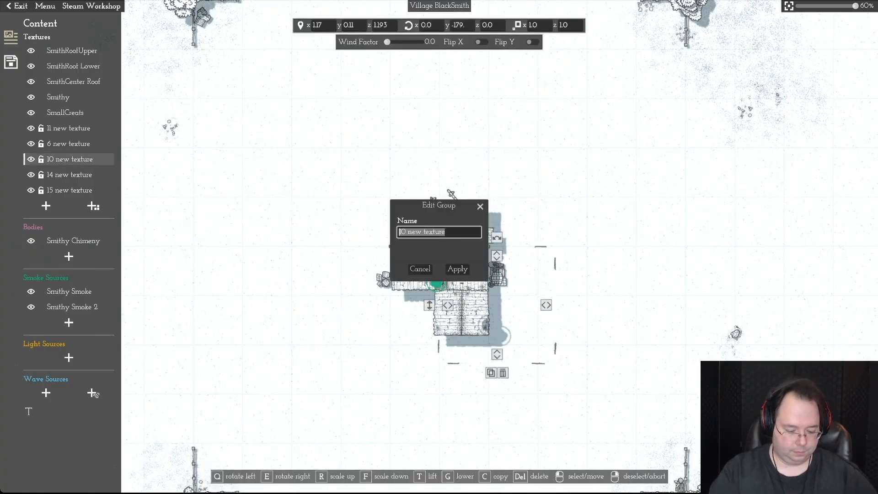
text(Big Crates)
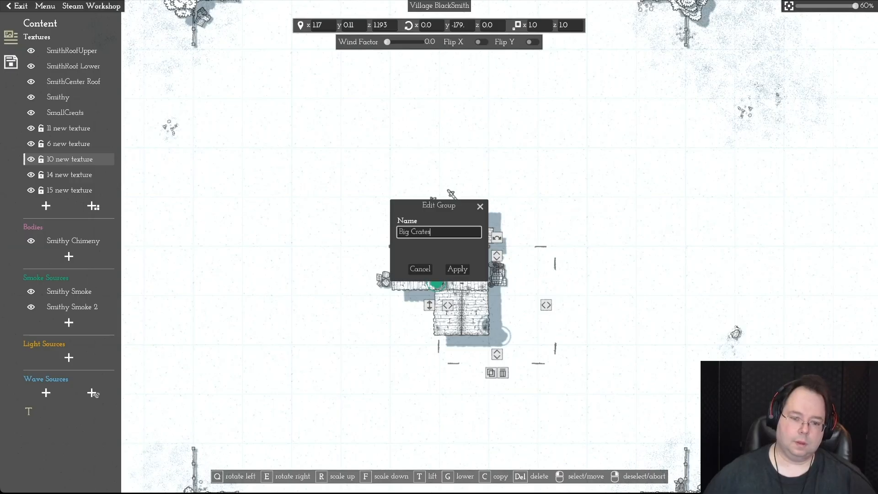
key(Return)
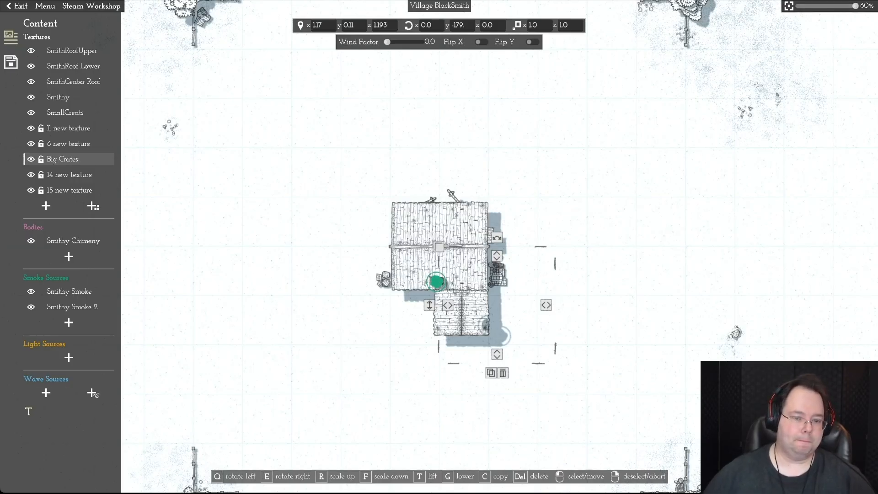
click(68, 128)
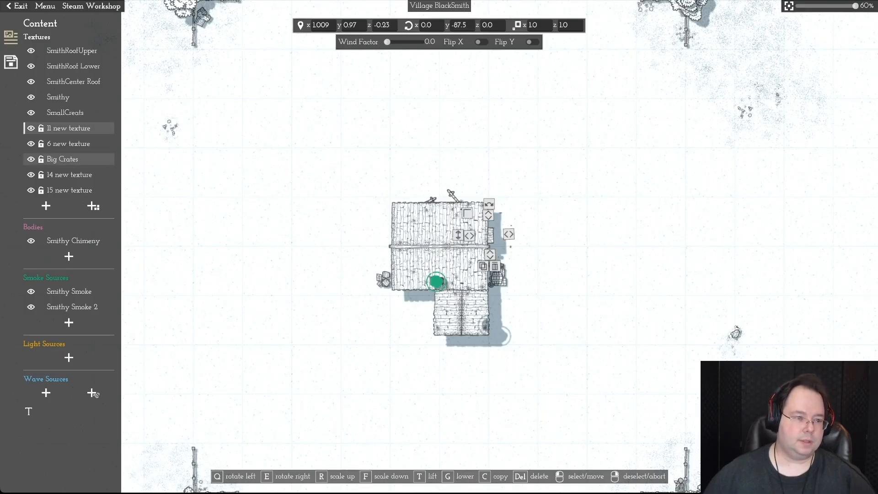
click(62, 159)
click(41, 159)
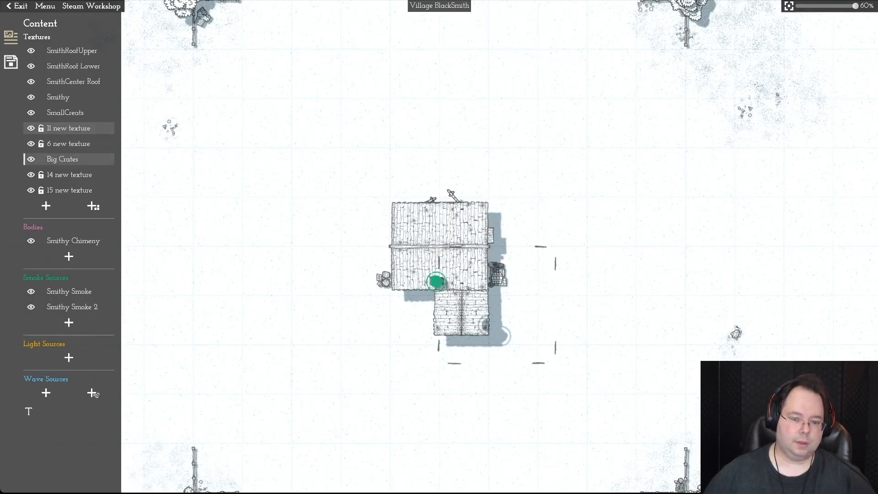
Step: Rename the texture "11 new texture" to Side Exit and lock it
click(68, 128)
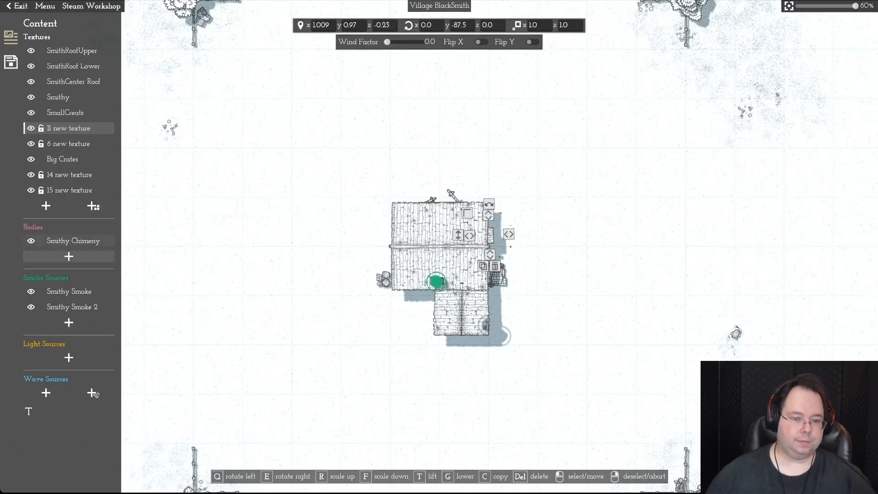
click(28, 411)
text(Side Exit)
key(Return)
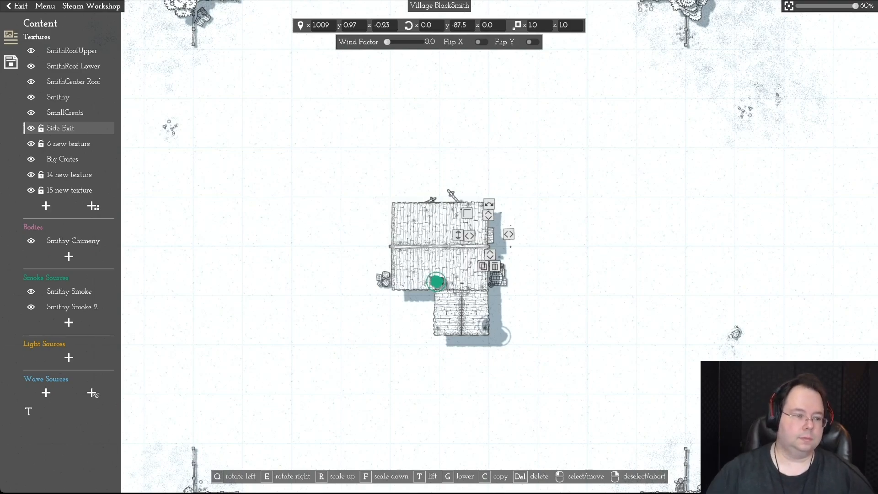
scroll(439, 247, up, 2)
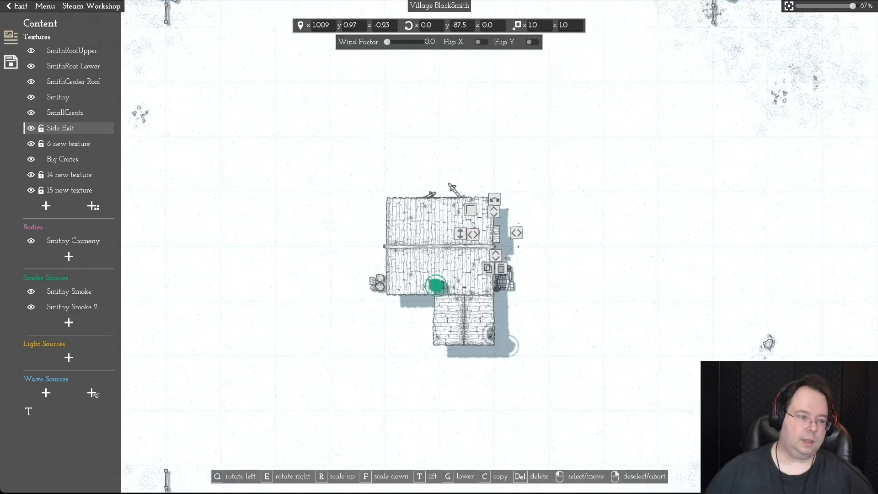
click(41, 129)
Step: Rename the texture "6 new texture" to FrontDoor and lock it
click(69, 144)
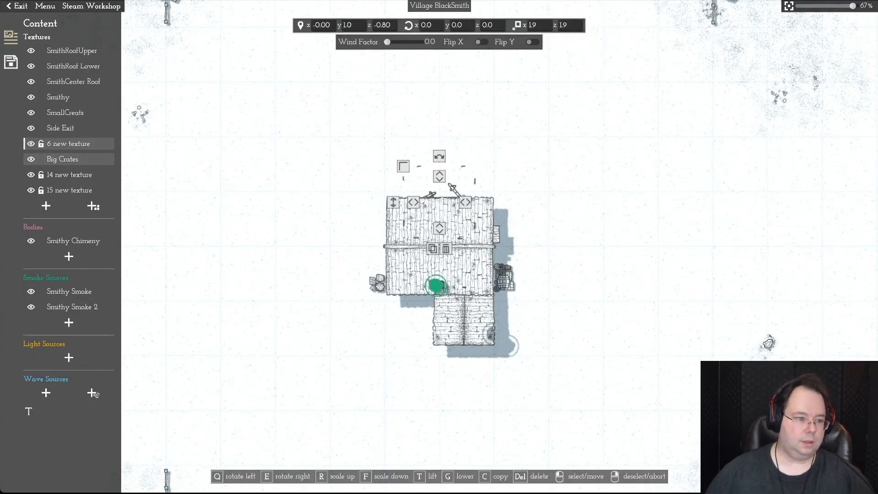
click(28, 411)
text(FrontDoor)
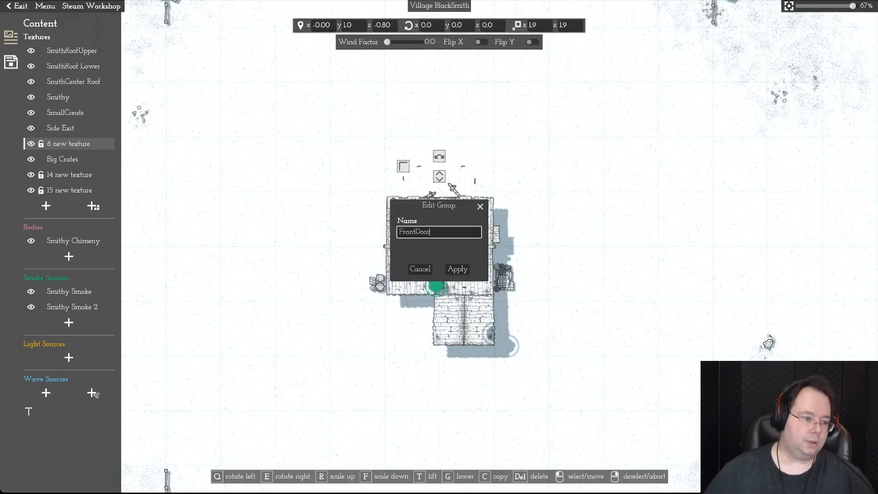
key(Return)
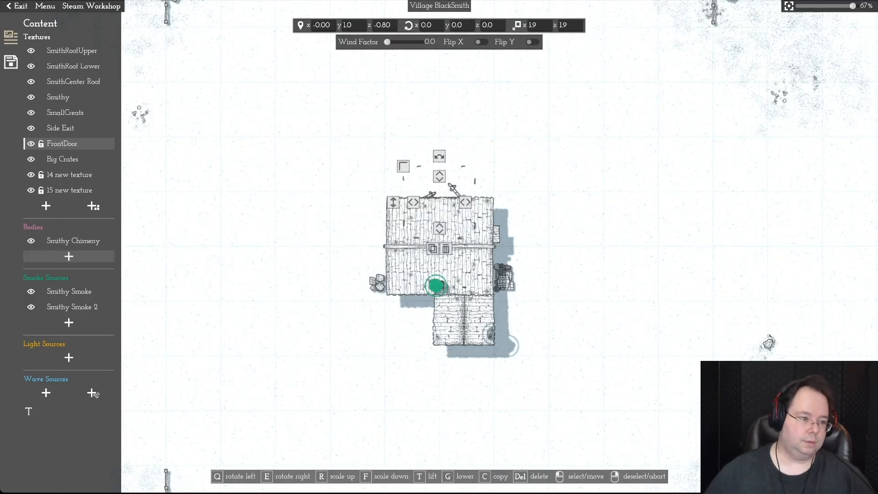
click(42, 144)
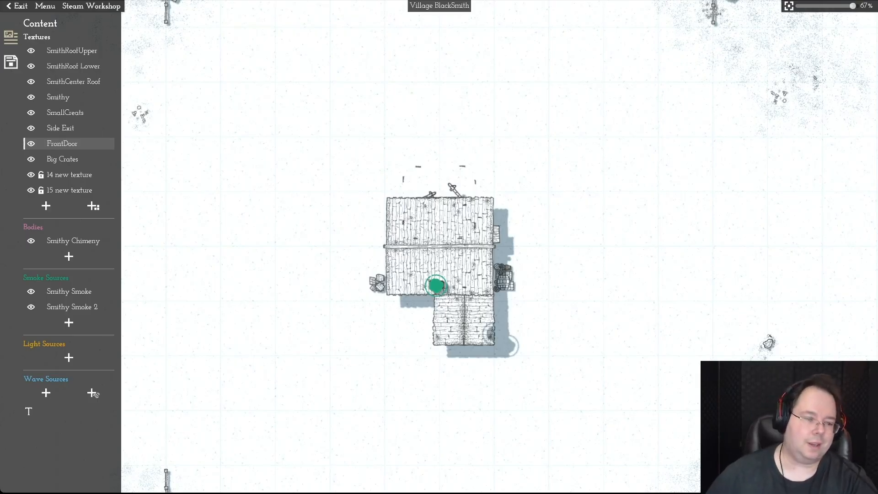
Step: Unlock the FrontDoor texture, enlarge it to a scale of about 2.404 in x and z, and lock it again
scroll(439, 247, down, 2)
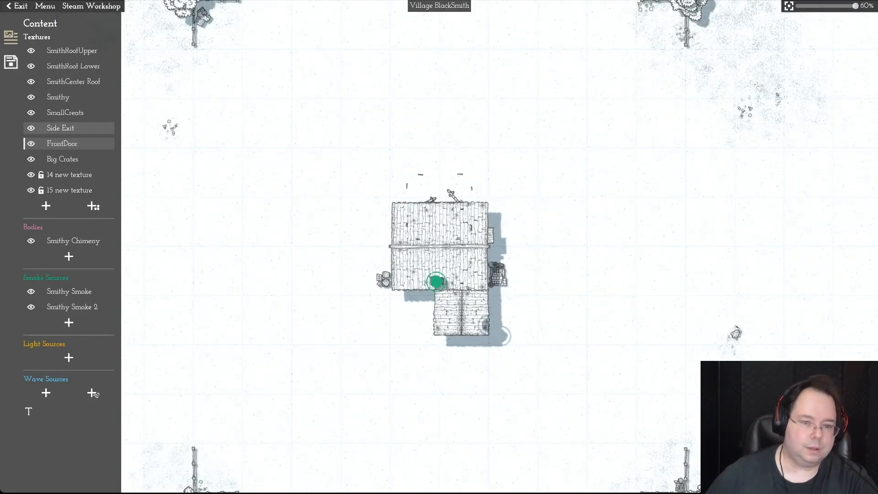
click(41, 143)
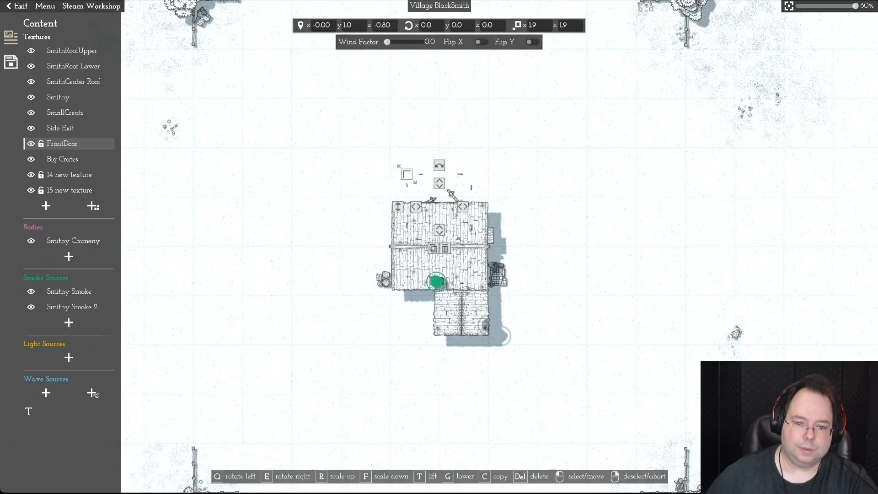
key(r)
key(f)
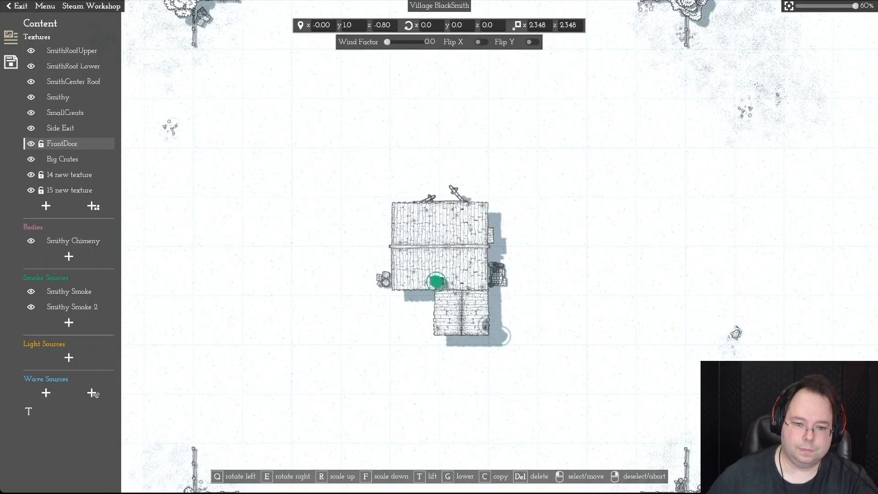
key(r)
scroll(439, 209, up, 1)
drag(439, 206, 440, 208)
scroll(439, 208, down, 1)
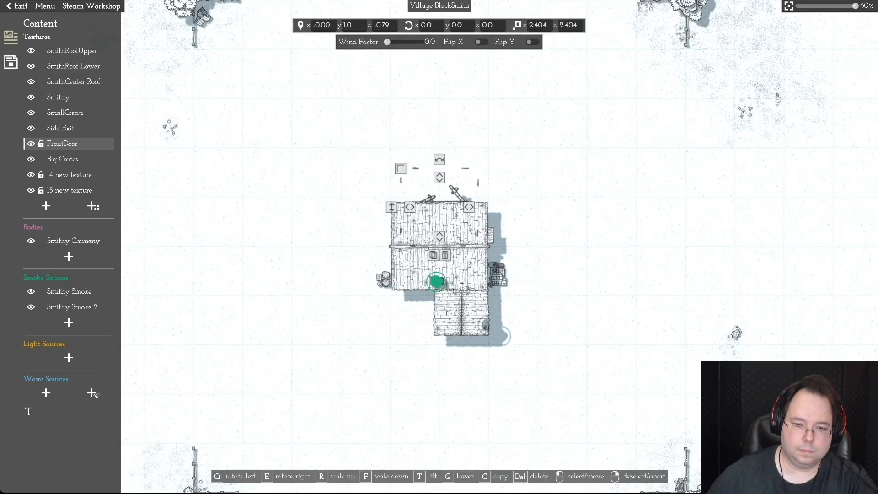
right_click(439, 209)
scroll(440, 208, up, 1)
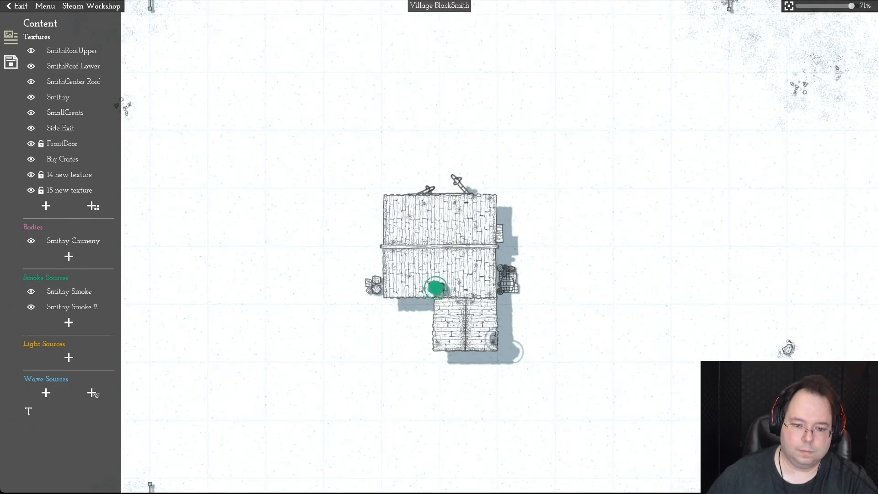
scroll(437, 245, down, 1)
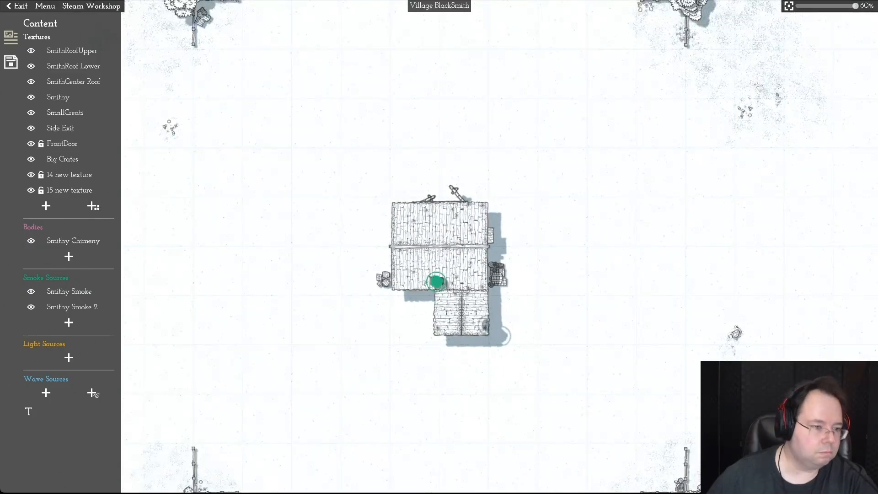
scroll(441, 247, up, 3)
click(441, 247)
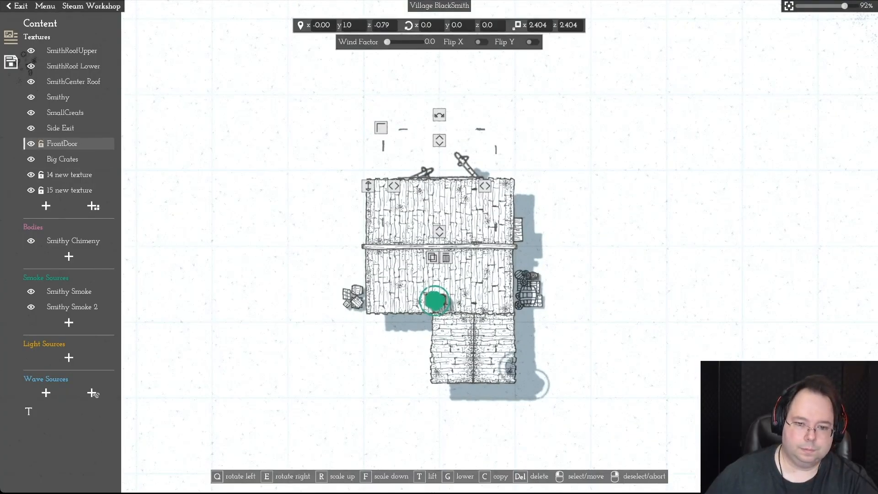
click(41, 143)
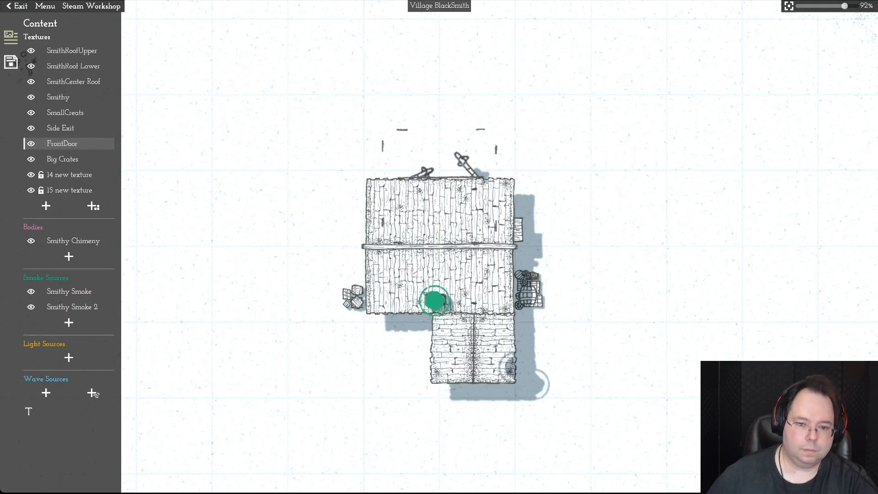
Step: Unlock the FrontDoor texture, reposition it to a height of about 0.33 and z -0.77, and lock it again
click(42, 144)
scroll(376, 193, down, 2)
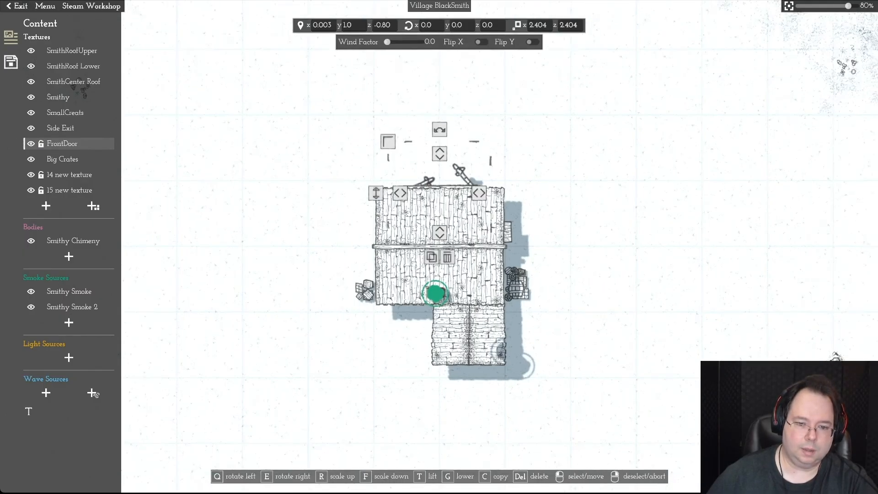
scroll(376, 193, up, 3)
drag(376, 194, 376, 232)
scroll(439, 247, up, 1)
key(g)
key(g)
key(g)
key(g)
scroll(439, 247, down, 1)
scroll(439, 247, down, 3)
key(t)
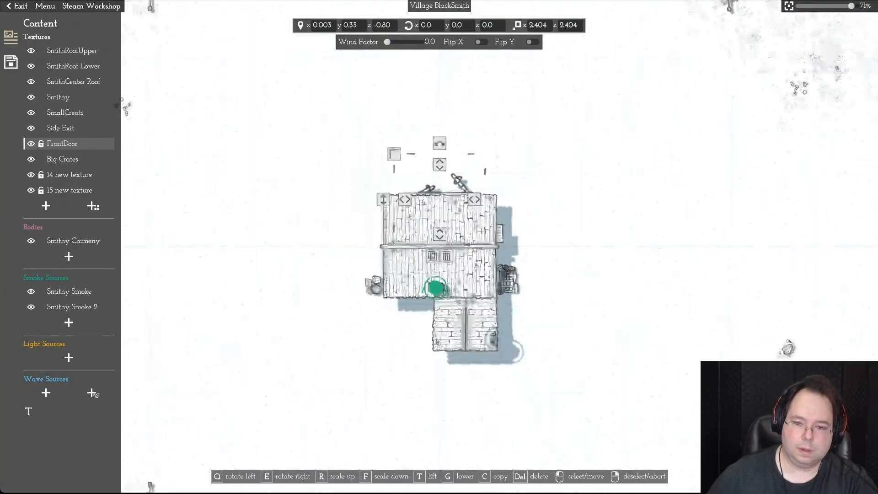
drag(458, 192, 458, 194)
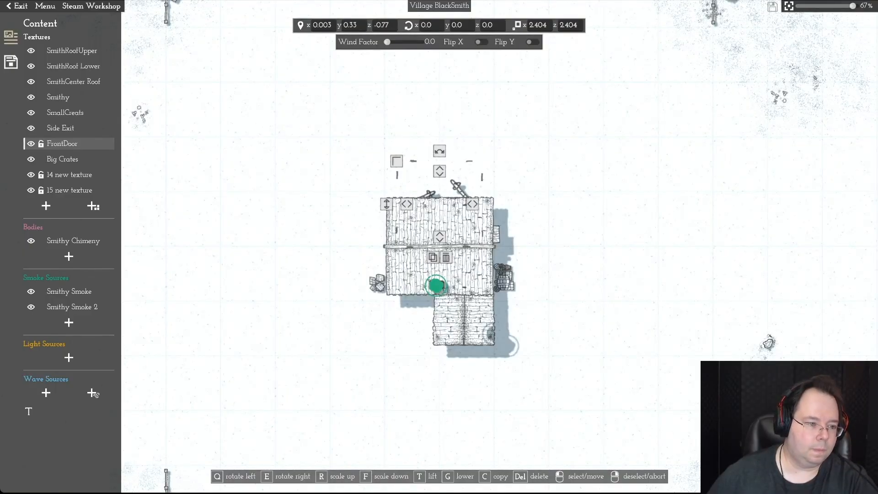
click(40, 144)
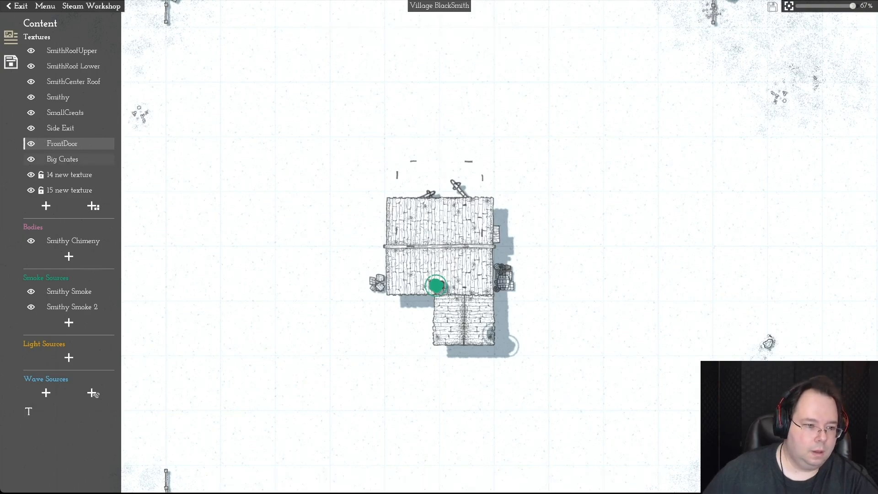
Step: Nudge both plank roof extension textures, 14 and 15, together against the smithy's main roof edge and lock them
click(69, 174)
scroll(439, 247, down, 1)
scroll(439, 247, up, 5)
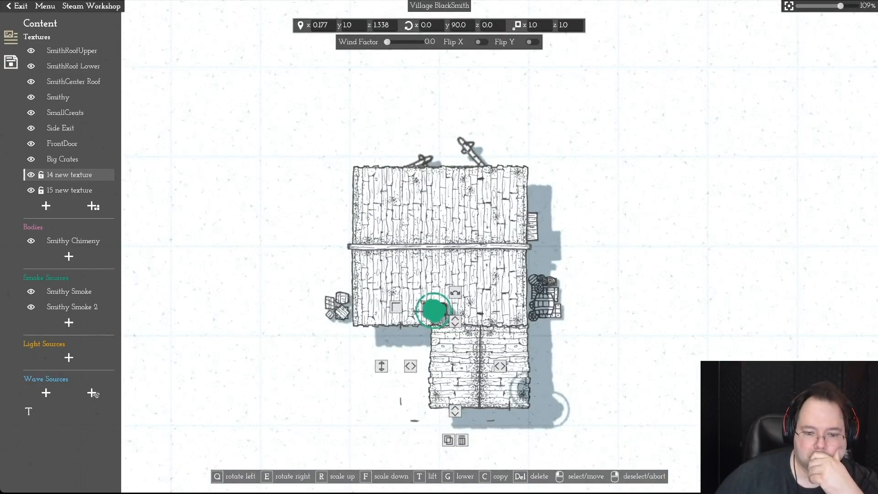
right_click(439, 247)
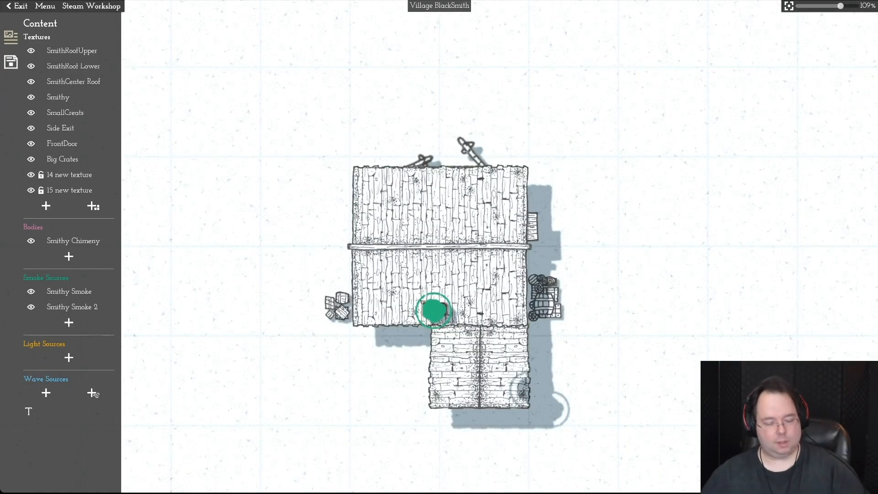
key(s)
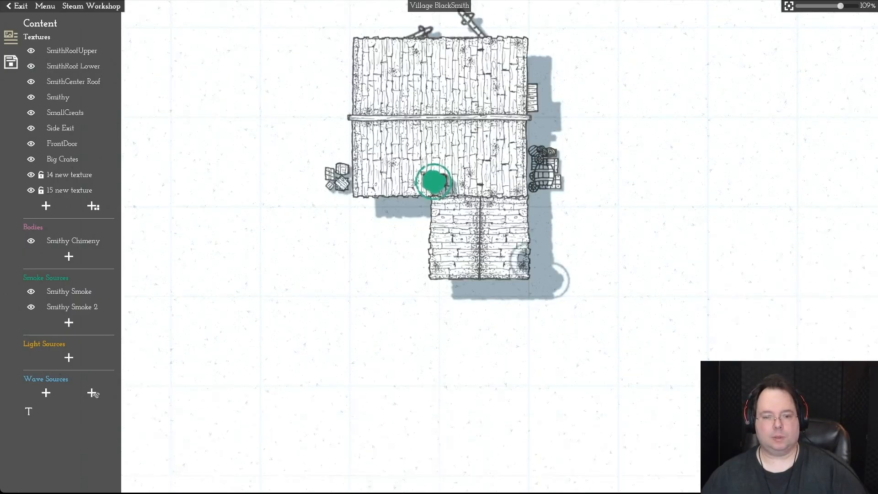
key(d)
key(w)
key(d)
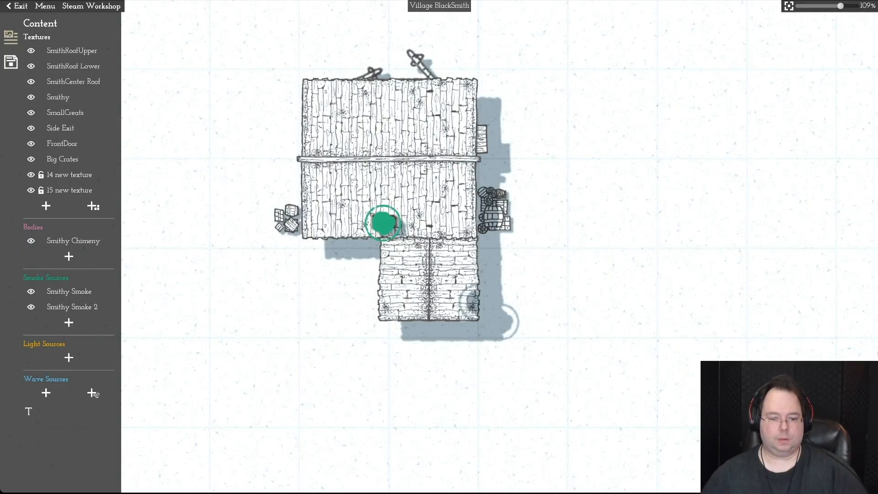
drag(338, 281, 543, 369)
mouse_move(430, 284)
mouse_down()
mouse_move(431, 303)
mouse_move(428, 285)
mouse_up()
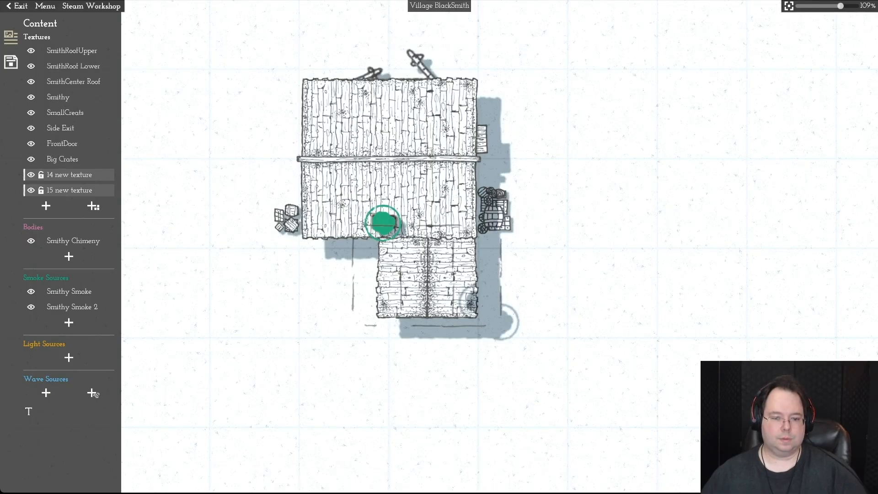
key(s)
drag(428, 262, 429, 268)
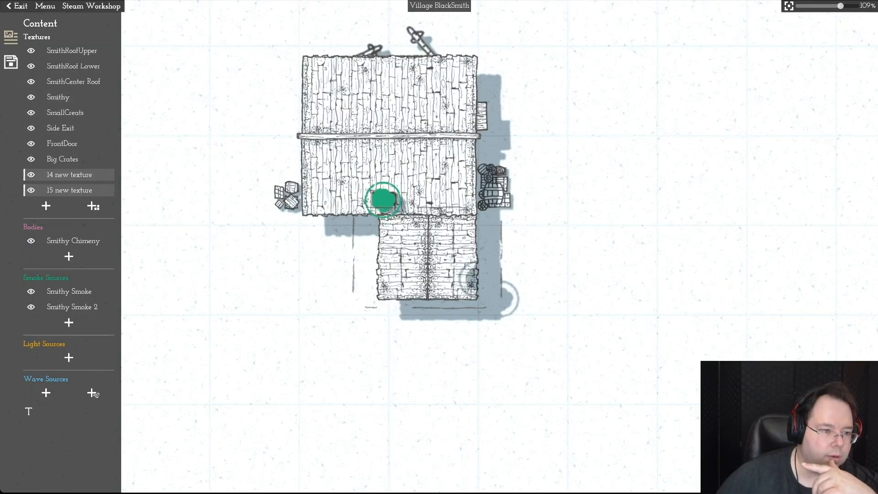
Step: Unlock the Smithy texture, chimney body and both smoke sources, move them together to about x -0.57, z 0.737, and lock them again
click(58, 97)
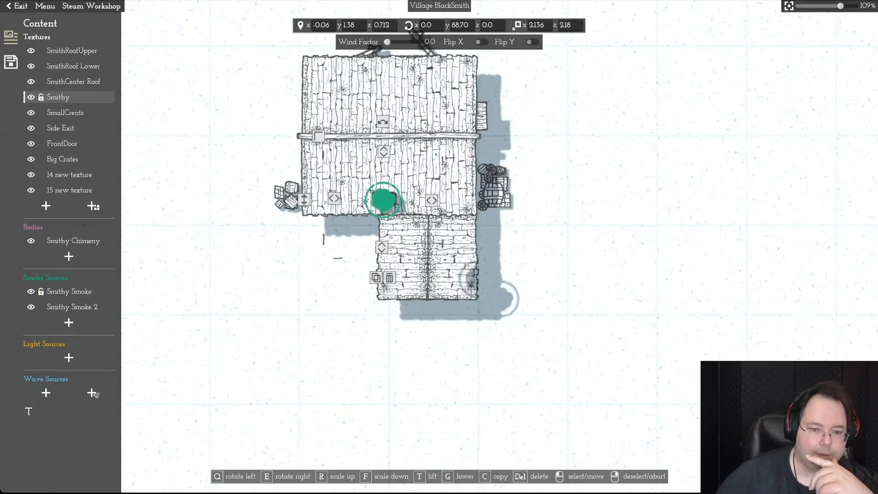
drag(268, 168, 571, 267)
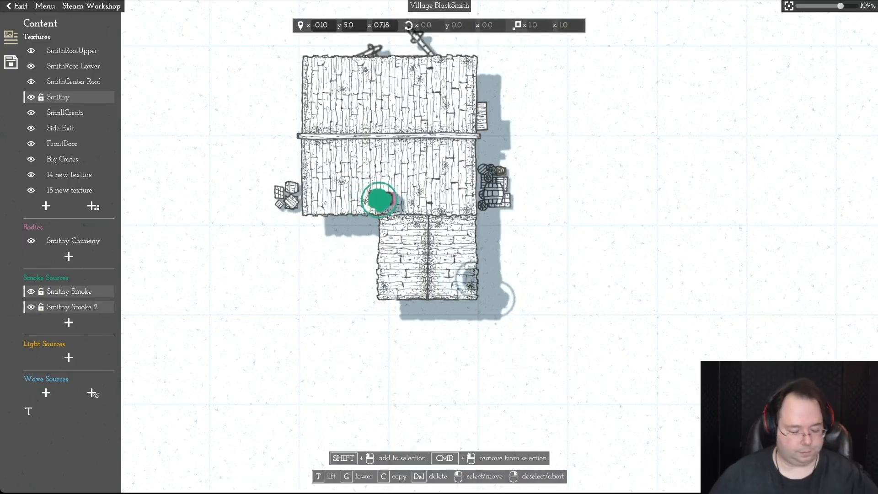
key(Escape)
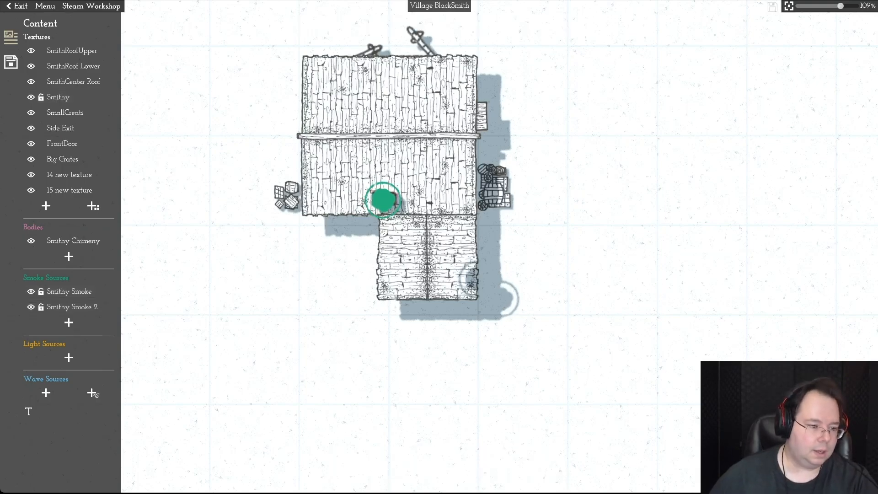
click(41, 241)
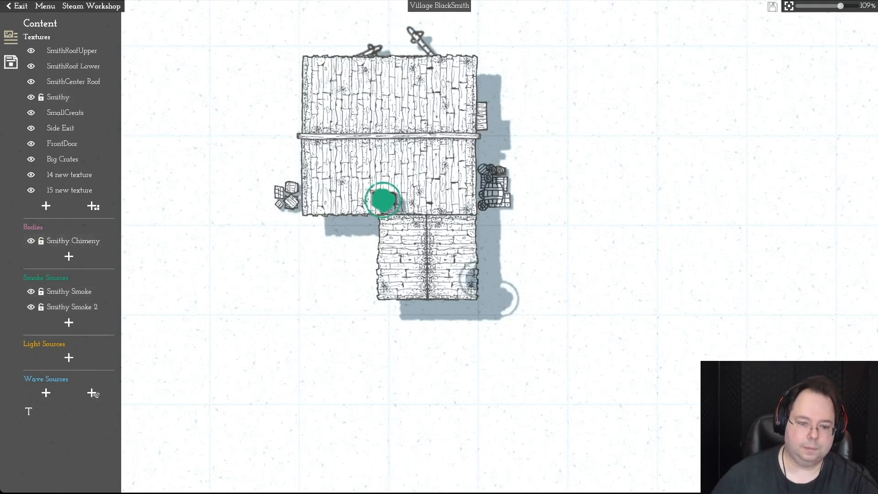
drag(295, 162, 480, 221)
drag(383, 200, 338, 201)
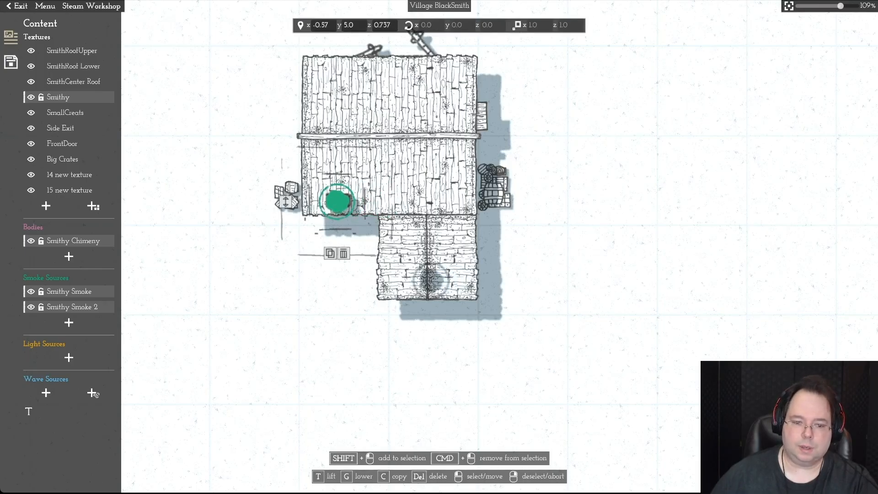
key(Escape)
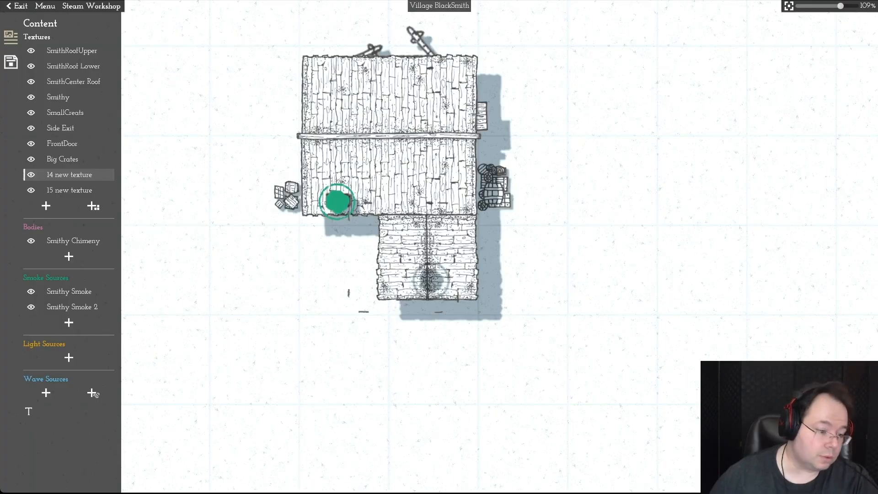
Step: Rename the texture "14 new texture" to SleepRoofLeft
double_click(70, 174)
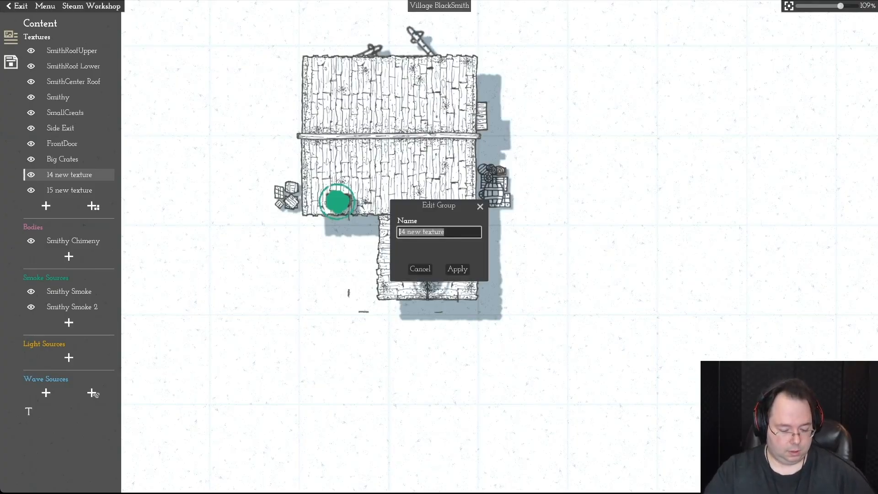
text(Sleep)
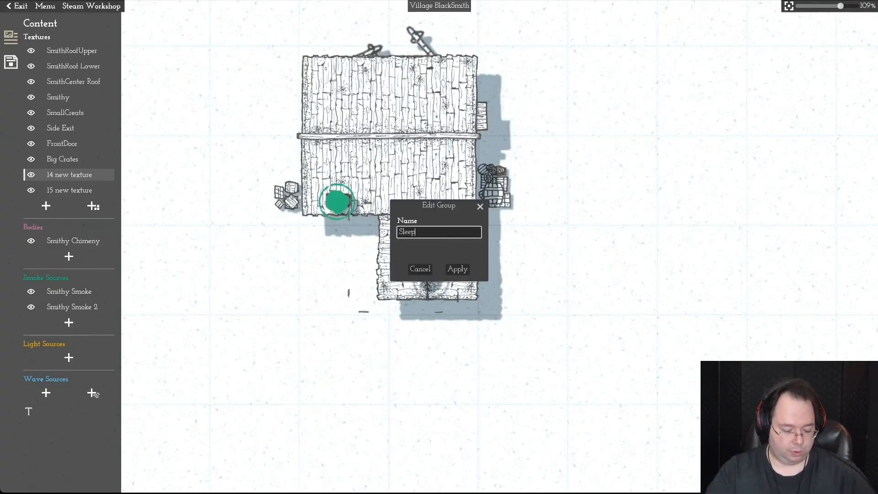
text(Roof)
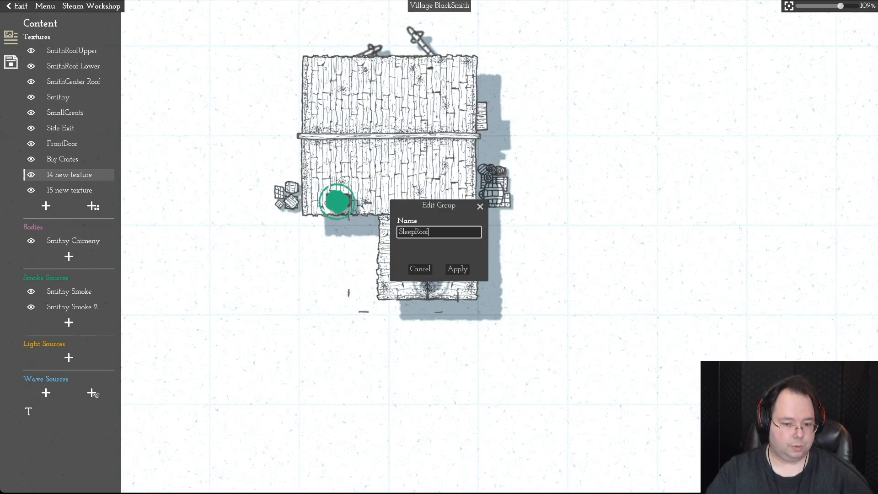
text(Left)
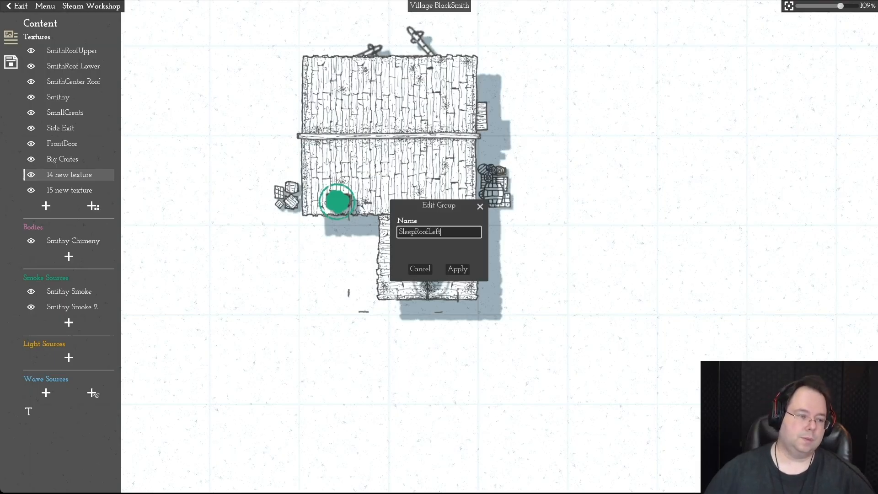
key(Return)
Step: Rename the texture "15 new texture" to SleepRoofRight
key(Down)
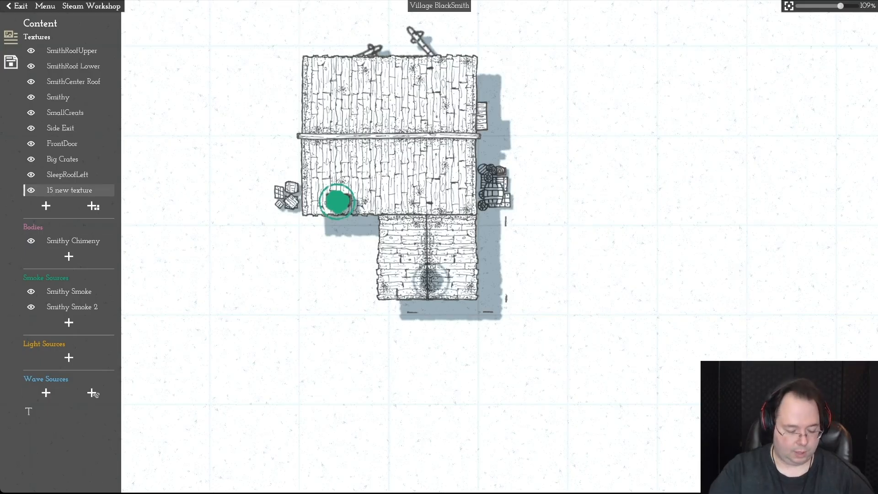
key(F2)
text(SleepRoo)
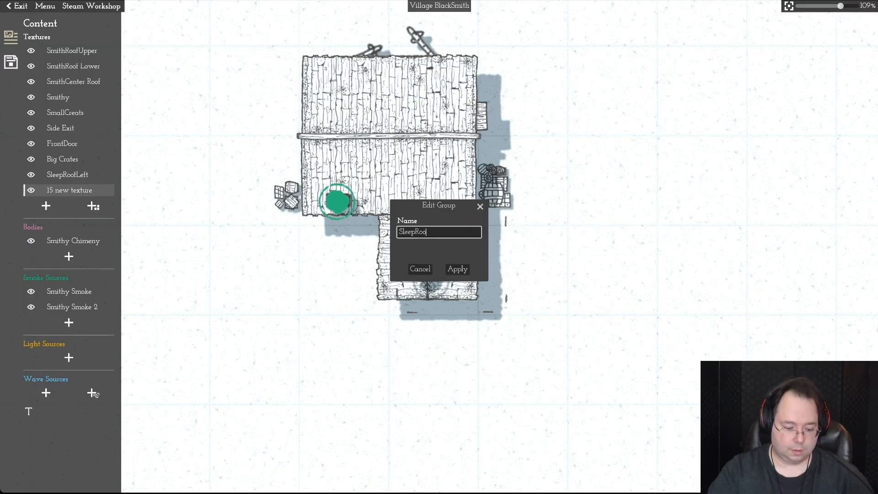
text(fRight)
key(Return)
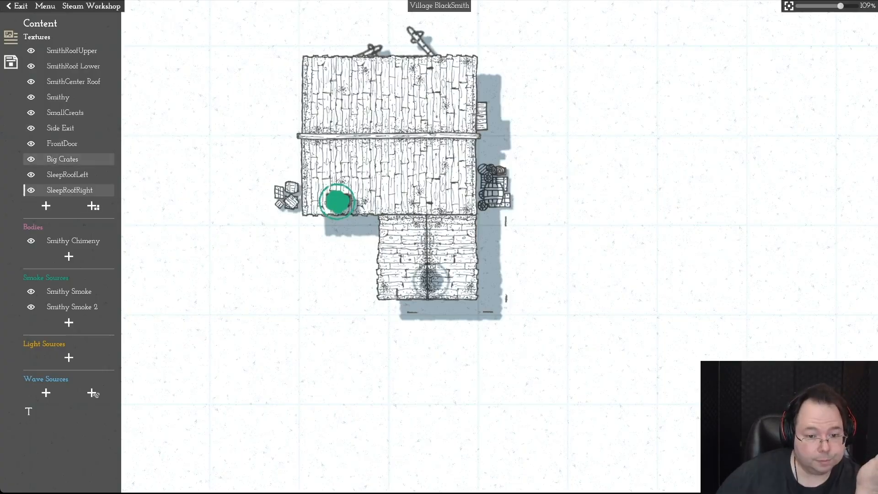
Step: Add the small square chimney from the original textures and place it on the roof extension at about x 0.015, y 1.49, z 1.619
click(93, 393)
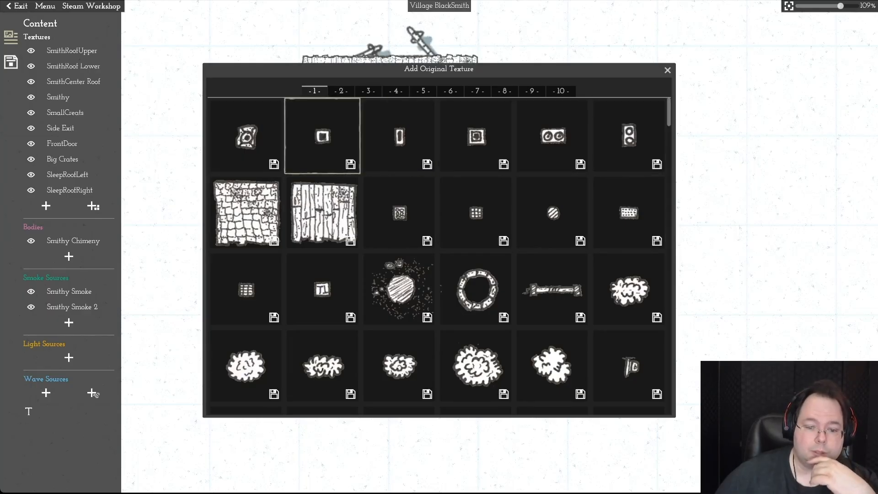
click(323, 136)
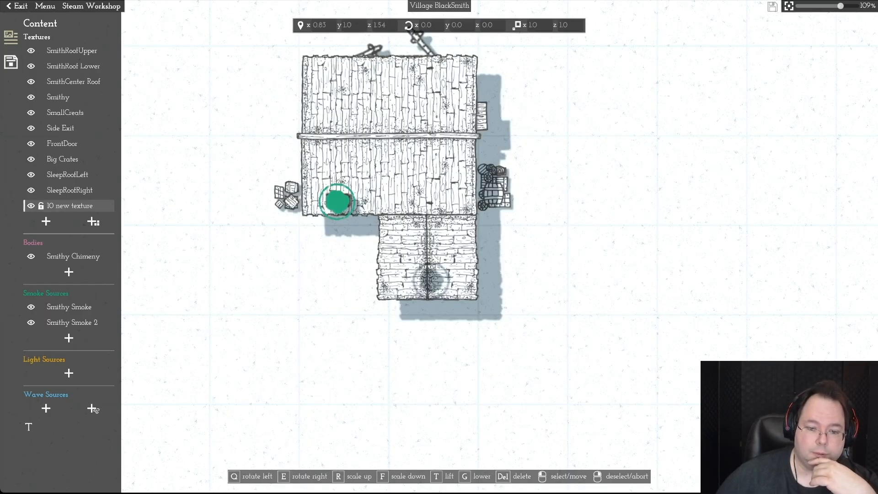
click(485, 277)
drag(433, 277, 434, 233)
drag(485, 277, 390, 281)
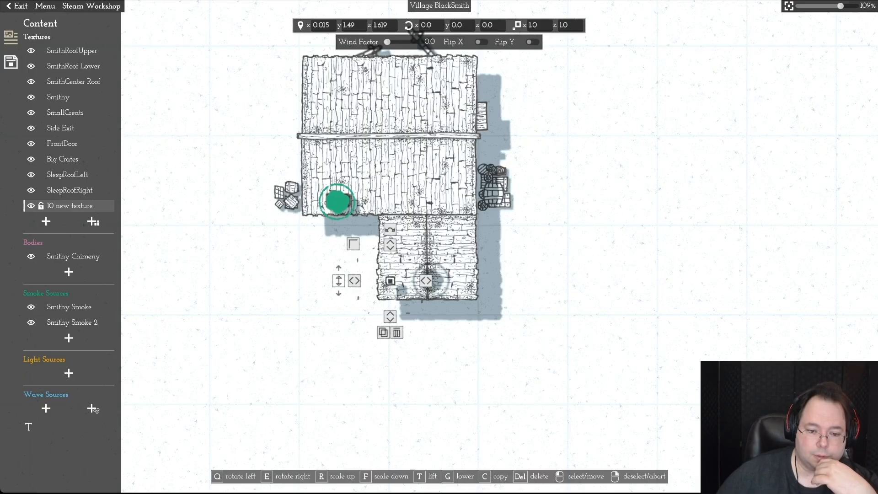
Step: Lower the small chimney to a height of about 1.11 and enlarge it to a scale of about 1.092
key(g)
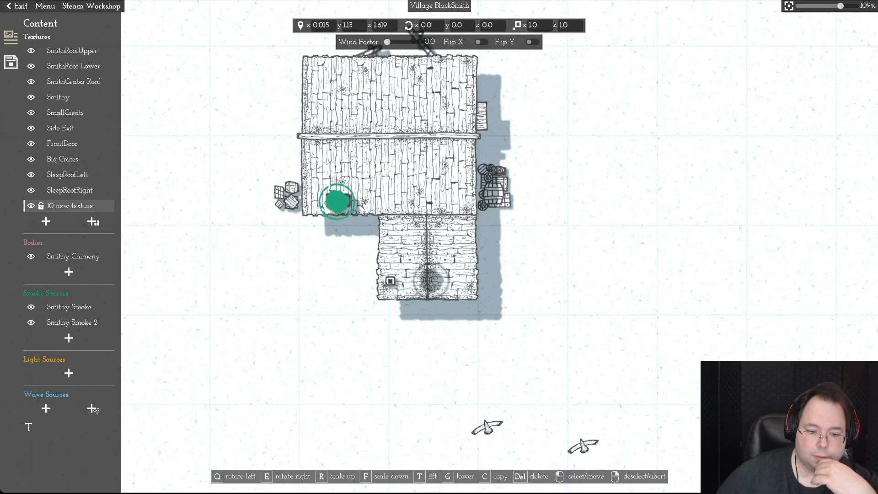
key(t)
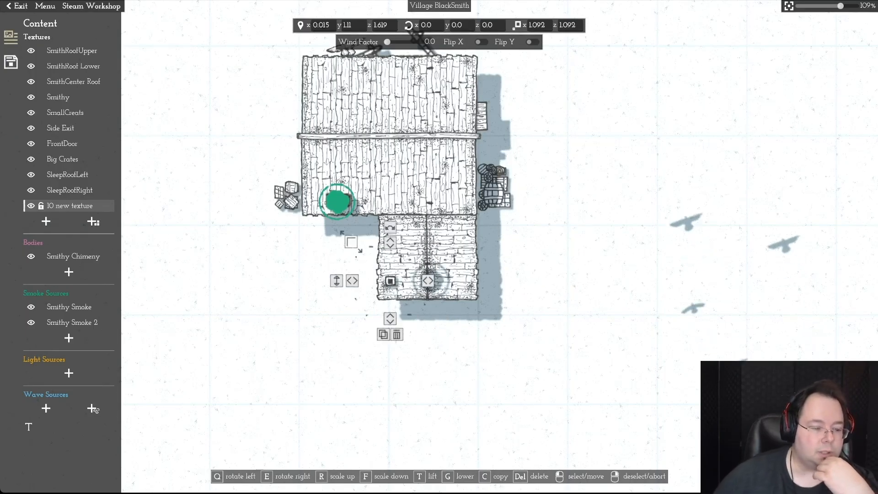
drag(353, 244, 350, 241)
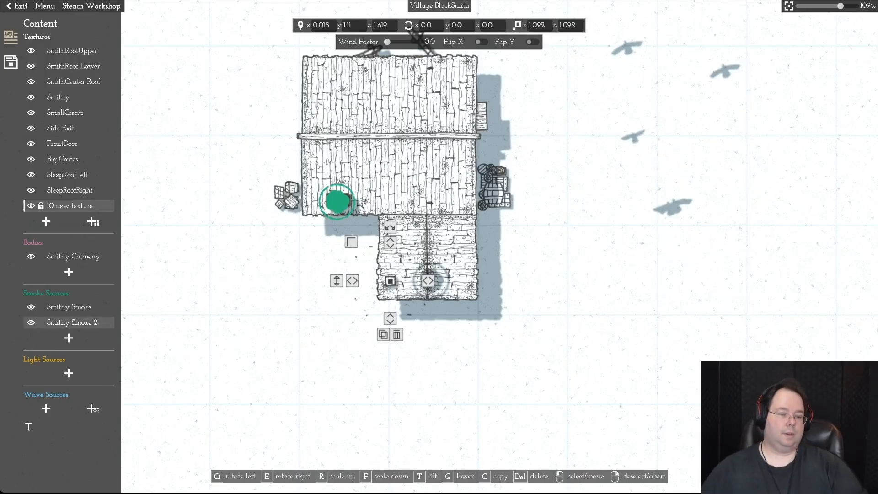
right_click(351, 242)
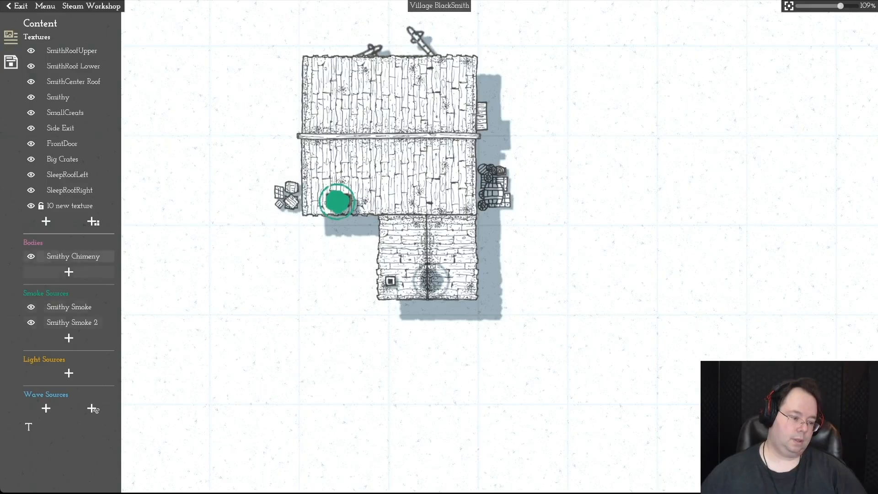
Step: Rename the small chimney texture "10 new texture" to SleepCheminy and lock it
click(69, 206)
click(28, 426)
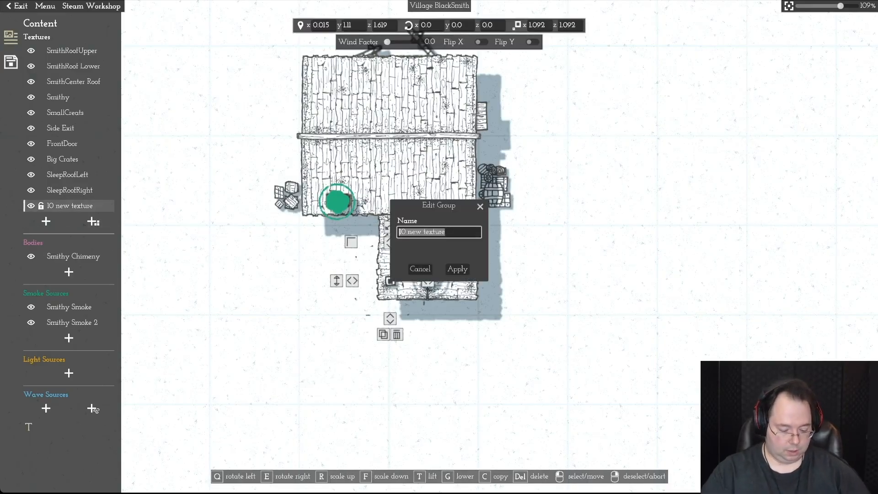
text(SleepCh)
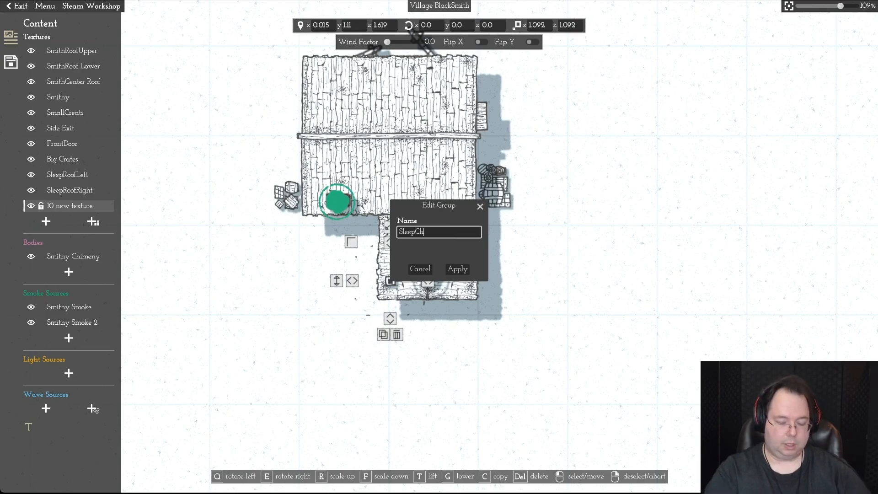
text(eminy)
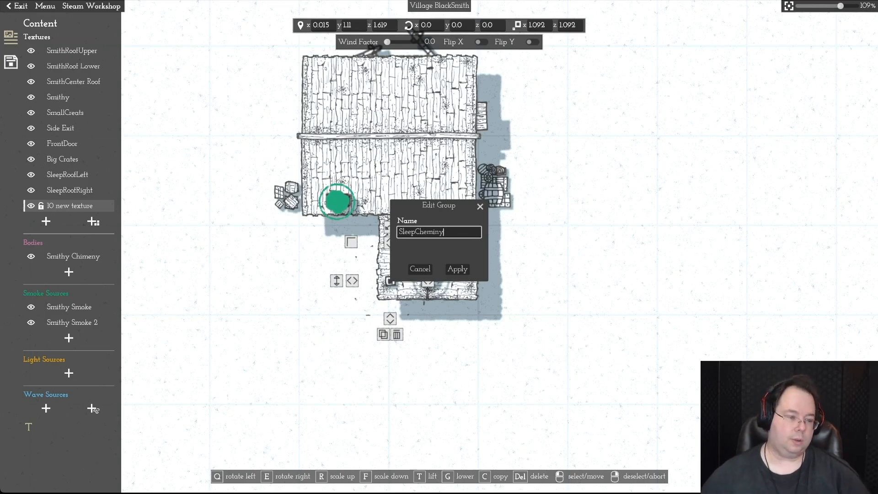
key(Return)
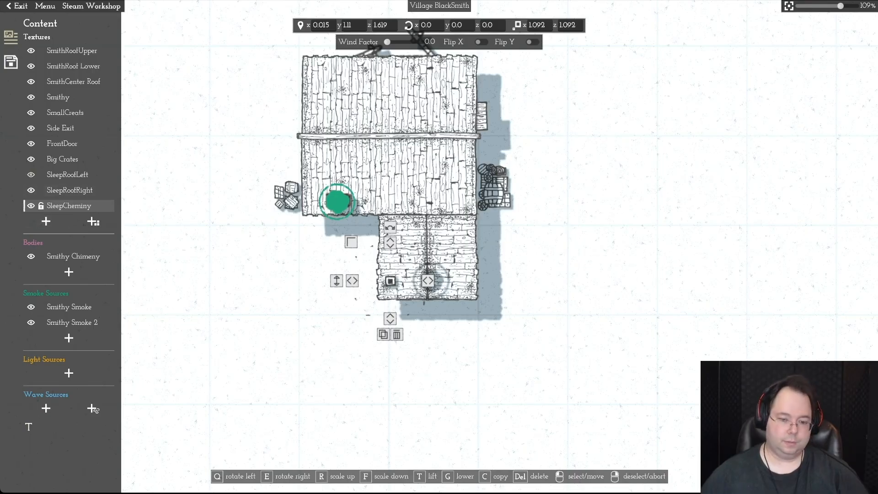
right_click(95, 409)
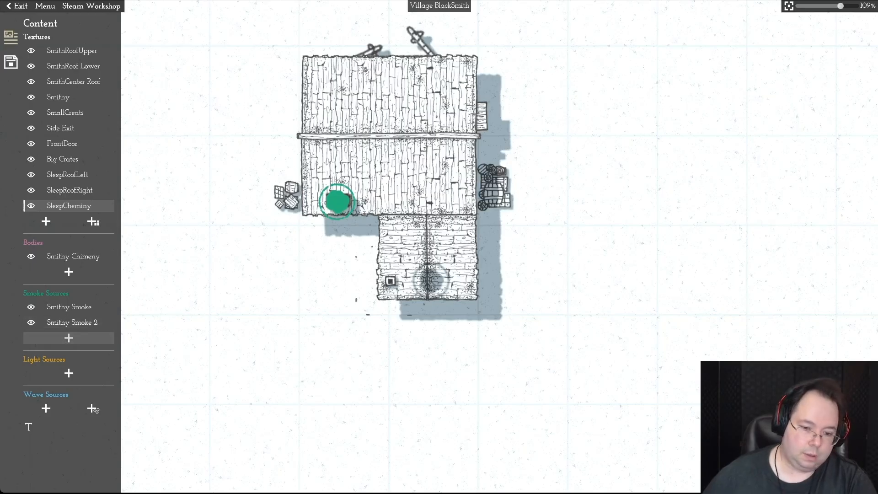
Step: Add a smoke source over the roof extension's small chimney at about x 0.01, z 1.642 and lower it to a height of about 1.14
click(69, 338)
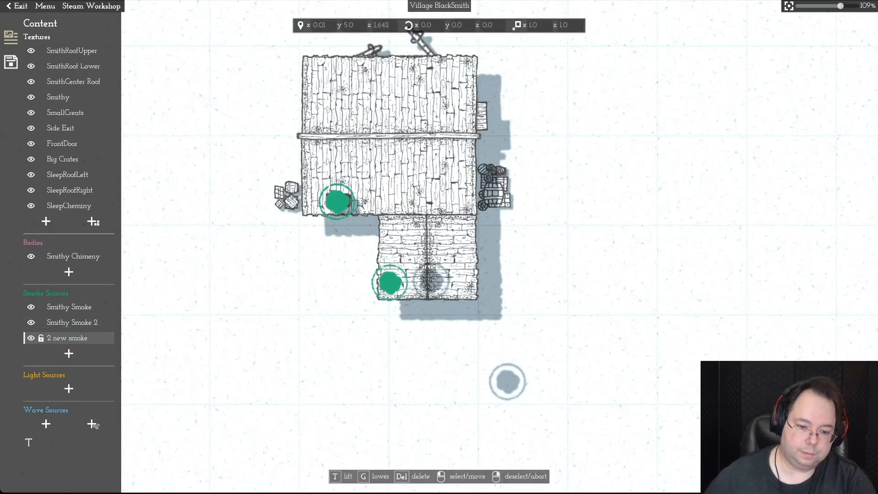
click(390, 282)
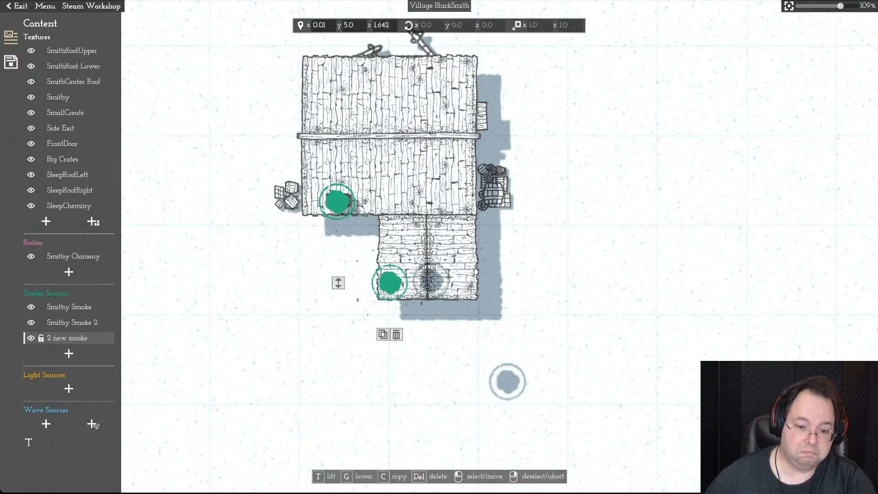
drag(339, 283, 339, 361)
drag(339, 282, 338, 305)
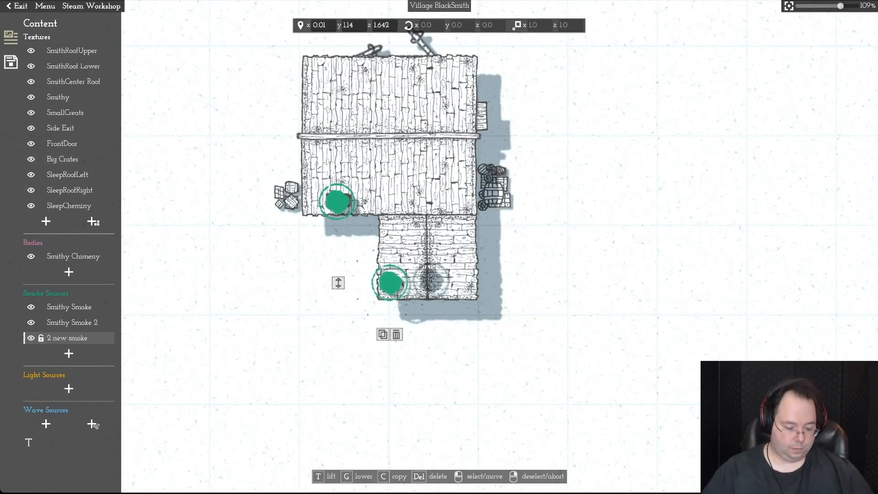
Step: Rename the smoke source "2 new smoke" to SleepCheminySmoke and deselect it
click(28, 442)
text(SleepCheminyS)
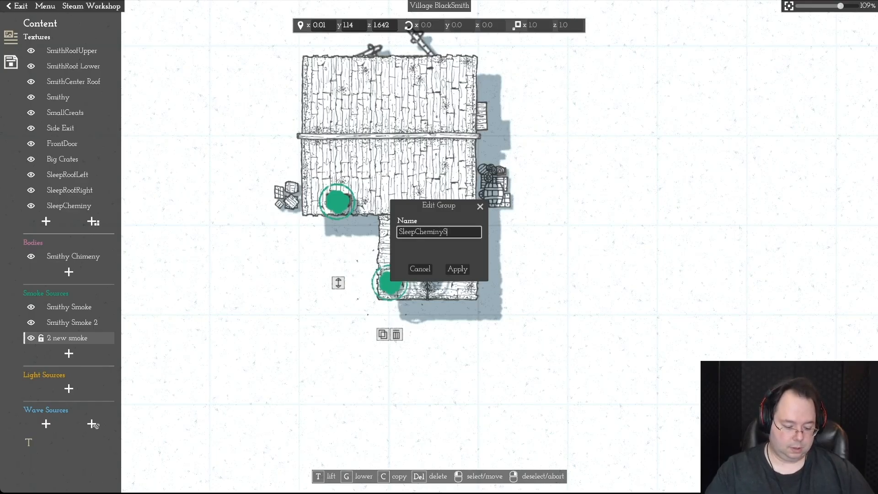
text(ke)
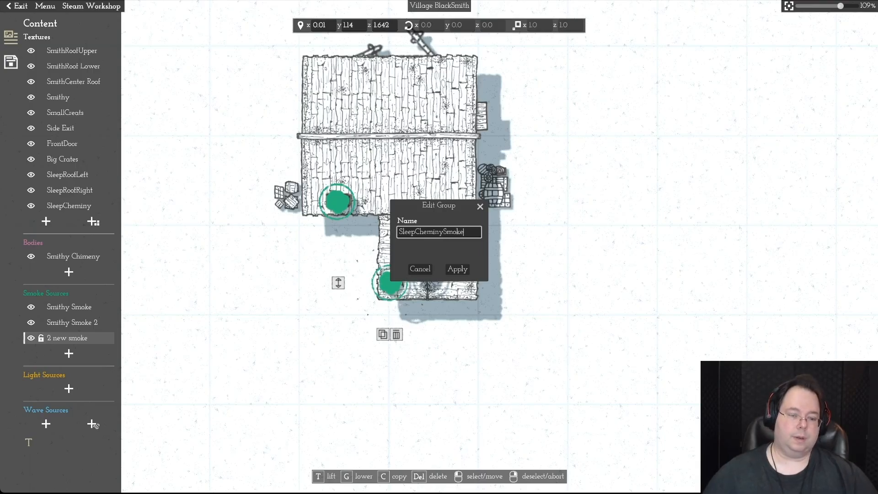
key(Return)
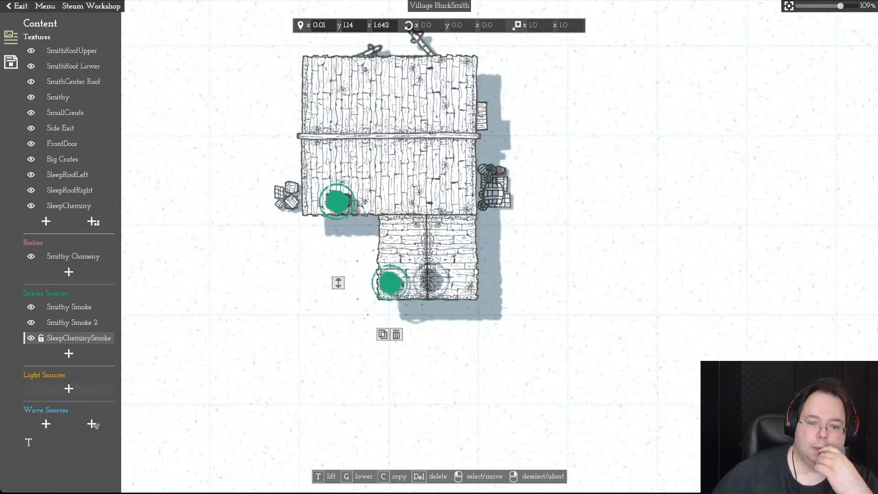
key(Escape)
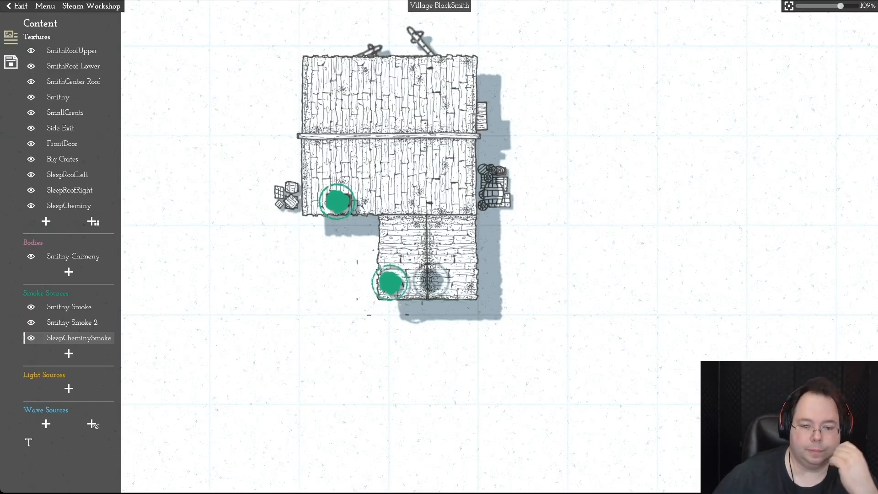
Step: Look through the first set of original textures for further details to add to the blacksmith
click(93, 222)
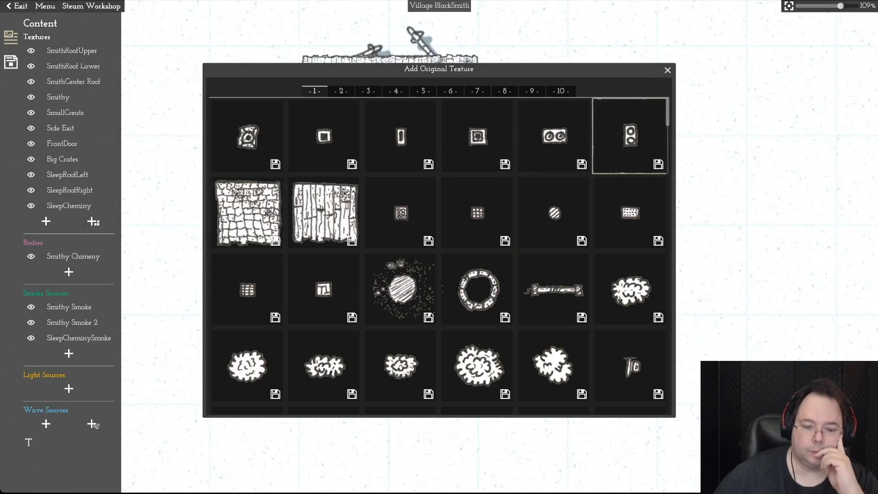
drag(667, 112, 668, 147)
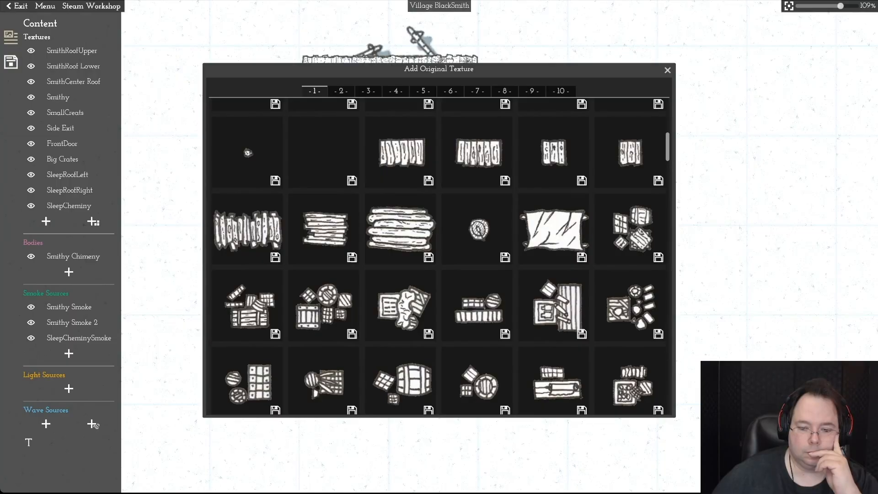
drag(668, 146, 668, 154)
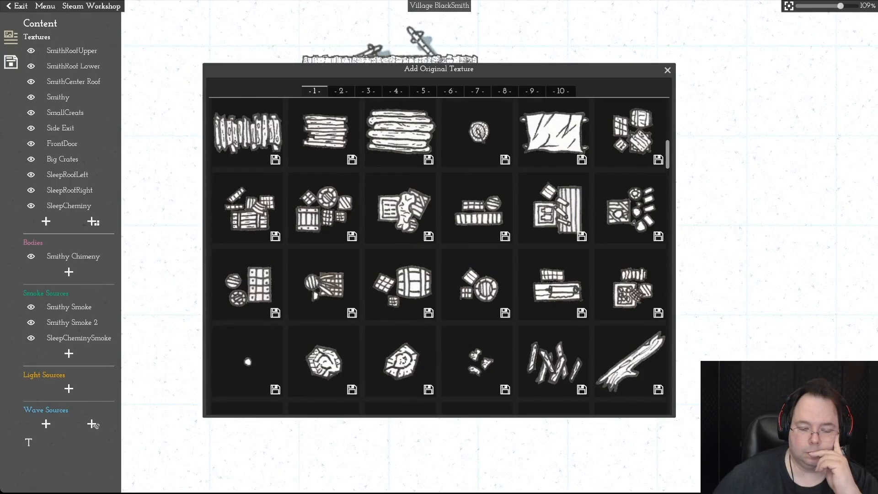
drag(667, 155, 668, 239)
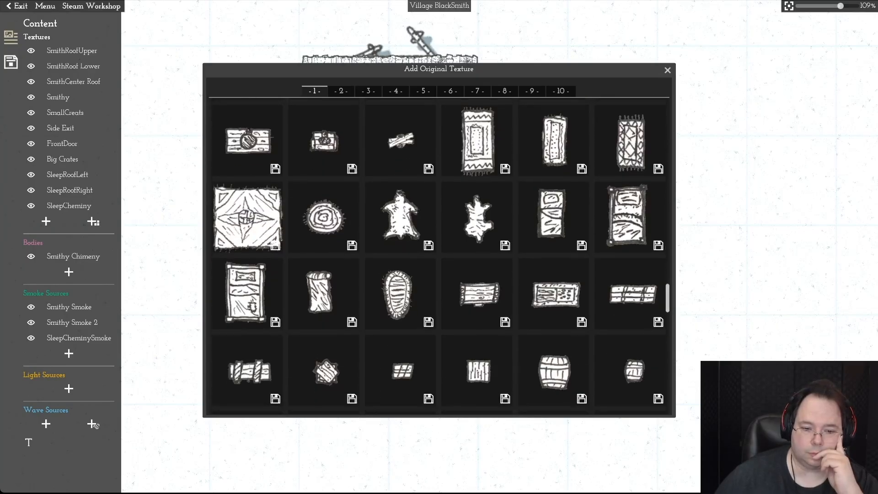
scroll(630, 257, down, 1)
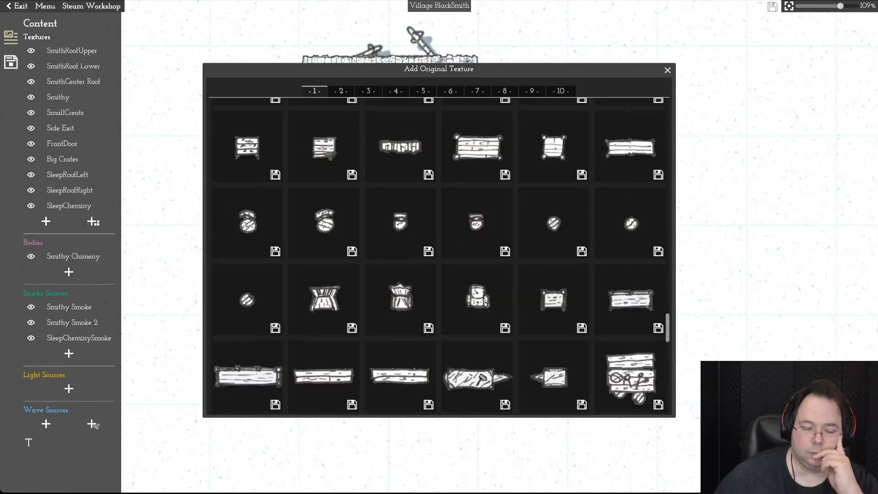
scroll(630, 256, down, 3)
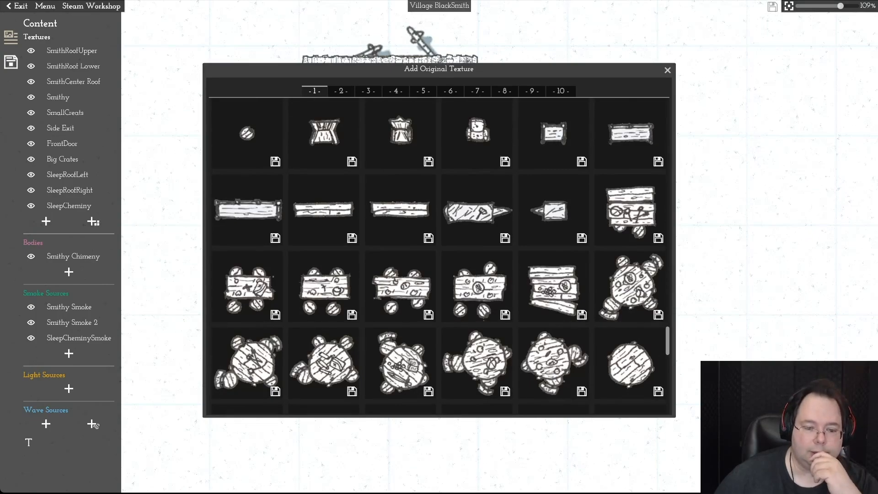
scroll(630, 256, down, 7)
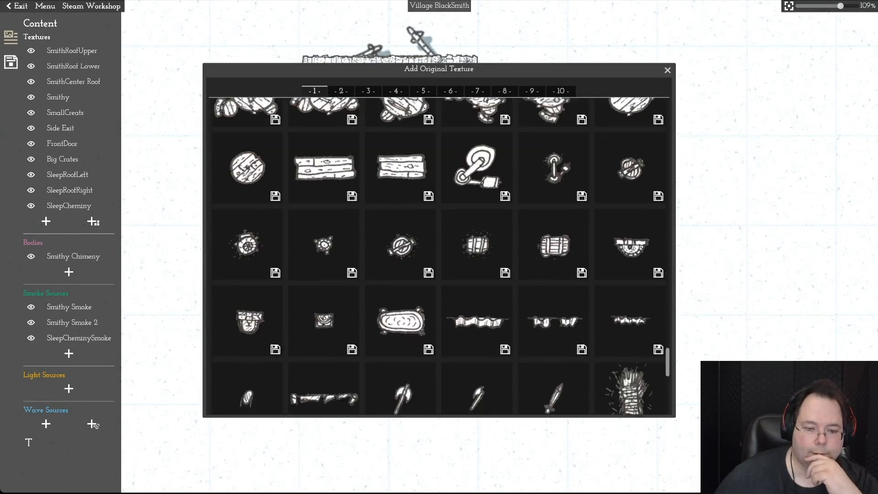
scroll(630, 350, down, 5)
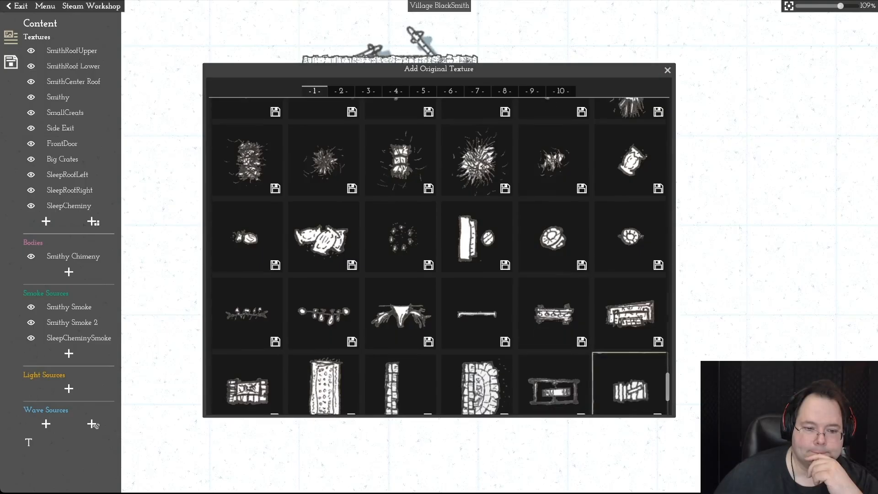
scroll(630, 350, down, 3)
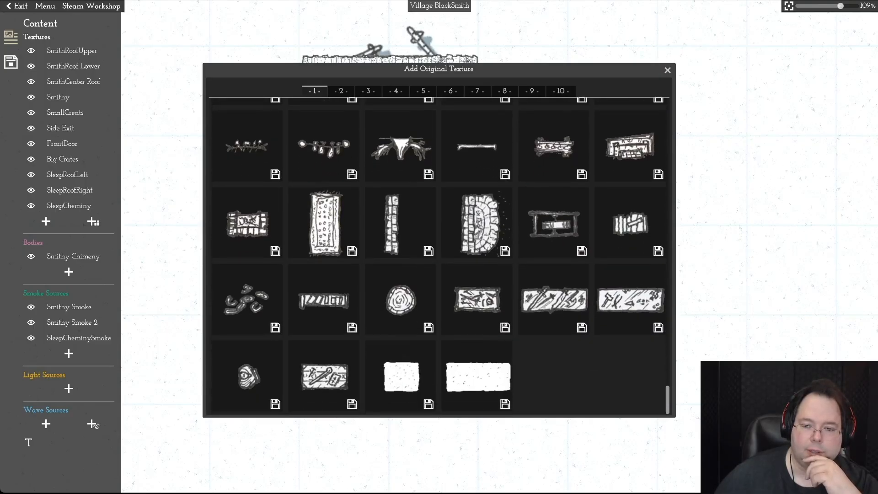
scroll(629, 389, up, 5)
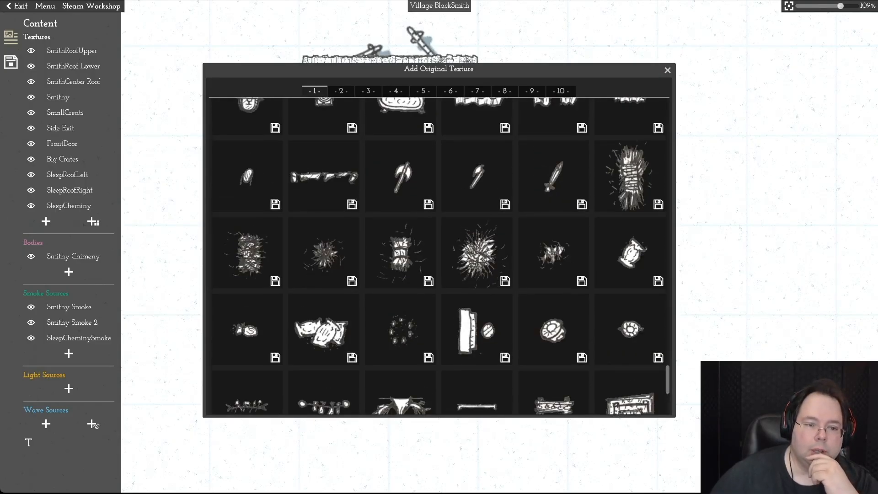
Step: Examine original texture sets 2 to 4, including enlarged previews of the crate and barrel cargo in set 4
click(341, 91)
click(368, 91)
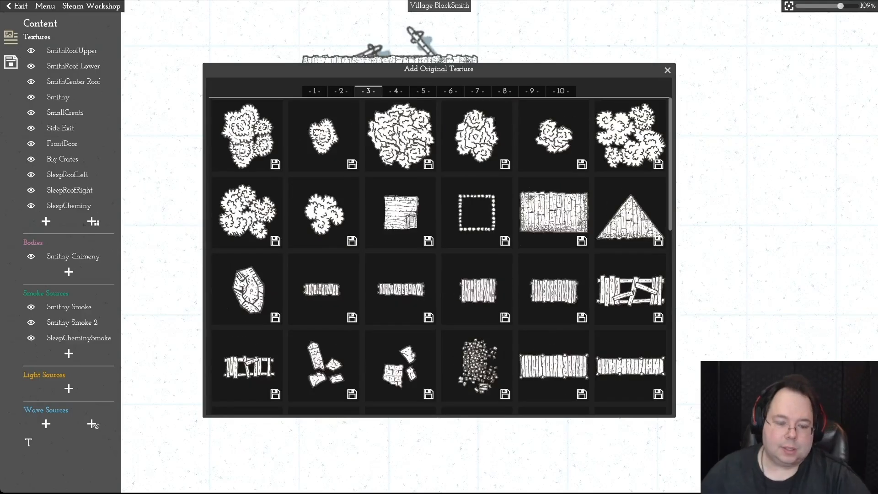
scroll(439, 256, down, 2)
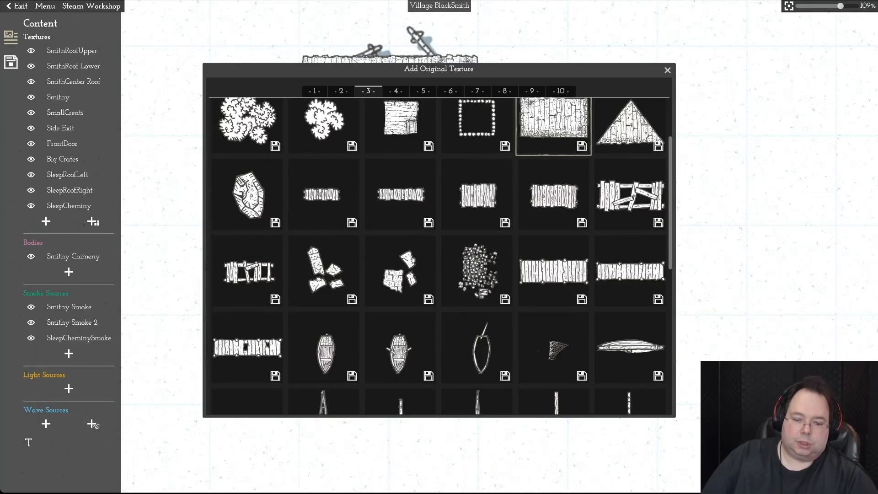
scroll(554, 256, down, 7)
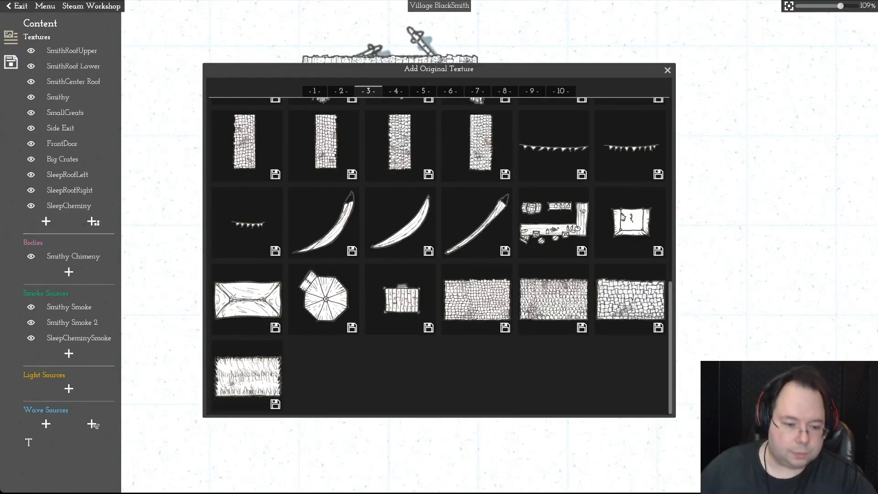
mouse_move(631, 222)
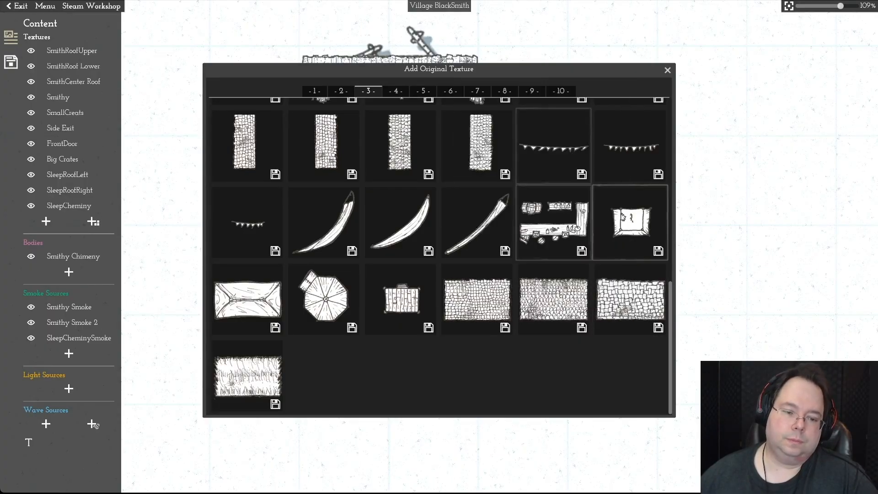
click(396, 90)
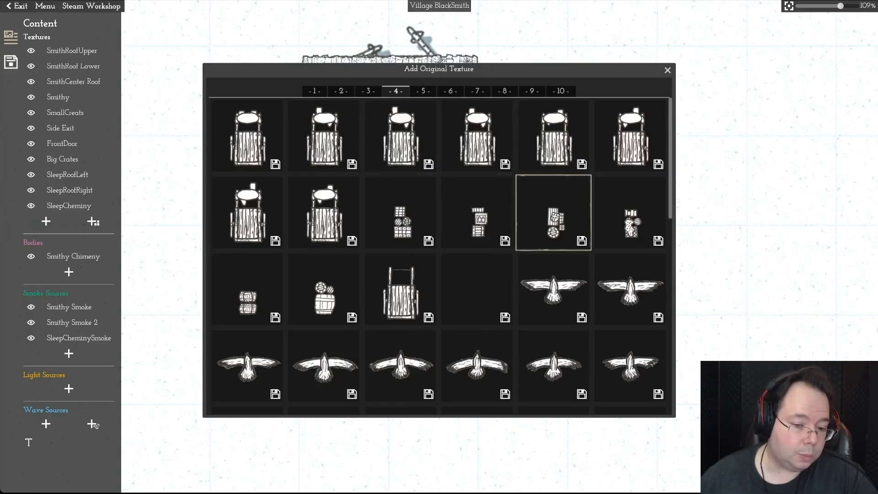
scroll(554, 212, down, 10)
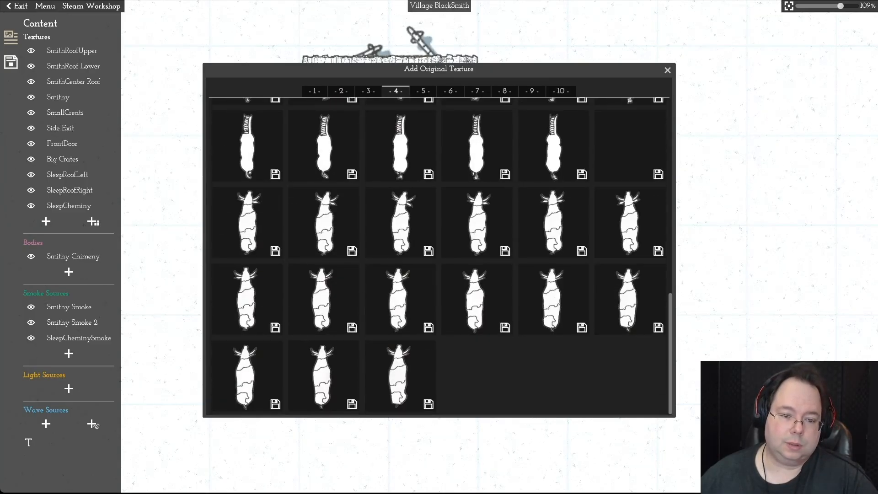
scroll(554, 212, up, 10)
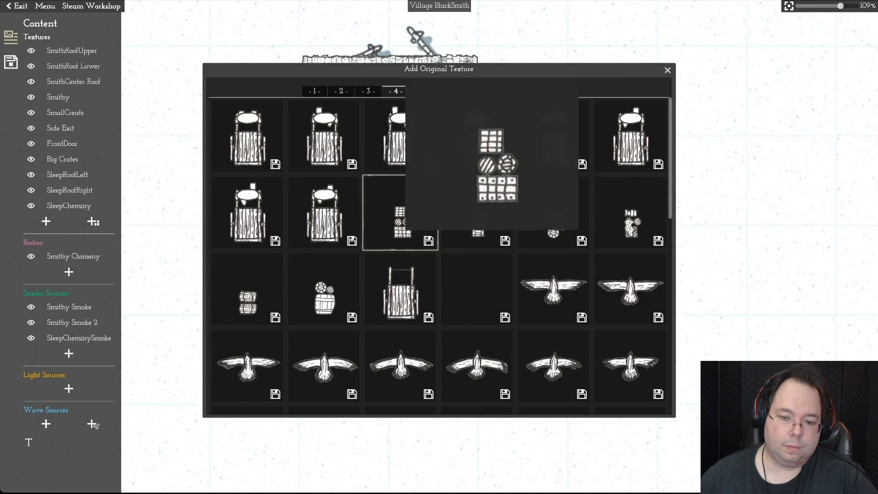
mouse_move(553, 212)
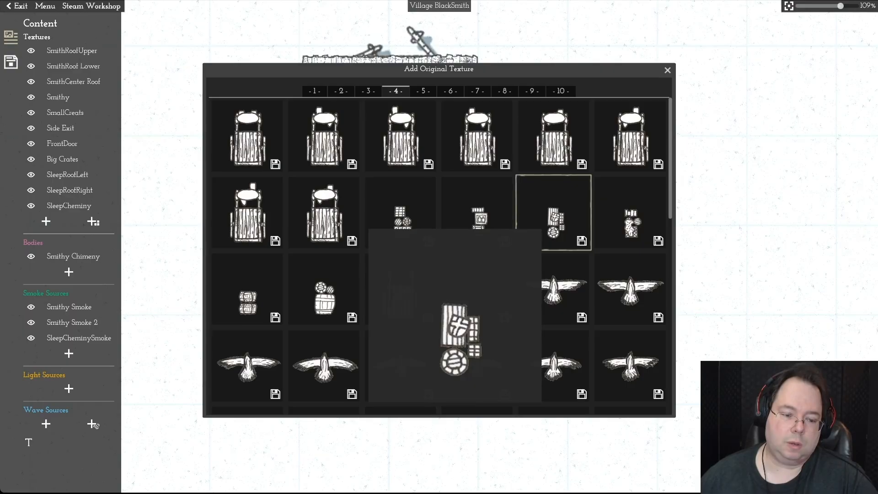
mouse_move(323, 289)
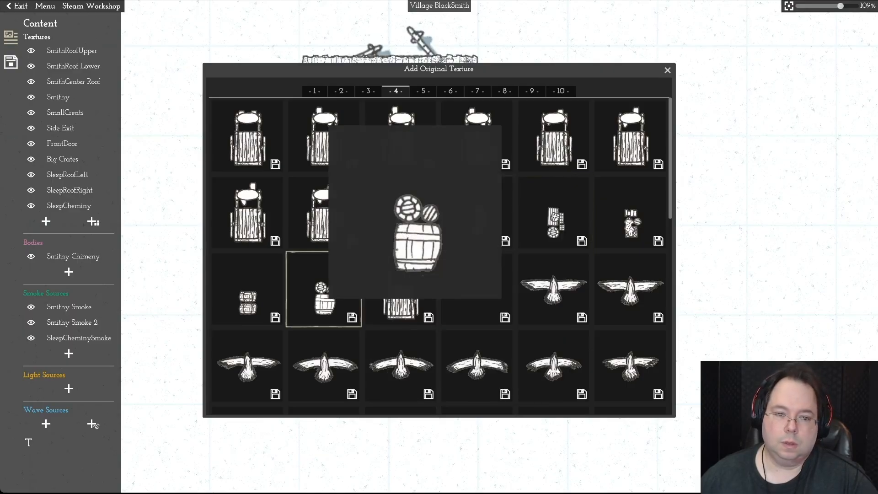
Step: Look through original texture sets 5 to 10 for further blacksmith details, including an enlarged preview of the small goods cluster in set 5
click(423, 91)
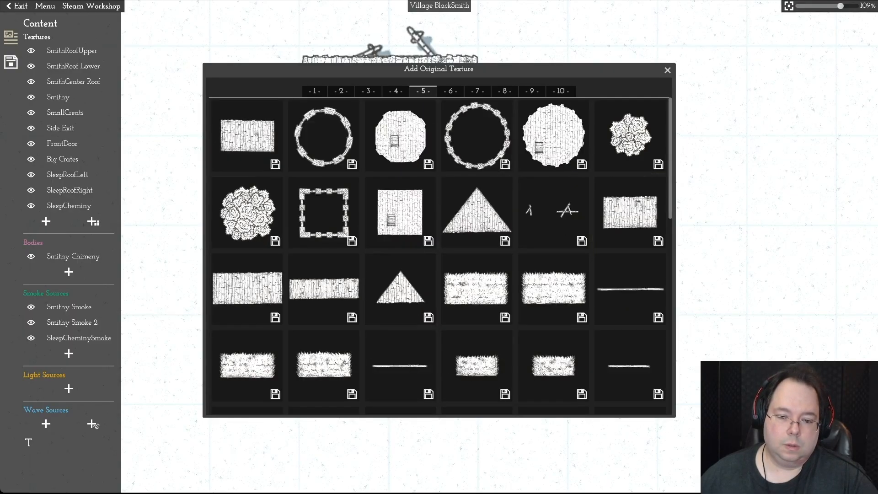
scroll(477, 136, down, 10)
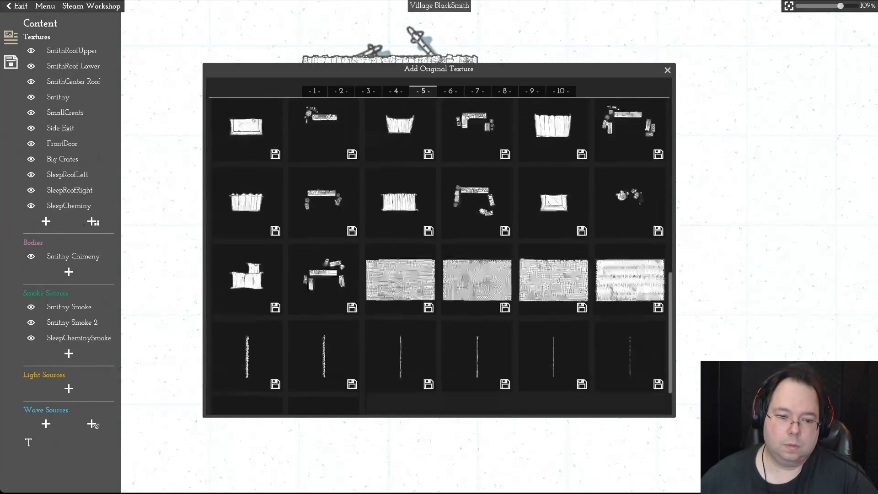
scroll(477, 155, up, 1)
mouse_move(619, 250)
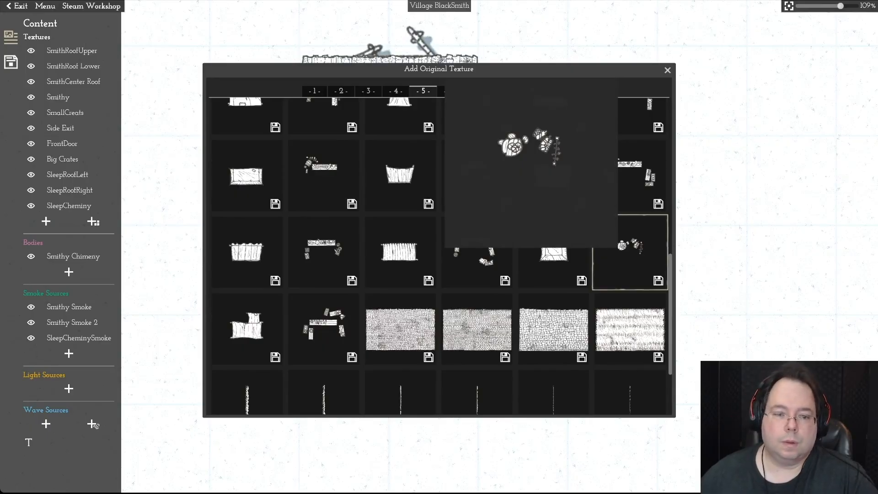
click(451, 92)
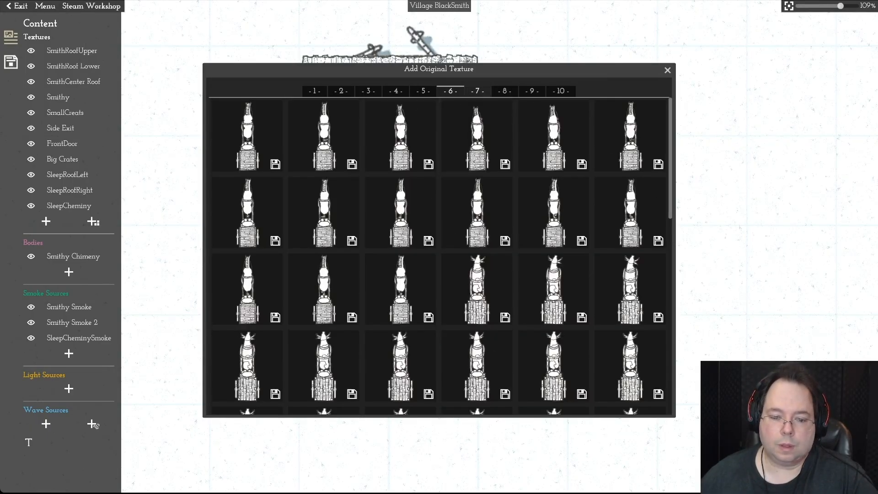
scroll(553, 137, down, 10)
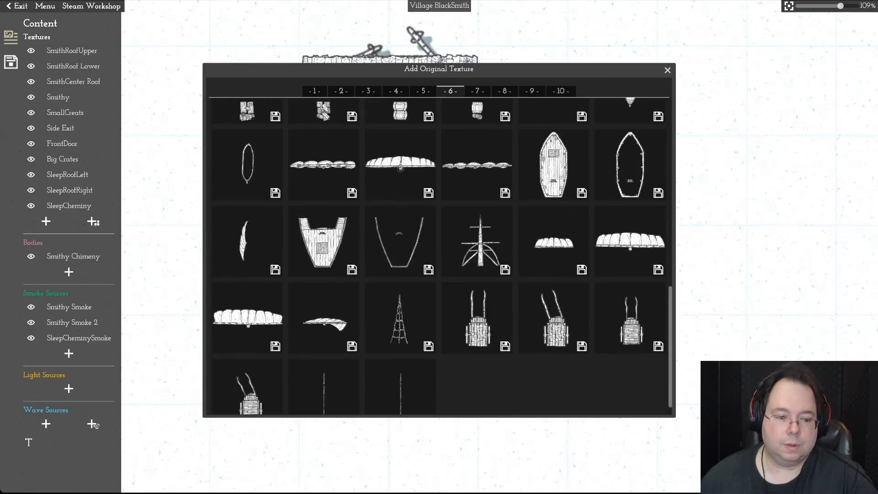
scroll(553, 137, up, 6)
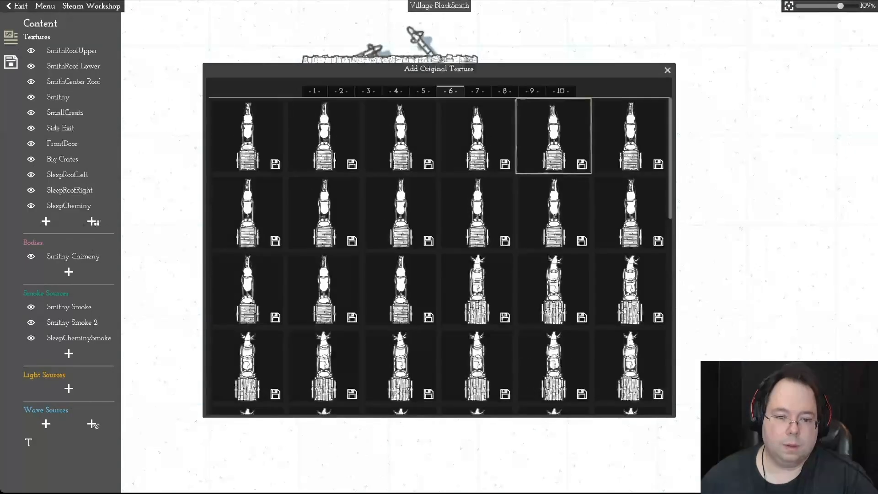
click(477, 91)
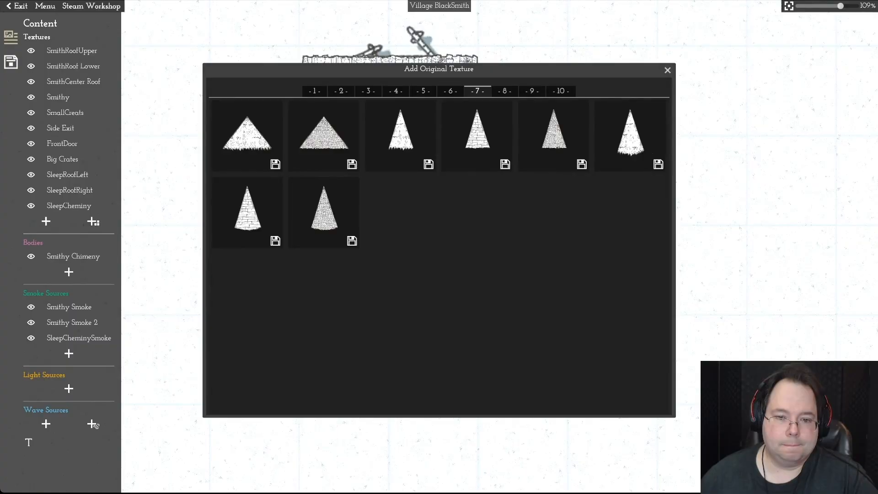
click(504, 91)
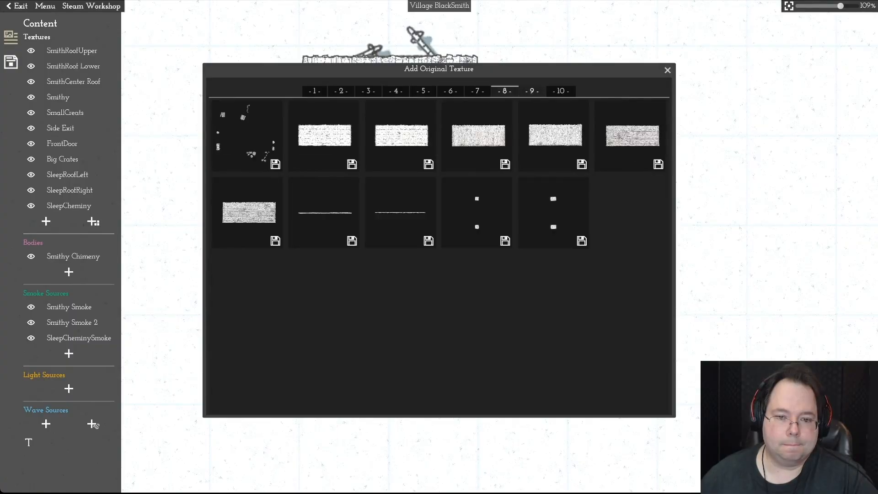
click(532, 91)
click(561, 91)
click(477, 91)
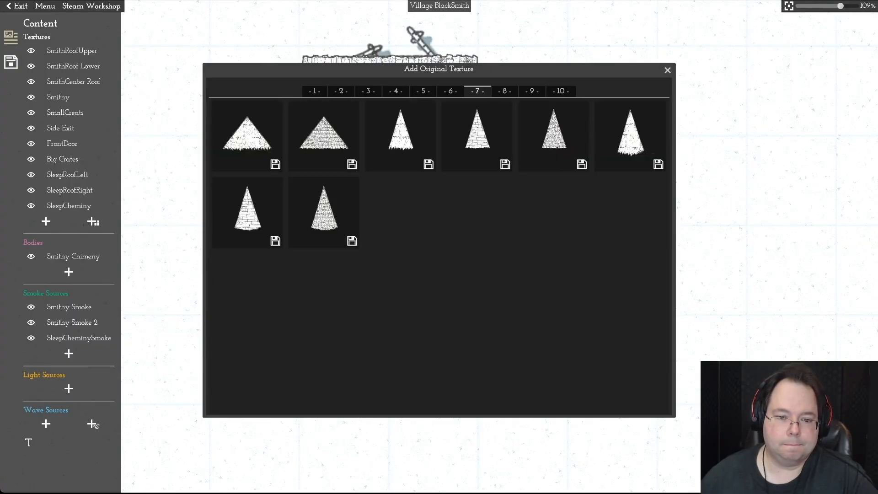
click(451, 91)
click(423, 91)
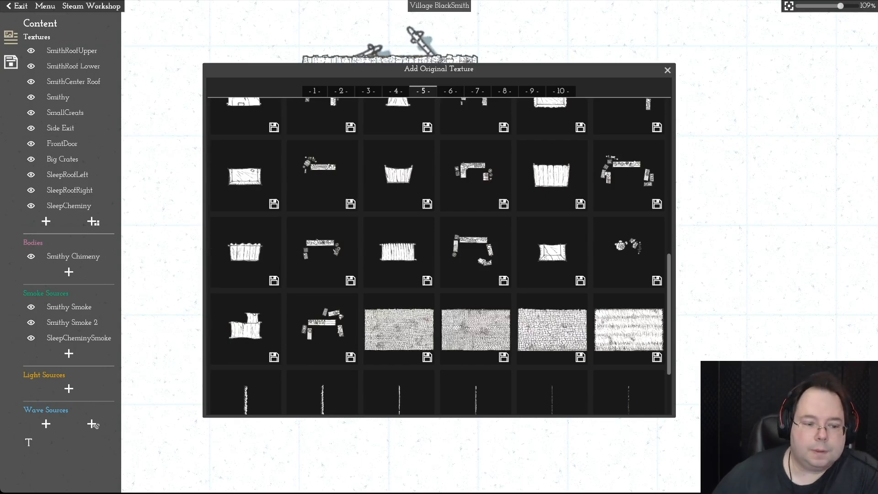
Step: Try the vertically striped stall awning texture from set 5 on the blacksmith and delete it
mouse_move(628, 176)
mouse_move(551, 175)
click(552, 176)
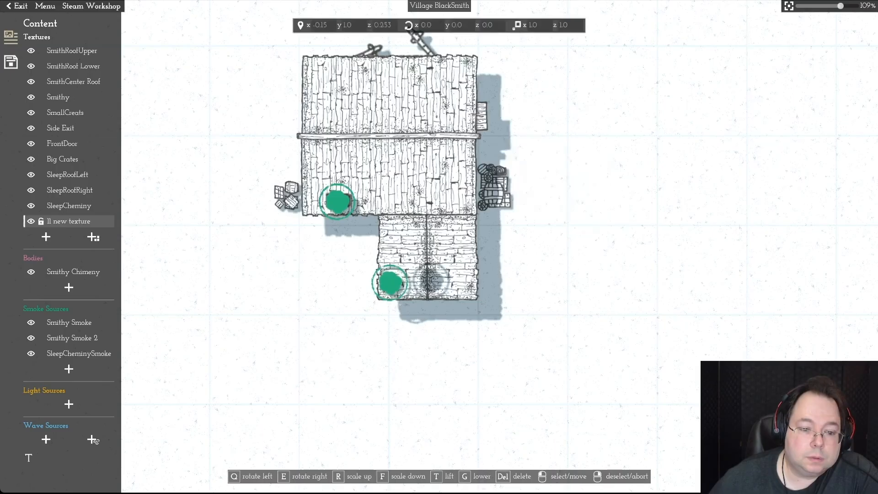
drag(287, 274, 304, 284)
key(Delete)
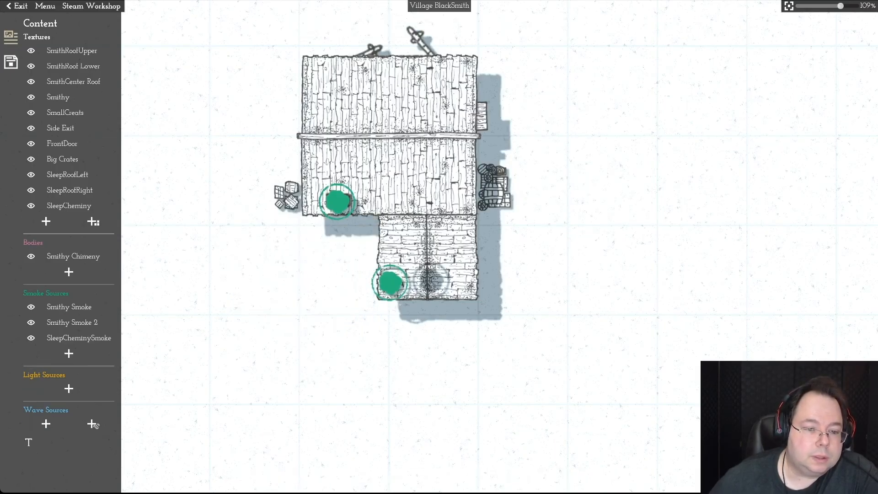
Step: Add the stacked logs texture from original set 1 beside the roof extension at about x -0.53, z 1.355
click(93, 221)
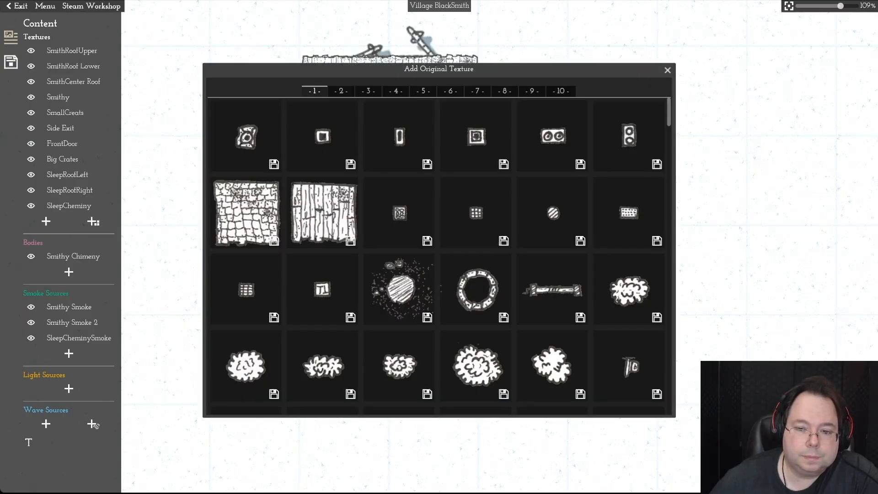
scroll(438, 257, down, 10)
scroll(438, 257, down, 2)
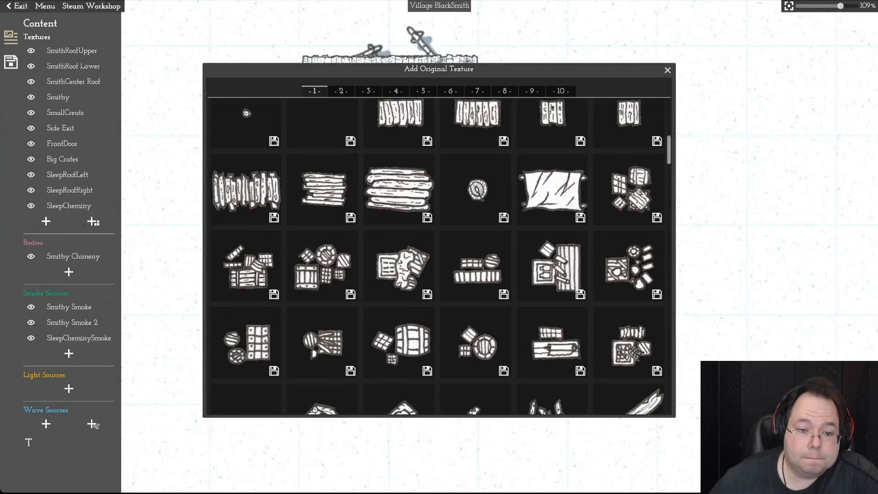
click(400, 189)
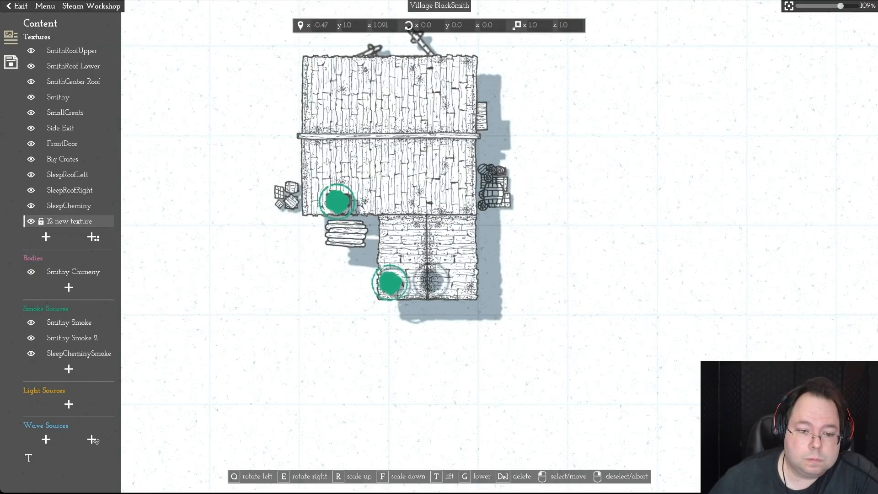
click(341, 257)
Step: Rotate the log stack to y -87.8, scale it to 0.524, lower it to 0.05 and move it to about x -0.22, z 1.045
key(q)
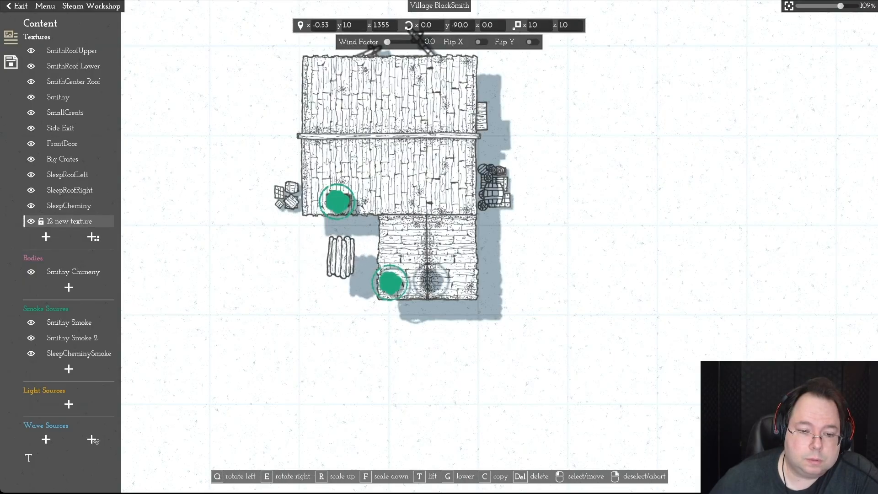
key(q)
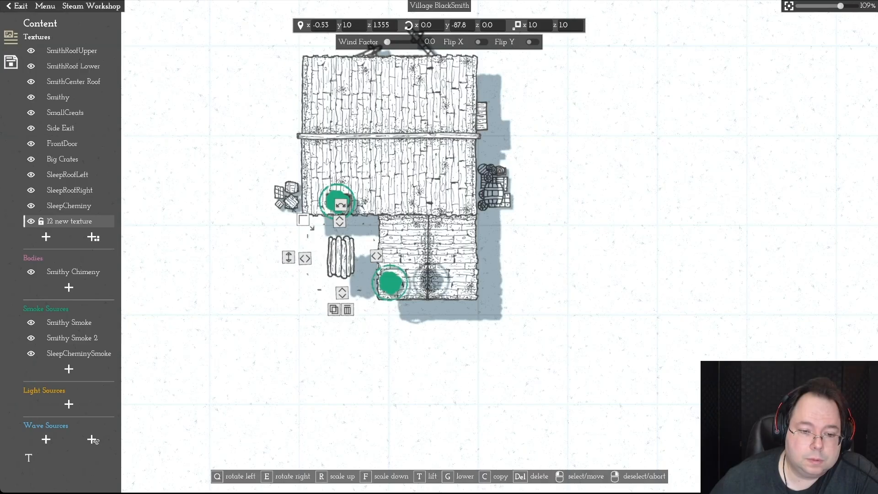
key(f)
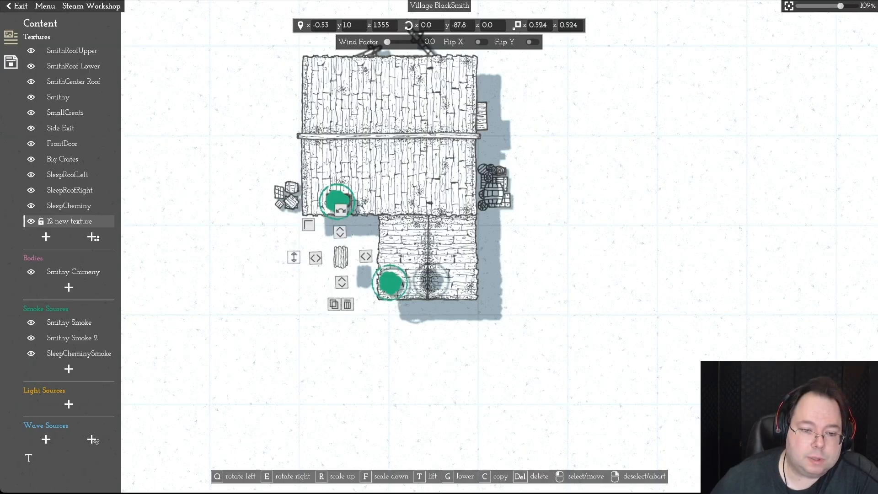
key(g)
key(t)
drag(341, 257, 369, 229)
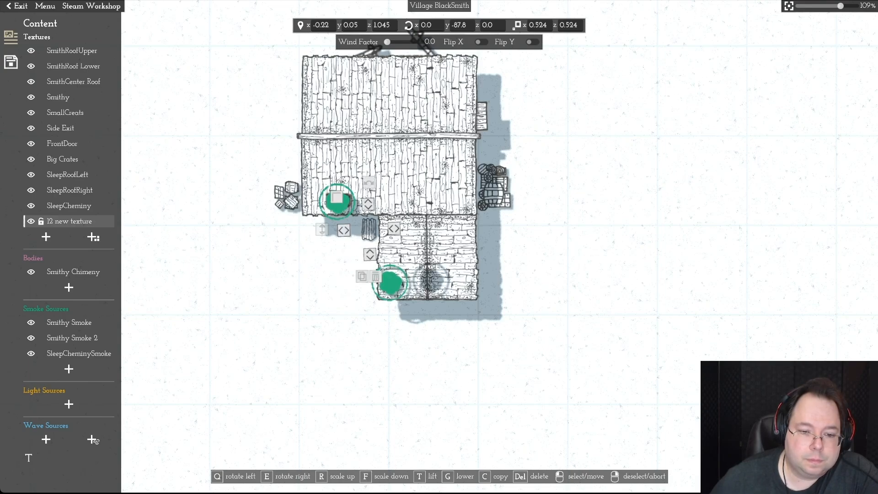
Step: Copy the log stack three times, to about x -0.37, z 1.049 and along the extension wall at x -0.22, z 1.267 and 1.484
key(c)
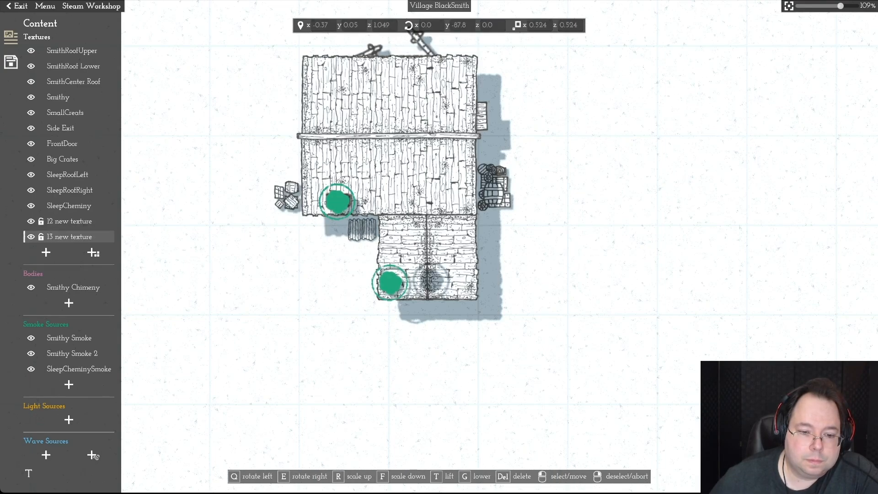
key(c)
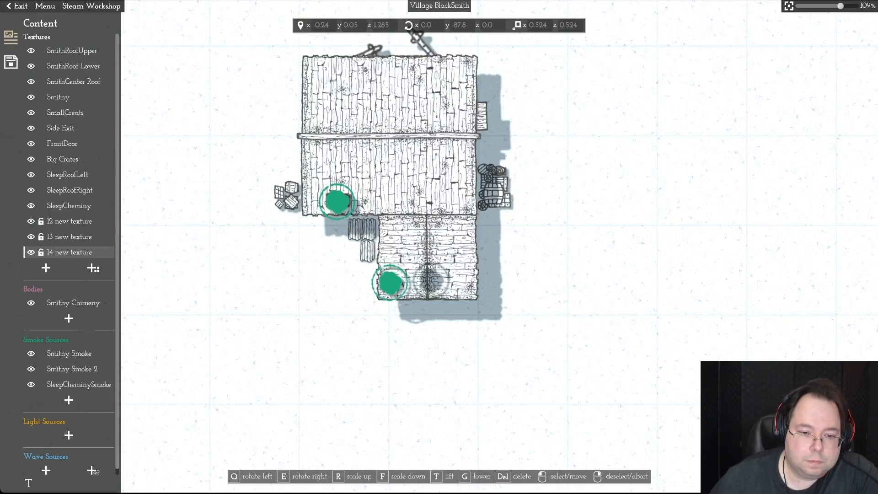
click(369, 250)
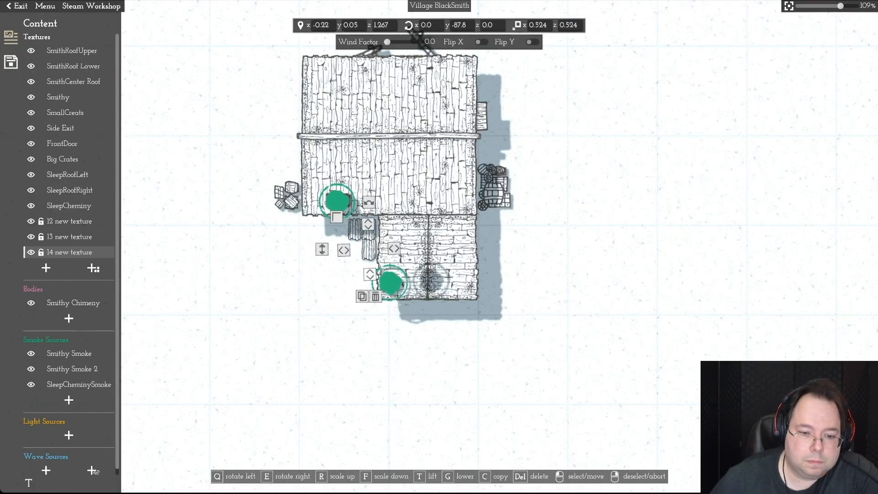
key(c)
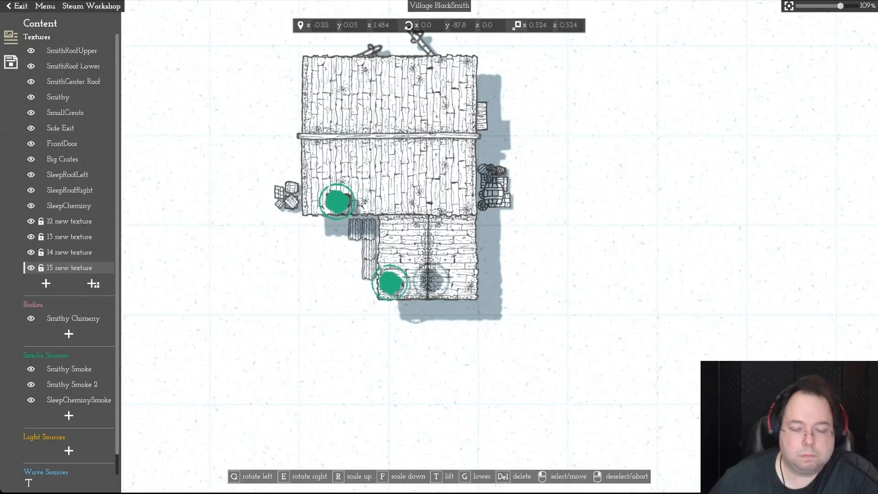
click(369, 269)
right_click(369, 268)
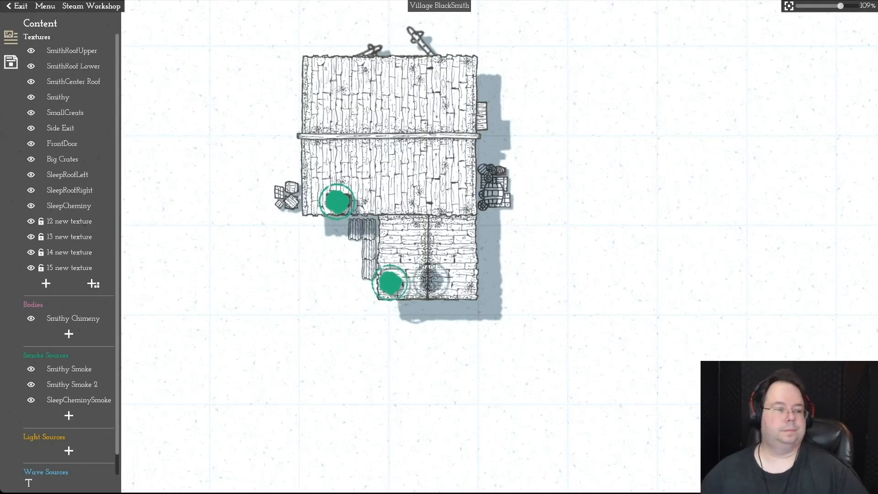
Step: Try the long tool-covered tabletop texture from original set 1 near the sword at the smithy's edge and delete it
key(w)
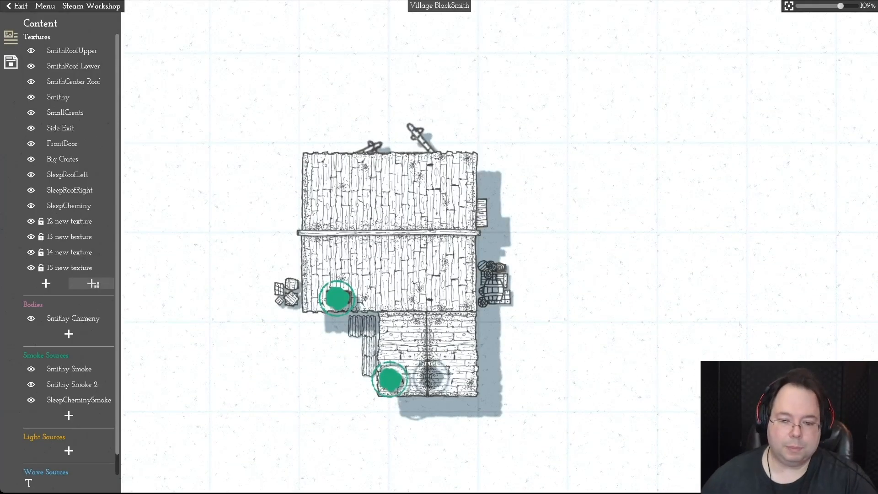
click(93, 283)
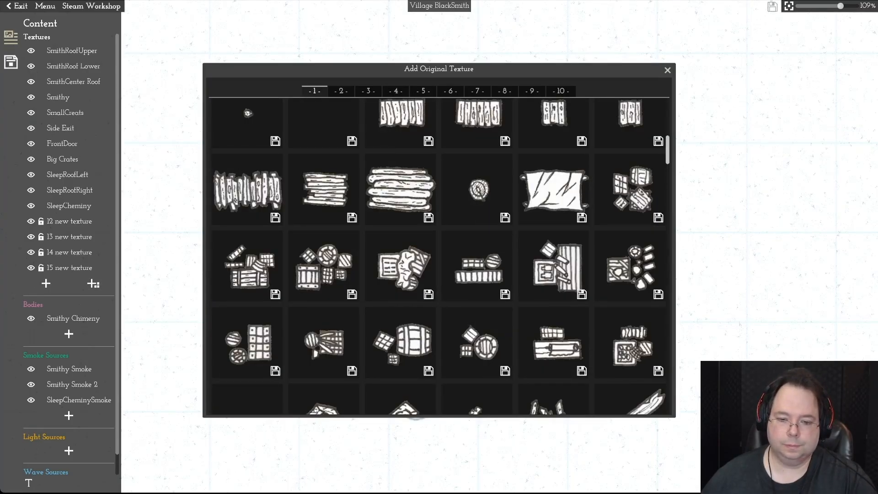
scroll(441, 256, down, 10)
scroll(630, 253, down, 10)
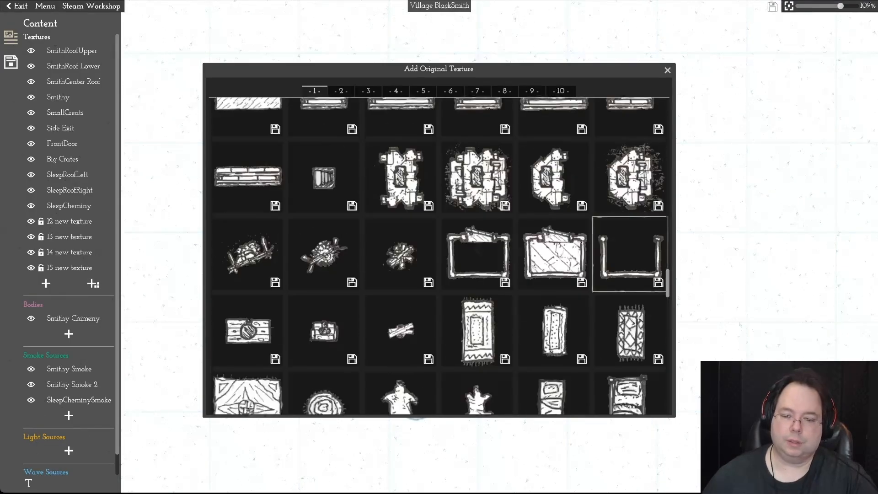
scroll(630, 274, down, 2)
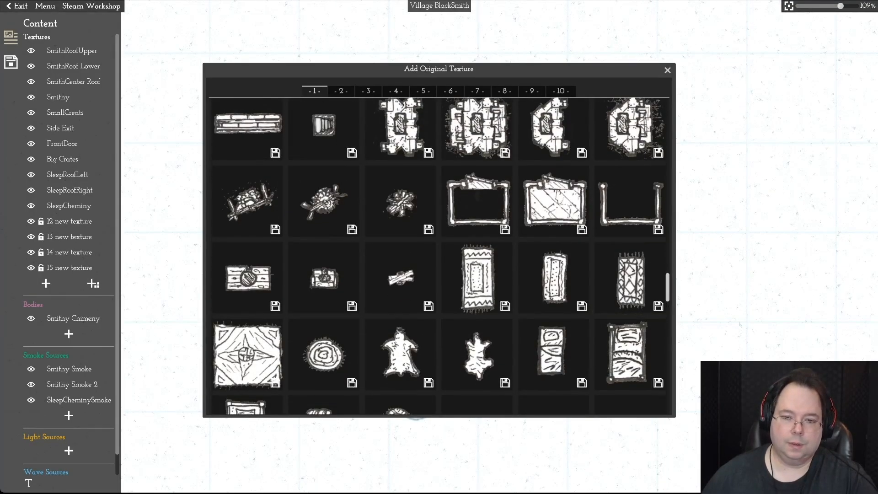
scroll(630, 274, down, 6)
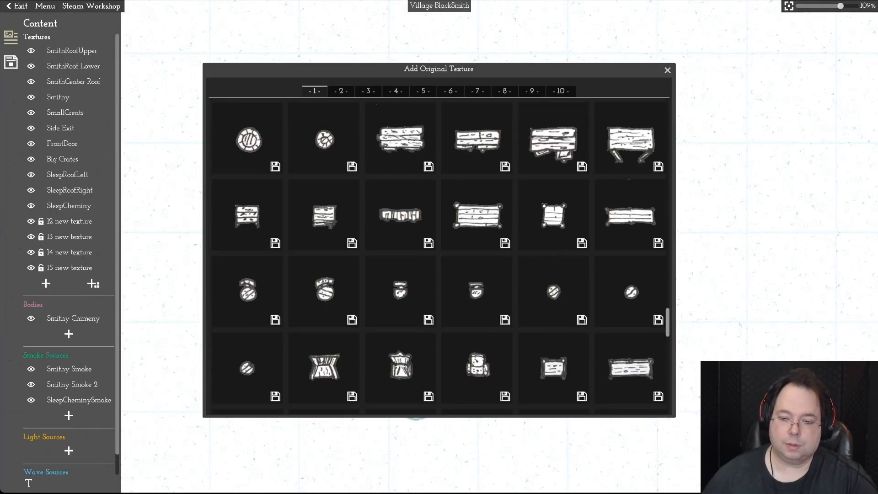
scroll(631, 368, down, 6)
scroll(631, 368, down, 6)
scroll(630, 368, down, 3)
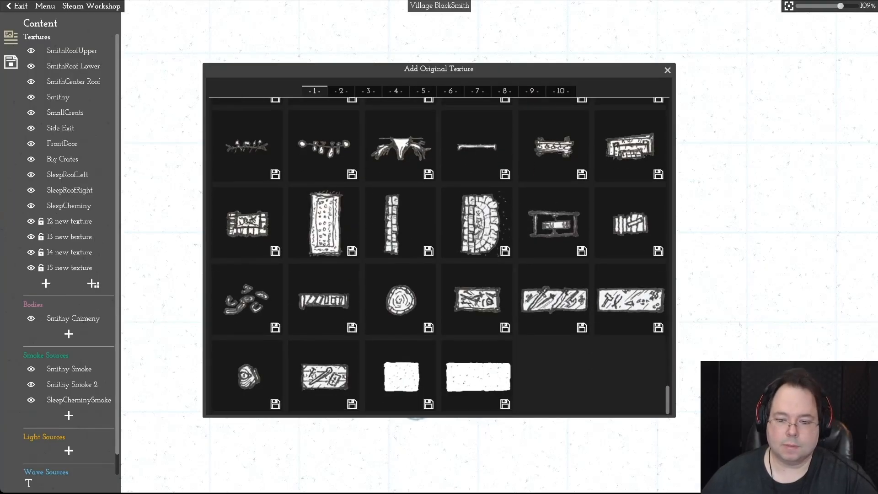
click(630, 300)
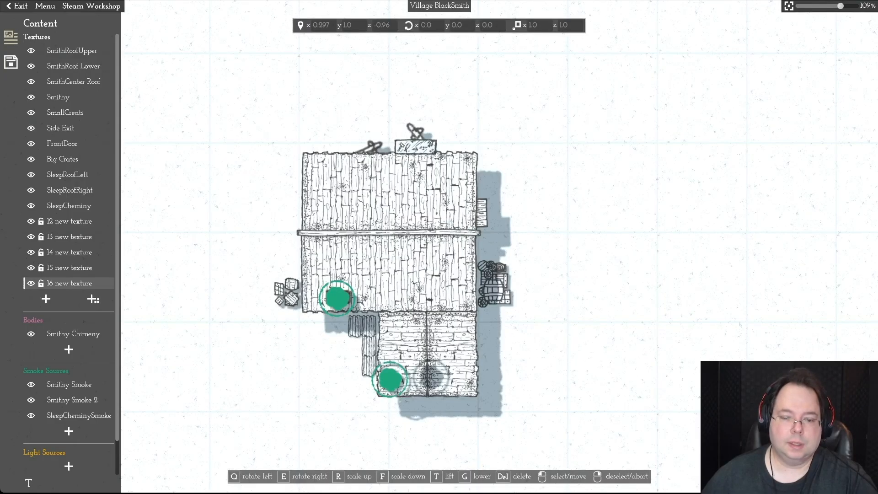
key(Delete)
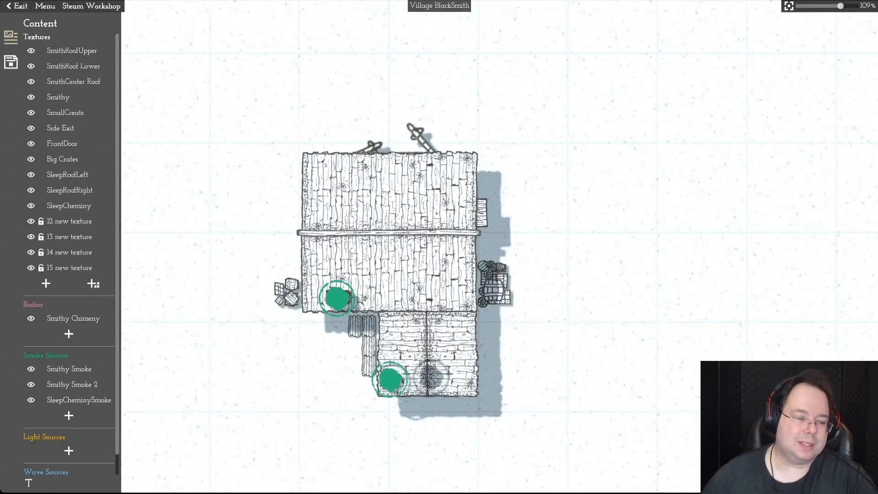
Step: Look through original texture sets 2 to 4 again for another detail to add to the blacksmith
click(93, 283)
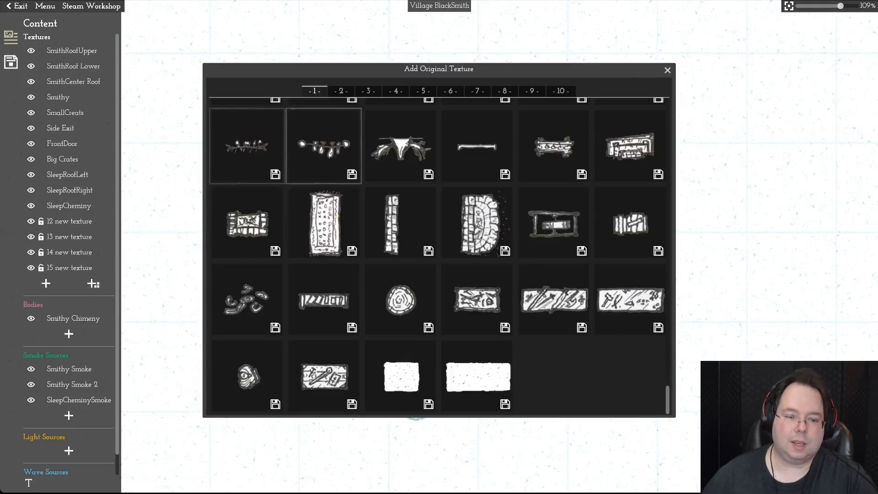
click(340, 91)
click(368, 91)
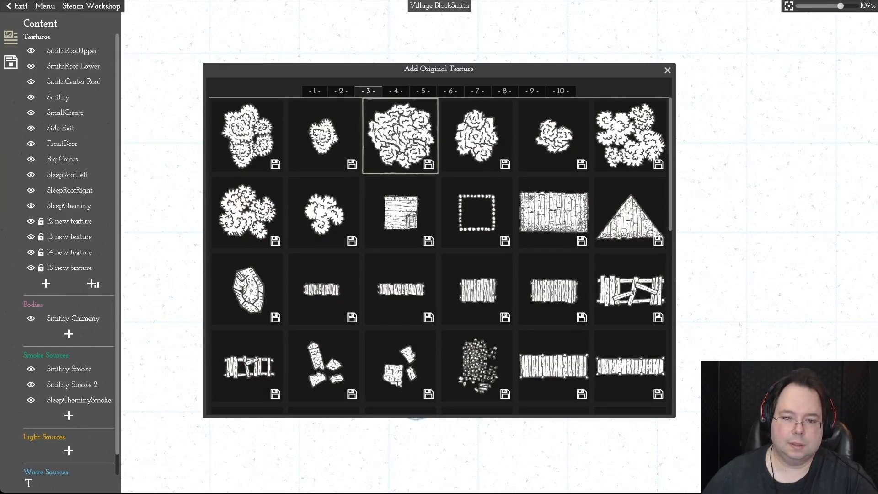
scroll(400, 135, down, 10)
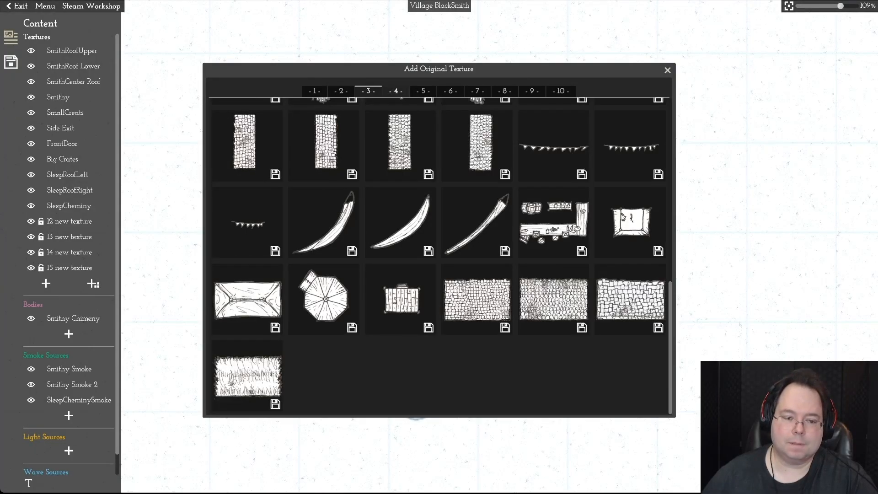
click(396, 90)
scroll(400, 136, down, 10)
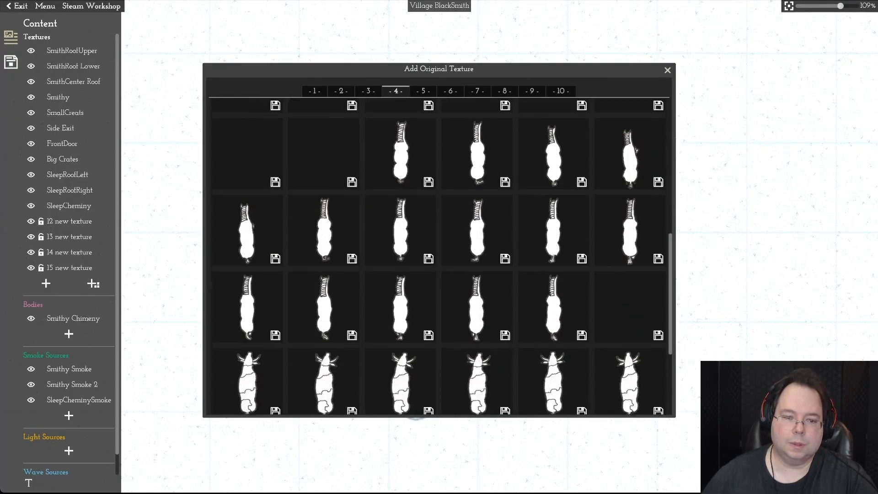
Step: Find the L-shaped counter with crates on page 5 of the original textures and place it beyond the smithy roof's upper-right corner
scroll(400, 213, up, 10)
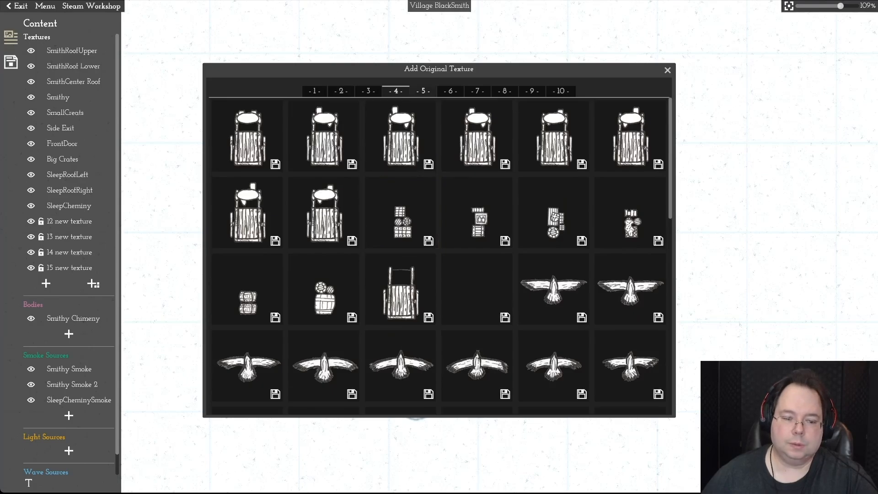
click(423, 91)
scroll(400, 136, down, 10)
scroll(401, 136, up, 4)
scroll(400, 136, up, 2)
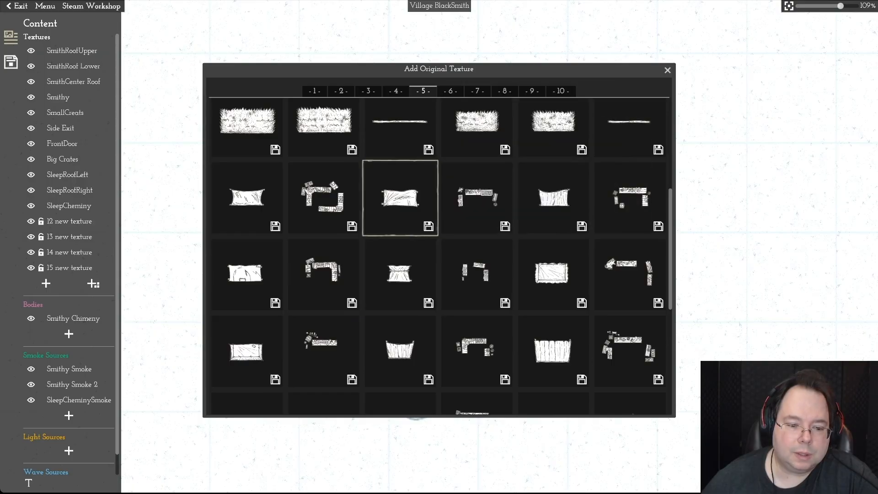
scroll(400, 198, down, 3)
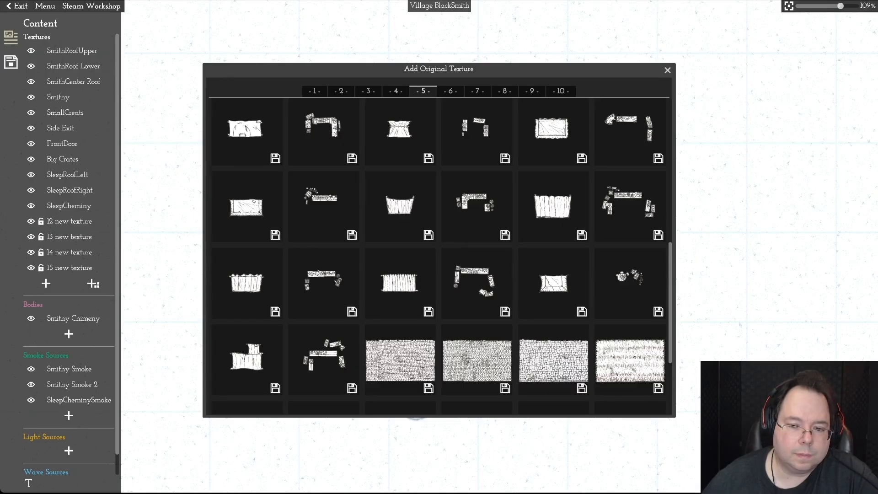
drag(671, 303, 670, 300)
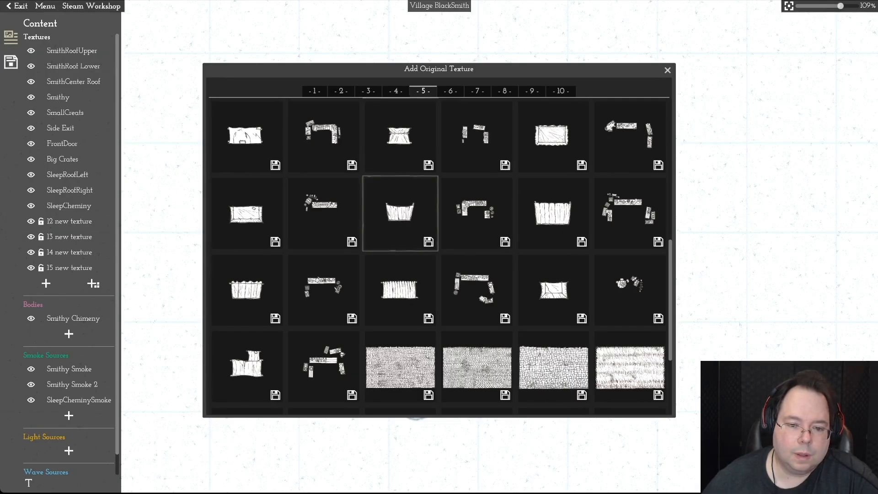
mouse_move(470, 214)
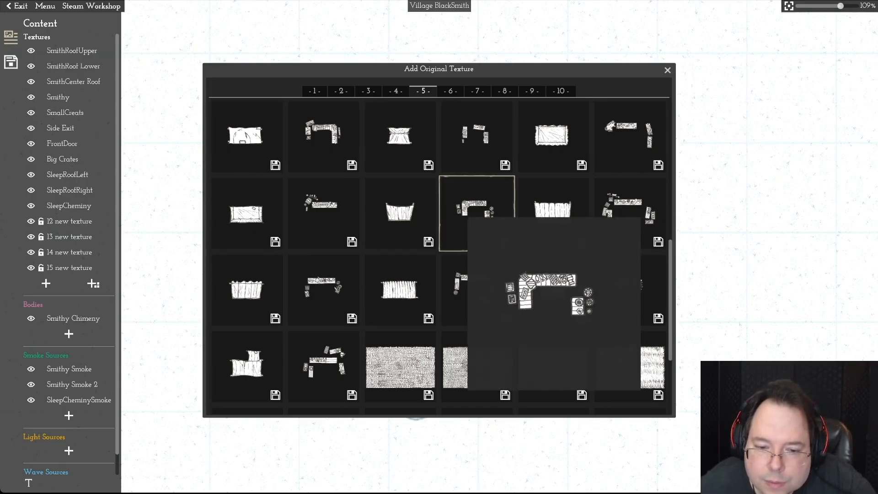
mouse_move(325, 213)
mouse_move(323, 289)
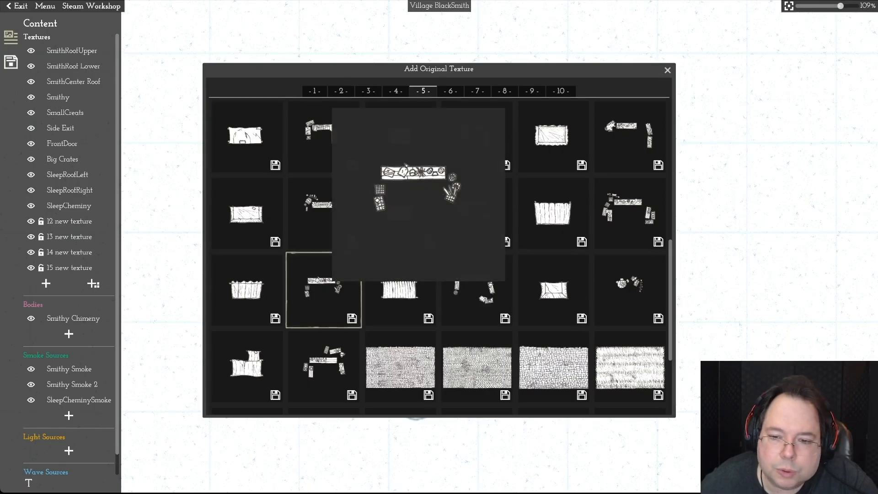
mouse_move(630, 214)
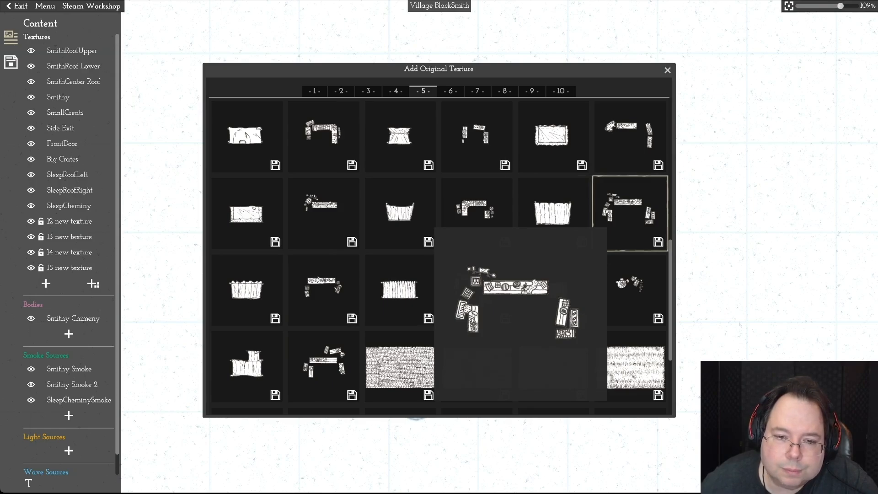
mouse_move(630, 137)
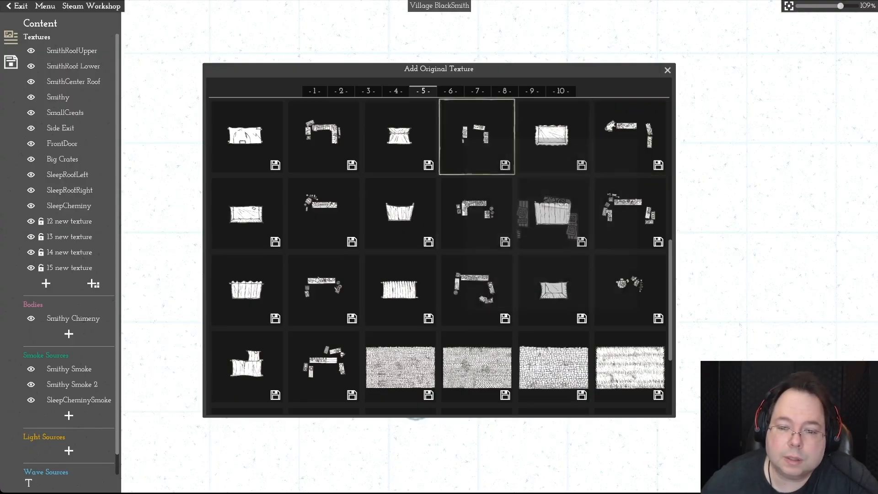
mouse_move(477, 137)
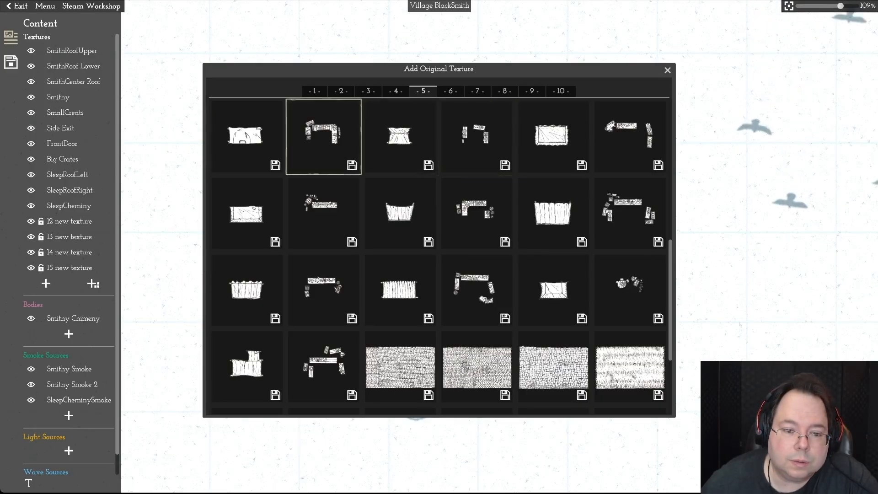
mouse_move(323, 137)
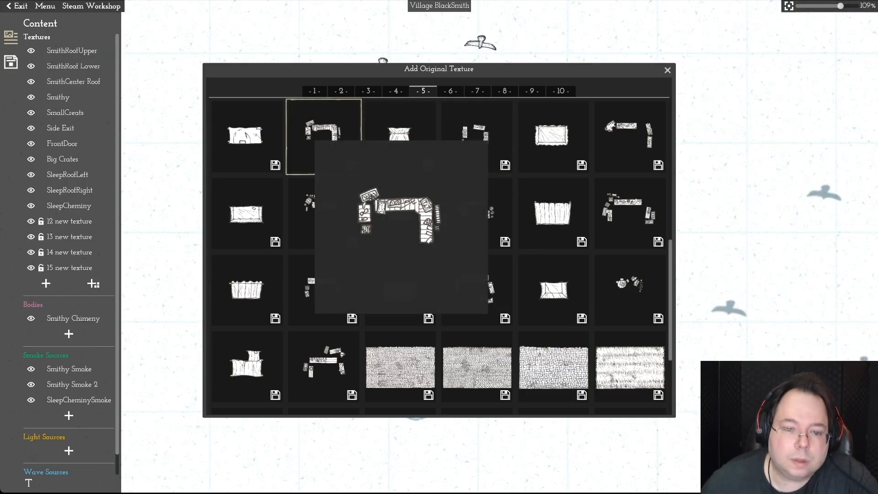
click(324, 137)
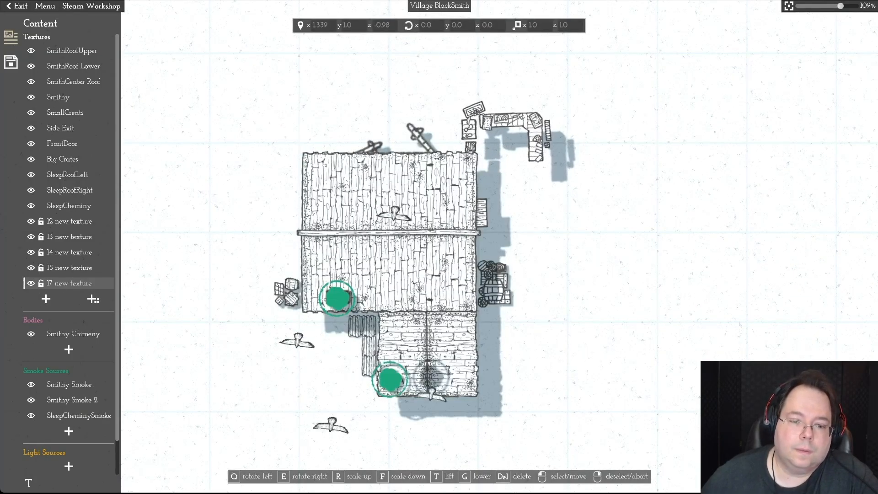
click(508, 143)
Step: Lower the new counter texture to height 0.1 and shift it slightly to x 1.334, z -0.99
key(g)
key(g)
key(g)
key(g)
key(g)
key(g)
key(g)
key(g)
key(g)
key(g)
key(g)
key(g)
key(g)
key(g)
key(g)
key(g)
key(g)
key(g)
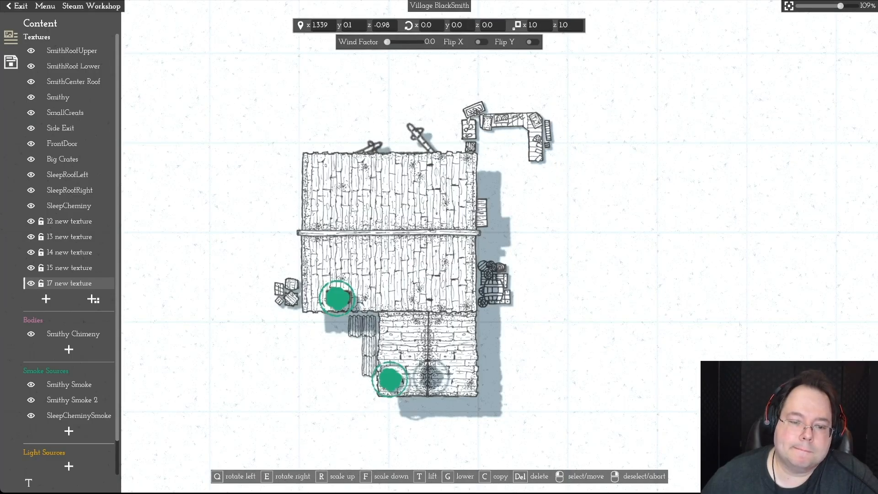
drag(509, 144, 508, 143)
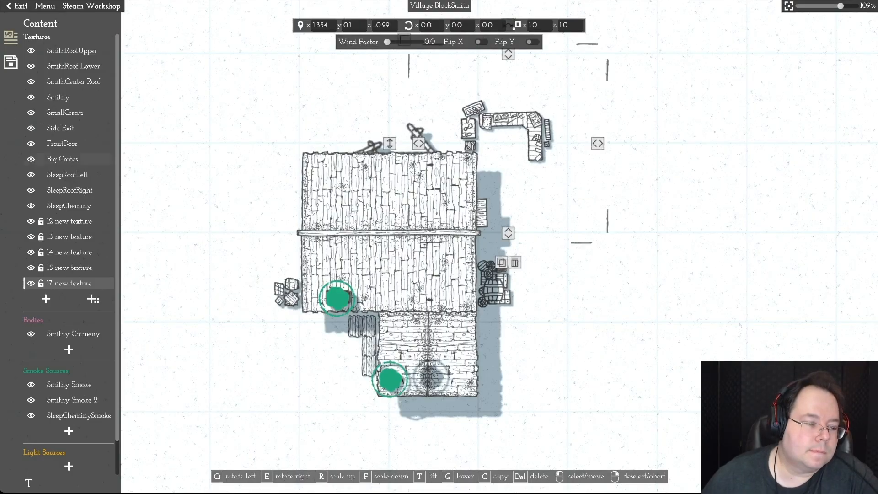
Step: Lock the 17 new texture item and rename it Display
click(42, 283)
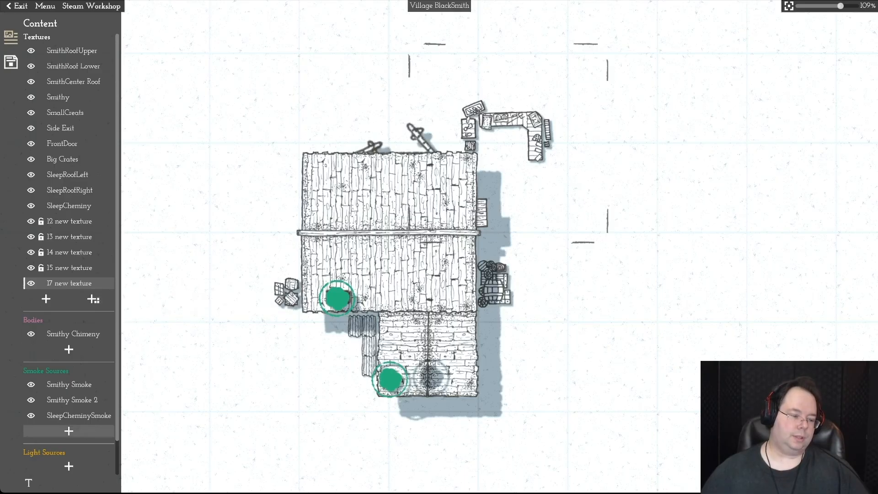
scroll(93, 457, down, 1)
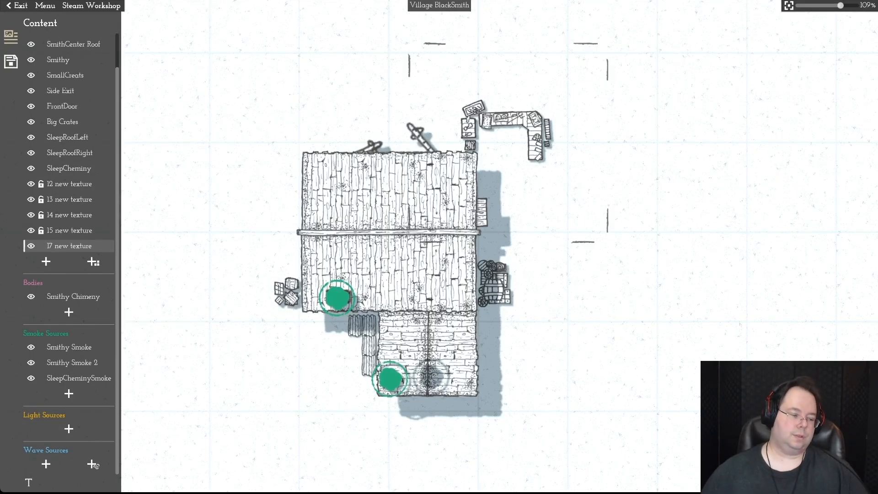
click(28, 482)
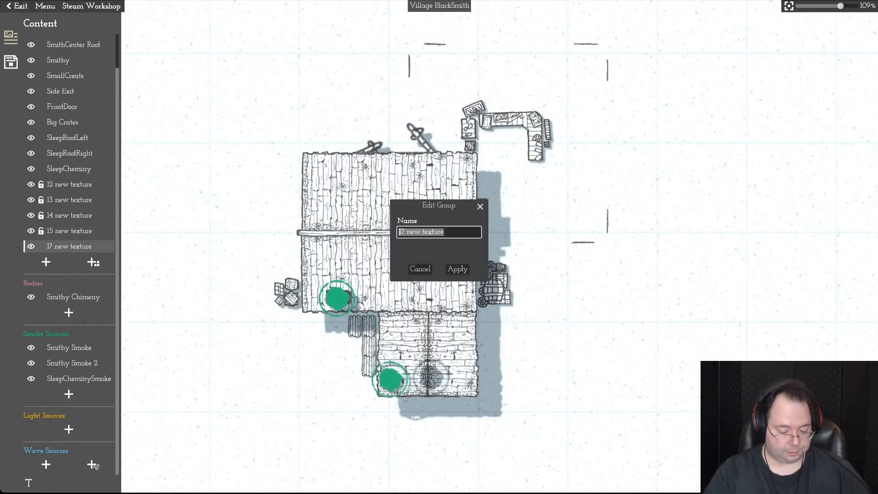
text(Display)
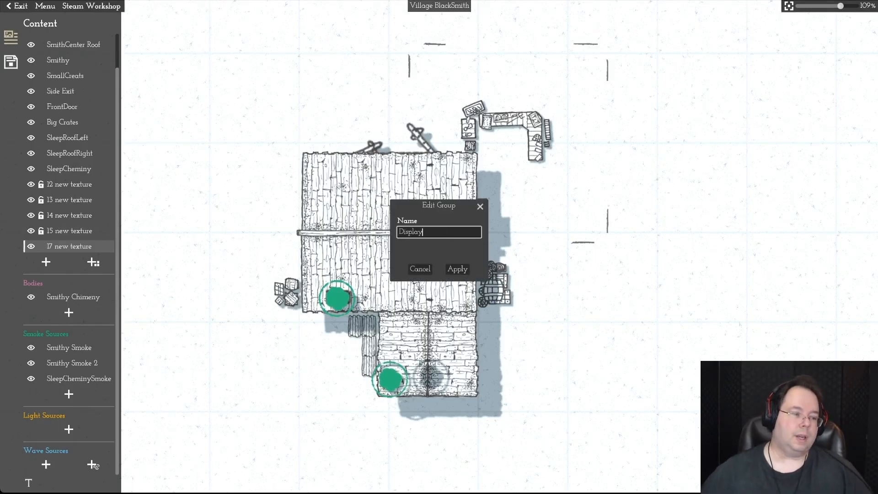
key(Return)
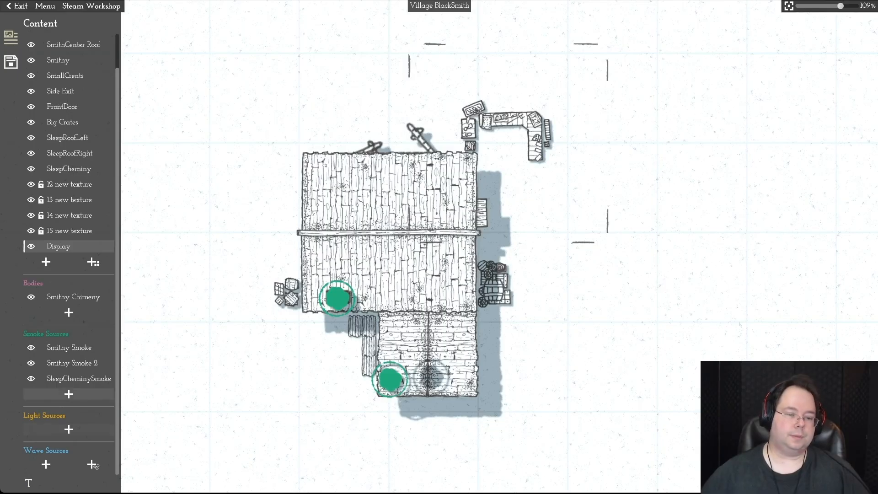
Step: Rename the 15 new texture item to WoodPile and lock it
click(69, 231)
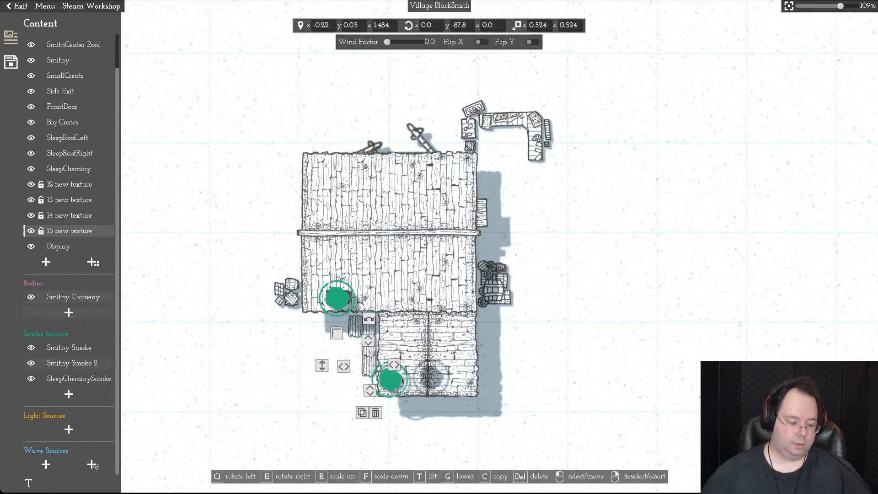
click(28, 483)
text(Wo)
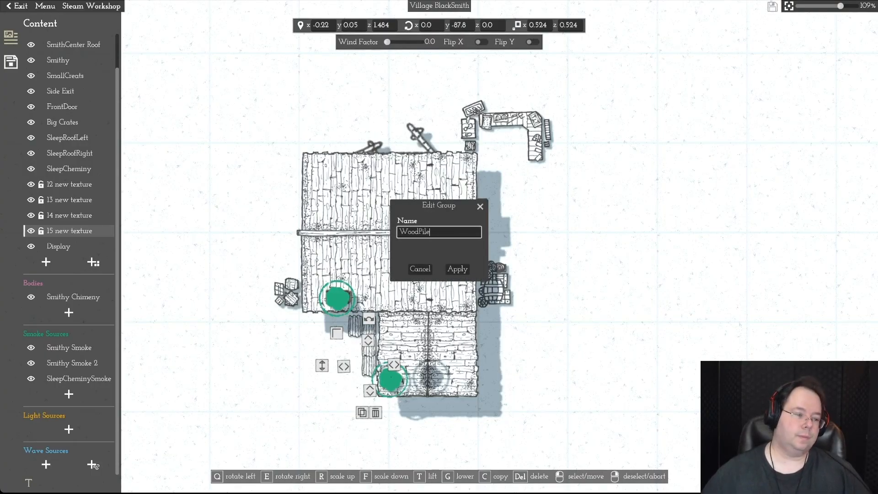
text(odPile)
key(Return)
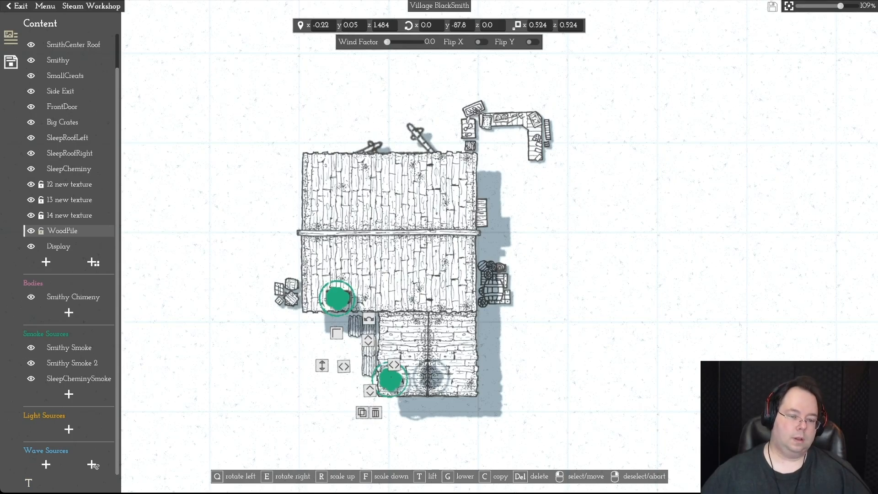
click(41, 231)
Step: Rename the 14 new texture item to WoodPile2 and lock it
click(62, 215)
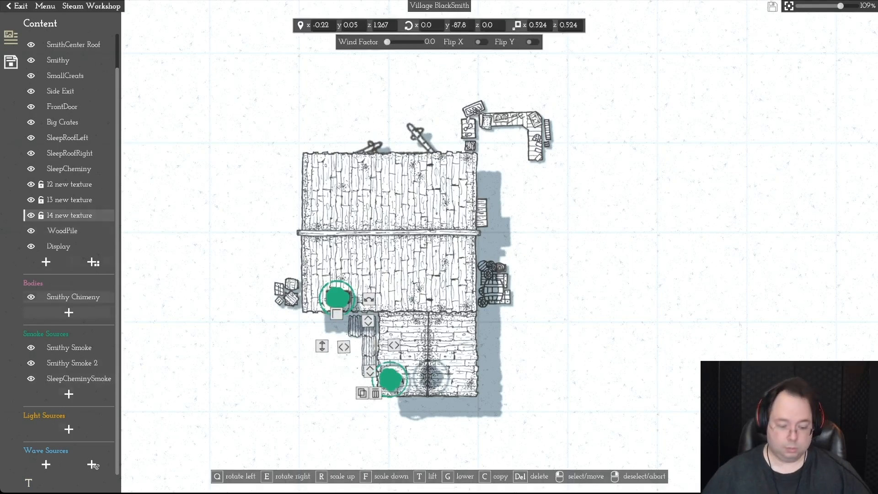
click(28, 483)
text(WoodPile2)
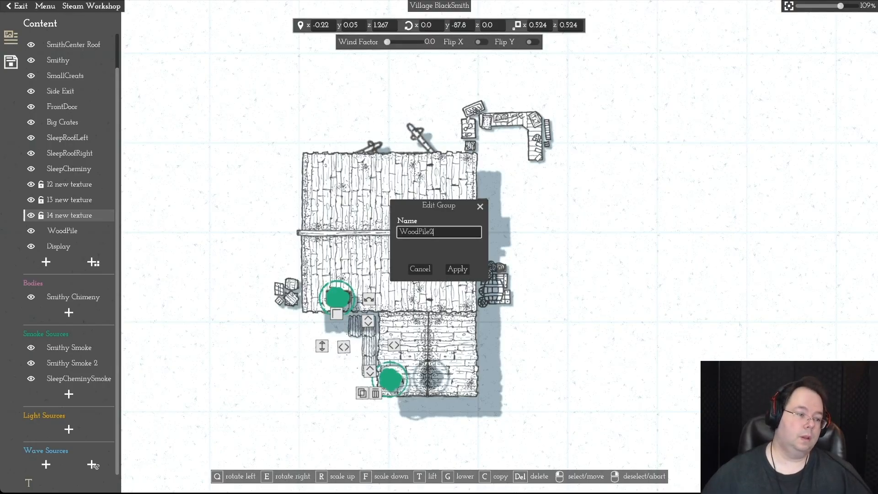
key(Return)
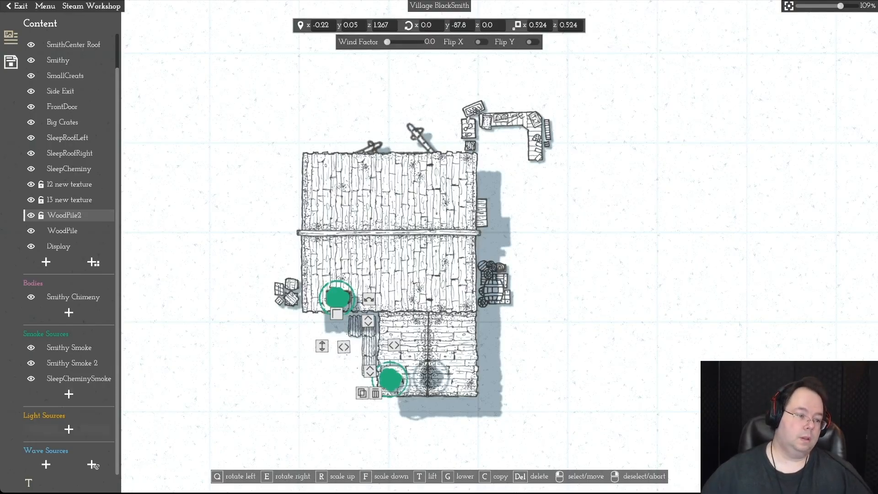
click(42, 215)
Step: Rename the 13 new texture item to WoodPile3 and lock it
click(69, 199)
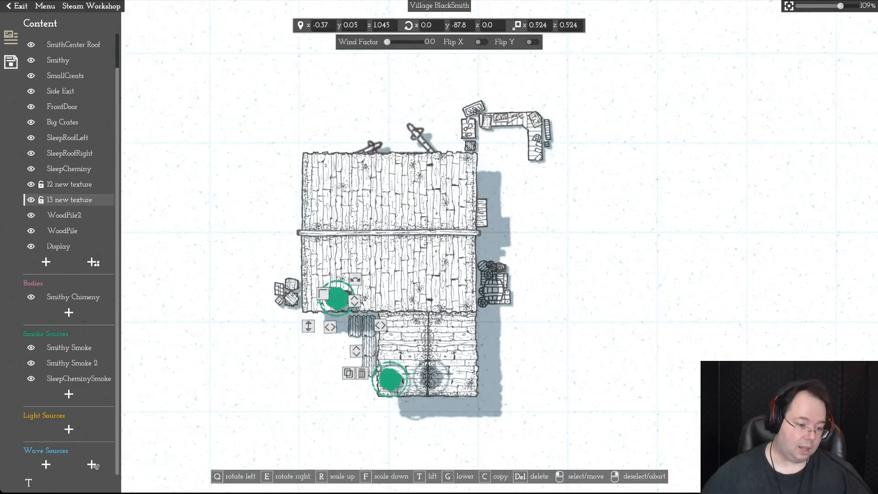
double_click(69, 200)
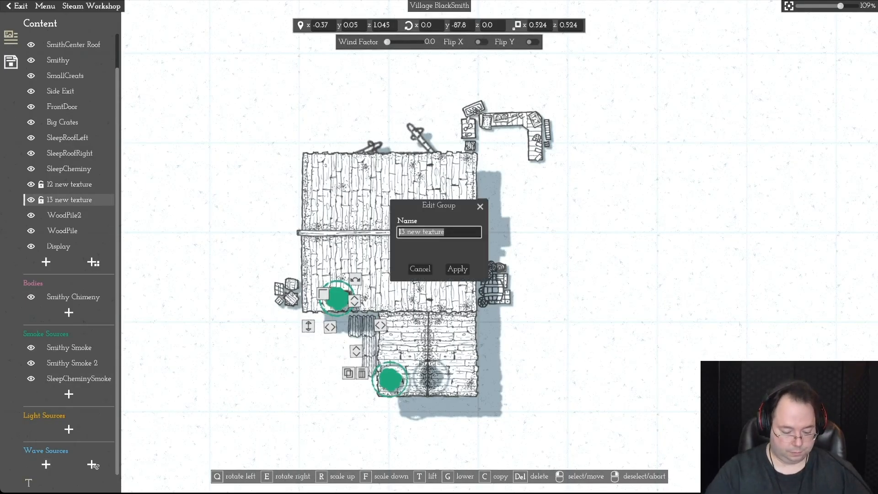
text(WoodP)
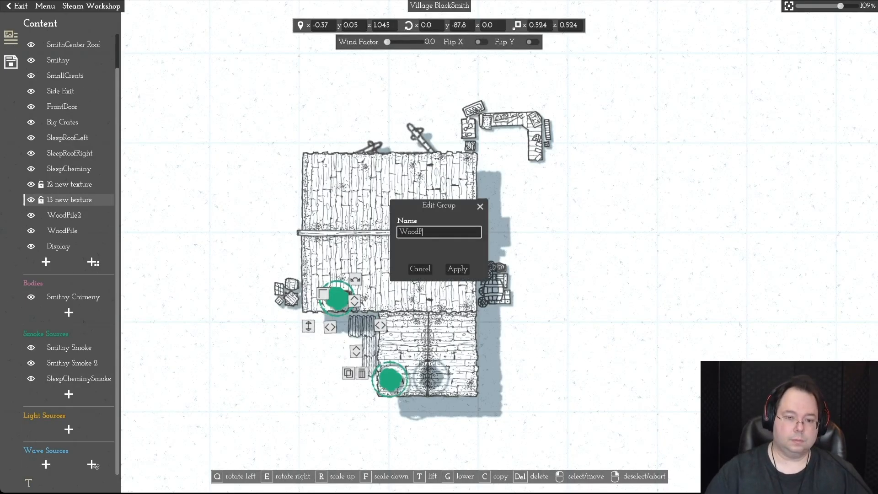
key(Return)
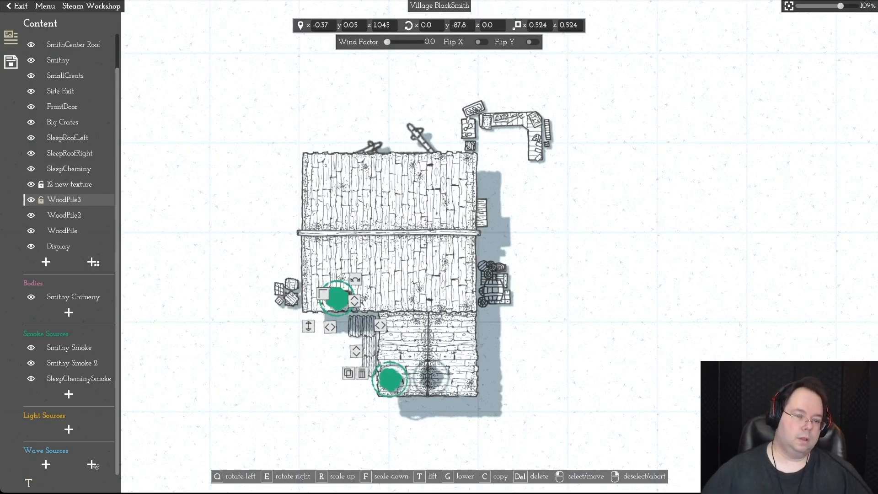
right_click(94, 465)
Step: Rename the 12 new texture item to WoodPile4, lock it and clear the selection
click(68, 184)
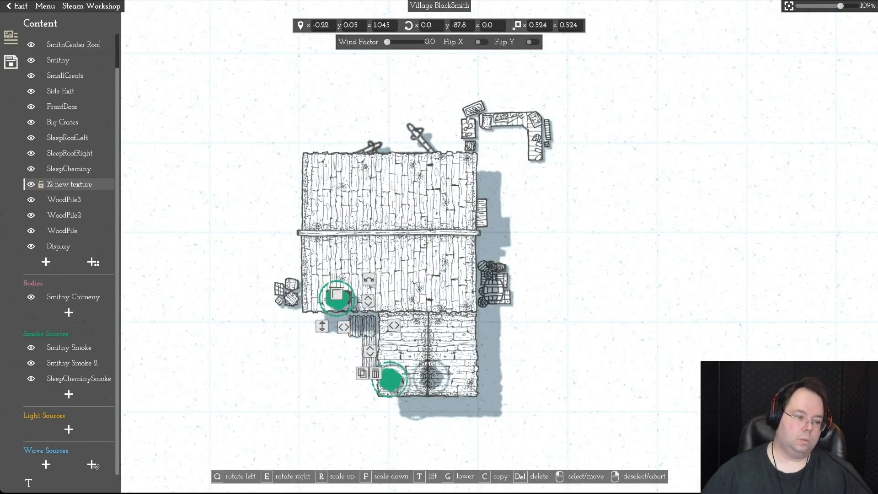
click(94, 466)
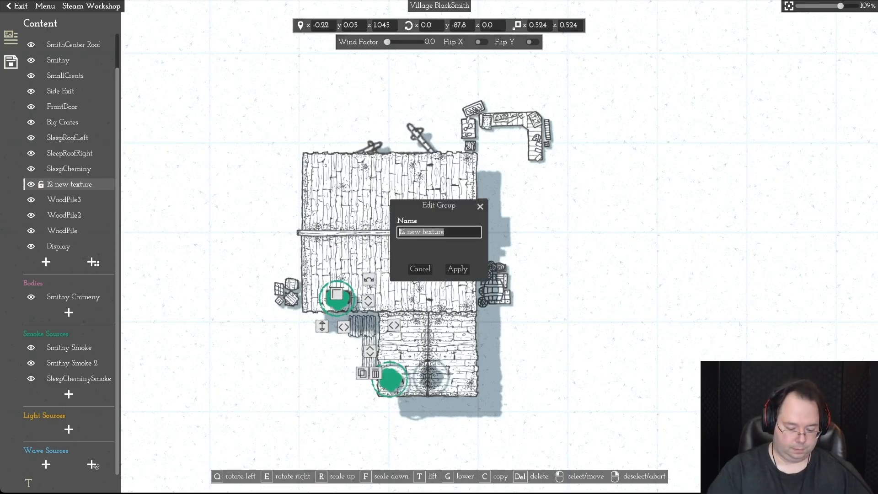
text(WoodPile4)
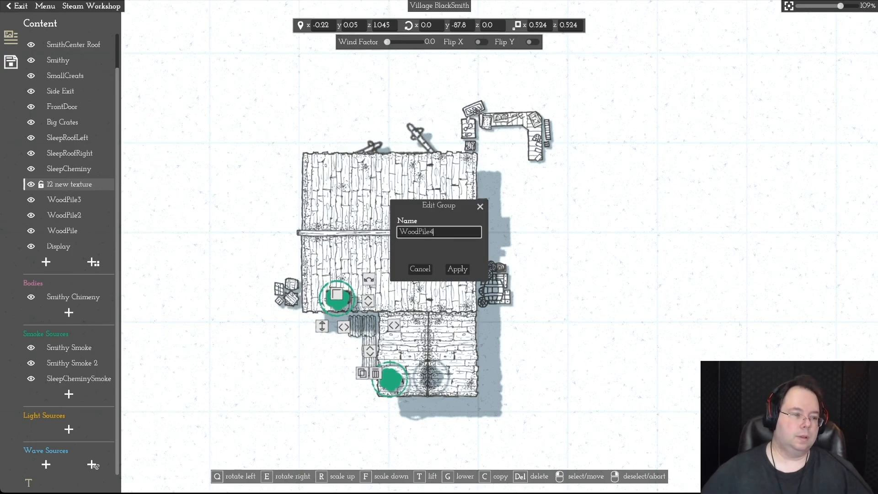
key(Return)
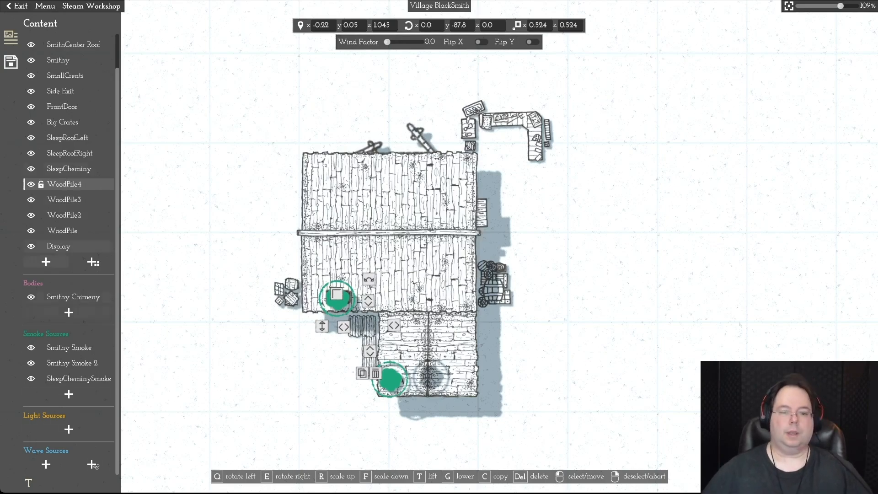
key(Escape)
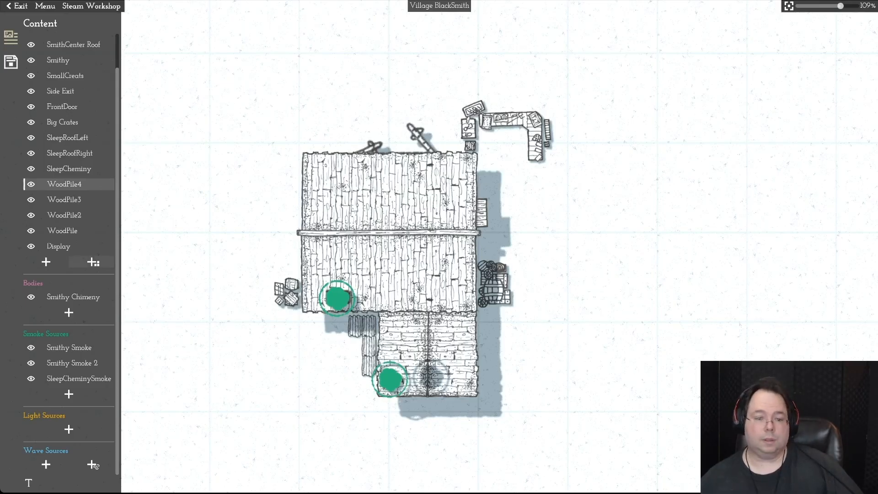
Step: Open the original textures library and look through pages 2 to 6, examining the cart and cargo textures on page 6
click(93, 263)
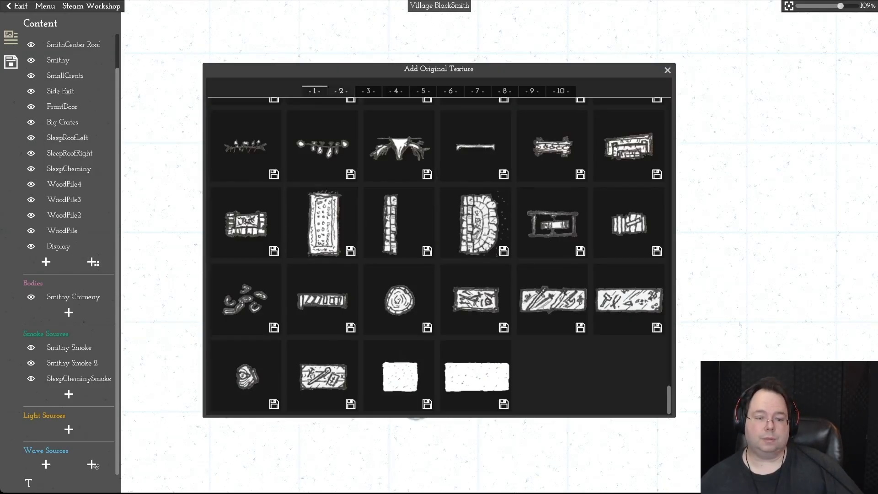
click(341, 91)
click(368, 91)
click(395, 91)
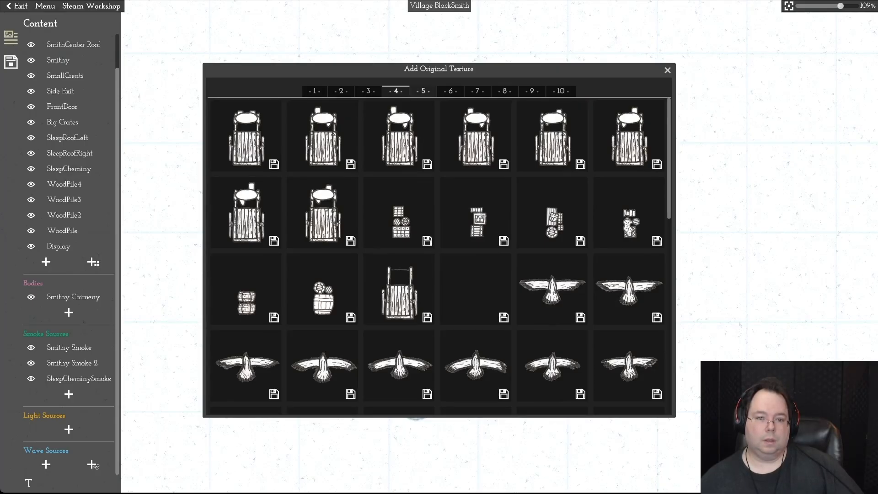
click(423, 91)
click(450, 91)
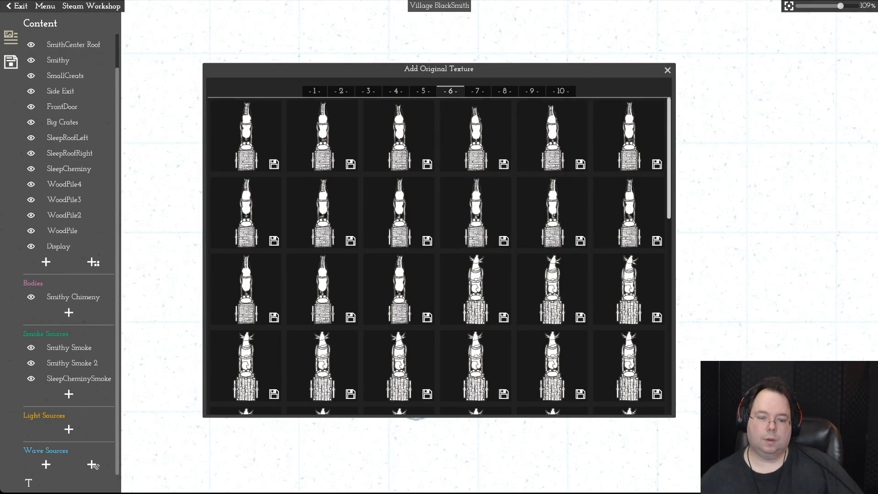
scroll(628, 228, down, 4)
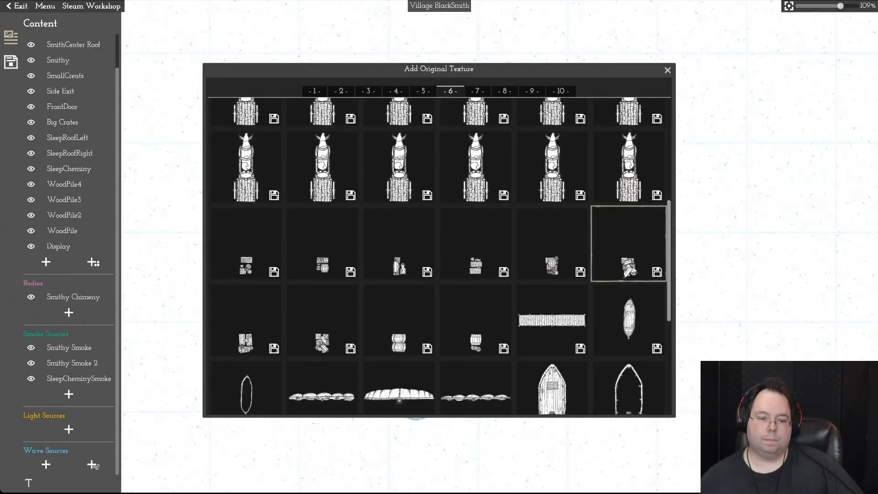
scroll(628, 228, down, 2)
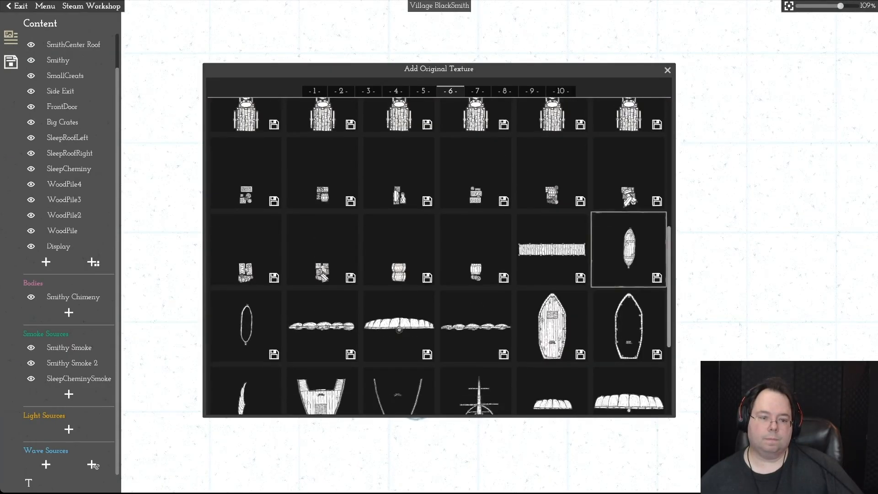
scroll(629, 229, up, 4)
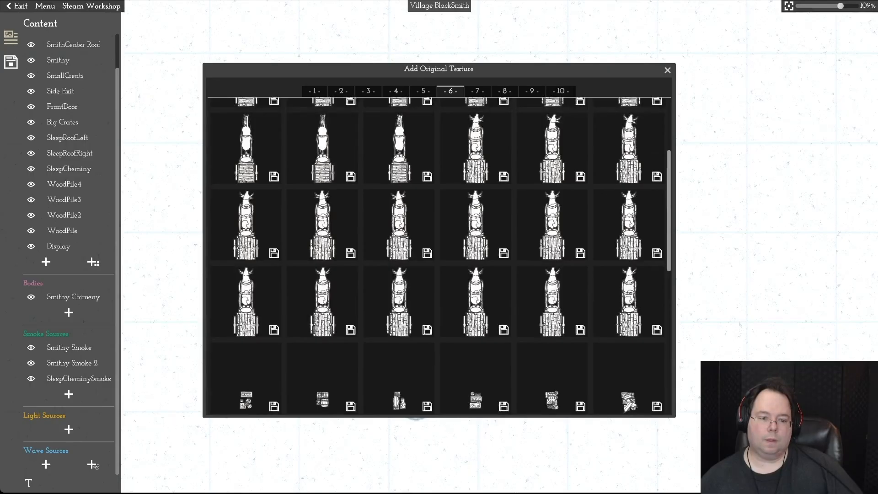
scroll(437, 256, up, 3)
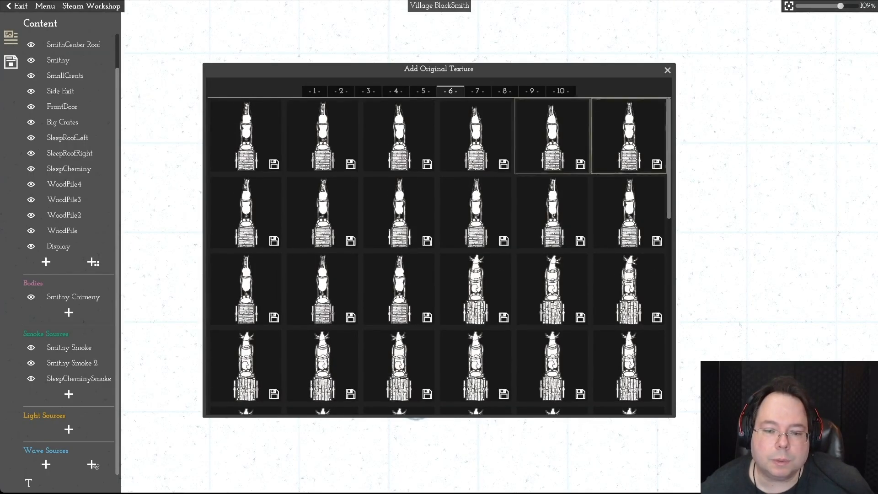
mouse_move(475, 151)
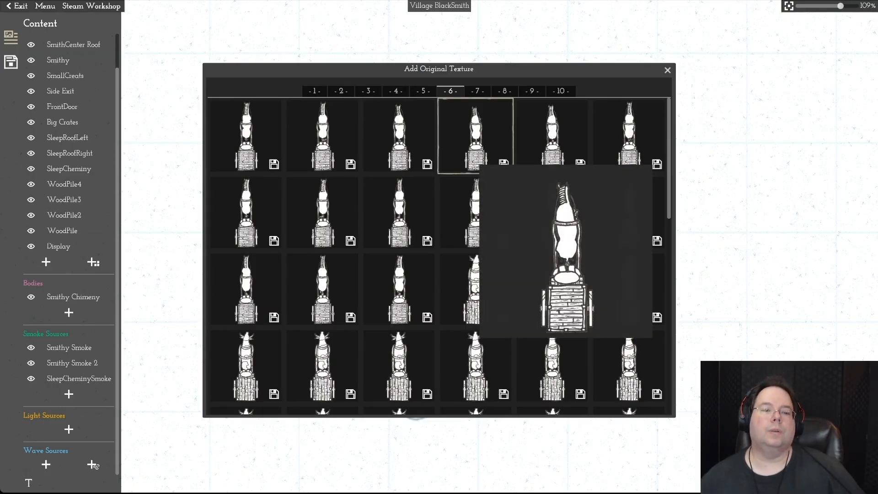
Step: Examine the original textures on pages 2 to 5 for a prop that suits the smithy
click(340, 91)
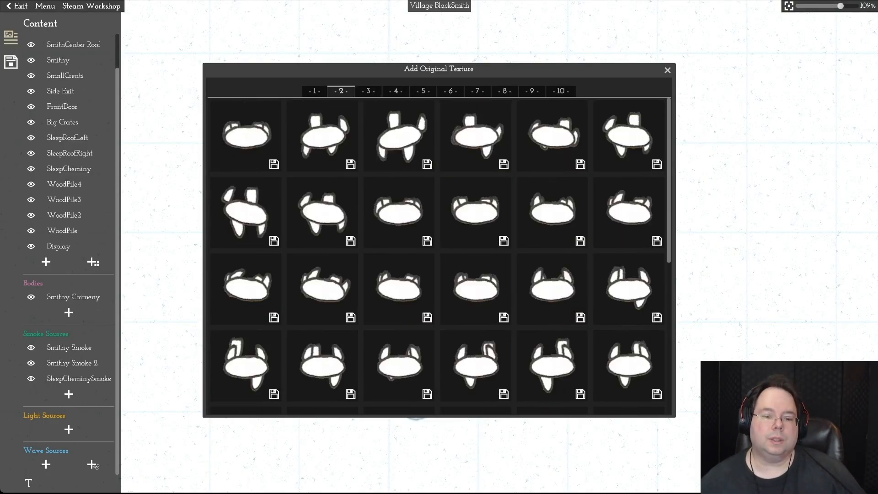
scroll(475, 137, down, 5)
scroll(476, 147, down, 2)
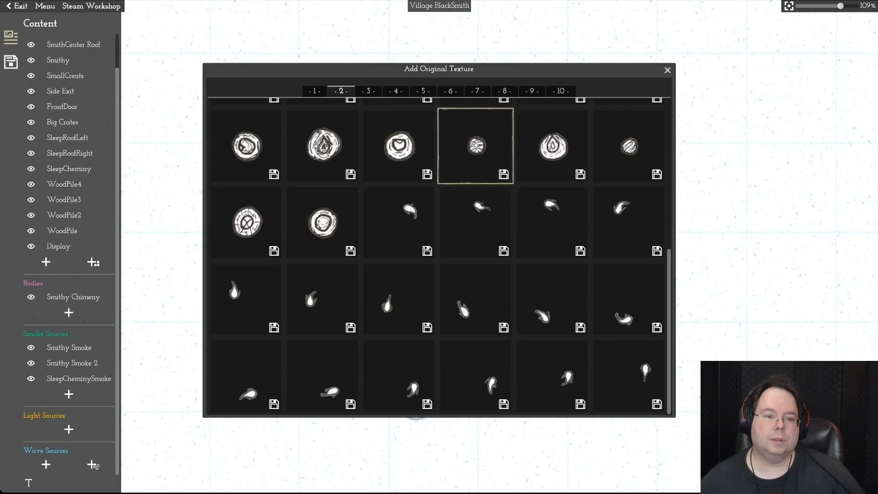
click(368, 91)
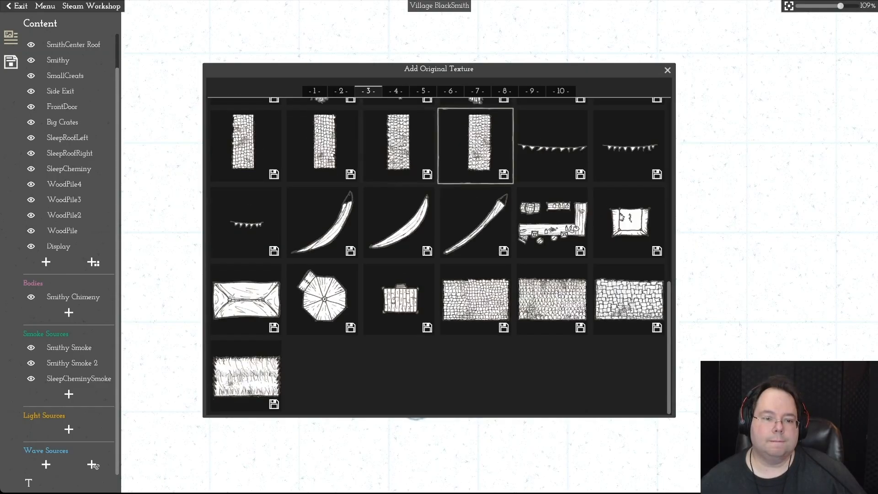
scroll(476, 178, up, 2)
scroll(476, 176, up, 12)
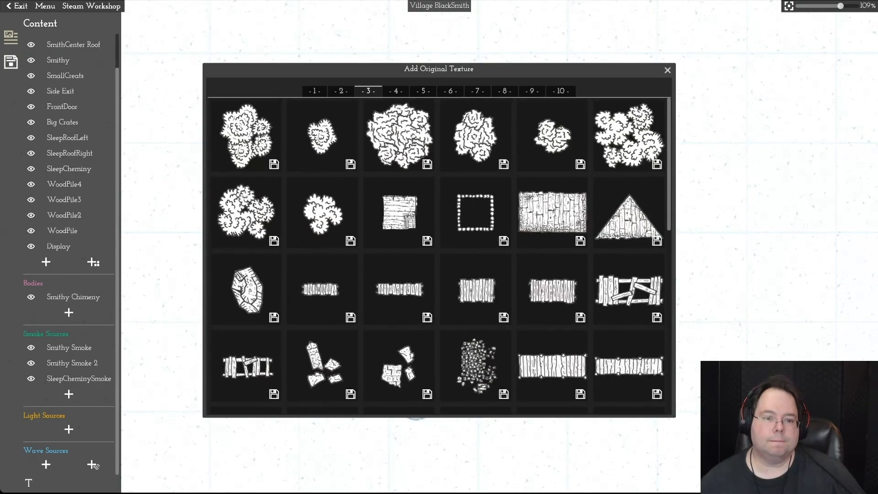
click(396, 90)
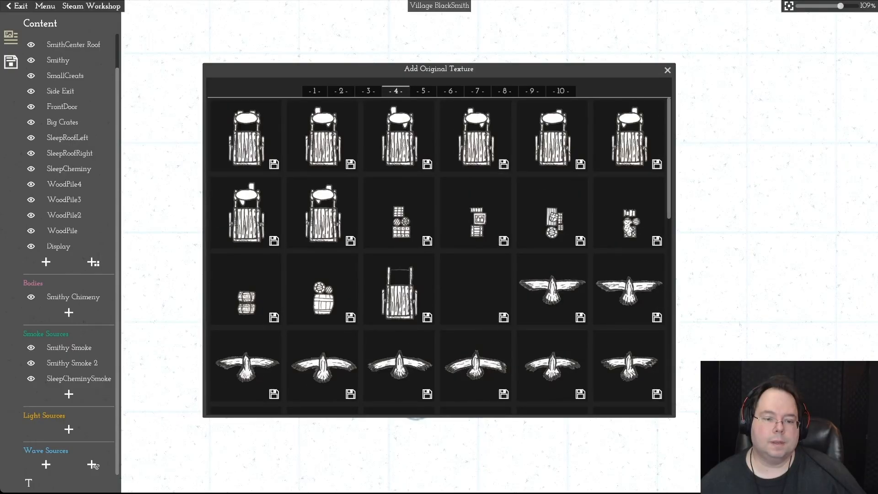
scroll(475, 213, down, 12)
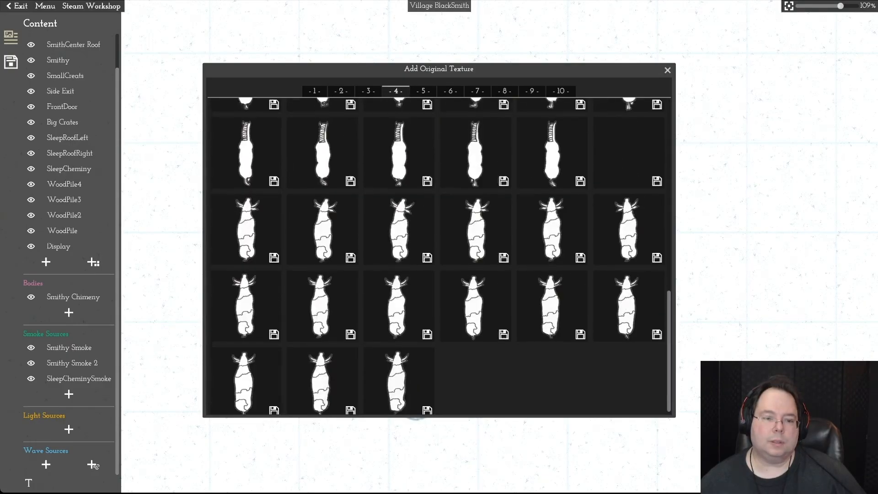
scroll(476, 213, up, 12)
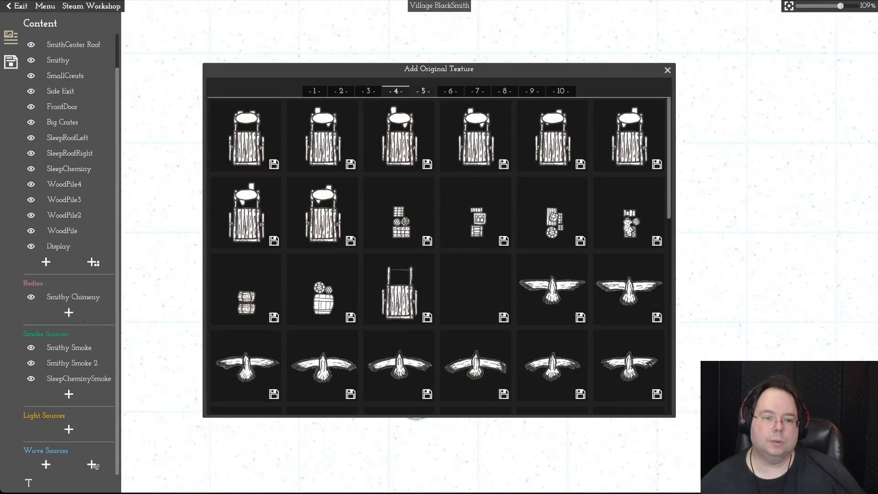
click(423, 91)
scroll(475, 138, down, 8)
scroll(476, 138, up, 8)
Step: Examine all of the page 6 original textures, from the animal-drawn carts to the boats and empty carts
click(451, 90)
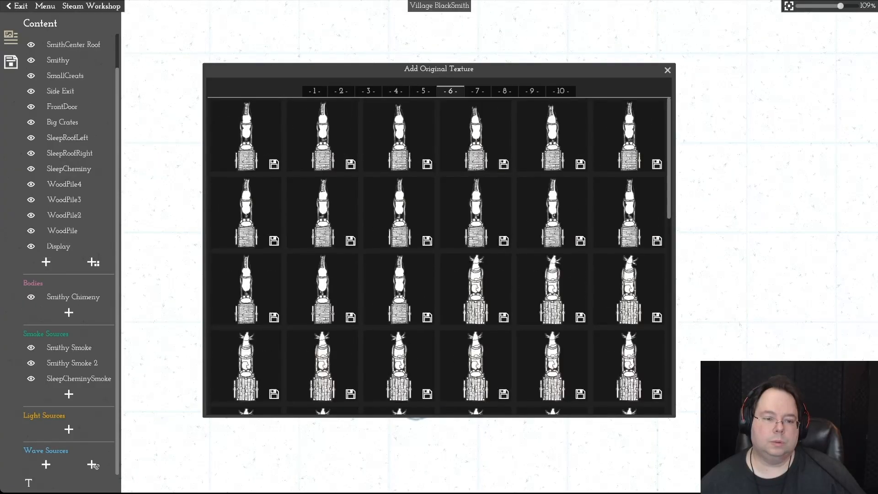
scroll(475, 137, down, 6)
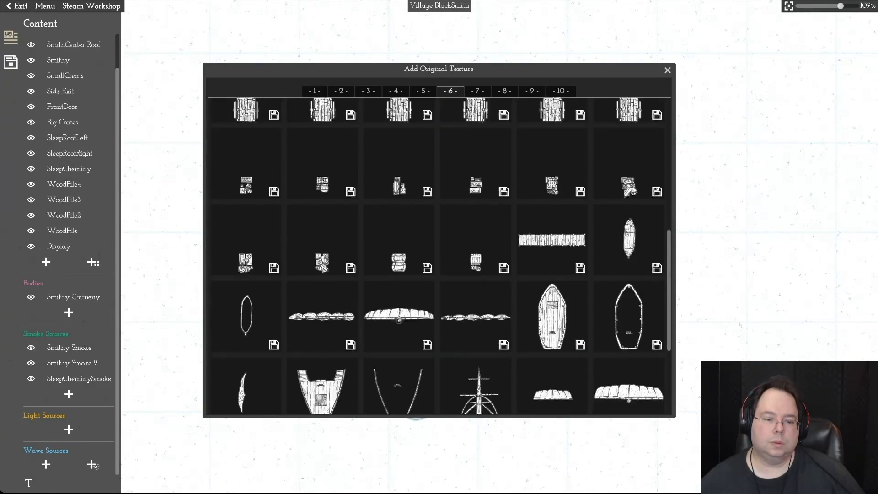
scroll(439, 256, down, 3)
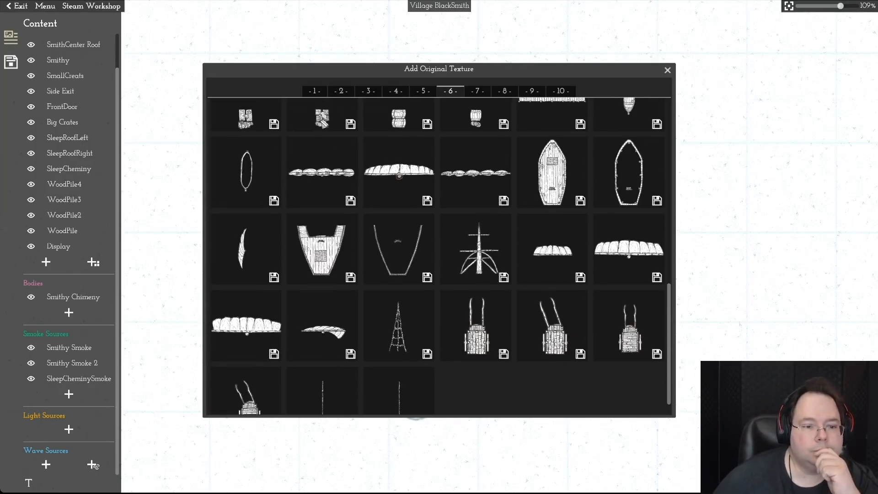
scroll(476, 256, up, 8)
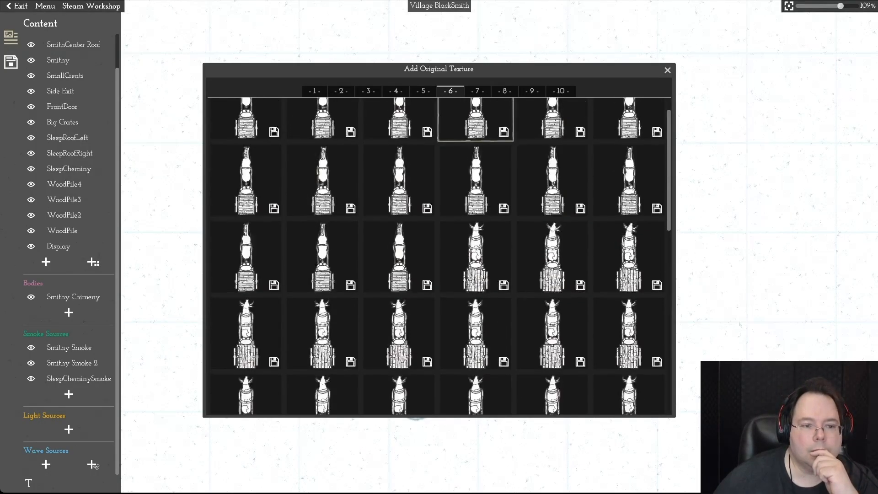
scroll(475, 133, up, 1)
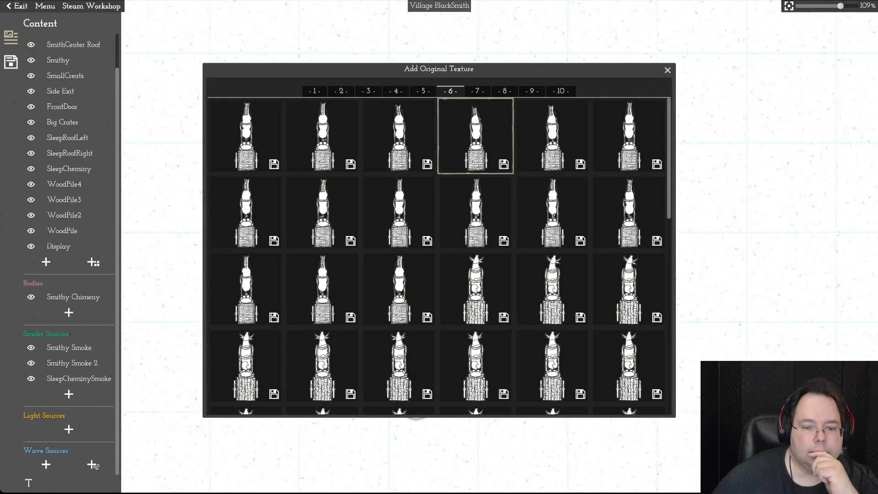
scroll(475, 136, down, 4)
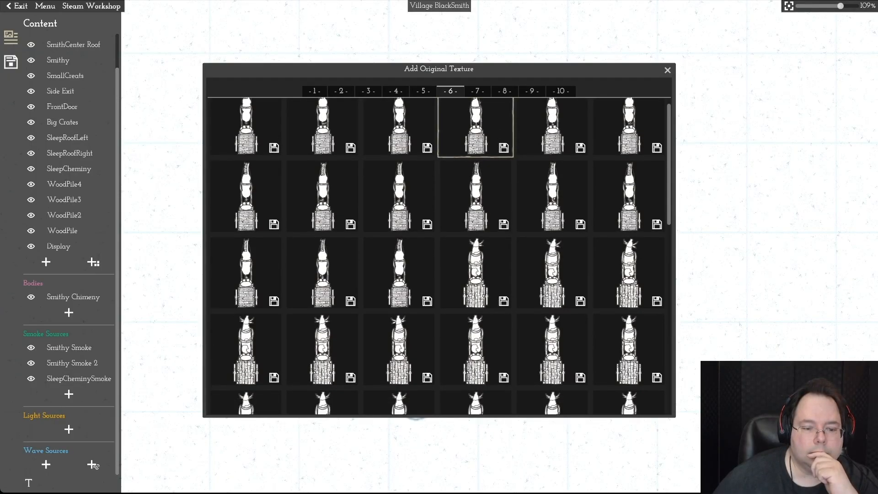
scroll(476, 118, down, 3)
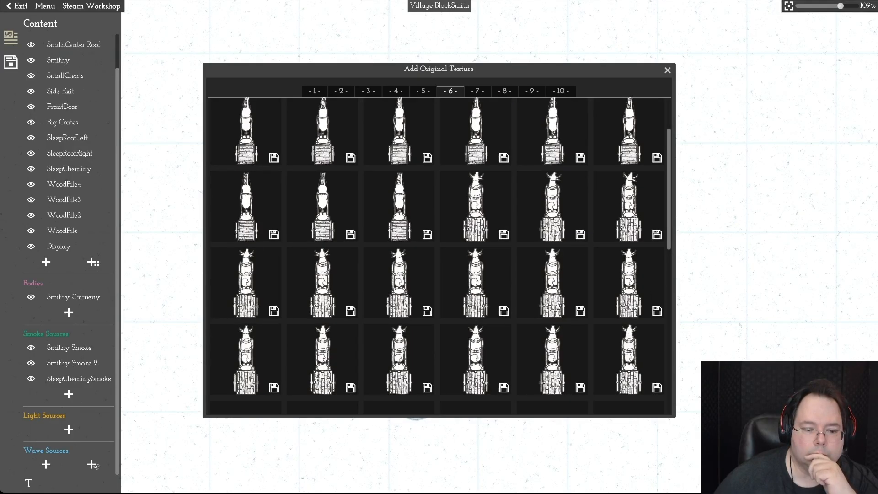
scroll(439, 256, down, 10)
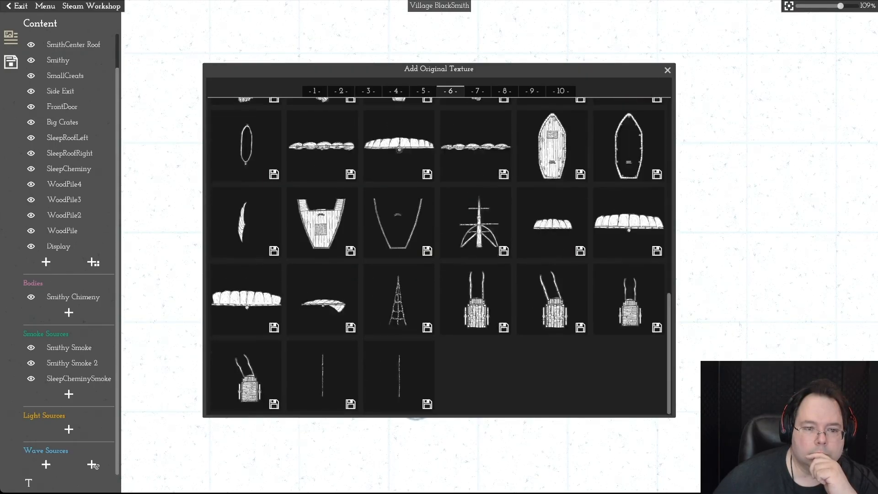
scroll(439, 256, up, 10)
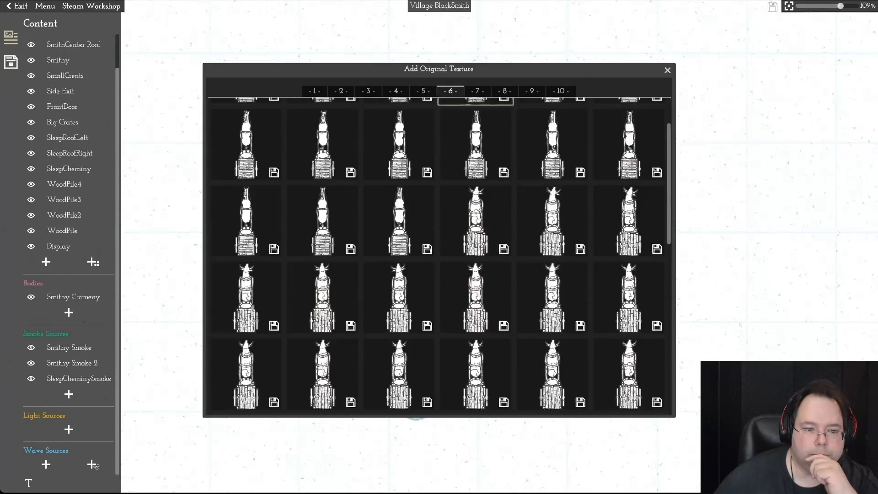
scroll(476, 136, up, 2)
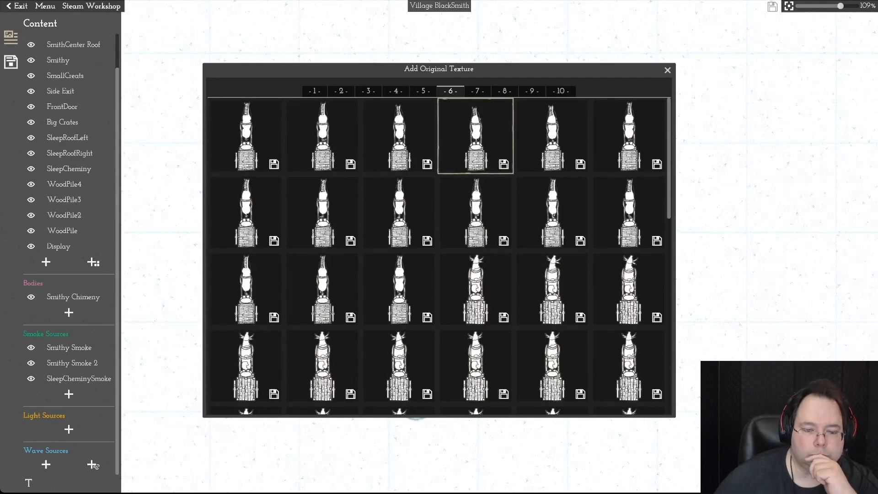
mouse_move(475, 136)
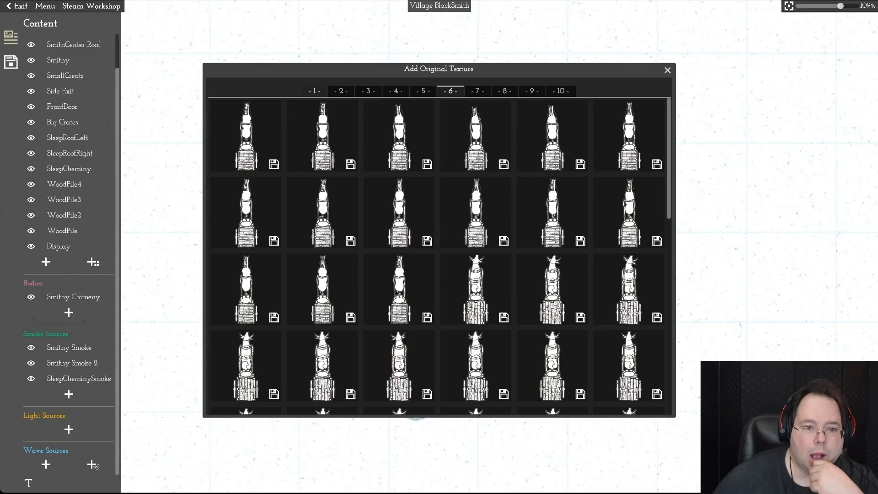
Step: Add a horse texture from page 4 of the original textures beside the smithy's main roof at x -1.38, z -0.54
click(341, 91)
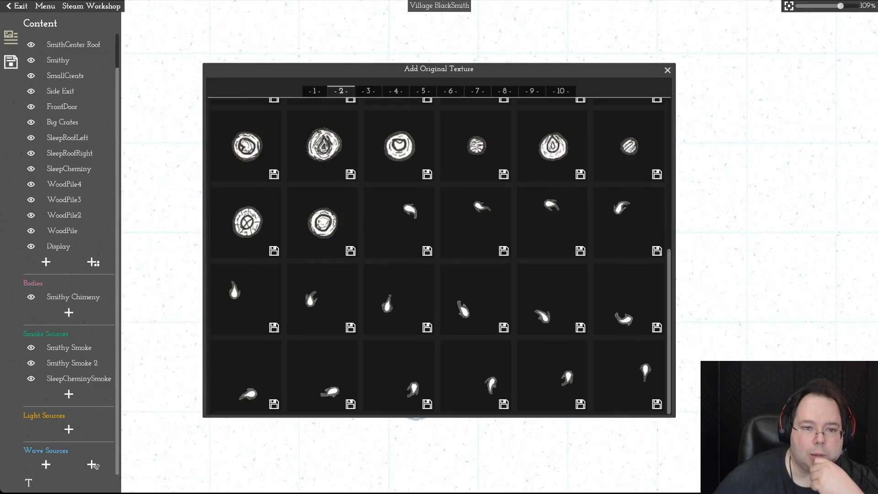
click(369, 91)
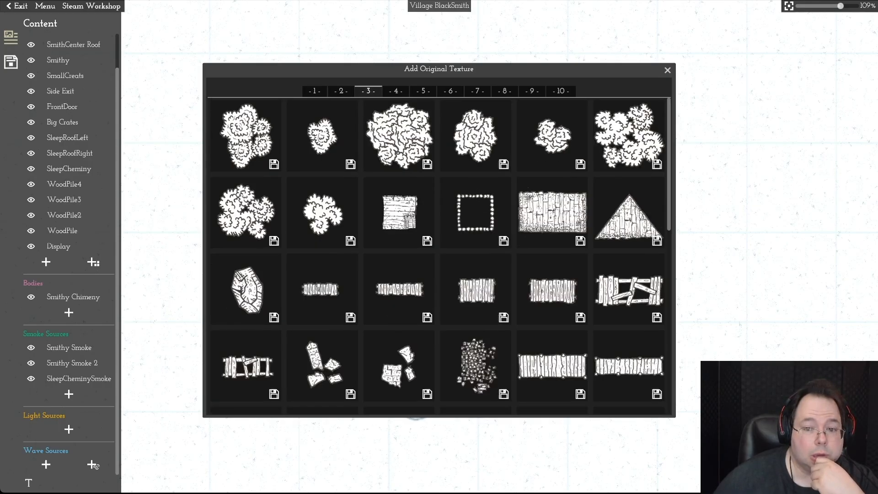
drag(668, 169, 668, 256)
scroll(439, 256, down, 5)
click(396, 91)
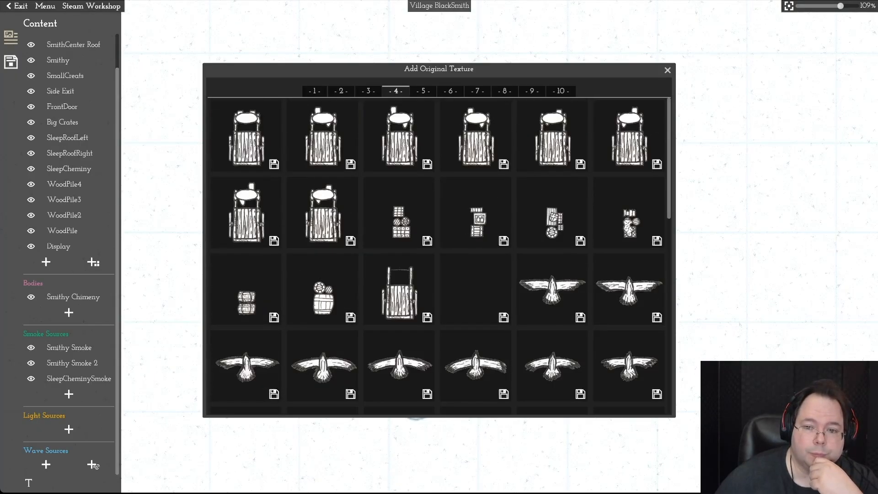
drag(669, 192, 669, 324)
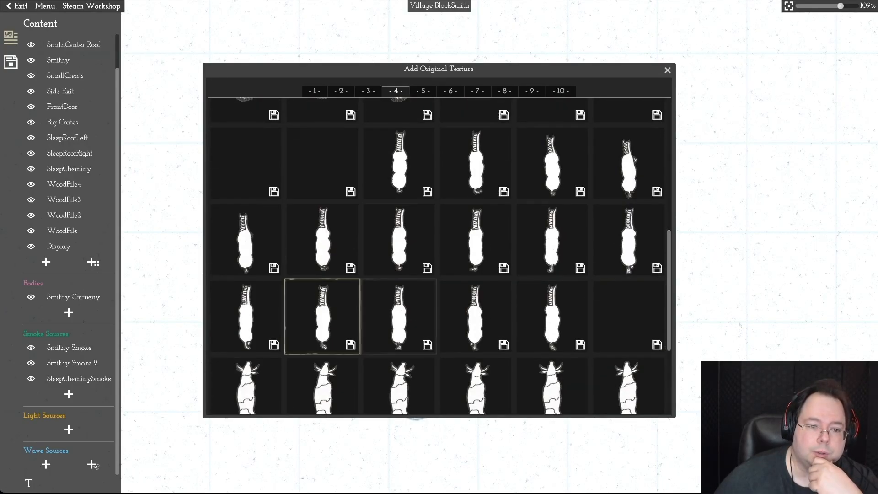
click(322, 315)
click(265, 185)
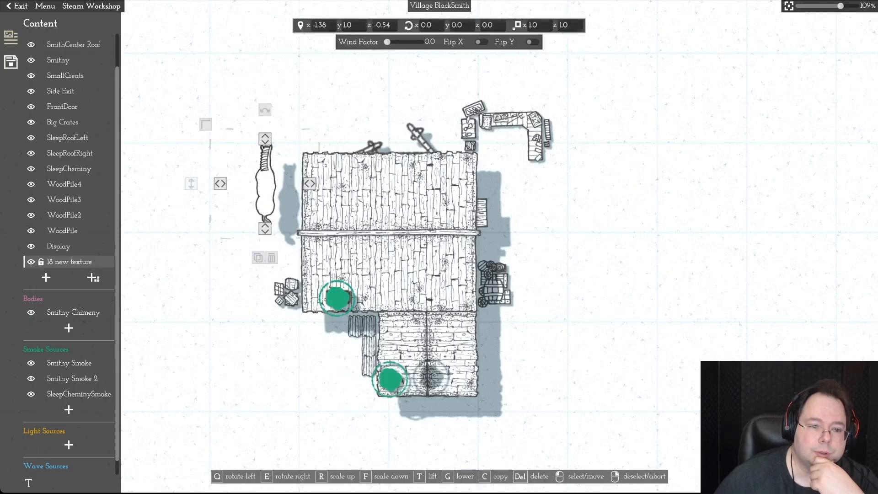
Step: Lower the horse texture to a height of 0.17 and scale it down to 0.908
drag(191, 183, 192, 258)
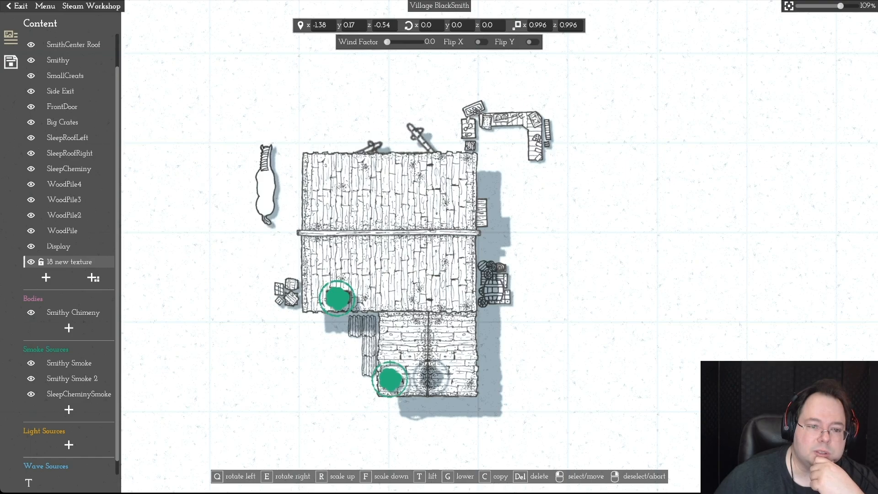
key(f)
key(f)
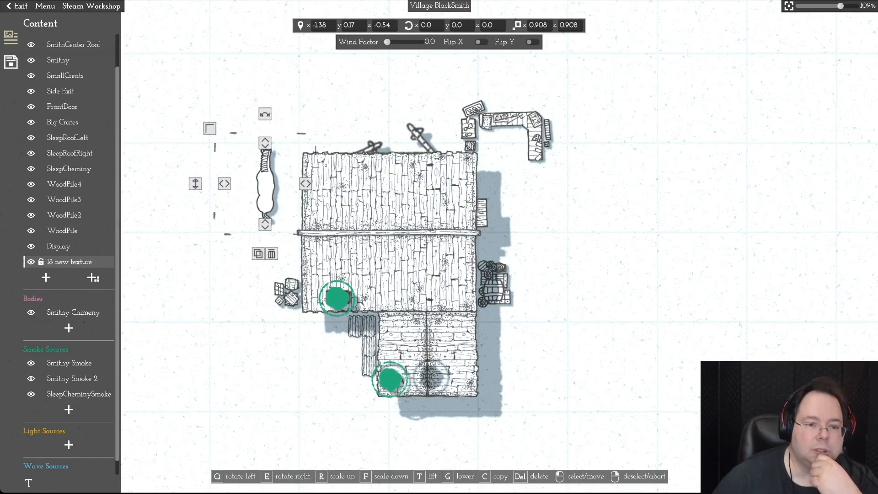
Step: Examine all of the page 1 original textures for another prop to place with the horse
click(94, 277)
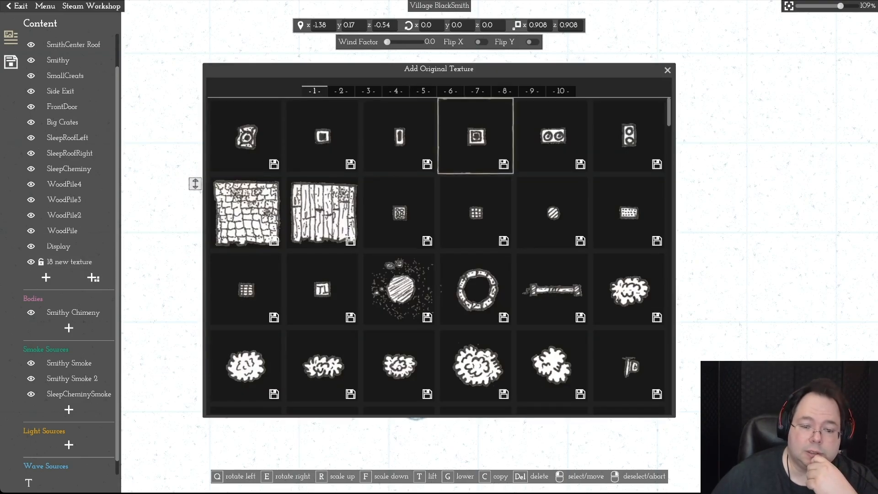
scroll(552, 136, down, 15)
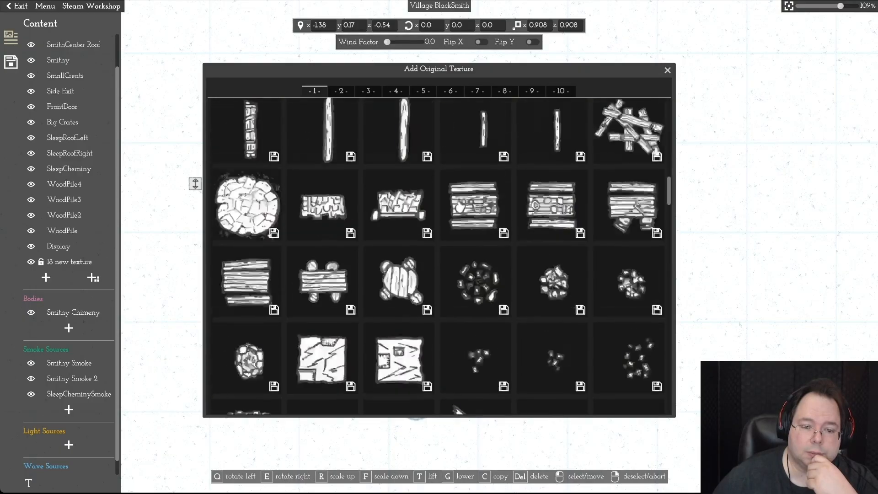
scroll(441, 256, down, 8)
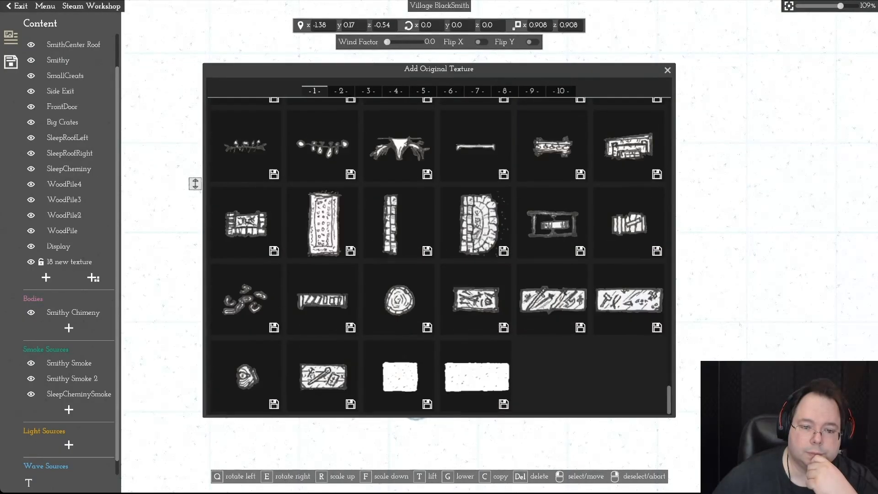
scroll(441, 256, up, 10)
scroll(442, 256, up, 5)
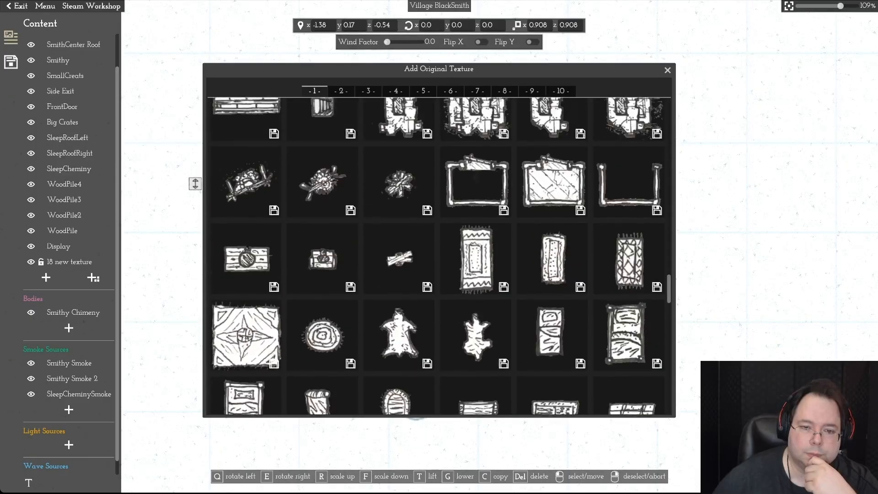
scroll(442, 256, up, 8)
scroll(438, 256, up, 8)
scroll(438, 256, up, 6)
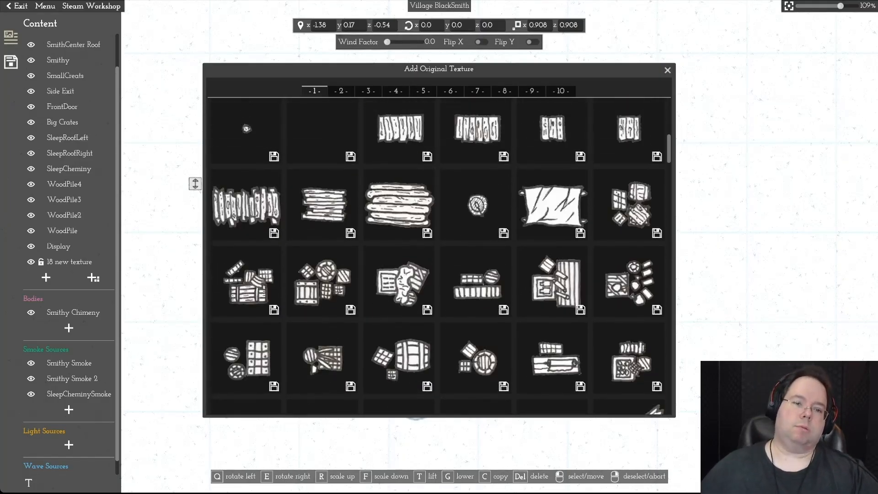
scroll(475, 213, up, 5)
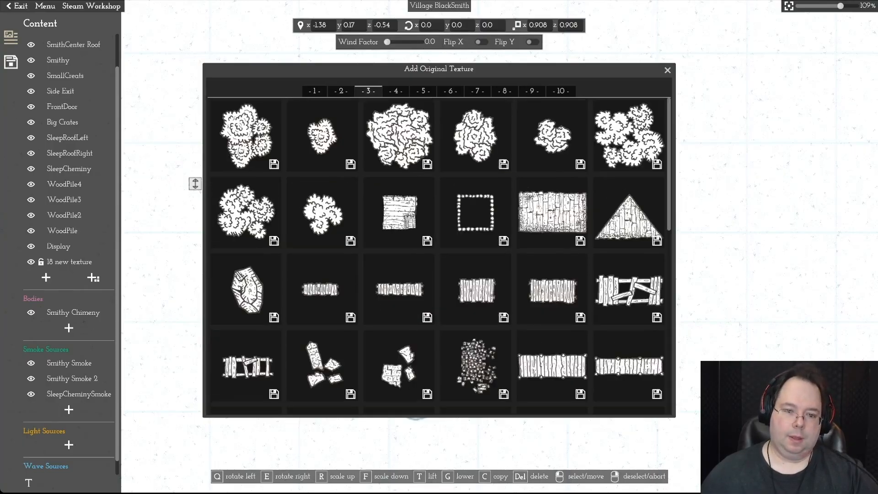
Step: Look through the original textures on pages 3, 4 and 5 for a cart that fits the horse
scroll(552, 213, down, 10)
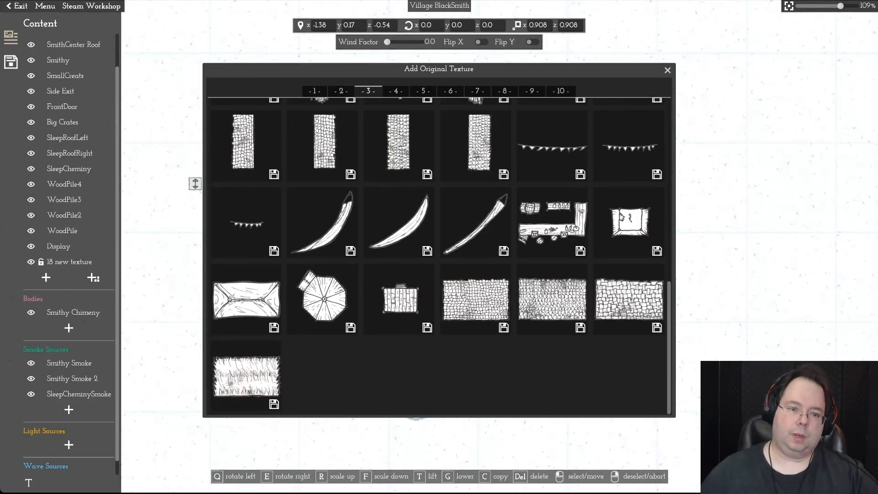
click(396, 91)
scroll(471, 216, down, 5)
scroll(476, 212, up, 5)
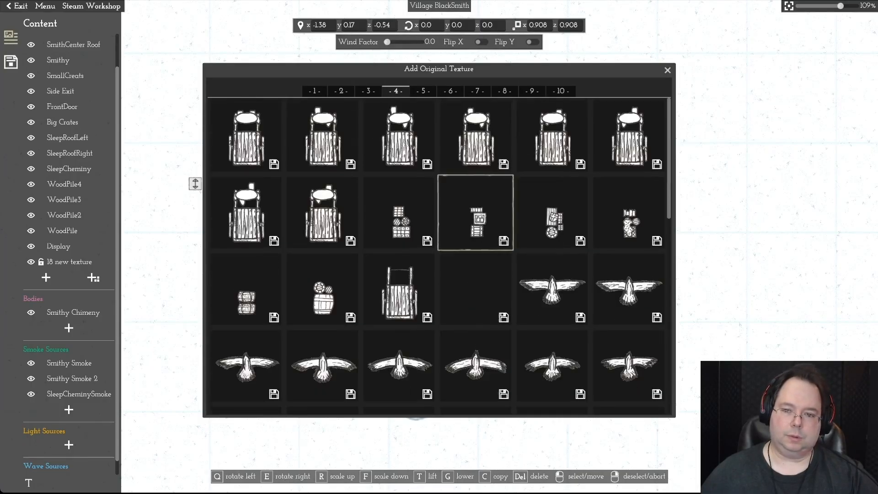
click(423, 90)
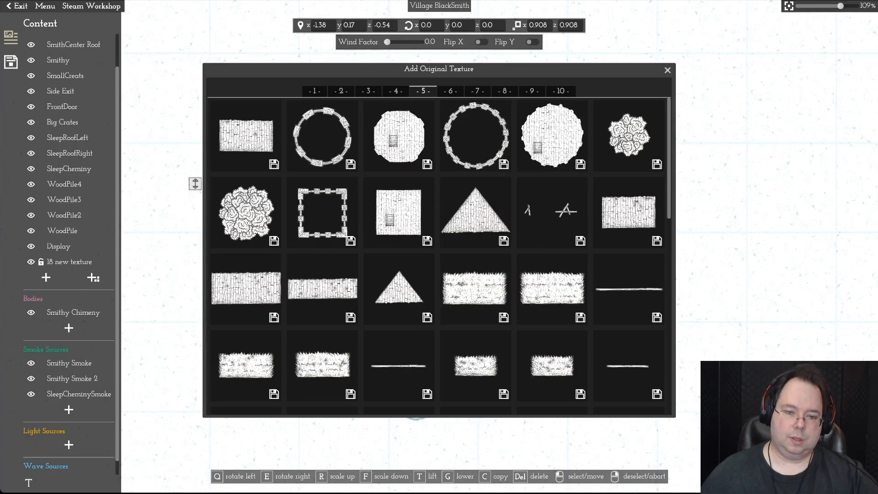
scroll(476, 137, down, 8)
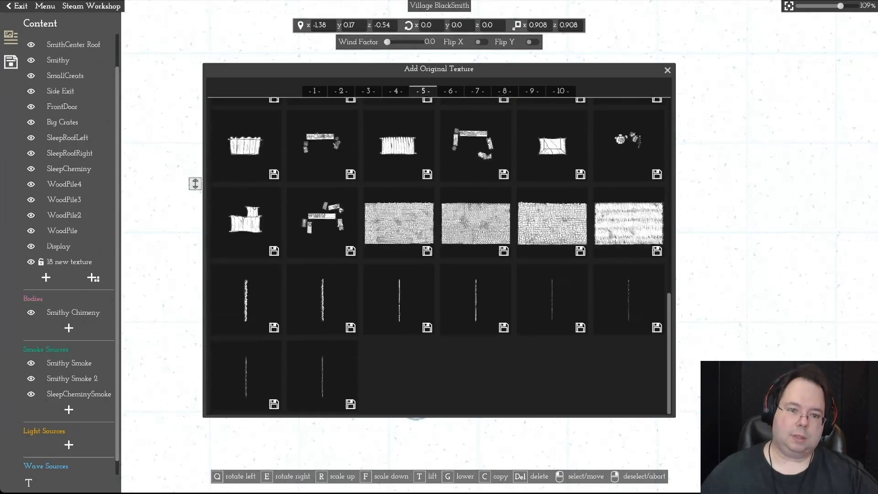
Step: Add the straight-shafted empty cart texture from page 6 of the original textures behind the horse at x -1.40, z 0.029
click(451, 91)
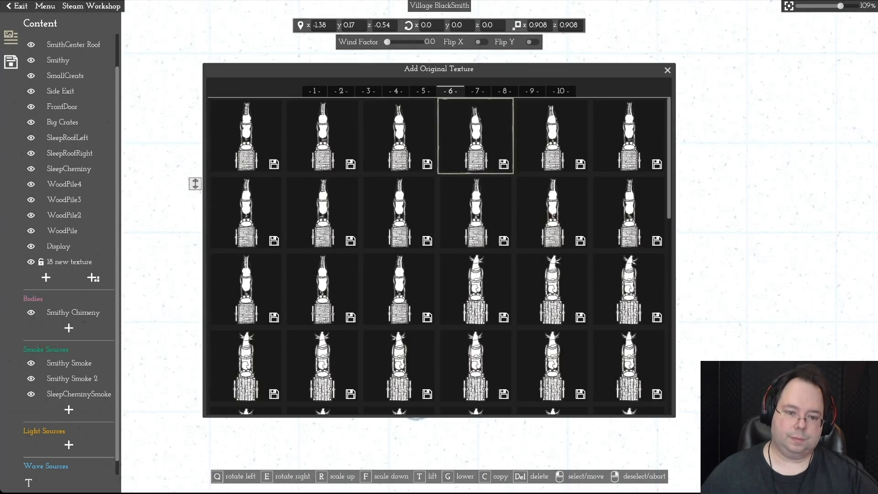
scroll(475, 137, down, 1)
scroll(476, 147, down, 6)
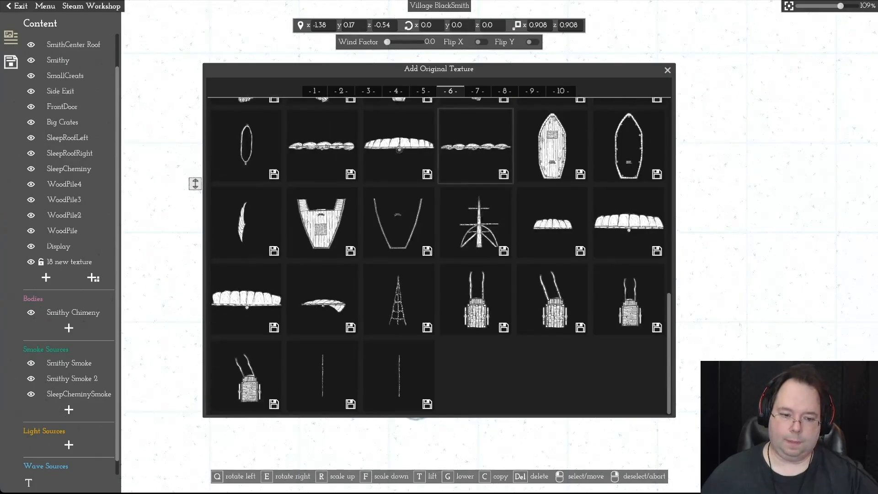
click(475, 298)
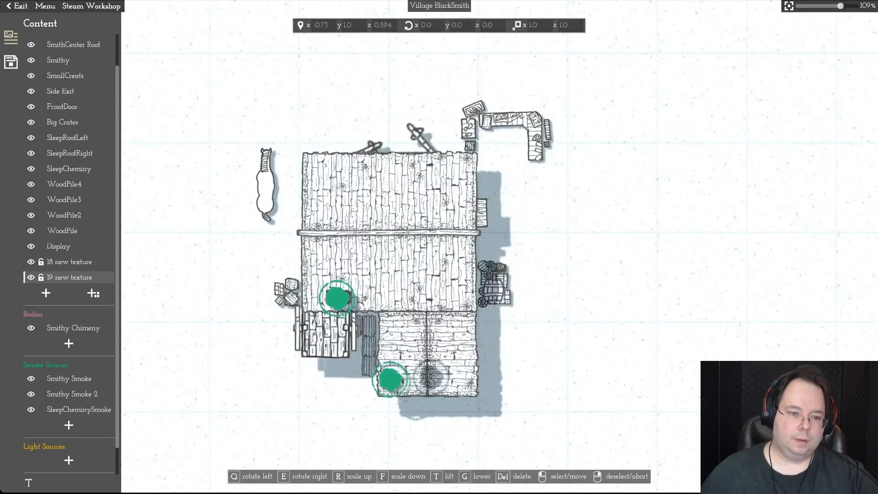
click(264, 235)
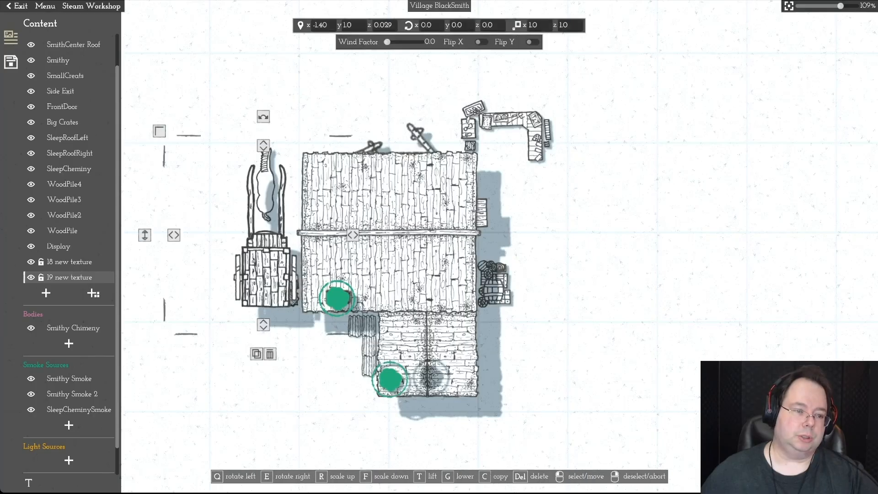
Step: Fit the cart's shafts around the horse with a scale of 0.622, a height of 0.21 and position x -1.39, z -0.20
drag(145, 235, 145, 315)
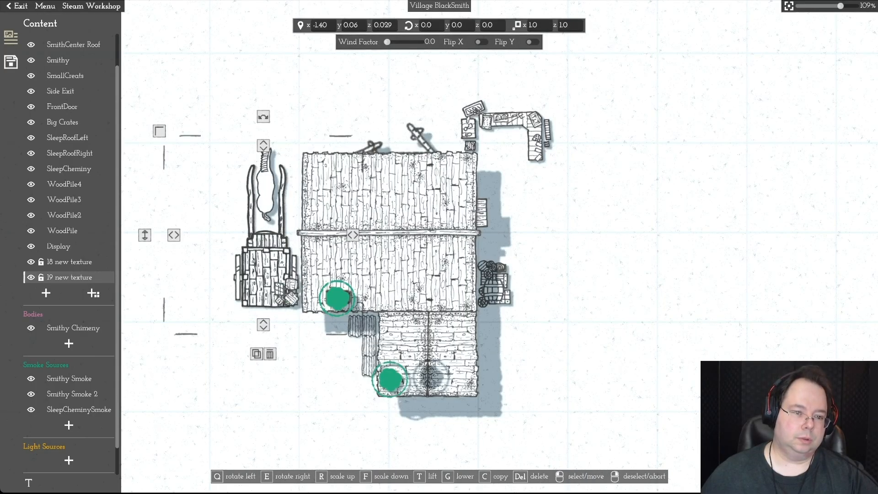
drag(159, 131, 187, 158)
drag(265, 257, 265, 240)
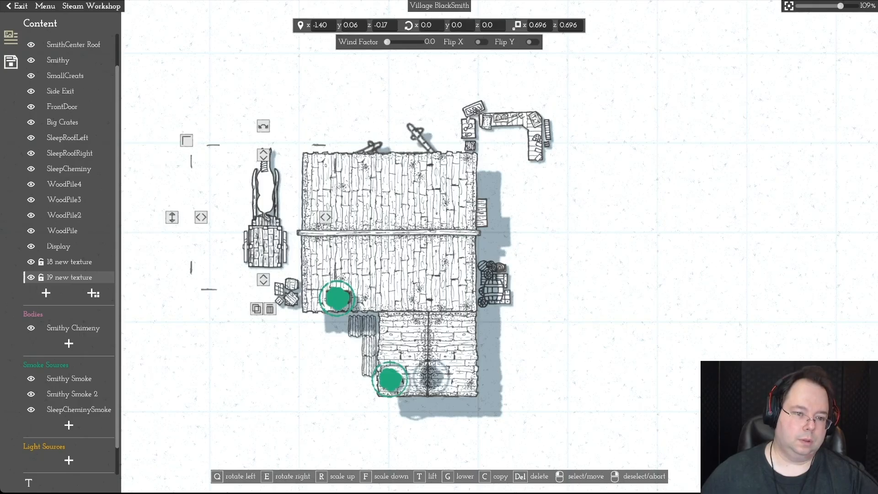
key(f)
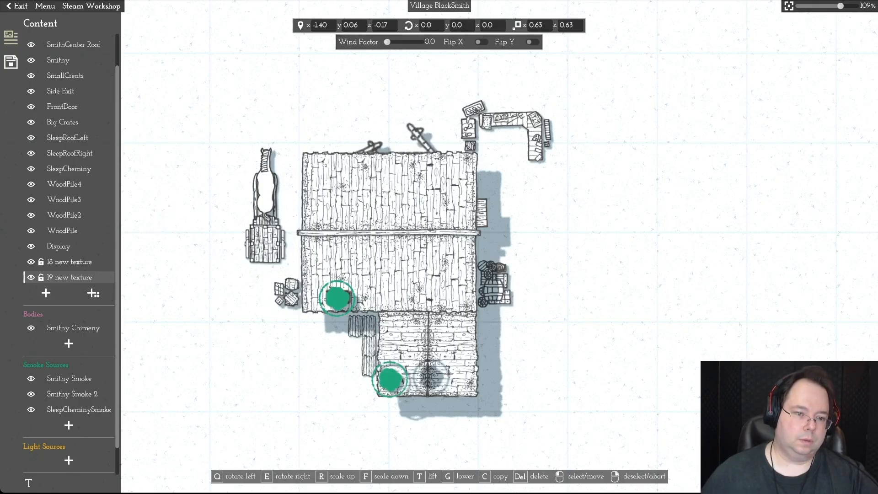
drag(265, 239, 265, 238)
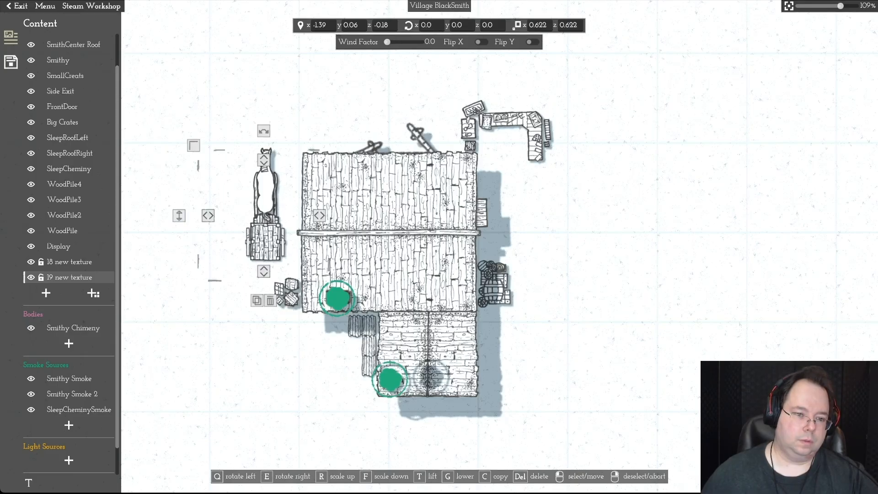
key(t)
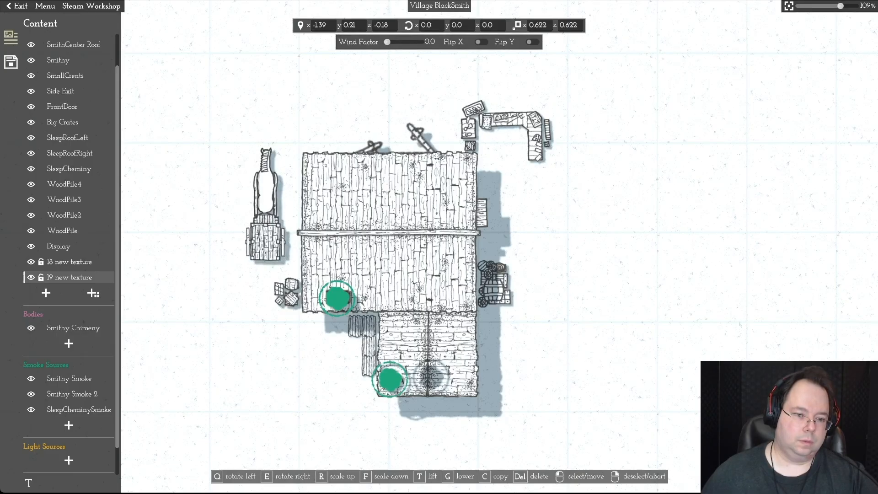
drag(265, 238, 265, 237)
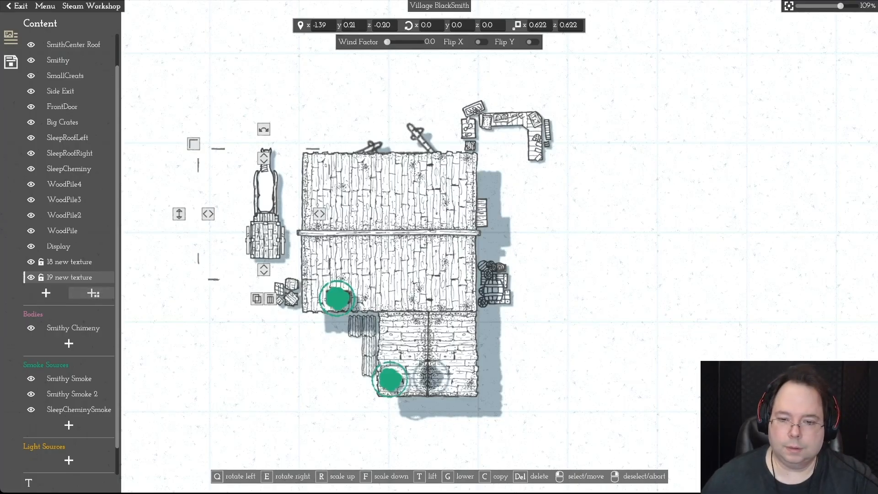
Step: Add a short wooden beam texture from page 1 of the original textures beside the horse at x -1.89, z -0.36
click(93, 293)
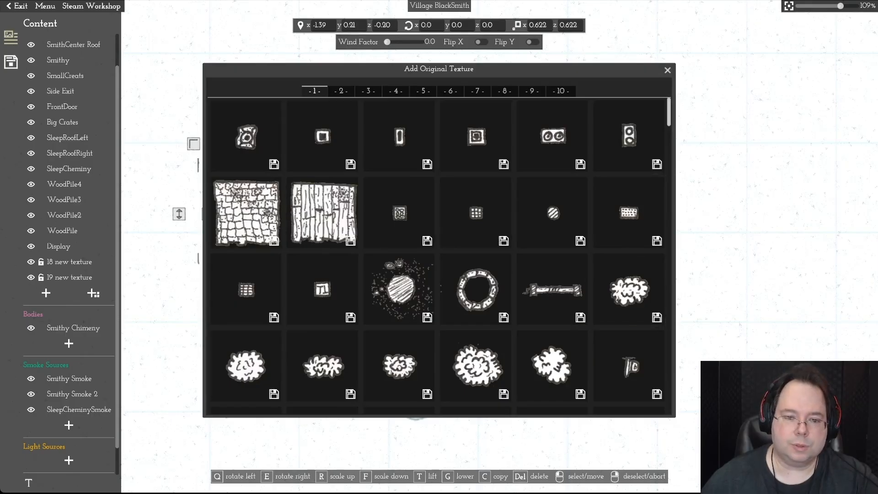
scroll(439, 256, down, 5)
scroll(439, 256, down, 10)
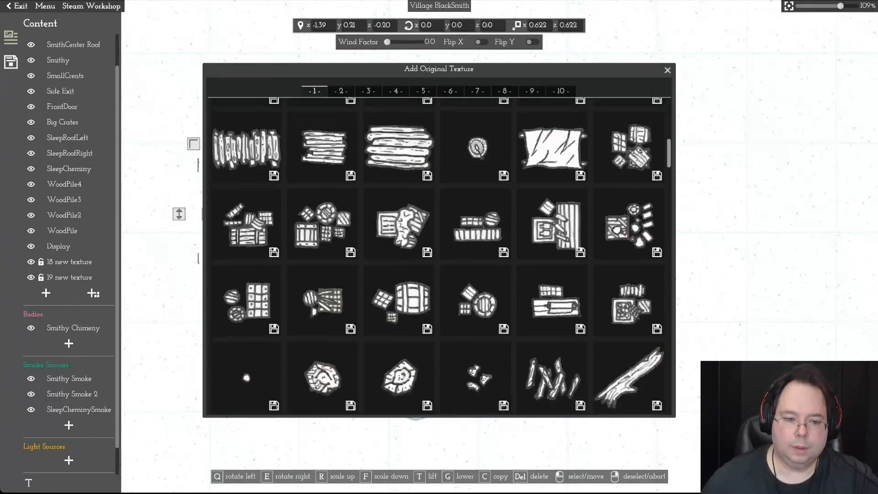
scroll(476, 271, down, 2)
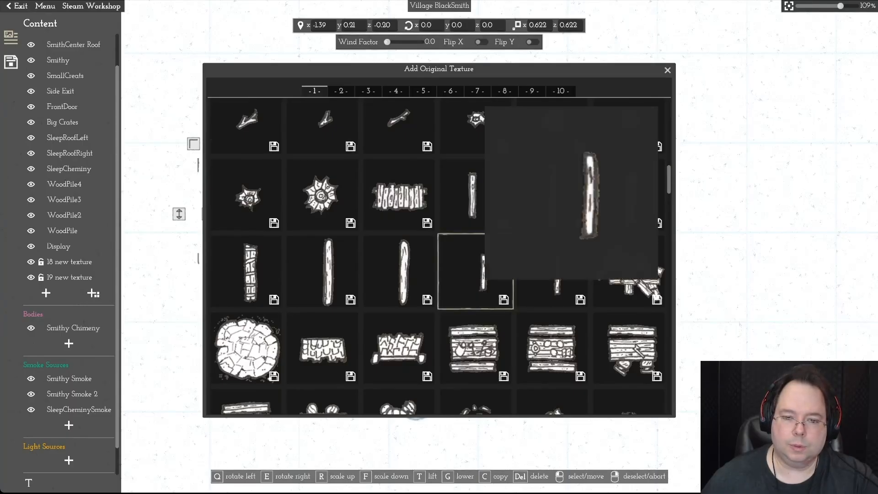
click(476, 271)
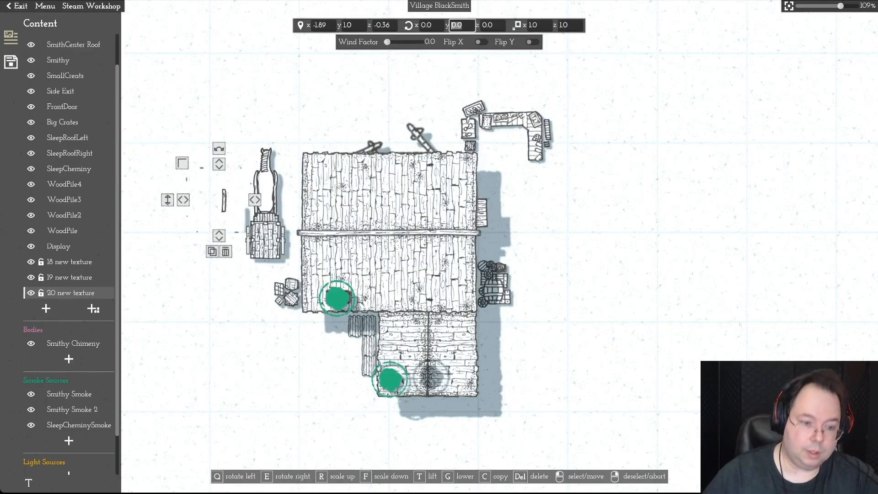
Step: Rotate the wooden beam 90 degrees about Y and place it across the cart shafts at x -1.38, z -0.46
text(90)
key(Return)
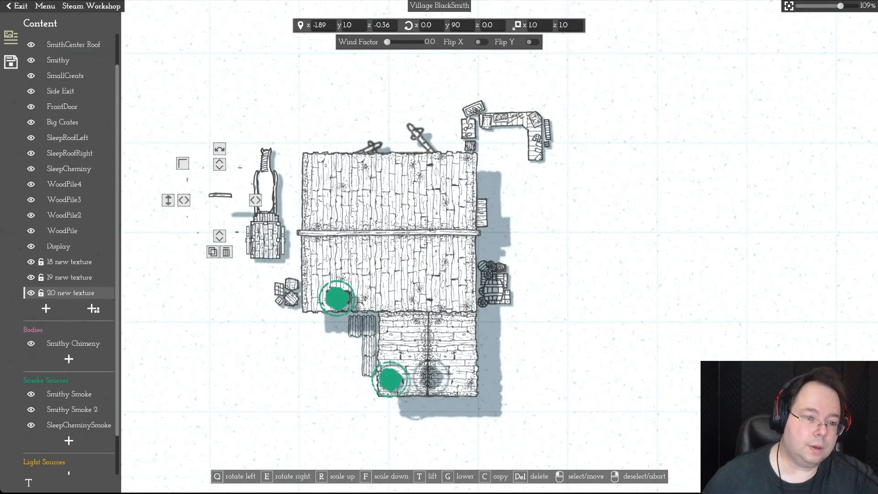
drag(221, 196, 265, 186)
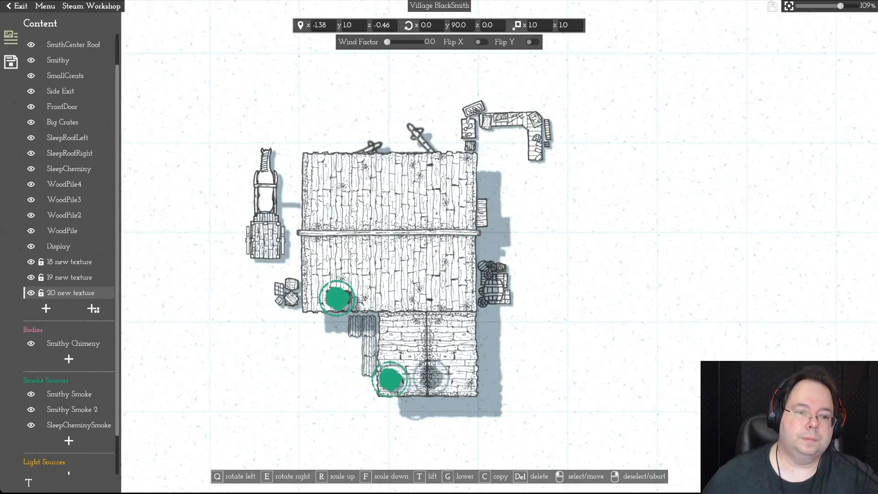
key(Escape)
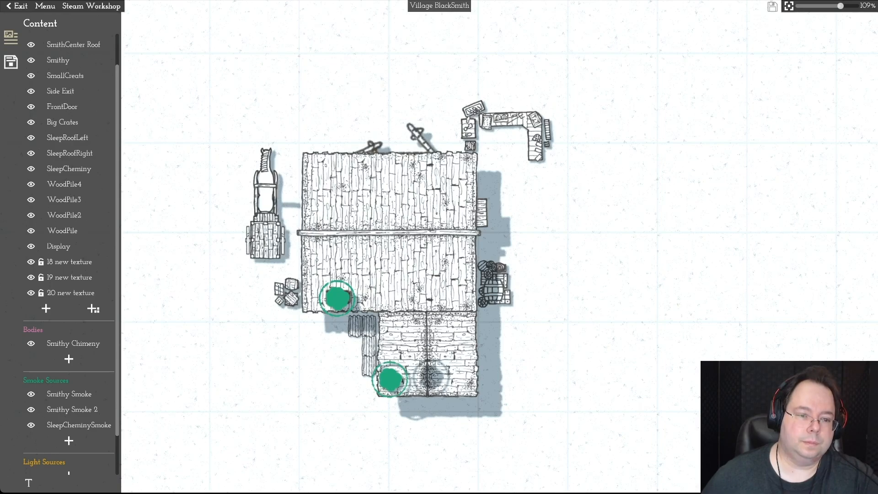
Step: Nudge the horse between the cart shafts to x -1.37, z -0.55, keeping its height at 0.17
drag(265, 177, 267, 176)
key(t)
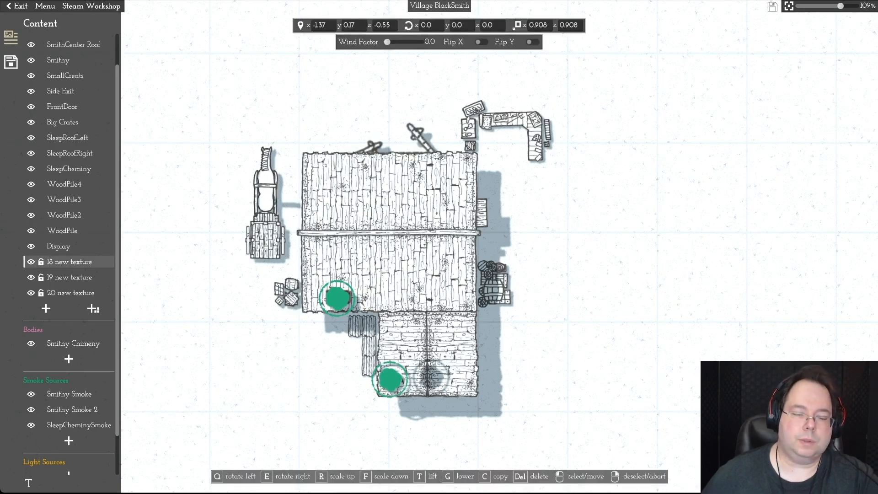
key(g)
key(Escape)
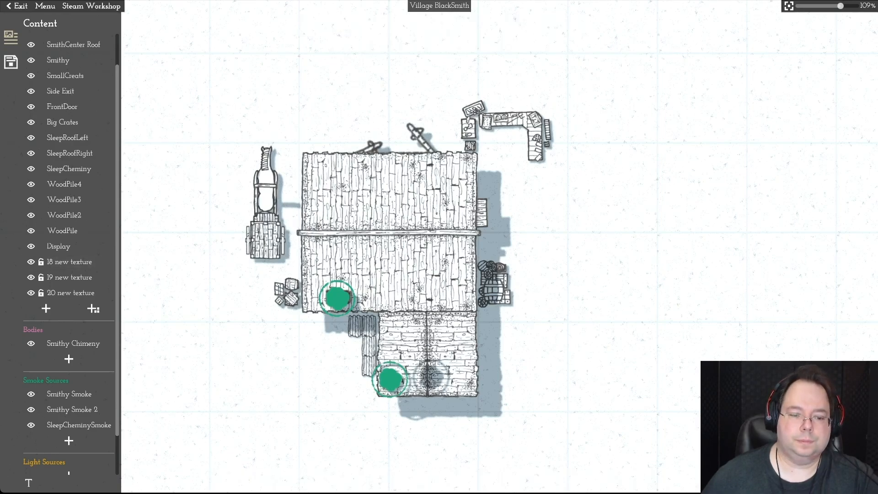
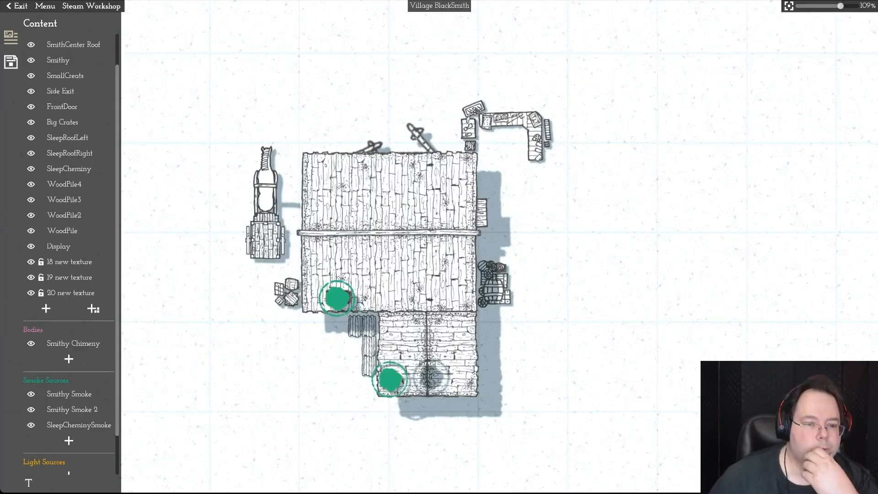
Step: Move the horse clear of the cart, then shift the cart to x -1.29, z -0.17 and its crossbar to x -1.28, z -0.41, locking both
drag(266, 183, 129, 297)
right_click(128, 297)
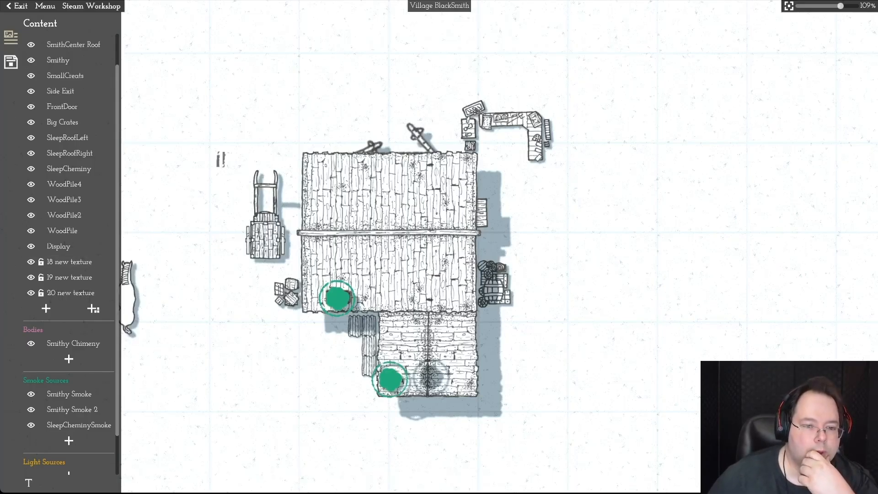
drag(266, 240, 275, 243)
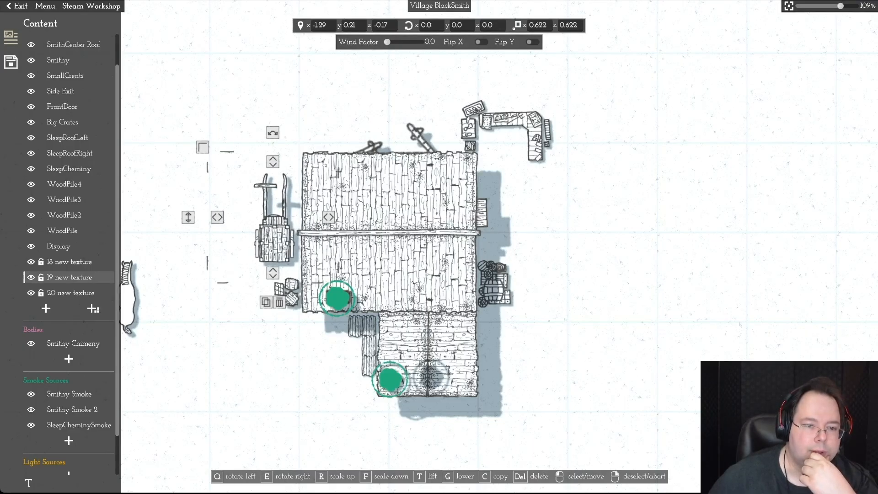
click(40, 277)
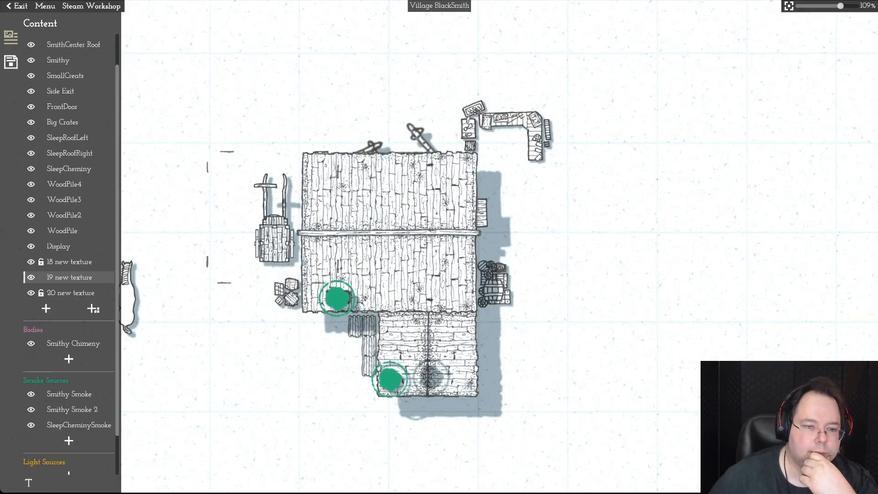
drag(267, 186, 269, 188)
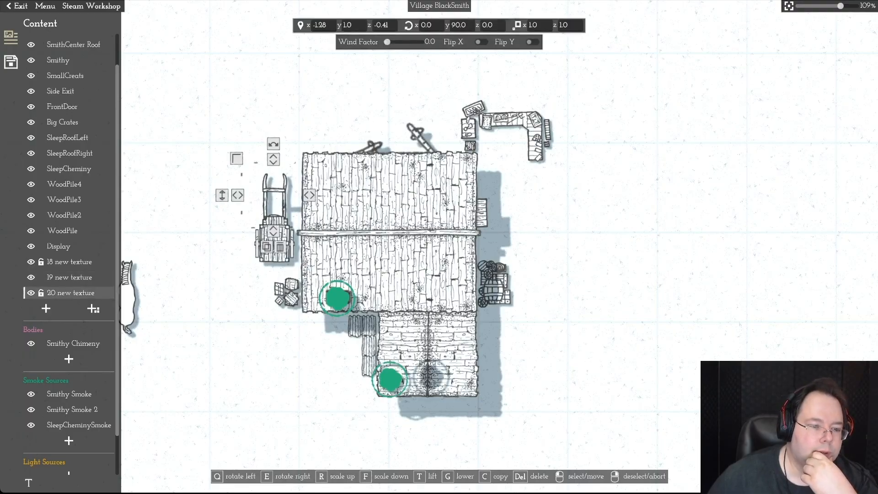
click(40, 293)
Step: Place the horse texture in the open area near the smithy's smaller roof at x -1.42, z 1.534
drag(128, 298, 264, 372)
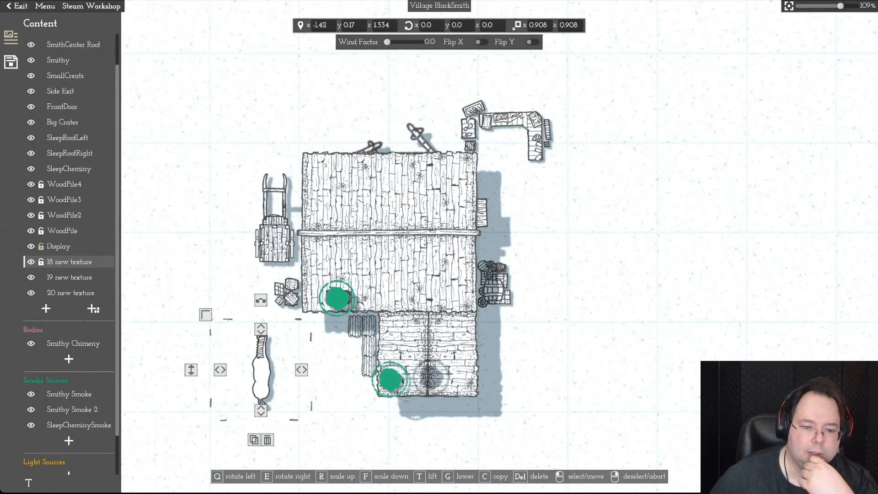
Step: Clear the wood piles from beside the smaller roof onto open ground beyond the cart, and move the horse to x -0.72, z 1.367
drag(355, 326, 208, 259)
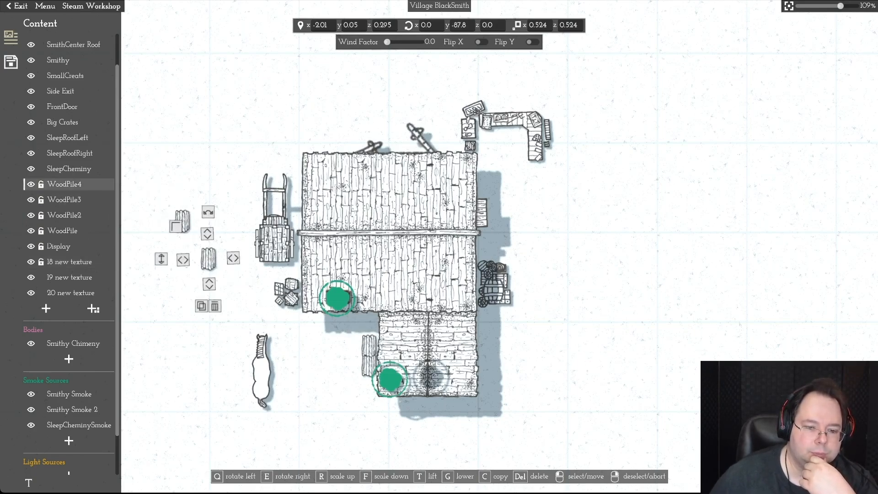
drag(369, 347, 179, 274)
drag(369, 365, 200, 288)
drag(263, 371, 324, 359)
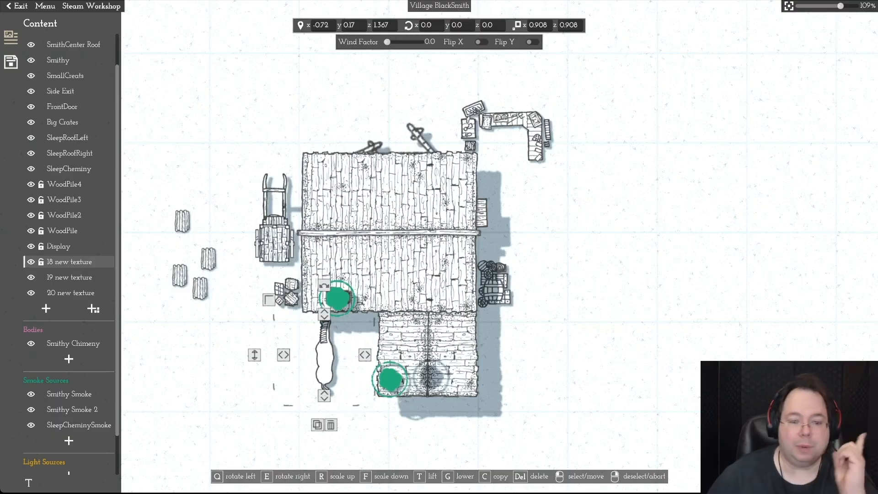
Step: Look through the first two pages of original textures for a roof cover to put beside the smaller roof
click(93, 309)
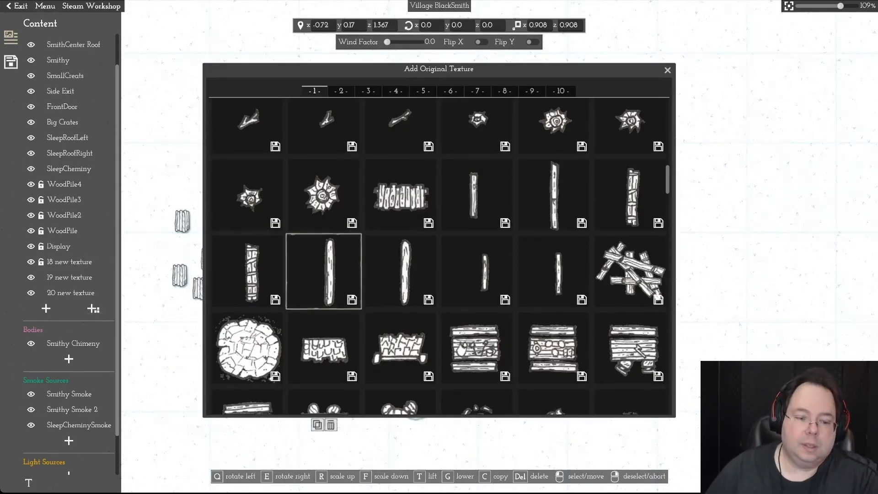
scroll(324, 271, down, 10)
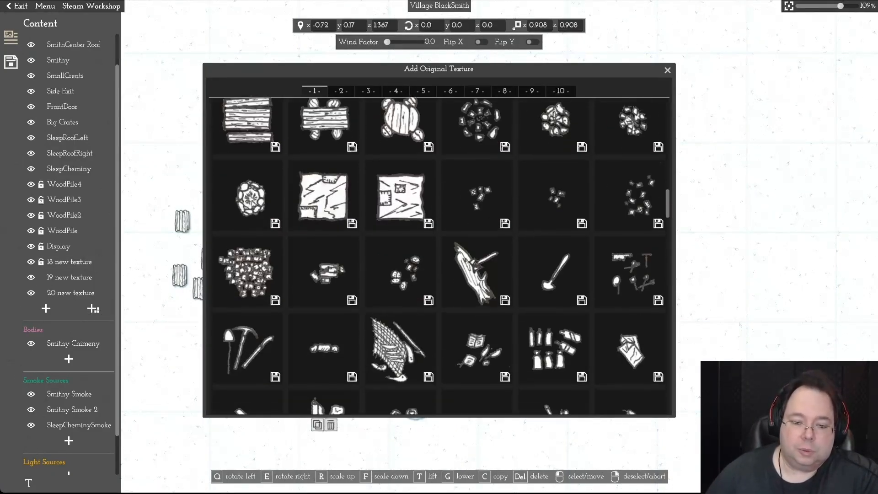
scroll(324, 271, down, 10)
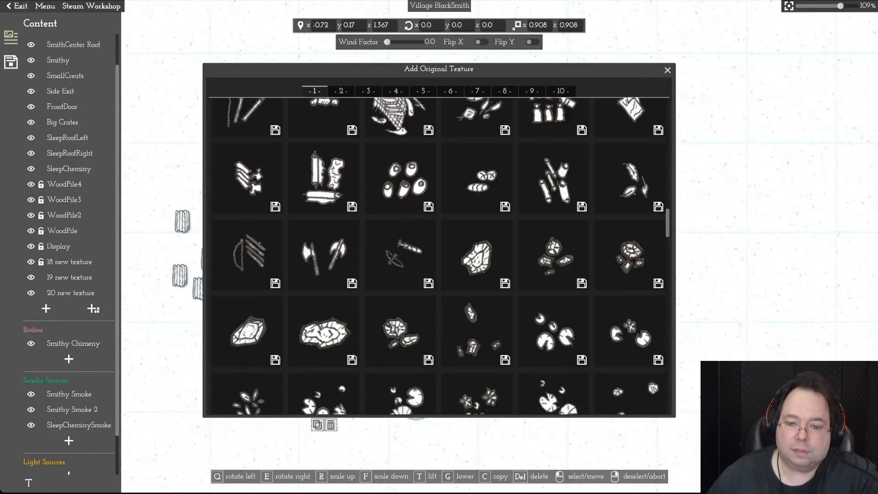
scroll(323, 271, down, 8)
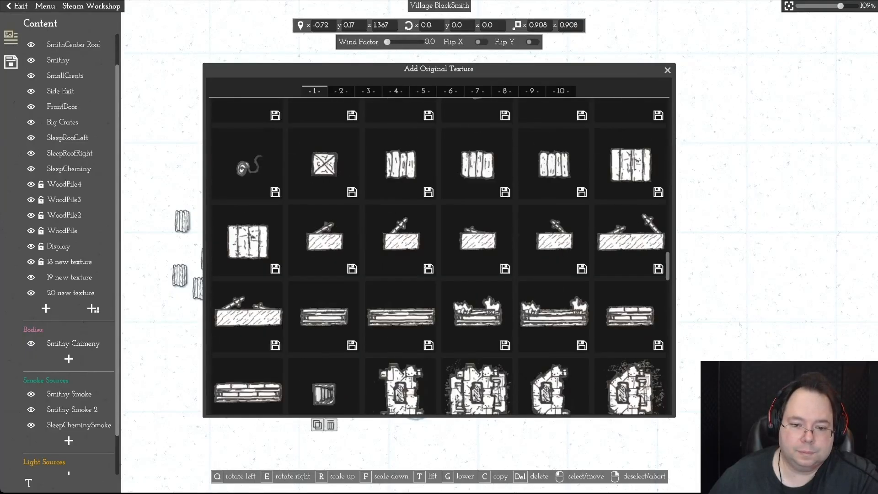
scroll(323, 272, down, 6)
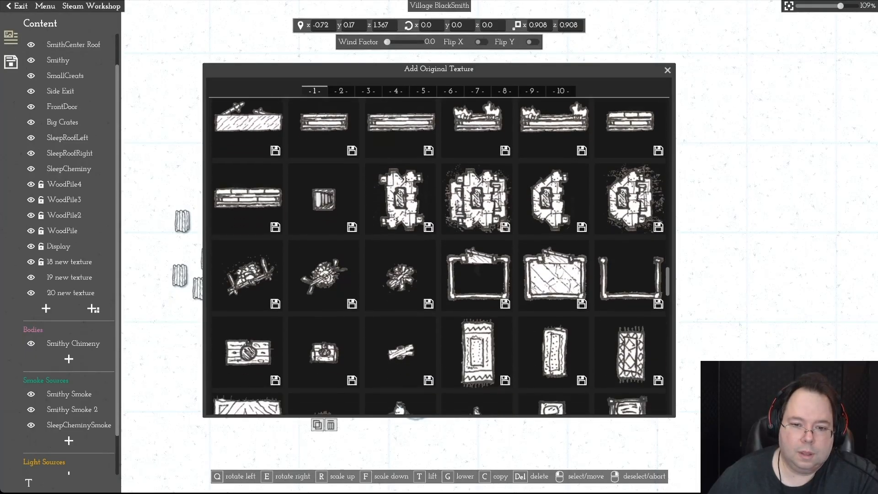
scroll(439, 256, down, 7)
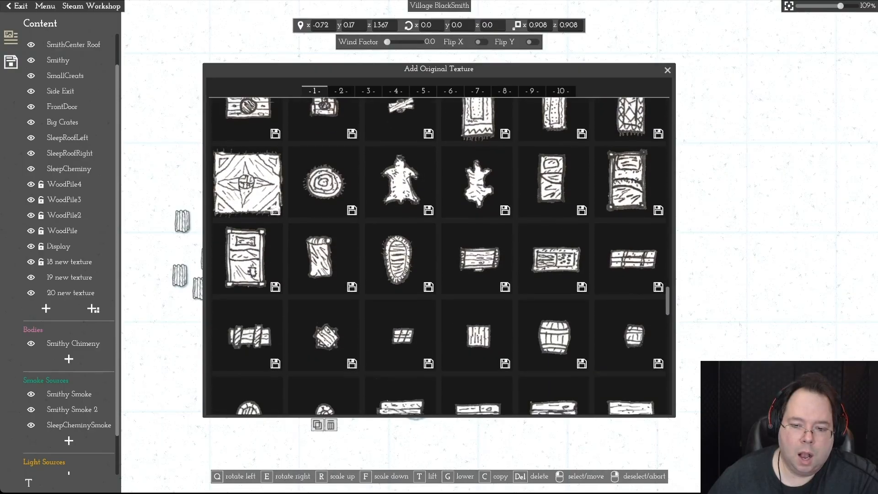
scroll(439, 257, down, 8)
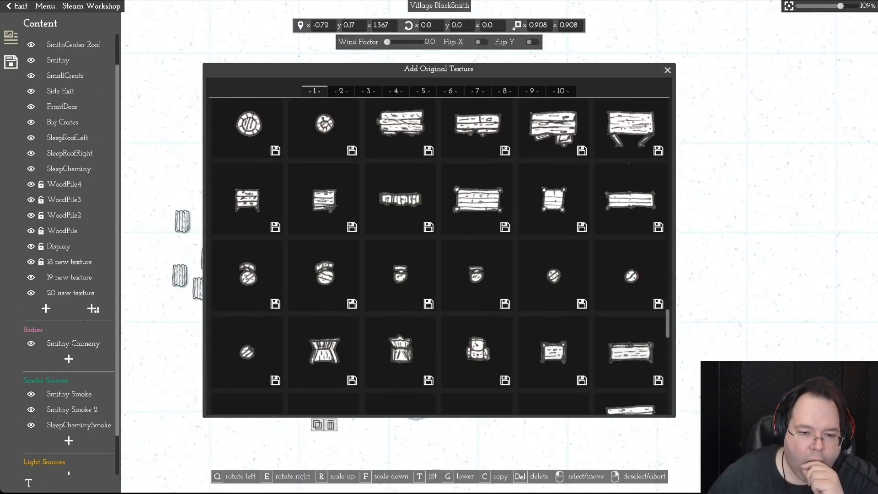
scroll(439, 256, down, 9)
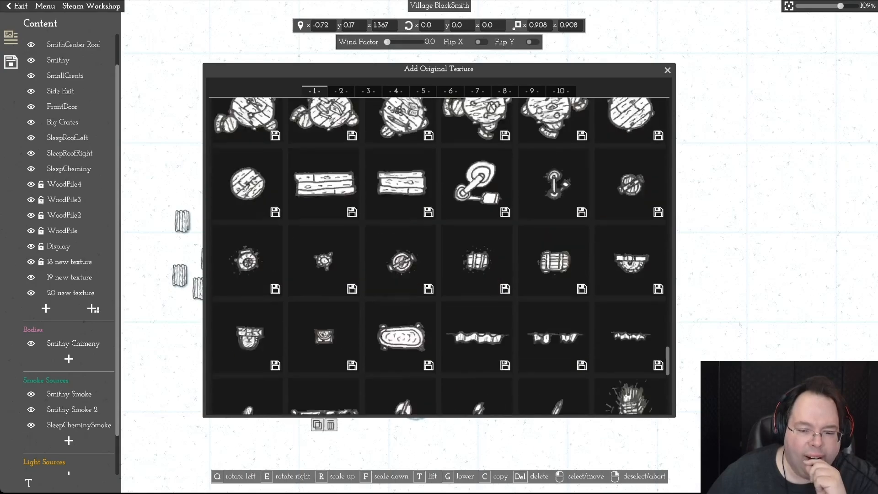
scroll(439, 256, down, 6)
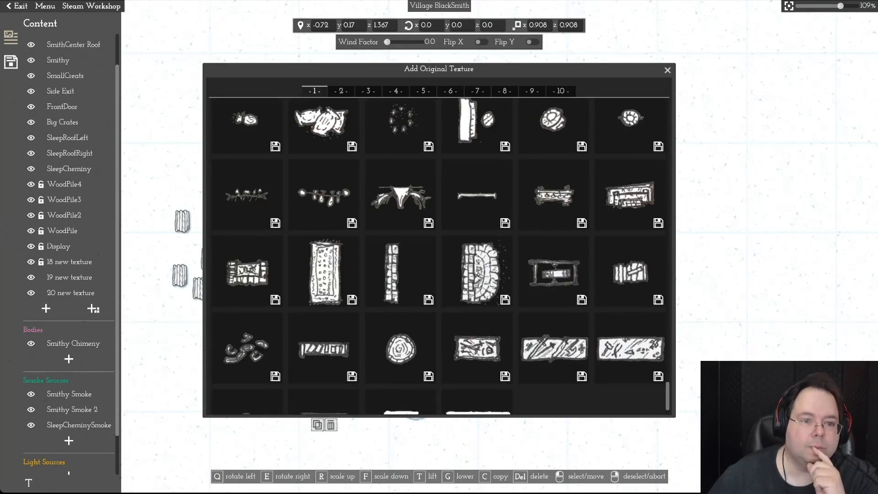
scroll(439, 256, down, 1)
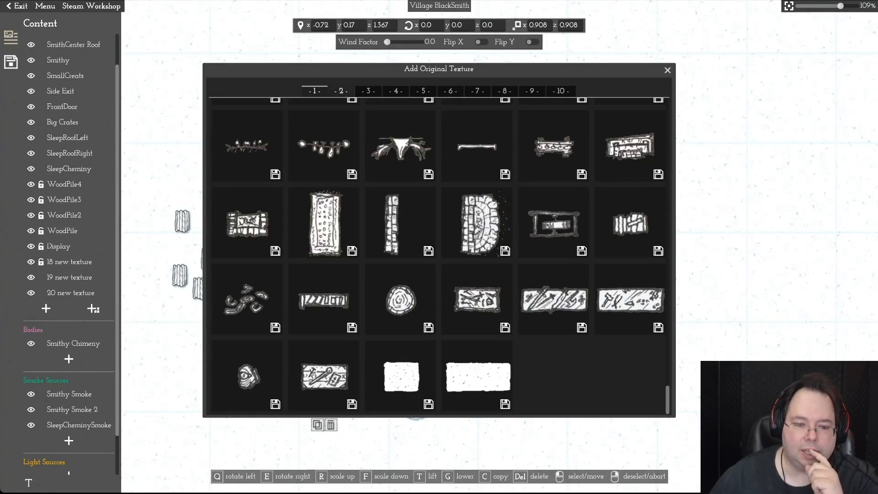
click(342, 91)
scroll(401, 215, down, 6)
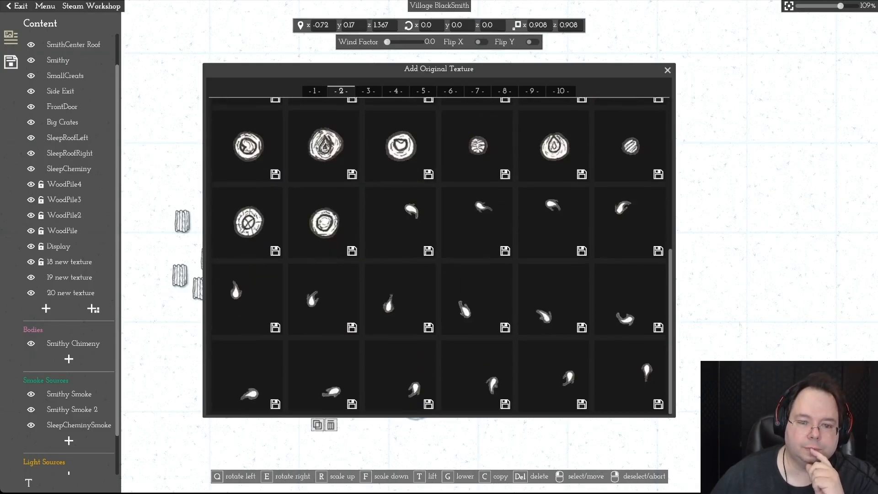
Step: Add the thatch texture from page 3 against the smaller roof at x -0.24, y 0.92, z 1.344, rotated 88.39 degrees about Y and scaled to 0.764
click(368, 91)
scroll(401, 151, down, 6)
scroll(439, 256, down, 2)
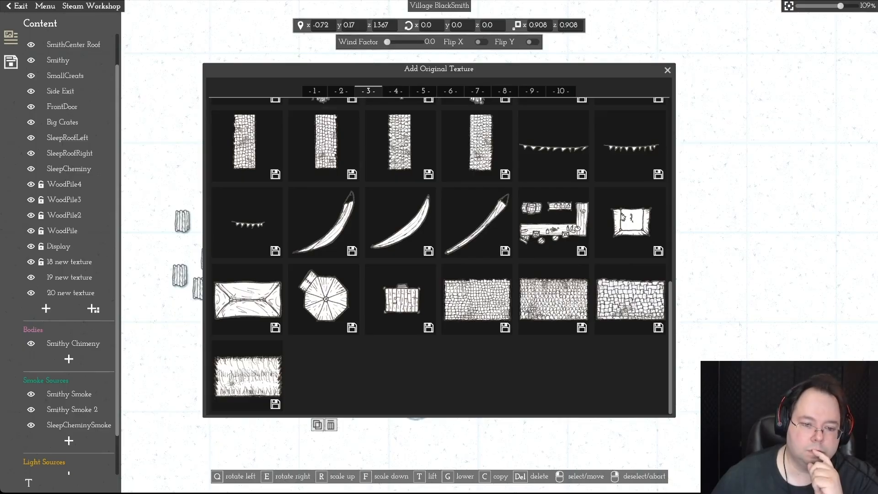
click(247, 375)
drag(243, 300, 168, 374)
drag(183, 314, 193, 325)
drag(244, 373, 367, 361)
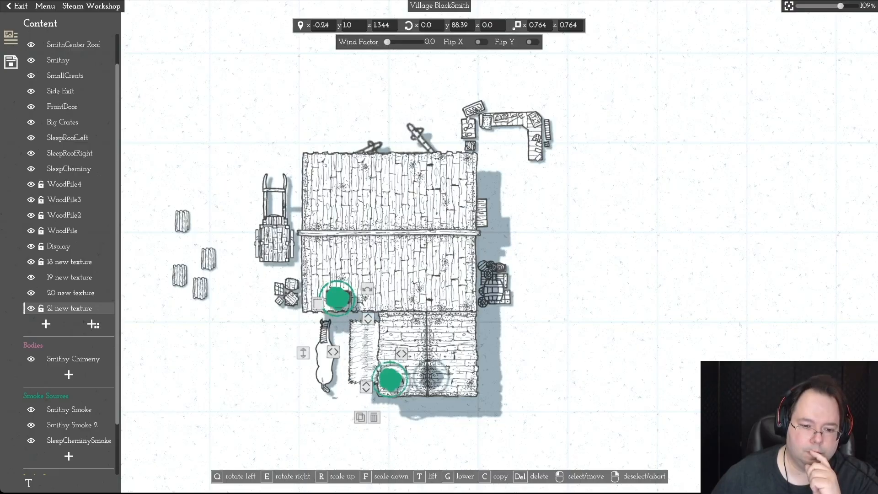
drag(302, 353, 328, 359)
Step: Try the horse at several angles beside the thatch, and park it at x -1.46, z 1.492 with a Y rotation of -0.64
click(325, 357)
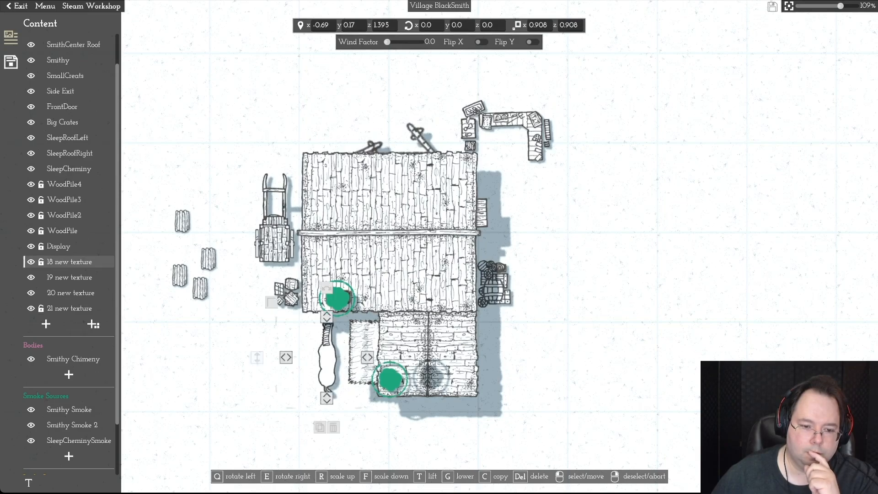
drag(327, 288, 331, 287)
key(e)
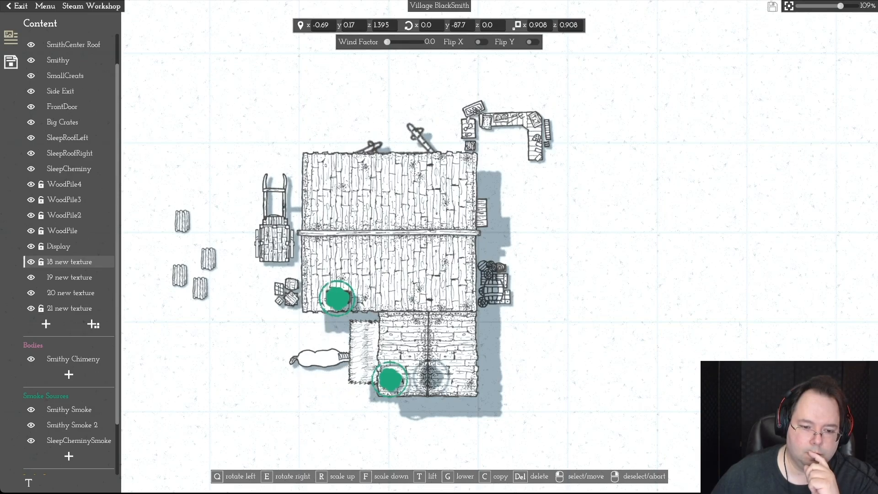
key(e)
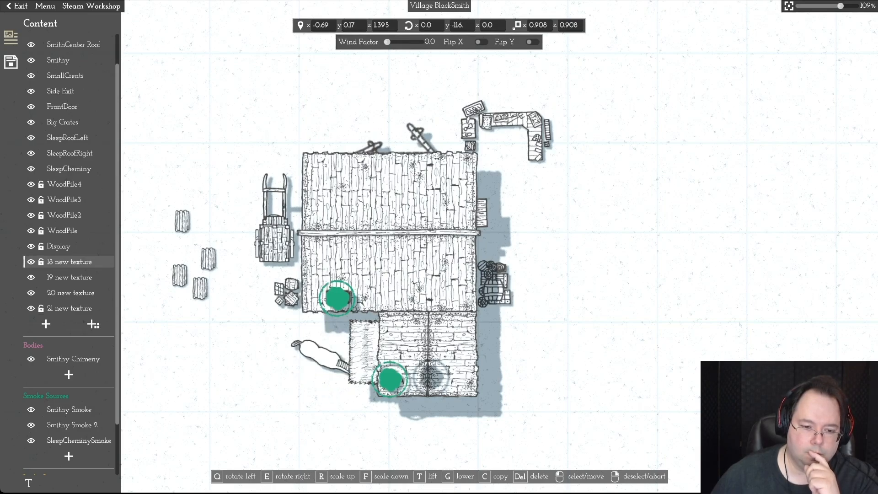
drag(326, 356, 258, 369)
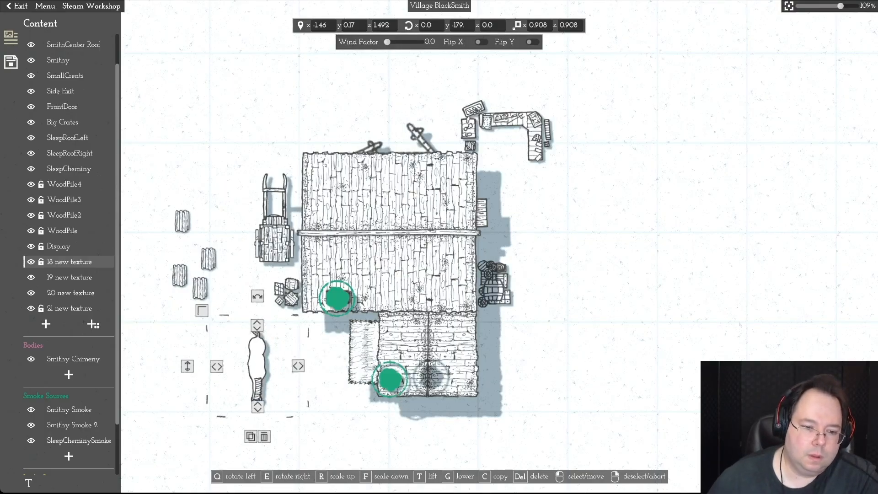
drag(258, 296, 258, 436)
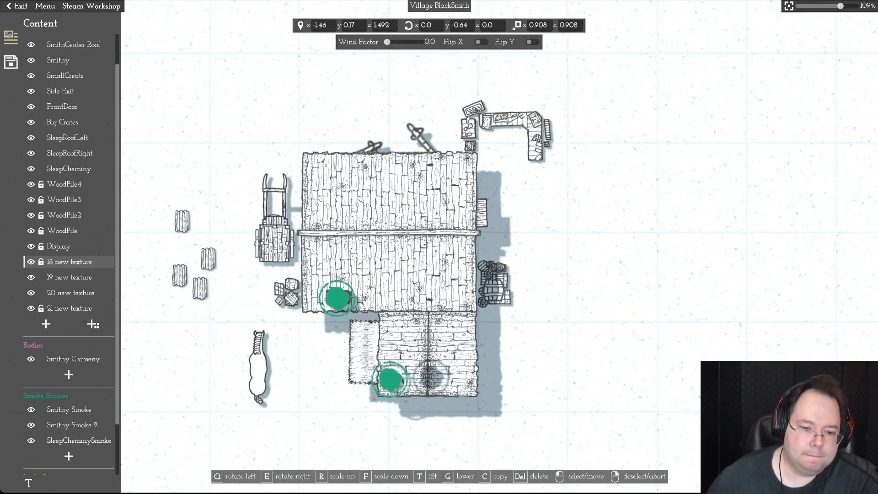
Step: Enlarge the thatch to a scale of 0.808, check its cover by placing the horse underneath, and move the horse out to x -2.08, z 1.372
click(364, 352)
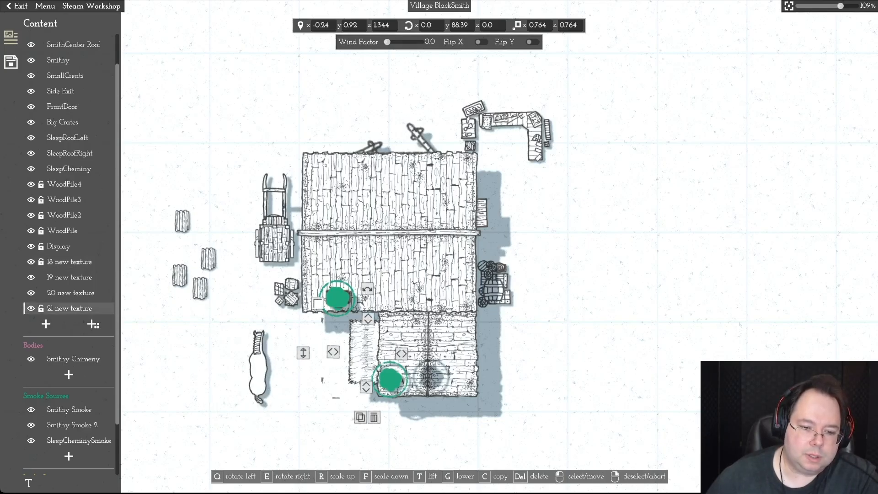
key(r)
drag(259, 367, 367, 350)
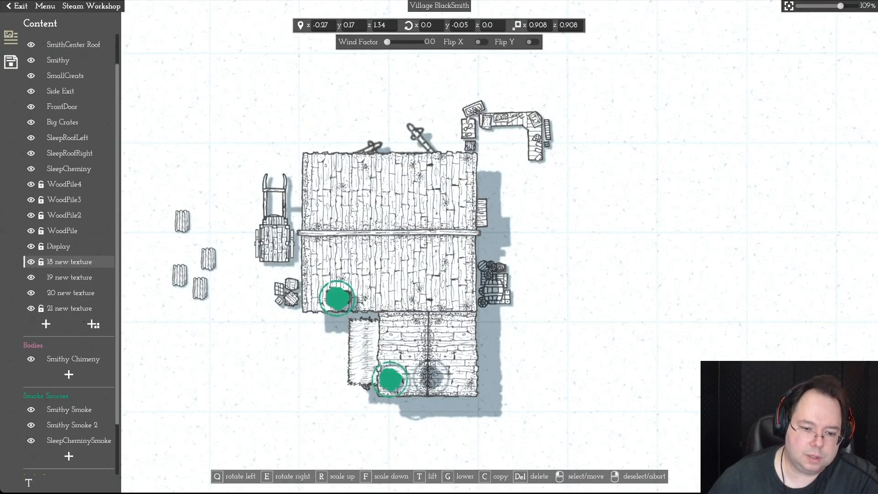
drag(367, 351, 240, 359)
click(364, 352)
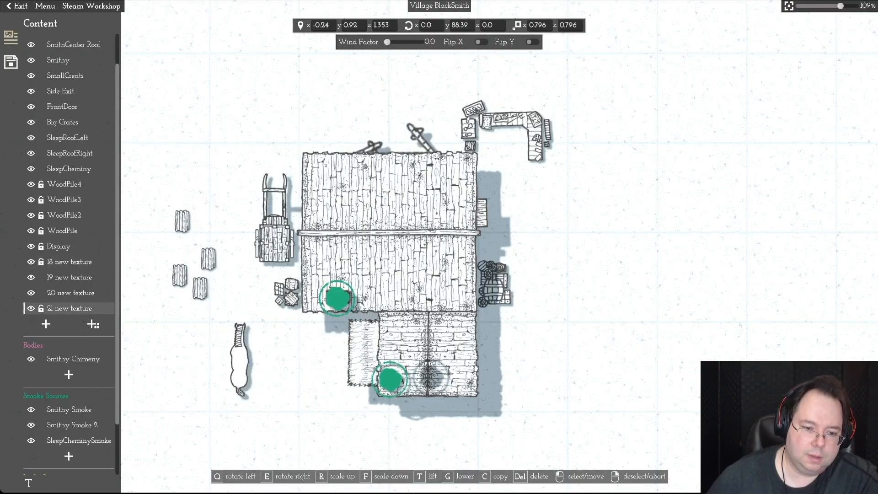
key(r)
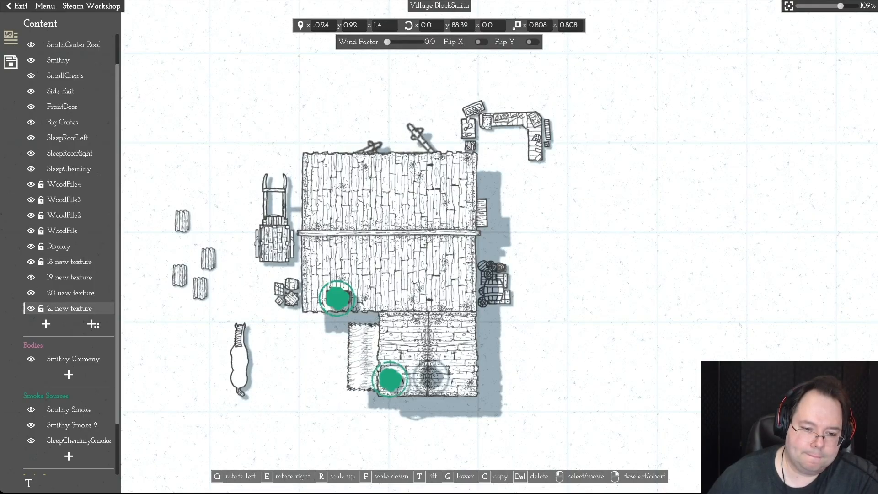
drag(364, 358, 365, 355)
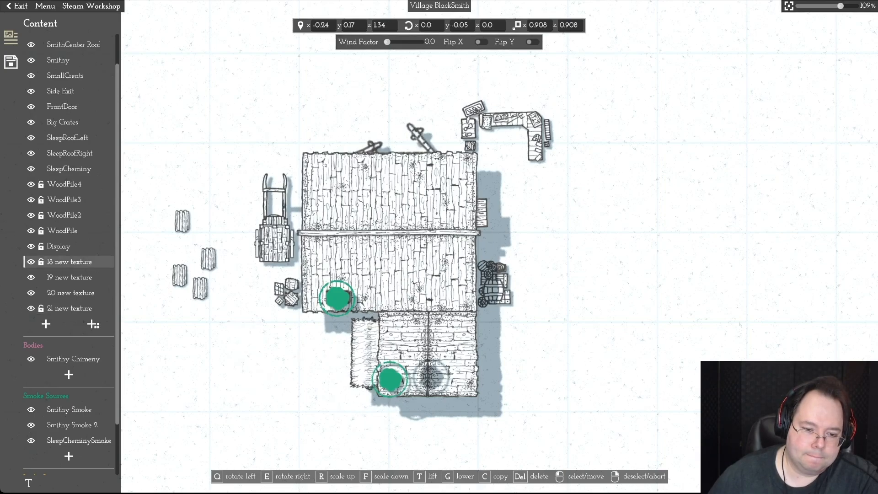
drag(366, 354, 201, 357)
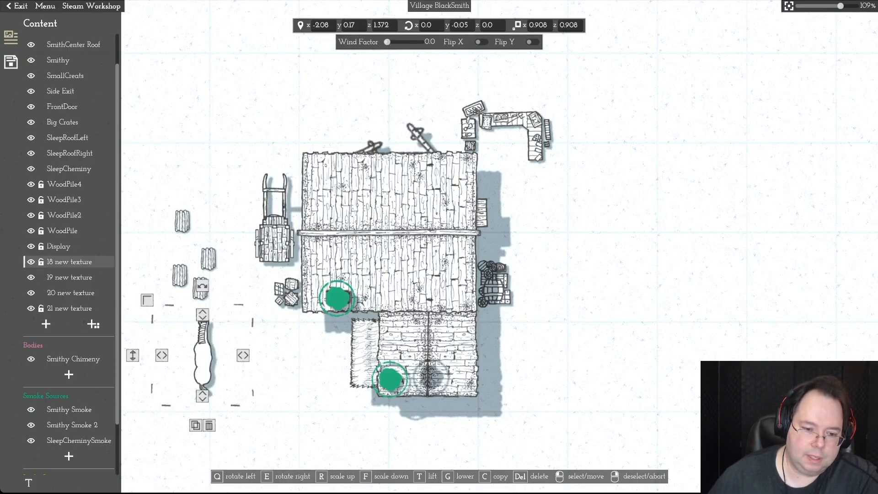
Step: Reposition the thatch to x -0.19, z 1.381, test its cover with the horse again, and enlarge it to a scale of 0.922
click(365, 355)
drag(318, 302, 317, 299)
drag(365, 355, 366, 356)
drag(203, 357, 366, 363)
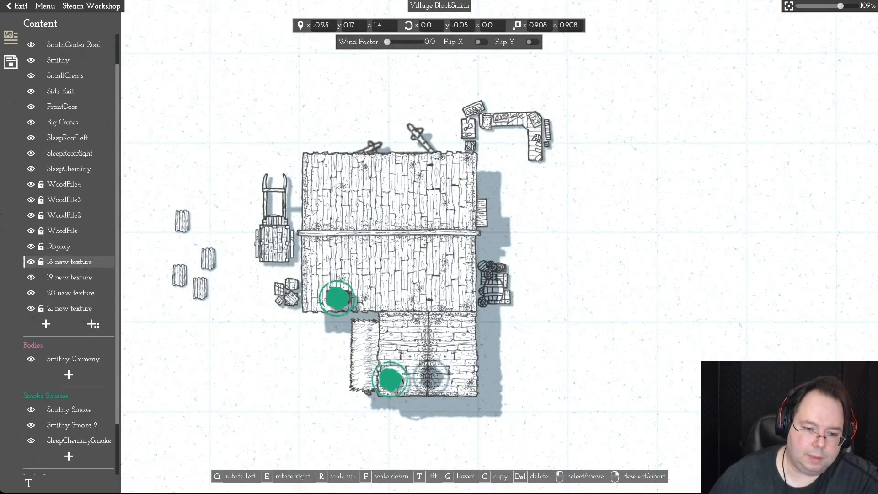
drag(364, 361, 223, 356)
click(364, 357)
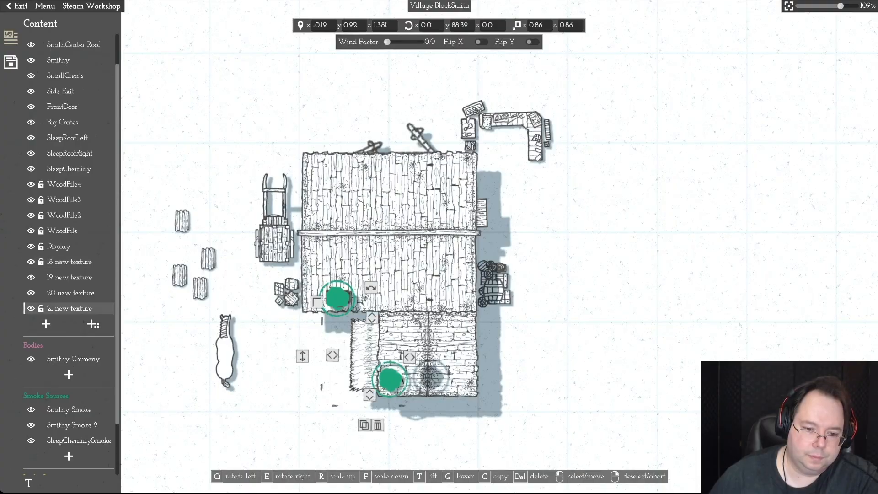
key(r)
drag(365, 356, 366, 355)
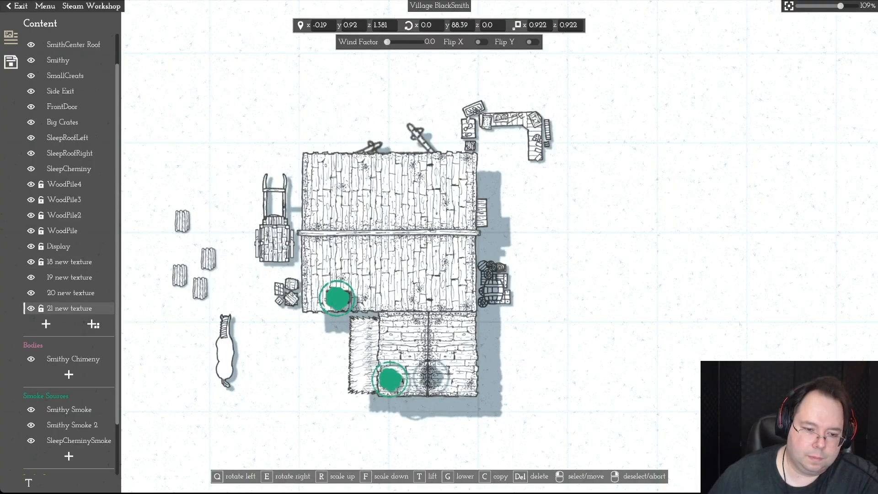
Step: Place the horse with its head under the thatch at x -0.61, z 1.321, rotated -46.1 degrees about Y, and deselect it
drag(225, 355, 326, 363)
key(e)
key(e)
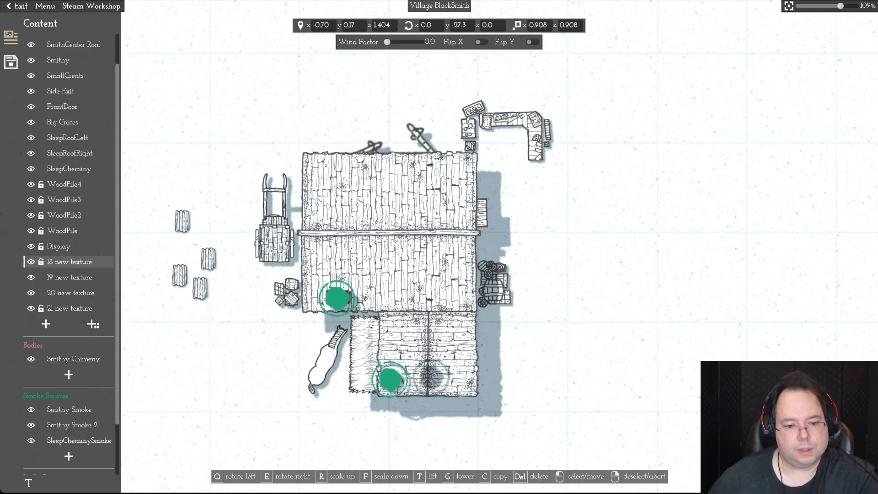
drag(330, 351, 334, 350)
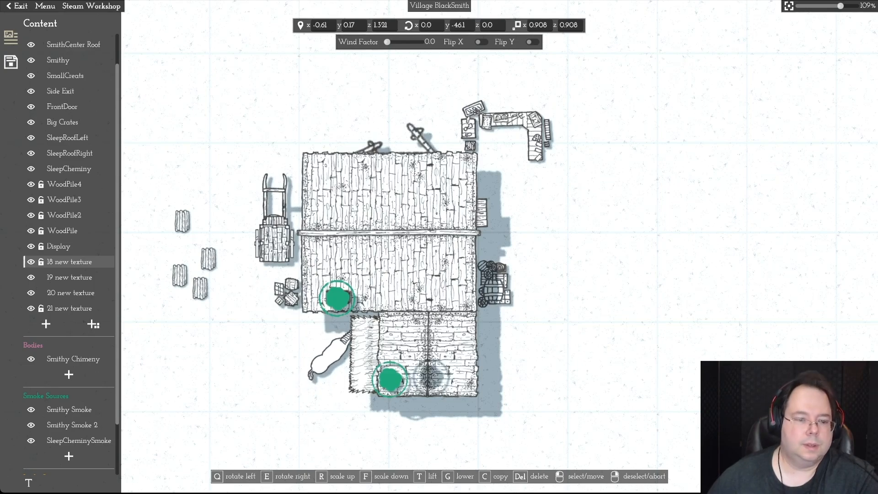
scroll(334, 350, down, 5)
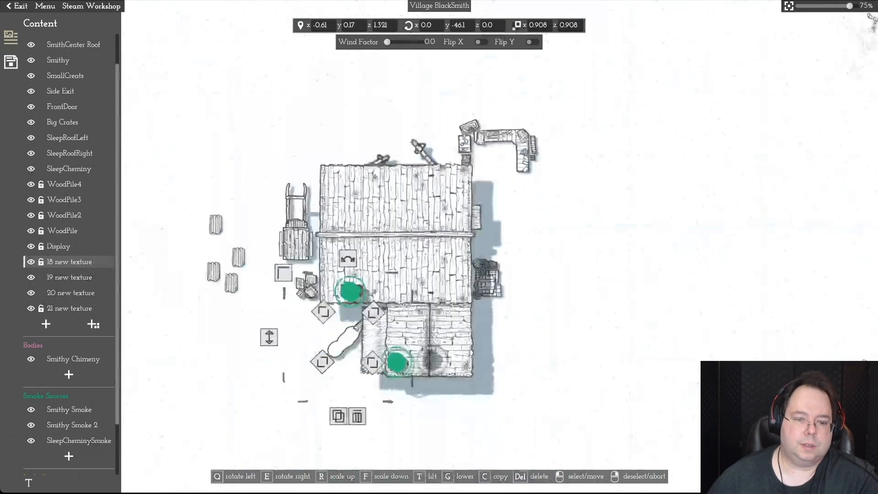
right_click(334, 351)
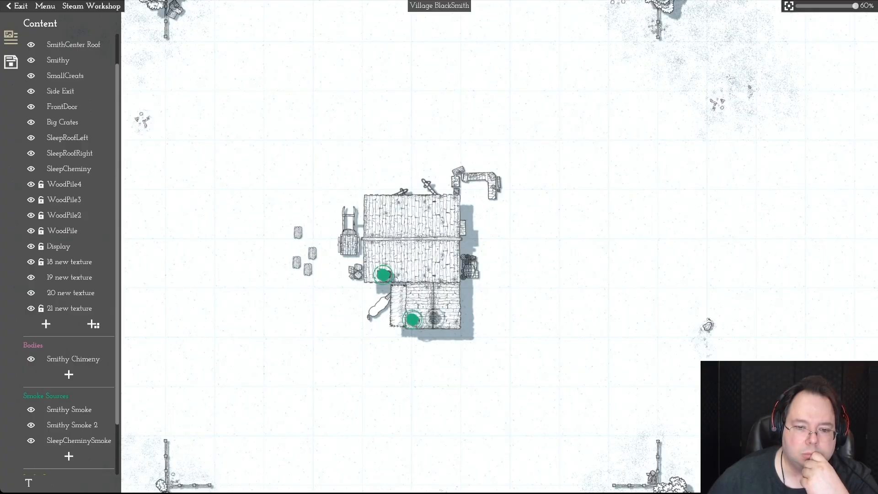
Step: Move the four wood piles to the sleeping quarters' east wall, placing WoodPile3 at x 1.066, z 1.102 and WoodPile at x 1.072, z 1.625
drag(298, 233, 464, 293)
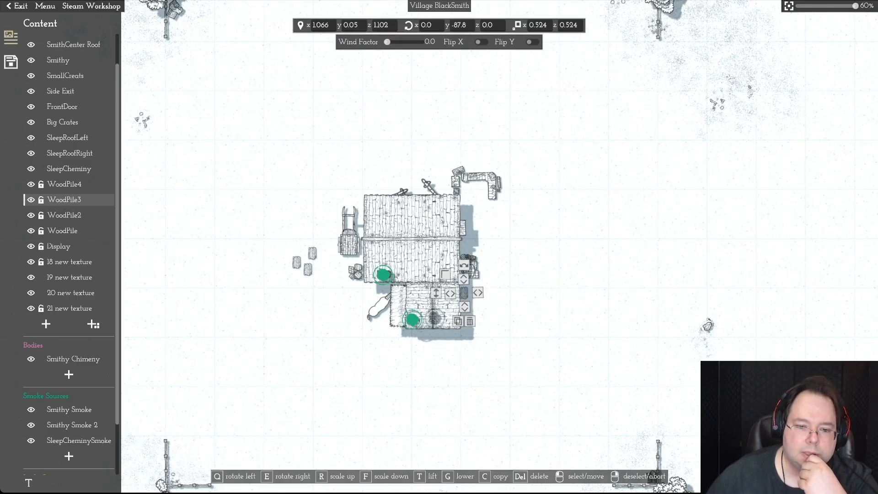
drag(312, 253, 465, 303)
drag(308, 269, 466, 319)
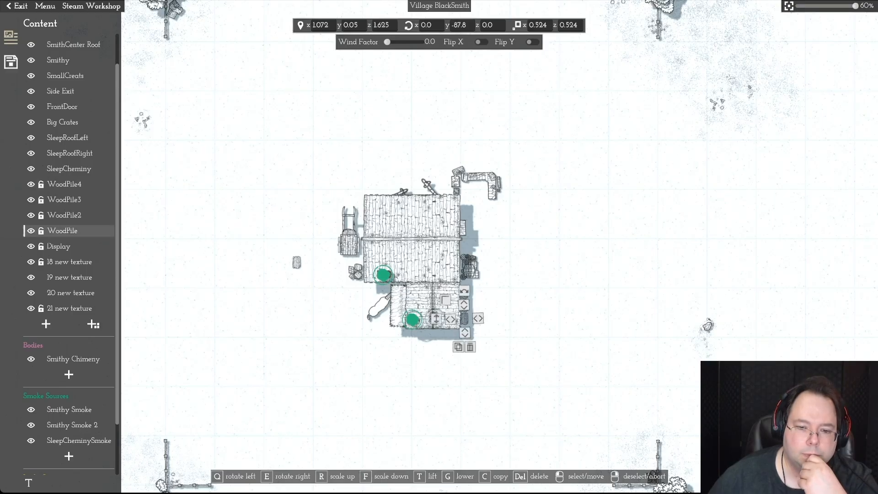
drag(297, 262, 536, 297)
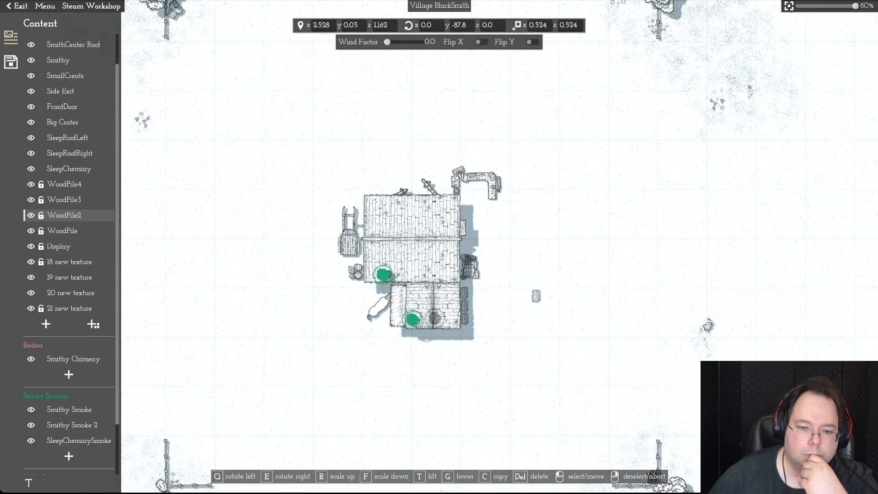
drag(536, 296, 473, 300)
right_click(473, 300)
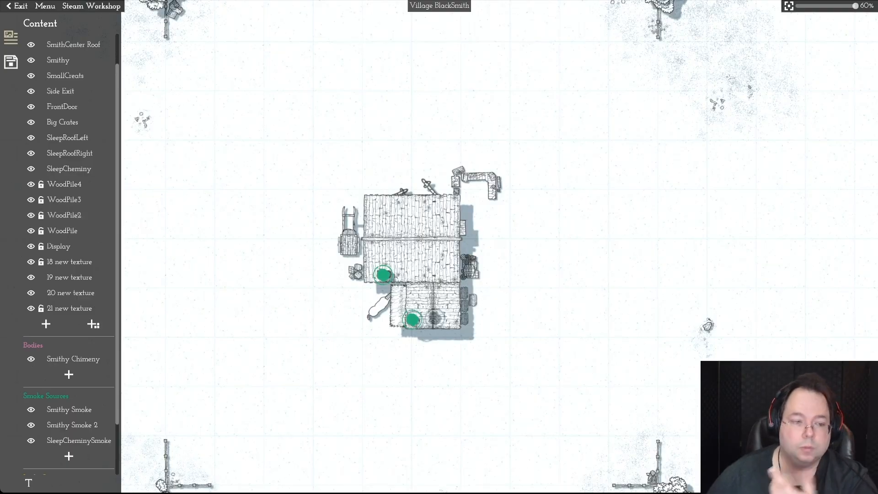
Step: Delete WoodPile4 and put WoodPile2 in its place between the other two piles at x 1.072, z 1.372
click(473, 300)
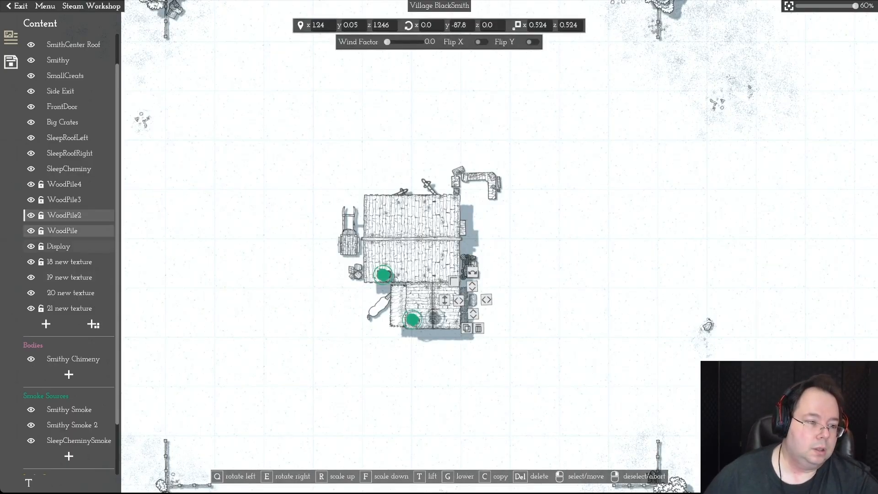
click(64, 184)
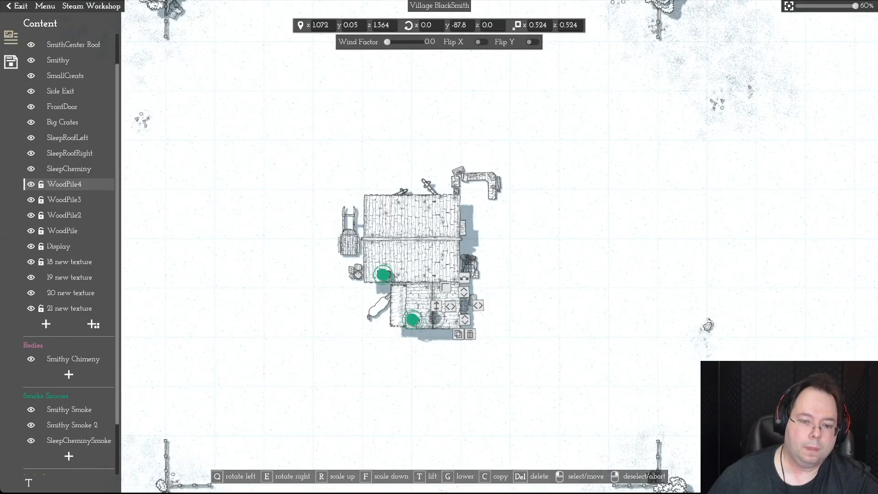
click(470, 334)
click(464, 304)
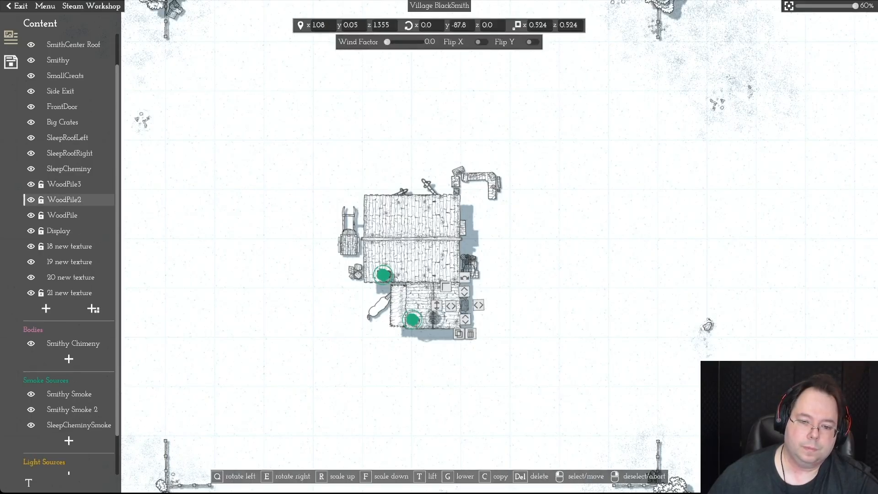
right_click(473, 294)
drag(464, 305, 464, 306)
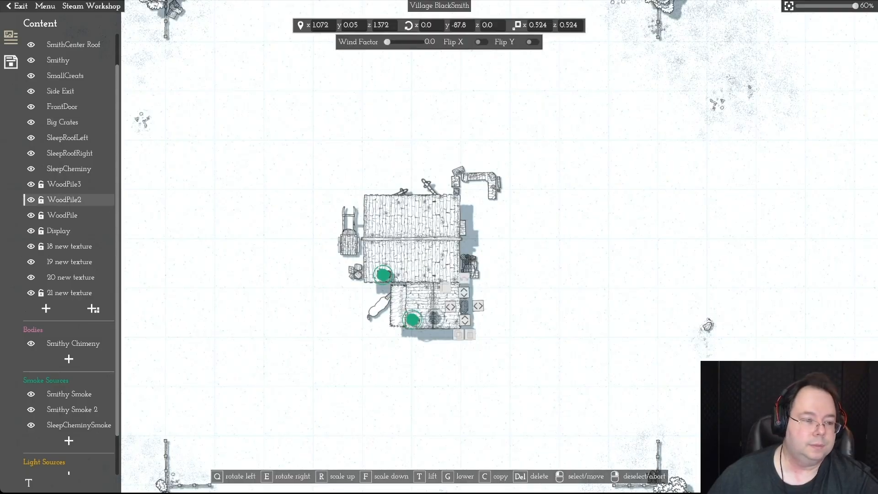
Step: Rename the horse's "18 new texture" as Horse and lock it
click(380, 306)
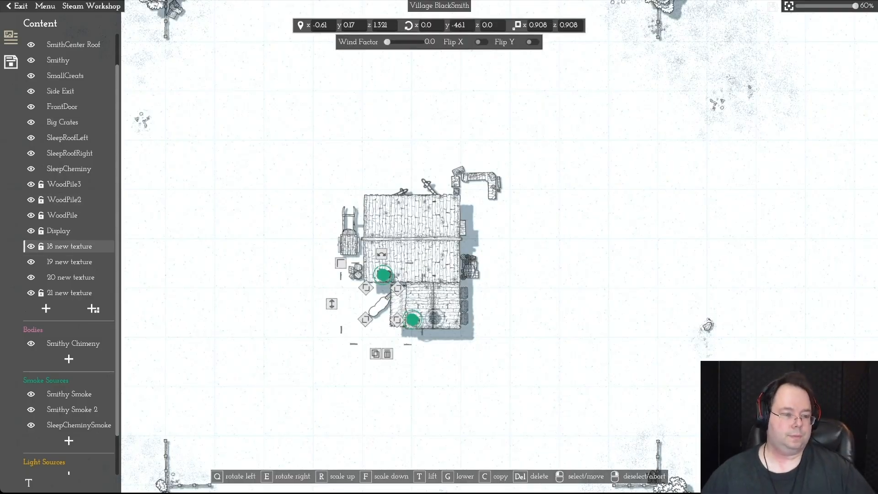
right_click(380, 306)
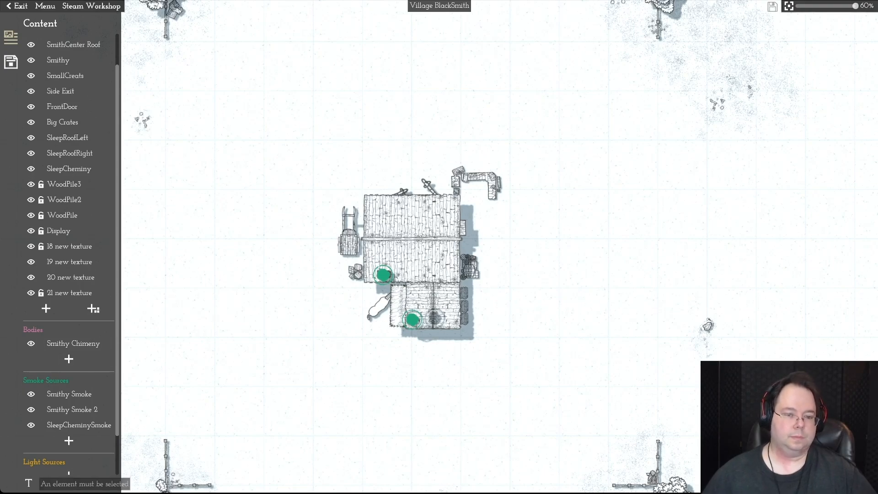
click(68, 246)
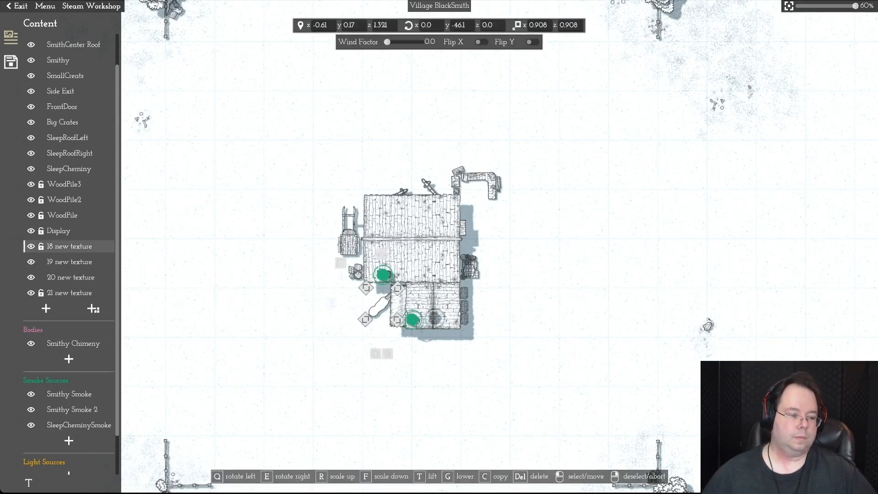
scroll(95, 466, down, 2)
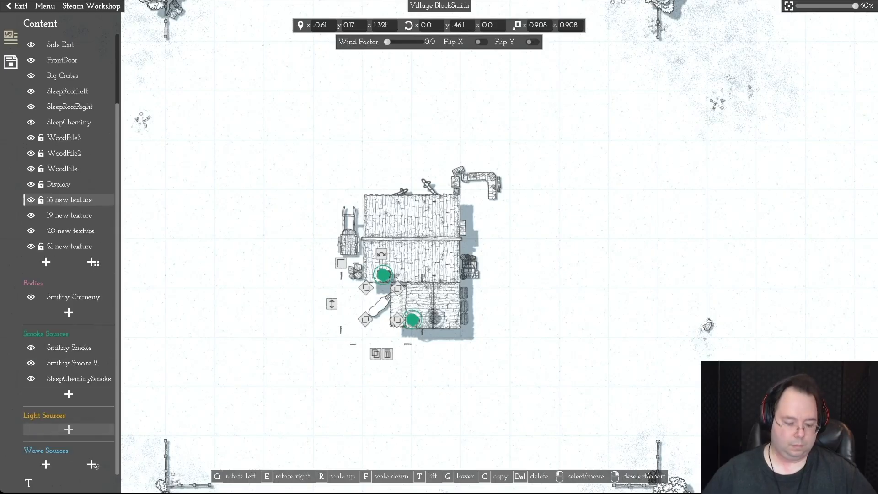
click(93, 465)
text(H)
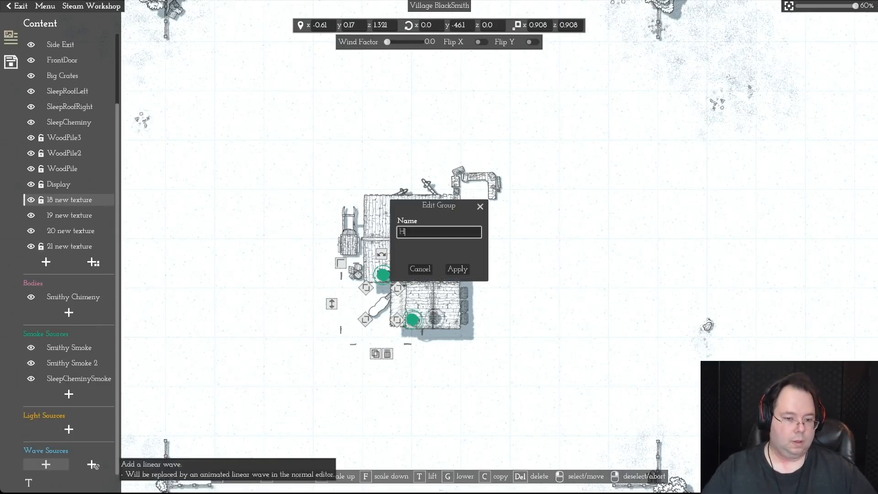
key(Return)
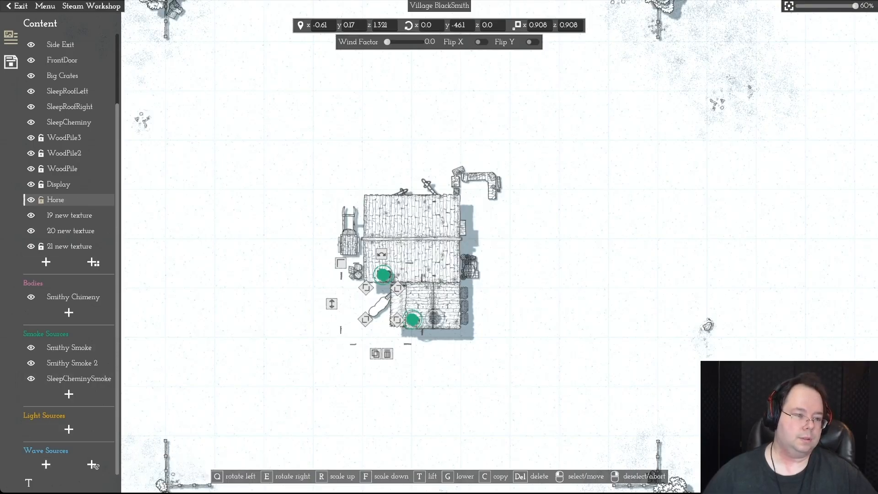
click(41, 200)
Step: Lock the Display, WoodPile, WoodPile2 and WoodPile3 textures
click(68, 216)
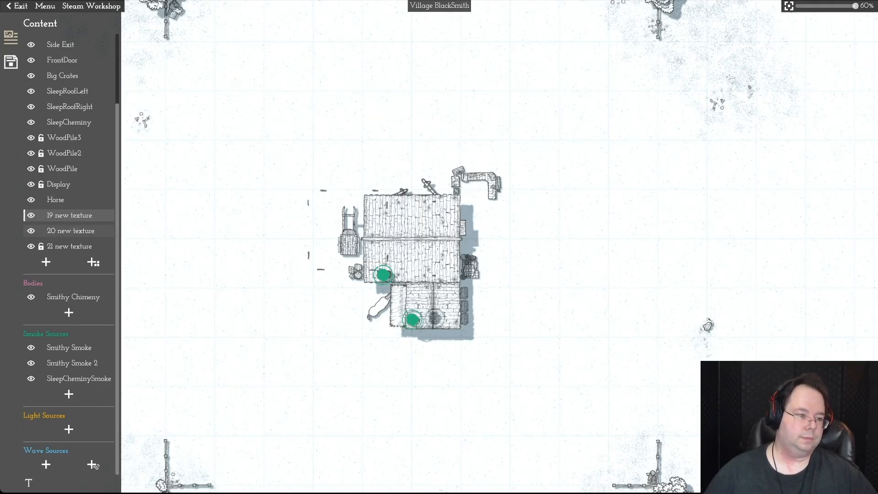
click(41, 215)
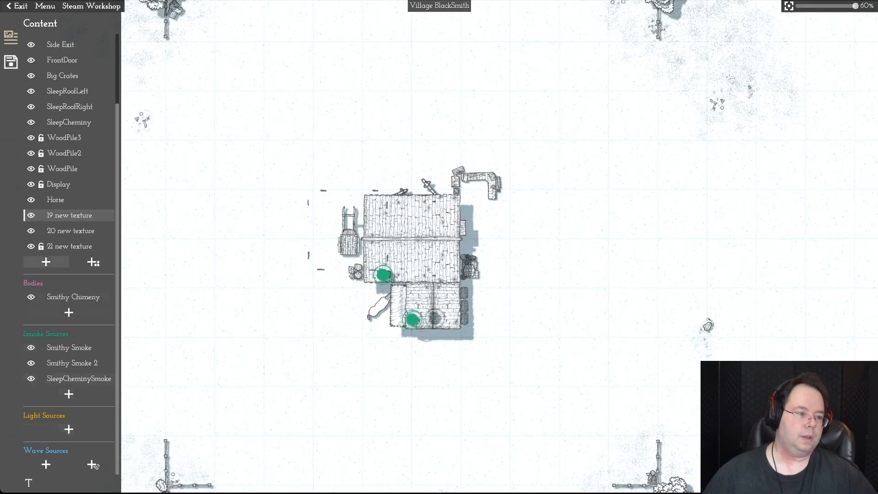
click(42, 184)
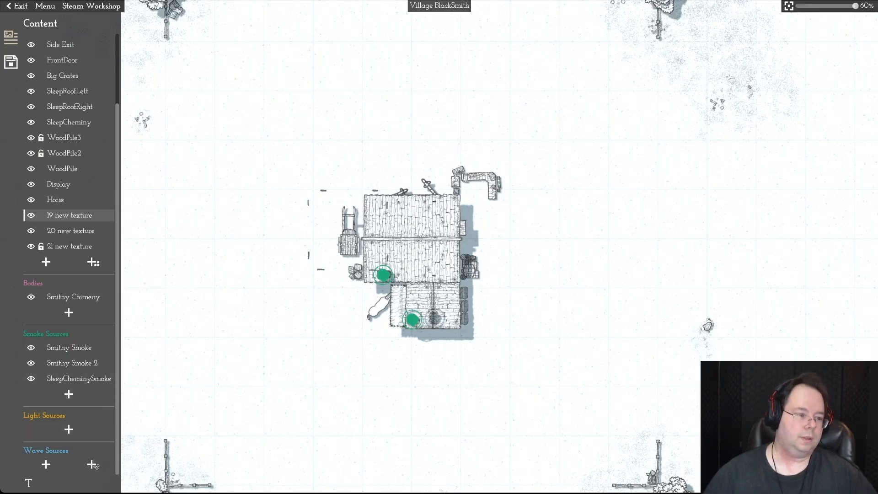
click(41, 138)
click(41, 153)
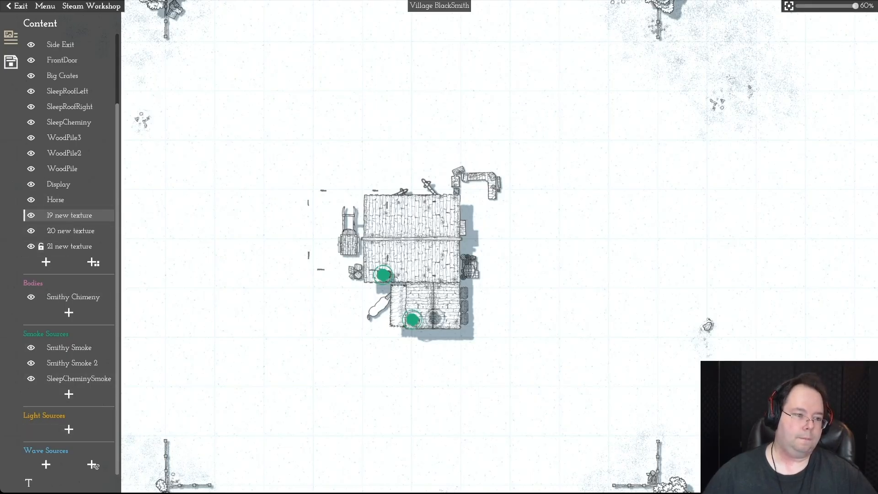
Step: Rename "19 new texture" as Cart
click(69, 215)
click(29, 483)
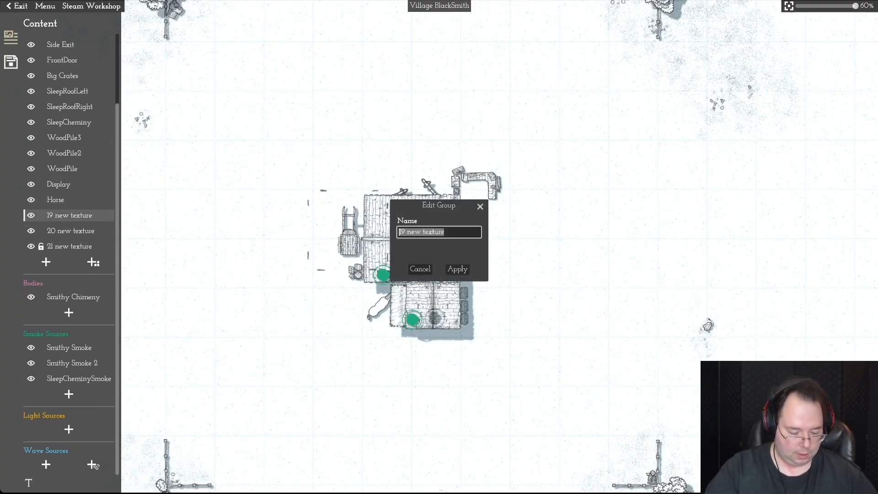
text(Cart)
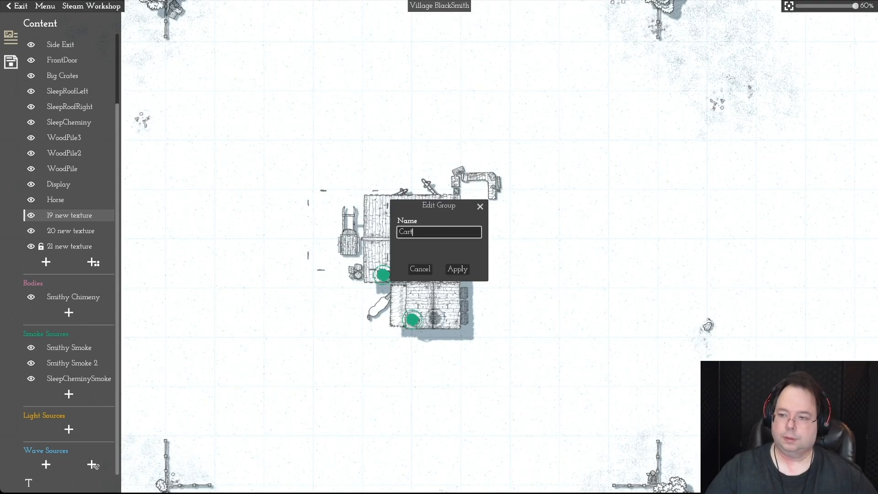
key(Return)
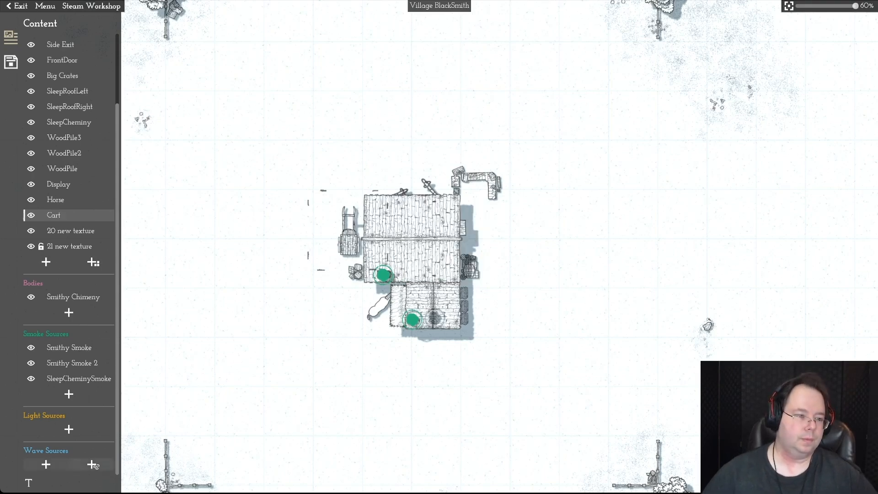
Step: Rename "20 new texture" as CartHarnest
click(70, 231)
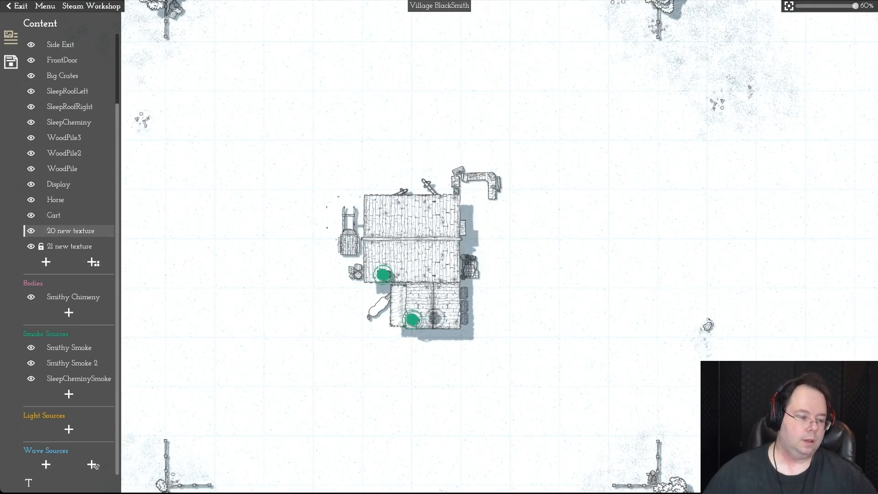
key(F2)
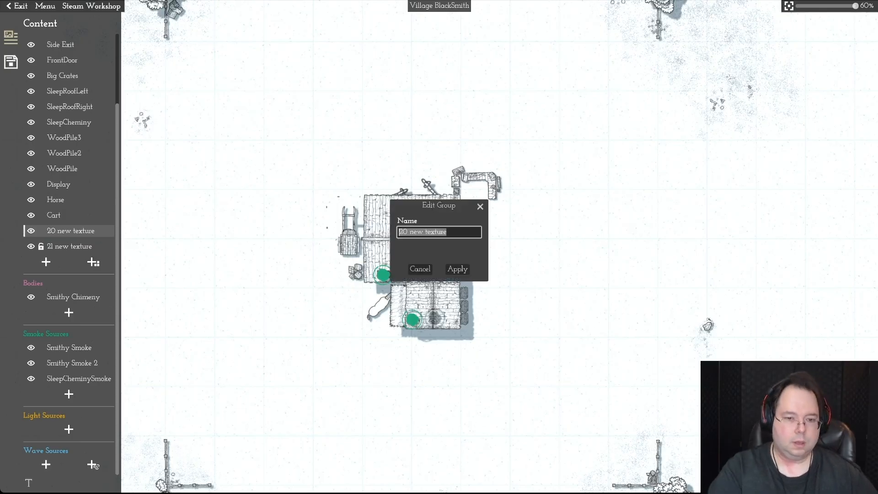
text(Car)
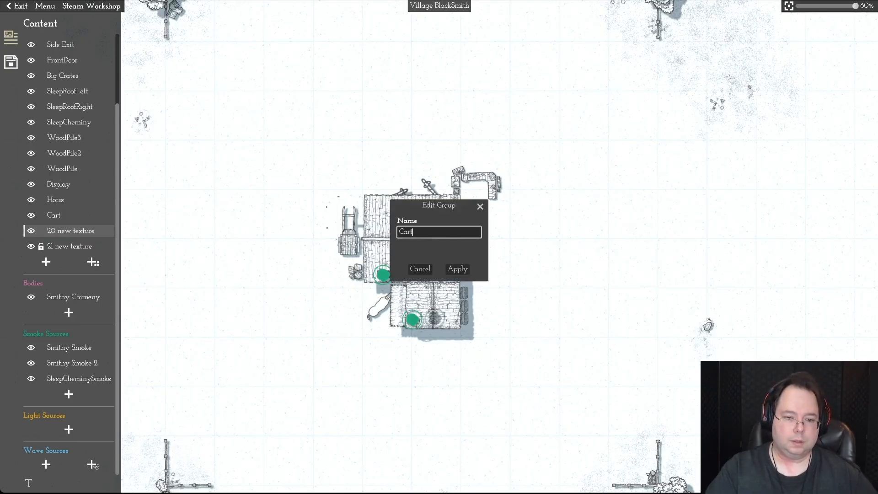
text(t)
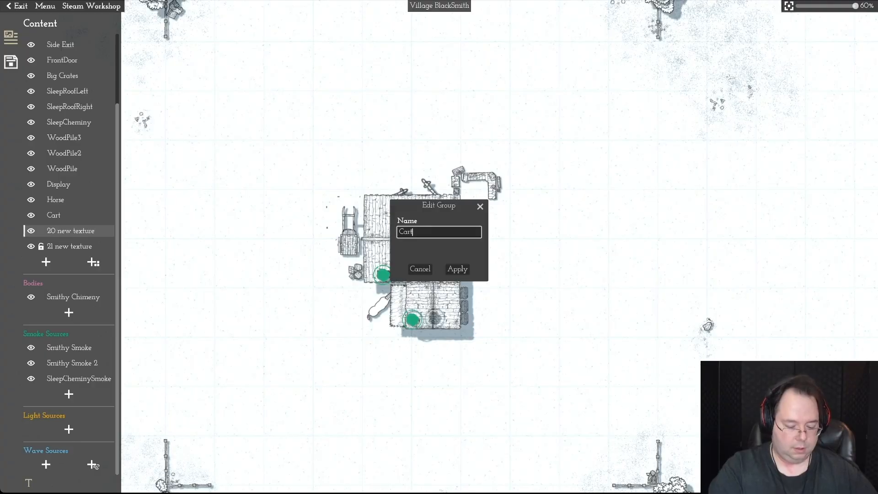
text(Harnest)
key(Return)
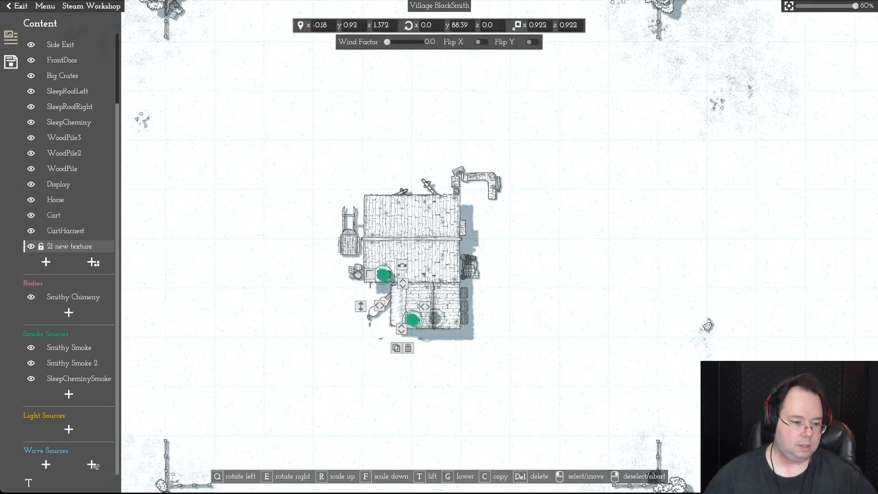
Step: Rename the thatch cover's "21 new texture" as MiniStable
click(28, 483)
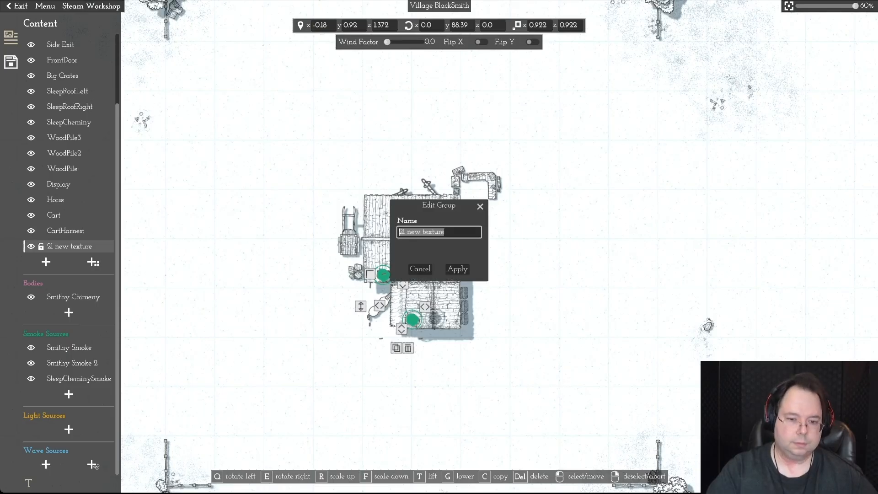
text(MiniStable)
key(Return)
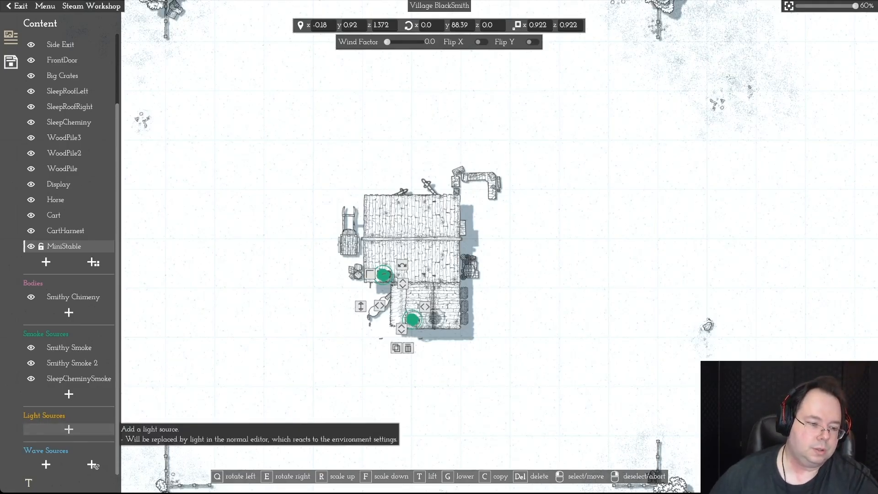
Step: Add a light source north of the smithy, copy it beside itself, and place another copy south of the sleeping quarters at x 0.709, z 2.074
click(69, 429)
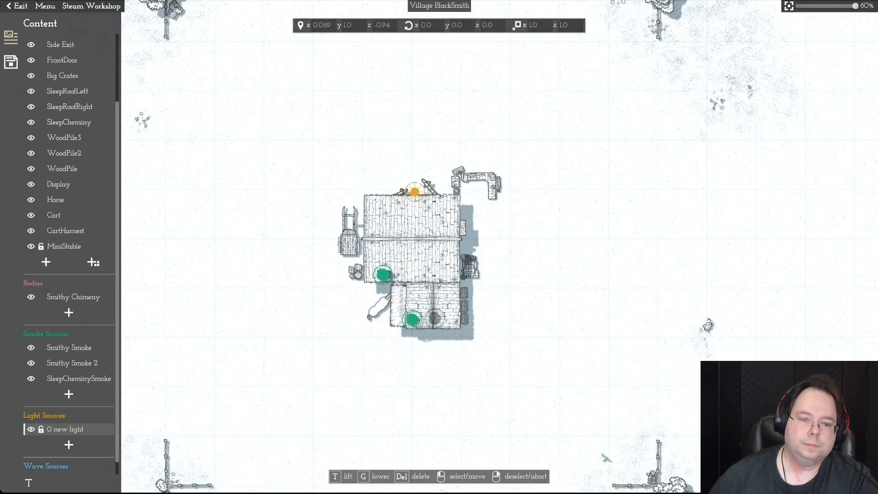
click(396, 167)
key(c)
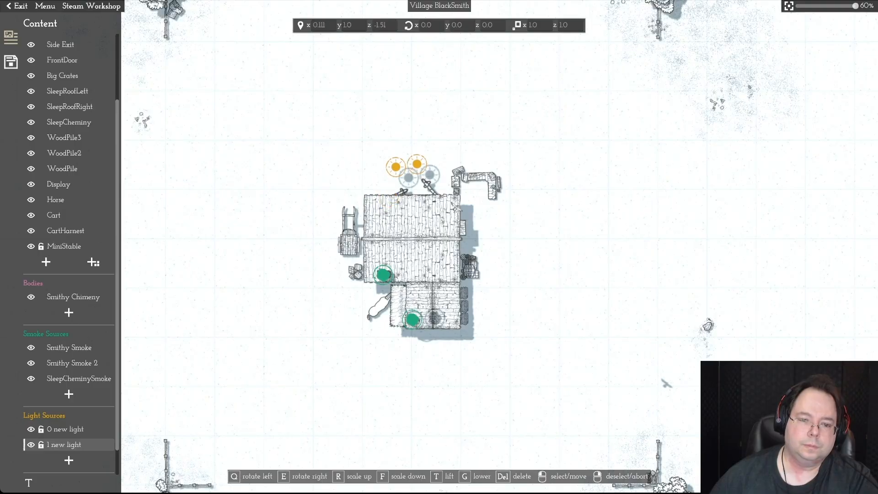
click(421, 162)
key(c)
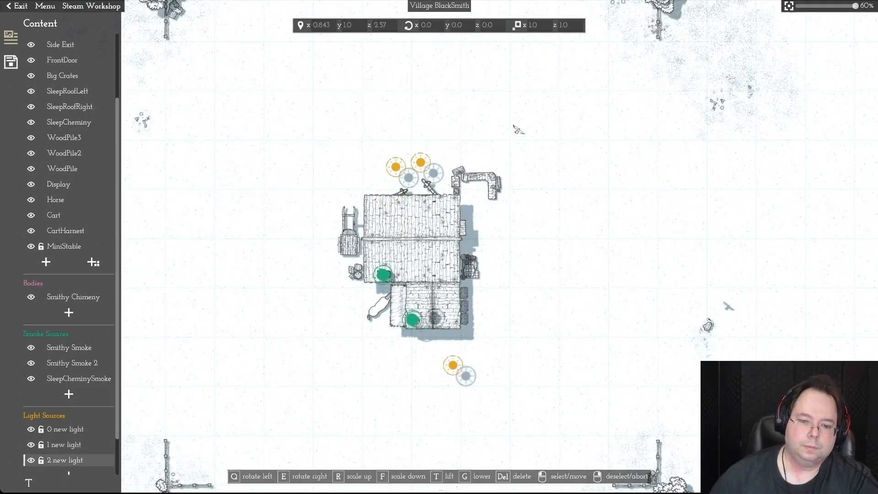
click(446, 340)
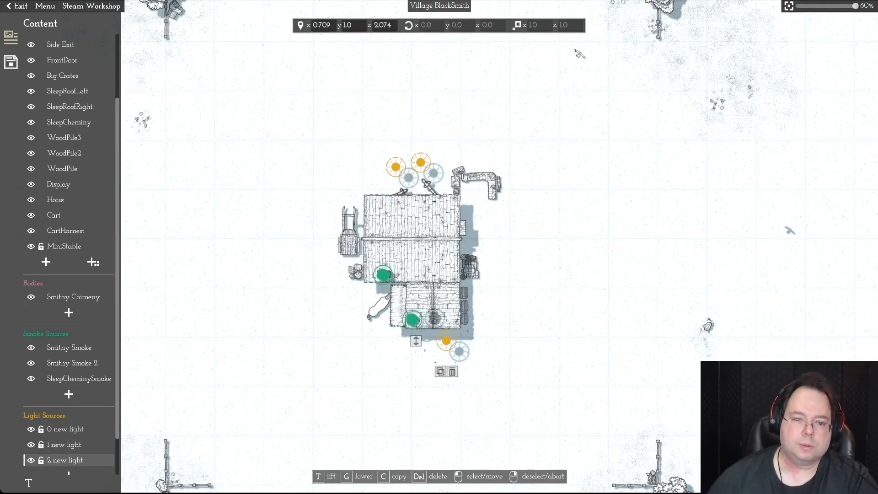
Step: Move the two northern lights side by side to the smithy's north roof edge, one at x -0.04, z -0.88, and lower both to y 0.92
click(396, 167)
click(410, 191)
click(421, 163)
drag(421, 192, 420, 194)
drag(389, 164, 435, 212)
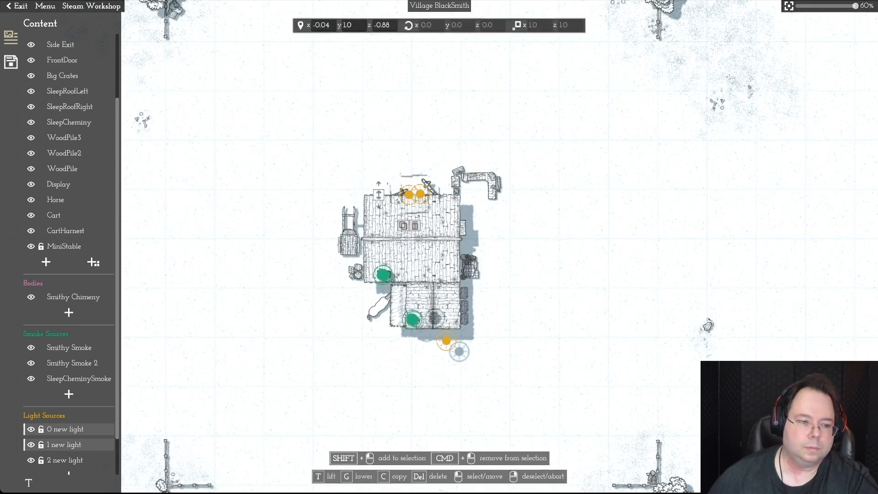
key(g)
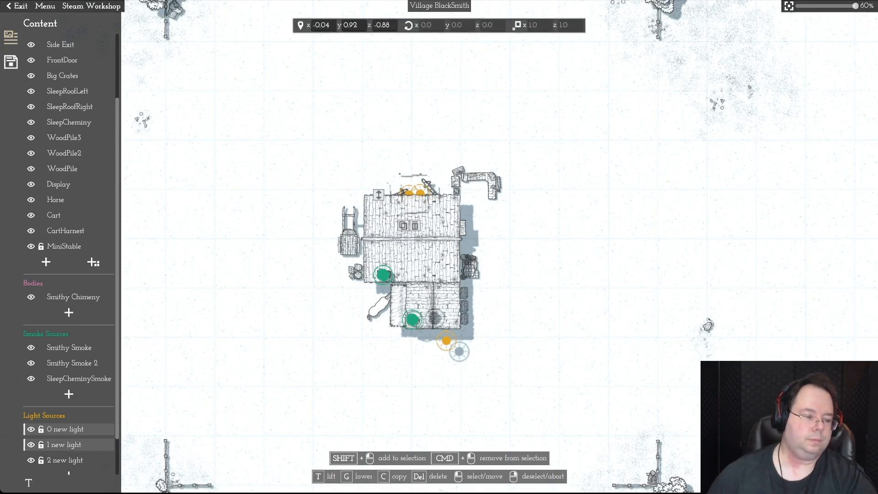
scroll(95, 465, down, 2)
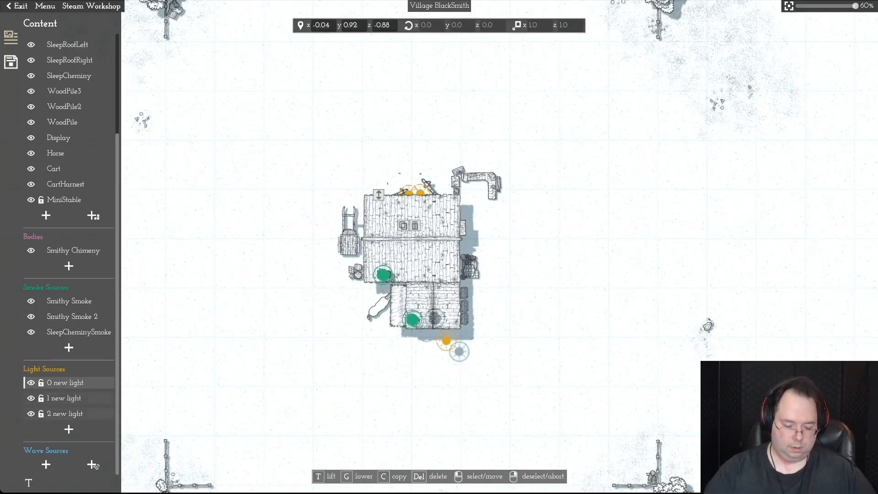
Step: Rename the first light source, "0 new light", as "Light Main Entranc" and lock it
click(93, 465)
text(Light Main Entranc)
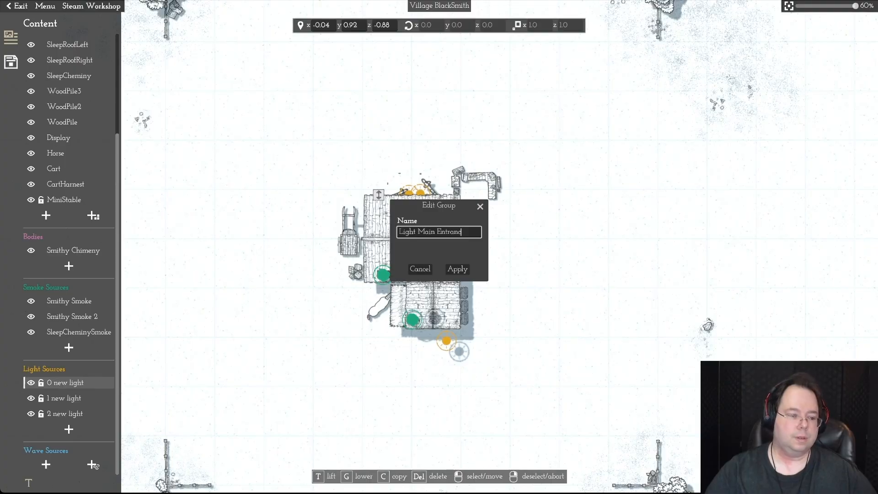
key(Return)
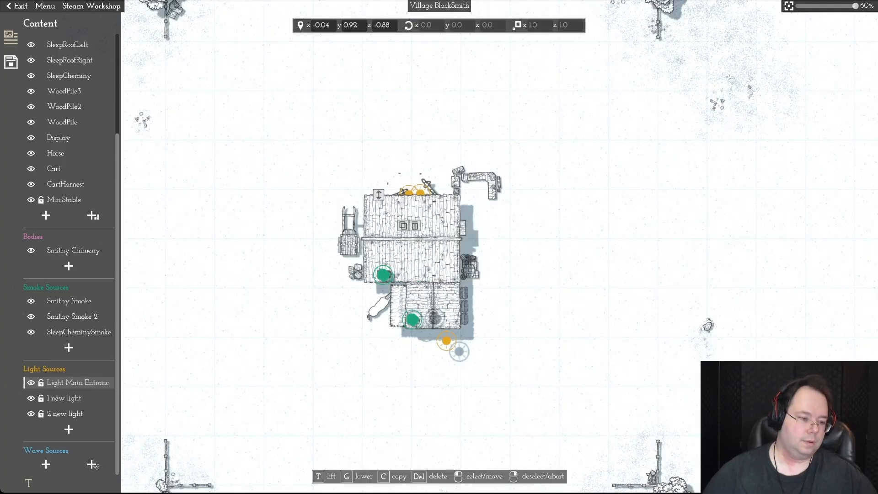
click(41, 383)
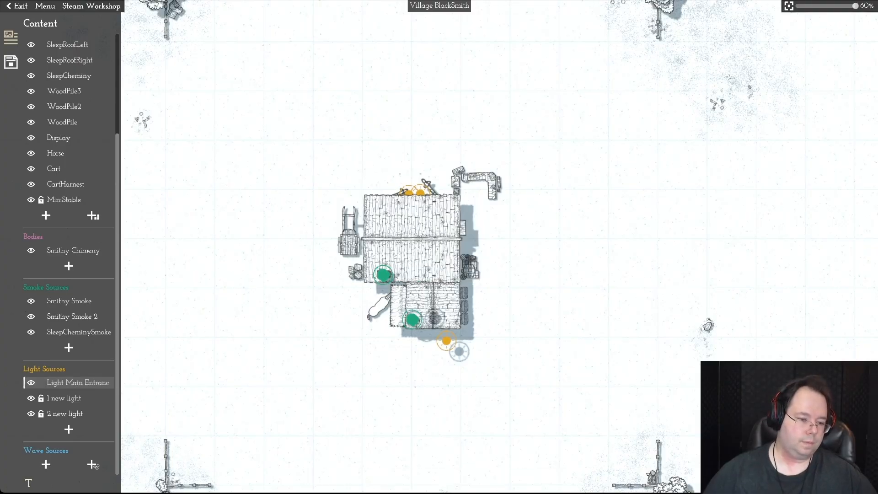
Step: Rename "1 new light" as "Light Entrance 2"
click(68, 398)
double_click(68, 398)
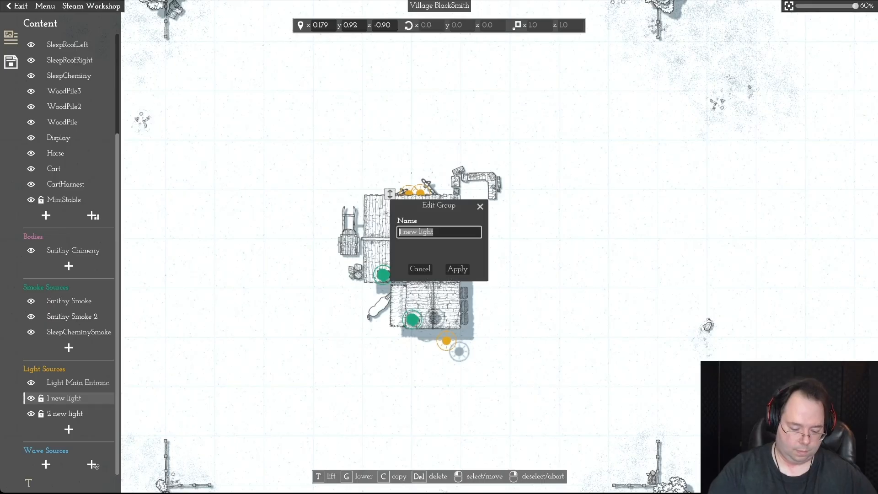
text(Li)
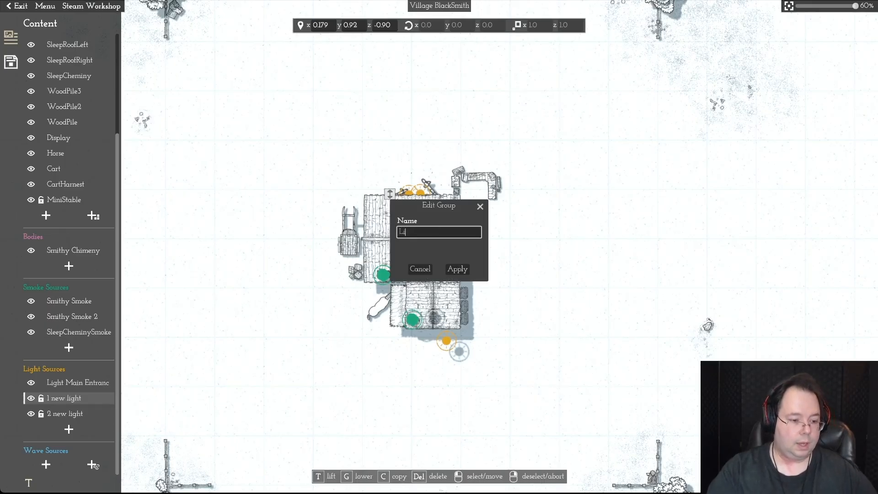
text(ght M)
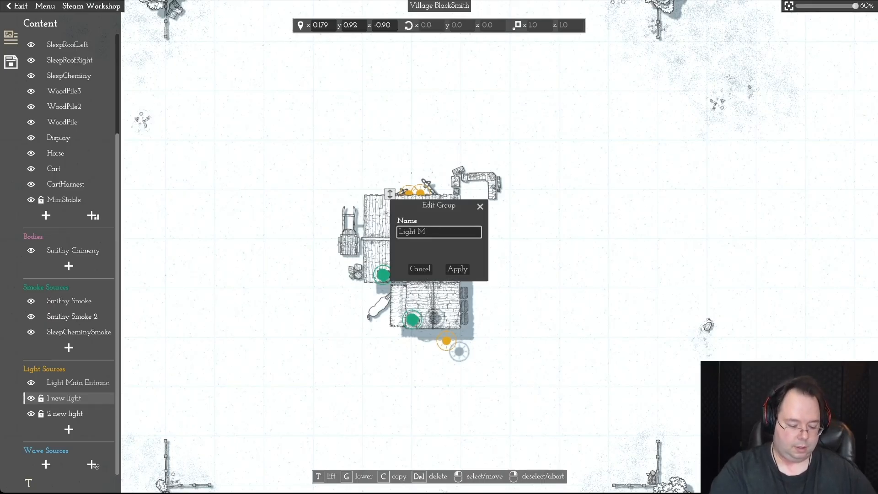
text(ain entranc)
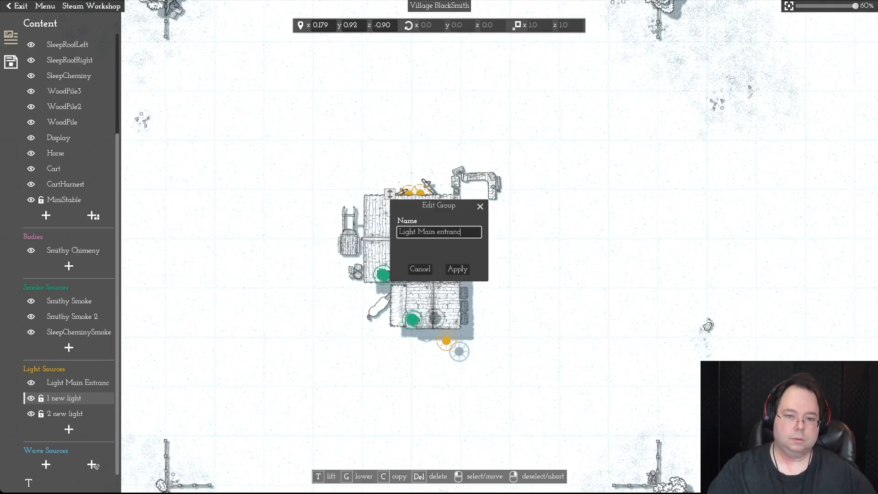
key(BackSpace)
key(BackSpace)
key(BackSpace)
key(BackSpace)
key(BackSpace)
key(BackSpace)
key(BackSpace)
key(BackSpace)
key(BackSpace)
key(BackSpace)
key(BackSpace)
key(BackSpace)
text(Entrance)
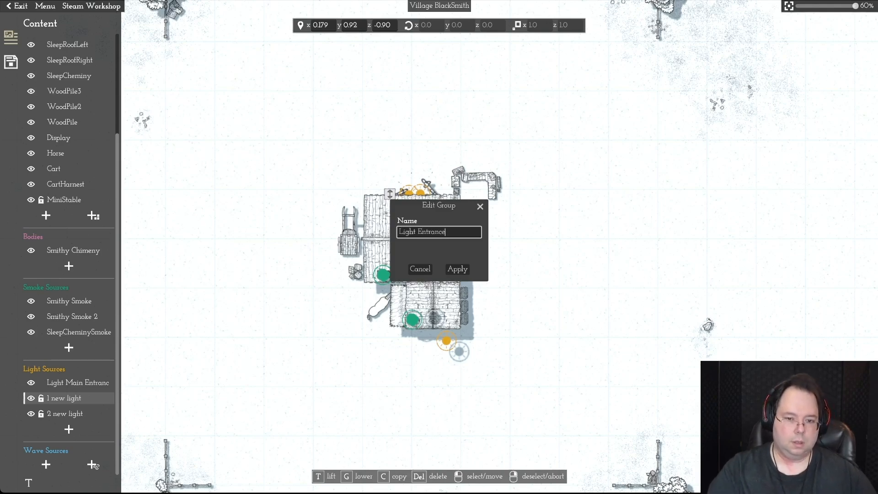
text( 2)
key(Return)
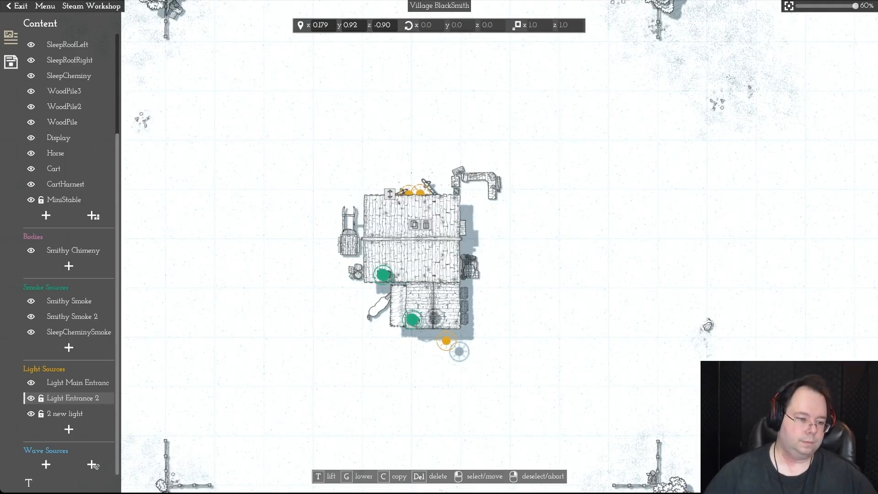
Step: Shorten the name of the locked light "Light Main Entranc" to "Light Entrance"
click(77, 383)
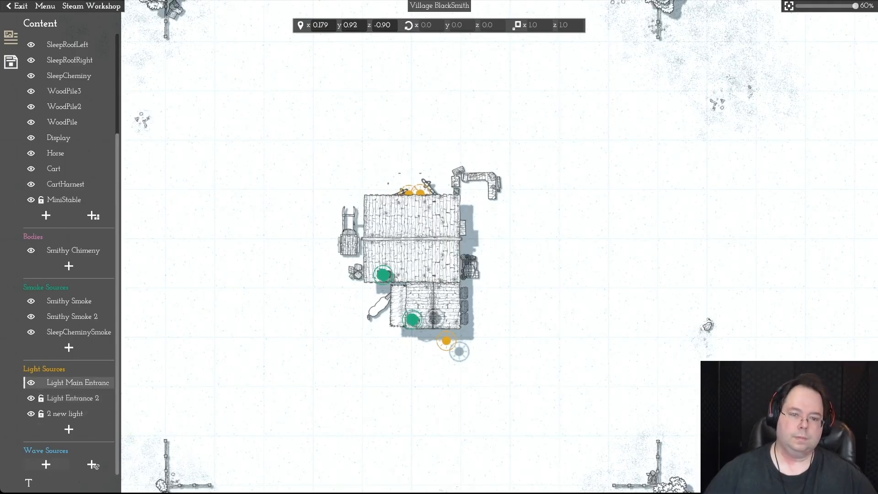
click(28, 483)
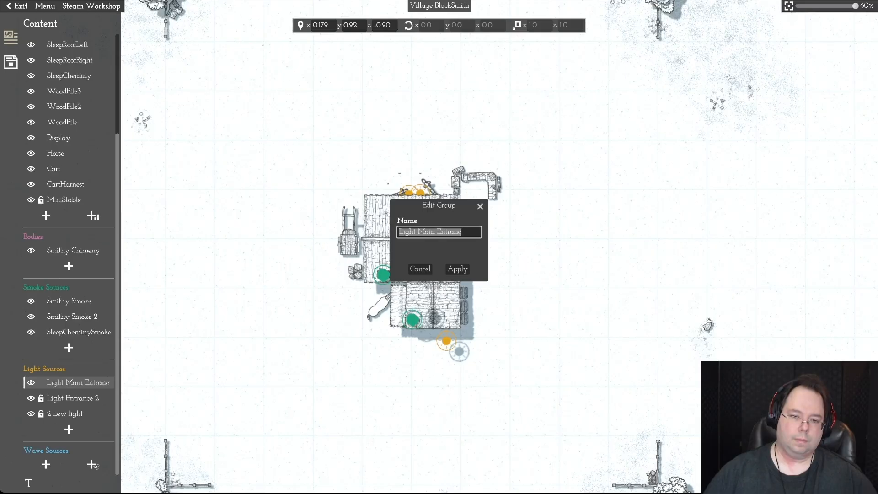
key(End)
key(shift+Left)
key(shift+Left)
key(shift+Left)
key(shift+Left)
key(shift+Left)
key(shift+Left)
key(shift+Left)
key(shift+Left)
key(shift+Left)
key(shift+Left)
key(shift+Left)
key(shift+Left)
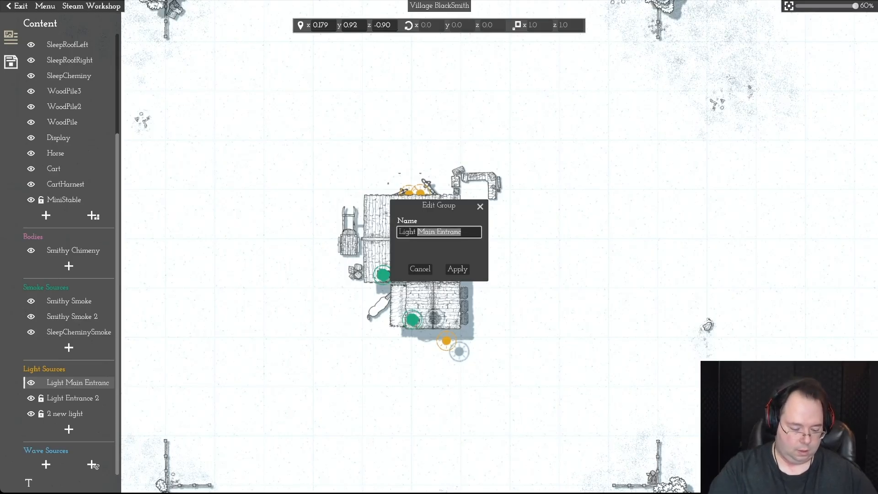
text(Entrance)
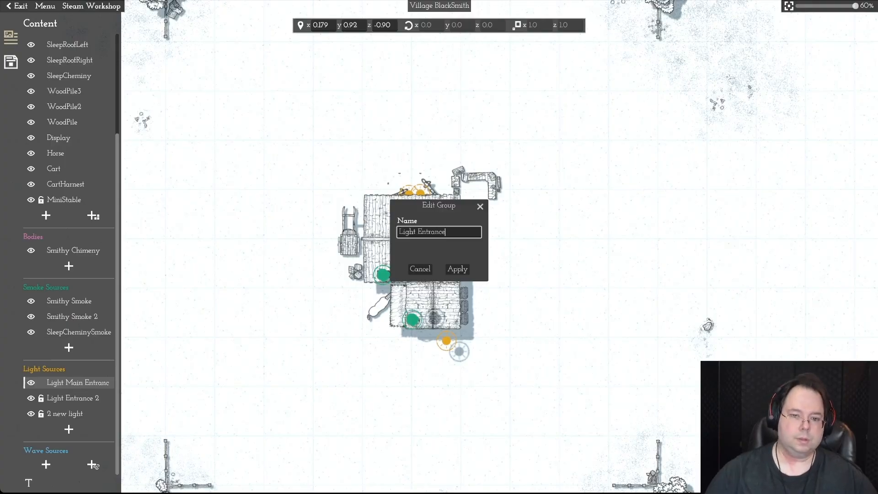
key(Return)
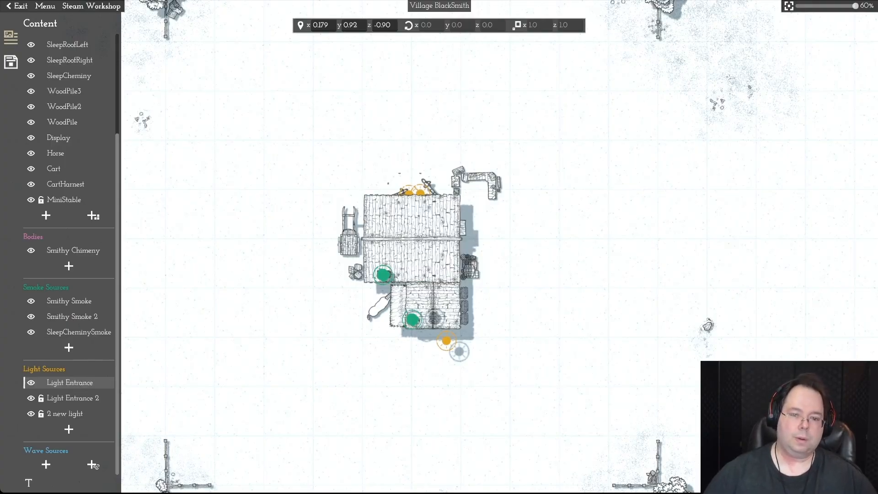
Step: Add a light source east of the smithy at about x 1.374, z -0.23 and name it "Light Side"
click(68, 429)
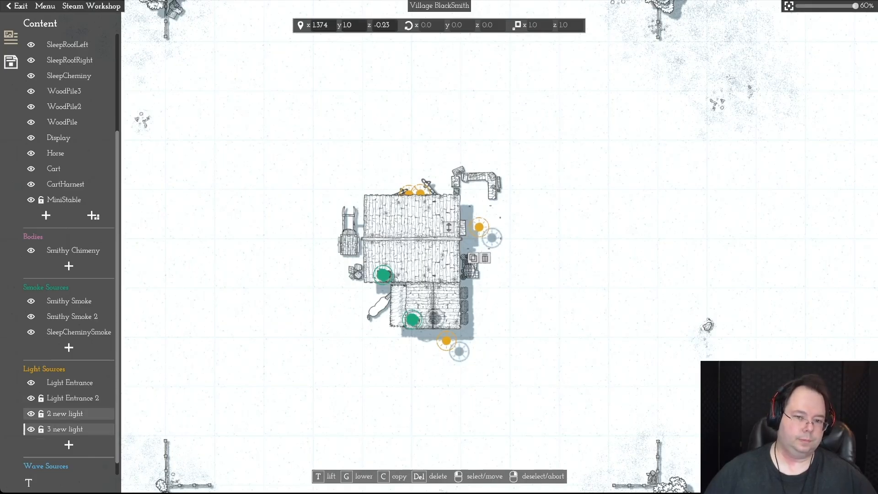
double_click(64, 429)
text(Light Side)
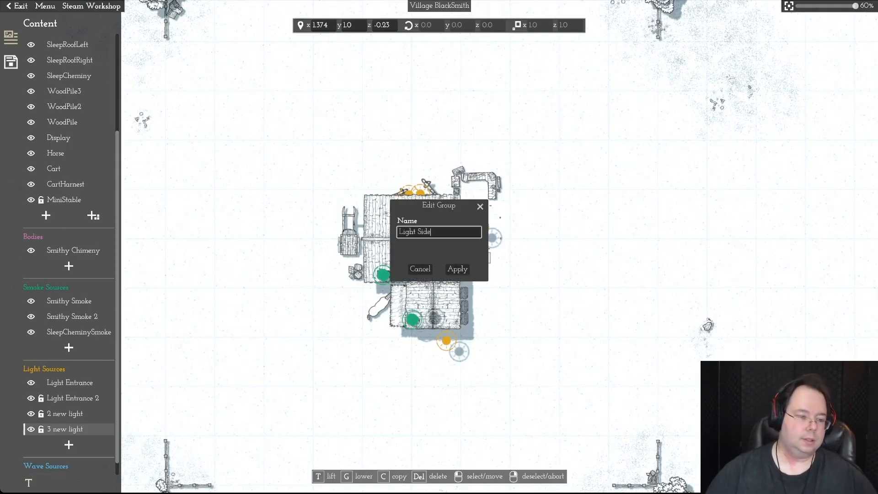
key(Return)
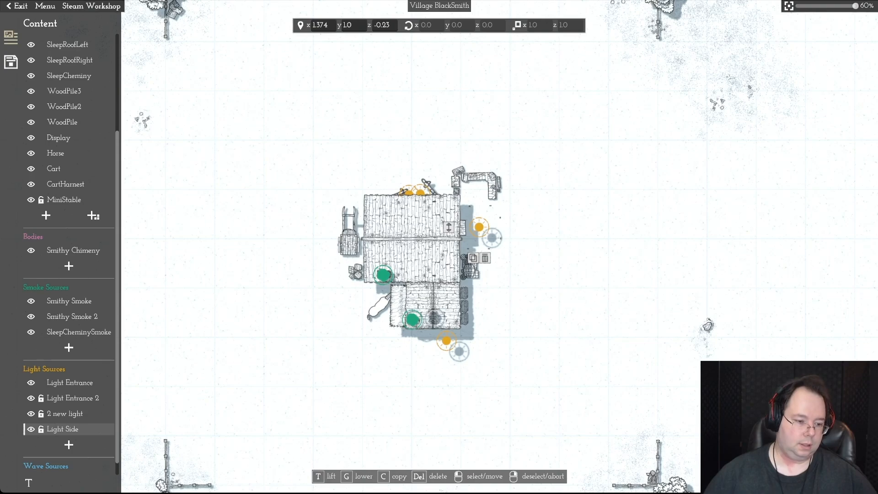
Step: Rename "2 new light", south of the sleeping quarters, as "Light back"
click(65, 414)
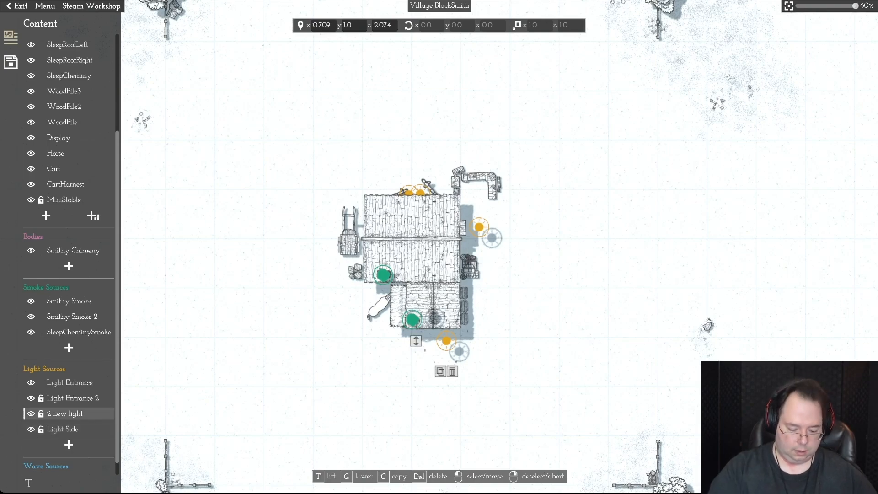
double_click(65, 414)
text(Light back)
key(Return)
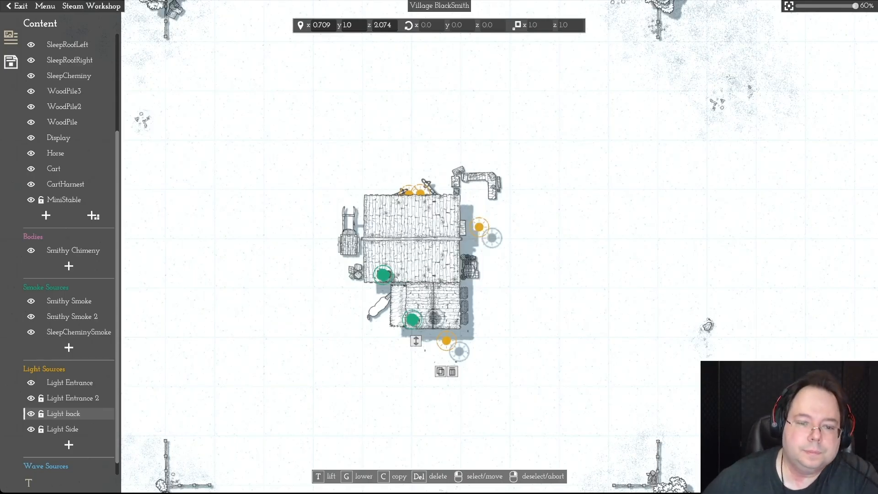
Step: Move Light Side against the smithy's east wall at about x 1.088, z -0.21 and lower it to y 0.73
drag(479, 227, 464, 227)
key(g)
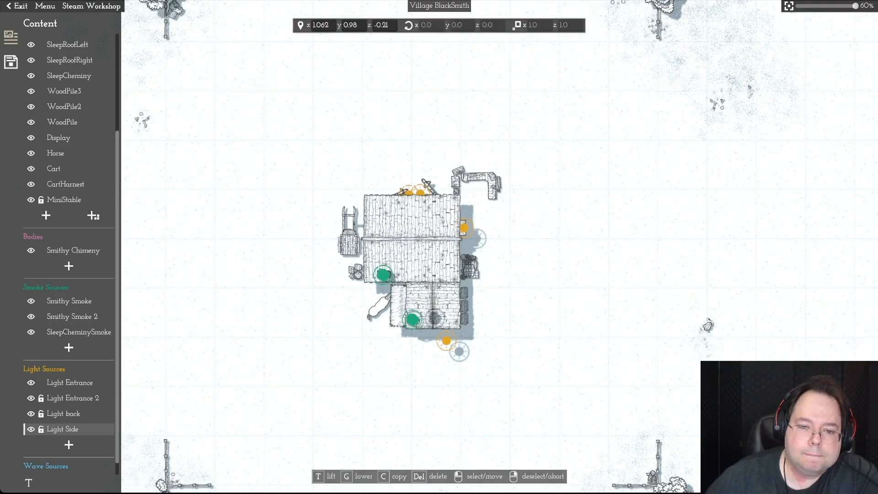
drag(465, 227, 465, 228)
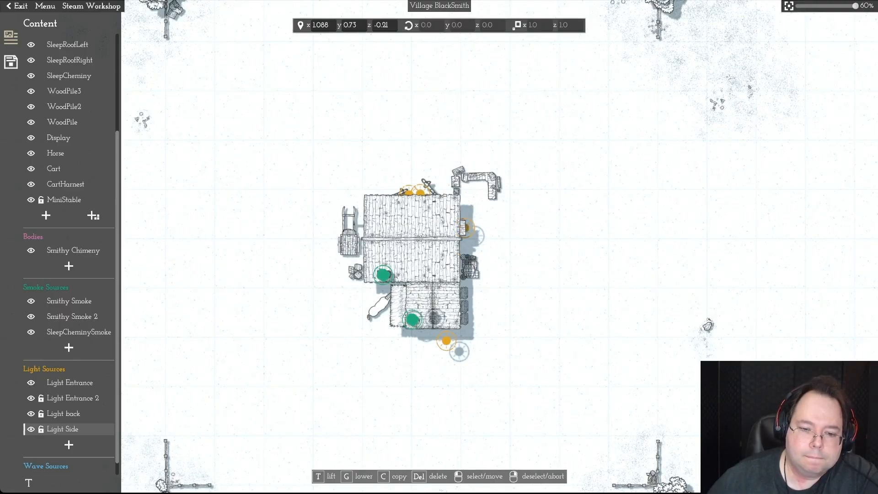
Step: Move Light back to the sleeping quarters' south roof edge at about x 0.692, z 1.872 and lower it to y 0.76
drag(446, 340, 446, 329)
key(g)
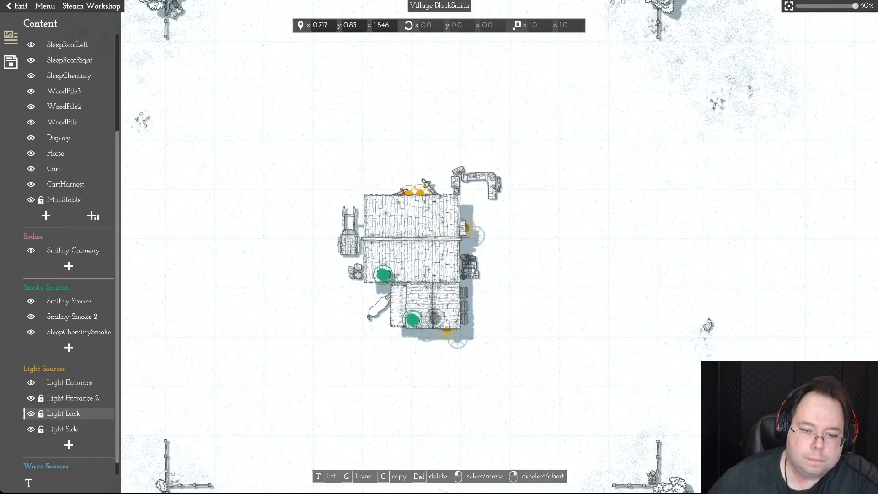
drag(447, 330, 446, 332)
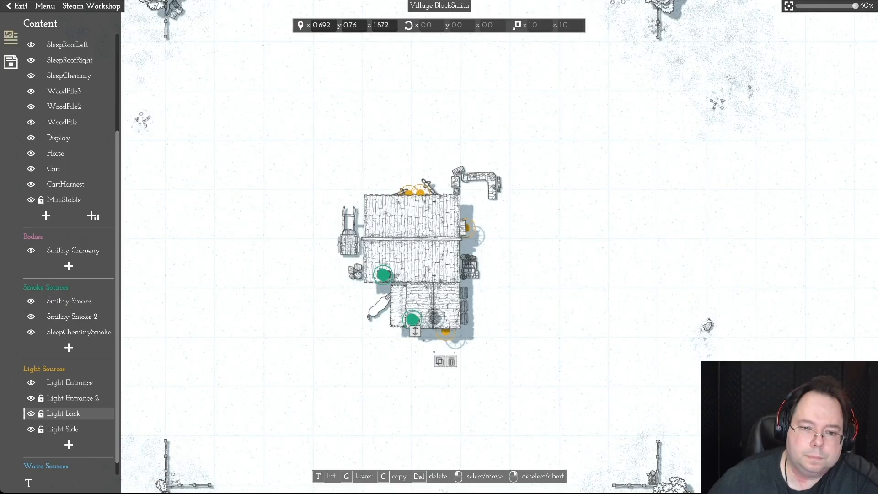
Step: Clear the light source selection and save the Village BlackSmith asset
click(420, 193)
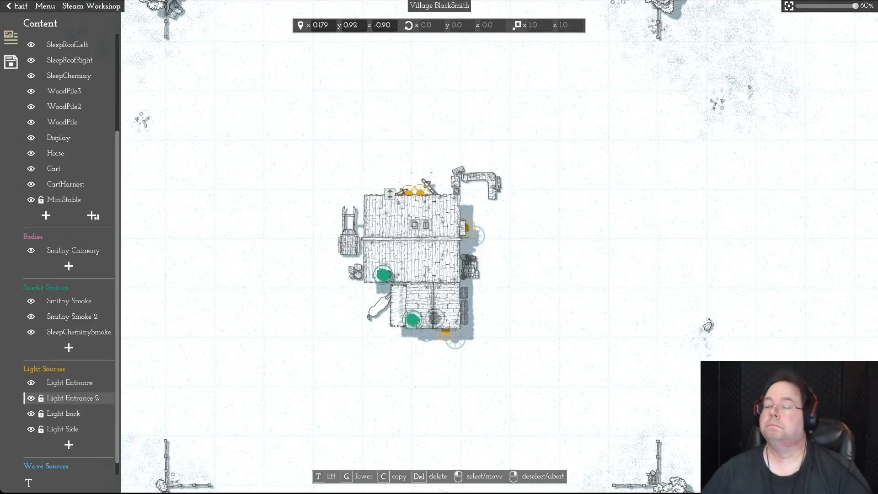
right_click(420, 193)
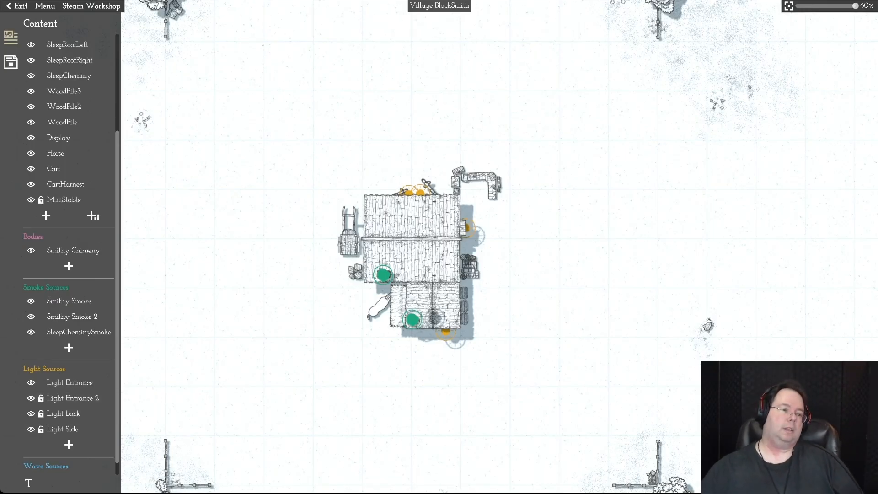
click(45, 5)
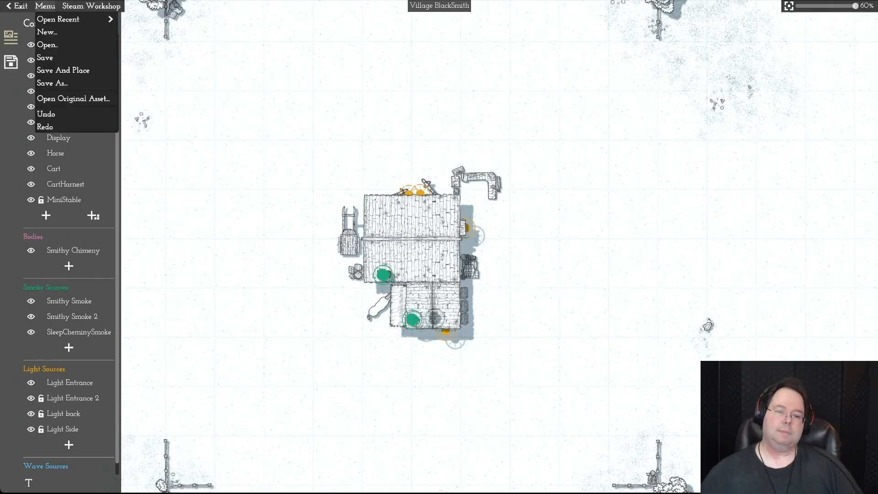
click(51, 57)
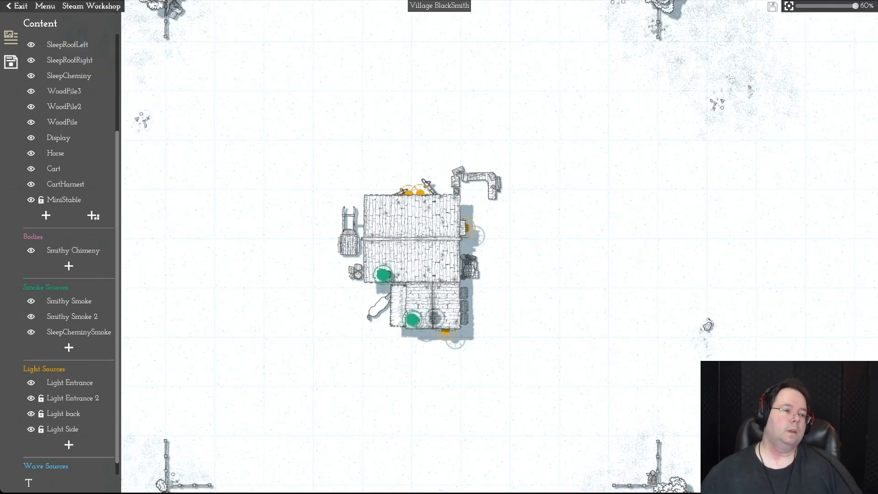
Step: Exit to the settlement map and reopen the Village BlackSmith asset in the Asset Editor
click(16, 6)
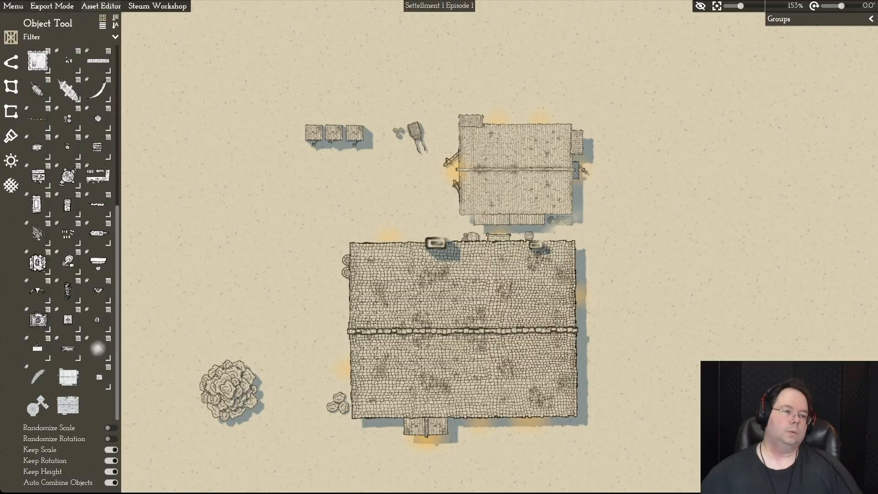
click(102, 6)
click(104, 19)
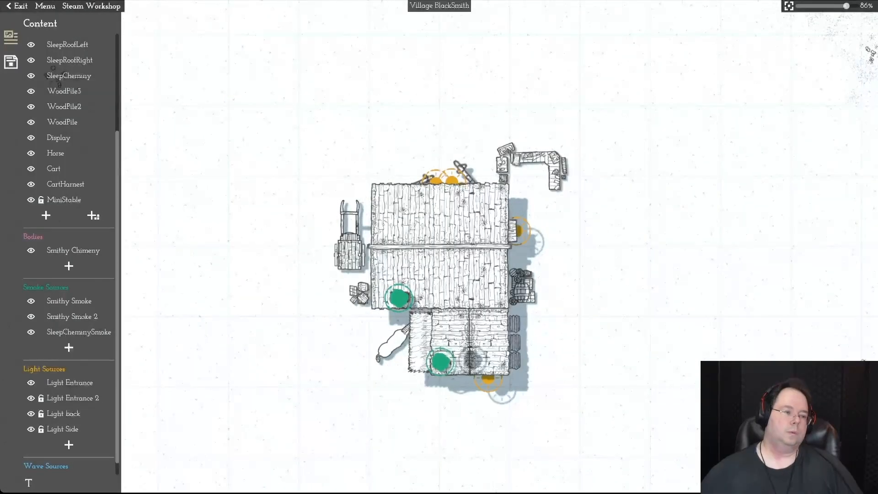
Step: Capture the asset's preview image with the building enlarged to a 134% view
click(11, 62)
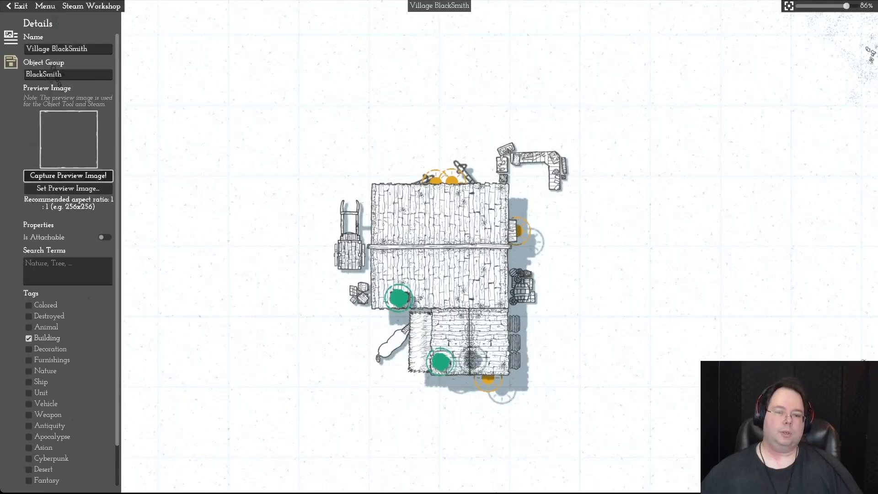
click(68, 176)
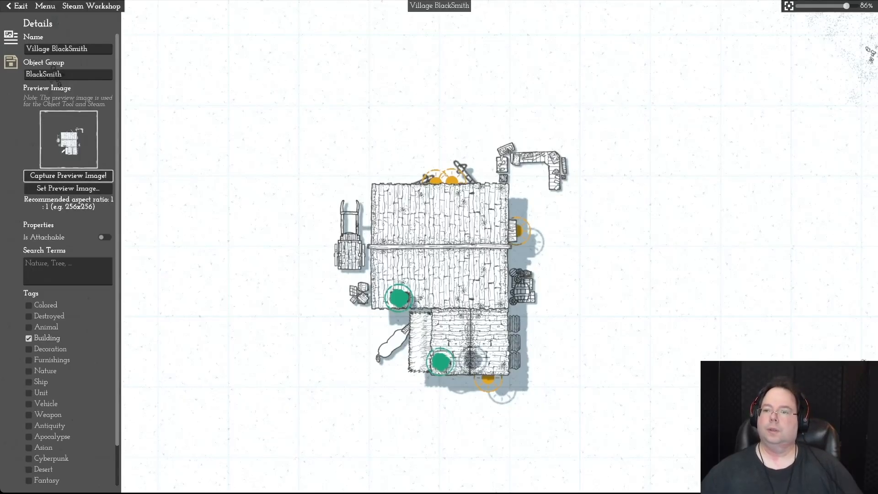
scroll(439, 275, up, 5)
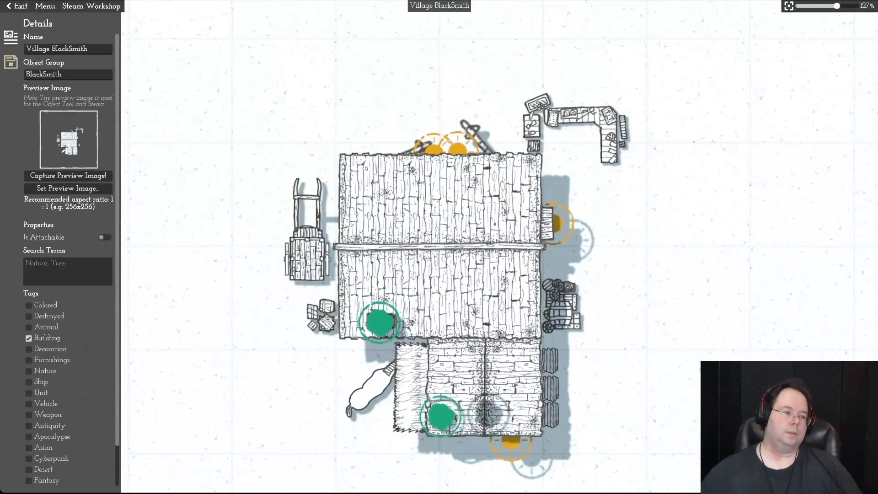
click(68, 176)
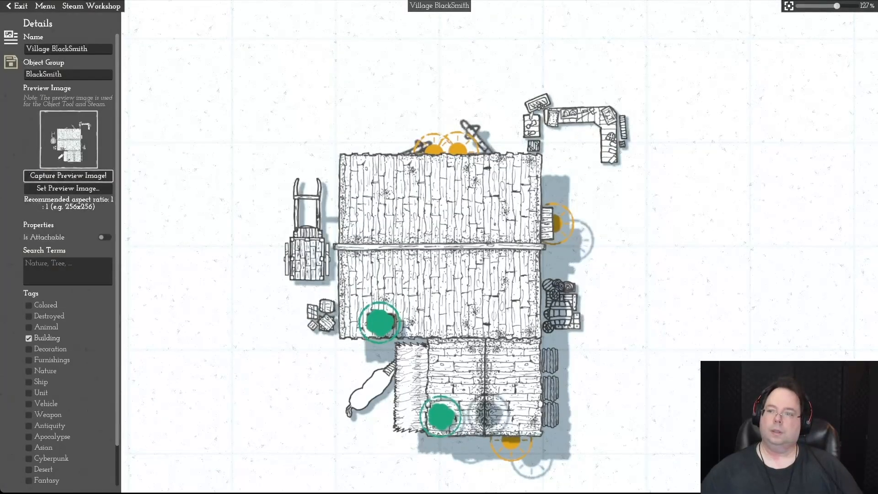
scroll(439, 263, up, 1)
click(68, 176)
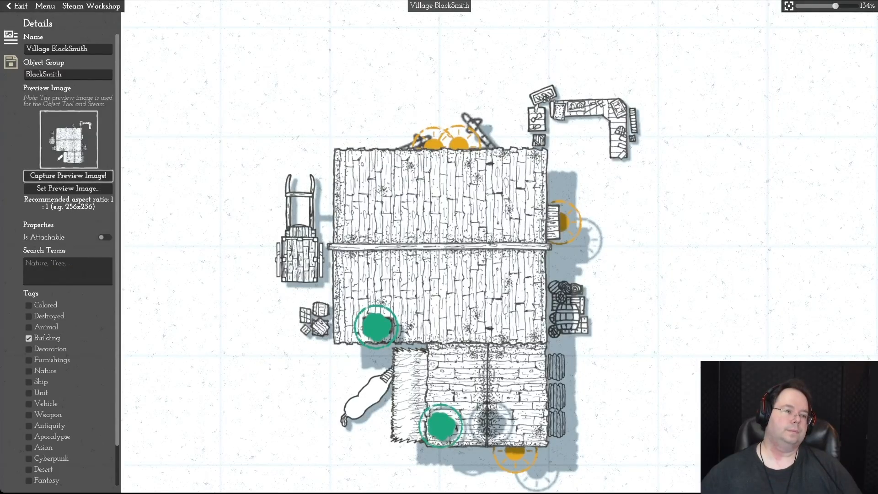
Step: Save the Village BlackSmith asset with its captured preview image and exit to the settlement map
click(45, 6)
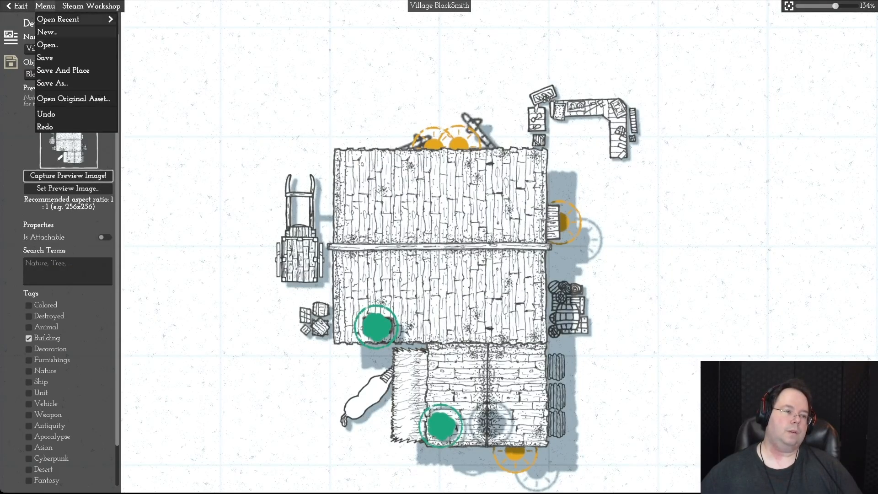
click(44, 58)
click(16, 6)
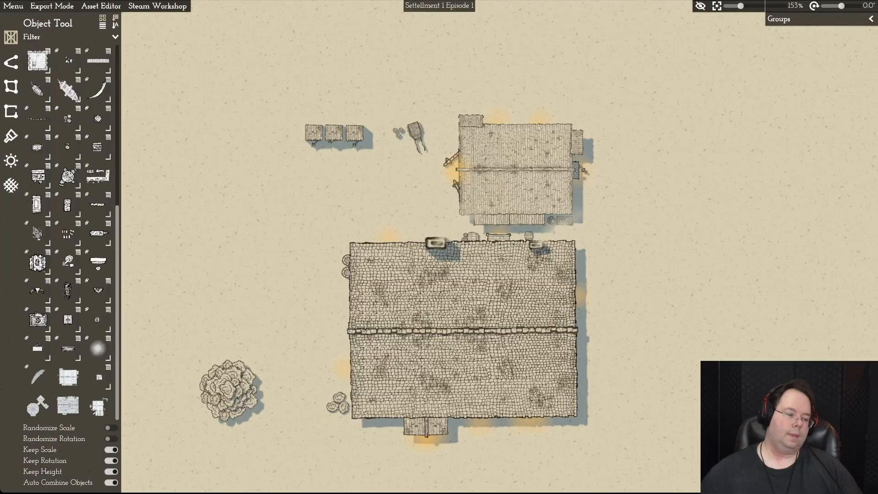
Step: Place the Village BlackSmith on the map a short distance south of the large rectangular building
click(97, 406)
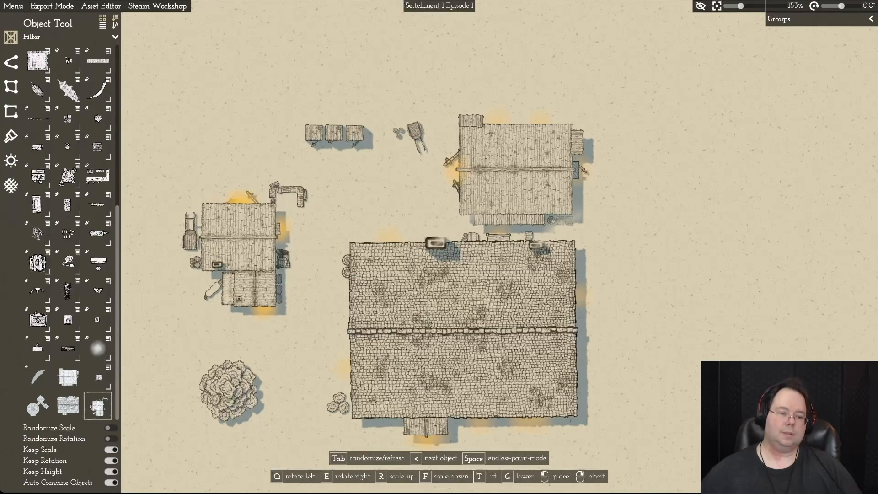
scroll(242, 251, down, 5)
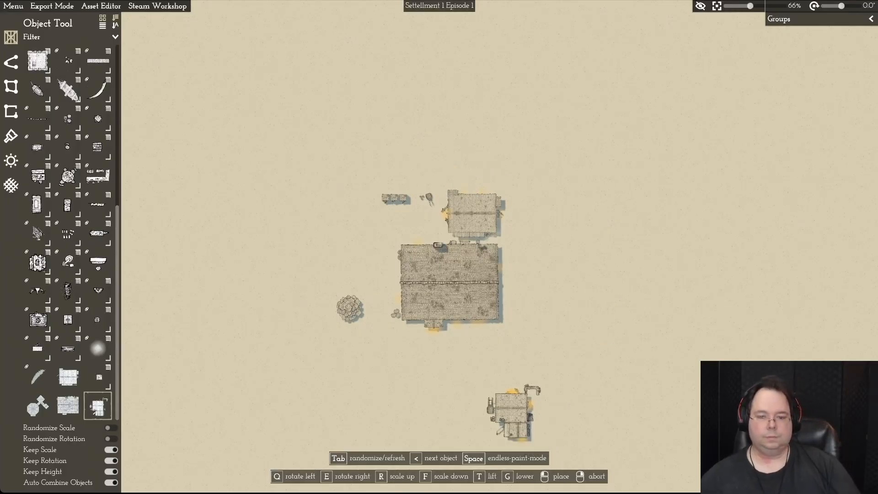
key(w)
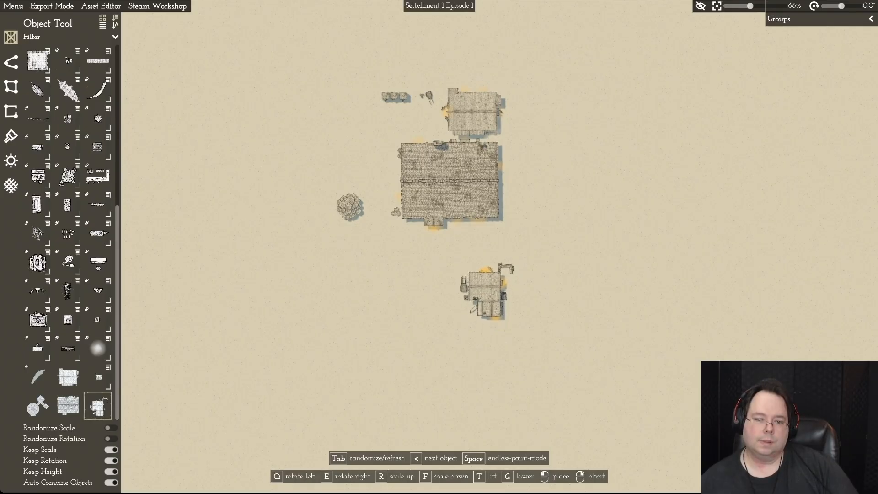
click(488, 288)
right_click(585, 301)
key(d)
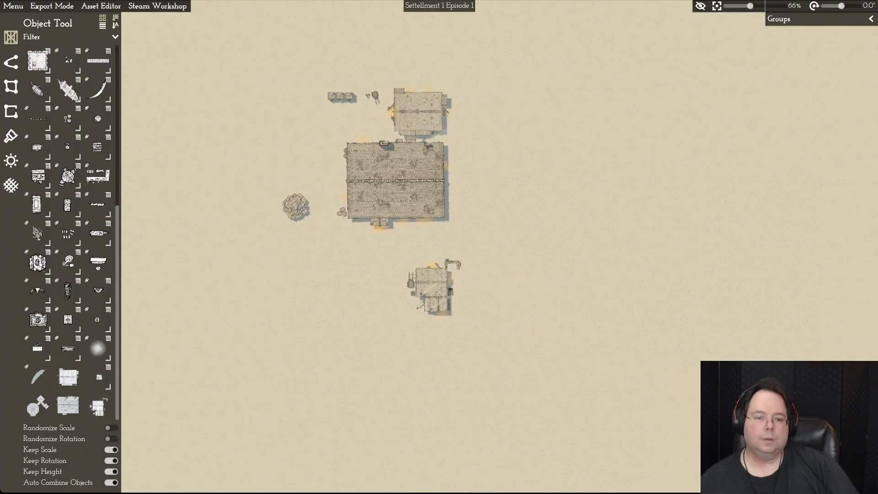
key(w)
key(d)
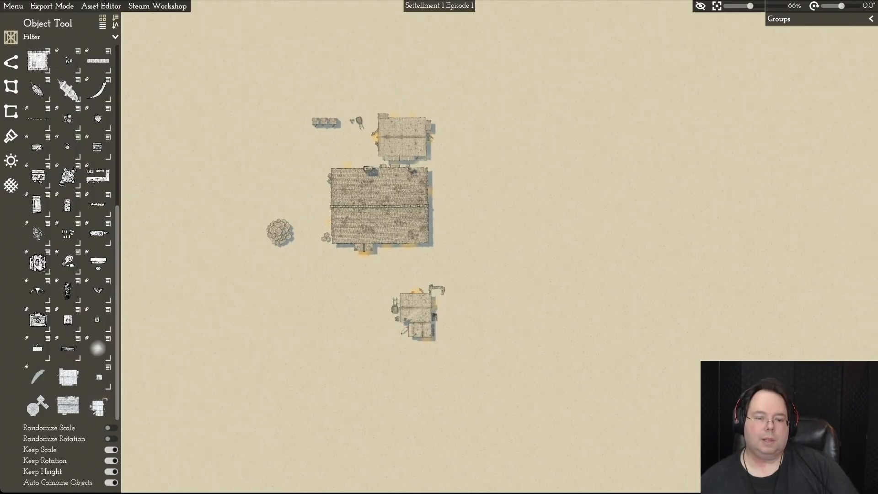
key(a)
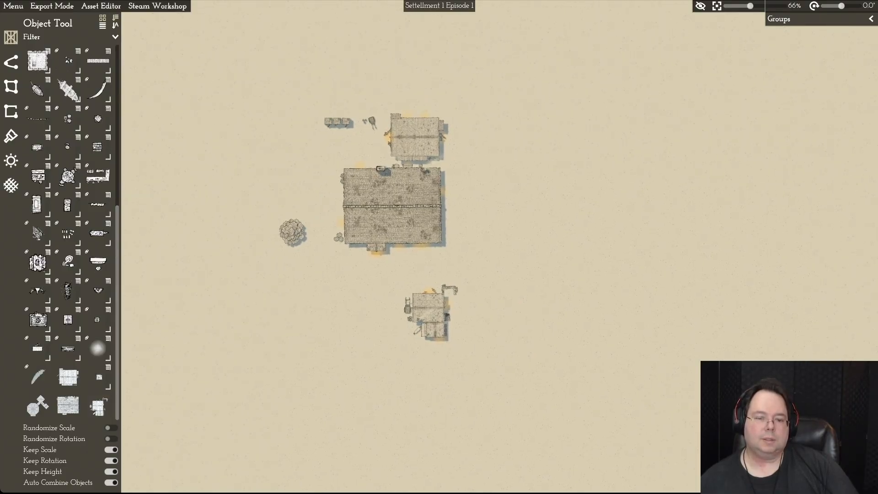
drag(429, 311, 427, 312)
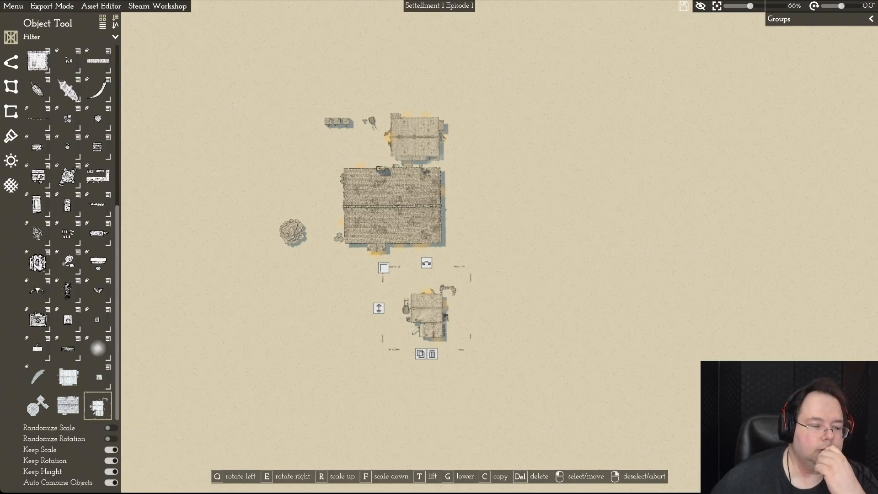
Step: Place the octagonal building with its two connected square wings on the open ground east of the large rectangular building
click(38, 405)
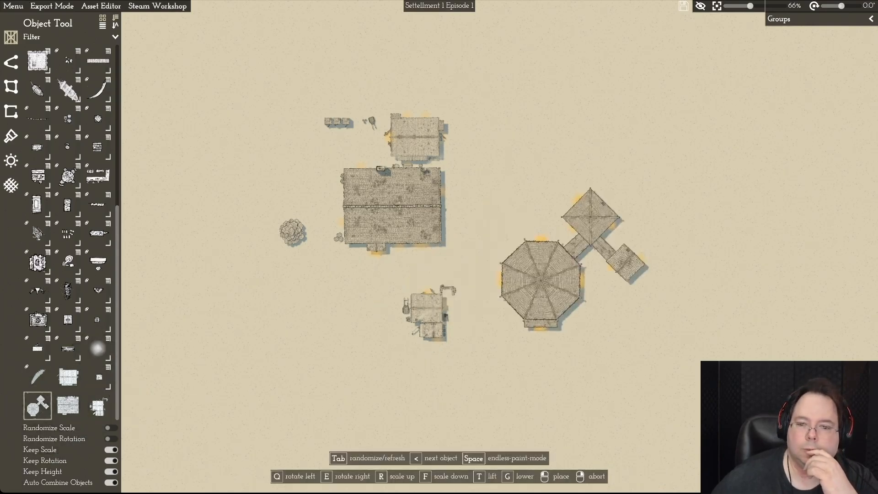
click(612, 210)
right_click(570, 151)
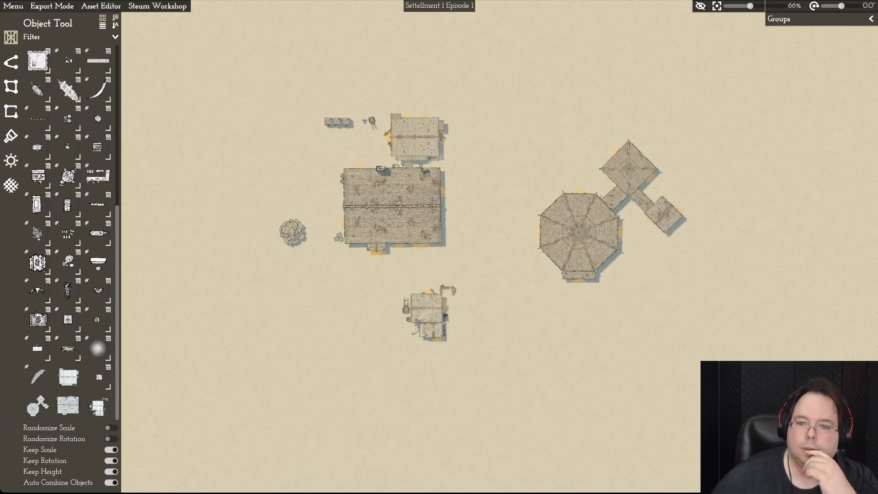
Step: Rotate the octagonal building until its entrance faces slightly south of west, shift it a little southeast, and deselect it
click(586, 219)
drag(609, 93, 716, 195)
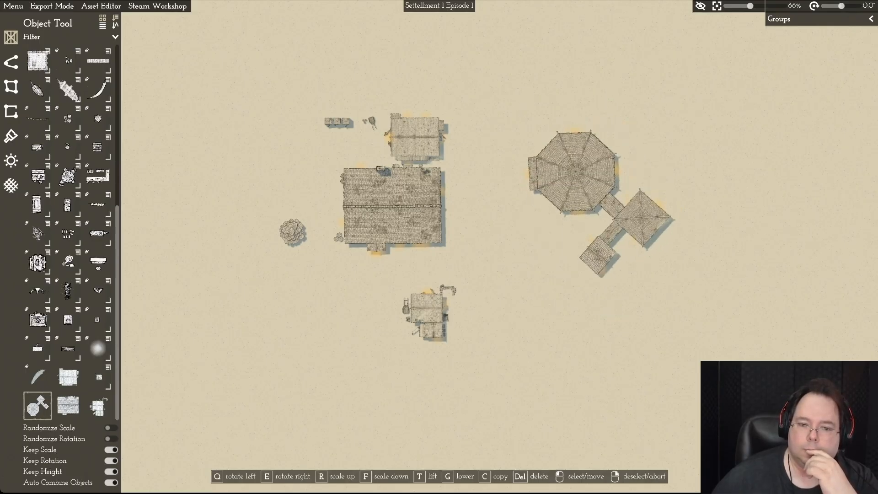
drag(636, 210, 673, 282)
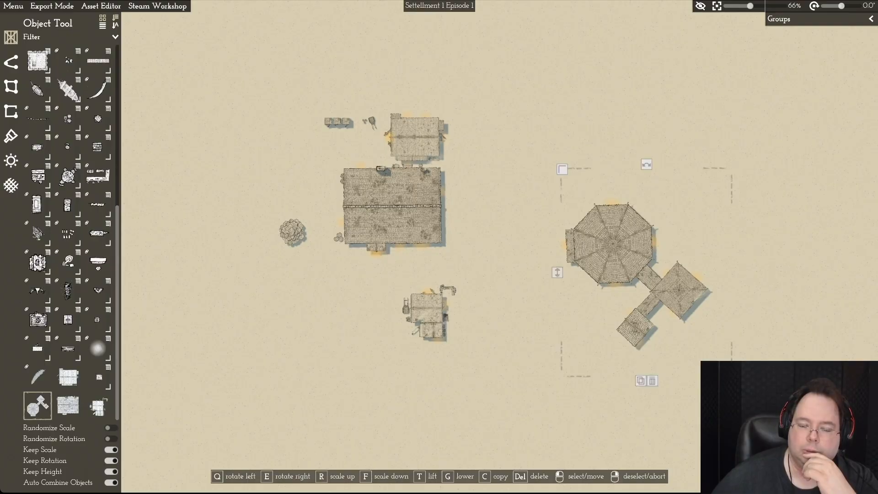
drag(646, 165, 629, 166)
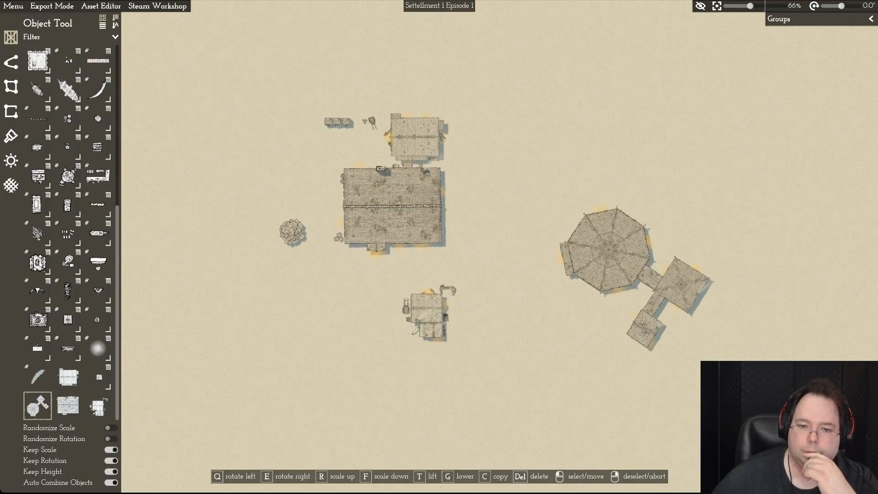
drag(633, 238, 634, 241)
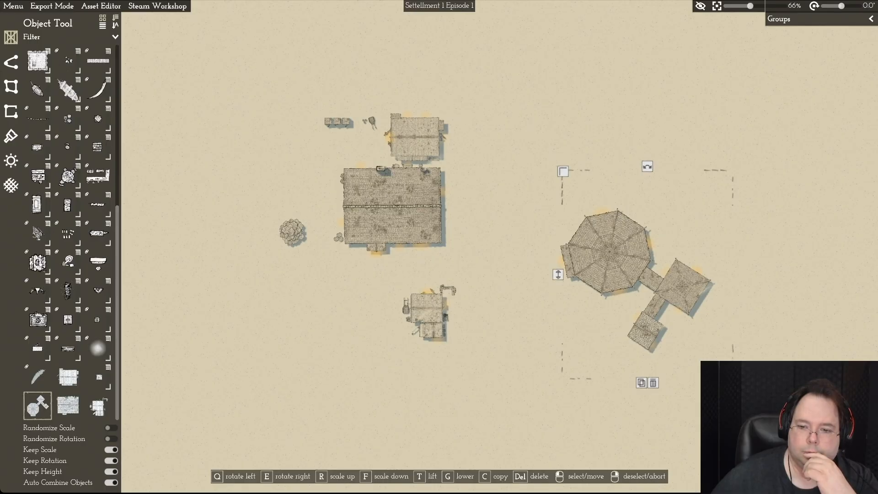
key(Escape)
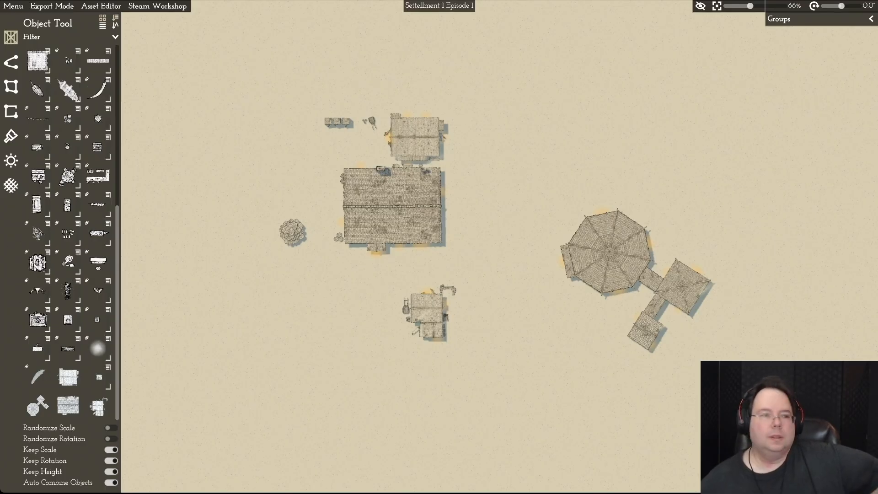
Step: Open the ParyersDND.momast asset in the Object Editor
scroll(68, 229, up, 2)
click(101, 5)
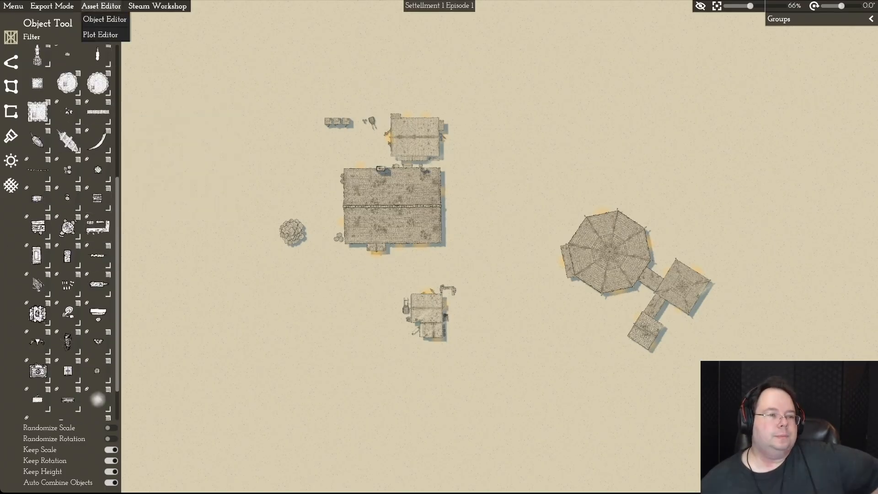
click(105, 19)
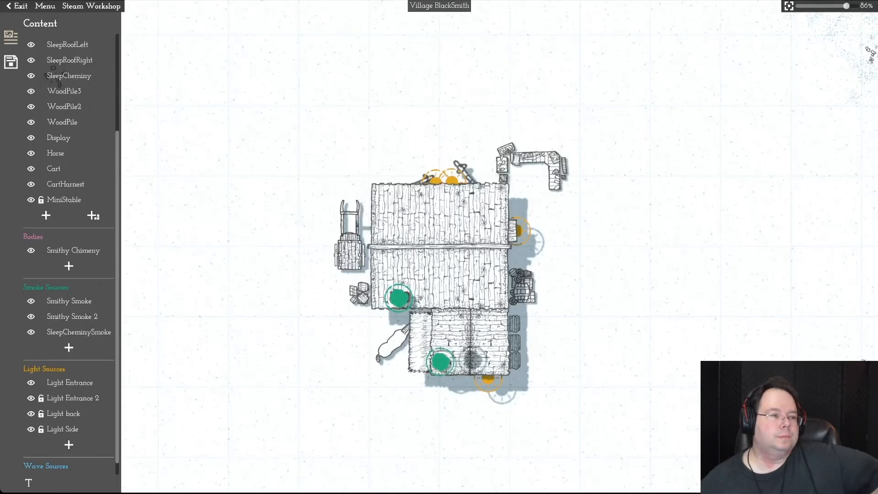
click(45, 5)
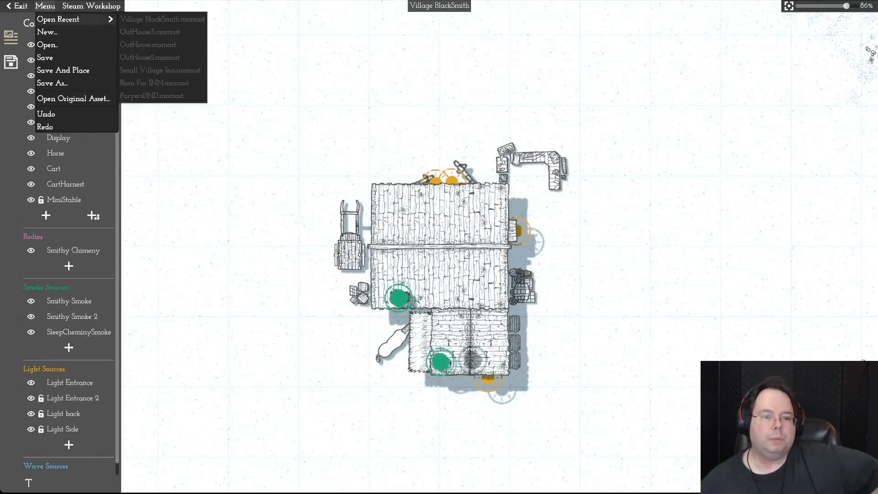
click(47, 45)
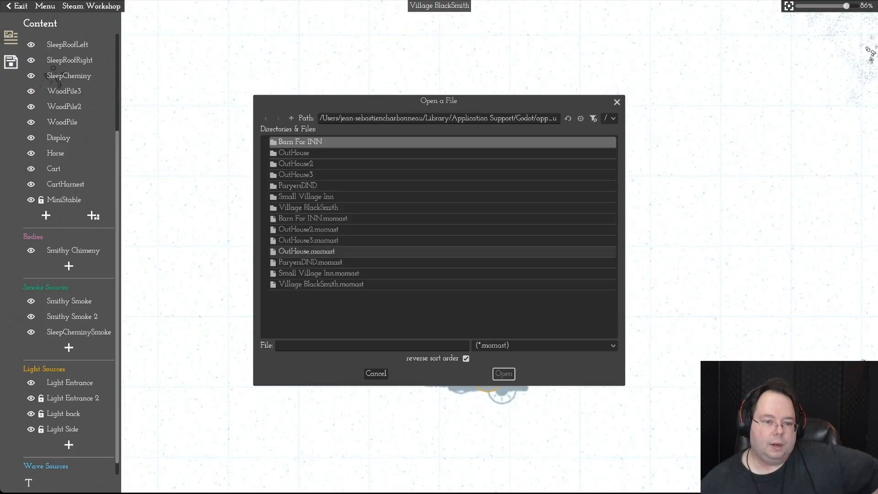
click(352, 263)
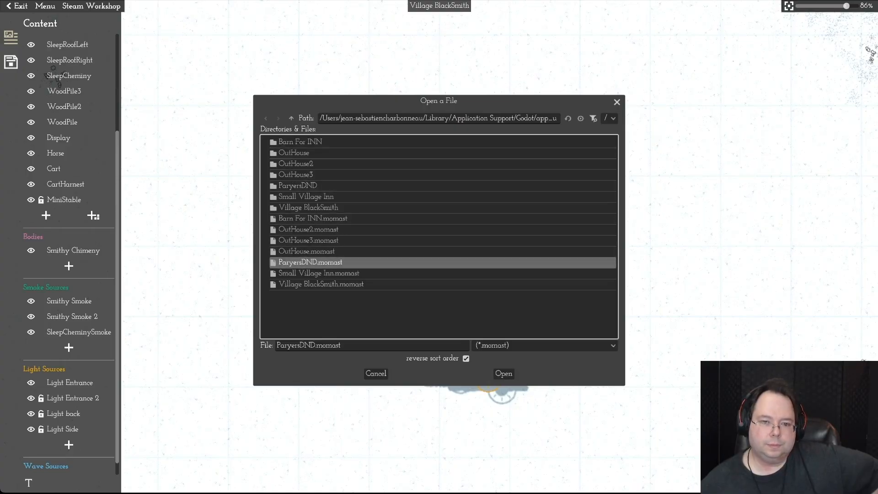
click(503, 373)
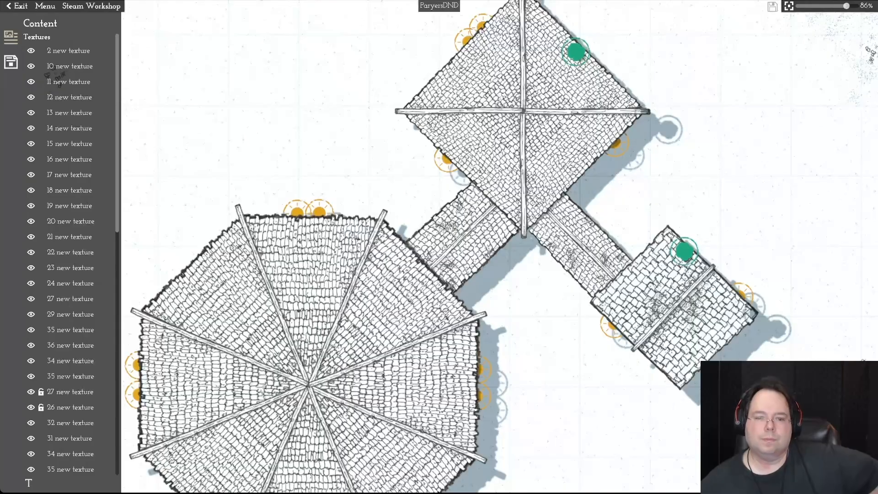
Step: Rename the smoke source "0 new smoke" as "Smoke Common Area"
scroll(438, 246, up, 5)
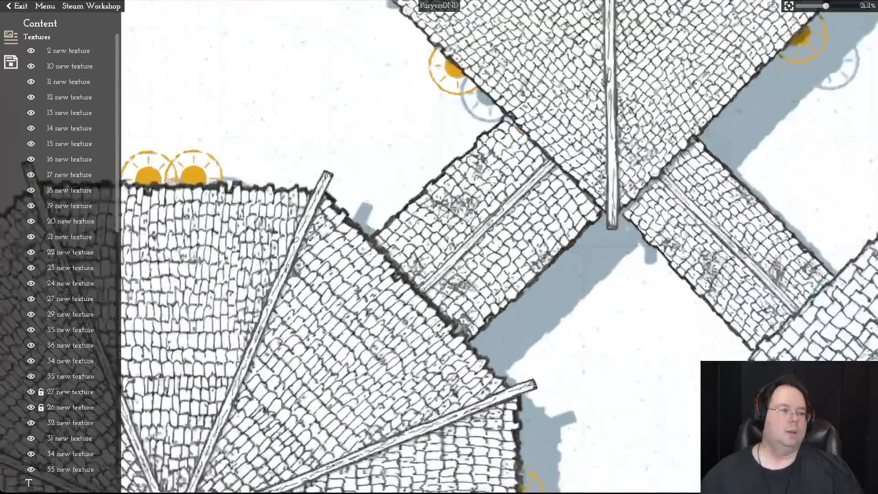
scroll(438, 246, down, 7)
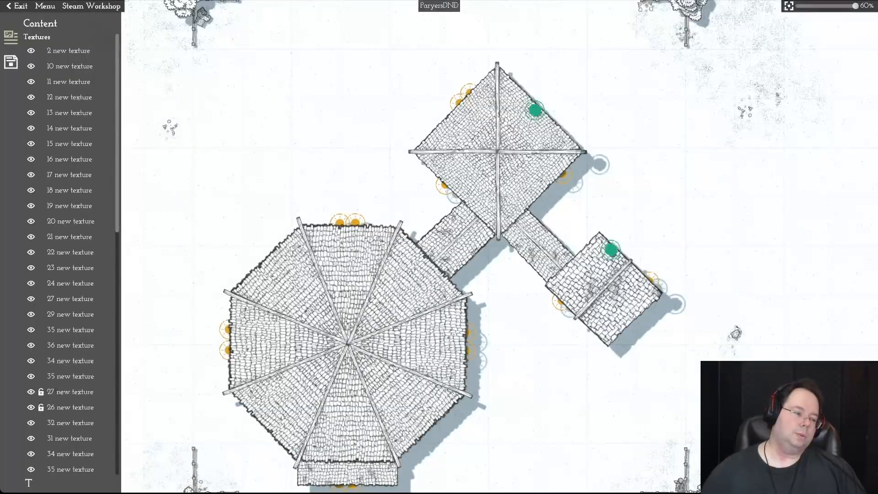
scroll(69, 247, down, 10)
scroll(438, 246, up, 1)
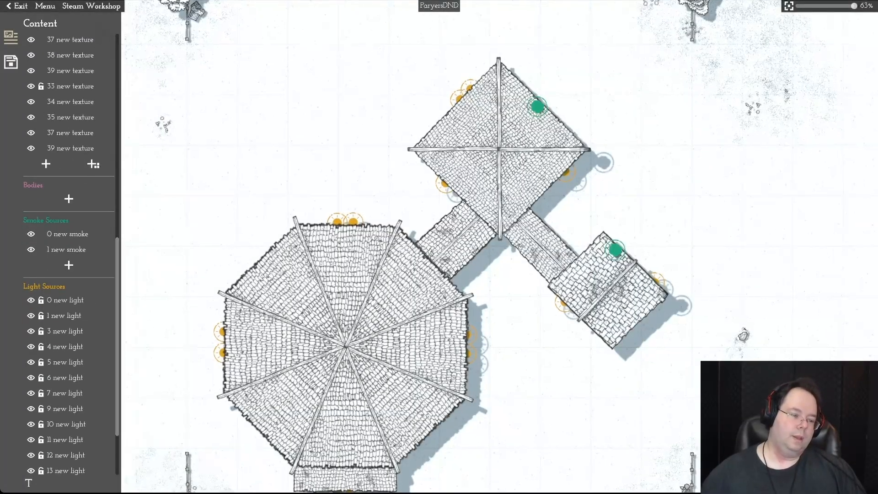
scroll(94, 465, down, 3)
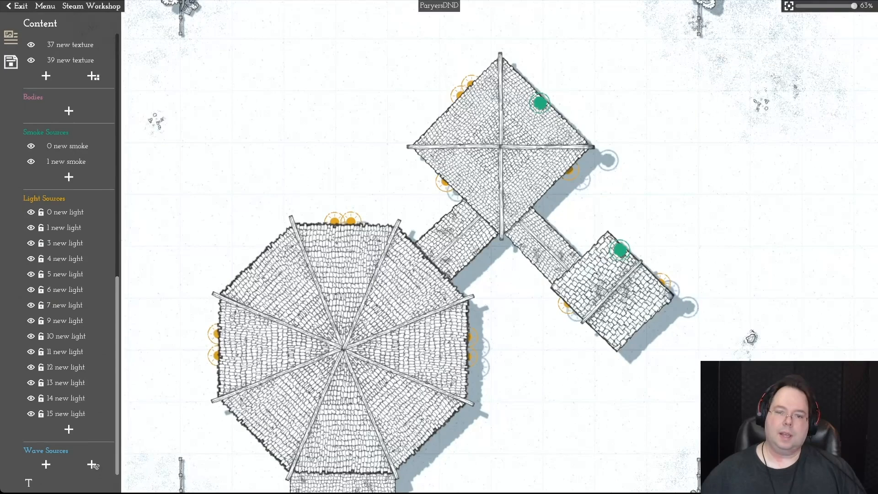
scroll(438, 246, down, 1)
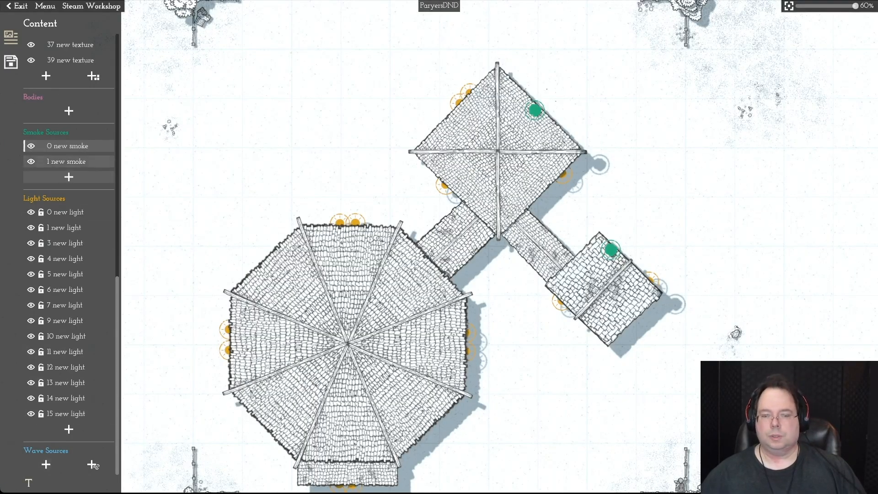
click(67, 146)
click(67, 146)
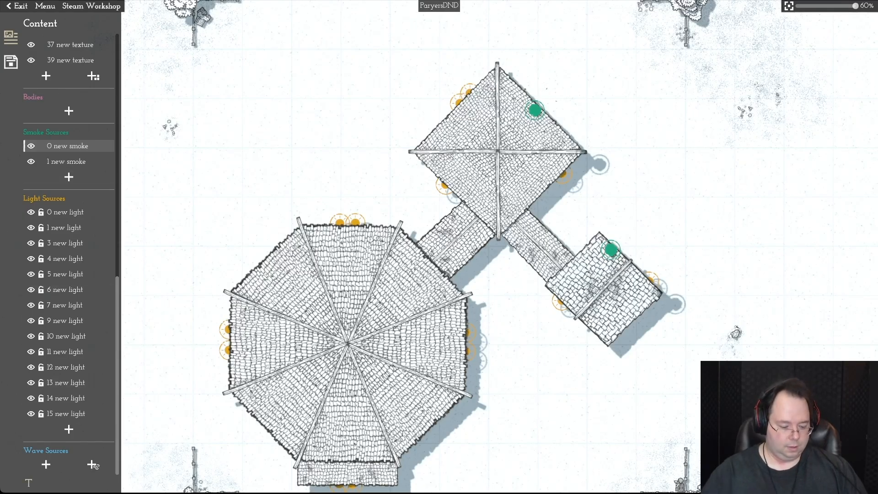
click(93, 465)
text(Sm)
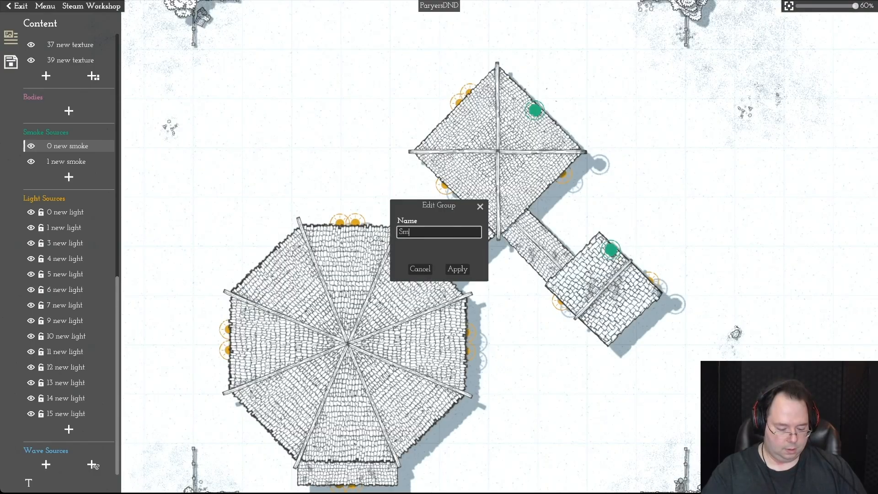
text(oke Common Area)
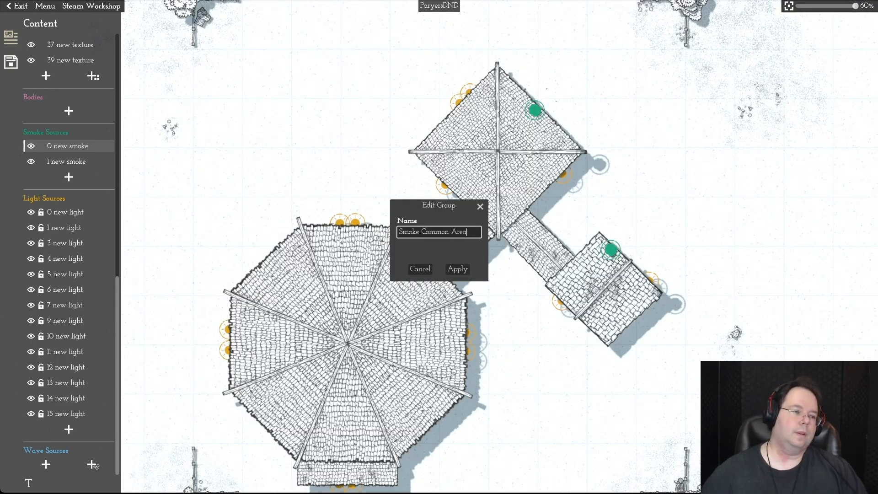
key(Return)
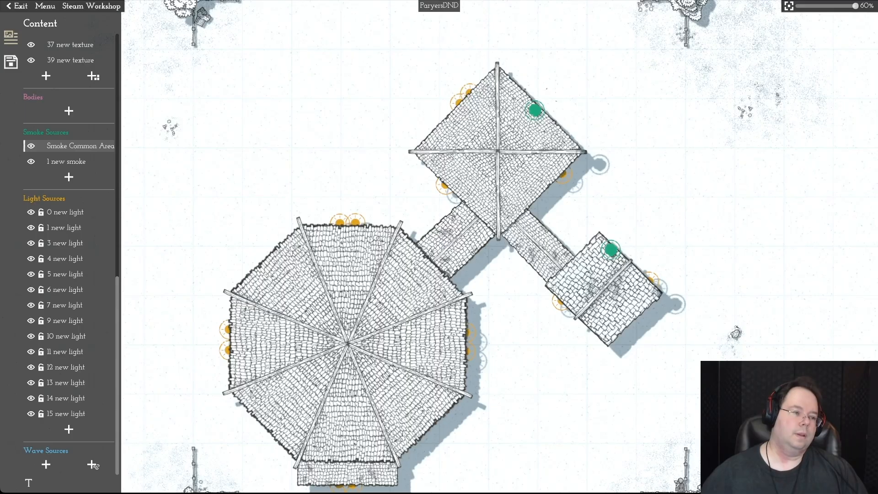
Step: Rename the smoke source "1 new smoke" as "Smoke Priest Quart"
click(69, 161)
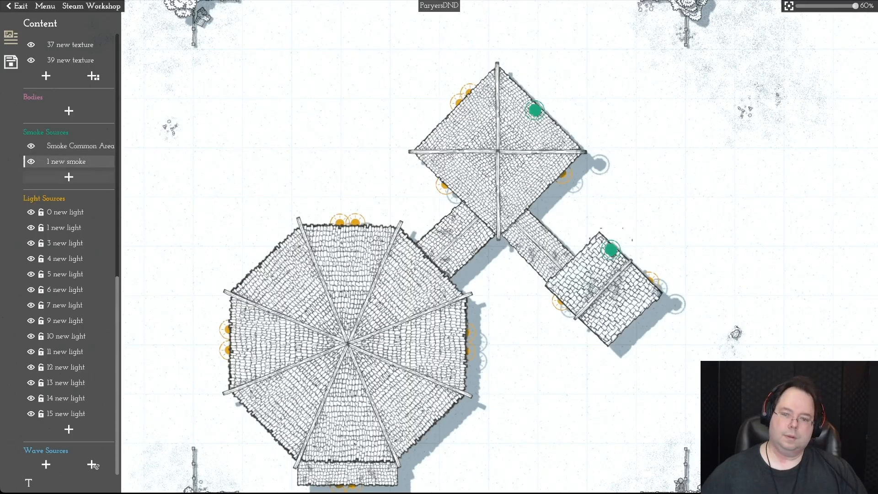
double_click(69, 161)
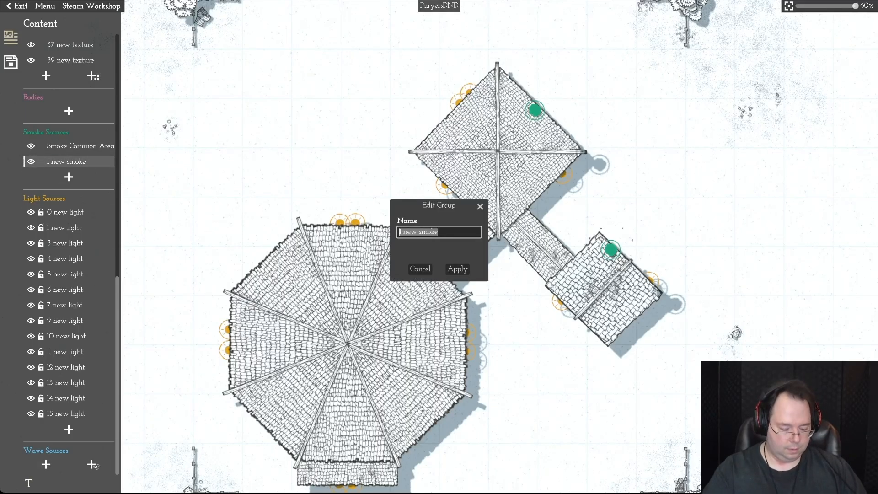
text(Smoke Priest)
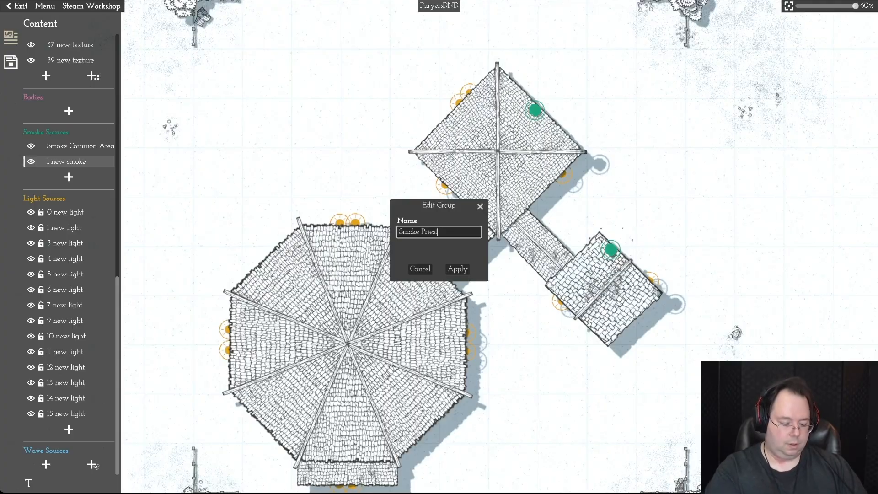
text(Qu)
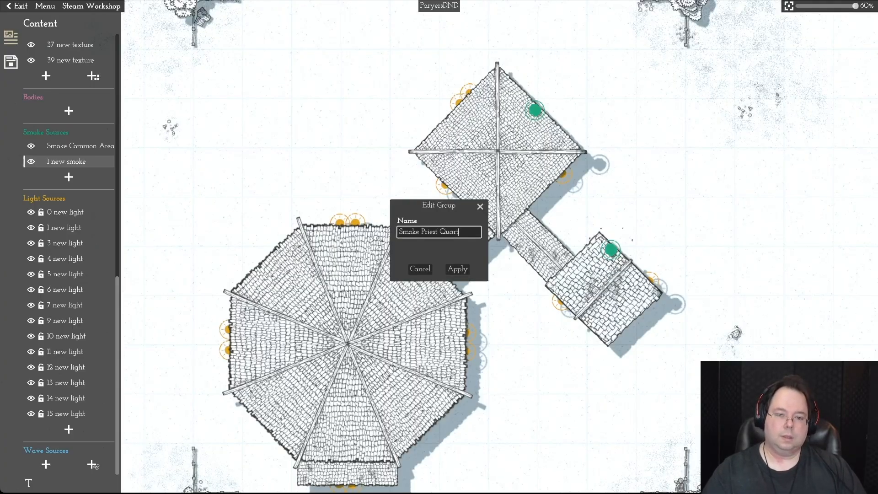
text(art)
key(Return)
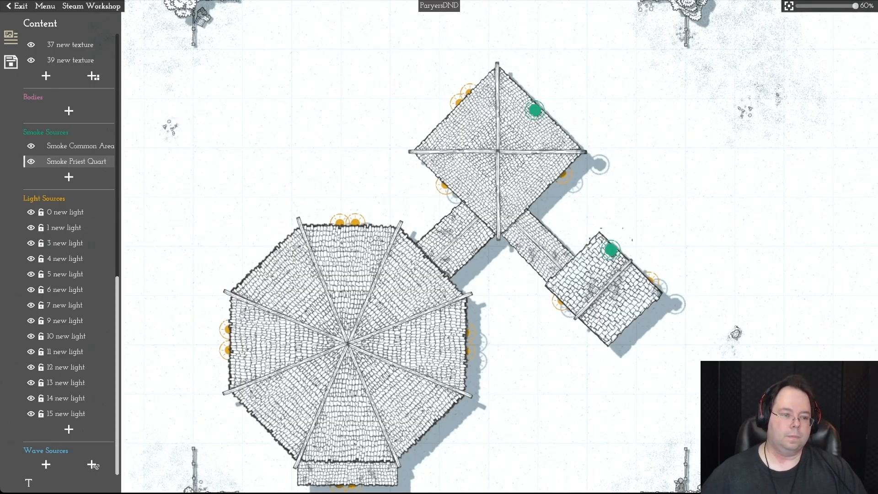
Step: Save the ParyersDND asset and return from the Object Editor to the settlement map
scroll(94, 465, up, 8)
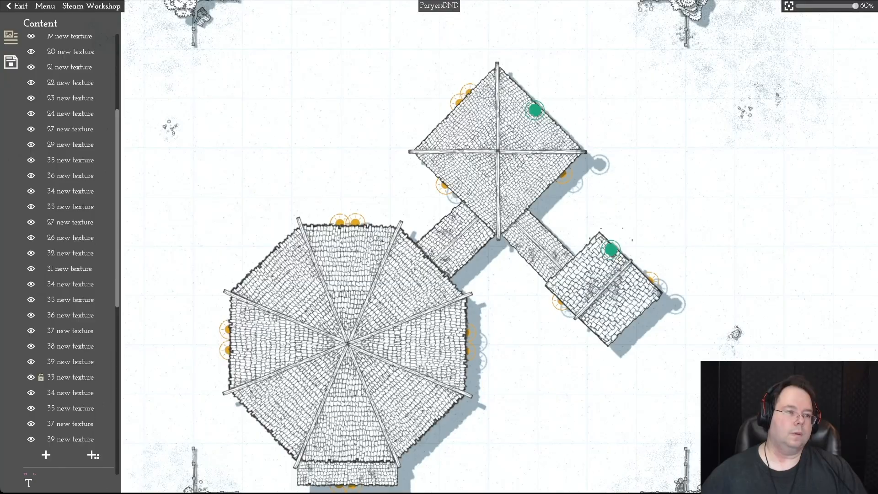
scroll(71, 251, up, 4)
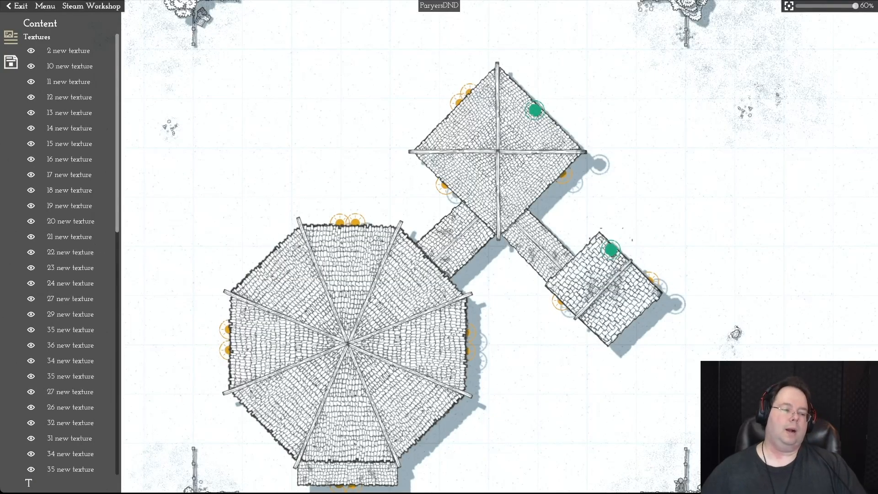
scroll(68, 251, down, 10)
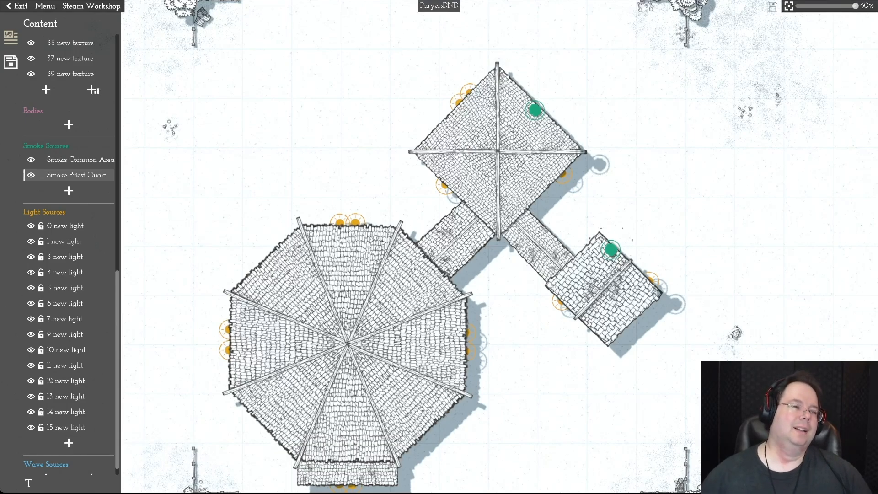
click(44, 6)
click(45, 57)
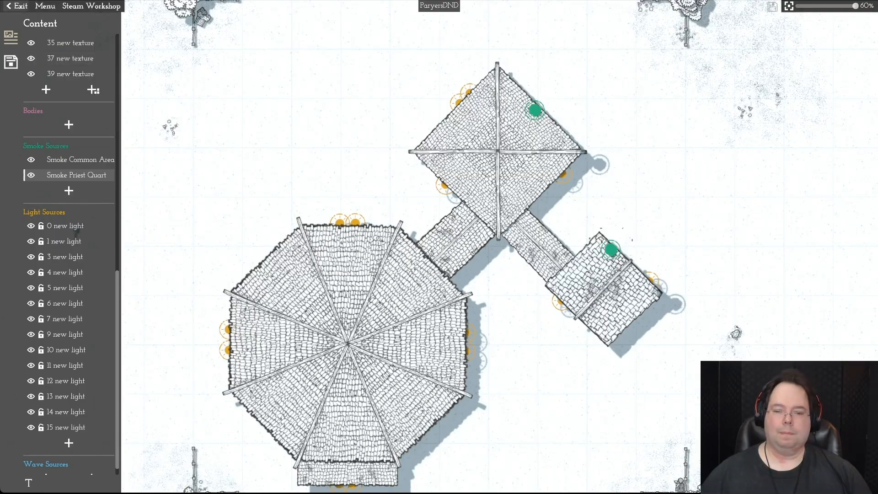
click(16, 6)
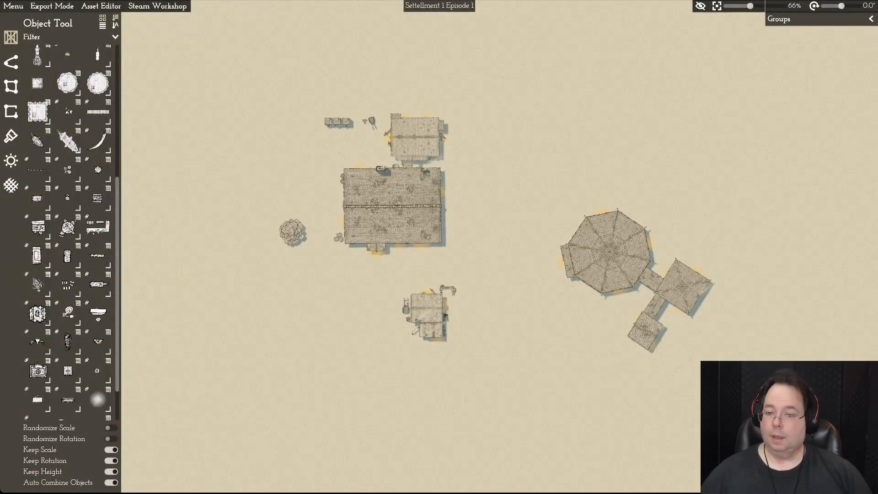
Step: Shift the octagonal building with its two wings slightly west
mouse_move(610, 255)
mouse_down()
mouse_move(571, 259)
mouse_move(595, 259)
mouse_up()
scroll(457, 256, down, 1)
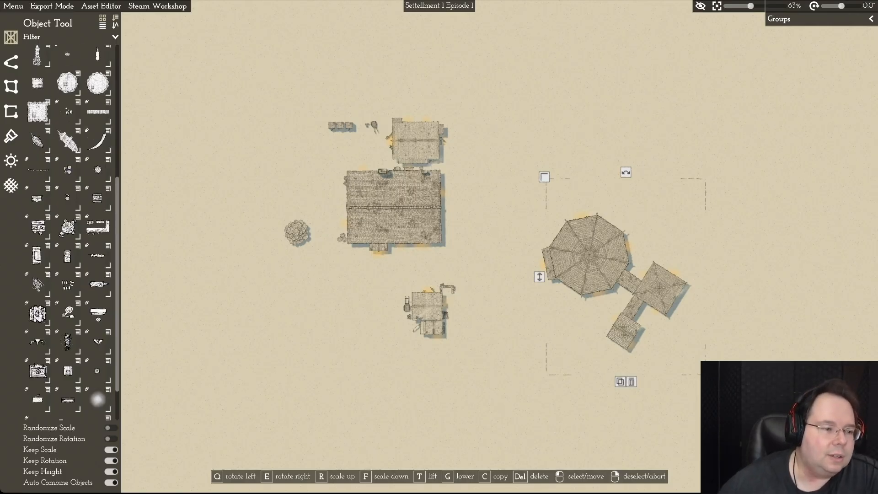
Step: Place the dark pyramid-roof variant of the square building just east of the large rectangular building
scroll(98, 400, up, 5)
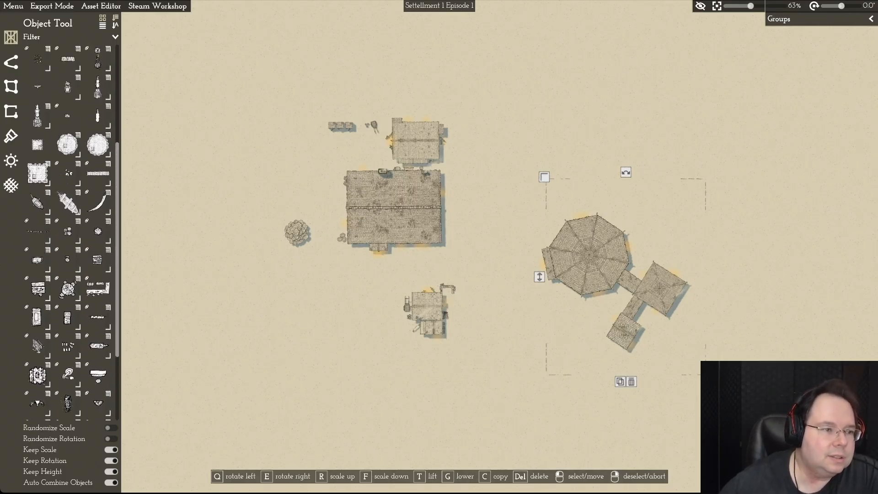
scroll(97, 399, up, 1)
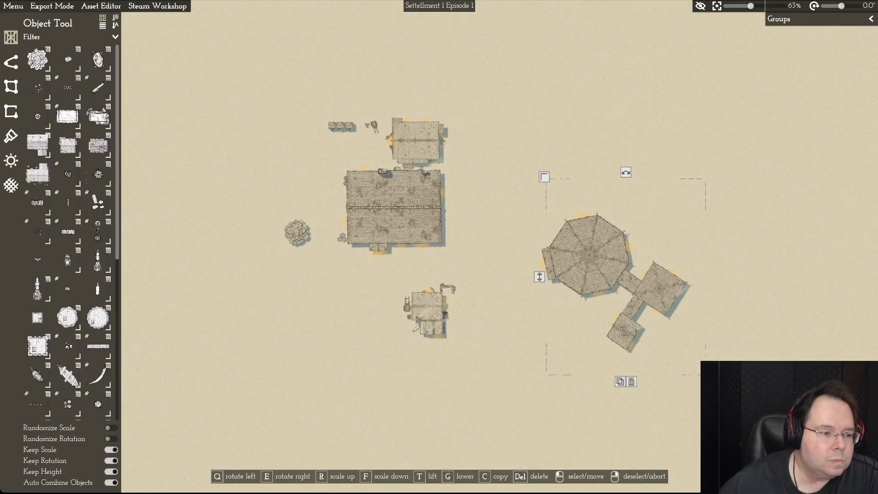
scroll(71, 232, down, 3)
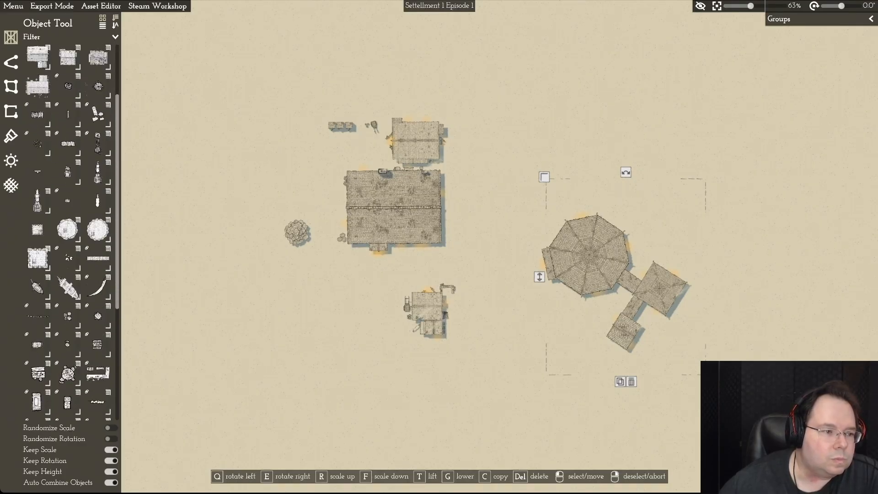
scroll(98, 385, down, 4)
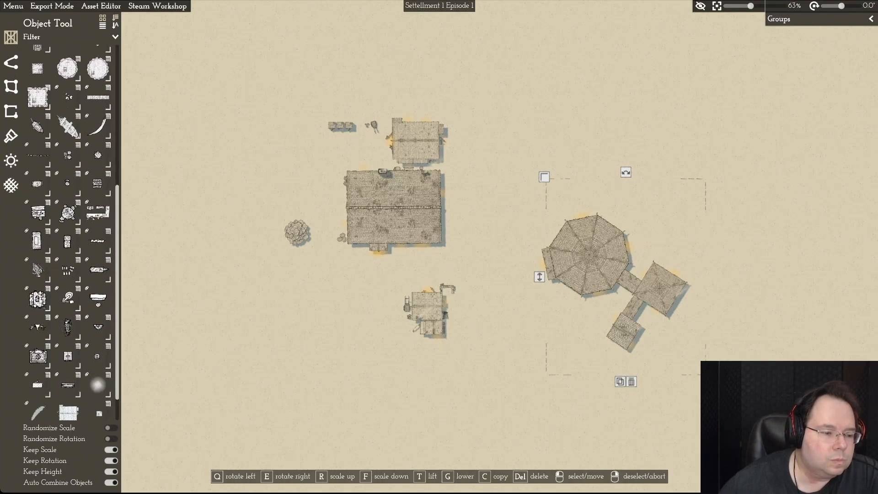
scroll(97, 405, down, 1)
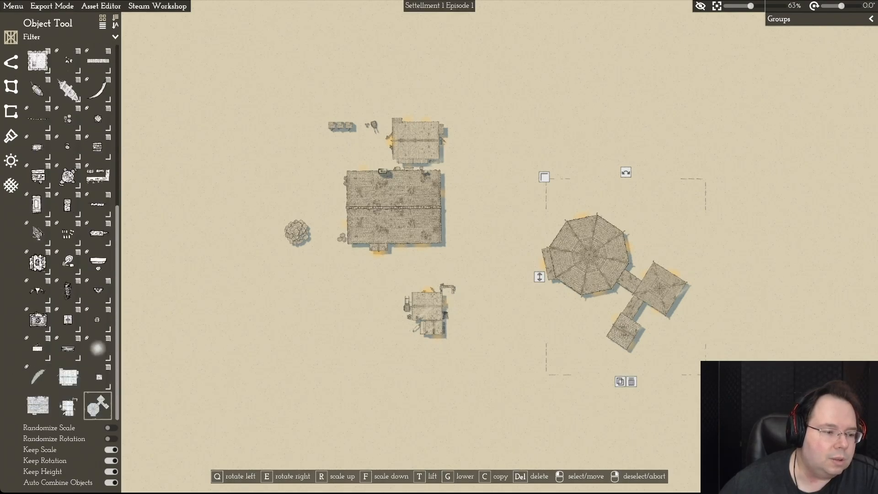
scroll(98, 405, up, 1)
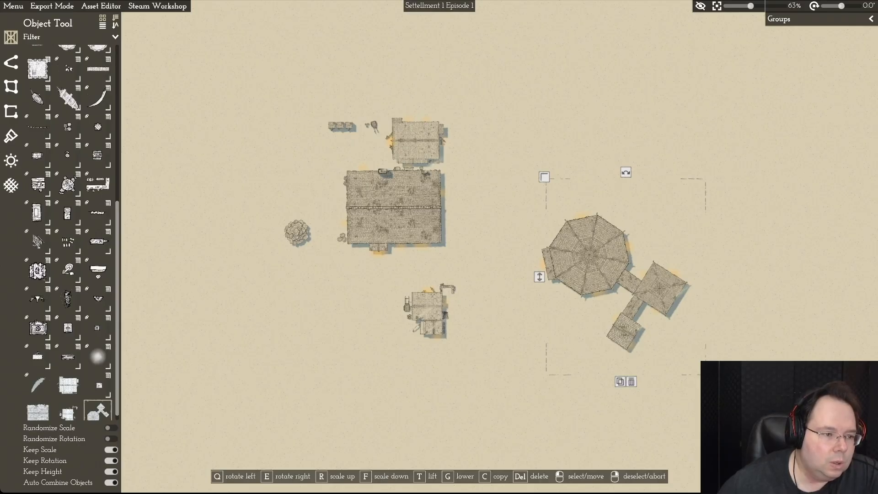
scroll(98, 405, up, 5)
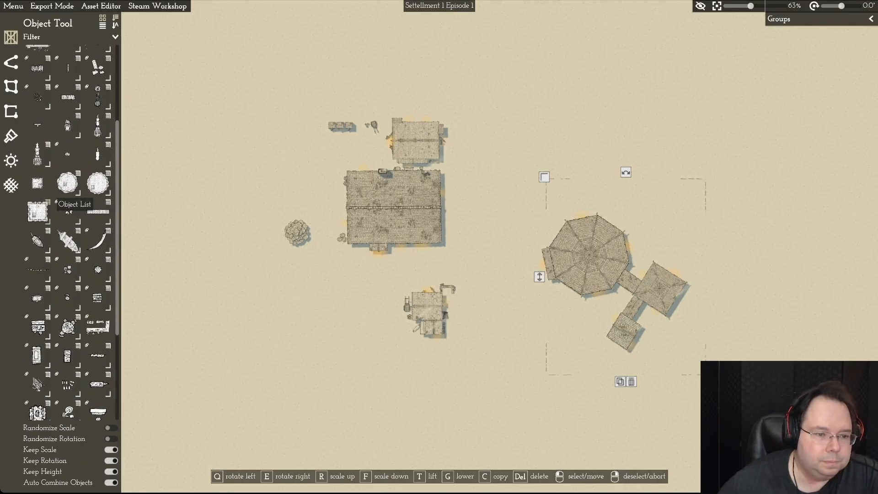
click(48, 201)
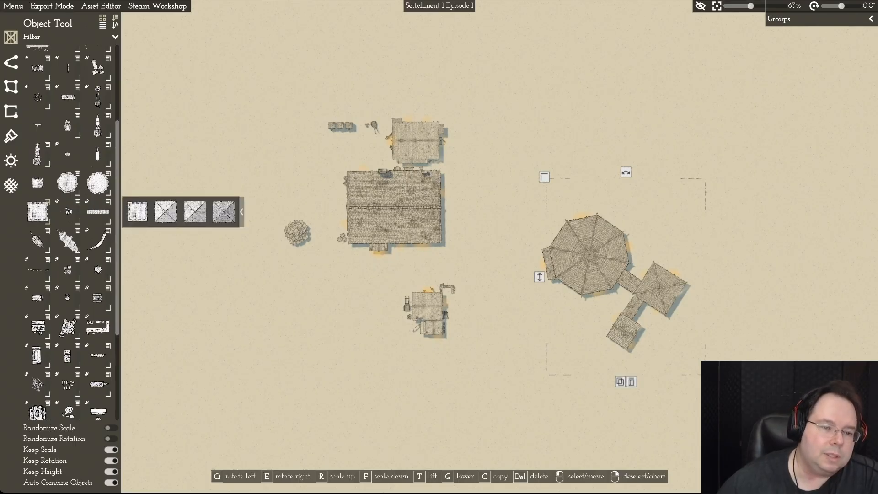
mouse_move(223, 212)
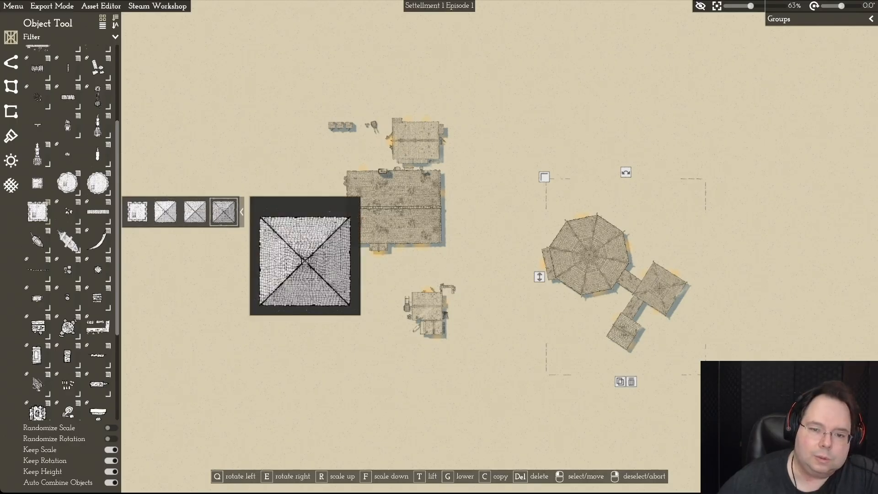
click(223, 211)
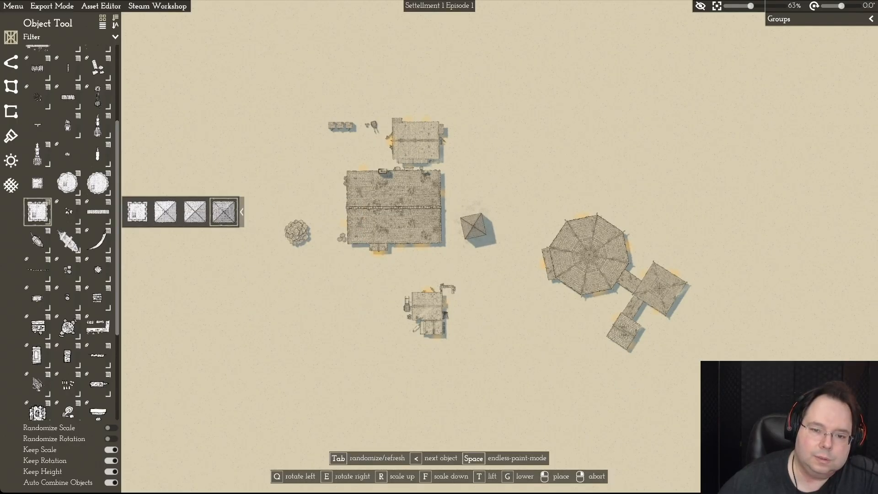
right_click(503, 188)
click(474, 227)
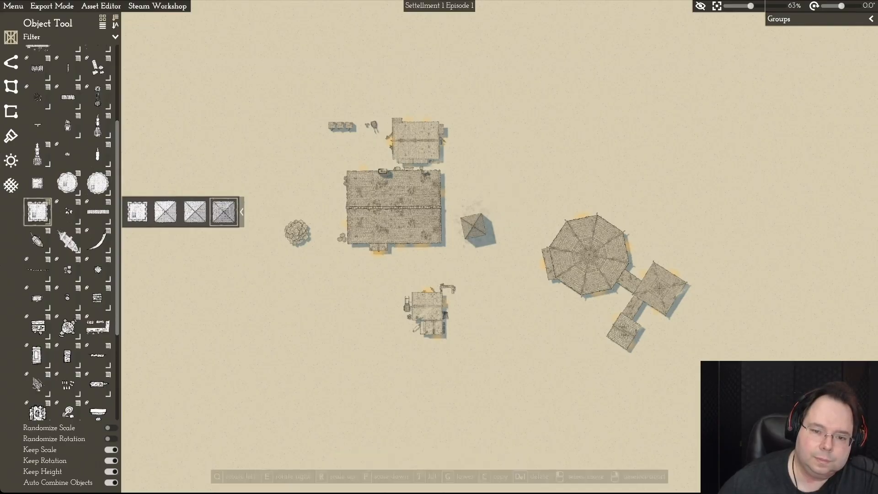
Step: Straighten the pyramid-roofed building parallel to the large rectangular building and scale it up two increments
drag(473, 201, 469, 231)
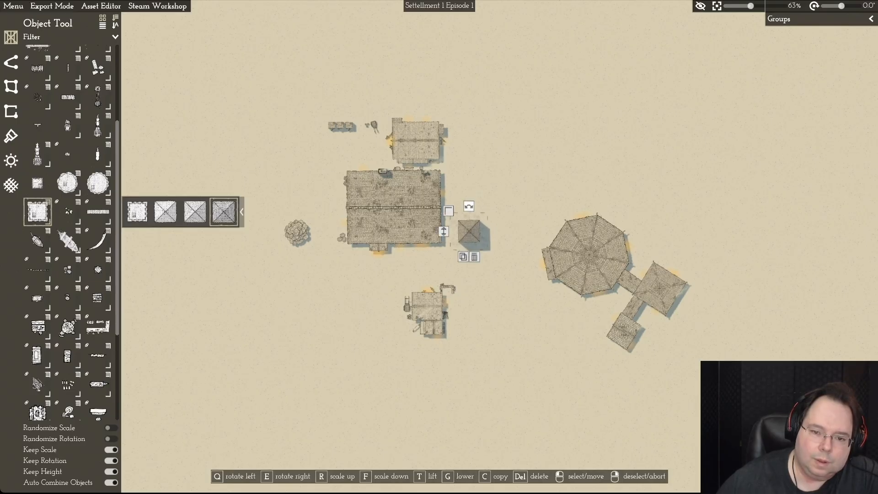
key(r)
key(r)
drag(470, 231, 468, 229)
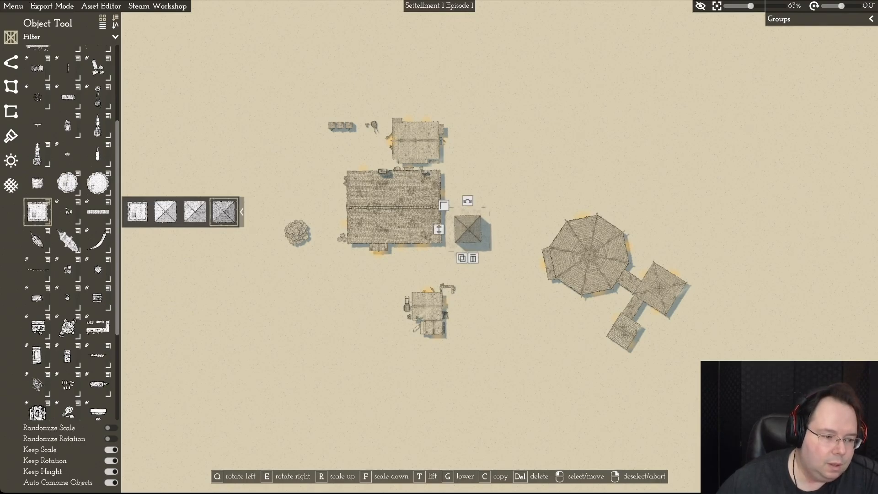
Step: Enlarge the pyramid-roofed building further and fine-tune its position beside the large rectangular building's east wall
scroll(69, 229, down, 3)
scroll(69, 228, down, 2)
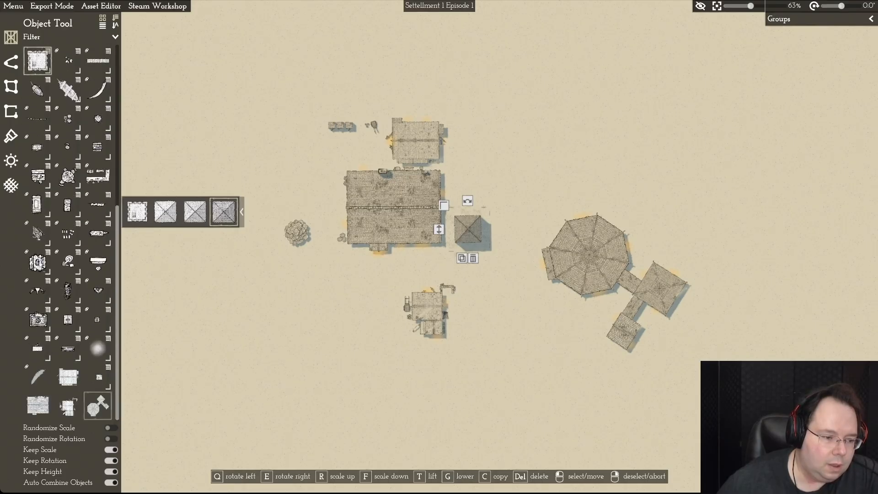
scroll(68, 228, up, 9)
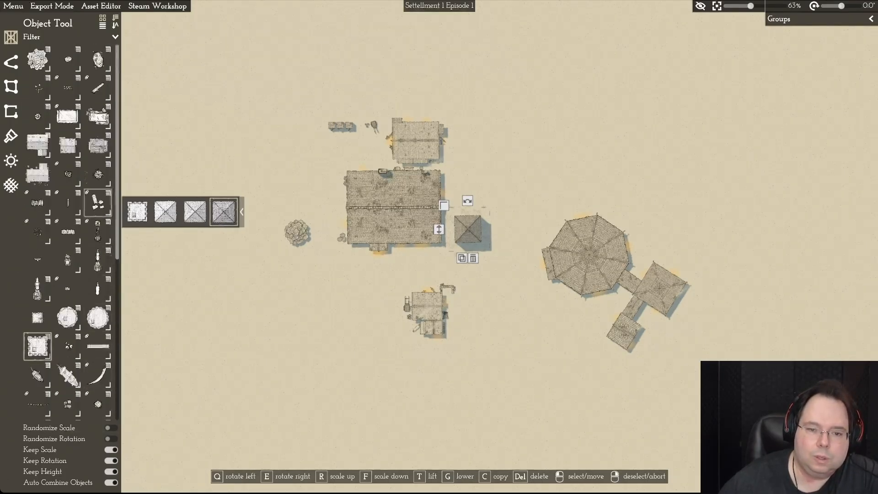
key(r)
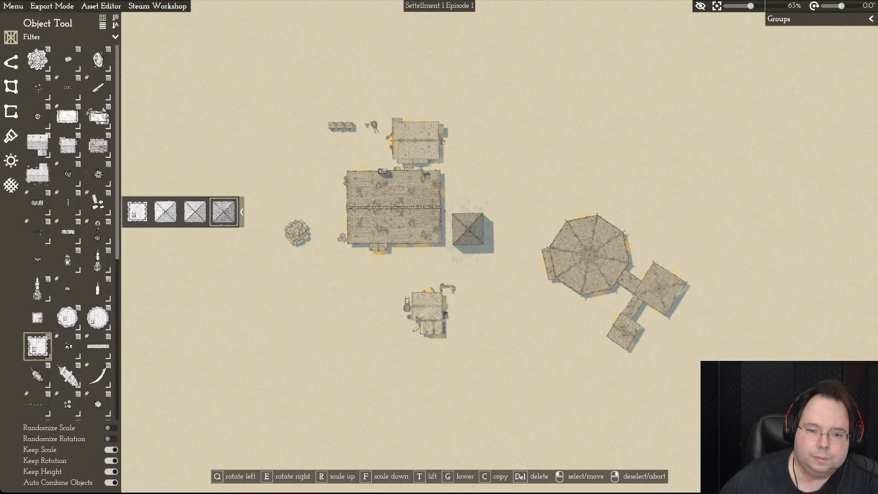
drag(468, 229, 468, 226)
drag(467, 194, 468, 193)
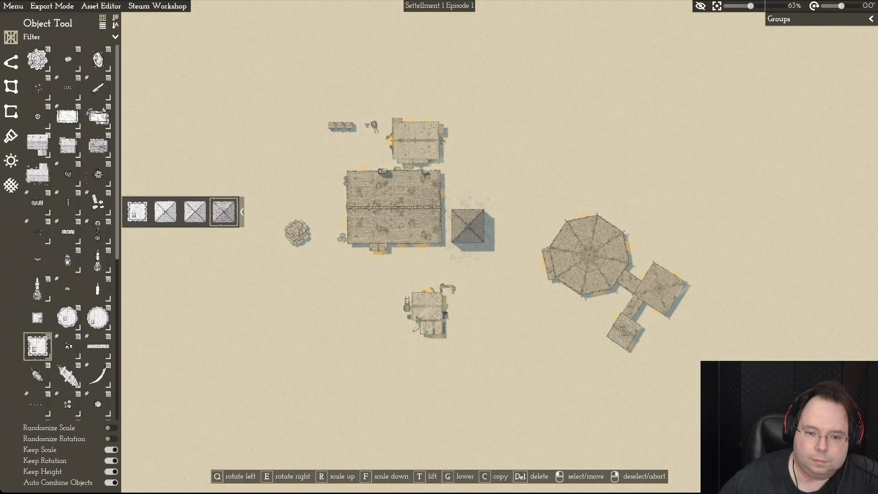
drag(468, 227, 469, 227)
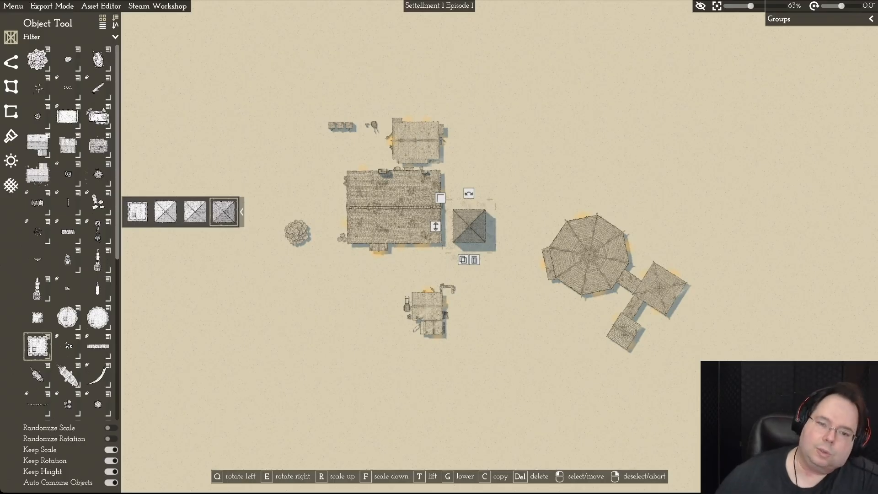
mouse_move(469, 226)
mouse_down()
mouse_move(481, 206)
mouse_move(467, 192)
mouse_move(470, 227)
mouse_up()
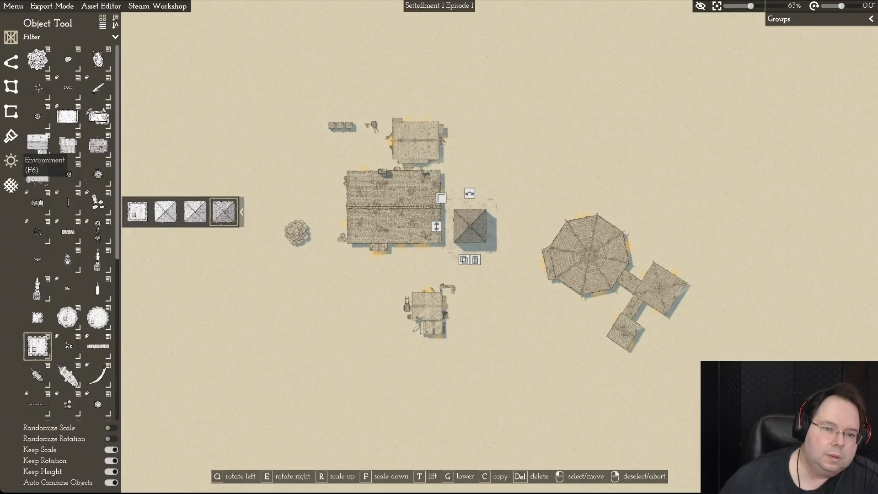
click(11, 160)
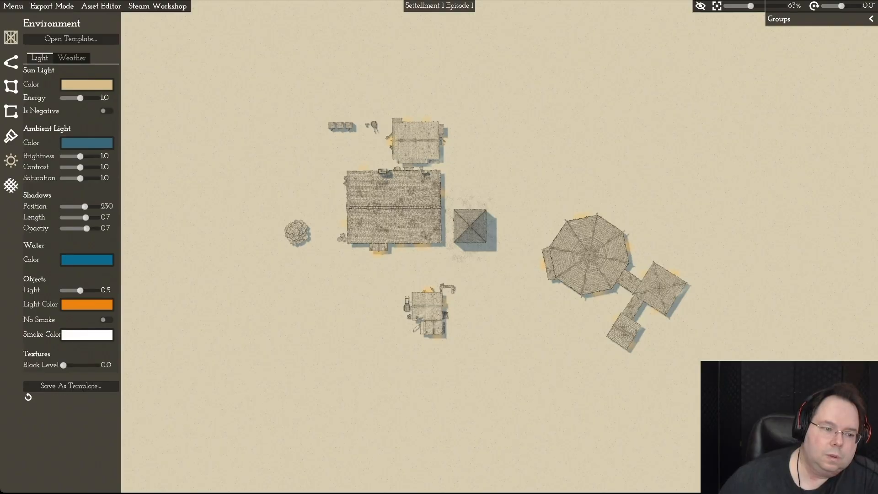
click(11, 37)
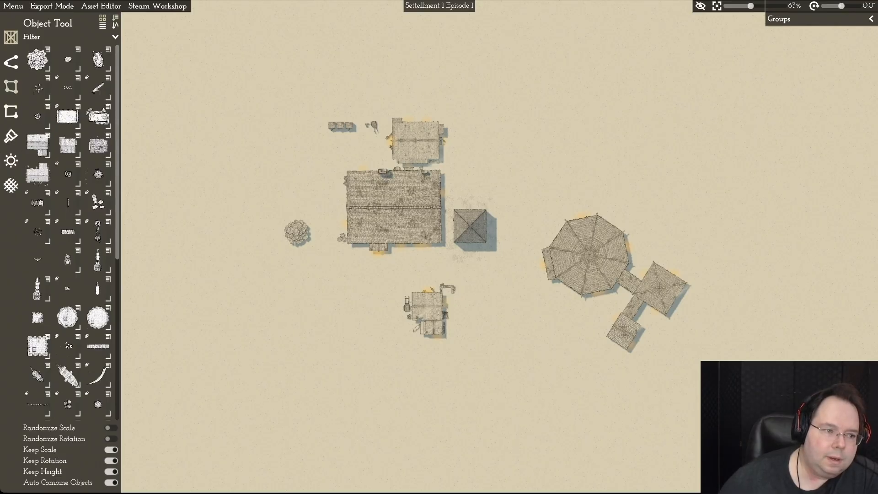
click(11, 87)
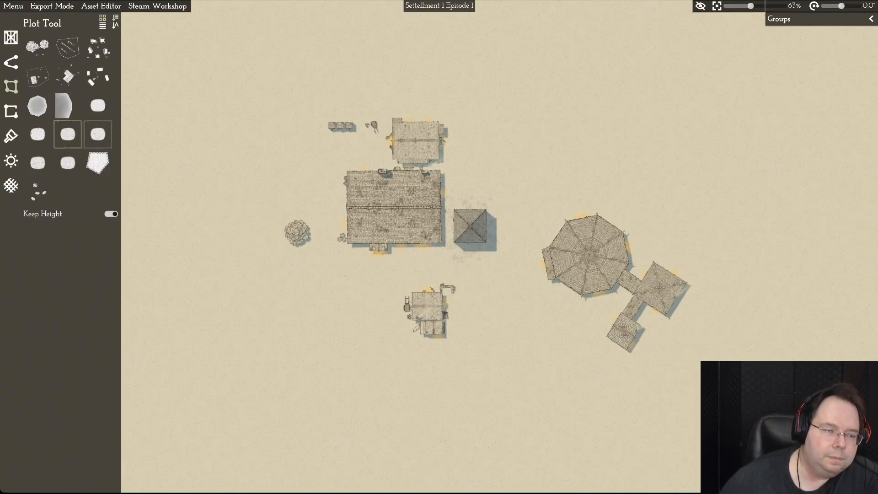
mouse_move(37, 105)
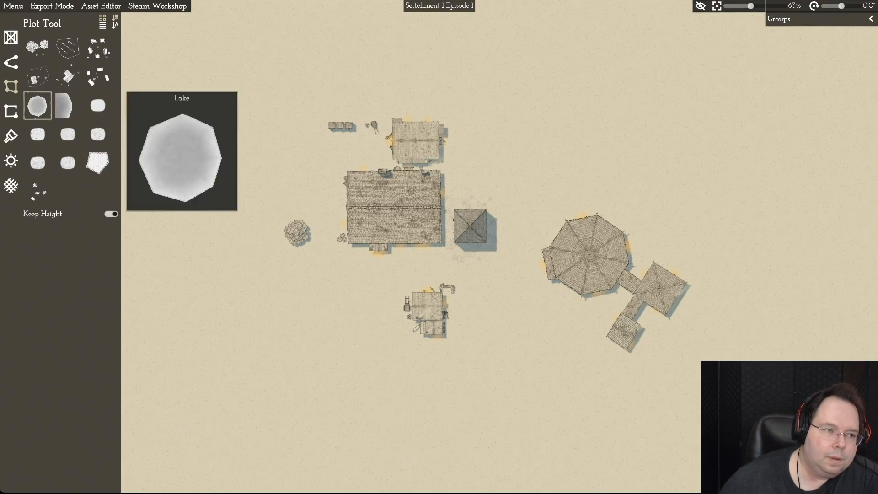
click(11, 62)
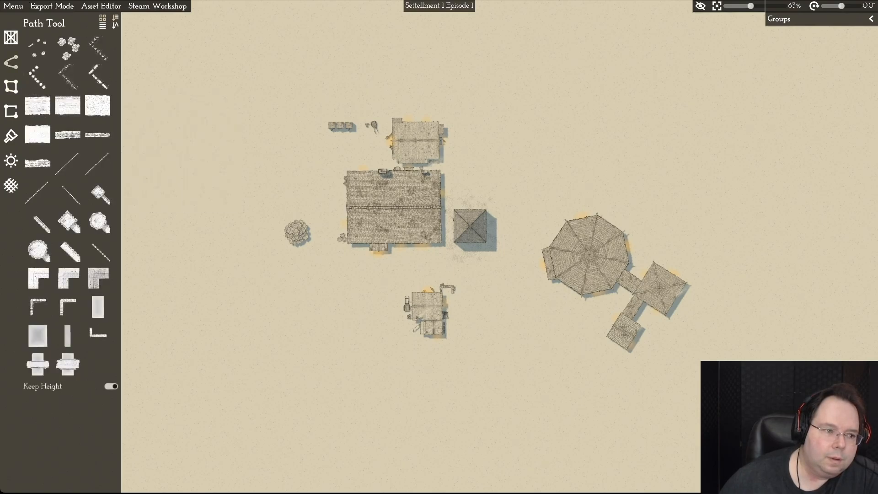
click(11, 37)
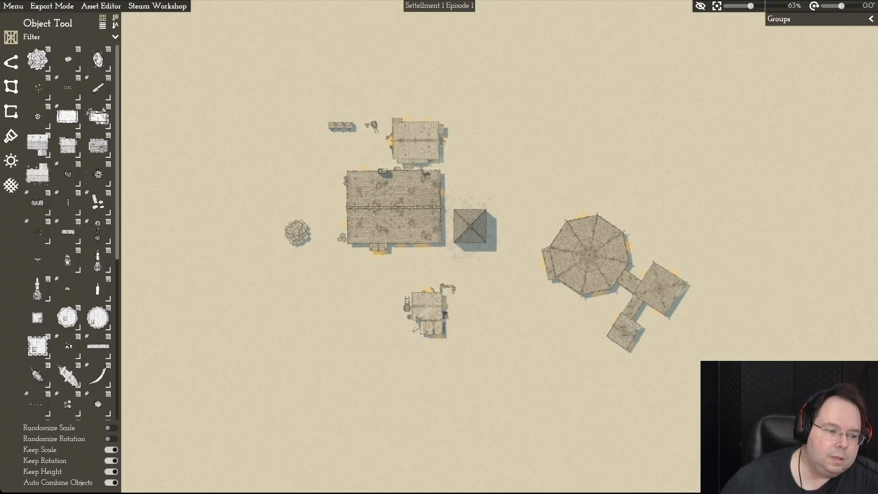
scroll(98, 349, down, 5)
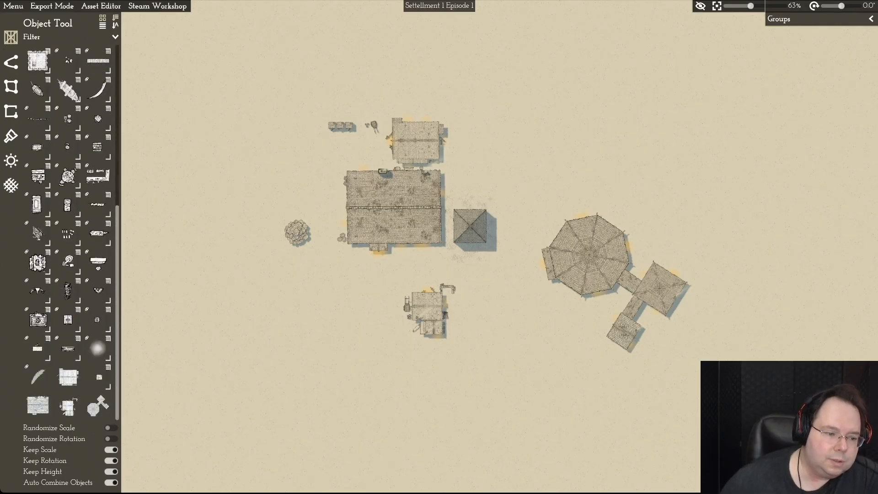
click(98, 348)
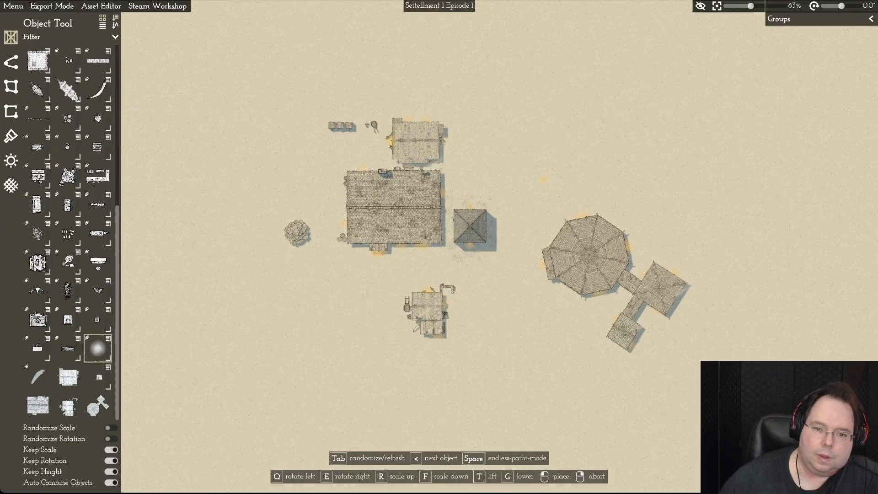
right_click(543, 179)
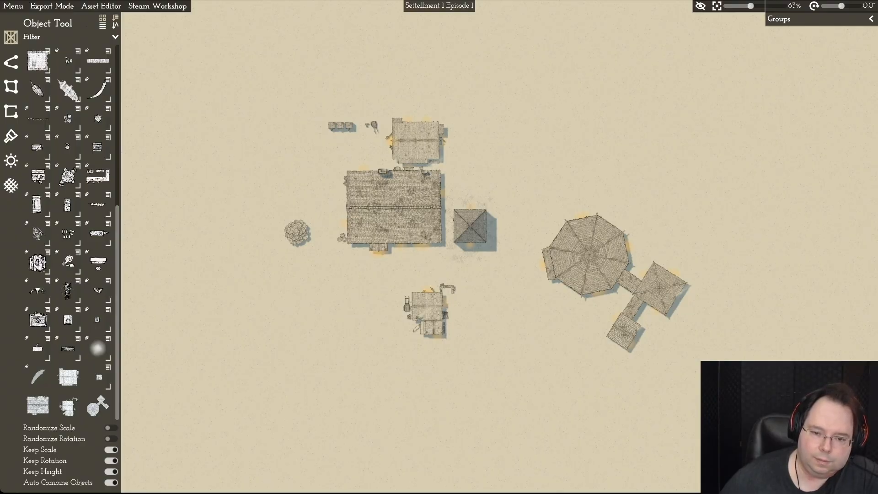
Step: Nudge the pyramid-roofed building slightly east of its spot beside the large rectangular building
mouse_move(470, 226)
mouse_down()
mouse_move(472, 211)
mouse_move(473, 248)
mouse_move(470, 227)
mouse_up()
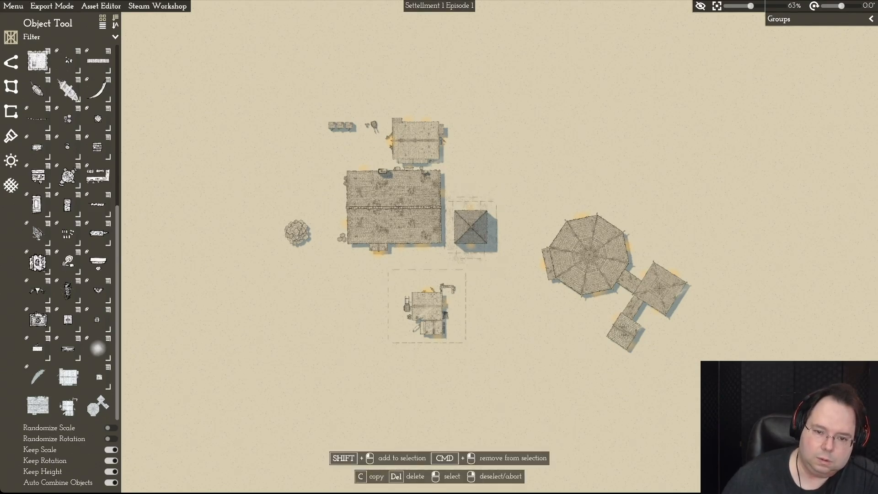
mouse_move(471, 227)
mouse_down()
mouse_move(476, 188)
mouse_move(472, 217)
mouse_up()
right_click(472, 217)
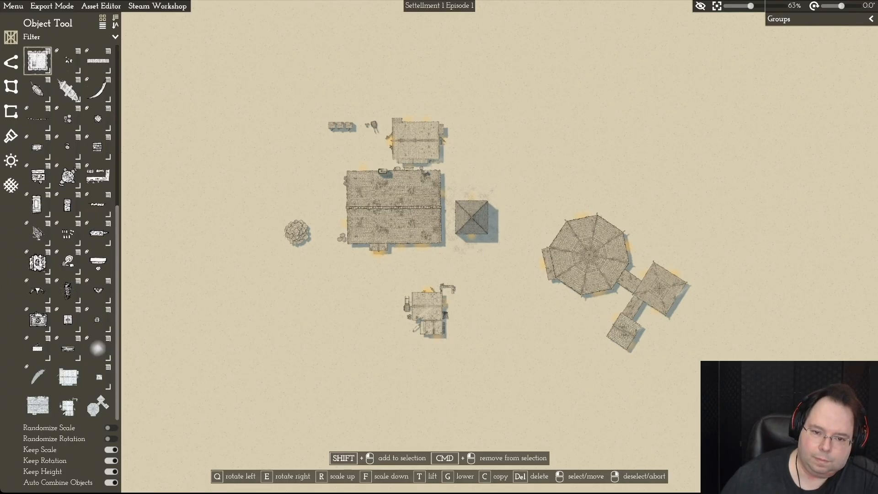
click(472, 218)
drag(472, 217, 472, 225)
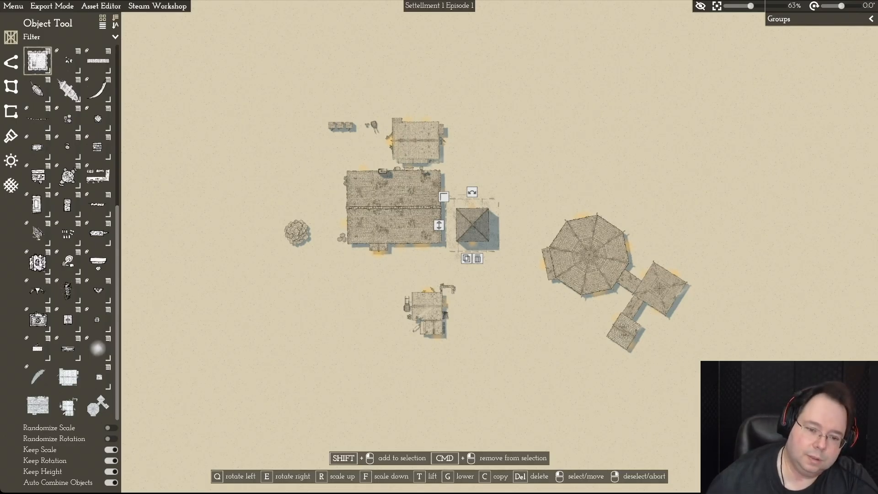
Step: Move the small building south of the large rectangular building further west and rotate it slightly clockwise
drag(425, 313, 368, 309)
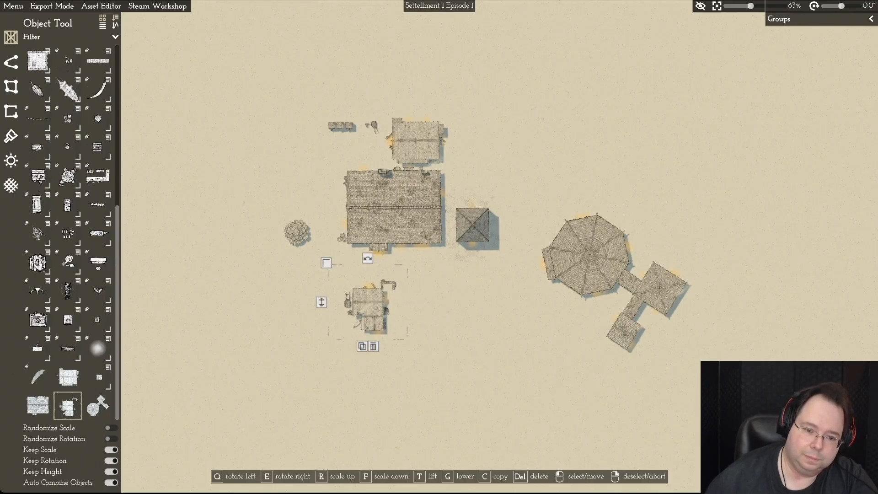
drag(368, 313, 363, 308)
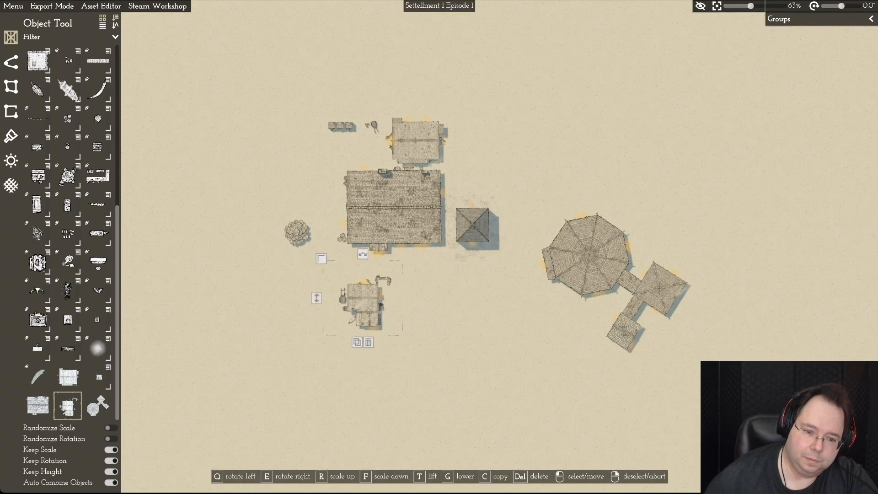
drag(363, 254, 374, 256)
drag(363, 309, 359, 317)
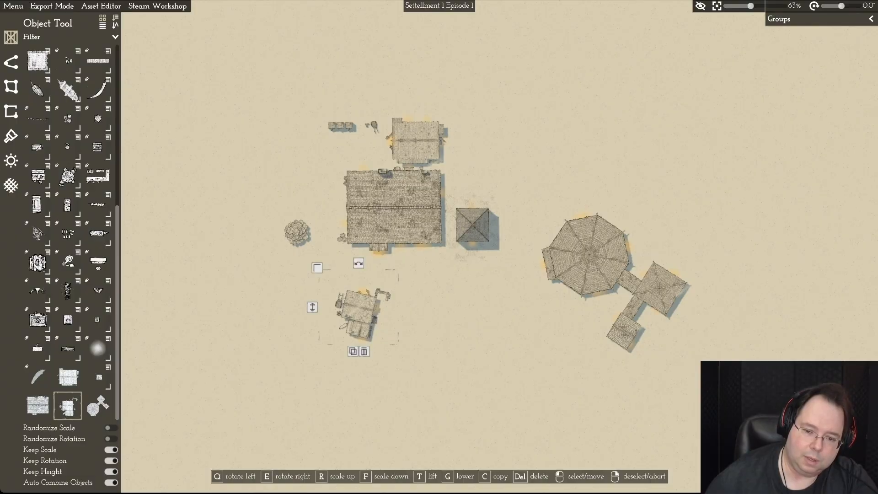
Step: Rotate the octagonal building with its two wings slightly clockwise and shift it a little south
drag(592, 263, 590, 271)
drag(624, 181, 639, 183)
drag(592, 263, 594, 278)
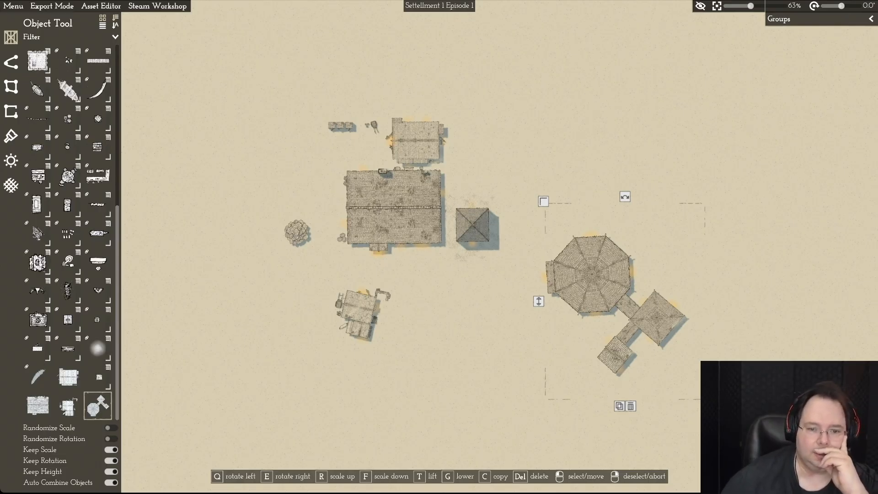
right_click(515, 270)
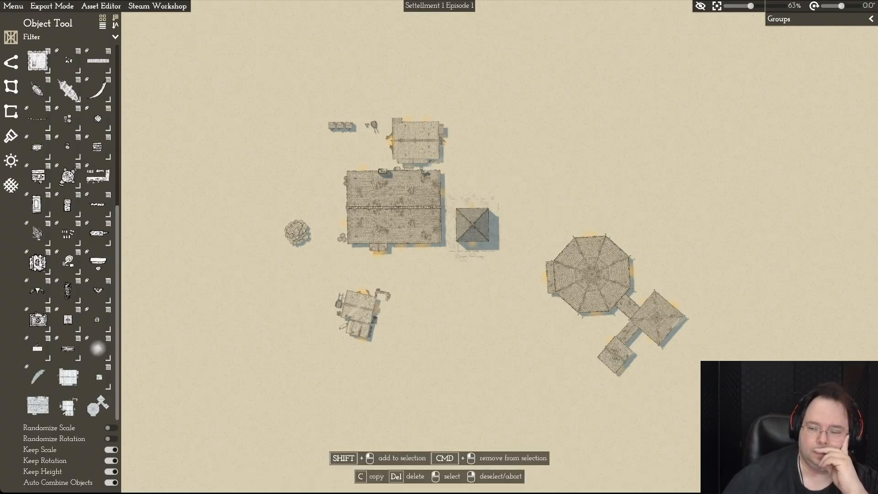
Step: Check which objects belong to the INNOuthouses group by hiding and reshowing it and highlighting its members
click(871, 18)
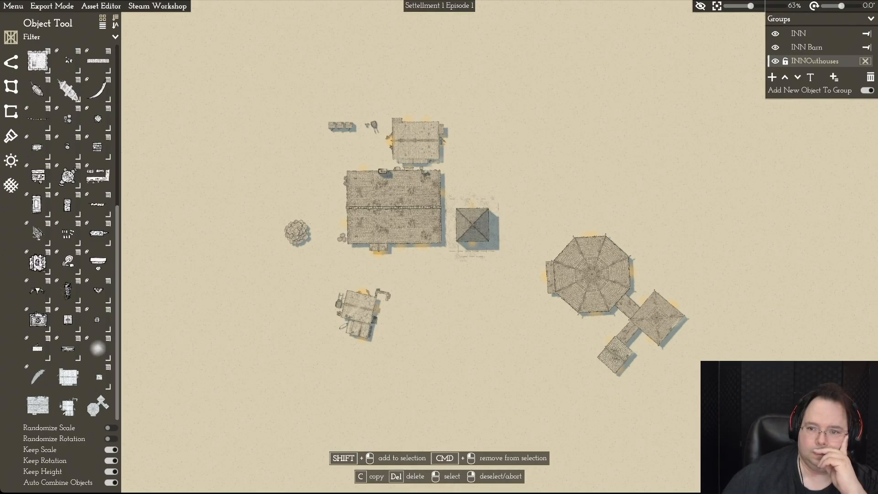
click(775, 61)
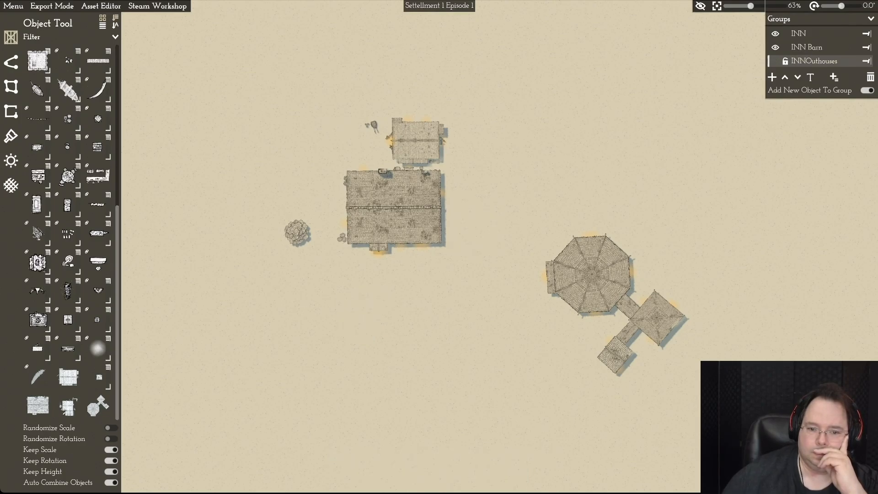
click(775, 61)
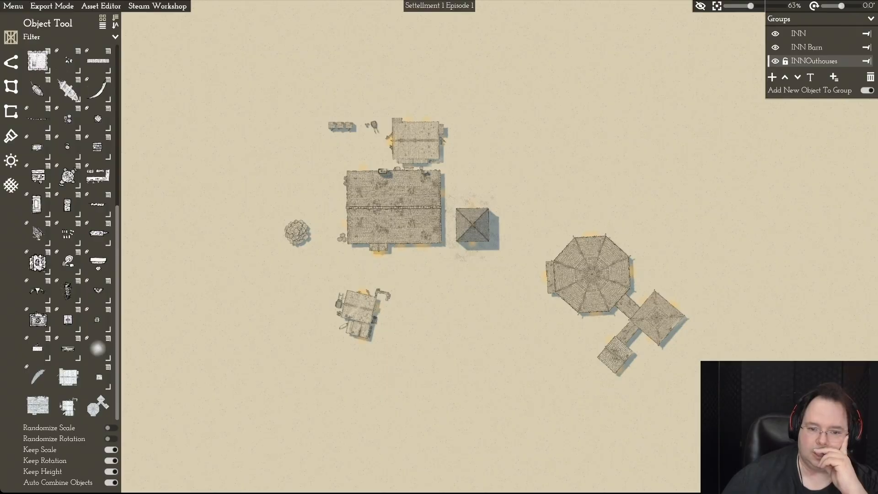
click(866, 61)
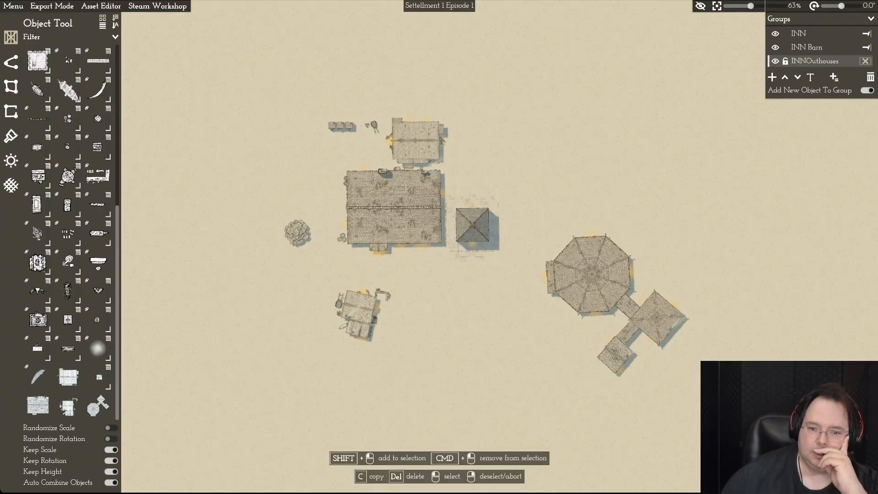
click(866, 61)
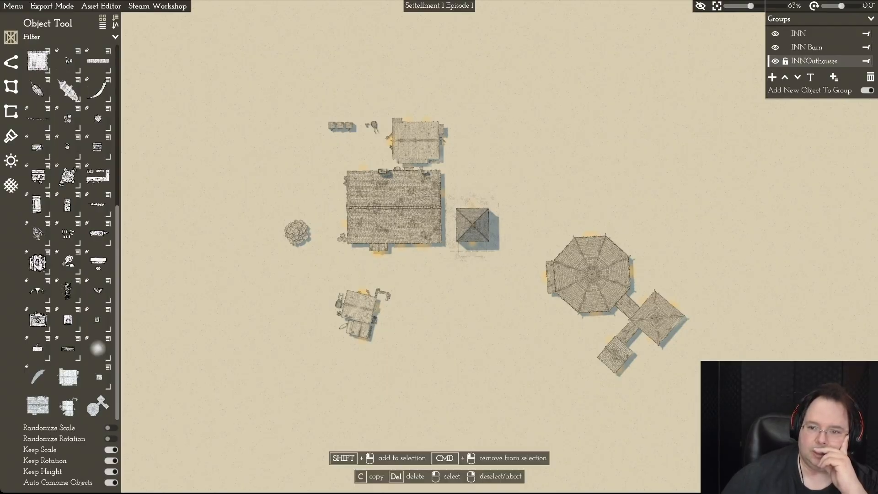
Step: Add a new object group and name it Grannery
click(772, 77)
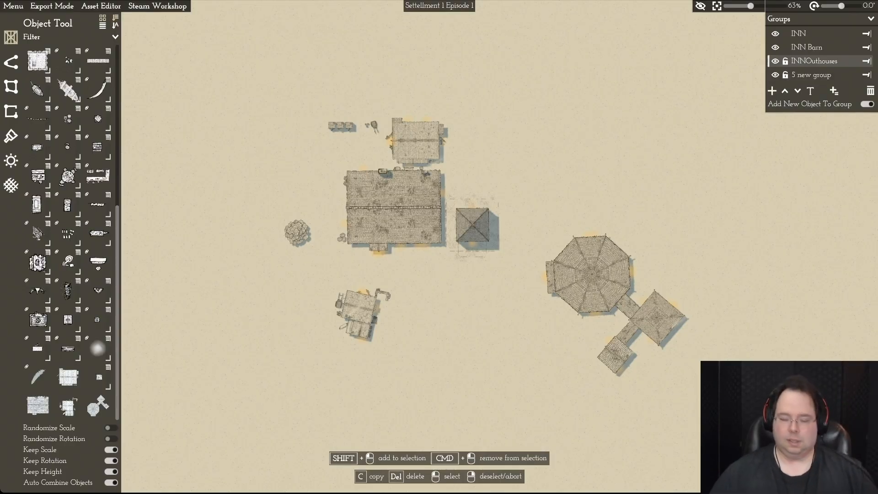
click(812, 75)
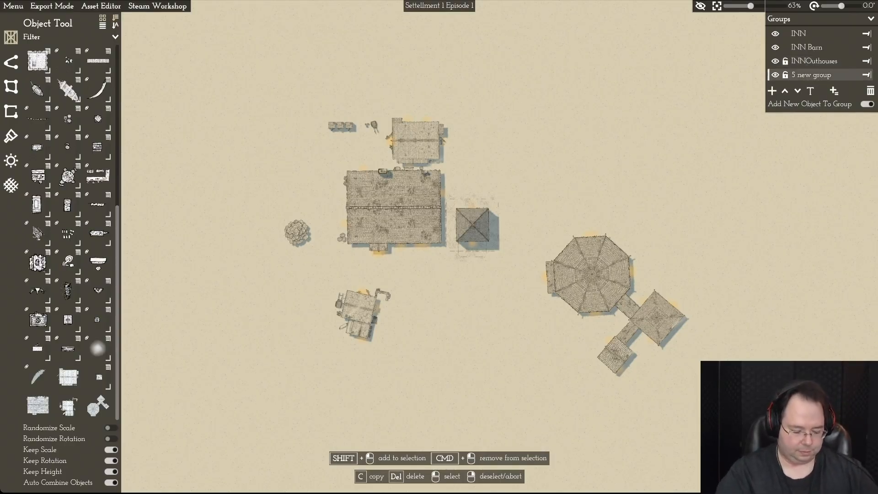
key(a)
key(g)
key(g)
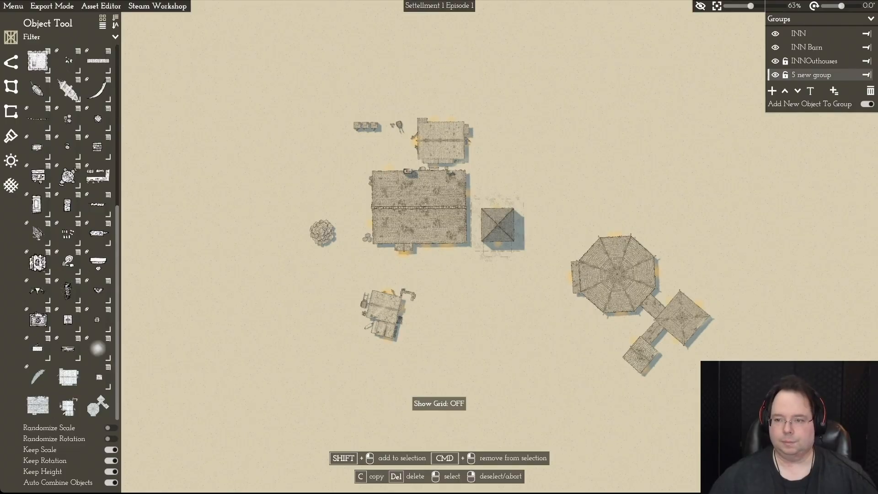
click(811, 90)
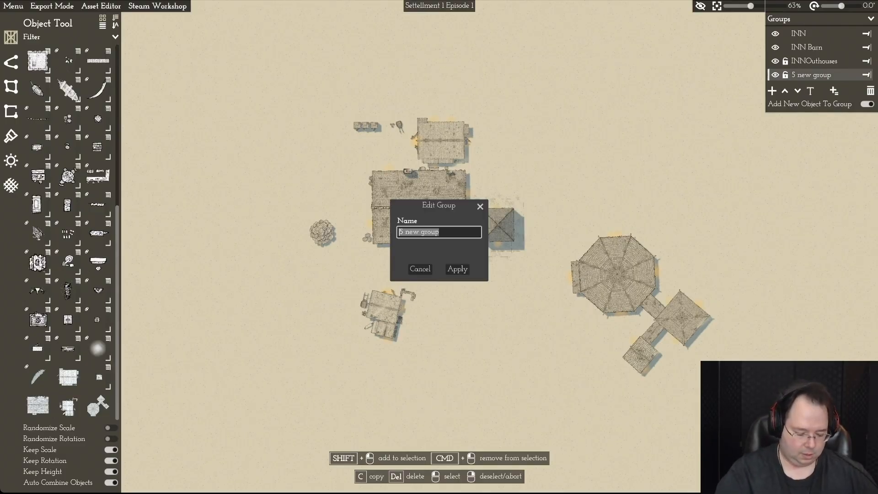
text(Grannery)
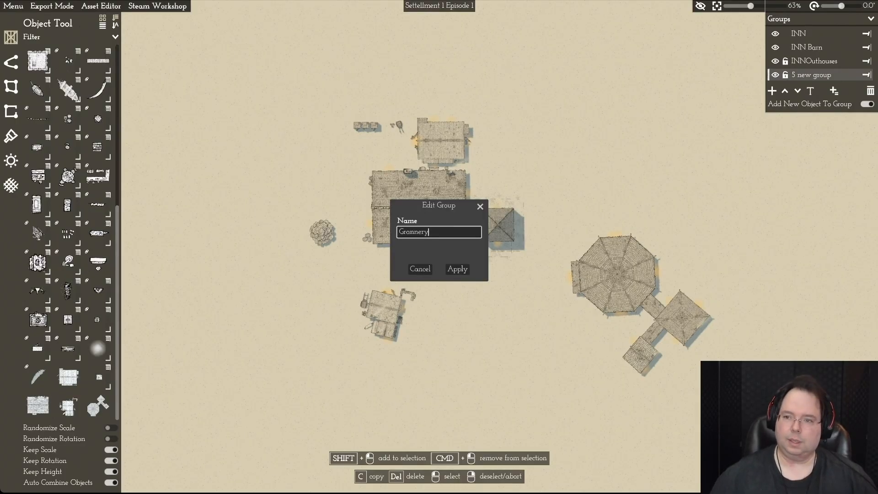
key(Return)
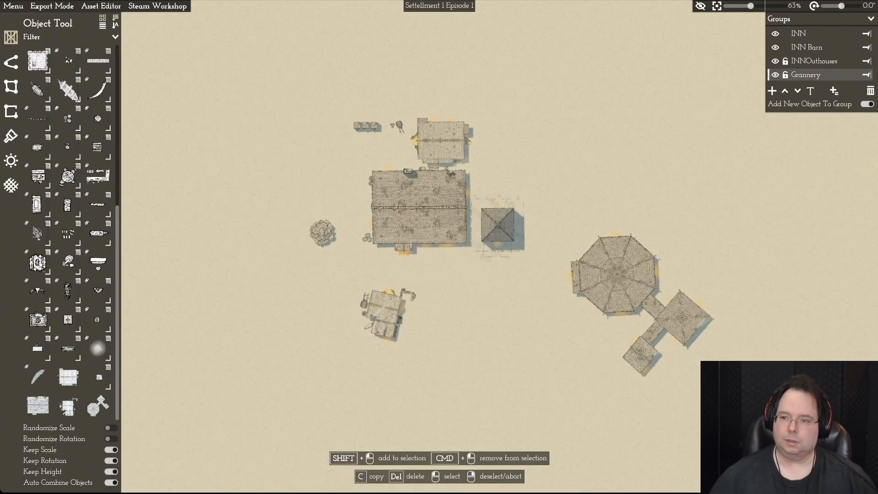
Step: Correct the new group's name to Granery
click(810, 91)
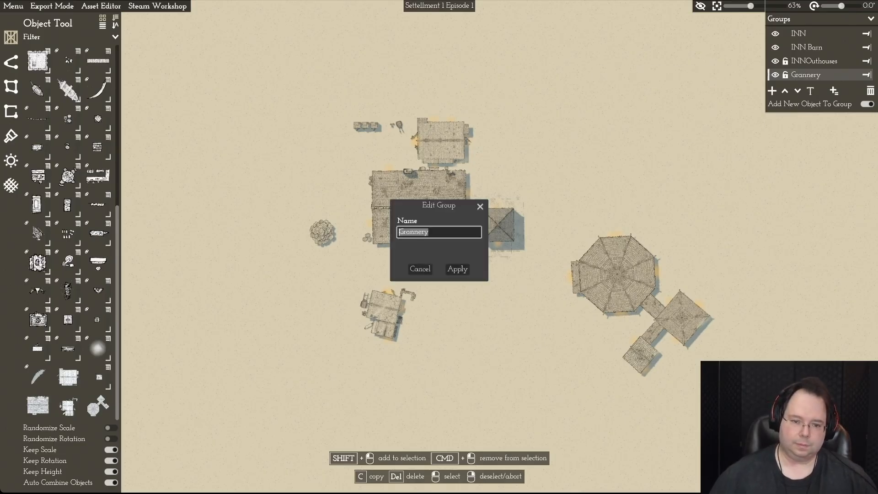
text(Granery)
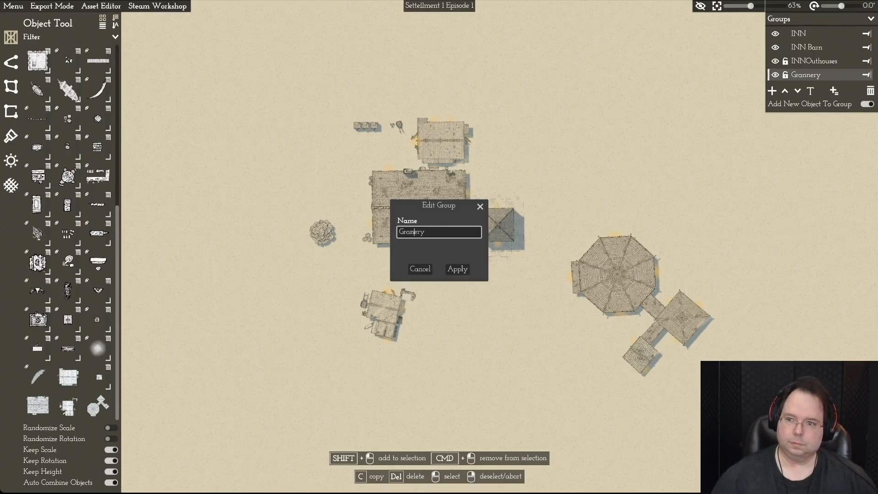
key(Return)
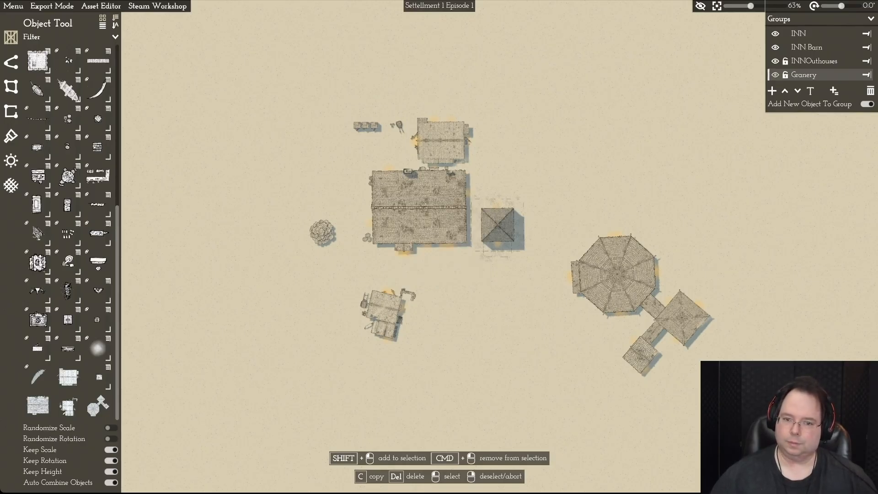
Step: Lock the INNOuthouses group and hide the Granery group
click(785, 61)
click(785, 75)
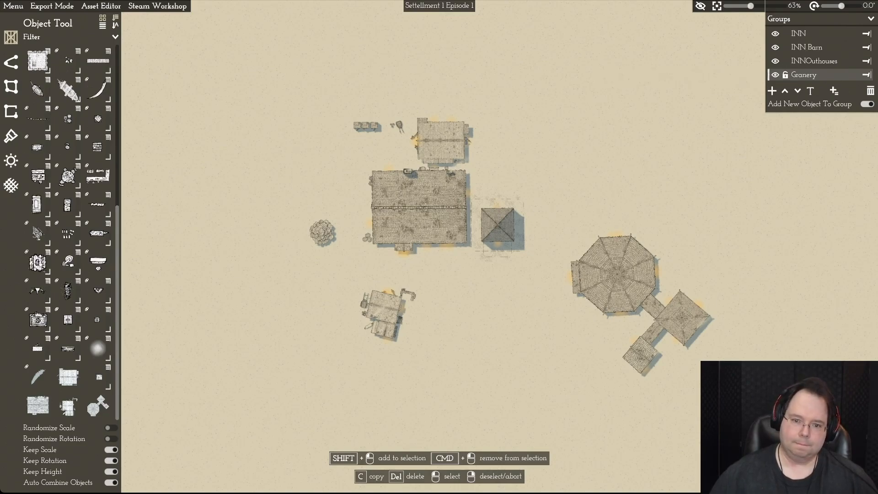
click(806, 75)
Step: Move the pyramid-roofed building to the open ground north of the octagonal building
mouse_move(498, 225)
mouse_down()
mouse_move(518, 236)
mouse_move(499, 224)
mouse_up()
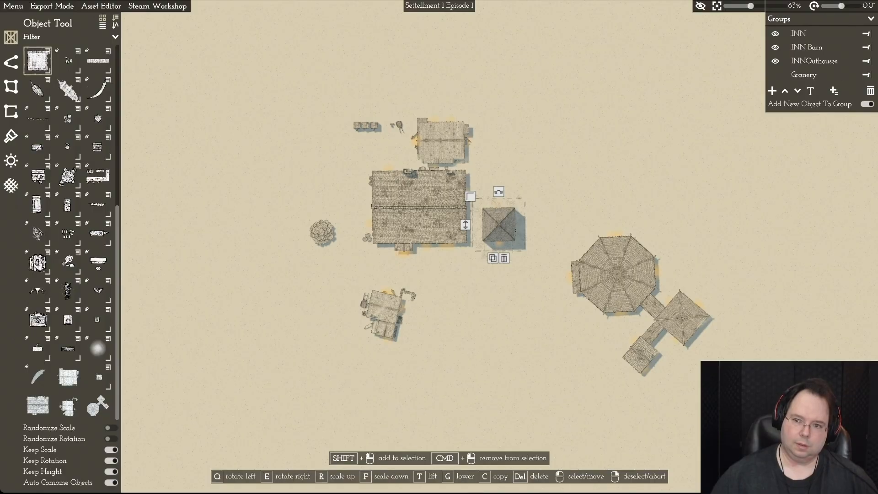
drag(499, 224, 579, 173)
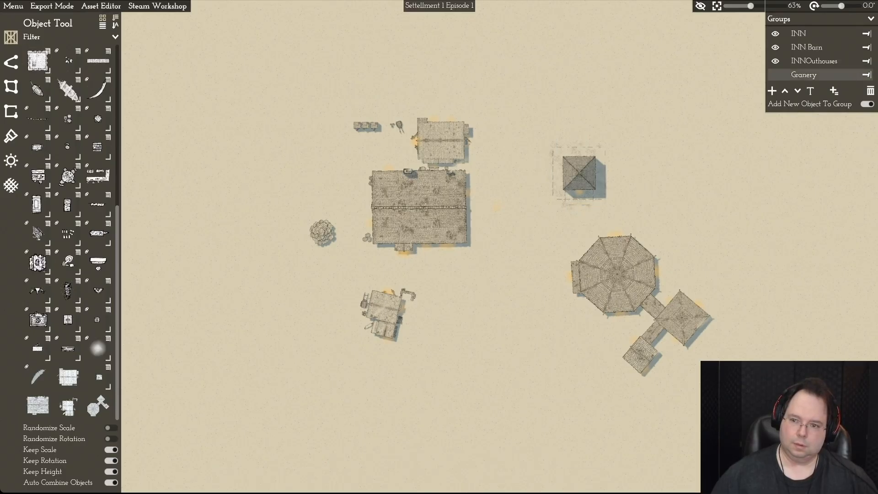
Step: Show the Granery group again and assign the pyramid-roofed building to it
click(804, 75)
click(775, 74)
drag(580, 148, 636, 198)
click(834, 91)
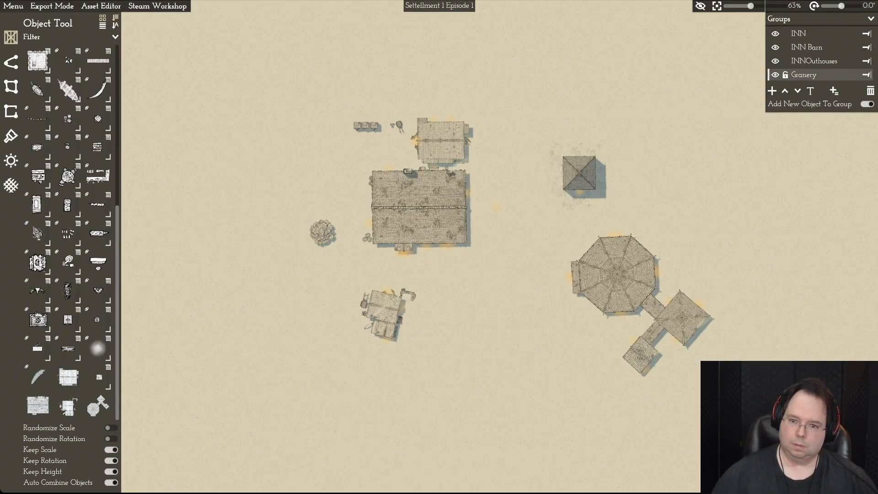
Step: Reselect the pyramid-roofed building, reassign it to the Granery group, and check group membership by toggling the Granery and INNOuthouses visibility
mouse_move(537, 104)
mouse_down()
mouse_move(662, 223)
mouse_move(653, 209)
mouse_up()
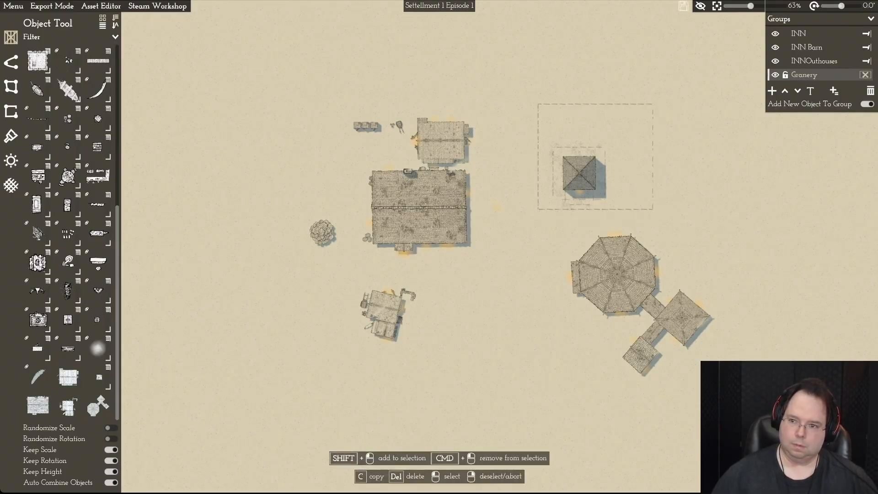
click(866, 75)
drag(541, 131, 616, 201)
click(775, 75)
click(775, 75)
click(775, 60)
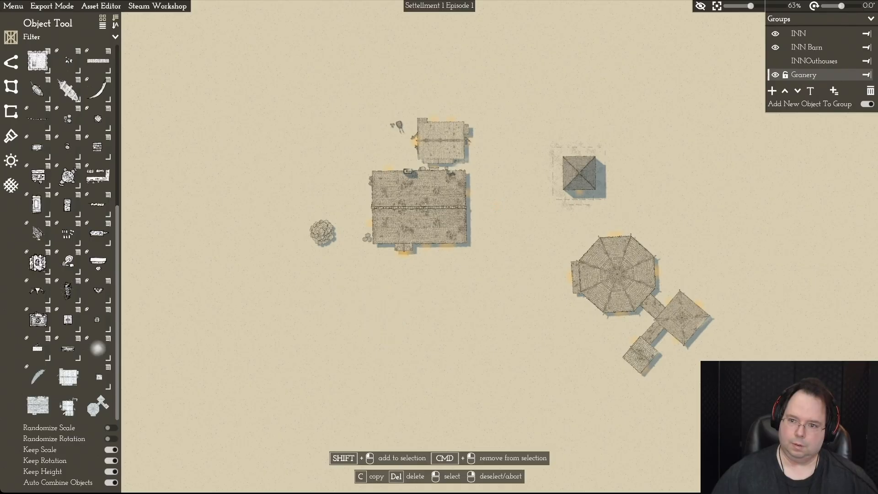
click(775, 60)
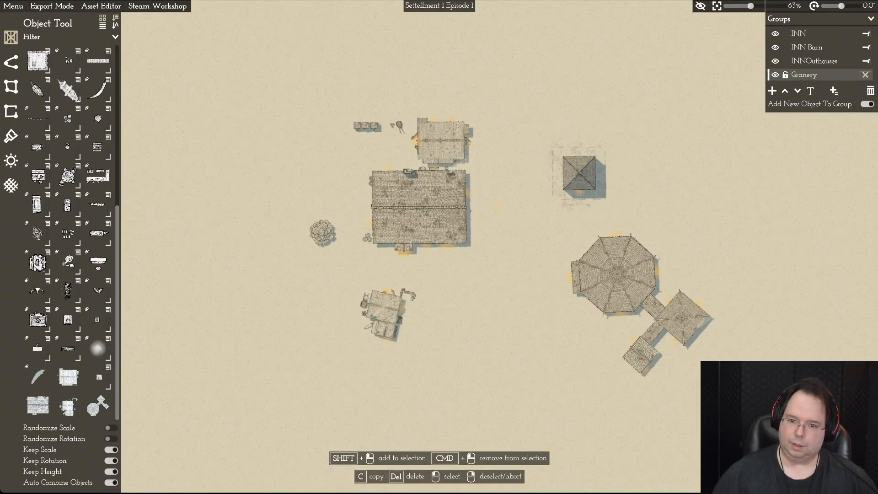
drag(532, 123, 655, 218)
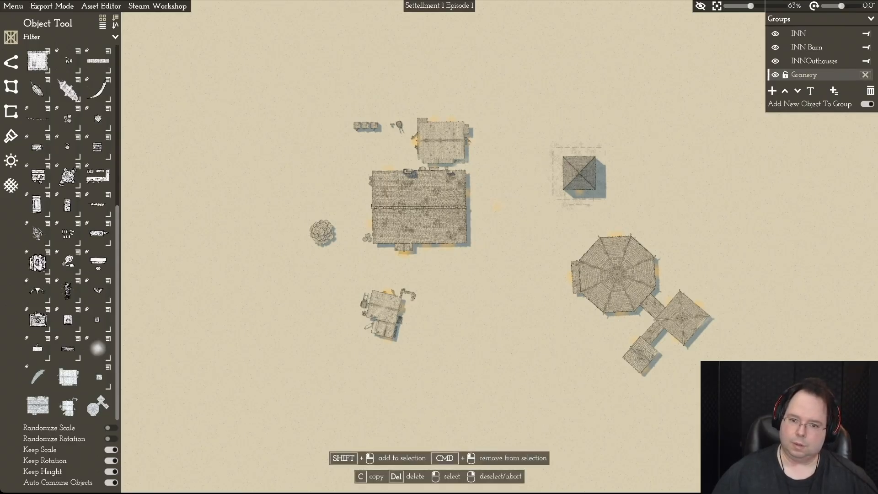
click(775, 75)
click(775, 75)
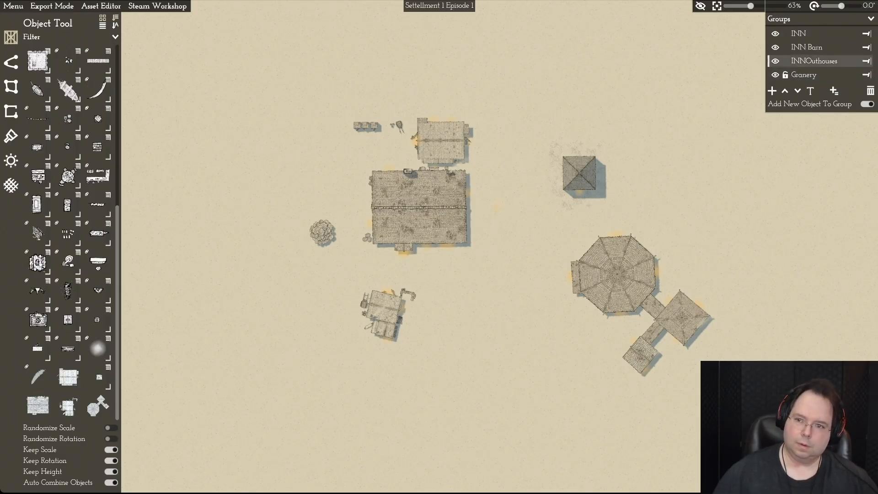
Step: Unlock the INNOuthouses group and move the stray light east of the inn to the pyramid-roofed building's north edge
click(785, 62)
drag(498, 208, 580, 149)
scroll(580, 148, down, 1)
scroll(440, 246, up, 5)
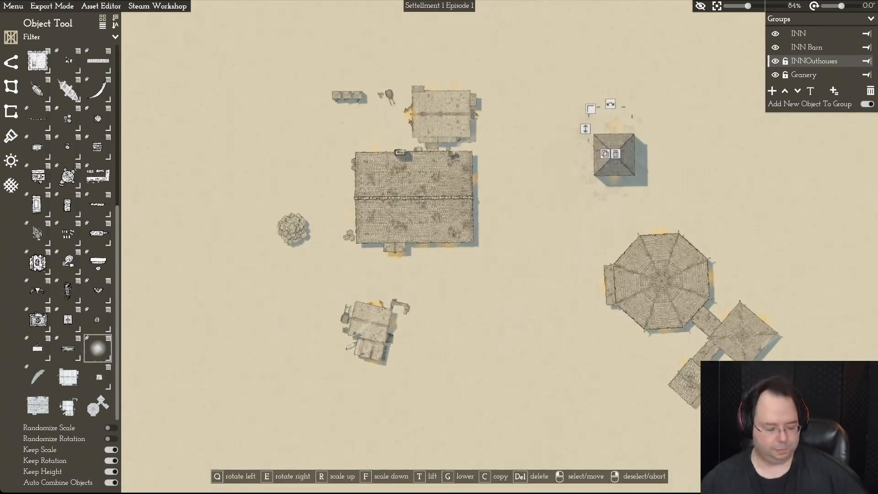
key(d)
key(w)
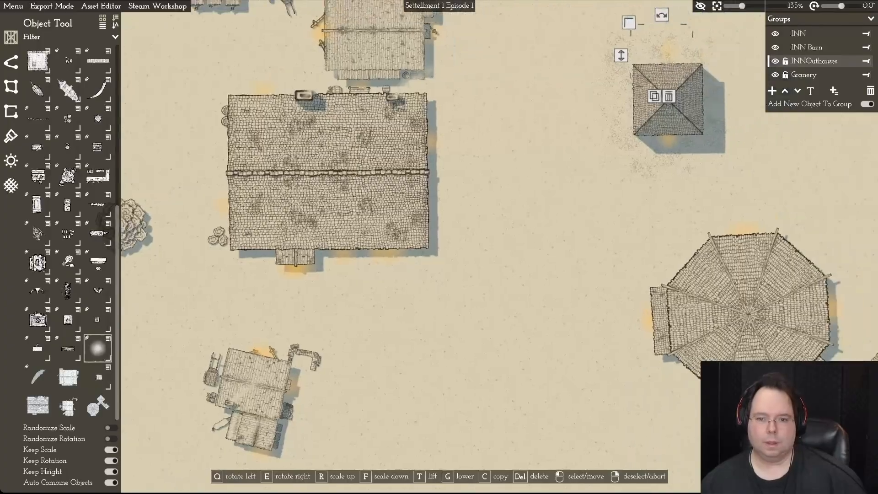
right_click(579, 149)
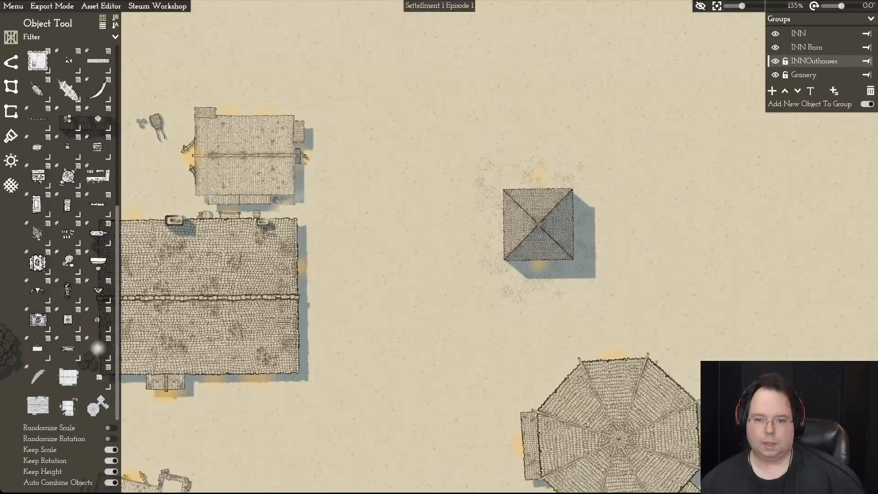
Step: Try moving the pyramid-roofed building's north light to the open ground on its east side and shrinking it slightly
click(97, 348)
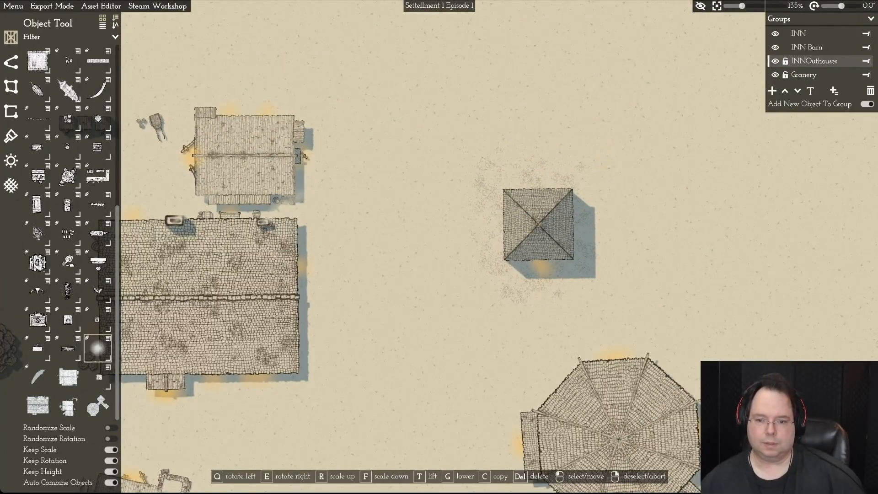
click(612, 261)
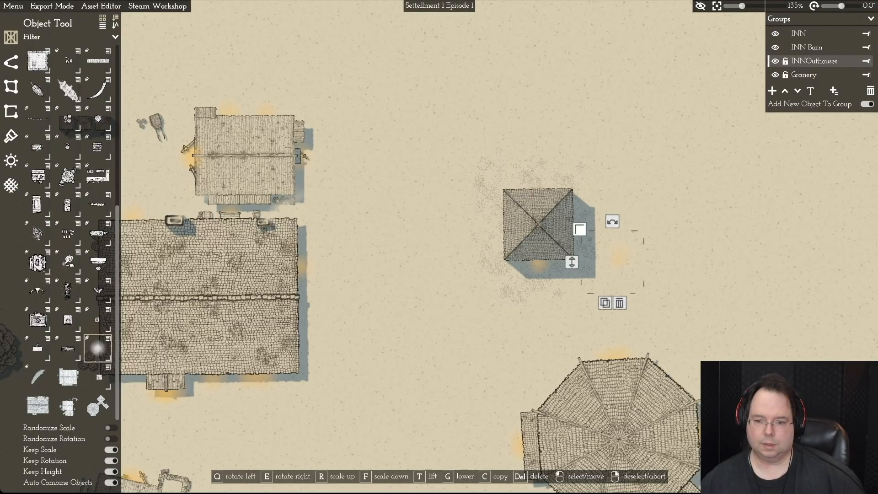
drag(581, 230, 573, 223)
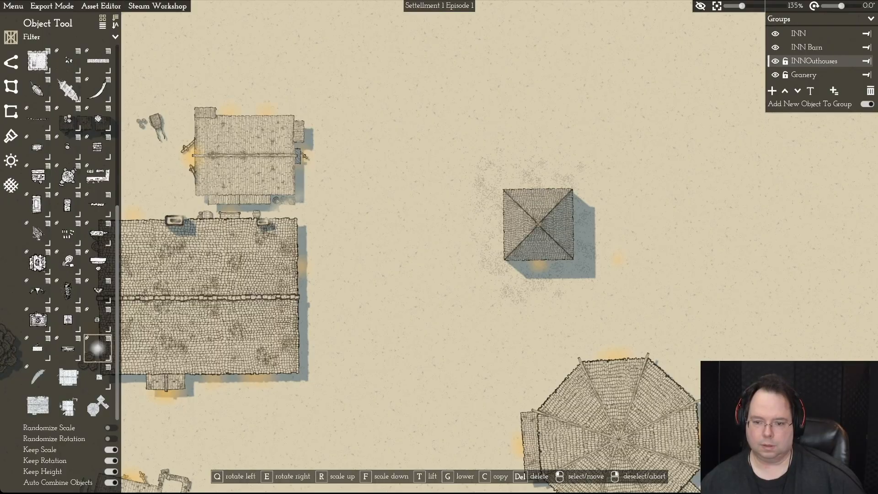
click(617, 259)
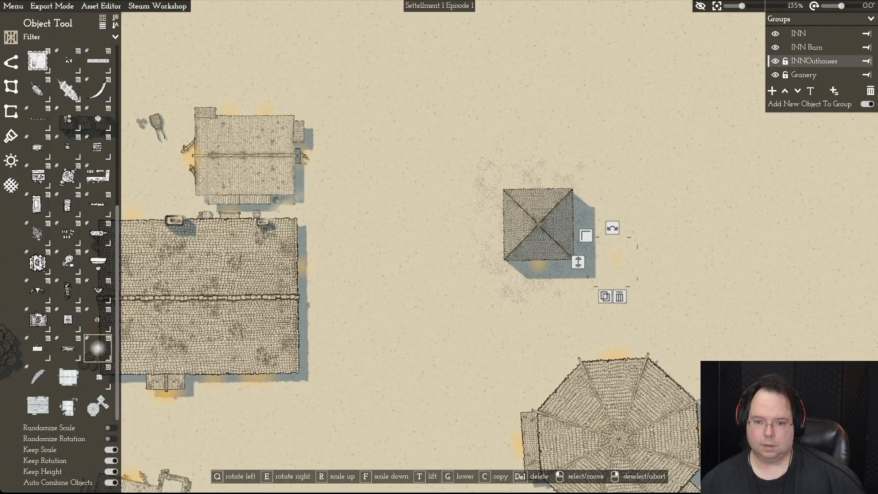
key(Escape)
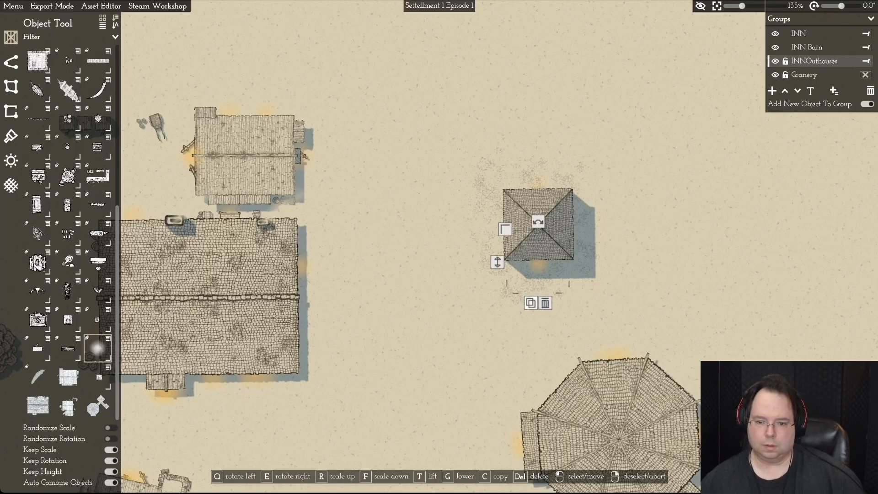
Step: Replace the shrunken light with a copy of the building's south light, placed at the pyramid roof's north edge
click(564, 271)
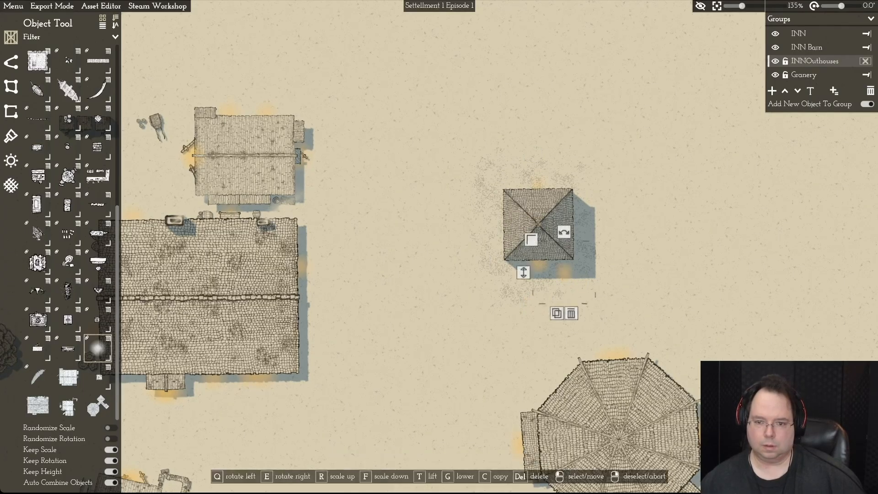
drag(565, 270, 627, 266)
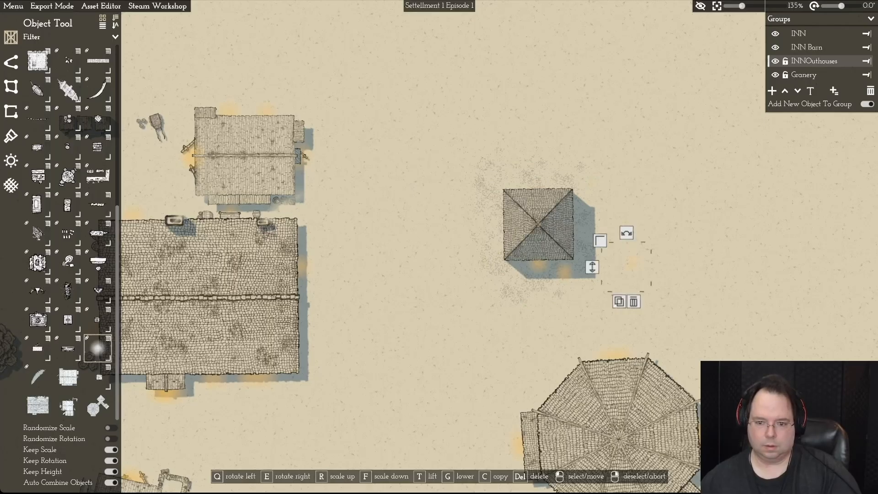
click(633, 301)
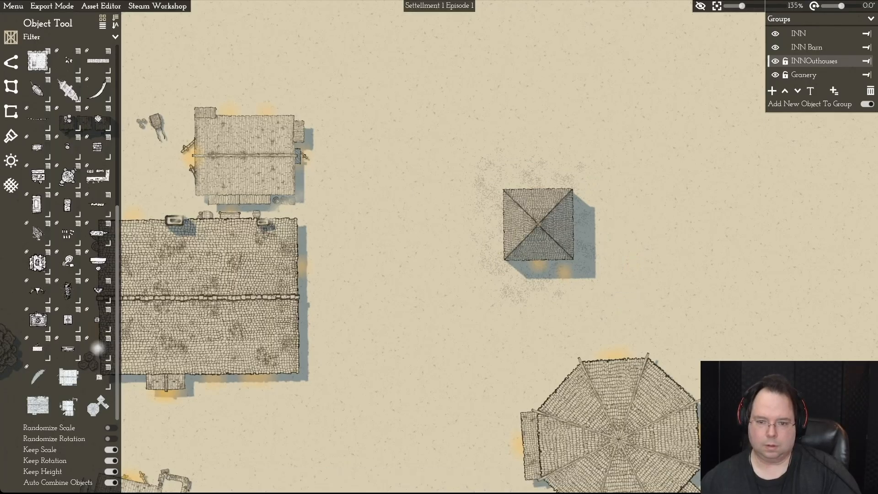
click(98, 349)
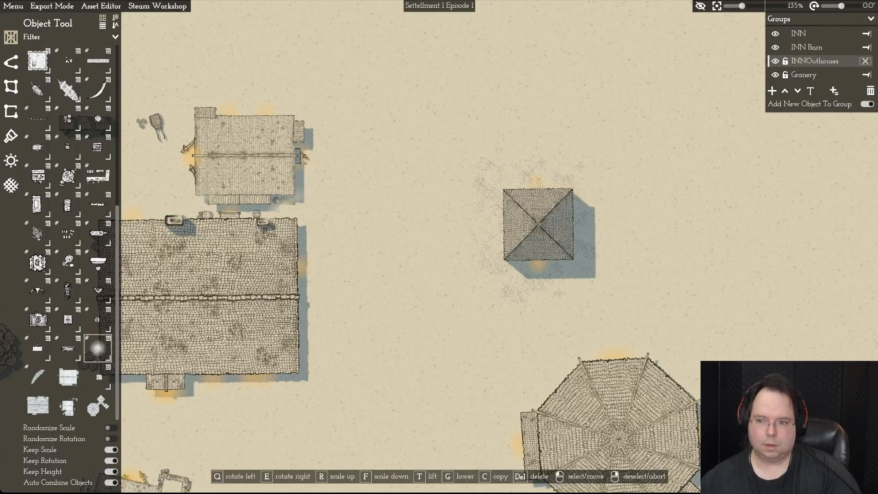
click(536, 185)
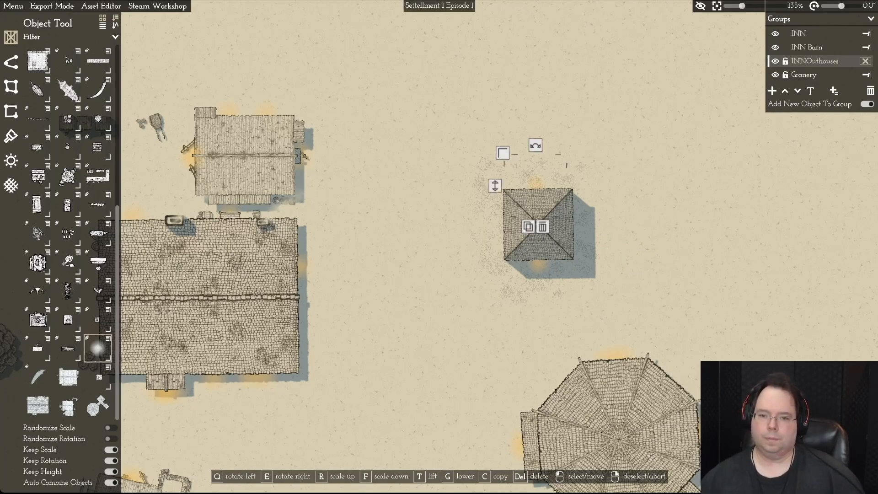
Step: Transfer the north light from the INNOuthouses group to Granery and check it by toggling Granery's visibility
click(865, 61)
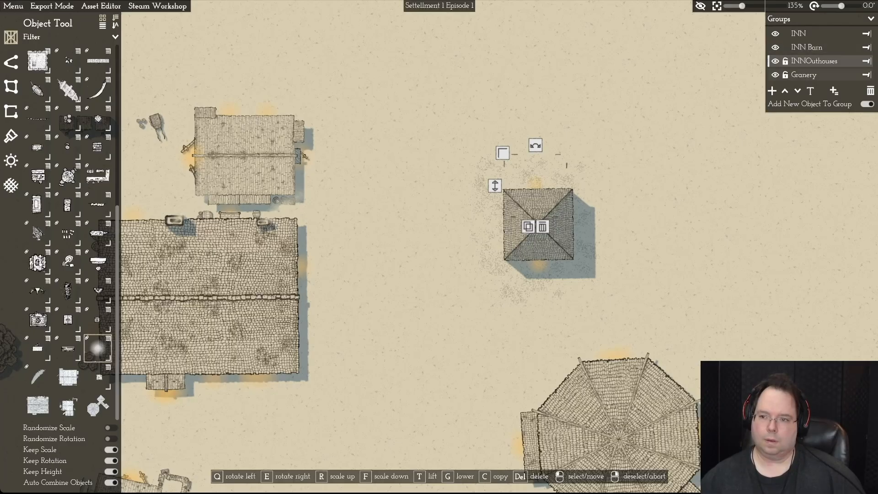
click(813, 74)
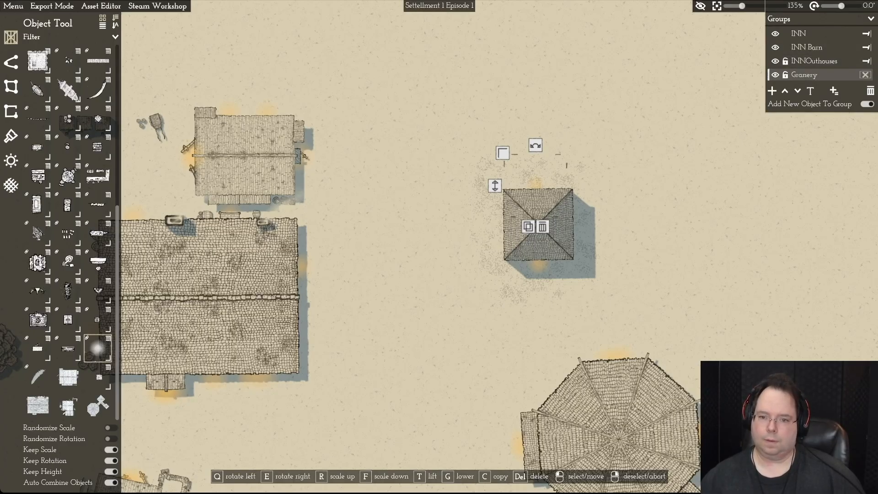
click(775, 74)
click(775, 74)
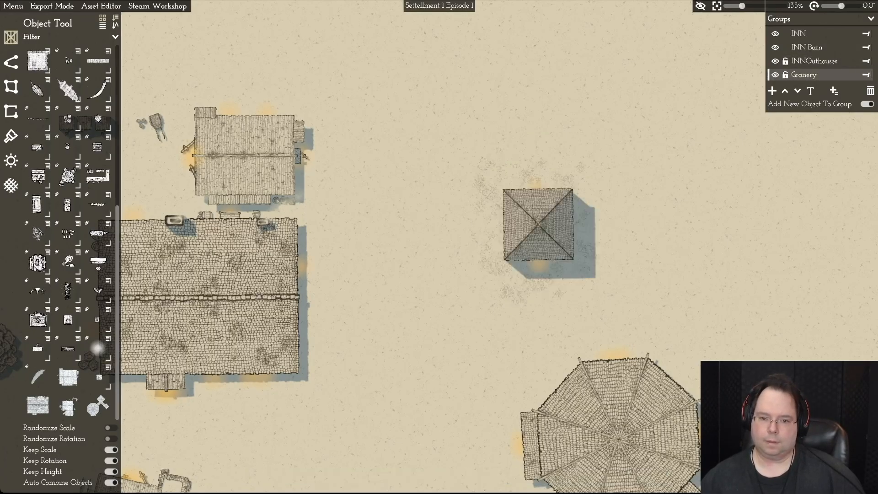
Step: Move the granary with its lights close to the inn's east wall, and lock the Granery and INNOuthouses groups
click(538, 224)
drag(538, 224, 382, 321)
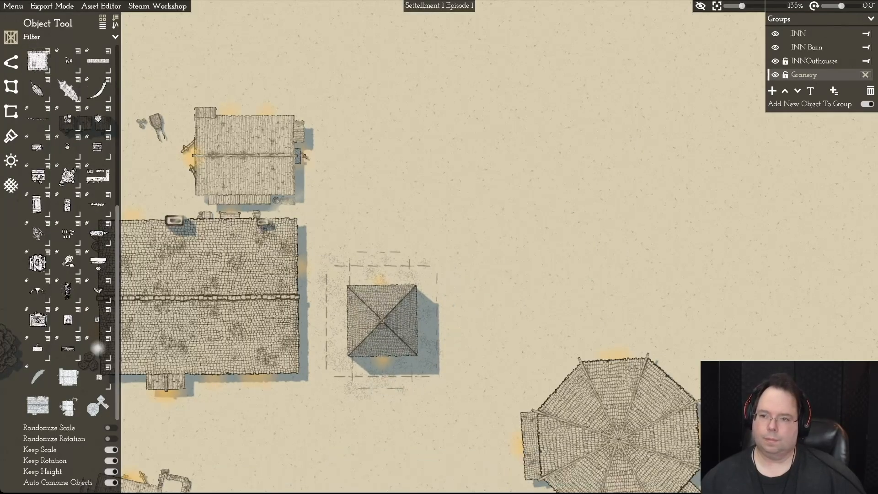
key(Escape)
scroll(440, 245, down, 3)
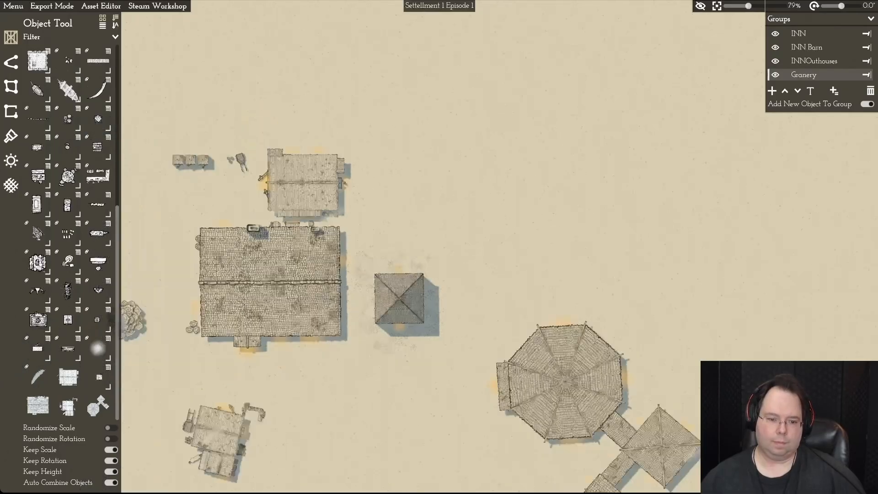
scroll(236, 339, down, 1)
middle_drag(235, 340, 320, 296)
drag(314, 292, 489, 417)
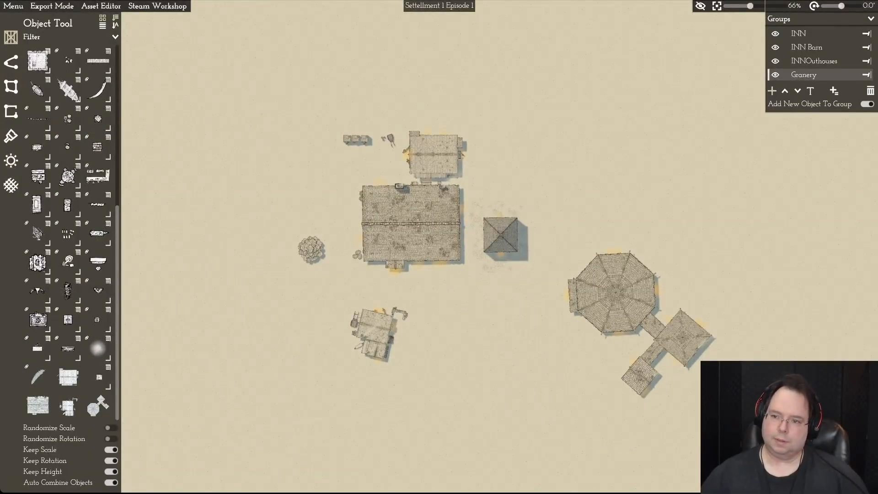
Step: Create a new group below Granery and name it BlackSmith
click(772, 90)
click(800, 89)
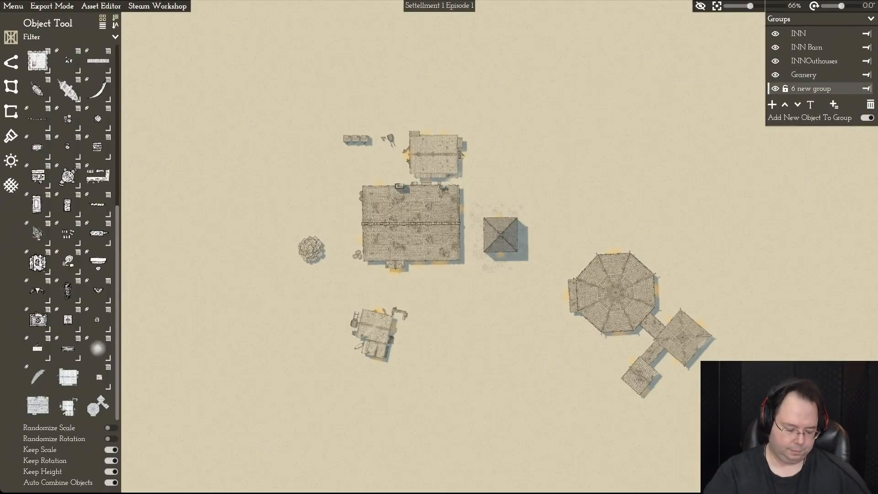
key(a)
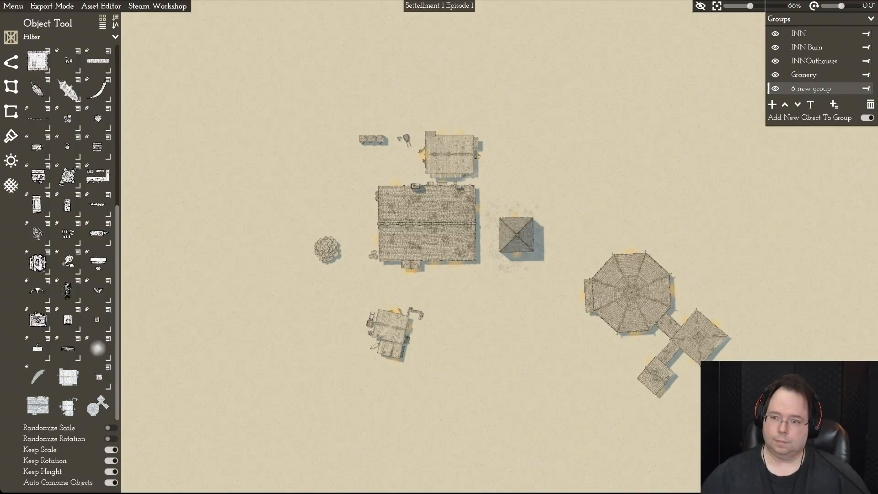
click(812, 89)
click(811, 88)
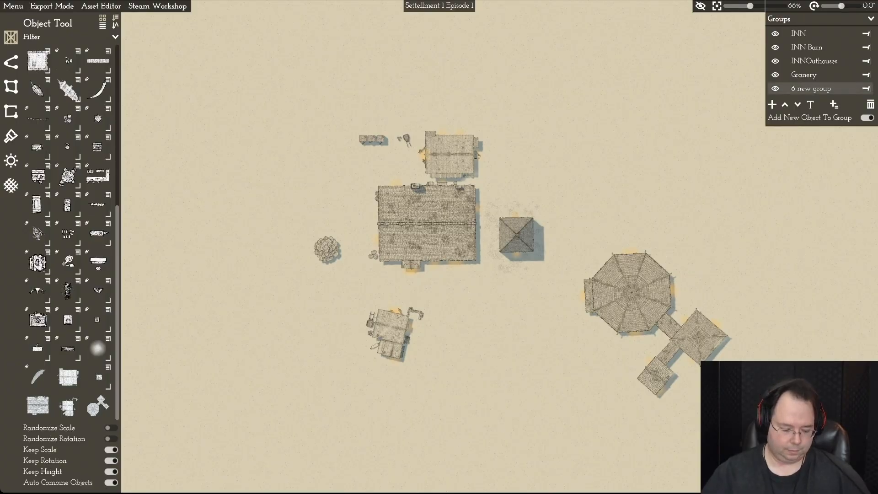
click(811, 105)
text(Bla)
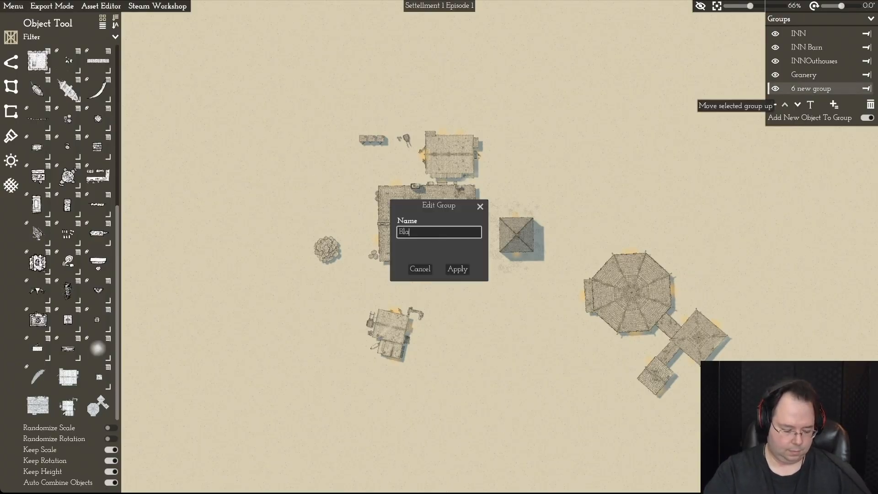
text(ckSmith)
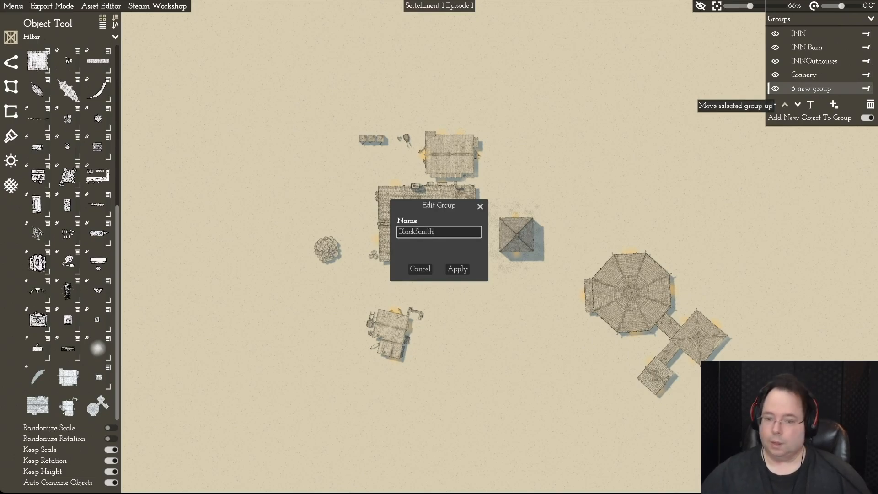
key(Return)
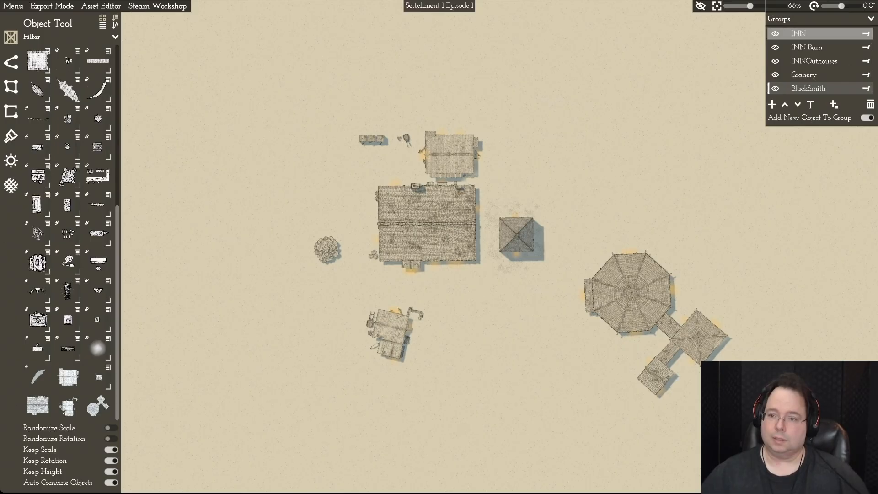
Step: Unlock INNOuthouses, remove the small building south of the inn from that group, and lock it again
click(775, 88)
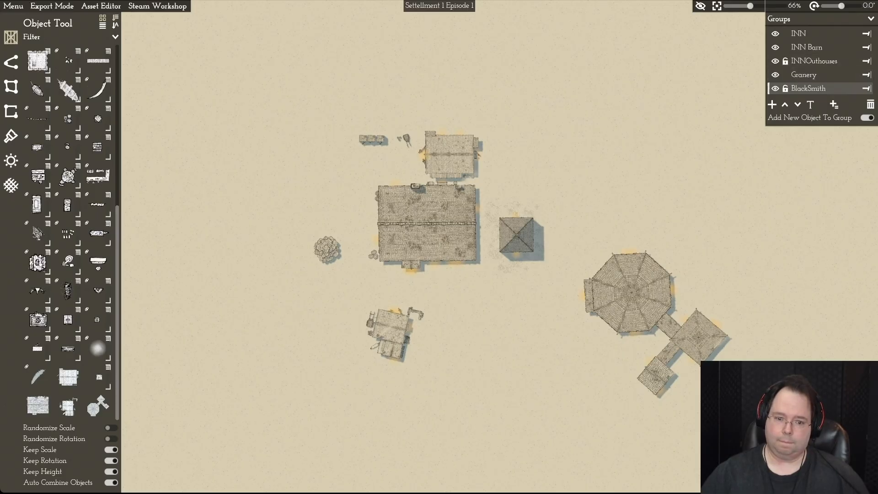
click(785, 61)
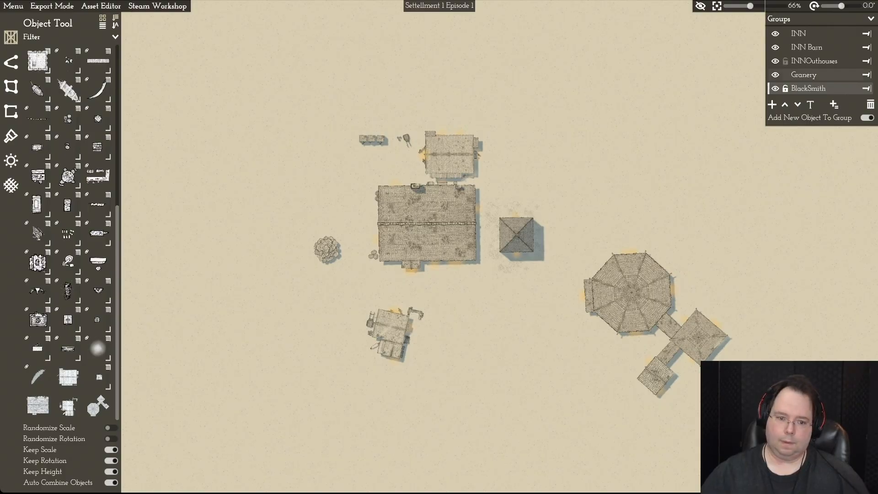
click(785, 61)
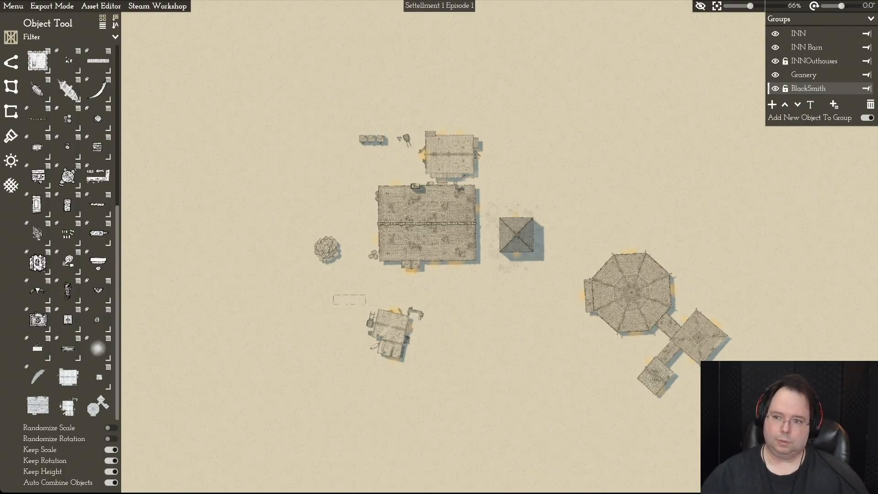
click(866, 61)
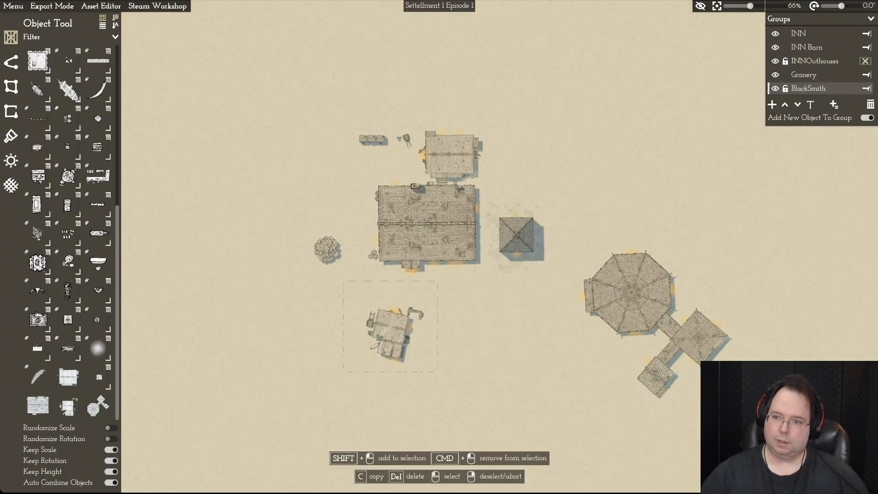
click(865, 61)
click(785, 60)
Step: Assign the small building south of the inn to the BlackSmith group and shift it slightly east
click(865, 88)
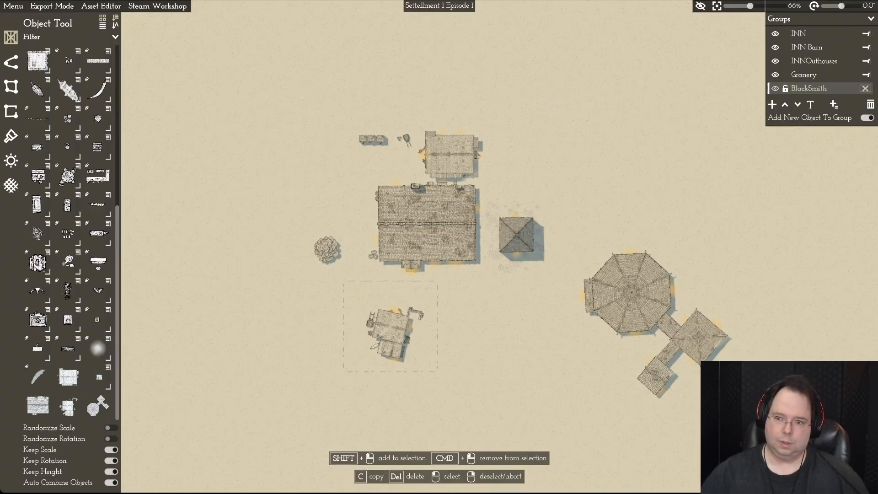
click(775, 88)
click(775, 88)
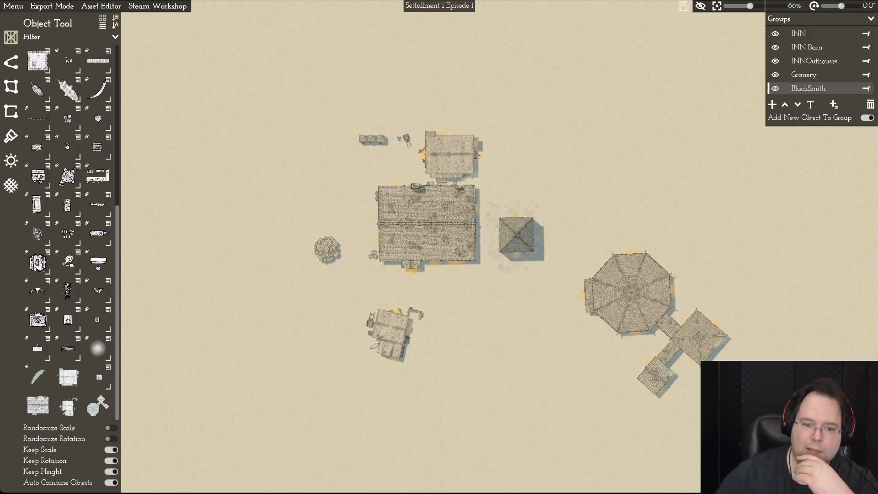
drag(392, 330, 407, 331)
right_click(407, 331)
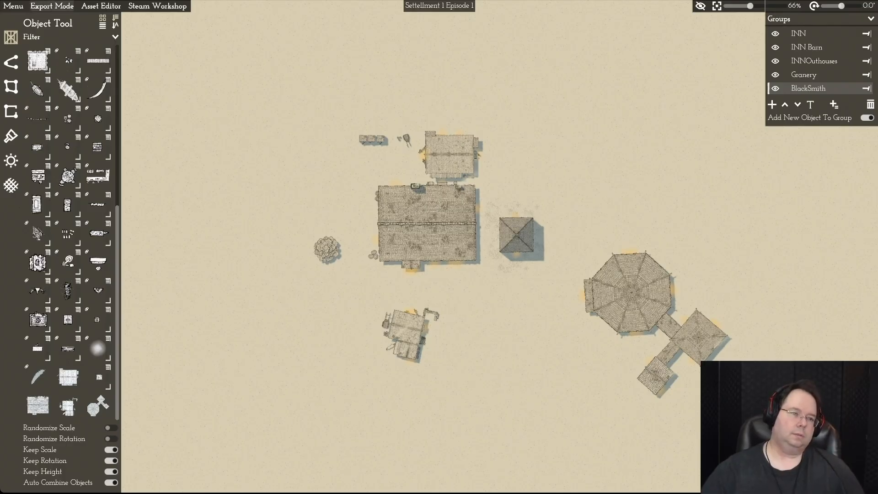
Step: Leave export mode without exporting and save the settlement map
click(51, 5)
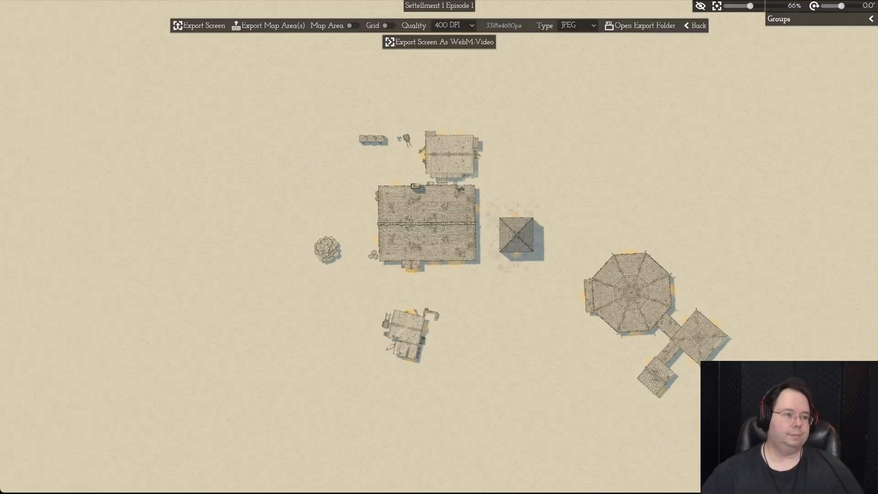
key(Escape)
click(13, 6)
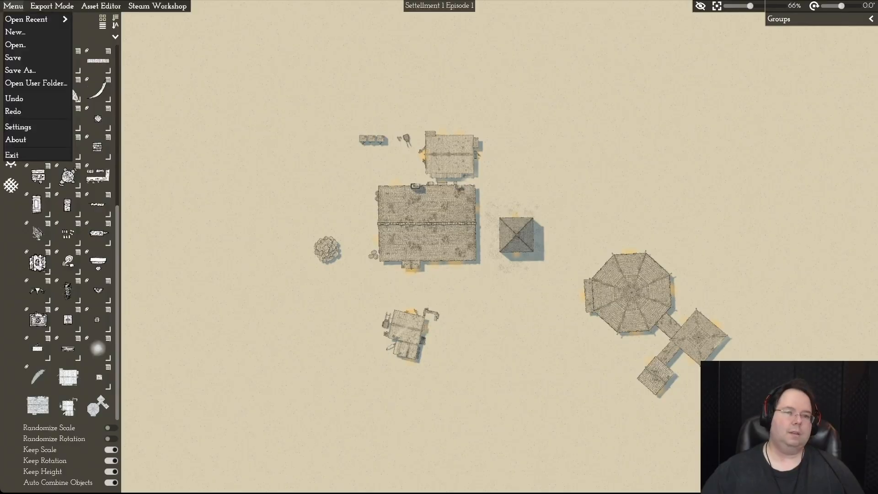
click(11, 57)
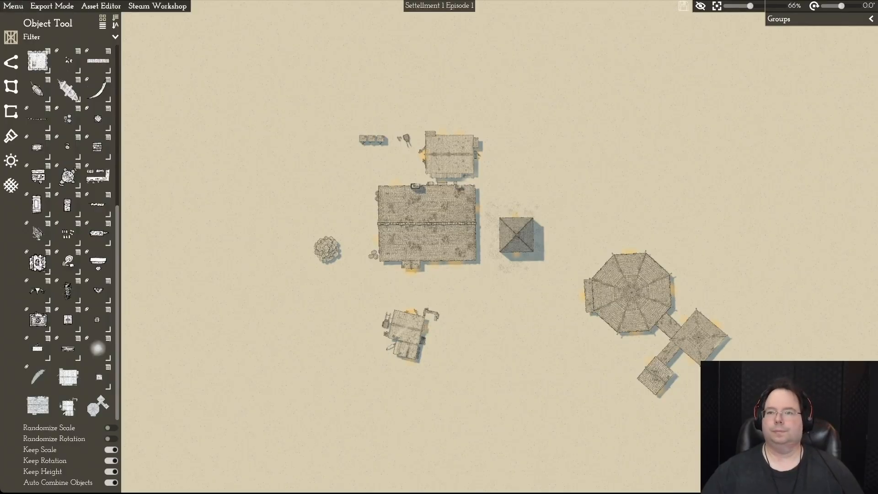